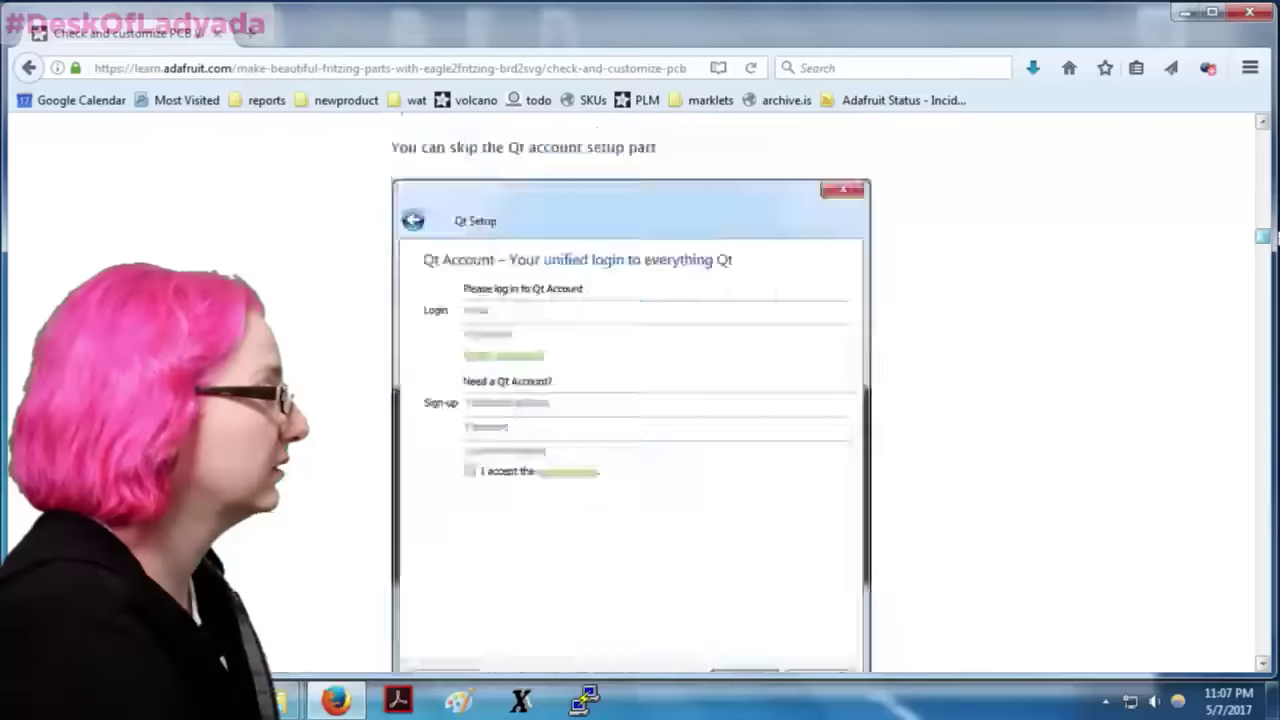
Step: Read through the eagle2fritzing guide's introduction, warnings, Fritzing download section and font installation instructions
{"action": "scroll", "coordinate": [1252, 312], "scroll_direction": "down", "scroll_amount": 1}
{"action": "scroll", "coordinate": [1220, 323], "scroll_direction": "down", "scroll_amount": 15}
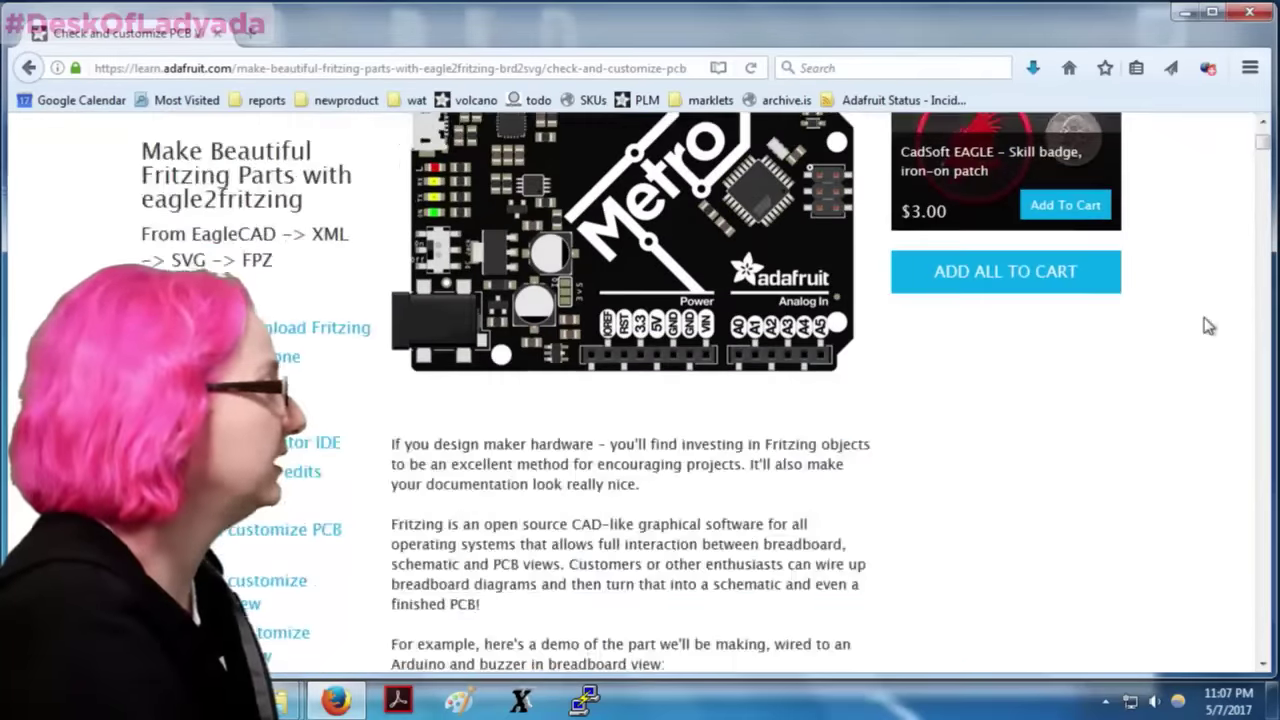
{"action": "scroll", "coordinate": [1208, 330], "scroll_direction": "down", "scroll_amount": 12}
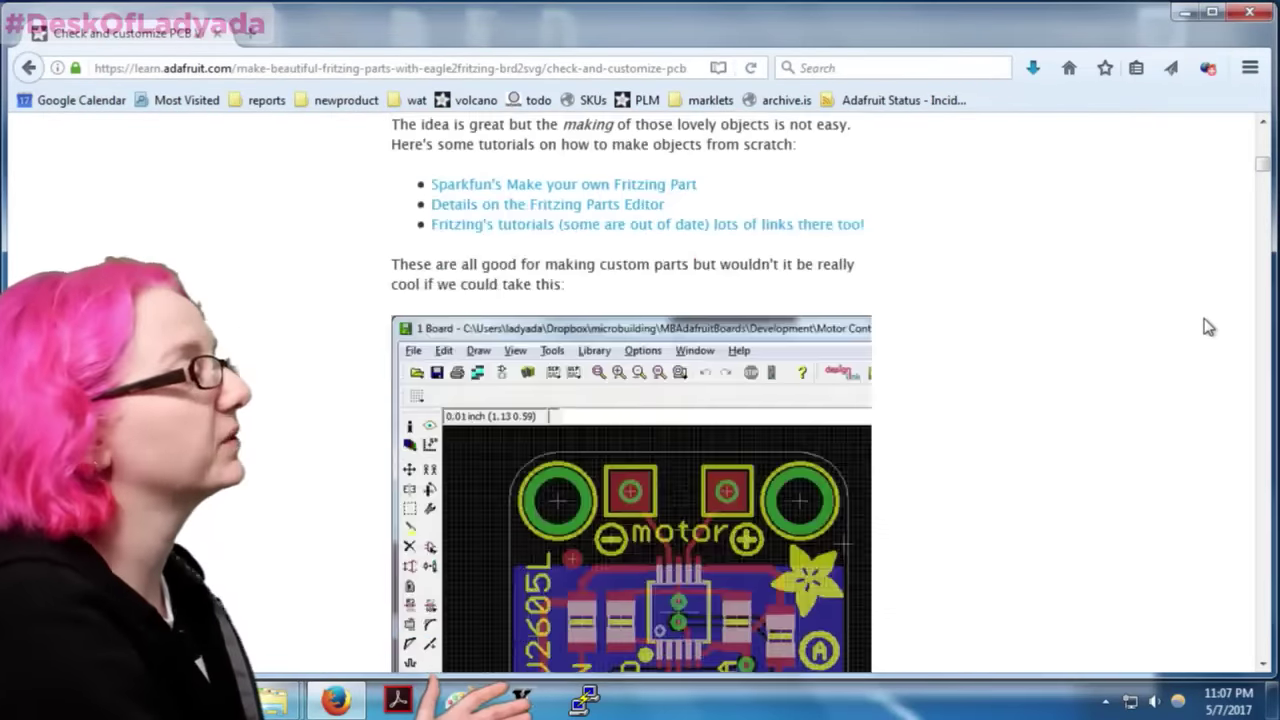
{"action": "scroll", "coordinate": [1208, 335], "scroll_direction": "down", "scroll_amount": 20}
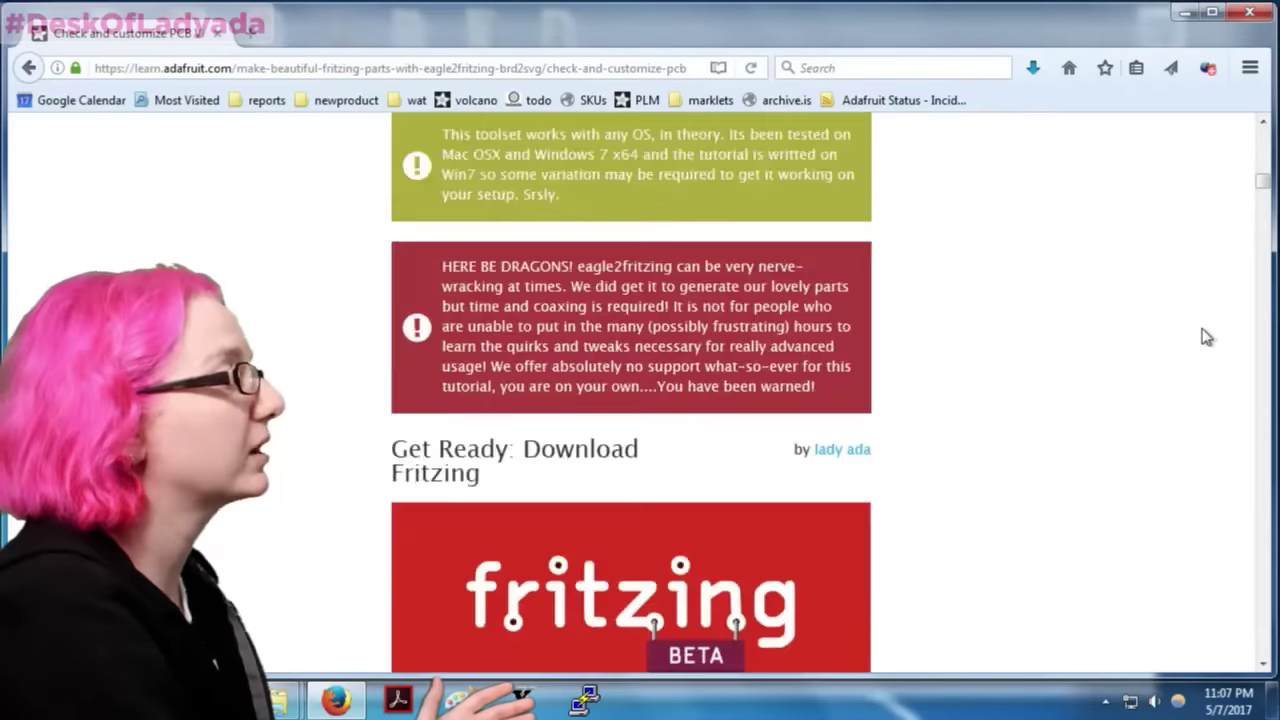
{"action": "scroll", "coordinate": [1206, 335], "scroll_direction": "down", "scroll_amount": 8}
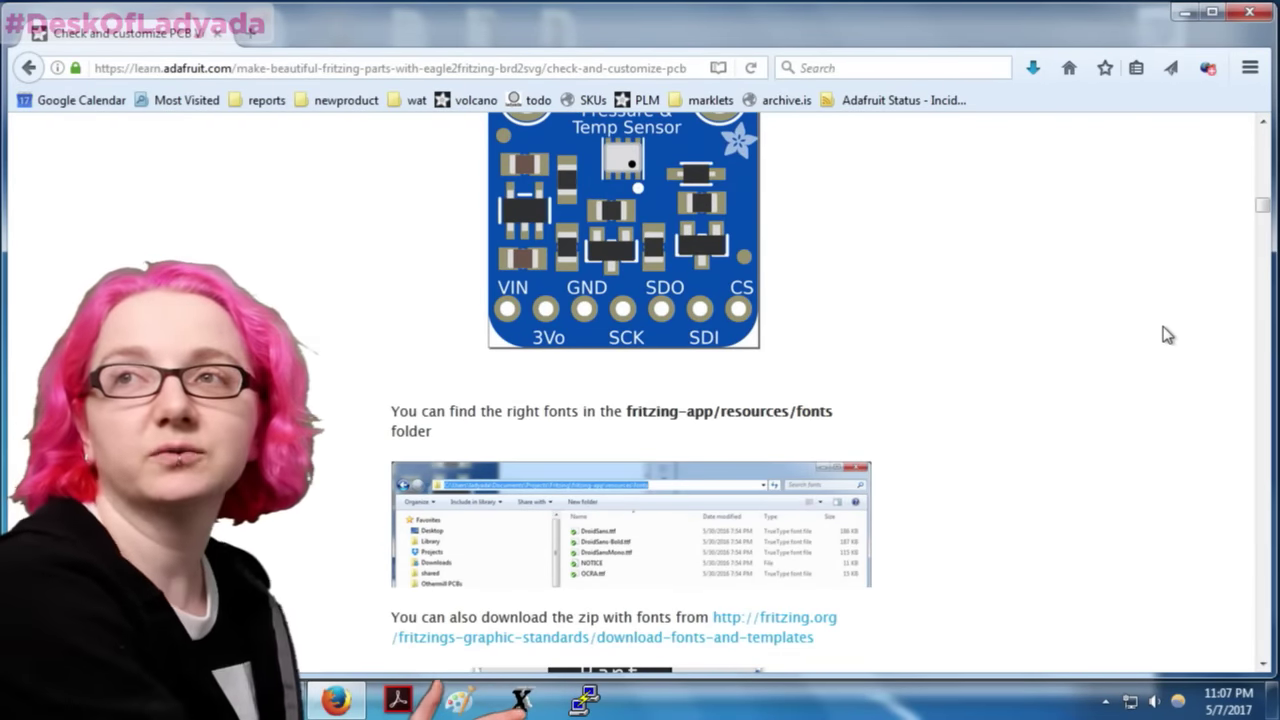
{"action": "scroll", "coordinate": [857, 420], "scroll_direction": "up", "scroll_amount": 2}
{"action": "scroll", "coordinate": [860, 466], "scroll_direction": "down", "scroll_amount": 15}
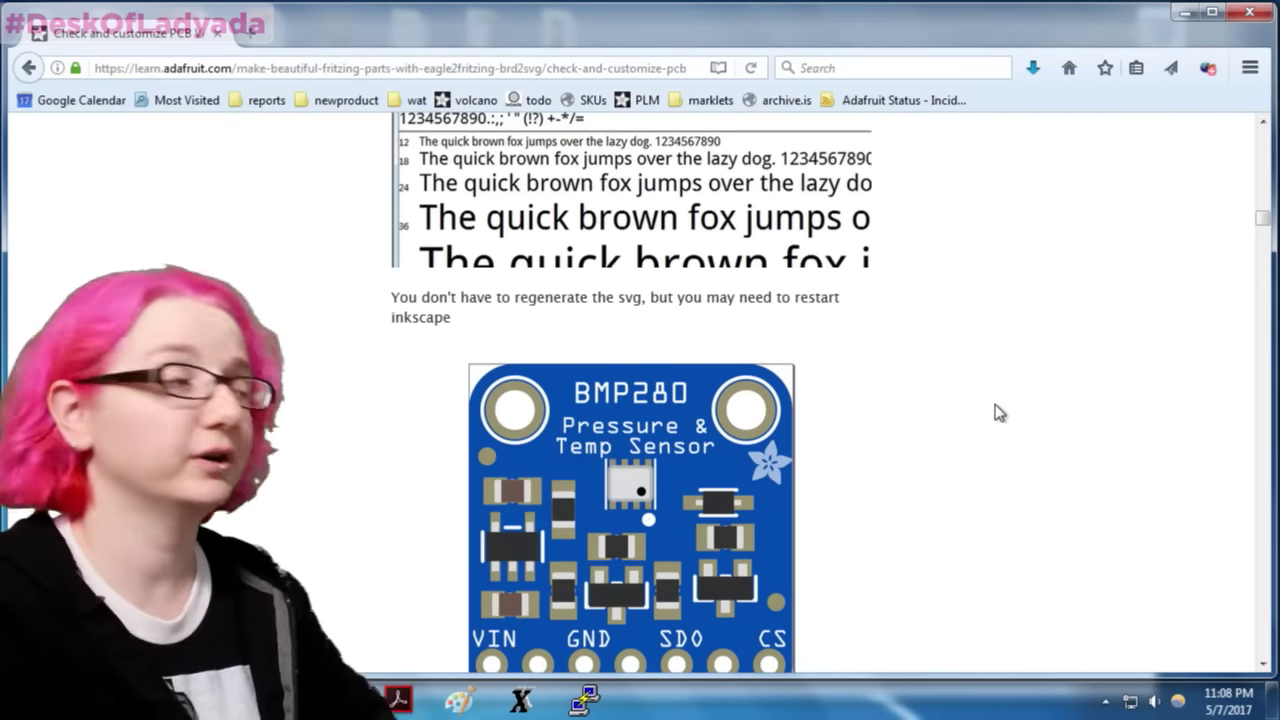
{"action": "scroll", "coordinate": [1058, 203], "scroll_direction": "down", "scroll_amount": 2}
Step: Minimize the browser and open the Rev C folder of ESP32 feather under Dev Boards in Windows Explorer
{"action": "left_click", "coordinate": [1180, 14]}
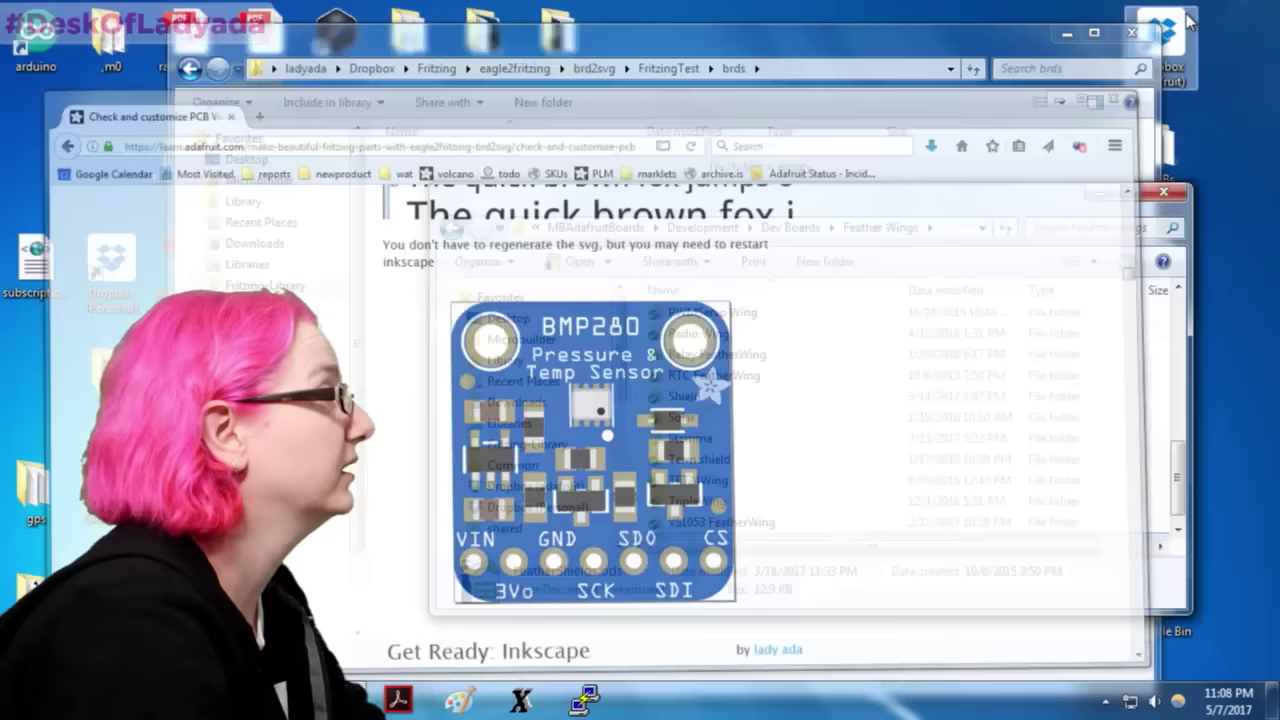
{"action": "scroll", "coordinate": [754, 425], "scroll_direction": "up", "scroll_amount": 2}
{"action": "scroll", "coordinate": [752, 420], "scroll_direction": "up", "scroll_amount": 6}
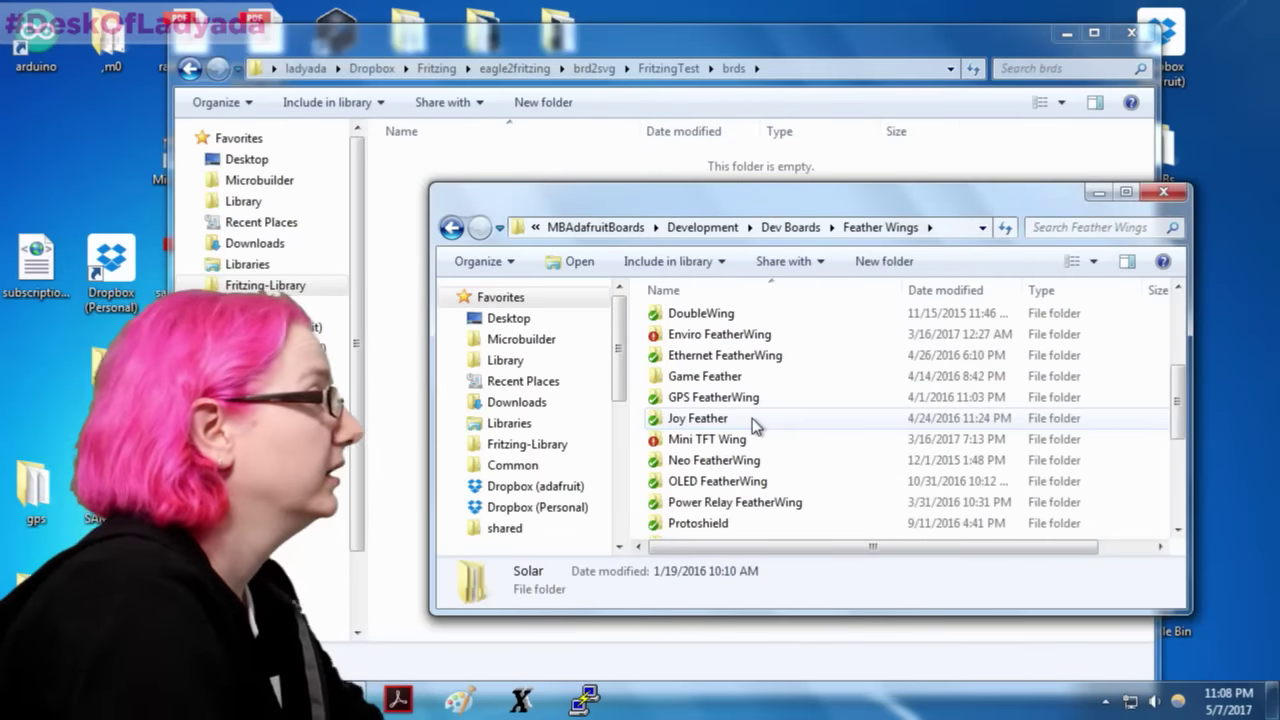
{"action": "left_click", "coordinate": [805, 227]}
{"action": "scroll", "coordinate": [762, 478], "scroll_direction": "down", "scroll_amount": 2}
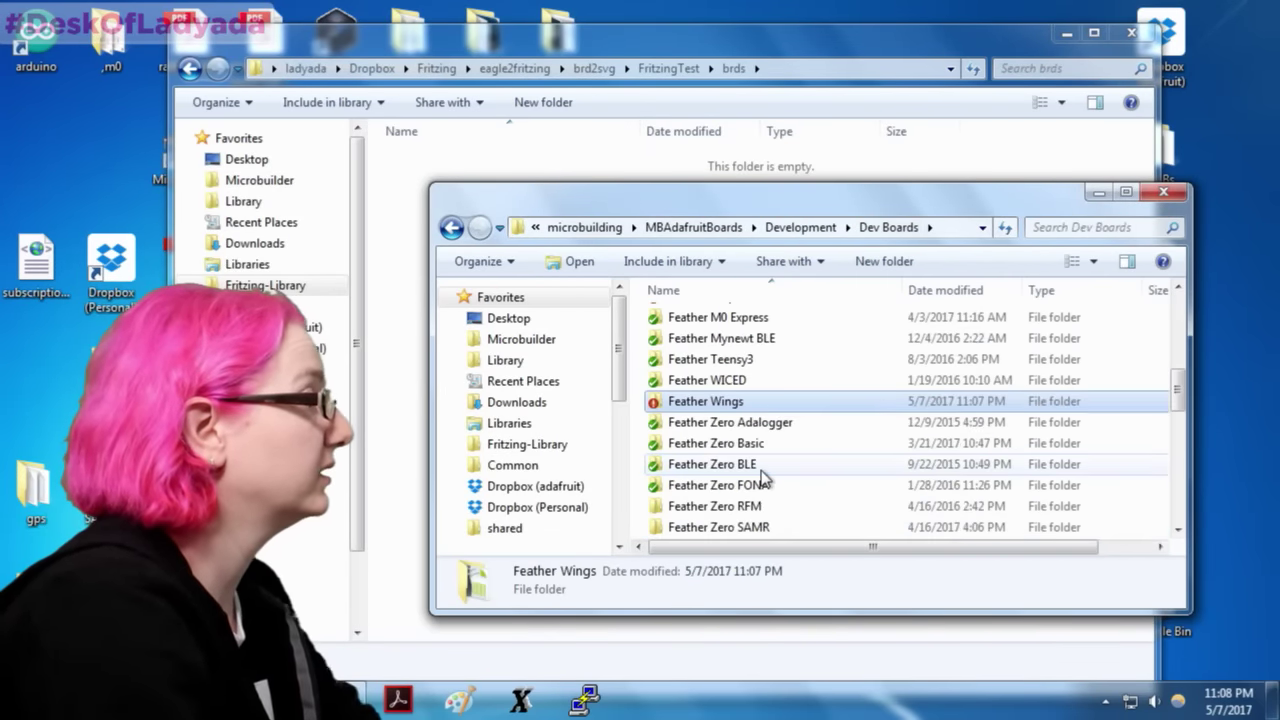
{"action": "scroll", "coordinate": [762, 480], "scroll_direction": "up", "scroll_amount": 3}
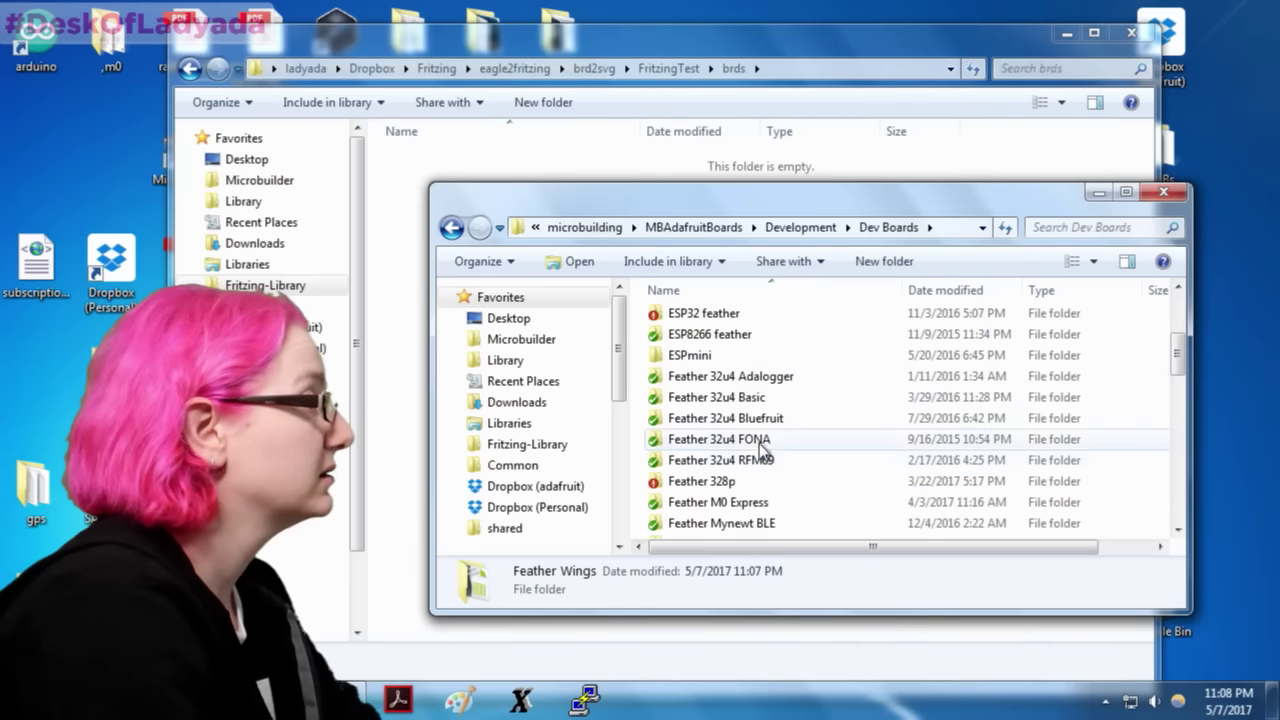
{"action": "left_click", "coordinate": [732, 318]}
{"action": "double_click", "coordinate": [733, 318]}
{"action": "double_click", "coordinate": [694, 362]}
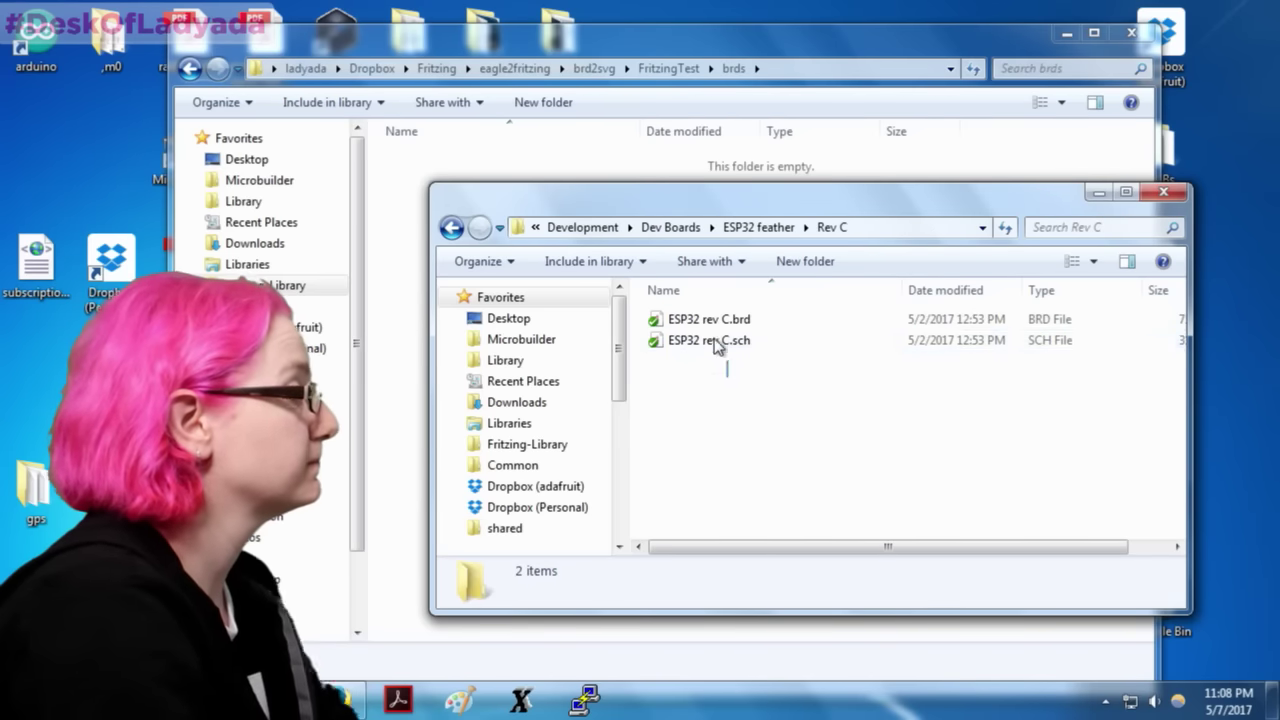
Step: Copy ESP32 rev C.brd and ESP32 rev C.sch into the FritzingTest brds folder of brd2svg
{"action": "left_click_drag", "start_coordinate": [694, 360], "coordinate": [697, 304]}
{"action": "left_click_drag", "start_coordinate": [690, 198], "coordinate": [840, 240]}
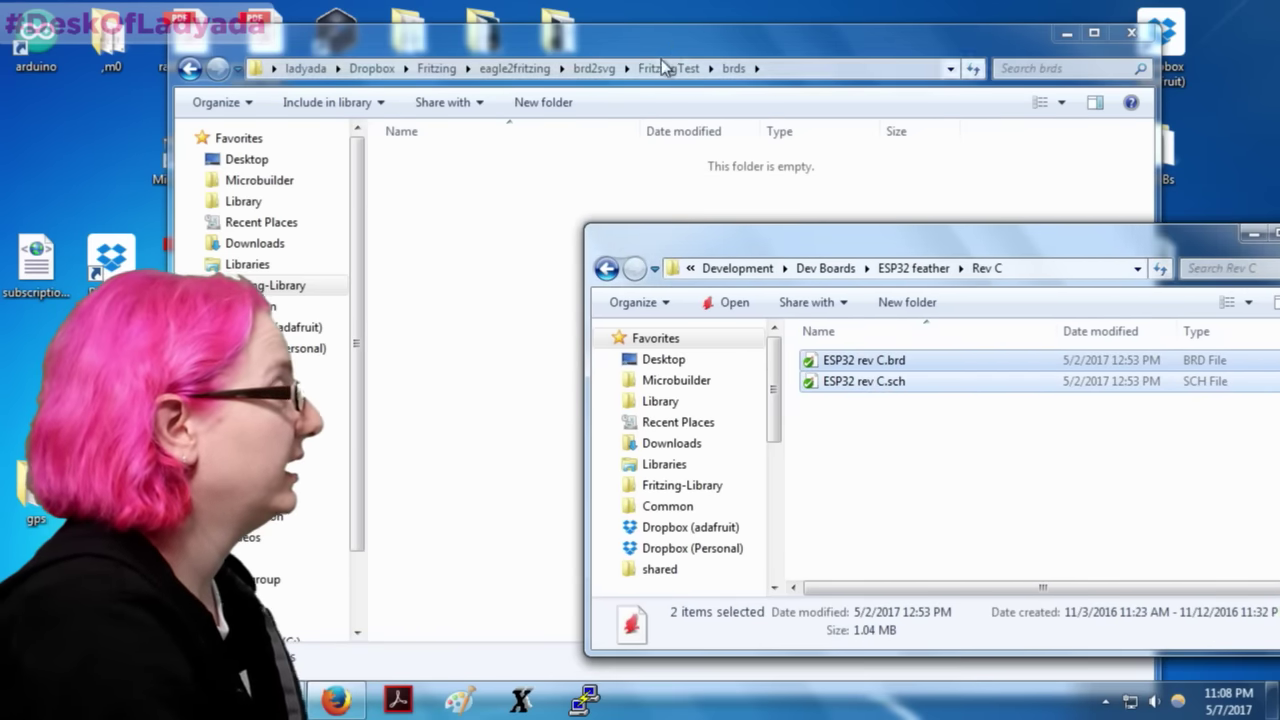
{"action": "left_click", "coordinate": [666, 68]}
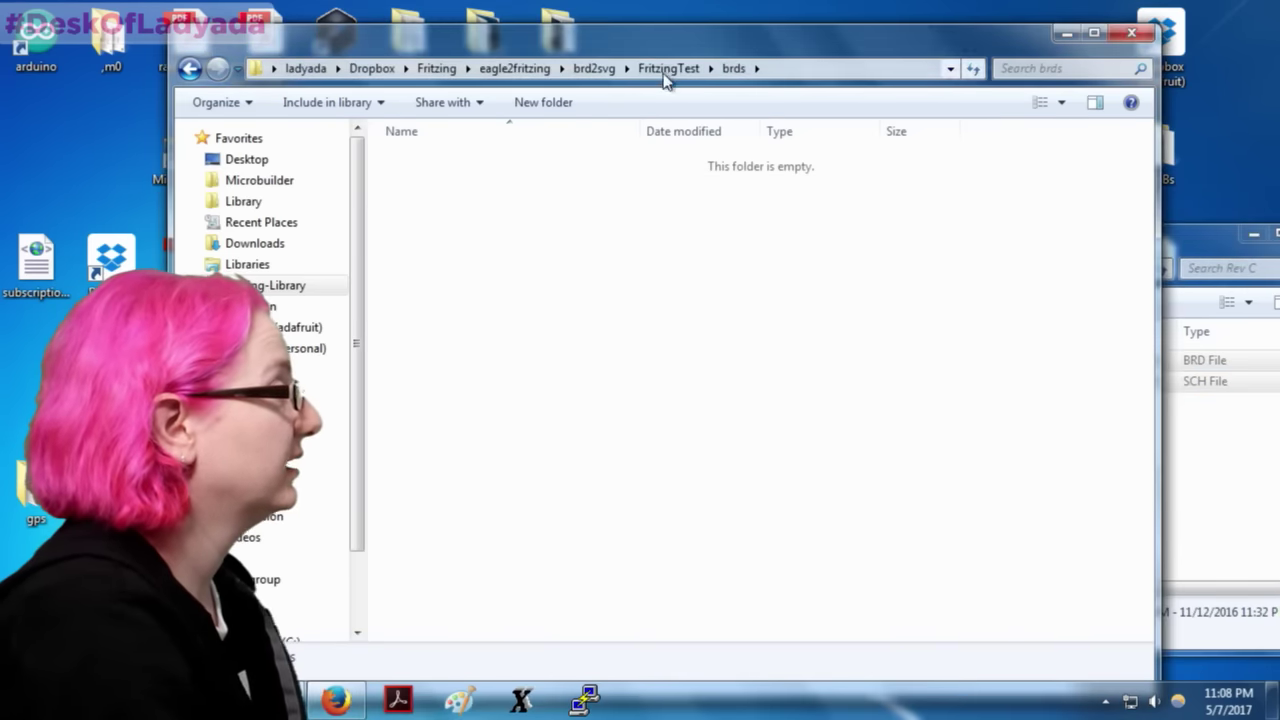
{"action": "left_click", "coordinate": [590, 68]}
{"action": "scroll", "coordinate": [780, 395], "scroll_direction": "down", "scroll_amount": 3}
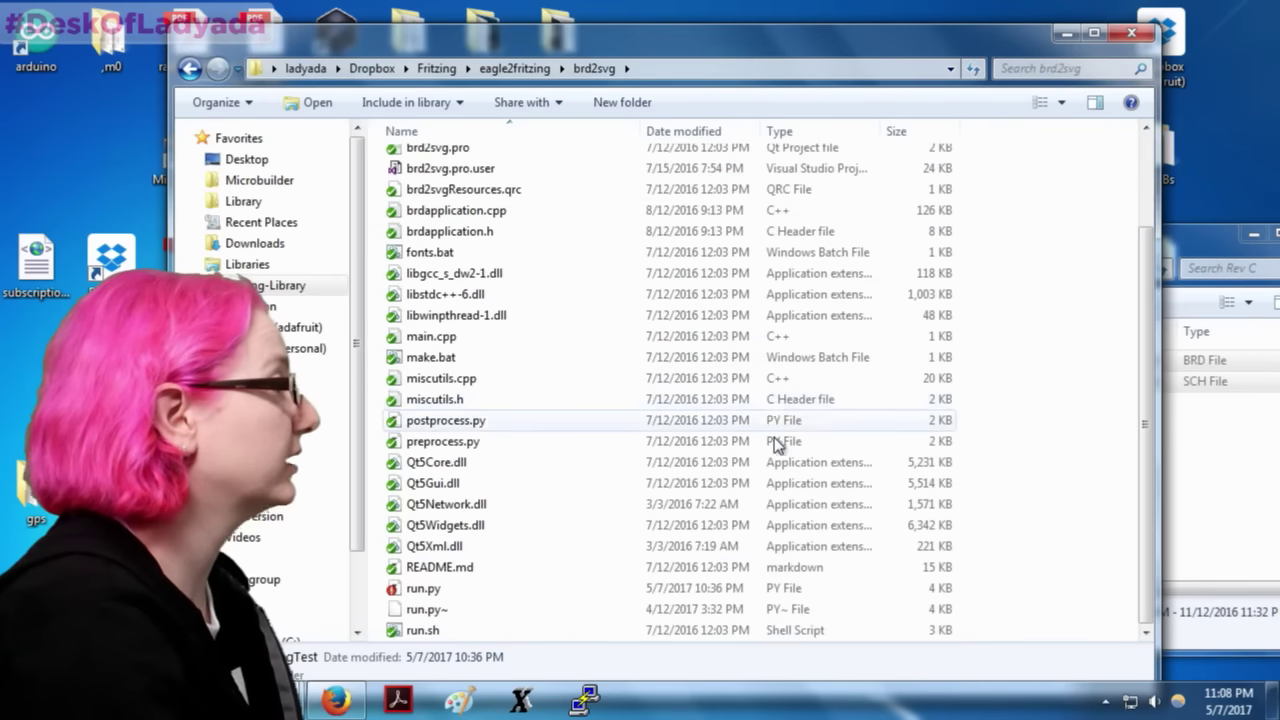
{"action": "scroll", "coordinate": [777, 443], "scroll_direction": "up", "scroll_amount": 3}
{"action": "double_click", "coordinate": [467, 183]}
{"action": "double_click", "coordinate": [458, 166]}
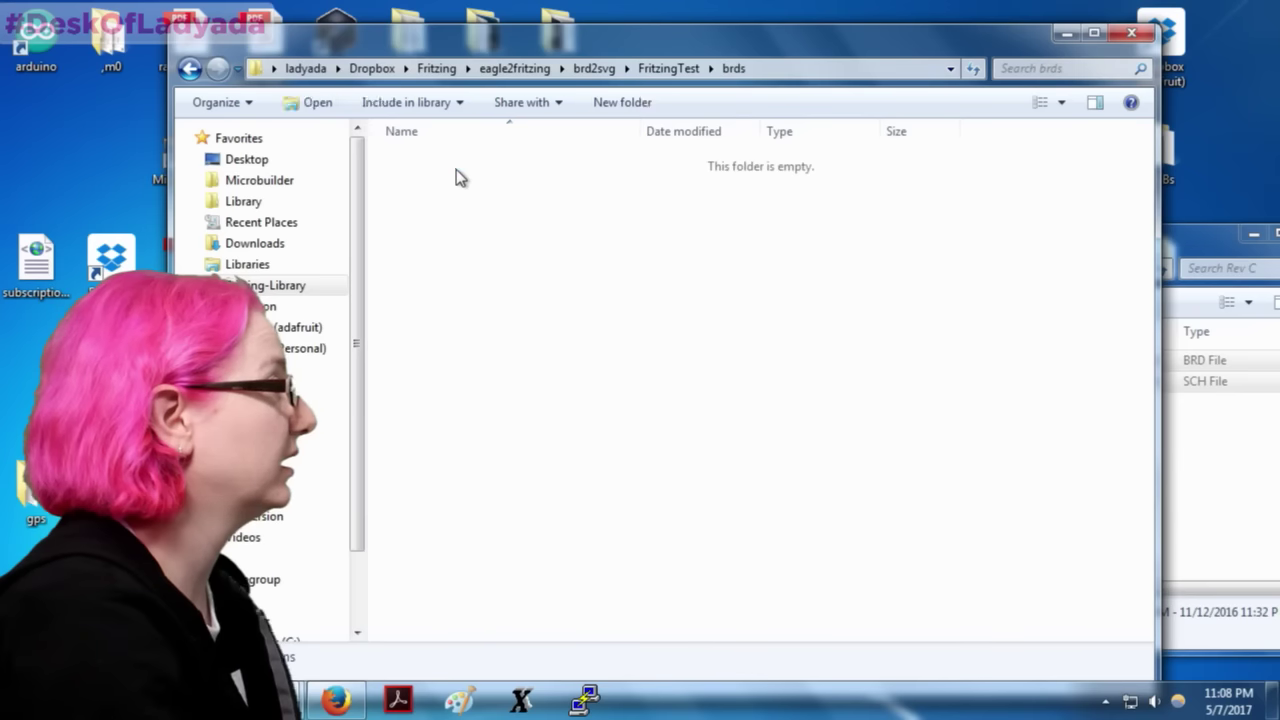
{"action": "key", "text": "ctrl+v"}
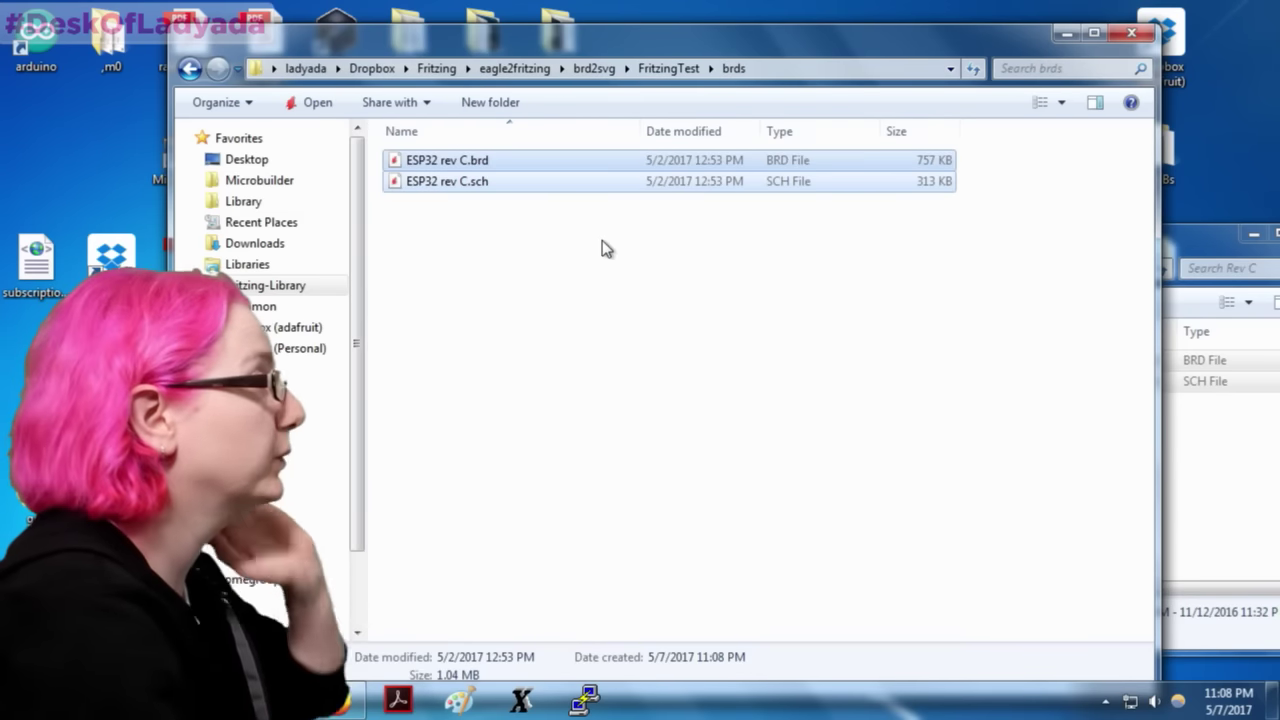
Step: Rename the copied board file to Adafruit HUZZAH32 ESP32 Feather.brd and copy its base name
{"action": "left_click", "coordinate": [471, 163]}
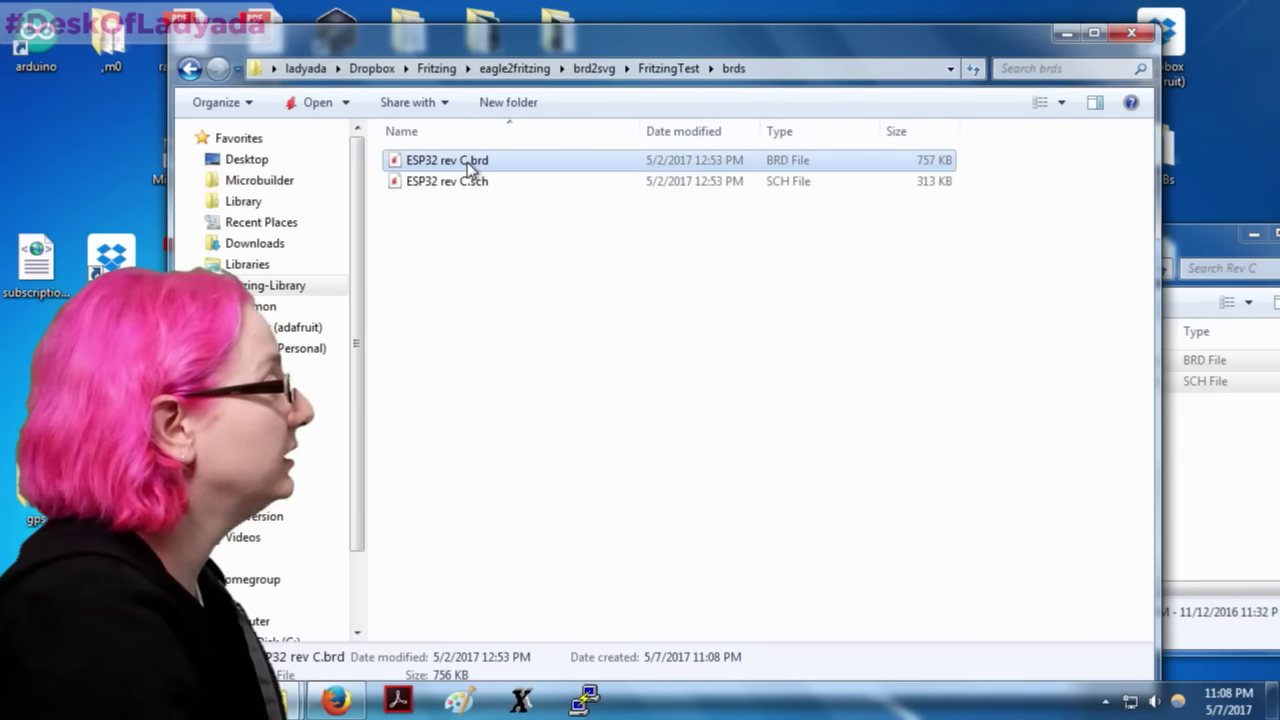
{"action": "left_click", "coordinate": [470, 163]}
{"action": "type", "text": "Adafruit ESP32 Feather.brd"}
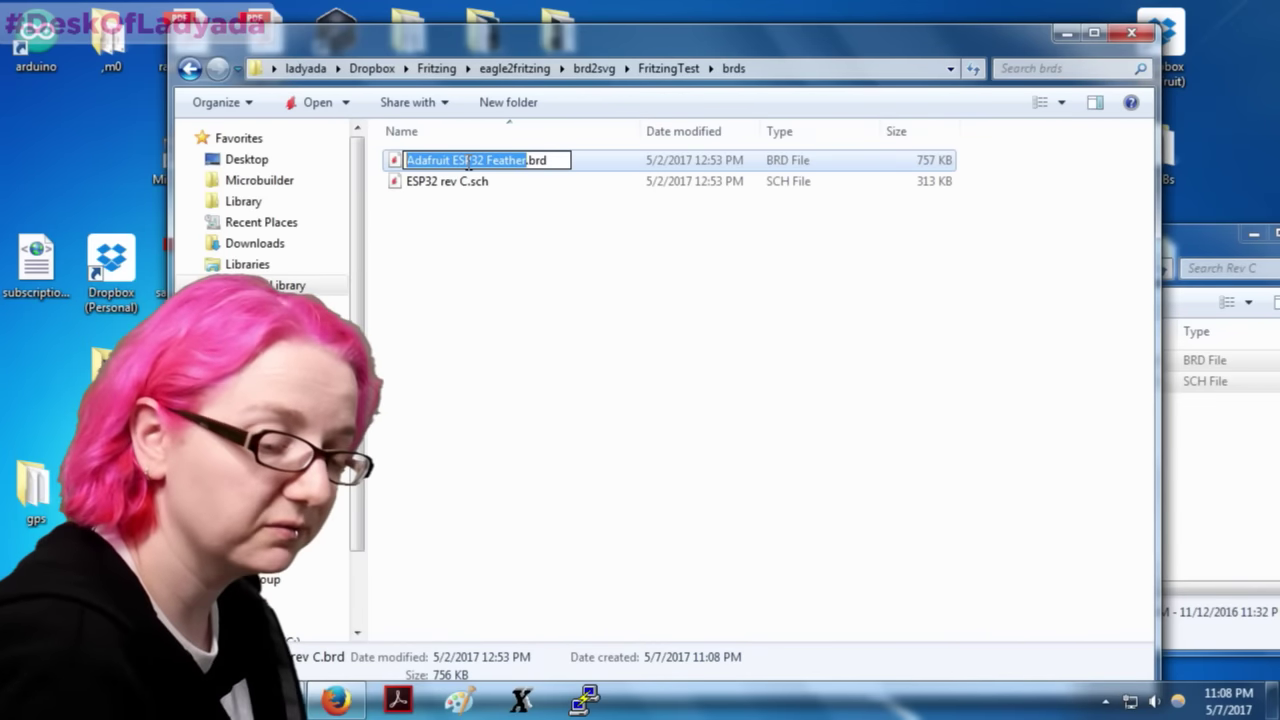
{"action": "left_click", "coordinate": [454, 160]}
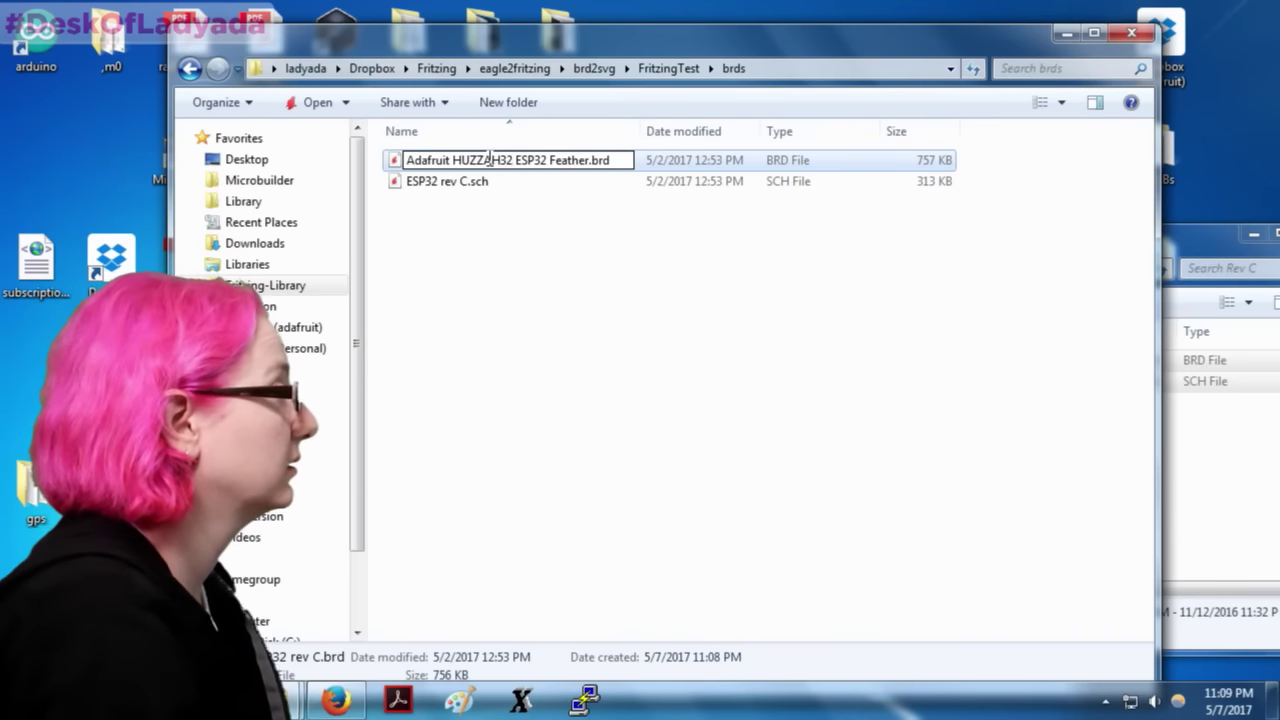
{"action": "left_click_drag", "start_coordinate": [590, 160], "coordinate": [354, 148]}
{"action": "key", "text": "ctrl+c"}
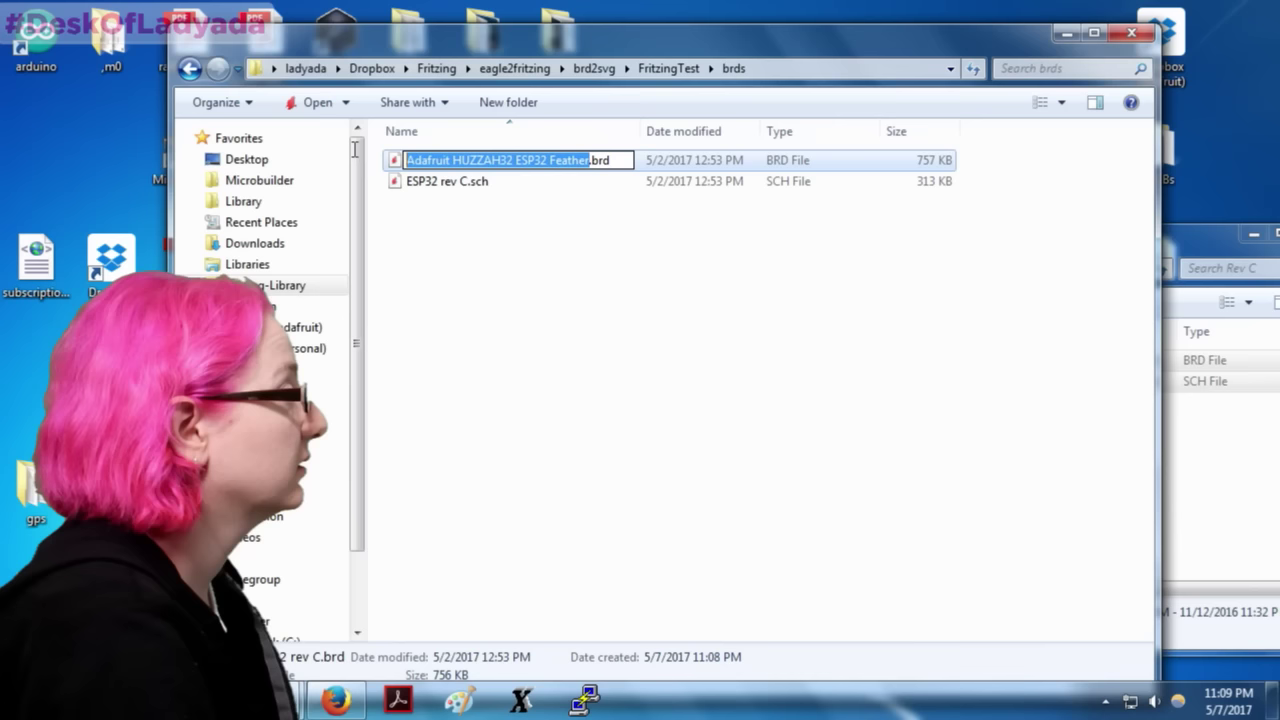
Step: Rename the copied schematic file to Adafruit HUZZAH32 ESP32 Feather.sch
{"action": "left_click", "coordinate": [452, 188]}
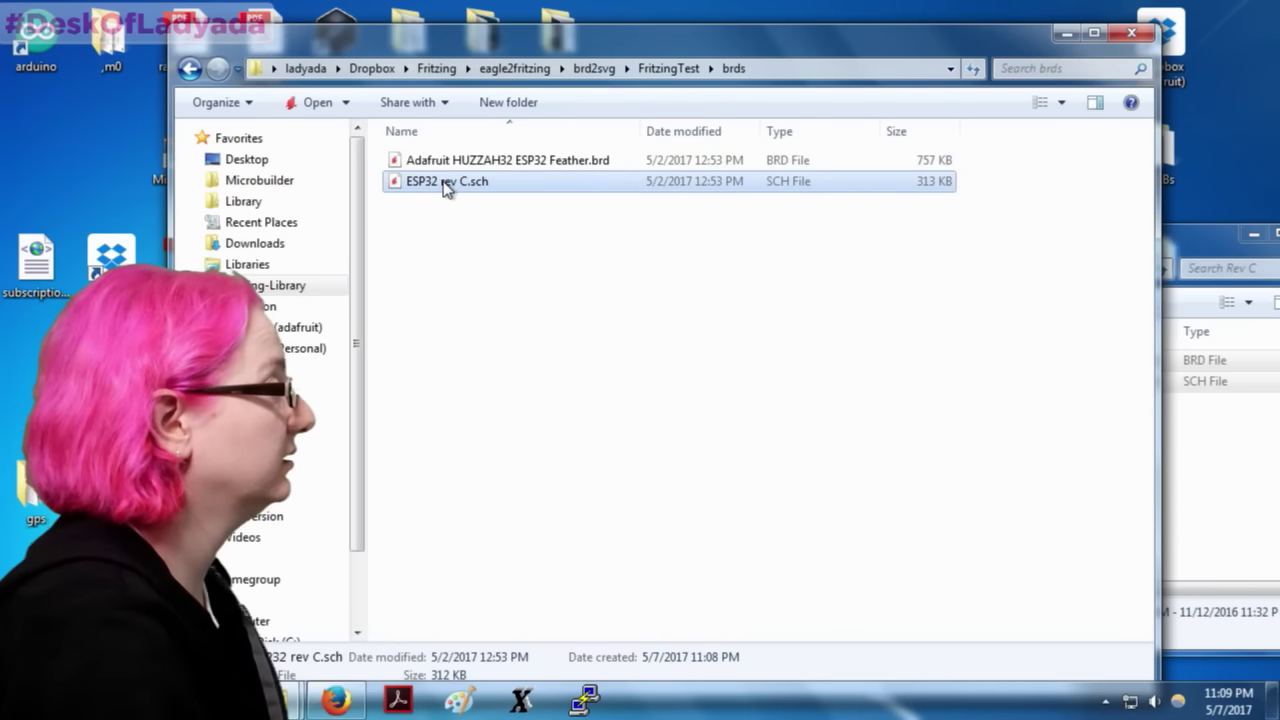
{"action": "left_click", "coordinate": [446, 190]}
{"action": "key", "text": "ctrl+v"}
{"action": "left_click", "coordinate": [606, 276]}
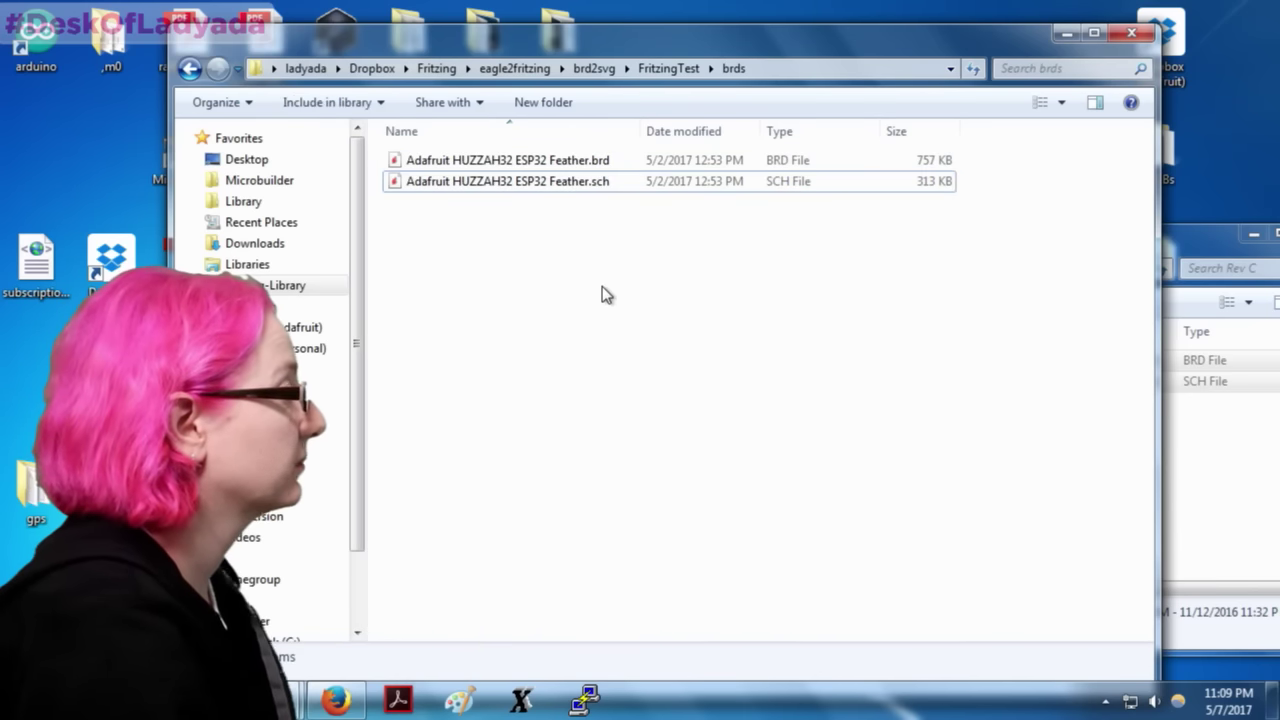
Step: Open the Adafruit HUZZAH32 ESP32 Feather schematic with its board in EAGLE and maximize the board window
{"action": "double_click", "coordinate": [455, 182]}
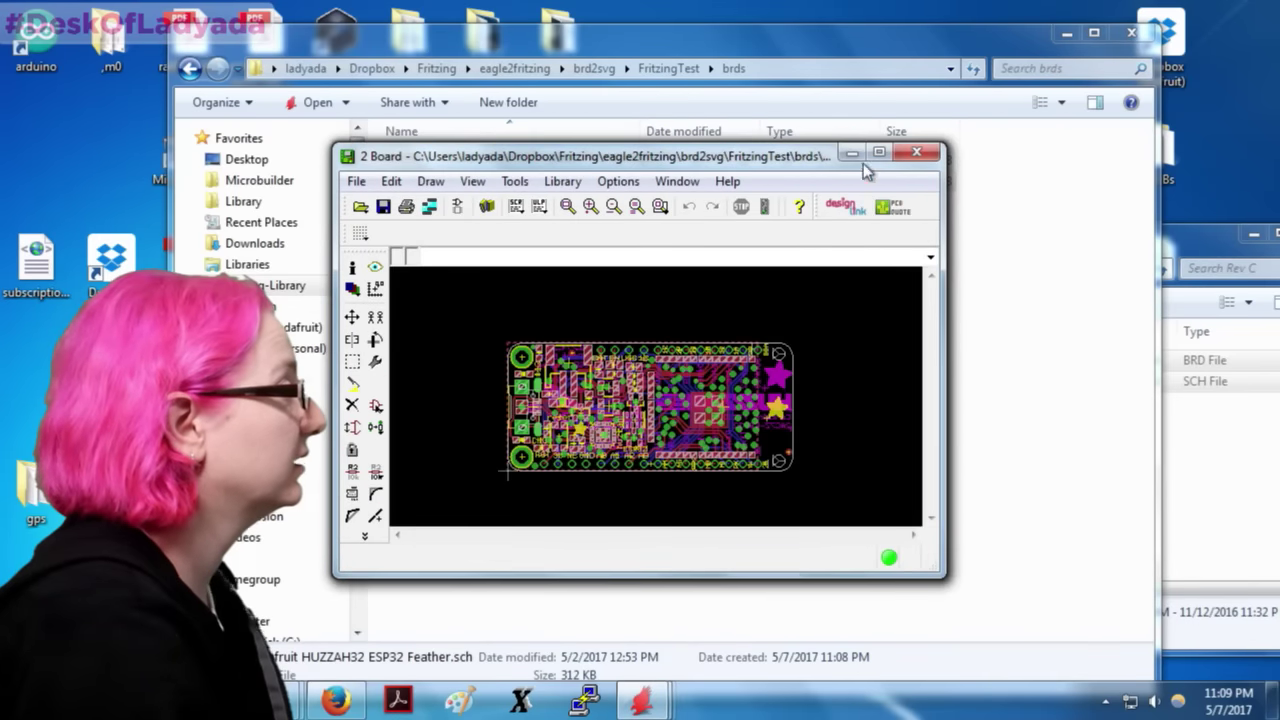
{"action": "left_click", "coordinate": [873, 158]}
{"action": "scroll", "coordinate": [660, 266], "scroll_direction": "up", "scroll_amount": 4}
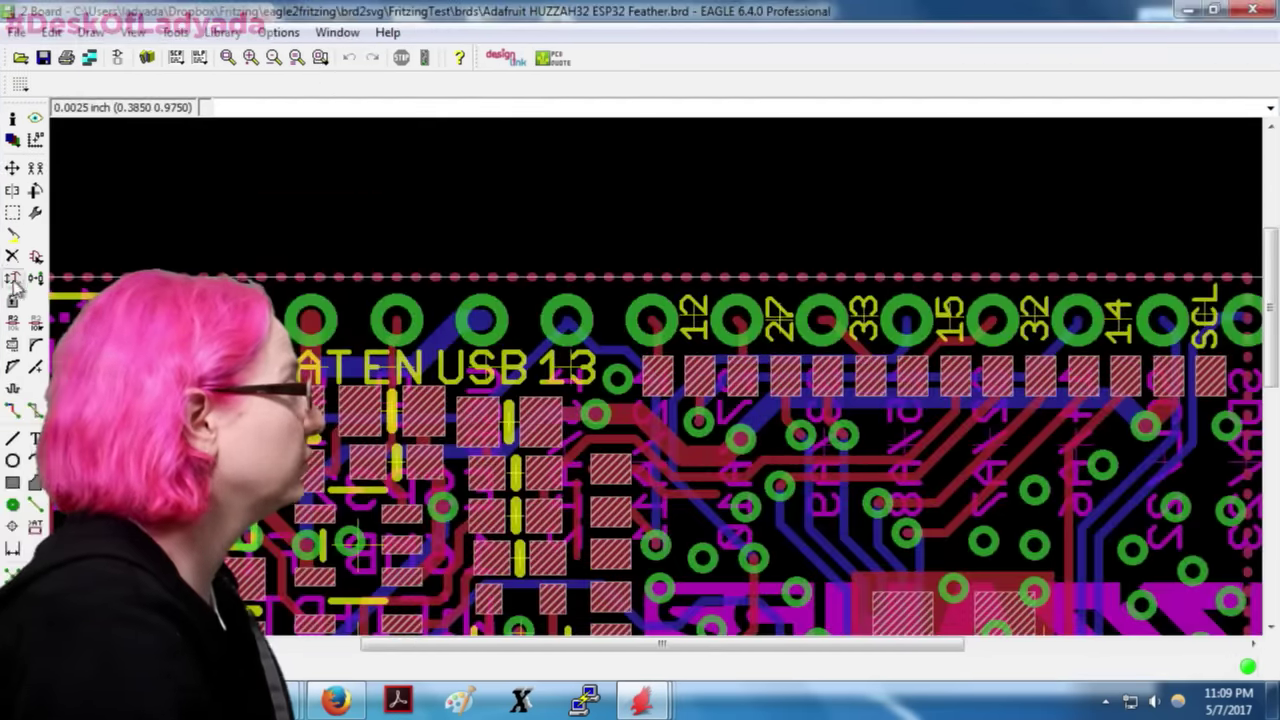
Step: Check the net names of the upper header pads with the Name tool, including BAT, EN, USB, 12 and 32
{"action": "left_click", "coordinate": [403, 373]}
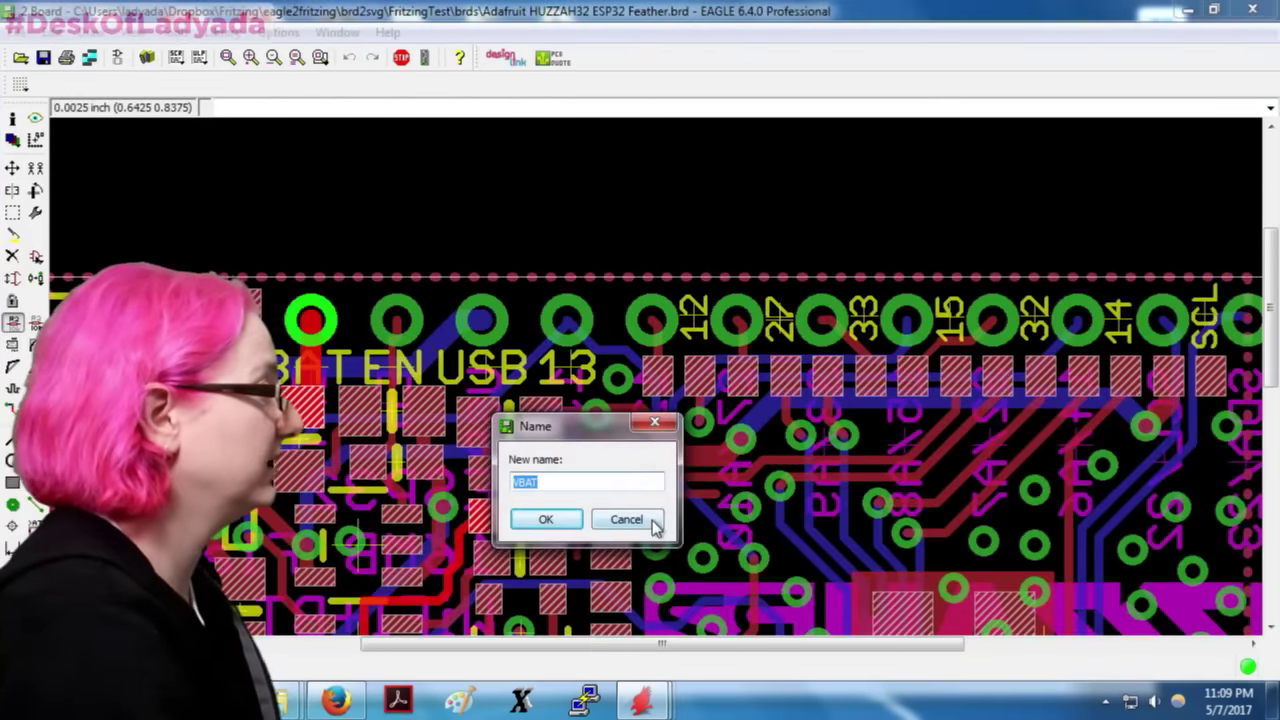
{"action": "left_click", "coordinate": [655, 527]}
{"action": "left_click", "coordinate": [389, 329]}
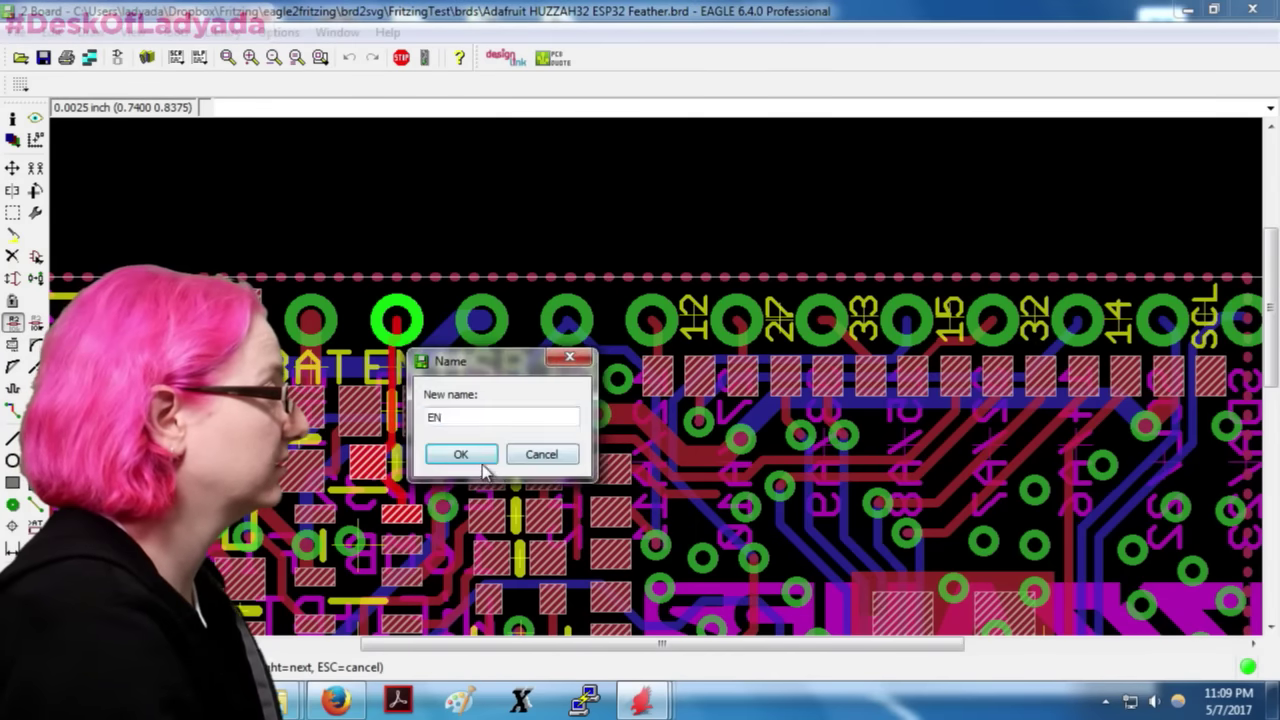
{"action": "left_click", "coordinate": [537, 452]}
{"action": "left_click", "coordinate": [483, 350]}
{"action": "left_click", "coordinate": [622, 516]}
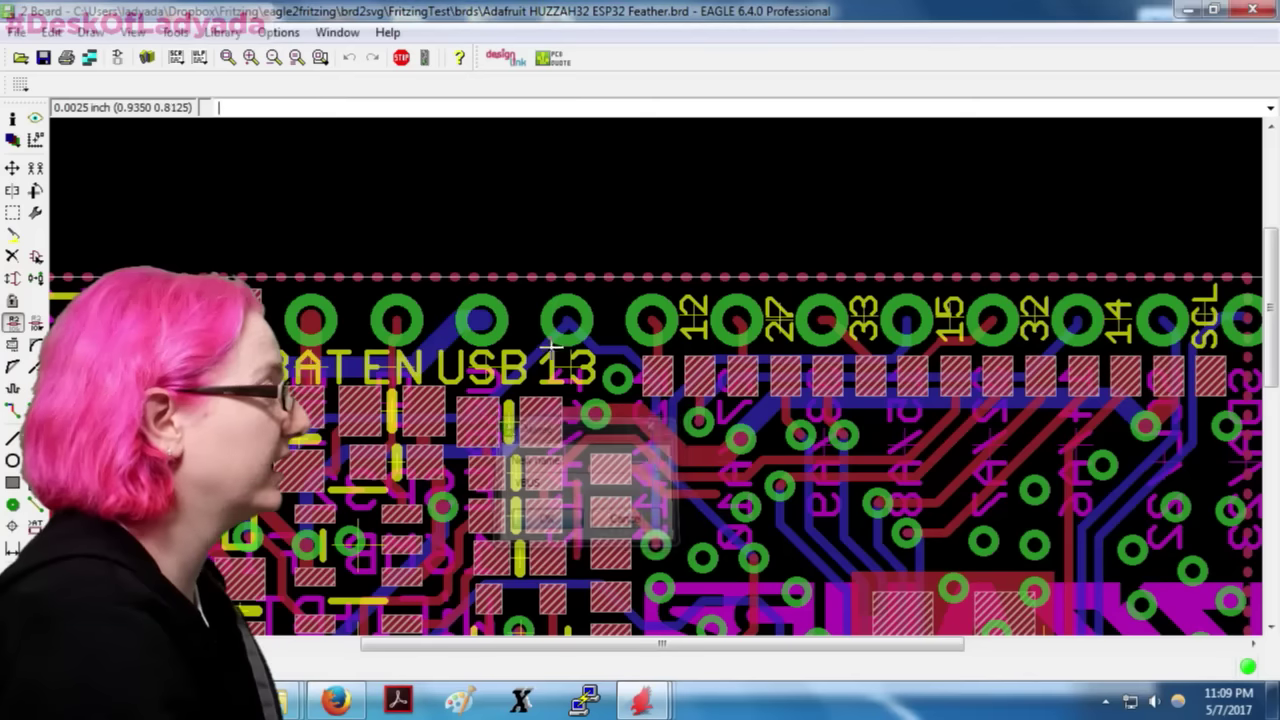
{"action": "left_click", "coordinate": [655, 480]}
{"action": "left_click", "coordinate": [745, 462]}
{"action": "left_click", "coordinate": [650, 345]}
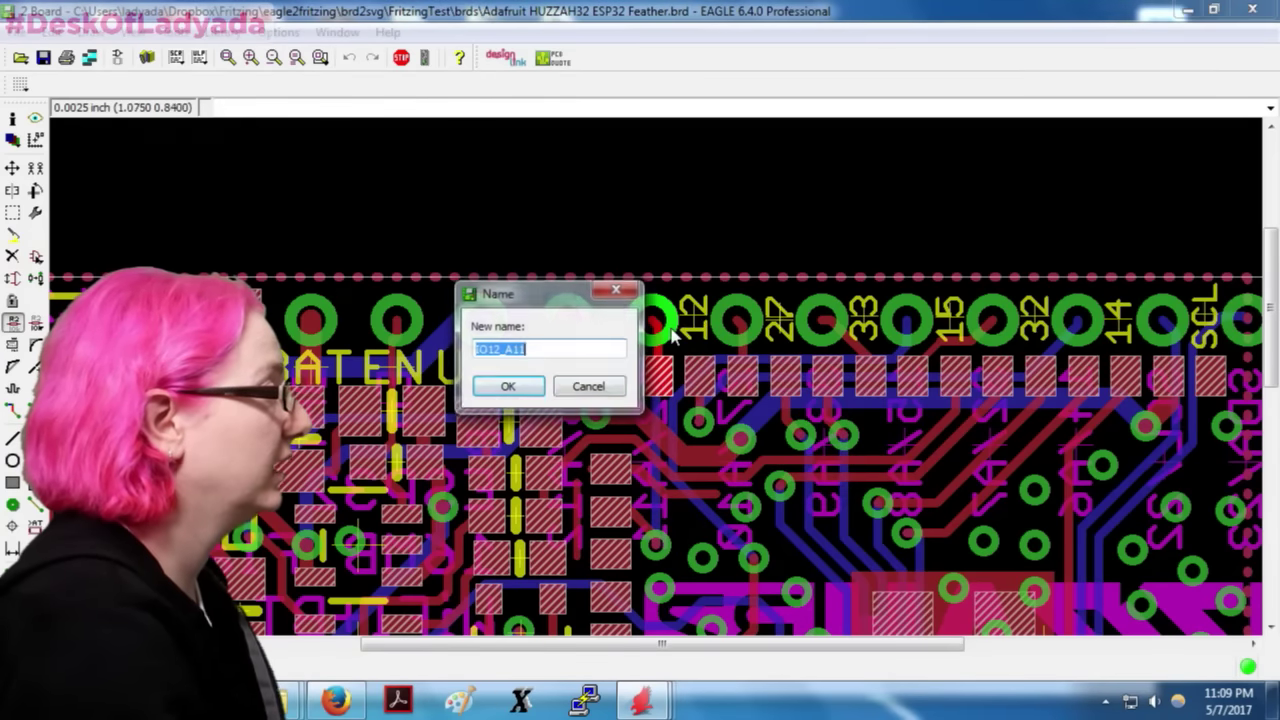
{"action": "left_click", "coordinate": [503, 383]}
{"action": "scroll", "coordinate": [886, 317], "scroll_direction": "down", "scroll_amount": 1}
{"action": "left_click", "coordinate": [916, 338]}
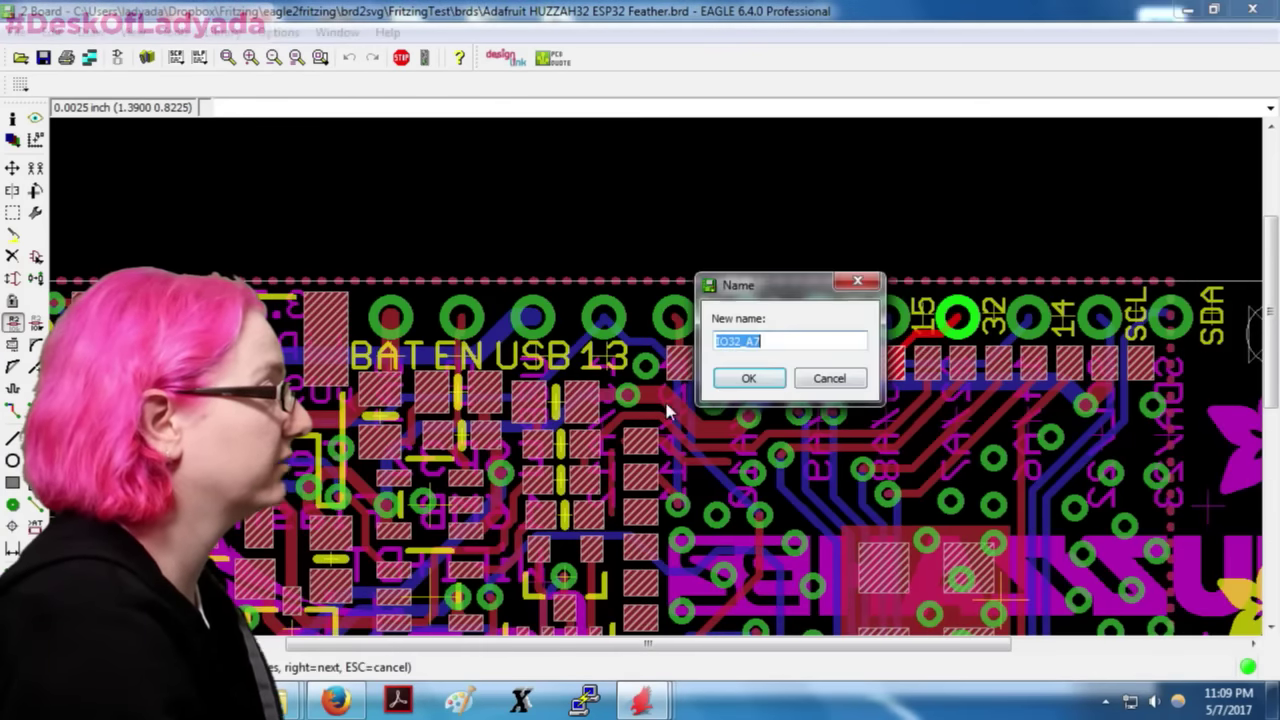
{"action": "left_click", "coordinate": [726, 386]}
Step: Check the net names of the lower header pads, including 21 and A0, without renaming them, and close the board
{"action": "scroll", "coordinate": [680, 229], "scroll_direction": "down", "scroll_amount": 2}
{"action": "scroll", "coordinate": [793, 433], "scroll_direction": "up", "scroll_amount": 1}
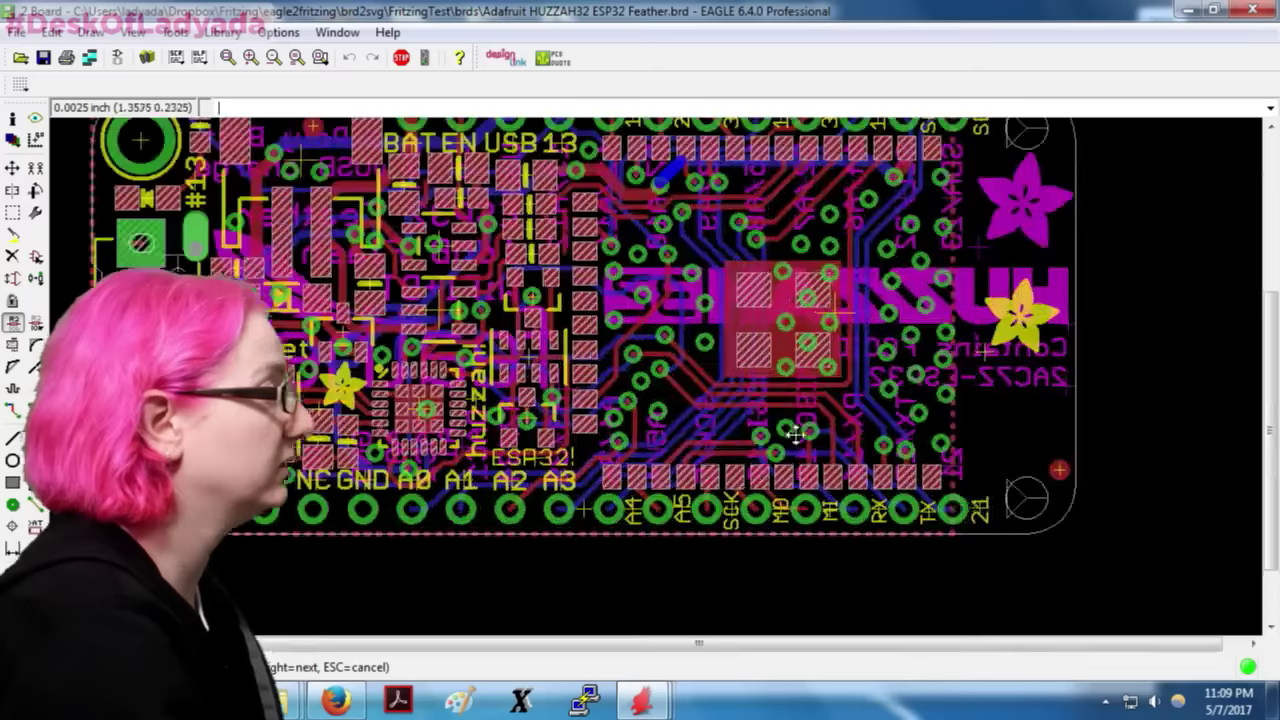
{"action": "left_click", "coordinate": [946, 490]}
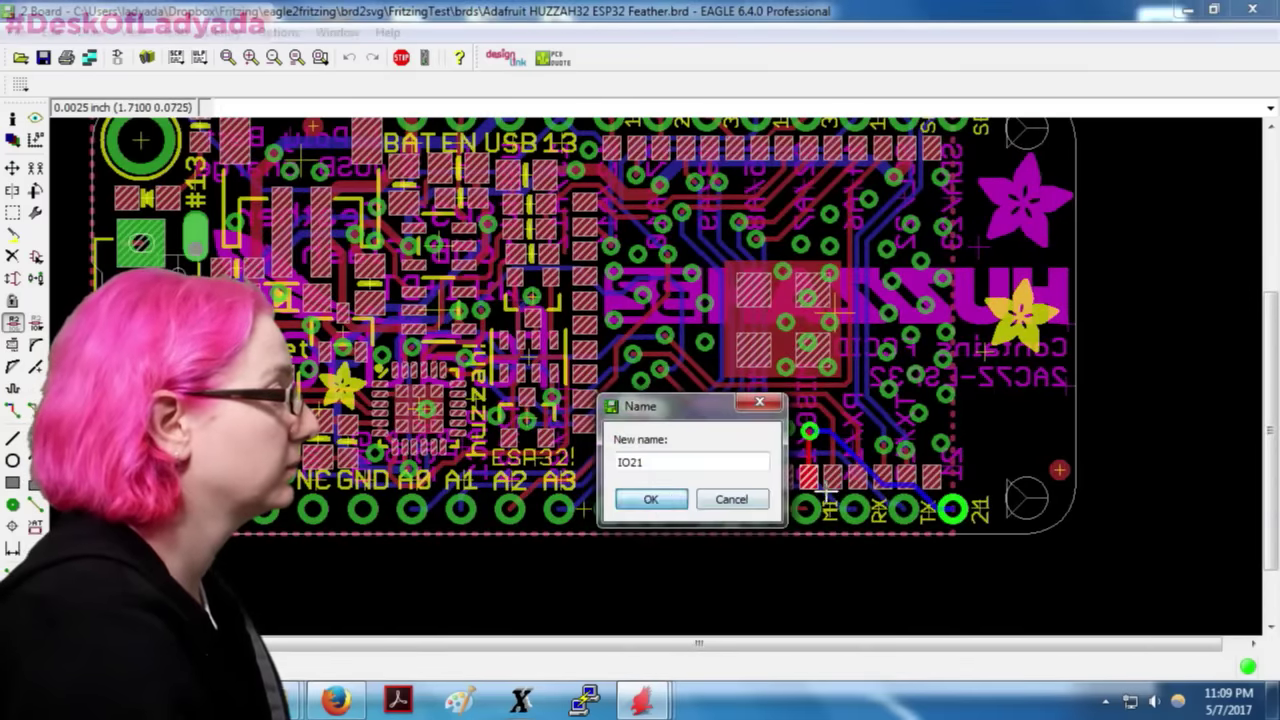
{"action": "left_click", "coordinate": [650, 508]}
{"action": "left_click", "coordinate": [877, 499]}
{"action": "left_click", "coordinate": [545, 508]}
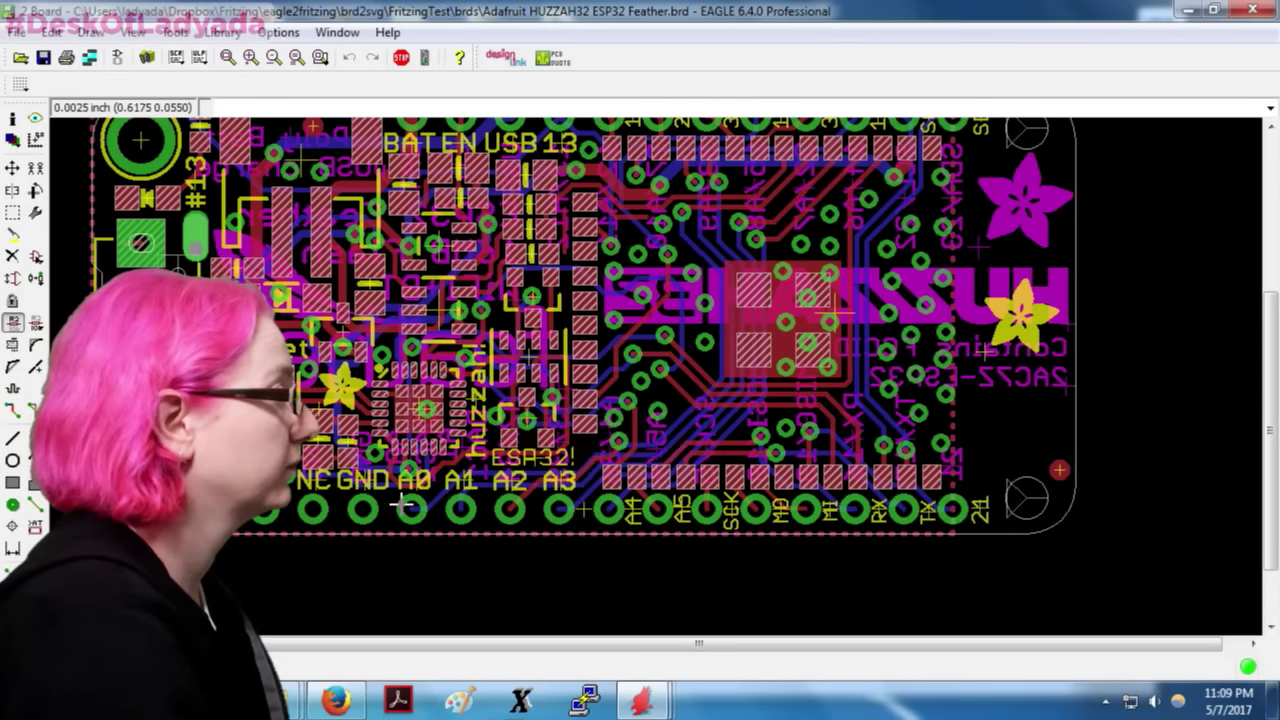
{"action": "left_click", "coordinate": [537, 480]}
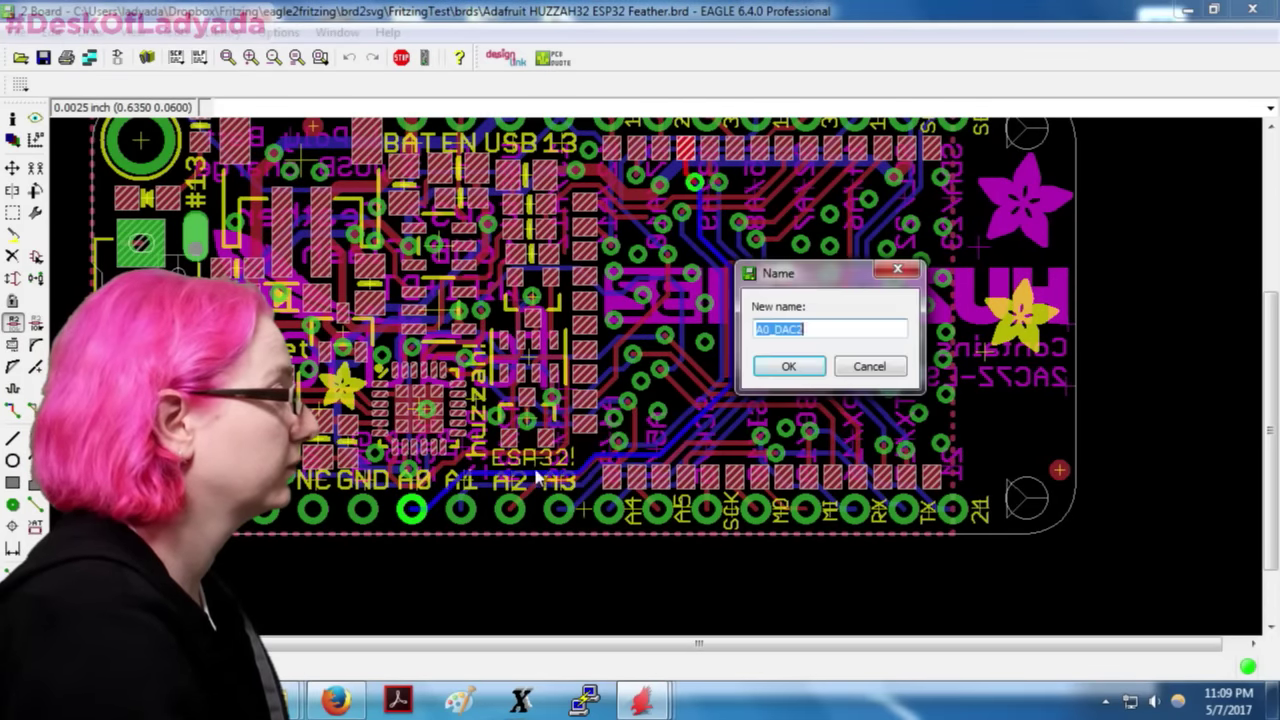
{"action": "left_click", "coordinate": [788, 366]}
{"action": "left_click", "coordinate": [276, 510]}
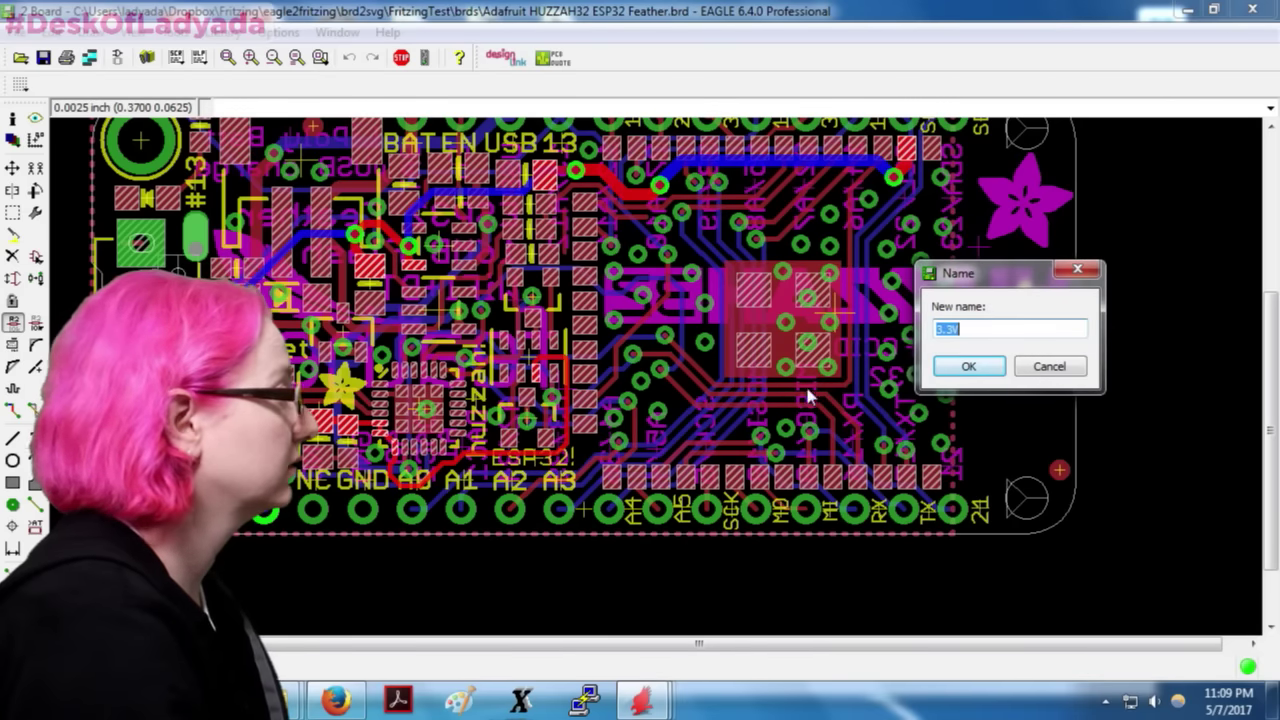
{"action": "left_click", "coordinate": [968, 366]}
{"action": "left_click", "coordinate": [760, 430]}
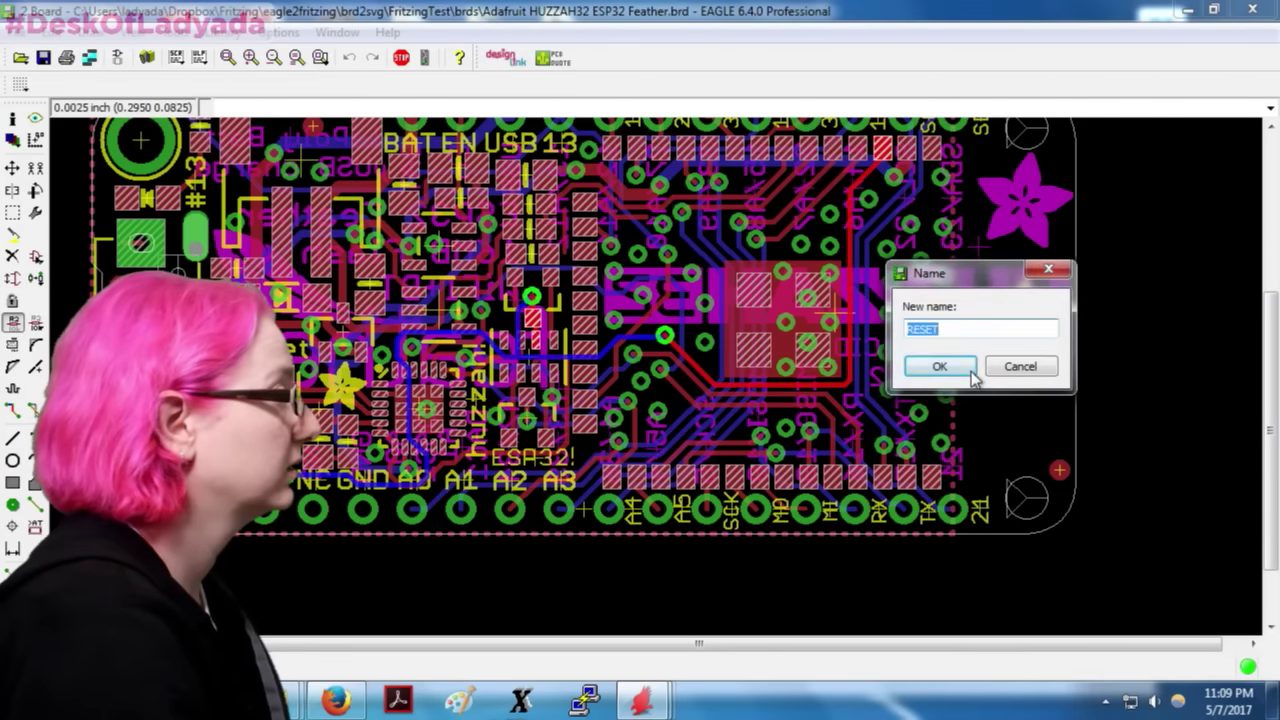
{"action": "left_click", "coordinate": [940, 366]}
{"action": "left_click", "coordinate": [16, 32]}
{"action": "left_click", "coordinate": [50, 430]}
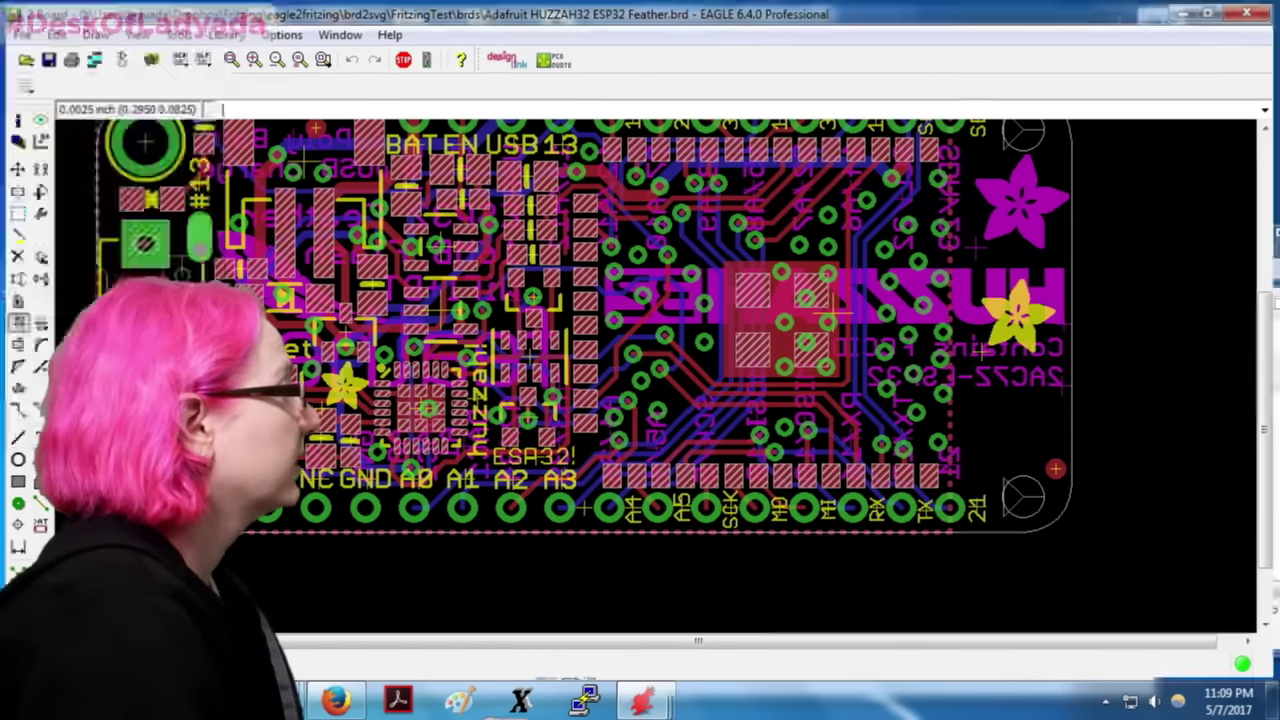
Step: Copy the path of the brds folder and launch the MHV AVR Shell
{"action": "left_click", "coordinate": [763, 68]}
{"action": "key", "text": "super+c"}
{"action": "key", "text": "super"}
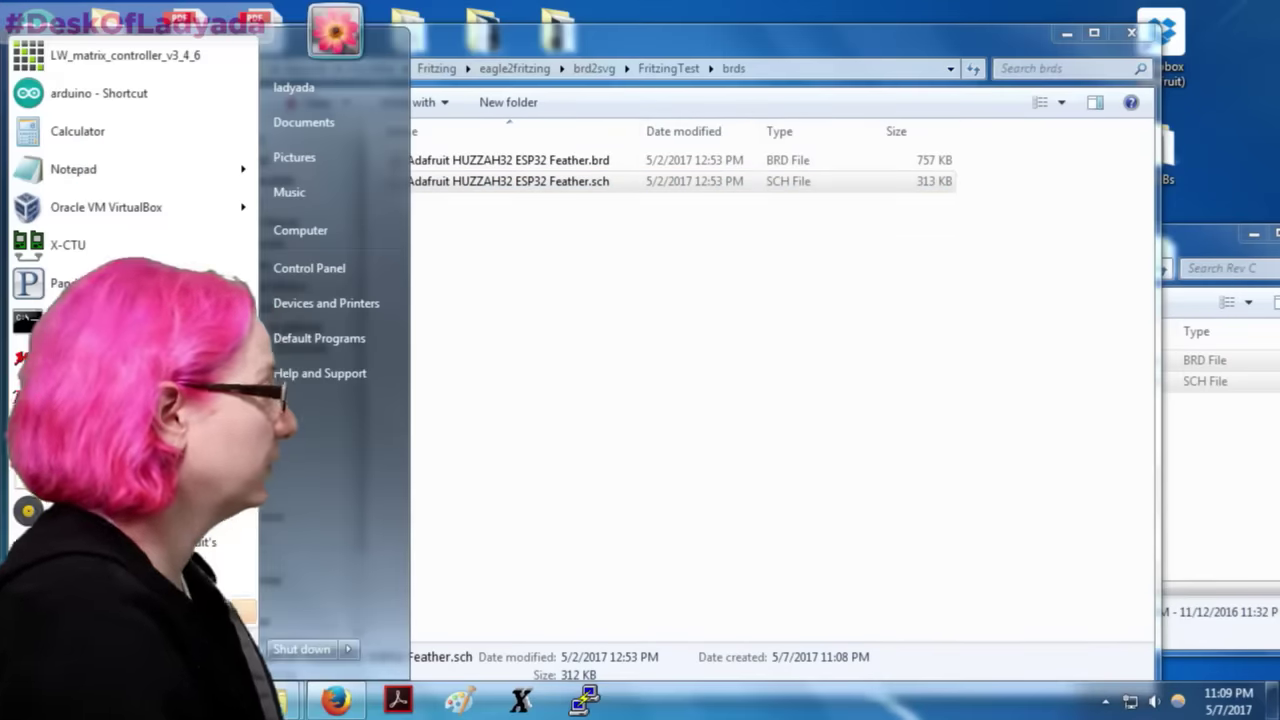
{"action": "type", "text": "mhv"}
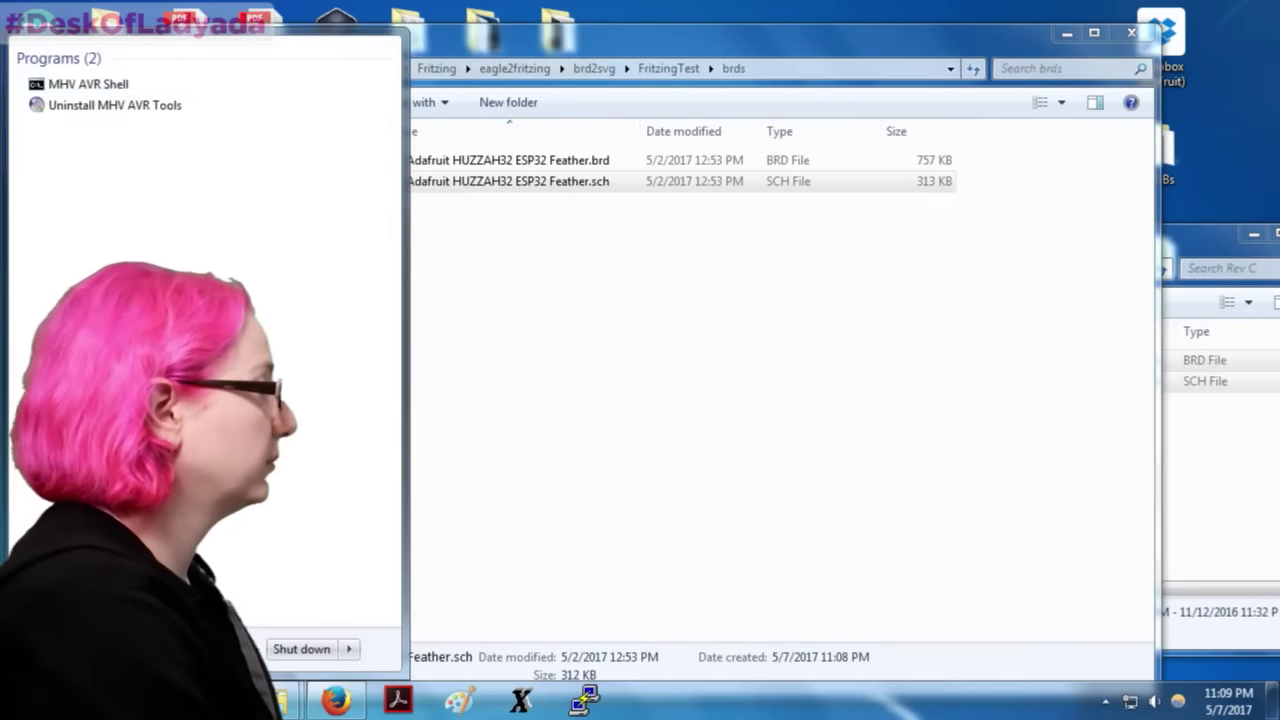
{"action": "key", "text": "Return"}
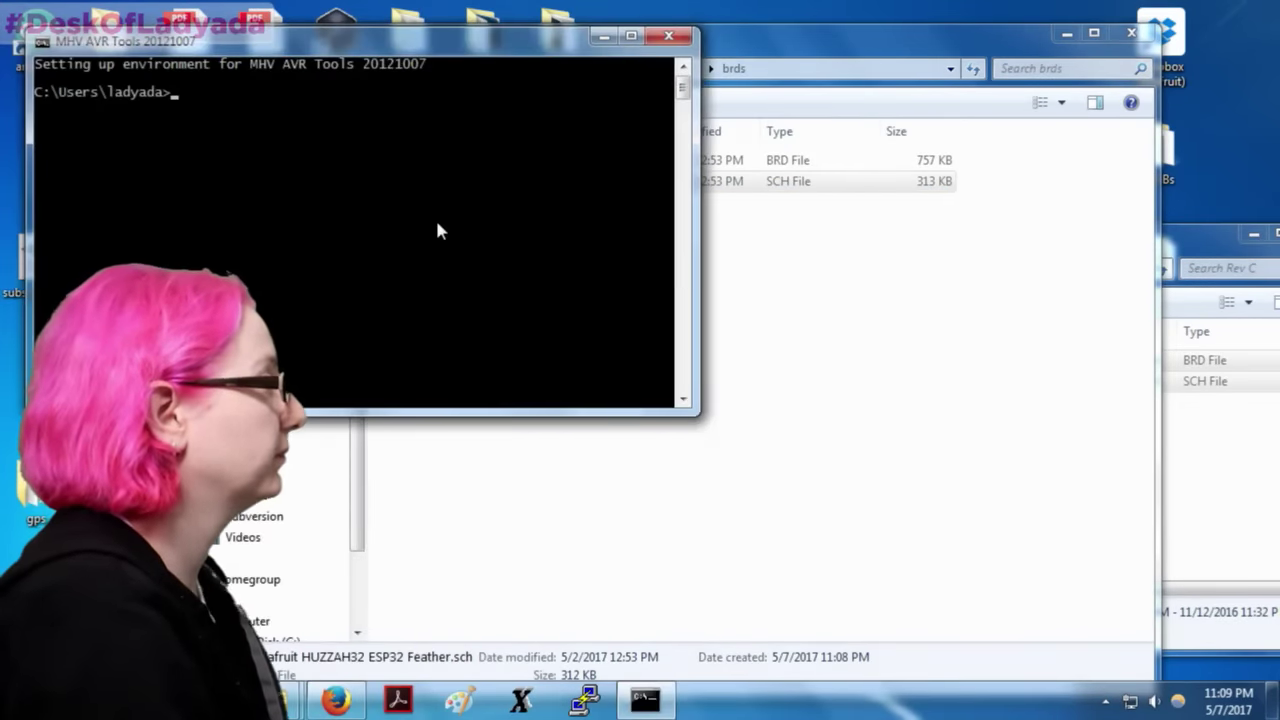
Step: Change the shell's directory to the copied brds path, go up two levels to brd2svg and list its files
{"action": "type", "text": "cd"}
{"action": "right_click", "coordinate": [437, 224]}
{"action": "left_click", "coordinate": [486, 277]}
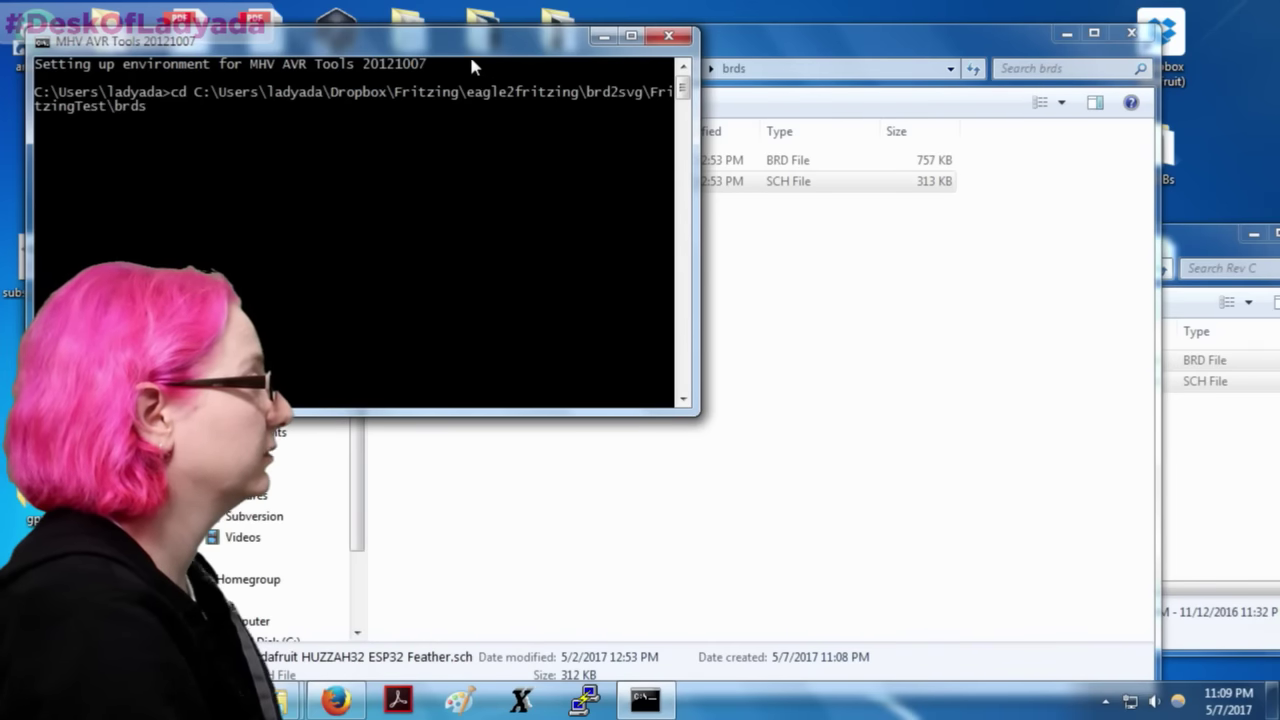
{"action": "left_click_drag", "start_coordinate": [479, 51], "coordinate": [785, 158]}
{"action": "key", "text": "Return"}
{"action": "type", "text": "cd .."}
{"action": "key", "text": "Return"}
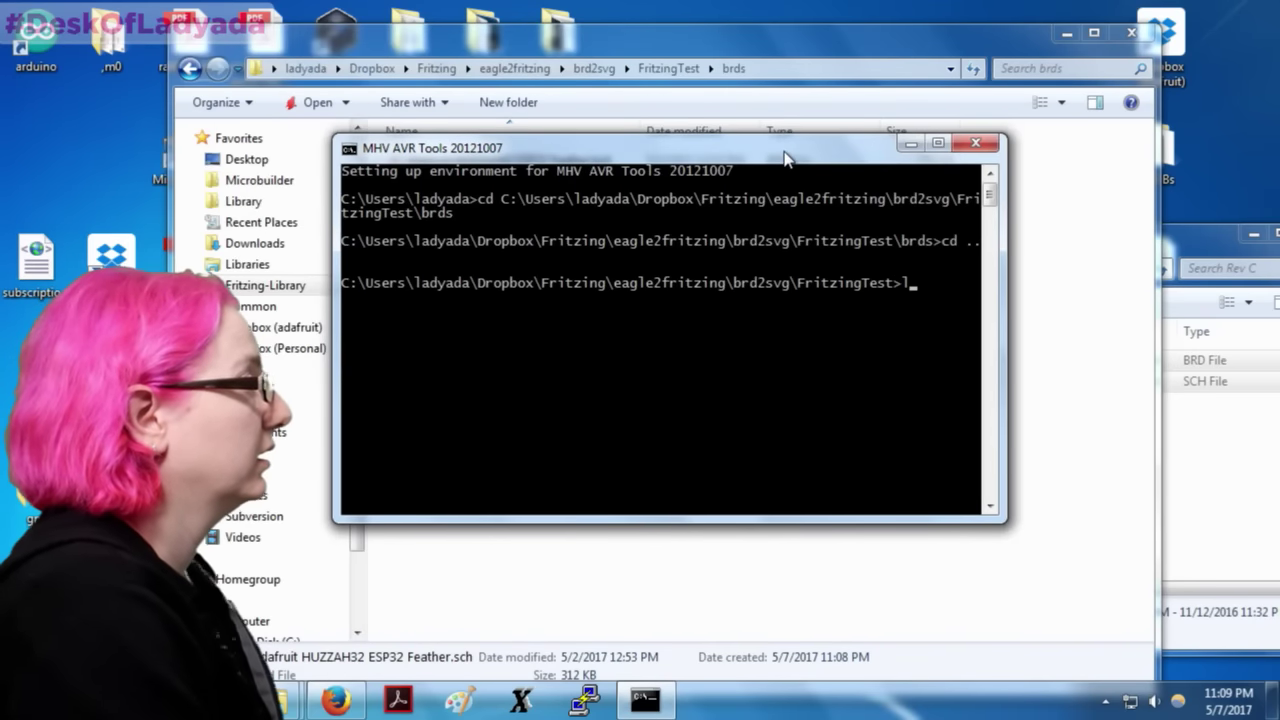
{"action": "type", "text": "cd .."}
{"action": "key", "text": "Return"}
{"action": "type", "text": "ls"}
{"action": "key", "text": "Return"}
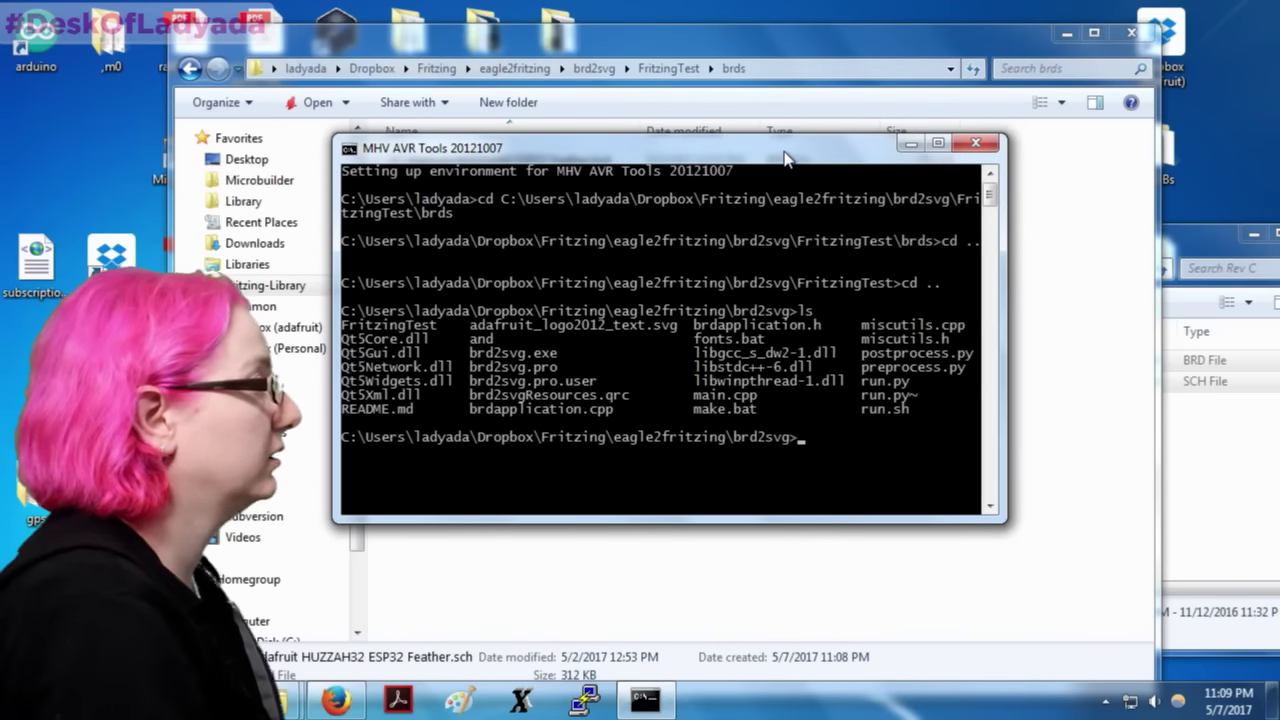
Step: Run the conversion script with python run.py in the brd2svg folder
{"action": "type", "text": "python py."}
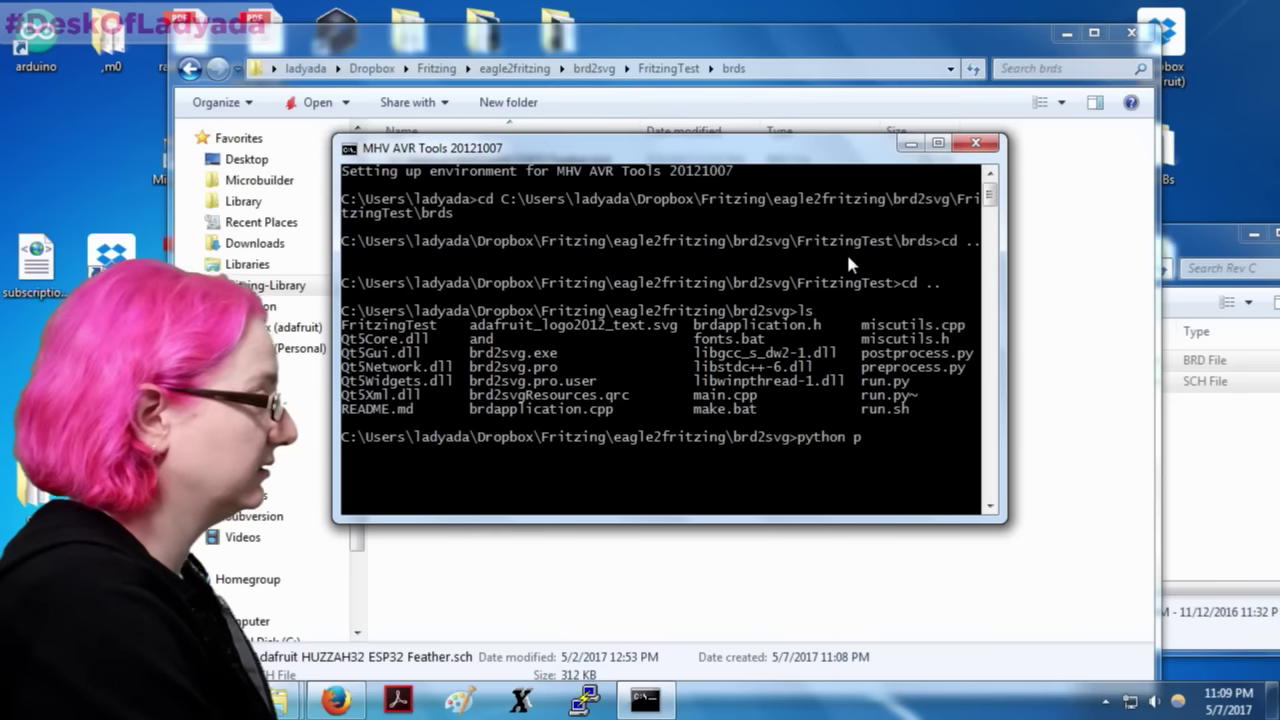
{"action": "key", "text": "BackSpace"}
{"action": "key", "text": "BackSpace"}
{"action": "key", "text": "BackSpace"}
{"action": "type", "text": "run.p"}
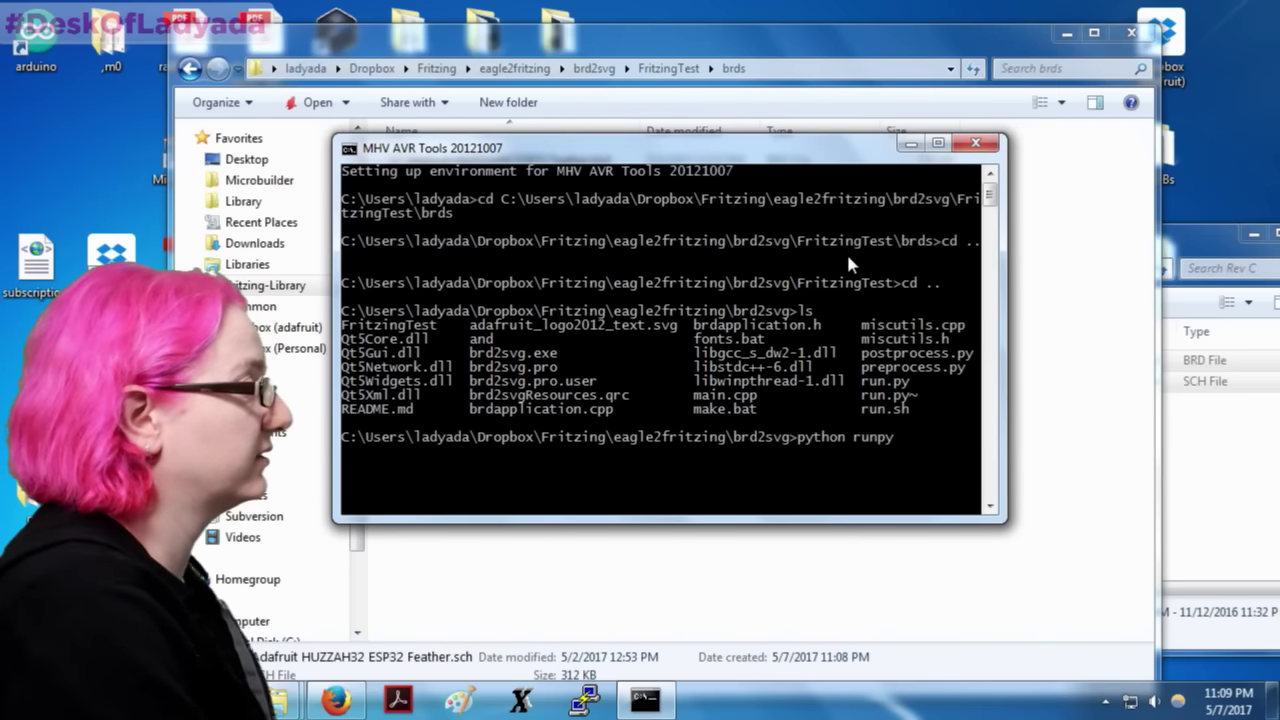
{"action": "key", "text": "BackSpace"}
{"action": "key", "text": "BackSpace"}
{"action": "key", "text": "Tab"}
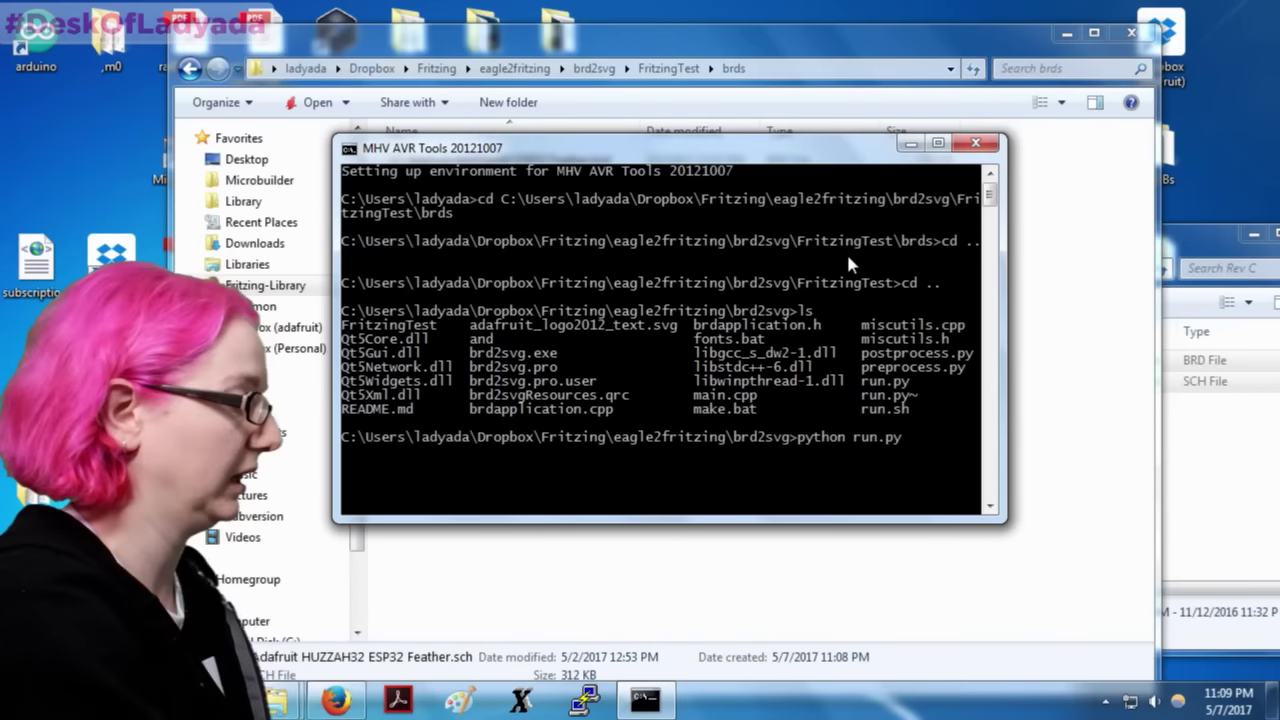
{"action": "key", "text": "Return"}
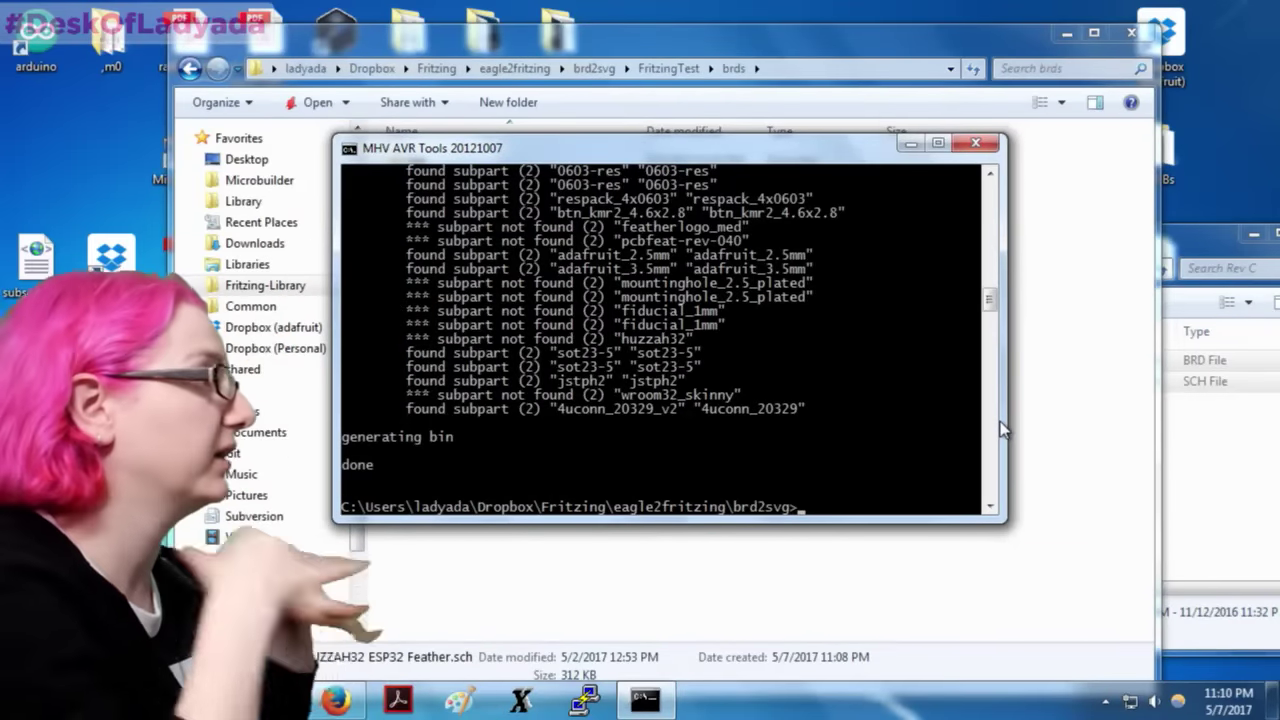
Step: Open the generated Adafruit HUZZAH32 ESP32 Feather breadboard SVG from FritzingTest\parts\svg\contrib\breadboard in Inkscape
{"action": "left_click", "coordinate": [700, 30]}
{"action": "left_click", "coordinate": [668, 68]}
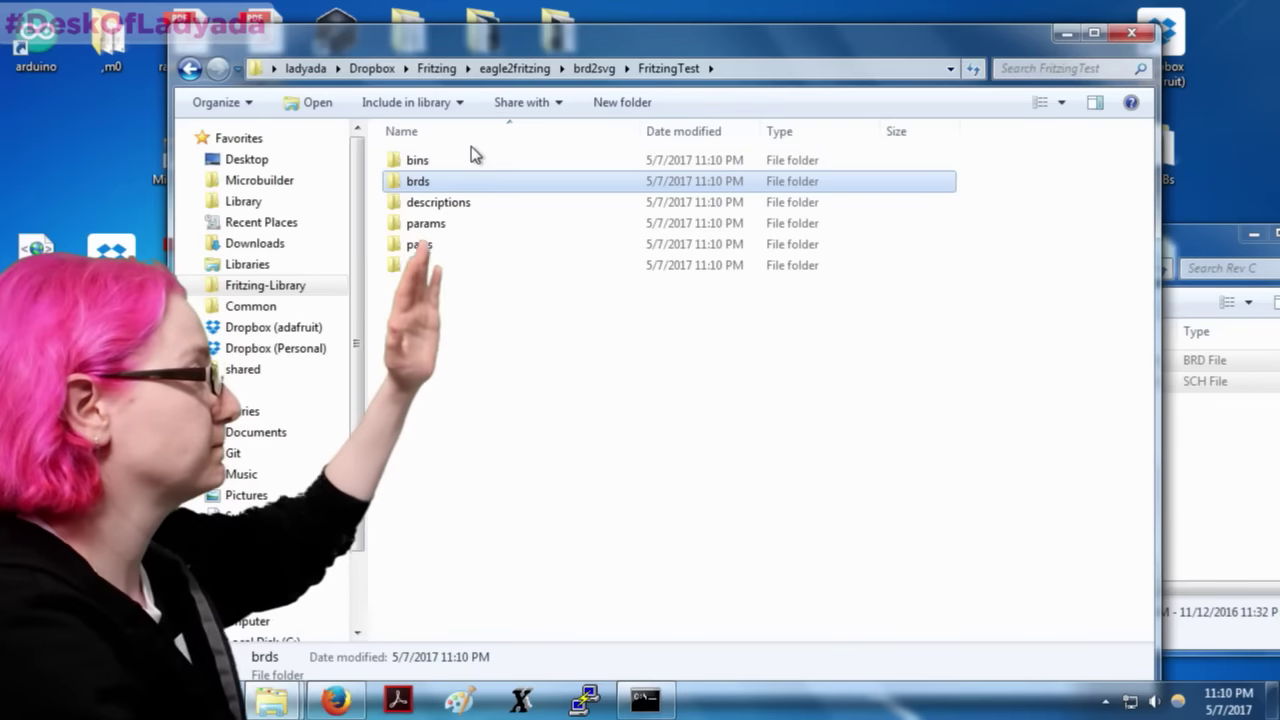
{"action": "left_click", "coordinate": [437, 247]}
{"action": "double_click", "coordinate": [437, 247]}
{"action": "double_click", "coordinate": [436, 186]}
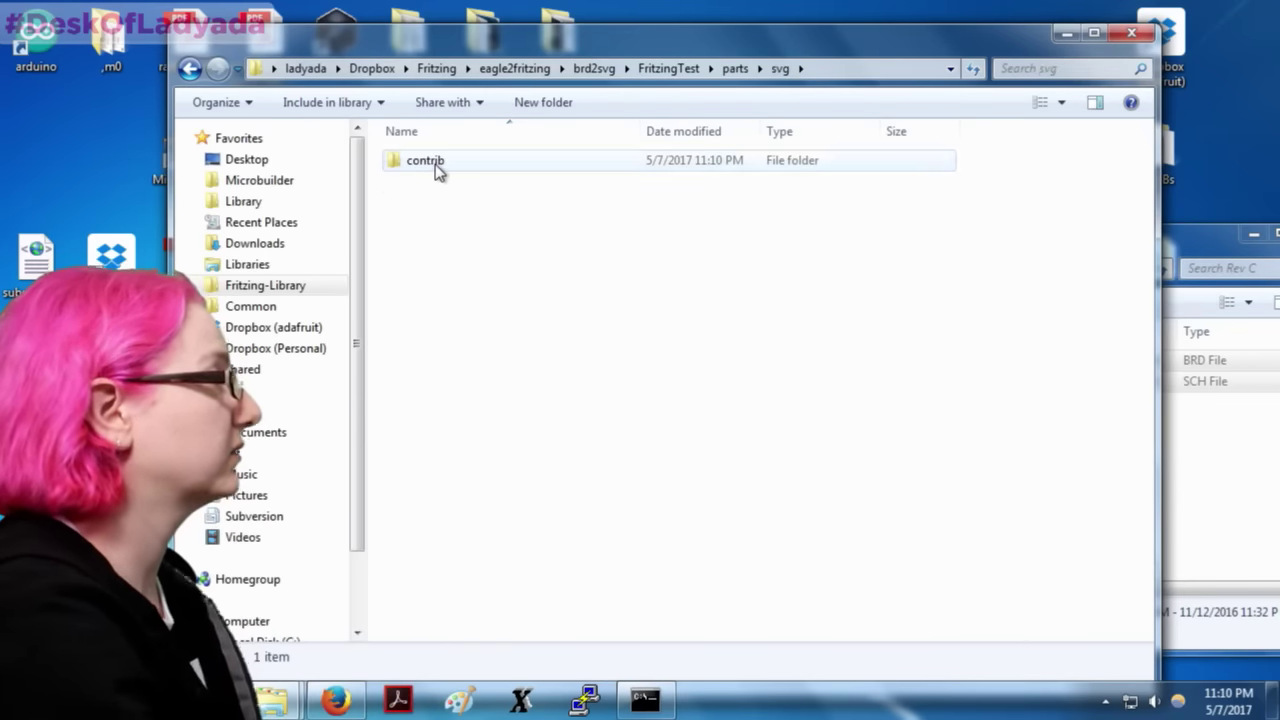
{"action": "double_click", "coordinate": [435, 162]}
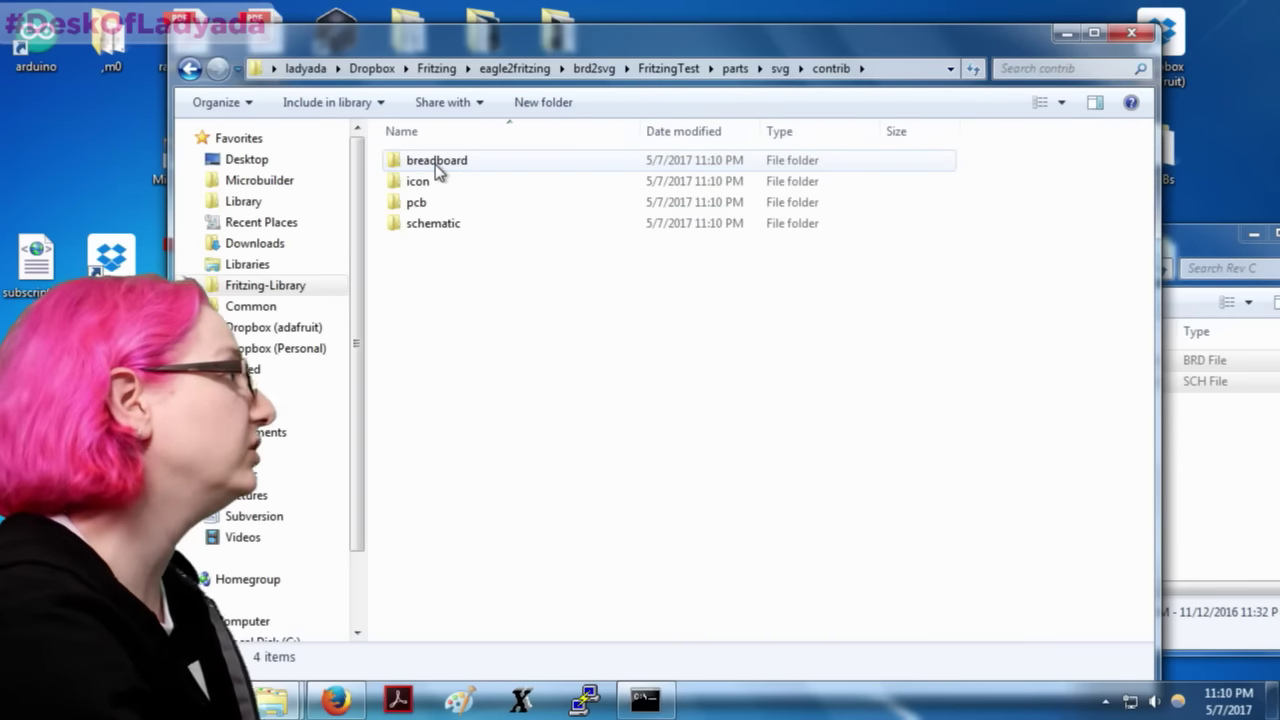
{"action": "double_click", "coordinate": [452, 161]}
{"action": "left_click", "coordinate": [455, 164]}
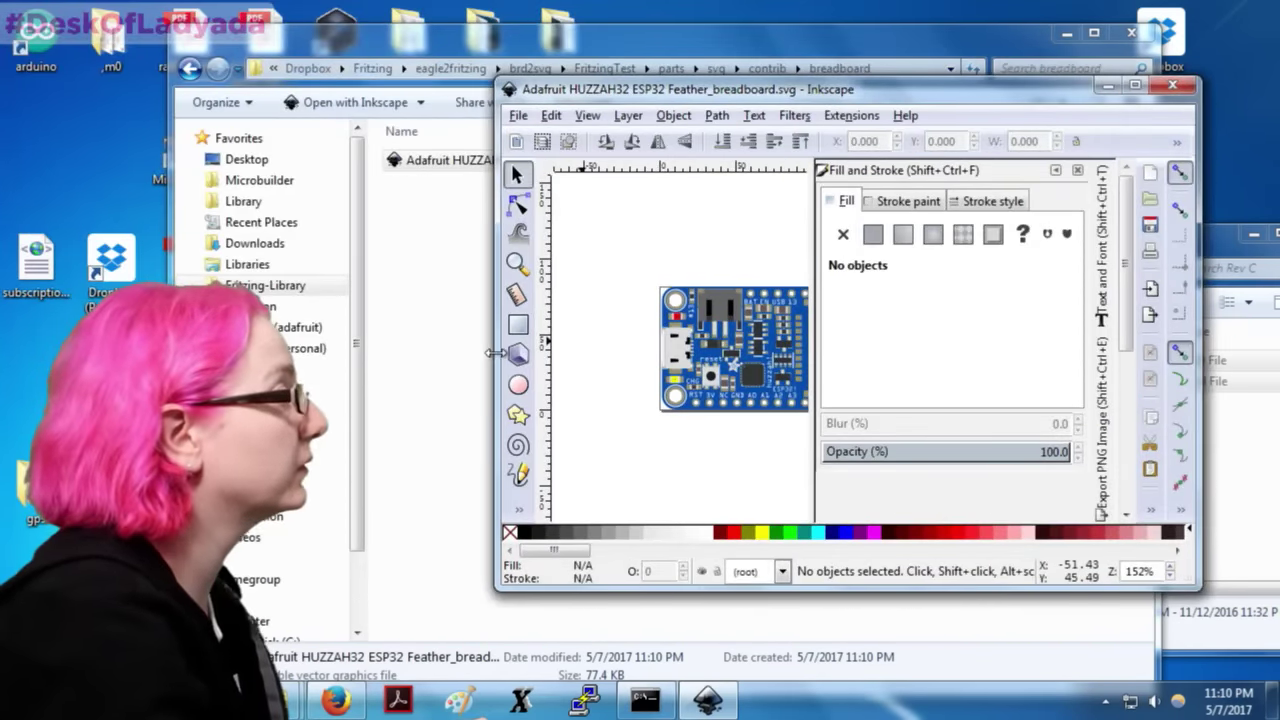
Step: Enlarge the Inkscape window, close the Fill and Stroke dialog and examine the whole breadboard drawing up close
{"action": "left_click_drag", "start_coordinate": [497, 352], "coordinate": [197, 352]}
{"action": "scroll", "coordinate": [523, 369], "scroll_direction": "down", "scroll_amount": 3}
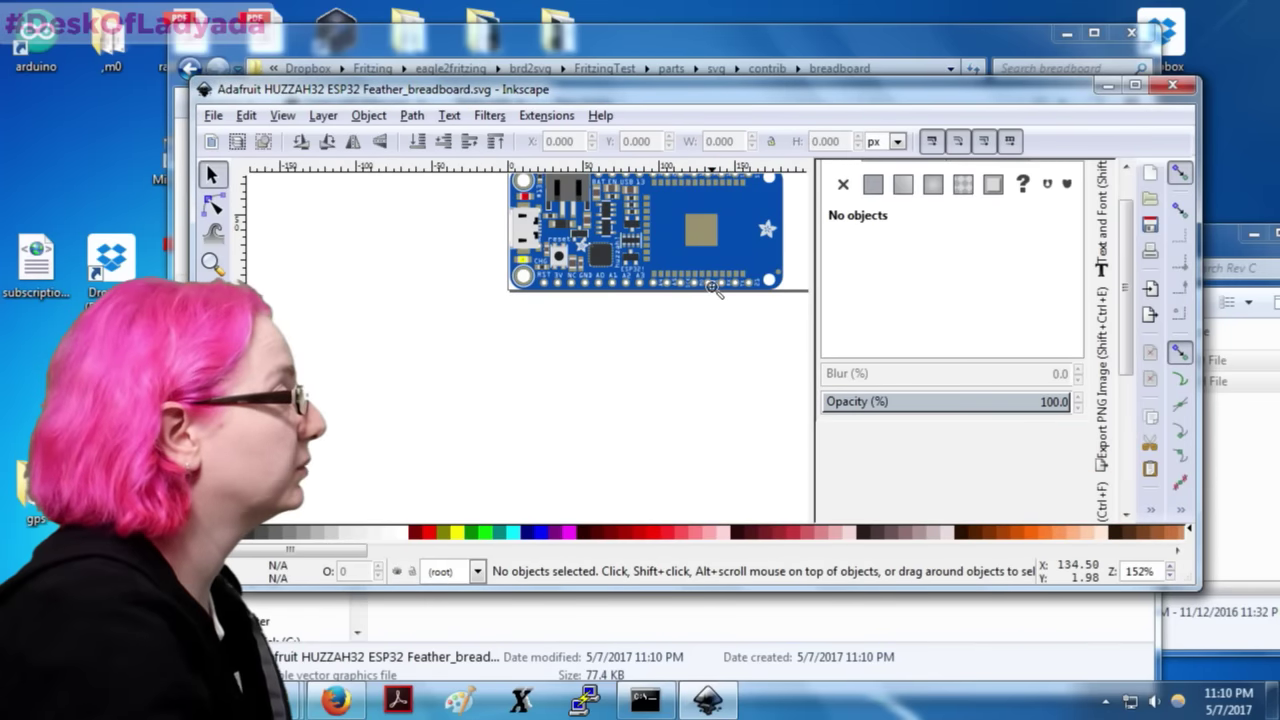
{"action": "key", "text": "z"}
{"action": "left_click", "coordinate": [680, 345]}
{"action": "scroll", "coordinate": [743, 294], "scroll_direction": "up", "scroll_amount": 4}
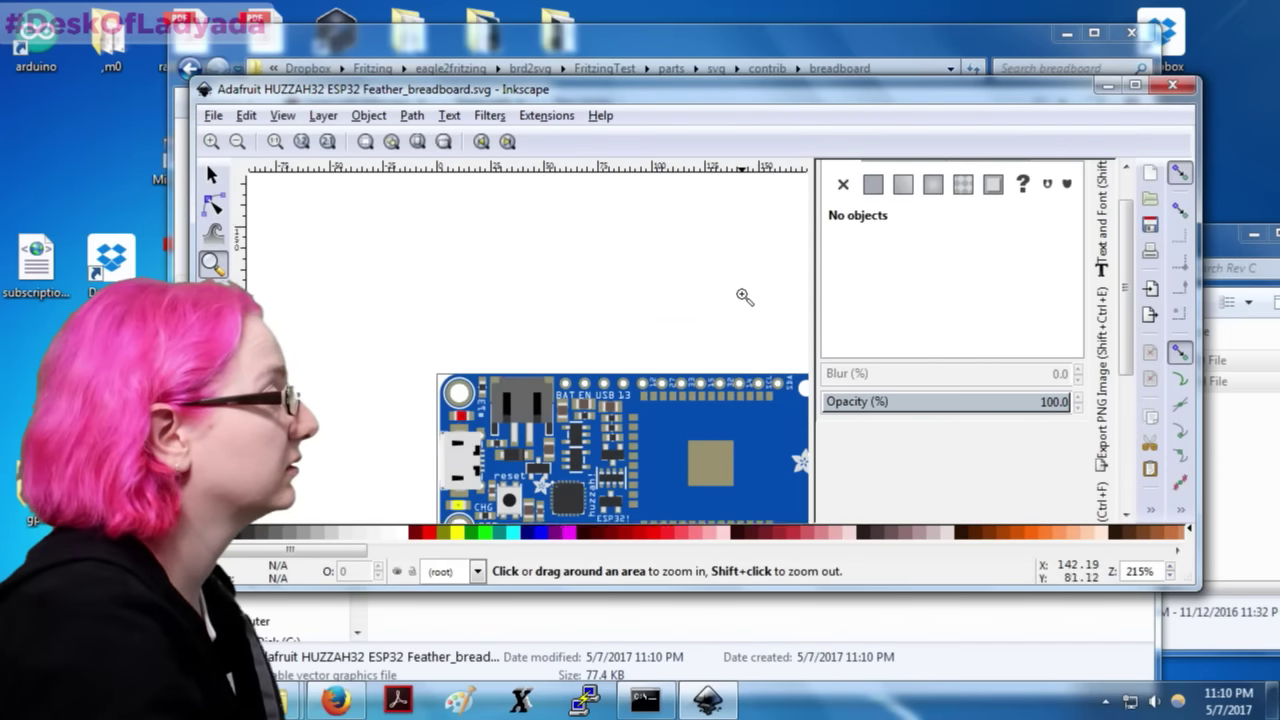
{"action": "scroll", "coordinate": [790, 250], "scroll_direction": "down", "scroll_amount": 2}
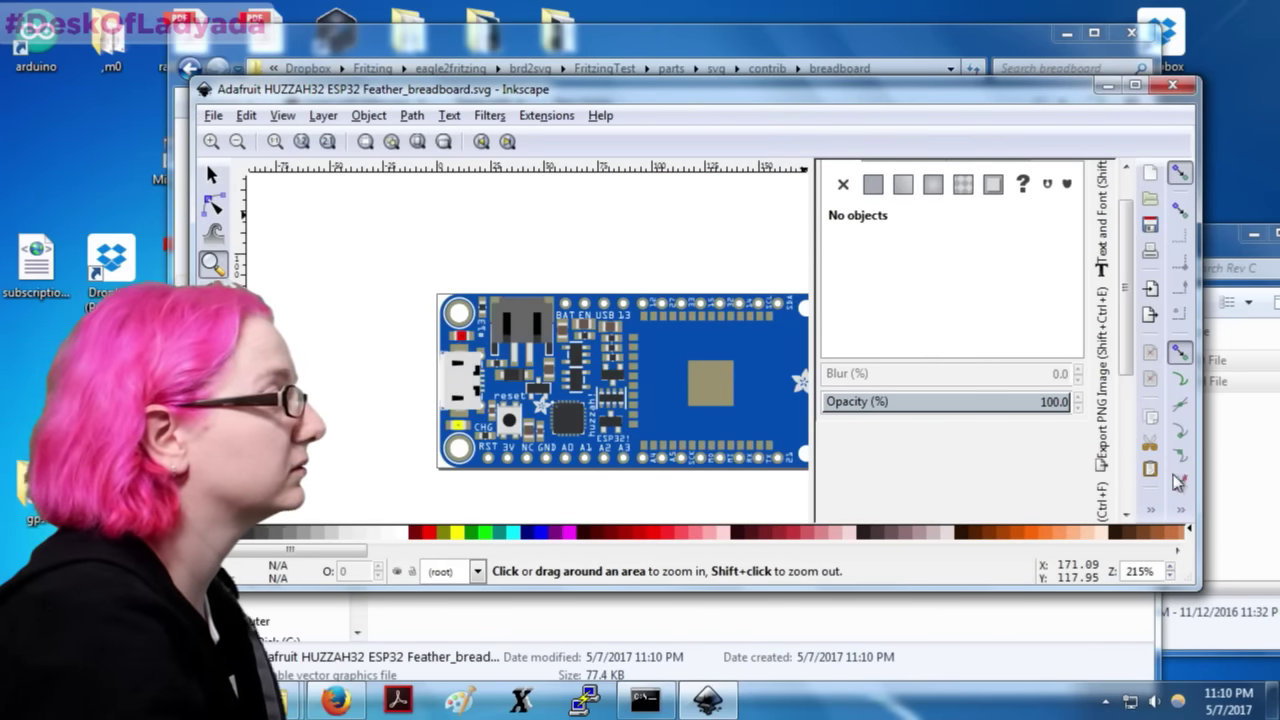
{"action": "key", "text": "super+Up"}
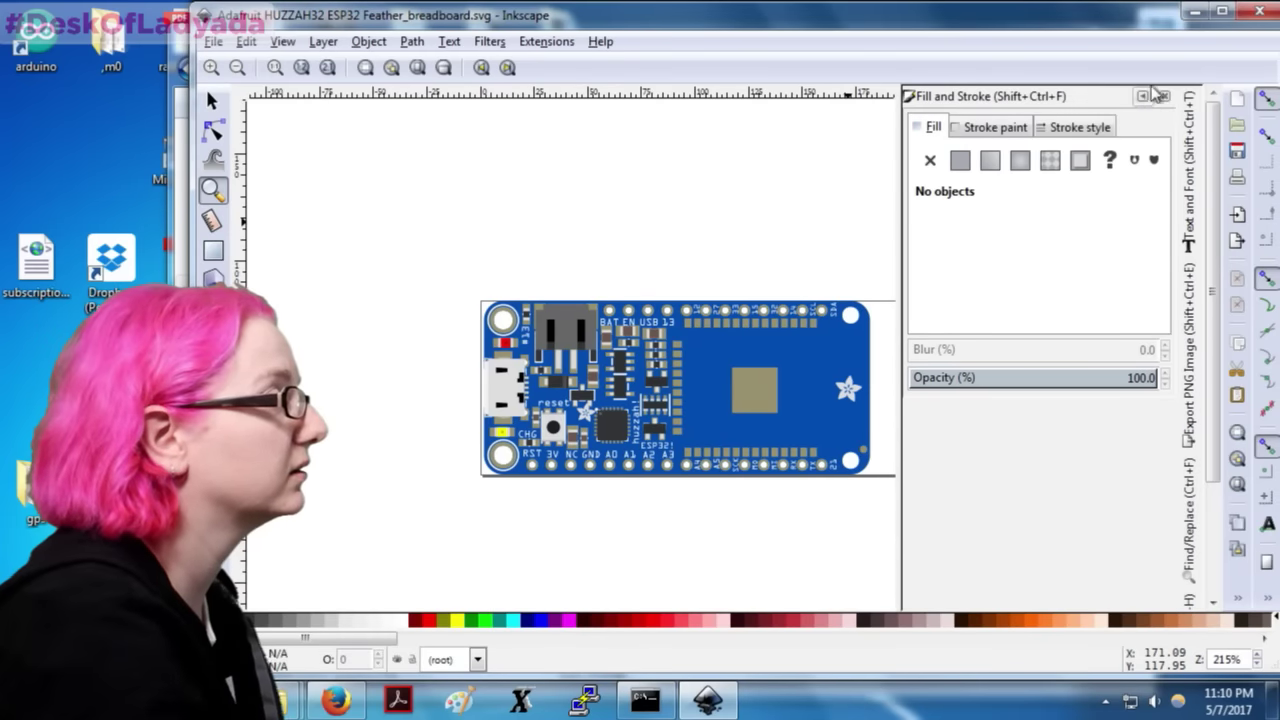
{"action": "left_click", "coordinate": [1162, 96]}
{"action": "left_click", "coordinate": [718, 401]}
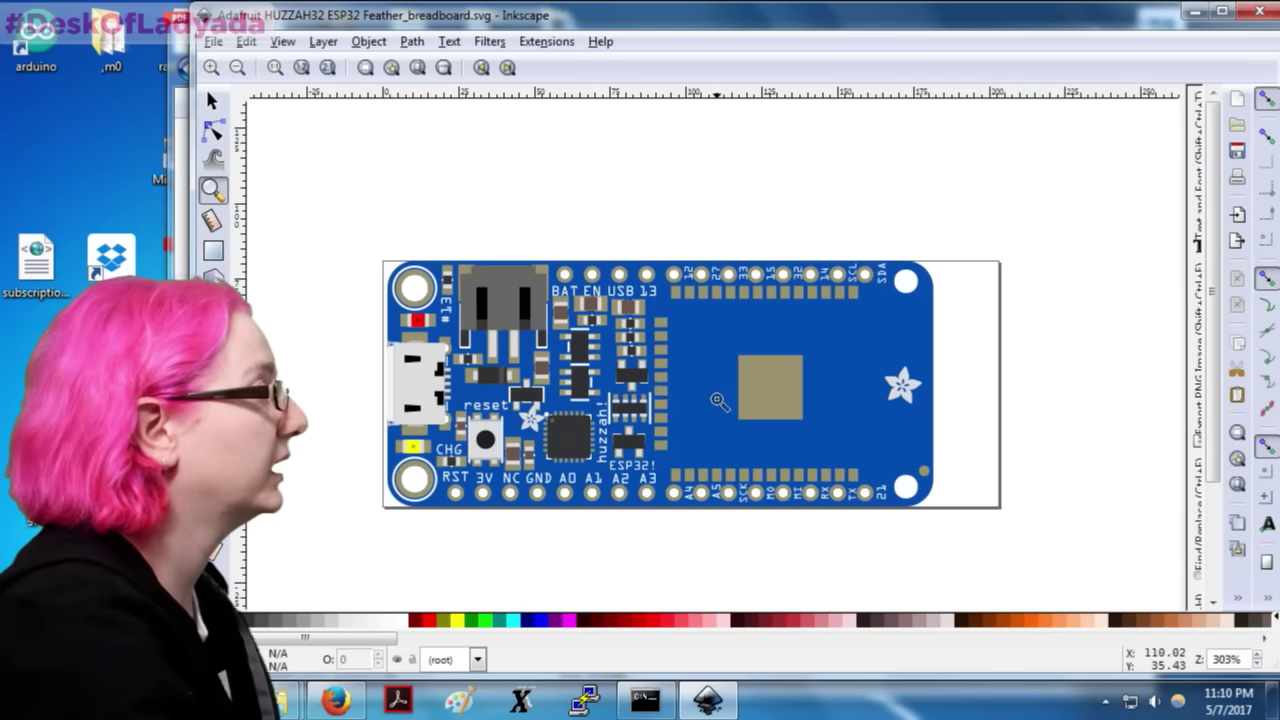
{"action": "left_click", "coordinate": [660, 392]}
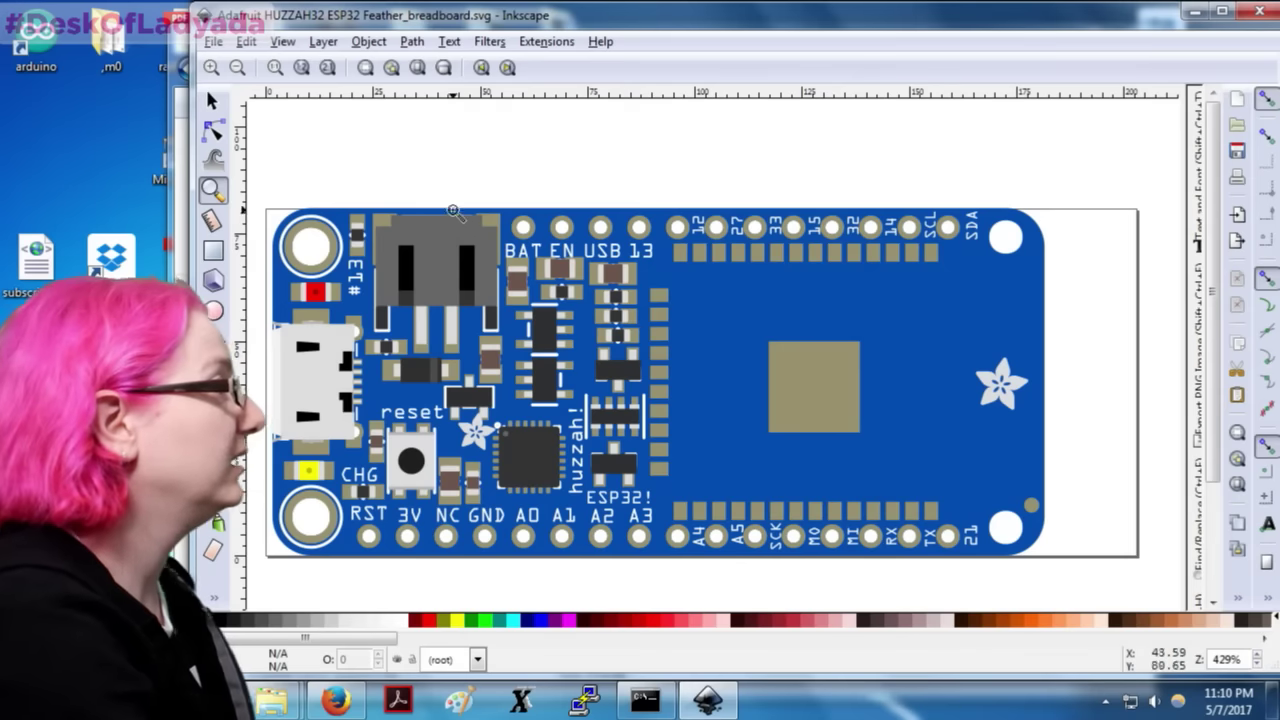
Step: Ungroup the whole board drawing into its separate objects and clear the selection
{"action": "left_click", "coordinate": [211, 100]}
{"action": "left_click", "coordinate": [991, 414]}
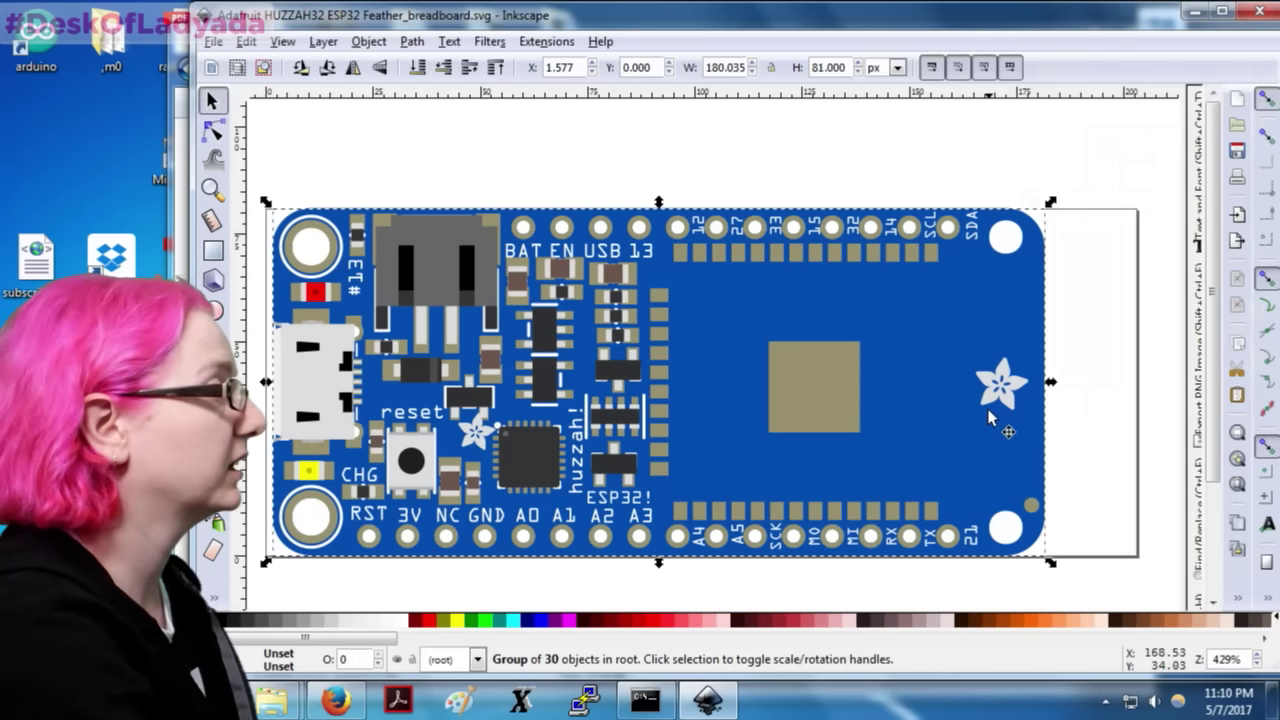
{"action": "right_click", "coordinate": [995, 412]}
{"action": "key", "text": "Escape"}
{"action": "left_click", "coordinate": [276, 213]}
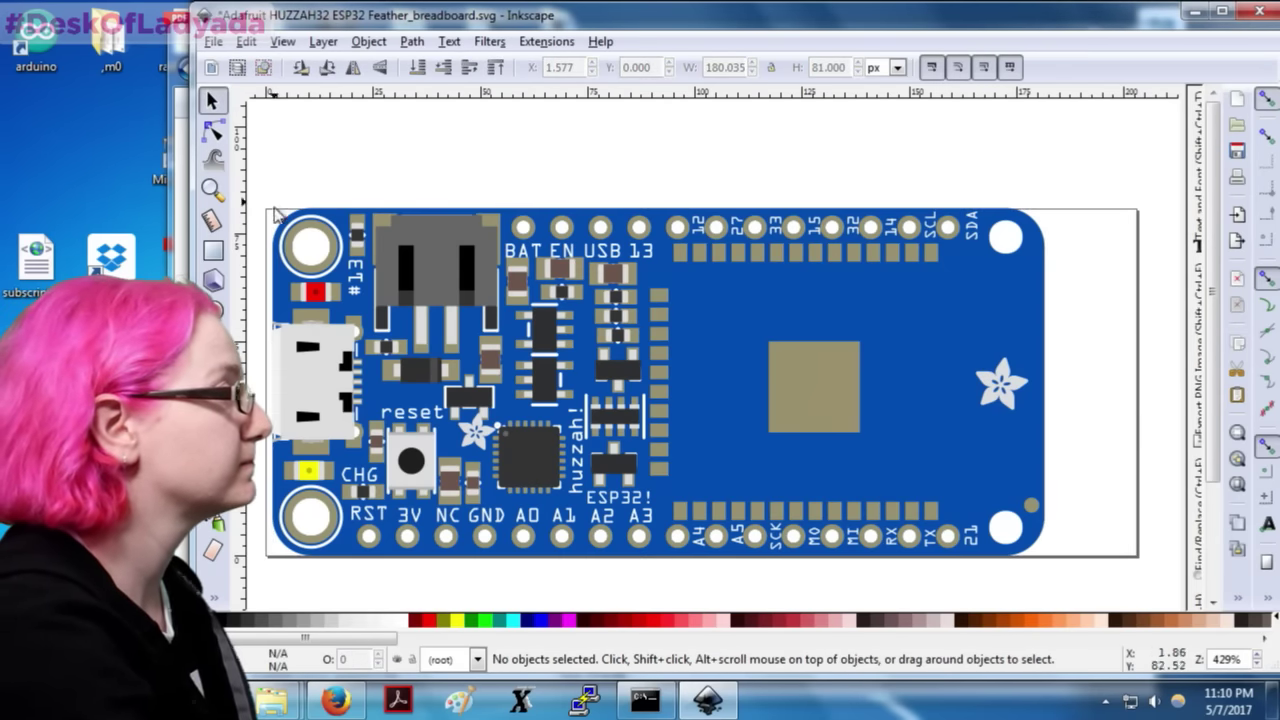
Step: Try moving the battery connector, USB connector, square chip and reset button individually, undoing each move and deselecting
{"action": "left_click_drag", "start_coordinate": [430, 262], "coordinate": [866, 330]}
{"action": "key", "text": "ctrl+z"}
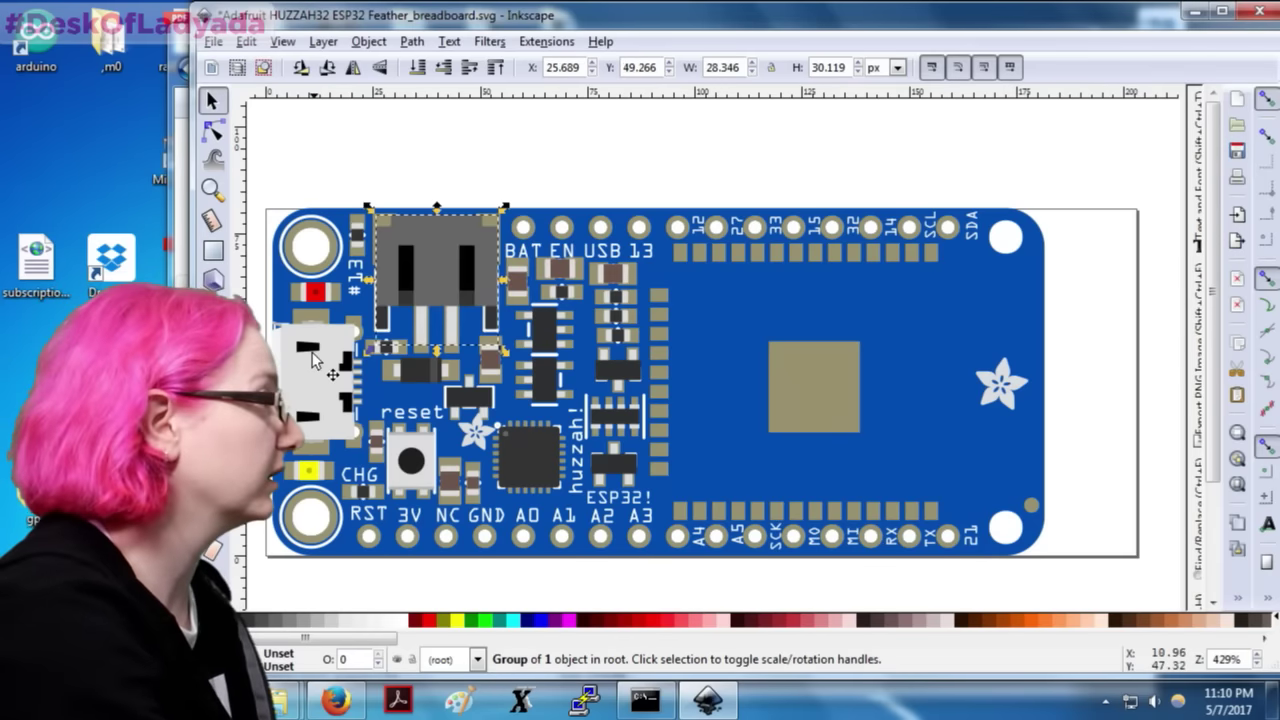
{"action": "left_click_drag", "start_coordinate": [325, 385], "coordinate": [864, 356]}
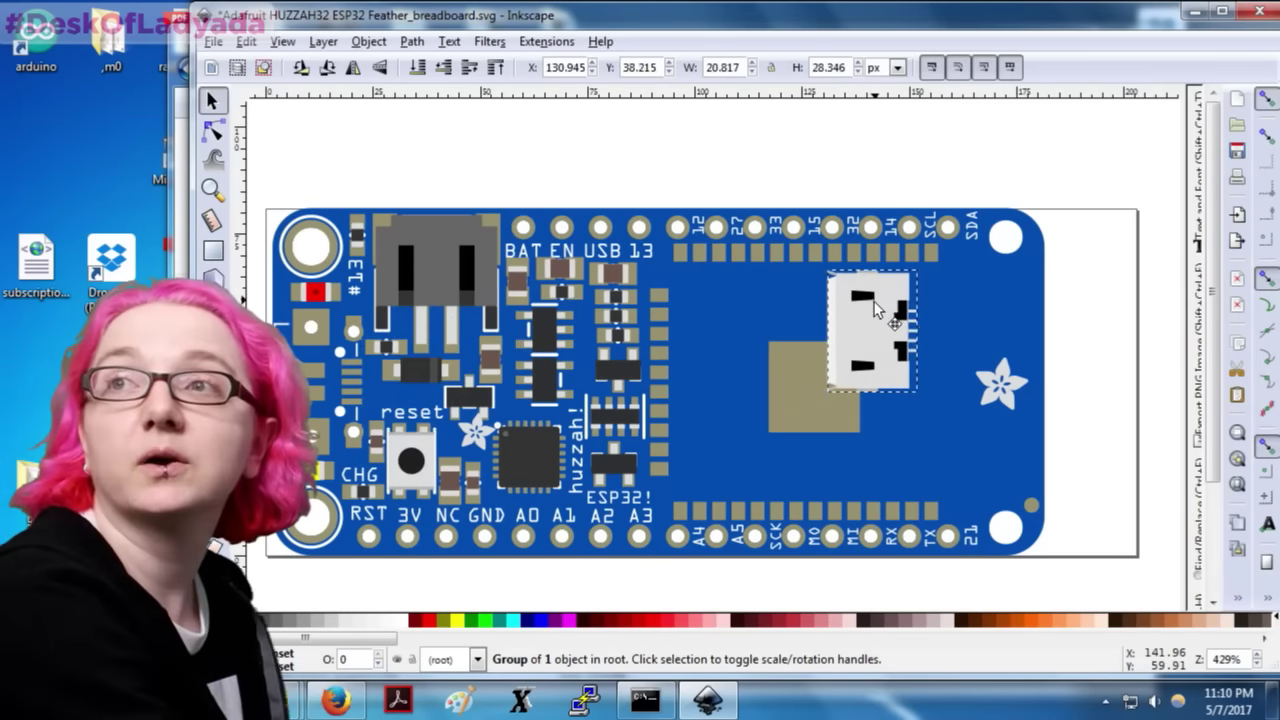
{"action": "key", "text": "ctrl+z"}
{"action": "left_click_drag", "start_coordinate": [510, 438], "coordinate": [838, 368]}
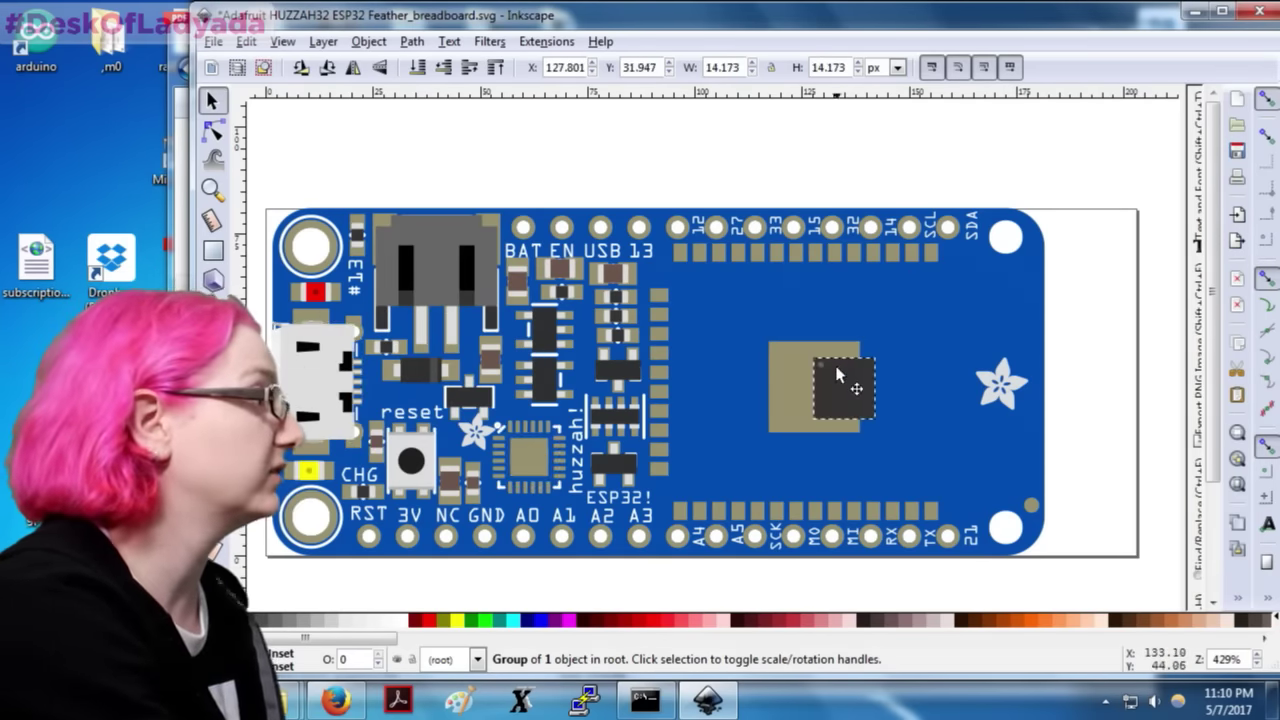
{"action": "key", "text": "ctrl+z"}
{"action": "left_click_drag", "start_coordinate": [410, 460], "coordinate": [826, 364]}
{"action": "key", "text": "ctrl+z"}
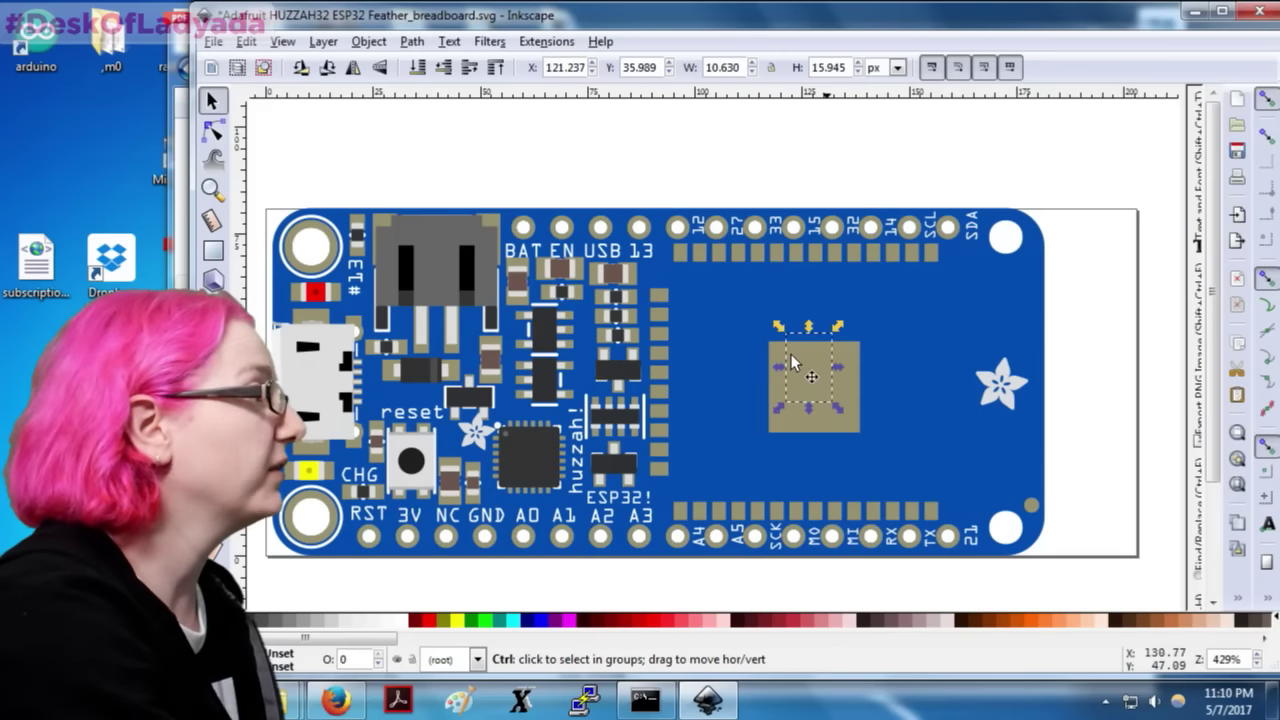
{"action": "key", "text": "Escape"}
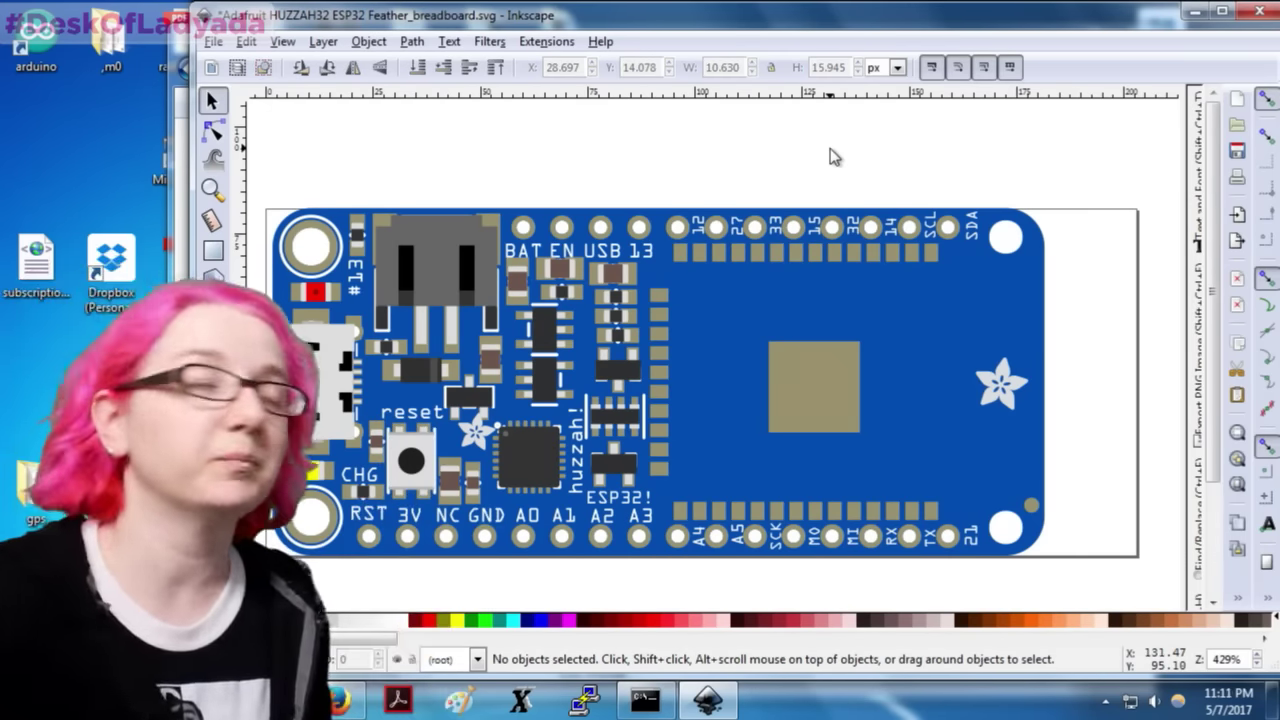
Step: Minimize Inkscape, switch to Firefox and open the website pighixxx.com
{"action": "left_click", "coordinate": [1195, 14]}
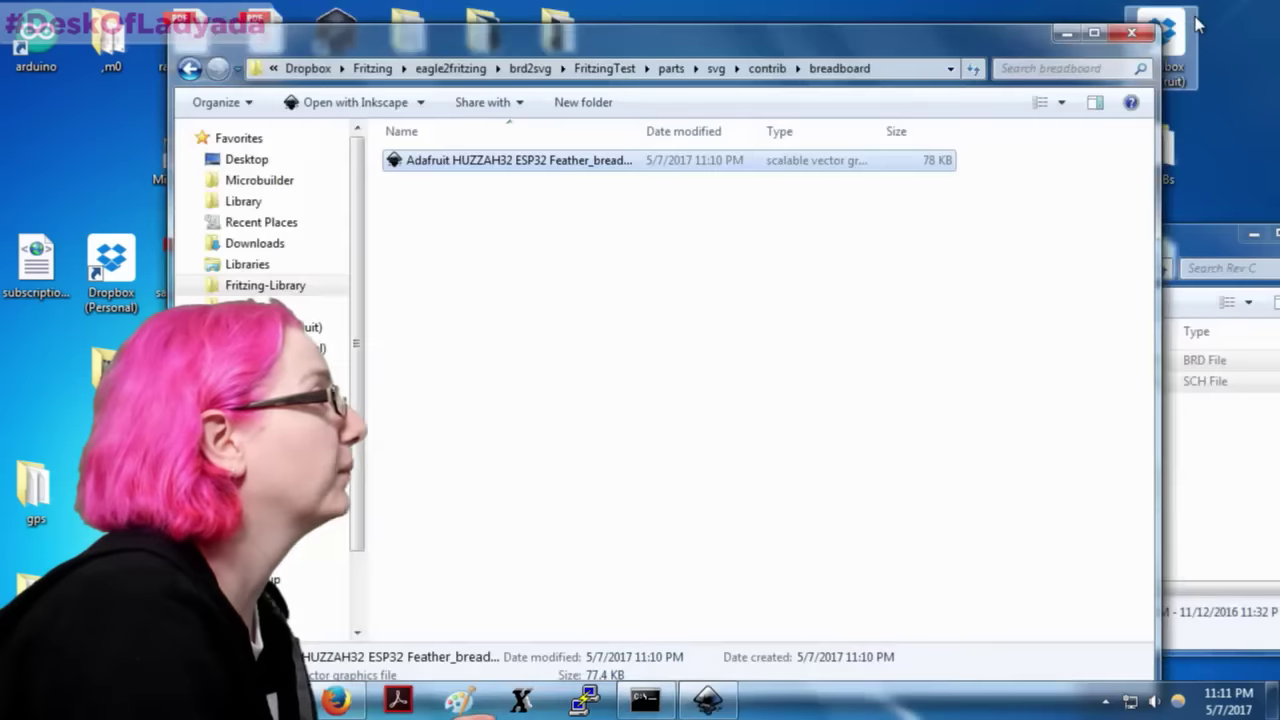
{"action": "left_click", "coordinate": [337, 701]}
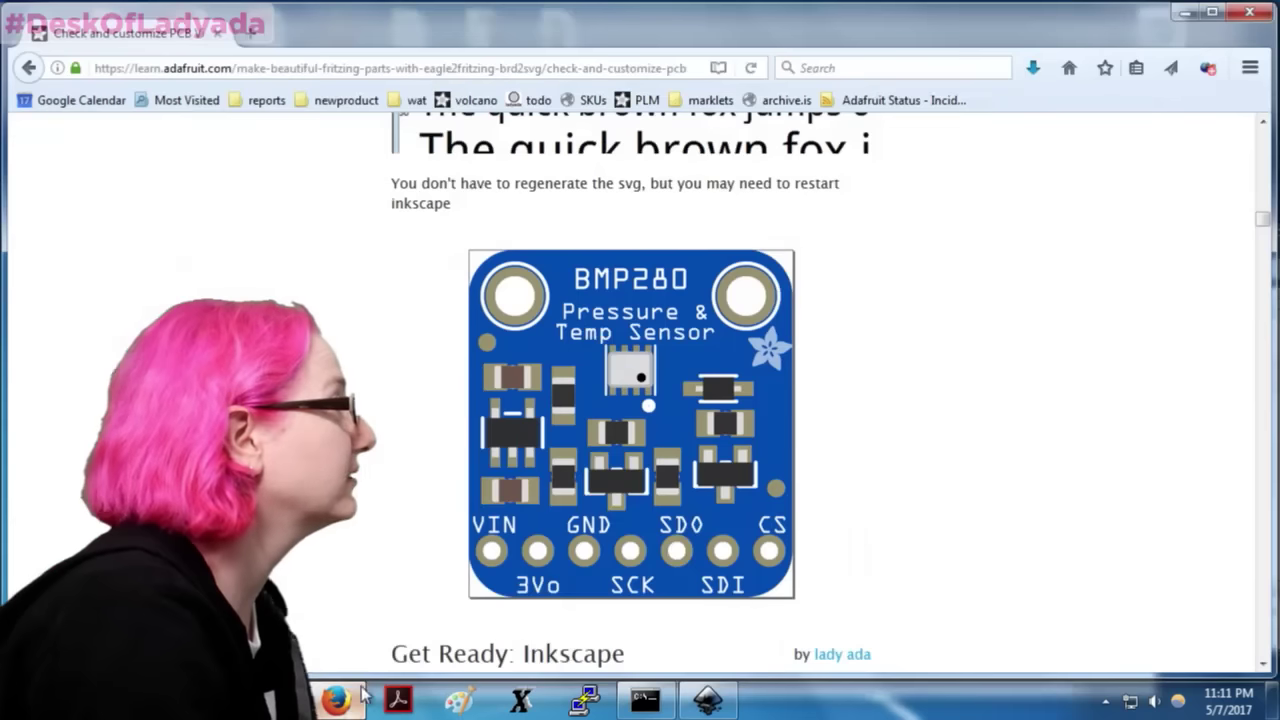
{"action": "left_click", "coordinate": [563, 67]}
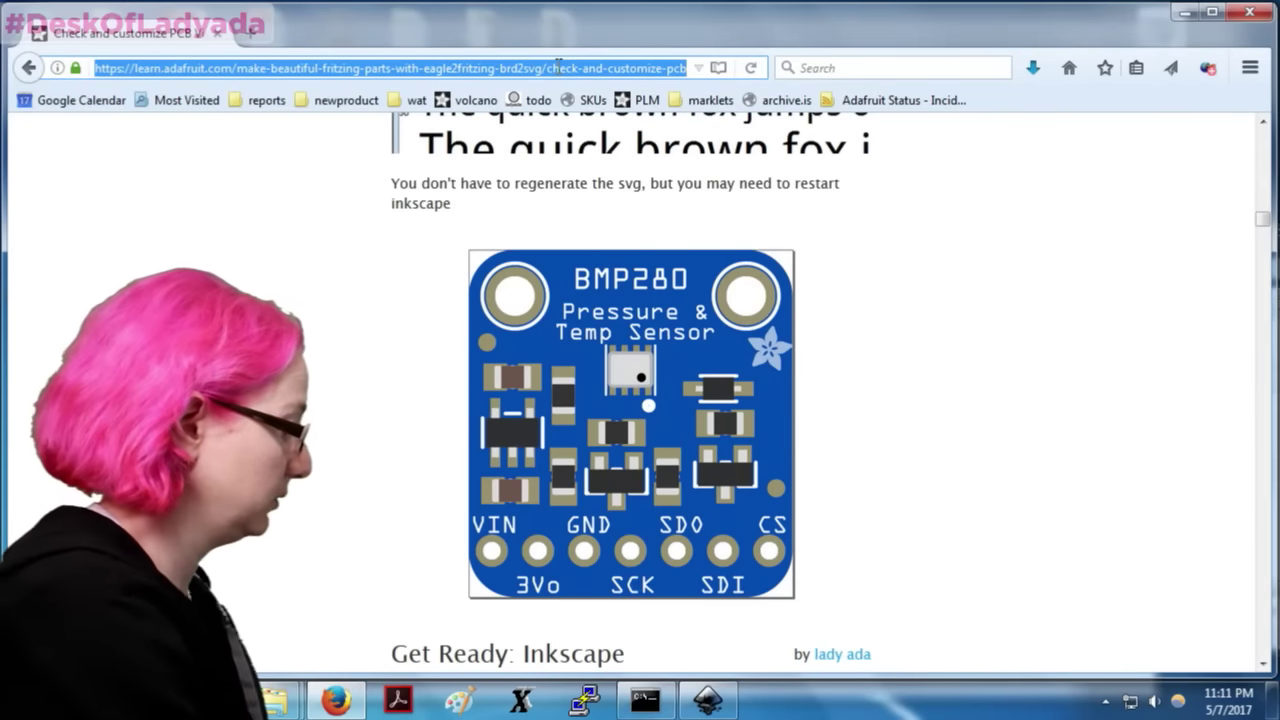
{"action": "type", "text": "pighixxx.com/"}
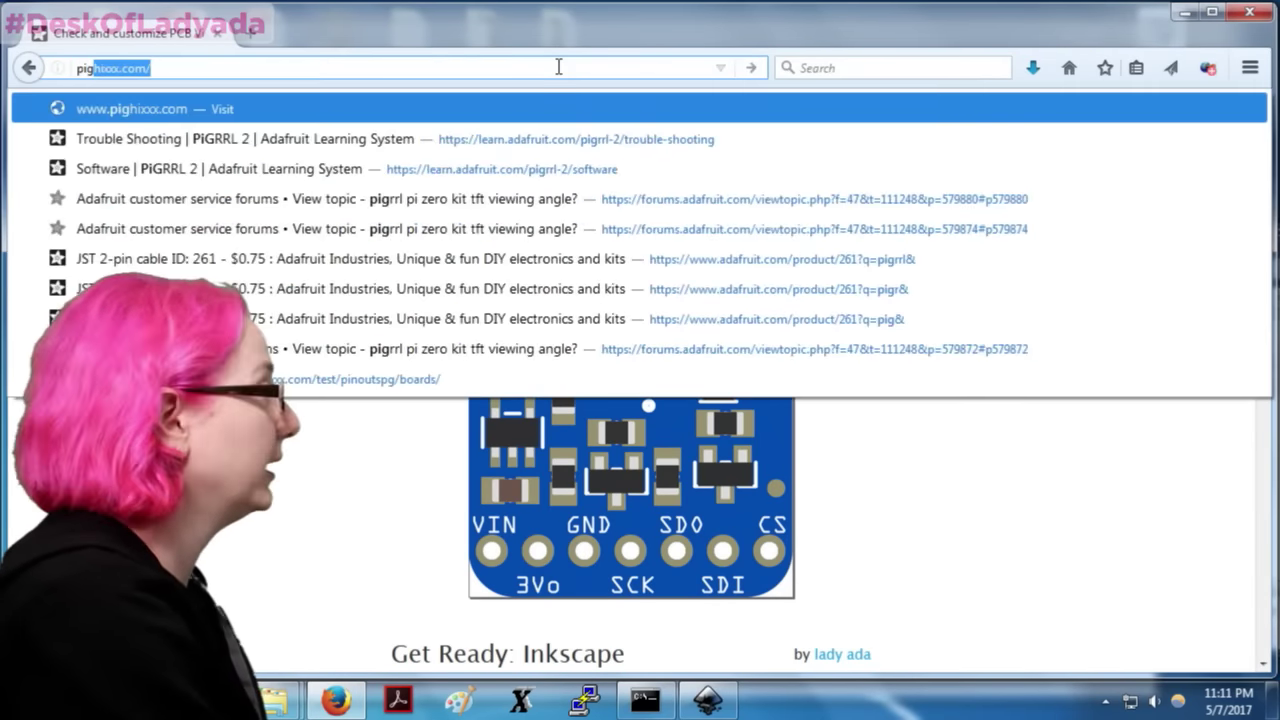
{"action": "key", "text": "Return"}
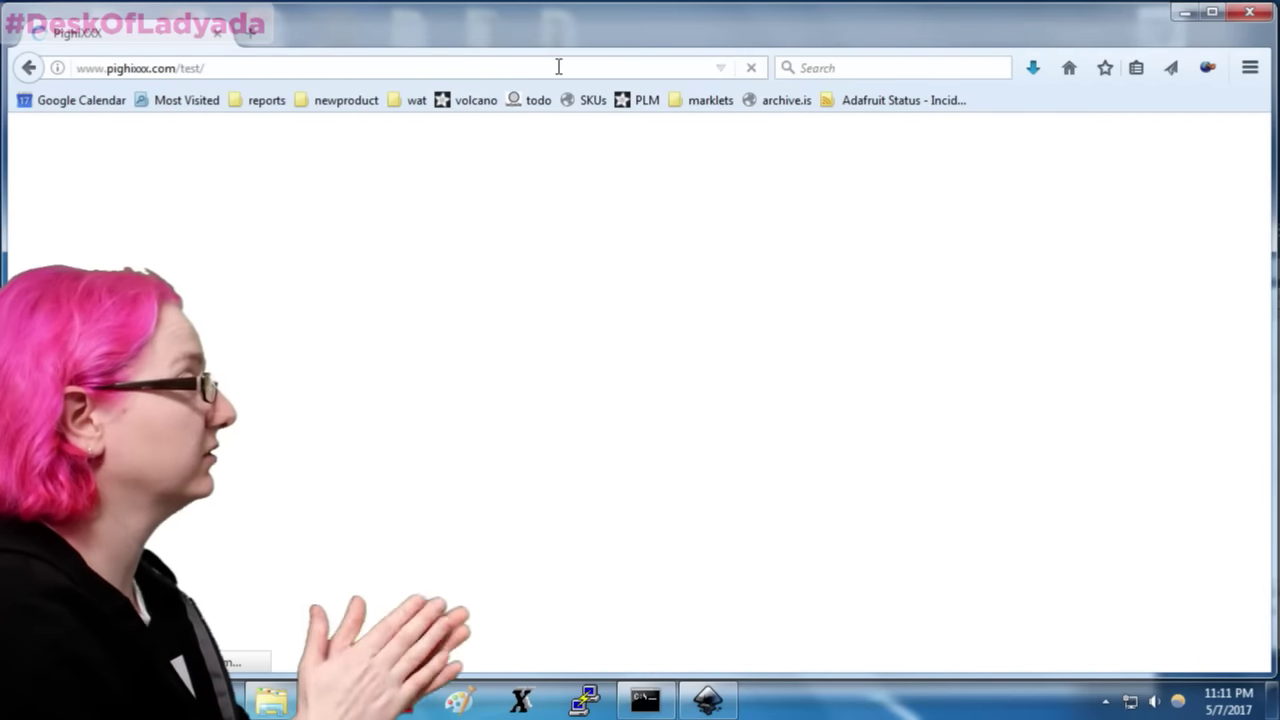
Step: Look through the PighiXXX home page, dismiss the ABC: Basic Connections pop-up and return to the page header
{"action": "scroll", "coordinate": [1094, 234], "scroll_direction": "down", "scroll_amount": 8}
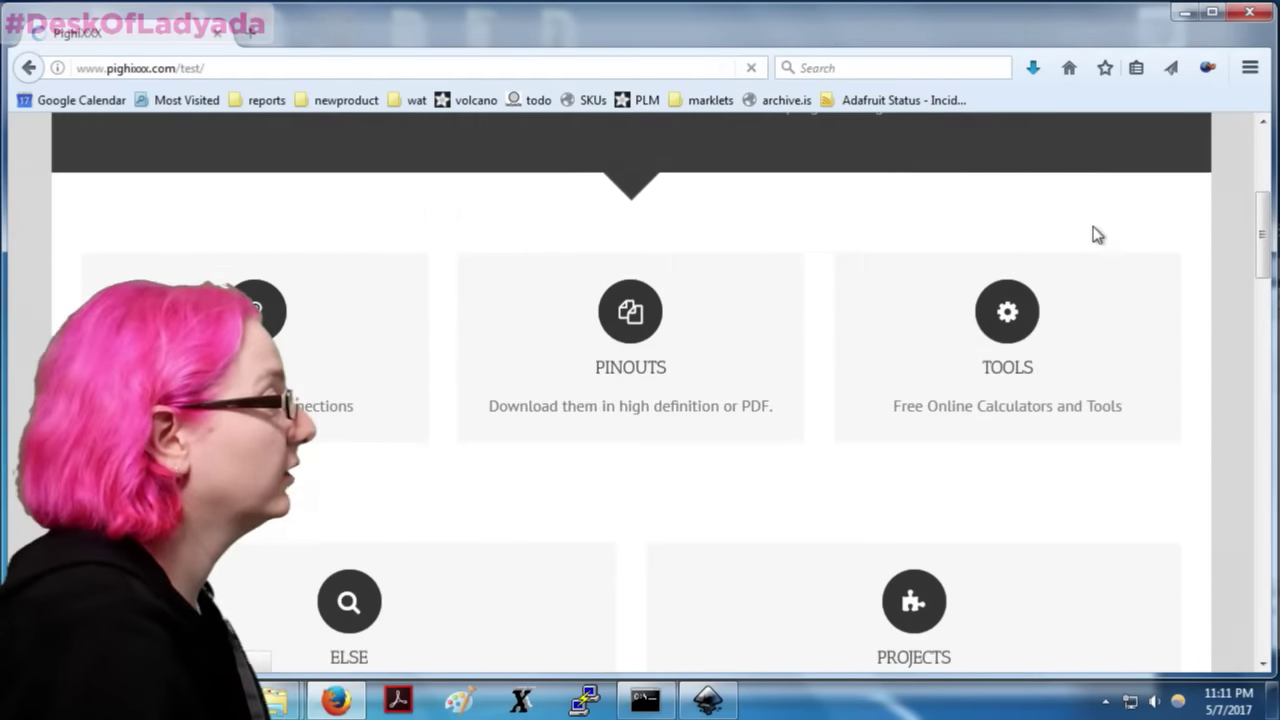
{"action": "scroll", "coordinate": [1100, 250], "scroll_direction": "down", "scroll_amount": 3}
{"action": "scroll", "coordinate": [1103, 263], "scroll_direction": "up", "scroll_amount": 5}
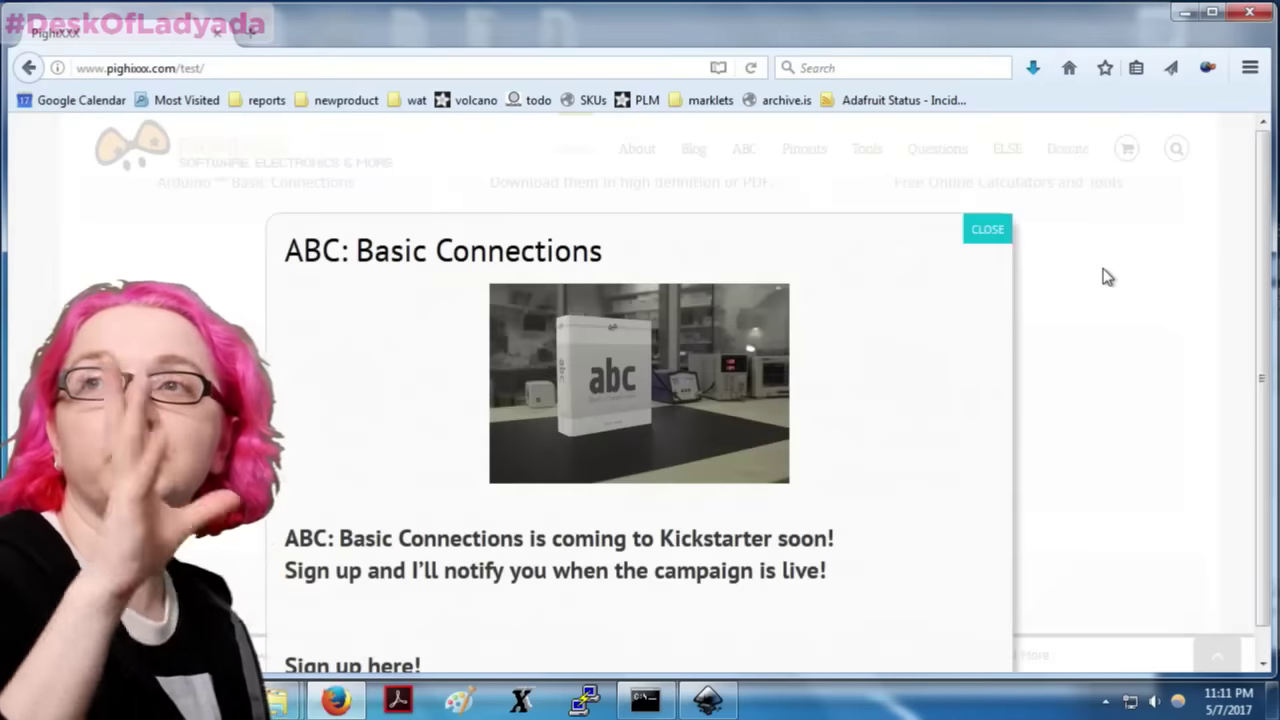
{"action": "left_click", "coordinate": [987, 230]}
{"action": "scroll", "coordinate": [994, 409], "scroll_direction": "up", "scroll_amount": 5}
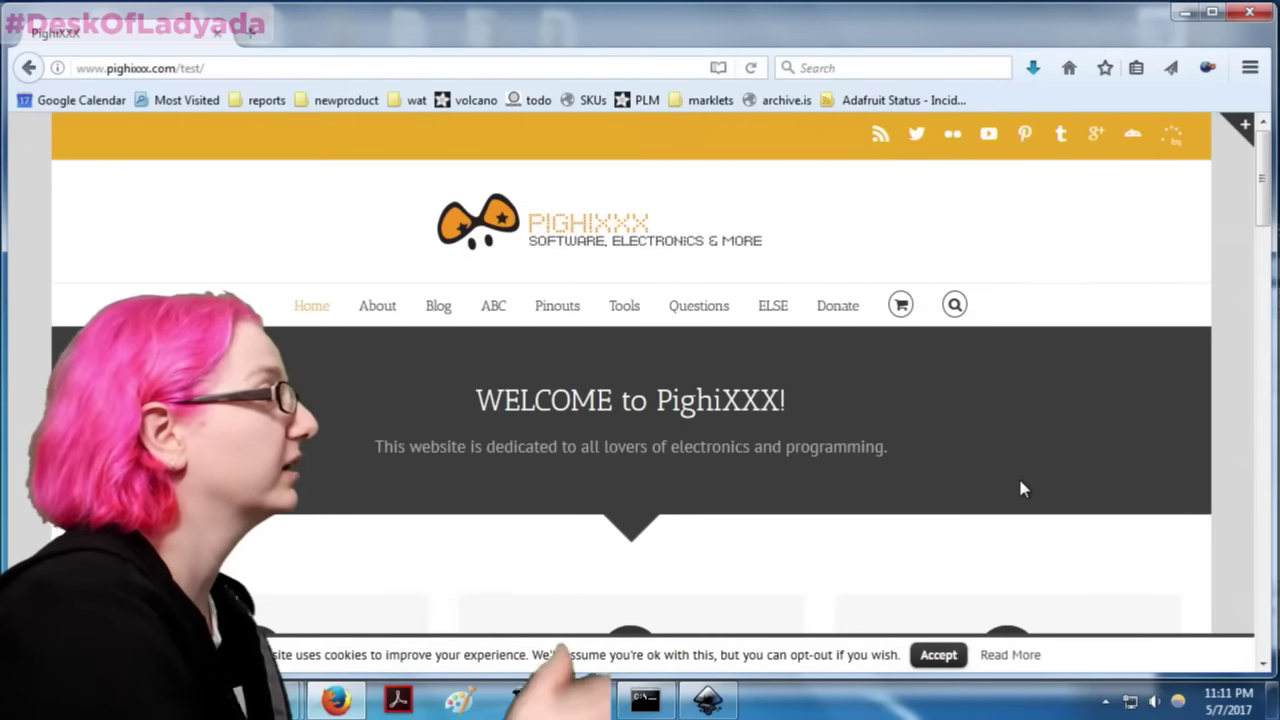
Step: Open the PighiXXX board pinouts page and look through its list of boards for a suitable pinout
{"action": "mouse_move", "coordinate": [578, 320]}
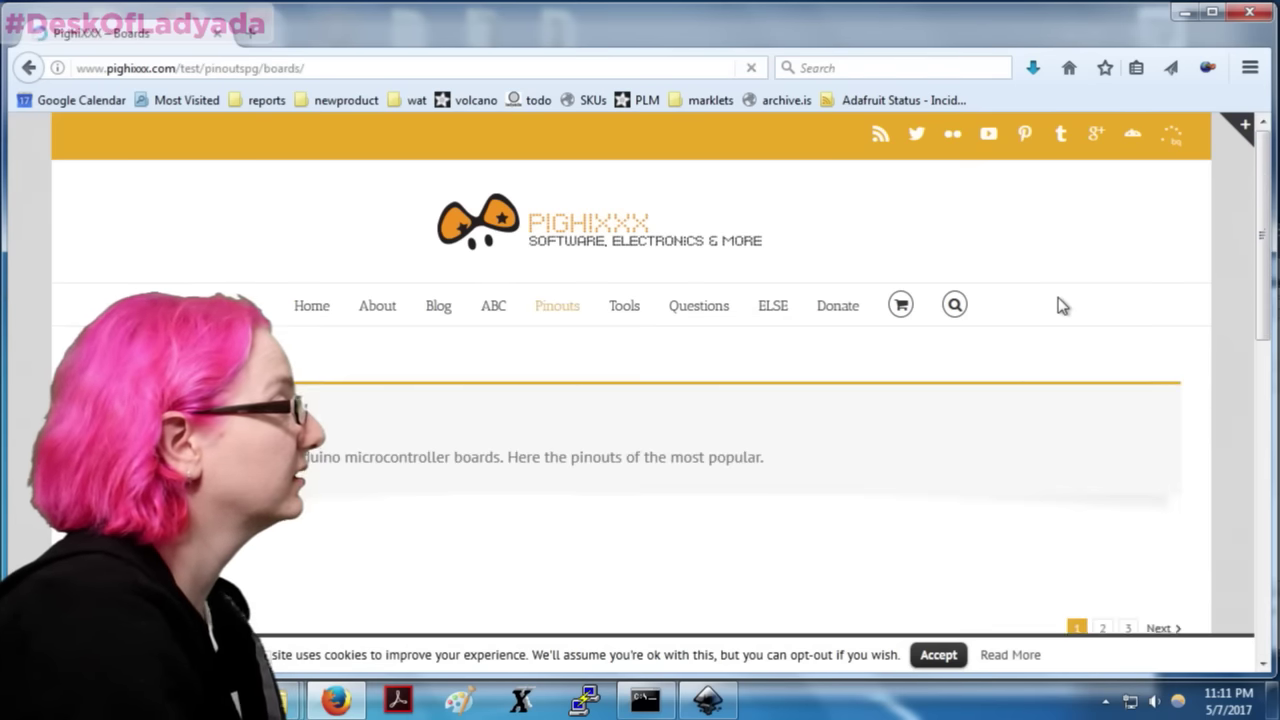
{"action": "scroll", "coordinate": [946, 334], "scroll_direction": "down", "scroll_amount": 6}
{"action": "scroll", "coordinate": [948, 335], "scroll_direction": "down", "scroll_amount": 10}
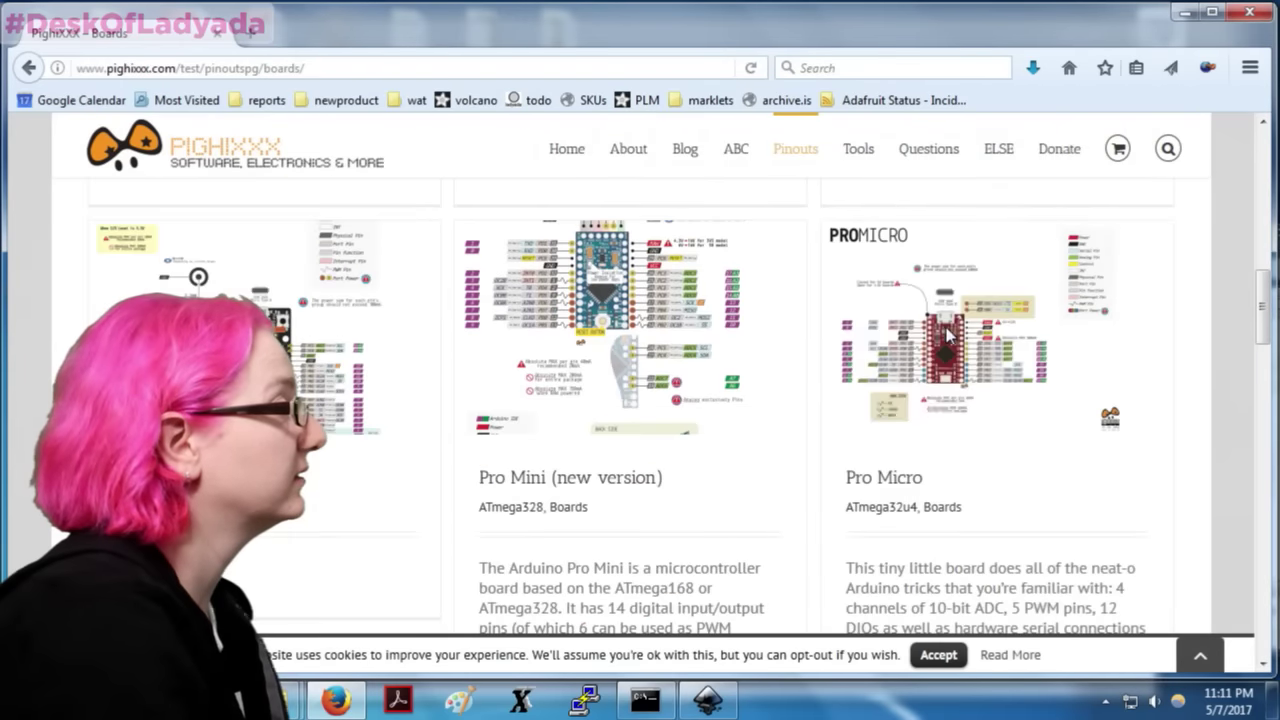
{"action": "scroll", "coordinate": [948, 335], "scroll_direction": "down", "scroll_amount": 10}
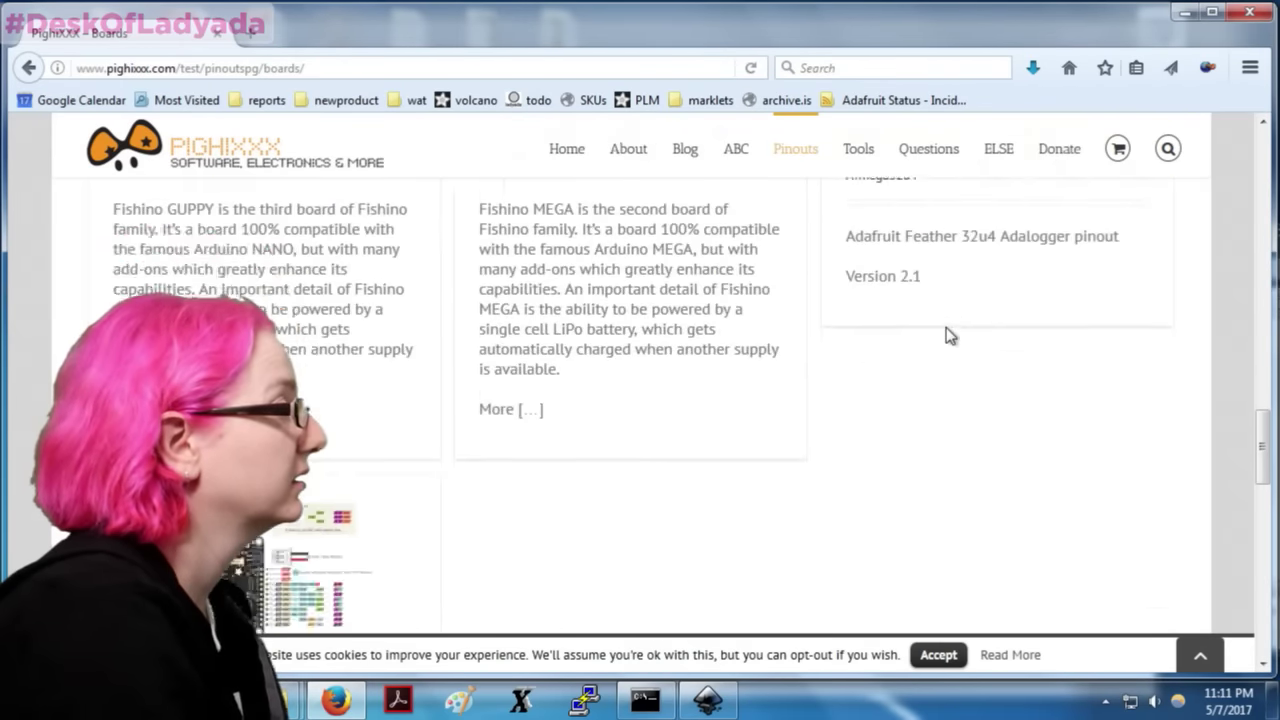
{"action": "scroll", "coordinate": [946, 336], "scroll_direction": "up", "scroll_amount": 2}
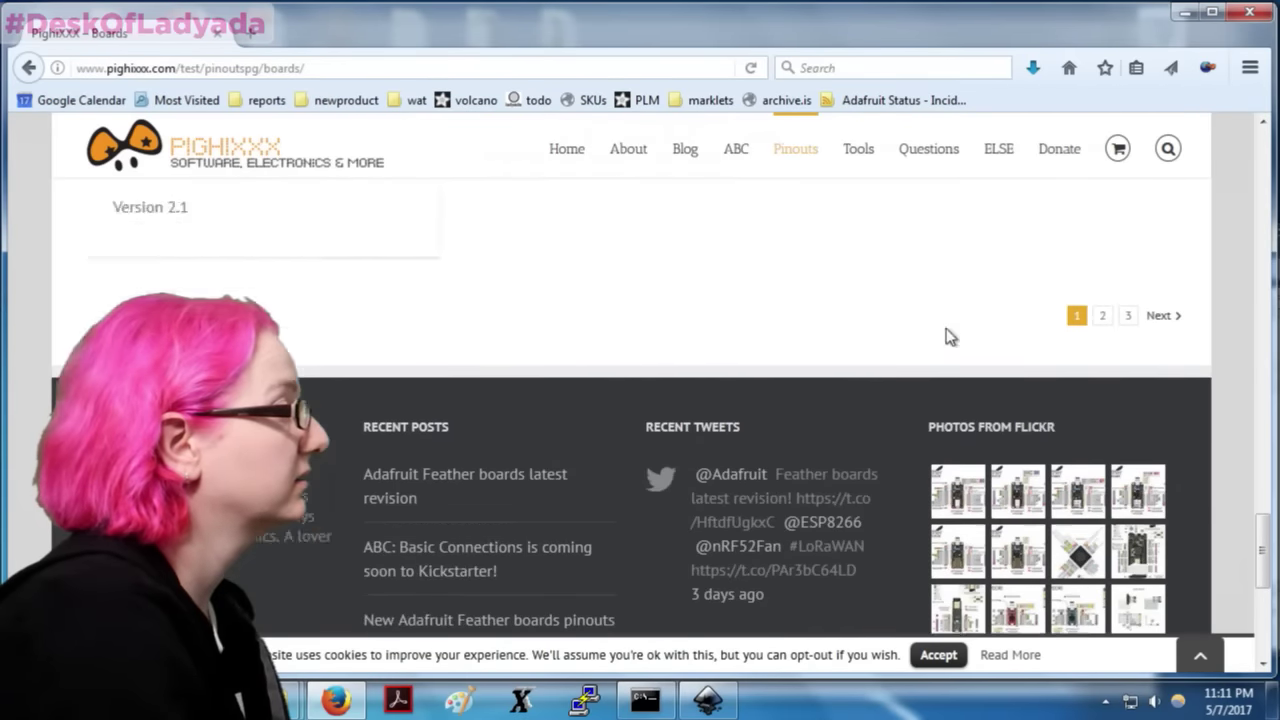
{"action": "scroll", "coordinate": [946, 336], "scroll_direction": "down", "scroll_amount": 4}
{"action": "scroll", "coordinate": [1128, 243], "scroll_direction": "up", "scroll_amount": 20}
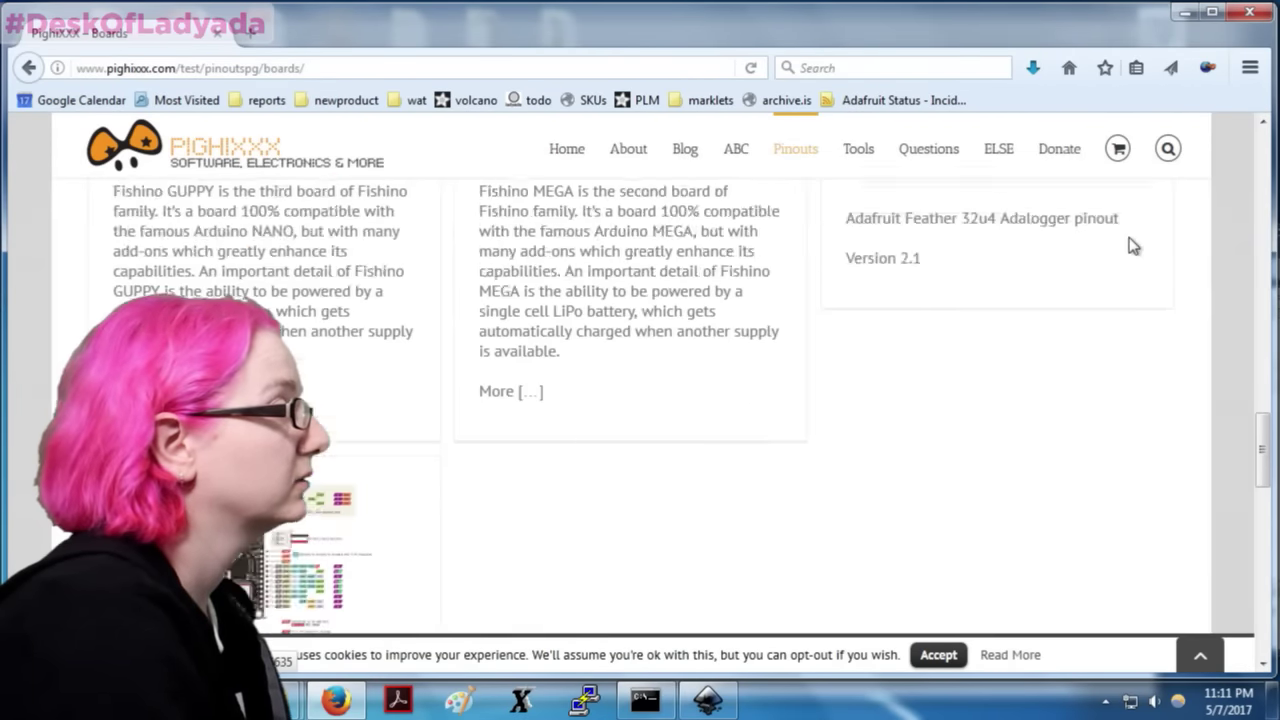
{"action": "scroll", "coordinate": [1133, 245], "scroll_direction": "up", "scroll_amount": 1}
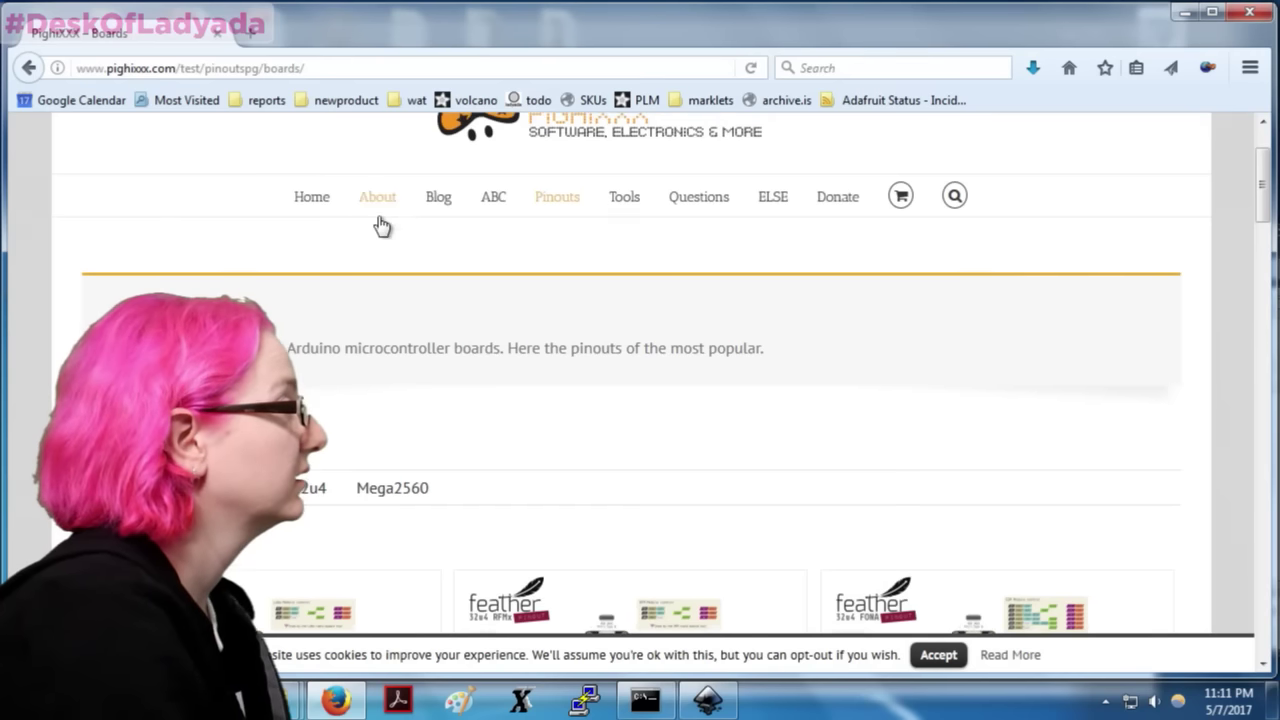
{"action": "scroll", "coordinate": [527, 306], "scroll_direction": "up", "scroll_amount": 2}
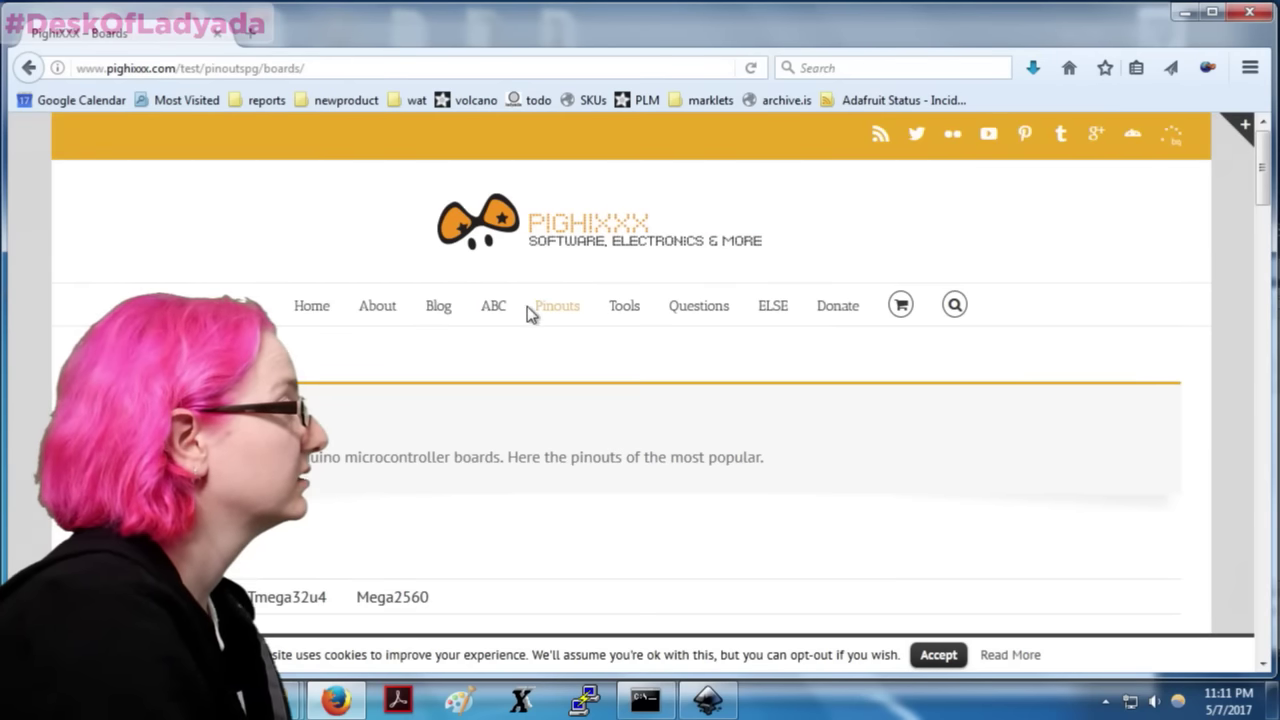
Step: Search the web for "pighixx fluo", open the Fluo WiFi image result and visit its source page
{"action": "left_click", "coordinate": [925, 67]}
{"action": "type", "text": "pighixx"}
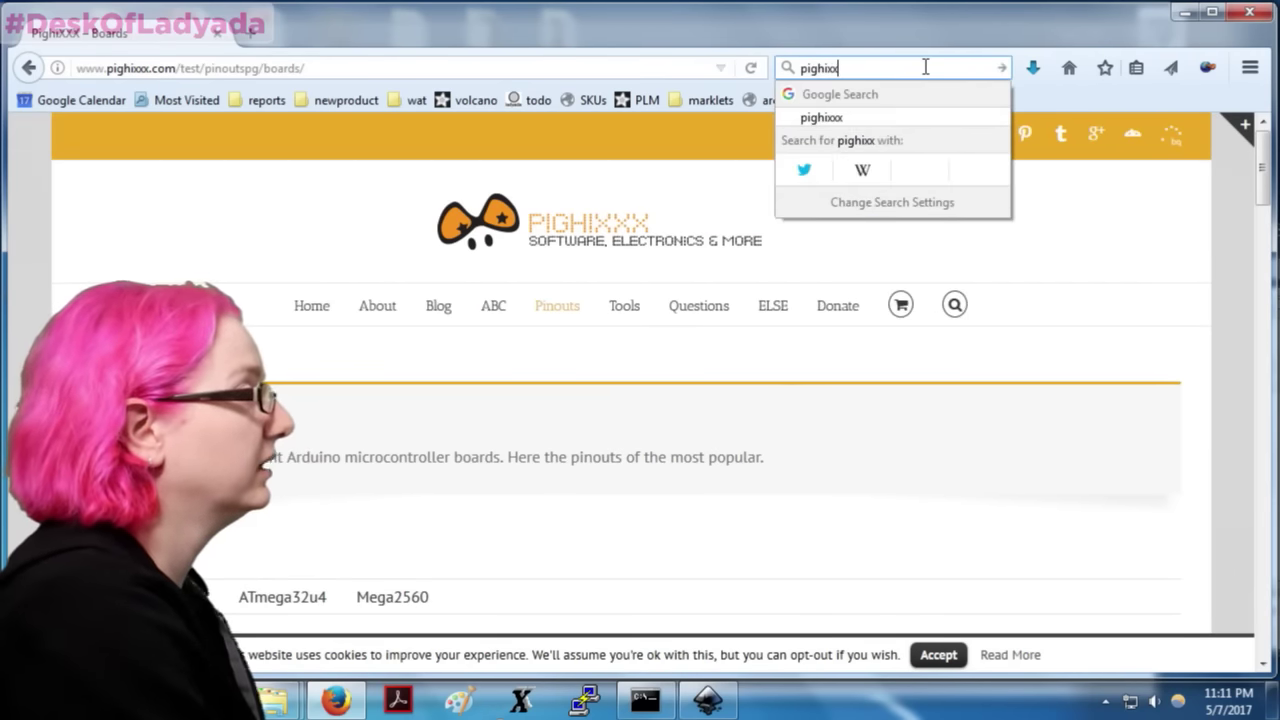
{"action": "type", "text": "xfu"}
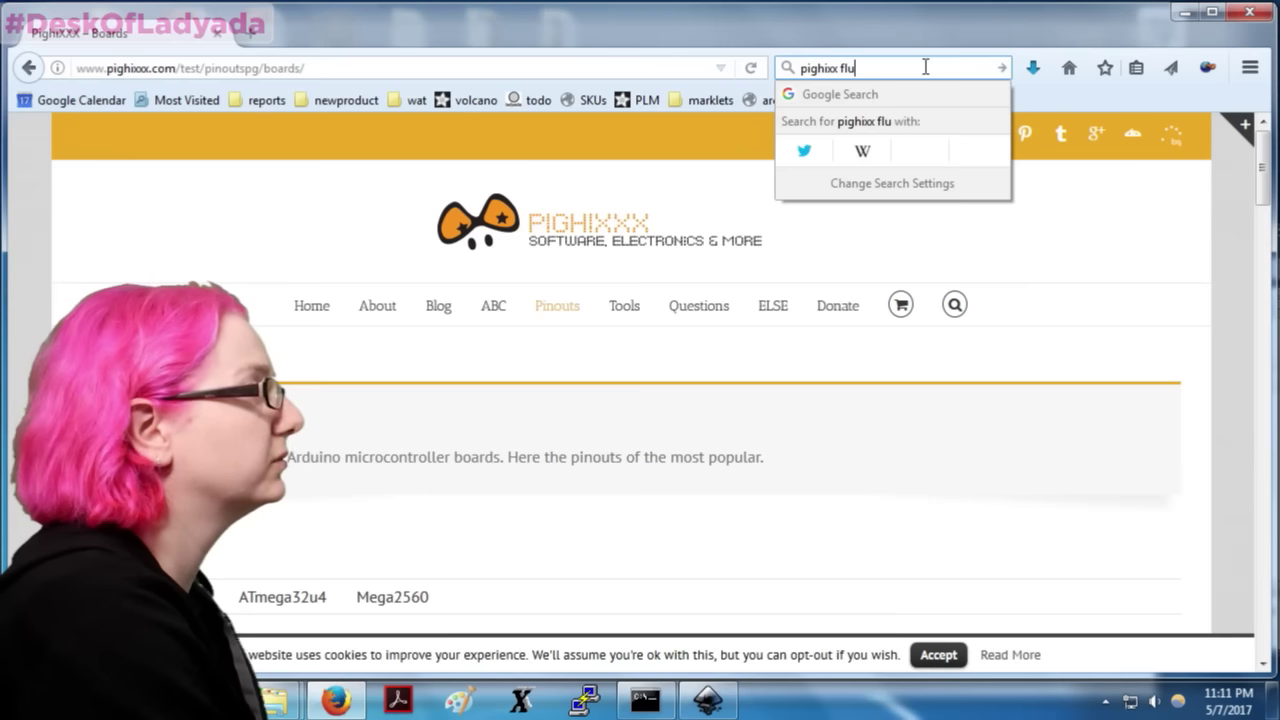
{"action": "type", "text": "uo"}
{"action": "key", "text": "Return"}
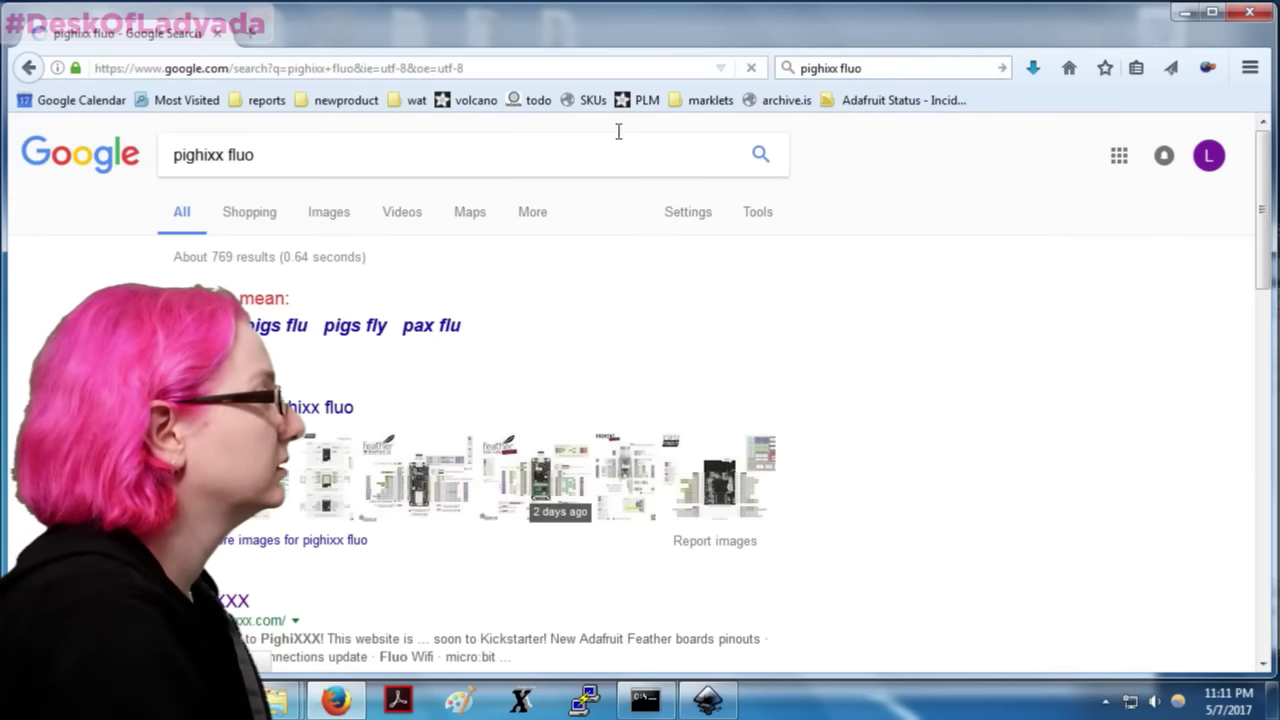
{"action": "left_click", "coordinate": [292, 452]}
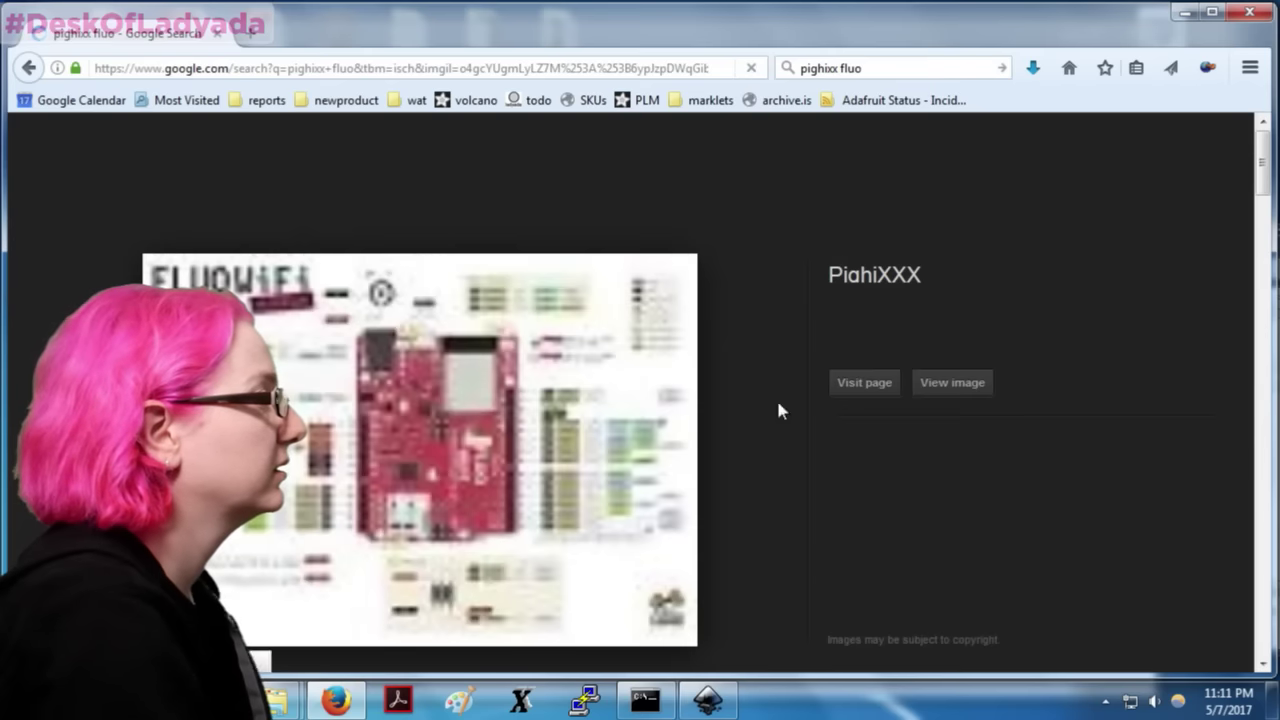
{"action": "left_click", "coordinate": [856, 388]}
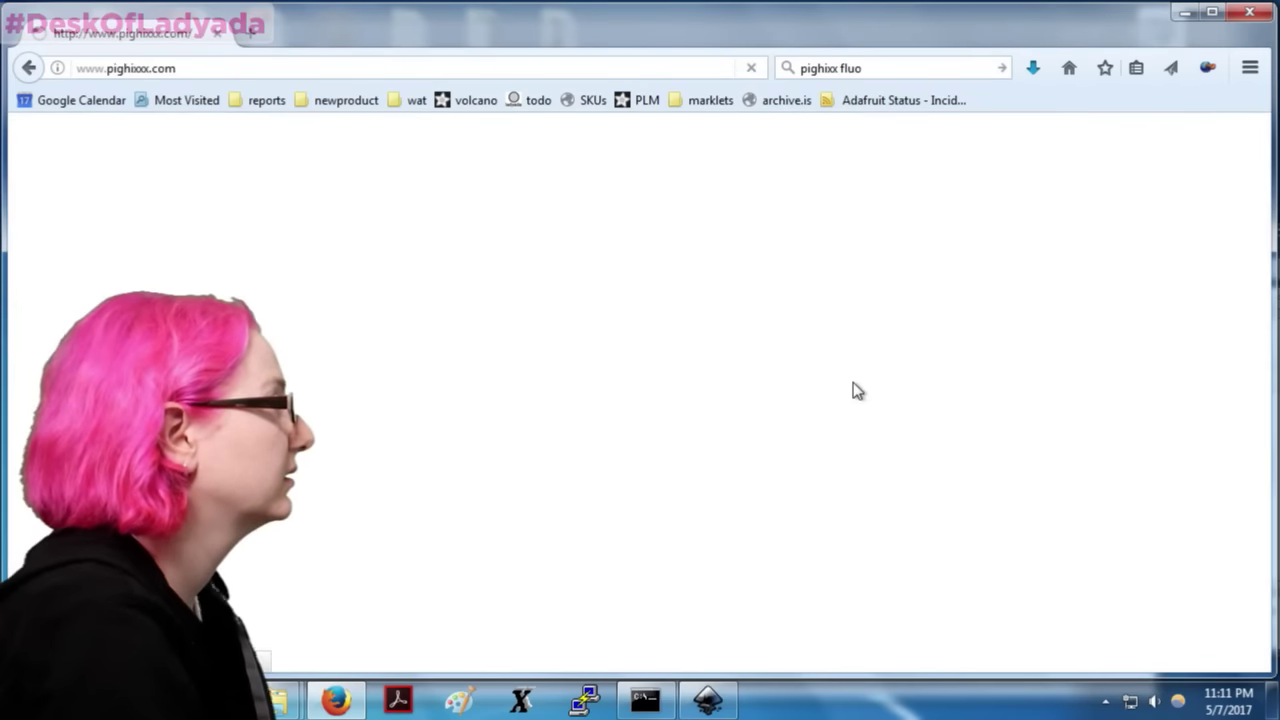
Step: Return to the Fluo WiFi image results and browse the other pinout images
{"action": "left_click", "coordinate": [29, 69]}
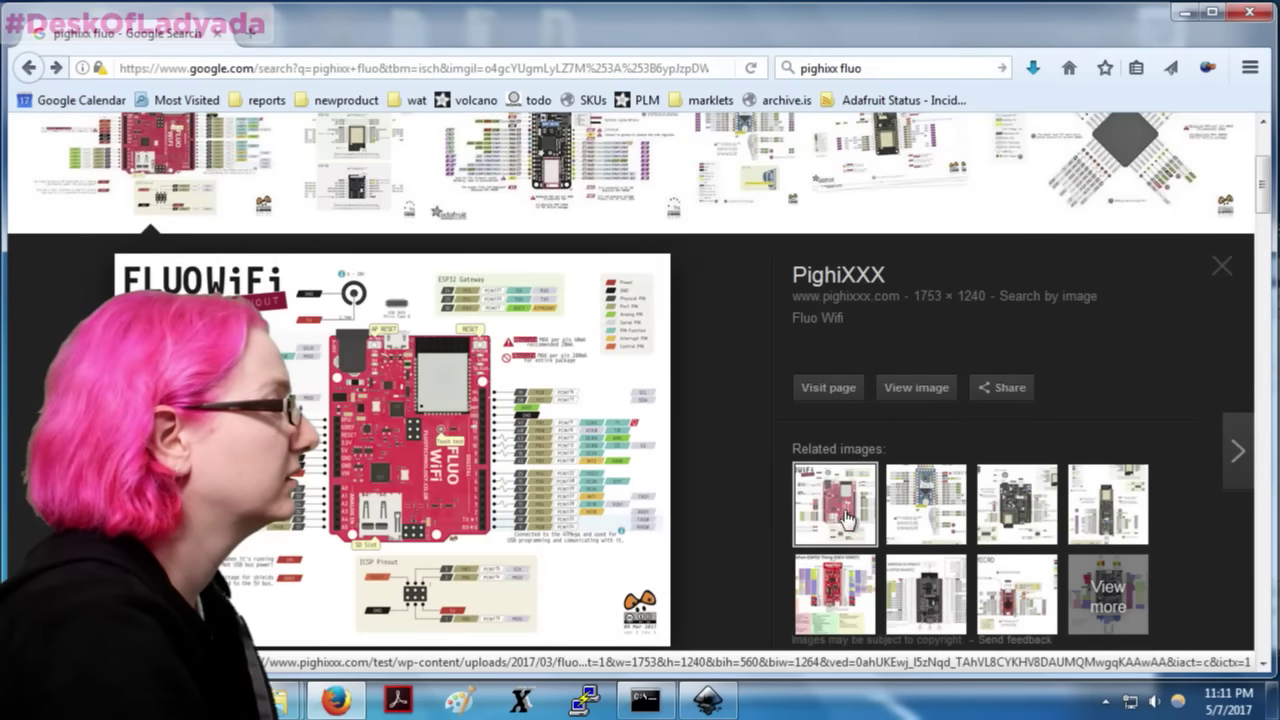
{"action": "scroll", "coordinate": [890, 450], "scroll_direction": "down", "scroll_amount": 10}
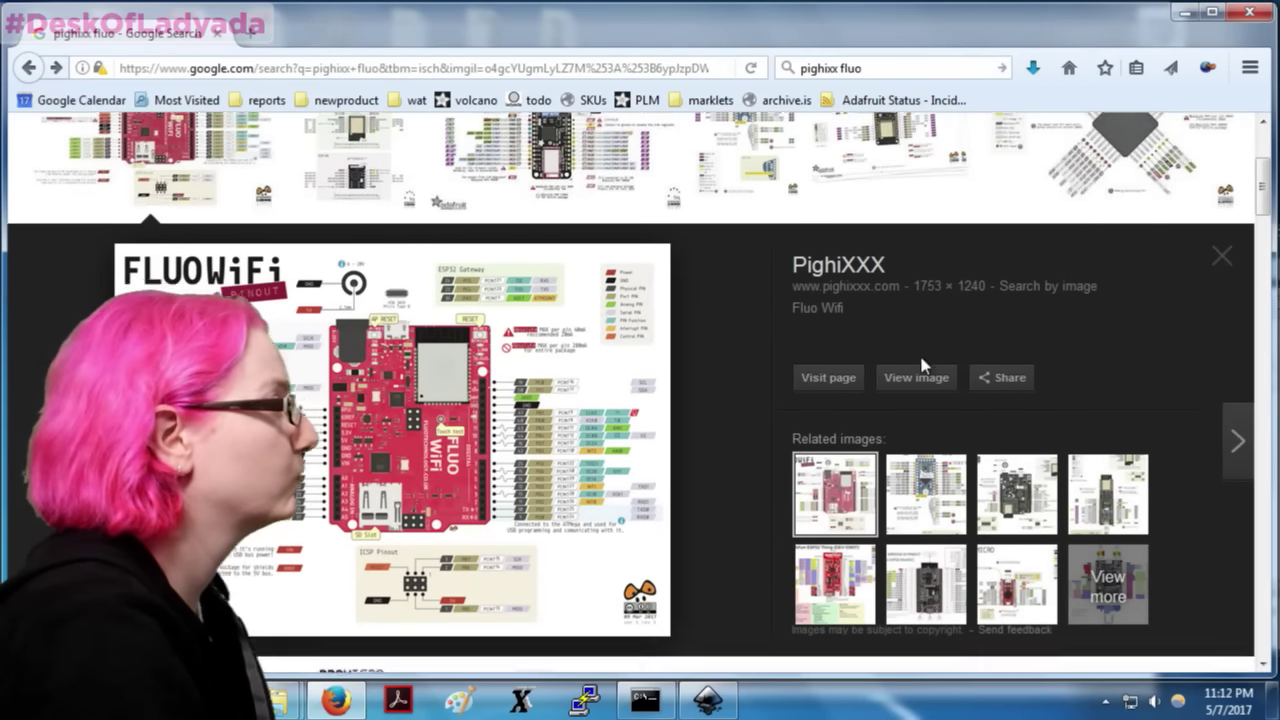
{"action": "scroll", "coordinate": [890, 450], "scroll_direction": "down", "scroll_amount": 6}
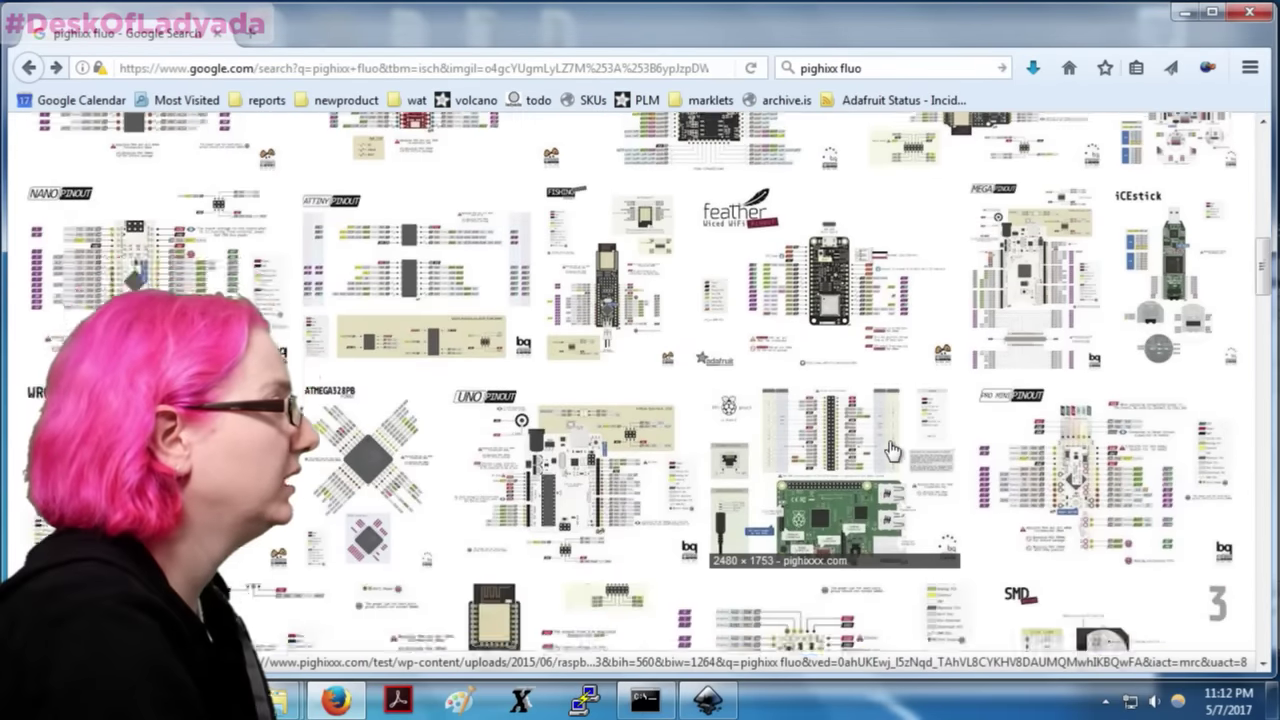
{"action": "scroll", "coordinate": [898, 449], "scroll_direction": "down", "scroll_amount": 4}
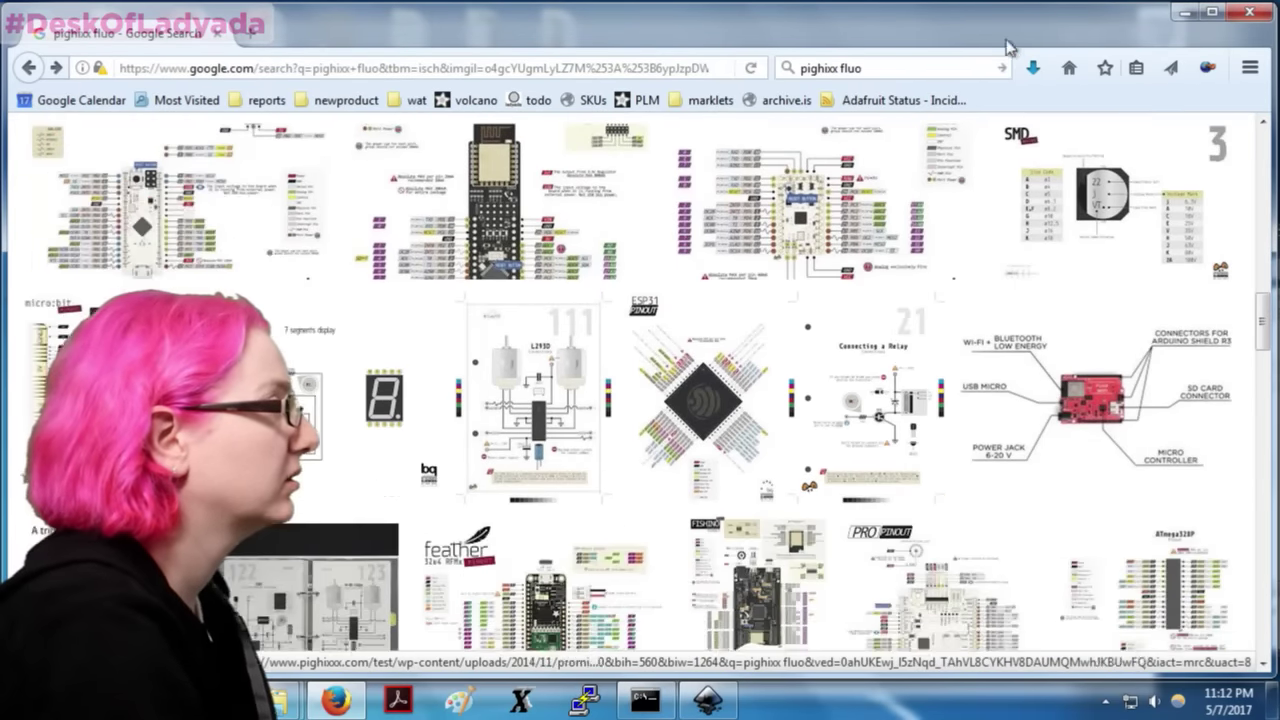
Step: Refine the web search to "pighixx fluo esp32", check the ESP32 Pinout result and go back to the results
{"action": "left_click", "coordinate": [906, 64]}
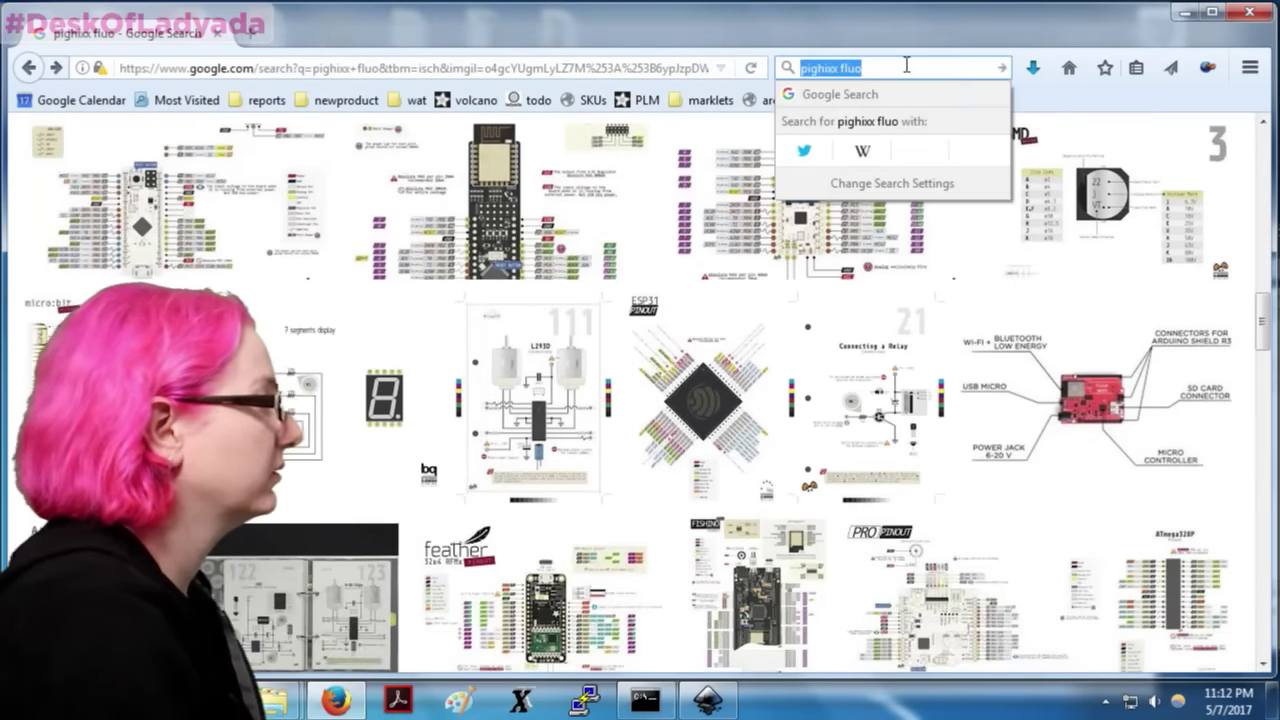
{"action": "key", "text": "End"}
{"action": "type", "text": "esp32"}
{"action": "key", "text": "Return"}
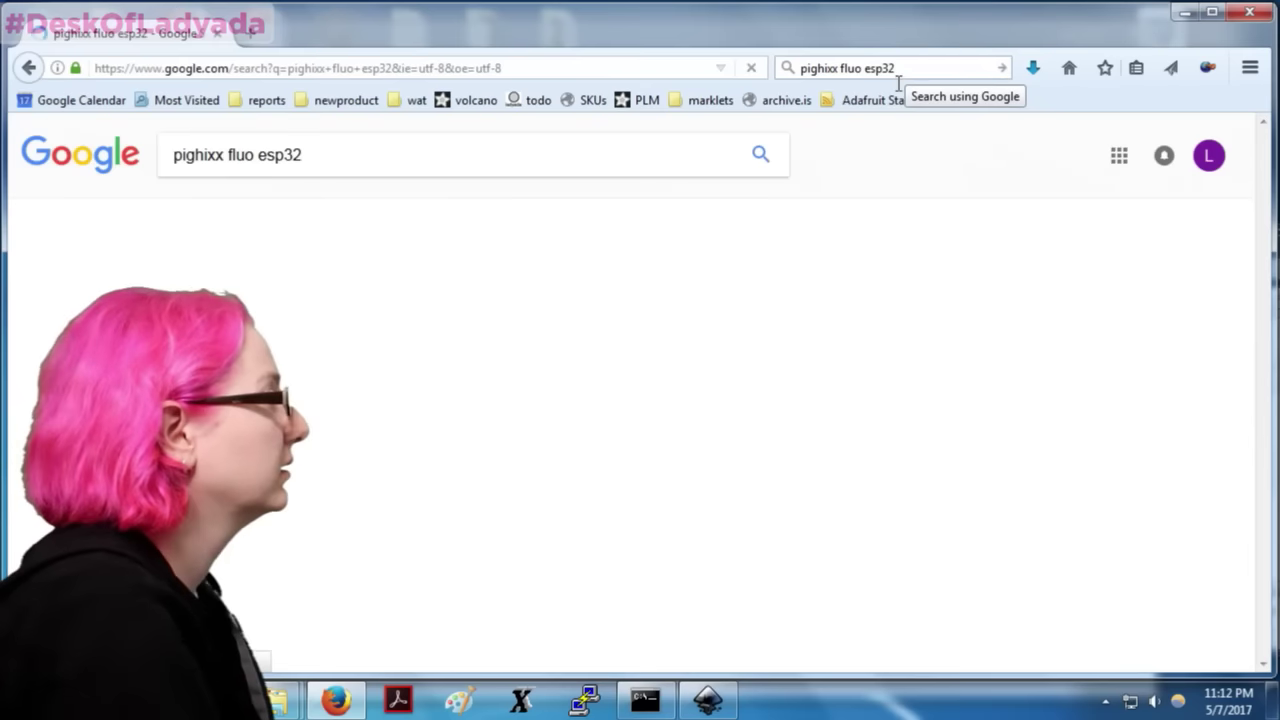
{"action": "left_click", "coordinate": [330, 300]}
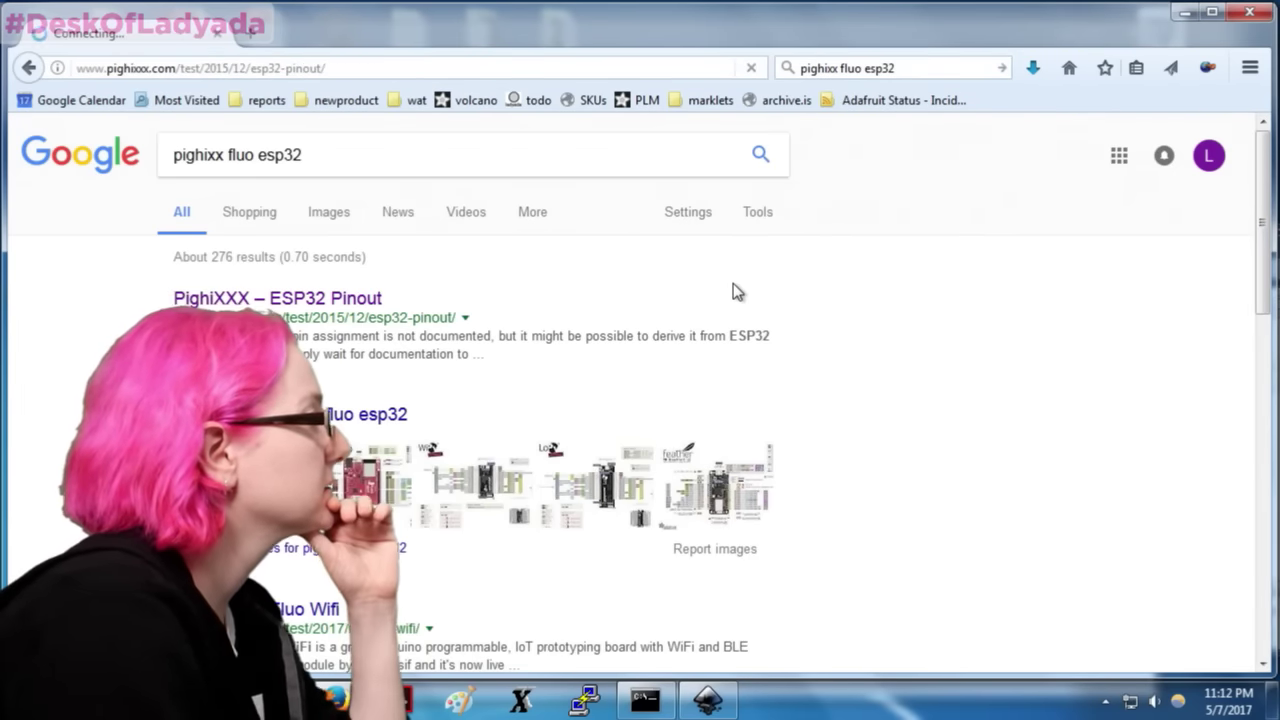
{"action": "key", "text": "alt+Left"}
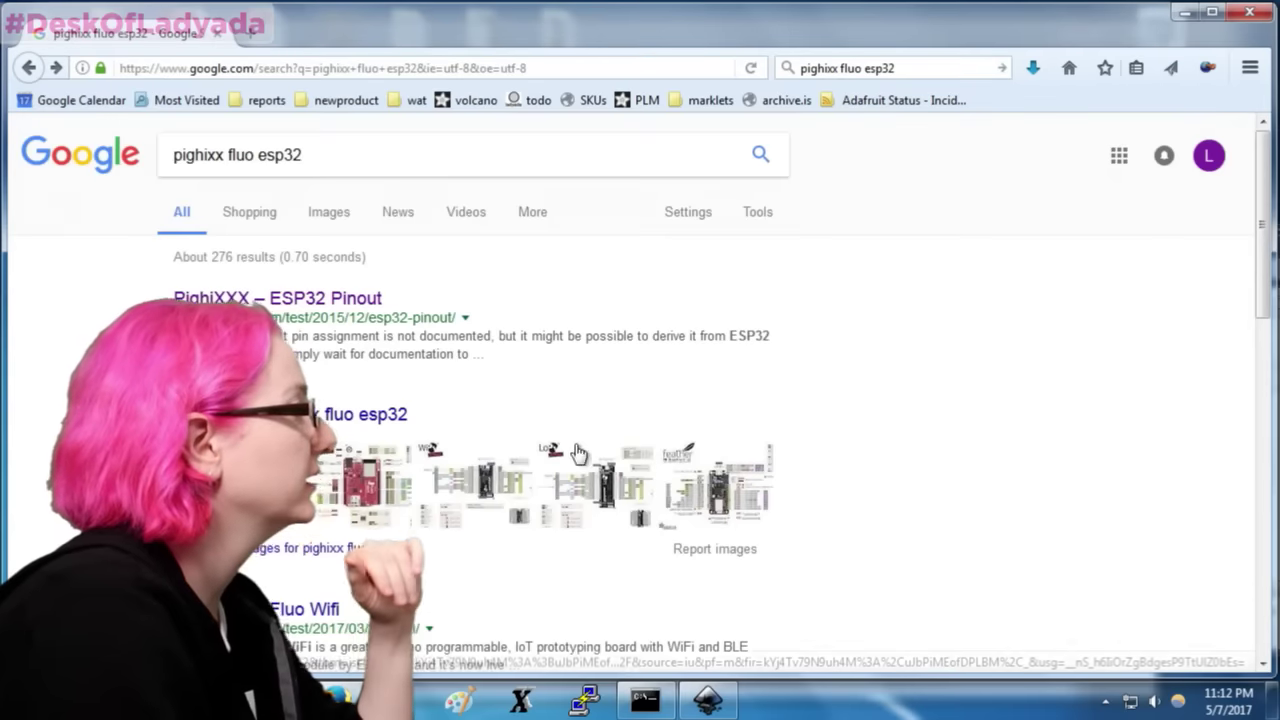
Step: Open the PighiXXX Fluo Wifi post from the results and examine its pinout diagram and board description
{"action": "scroll", "coordinate": [358, 375], "scroll_direction": "down", "scroll_amount": 3}
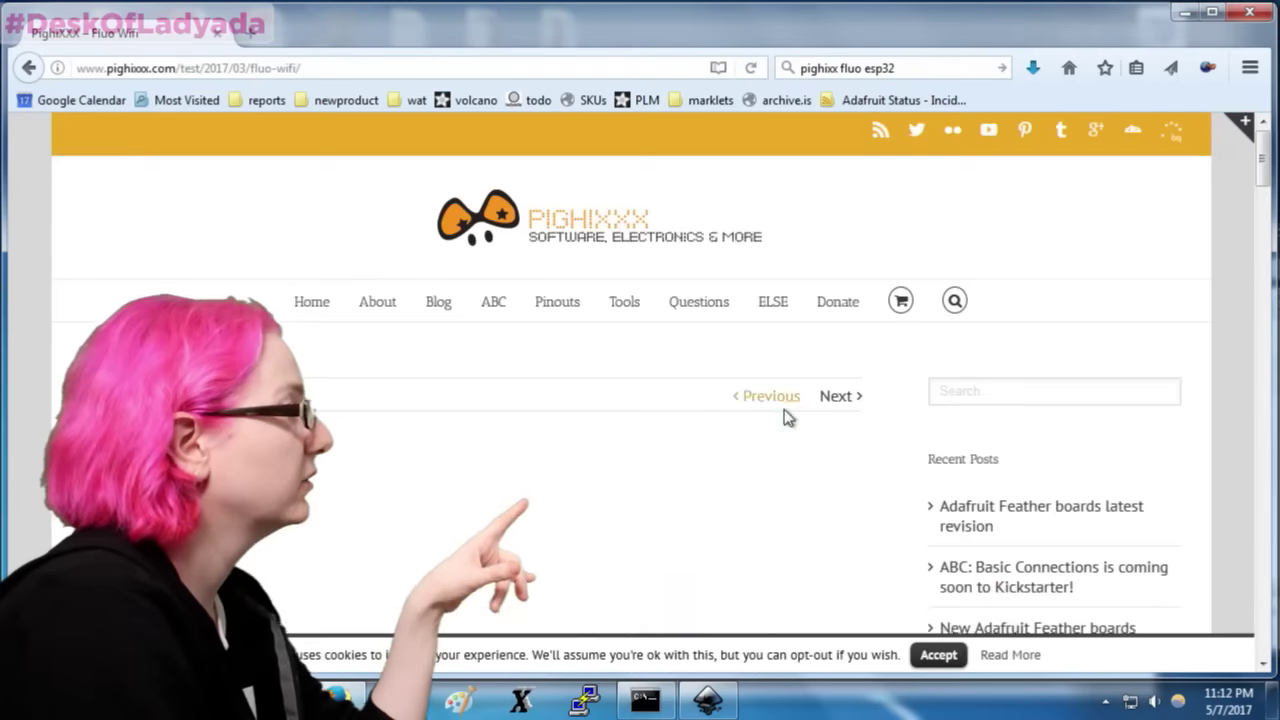
{"action": "scroll", "coordinate": [786, 414], "scroll_direction": "down", "scroll_amount": 5}
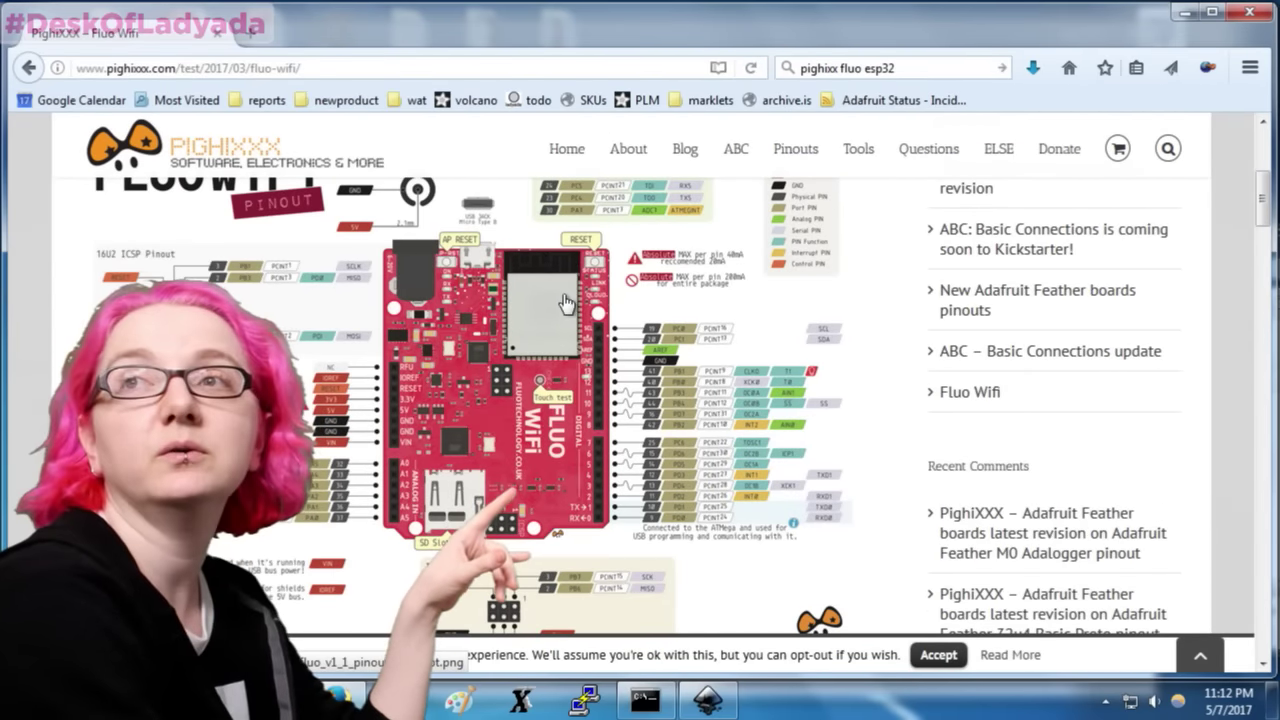
{"action": "scroll", "coordinate": [652, 368], "scroll_direction": "down", "scroll_amount": 3}
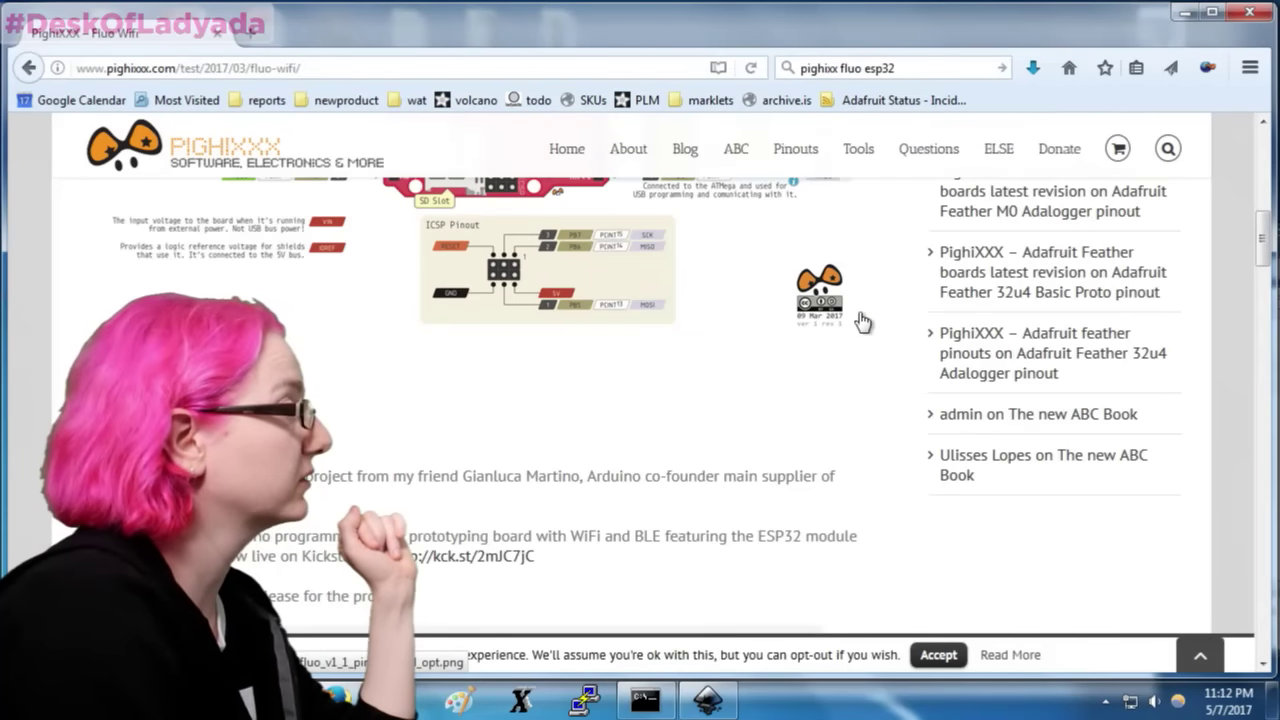
{"action": "scroll", "coordinate": [645, 370], "scroll_direction": "down", "scroll_amount": 3}
{"action": "scroll", "coordinate": [1034, 457], "scroll_direction": "down", "scroll_amount": 10}
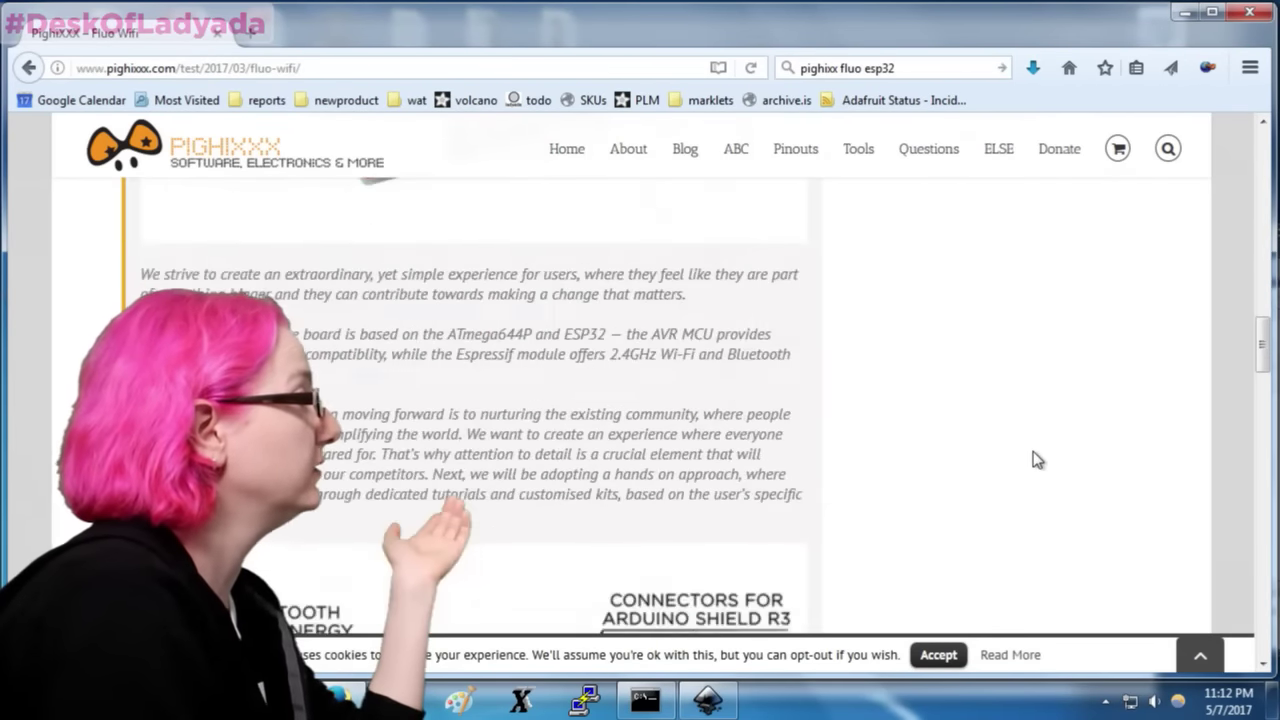
Step: Go from the post to the Fluo Wifi portfolio page and open the pinout PDF fluo_v1_1_pinout_final_opt.pdf
{"action": "scroll", "coordinate": [1034, 457], "scroll_direction": "down", "scroll_amount": 2}
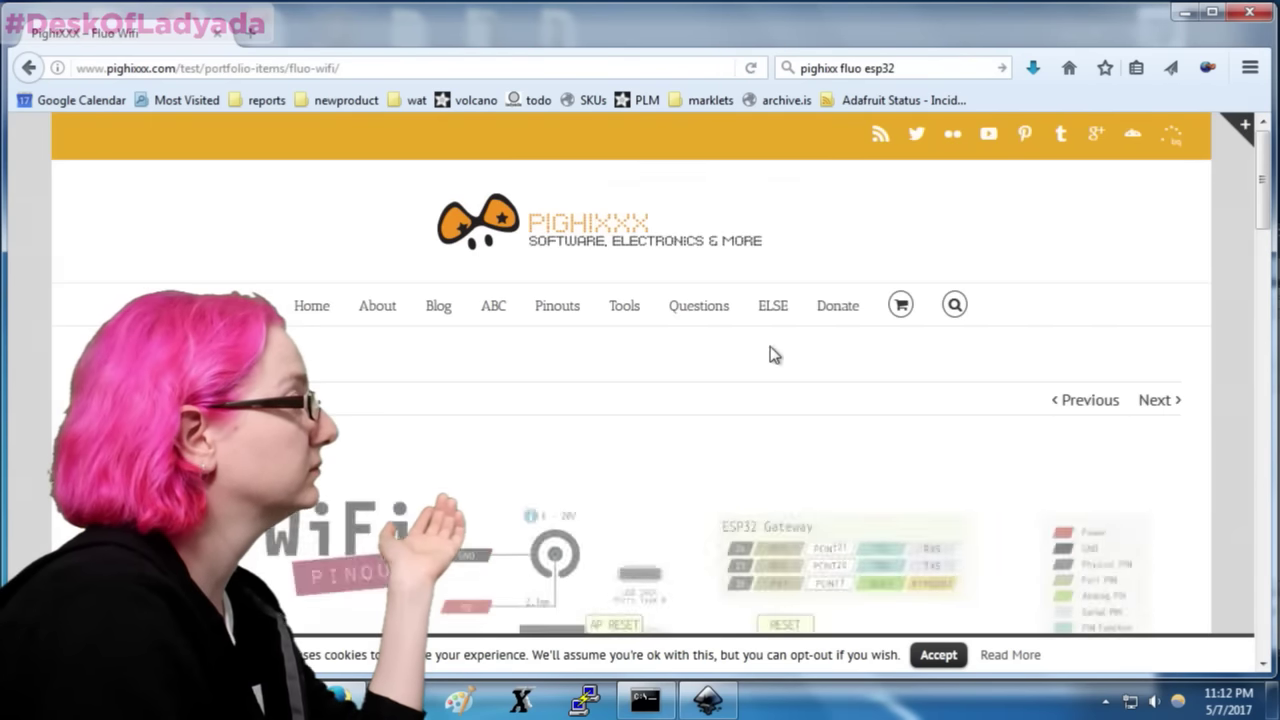
{"action": "scroll", "coordinate": [771, 354], "scroll_direction": "down", "scroll_amount": 6}
{"action": "scroll", "coordinate": [893, 397], "scroll_direction": "down", "scroll_amount": 5}
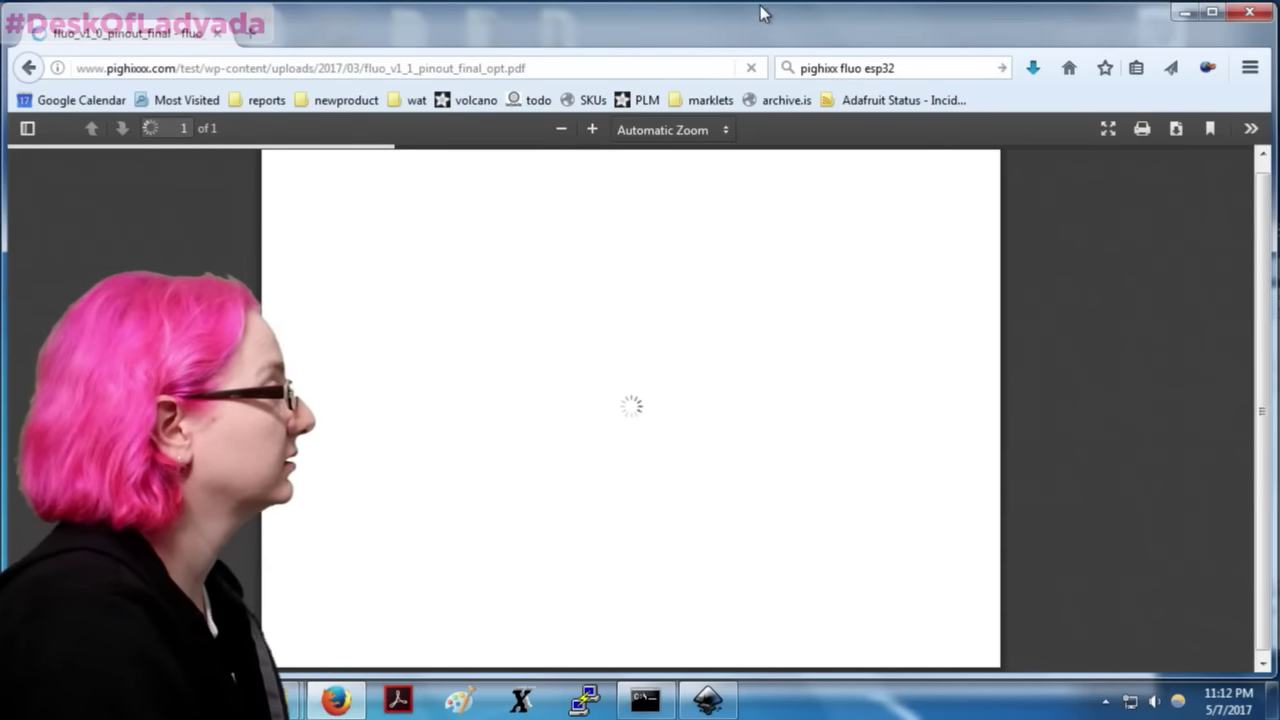
Step: Move the browser window aside to uncover the desktop icons and save fluo_v1_1_pinout_final_opt.pdf to the Desktop
{"action": "left_click_drag", "start_coordinate": [760, 14], "coordinate": [983, 20]}
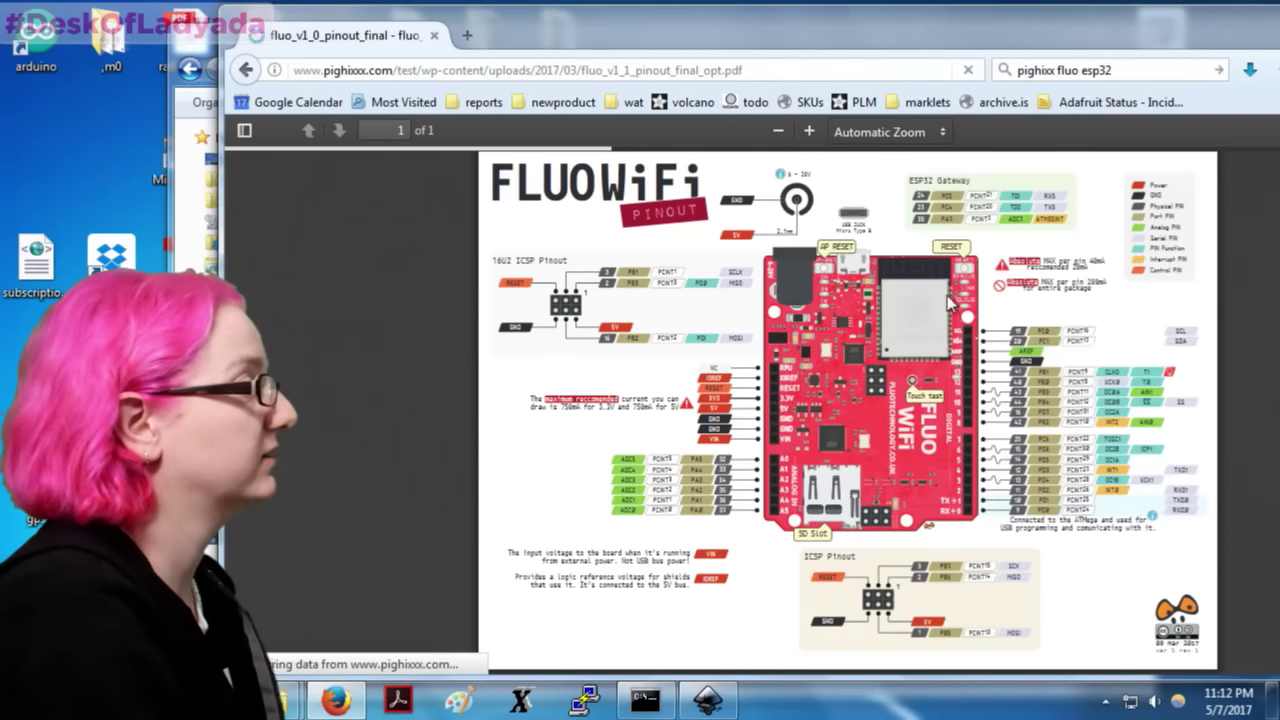
{"action": "key", "text": "ctrl+s"}
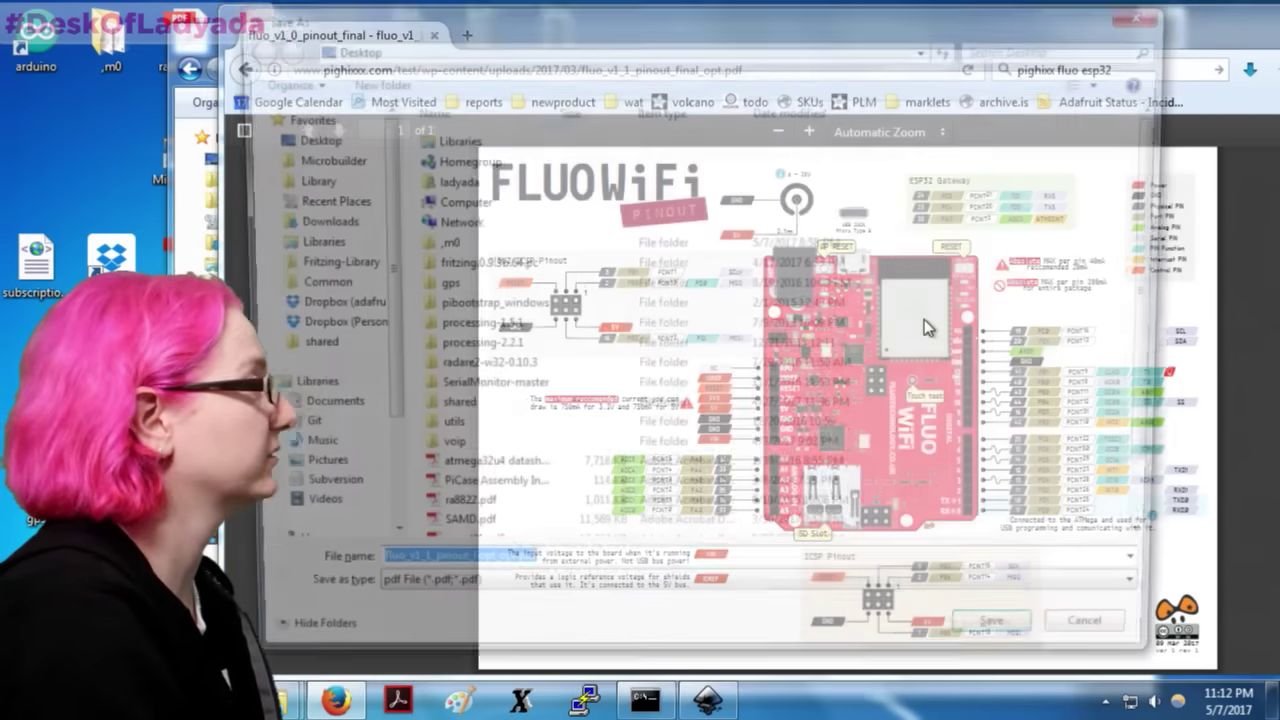
{"action": "left_click", "coordinate": [1013, 647]}
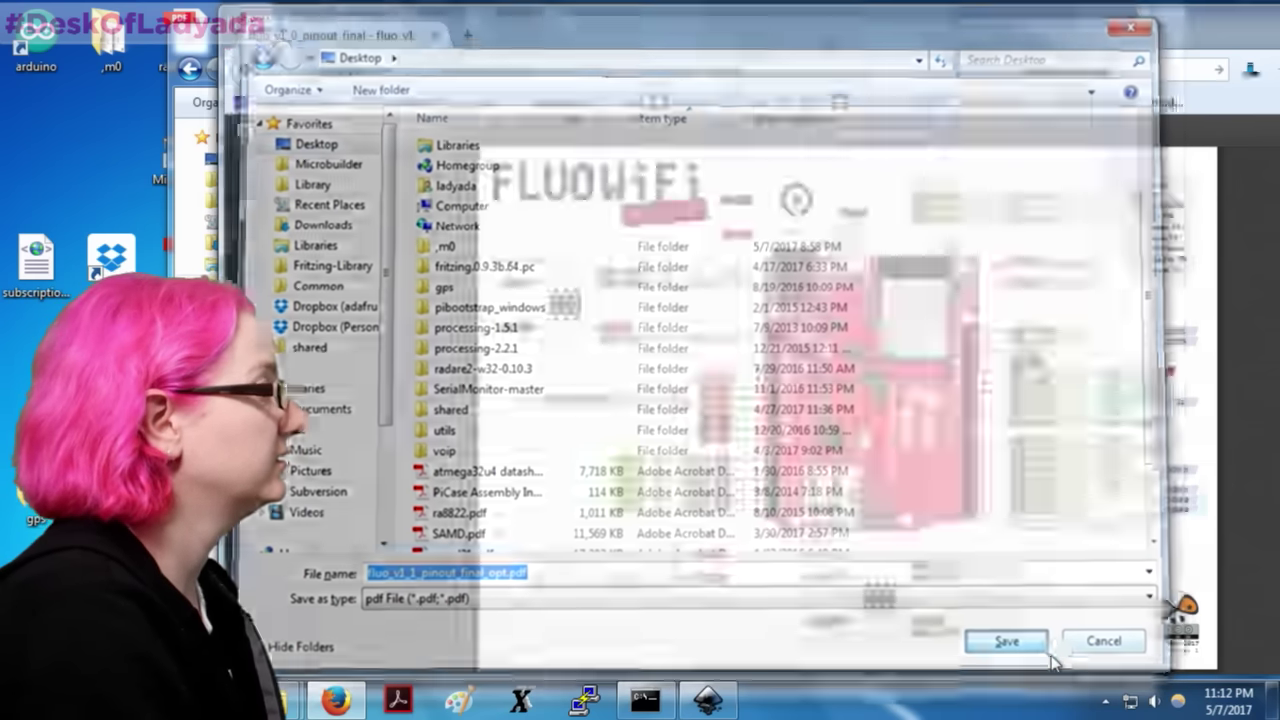
{"action": "right_click", "coordinate": [62, 127]}
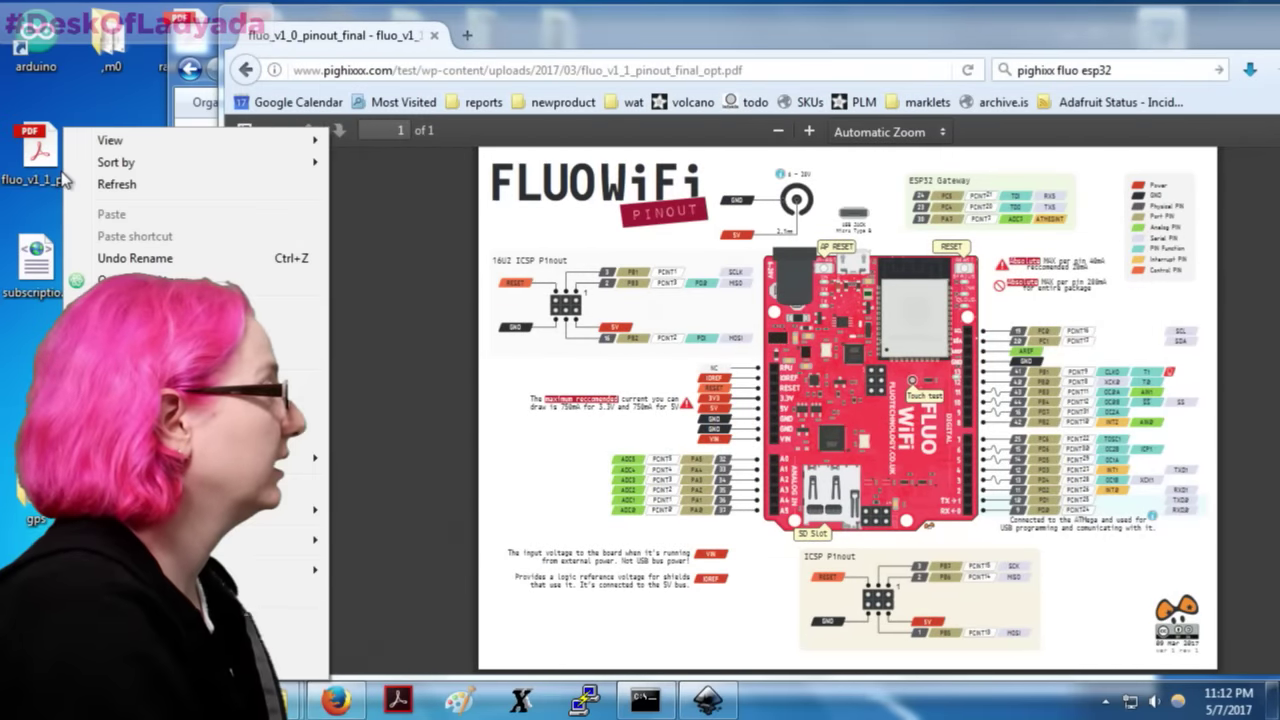
{"action": "left_click", "coordinate": [58, 156]}
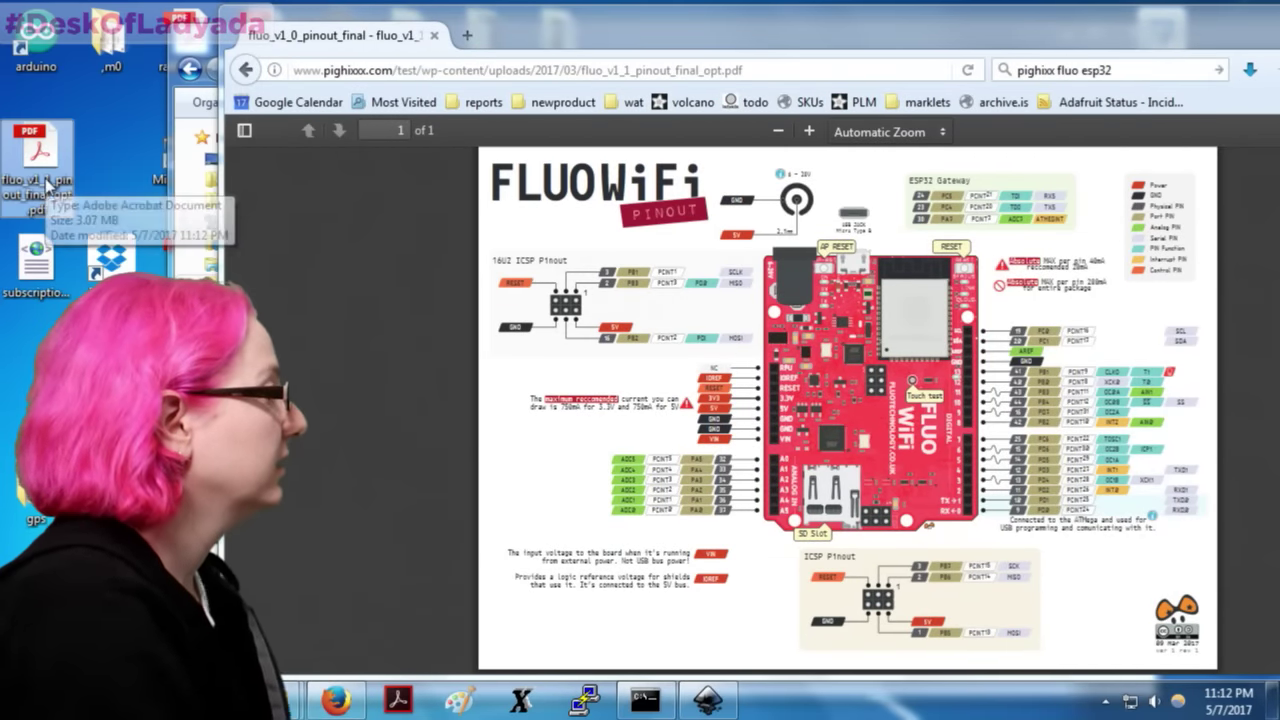
Step: Launch Inkscape 0.91 with a new blank document
{"action": "key", "text": "super"}
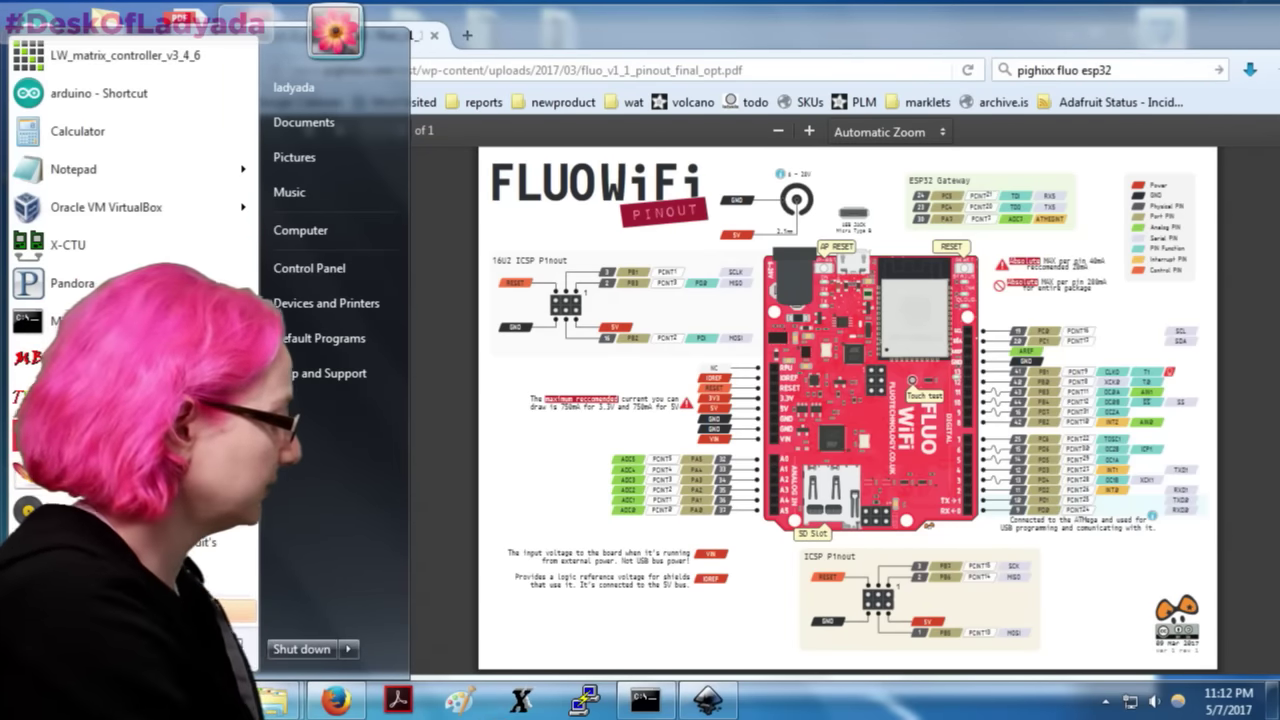
{"action": "type", "text": "ink"}
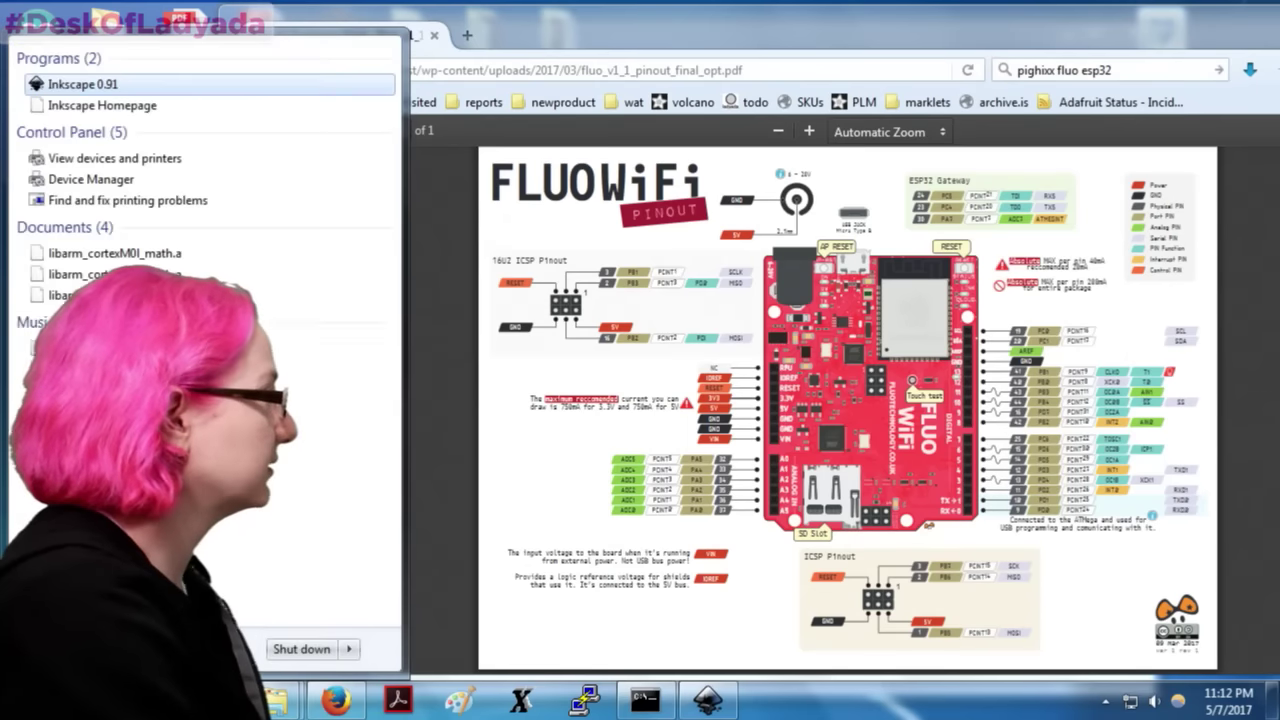
{"action": "key", "text": "Return"}
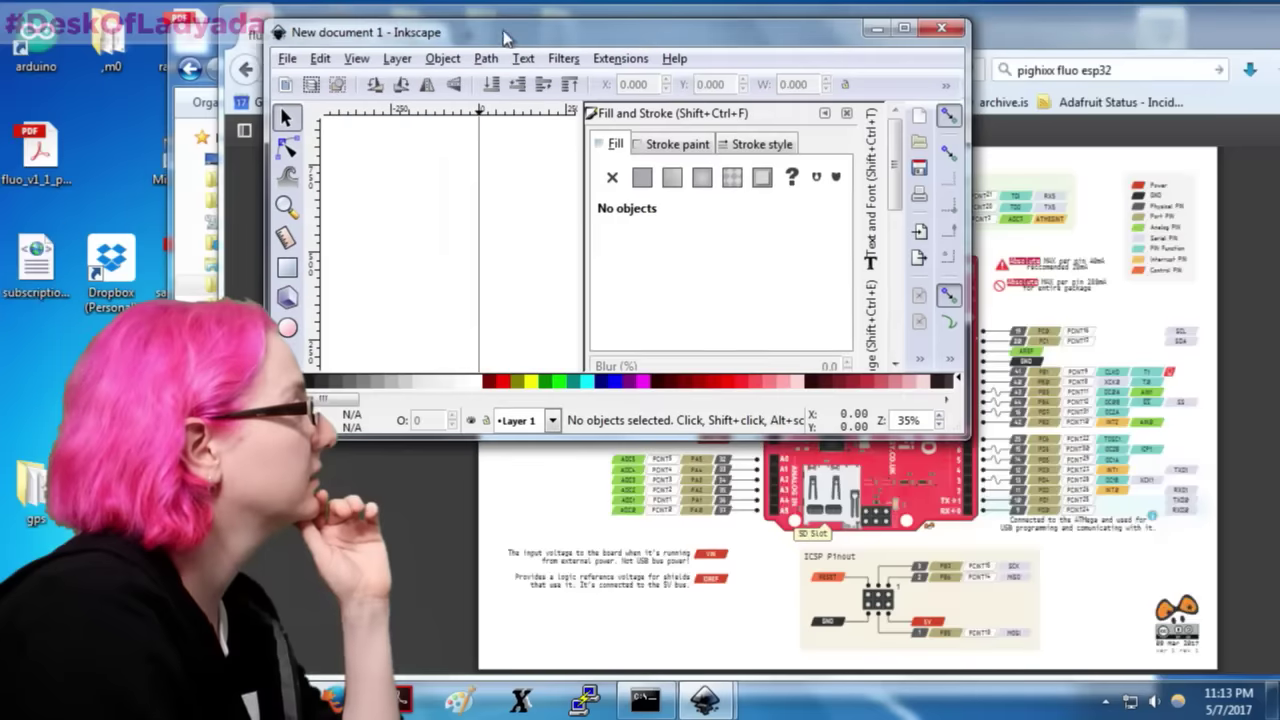
Step: Open fluo_v1_1_pinout_final_opt.pdf from the Desktop, importing it with the default PDF import settings
{"action": "left_click", "coordinate": [287, 58]}
{"action": "left_click", "coordinate": [320, 120]}
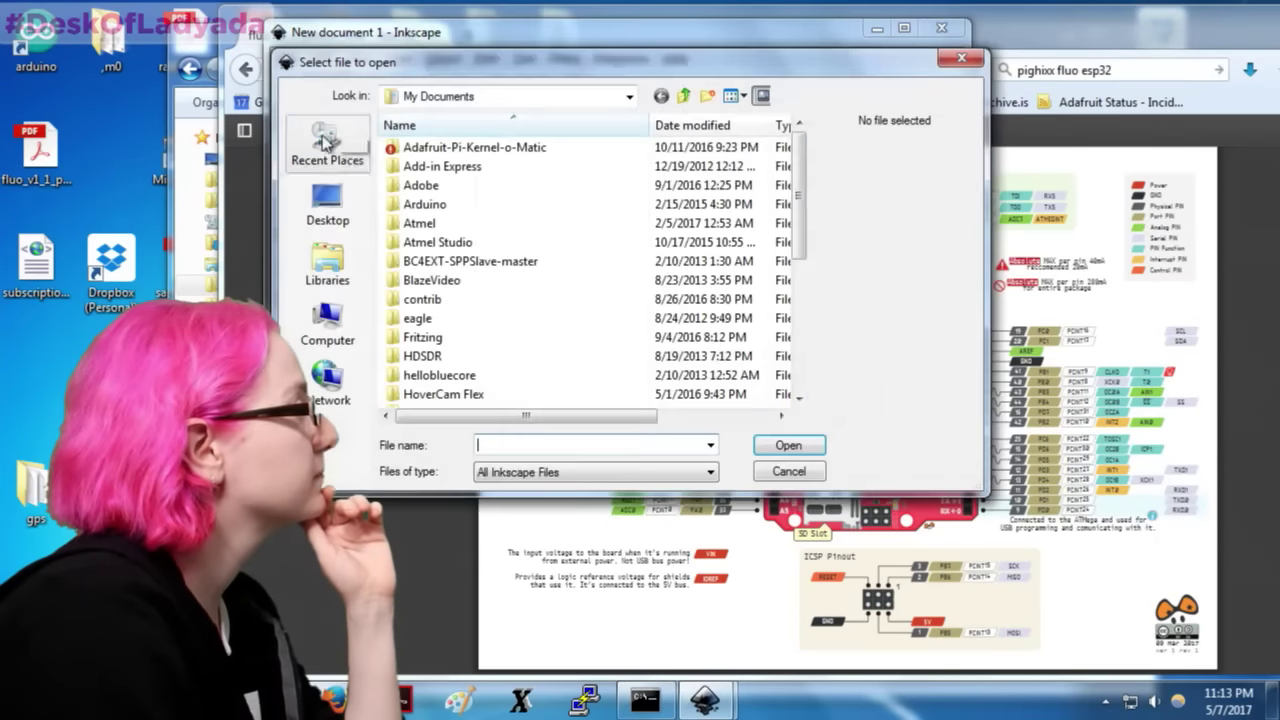
{"action": "left_click", "coordinate": [327, 205]}
{"action": "scroll", "coordinate": [744, 268], "scroll_direction": "down", "scroll_amount": 5}
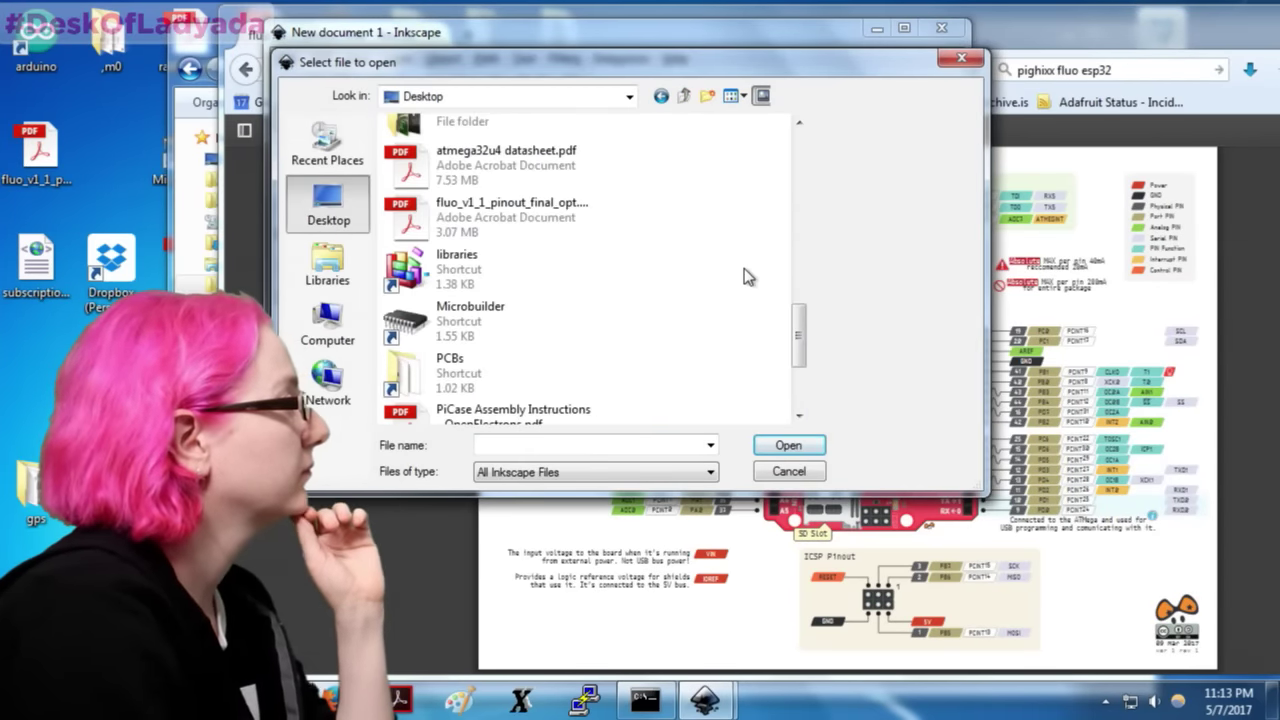
{"action": "double_click", "coordinate": [557, 214]}
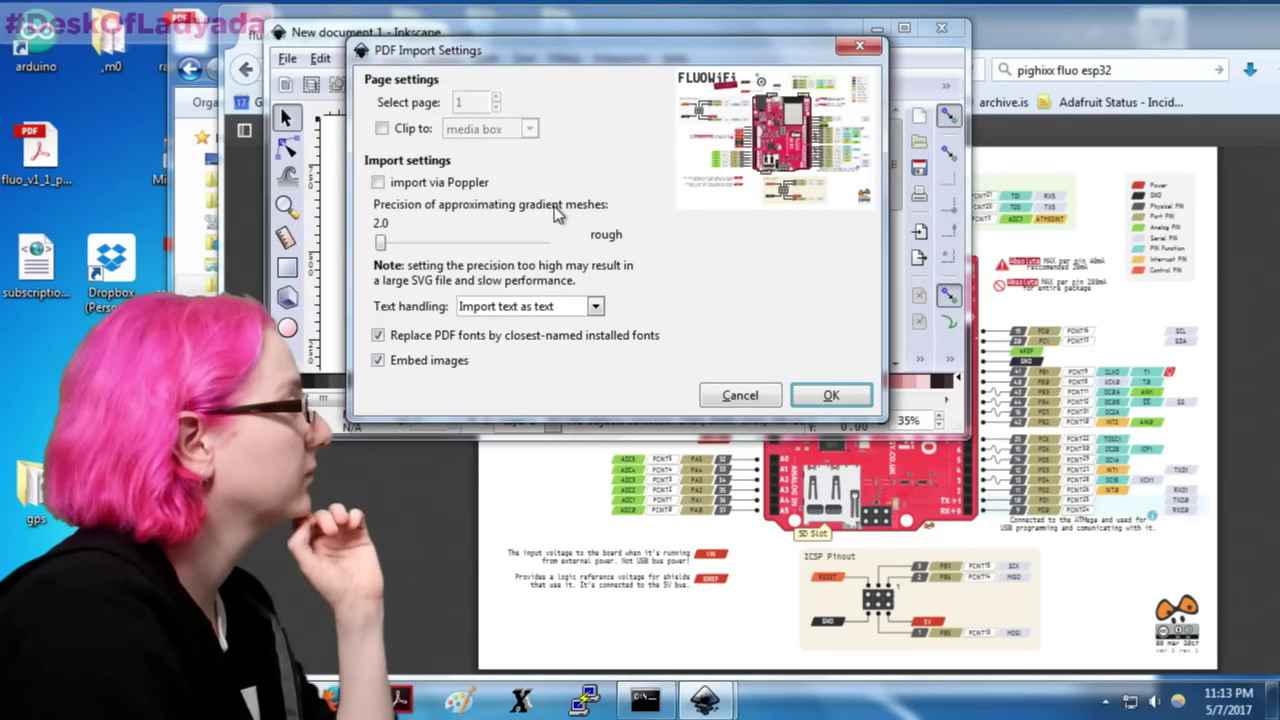
{"action": "left_click", "coordinate": [831, 396]}
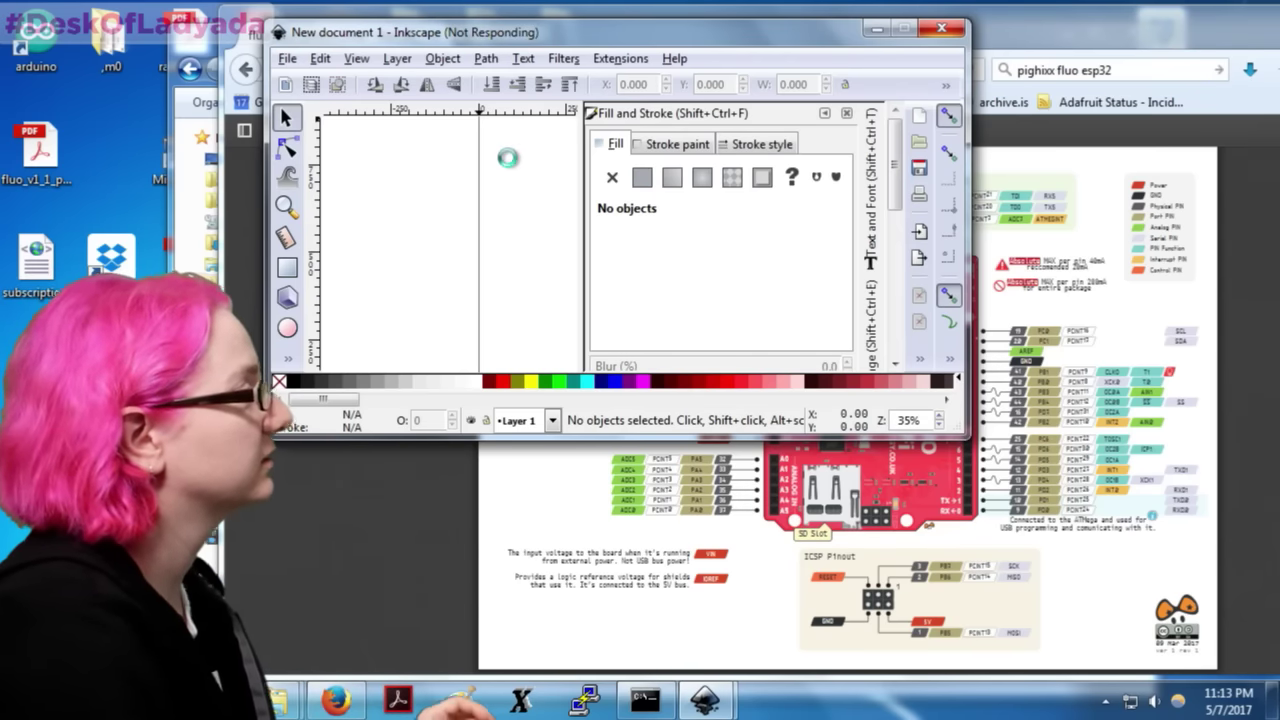
Step: Select the ESP-WROOM-32 module inside the Fluo board's group, pull it away from the board and cut it out
{"action": "key", "text": "z"}
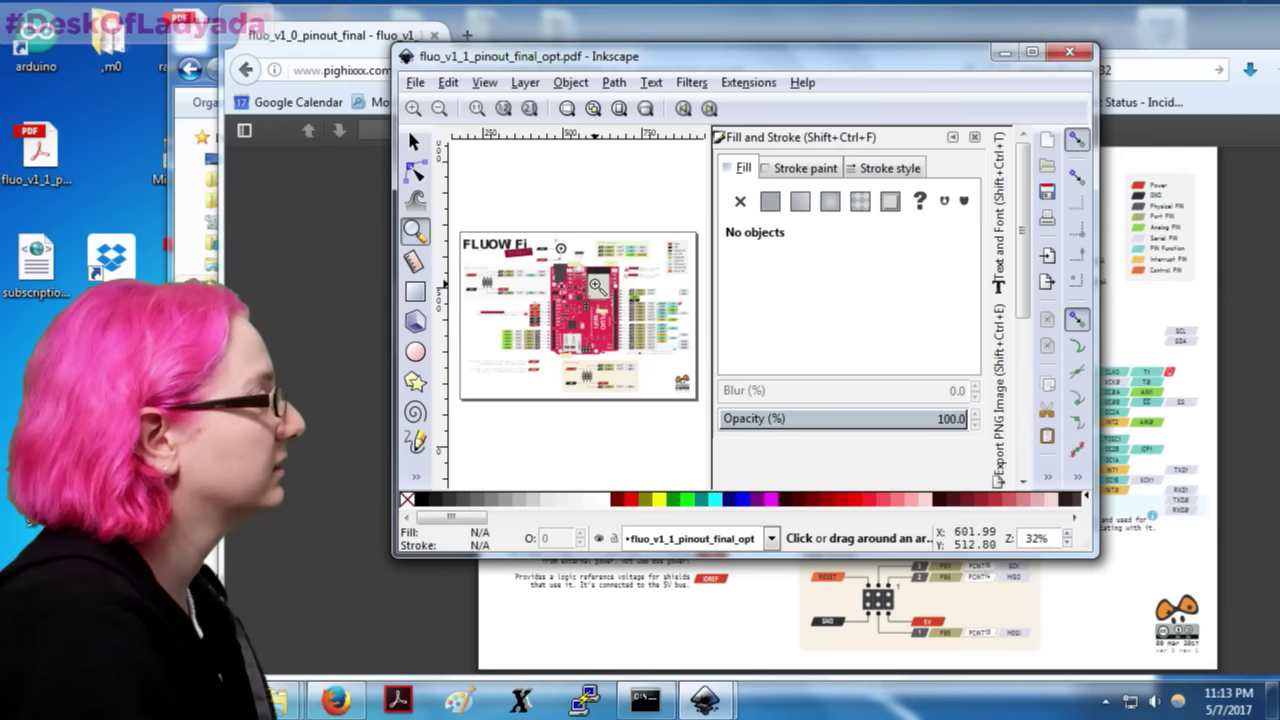
{"action": "left_click", "coordinate": [593, 285]}
{"action": "left_click", "coordinate": [973, 138]}
{"action": "left_click", "coordinate": [599, 286]}
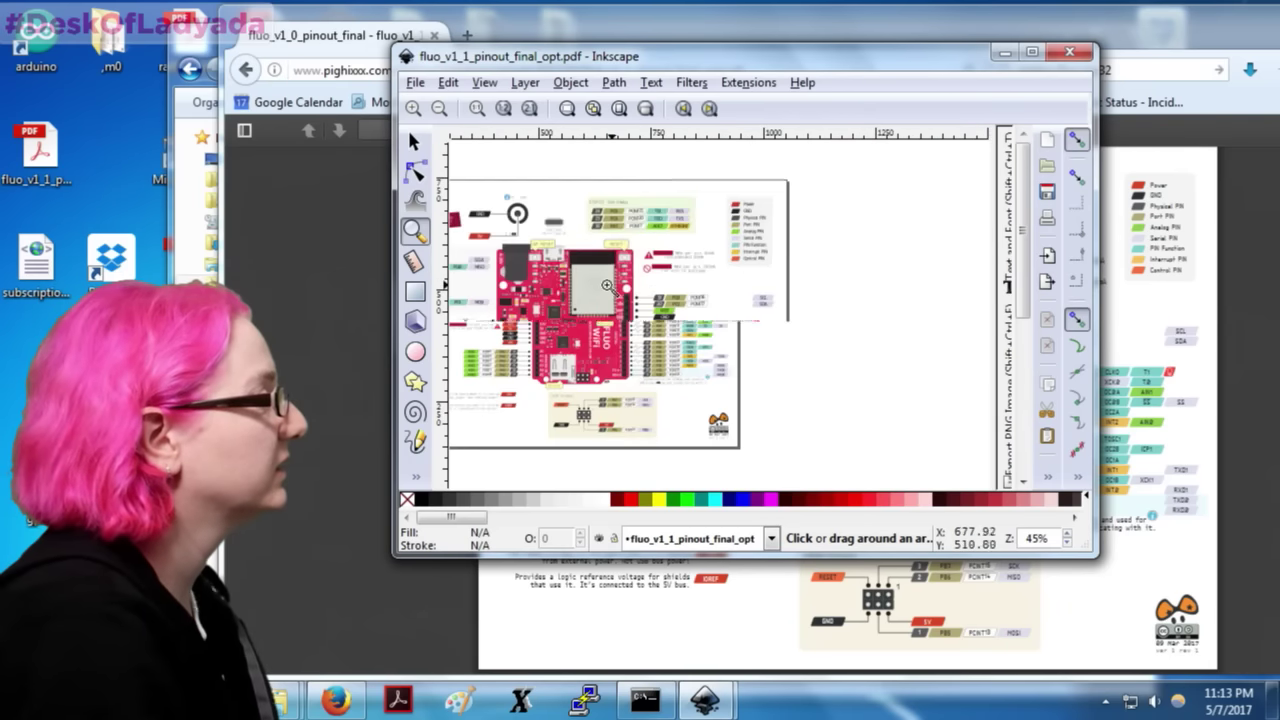
{"action": "left_click", "coordinate": [599, 286]}
{"action": "left_click", "coordinate": [599, 286]}
{"action": "left_click", "coordinate": [599, 286]}
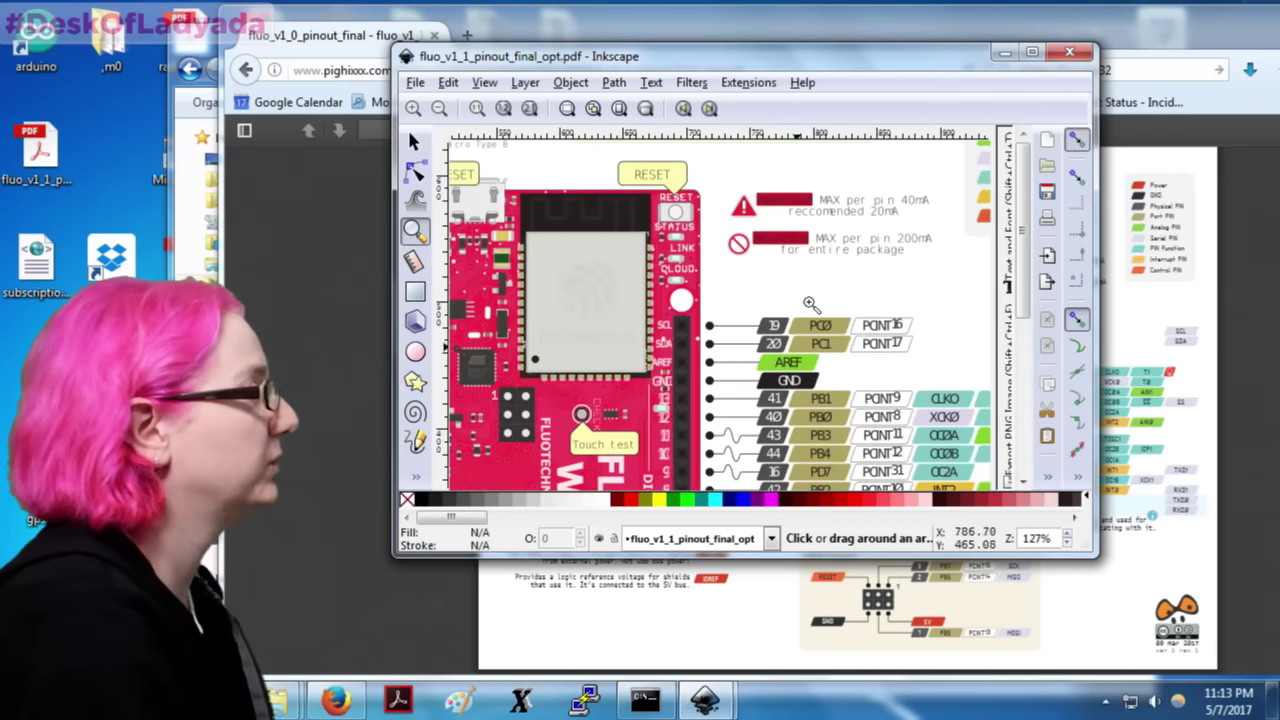
{"action": "left_click", "coordinate": [416, 143]}
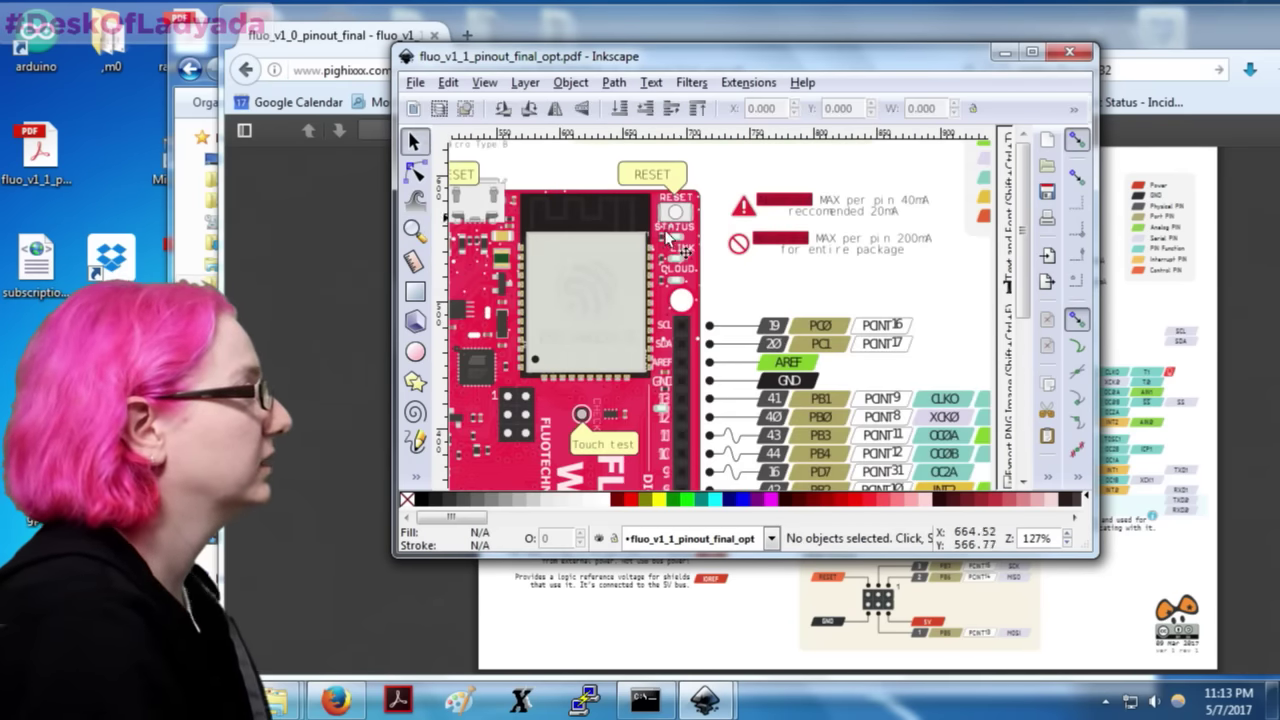
{"action": "left_click", "coordinate": [590, 283]}
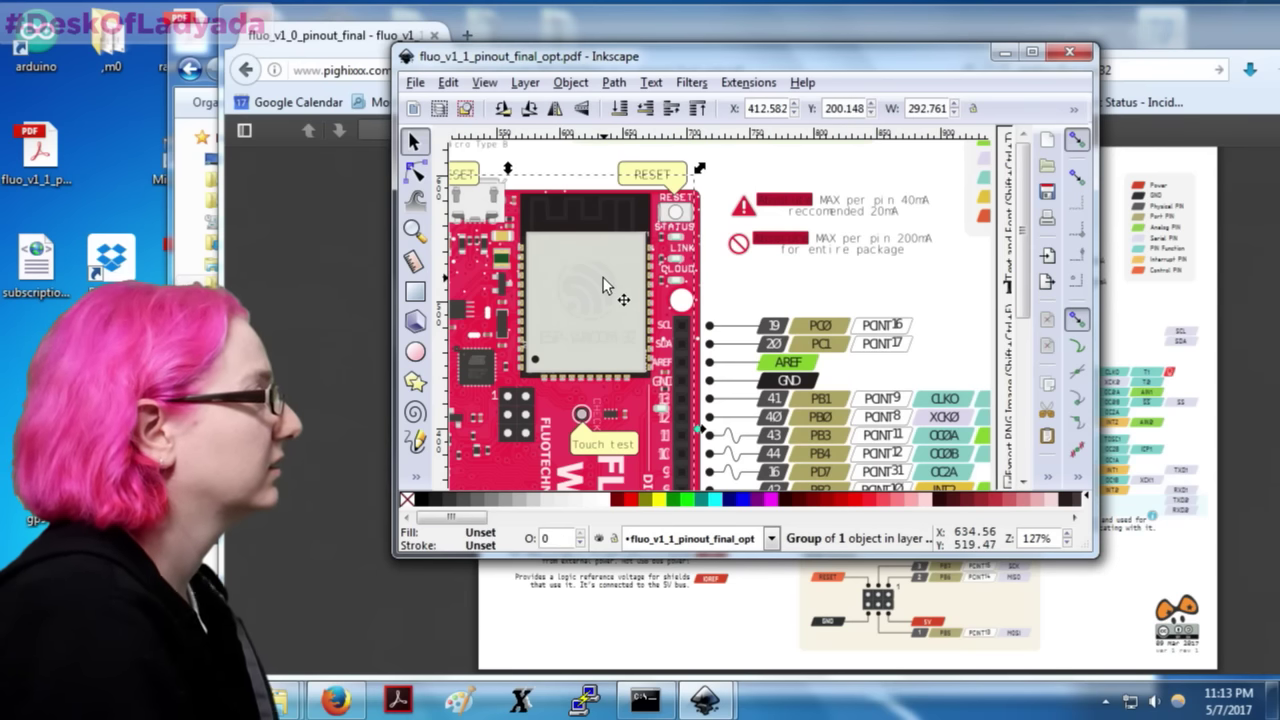
{"action": "left_click_drag", "start_coordinate": [693, 270], "coordinate": [697, 268], "text": "ctrl"}
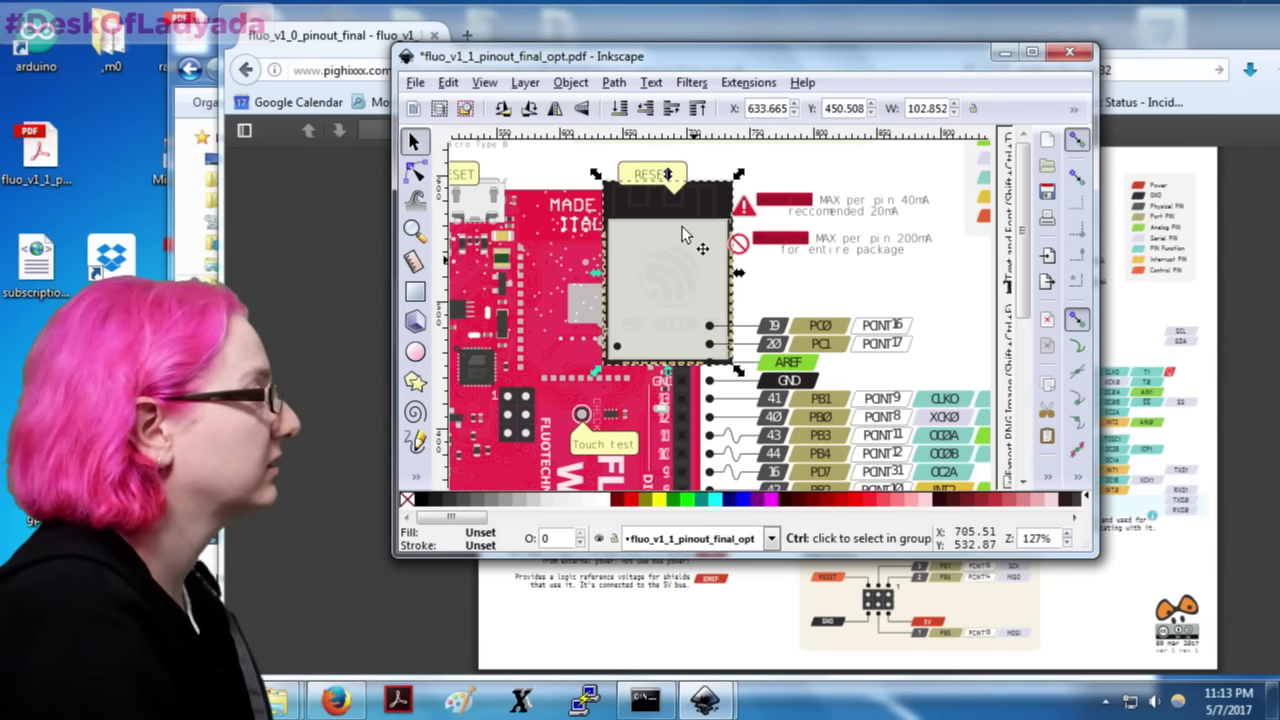
{"action": "key", "text": "Delete"}
Step: Create a new document and paste the ESP-WROOM-32 module artwork into it
{"action": "left_click", "coordinate": [412, 83]}
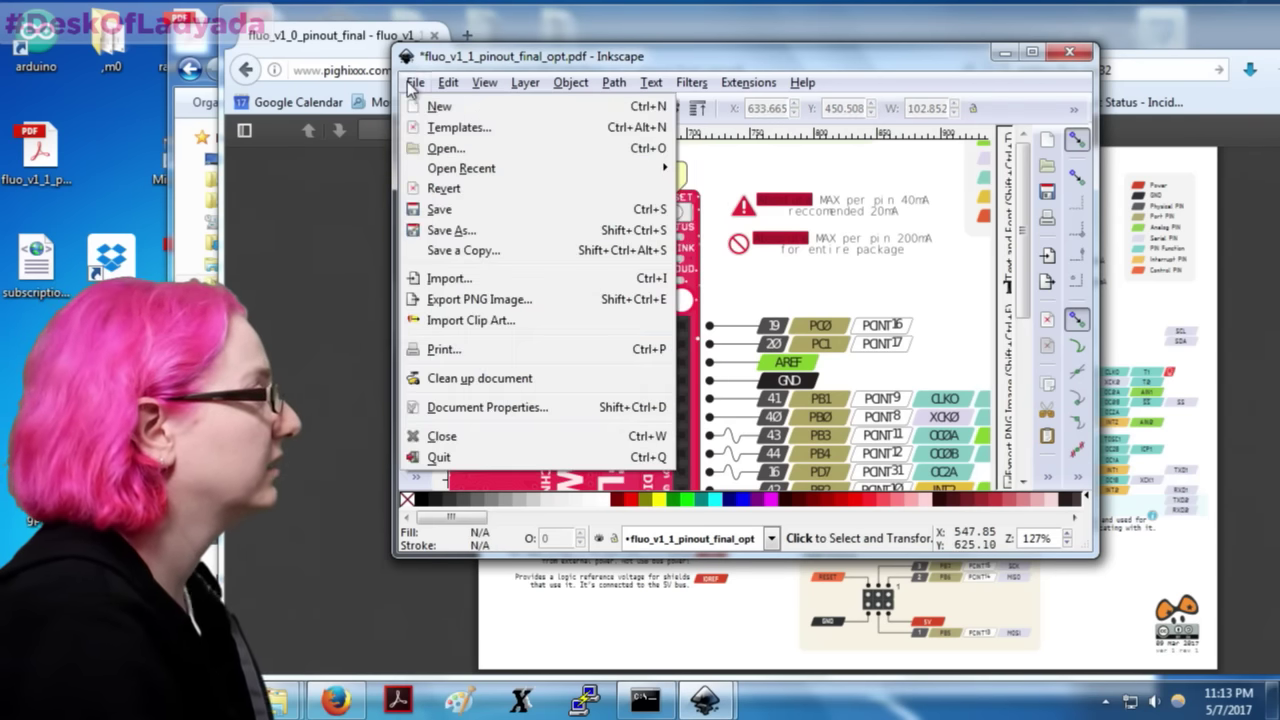
{"action": "left_click", "coordinate": [440, 106]}
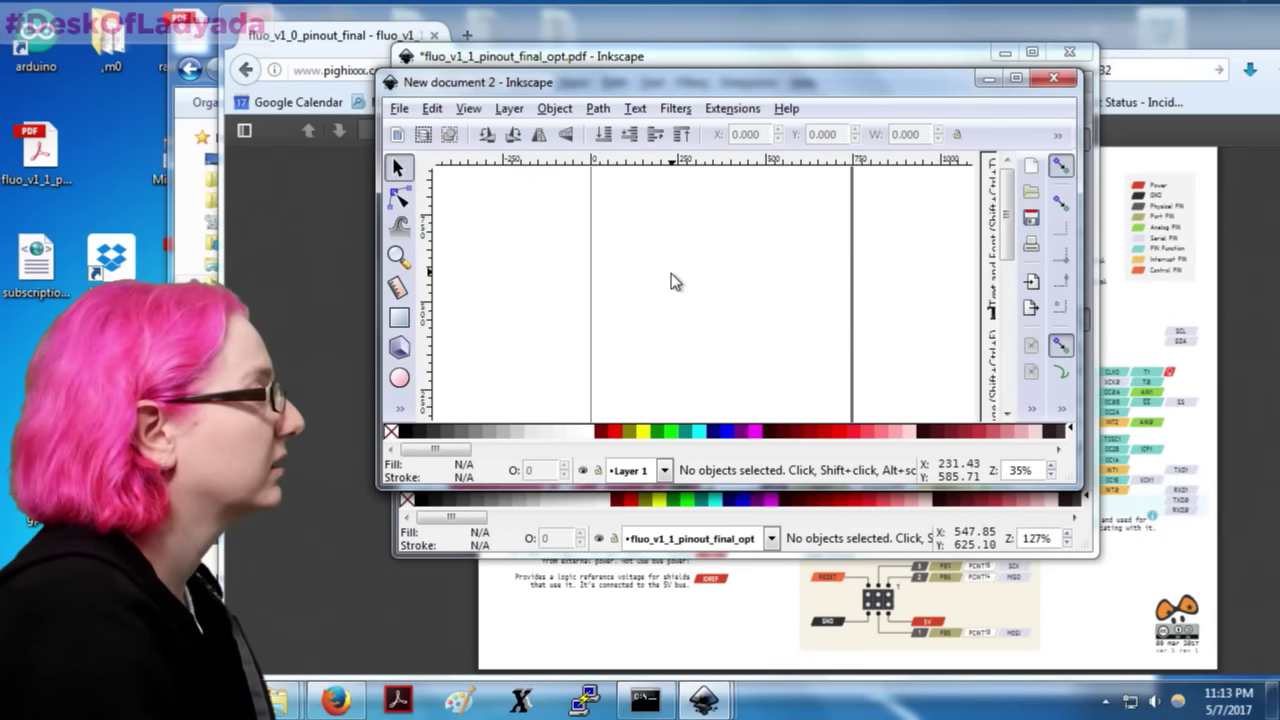
{"action": "key", "text": "ctrl+v"}
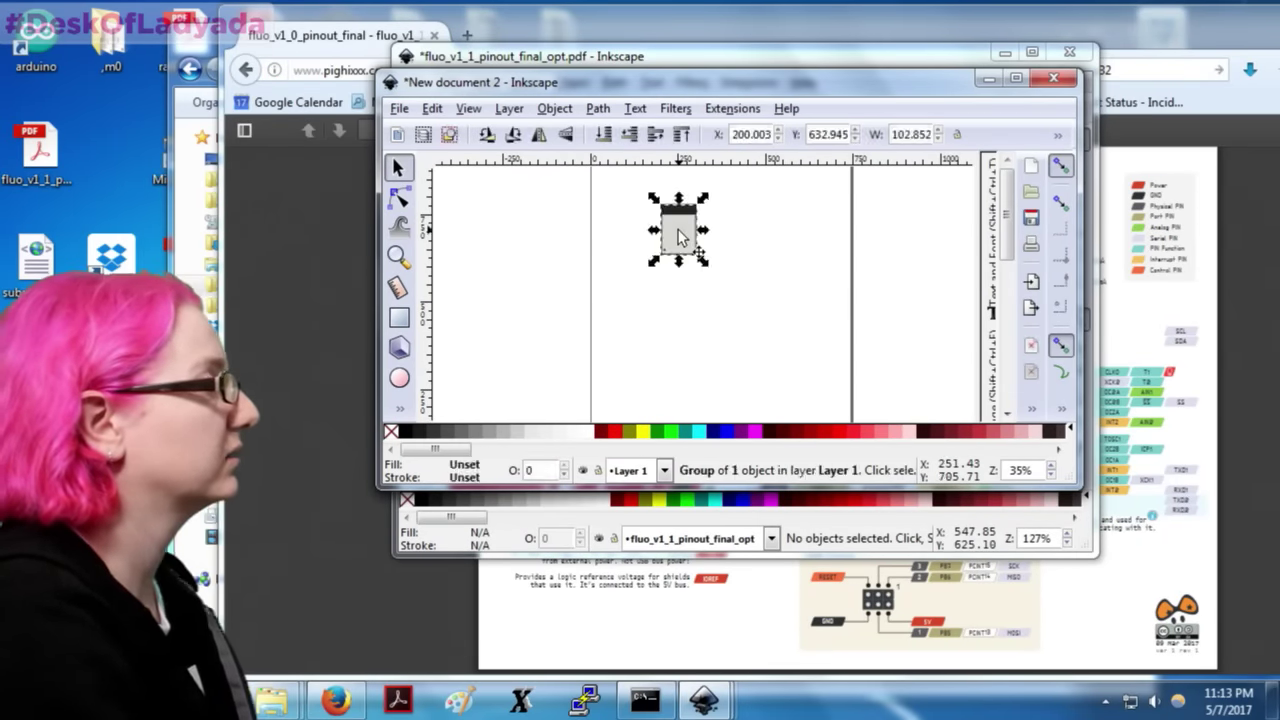
{"action": "key", "text": "z"}
{"action": "left_click", "coordinate": [675, 218]}
{"action": "left_click", "coordinate": [680, 234]}
{"action": "left_click", "coordinate": [684, 230]}
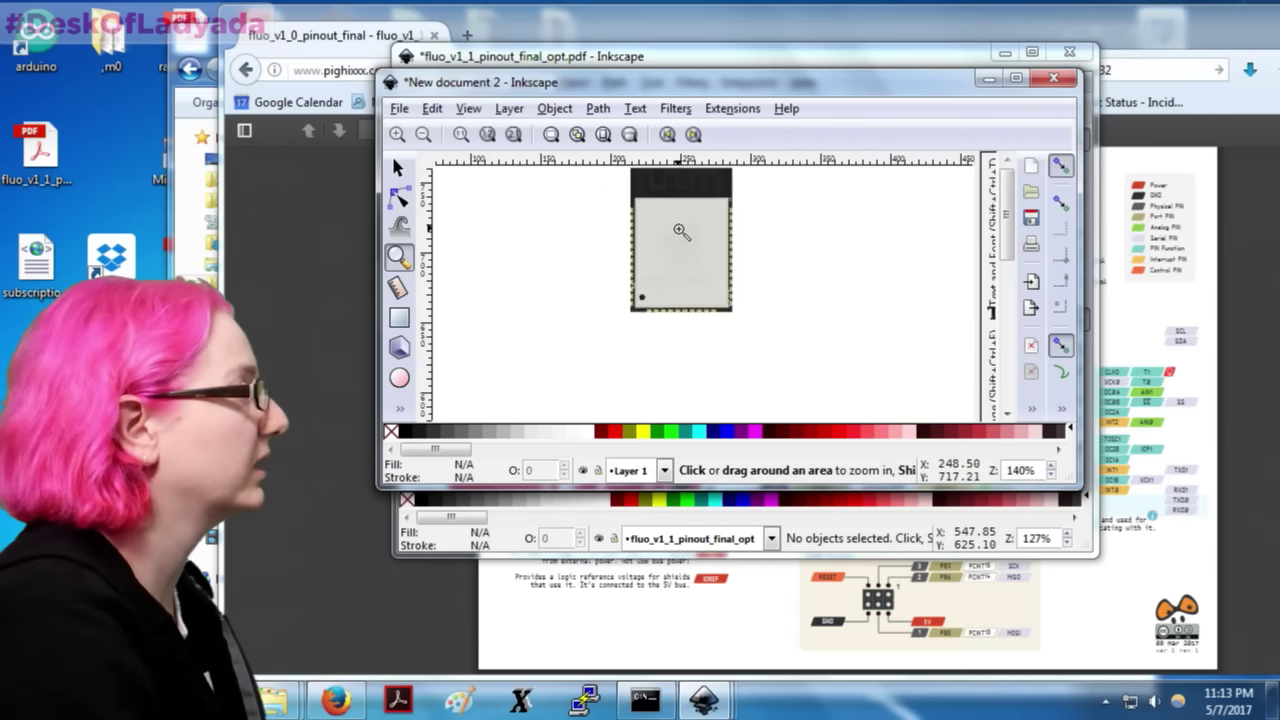
{"action": "left_click", "coordinate": [686, 230]}
{"action": "scroll", "coordinate": [750, 312], "scroll_direction": "down", "scroll_amount": 2}
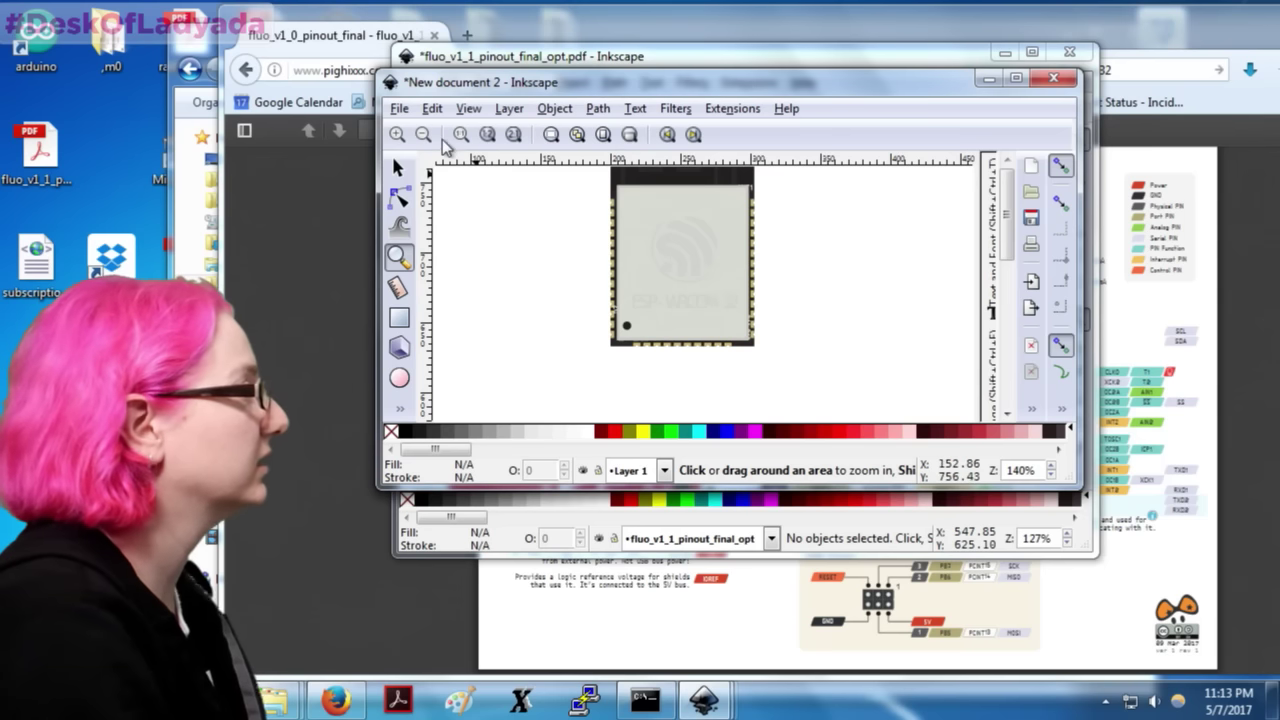
Step: Check the missing WROOM subpart's name in the brd2svg console output and save the module document as wroom32.svg in the breadboard folder
{"action": "left_click", "coordinate": [400, 108]}
{"action": "left_click", "coordinate": [445, 232]}
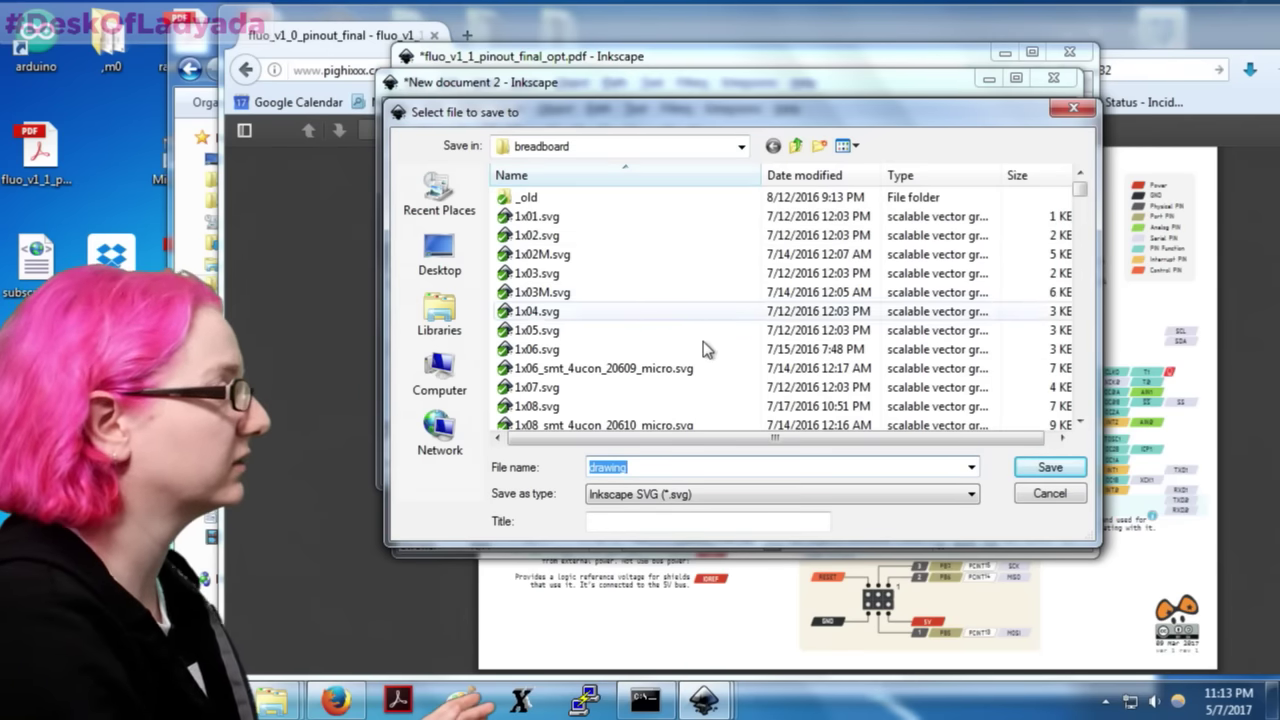
{"action": "type", "text": "esp32"}
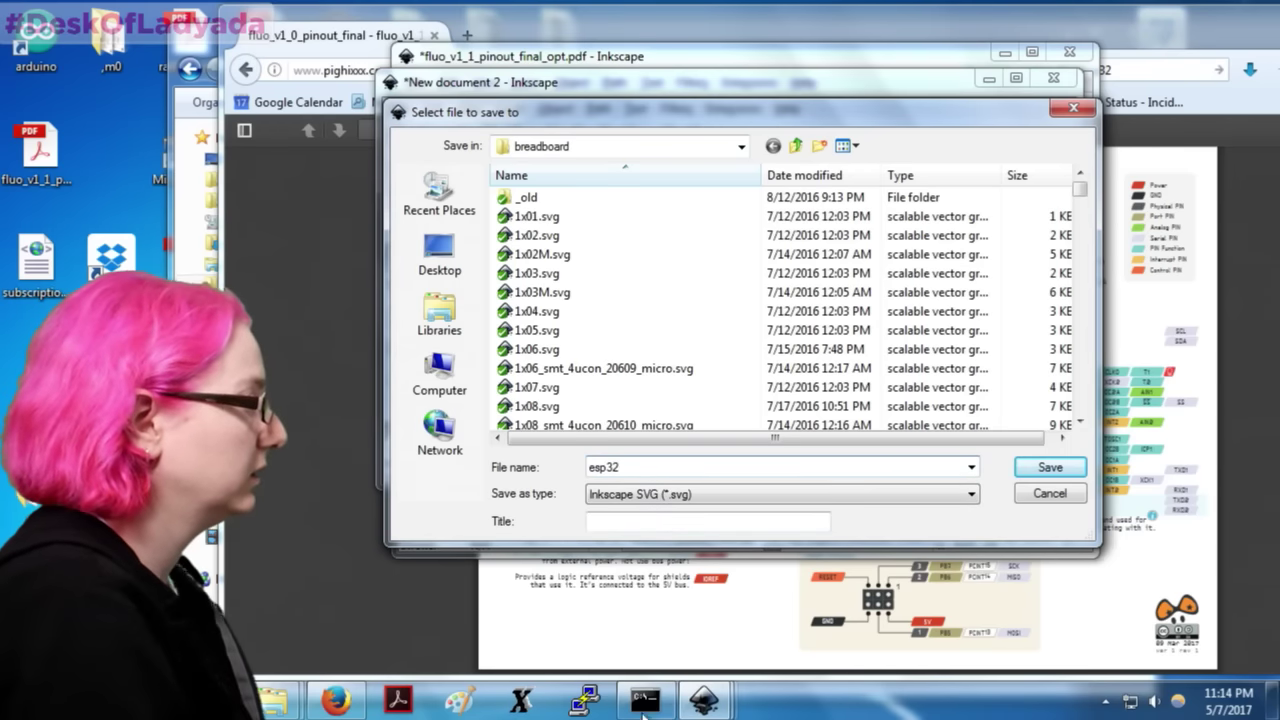
{"action": "type", "text": "_wroom"}
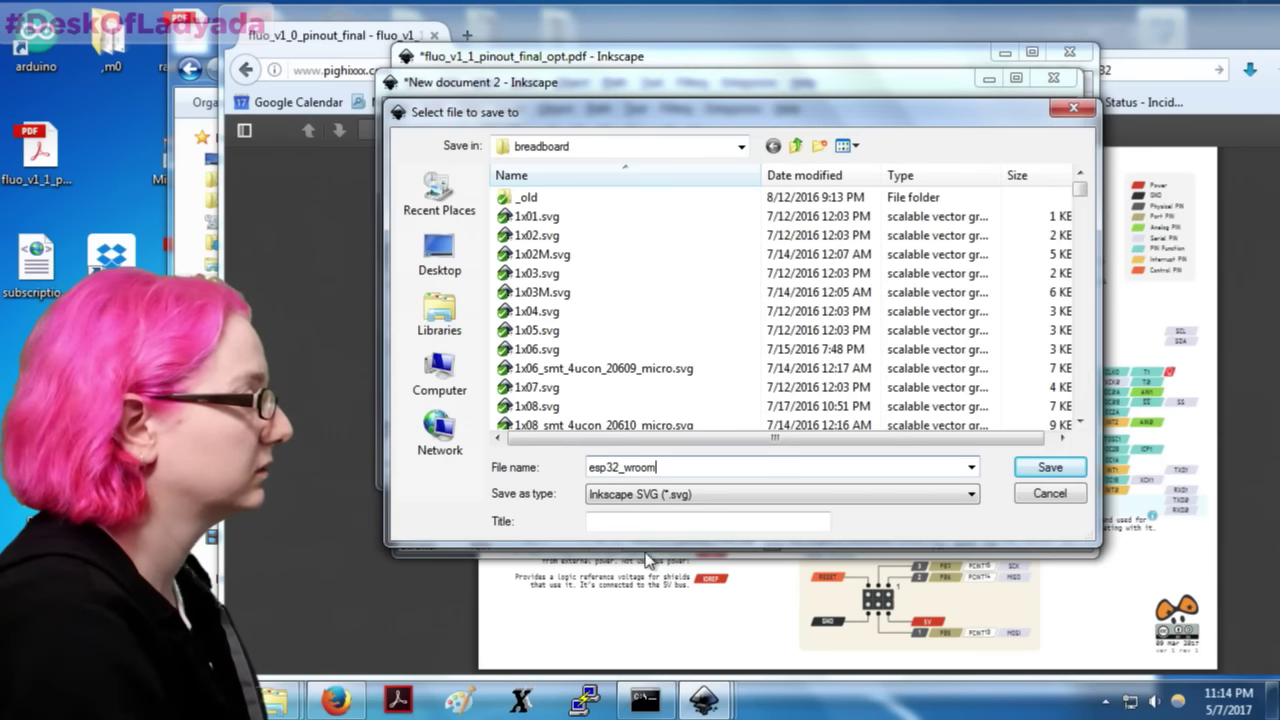
{"action": "left_click", "coordinate": [645, 705]}
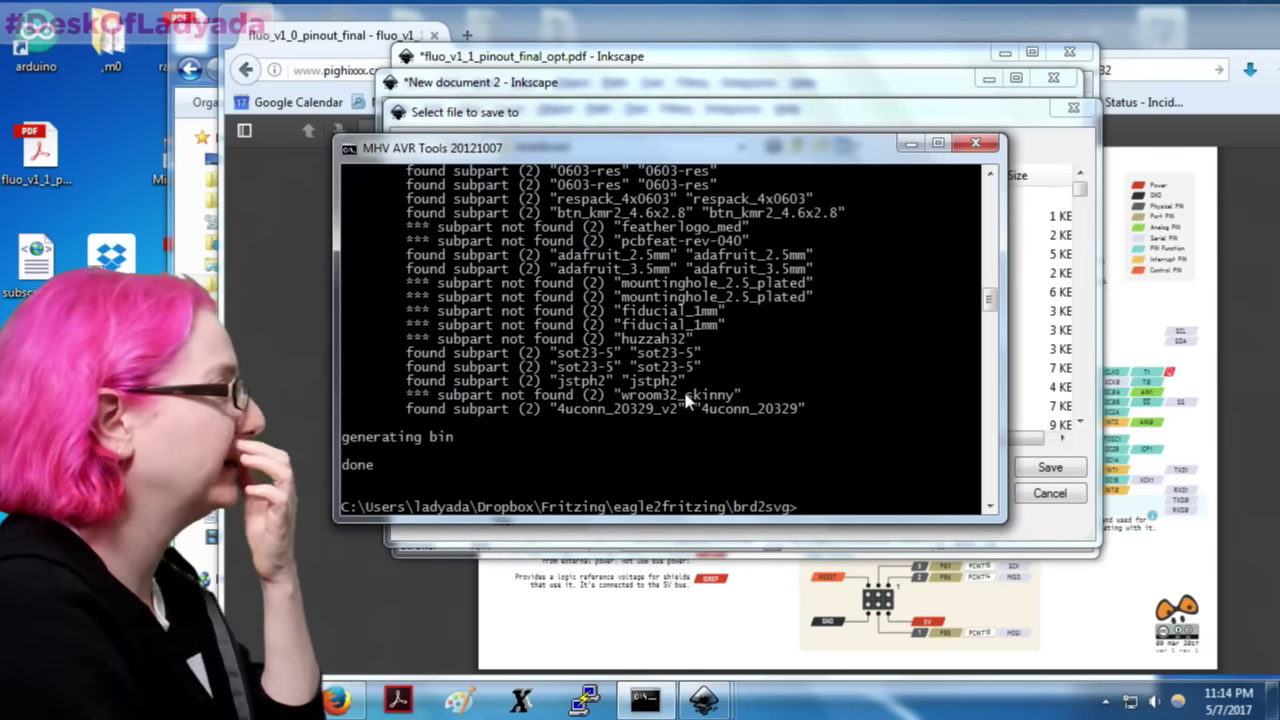
{"action": "left_click", "coordinate": [884, 93]}
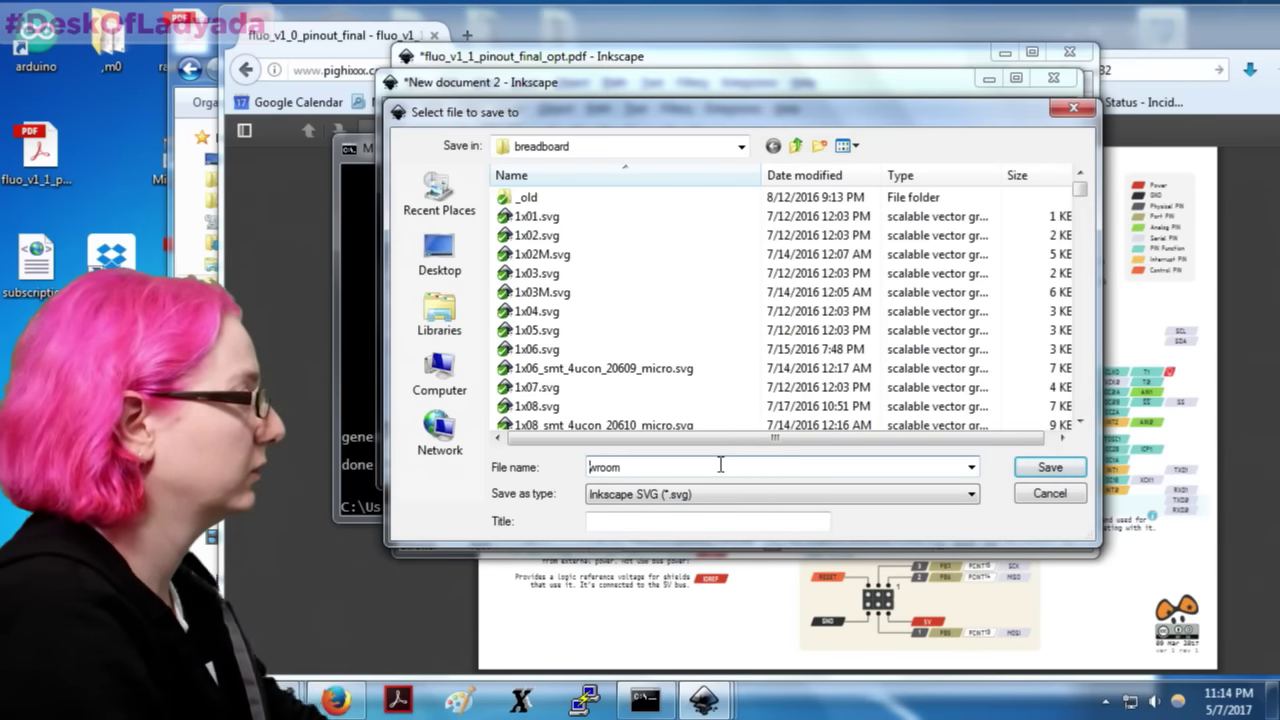
{"action": "type", "text": "wroom32"}
{"action": "key", "text": "Return"}
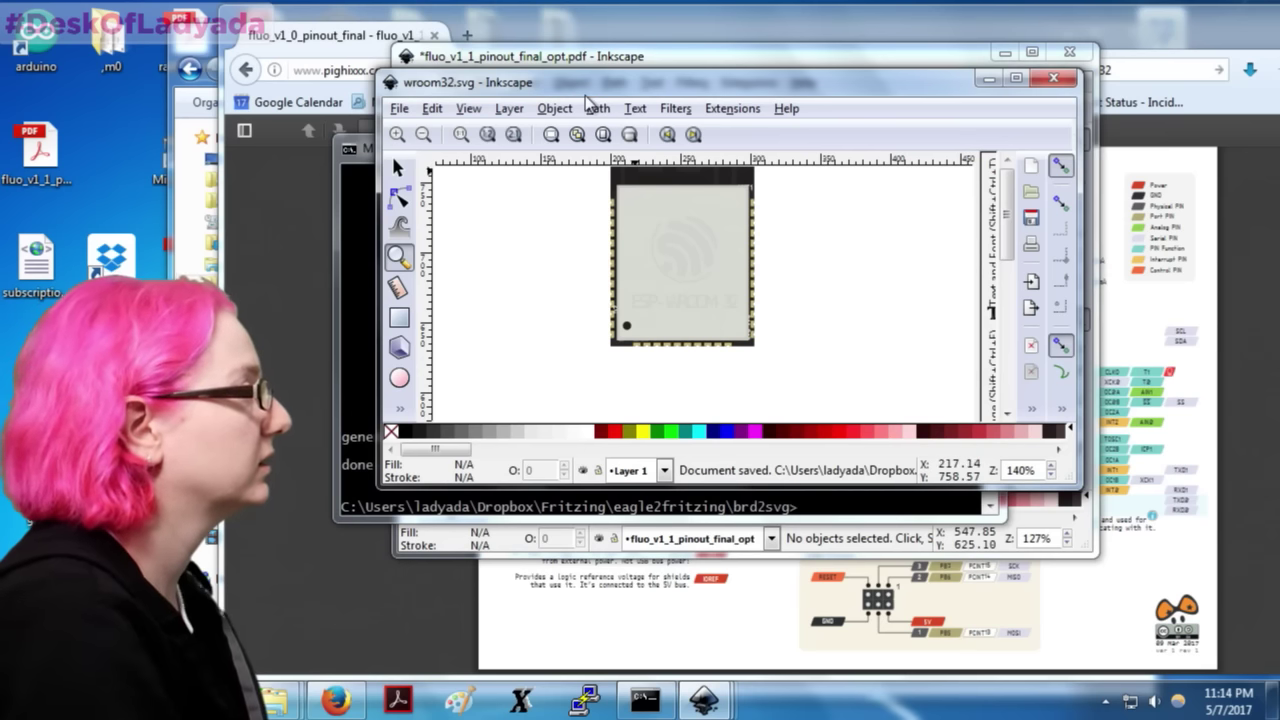
Step: Enlarge the wroom32.svg window and examine the module's edge pads and logo up close
{"action": "left_click_drag", "start_coordinate": [1094, 495], "coordinate": [1208, 626]}
{"action": "left_click", "coordinate": [751, 306]}
{"action": "left_click", "coordinate": [698, 327]}
{"action": "left_click", "coordinate": [698, 327]}
{"action": "left_click", "coordinate": [529, 341]}
{"action": "left_click", "coordinate": [529, 341]}
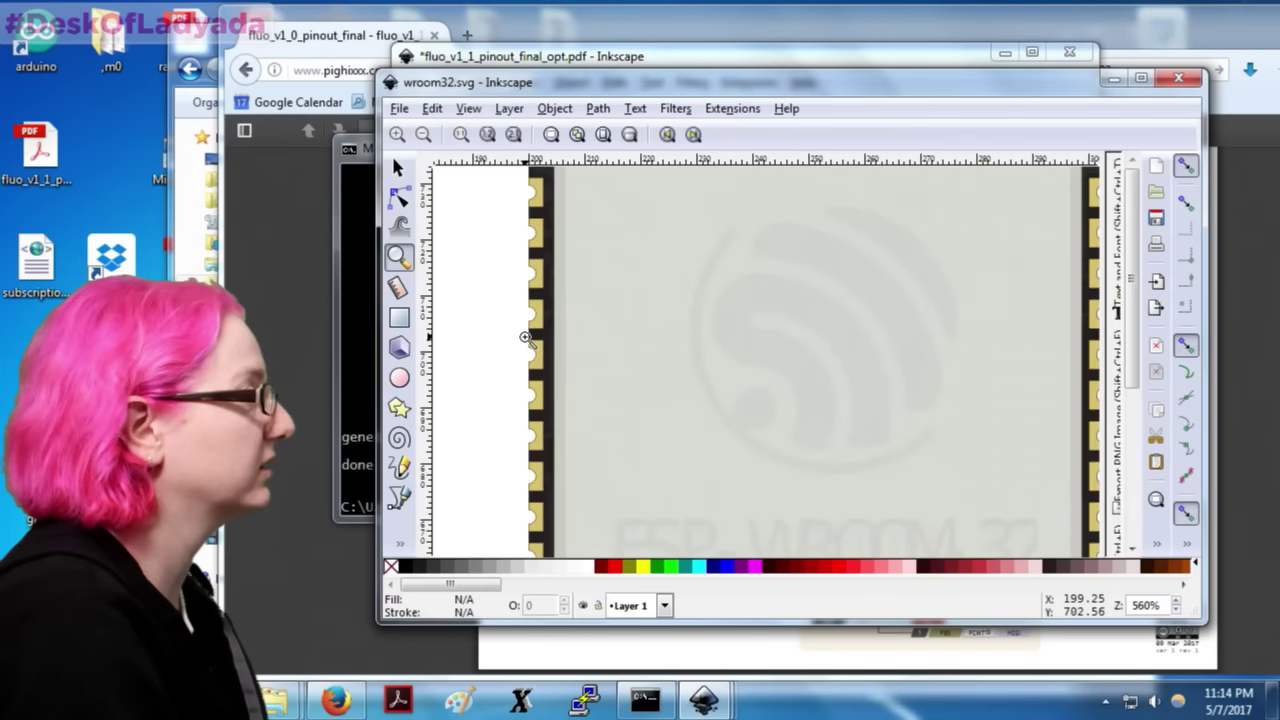
{"action": "left_click", "coordinate": [530, 339]}
{"action": "left_click", "coordinate": [530, 339]}
{"action": "left_click", "coordinate": [550, 340]}
{"action": "left_click", "coordinate": [553, 340]}
{"action": "scroll", "coordinate": [553, 338], "scroll_direction": "down", "scroll_amount": 8, "text": "ctrl"}
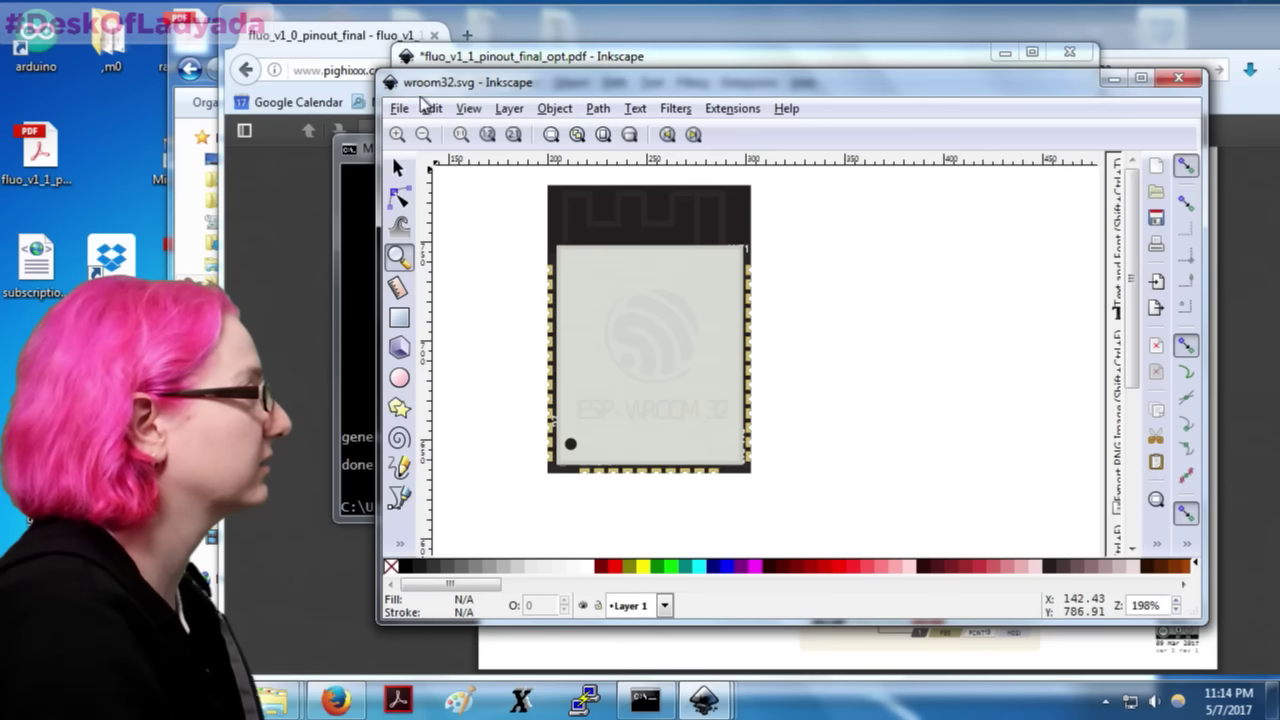
Step: Close the fluo_v1_1_pinout_final_opt.pdf document without saving its changes
{"action": "left_click", "coordinate": [447, 62]}
{"action": "left_click", "coordinate": [1069, 52]}
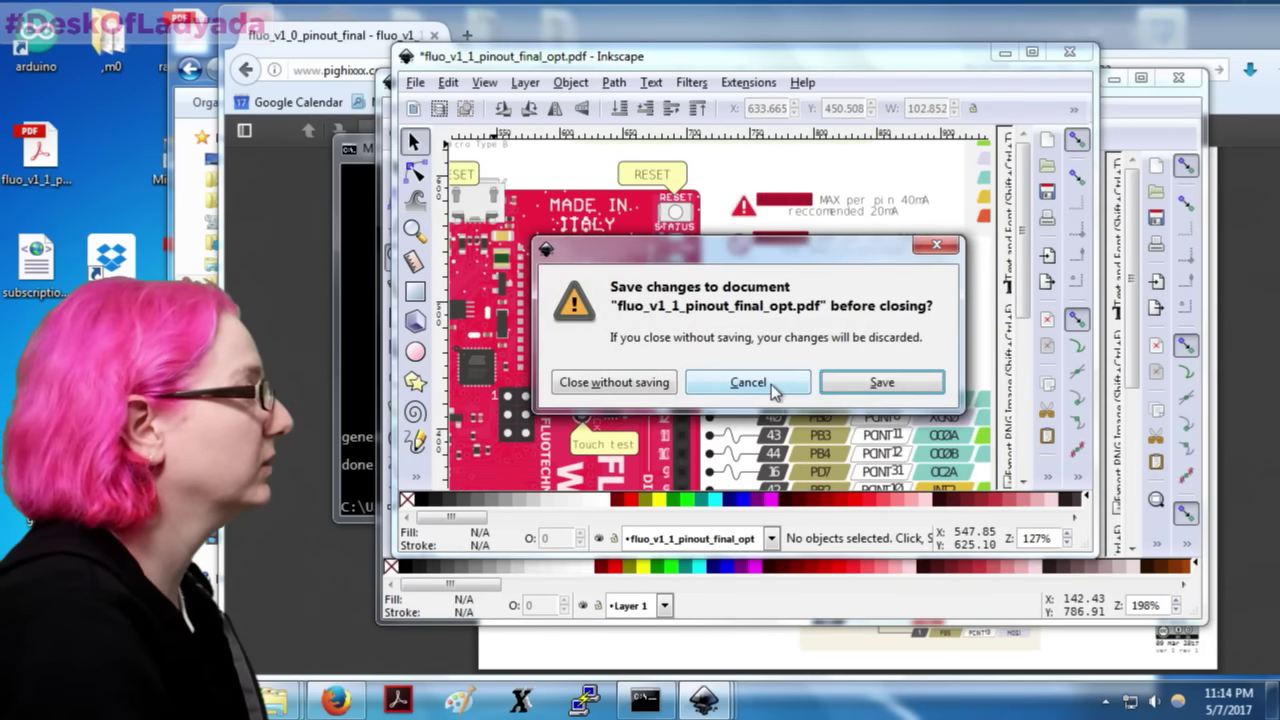
{"action": "left_click", "coordinate": [614, 382]}
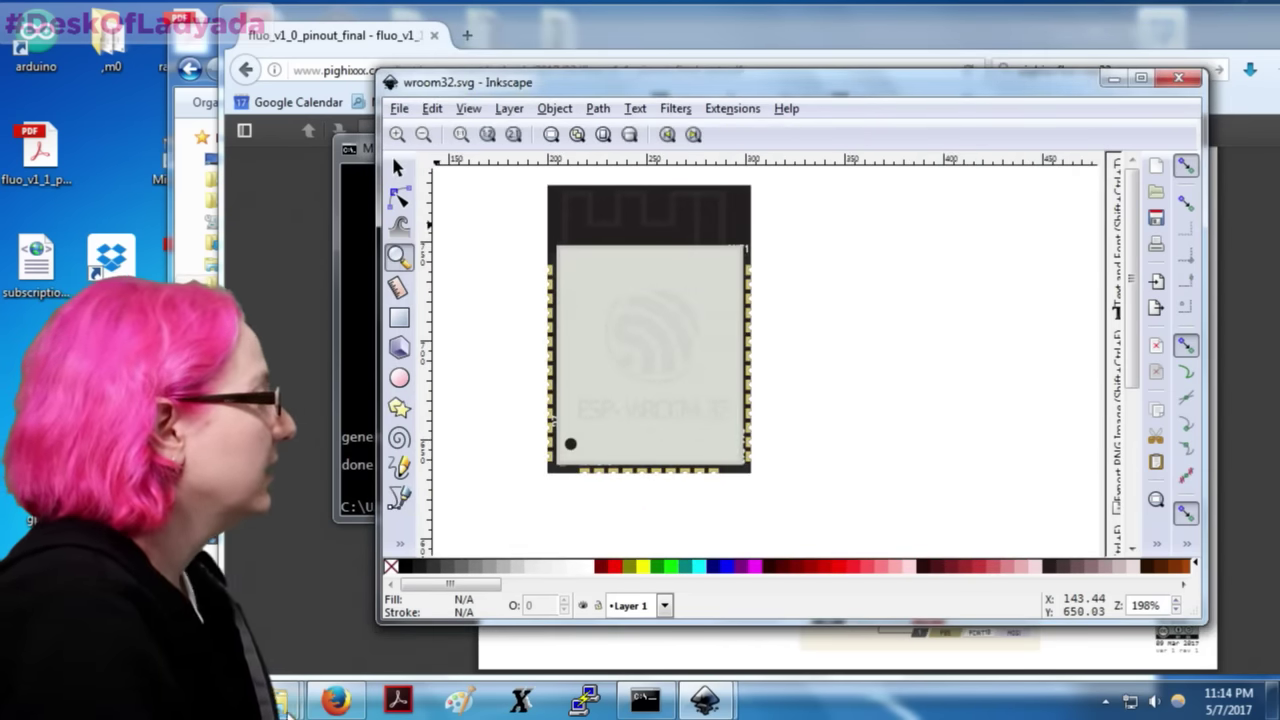
Step: Browse in the file explorer from the FritzingTest output up to eagle2fritzing and into its subparts\breadboard folder
{"action": "mouse_move", "coordinate": [282, 702]}
{"action": "left_click", "coordinate": [385, 590]}
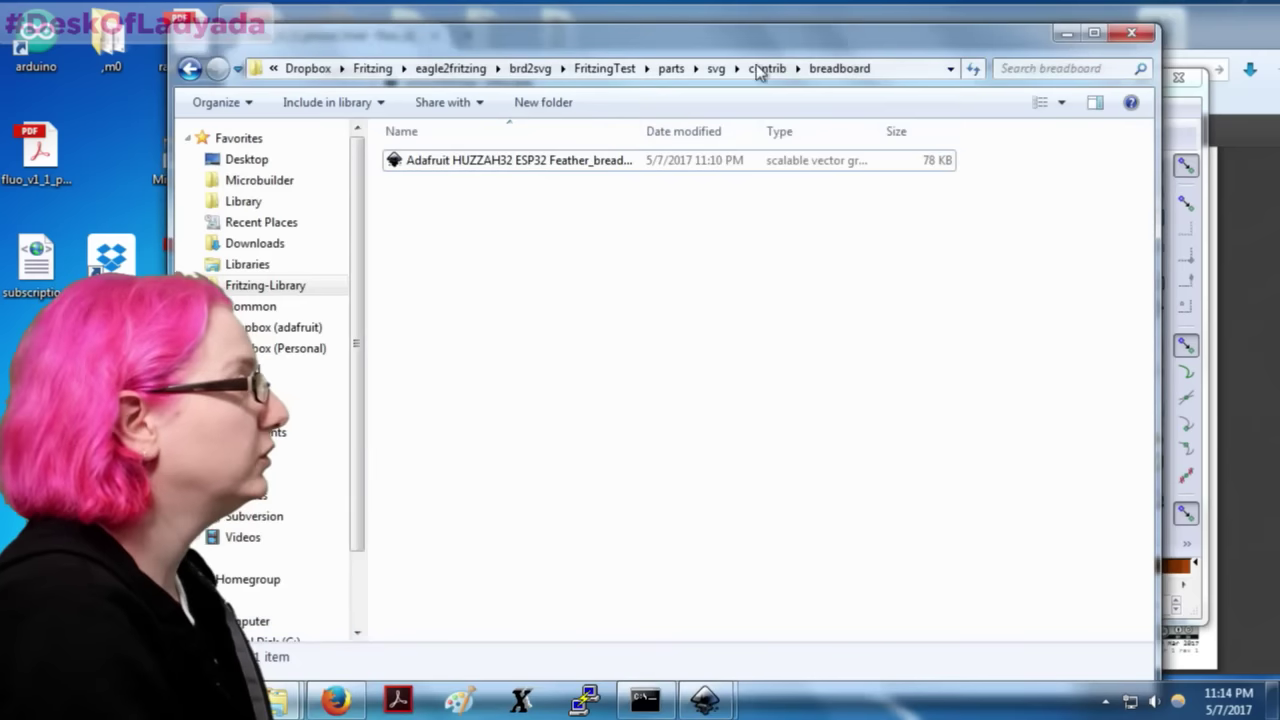
{"action": "left_click", "coordinate": [620, 69]}
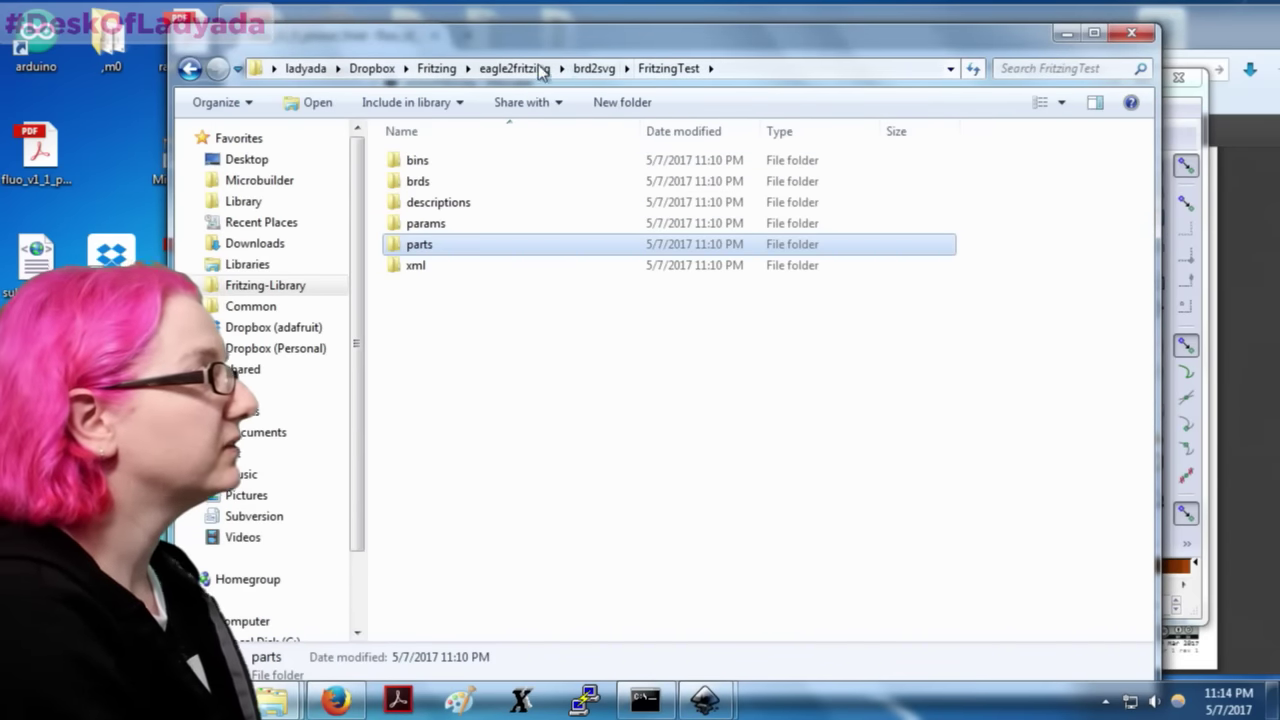
{"action": "left_click", "coordinate": [590, 69]}
{"action": "double_click", "coordinate": [475, 161]}
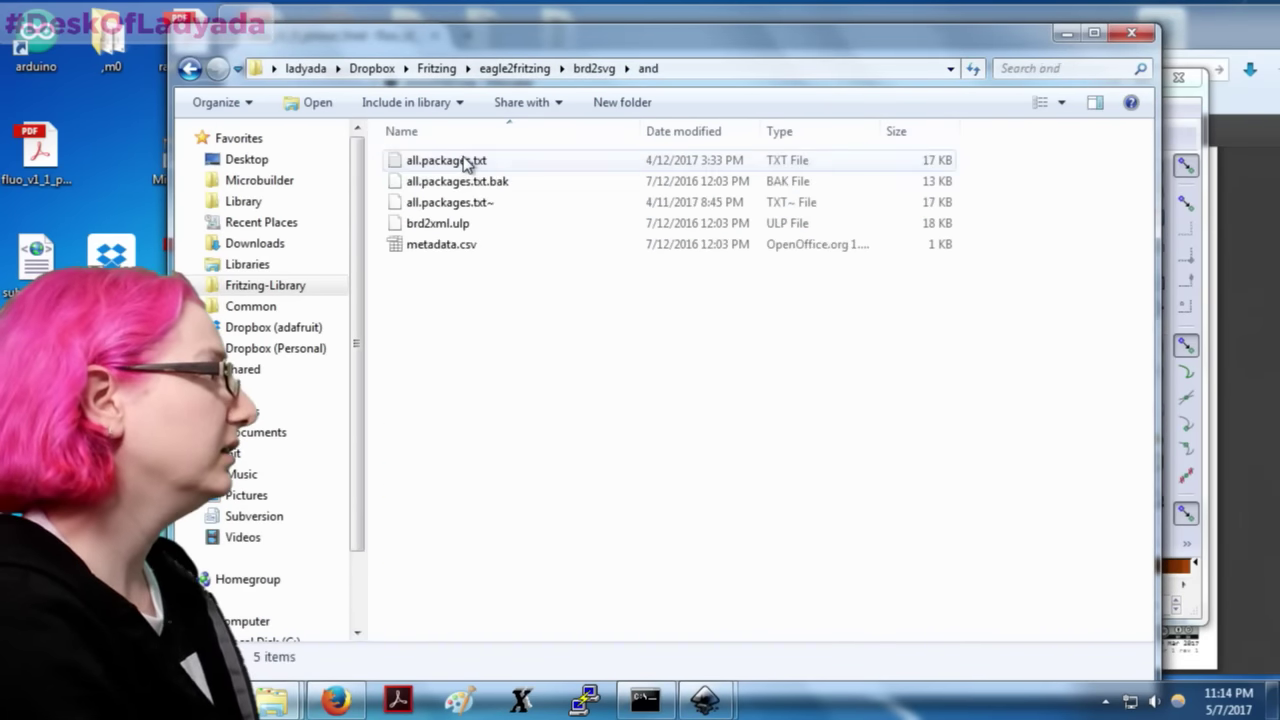
{"action": "left_click", "coordinate": [592, 69]}
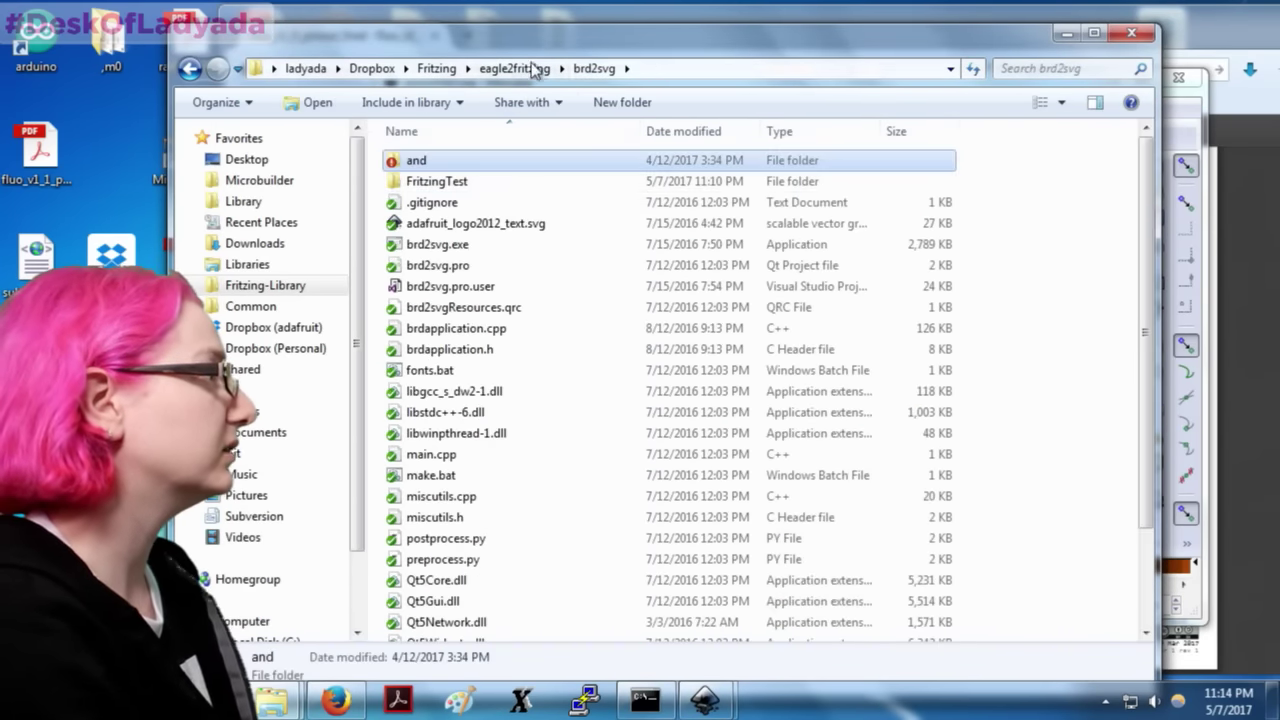
{"action": "left_click", "coordinate": [530, 68]}
{"action": "double_click", "coordinate": [428, 245]}
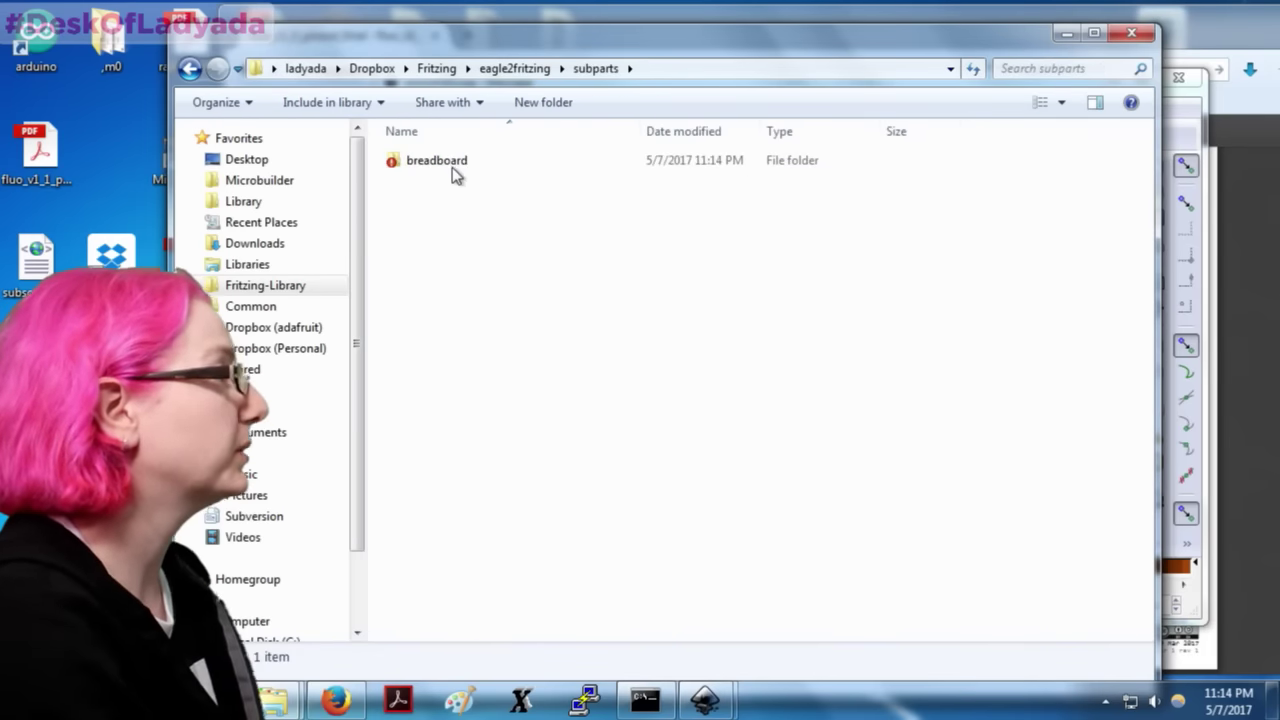
{"action": "double_click", "coordinate": [452, 162]}
Step: Find bluetooth_module.svg among the breadboard subparts and open it in Inkscape
{"action": "scroll", "coordinate": [452, 165], "scroll_direction": "down", "scroll_amount": 8}
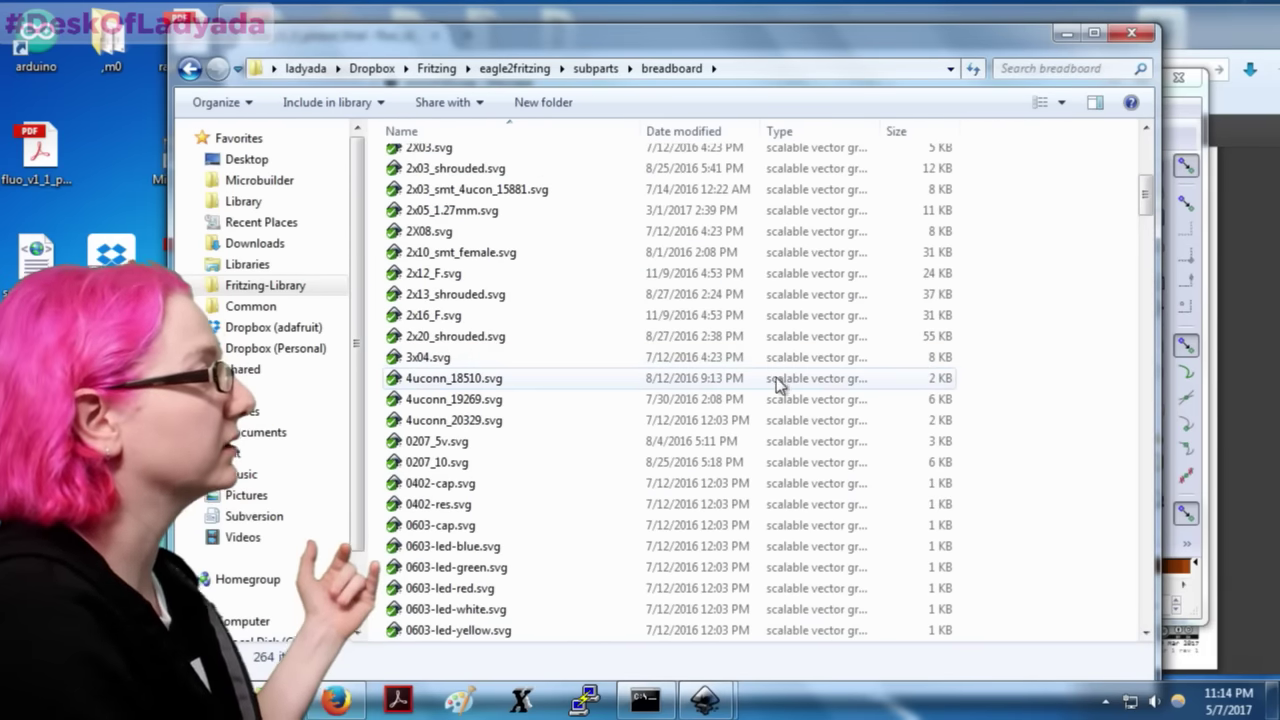
{"action": "scroll", "coordinate": [593, 380], "scroll_direction": "down", "scroll_amount": 2}
{"action": "scroll", "coordinate": [593, 380], "scroll_direction": "down", "scroll_amount": 10}
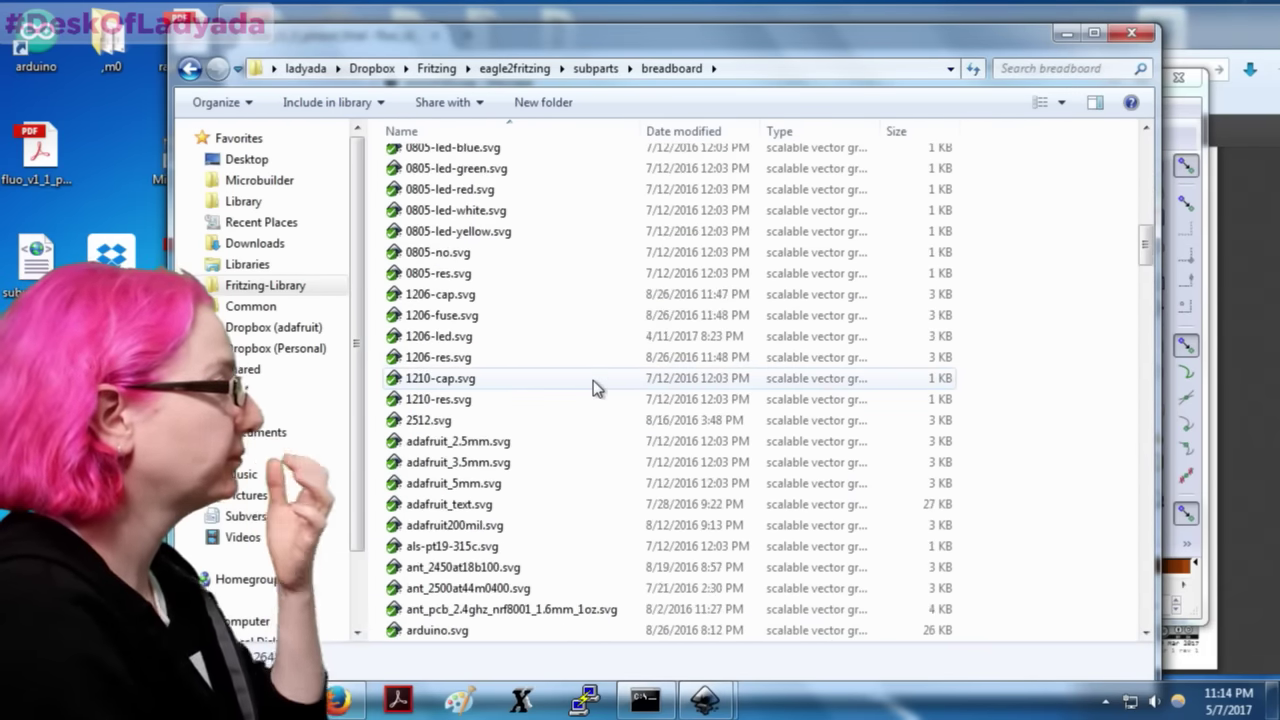
{"action": "scroll", "coordinate": [593, 381], "scroll_direction": "down", "scroll_amount": 2}
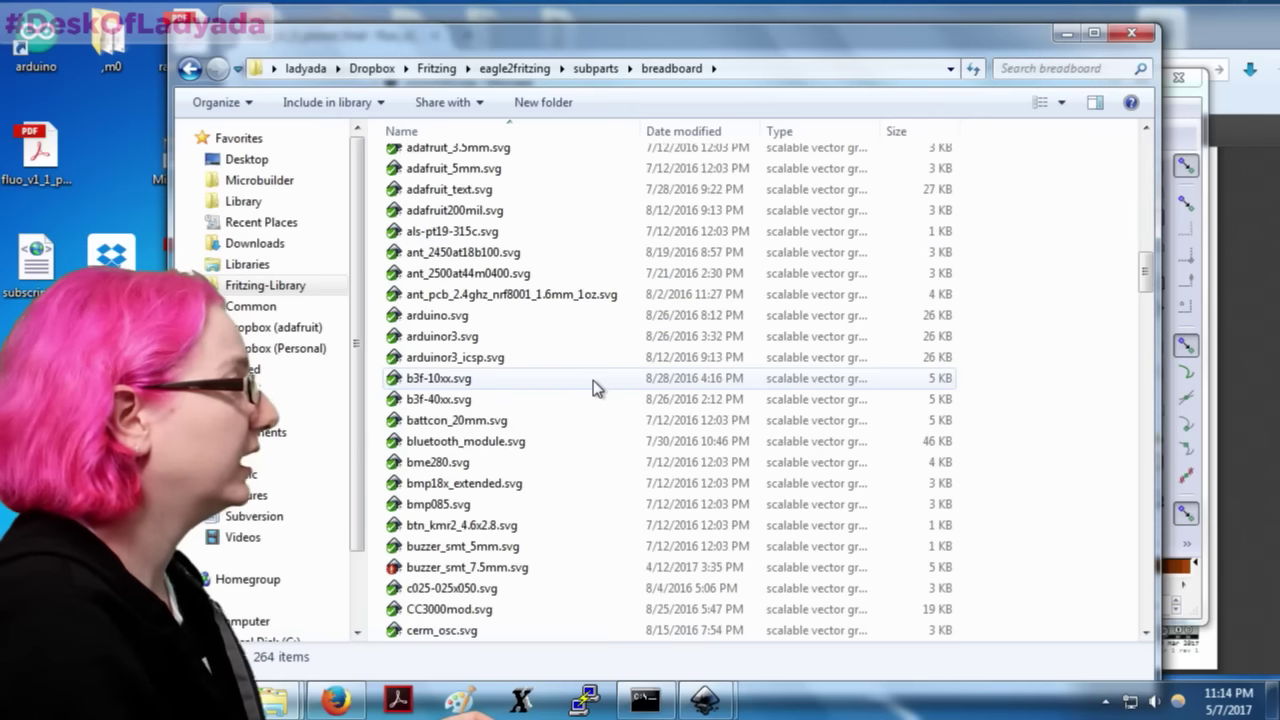
{"action": "left_click", "coordinate": [454, 444]}
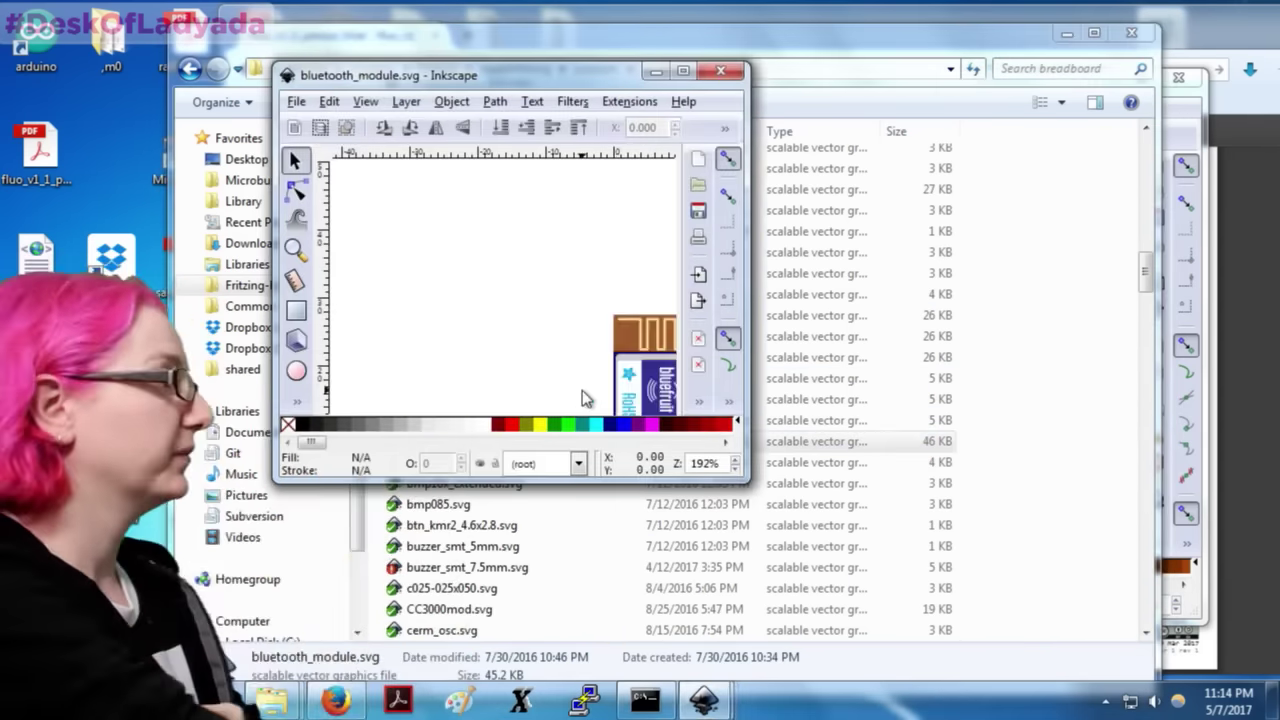
Step: Examine the Bluefruit EZ-Link module's artwork and lettering up close, and close bluetooth_module.svg
{"action": "scroll", "coordinate": [1110, 505], "scroll_direction": "up", "scroll_amount": 3, "text": "ctrl"}
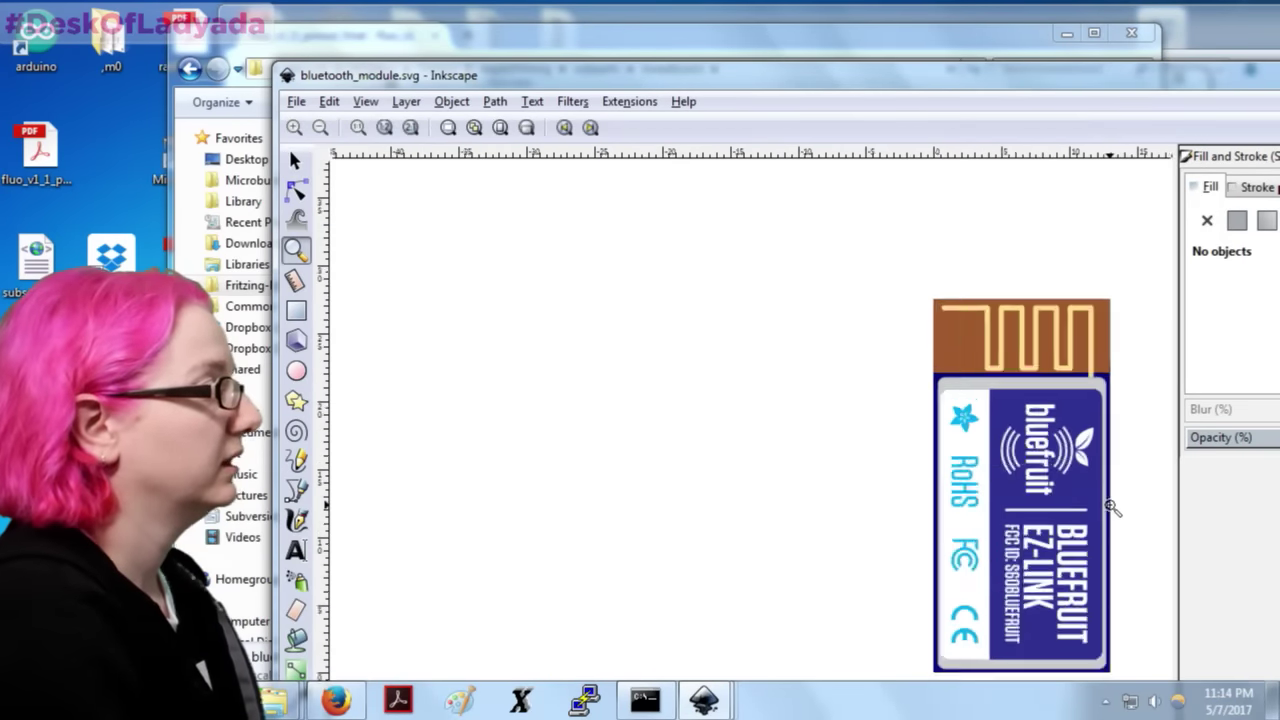
{"action": "scroll", "coordinate": [1030, 430], "scroll_direction": "down", "scroll_amount": 4}
{"action": "scroll", "coordinate": [1018, 400], "scroll_direction": "up", "scroll_amount": 3}
{"action": "scroll", "coordinate": [1015, 400], "scroll_direction": "up", "scroll_amount": 2, "text": "ctrl"}
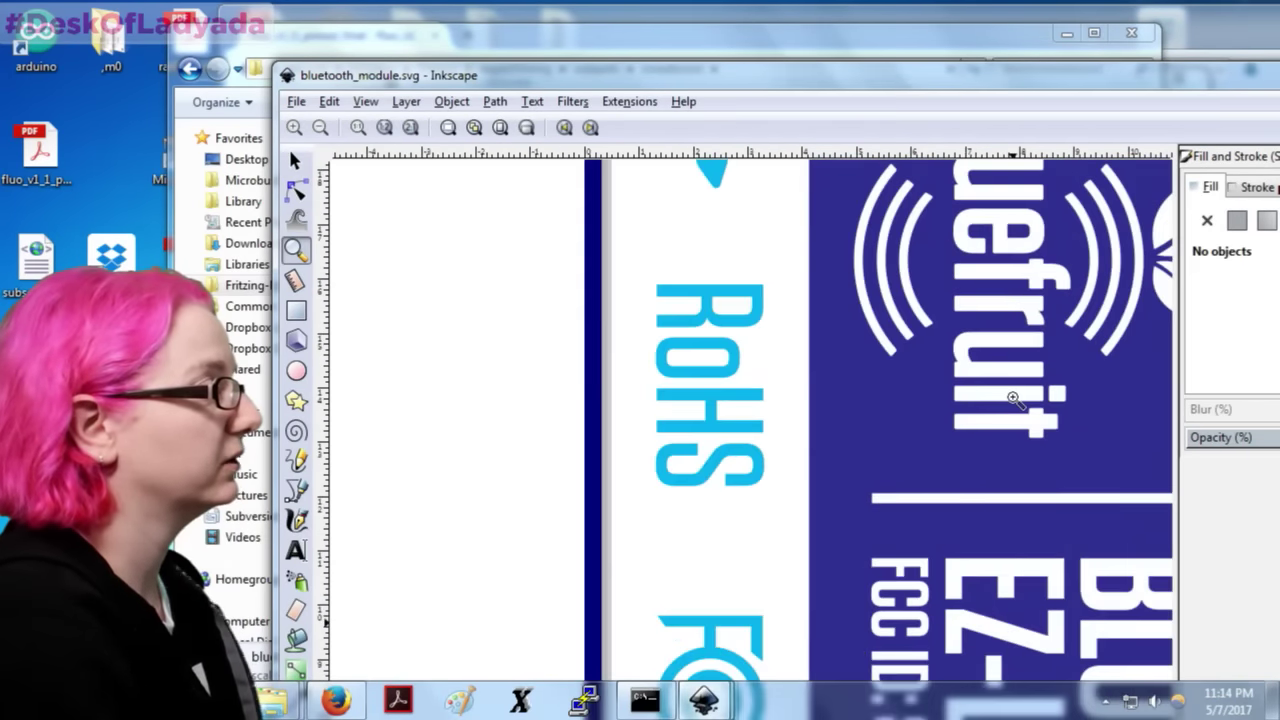
{"action": "scroll", "coordinate": [1015, 400], "scroll_direction": "down", "scroll_amount": 4, "text": "ctrl"}
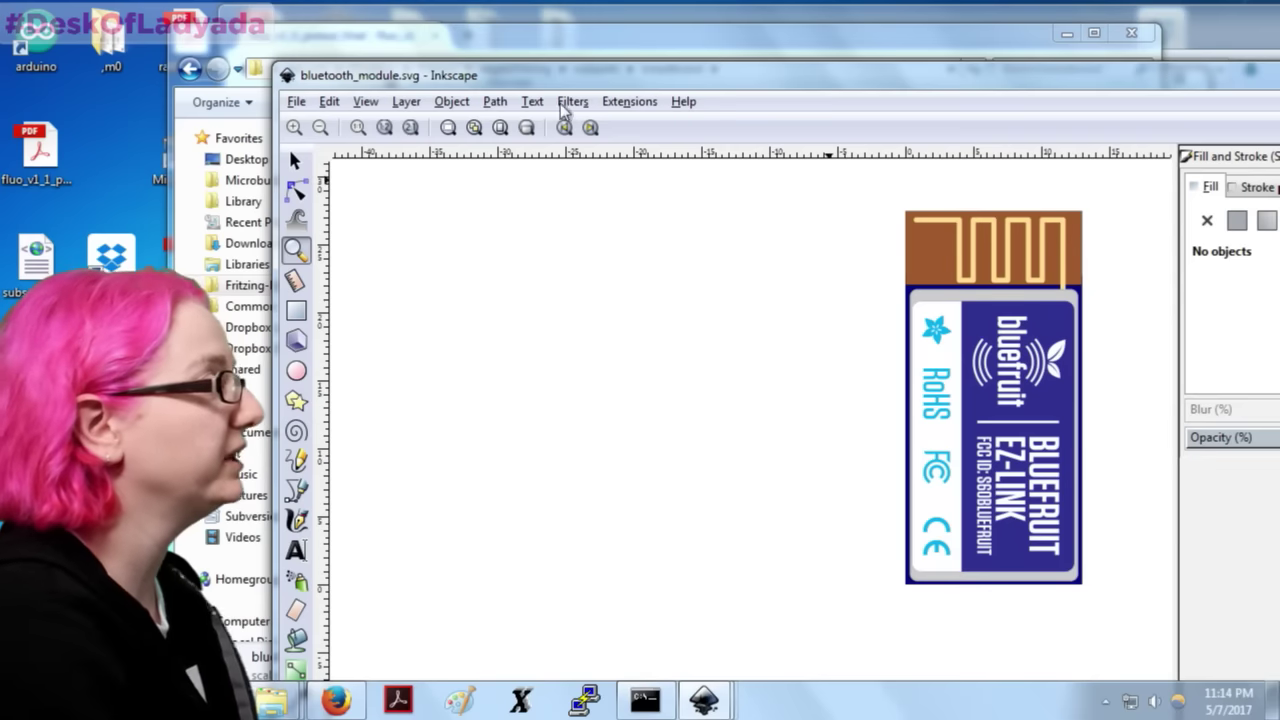
{"action": "left_click_drag", "start_coordinate": [305, 82], "coordinate": [110, 88]}
{"action": "mouse_move", "coordinate": [1239, 98]}
{"action": "left_mouse_down"}
{"action": "mouse_move", "coordinate": [1125, 113]}
{"action": "mouse_move", "coordinate": [1115, 417]}
{"action": "mouse_move", "coordinate": [1110, 225]}
{"action": "left_mouse_up"}
{"action": "left_click", "coordinate": [620, 441]}
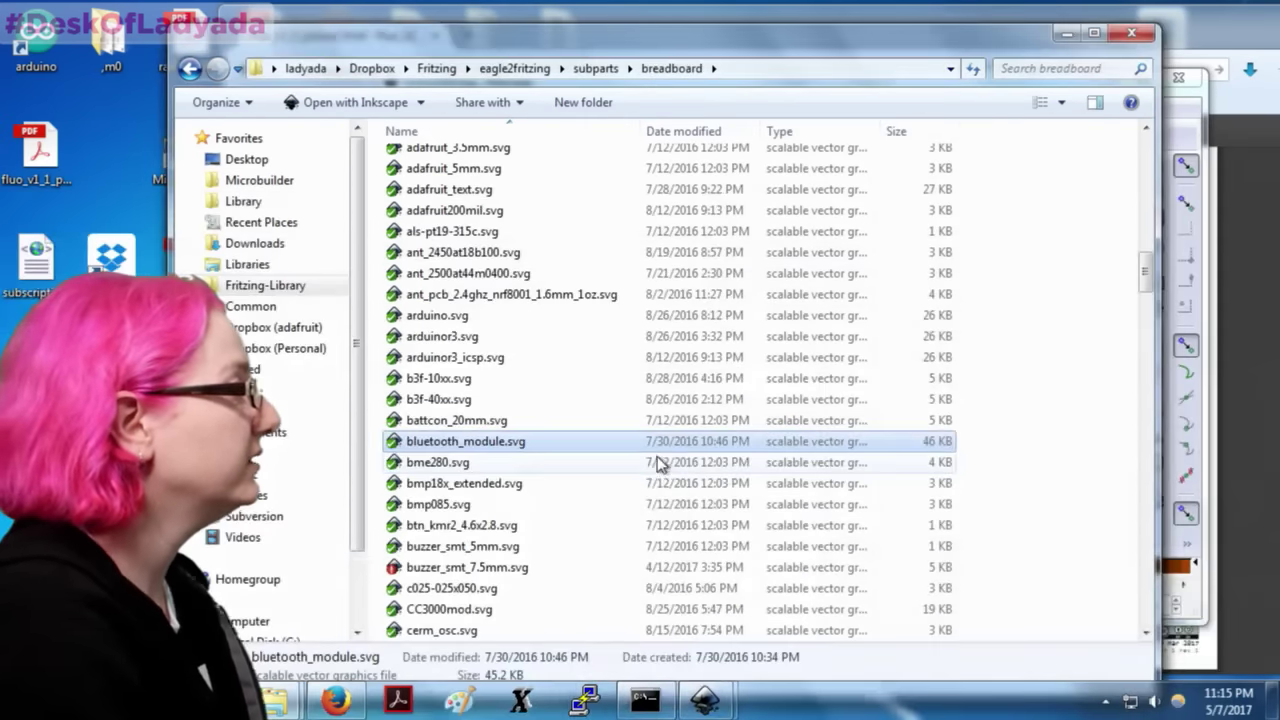
Step: Look up the missing WROOM subpart's name in the brd2svg console output
{"action": "left_click", "coordinate": [630, 710]}
{"action": "scroll", "coordinate": [790, 300], "scroll_direction": "up", "scroll_amount": 7}
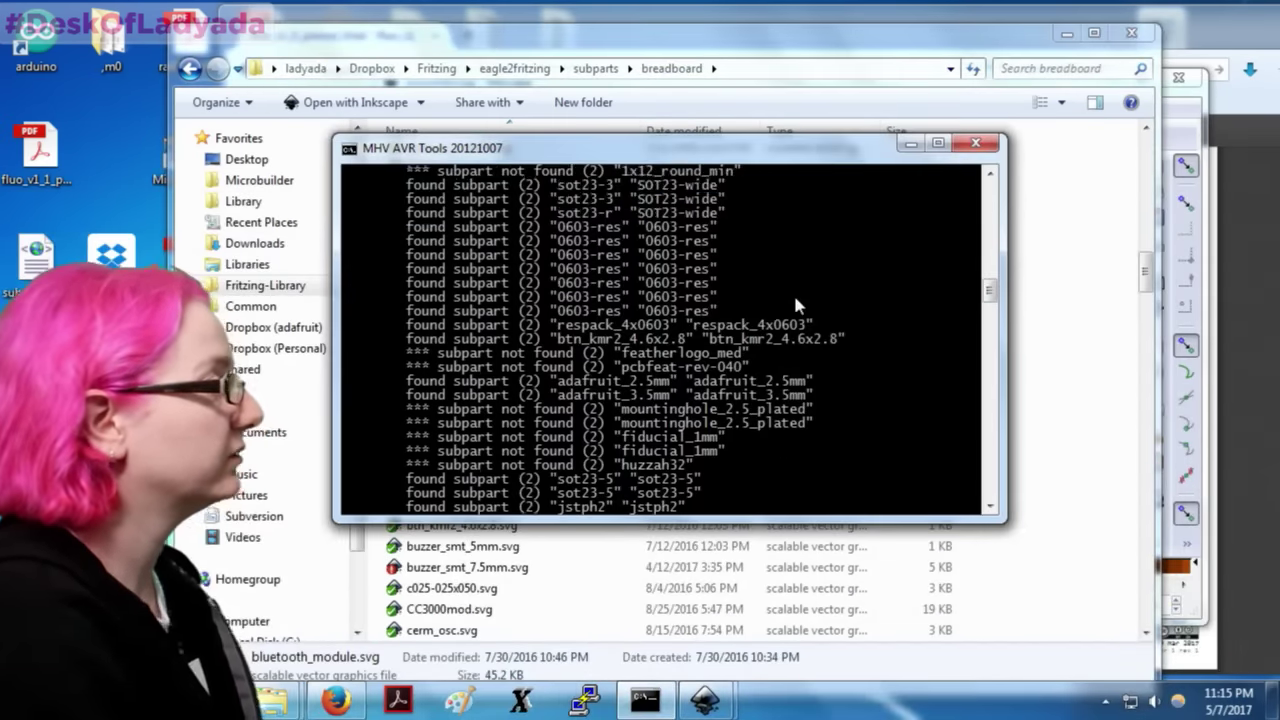
{"action": "scroll", "coordinate": [803, 298], "scroll_direction": "down", "scroll_amount": 5}
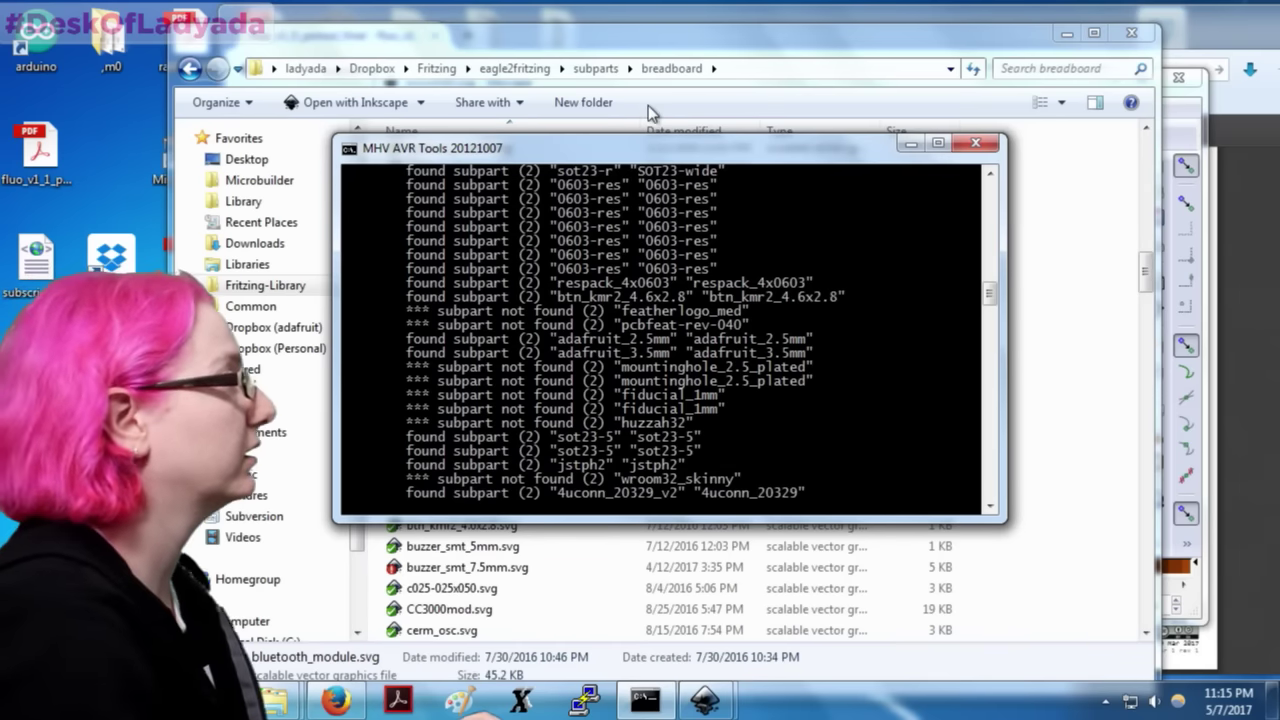
Step: Open all.packages.txt from the brd2svg\and folder and go to the last package map entries
{"action": "left_click", "coordinate": [592, 70]}
{"action": "left_click", "coordinate": [514, 68]}
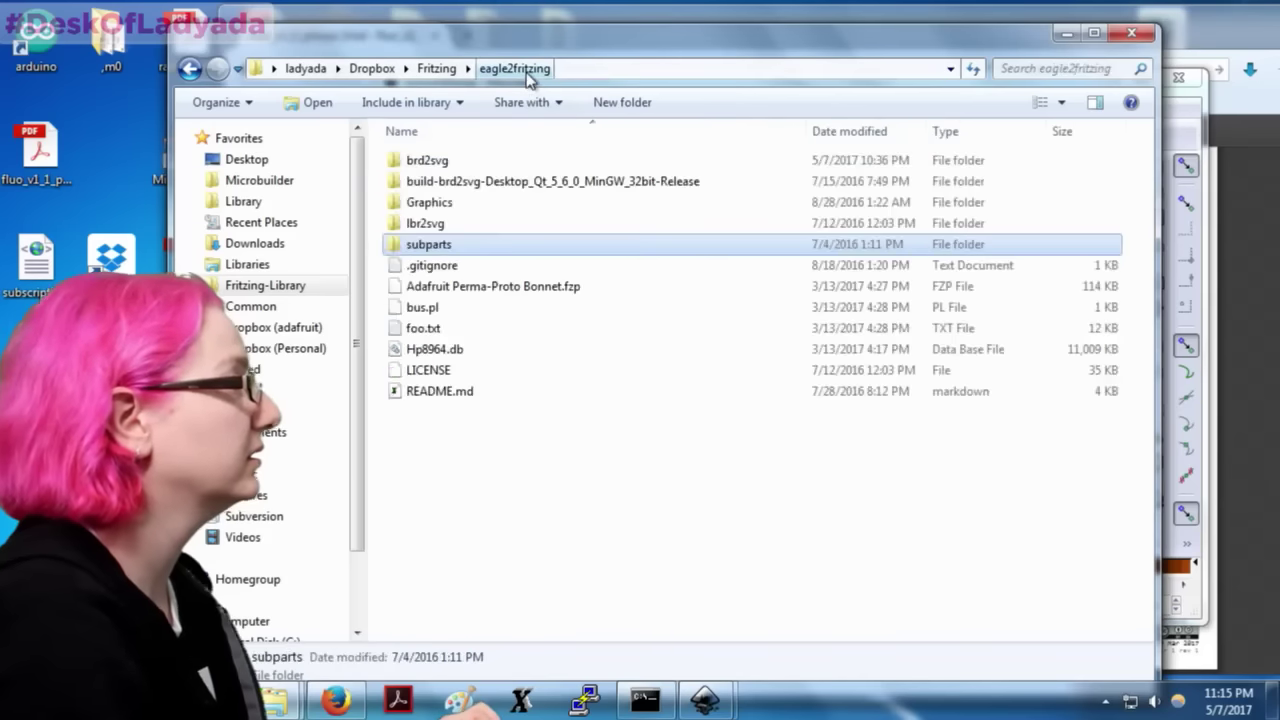
{"action": "double_click", "coordinate": [438, 163]}
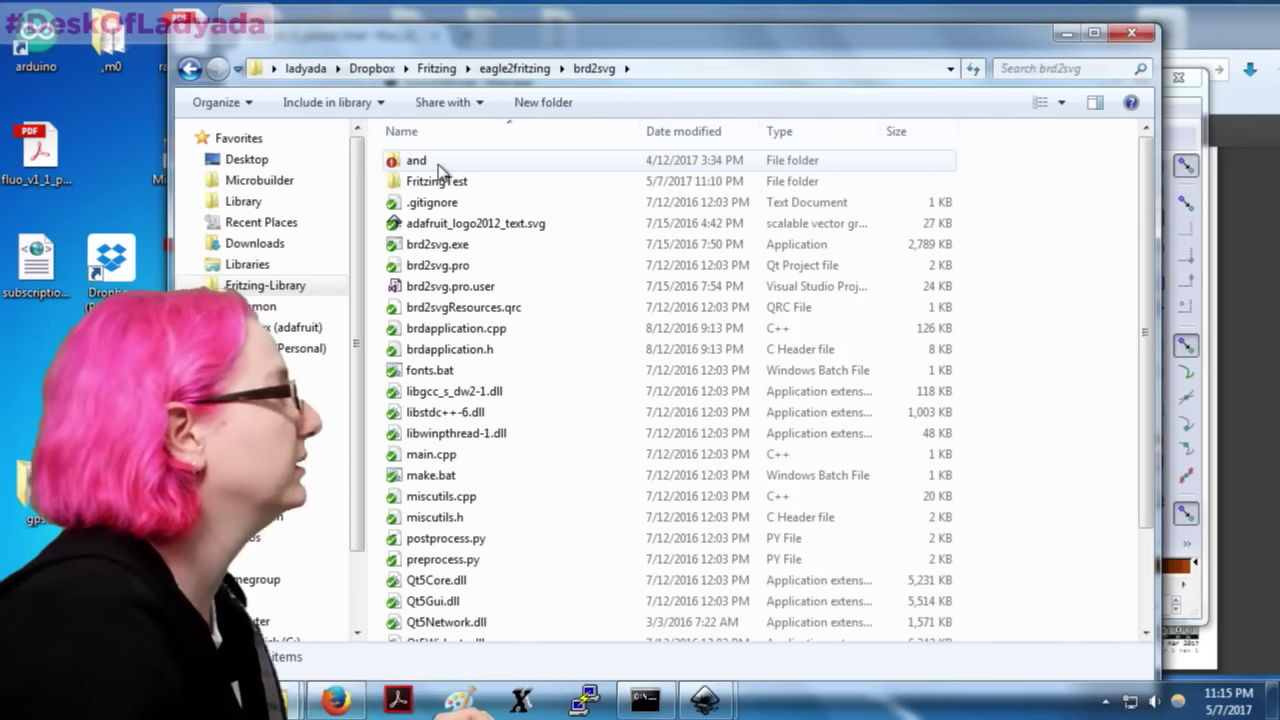
{"action": "double_click", "coordinate": [438, 166]}
{"action": "double_click", "coordinate": [440, 164]}
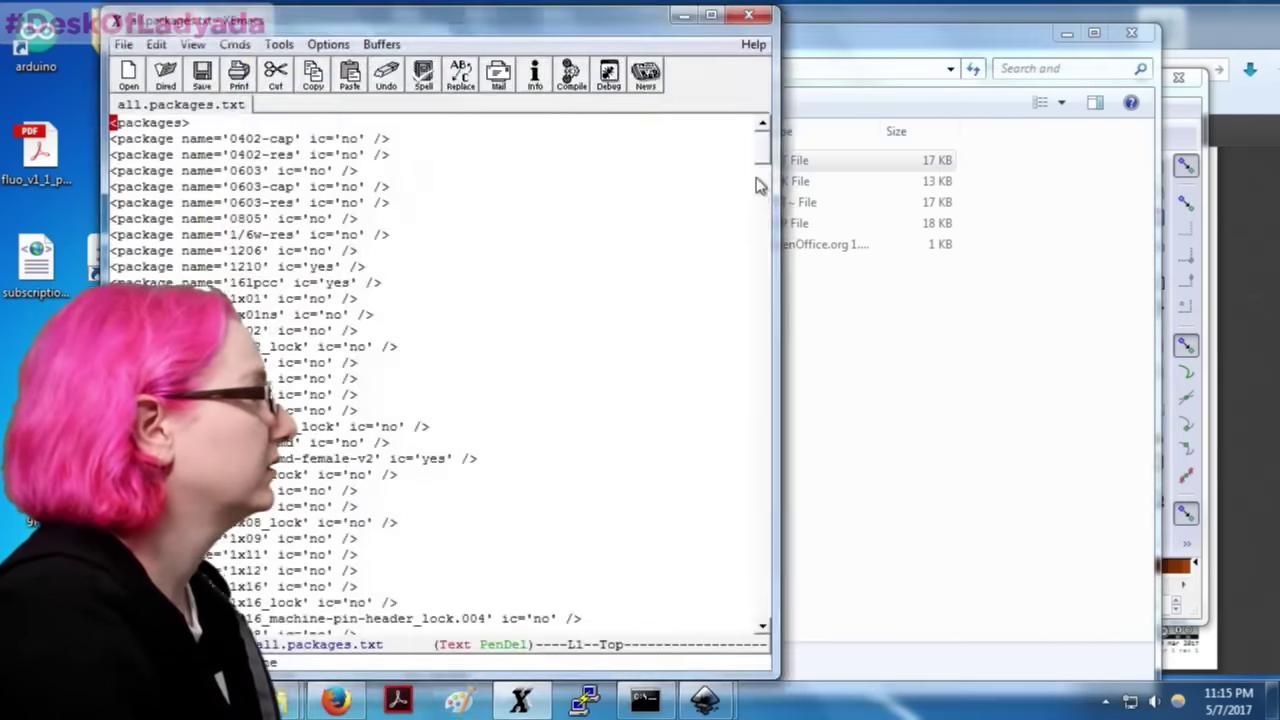
{"action": "left_click_drag", "start_coordinate": [757, 185], "coordinate": [745, 566]}
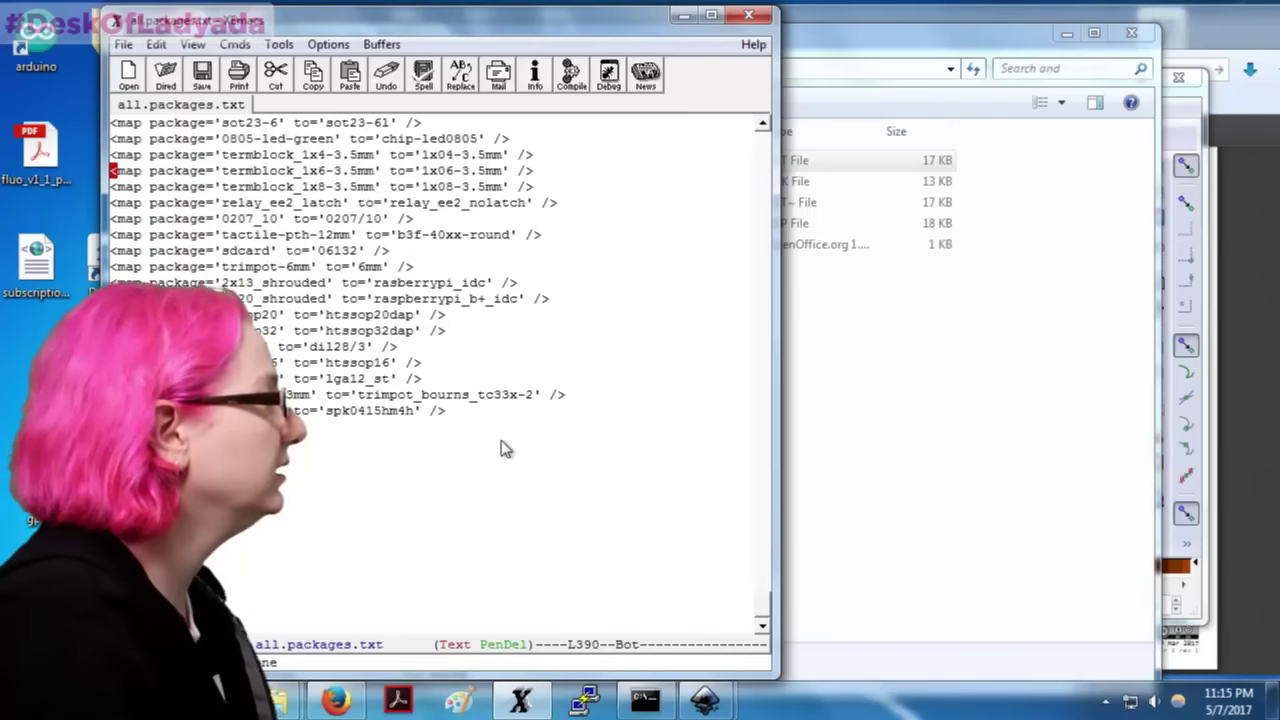
Step: Duplicate the final map line in all.packages.txt and change the copy's package name to wroom32
{"action": "left_click", "coordinate": [537, 417]}
{"action": "key", "text": "ctrl+a"}
{"action": "key", "text": "ctrl+k"}
{"action": "key", "text": "ctrl+k"}
{"action": "key", "text": "ctrl+y"}
{"action": "key", "text": "ctrl+y"}
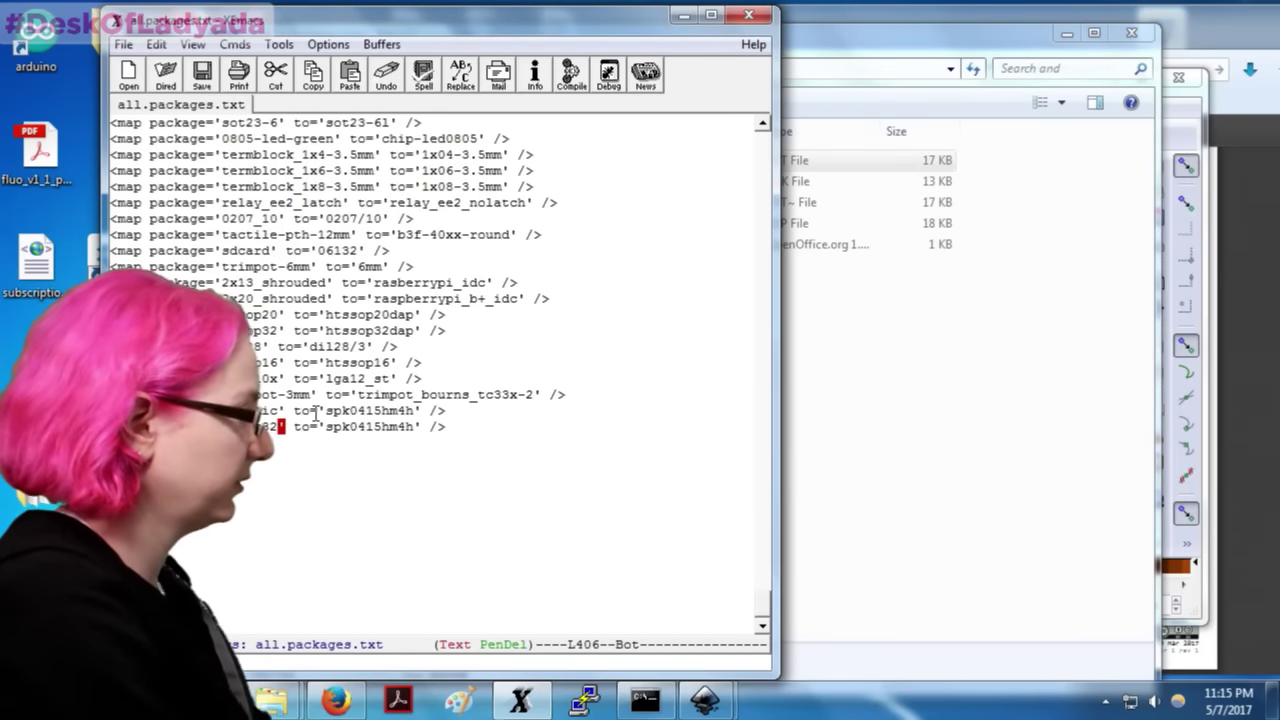
Step: Check the subpart name in the console, set the new map entry's target to wroom32_skinny and save all.packages.txt
{"action": "left_click", "coordinate": [645, 700]}
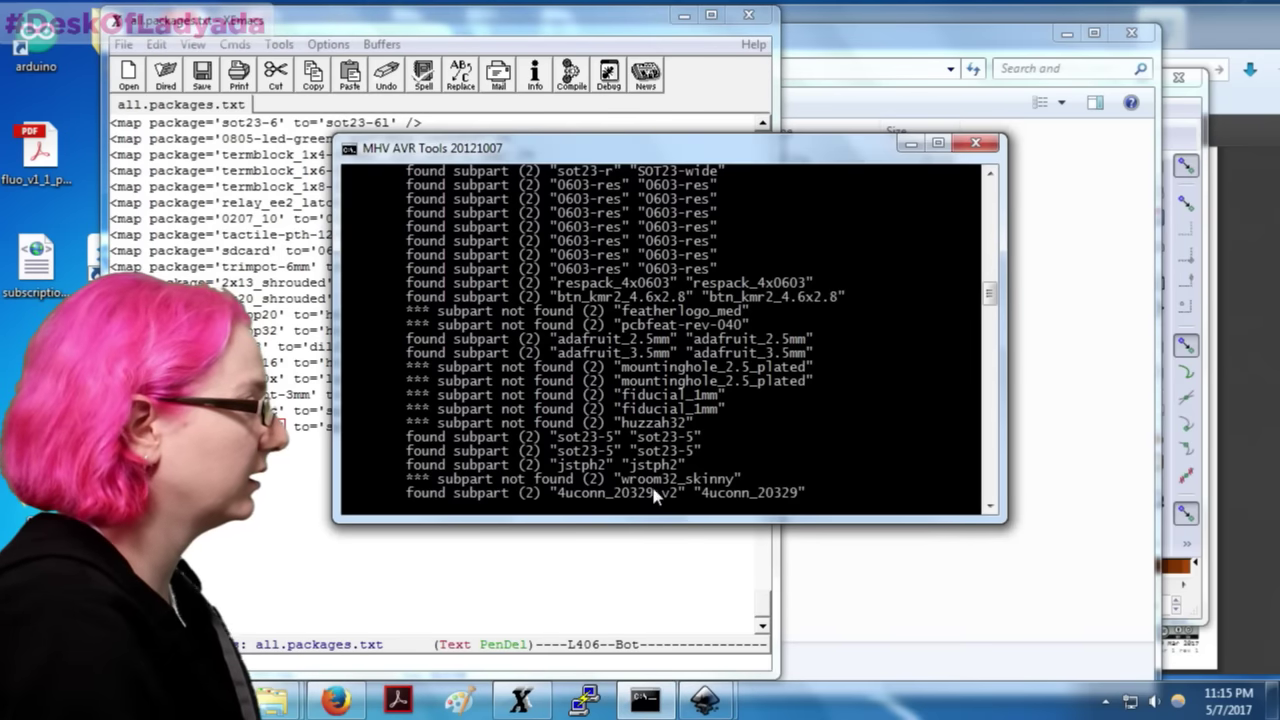
{"action": "left_click", "coordinate": [303, 428]}
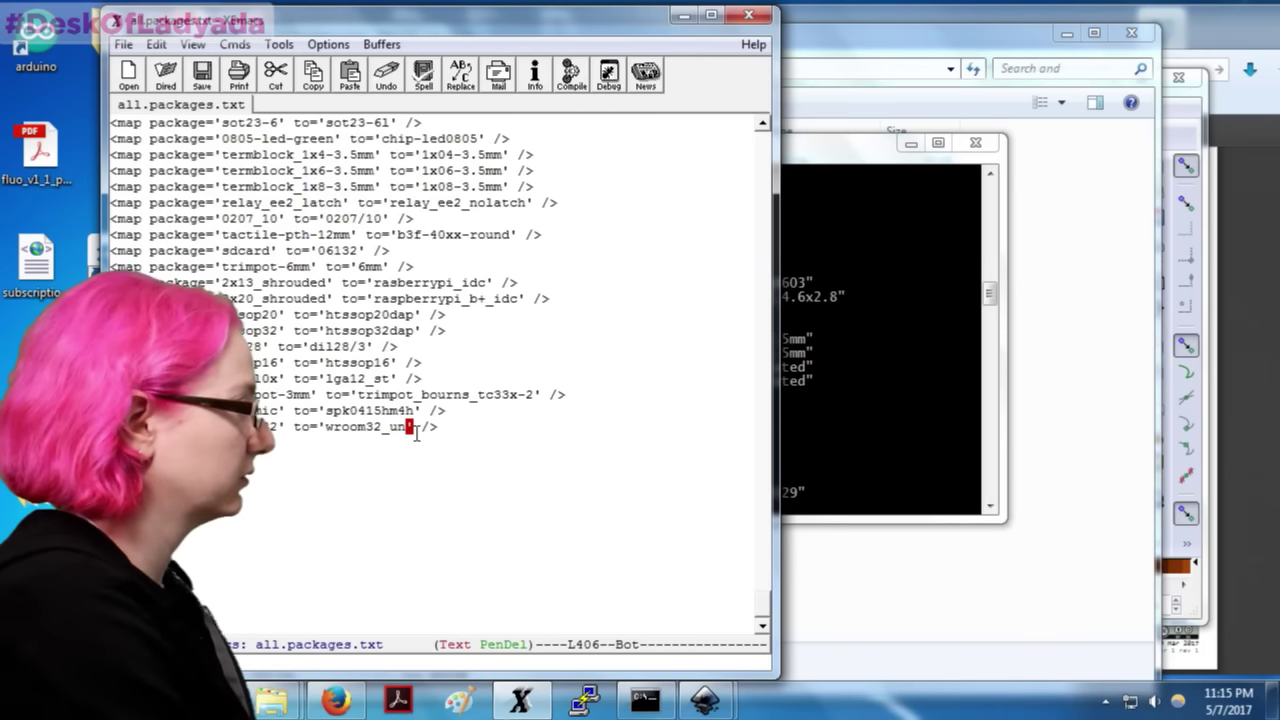
{"action": "key", "text": "ctrl+x"}
{"action": "key", "text": "ctrl+s"}
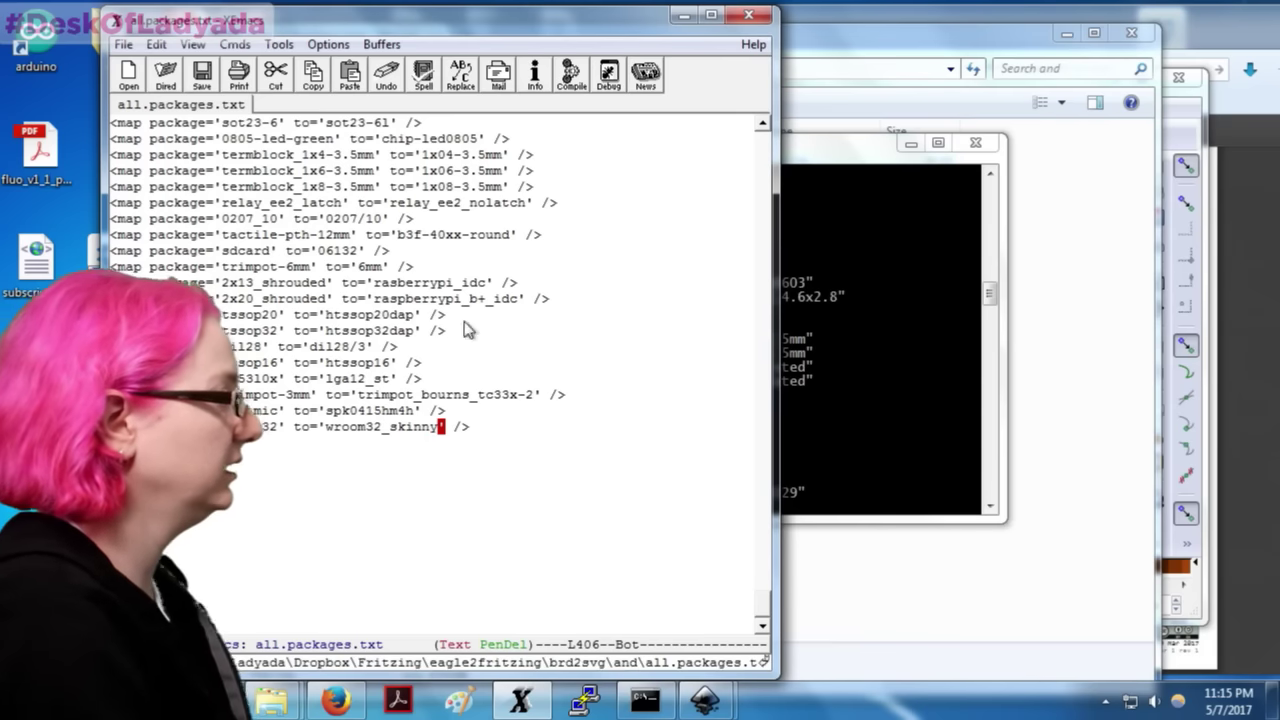
Step: Move the text editor aside and rerun the previous brd2svg conversion command in the console
{"action": "left_click_drag", "start_coordinate": [413, 27], "coordinate": [1046, 47]}
{"action": "left_click", "coordinate": [660, 266]}
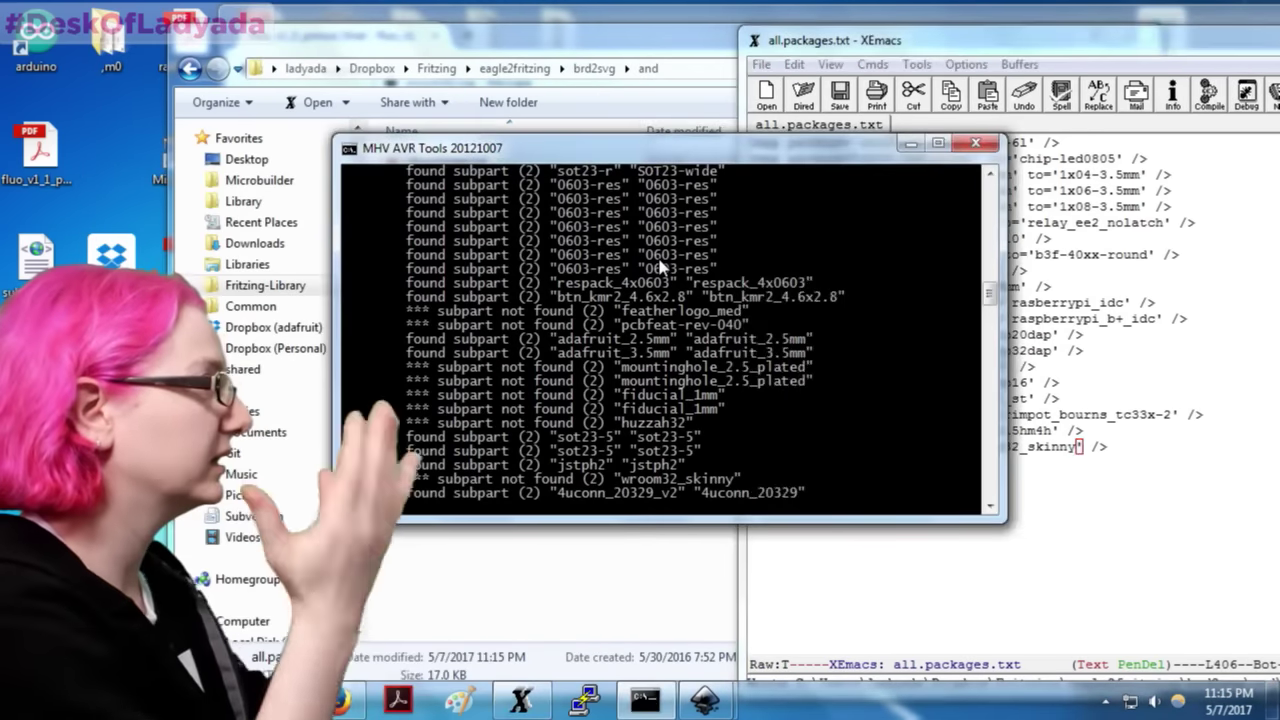
{"action": "key", "text": "Up"}
{"action": "key", "text": "Return"}
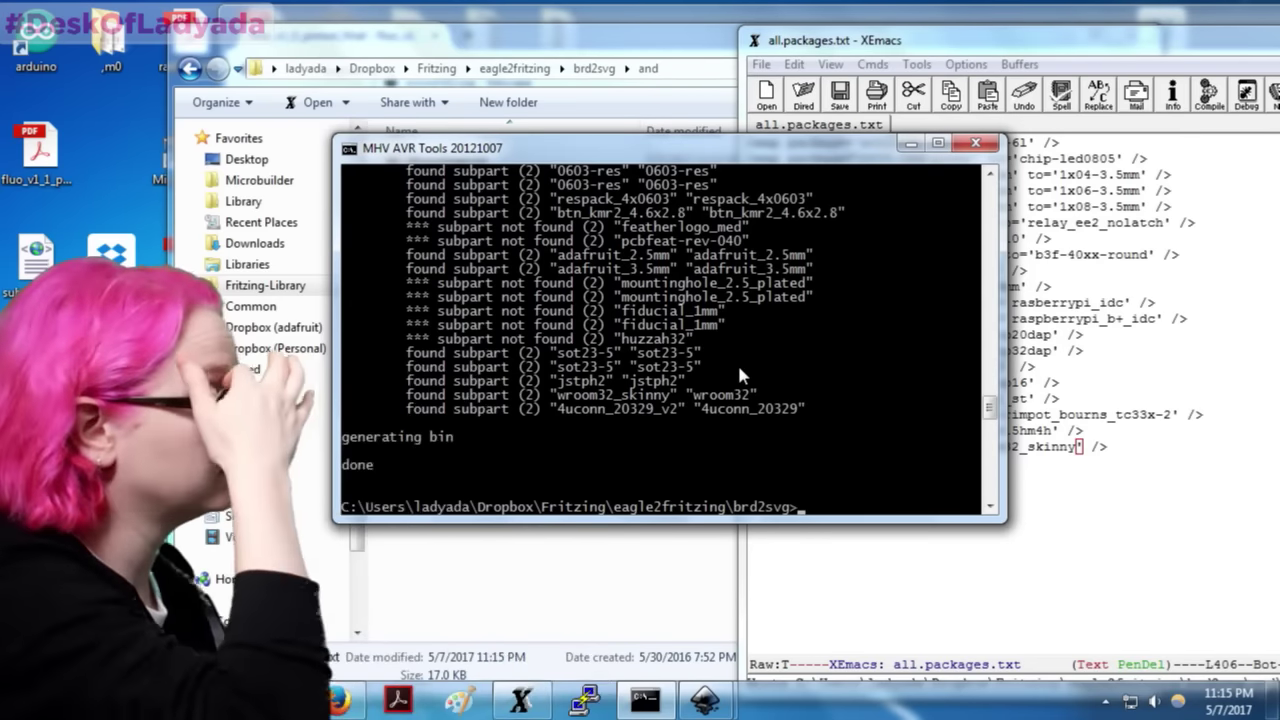
Step: Revert the Adafruit HUZZAH32 ESP32 Feather_breadboard.svg document in Inkscape to reload the regenerated file, discarding its changes
{"action": "mouse_move", "coordinate": [705, 700]}
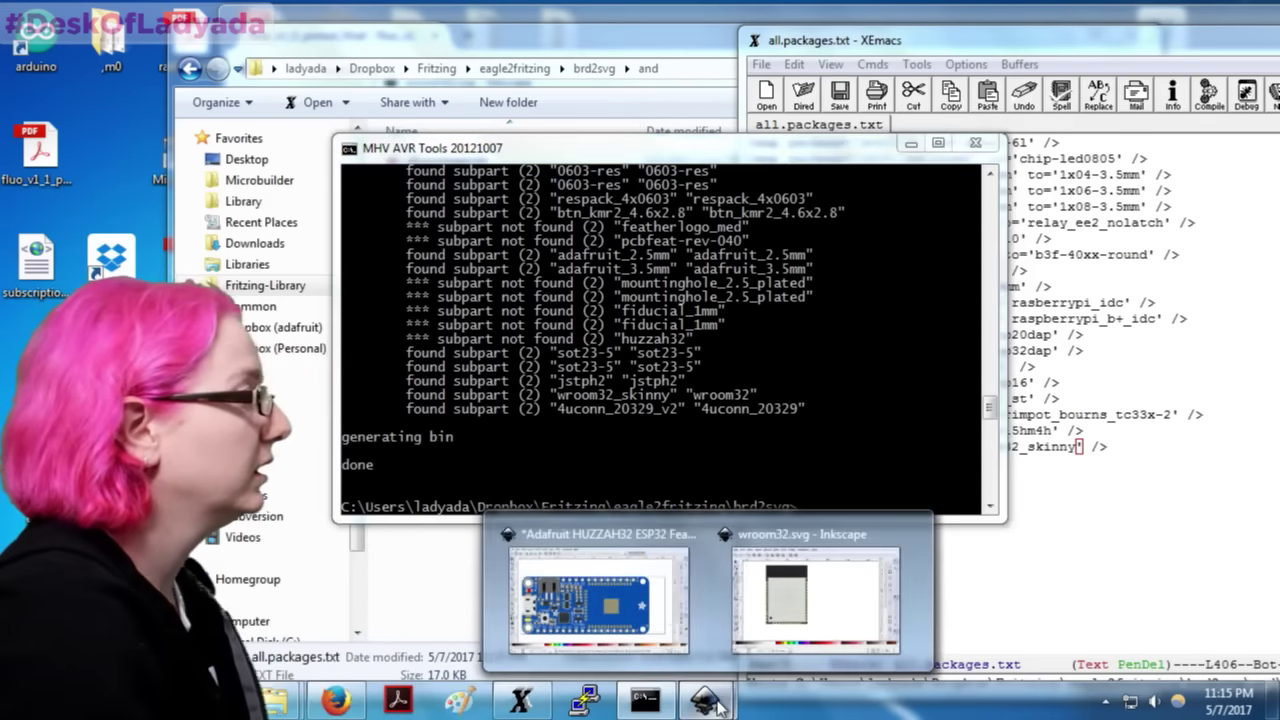
{"action": "left_click", "coordinate": [665, 600]}
{"action": "left_click", "coordinate": [214, 42]}
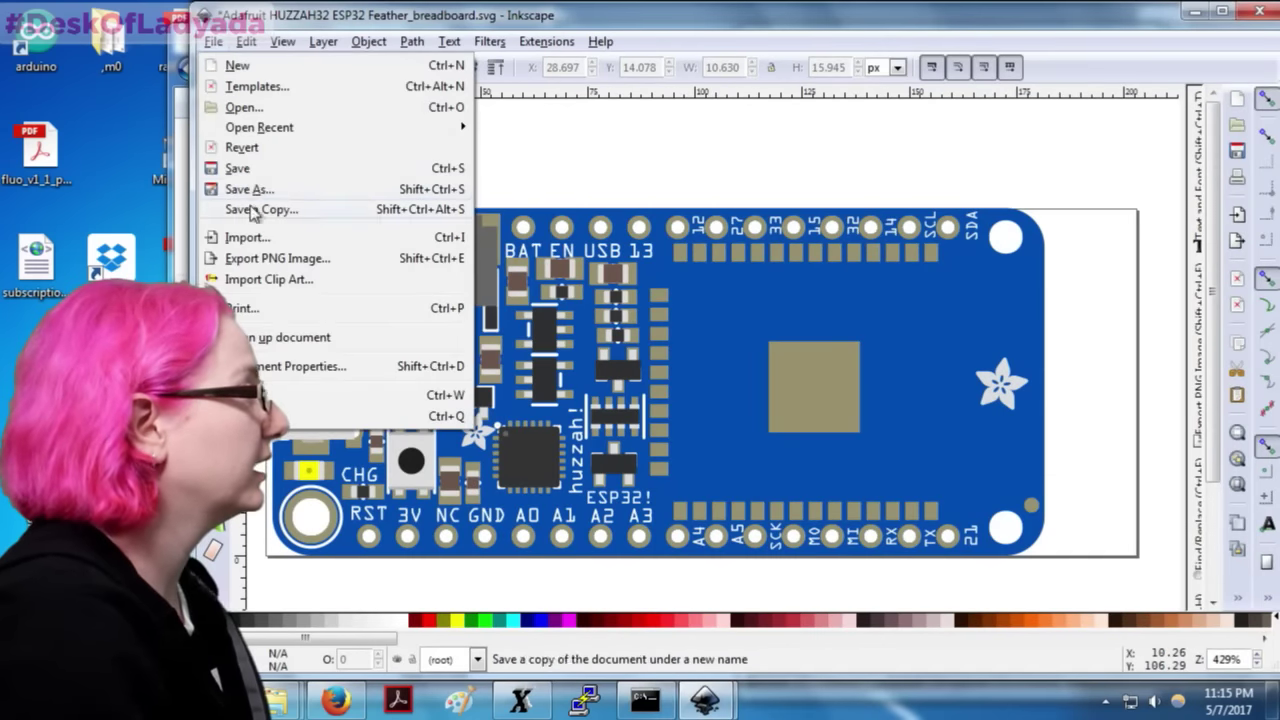
{"action": "left_click", "coordinate": [255, 146]}
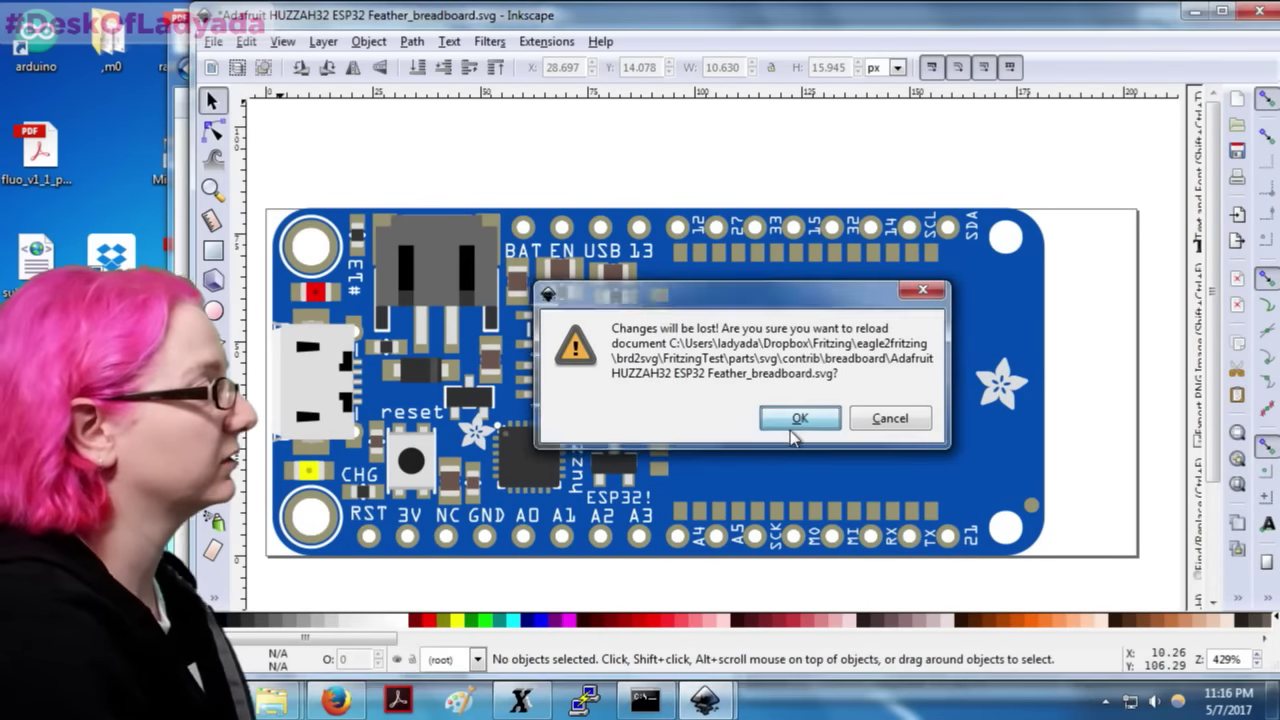
{"action": "left_click", "coordinate": [805, 418]}
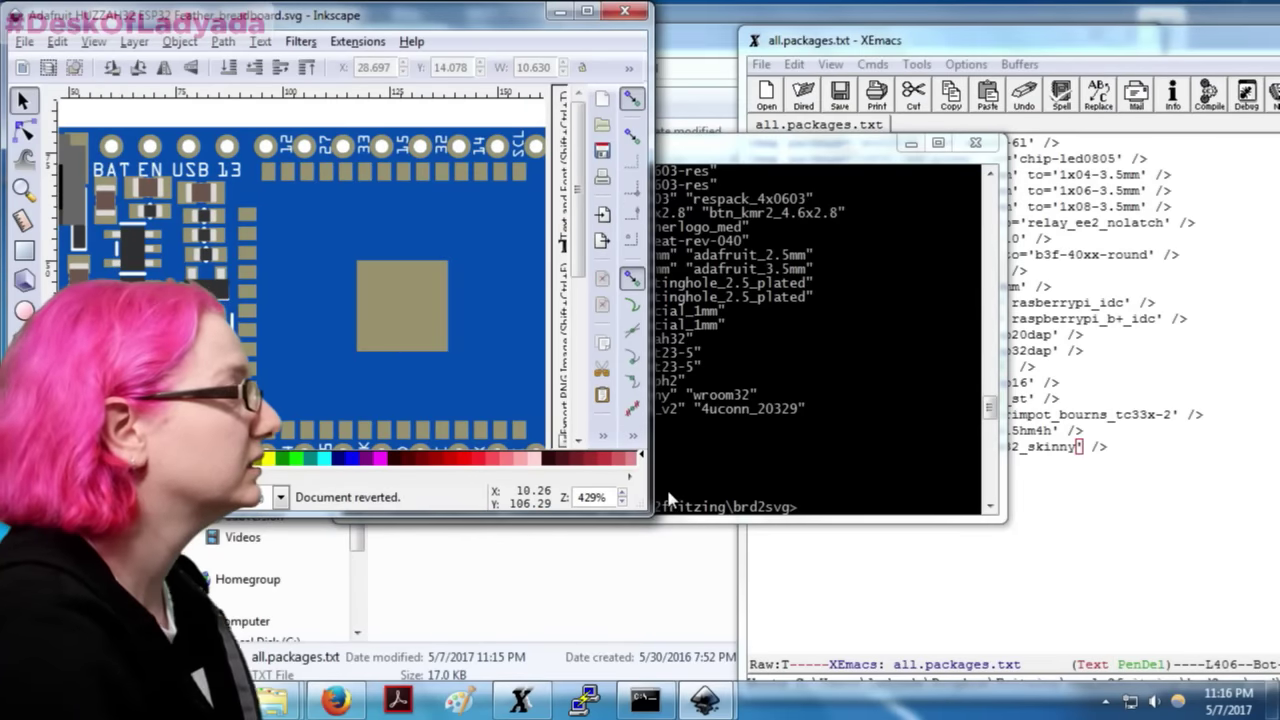
Step: Inspect the reloaded Feather drawing in full to see where the WROOM module sits relative to the board
{"action": "scroll", "coordinate": [586, 357], "scroll_direction": "down", "scroll_amount": 8}
{"action": "scroll", "coordinate": [594, 357], "scroll_direction": "up", "scroll_amount": 6}
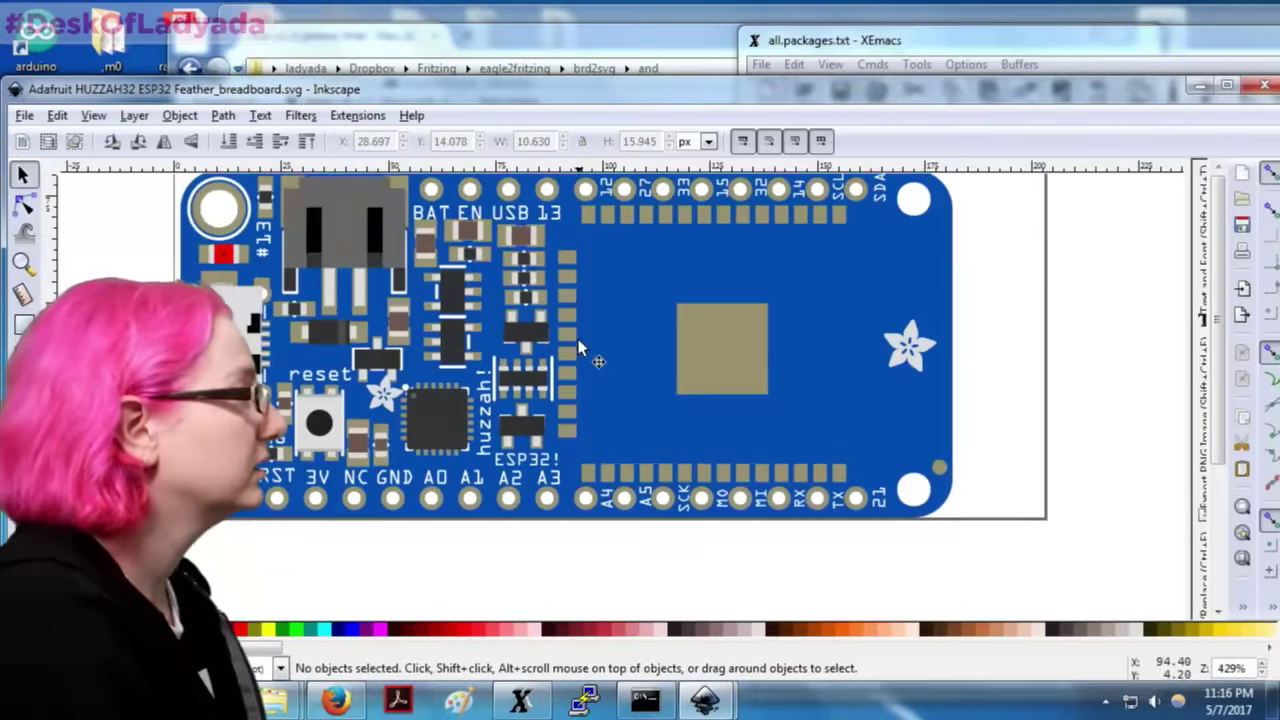
{"action": "scroll", "coordinate": [580, 343], "scroll_direction": "down", "scroll_amount": 6}
{"action": "key", "text": "z"}
{"action": "left_click", "coordinate": [581, 342], "text": "shift"}
{"action": "left_click", "coordinate": [580, 343], "text": "shift"}
{"action": "left_click", "coordinate": [580, 343], "text": "shift"}
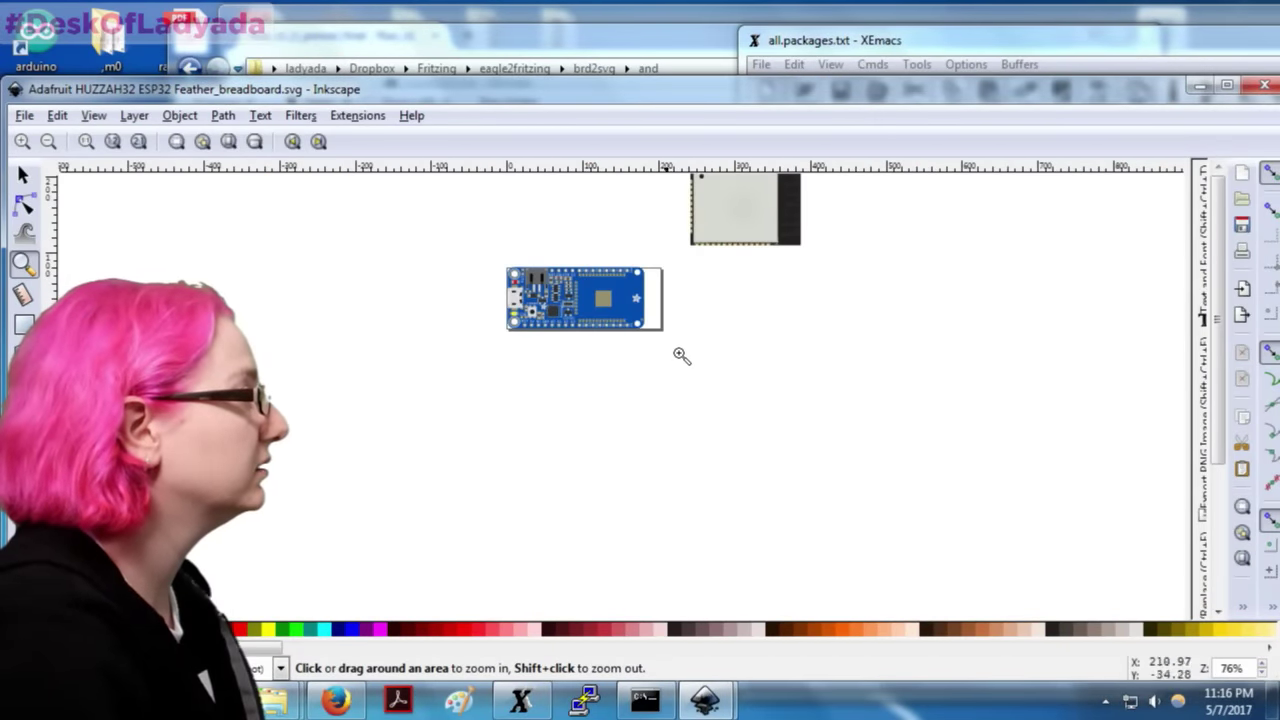
Step: Move the grouped board and module artwork down and to the left relative to the page, and deselect it
{"action": "left_click", "coordinate": [23, 174]}
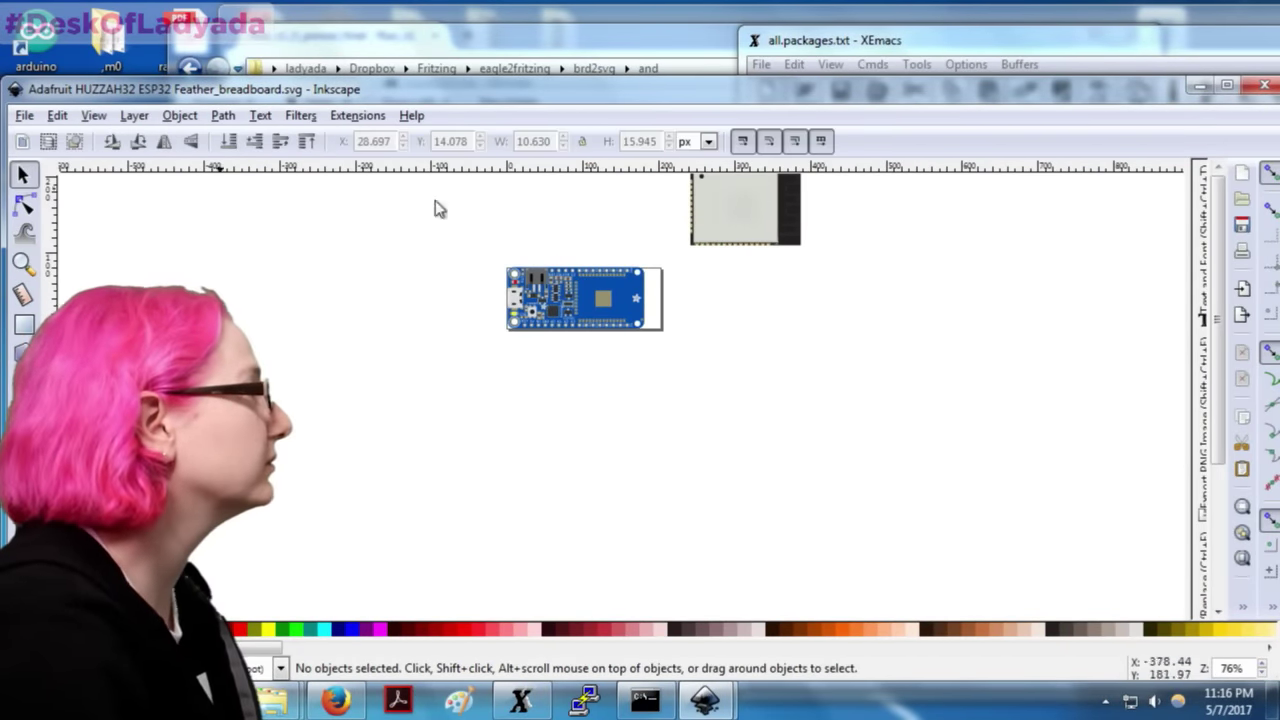
{"action": "left_click_drag", "start_coordinate": [631, 333], "coordinate": [752, 314]}
{"action": "left_click", "coordinate": [790, 328]}
{"action": "left_click", "coordinate": [708, 296]}
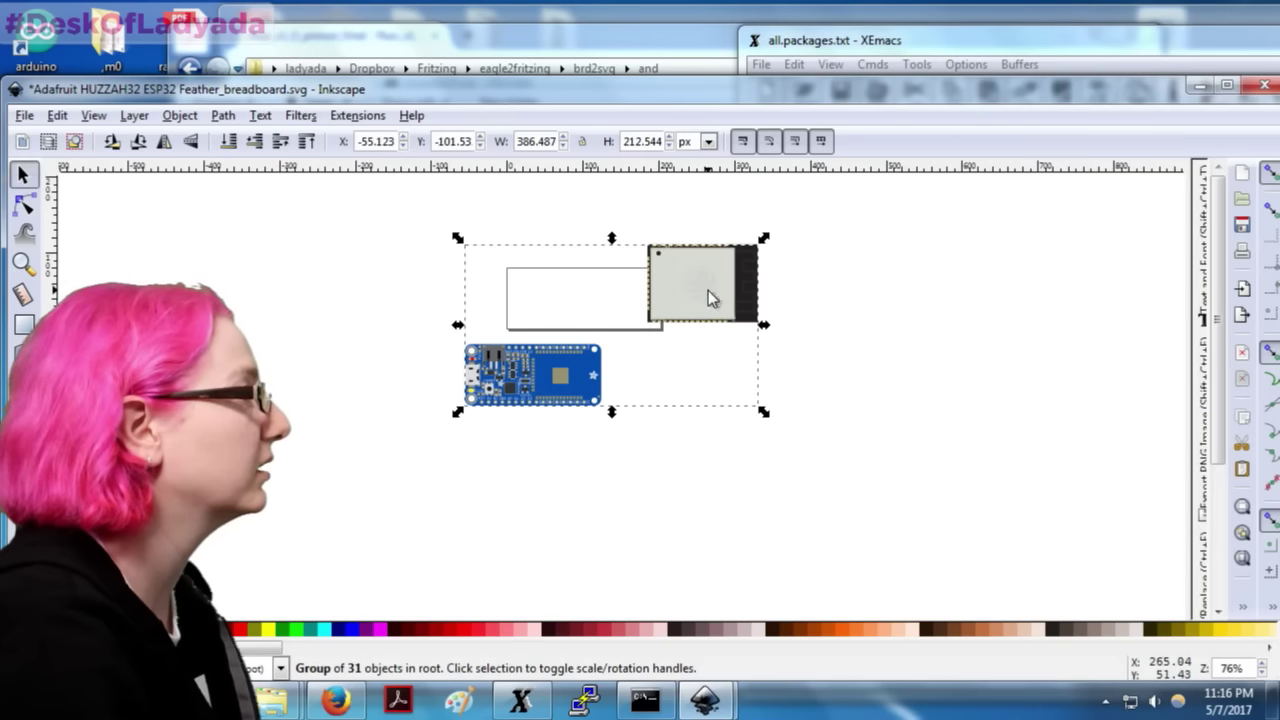
{"action": "right_click", "coordinate": [708, 292]}
{"action": "key", "text": "Escape"}
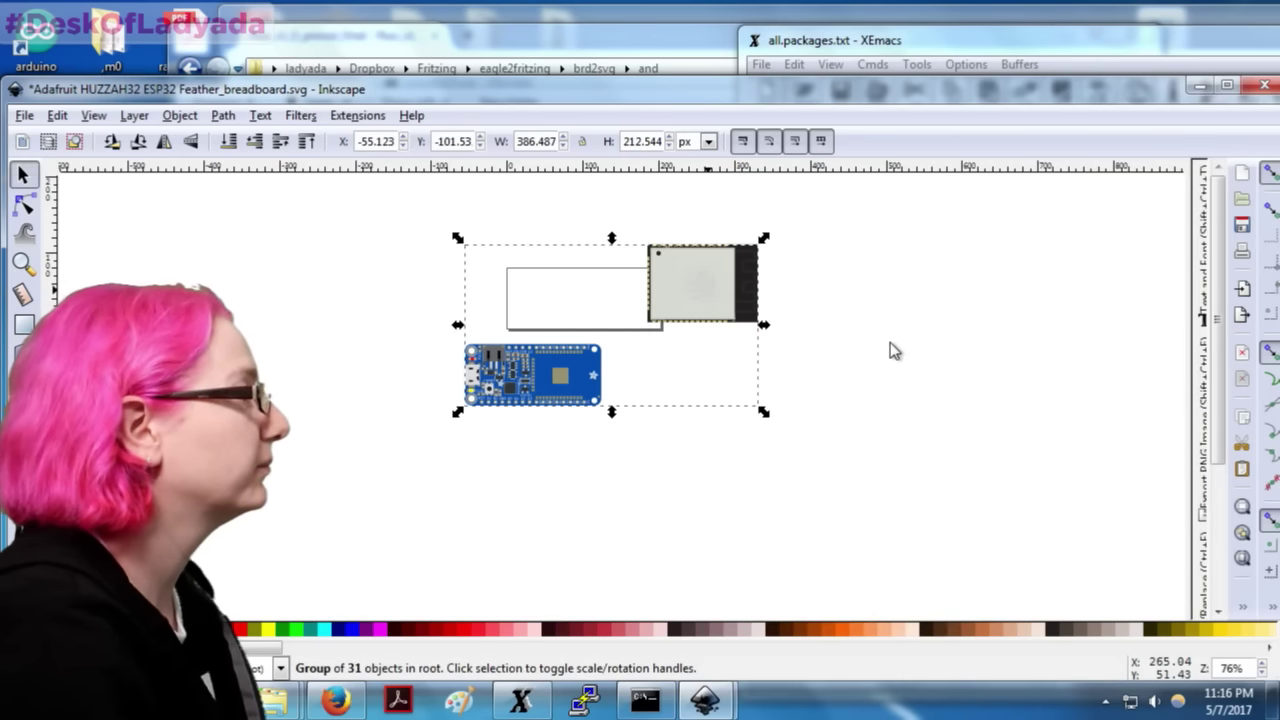
{"action": "left_click", "coordinate": [794, 301]}
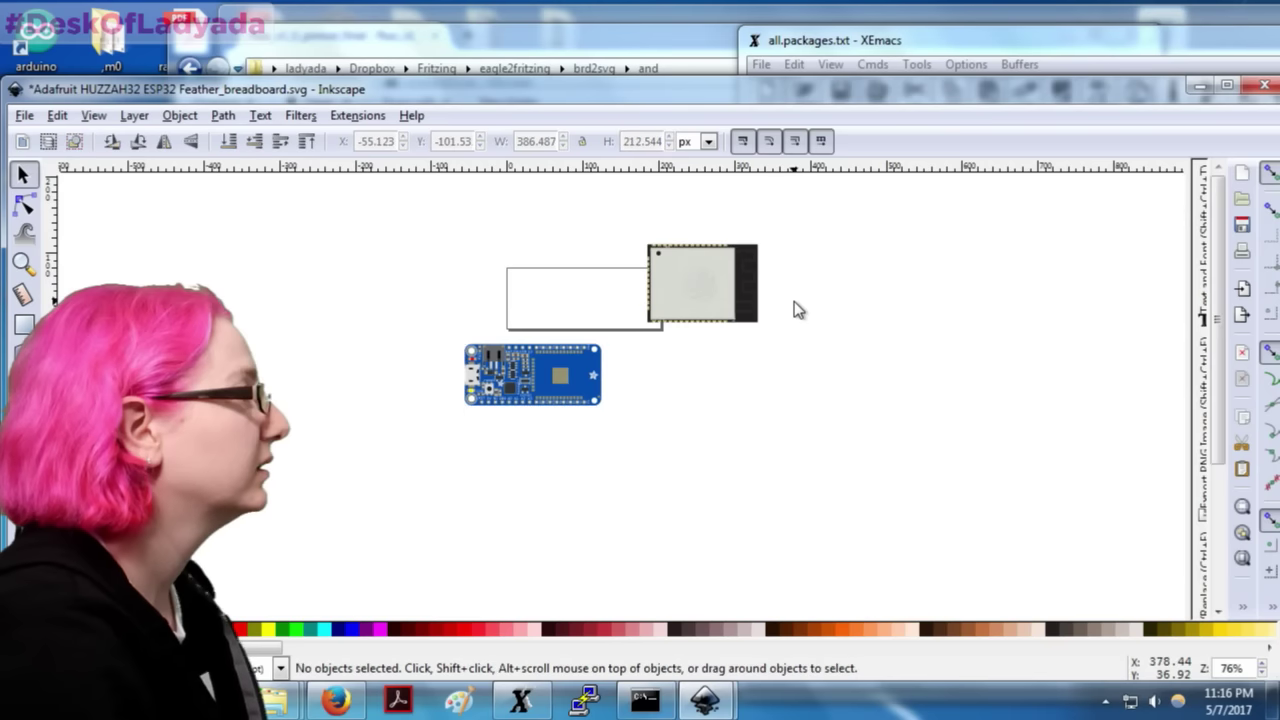
Step: Move the WROOM module group onto the antenna end of the blue Feather board
{"action": "left_click", "coordinate": [690, 295]}
{"action": "key", "text": "z"}
{"action": "left_click", "coordinate": [561, 371]}
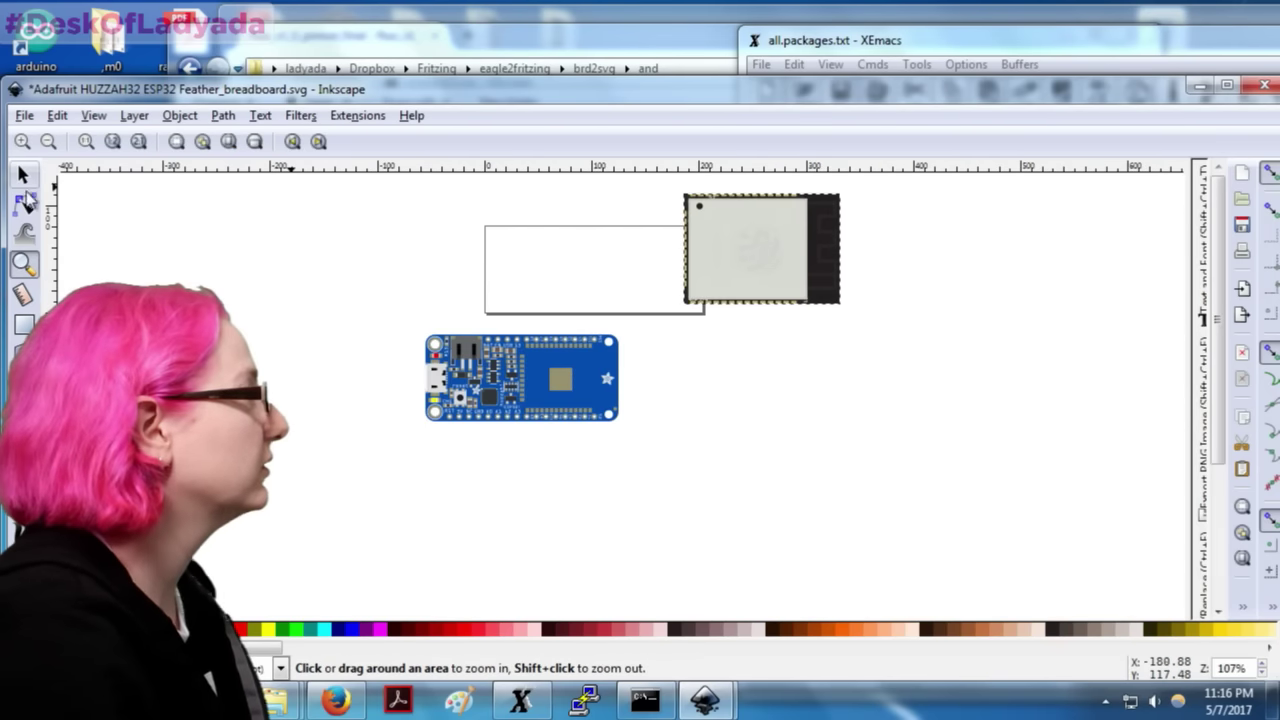
{"action": "left_click", "coordinate": [23, 176]}
{"action": "left_click_drag", "start_coordinate": [788, 212], "coordinate": [623, 380]}
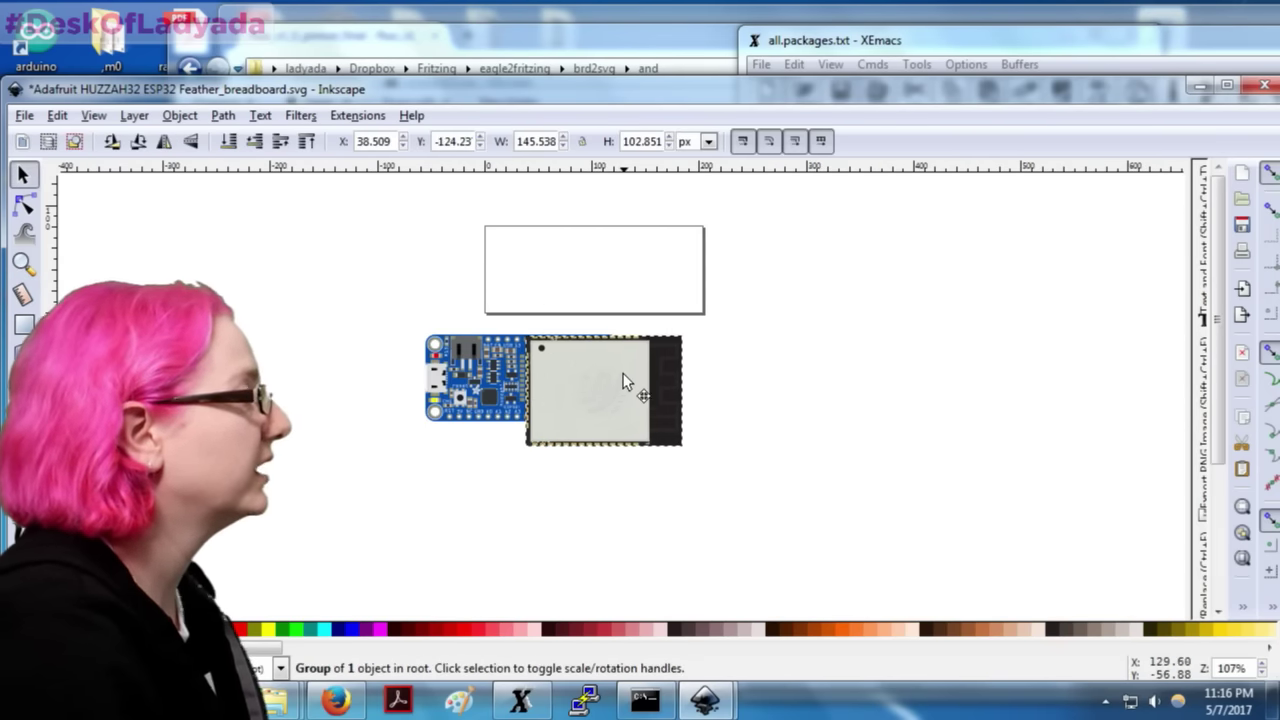
Step: Scale the WROOM module down proportionally to about 85 by 60 px, keeping its upper corner beside the board's components fixed
{"action": "key", "text": "z"}
{"action": "left_click", "coordinate": [571, 368]}
{"action": "left_click", "coordinate": [571, 368]}
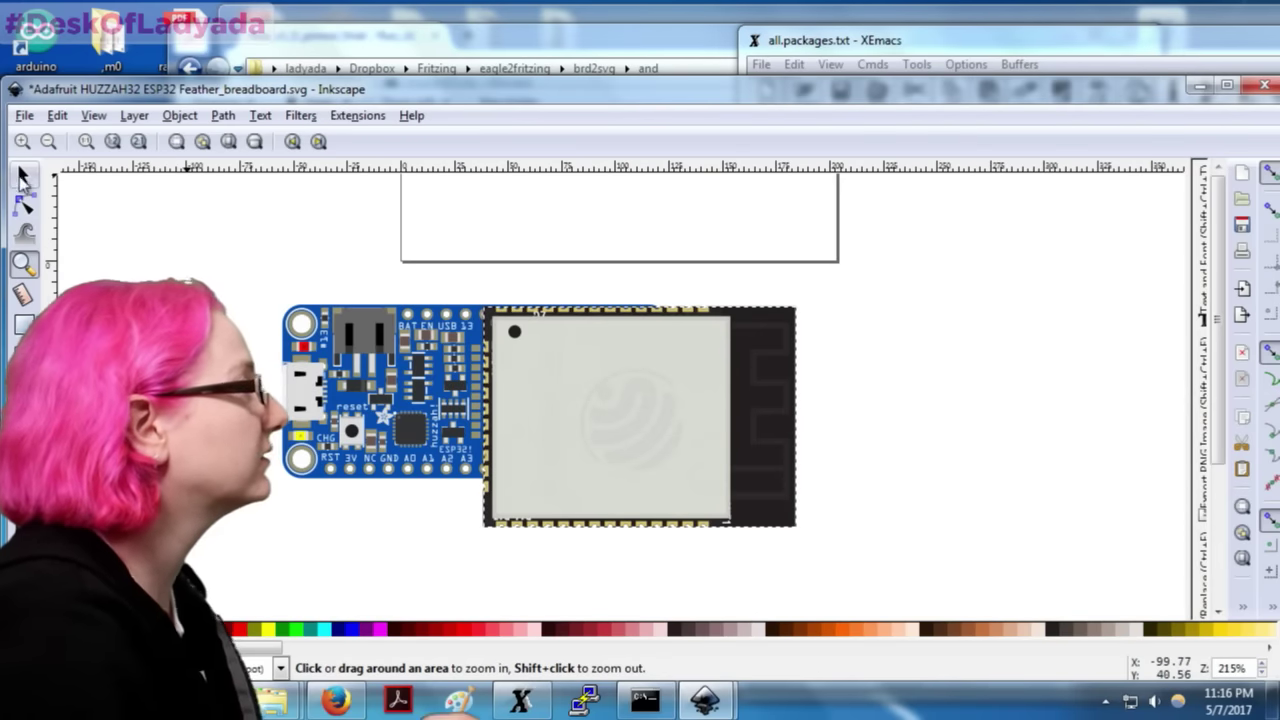
{"action": "left_click", "coordinate": [23, 176]}
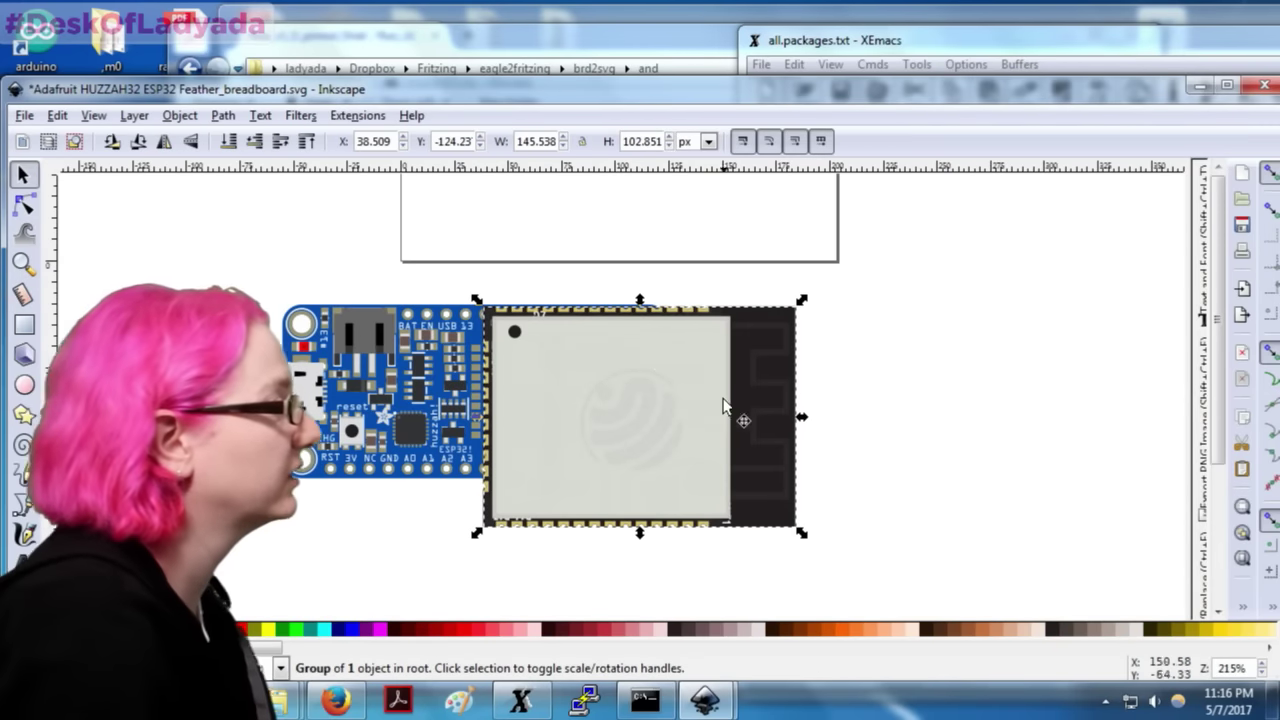
{"action": "left_click_drag", "start_coordinate": [801, 533], "coordinate": [706, 449]}
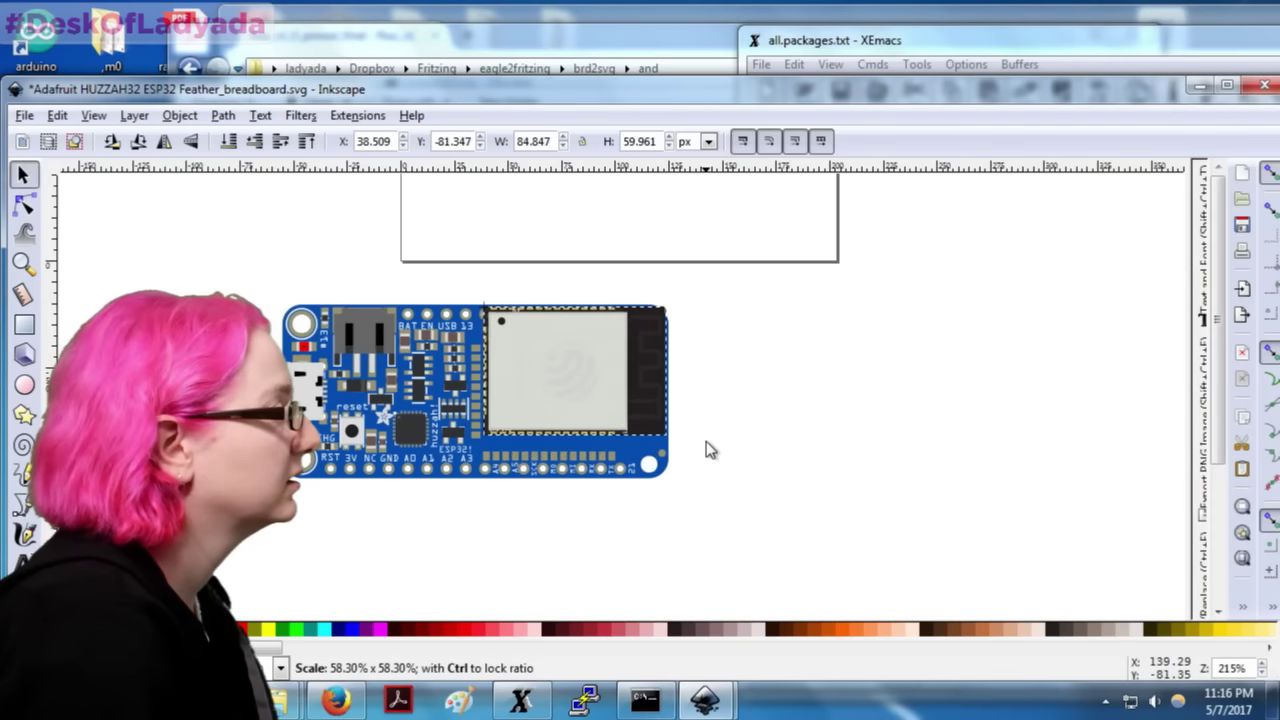
Step: Reposition the module over its footprint pads and enlarge it to about 89.5 by 63.3 px to match the pad spacing
{"action": "left_click", "coordinate": [491, 357]}
{"action": "scroll", "coordinate": [534, 394], "scroll_direction": "up", "scroll_amount": 3}
{"action": "key", "text": "z"}
{"action": "scroll", "coordinate": [565, 358], "scroll_direction": "down", "scroll_amount": 3}
{"action": "left_click", "coordinate": [568, 350]}
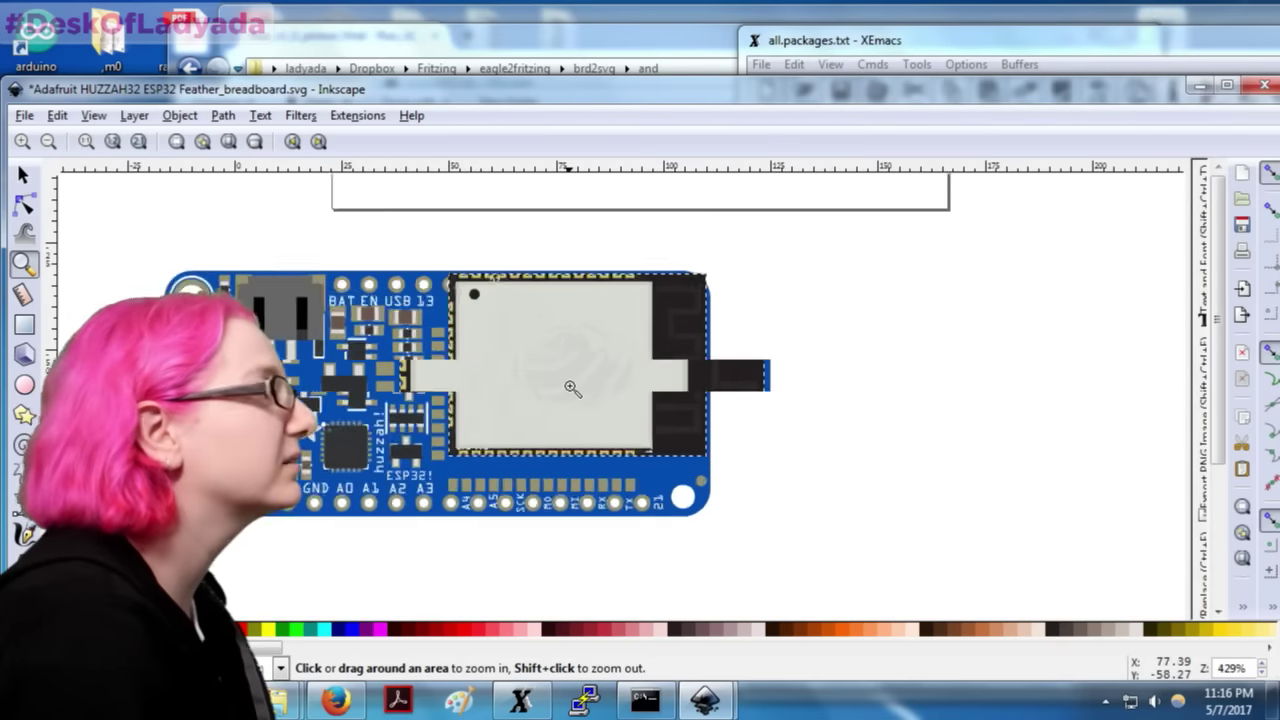
{"action": "left_click", "coordinate": [574, 368]}
{"action": "left_click", "coordinate": [20, 175]}
{"action": "left_click_drag", "start_coordinate": [470, 336], "coordinate": [520, 393]}
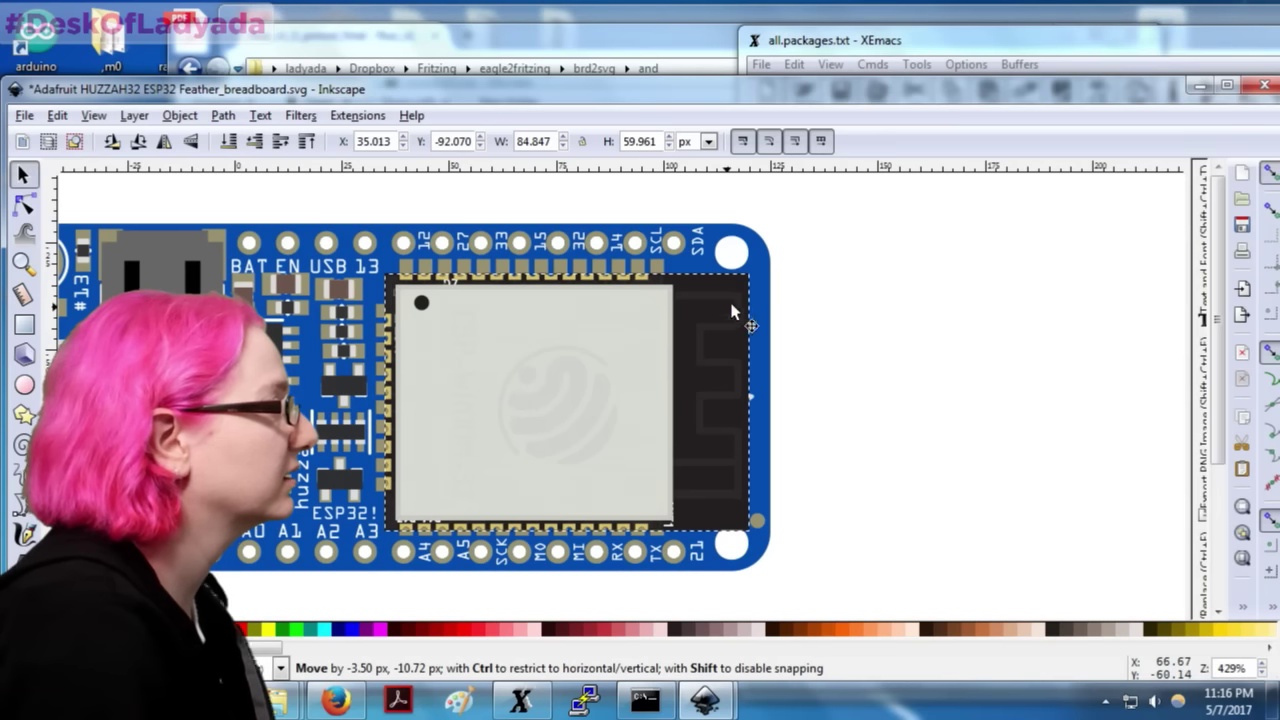
{"action": "left_click_drag", "start_coordinate": [757, 273], "coordinate": [775, 249]}
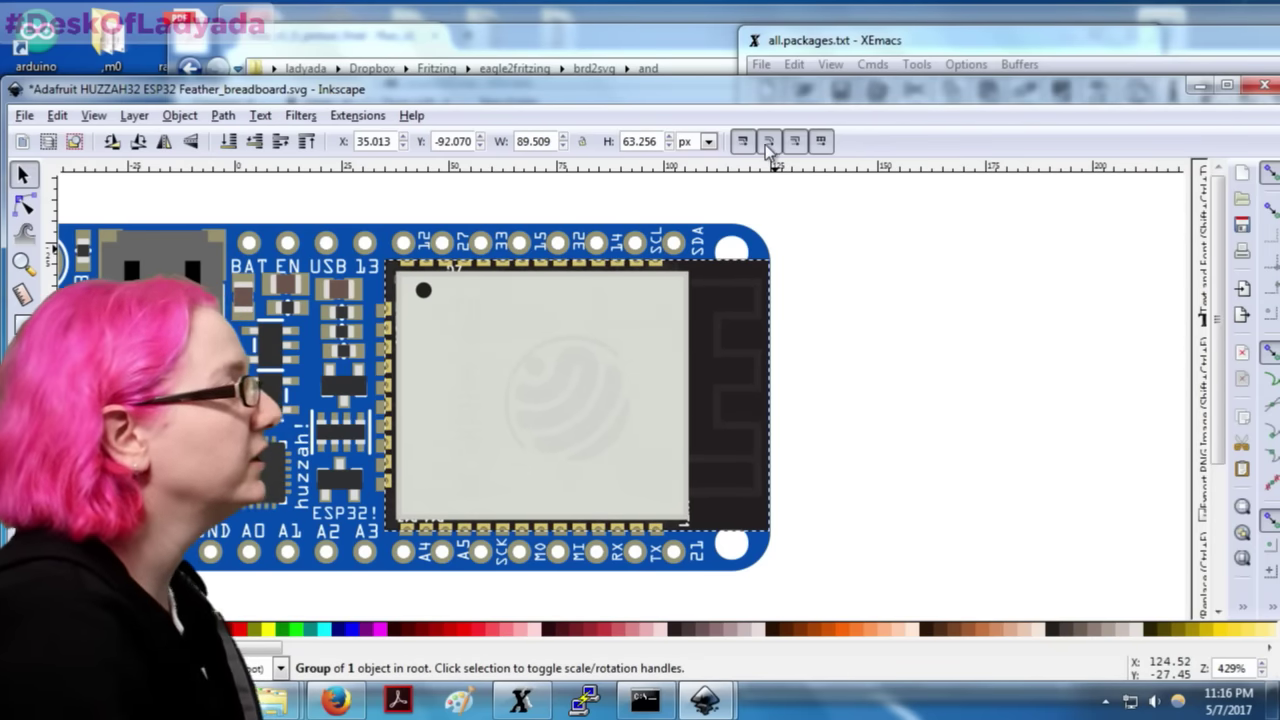
Step: Set the document's default units and custom page size units to mm, and close the document properties
{"action": "key", "text": "ctrl+shift+d"}
{"action": "left_click_drag", "start_coordinate": [293, 22], "coordinate": [1031, 103]}
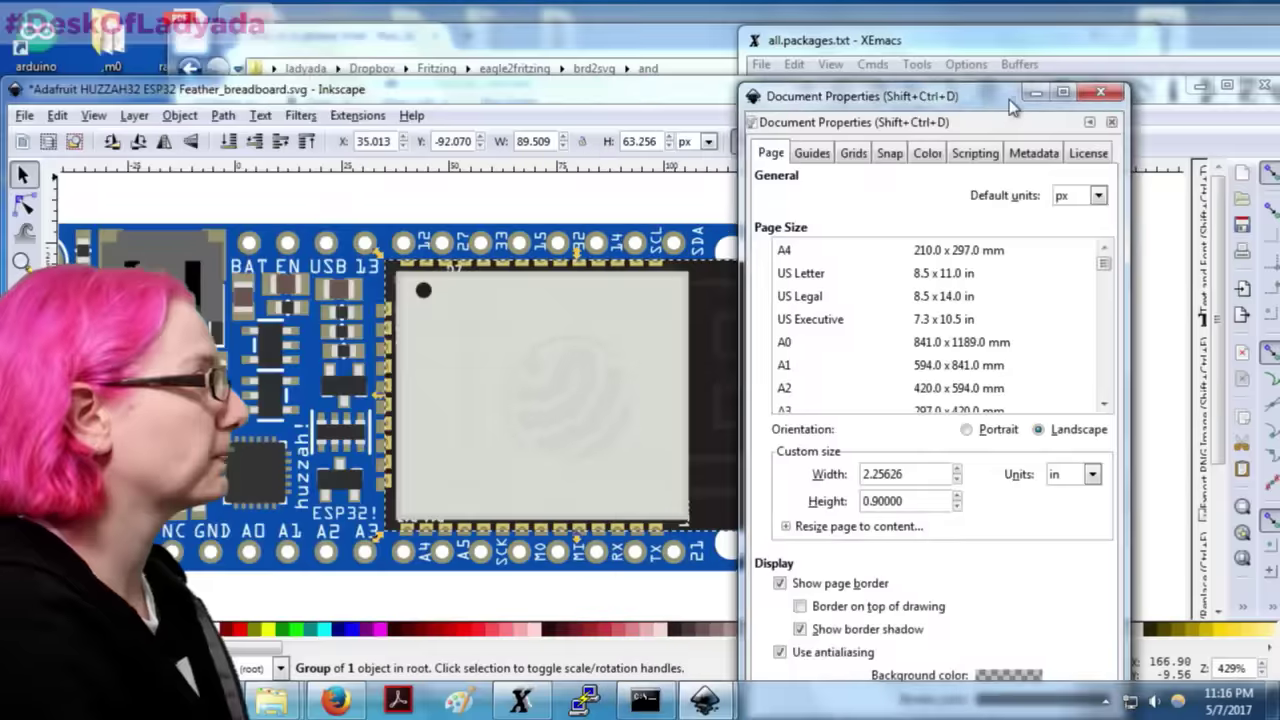
{"action": "left_click", "coordinate": [1080, 195]}
{"action": "left_click", "coordinate": [1068, 311]}
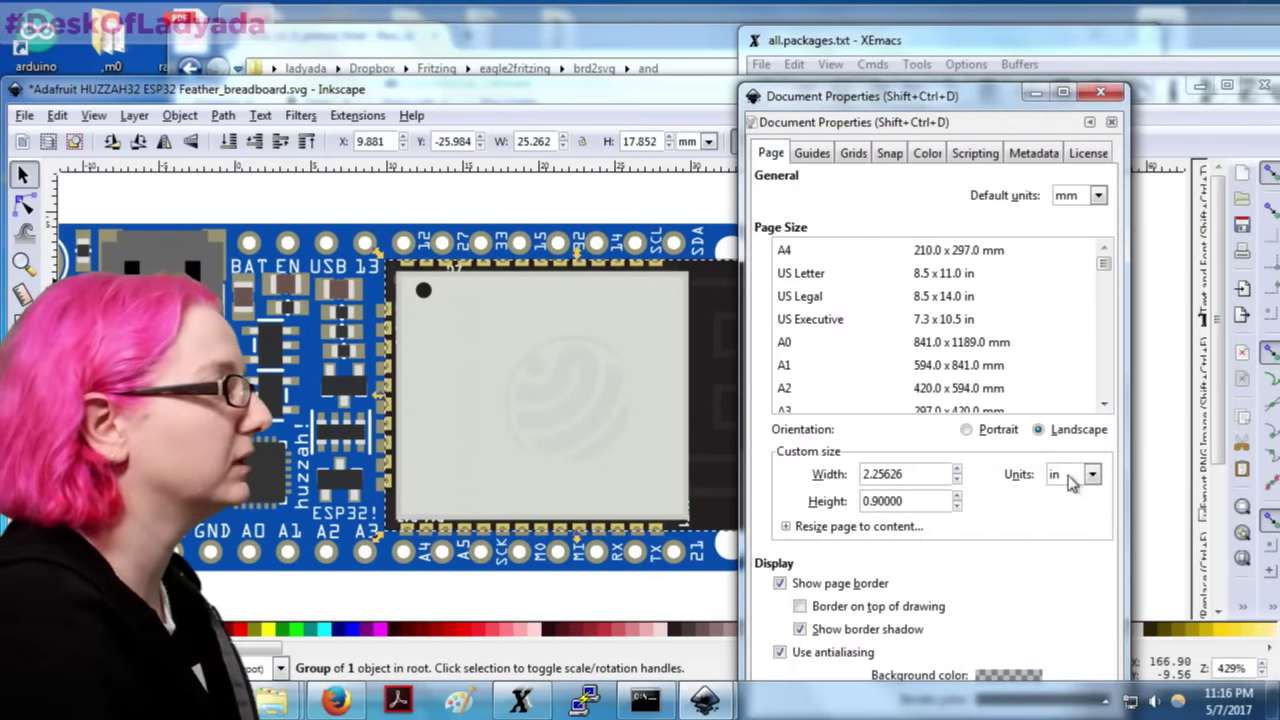
{"action": "left_click", "coordinate": [1090, 475]}
{"action": "left_click", "coordinate": [1082, 575]}
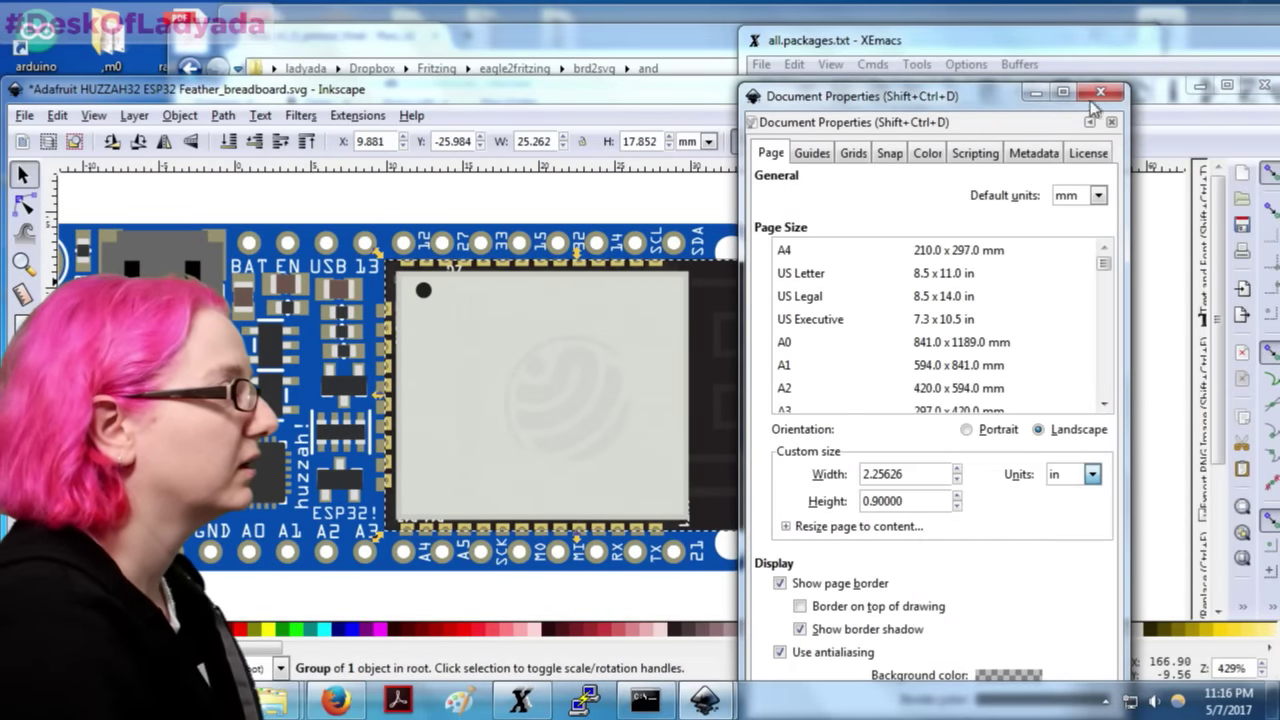
{"action": "left_click_drag", "start_coordinate": [985, 95], "coordinate": [942, 38]}
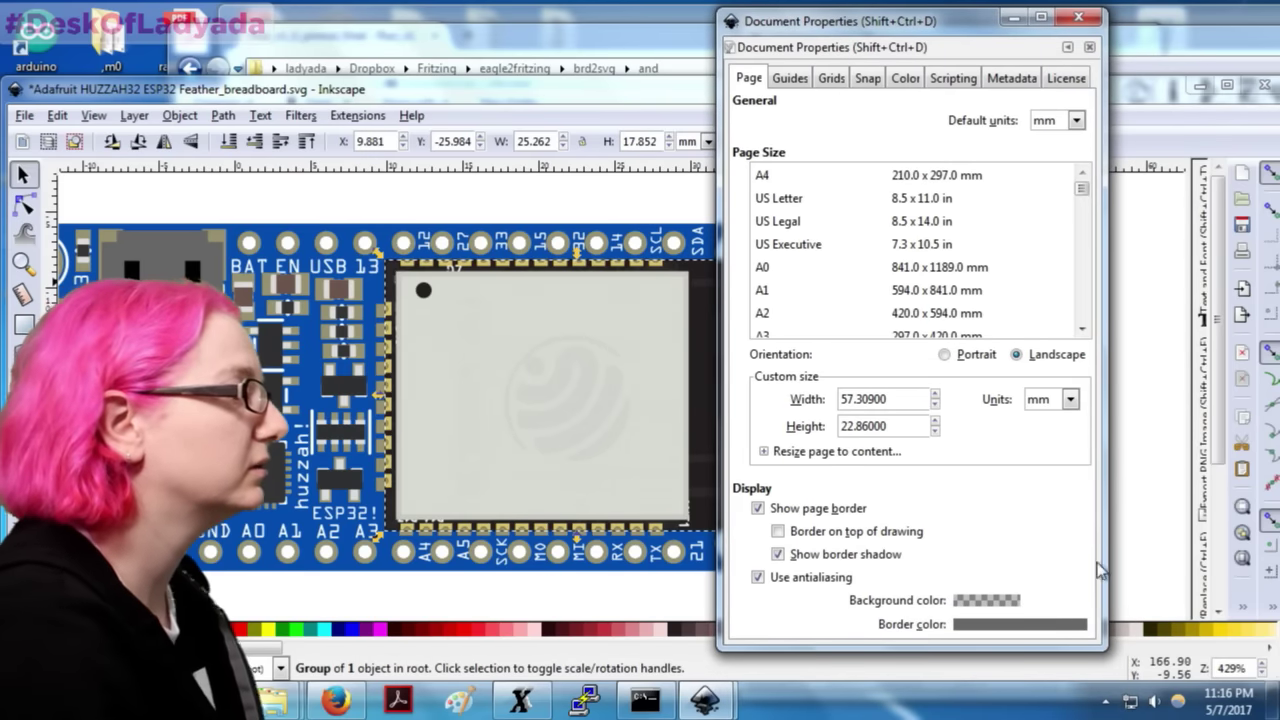
{"action": "left_click_drag", "start_coordinate": [1106, 648], "coordinate": [1278, 671]}
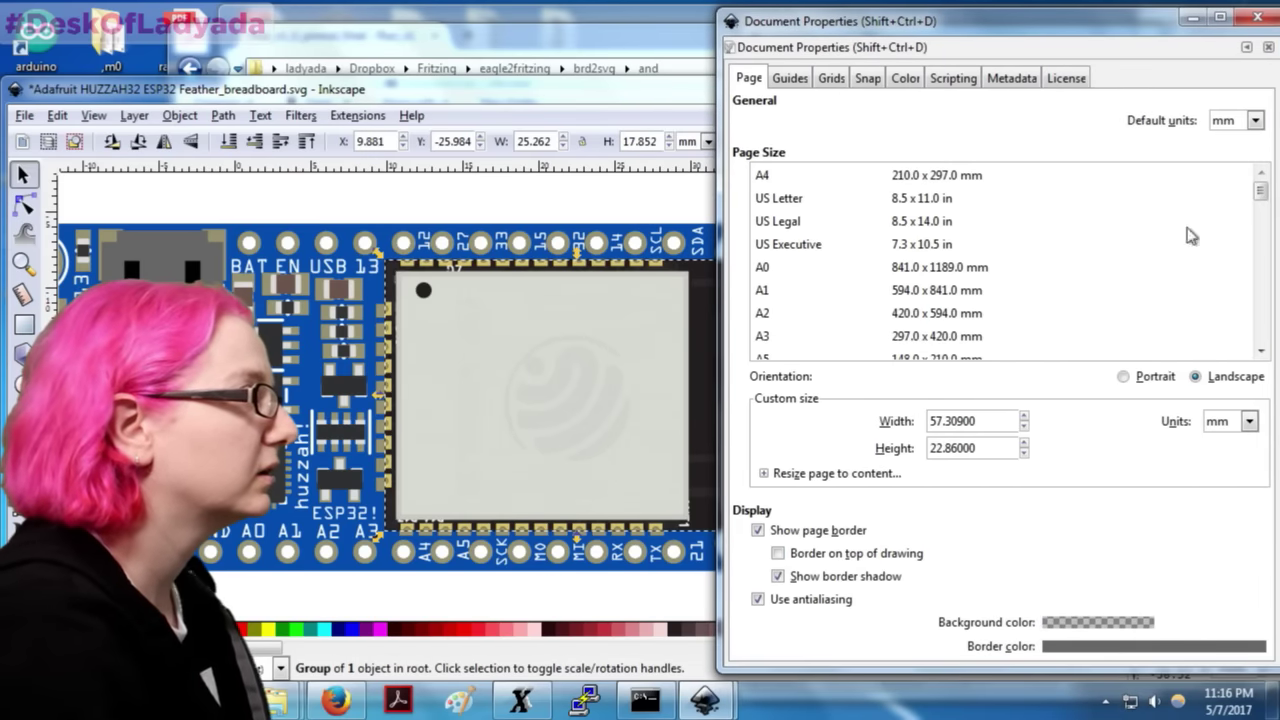
{"action": "left_click", "coordinate": [1256, 18]}
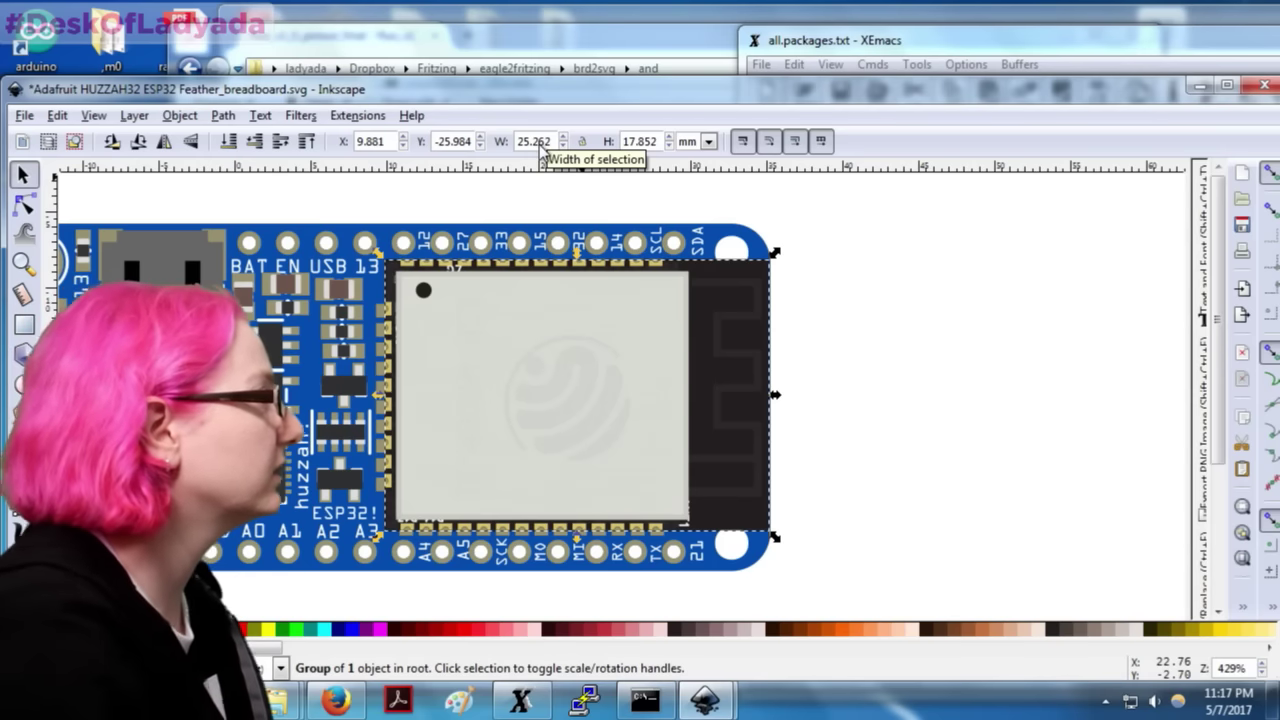
Step: Lock the module's width-to-height ratio and set its height to 18 mm
{"action": "left_click", "coordinate": [579, 143]}
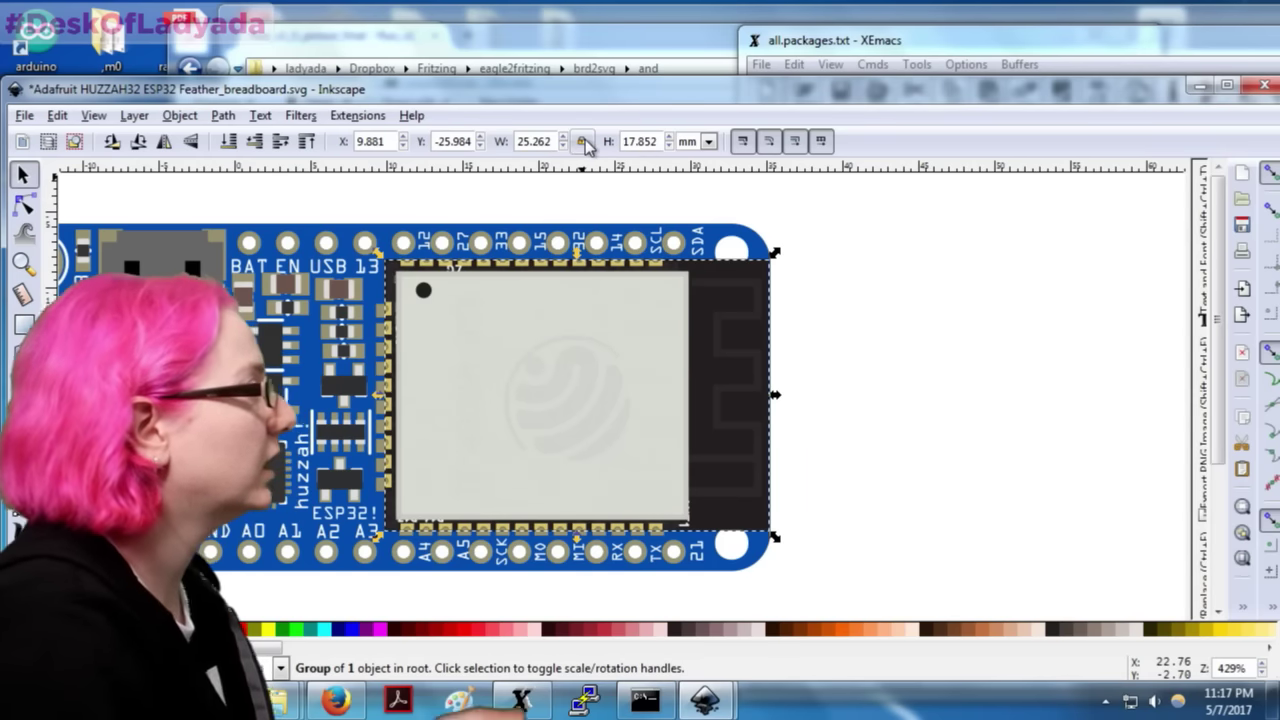
{"action": "triple_click", "coordinate": [630, 142]}
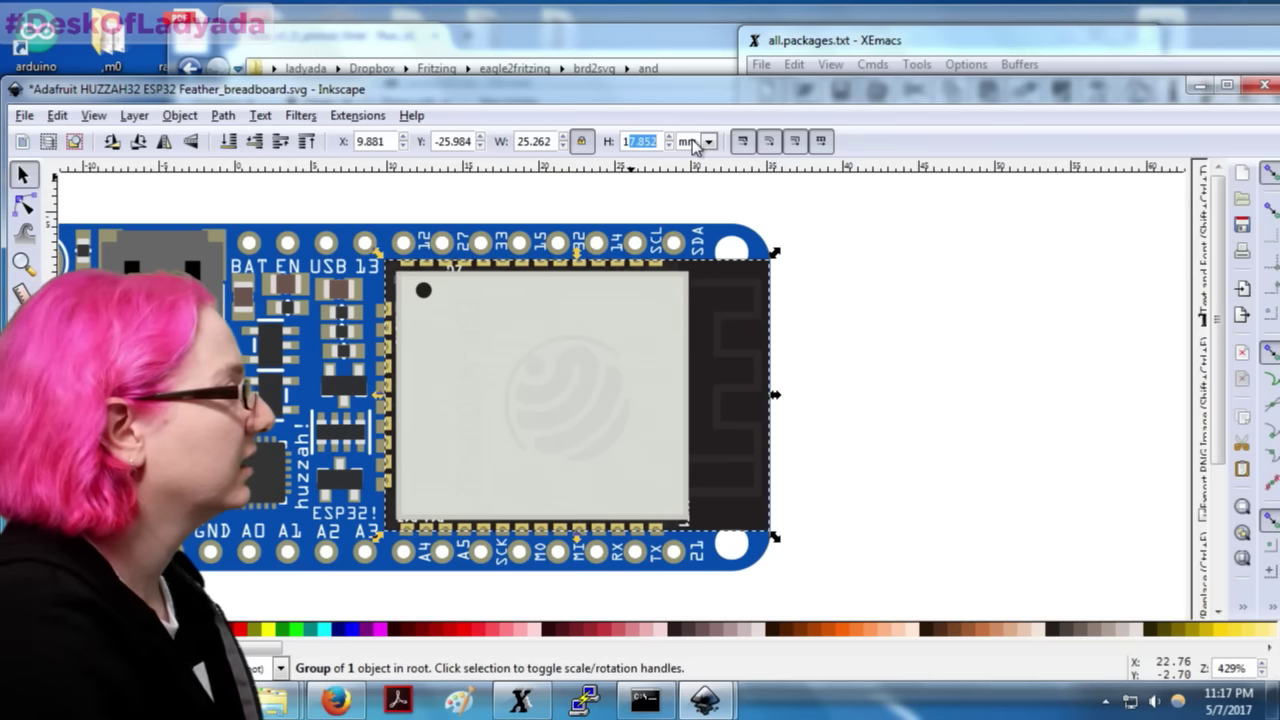
{"action": "type", "text": "18"}
{"action": "key", "text": "Return"}
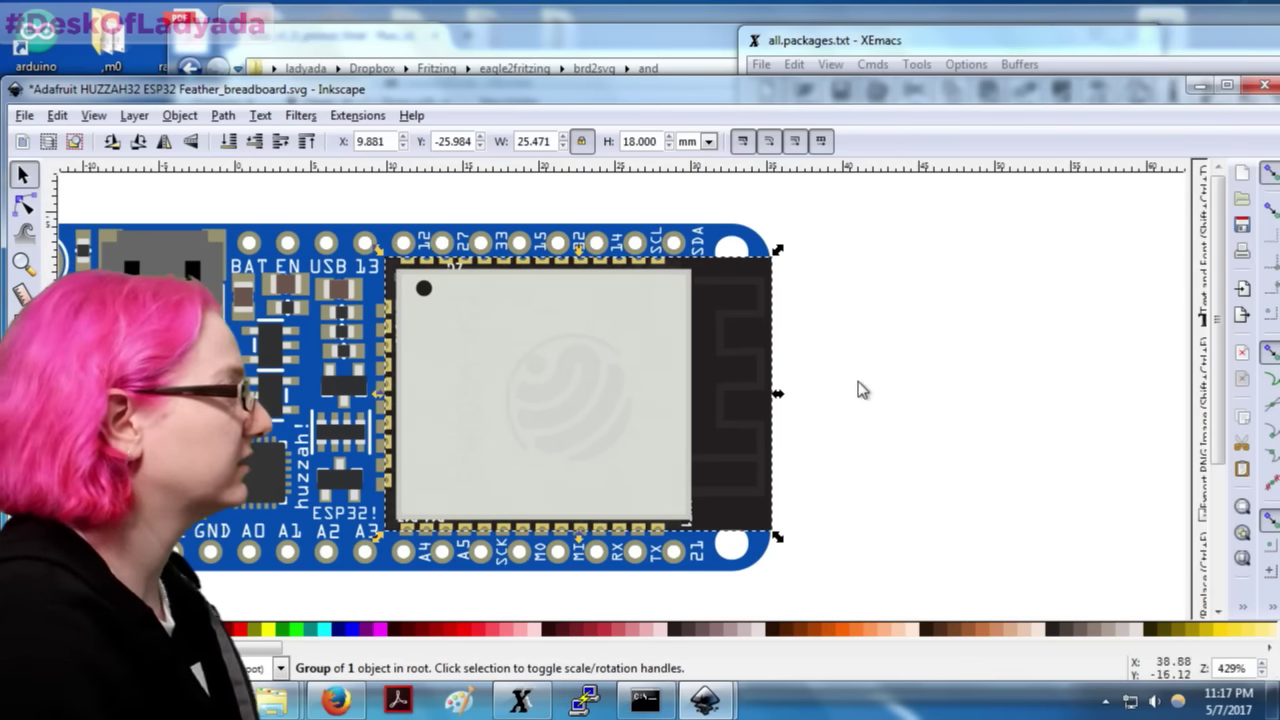
Step: Nudge the resized module so its gold contacts line up with the footprint pads along the board's SCL/SDA edge
{"action": "left_click", "coordinate": [849, 329]}
{"action": "left_click_drag", "start_coordinate": [613, 390], "coordinate": [614, 393]}
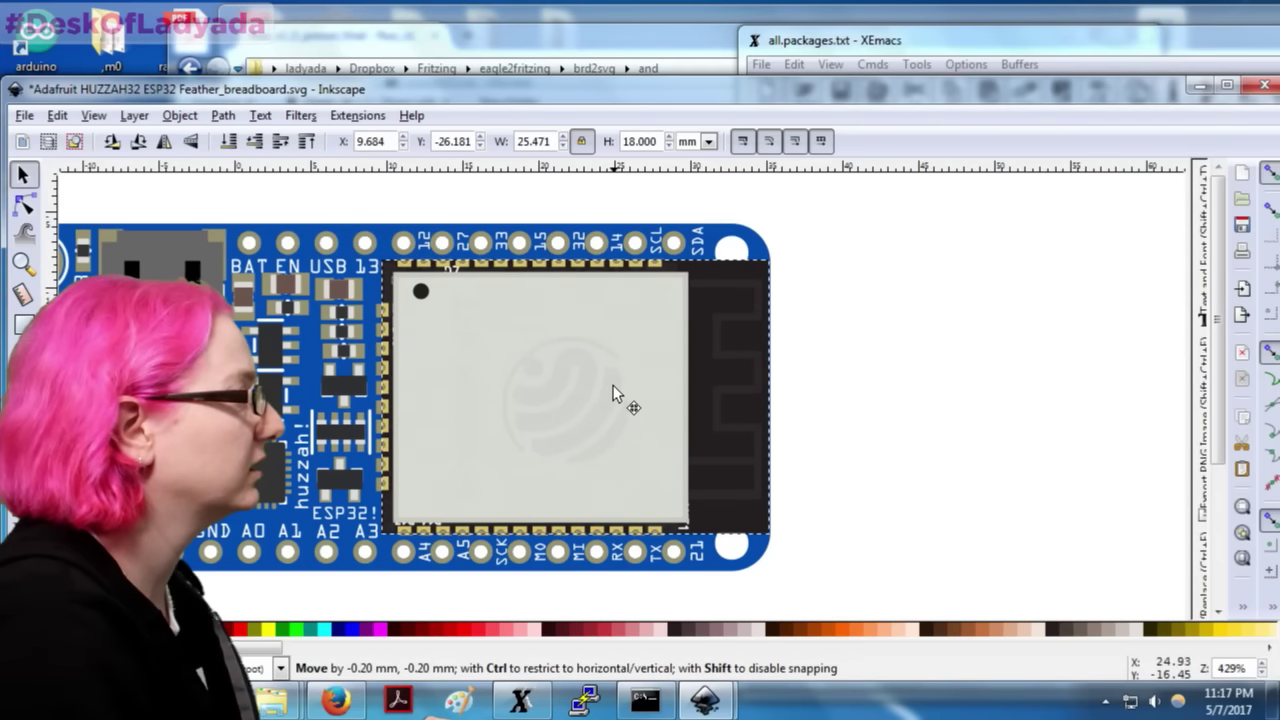
{"action": "key", "text": "F3"}
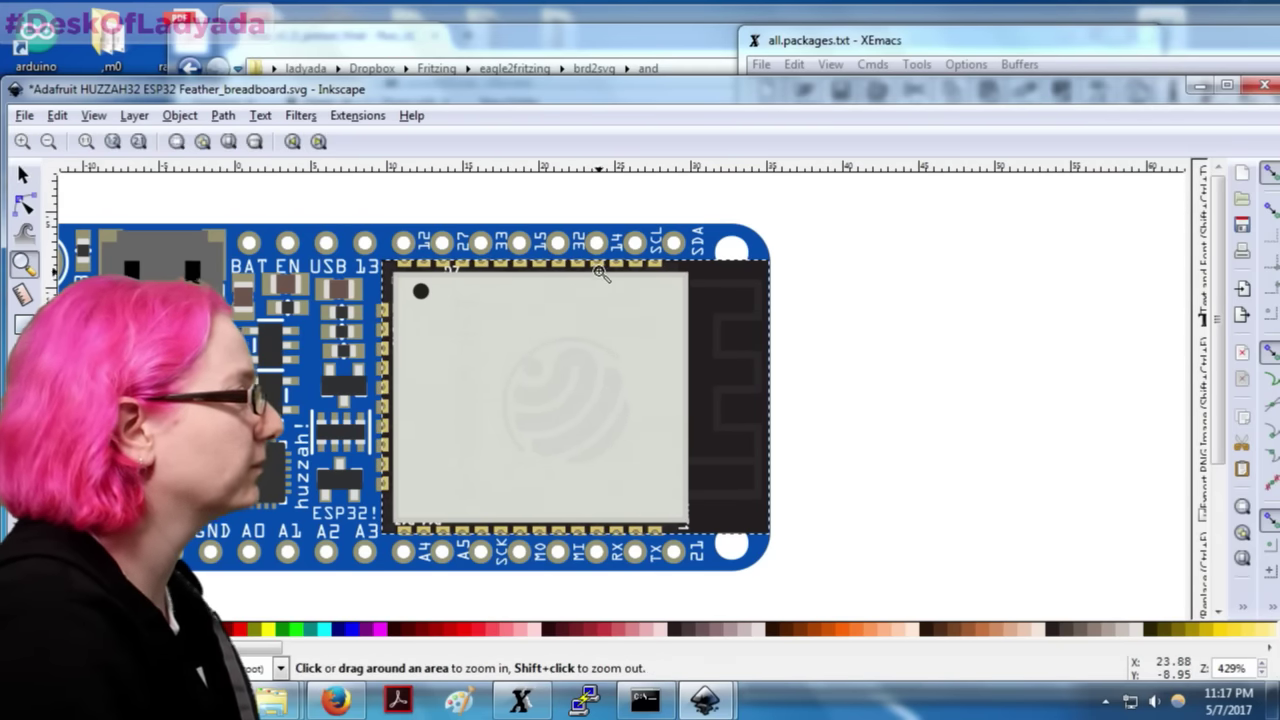
{"action": "double_click", "coordinate": [596, 270]}
{"action": "left_click", "coordinate": [596, 270]}
{"action": "left_click", "coordinate": [23, 175]}
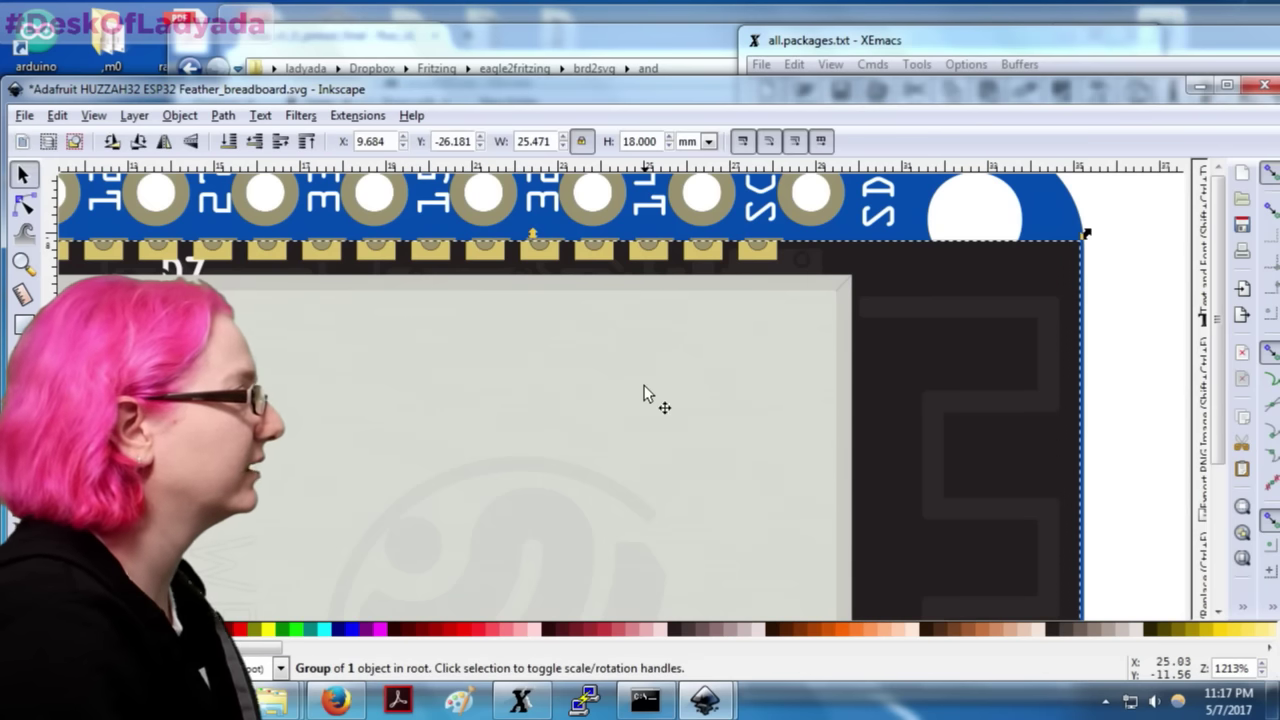
{"action": "left_click_drag", "start_coordinate": [651, 394], "coordinate": [655, 393]}
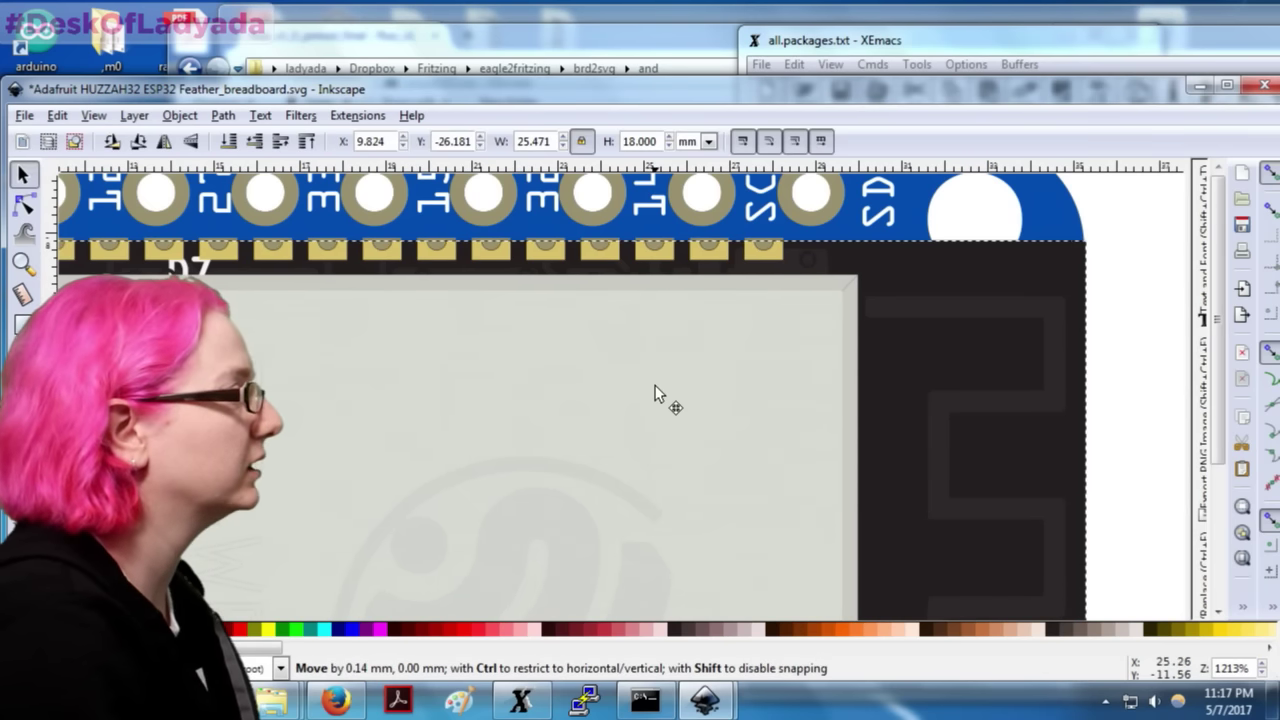
Step: Check the module's contacts along its other edges and nudge it to about X 9.800, Y -26.228 mm without snapping
{"action": "scroll", "coordinate": [620, 252], "scroll_direction": "down", "scroll_amount": 10}
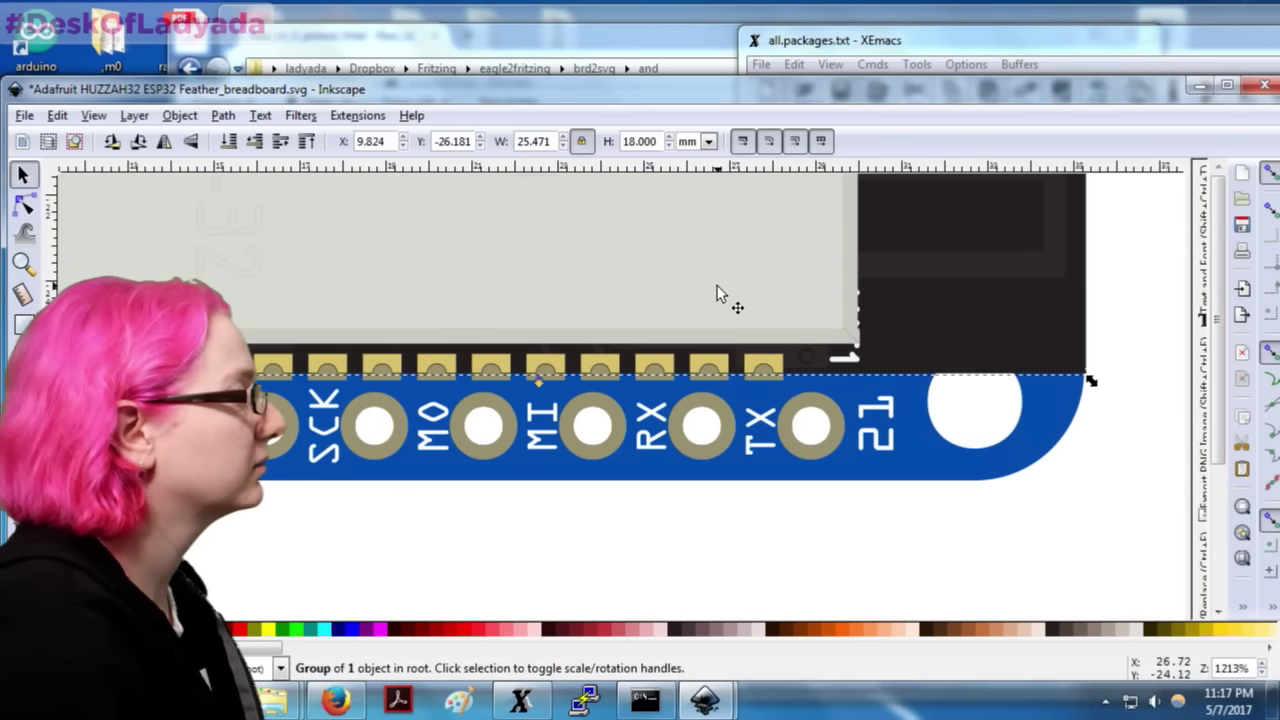
{"action": "key", "text": "Escape"}
{"action": "key", "text": "F3"}
{"action": "scroll", "coordinate": [1075, 400], "scroll_direction": "down", "scroll_amount": 5, "text": "ctrl"}
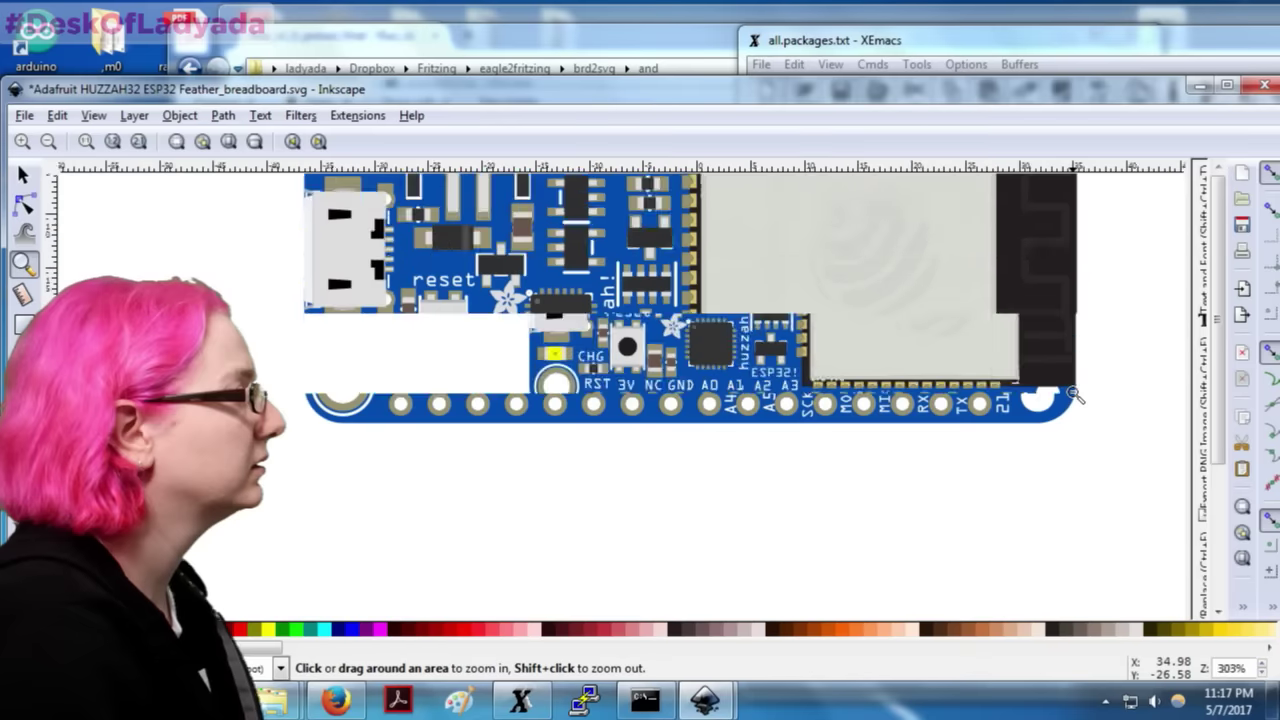
{"action": "left_click", "coordinate": [893, 297]}
{"action": "left_click", "coordinate": [893, 297]}
{"action": "left_click", "coordinate": [891, 295]}
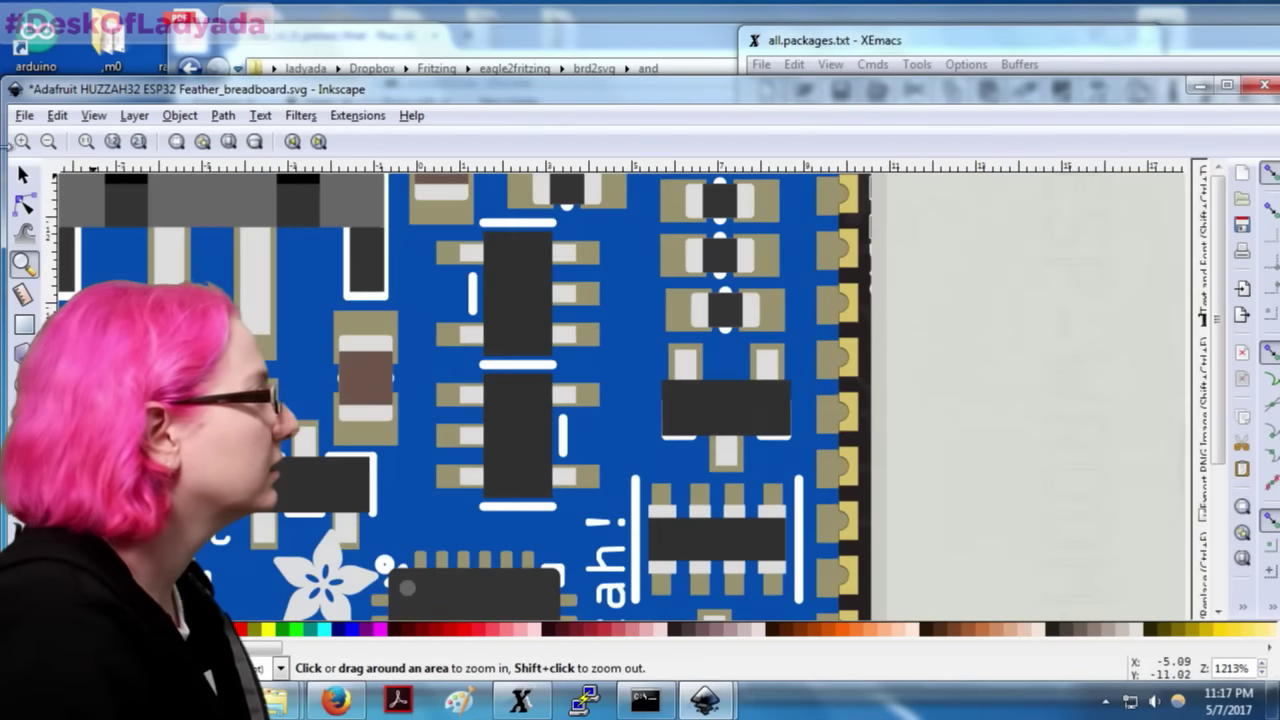
{"action": "key", "text": "F1"}
{"action": "left_click", "coordinate": [980, 340]}
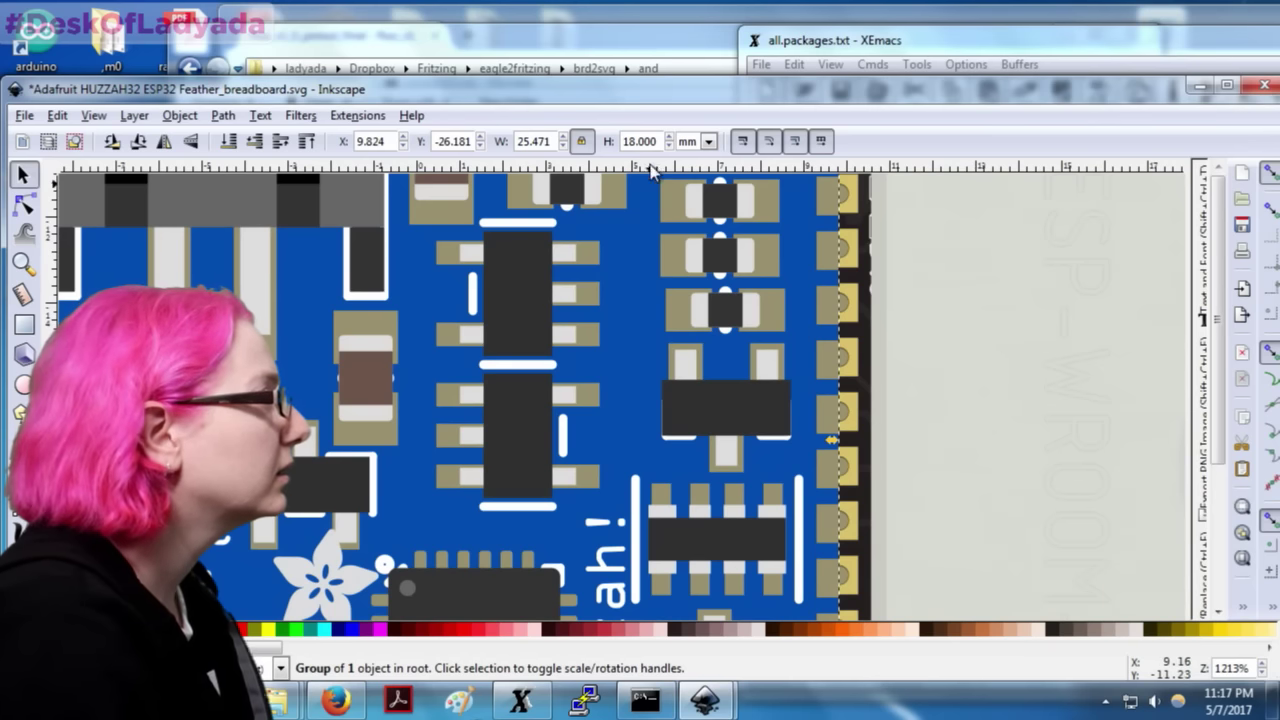
{"action": "key", "text": "shift"}
{"action": "mouse_move", "coordinate": [1047, 330]}
{"action": "left_mouse_down", "text": "shift"}
{"action": "mouse_move", "coordinate": [1046, 354]}
{"action": "mouse_move", "coordinate": [1035, 328]}
{"action": "left_mouse_up", "text": "shift"}
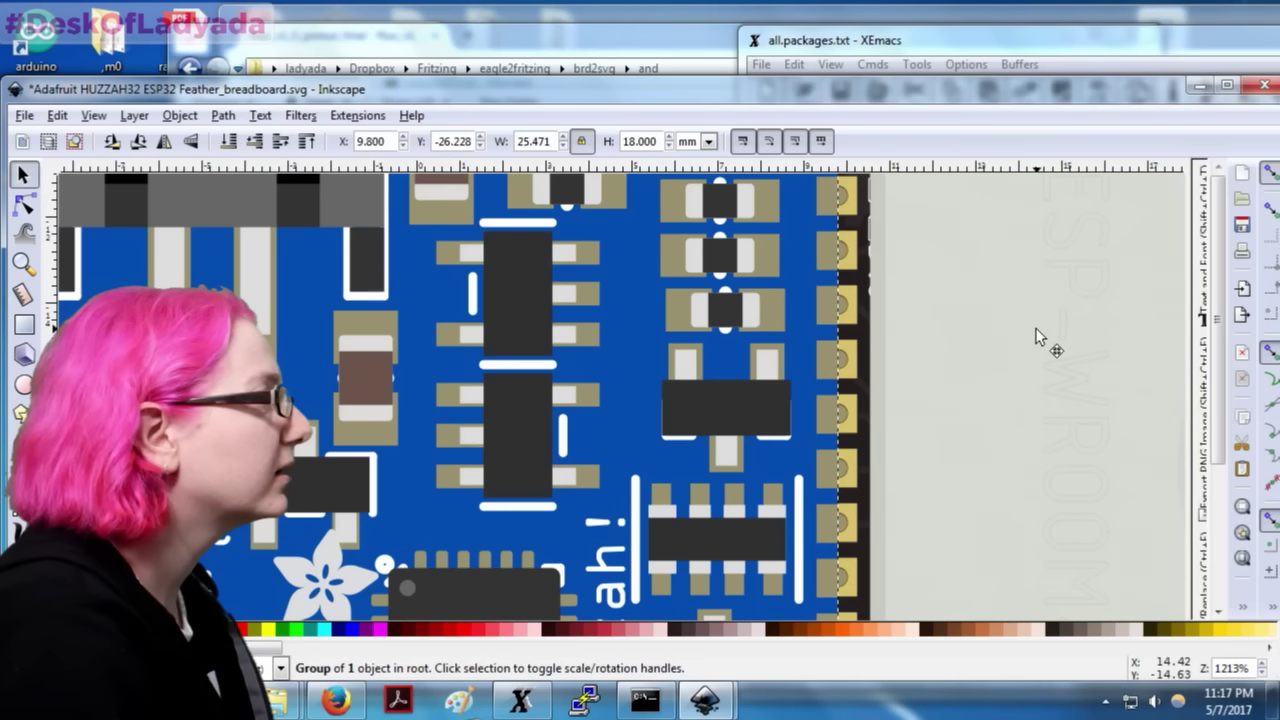
Step: Save the Feather breadboard drawing with the fitted module and deselect the module
{"action": "key", "text": "z"}
{"action": "scroll", "coordinate": [1040, 333], "scroll_direction": "down", "scroll_amount": 4, "text": "ctrl"}
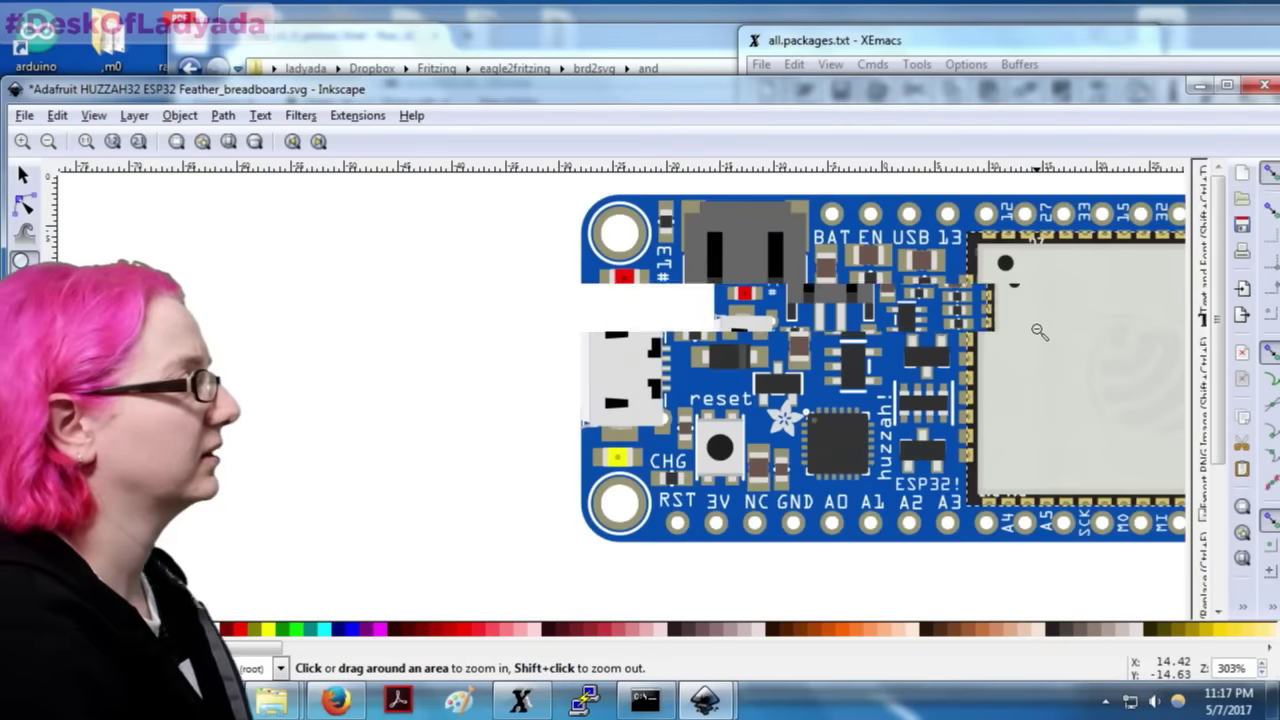
{"action": "left_click", "coordinate": [1092, 334]}
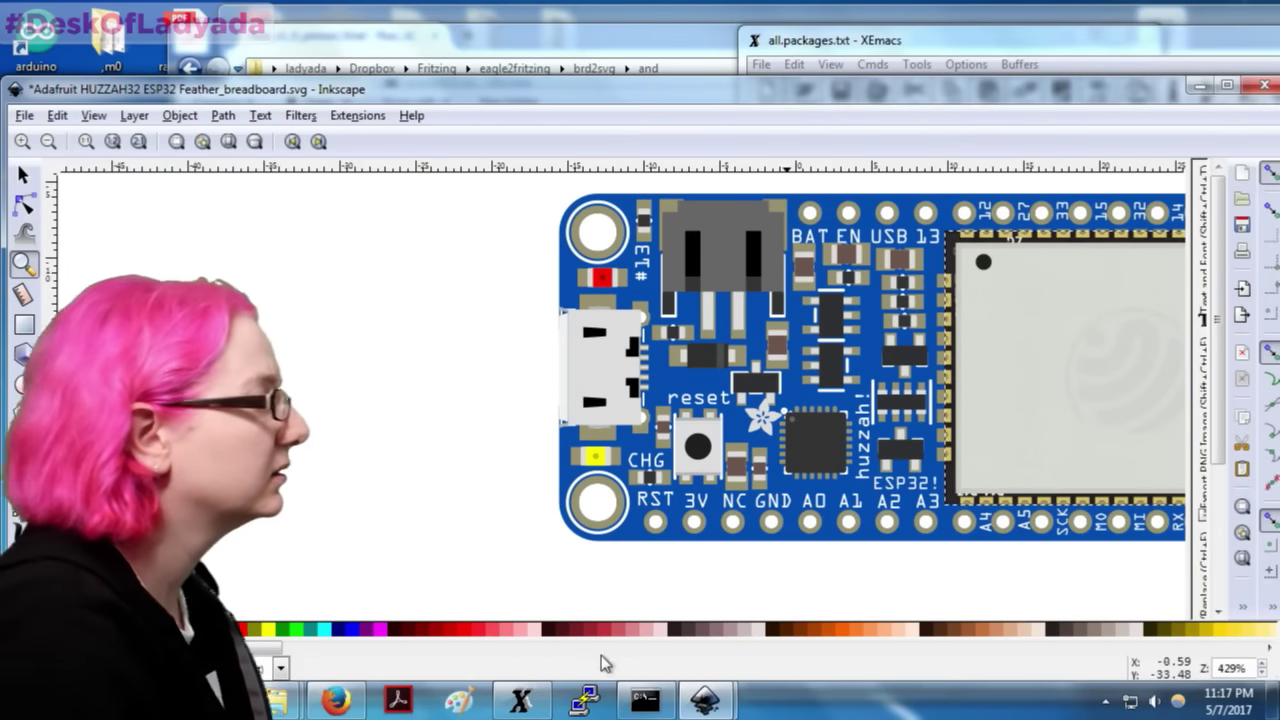
{"action": "scroll", "coordinate": [305, 655], "scroll_direction": "down", "scroll_amount": 3}
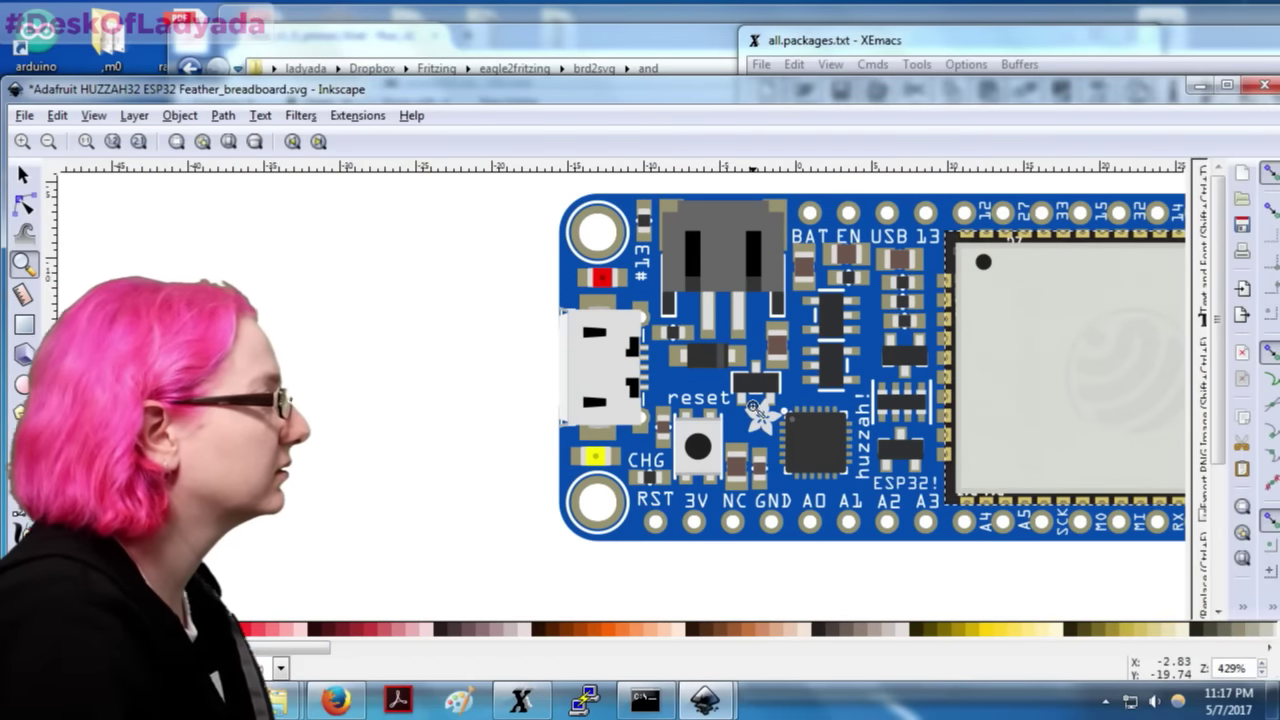
{"action": "left_click", "coordinate": [23, 175]}
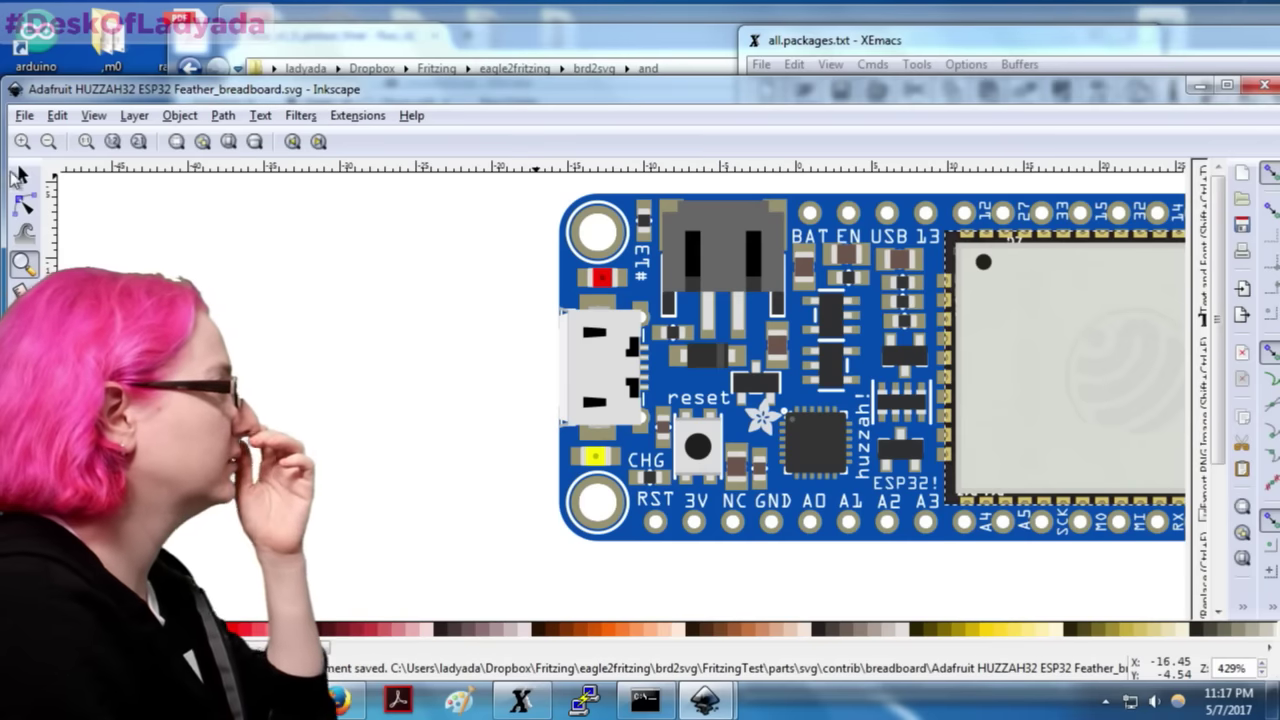
{"action": "left_click", "coordinate": [197, 268]}
{"action": "scroll", "coordinate": [197, 268], "scroll_direction": "down", "scroll_amount": 5}
{"action": "scroll", "coordinate": [294, 314], "scroll_direction": "up", "scroll_amount": 7}
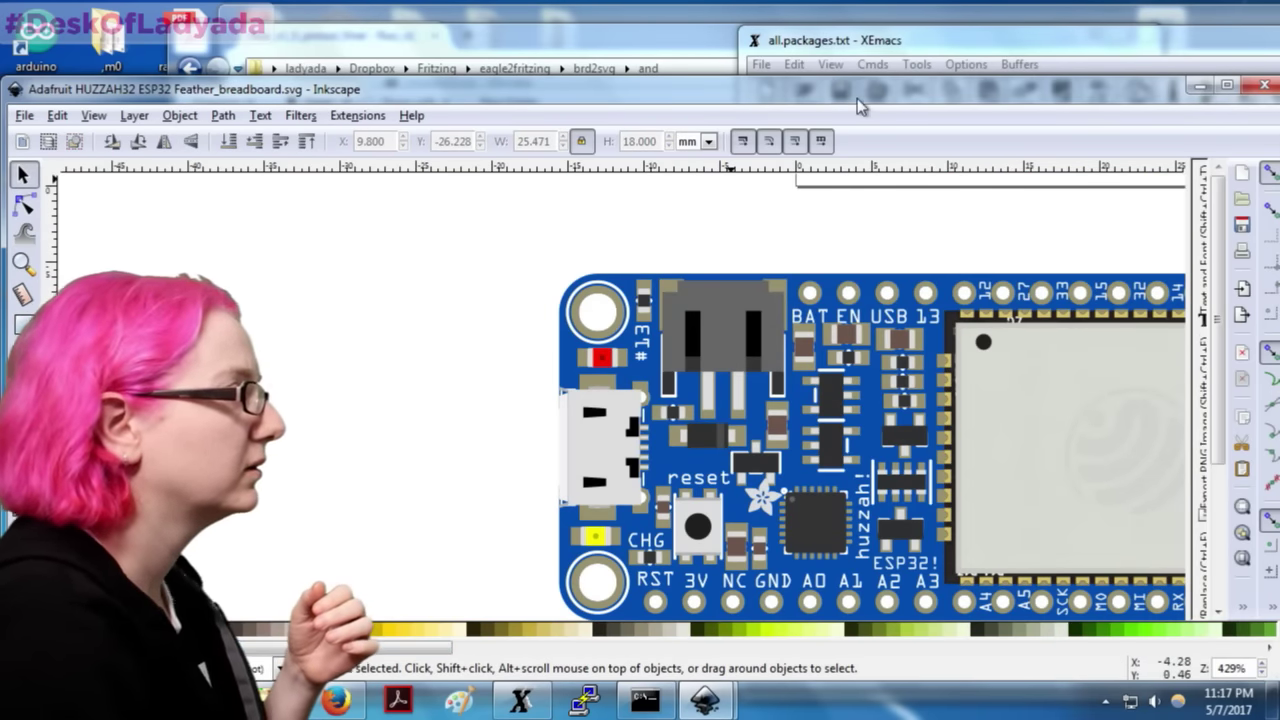
Step: Select all the Feather board artwork and move it onto the page, lined up with the page's upper-left corner
{"action": "left_click_drag", "start_coordinate": [852, 92], "coordinate": [833, 41]}
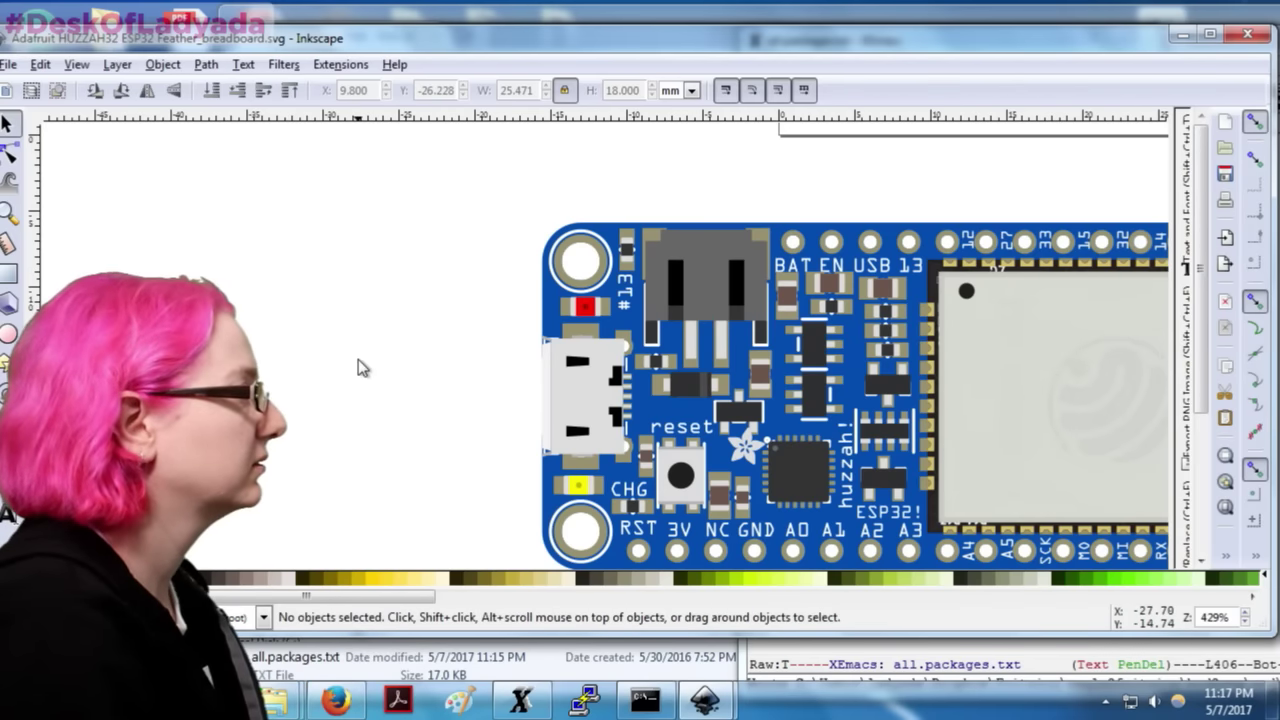
{"action": "left_click", "coordinate": [8, 213]}
{"action": "left_click", "coordinate": [930, 380], "text": "shift"}
{"action": "left_click", "coordinate": [930, 380], "text": "shift"}
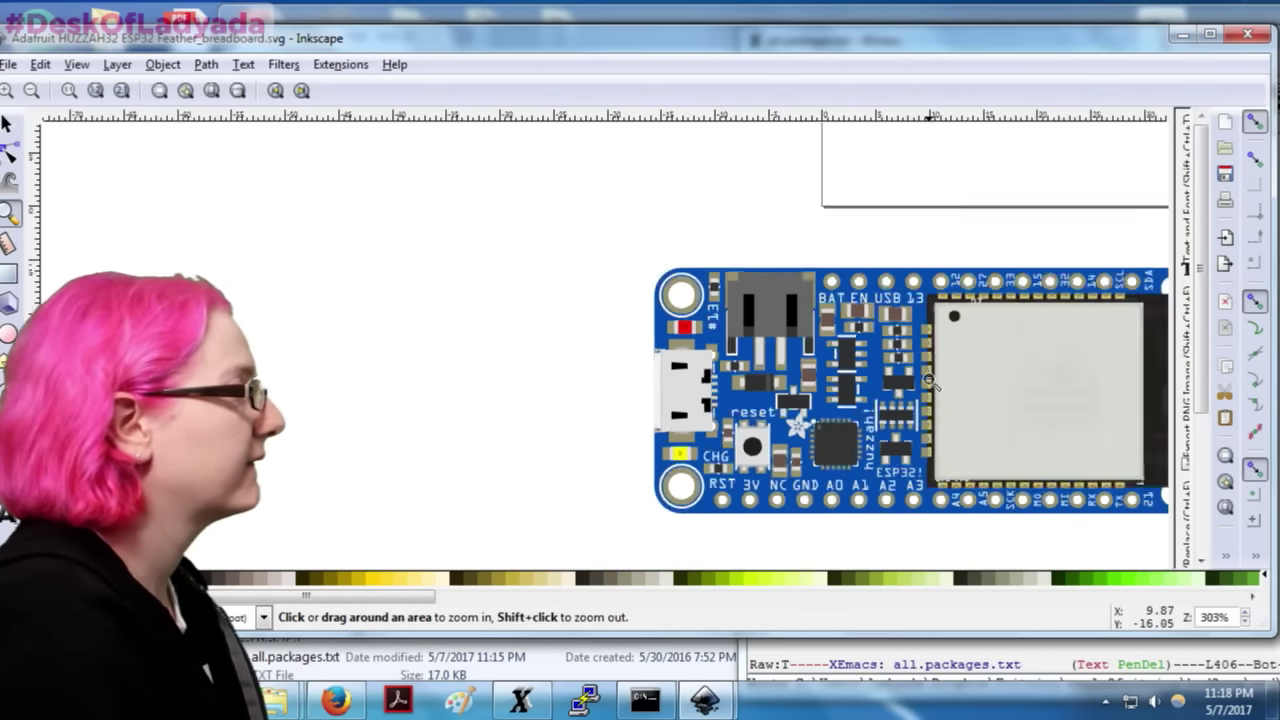
{"action": "left_click", "coordinate": [930, 380], "text": "shift"}
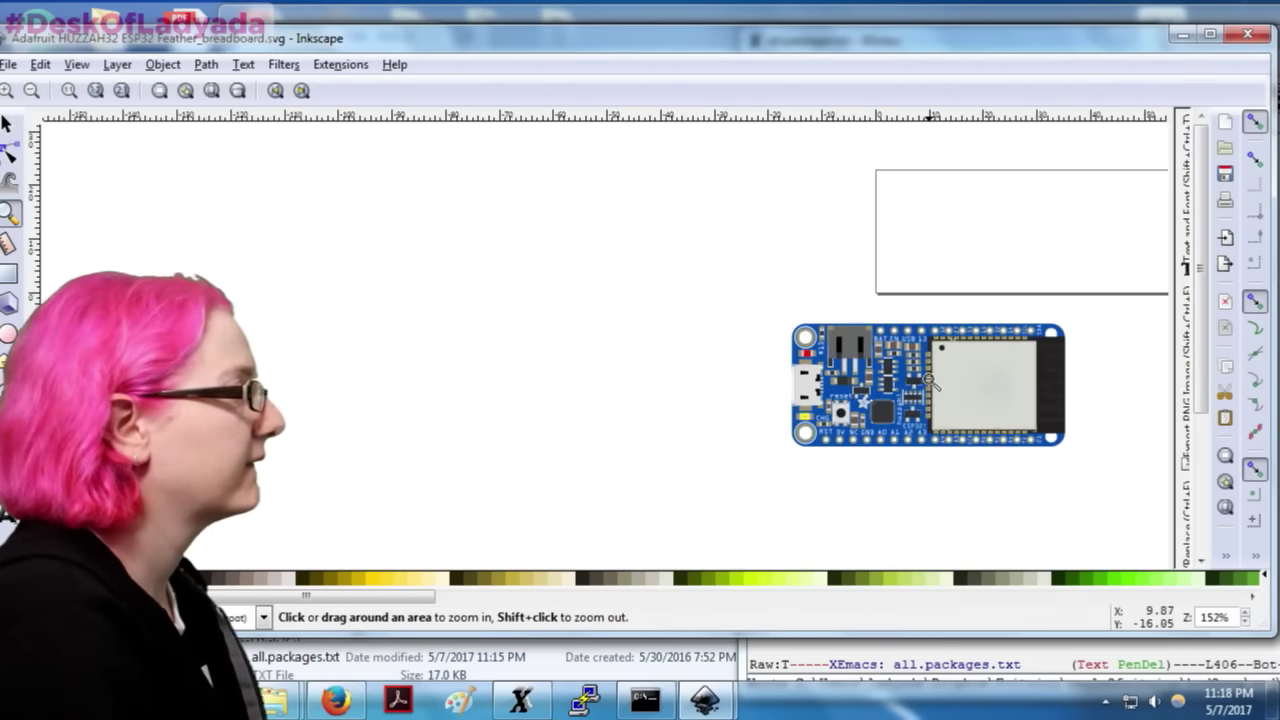
{"action": "left_click", "coordinate": [7, 121]}
{"action": "left_click_drag", "start_coordinate": [667, 287], "coordinate": [1145, 505]}
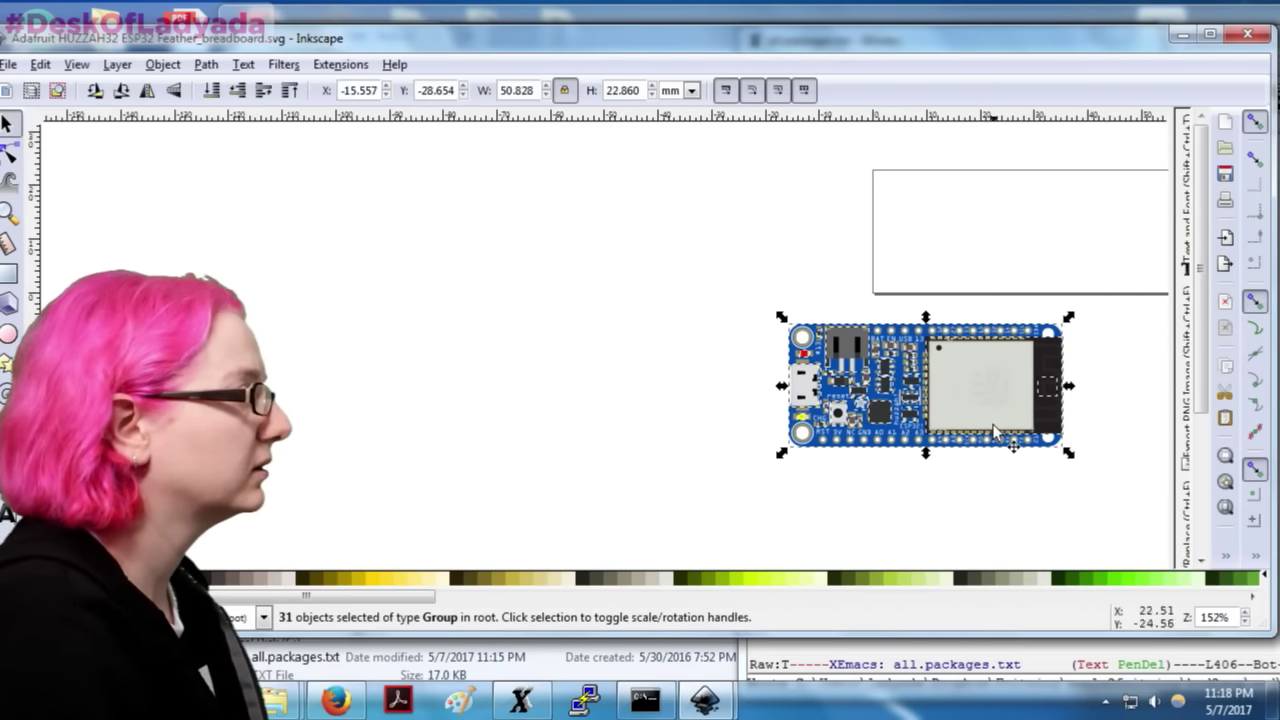
{"action": "left_click_drag", "start_coordinate": [983, 394], "coordinate": [1069, 236]}
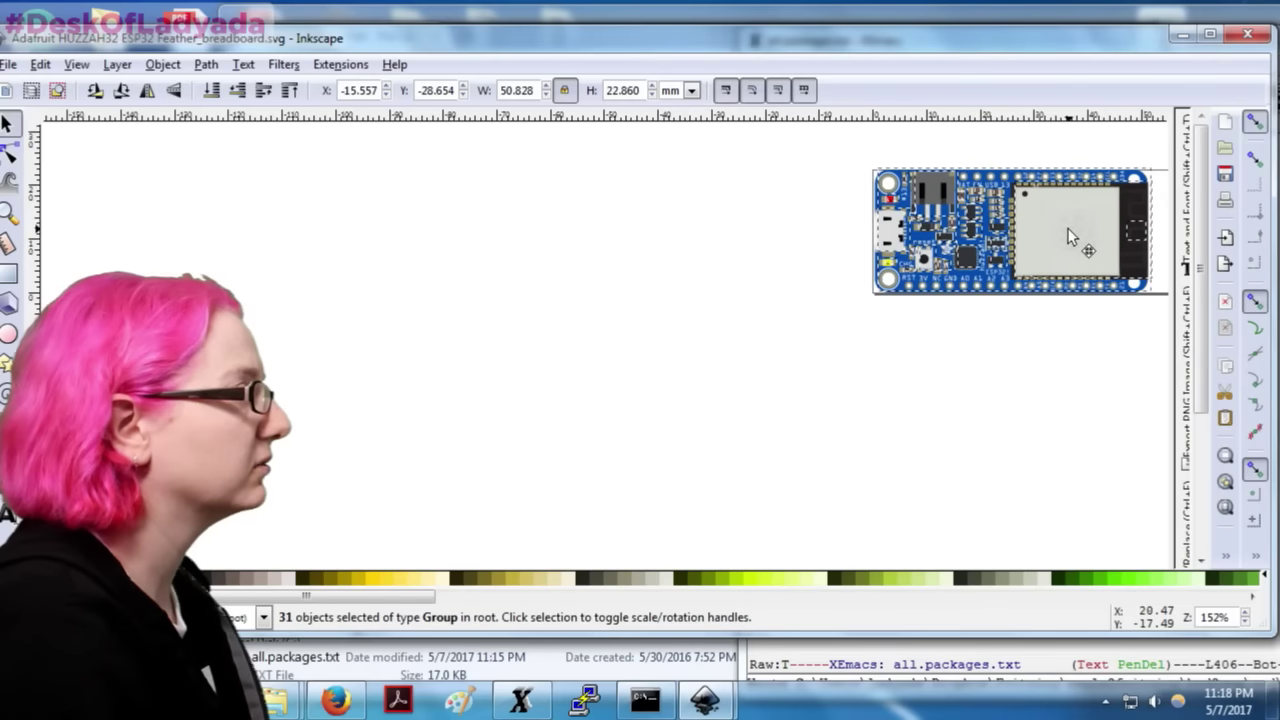
{"action": "left_click", "coordinate": [1024, 356]}
Step: Try to fill the whole grouped board artwork with black
{"action": "key", "text": "z"}
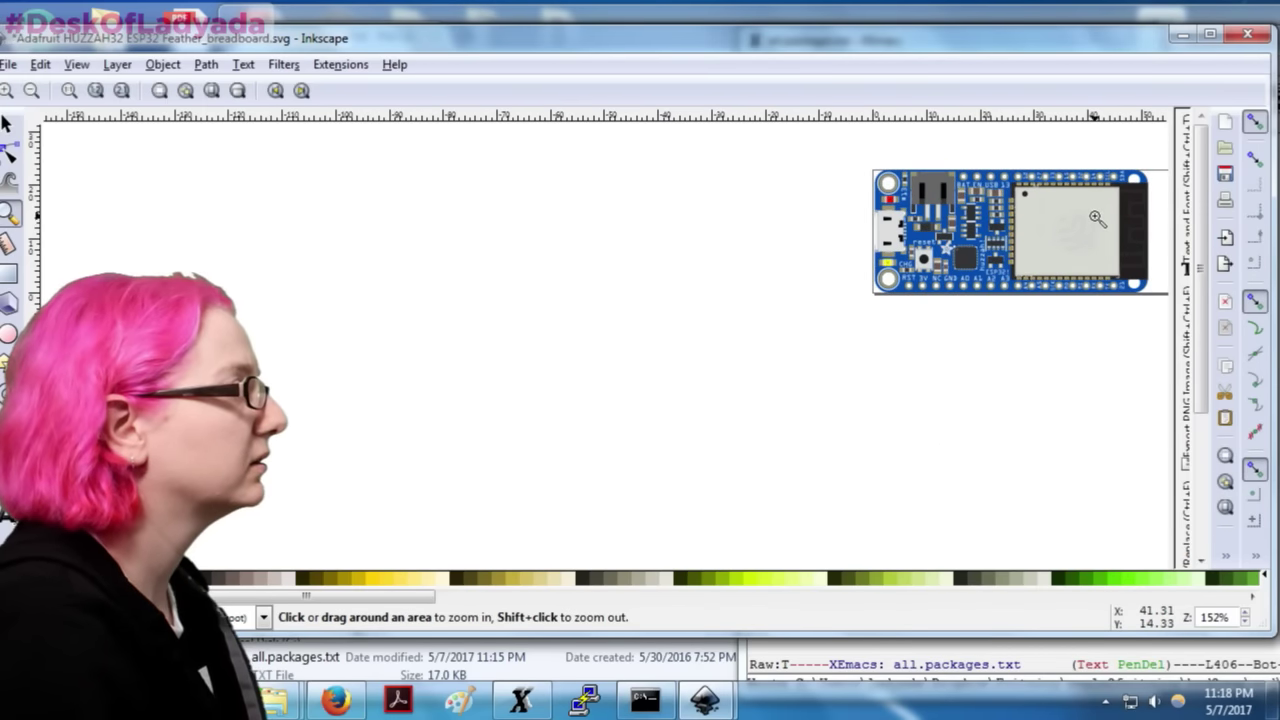
{"action": "left_click", "coordinate": [1097, 218]}
{"action": "left_click", "coordinate": [1097, 218]}
{"action": "left_click", "coordinate": [1097, 218]}
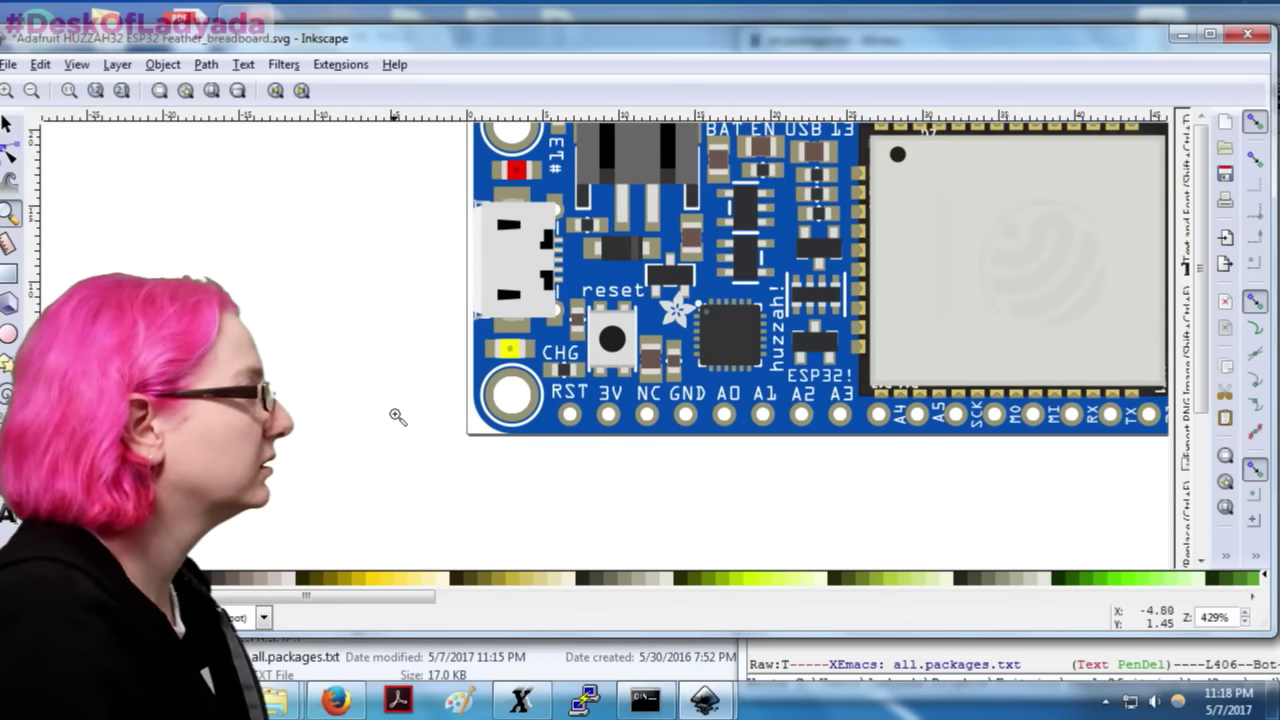
{"action": "scroll", "coordinate": [399, 430], "scroll_direction": "down", "scroll_amount": 1}
{"action": "scroll", "coordinate": [401, 440], "scroll_direction": "up", "scroll_amount": 2}
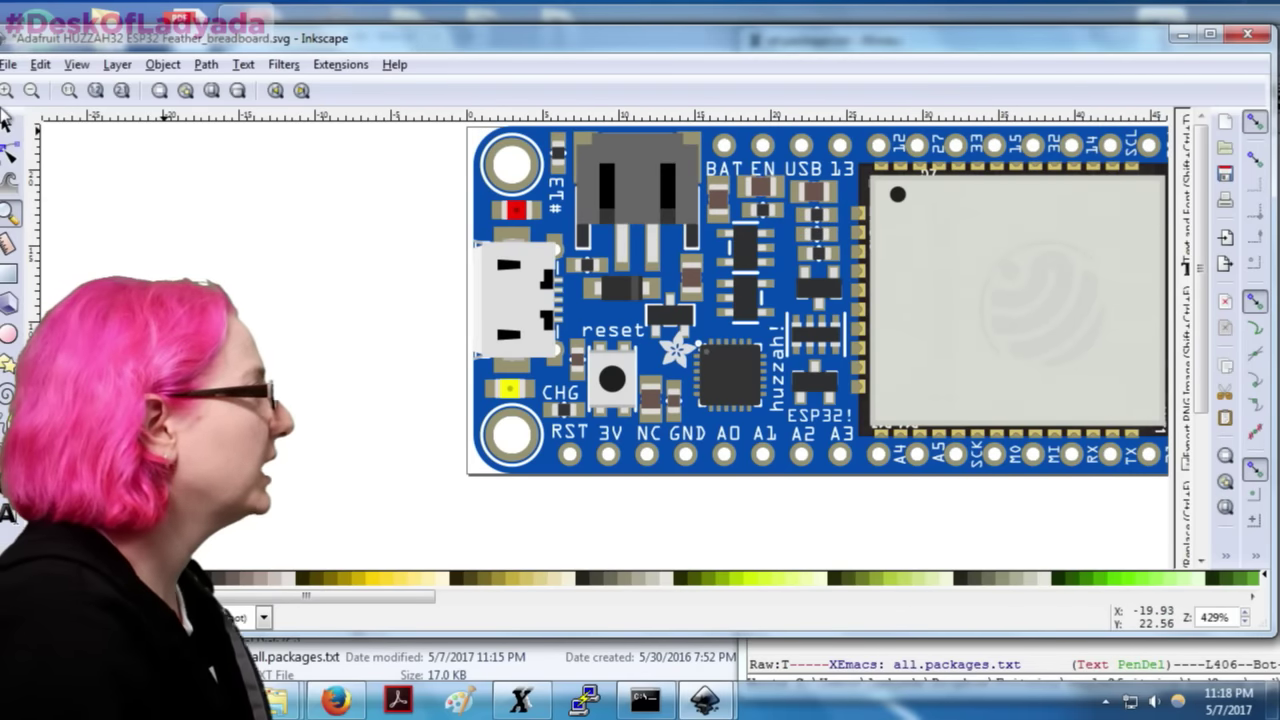
{"action": "left_click", "coordinate": [6, 121]}
{"action": "left_click", "coordinate": [606, 312]}
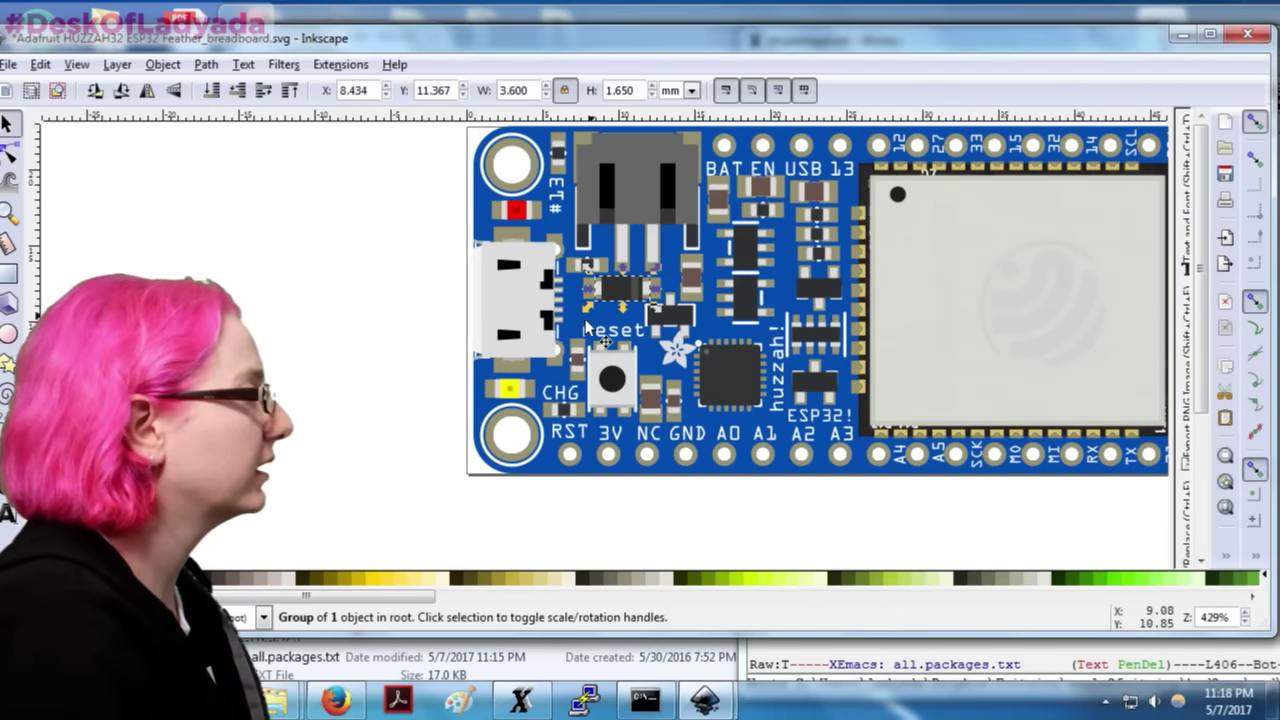
{"action": "left_click", "coordinate": [551, 482]}
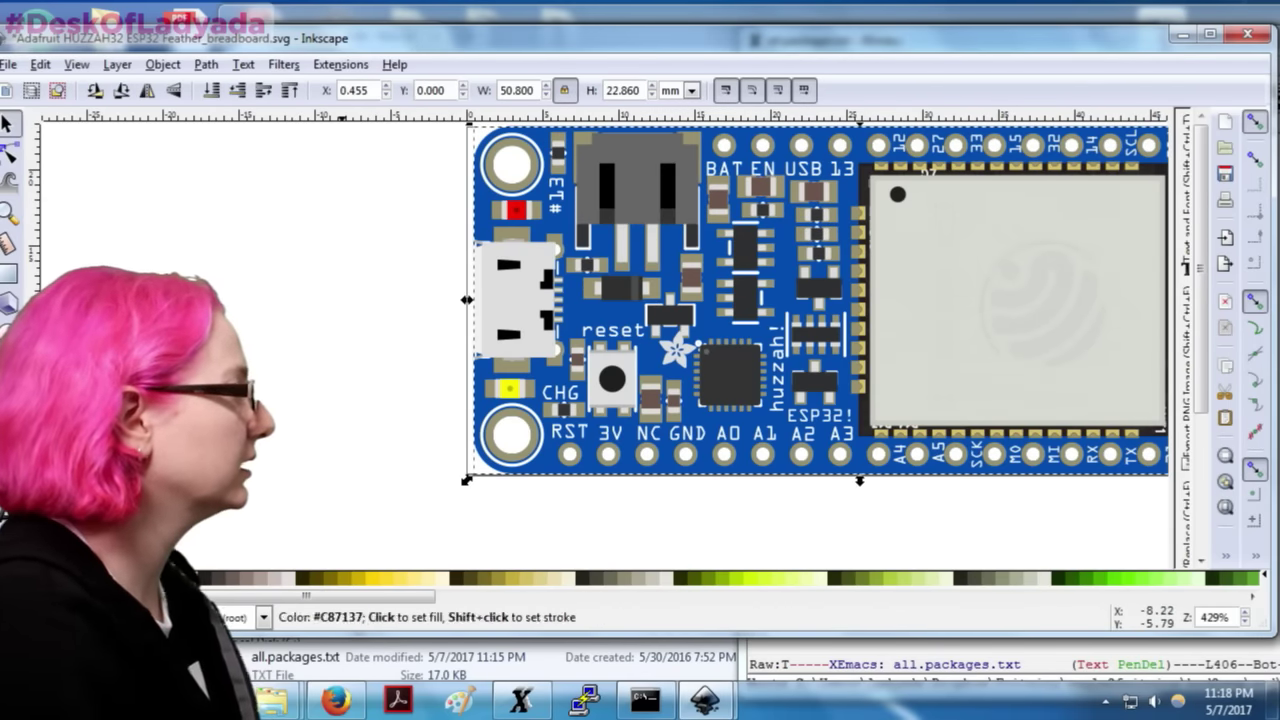
{"action": "left_click_drag", "start_coordinate": [265, 38], "coordinate": [311, 38]}
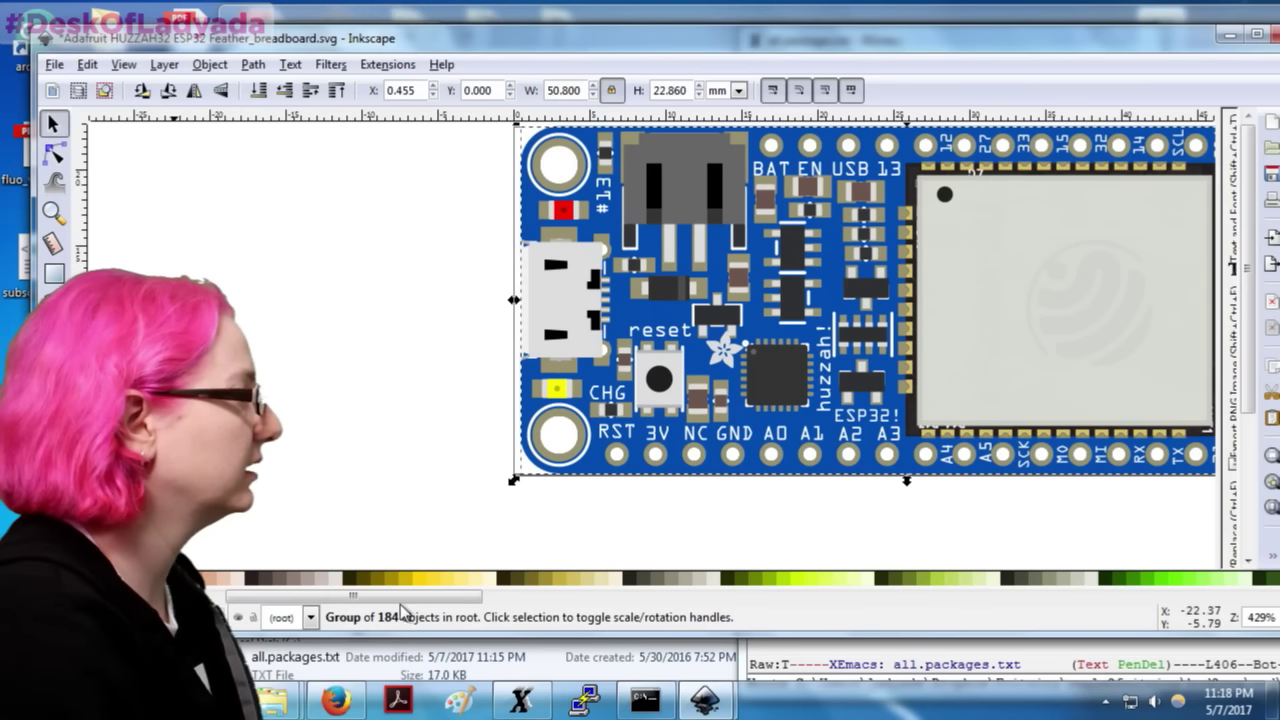
{"action": "left_click_drag", "start_coordinate": [388, 600], "coordinate": [300, 600]}
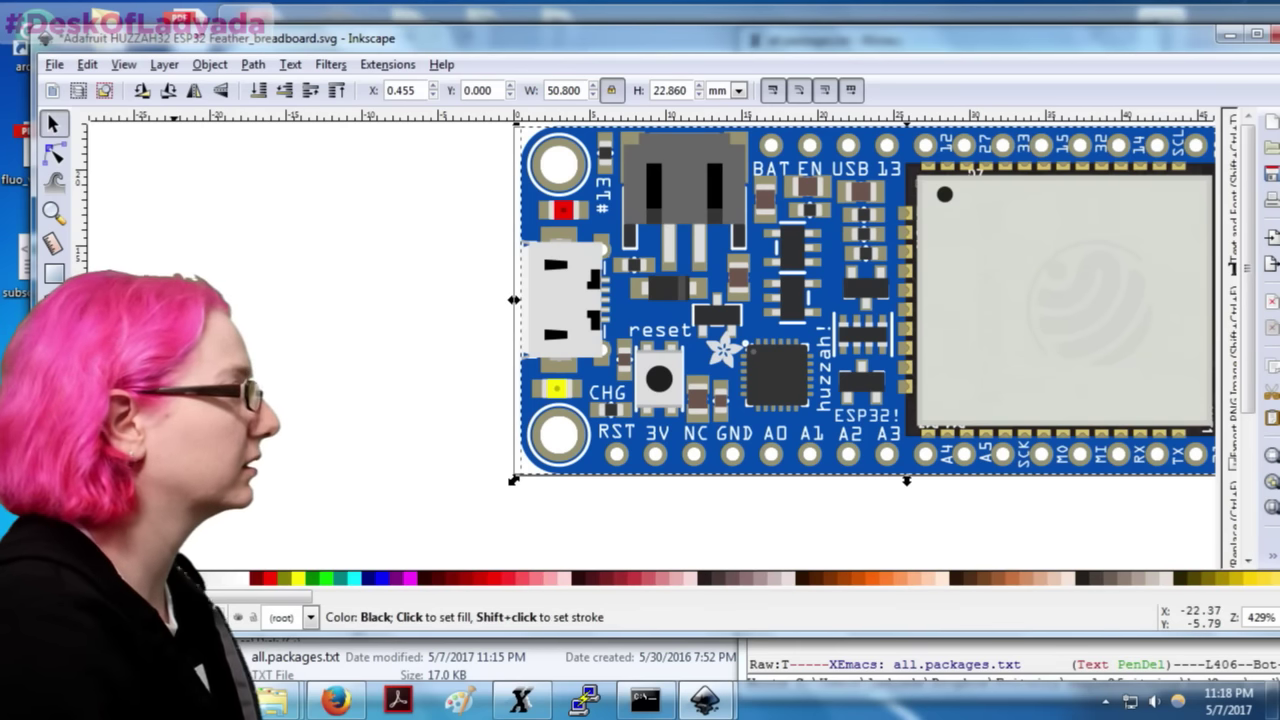
{"action": "left_click", "coordinate": [60, 578]}
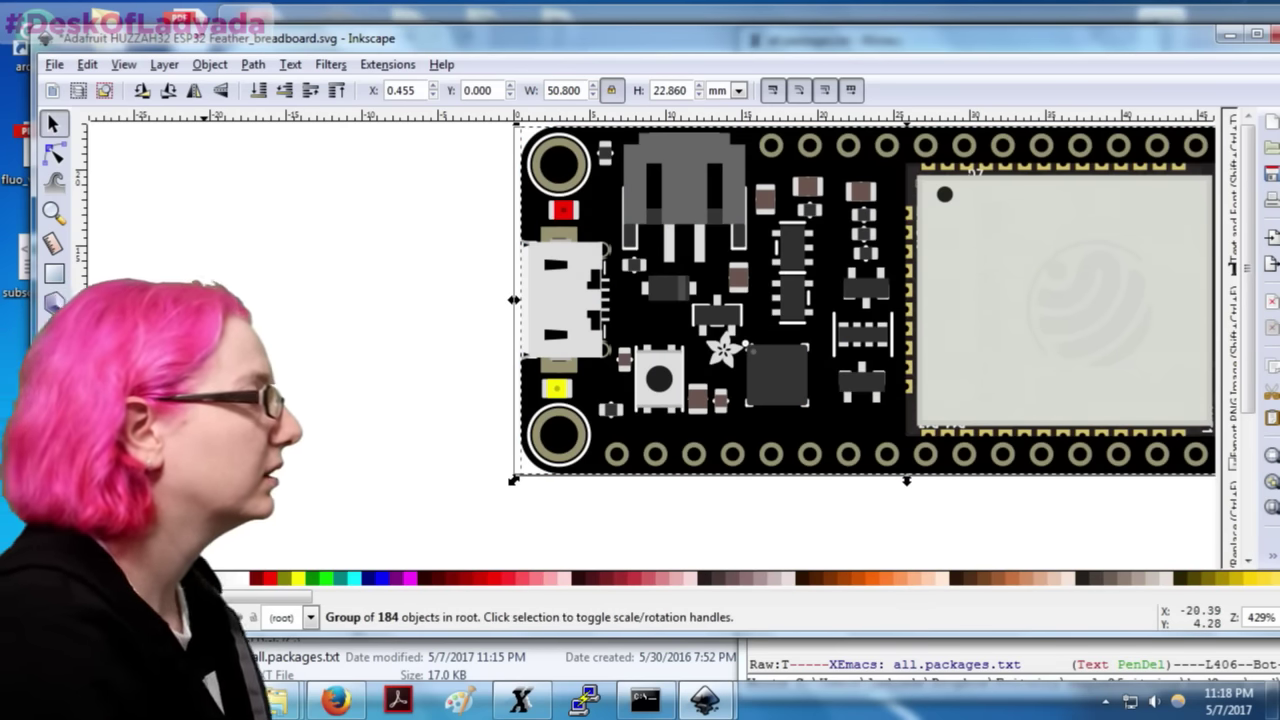
Step: Undo the black fill on the board group
{"action": "key", "text": "ctrl+z"}
{"action": "key", "text": "ctrl+z"}
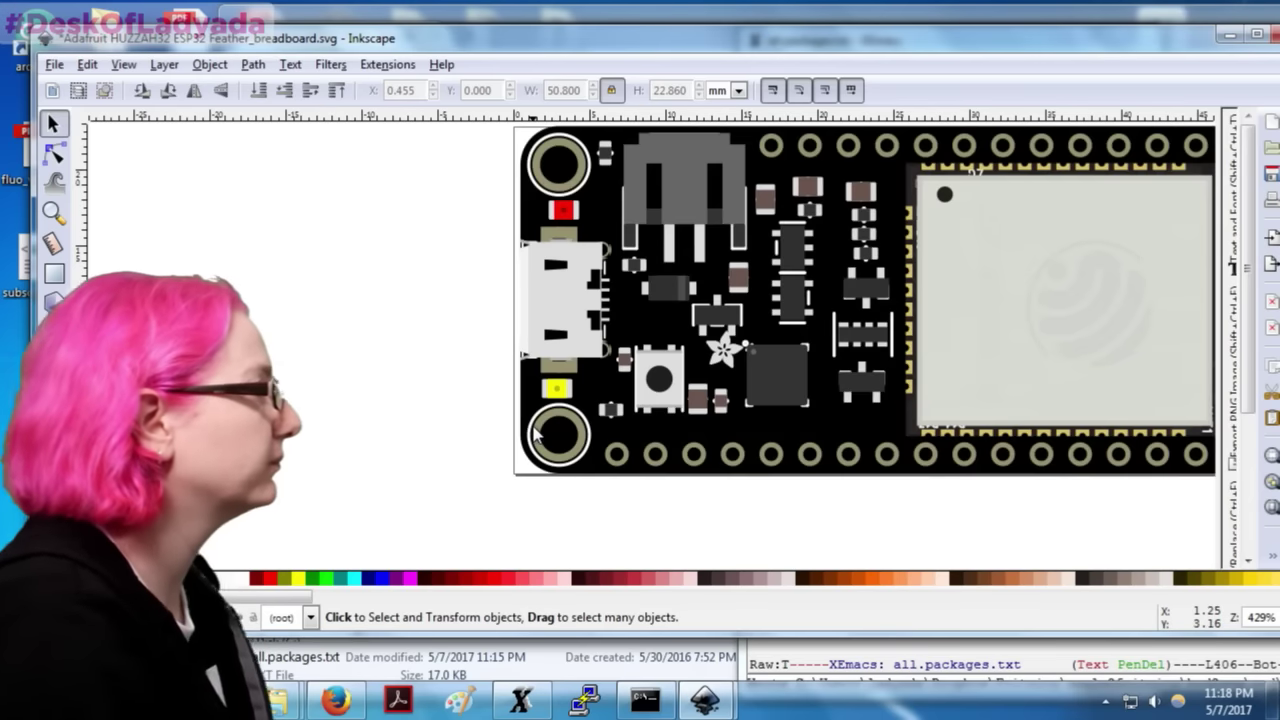
{"action": "key", "text": "ctrl+z"}
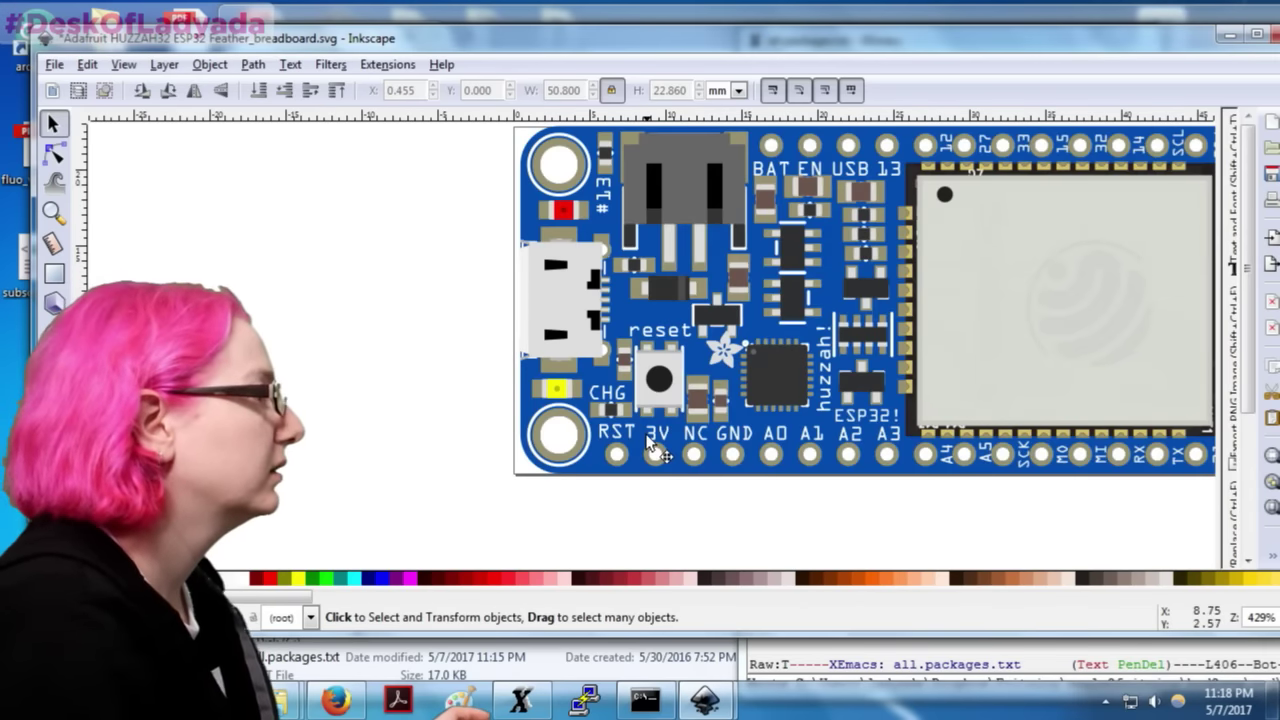
Step: Ungroup the board artwork, select only the blue board outline path, and fill it with black
{"action": "right_click", "coordinate": [648, 440]}
{"action": "left_click", "coordinate": [691, 494]}
{"action": "key", "text": "ctrl+shift+g"}
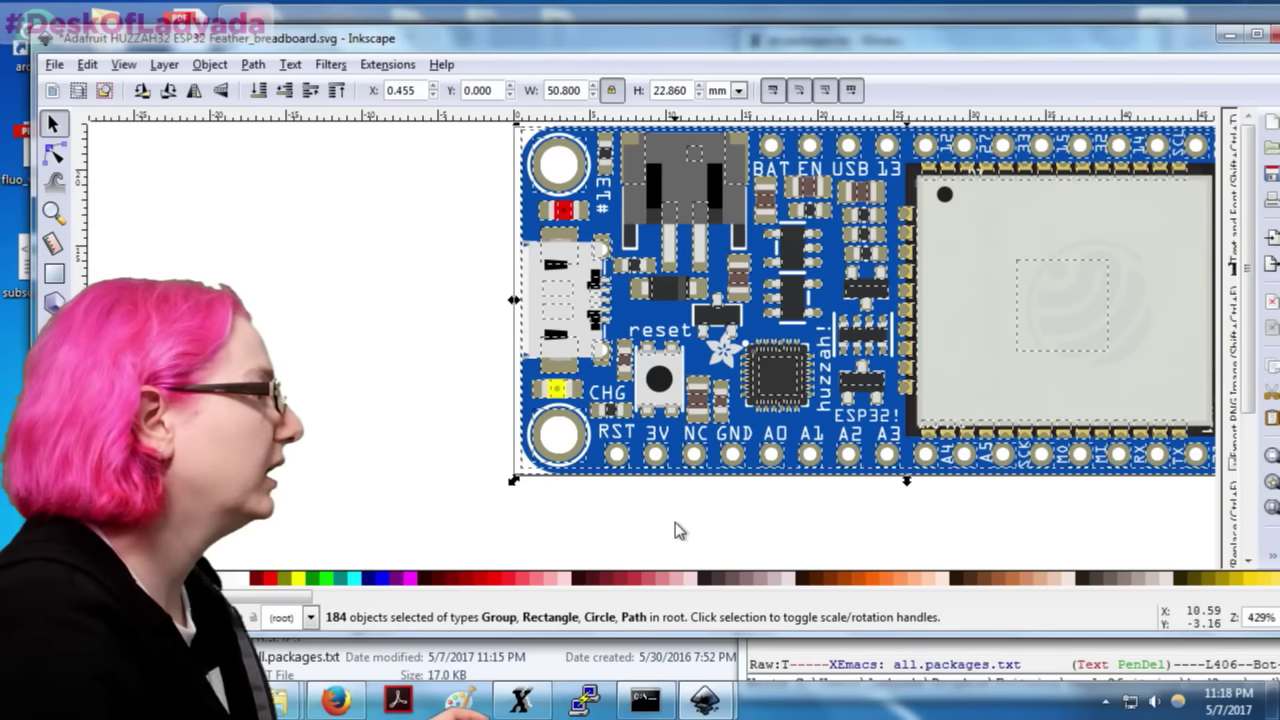
{"action": "key", "text": "Escape"}
{"action": "key", "text": "Tab"}
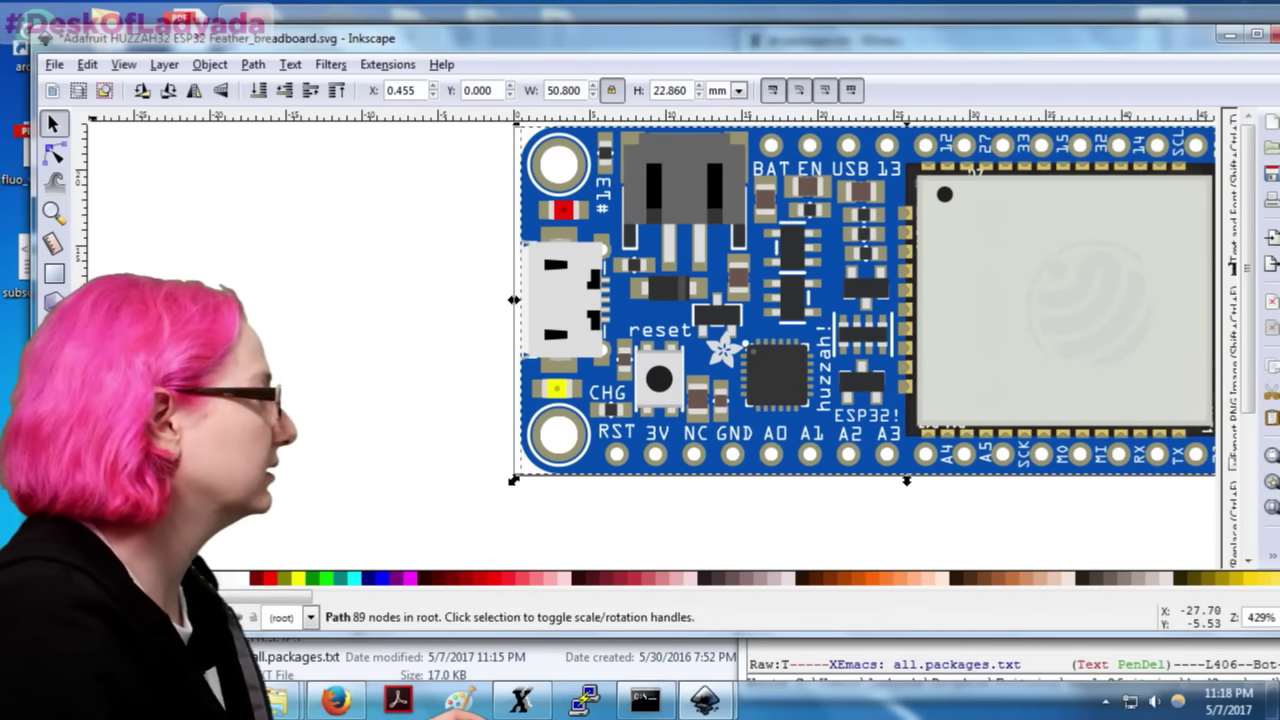
{"action": "left_click", "coordinate": [100, 578]}
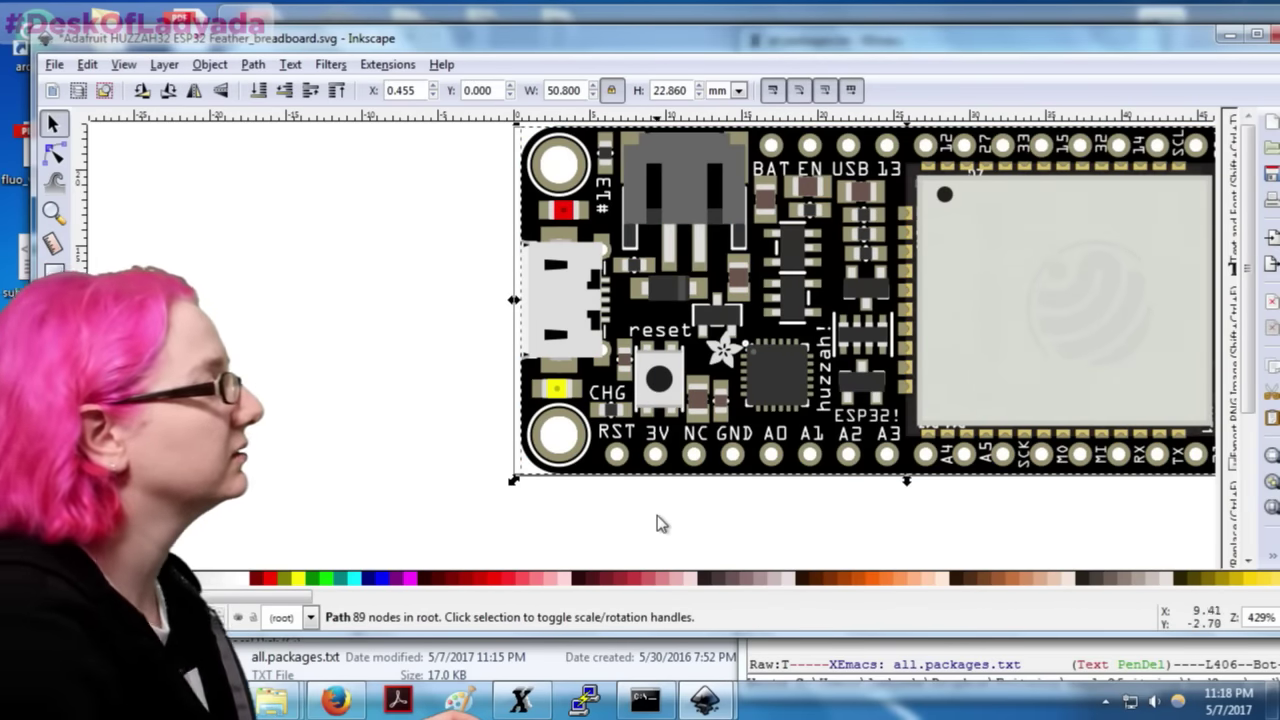
Step: Move the Adafruit flower logo slightly to X 12.081, Y 6.671 mm, beside the reset button
{"action": "left_click", "coordinate": [657, 516]}
{"action": "left_click", "coordinate": [720, 352]}
{"action": "left_click_drag", "start_coordinate": [718, 354], "coordinate": [709, 350]}
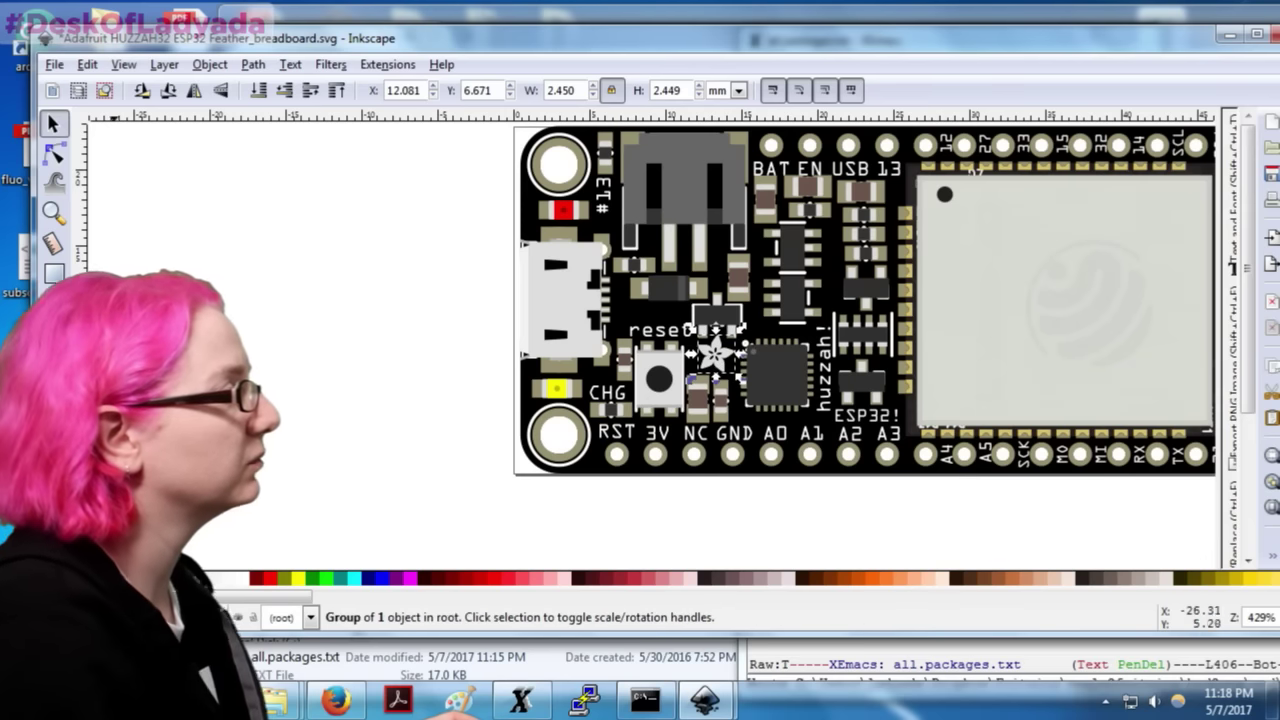
Step: Try to ungroup the white silkscreen labels and outlines, and undo it
{"action": "left_click", "coordinate": [790, 180]}
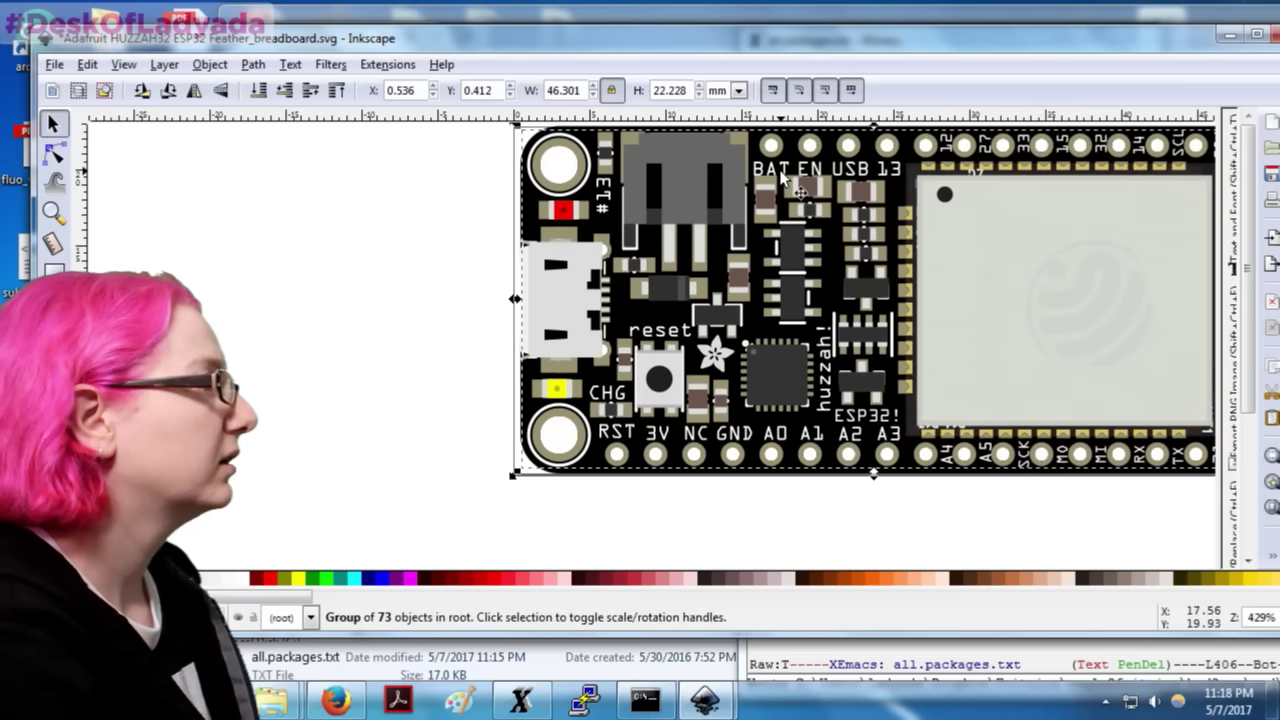
{"action": "right_click", "coordinate": [785, 178]}
{"action": "left_click", "coordinate": [829, 551]}
{"action": "left_click", "coordinate": [812, 172]}
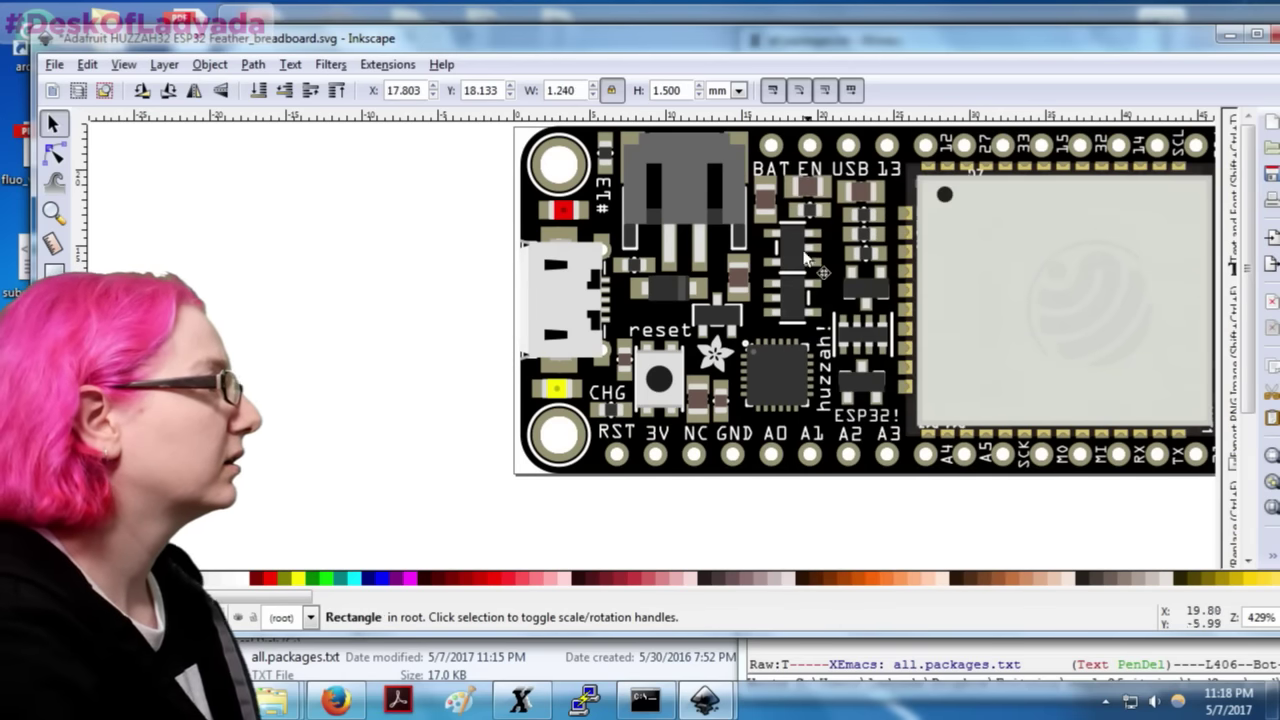
{"action": "key", "text": "Escape"}
{"action": "key", "text": "ctrl+z"}
Step: Ungroup the white silkscreen group so that each pin label and outline can be selected separately
{"action": "key", "text": "z"}
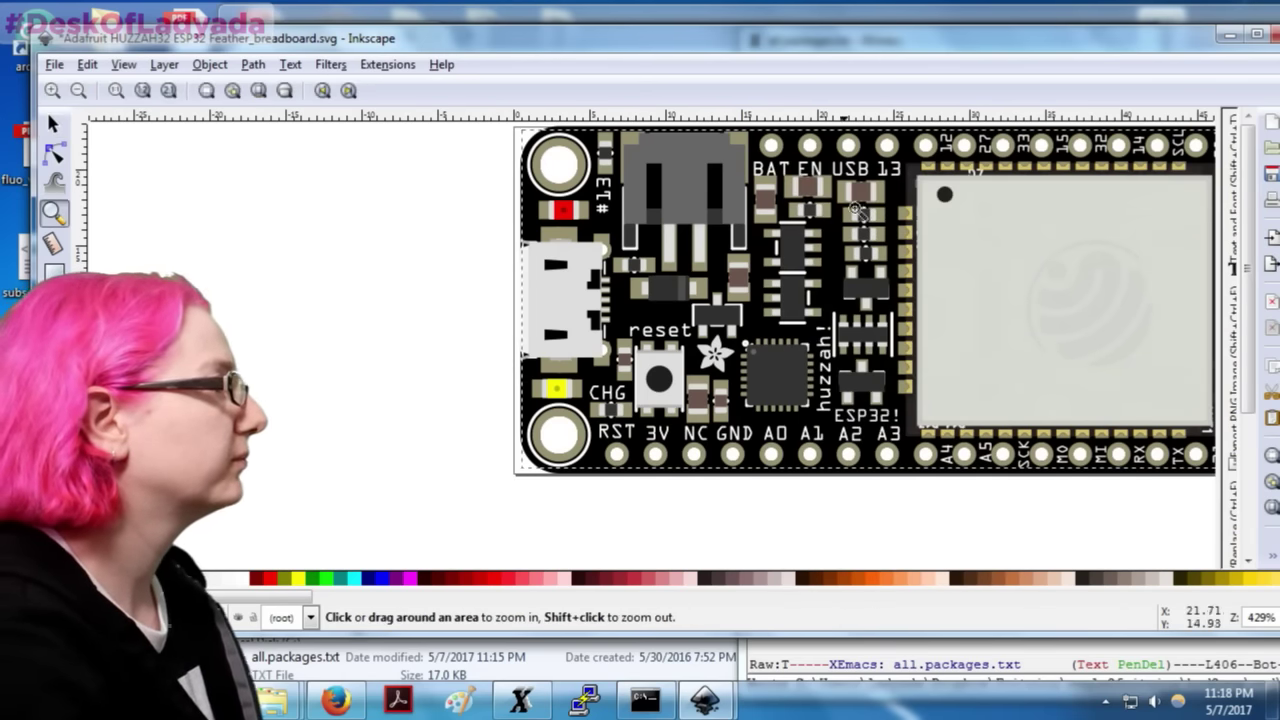
{"action": "left_click", "coordinate": [843, 138]}
{"action": "left_click", "coordinate": [843, 138]}
{"action": "left_click", "coordinate": [843, 138]}
{"action": "left_click", "coordinate": [53, 124]}
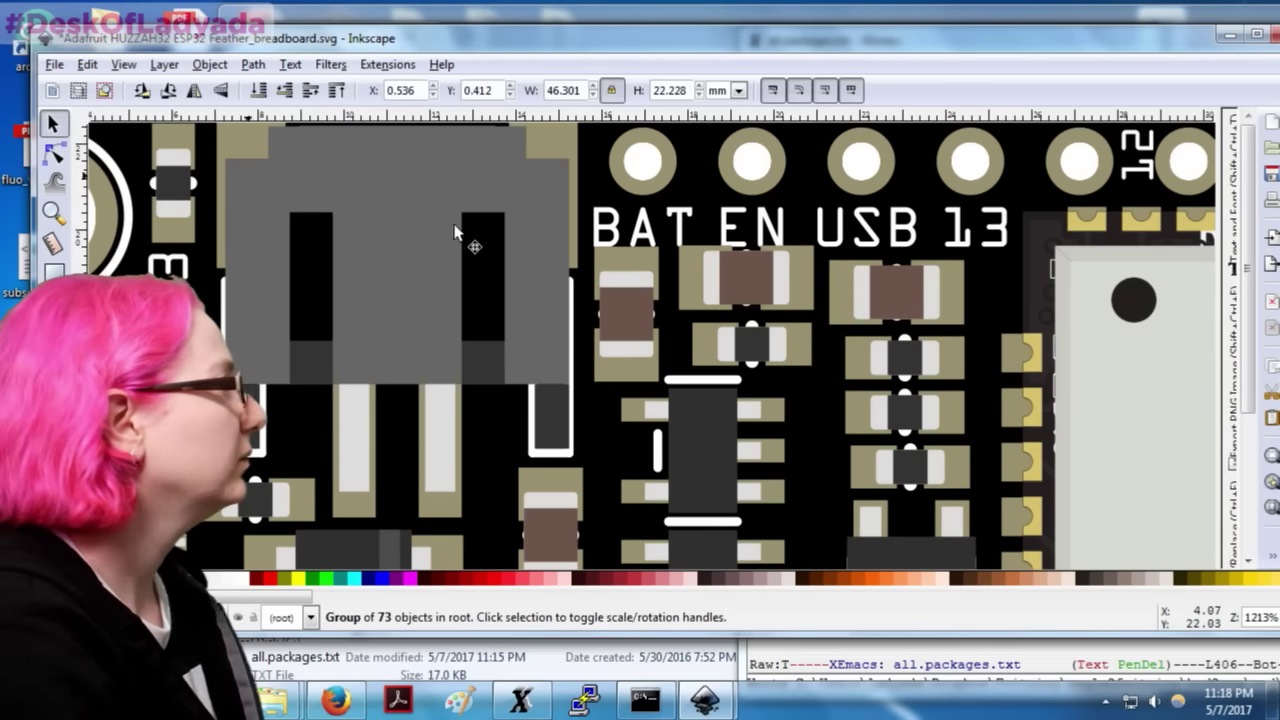
{"action": "left_click_drag", "start_coordinate": [681, 216], "coordinate": [688, 202]}
{"action": "key", "text": "ctrl+z"}
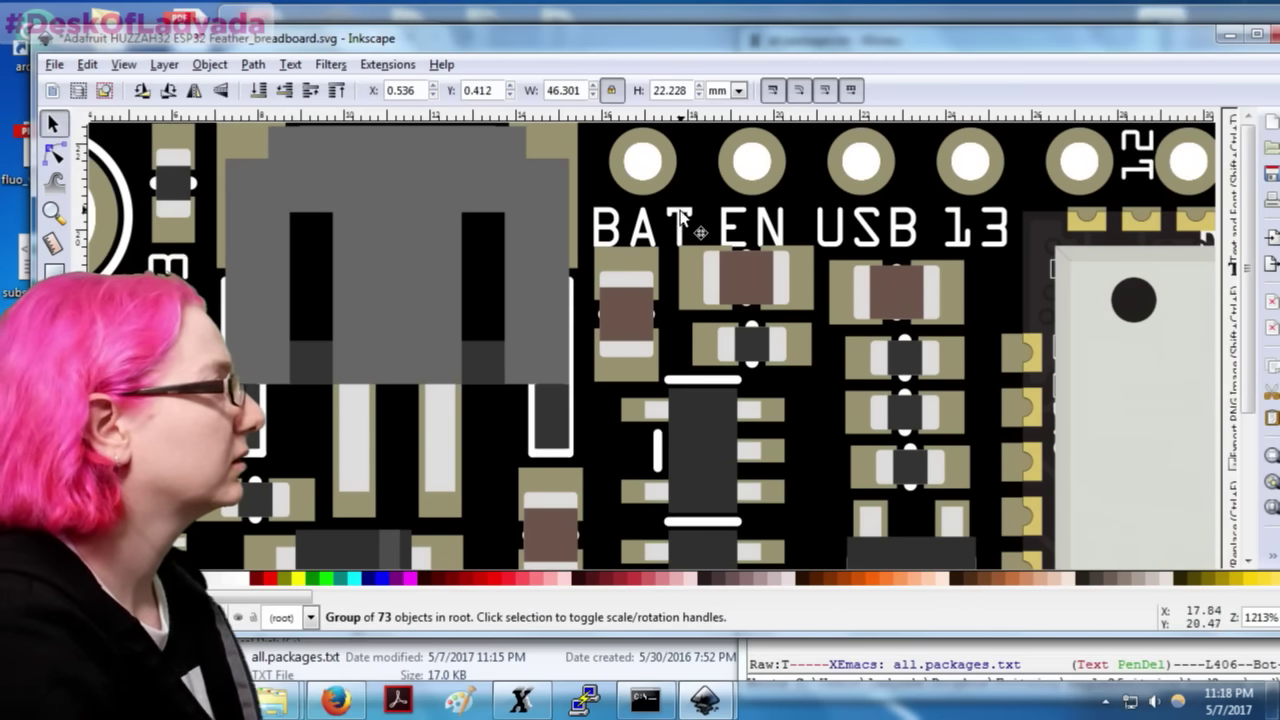
{"action": "right_click", "coordinate": [680, 210]}
{"action": "left_click", "coordinate": [729, 590]}
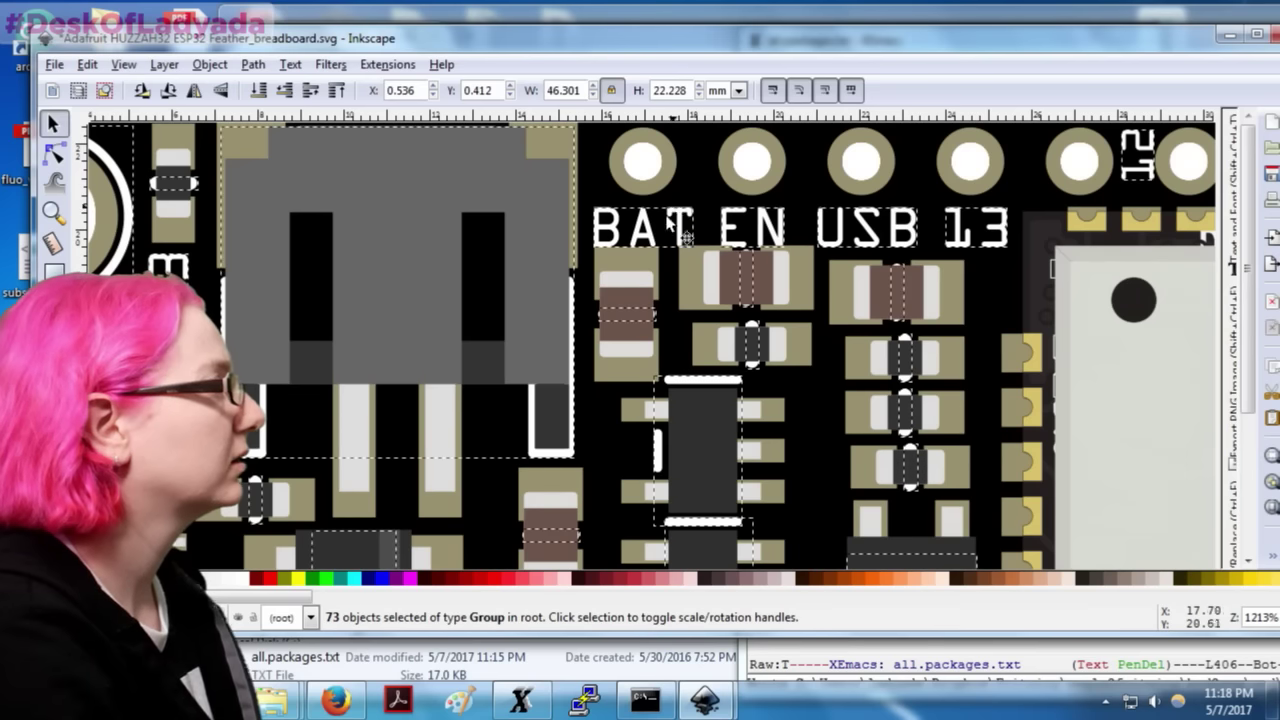
{"action": "left_click", "coordinate": [689, 179]}
Step: Nudge the BAT and EN pin labels up slightly, clear of the components below them
{"action": "left_click", "coordinate": [662, 238]}
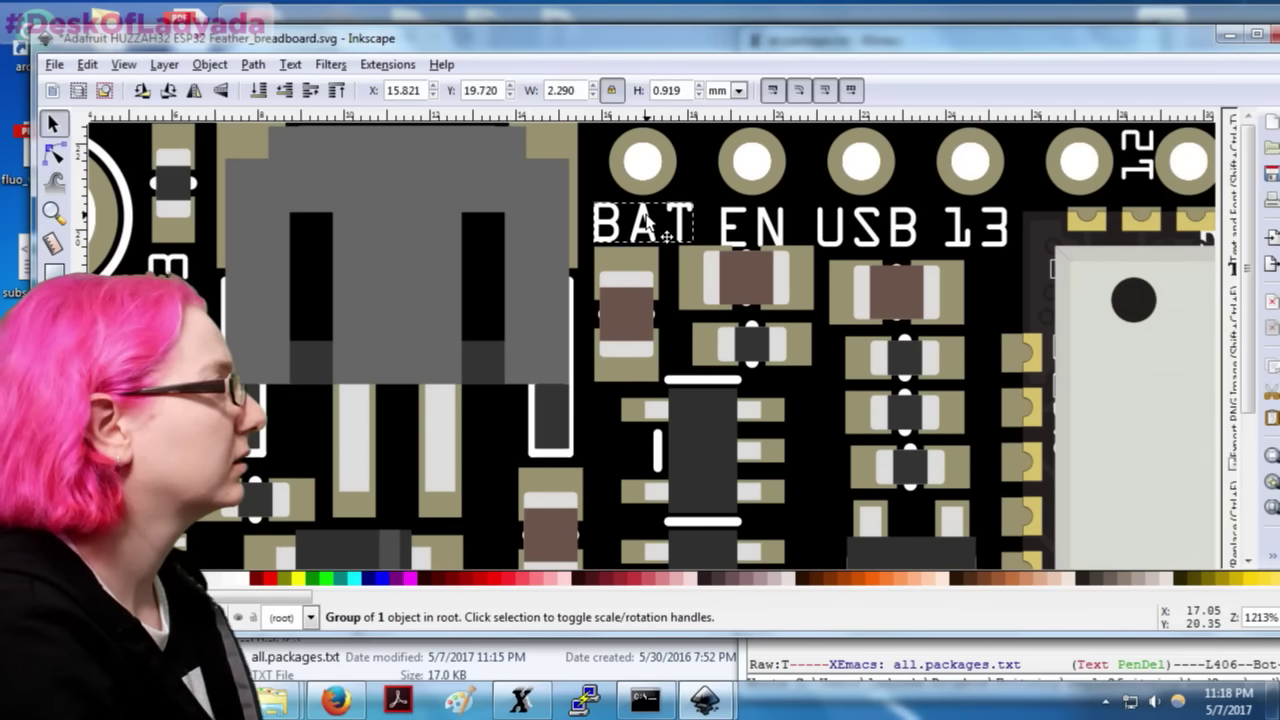
{"action": "left_click_drag", "start_coordinate": [648, 228], "coordinate": [650, 224]}
{"action": "left_click", "coordinate": [762, 230]}
{"action": "key", "text": "n"}
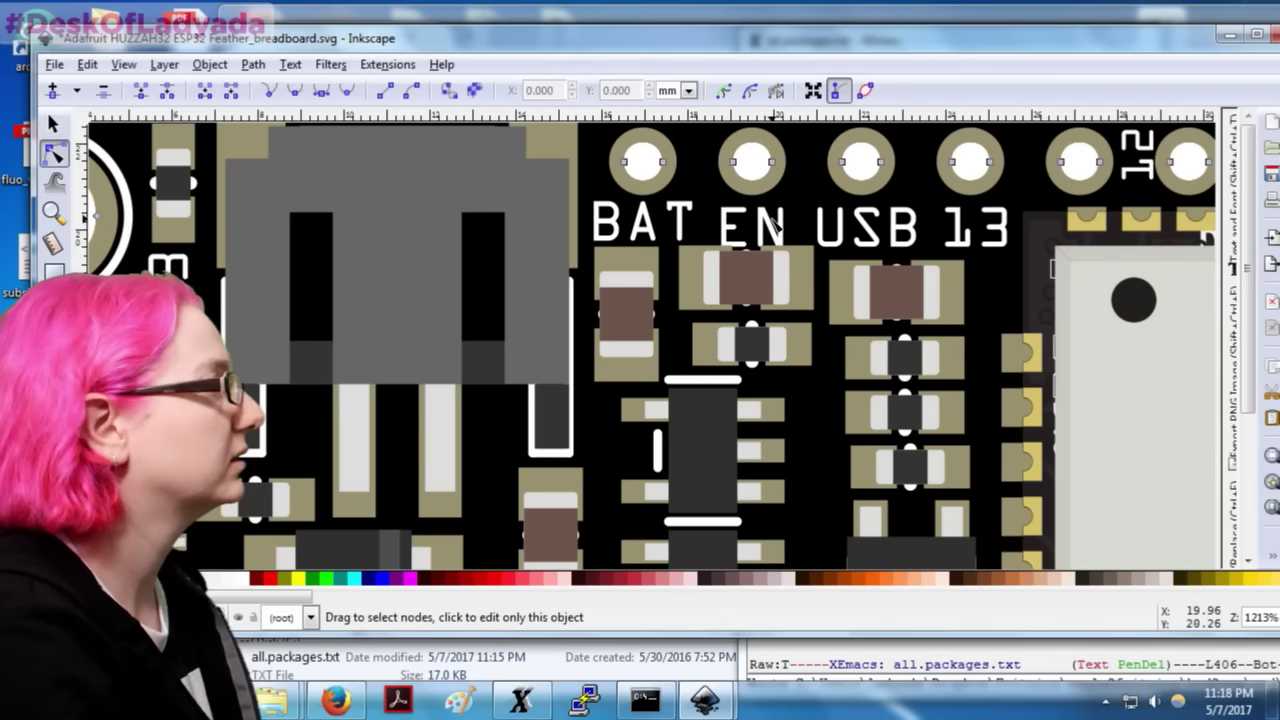
{"action": "key", "text": "s"}
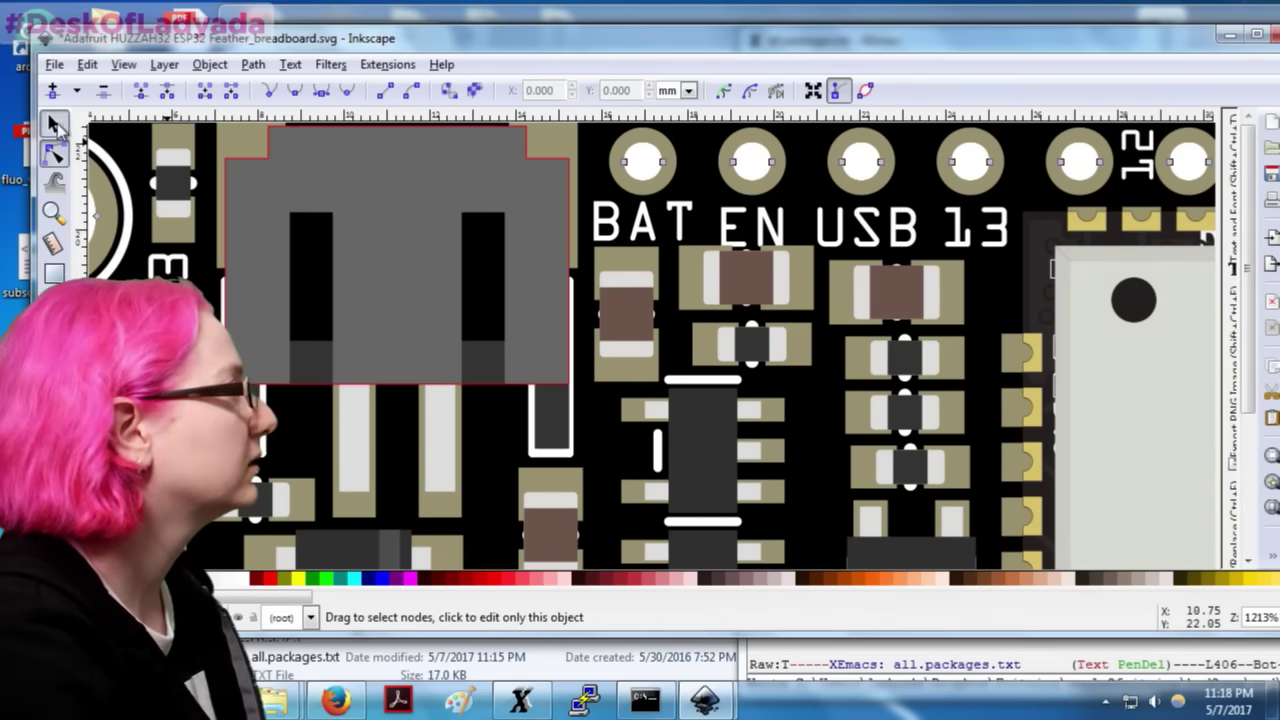
{"action": "left_click", "coordinate": [790, 240]}
{"action": "key", "text": "Escape"}
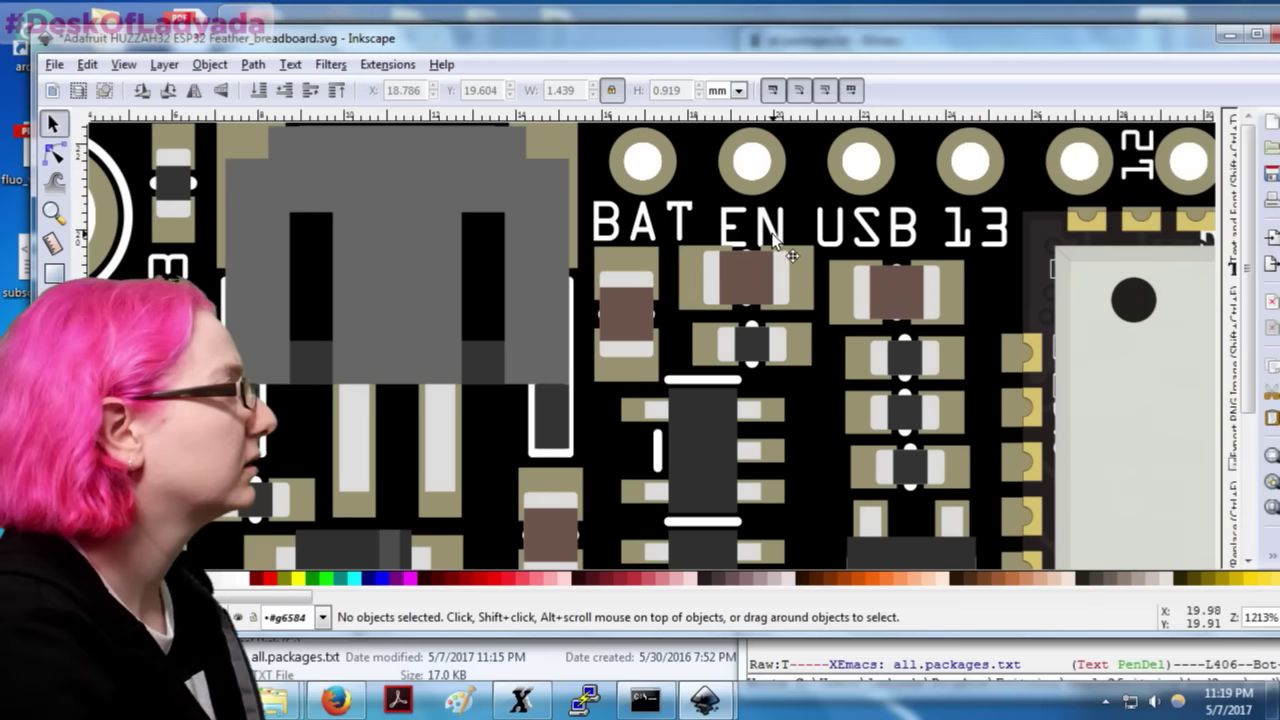
{"action": "left_click", "coordinate": [797, 240]}
{"action": "mouse_move", "coordinate": [780, 228]}
{"action": "left_mouse_down"}
{"action": "mouse_move", "coordinate": [789, 237]}
{"action": "mouse_move", "coordinate": [777, 234]}
{"action": "left_mouse_up"}
{"action": "left_click", "coordinate": [886, 234]}
Step: Check the whole recoloured Feather board and save the breadboard drawing
{"action": "key", "text": "z"}
{"action": "left_click", "coordinate": [800, 290], "text": "shift"}
{"action": "left_click", "coordinate": [800, 290], "text": "shift"}
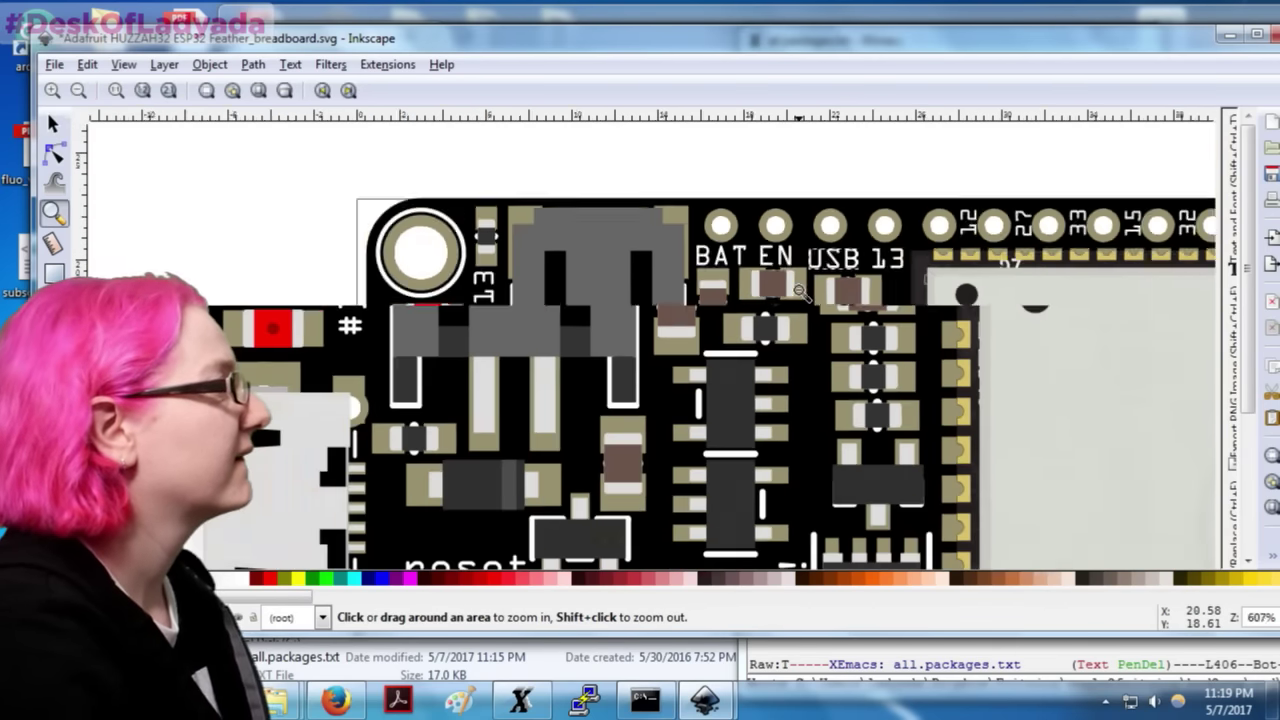
{"action": "left_click", "coordinate": [810, 295], "text": "shift"}
{"action": "left_click", "coordinate": [810, 295], "text": "shift"}
{"action": "left_click", "coordinate": [821, 300], "text": "shift"}
{"action": "left_click", "coordinate": [1033, 346]}
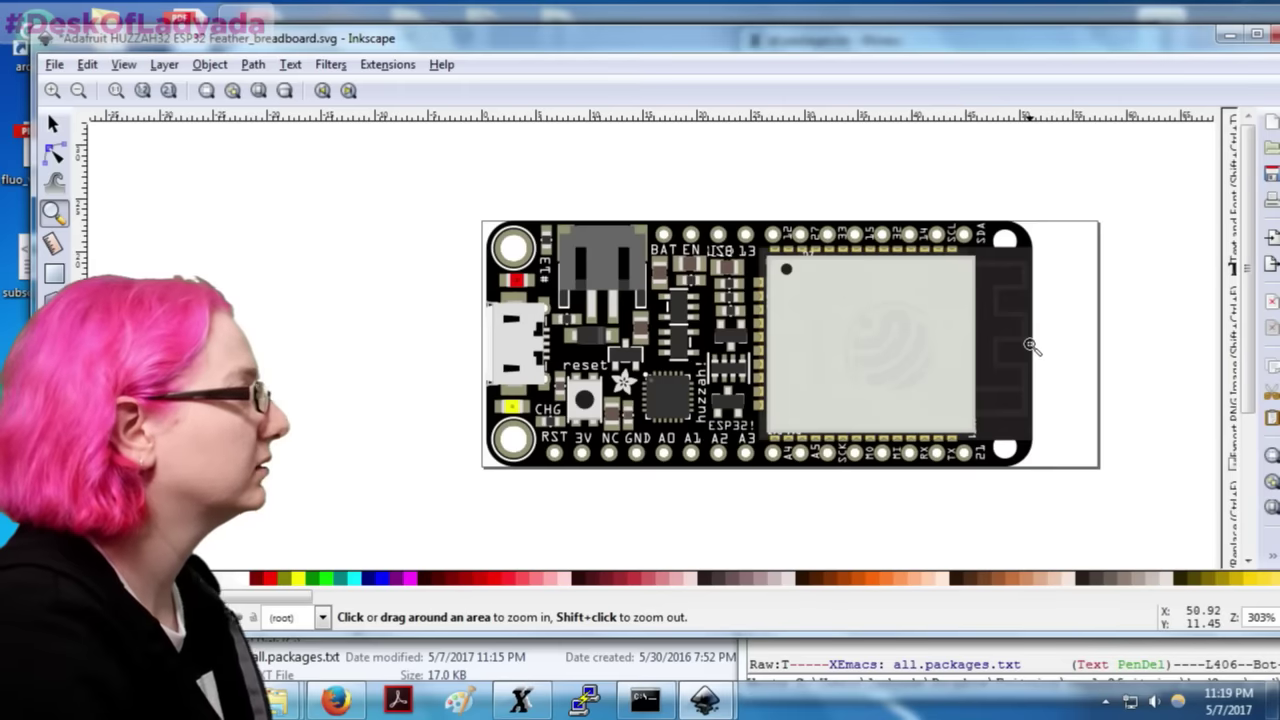
{"action": "left_click", "coordinate": [1032, 346]}
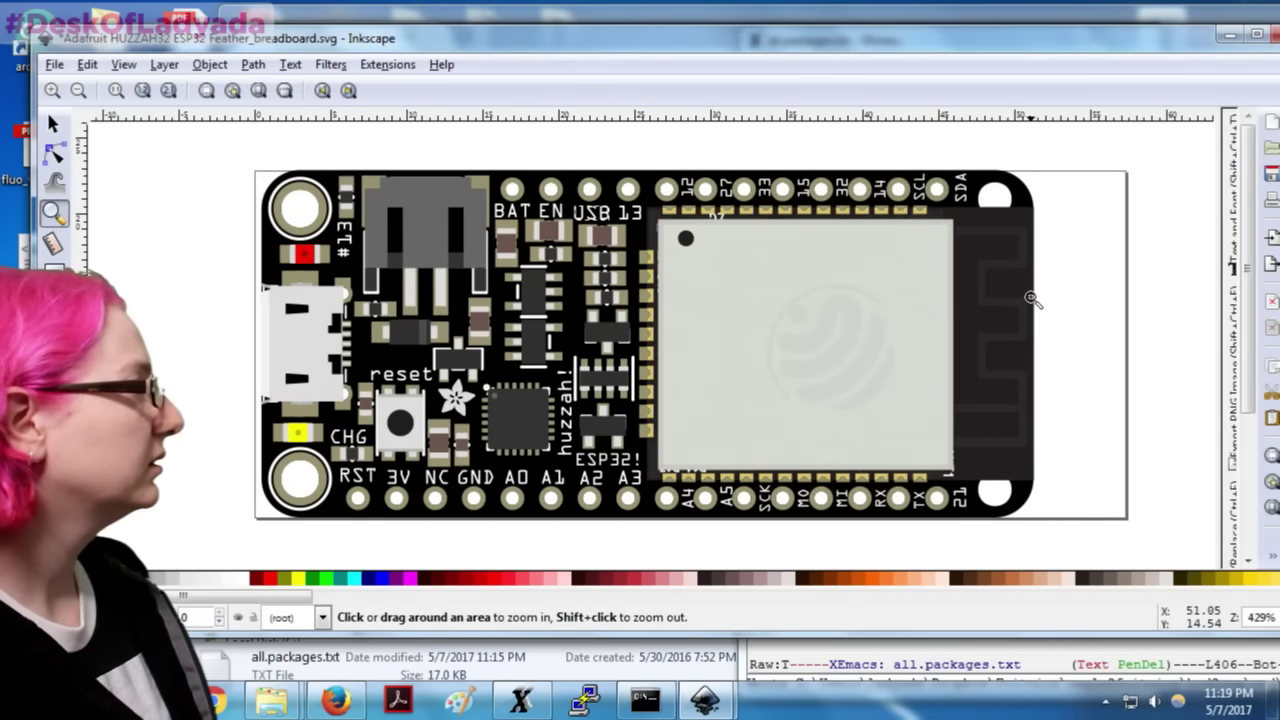
{"action": "key", "text": "ctrl+s"}
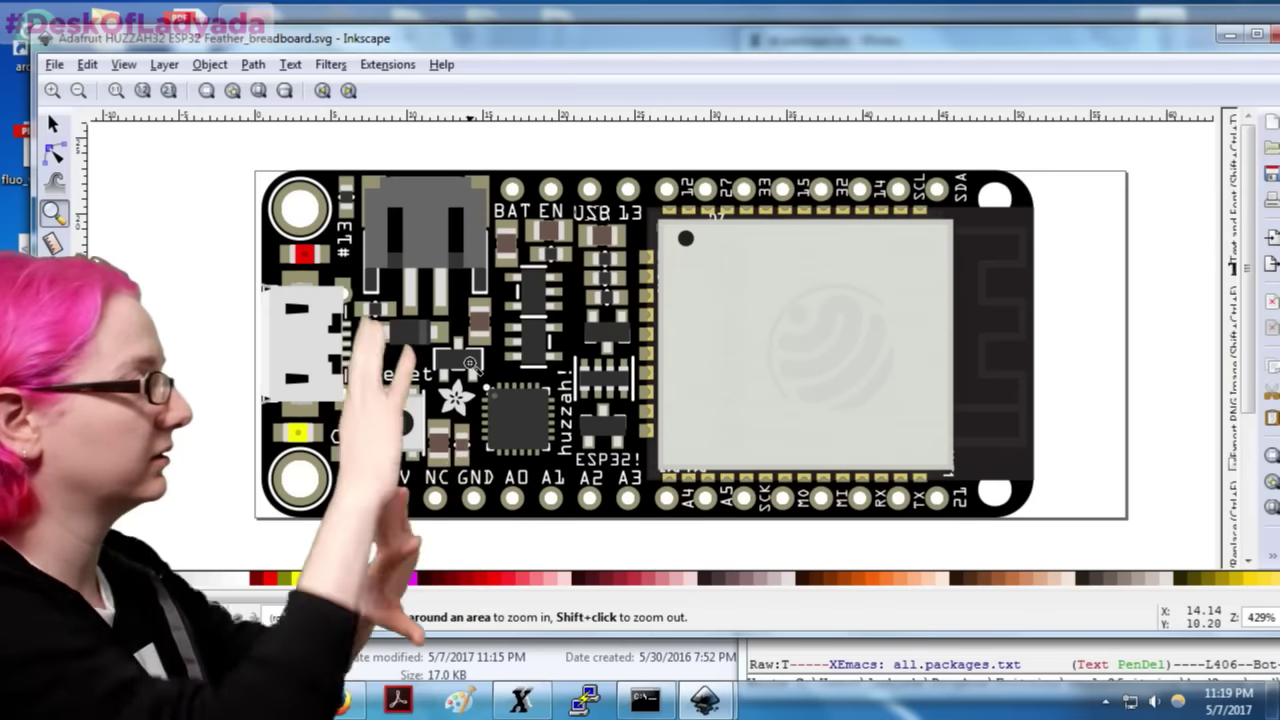
Step: Copy the fitted WROOM module from the breadboard drawing and switch to the wroom32.svg drawing
{"action": "left_click", "coordinate": [52, 124]}
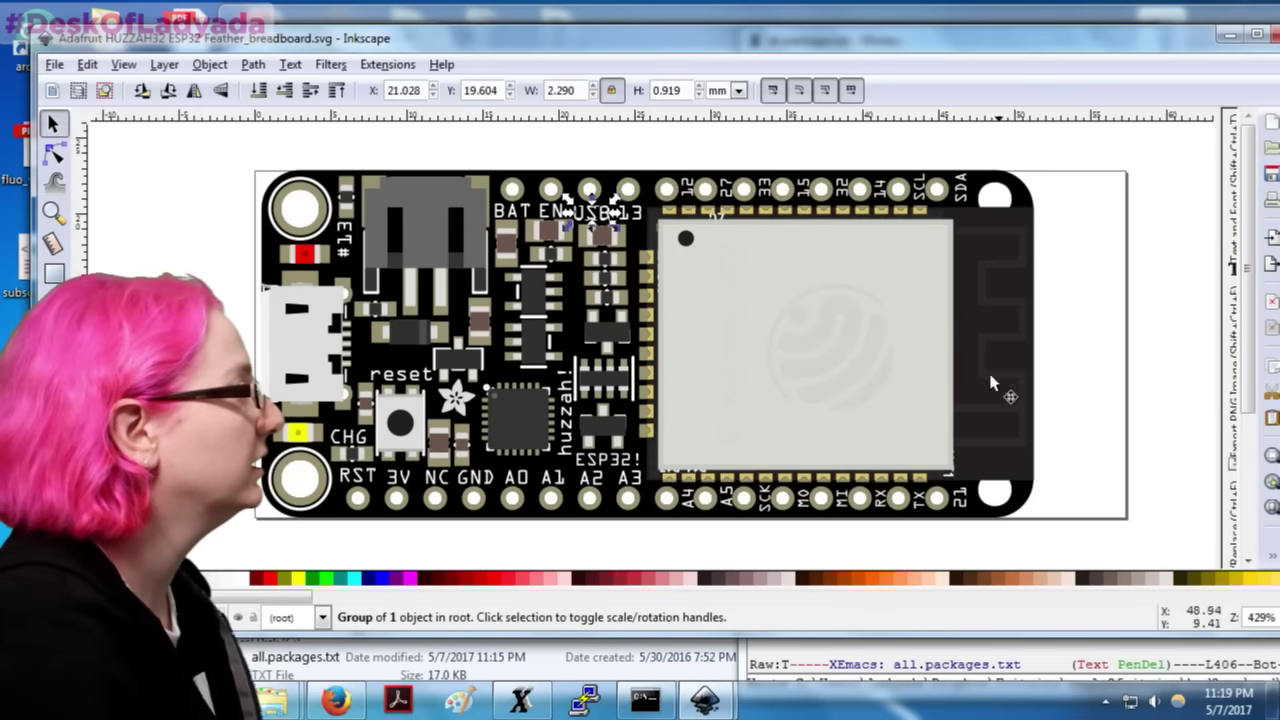
{"action": "left_click", "coordinate": [888, 345]}
{"action": "key", "text": "ctrl"}
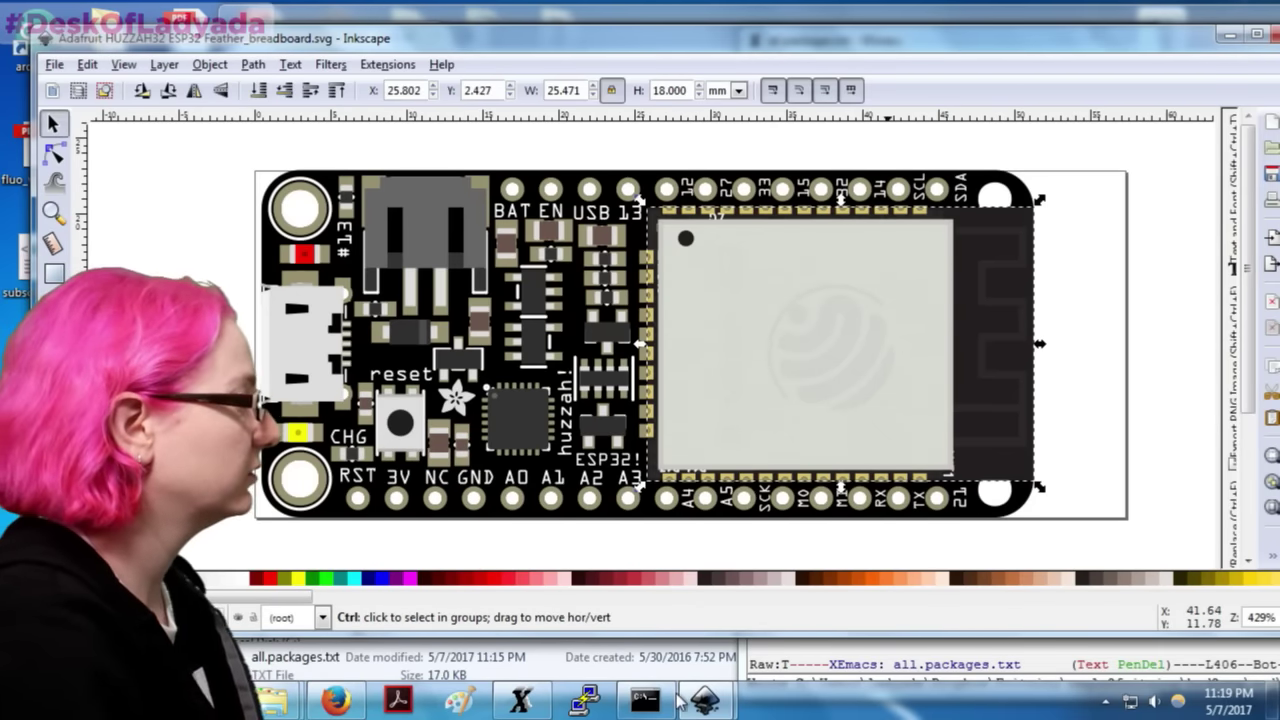
{"action": "left_click", "coordinate": [645, 700]}
{"action": "mouse_move", "coordinate": [705, 700]}
{"action": "left_click", "coordinate": [800, 605]}
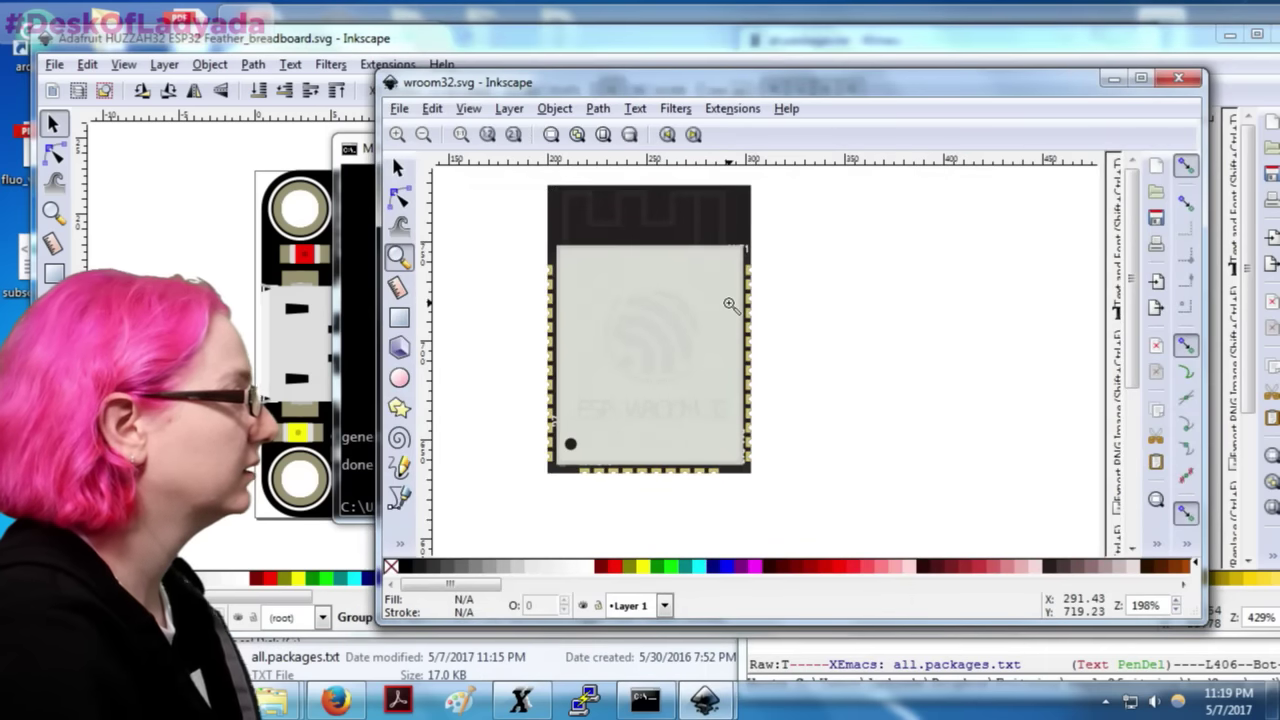
Step: Replace the old upright module in wroom32.svg with the copied WROOM module
{"action": "left_click", "coordinate": [399, 168]}
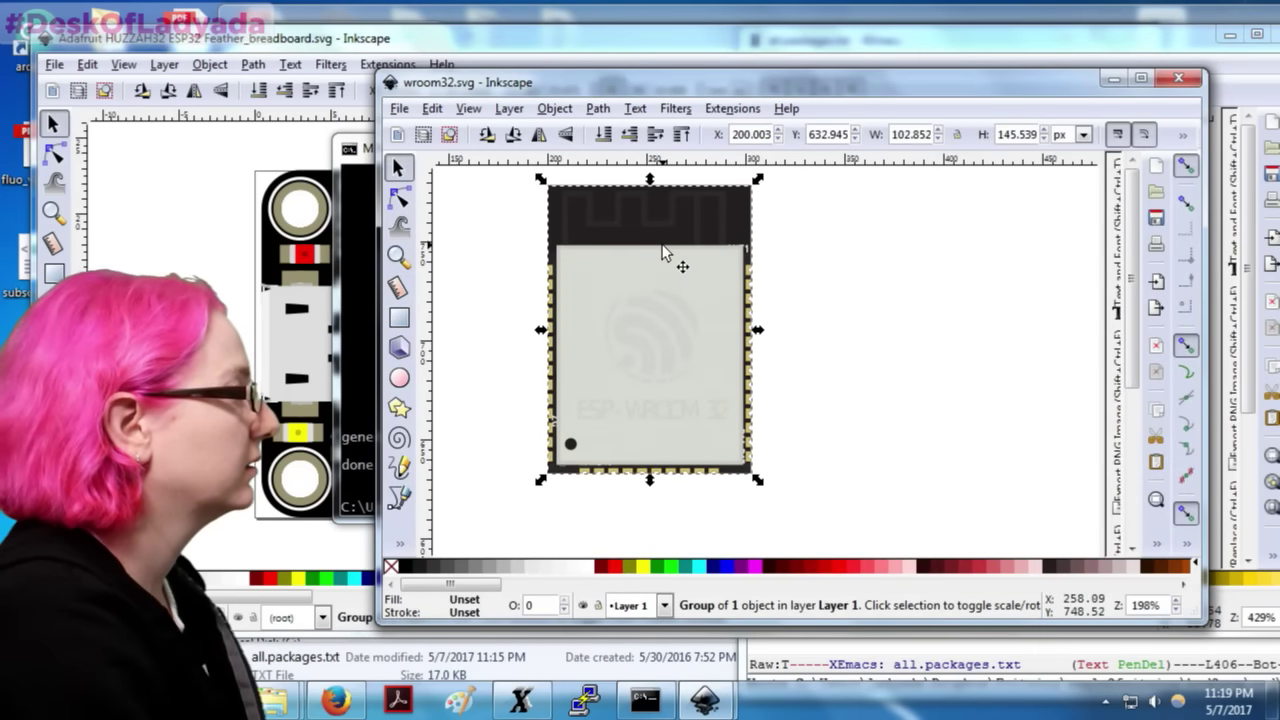
{"action": "key", "text": "Delete"}
{"action": "key", "text": "ctrl"}
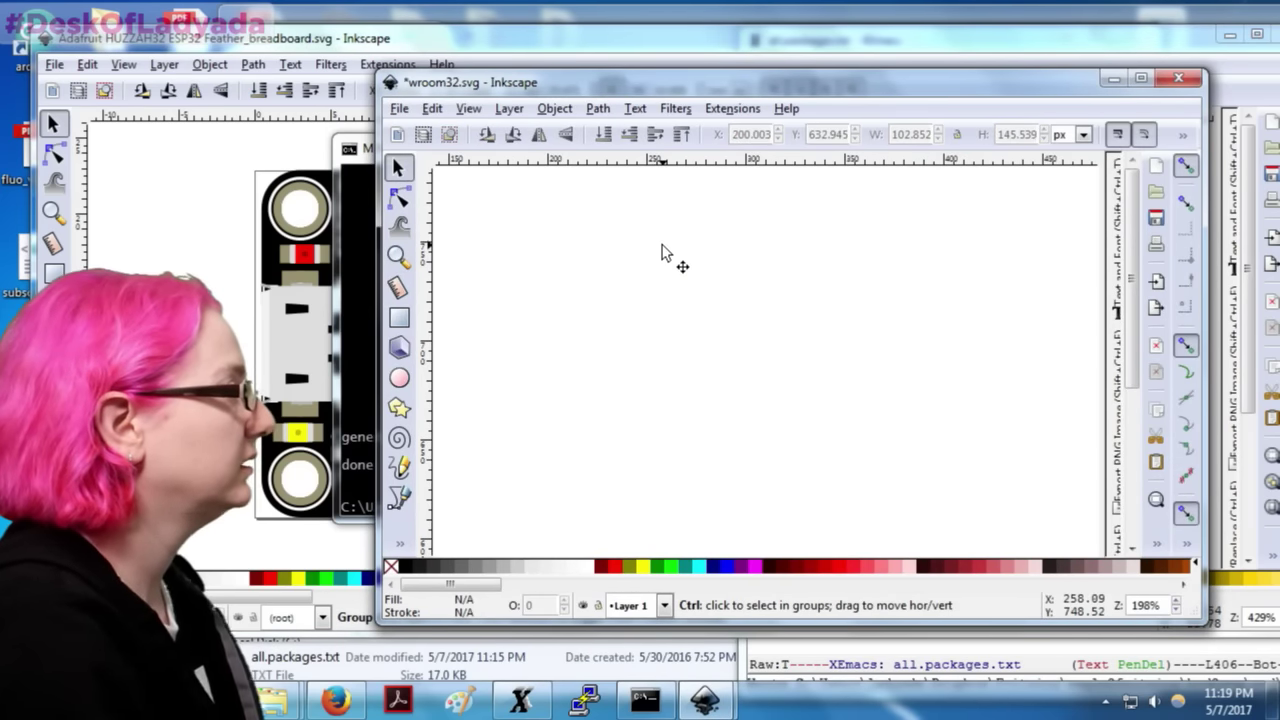
{"action": "key", "text": "ctrl+v"}
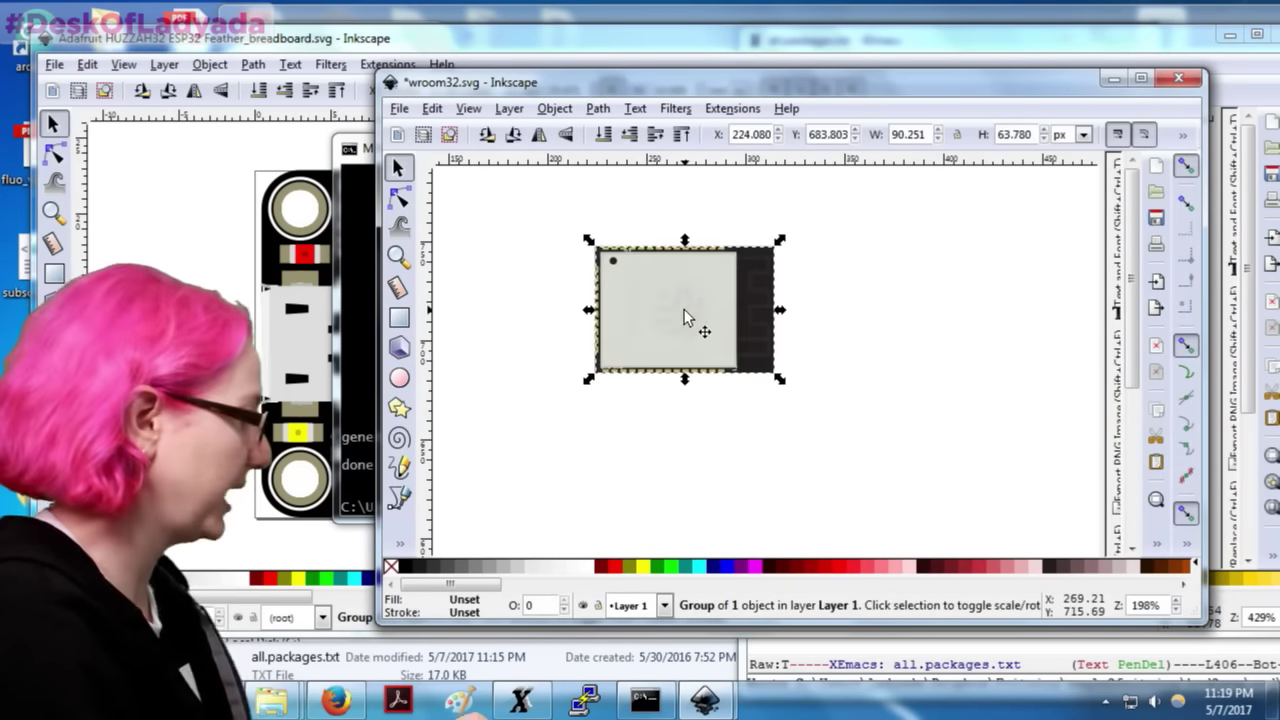
Step: Resize the wroom32.svg page to fit the selected module, then save and close the drawing
{"action": "key", "text": "ctrl+shift+d"}
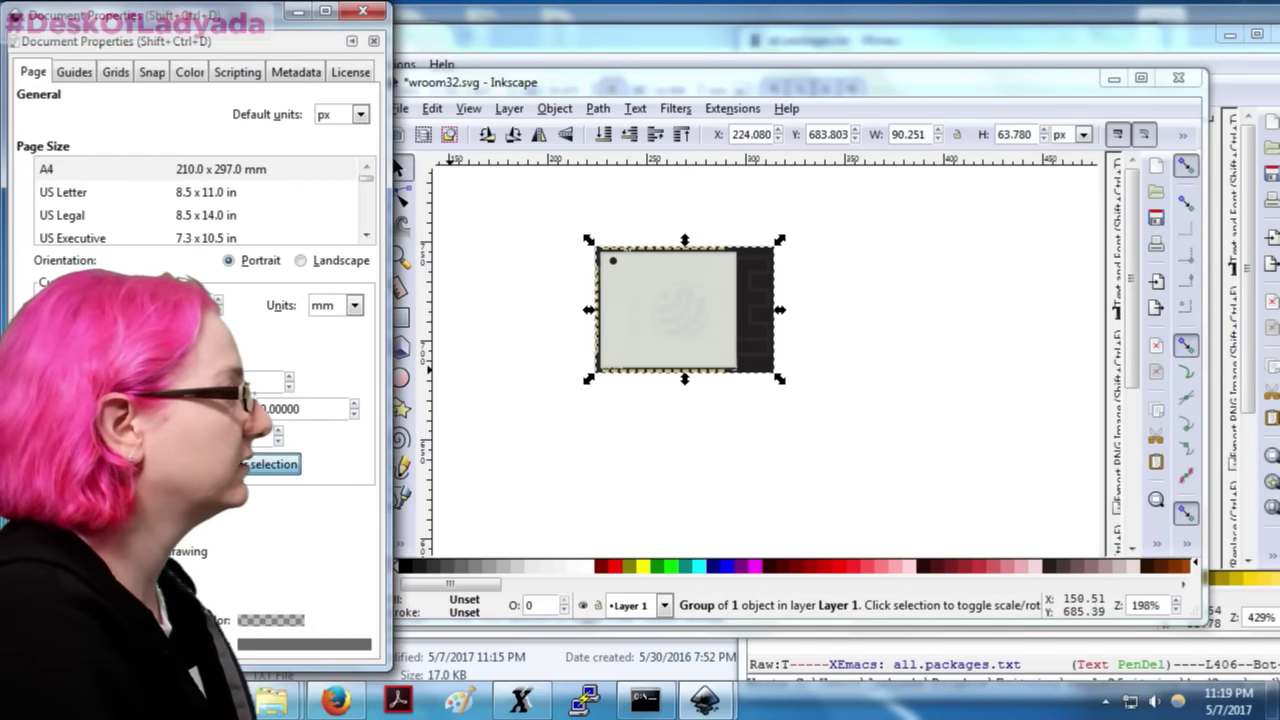
{"action": "left_click", "coordinate": [267, 464]}
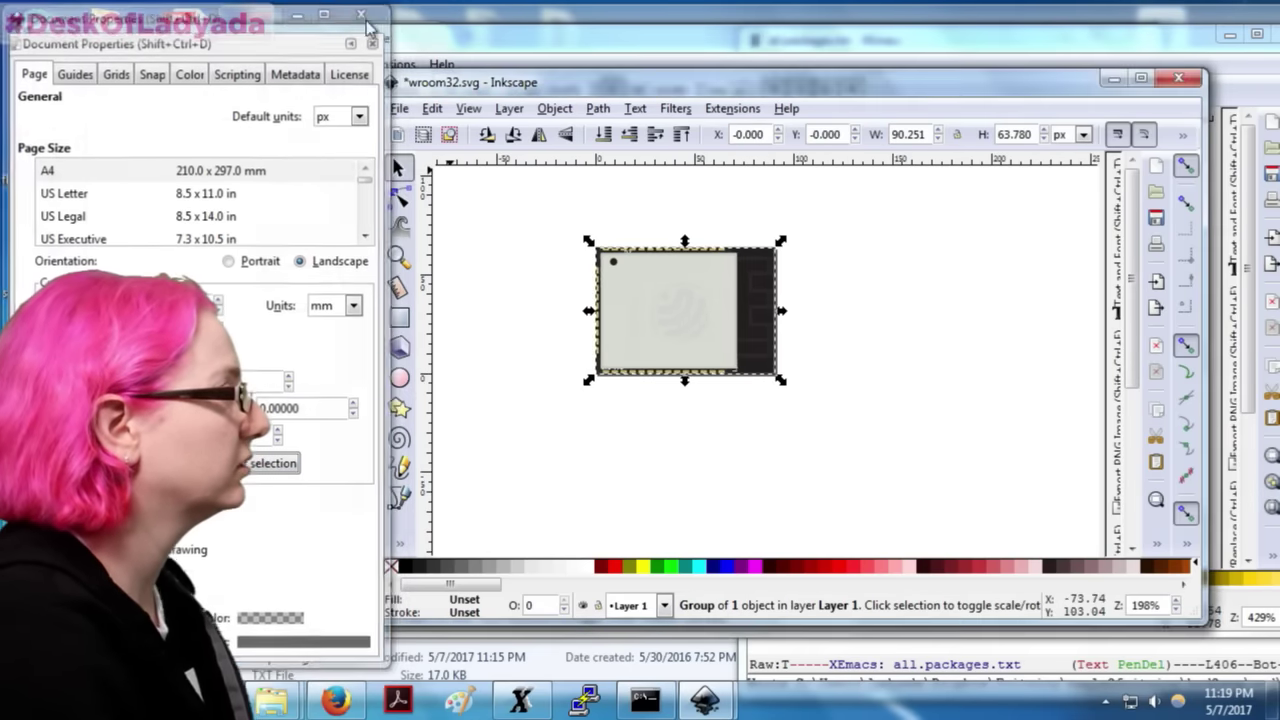
{"action": "left_click", "coordinate": [362, 11]}
{"action": "left_click", "coordinate": [957, 391]}
{"action": "key", "text": "ctrl+s"}
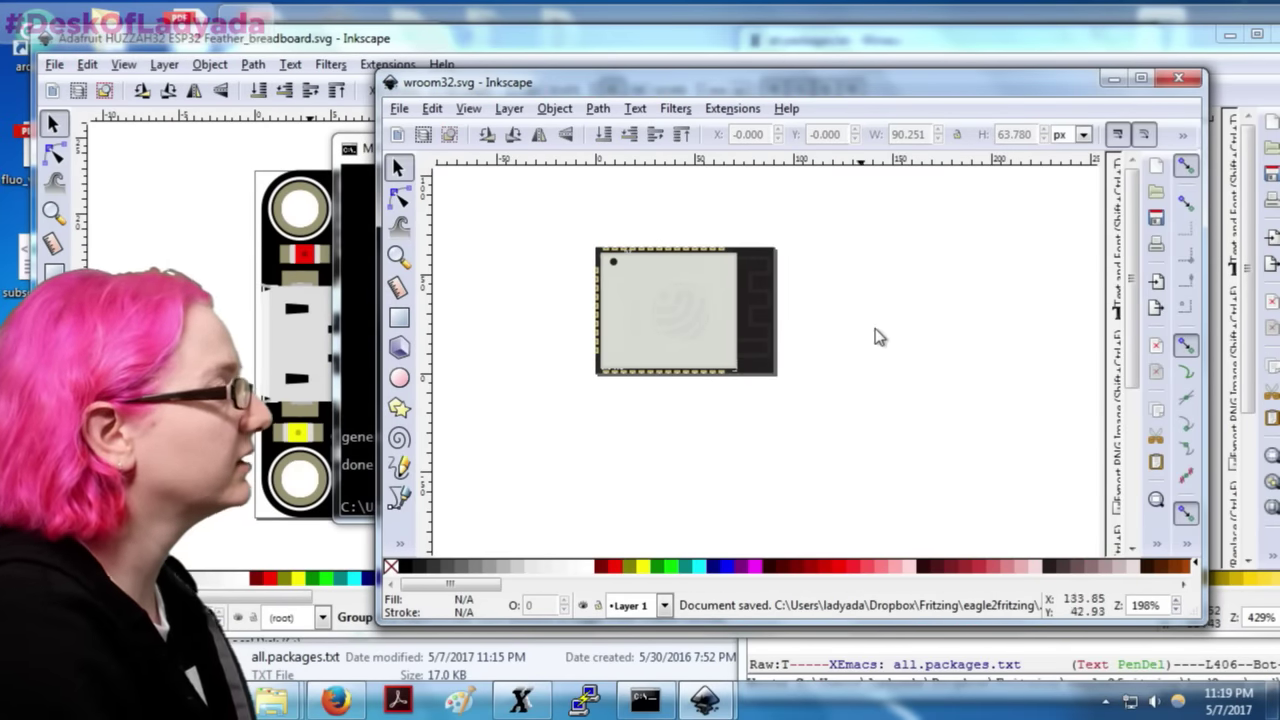
{"action": "left_click", "coordinate": [1199, 79]}
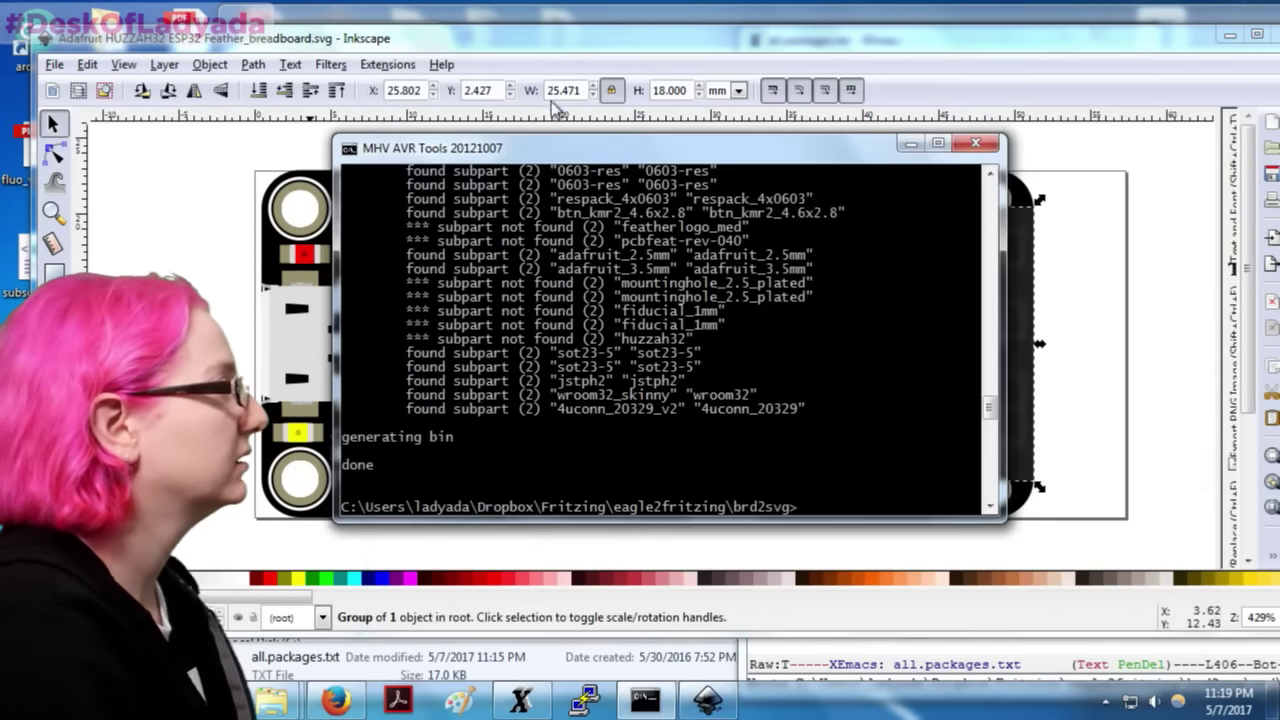
Step: Resize the Feather breadboard drawing's page to the current selection with zero margins and save the drawing
{"action": "left_click", "coordinate": [570, 53]}
{"action": "key", "text": "ctrl+shift+d"}
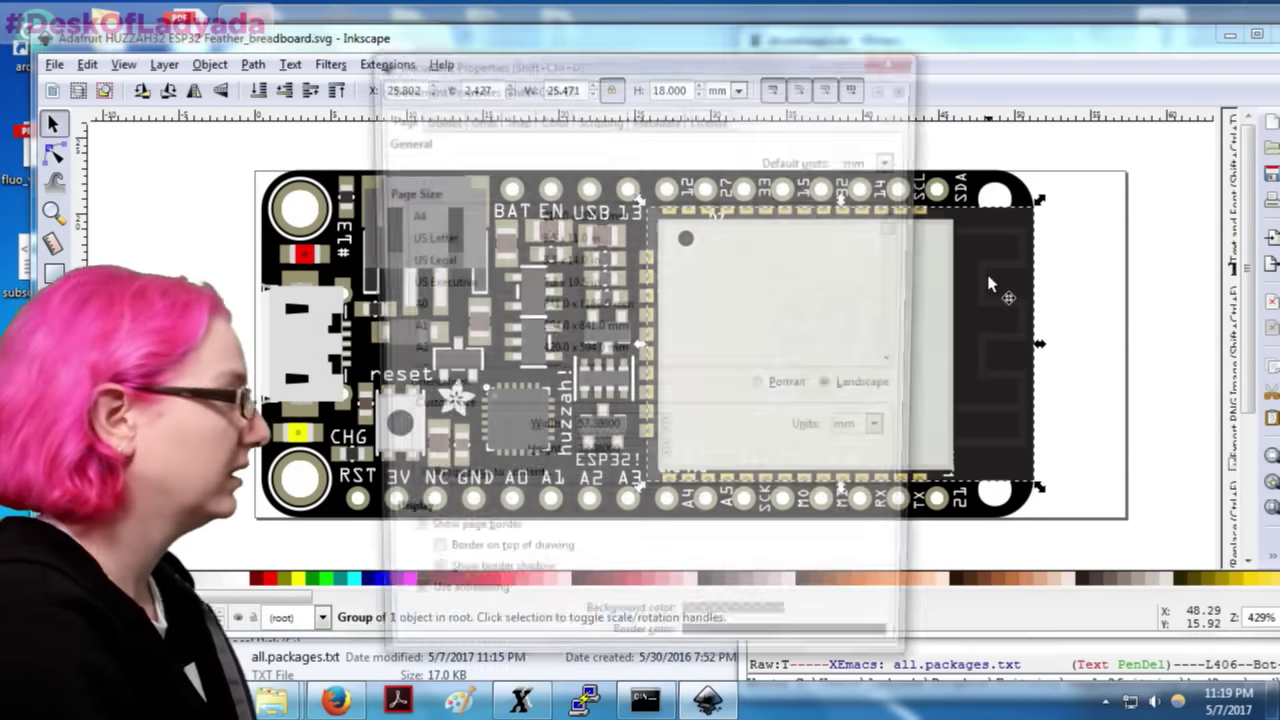
{"action": "left_click", "coordinate": [482, 488]}
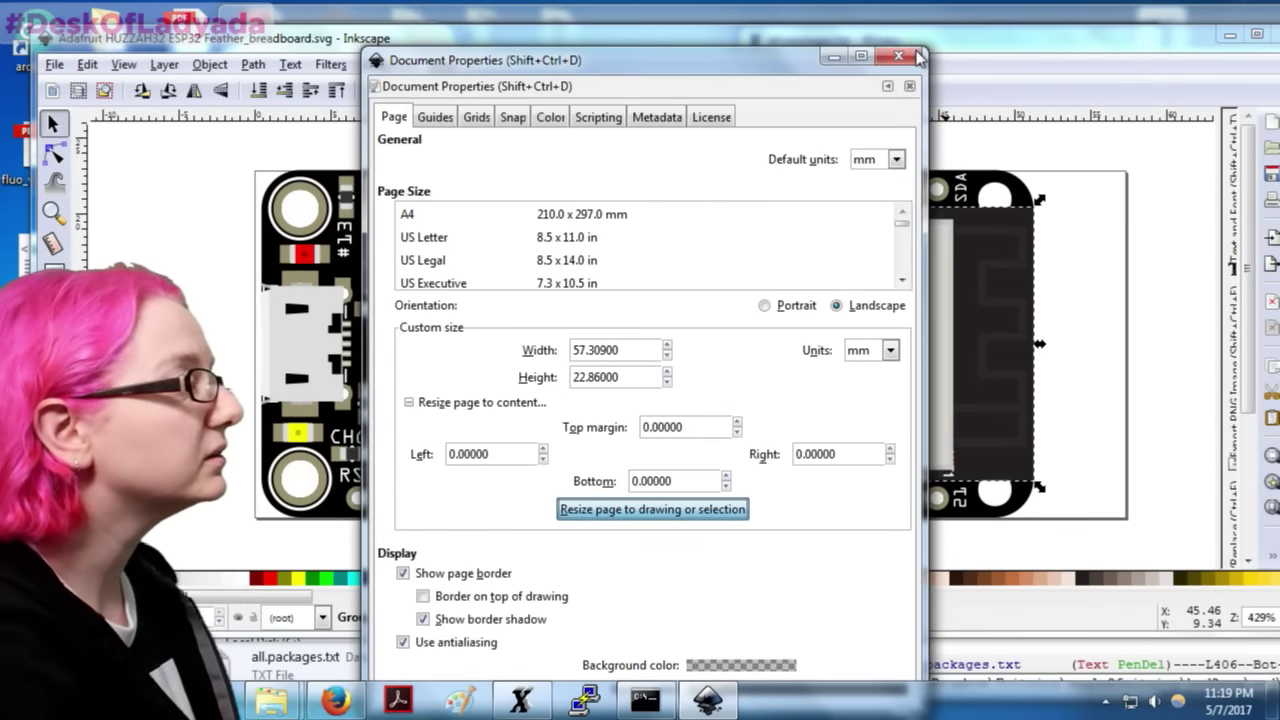
{"action": "left_click", "coordinate": [620, 508]}
{"action": "left_click", "coordinate": [898, 56]}
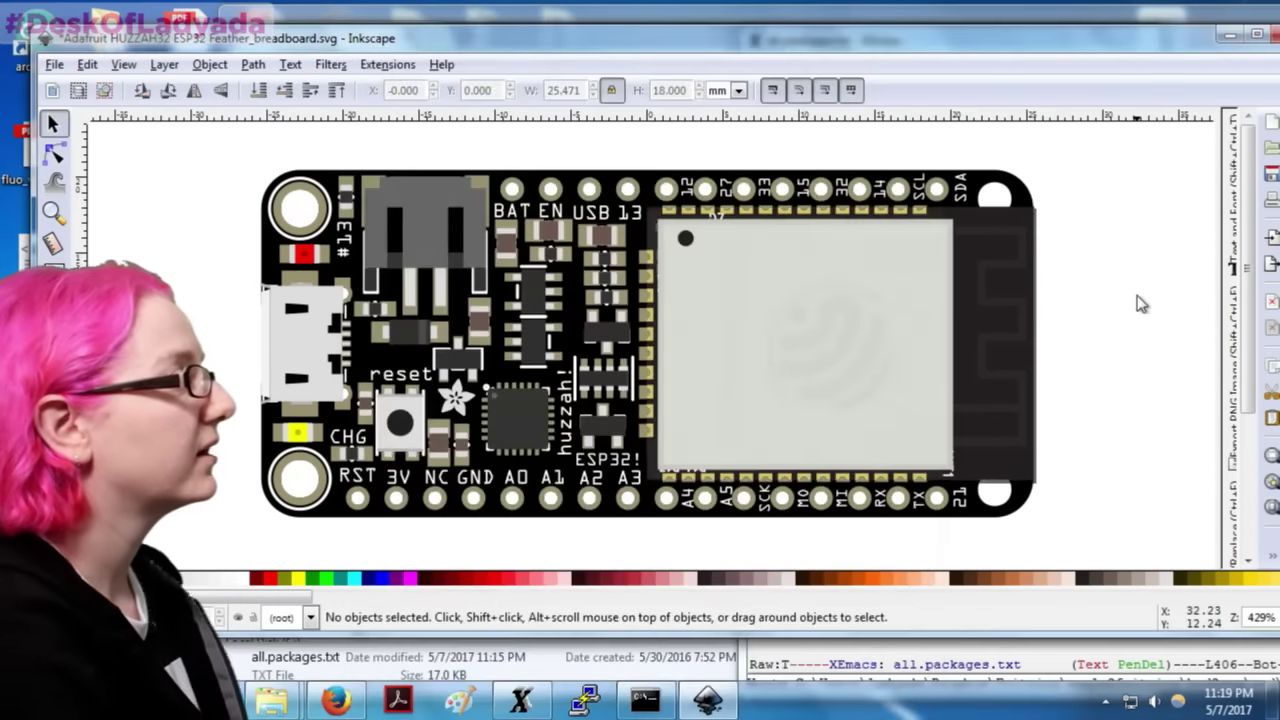
{"action": "key", "text": "ctrl+s"}
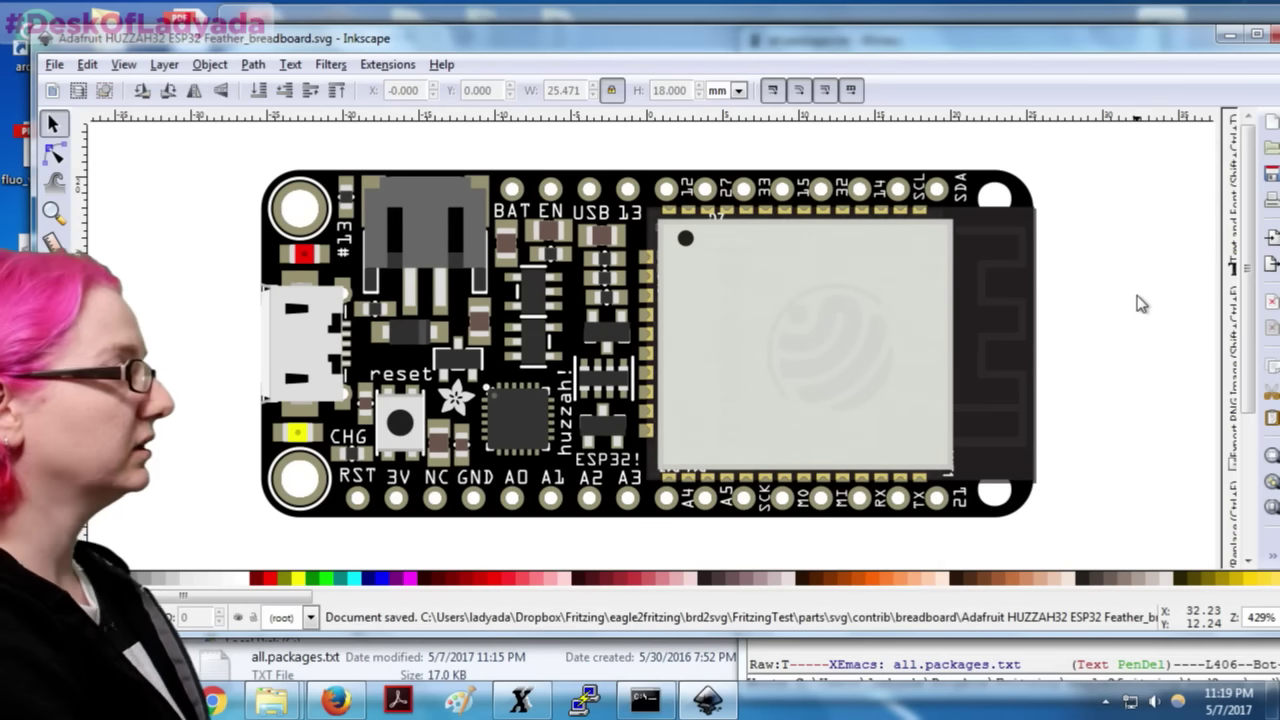
Step: Put the breadboard drawing away, close all.packages.txt and switch to the file browser
{"action": "left_click", "coordinate": [1229, 40]}
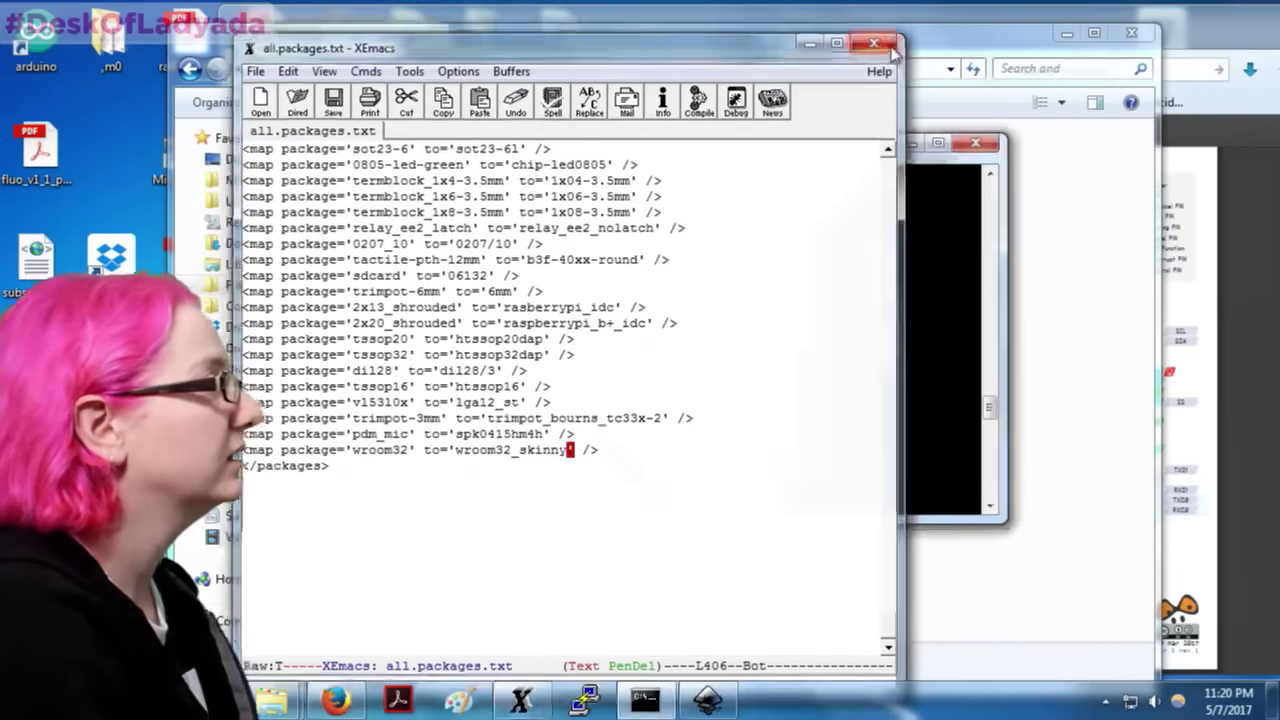
{"action": "left_click", "coordinate": [893, 53]}
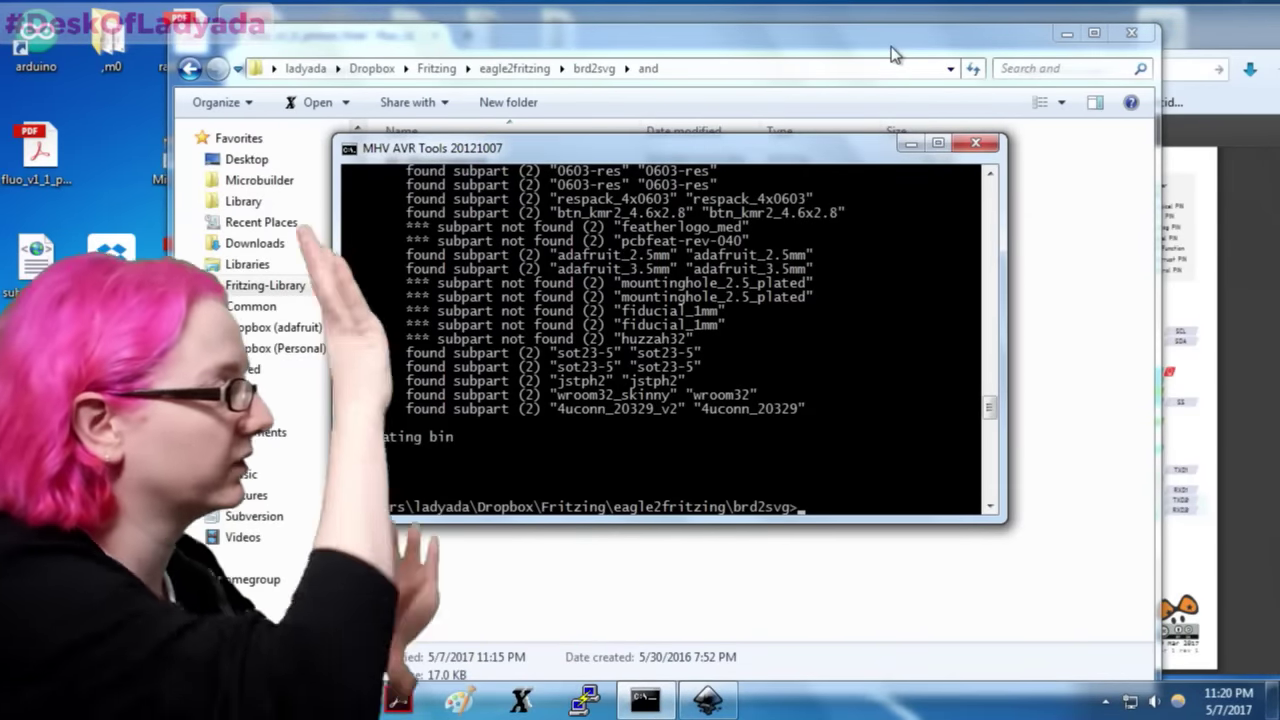
{"action": "left_click", "coordinate": [891, 46]}
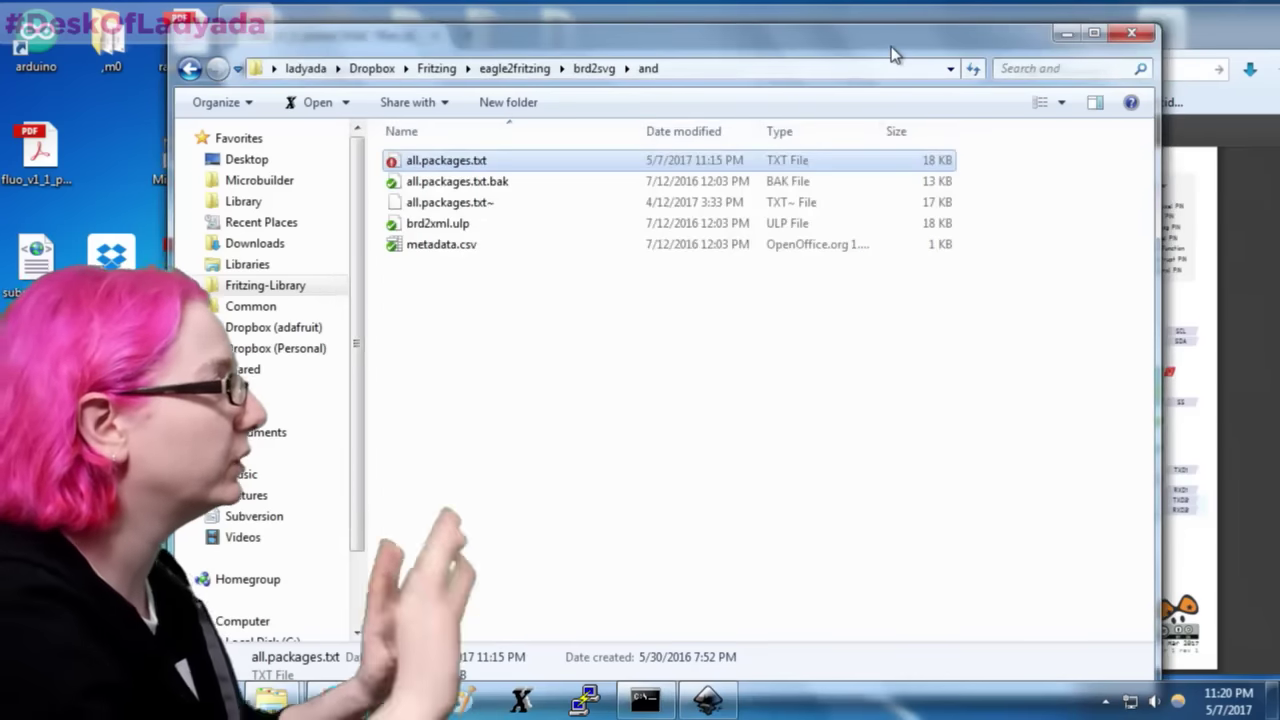
Step: Browse to the FritzingTest folder inside eagle2fritzing\brd2svg and check the contents of its params folder
{"action": "left_click", "coordinate": [522, 68]}
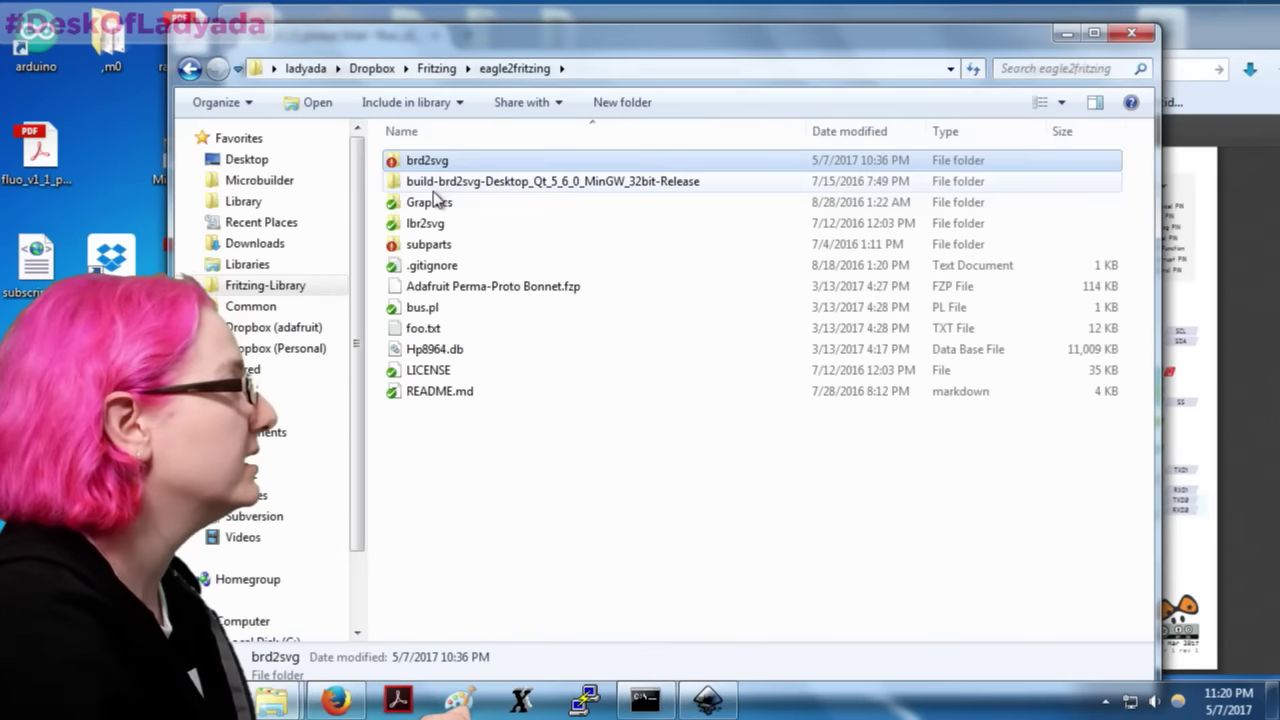
{"action": "left_click", "coordinate": [436, 68]}
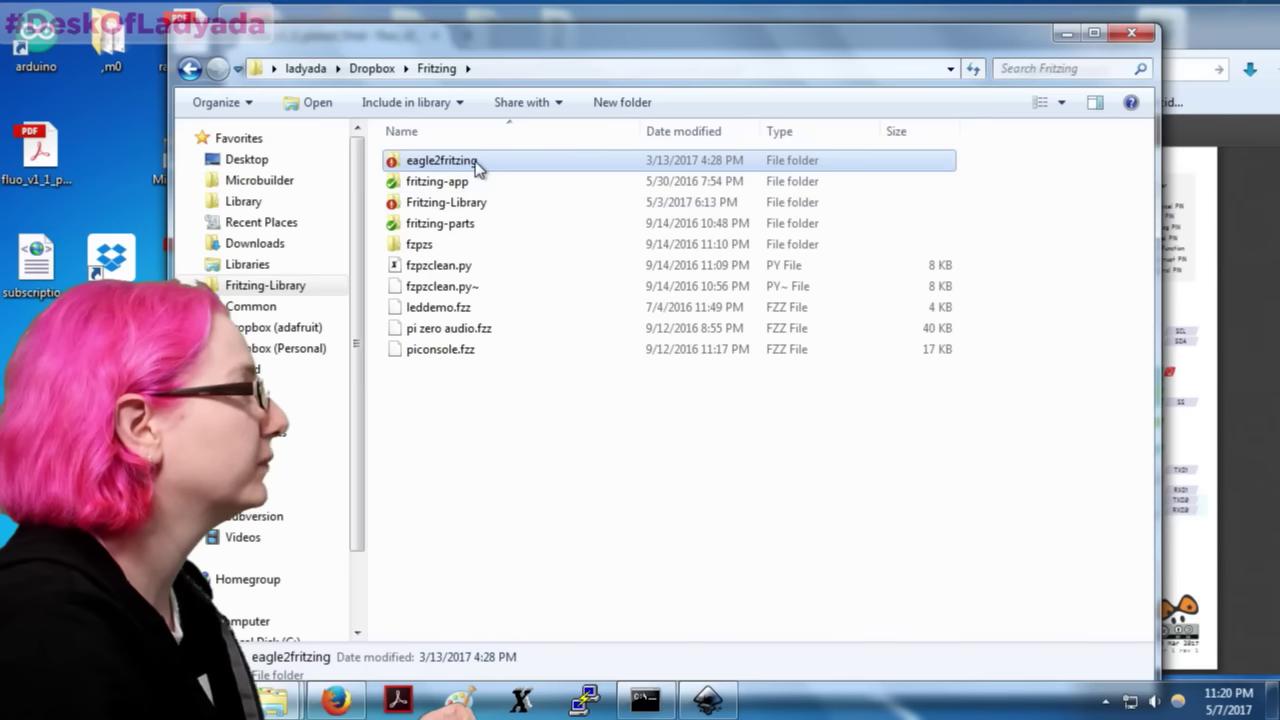
{"action": "double_click", "coordinate": [474, 162]}
{"action": "double_click", "coordinate": [459, 161]}
{"action": "double_click", "coordinate": [460, 181]}
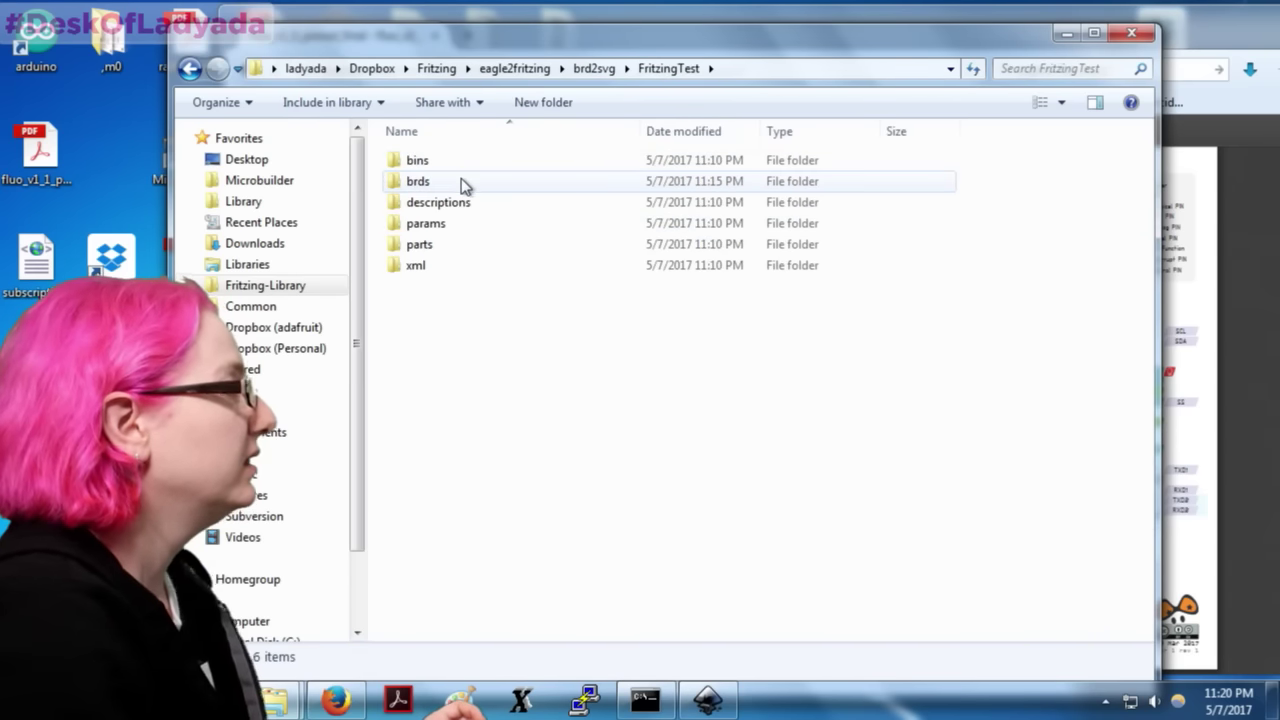
{"action": "double_click", "coordinate": [455, 224]}
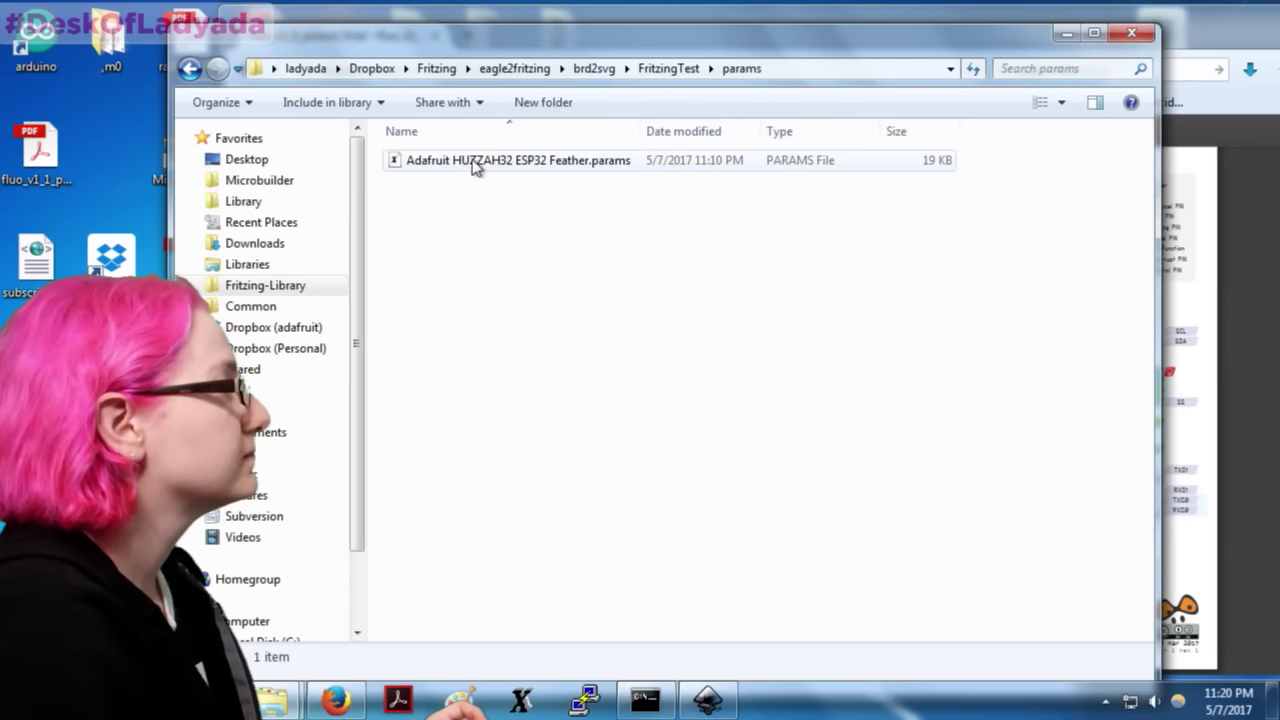
{"action": "left_click", "coordinate": [653, 68]}
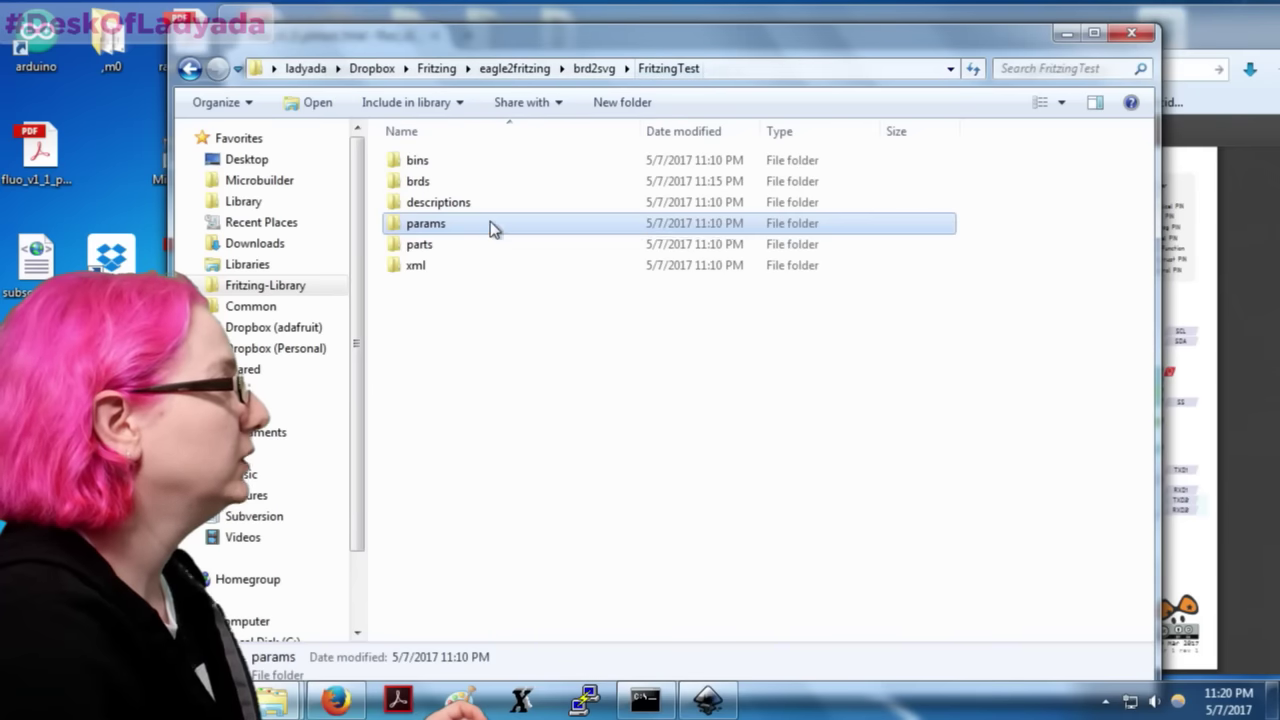
Step: Browse from FritzingTest into parts\svg\contrib\schematic to find the generated schematic drawing
{"action": "left_click", "coordinate": [449, 248]}
{"action": "double_click", "coordinate": [447, 246]}
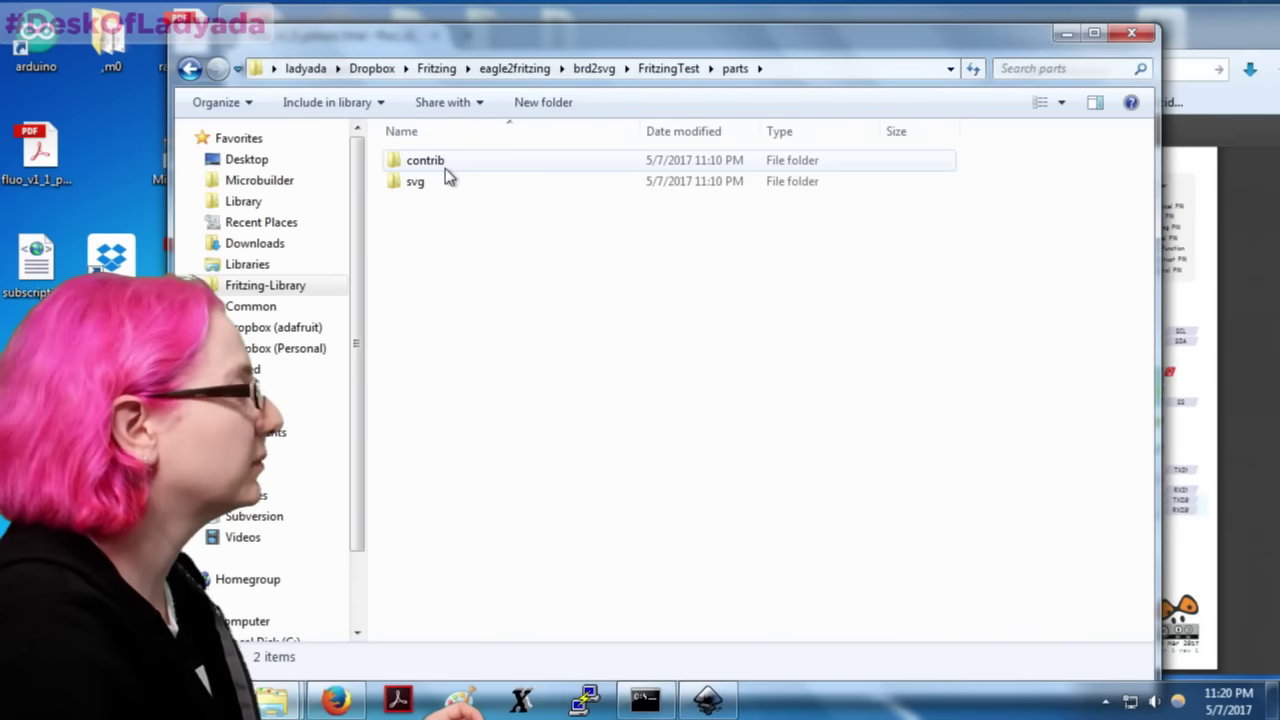
{"action": "double_click", "coordinate": [445, 168]}
{"action": "left_click", "coordinate": [729, 68]}
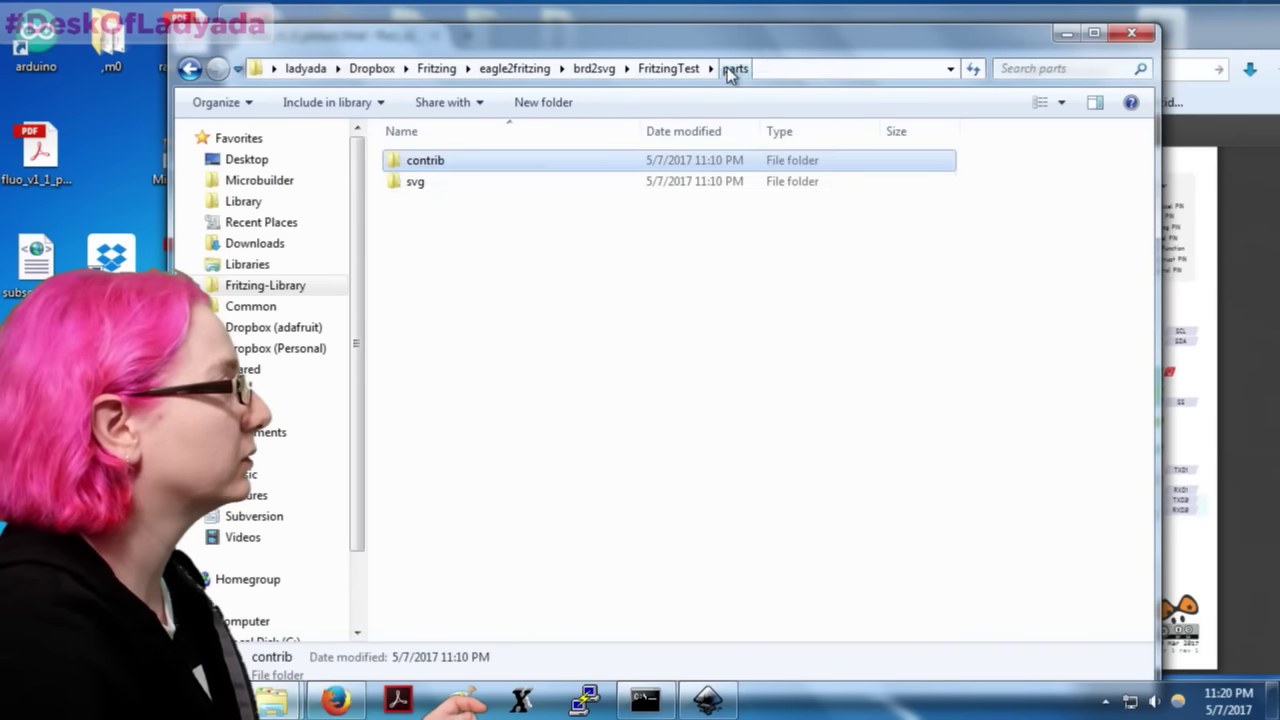
{"action": "double_click", "coordinate": [497, 183]}
{"action": "double_click", "coordinate": [455, 164]}
{"action": "double_click", "coordinate": [451, 224]}
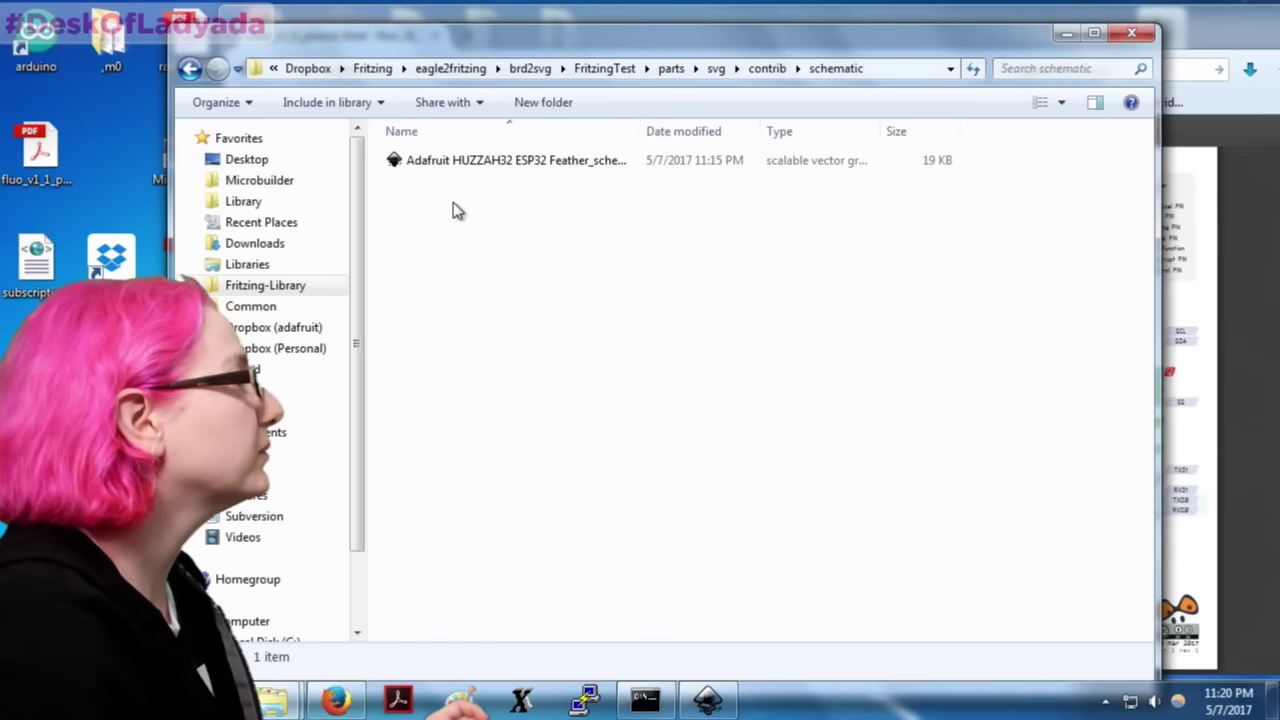
Step: Open the Adafruit HUZZAH32 ESP32 Feather schematic SVG, examine its pin names and arrangement up close, and close it
{"action": "left_click", "coordinate": [476, 162]}
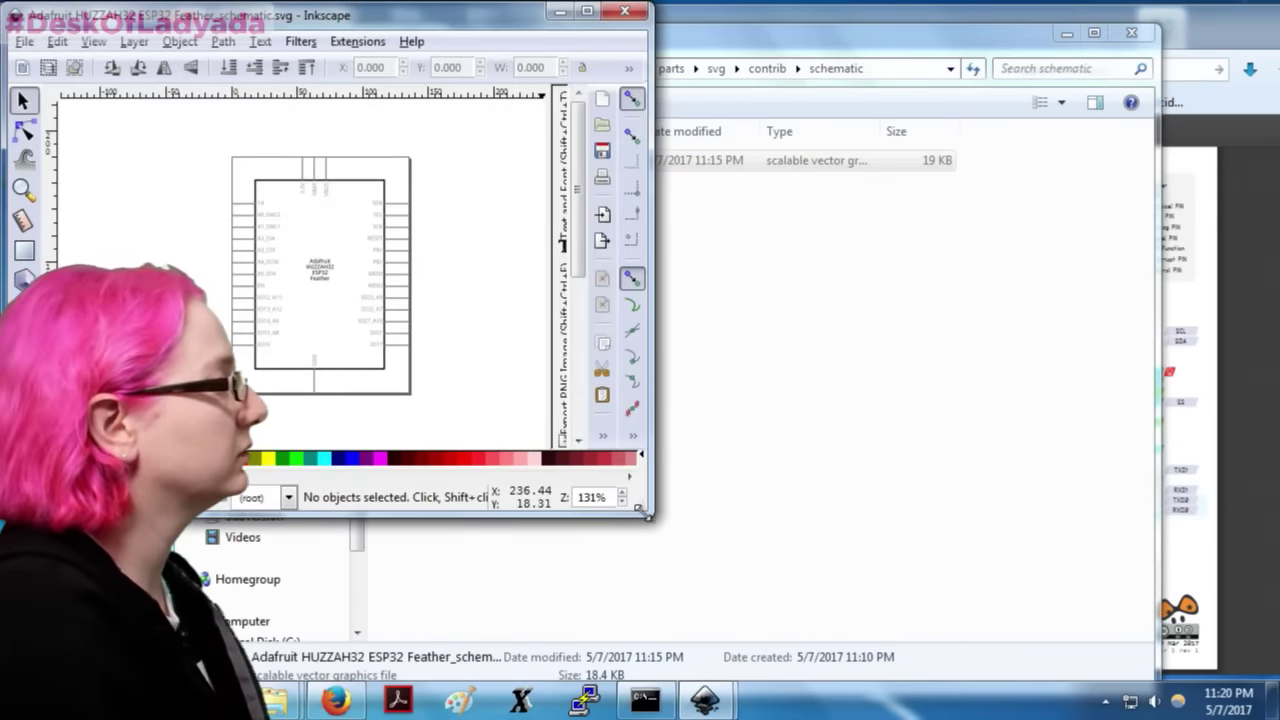
{"action": "left_click_drag", "start_coordinate": [645, 510], "coordinate": [1232, 650]}
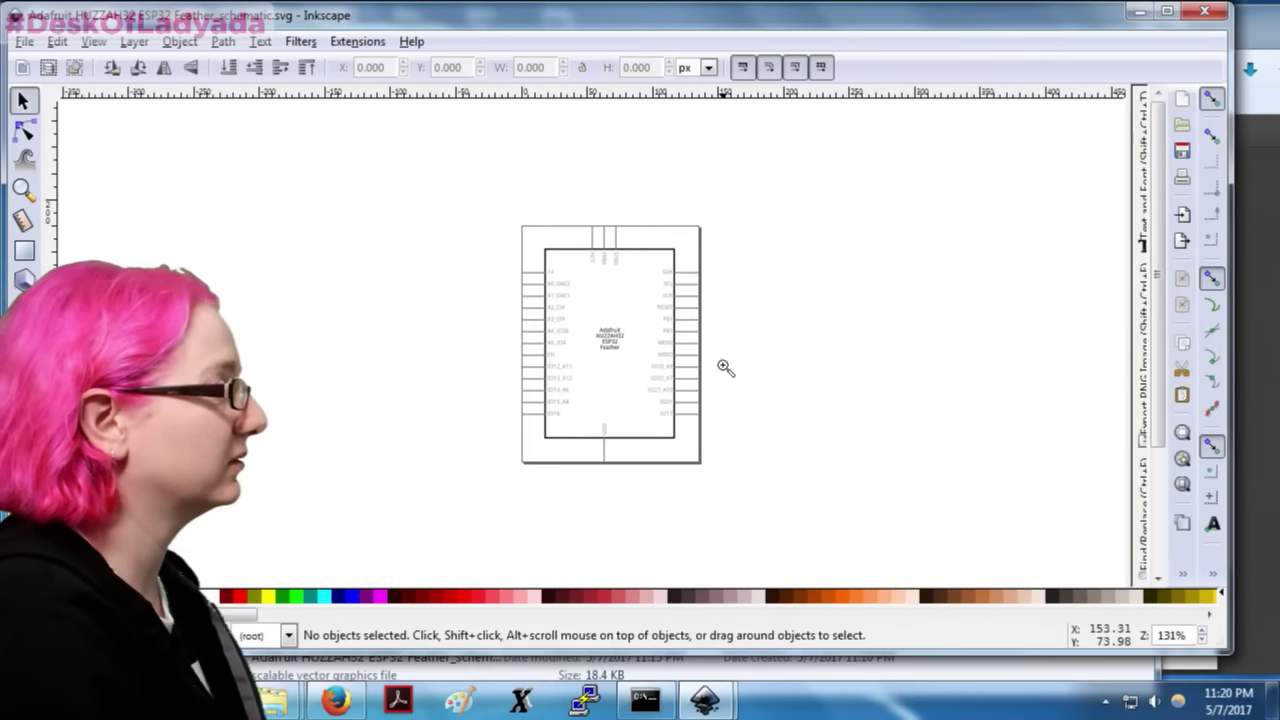
{"action": "key", "text": "z"}
{"action": "left_click", "coordinate": [605, 335]}
{"action": "left_click", "coordinate": [598, 337]}
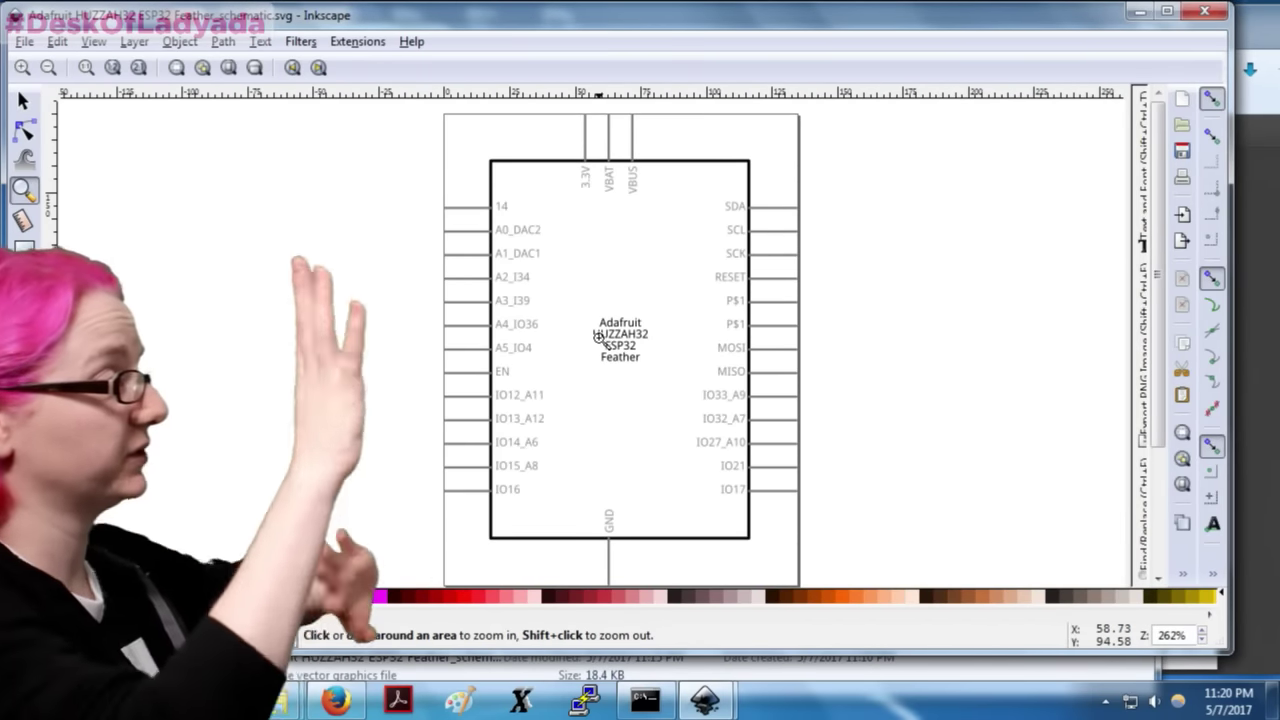
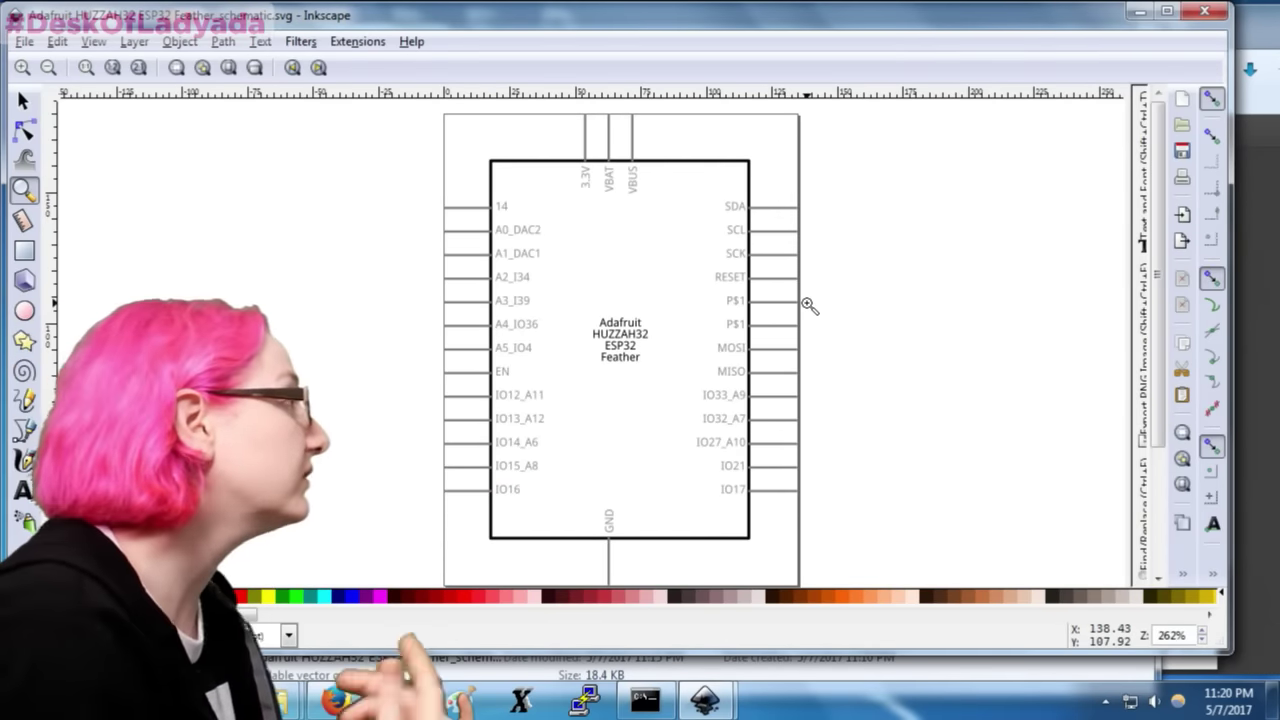
{"action": "left_click", "coordinate": [1204, 10]}
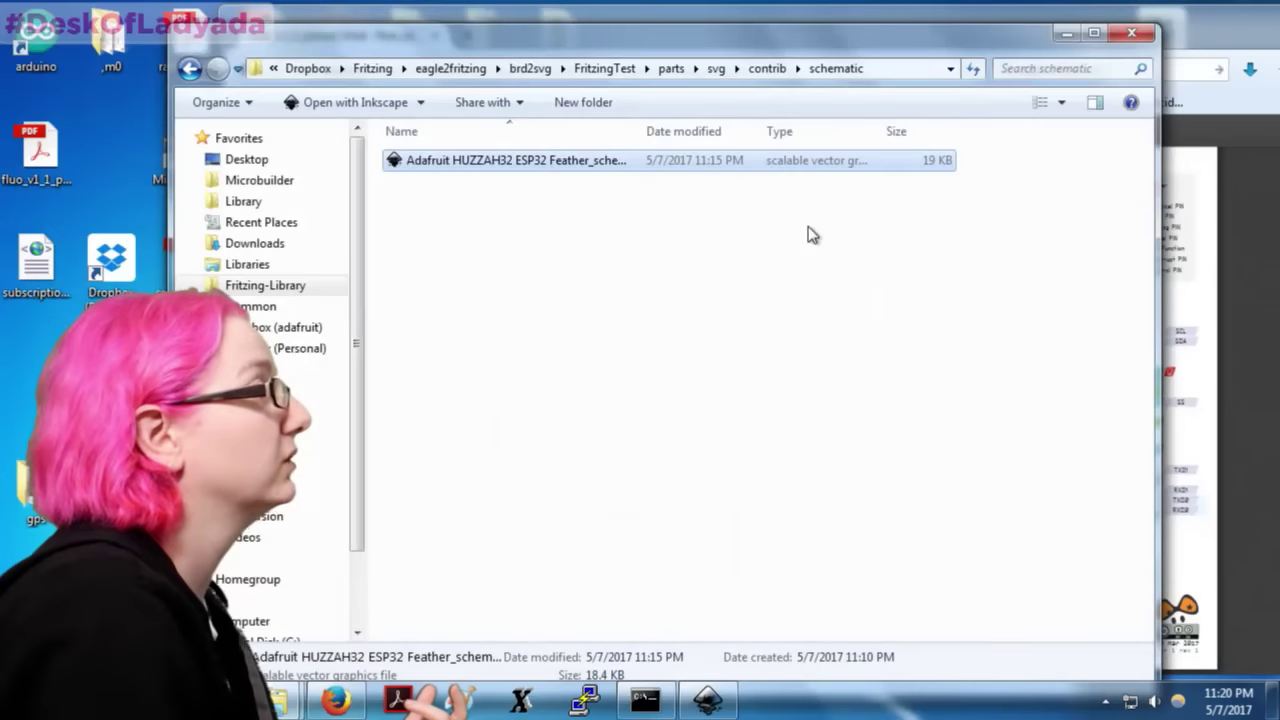
Step: Return to the FritzingTest params folder and open Adafruit HUZZAH32 ESP32 Feather.params in XEmacs
{"action": "left_click", "coordinate": [762, 70]}
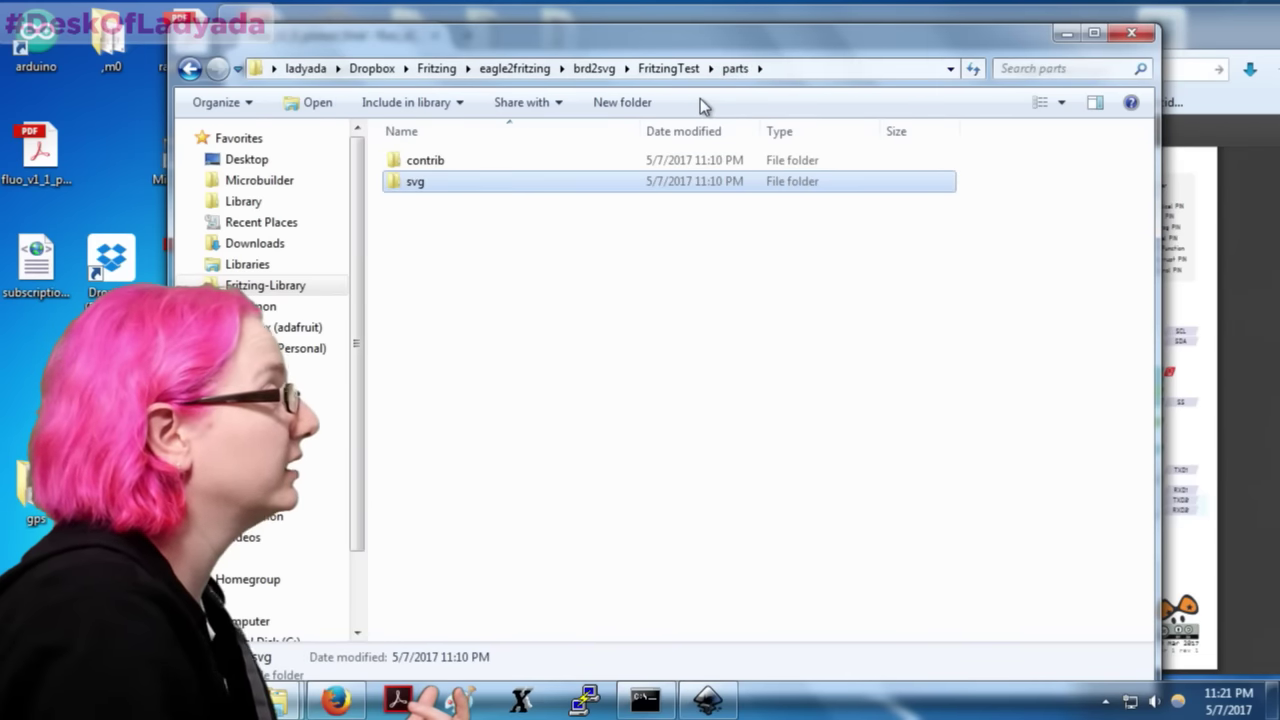
{"action": "left_click", "coordinate": [686, 70]}
{"action": "double_click", "coordinate": [432, 226]}
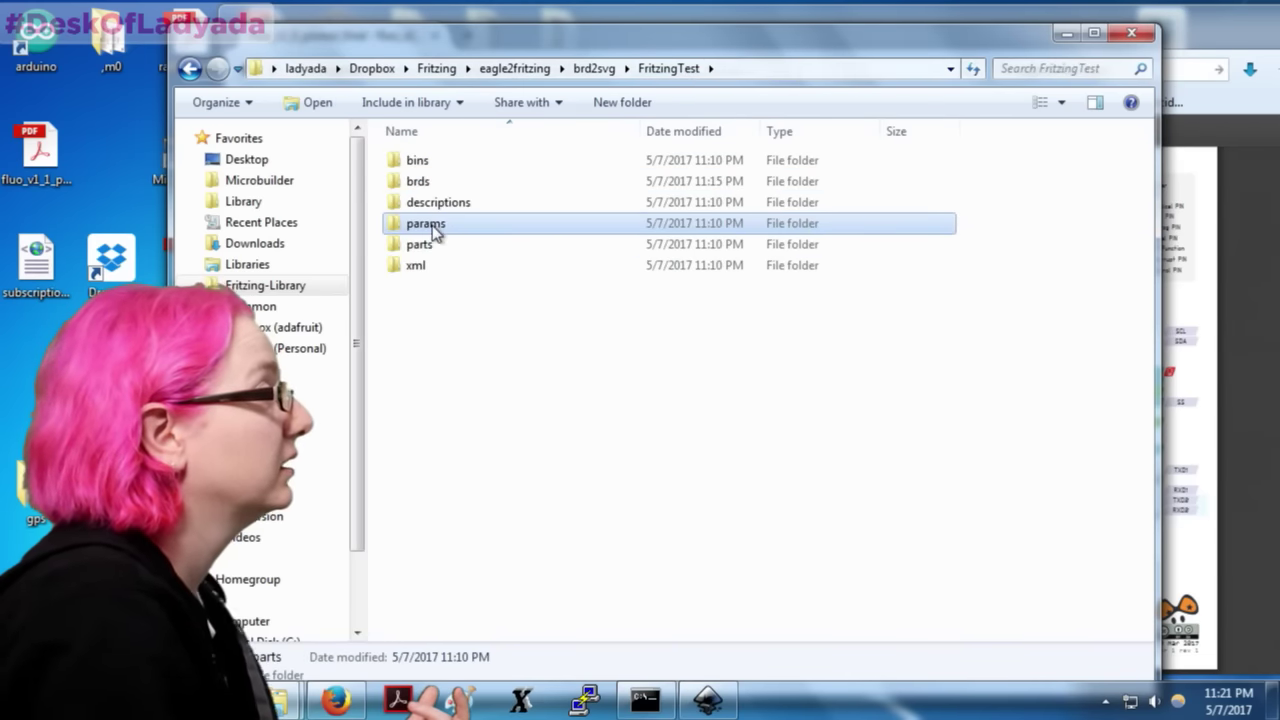
{"action": "double_click", "coordinate": [447, 163]}
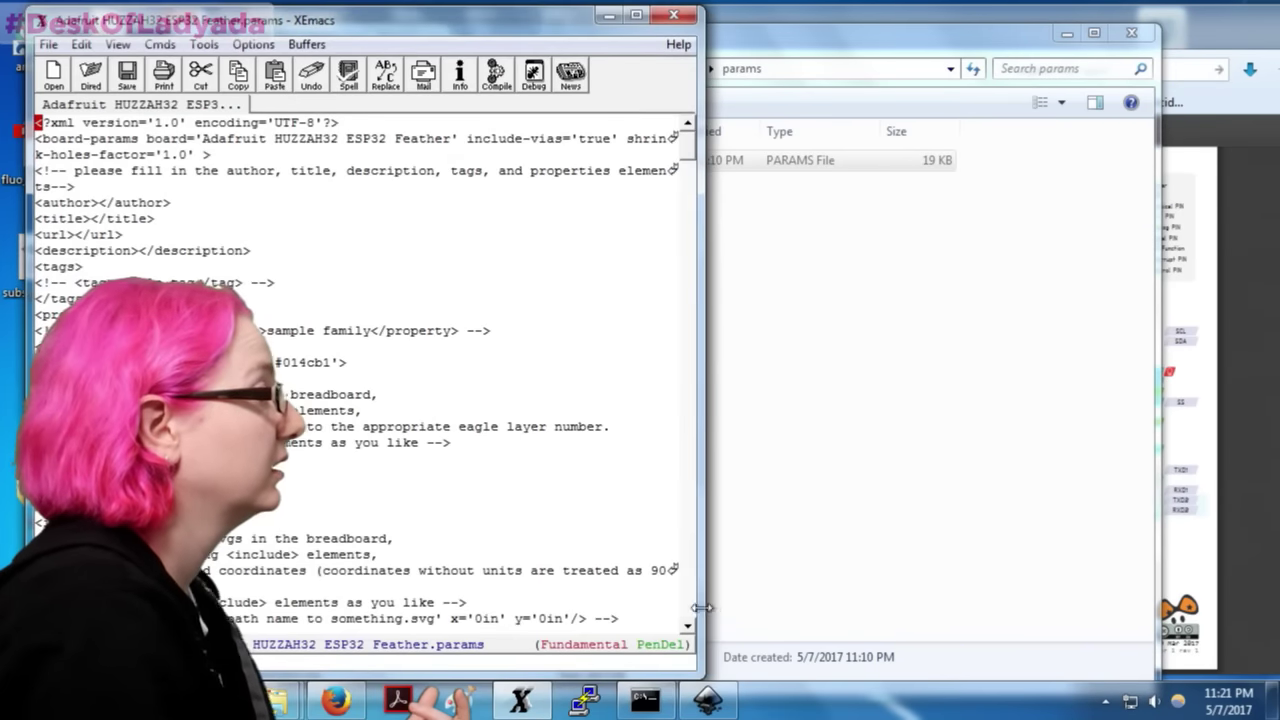
Step: Enlarge and reposition the params file window and examine the power, ground, left and right connector lists
{"action": "key", "text": "super+Up"}
{"action": "scroll", "coordinate": [810, 500], "scroll_direction": "down", "scroll_amount": 10}
{"action": "scroll", "coordinate": [810, 485], "scroll_direction": "down", "scroll_amount": 3}
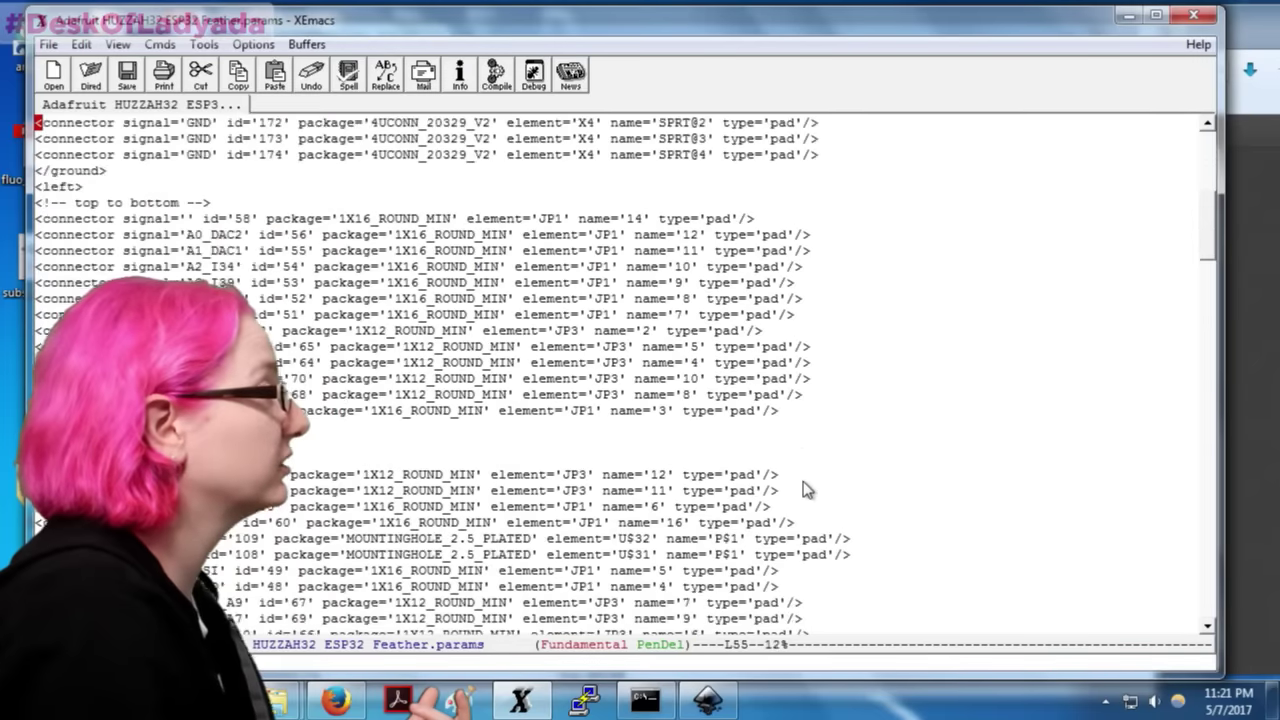
{"action": "scroll", "coordinate": [810, 485], "scroll_direction": "up", "scroll_amount": 3}
{"action": "left_click_drag", "start_coordinate": [532, 27], "coordinate": [842, 27]}
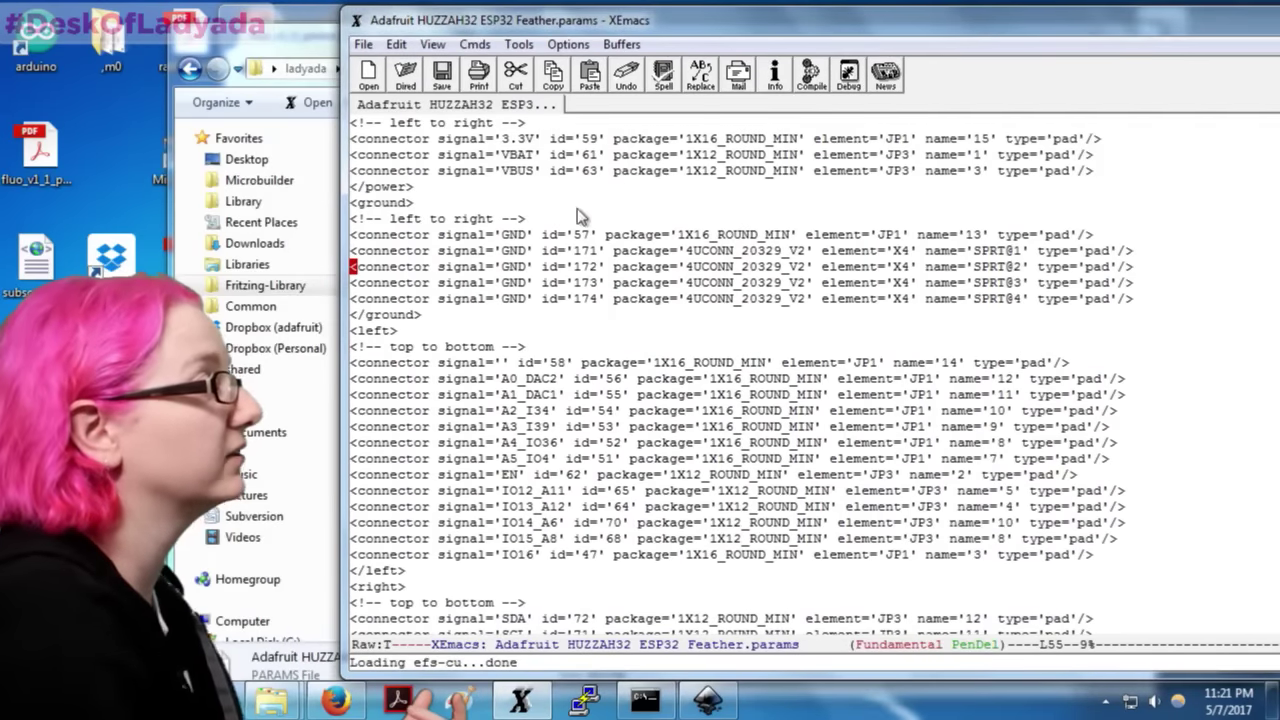
Step: Review the power, ground and left lists, and cut the two MOUNTINGHOLE_2.5_PLATED connectors, ids 109 and 108, from the right list
{"action": "scroll", "coordinate": [580, 216], "scroll_direction": "up", "scroll_amount": 3}
{"action": "left_click_drag", "start_coordinate": [351, 250], "coordinate": [634, 474]}
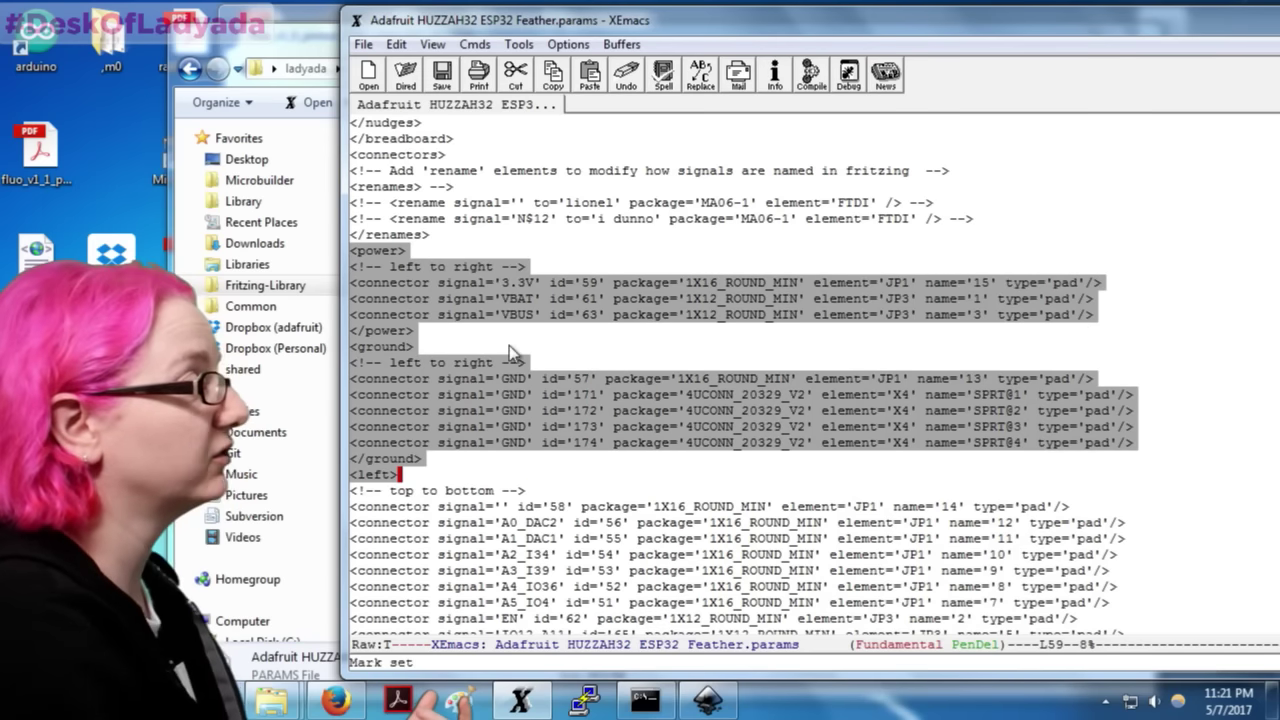
{"action": "scroll", "coordinate": [511, 411], "scroll_direction": "down", "scroll_amount": 3}
{"action": "scroll", "coordinate": [511, 411], "scroll_direction": "down", "scroll_amount": 5}
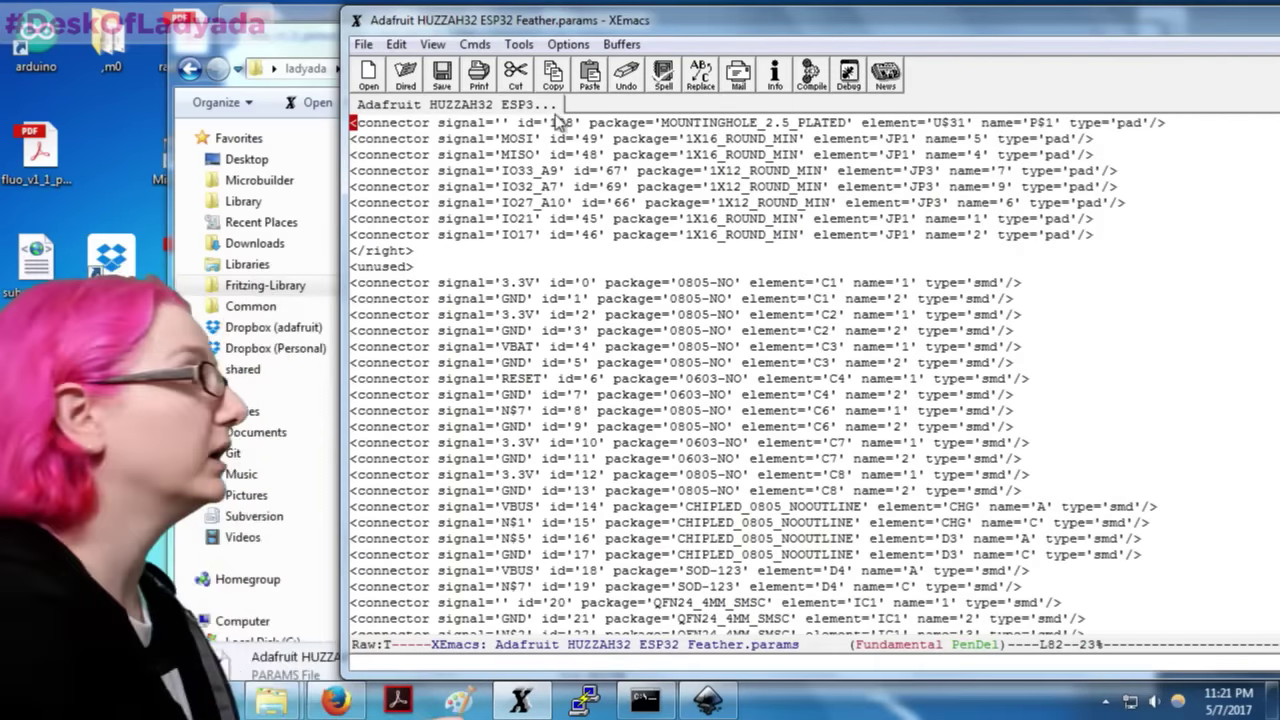
{"action": "scroll", "coordinate": [508, 316], "scroll_direction": "up", "scroll_amount": 3}
{"action": "left_click", "coordinate": [1222, 238]}
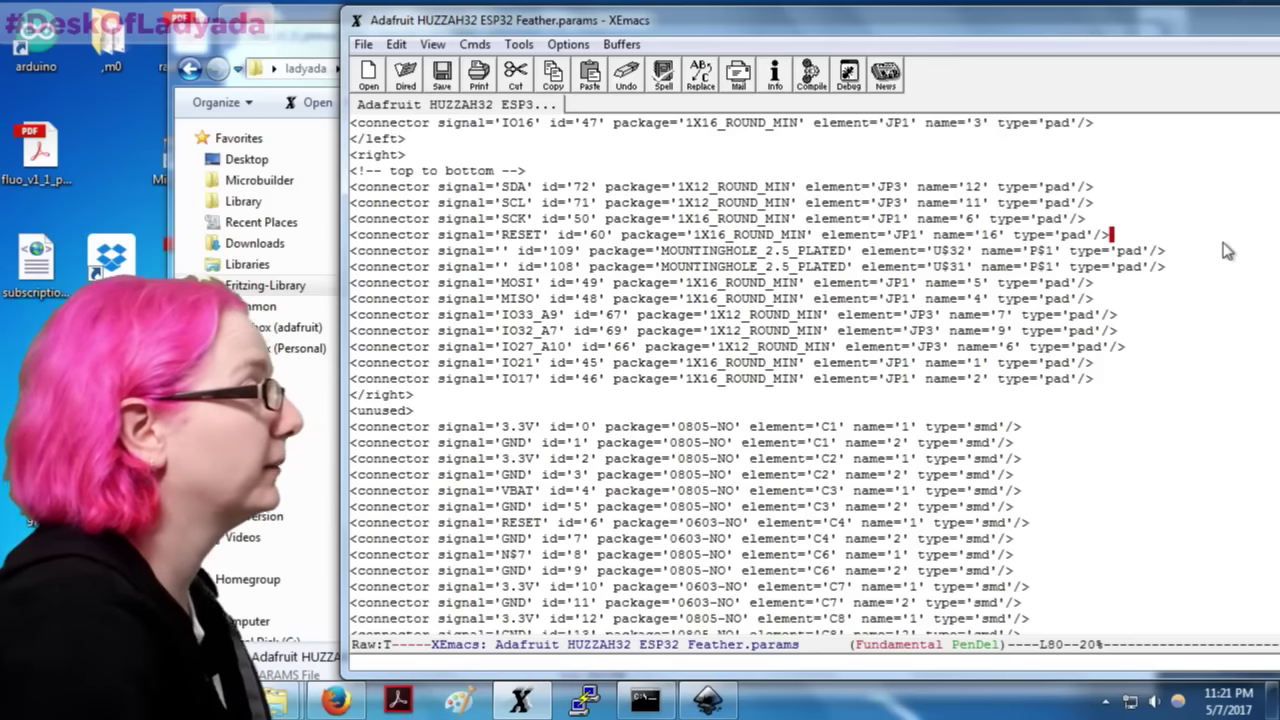
{"action": "key", "text": "Right"}
{"action": "key", "text": "shift+Down"}
{"action": "key", "text": "shift+Down"}
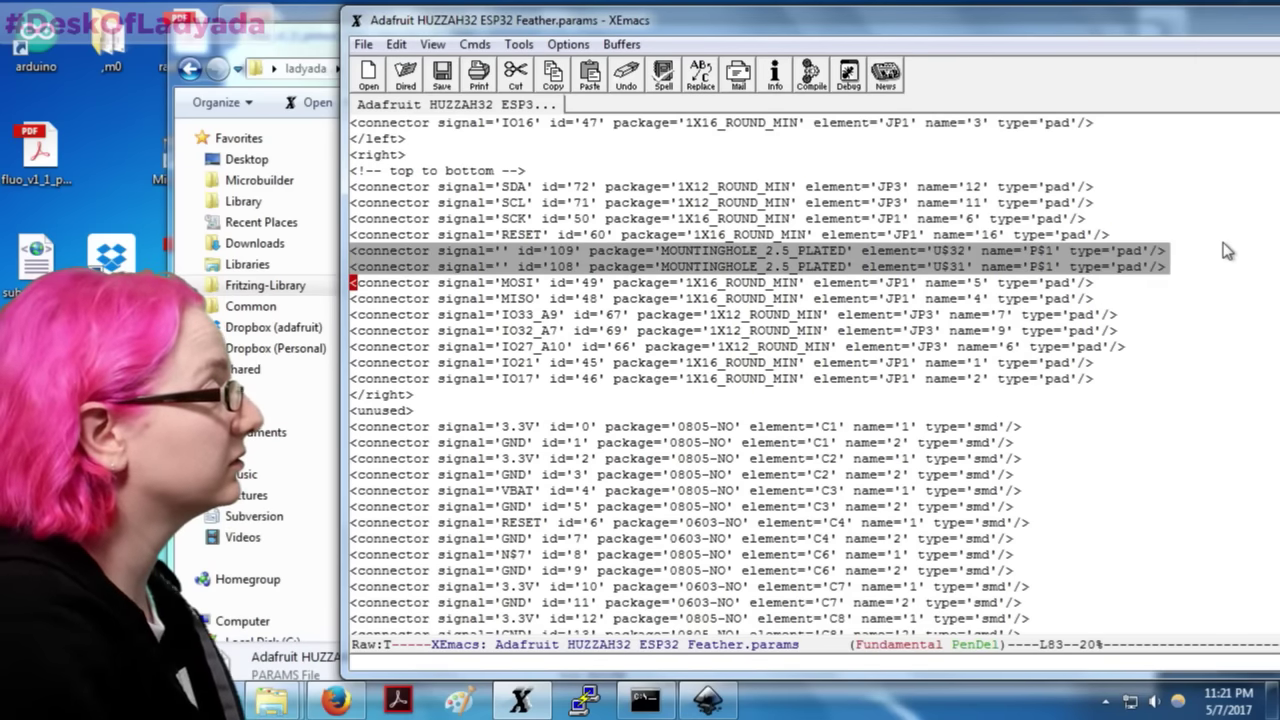
{"action": "key", "text": "Delete"}
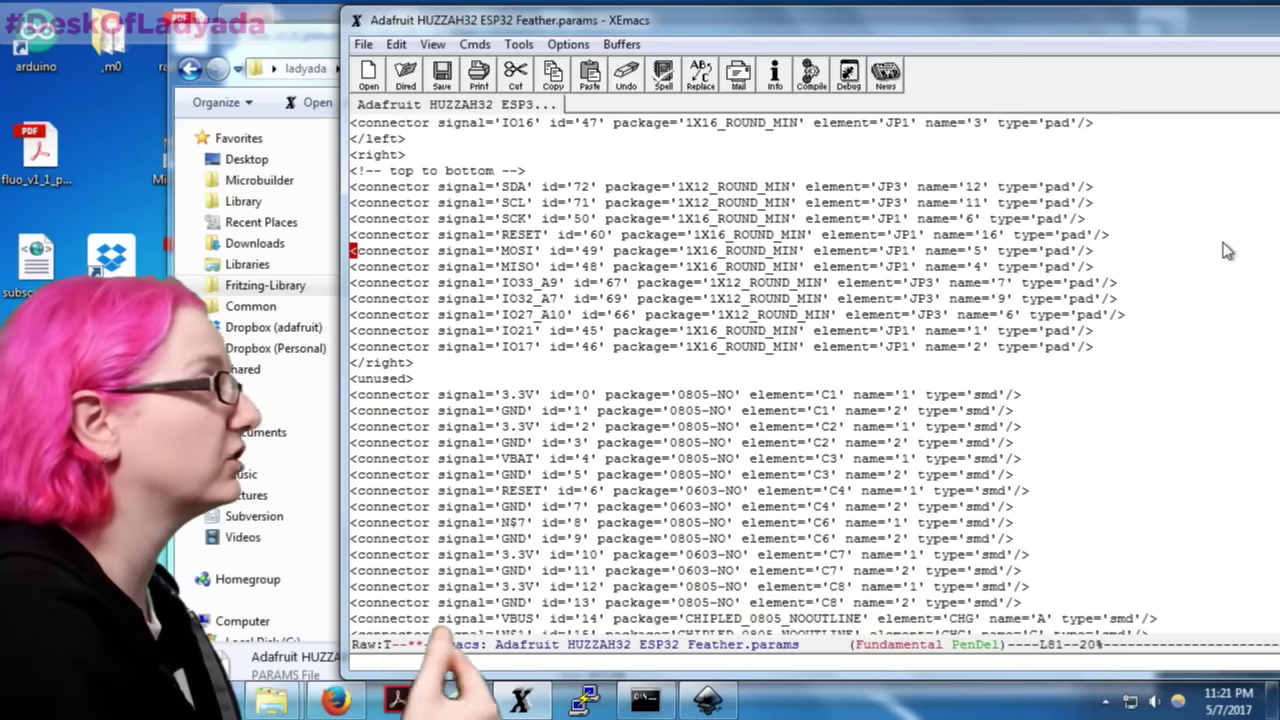
Step: Add a <mount> section between the right and unused sections and paste the two mounting hole connectors inside it
{"action": "key", "text": "Home"}
{"action": "key", "text": "Return"}
{"action": "key", "text": "Up"}
{"action": "type", "text": "<"}
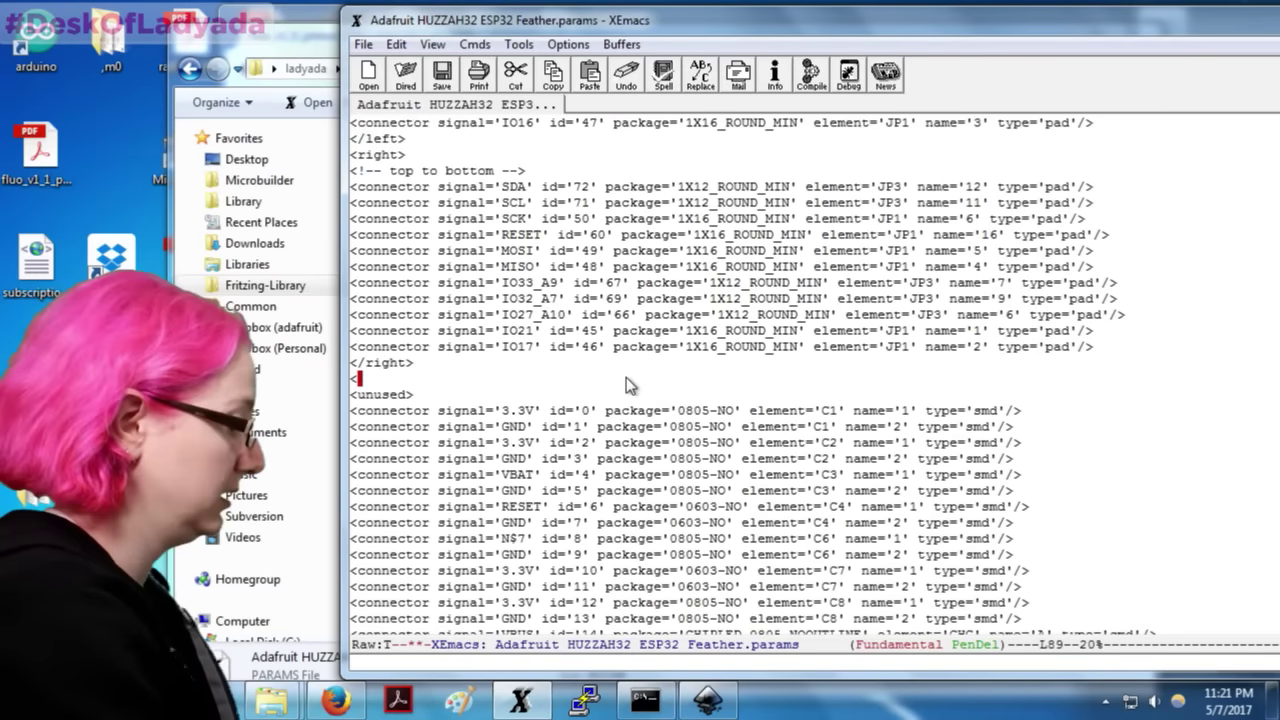
{"action": "type", "text": "mount>"}
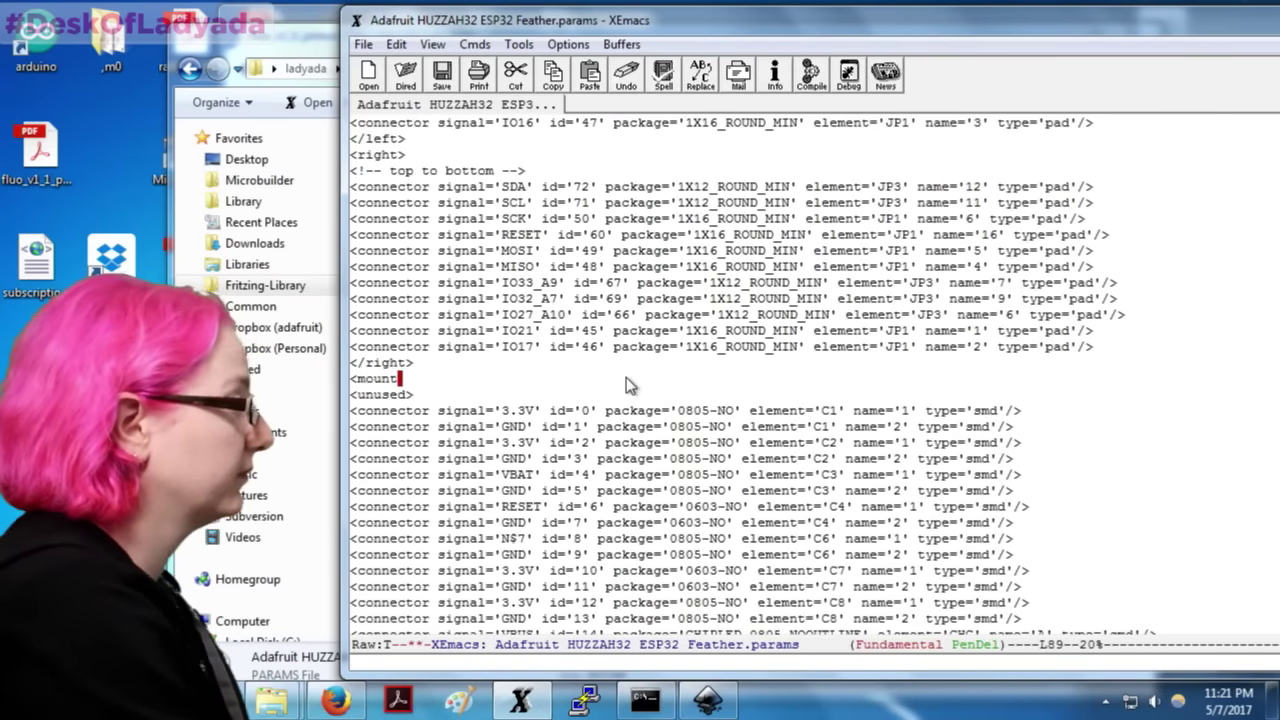
{"action": "key", "text": "Return"}
{"action": "key", "text": "ctrl+y"}
{"action": "type", "text": "</"}
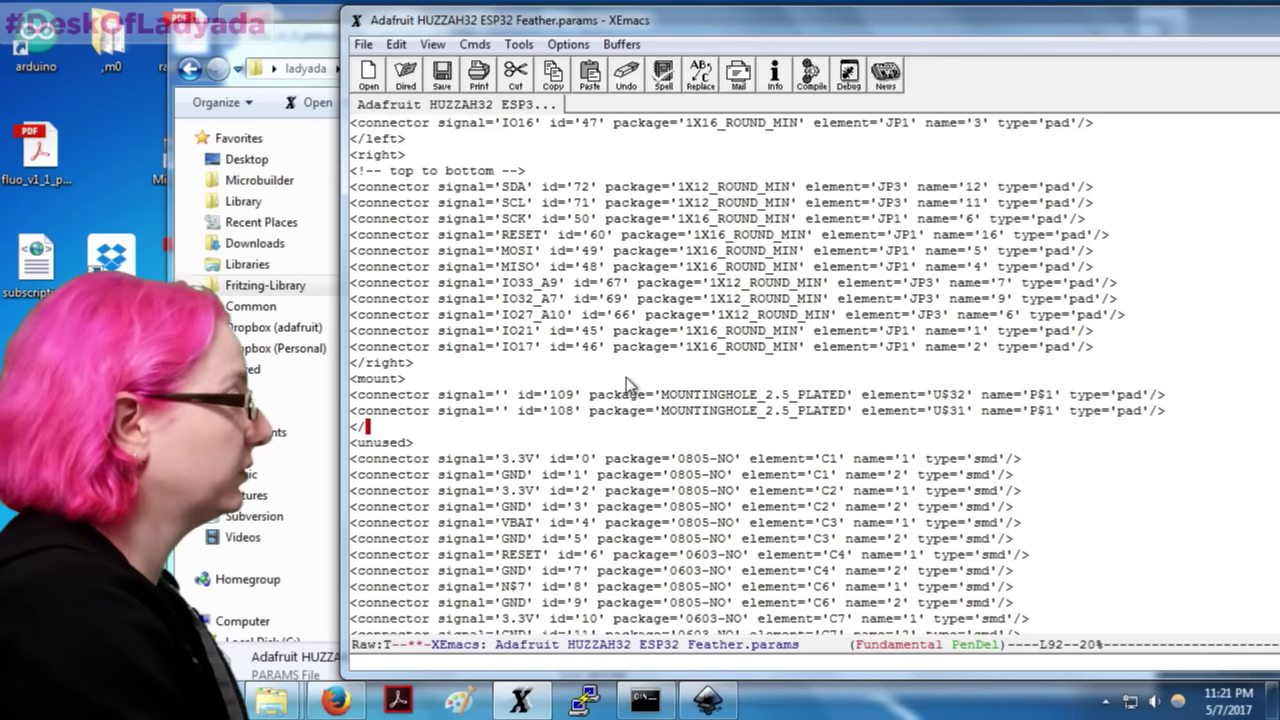
{"action": "type", "text": "mount>"}
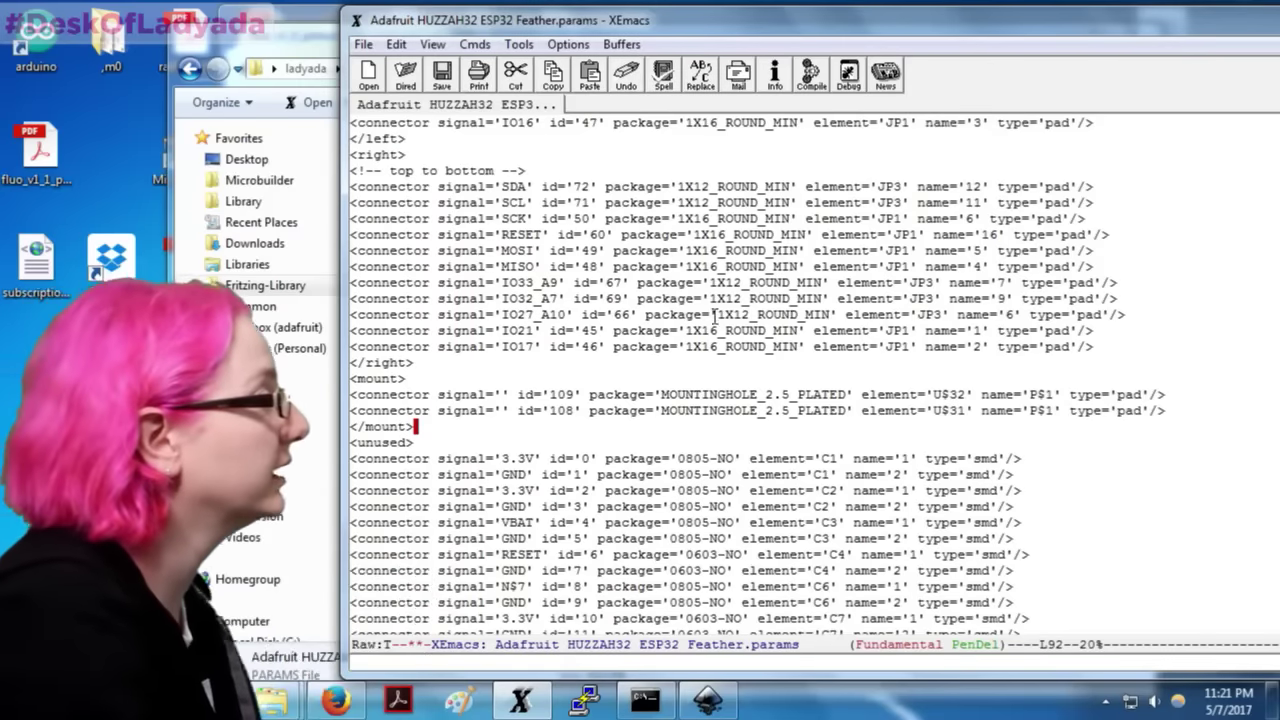
Step: Save the edited Adafruit HUZZAH32 ESP32 Feather.params file
{"action": "key", "text": "ctrl+s"}
{"action": "scroll", "coordinate": [703, 330], "scroll_direction": "up", "scroll_amount": 2}
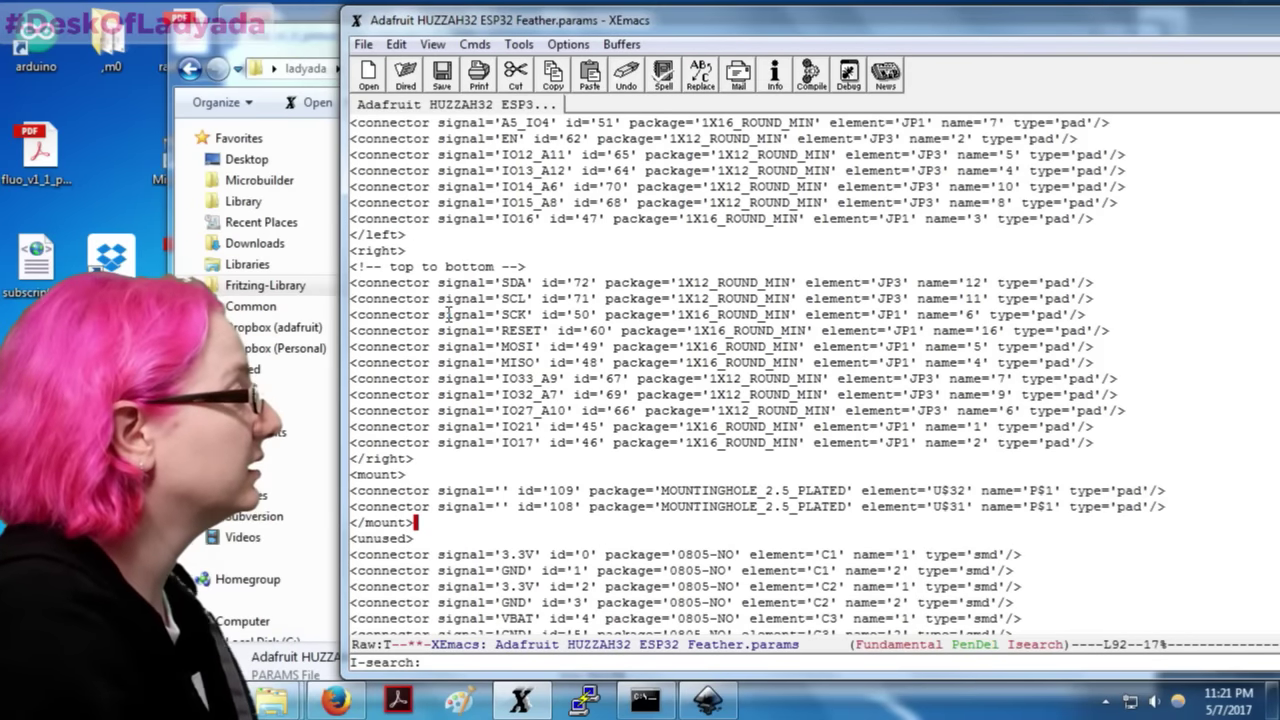
{"action": "key", "text": "ctrl+x"}
{"action": "key", "text": "ctrl+s"}
Step: Open ESP32 rev C.brd from the Rev C folder and examine the pin labels along the board's lower edge
{"action": "scroll", "coordinate": [542, 283], "scroll_direction": "up", "scroll_amount": 9}
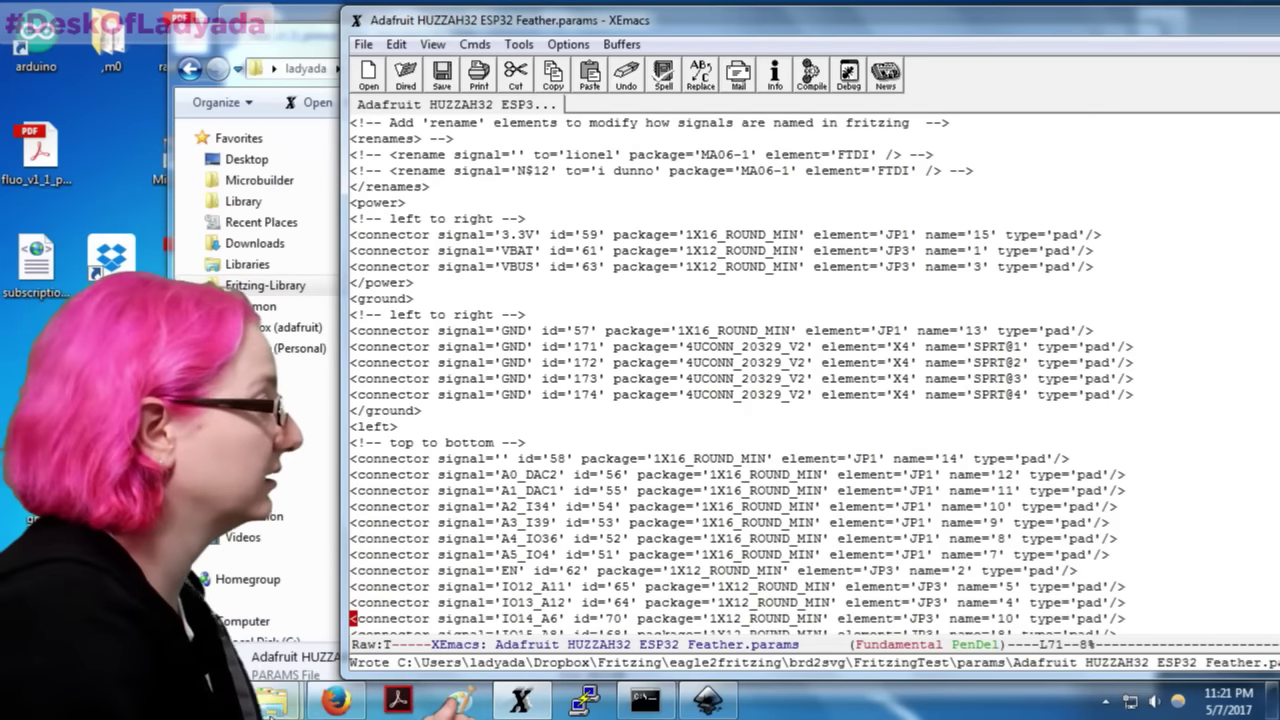
{"action": "left_click", "coordinate": [455, 648]}
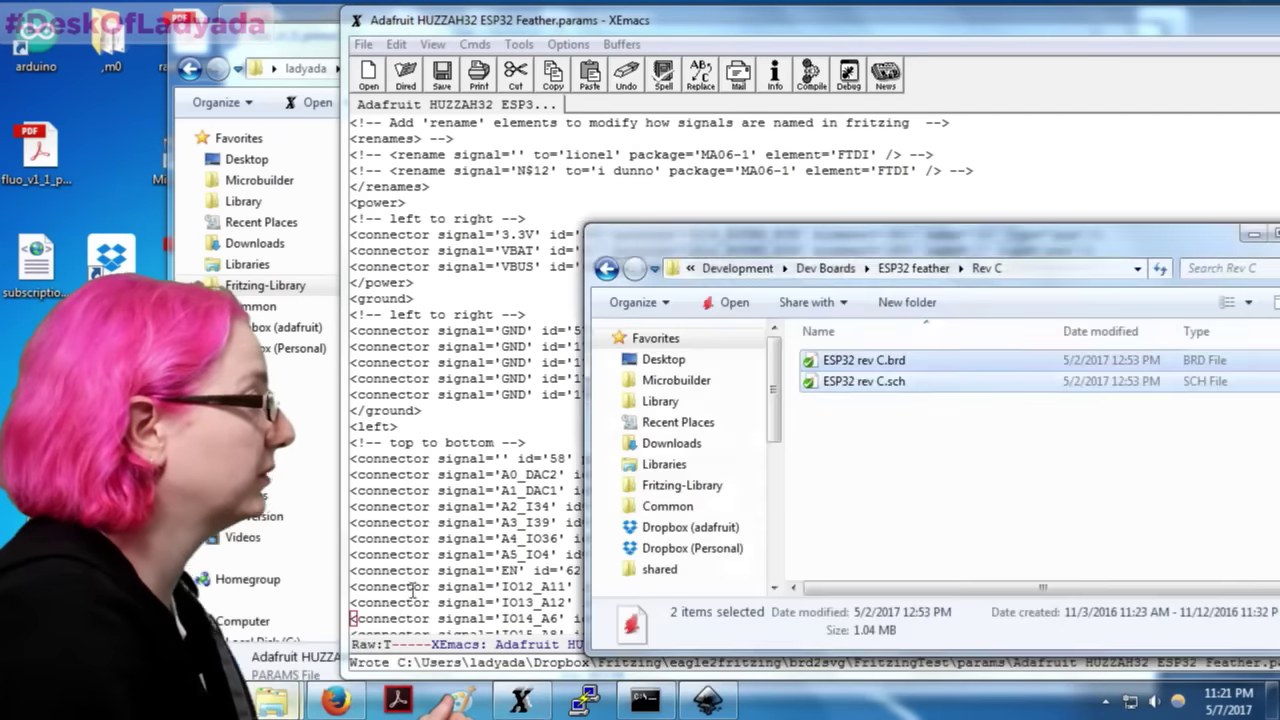
{"action": "double_click", "coordinate": [880, 360]}
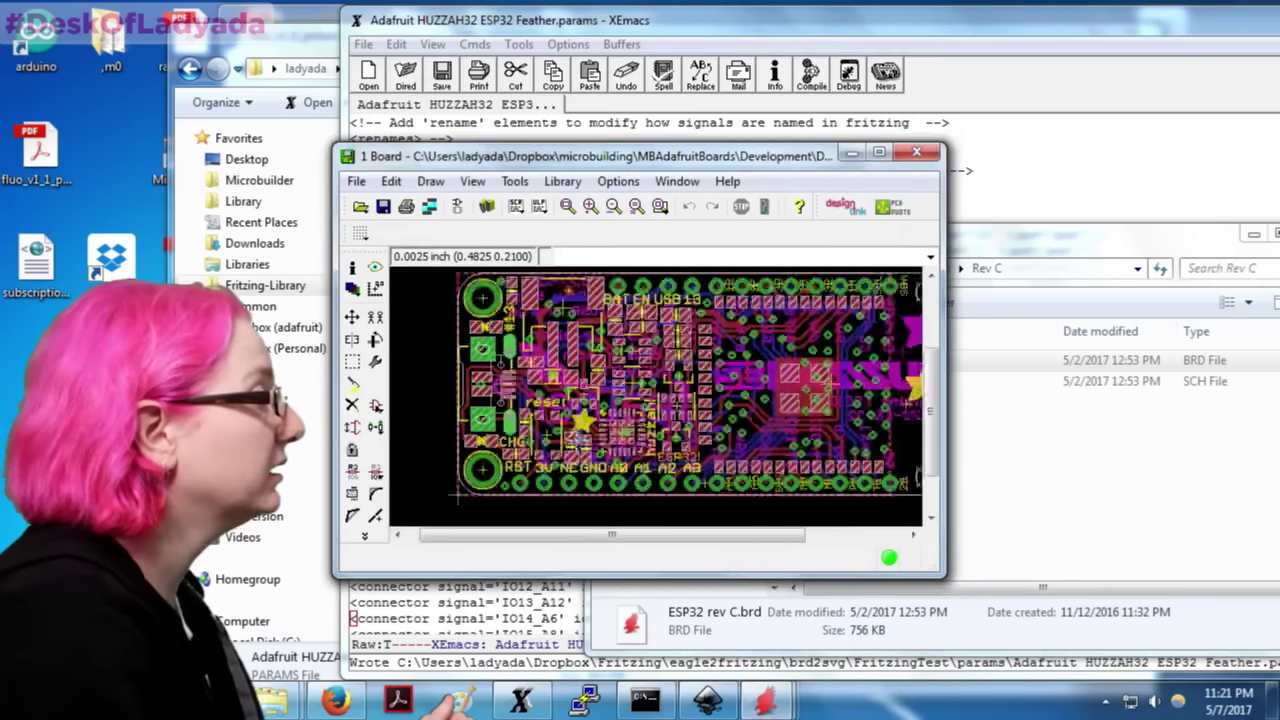
{"action": "scroll", "coordinate": [563, 461], "scroll_direction": "up", "scroll_amount": 2}
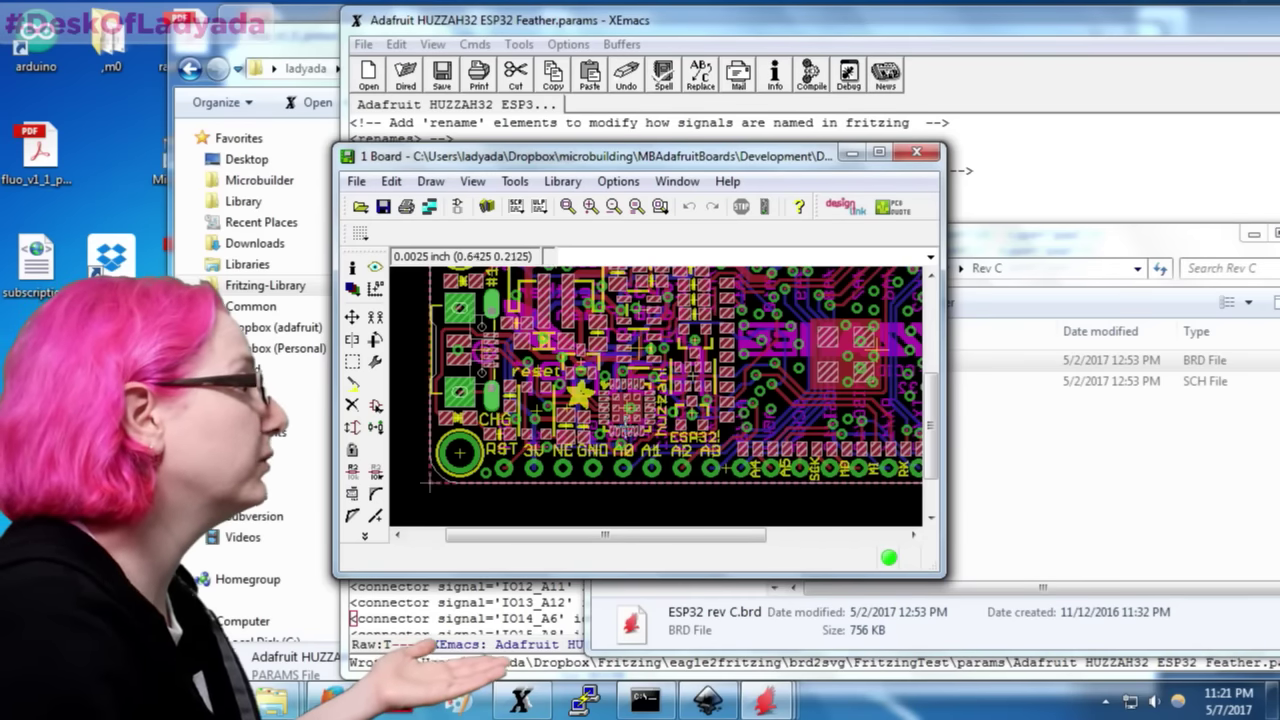
Step: Return to the params file in XEmacs and move the RESET connector from the right list to the start of the left list
{"action": "key", "text": "alt+Tab"}
{"action": "scroll", "coordinate": [592, 400], "scroll_direction": "down", "scroll_amount": 2}
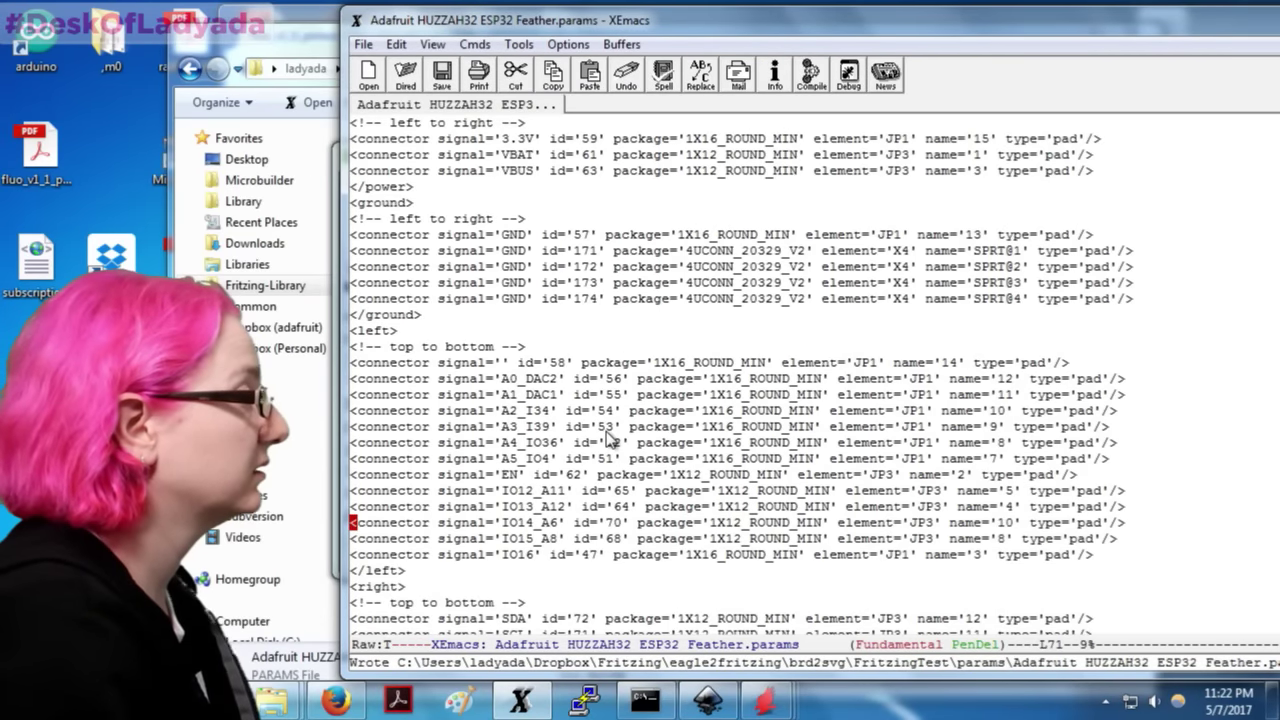
{"action": "scroll", "coordinate": [610, 438], "scroll_direction": "down", "scroll_amount": 1}
{"action": "scroll", "coordinate": [567, 441], "scroll_direction": "down", "scroll_amount": 3}
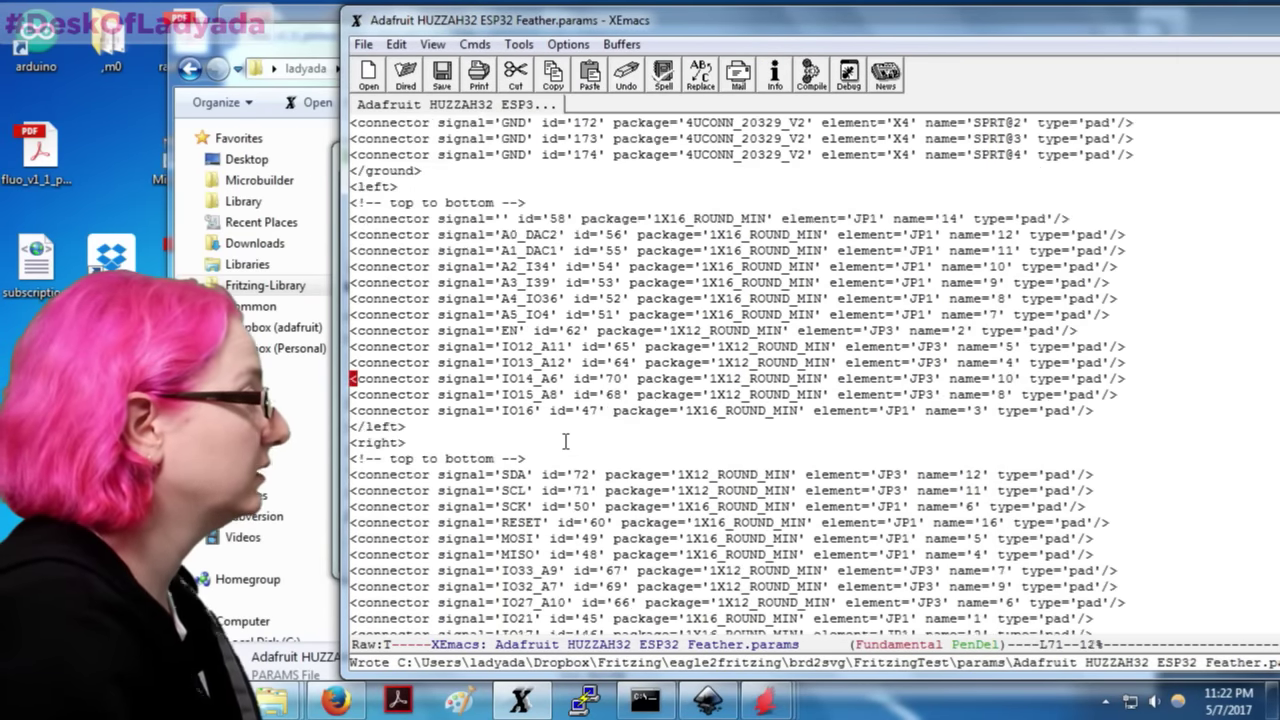
{"action": "key", "text": "Down"}
{"action": "key", "text": "Down"}
{"action": "key", "text": "Down"}
{"action": "key", "text": "Down"}
{"action": "key", "text": "Down"}
{"action": "key", "text": "Down"}
{"action": "key", "text": "Down"}
{"action": "key", "text": "Down"}
{"action": "key", "text": "Down"}
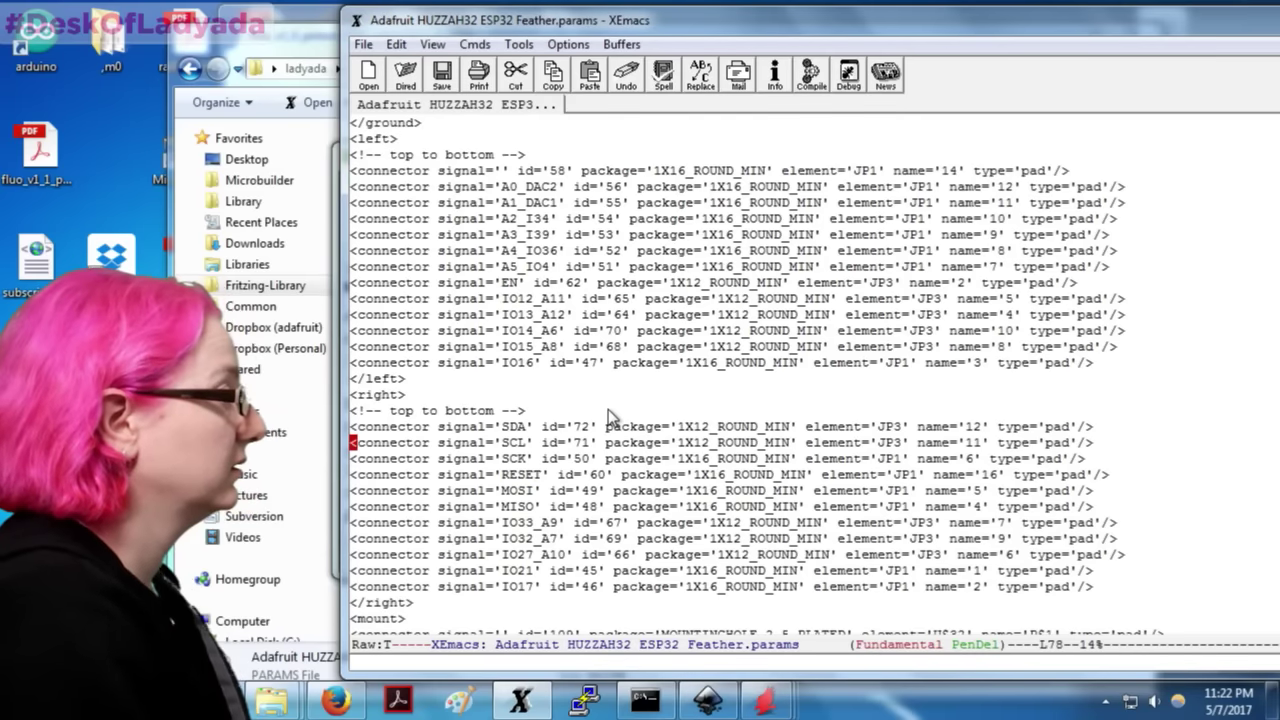
{"action": "key", "text": "ctrl+k"}
{"action": "key", "text": "ctrl+k"}
{"action": "scroll", "coordinate": [608, 409], "scroll_direction": "up", "scroll_amount": 4}
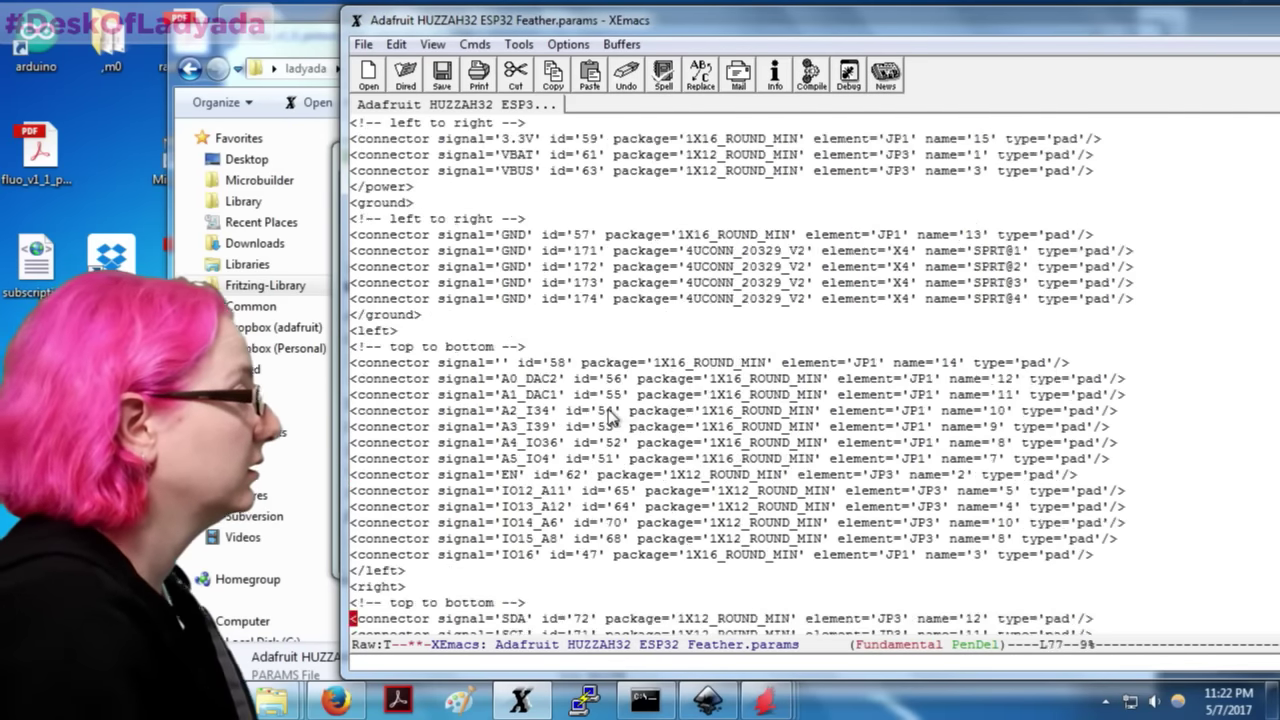
{"action": "left_click", "coordinate": [598, 347]}
{"action": "key", "text": "Return"}
{"action": "key", "text": "Return"}
{"action": "key", "text": "Up"}
{"action": "key", "text": "ctrl+y"}
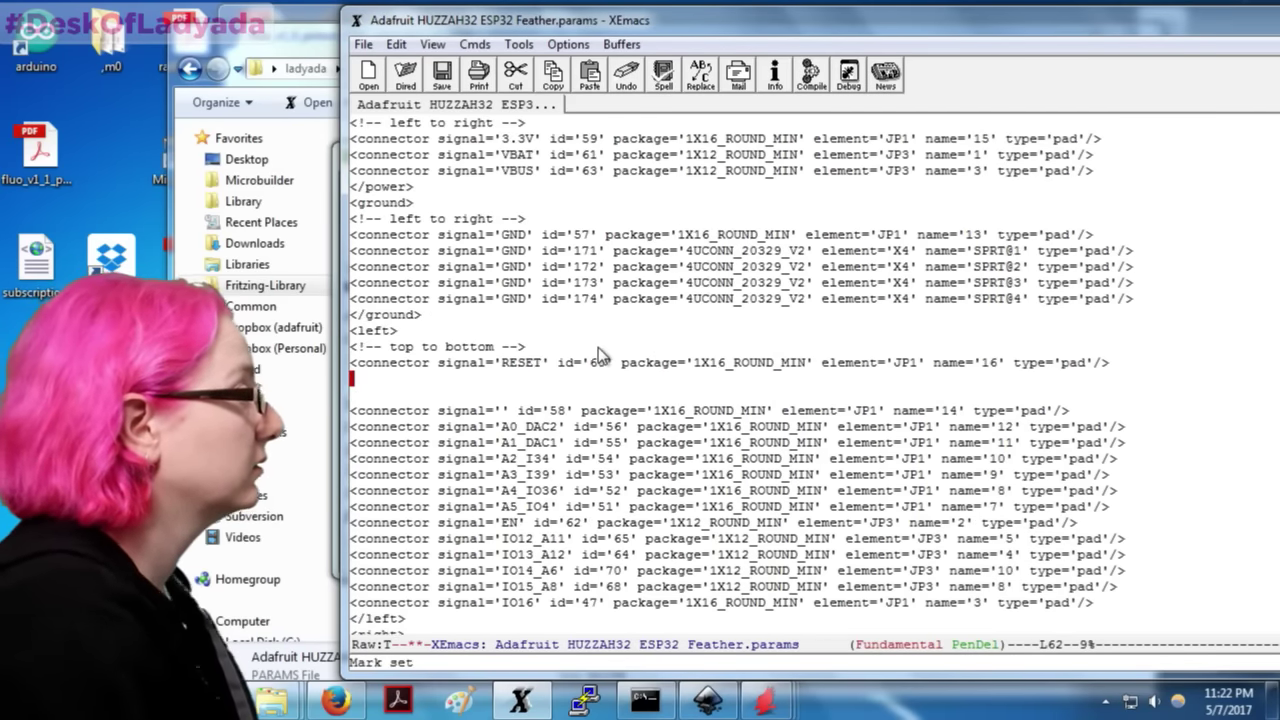
Step: Move the 3.3V connector from the power section to the left list, directly below RESET
{"action": "key", "text": "Up"}
{"action": "key", "text": "Up"}
{"action": "key", "text": "Up"}
{"action": "key", "text": "Up"}
{"action": "key", "text": "Up"}
{"action": "key", "text": "Up"}
{"action": "key", "text": "Up"}
{"action": "key", "text": "Up"}
{"action": "key", "text": "Up"}
{"action": "key", "text": "Up"}
{"action": "key", "text": "Up"}
{"action": "key", "text": "Up"}
{"action": "key", "text": "Up"}
{"action": "key", "text": "Up"}
{"action": "key", "text": "Up"}
{"action": "key", "text": "ctrl+k"}
{"action": "key", "text": "ctrl+k"}
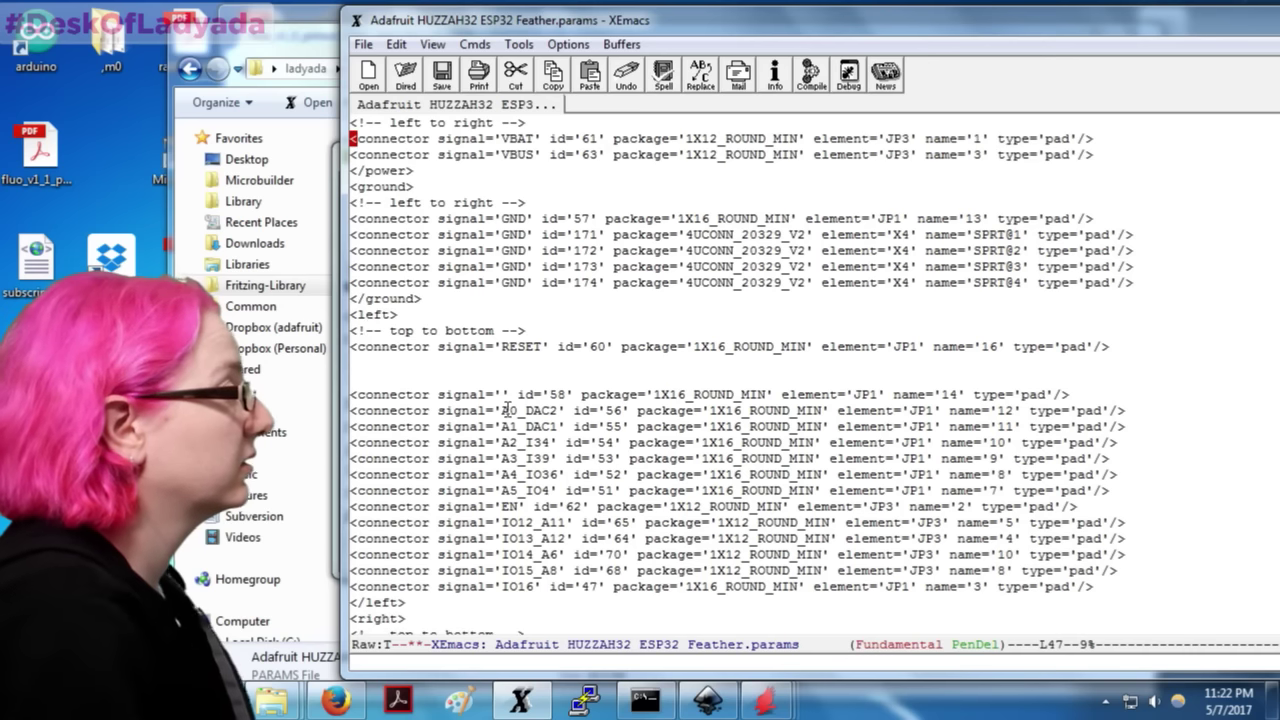
{"action": "left_click", "coordinate": [520, 368]}
{"action": "key", "text": "ctrl+y"}
Step: Move the four 4UCONN_20329_V2 GND connectors, ids 171 to 174, from the ground section to the start of the unused section
{"action": "left_click", "coordinate": [578, 216]}
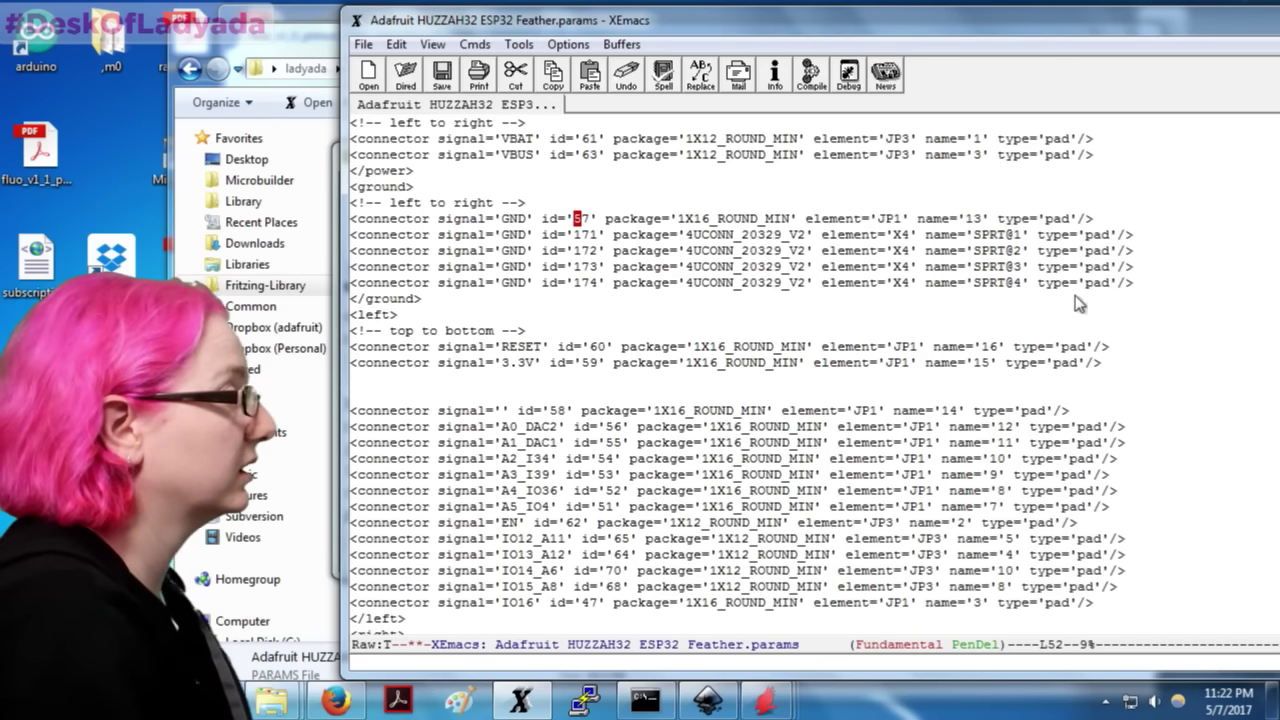
{"action": "left_click_drag", "start_coordinate": [1140, 290], "coordinate": [351, 235]}
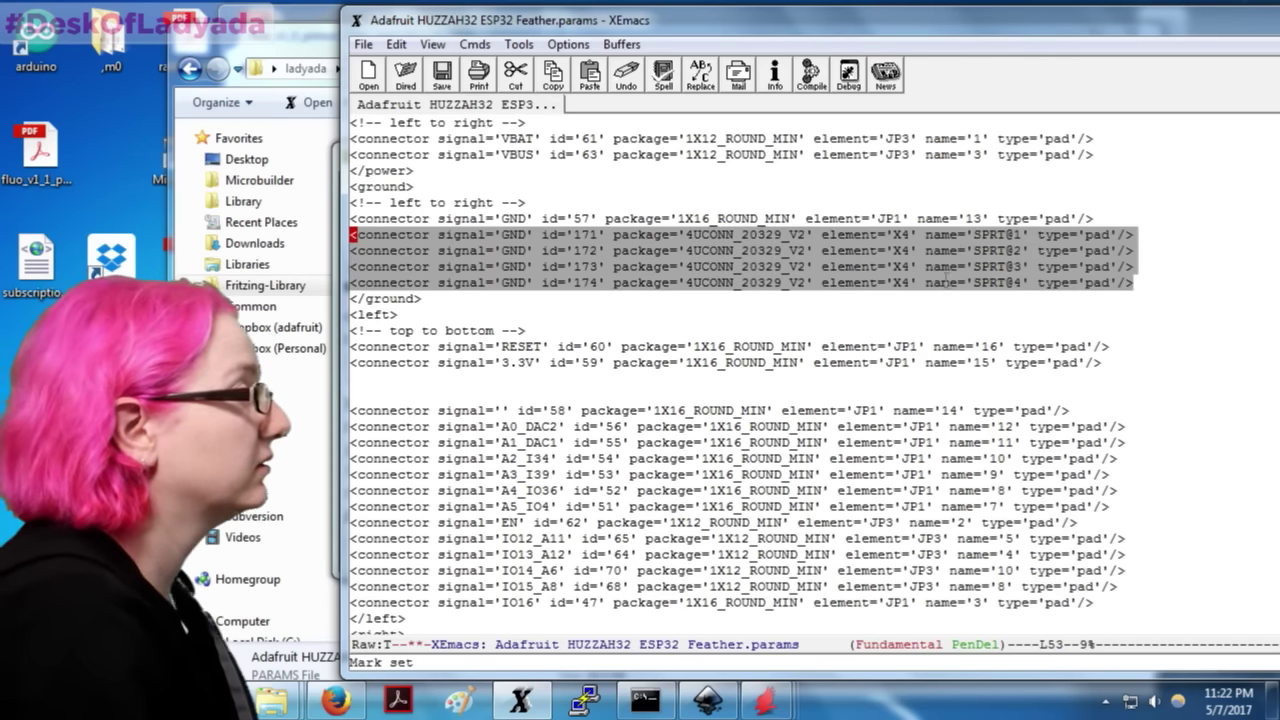
{"action": "scroll", "coordinate": [823, 314], "scroll_direction": "down", "scroll_amount": 5}
{"action": "left_click", "coordinate": [413, 428]}
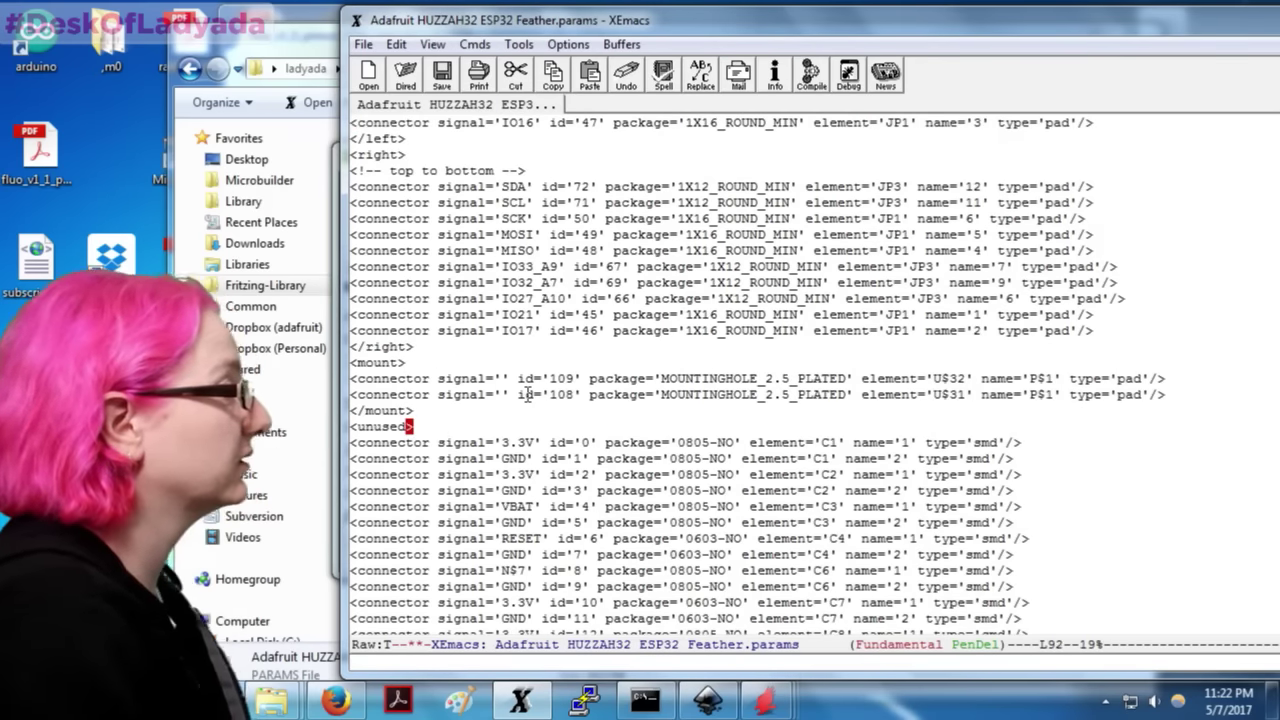
{"action": "key", "text": "Return"}
{"action": "key", "text": "ctrl+y"}
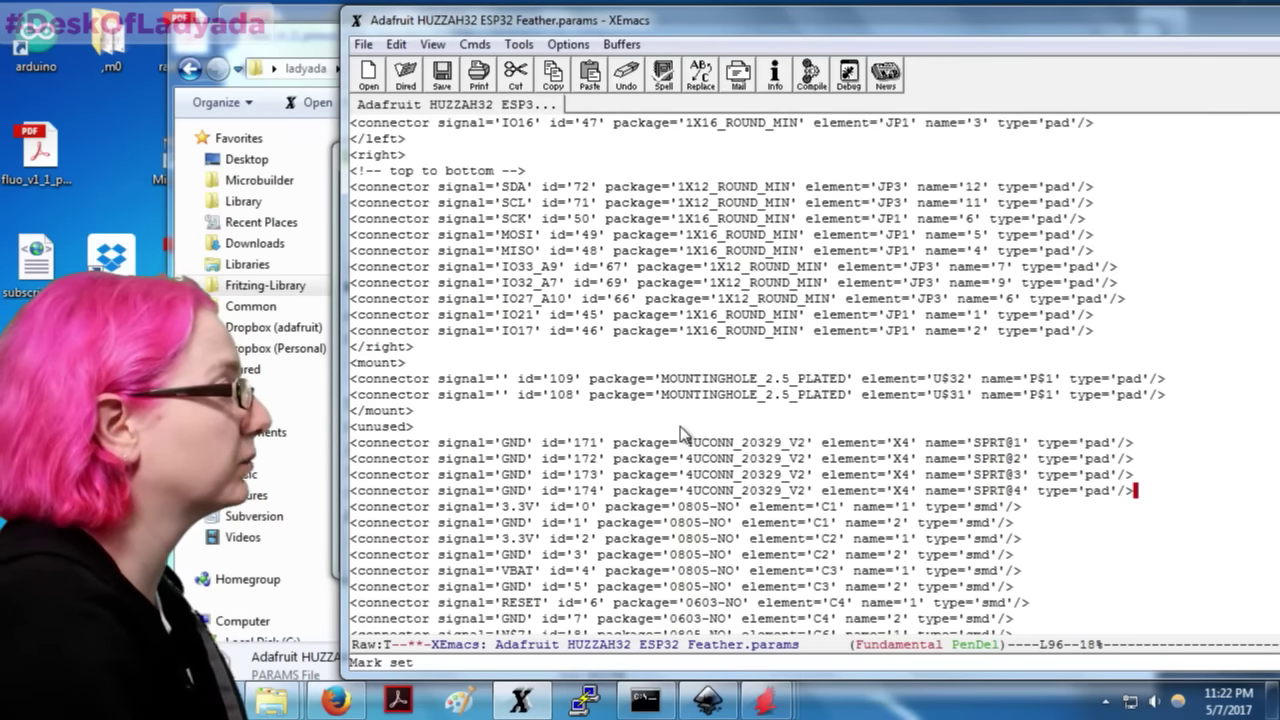
Step: Move the GND connector with id 57 from the ground section to the left list, directly below 3.3V
{"action": "scroll", "coordinate": [680, 432], "scroll_direction": "up", "scroll_amount": 4}
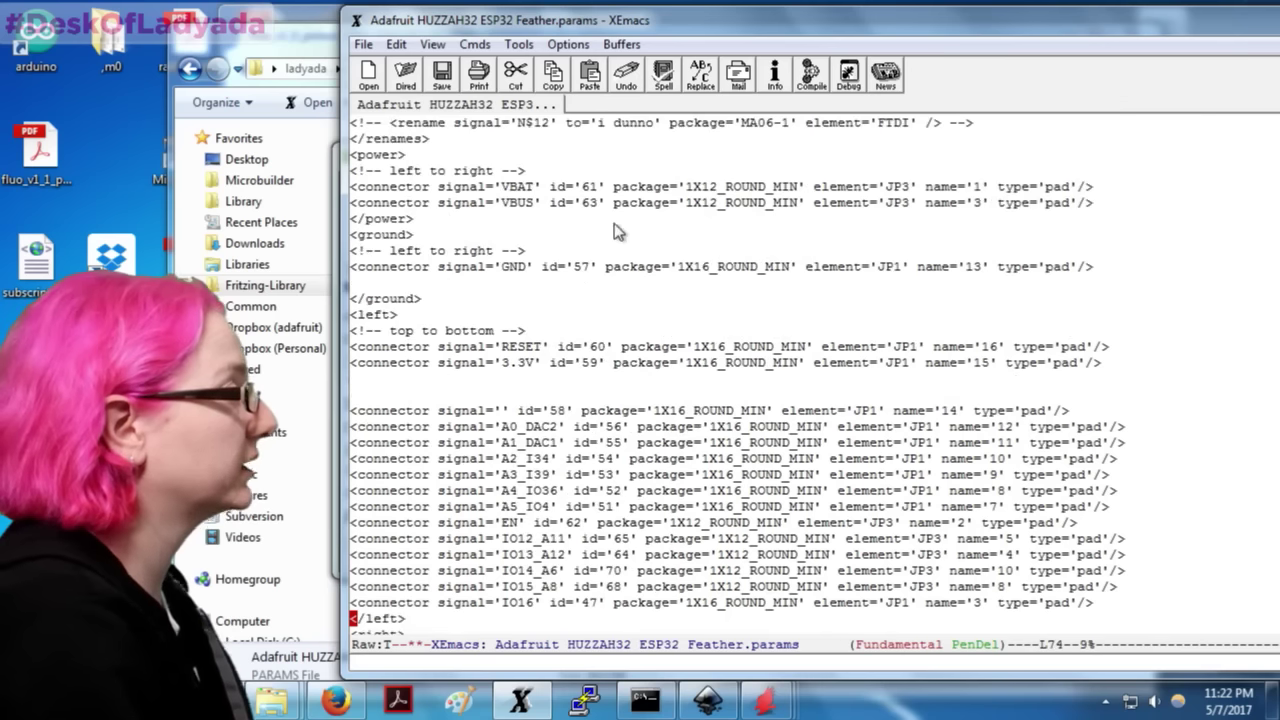
{"action": "left_click", "coordinate": [641, 267]}
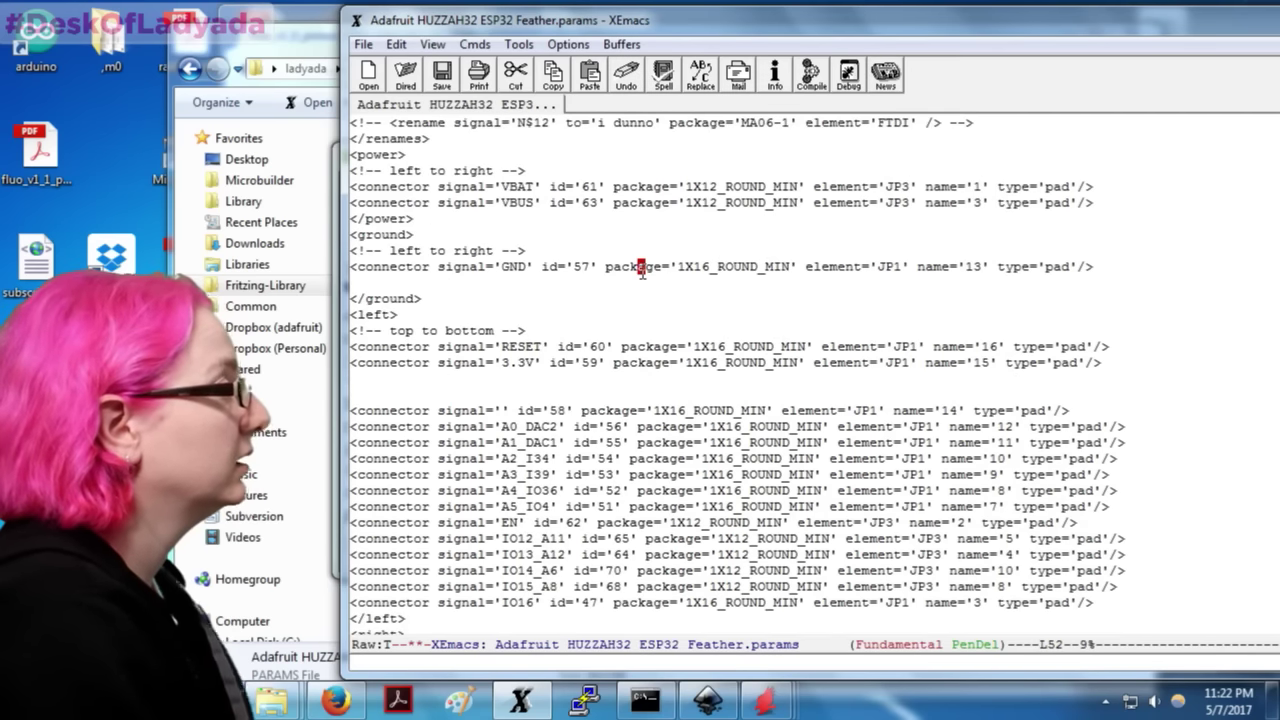
{"action": "key", "text": "ctrl+a"}
{"action": "key", "text": "ctrl+space"}
{"action": "key", "text": "Down"}
{"action": "key", "text": "ctrl+w"}
{"action": "key", "text": "Down"}
{"action": "key", "text": "Down"}
{"action": "key", "text": "Down"}
{"action": "key", "text": "Down"}
{"action": "key", "text": "Down"}
{"action": "key", "text": "Down"}
{"action": "key", "text": "Down"}
{"action": "key", "text": "Down"}
{"action": "key", "text": "Up"}
{"action": "key", "text": "Up"}
{"action": "key", "text": "ctrl+y"}
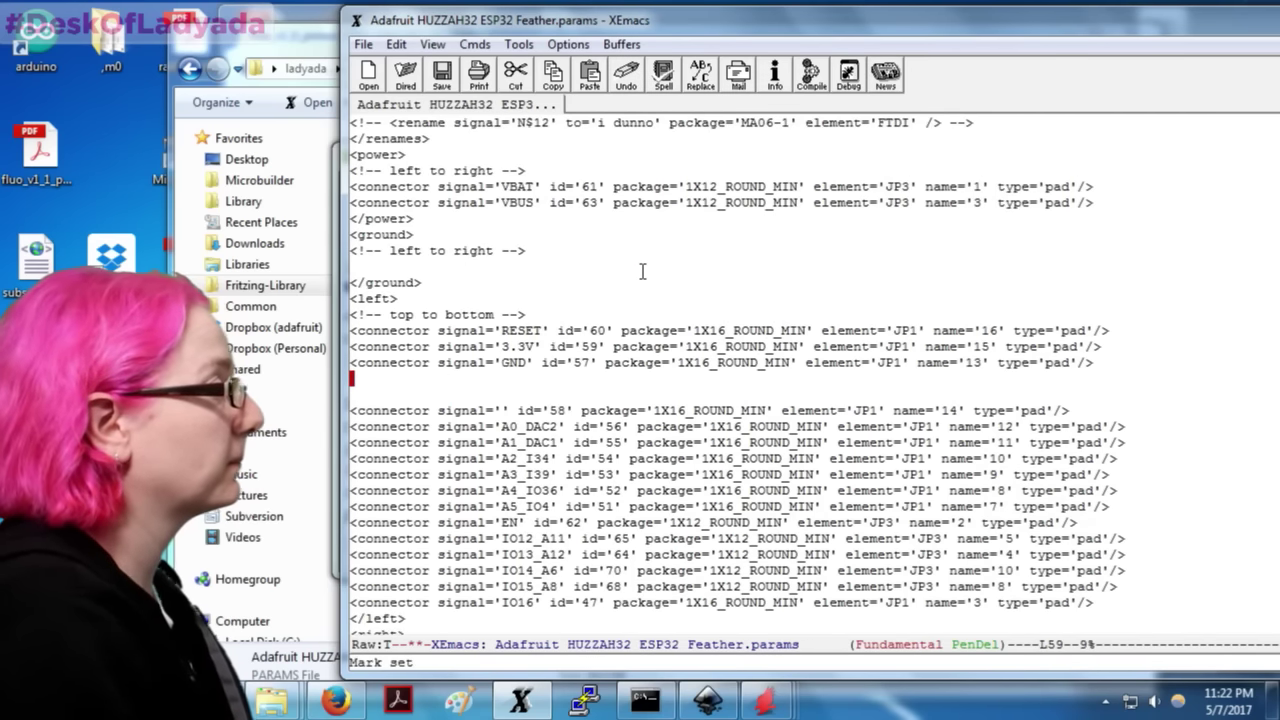
Step: Check the pin order on the ESP32 rev C board layout and return to the params file
{"action": "left_click", "coordinate": [640, 705]}
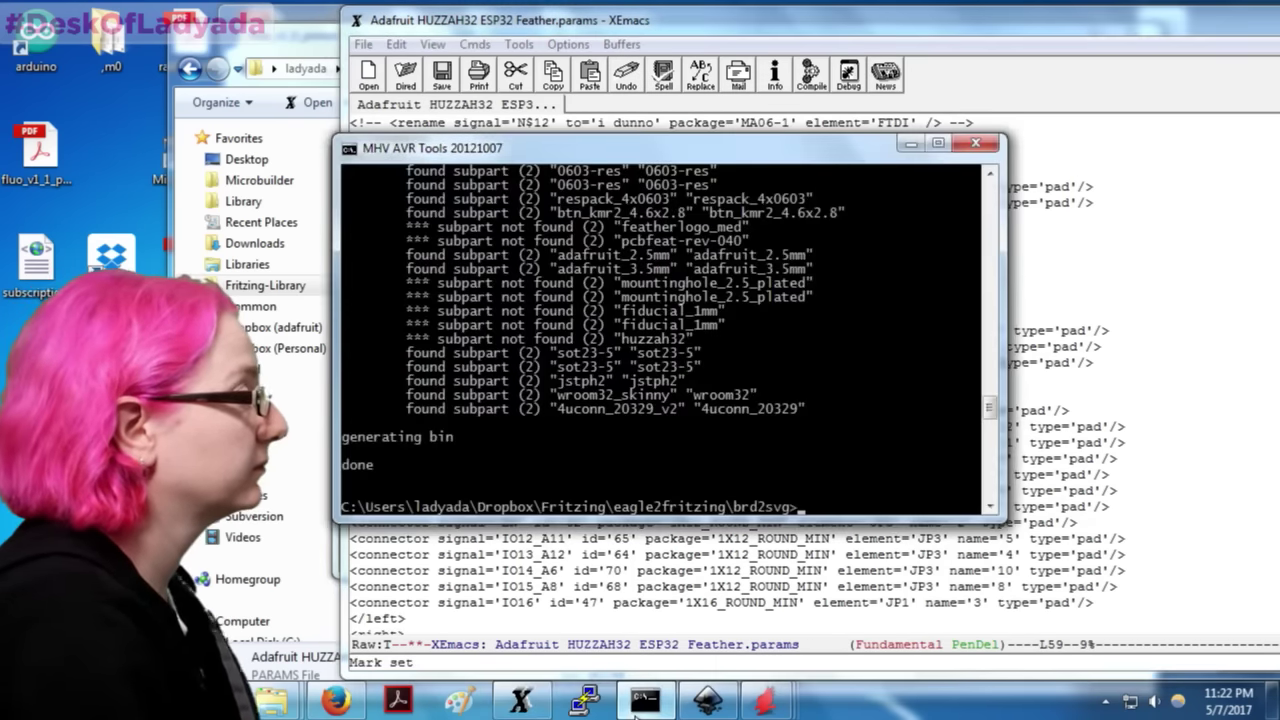
{"action": "left_click", "coordinate": [640, 705]}
{"action": "mouse_move", "coordinate": [785, 705]}
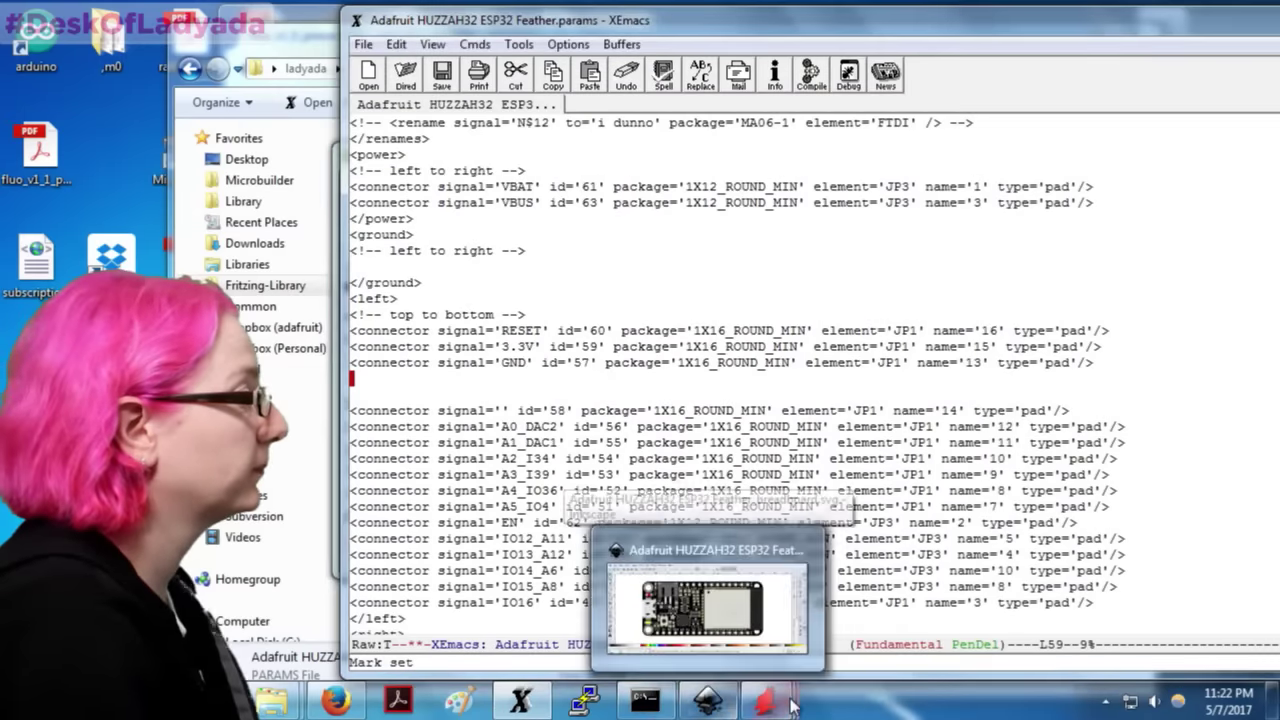
{"action": "left_click", "coordinate": [971, 627]}
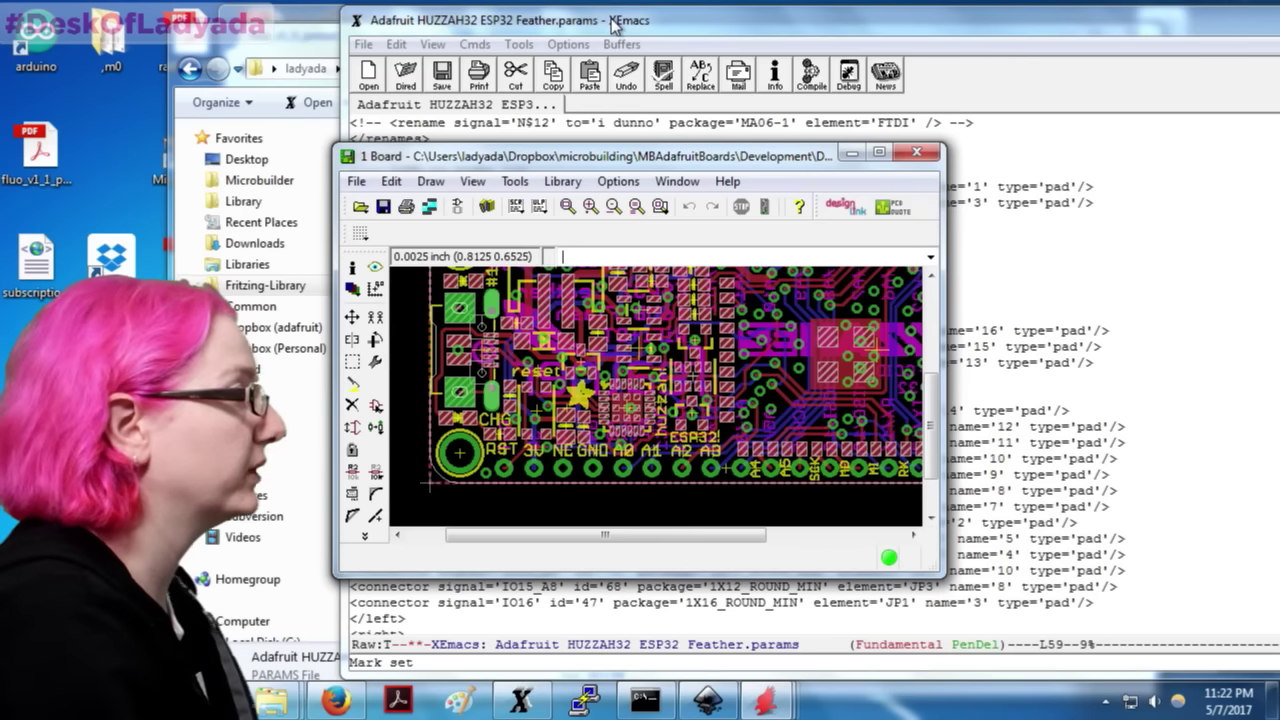
{"action": "left_click", "coordinate": [1038, 46]}
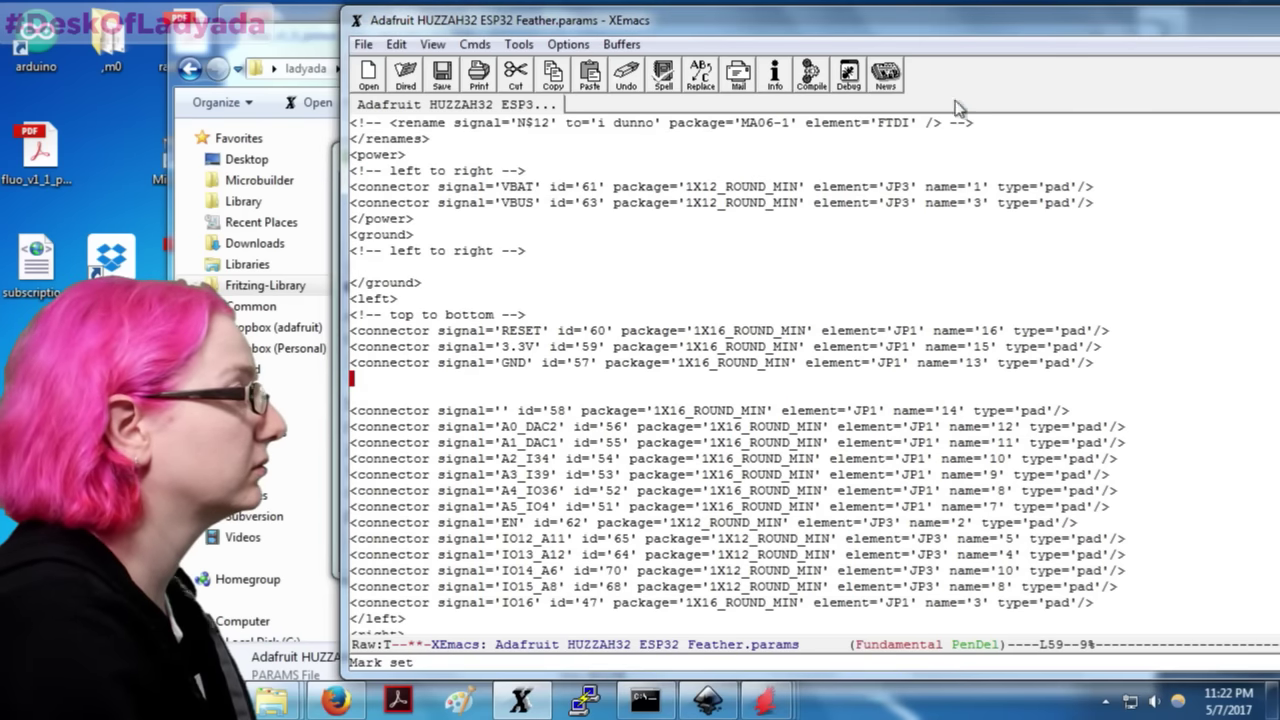
Step: Move the A0_DAC2 and A1_DAC1 connectors directly below GND in the left list
{"action": "key", "text": "Down"}
{"action": "key", "text": "Down"}
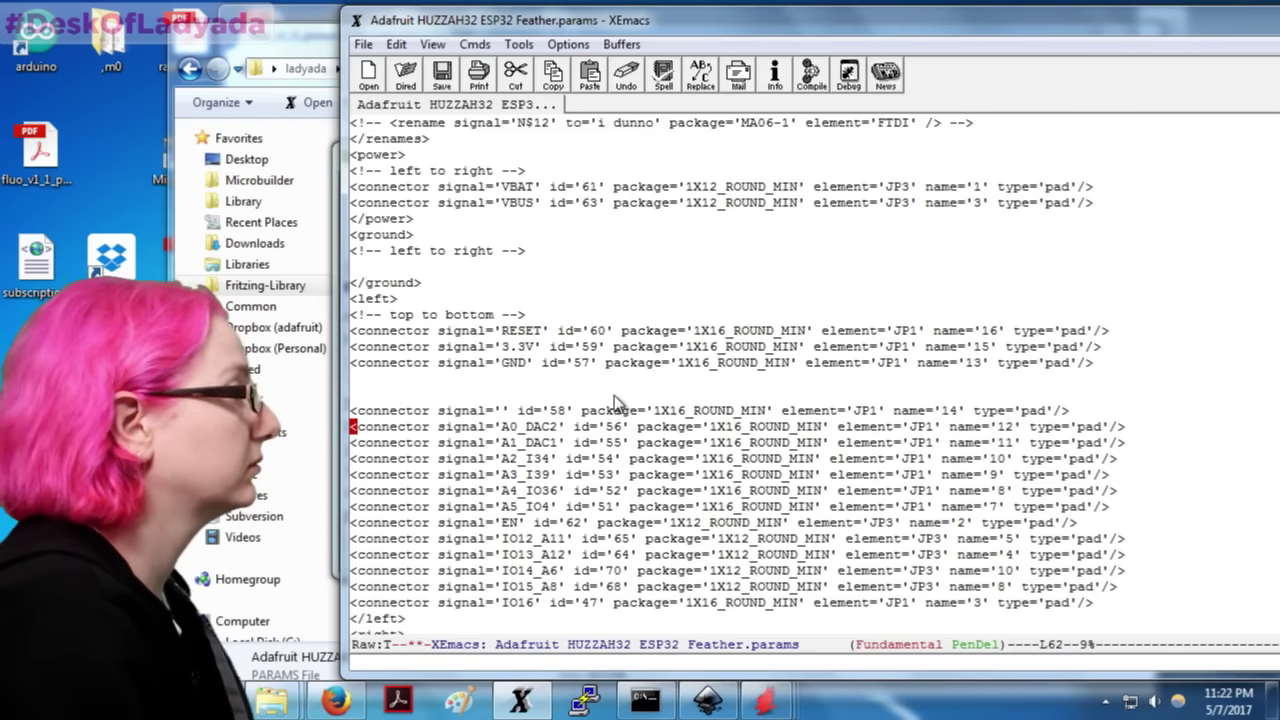
{"action": "key", "text": "shift+Down"}
{"action": "key", "text": "shift+Down"}
{"action": "key", "text": "Delete"}
{"action": "key", "text": "Up"}
{"action": "key", "text": "ctrl+y"}
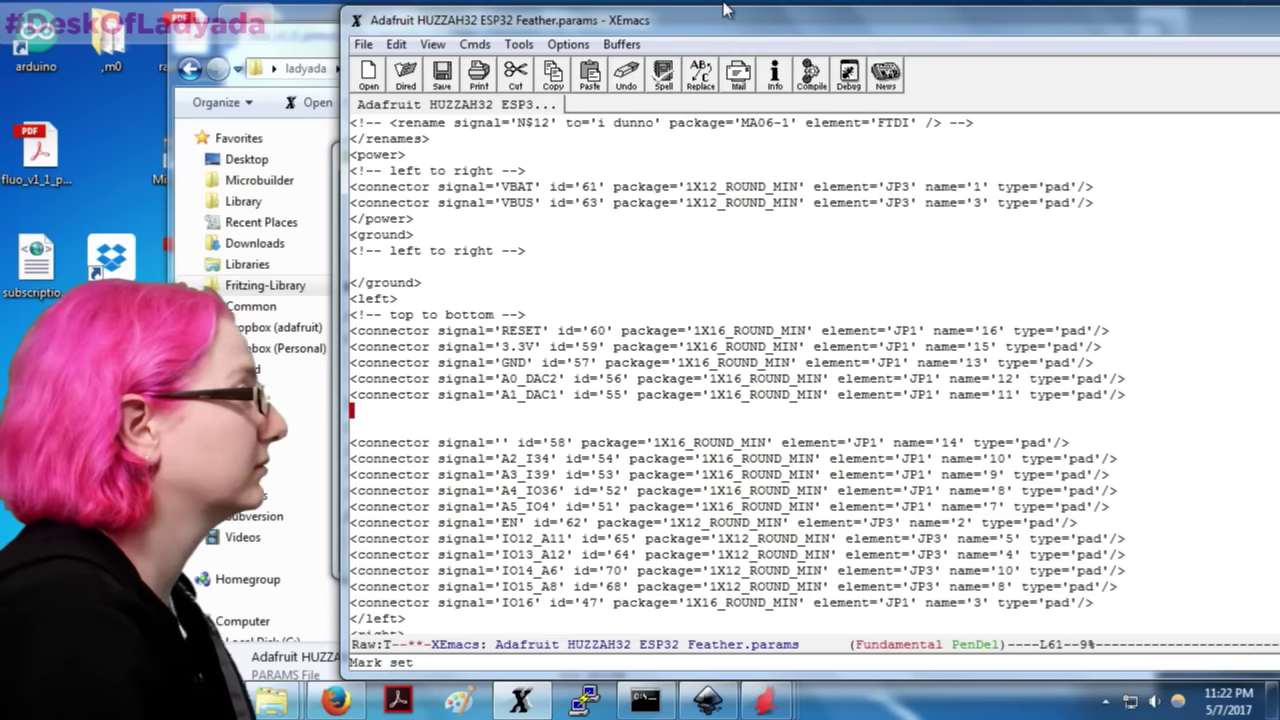
Step: Uncover the board layout and move the A2_I34, A3_I39, A4_IO36 and A5_IO4 connectors directly below A1_DAC1 in the left list
{"action": "left_click_drag", "start_coordinate": [700, 30], "coordinate": [1090, 33]}
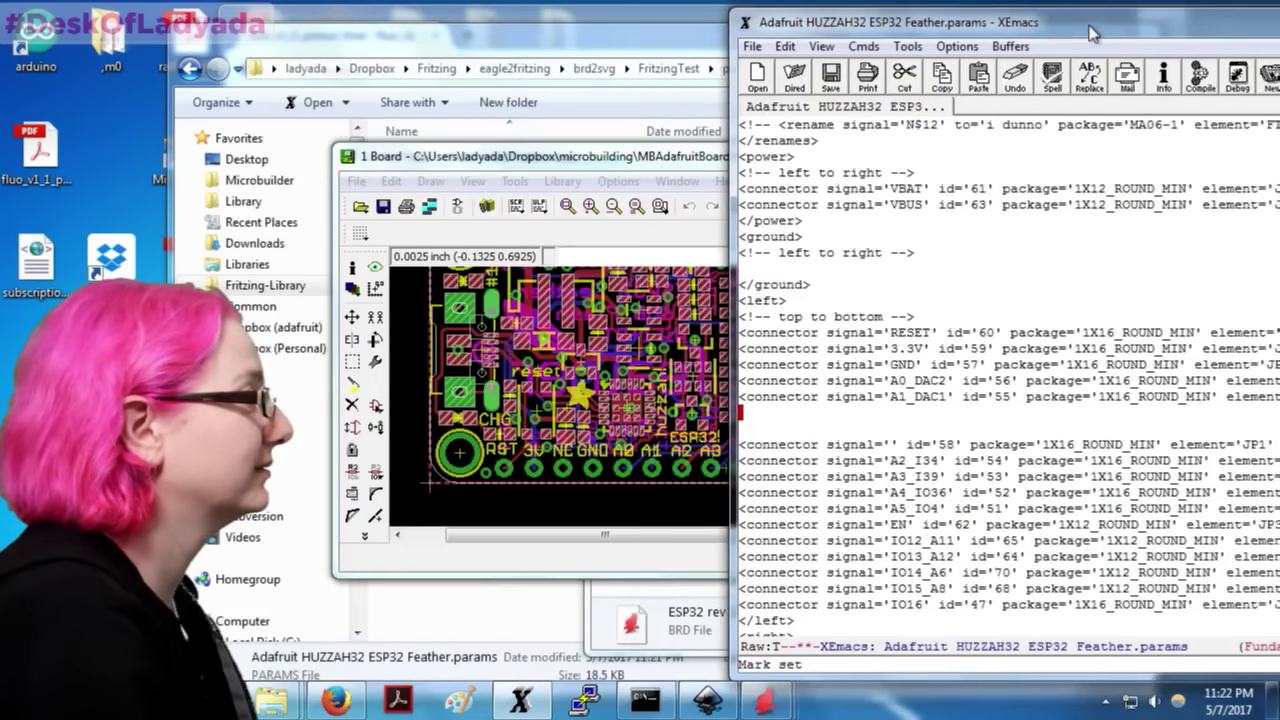
{"action": "key", "text": "Down"}
{"action": "key", "text": "Down"}
{"action": "key", "text": "Down"}
{"action": "key", "text": "shift+Down"}
{"action": "key", "text": "shift+Down"}
{"action": "key", "text": "shift+Down"}
{"action": "key", "text": "shift+Down"}
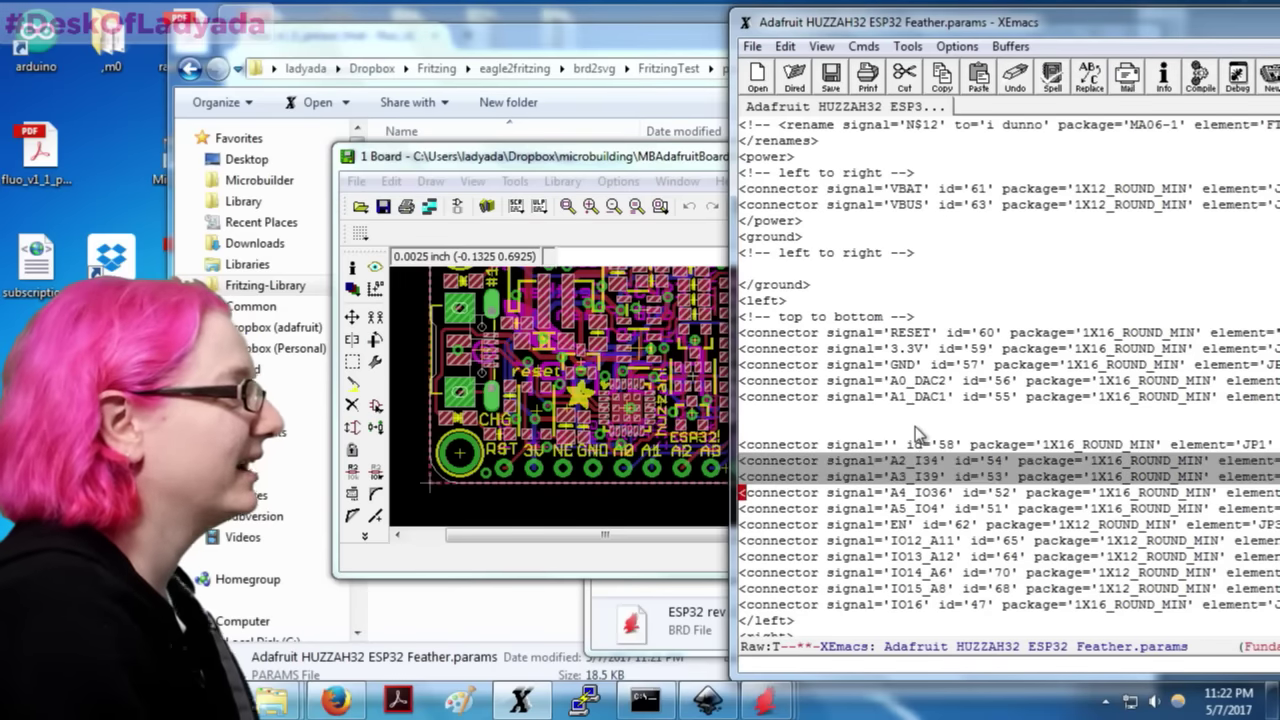
{"action": "key", "text": "ctrl+w"}
{"action": "key", "text": "Up"}
{"action": "key", "text": "Up"}
{"action": "key", "text": "Up"}
{"action": "key", "text": "ctrl+y"}
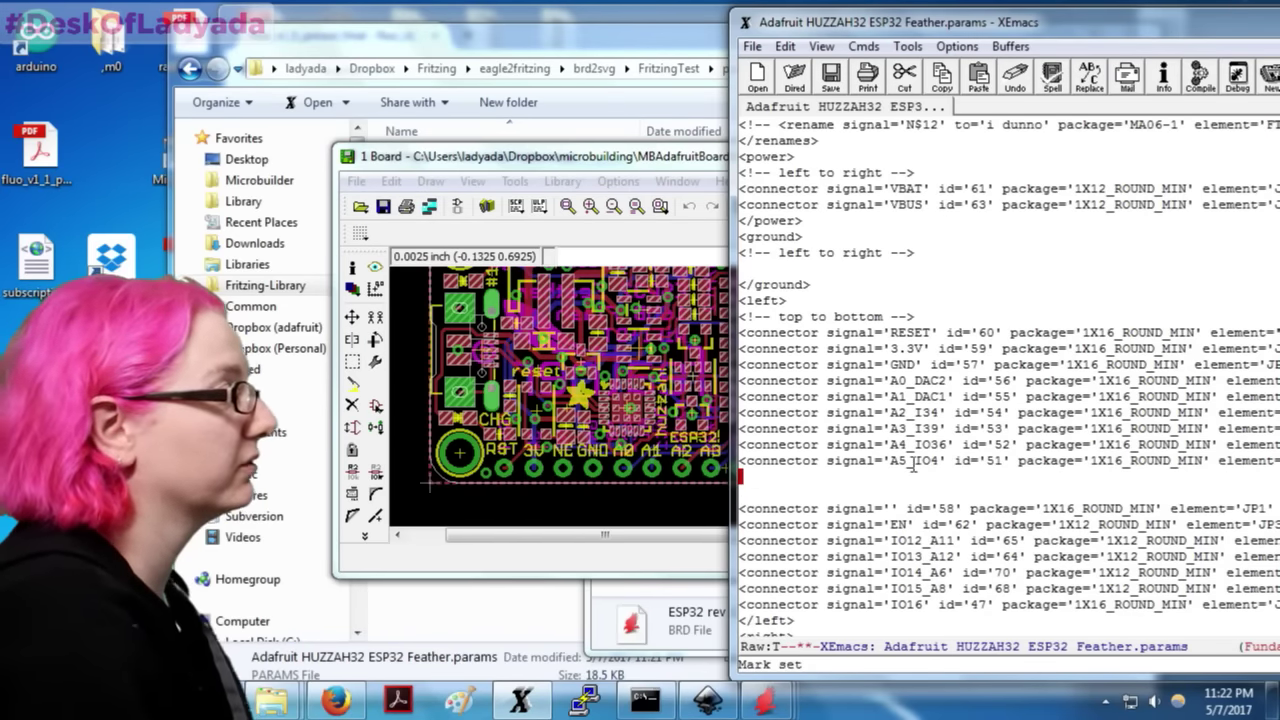
Step: Check the pins after A5 on the board layout and move the SCK, MOSI and MISO connectors from the right list to directly below A5_IO4
{"action": "left_click_drag", "start_coordinate": [655, 540], "coordinate": [719, 537]}
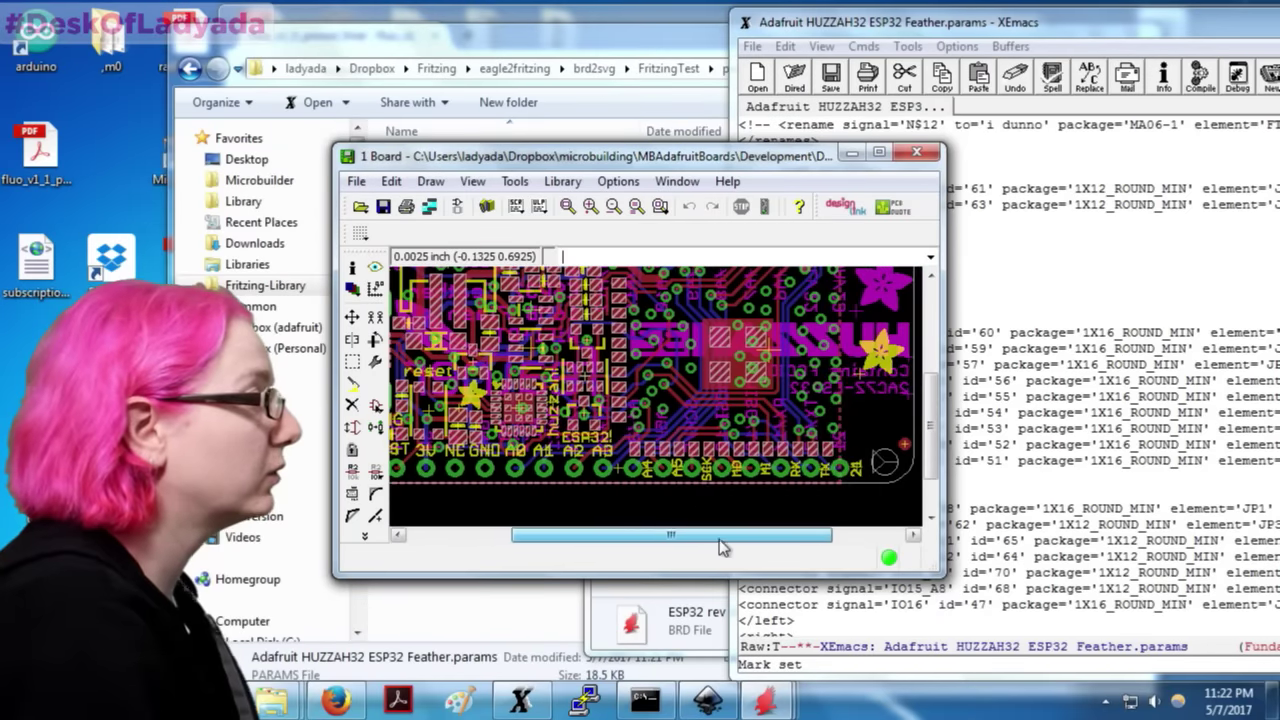
{"action": "left_click", "coordinate": [1045, 460]}
{"action": "scroll", "coordinate": [860, 428], "scroll_direction": "down", "scroll_amount": 3}
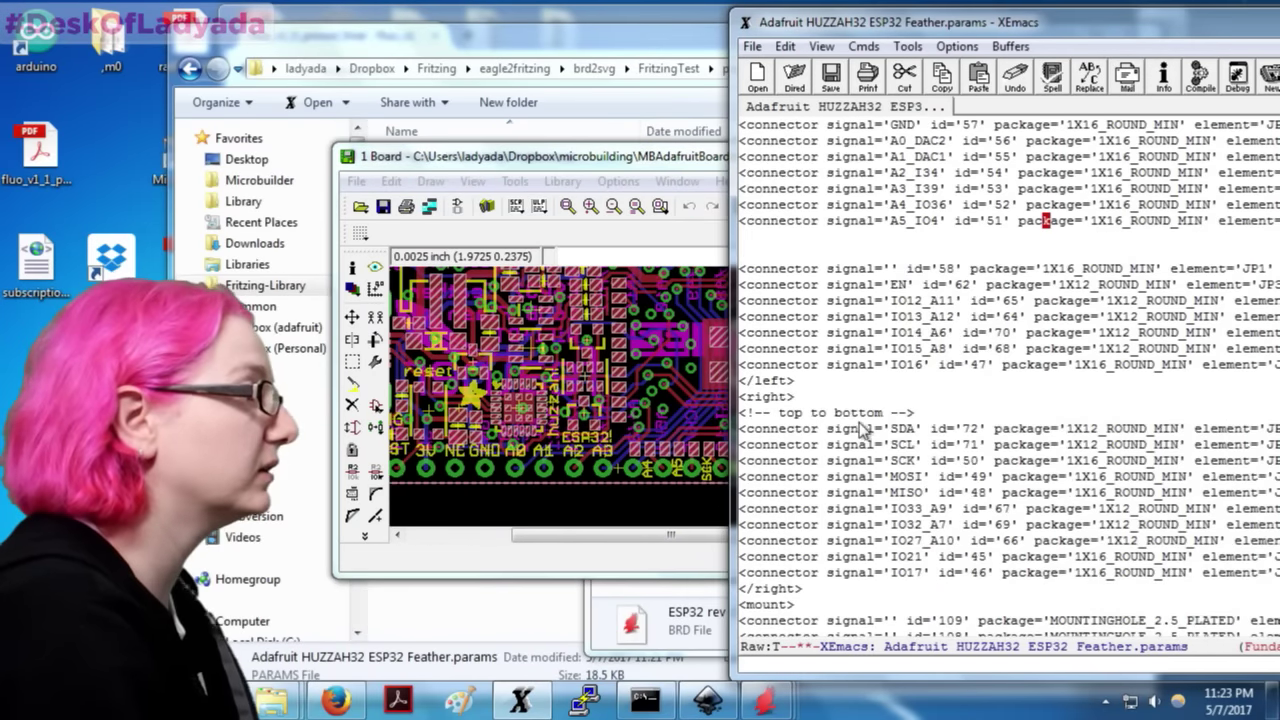
{"action": "key", "text": "ctrl+a"}
{"action": "key", "text": "ctrl+k"}
{"action": "key", "text": "ctrl+k"}
{"action": "key", "text": "ctrl+k"}
{"action": "key", "text": "ctrl+k"}
{"action": "key", "text": "ctrl+k"}
{"action": "key", "text": "ctrl+k"}
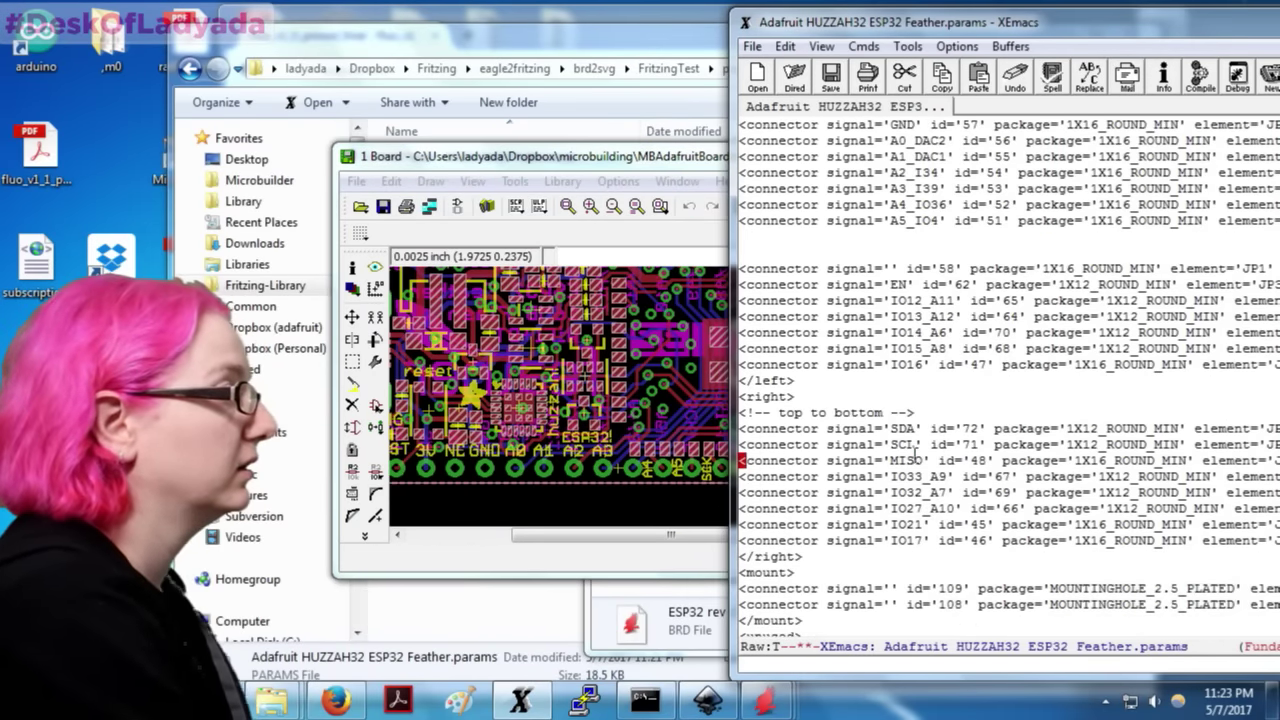
{"action": "scroll", "coordinate": [938, 452], "scroll_direction": "up", "scroll_amount": 2}
{"action": "scroll", "coordinate": [938, 452], "scroll_direction": "up", "scroll_amount": 2}
{"action": "left_click", "coordinate": [925, 430]}
{"action": "key", "text": "ctrl+y"}
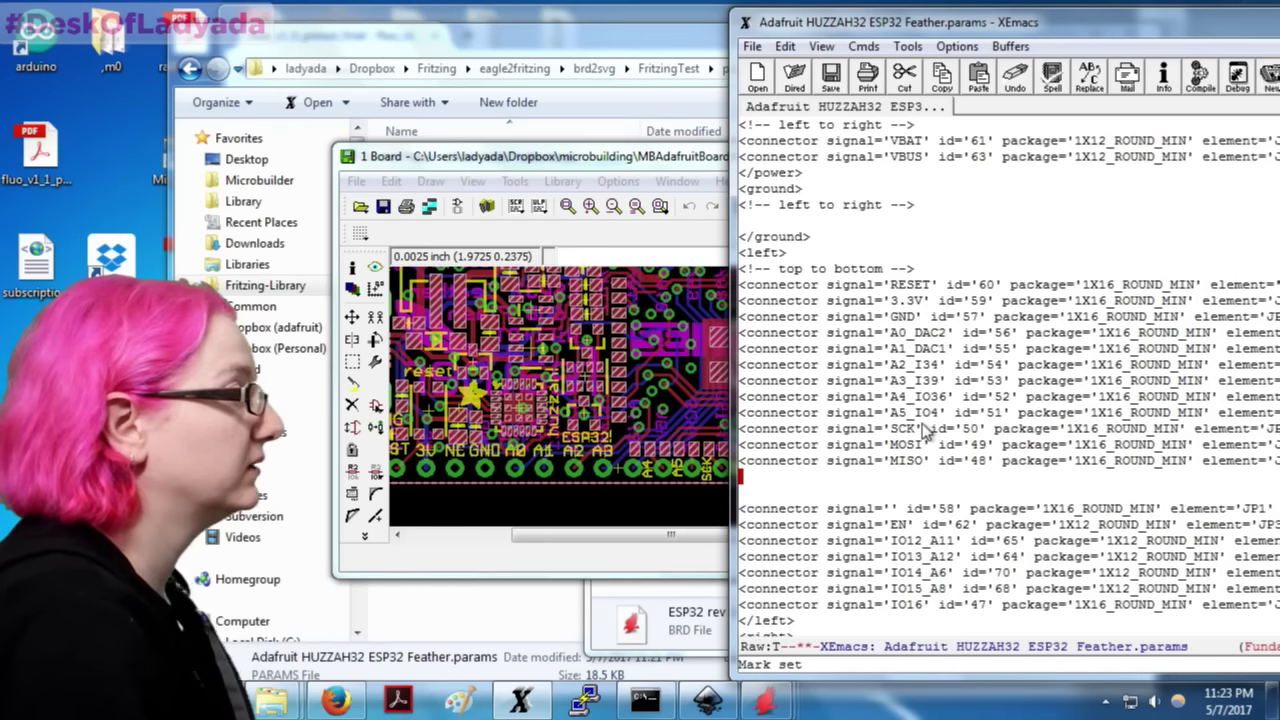
Step: Switch to the EAGLE board layout and identify the signals of the RX, TX and 21 header pads with the Show tool
{"action": "left_click", "coordinate": [666, 534]}
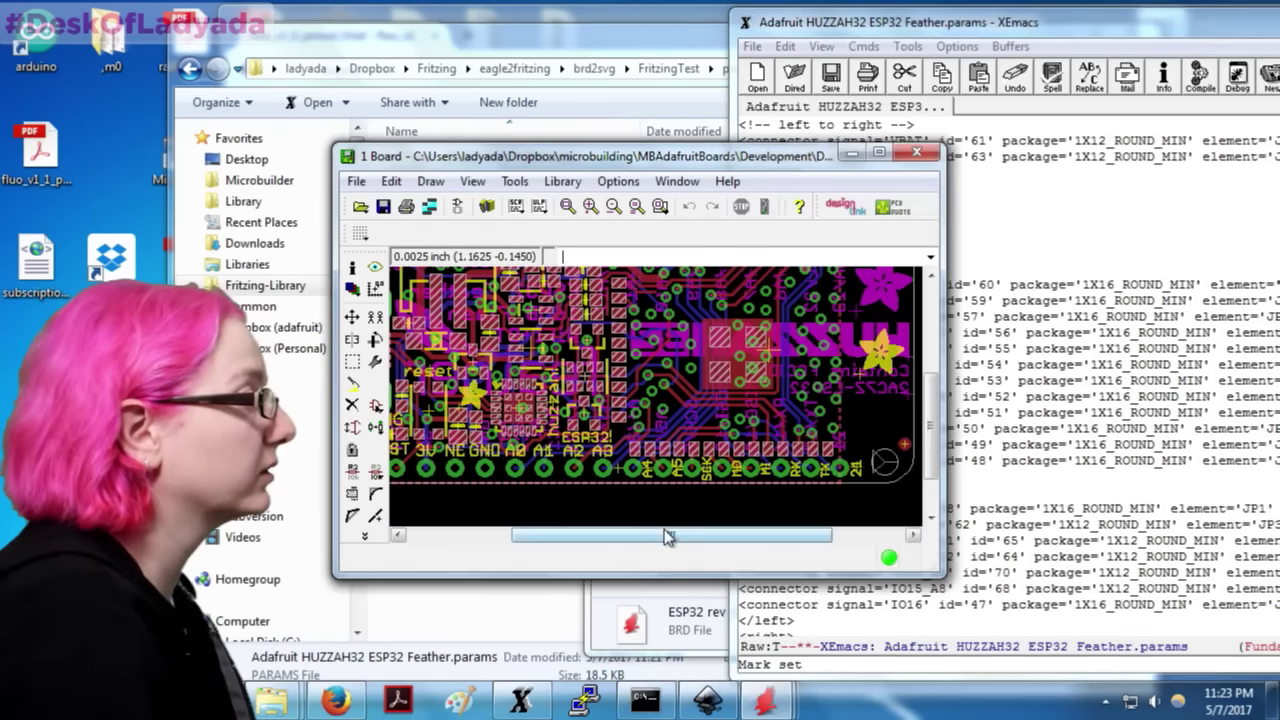
{"action": "left_click_drag", "start_coordinate": [666, 534], "coordinate": [680, 534]}
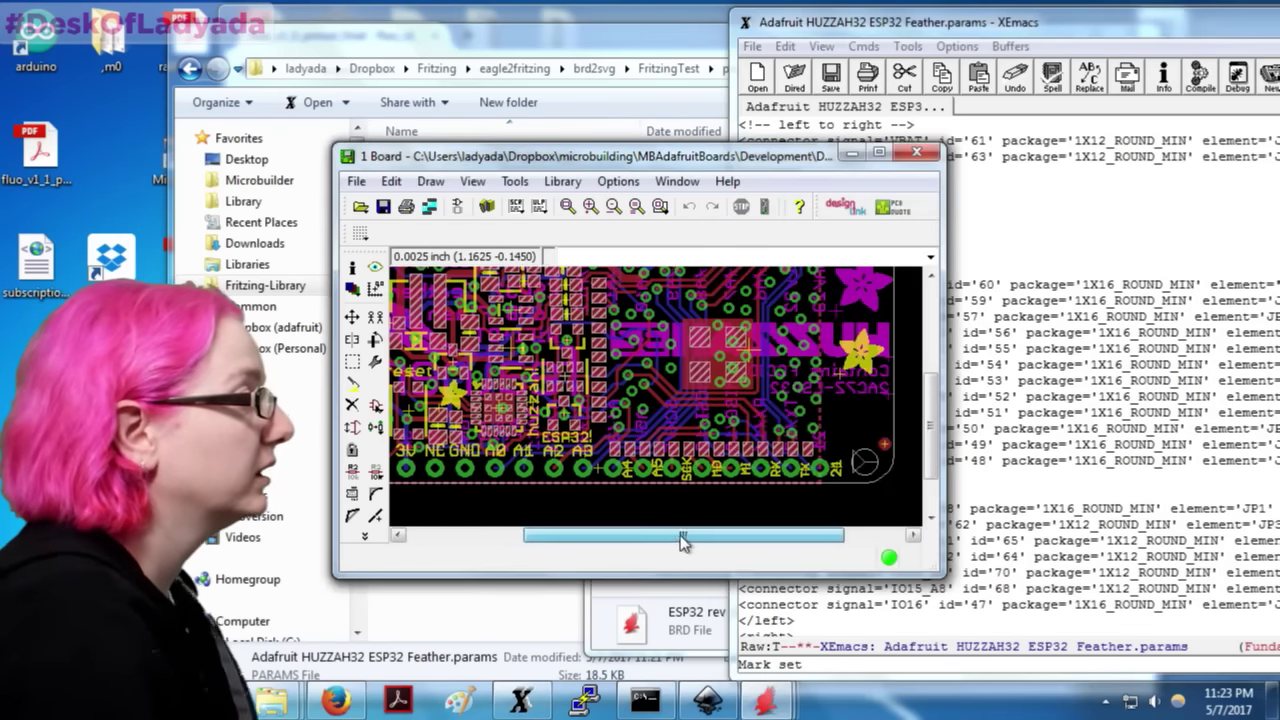
{"action": "left_click", "coordinate": [375, 267]}
{"action": "left_click", "coordinate": [775, 452]}
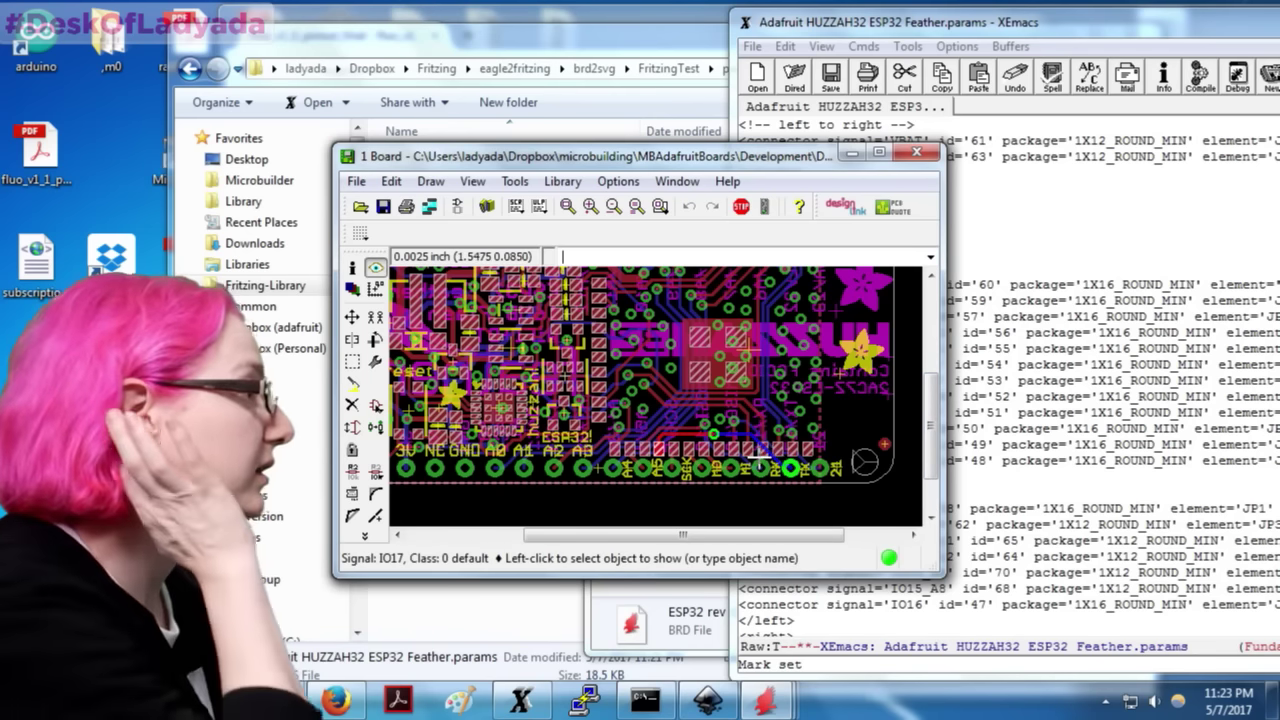
{"action": "left_click", "coordinate": [770, 455]}
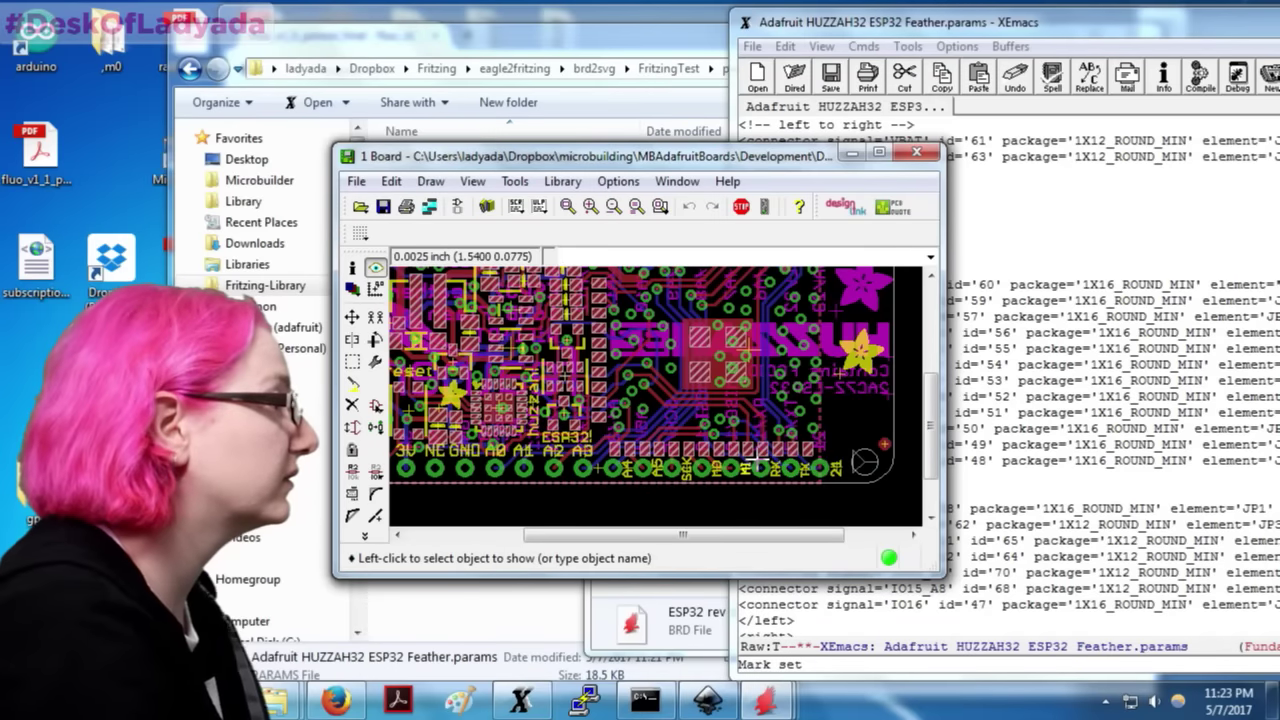
{"action": "left_click", "coordinate": [758, 463]}
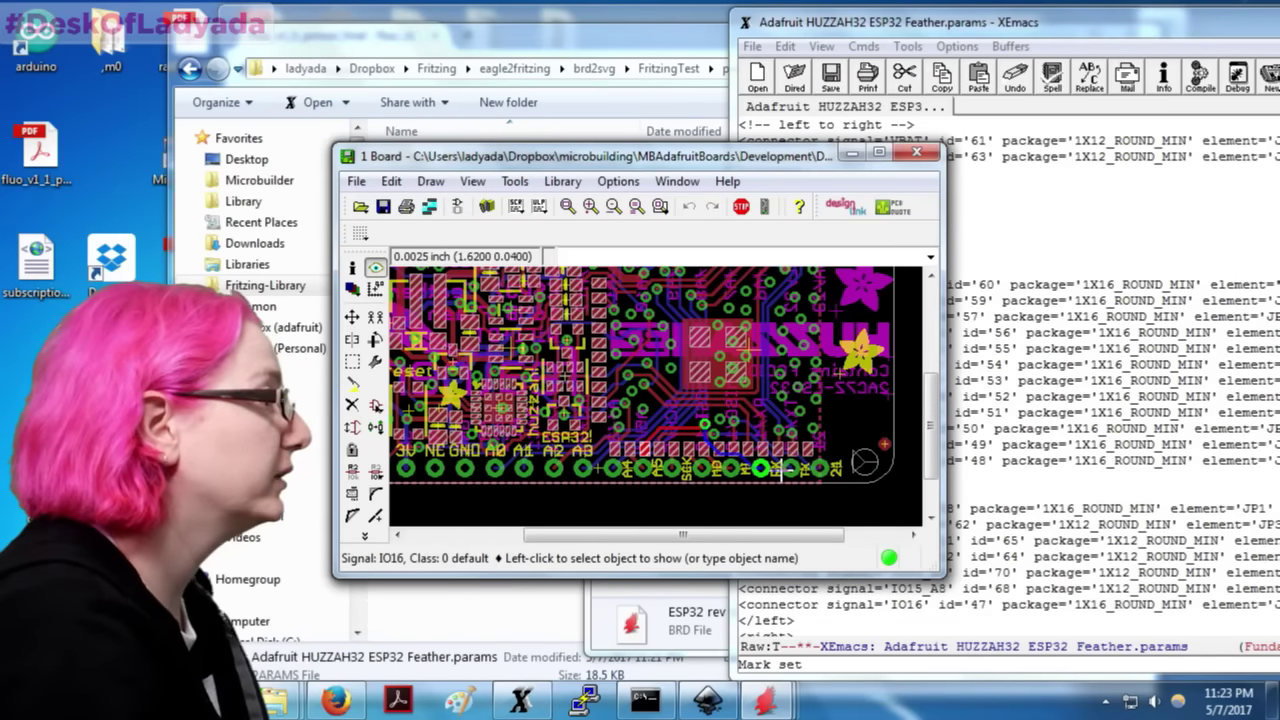
{"action": "left_click", "coordinate": [790, 467]}
{"action": "left_click", "coordinate": [791, 468]}
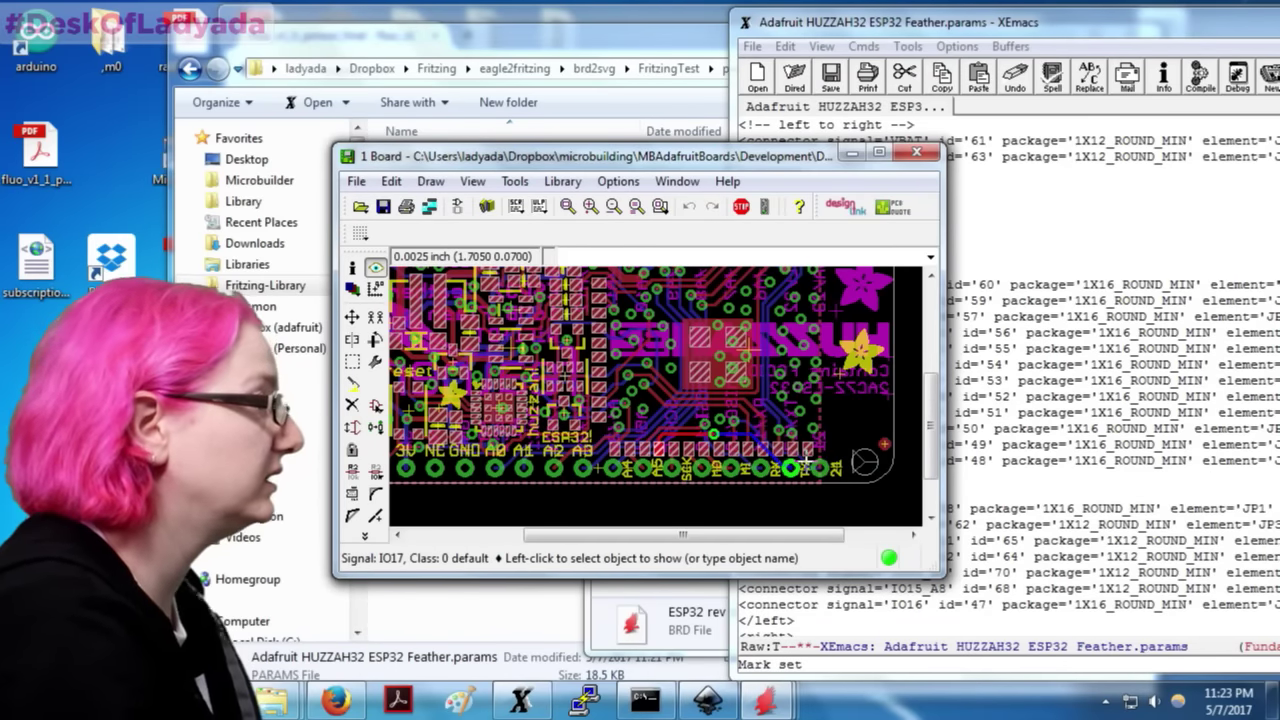
{"action": "left_click", "coordinate": [820, 467]}
{"action": "left_click", "coordinate": [820, 467]}
Step: Return to the params file and move the IO21 connector from the right list to below MISO in the left list, leaving a blank line between
{"action": "left_click", "coordinate": [999, 396]}
{"action": "scroll", "coordinate": [955, 390], "scroll_direction": "down", "scroll_amount": 3}
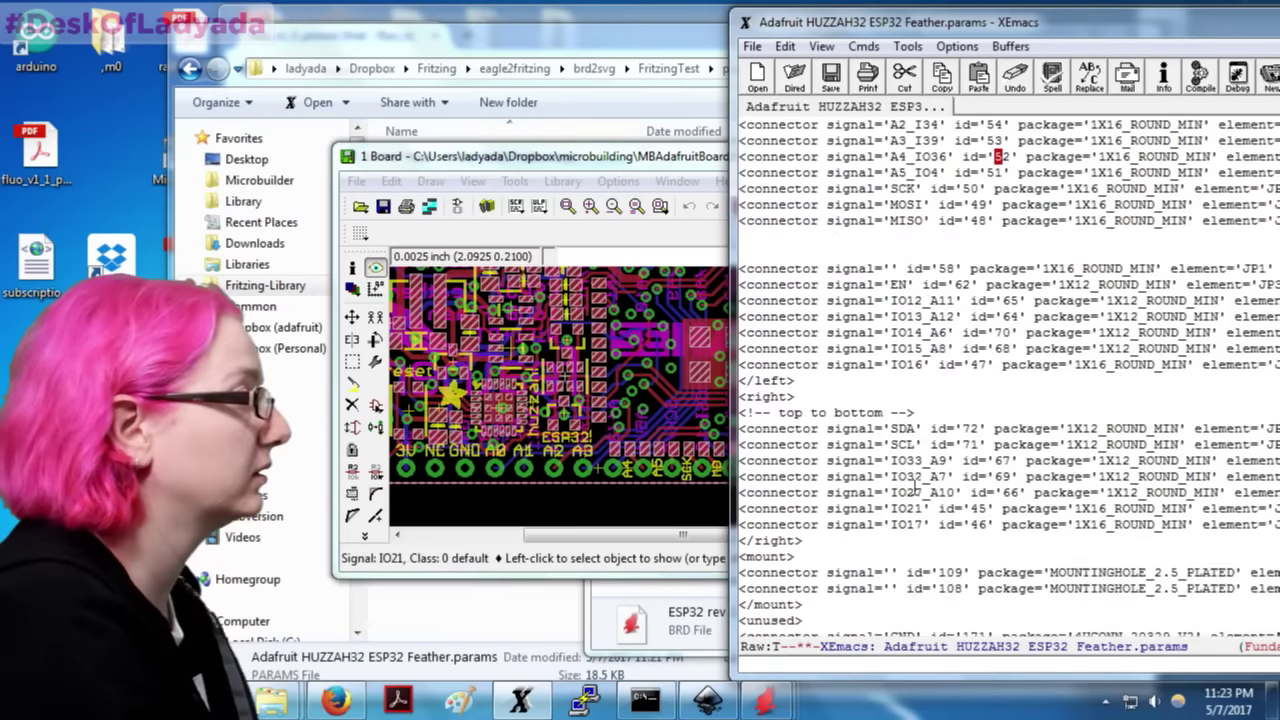
{"action": "key", "text": "ctrl+k"}
{"action": "key", "text": "ctrl+k"}
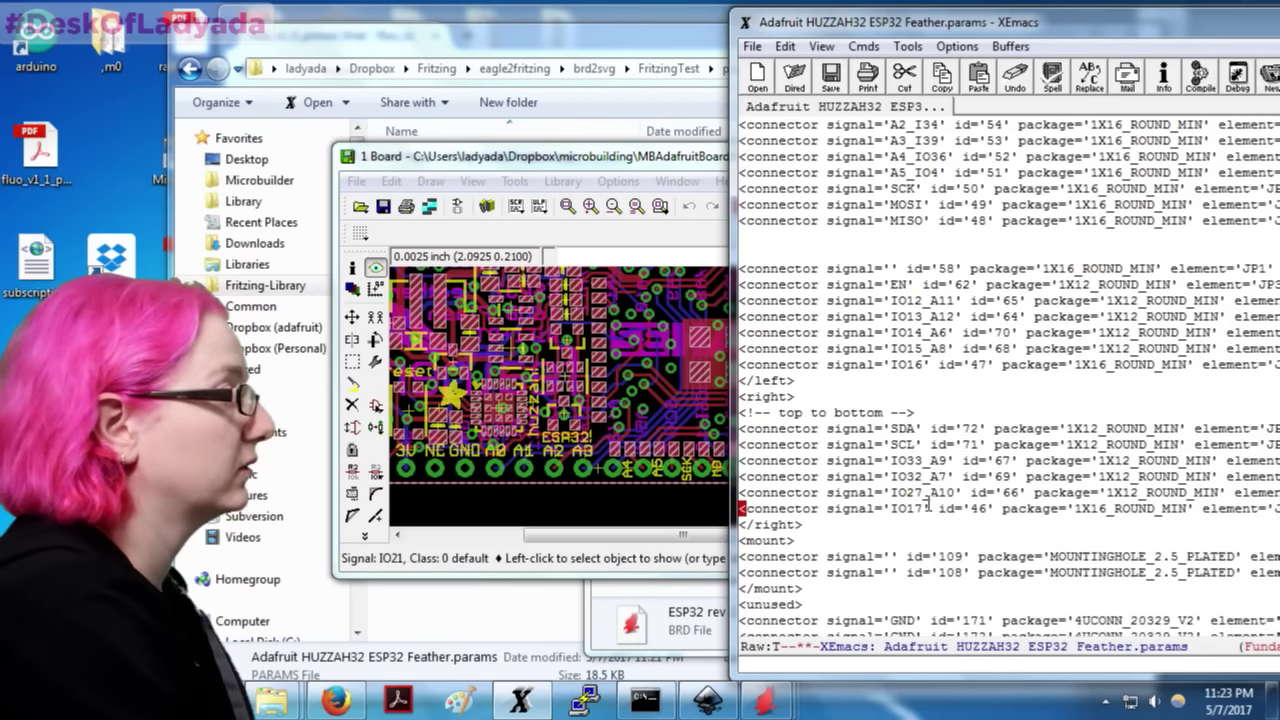
{"action": "key", "text": "ctrl+y"}
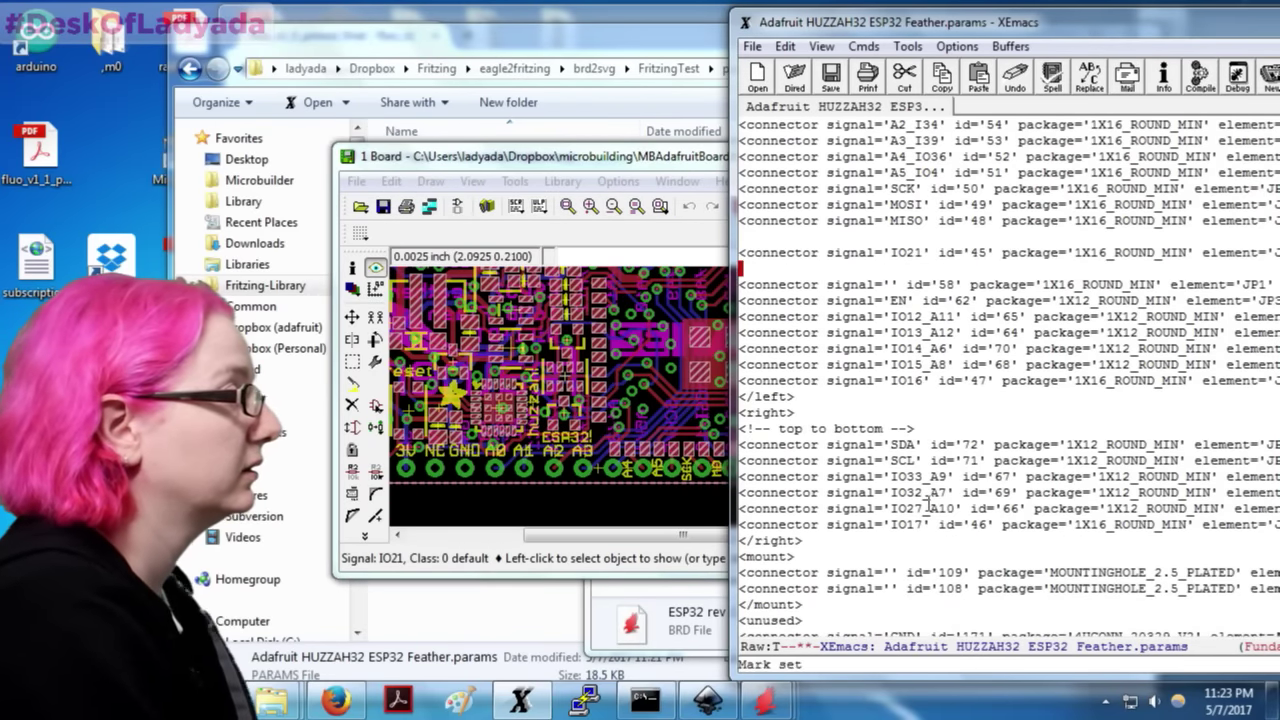
Step: Move the IO16 connector from the end of the left list to directly below MISO
{"action": "key", "text": "Up"}
{"action": "key", "text": "ctrl+k"}
{"action": "key", "text": "ctrl+k"}
{"action": "key", "text": "Up"}
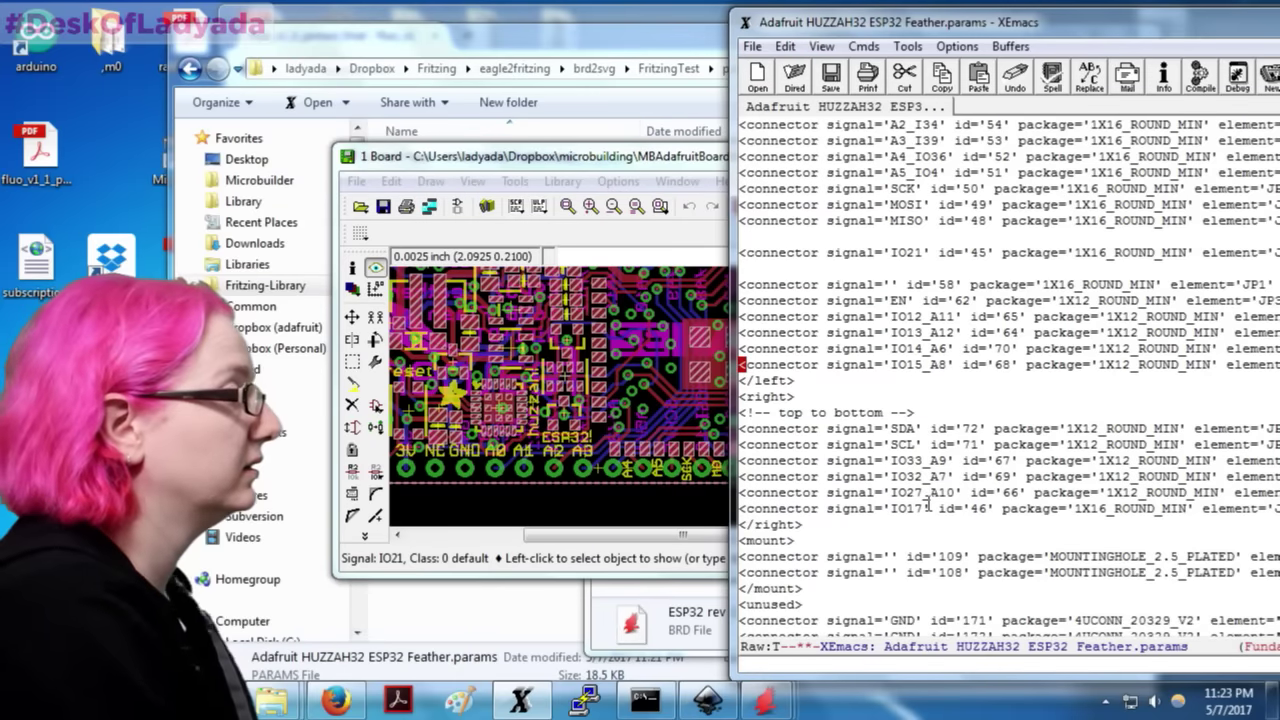
{"action": "key", "text": "ctrl+y"}
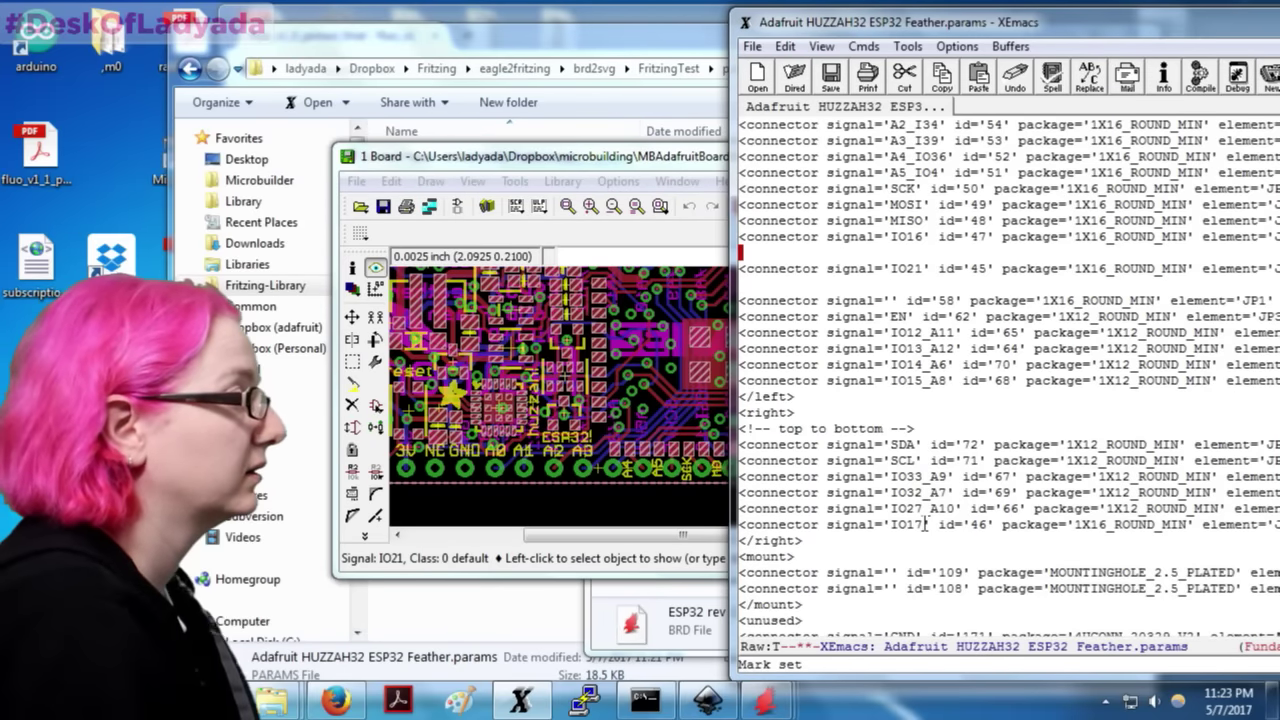
Step: Move the IO17 connector from the right list to the line between IO16 and IO21 in the left list
{"action": "left_click", "coordinate": [925, 524]}
{"action": "key", "text": "ctrl+a"}
{"action": "key", "text": "ctrl+k"}
{"action": "key", "text": "ctrl+k"}
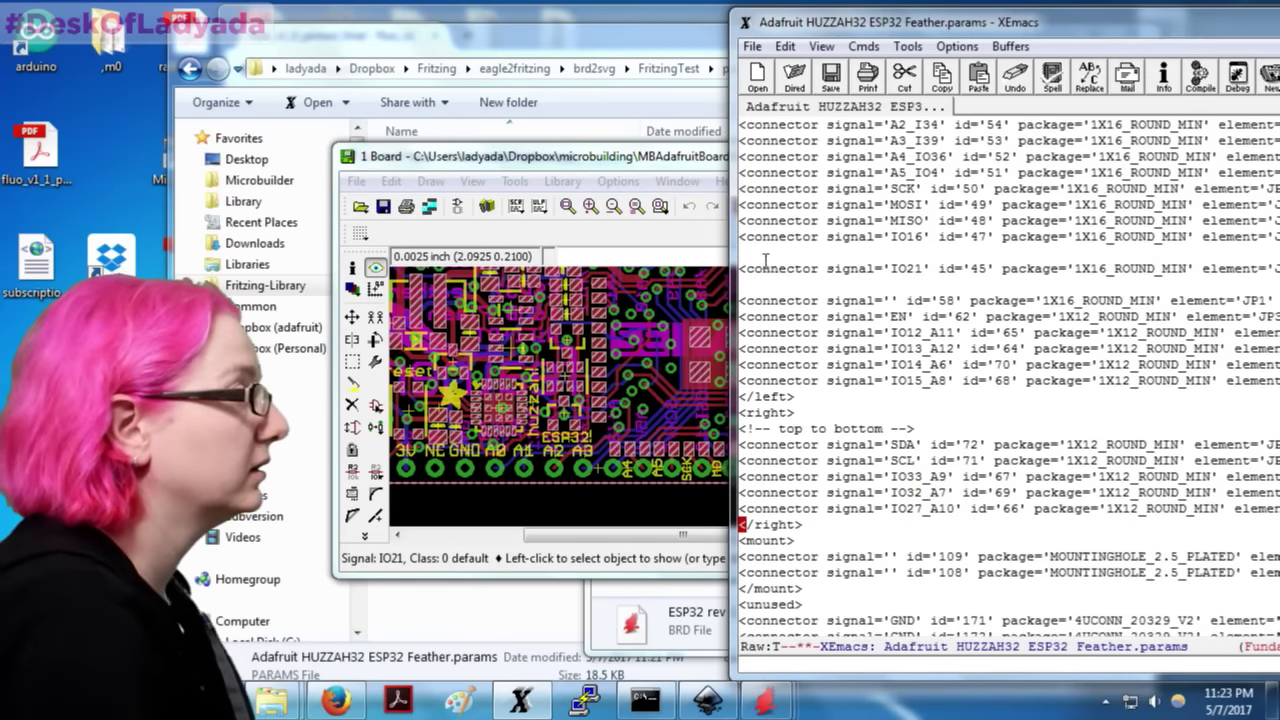
{"action": "key", "text": "ctrl+y"}
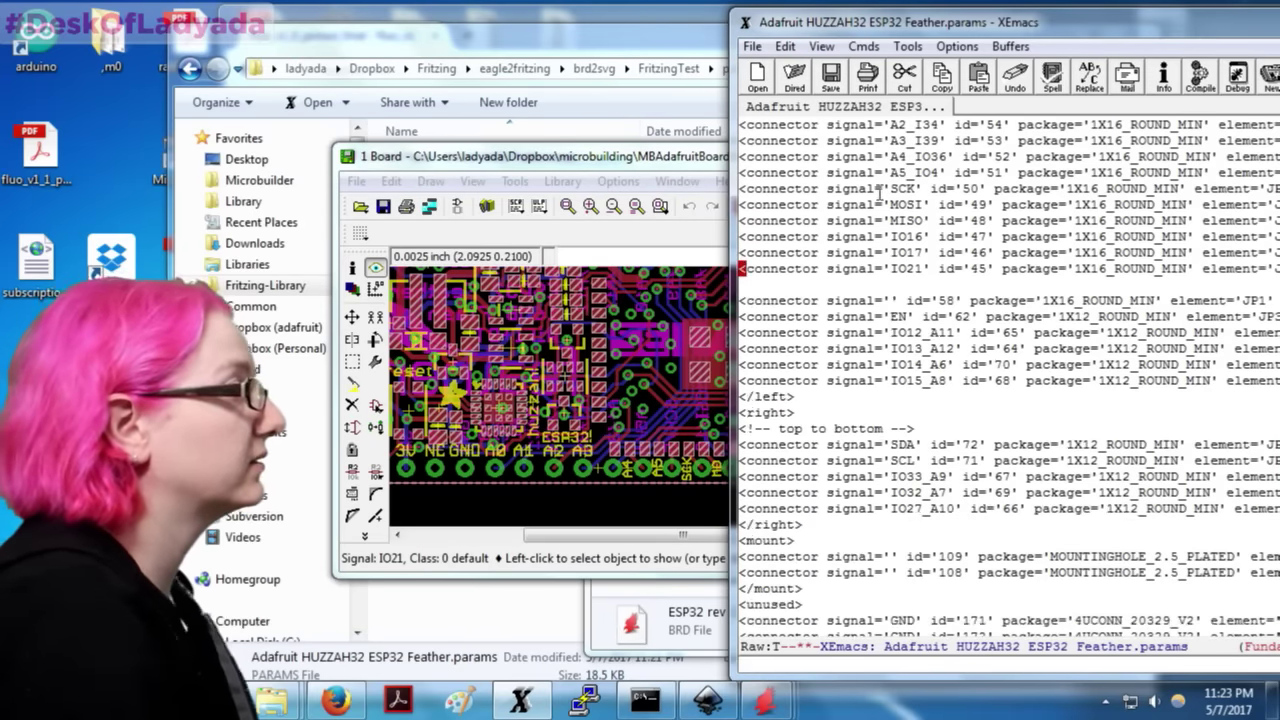
Step: Check the pin order along the board's upper edge and move the VBAT and VBUS connectors from the power section to the start of the right list
{"action": "scroll", "coordinate": [880, 188], "scroll_direction": "up", "scroll_amount": 4}
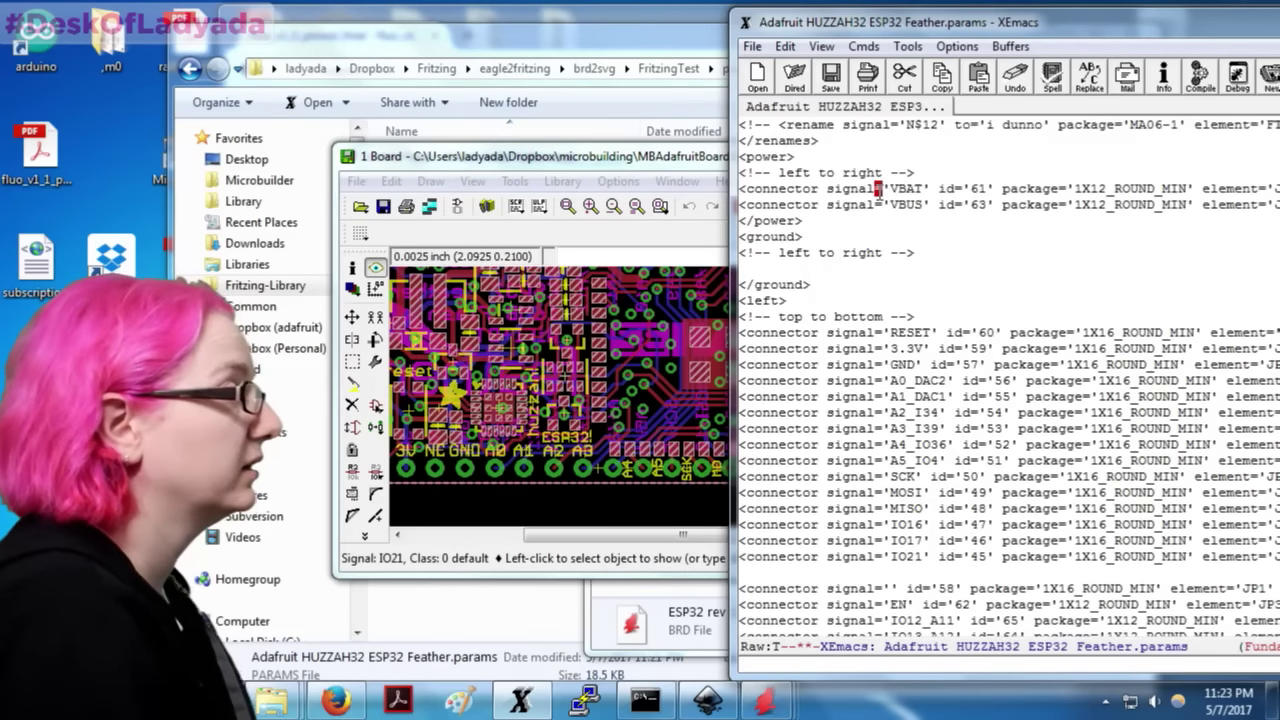
{"action": "scroll", "coordinate": [875, 300], "scroll_direction": "down", "scroll_amount": 4}
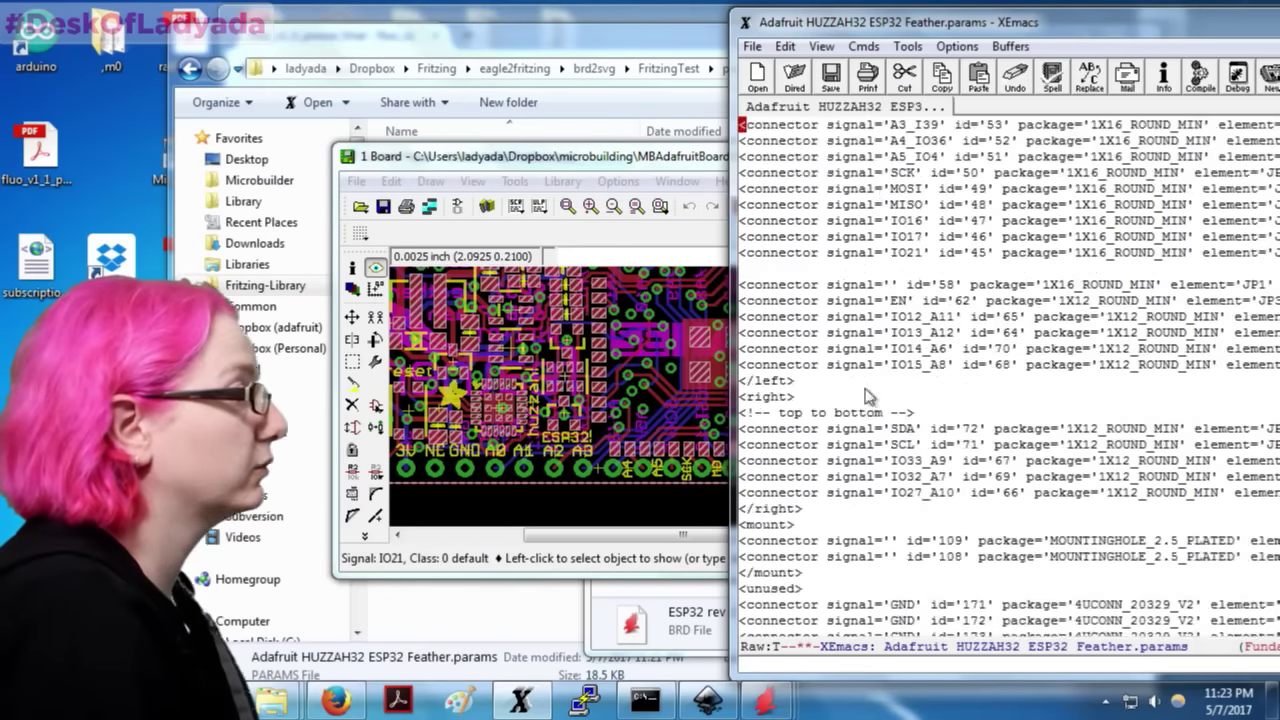
{"action": "scroll", "coordinate": [935, 413], "scroll_direction": "up", "scroll_amount": 3}
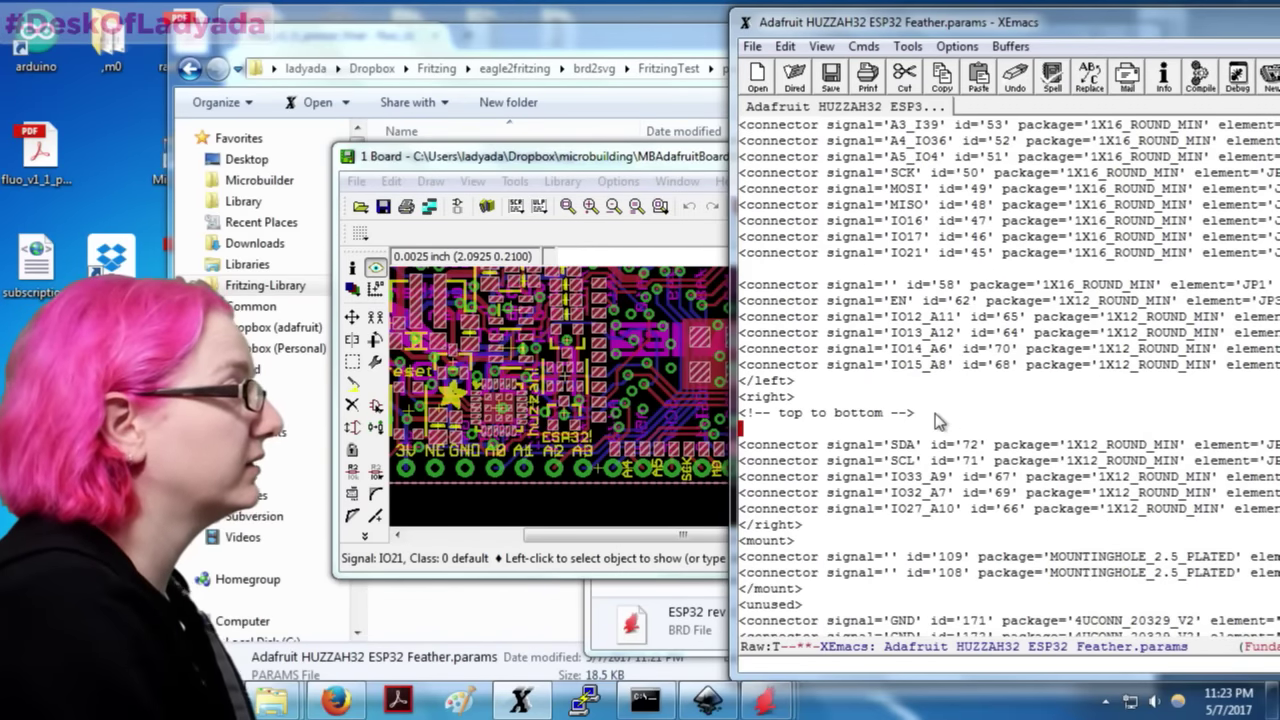
{"action": "left_click", "coordinate": [560, 380]}
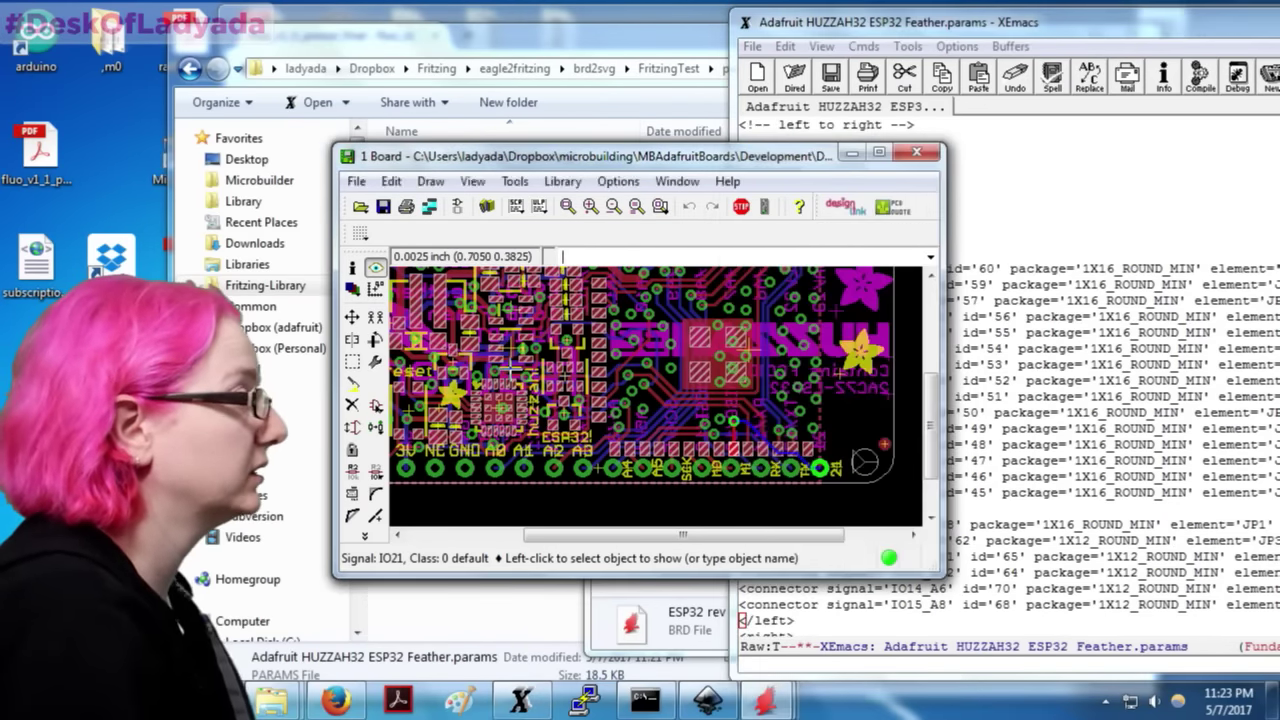
{"action": "scroll", "coordinate": [538, 363], "scroll_direction": "up", "scroll_amount": 2}
{"action": "scroll", "coordinate": [538, 363], "scroll_direction": "down", "scroll_amount": 4}
{"action": "scroll", "coordinate": [538, 363], "scroll_direction": "up", "scroll_amount": 1}
{"action": "scroll", "coordinate": [538, 363], "scroll_direction": "up", "scroll_amount": 1}
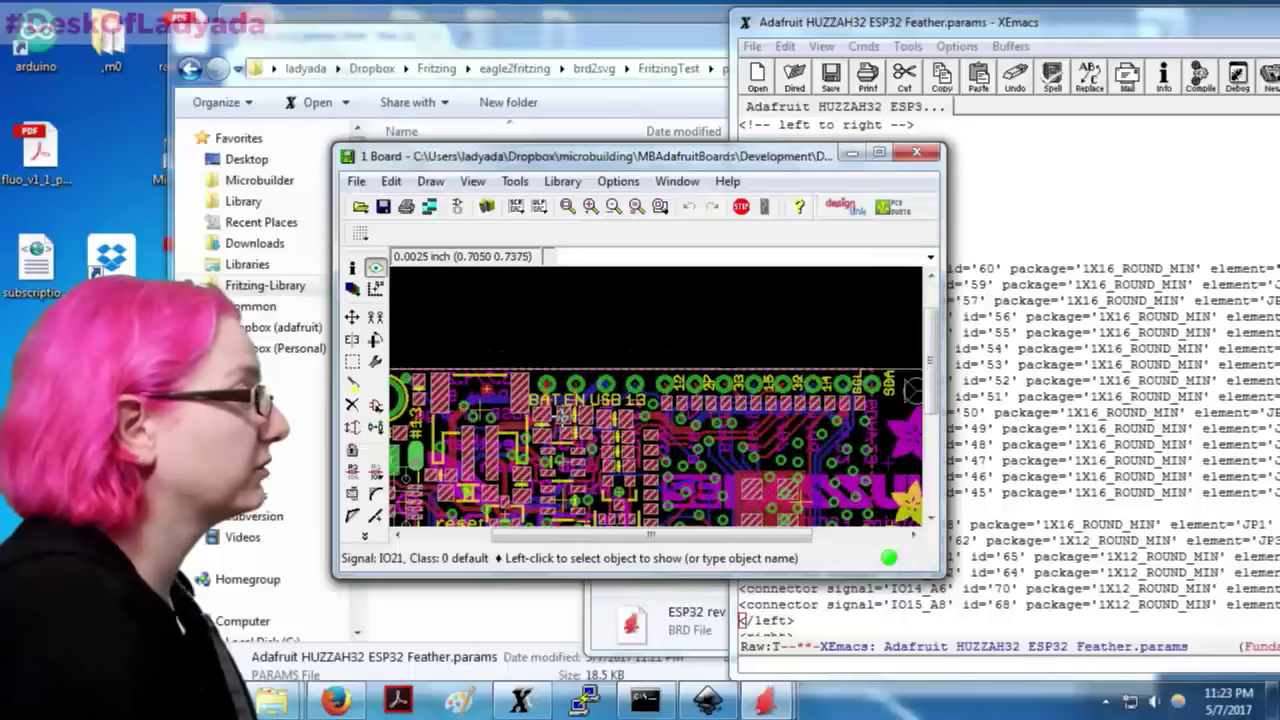
{"action": "scroll", "coordinate": [600, 363], "scroll_direction": "up", "scroll_amount": 1}
{"action": "left_click", "coordinate": [1135, 524]}
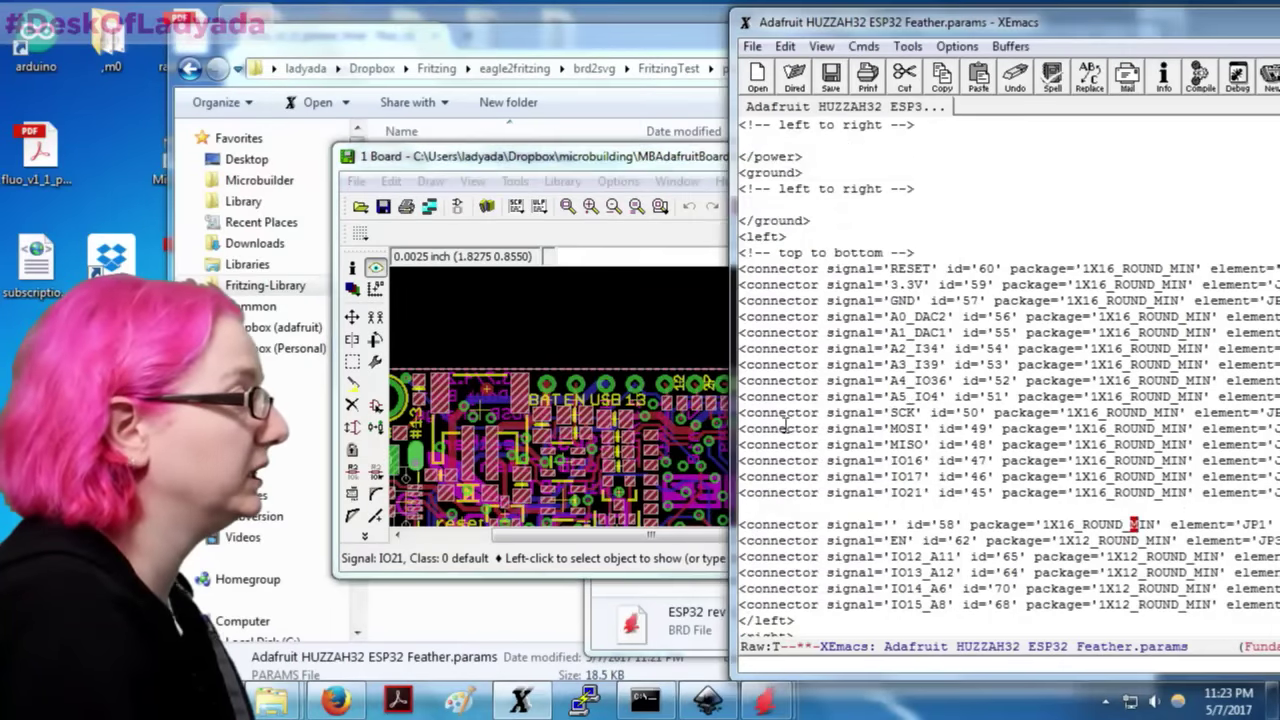
{"action": "scroll", "coordinate": [878, 430], "scroll_direction": "down", "scroll_amount": 4}
Step: Move the EN connector from the left list to between VBAT and VBUS in the right list
{"action": "left_click", "coordinate": [950, 478]}
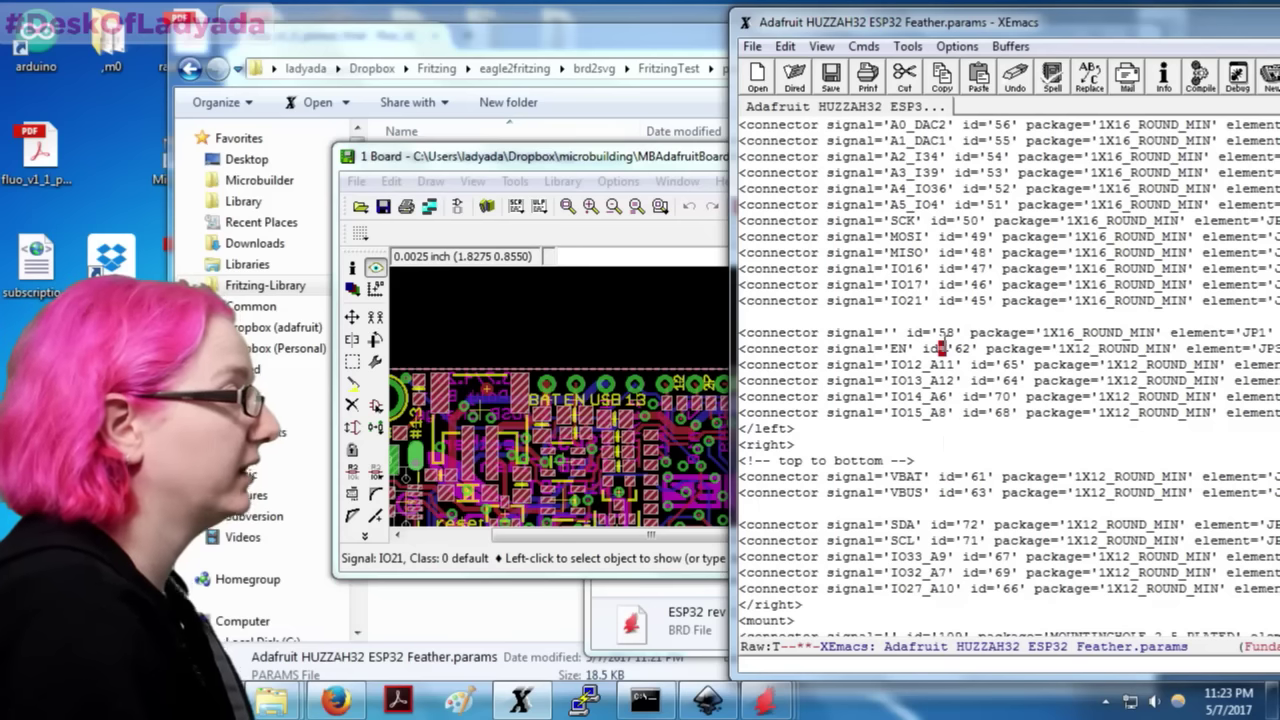
{"action": "key", "text": "ctrl+a"}
{"action": "key", "text": "ctrl+k"}
{"action": "key", "text": "ctrl+k"}
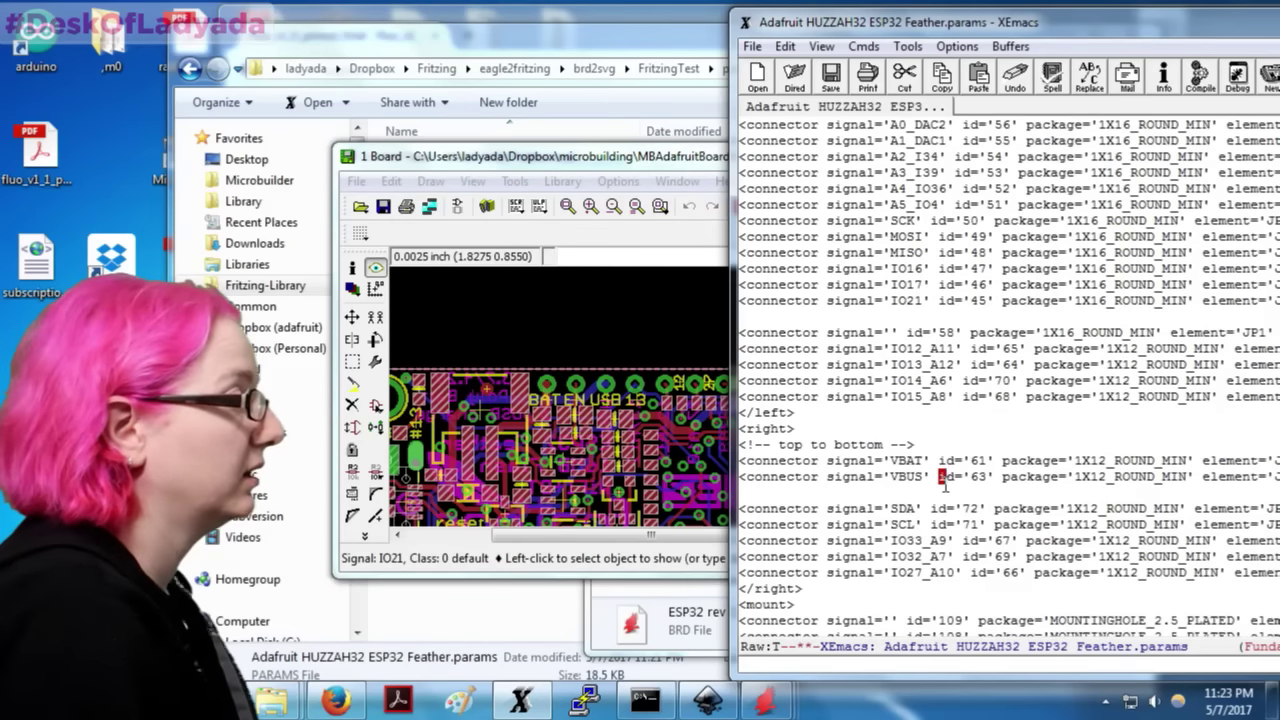
{"action": "key", "text": "ctrl+a"}
{"action": "key", "text": "ctrl+y"}
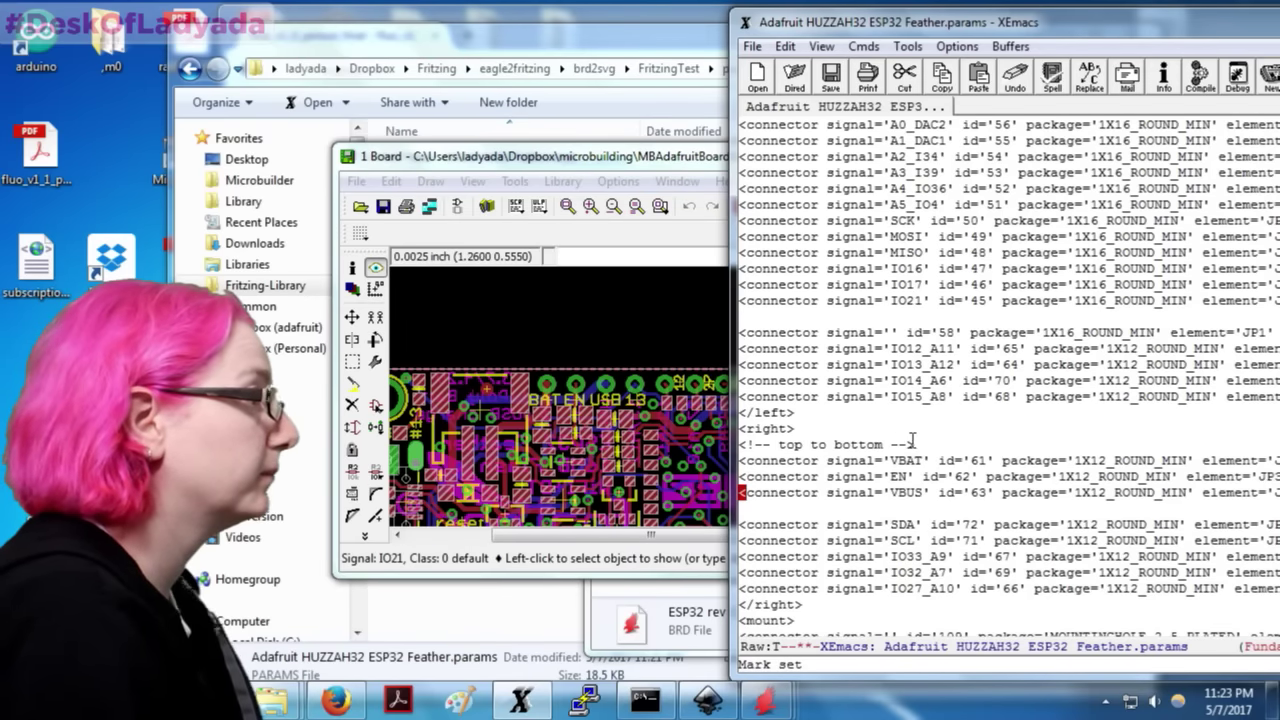
Step: Move the IO13_A12 connector from the left list to directly below VBUS in the right list
{"action": "scroll", "coordinate": [842, 480], "scroll_direction": "down", "scroll_amount": 1}
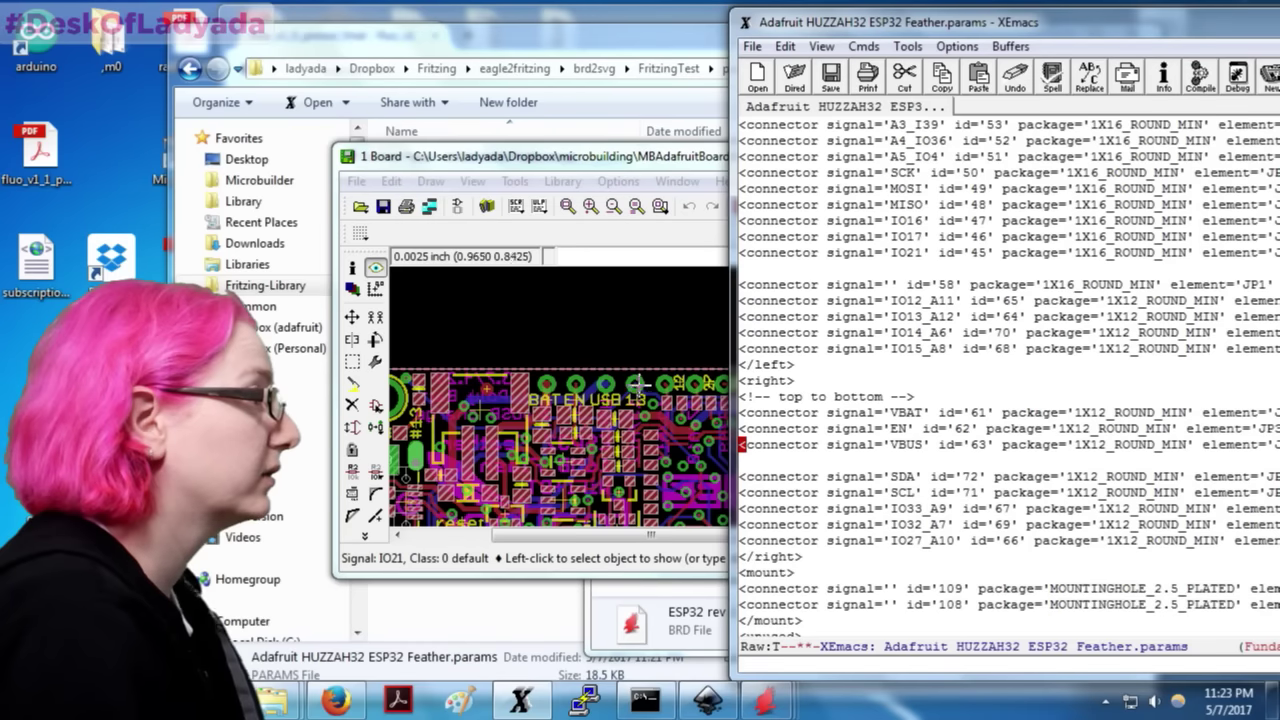
{"action": "left_click", "coordinate": [862, 476]}
{"action": "scroll", "coordinate": [915, 473], "scroll_direction": "down", "scroll_amount": 4}
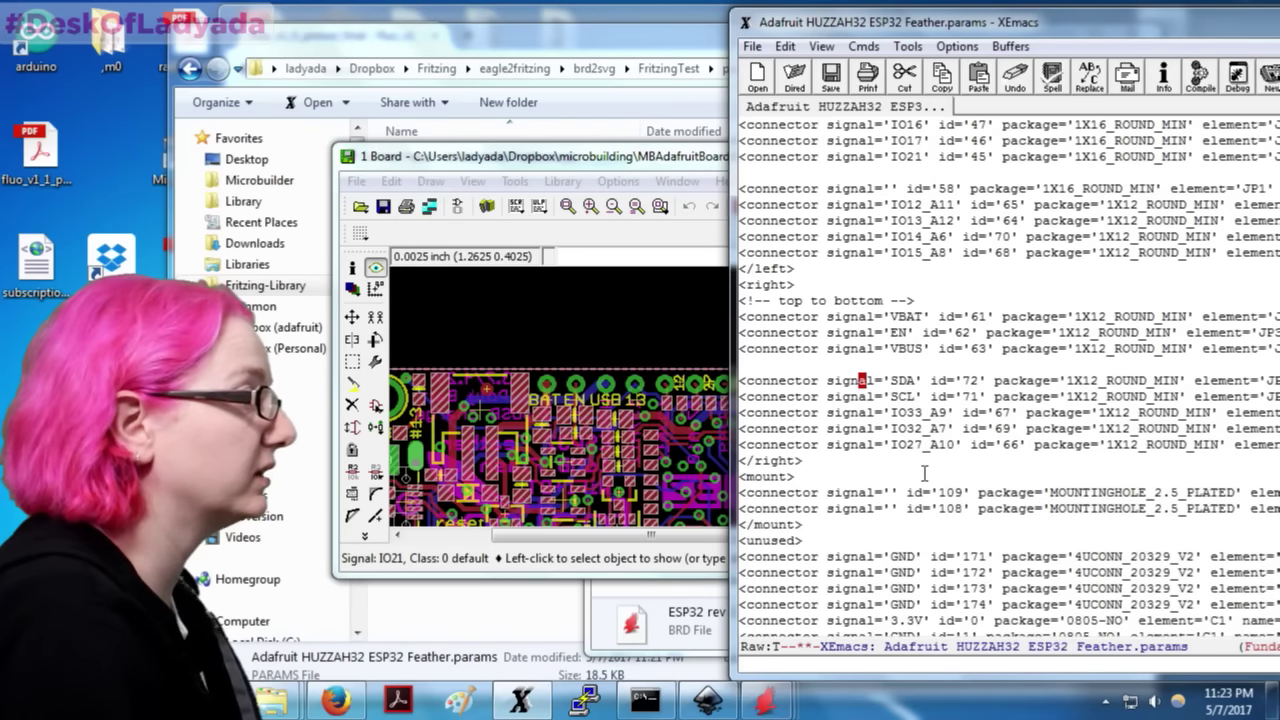
{"action": "scroll", "coordinate": [925, 472], "scroll_direction": "up", "scroll_amount": 4}
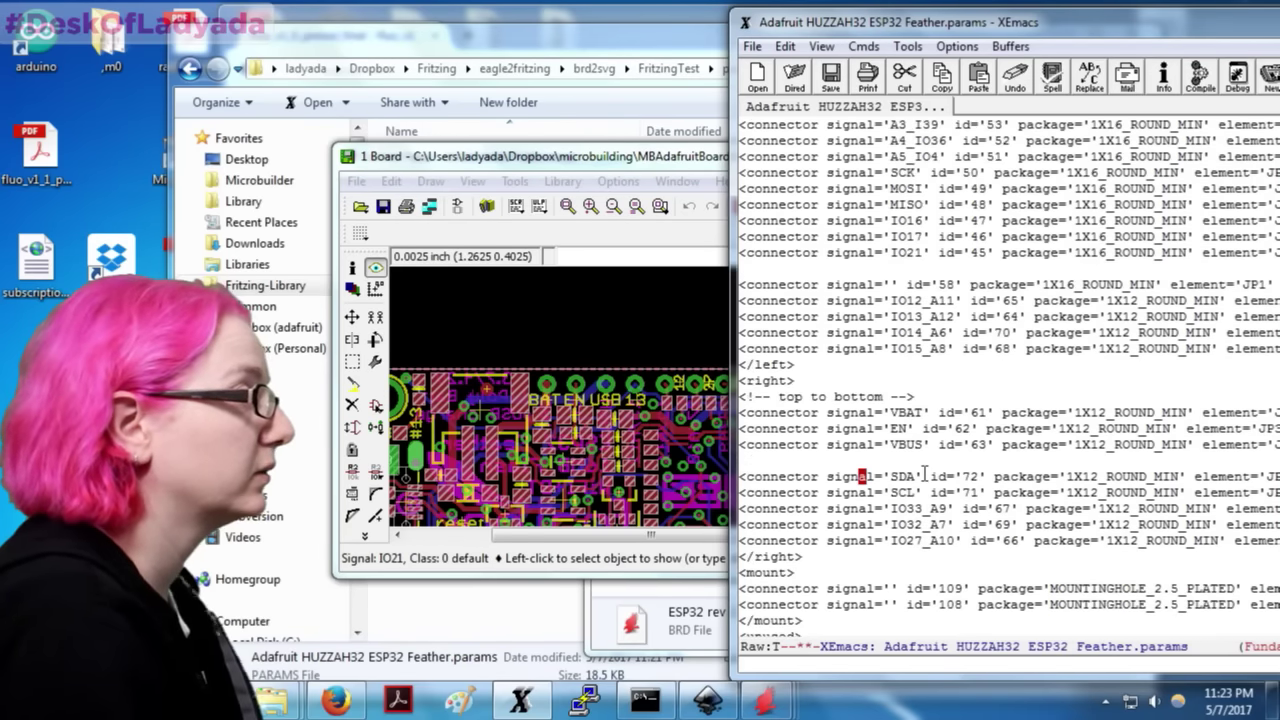
{"action": "scroll", "coordinate": [955, 290], "scroll_direction": "up", "scroll_amount": 1}
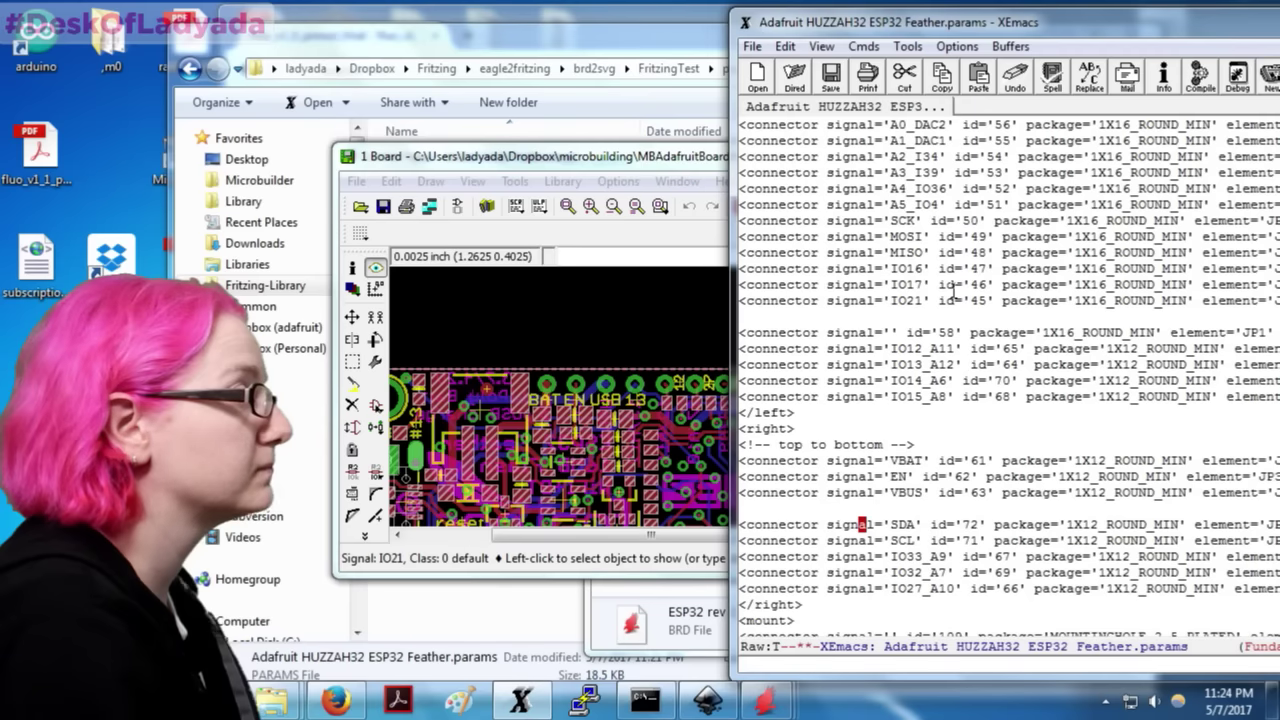
{"action": "key", "text": "ctrl+k"}
{"action": "key", "text": "ctrl+k"}
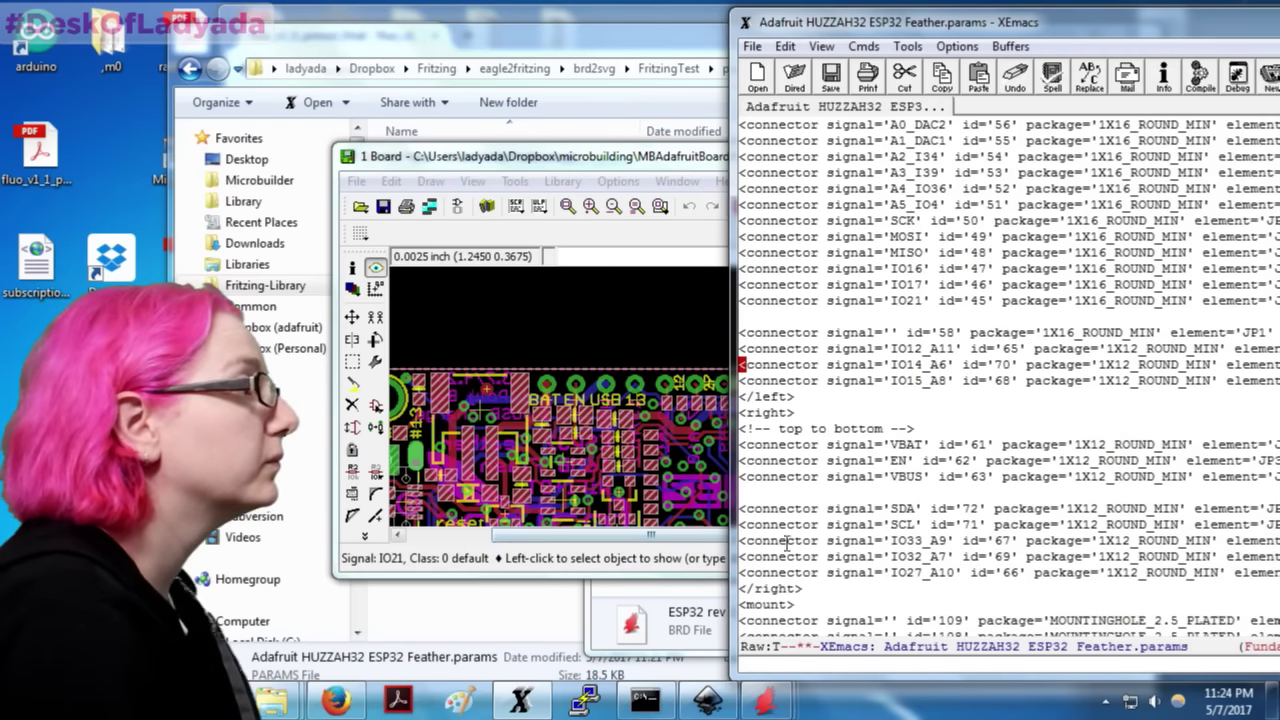
{"action": "left_click", "coordinate": [858, 493]}
{"action": "key", "text": "ctrl+y"}
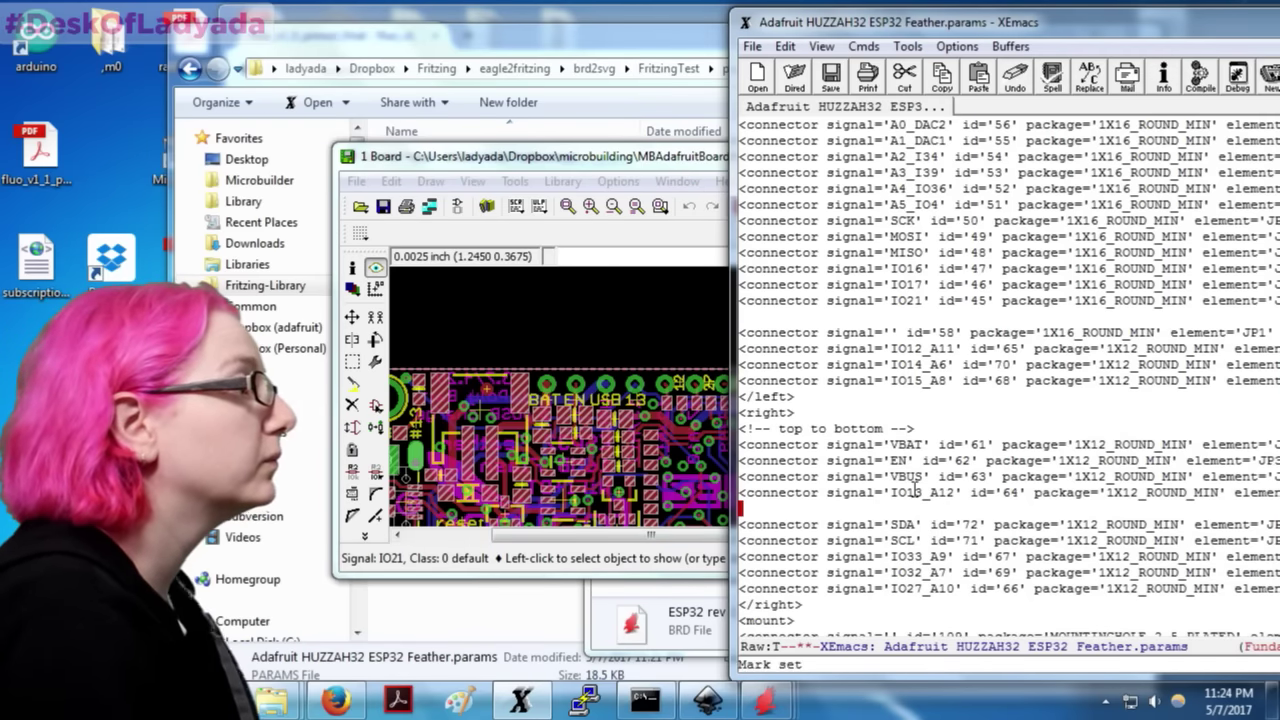
Step: Move the IO12_A11 connector from the left list to directly below IO13_A12 in the right list
{"action": "left_click", "coordinate": [893, 347]}
{"action": "key", "text": "ctrl+a"}
{"action": "key", "text": "ctrl+k"}
{"action": "key", "text": "ctrl+k"}
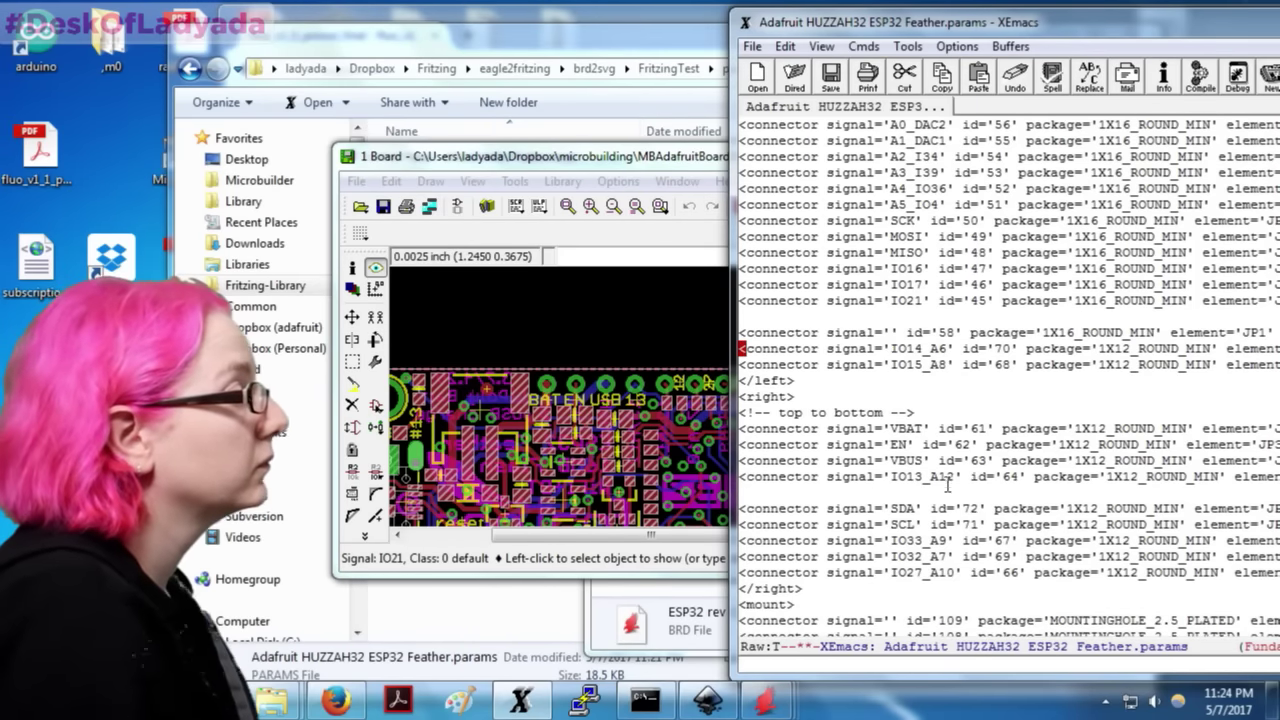
{"action": "left_click", "coordinate": [939, 488]}
{"action": "key", "text": "ctrl+y"}
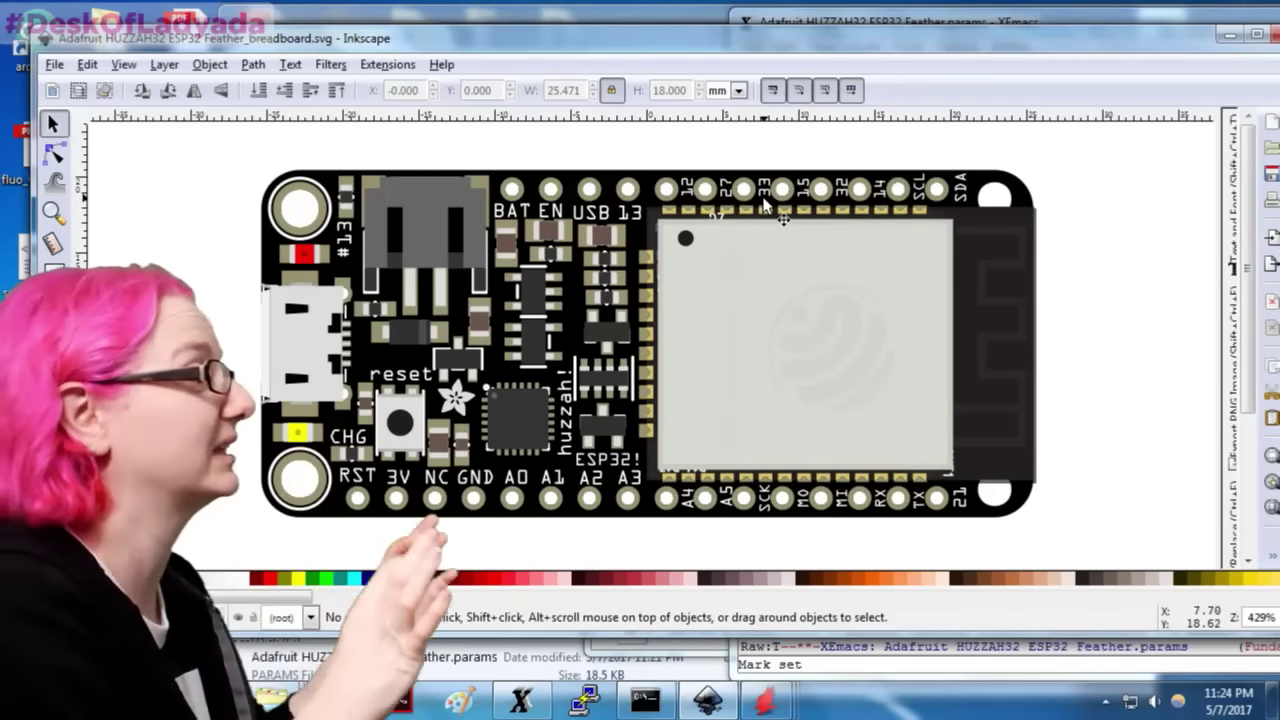
Step: Calculate 18 / 25.4 in the Windows Calculator, close it and put the breadboard drawing away
{"action": "key", "text": "super"}
{"action": "type", "text": "calc"}
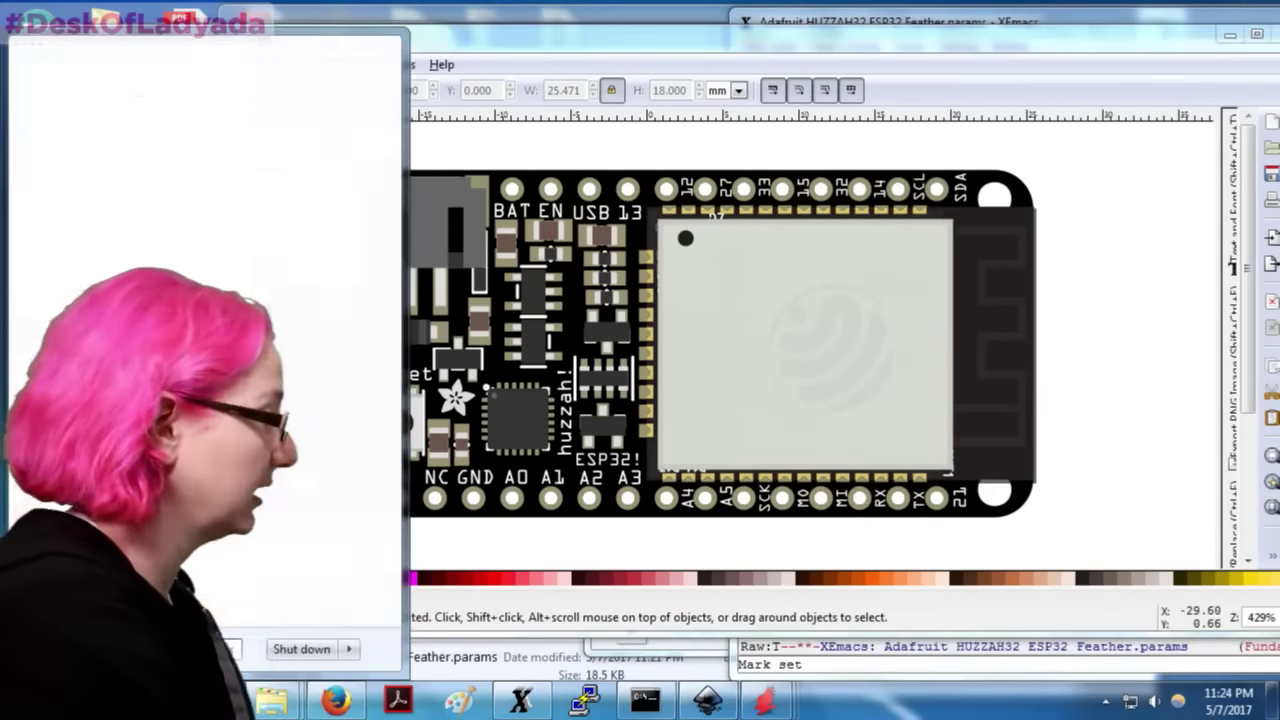
{"action": "key", "text": "Return"}
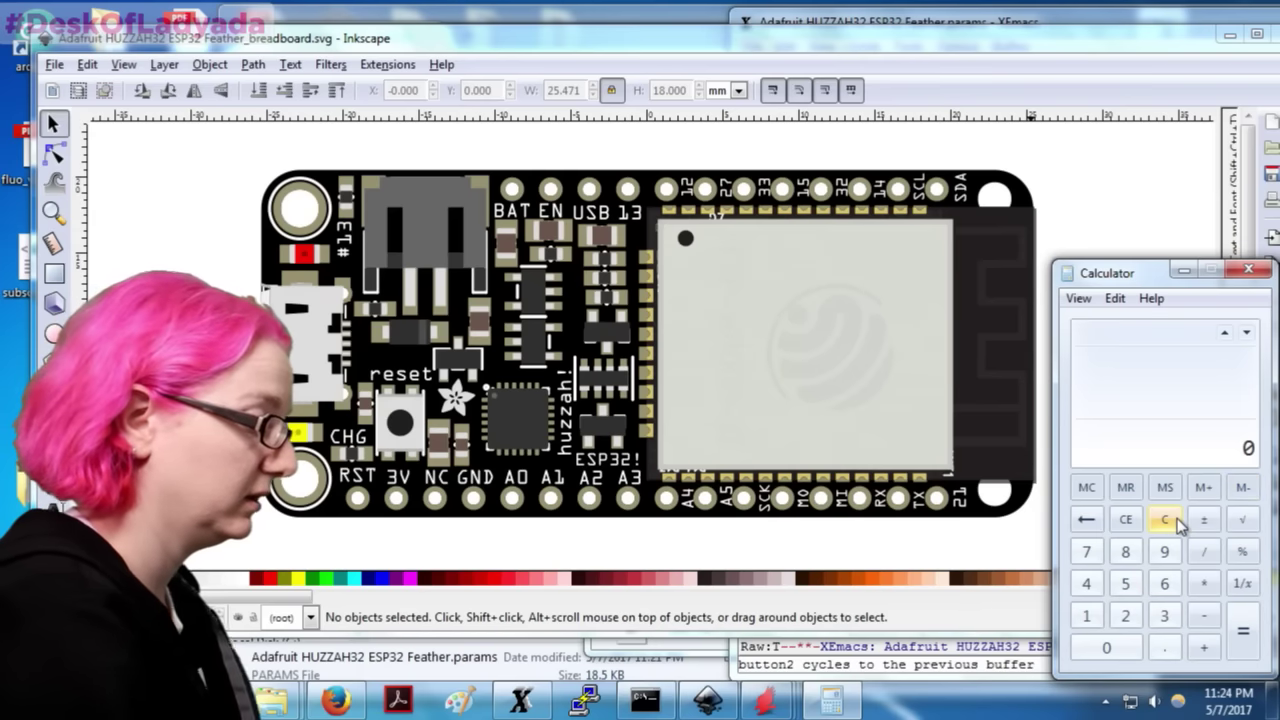
{"action": "type", "text": "4"}
{"action": "key", "text": "Return"}
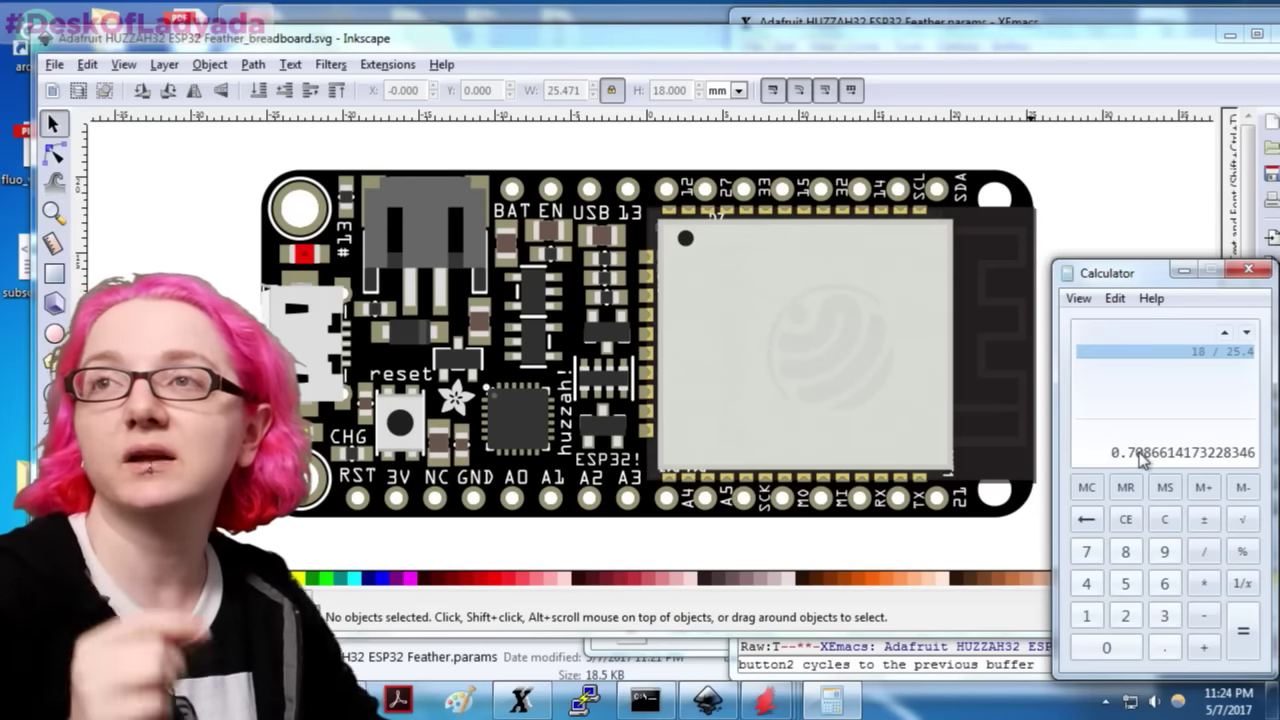
{"action": "left_click", "coordinate": [1245, 271]}
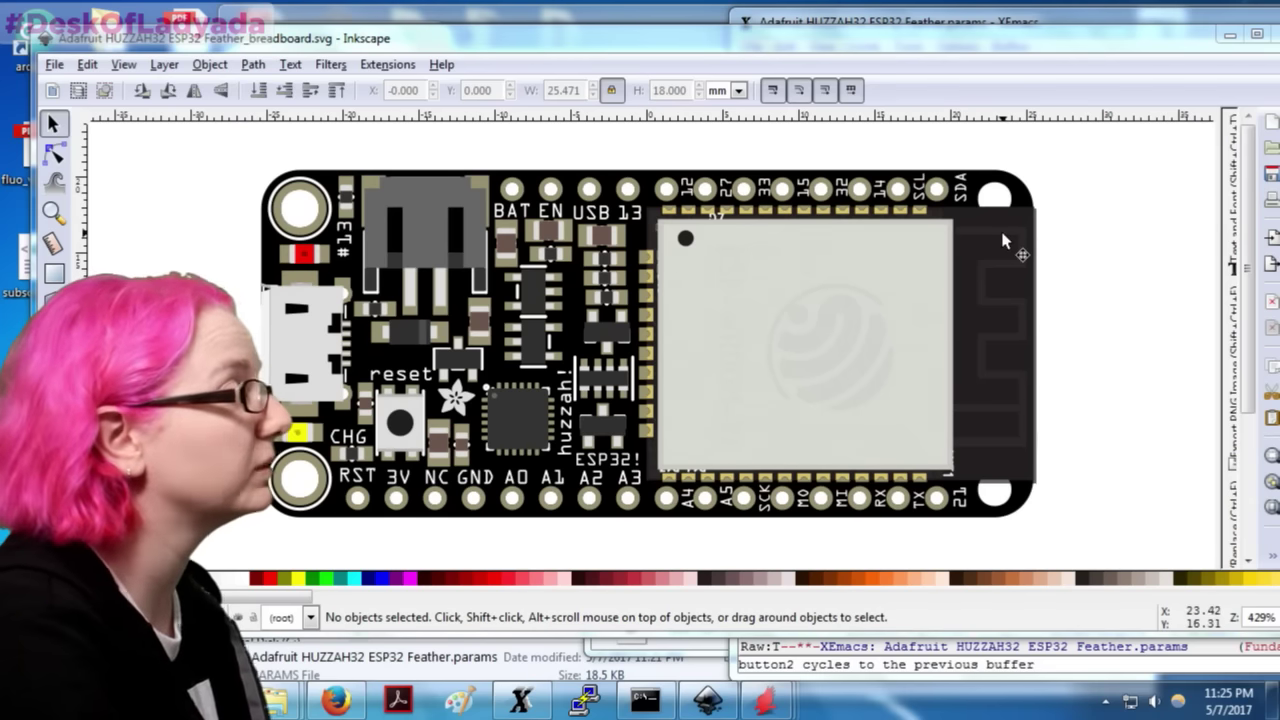
{"action": "left_click", "coordinate": [1232, 40]}
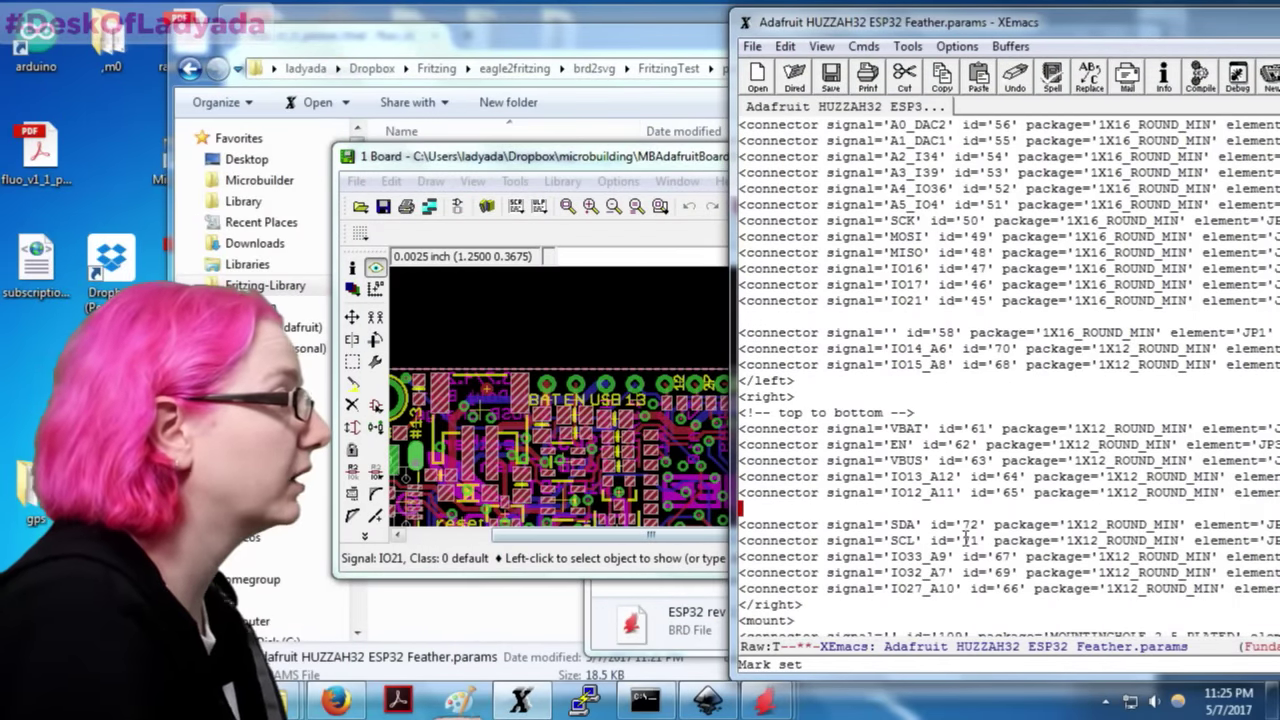
Step: Check the pin order on the board layout and move the IO27_A10 connector to directly below IO12_A11 in the right list
{"action": "left_click", "coordinate": [680, 375]}
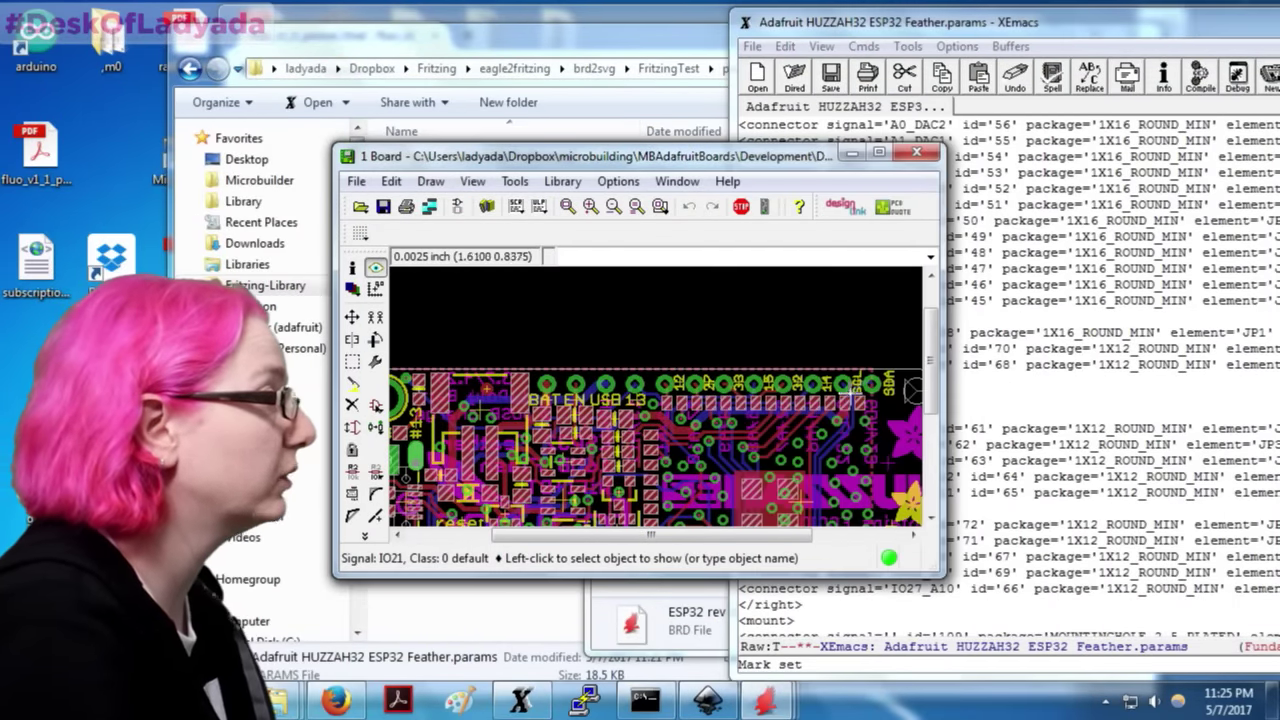
{"action": "left_click", "coordinate": [980, 542]}
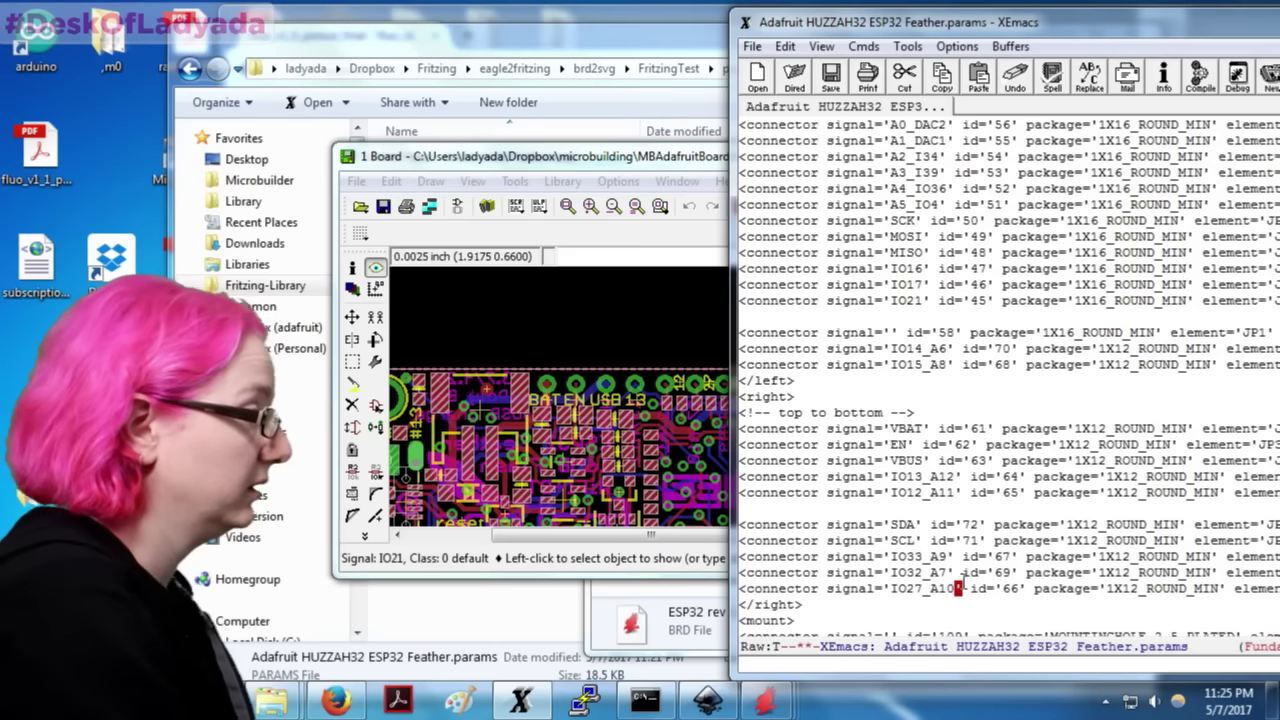
{"action": "key", "text": "ctrl+k"}
{"action": "key", "text": "ctrl+k"}
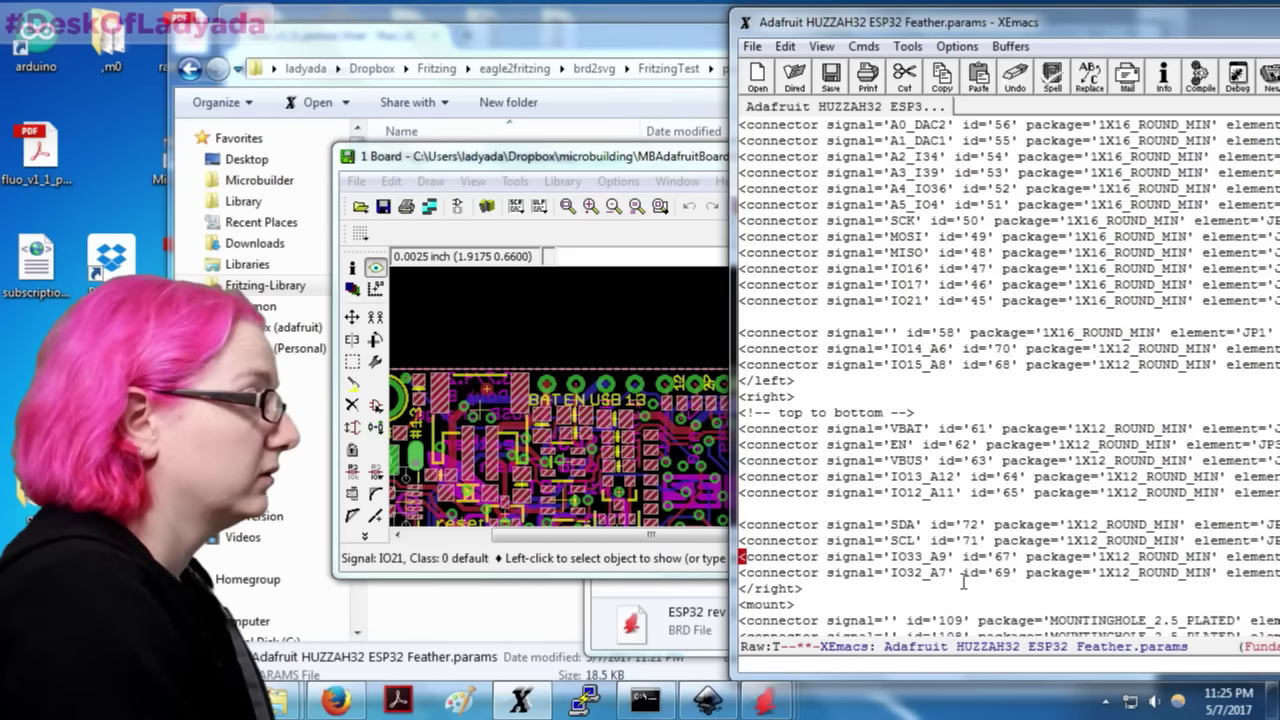
{"action": "key", "text": "ctrl+y"}
Step: Move the IO33_A9 and IO32_A7 connectors to directly below IO27_A10, ahead of SDA and SCL
{"action": "key", "text": "Down"}
{"action": "key", "text": "Down"}
{"action": "key", "text": "Down"}
{"action": "key", "text": "ctrl+l"}
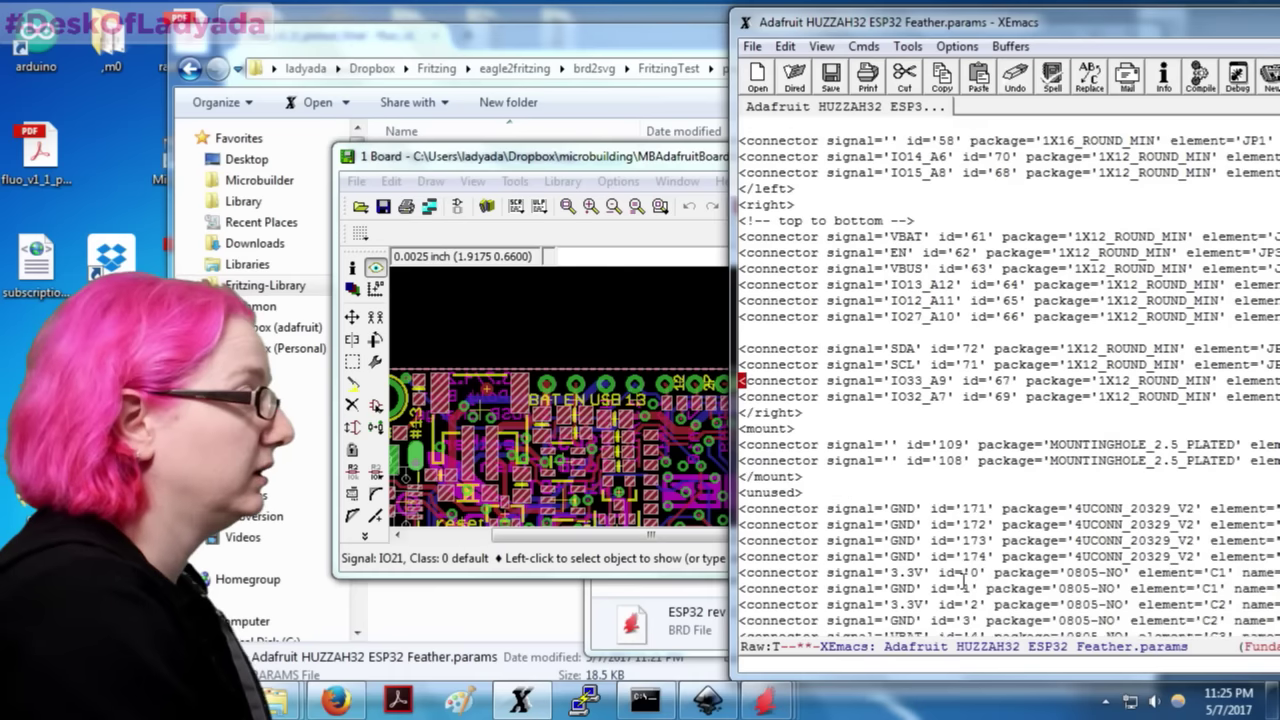
{"action": "key", "text": "ctrl+k"}
{"action": "key", "text": "ctrl+k"}
{"action": "key", "text": "ctrl+k"}
{"action": "key", "text": "ctrl+k"}
{"action": "key", "text": "Up"}
{"action": "key", "text": "Up"}
{"action": "key", "text": "Up"}
{"action": "key", "text": "ctrl+y"}
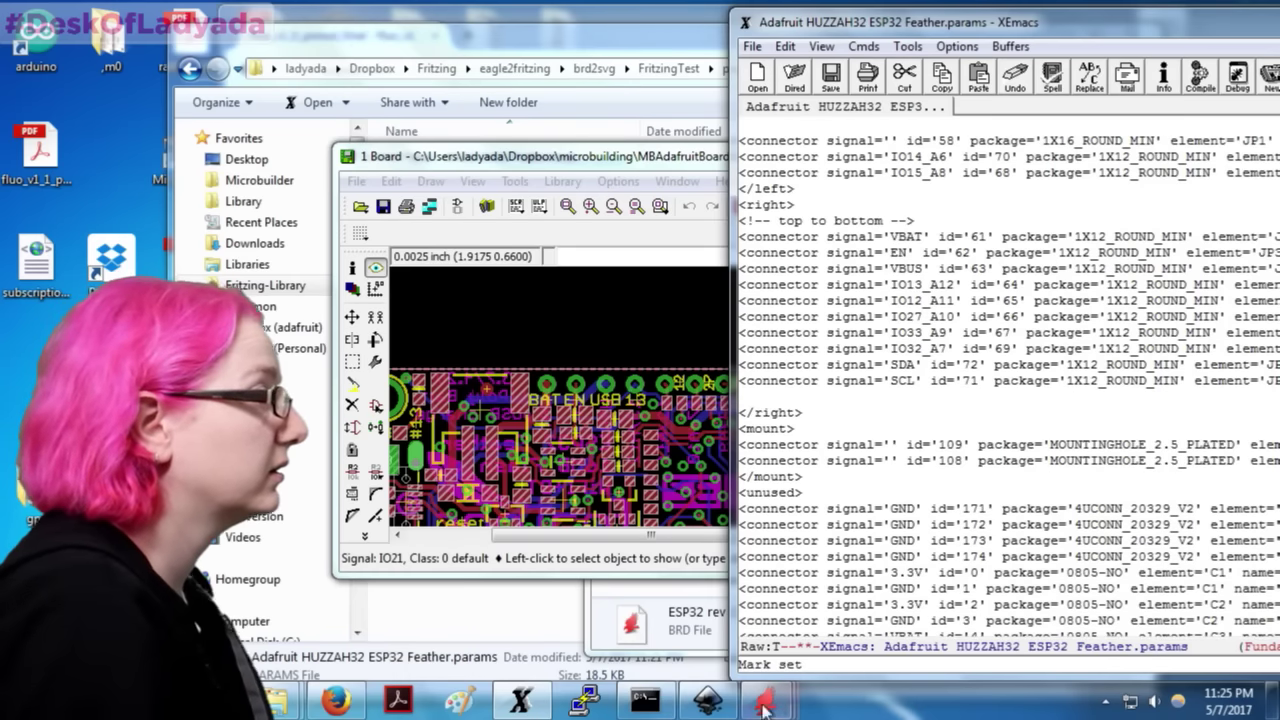
Step: Check the pin labels along the board's upper edge and insert a blank line between the IO33_A9 and IO32_A7 connectors
{"action": "left_click", "coordinate": [645, 578]}
{"action": "scroll", "coordinate": [810, 373], "scroll_direction": "up", "scroll_amount": 2}
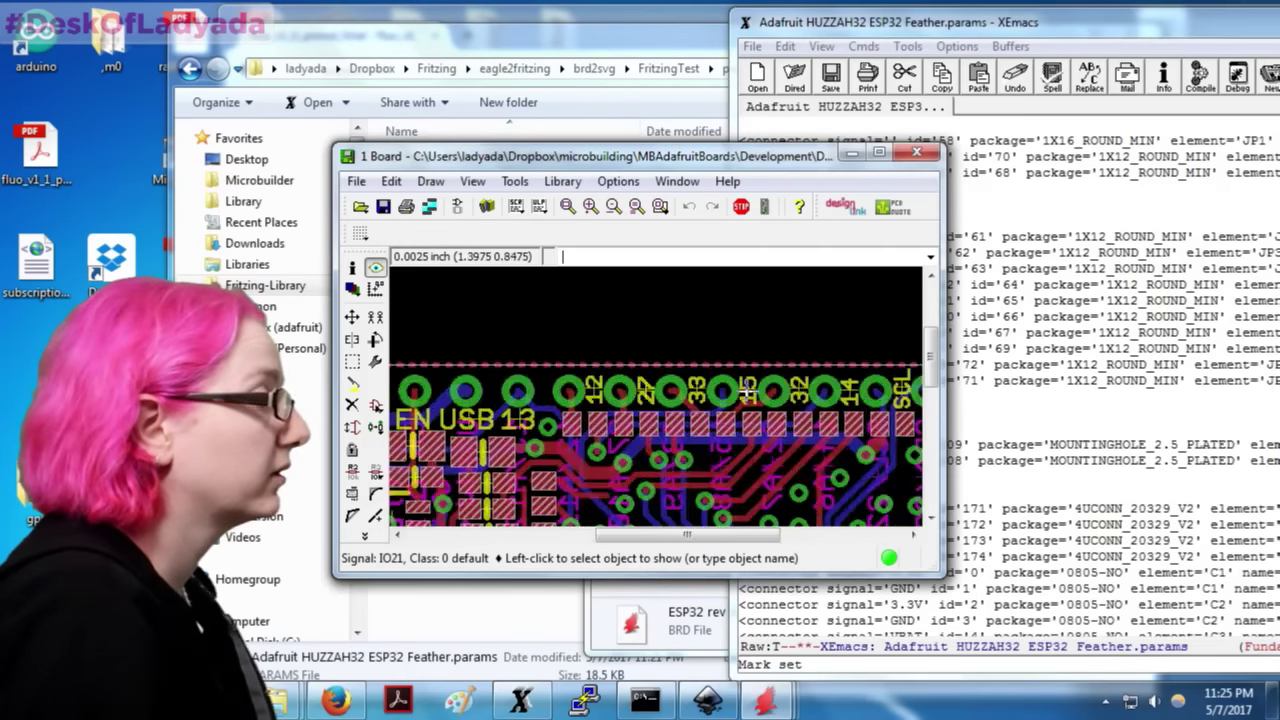
{"action": "scroll", "coordinate": [747, 389], "scroll_direction": "up", "scroll_amount": 1}
{"action": "left_click", "coordinate": [997, 381]}
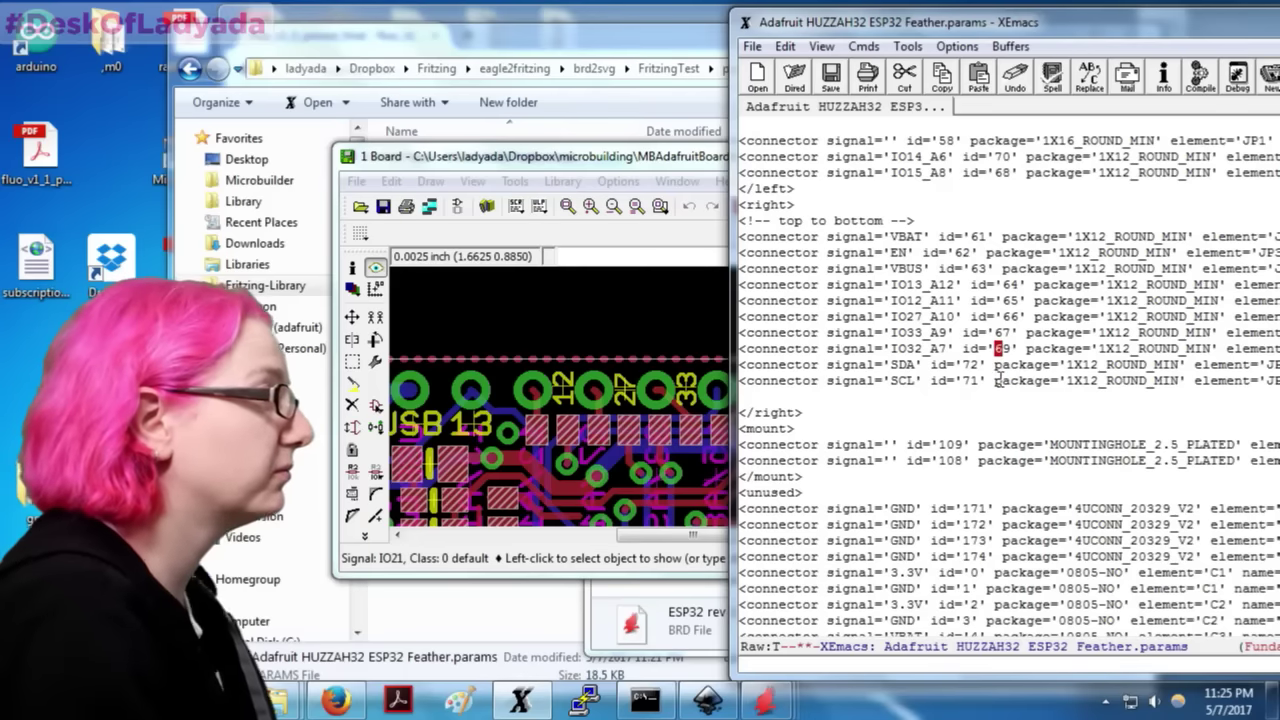
{"action": "left_click", "coordinate": [925, 300]}
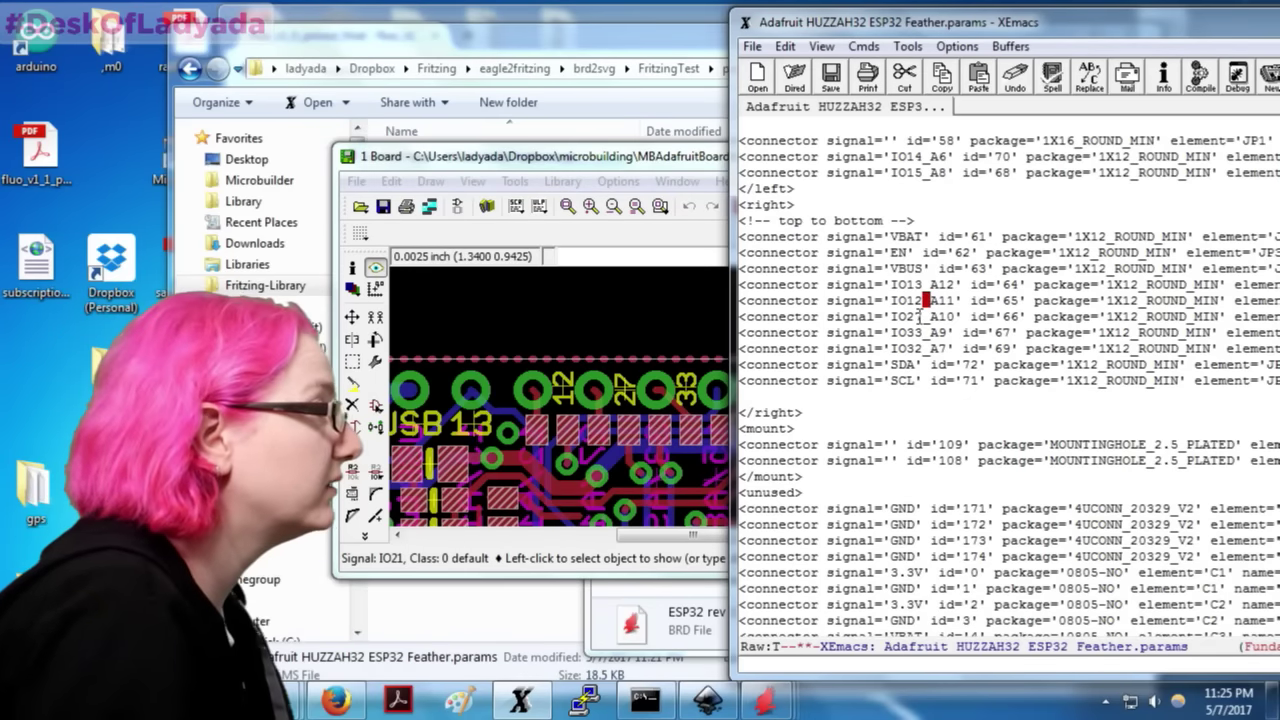
{"action": "left_click", "coordinate": [692, 552]}
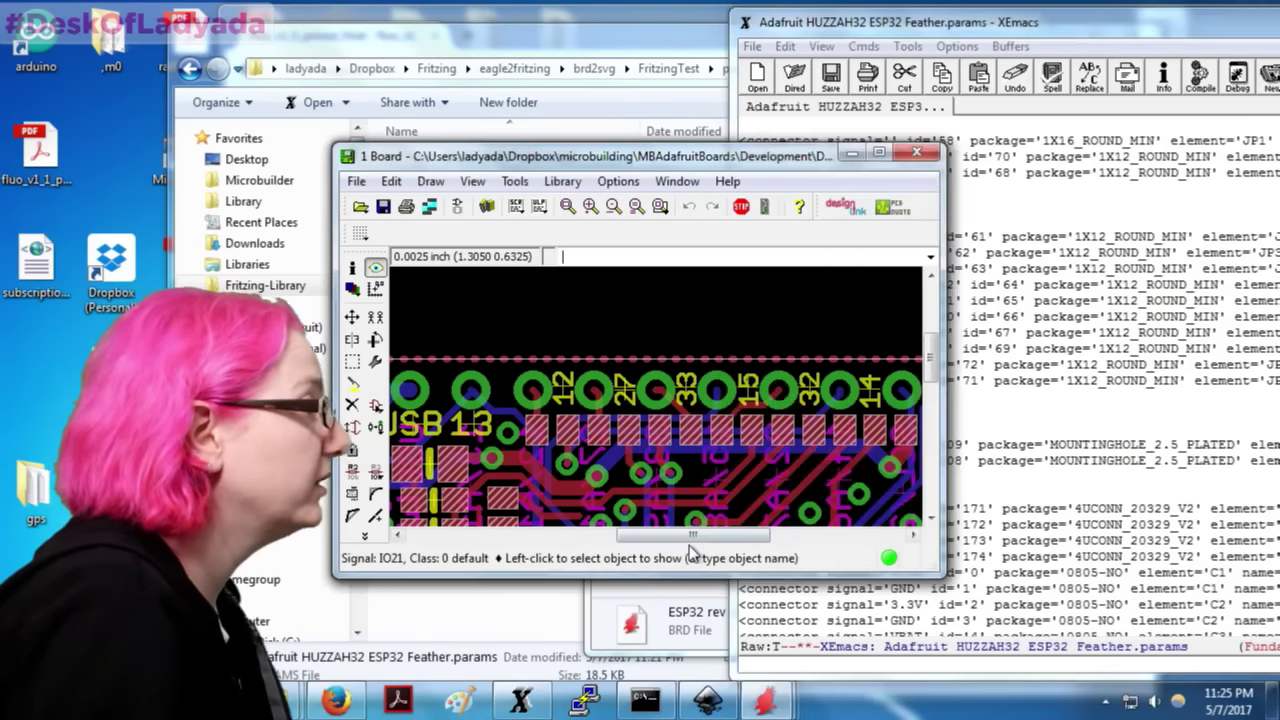
{"action": "left_click", "coordinate": [1069, 380]}
{"action": "key", "text": "ctrl+a"}
{"action": "key", "text": "Return"}
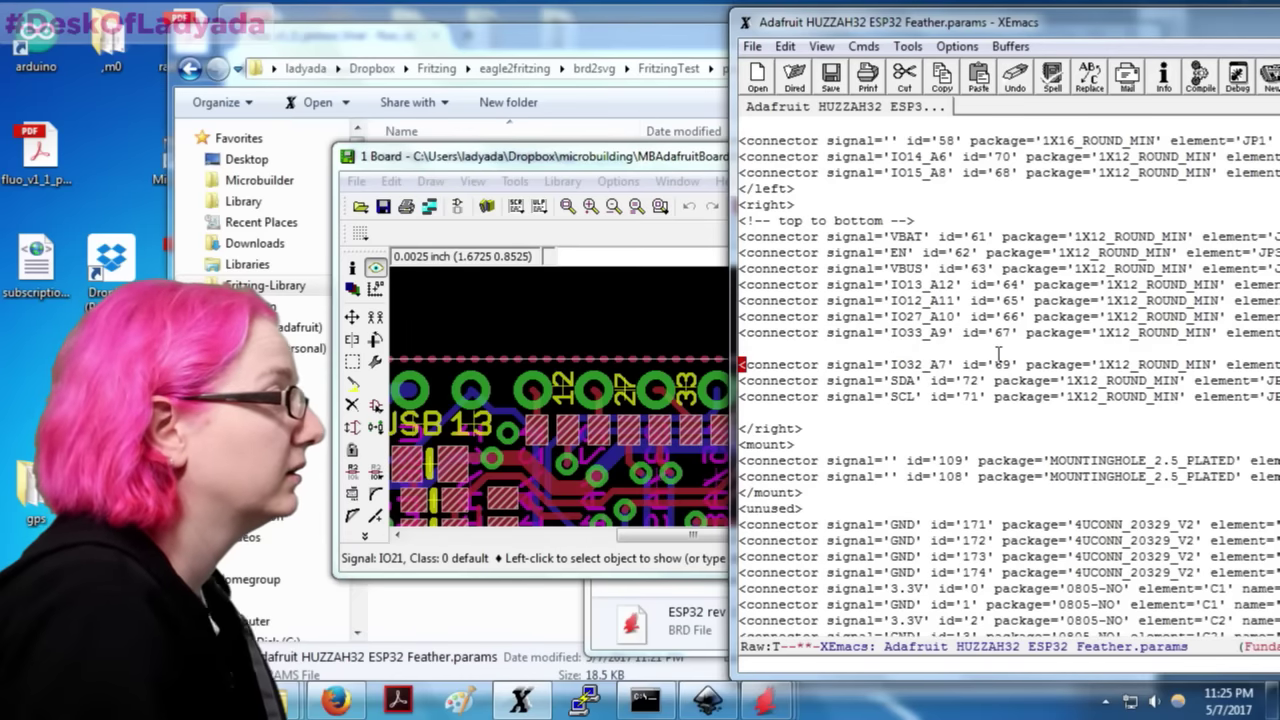
Step: Move the IO15_A8 connector from the left list to directly below IO33_A9 in the right list
{"action": "scroll", "coordinate": [998, 352], "scroll_direction": "up", "scroll_amount": 2}
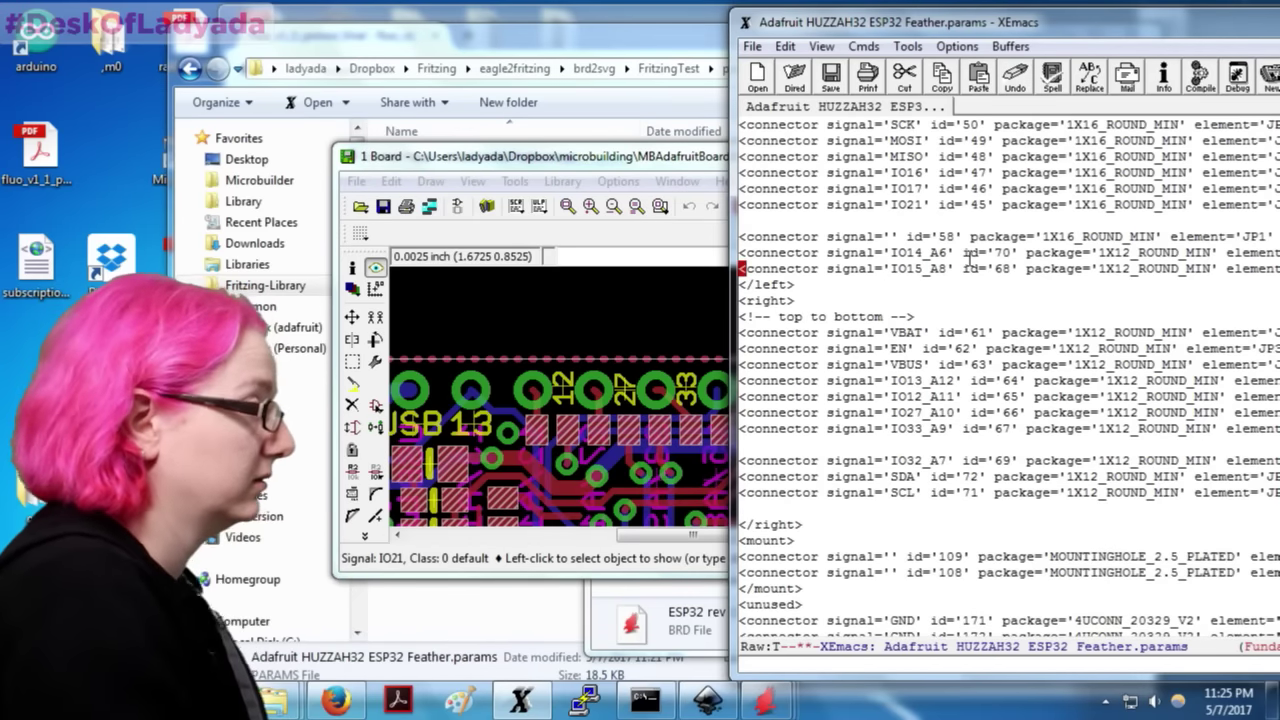
{"action": "key", "text": "ctrl+k"}
{"action": "key", "text": "ctrl+k"}
{"action": "left_click", "coordinate": [868, 430]}
{"action": "key", "text": "ctrl+y"}
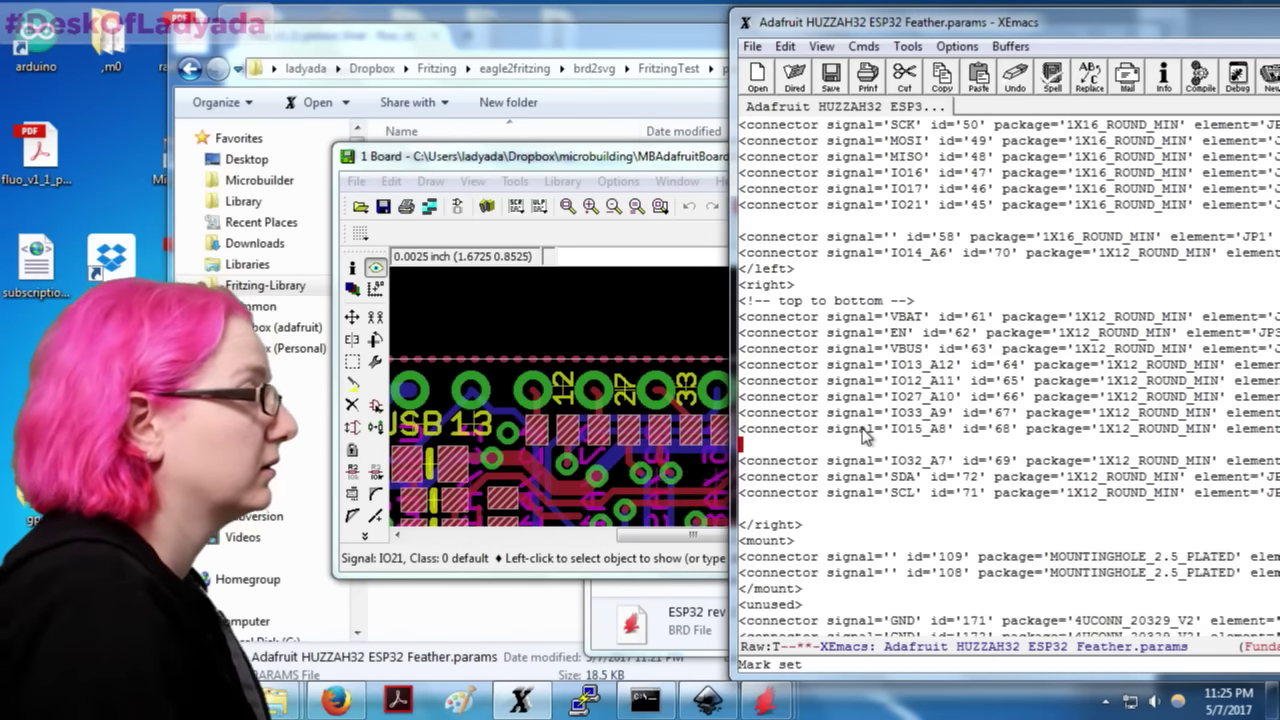
Step: Move the IO14_A6 connector from the left list to between IO32_A7 and SDA, removing the blank line above IO32_A7
{"action": "left_click", "coordinate": [714, 537]}
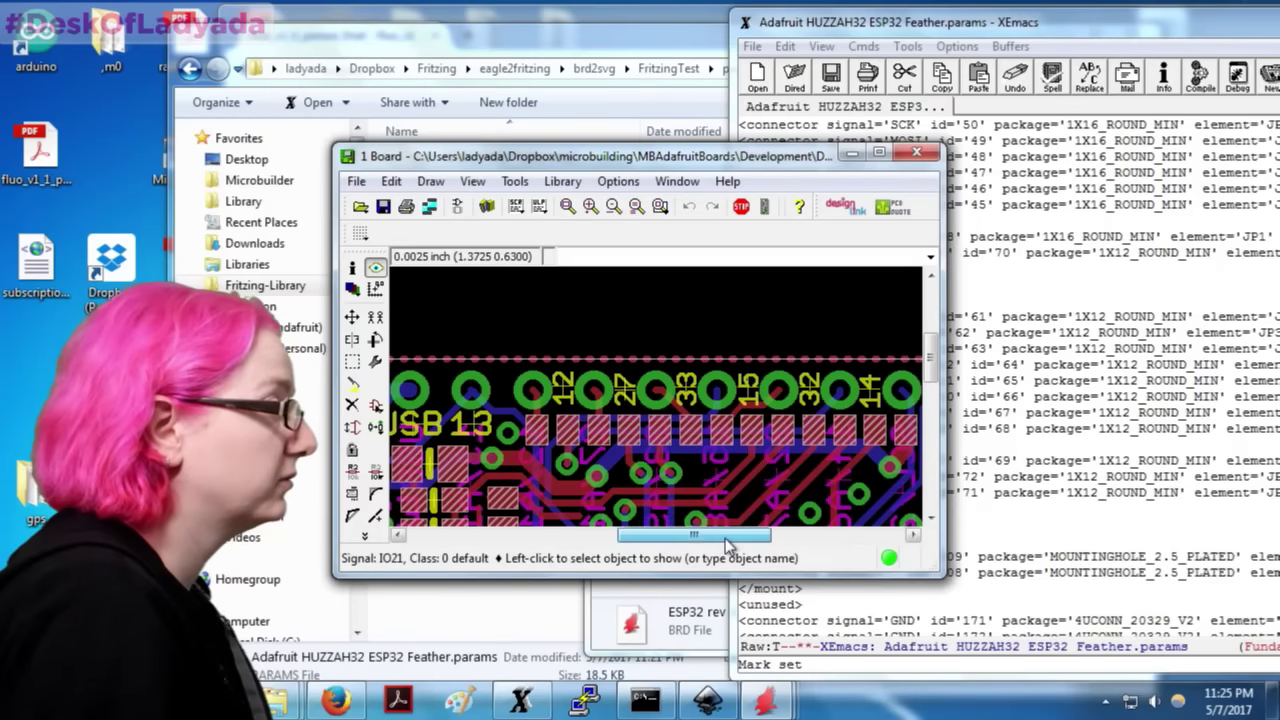
{"action": "left_click_drag", "start_coordinate": [725, 538], "coordinate": [757, 543]}
{"action": "left_click", "coordinate": [926, 285]}
{"action": "key", "text": "ctrl+a"}
{"action": "key", "text": "ctrl+k"}
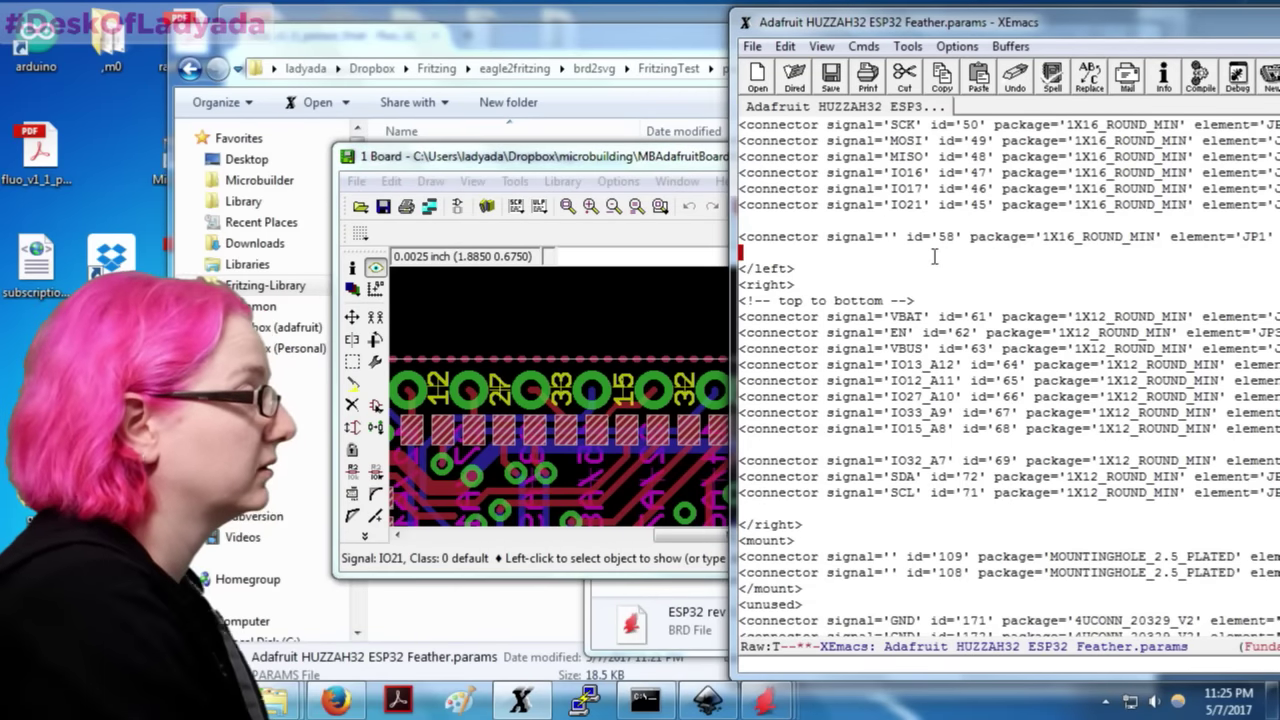
{"action": "key", "text": "ctrl+k"}
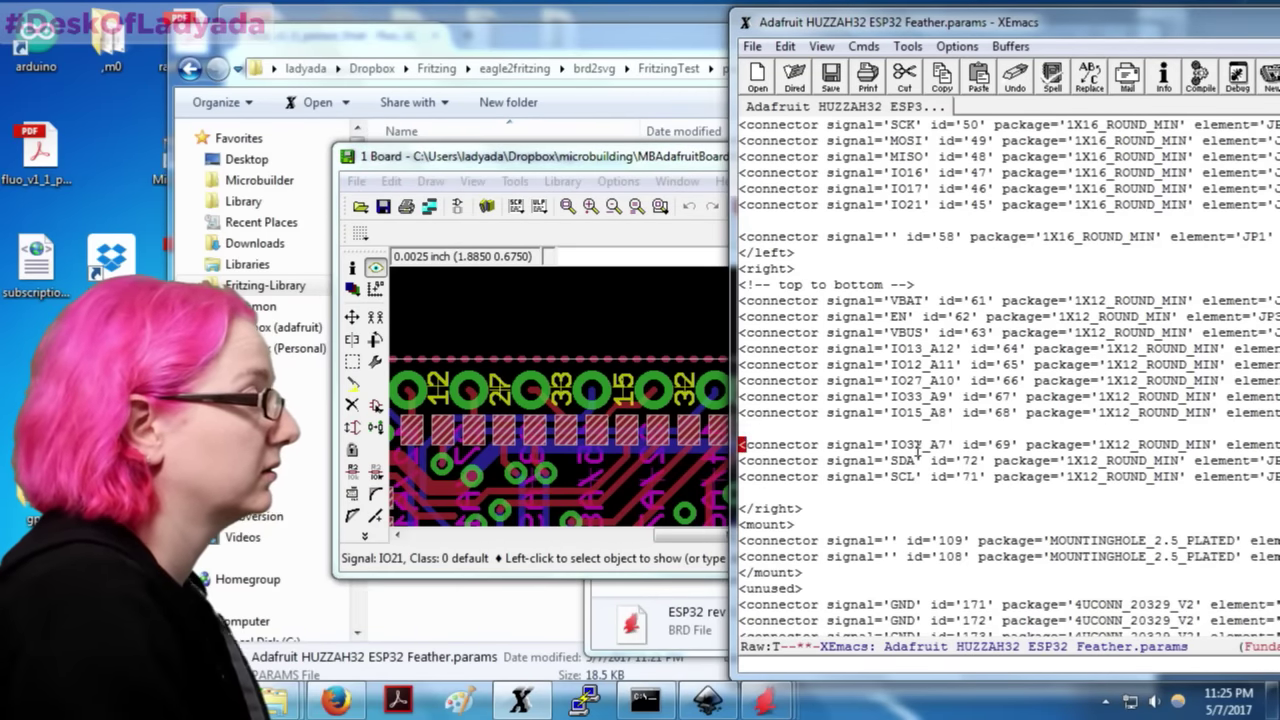
{"action": "key", "text": "BackSpace"}
{"action": "key", "text": "ctrl+n"}
{"action": "key", "text": "ctrl+y"}
Step: Check the last pins on the board, move the SCL connector above SDA in the right list and save the params file
{"action": "left_click", "coordinate": [705, 553]}
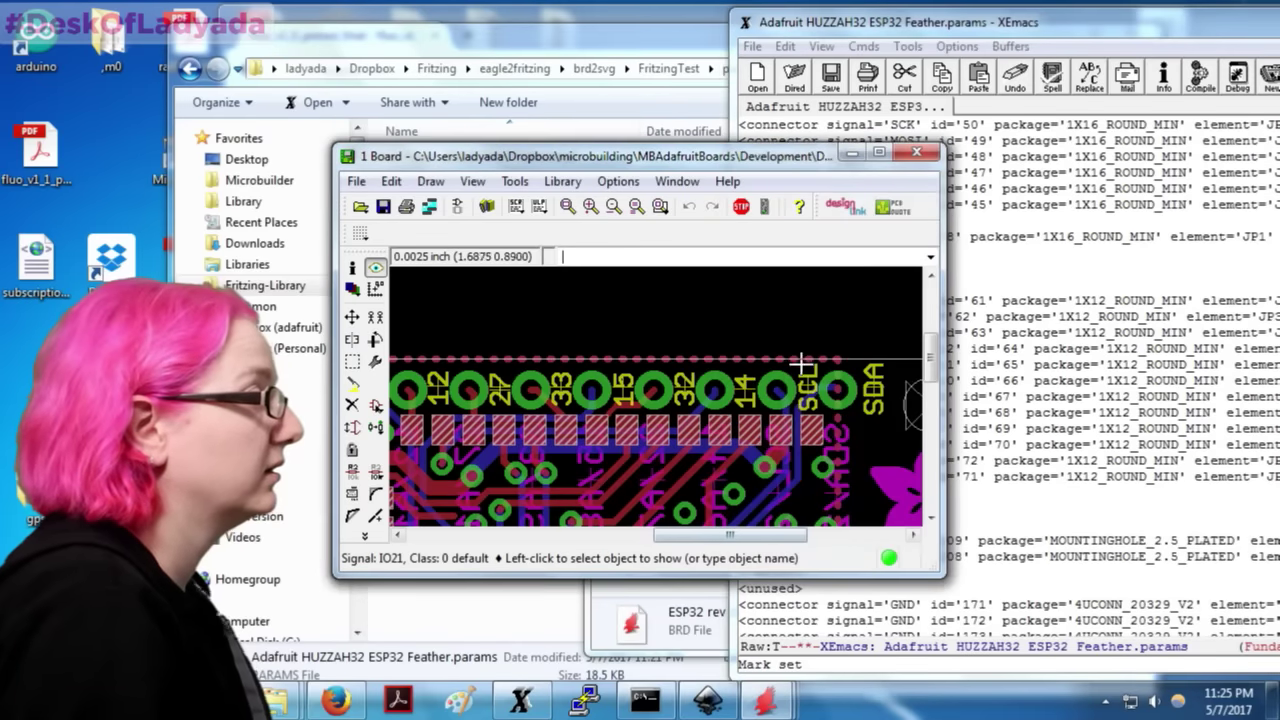
{"action": "left_click", "coordinate": [1038, 430]}
{"action": "key", "text": "ctrl+k"}
{"action": "key", "text": "ctrl+k"}
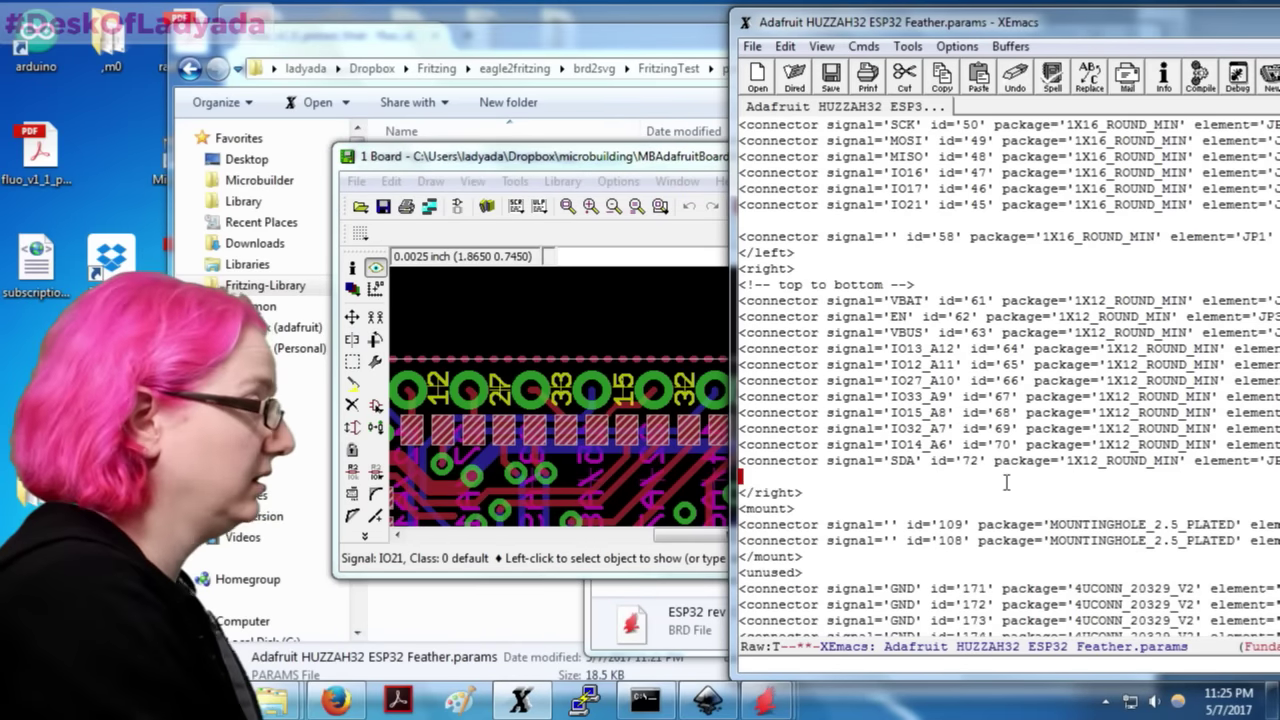
{"action": "key", "text": "ctrl+p"}
{"action": "key", "text": "ctrl+y"}
{"action": "key", "text": "ctrl+x"}
{"action": "key", "text": "ctrl+s"}
Step: Move the unnamed connector with id 58 to between 3.3V and GND in the left list, matching the board's NC pin, and save the file
{"action": "scroll", "coordinate": [1035, 318], "scroll_direction": "up", "scroll_amount": 3}
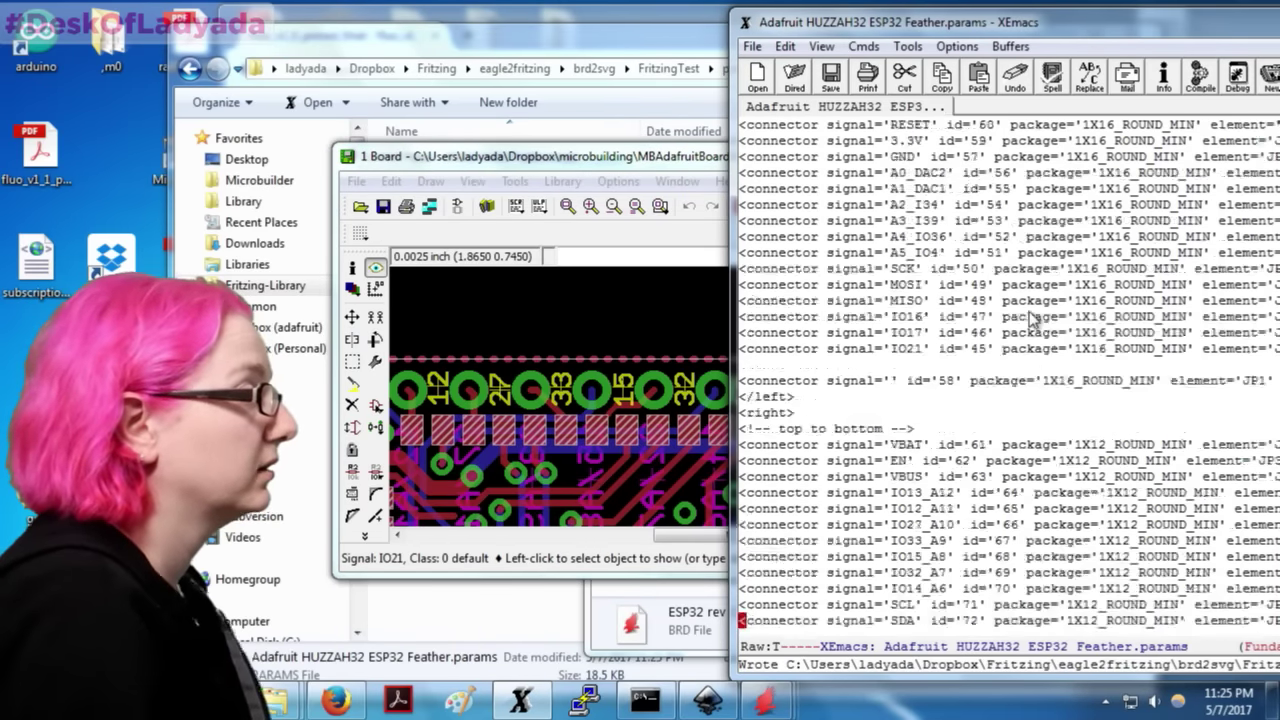
{"action": "left_click", "coordinate": [1022, 380]}
{"action": "triple_click", "coordinate": [1022, 380]}
{"action": "key", "text": "ctrl+w"}
{"action": "scroll", "coordinate": [1017, 300], "scroll_direction": "up", "scroll_amount": 1}
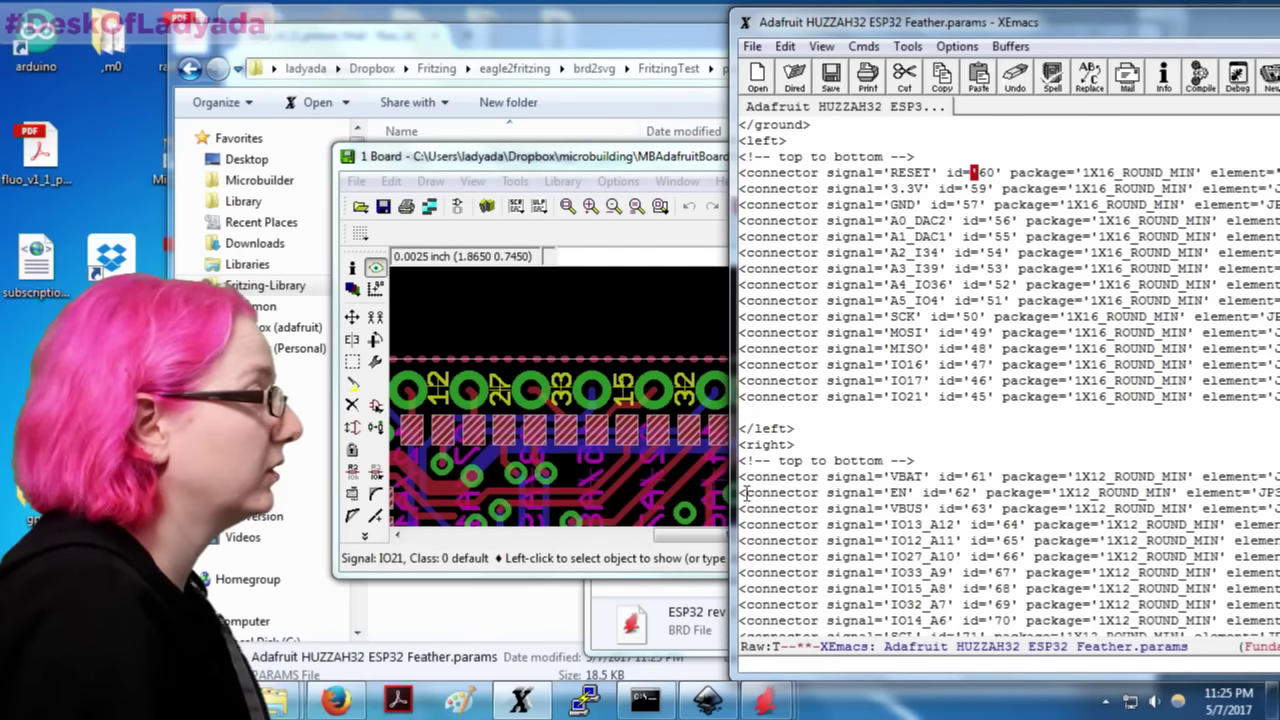
{"action": "left_click", "coordinate": [699, 530]}
{"action": "scroll", "coordinate": [699, 500], "scroll_direction": "down", "scroll_amount": 4}
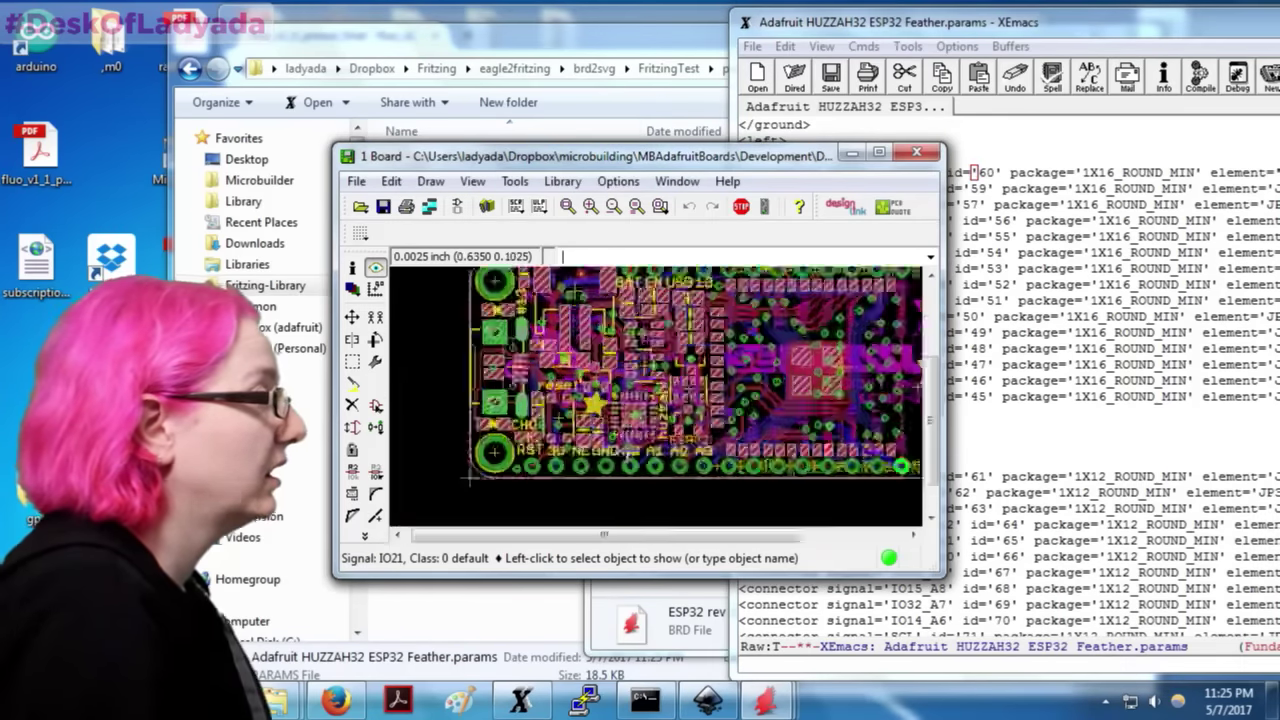
{"action": "scroll", "coordinate": [644, 450], "scroll_direction": "up", "scroll_amount": 2}
{"action": "left_click", "coordinate": [1100, 112]}
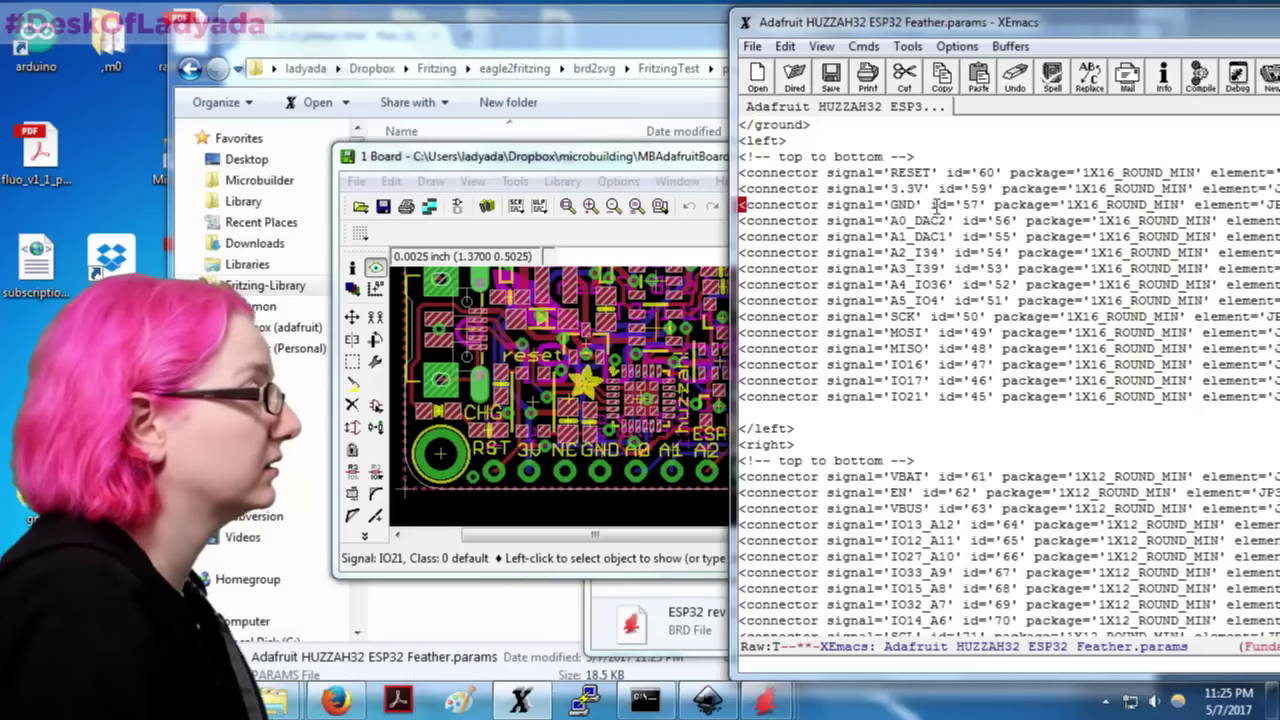
{"action": "key", "text": "ctrl+y"}
{"action": "key", "text": "ctrl+x"}
{"action": "key", "text": "ctrl+s"}
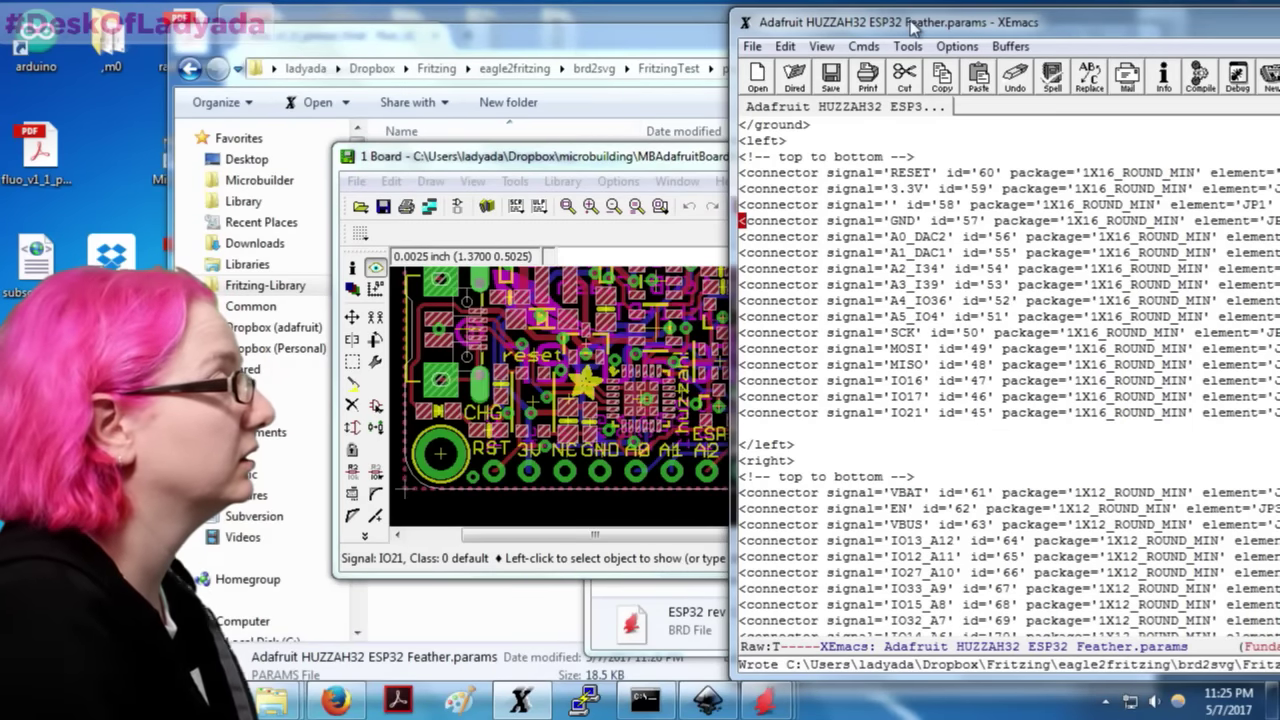
Step: Put the params editor away and open Adafruit HUZZAH32 ESP32 Feather_schematic.svg from FritzingTest's parts/svg/contrib/schematic folder in Inkscape
{"action": "left_click_drag", "start_coordinate": [912, 28], "coordinate": [182, 12]}
{"action": "left_click", "coordinate": [1106, 36]}
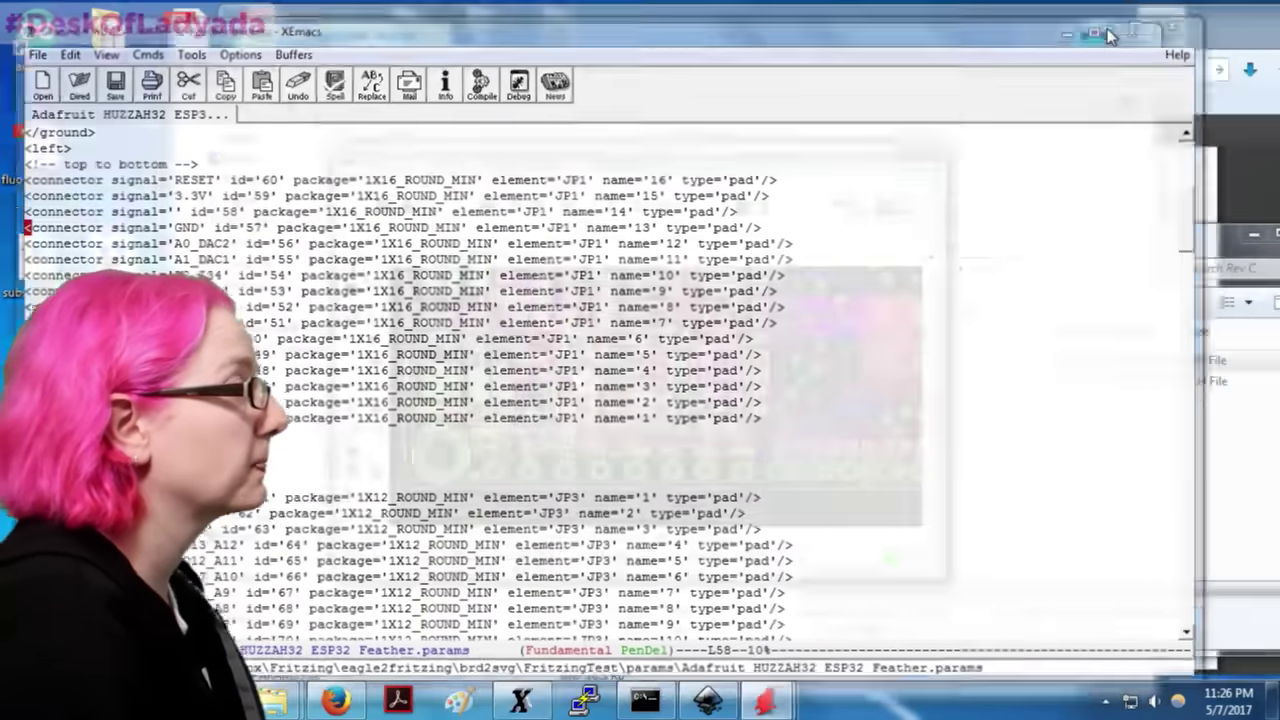
{"action": "mouse_move", "coordinate": [347, 658]}
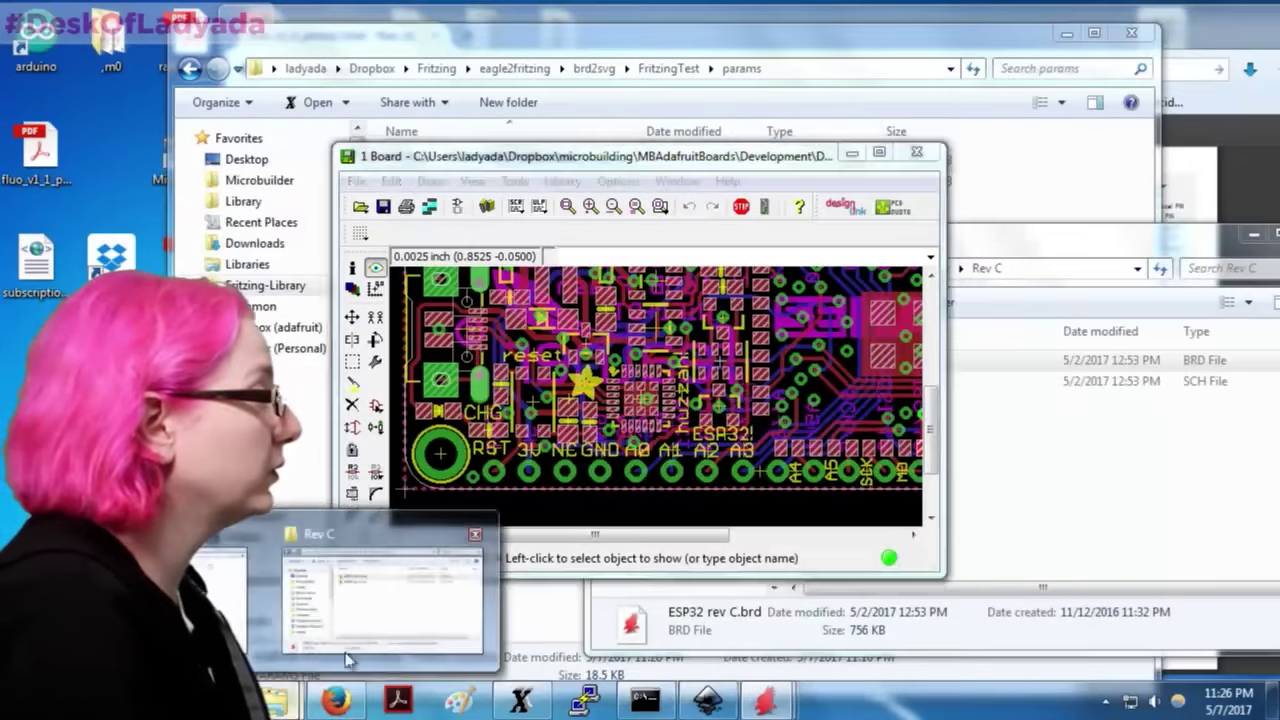
{"action": "left_click", "coordinate": [218, 600]}
{"action": "left_click", "coordinate": [669, 68]}
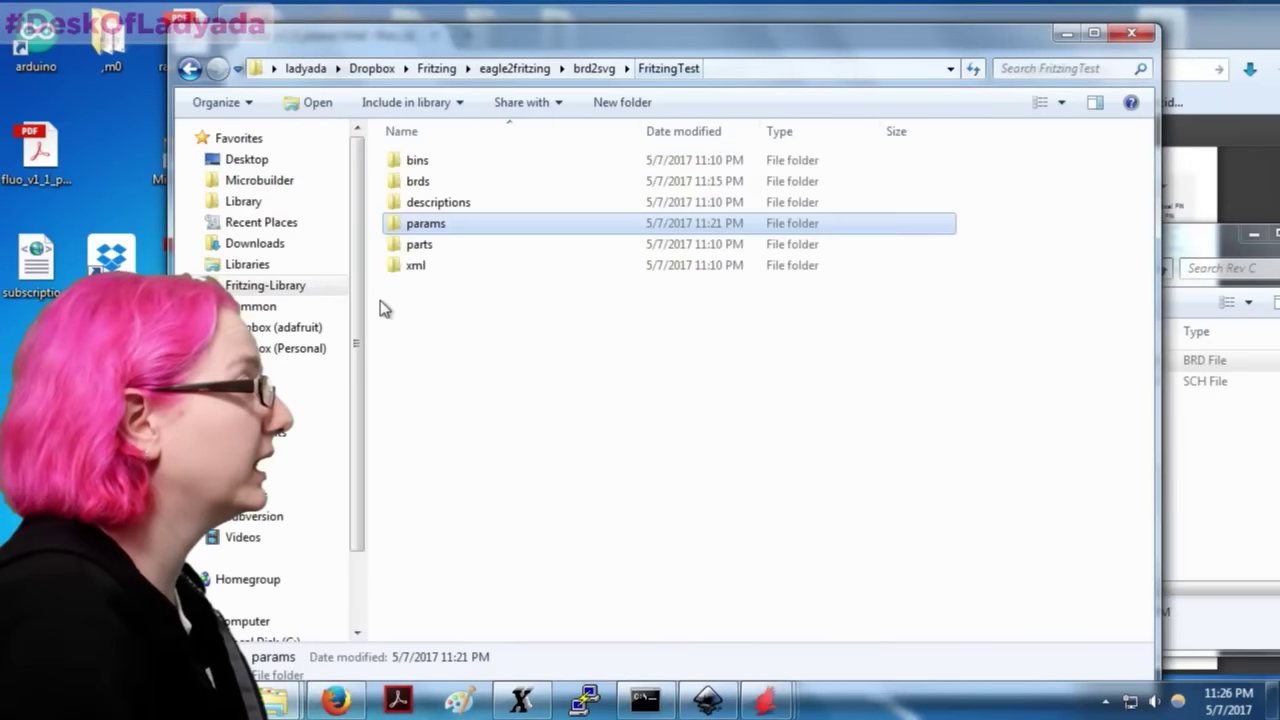
{"action": "double_click", "coordinate": [407, 249]}
{"action": "left_click", "coordinate": [414, 185]}
{"action": "double_click", "coordinate": [414, 185]}
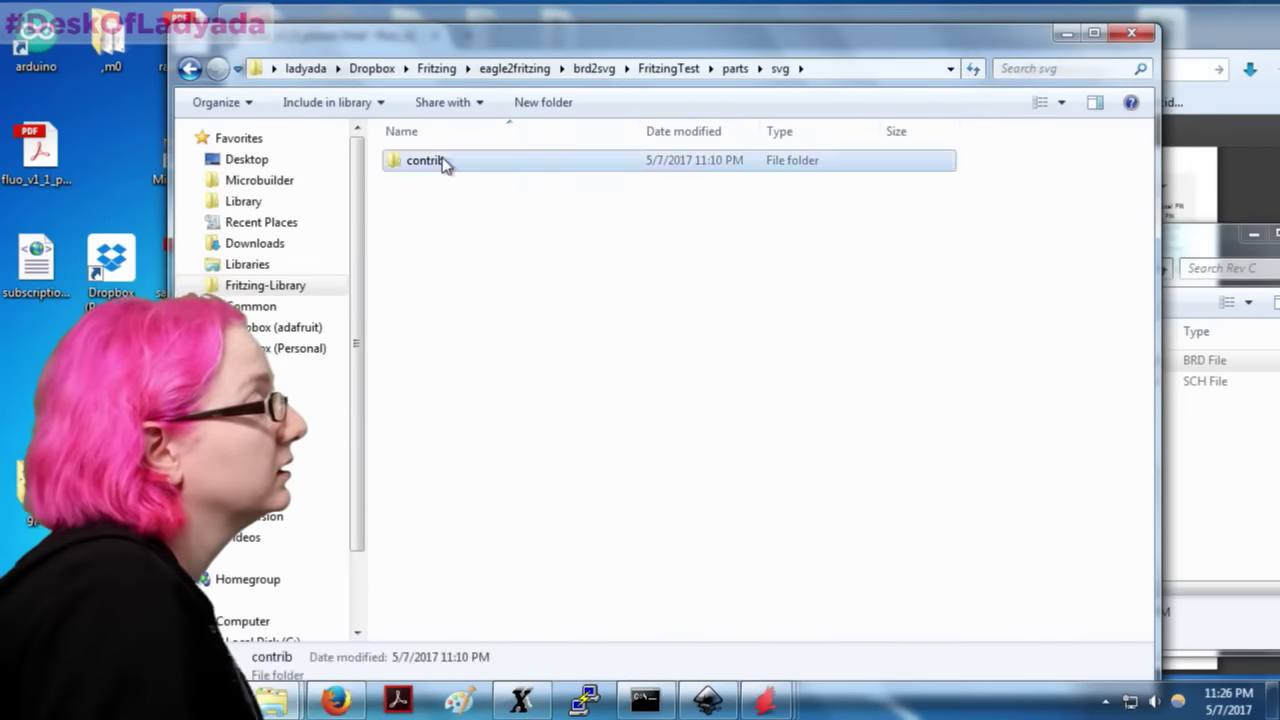
{"action": "double_click", "coordinate": [445, 162]}
{"action": "double_click", "coordinate": [462, 224]}
{"action": "left_click", "coordinate": [471, 165]}
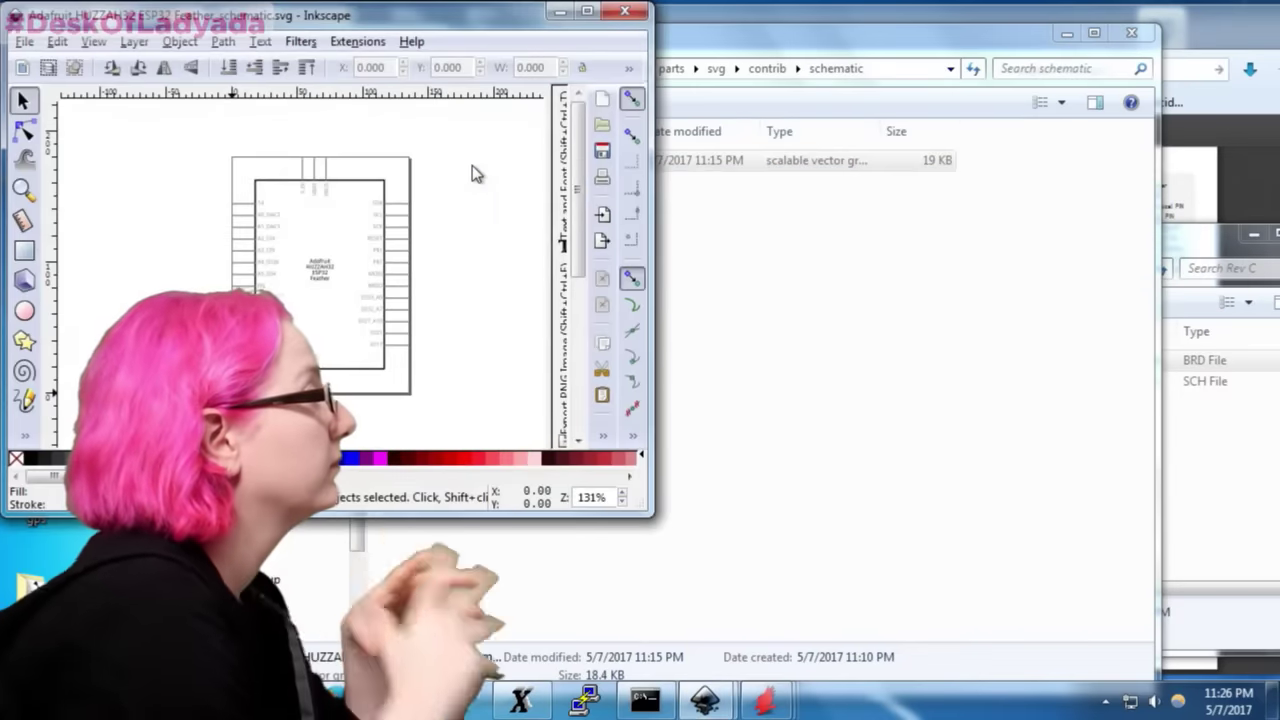
{"action": "scroll", "coordinate": [700, 305], "scroll_direction": "up", "scroll_amount": 3}
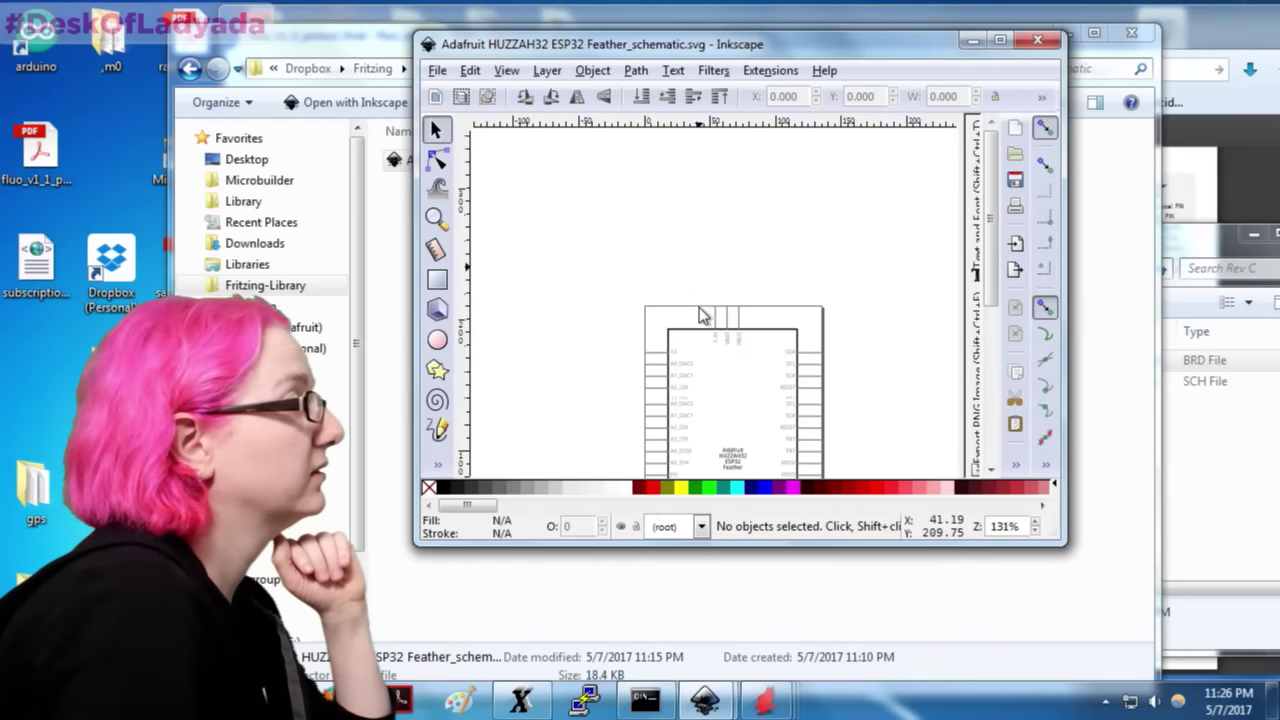
Step: Rerun the previous conversion command in the brd2svg command window to regenerate the part's files
{"action": "scroll", "coordinate": [706, 310], "scroll_direction": "down", "scroll_amount": 3}
{"action": "scroll", "coordinate": [735, 316], "scroll_direction": "up", "scroll_amount": 2, "text": "ctrl"}
{"action": "scroll", "coordinate": [733, 314], "scroll_direction": "down", "scroll_amount": 3, "text": "ctrl"}
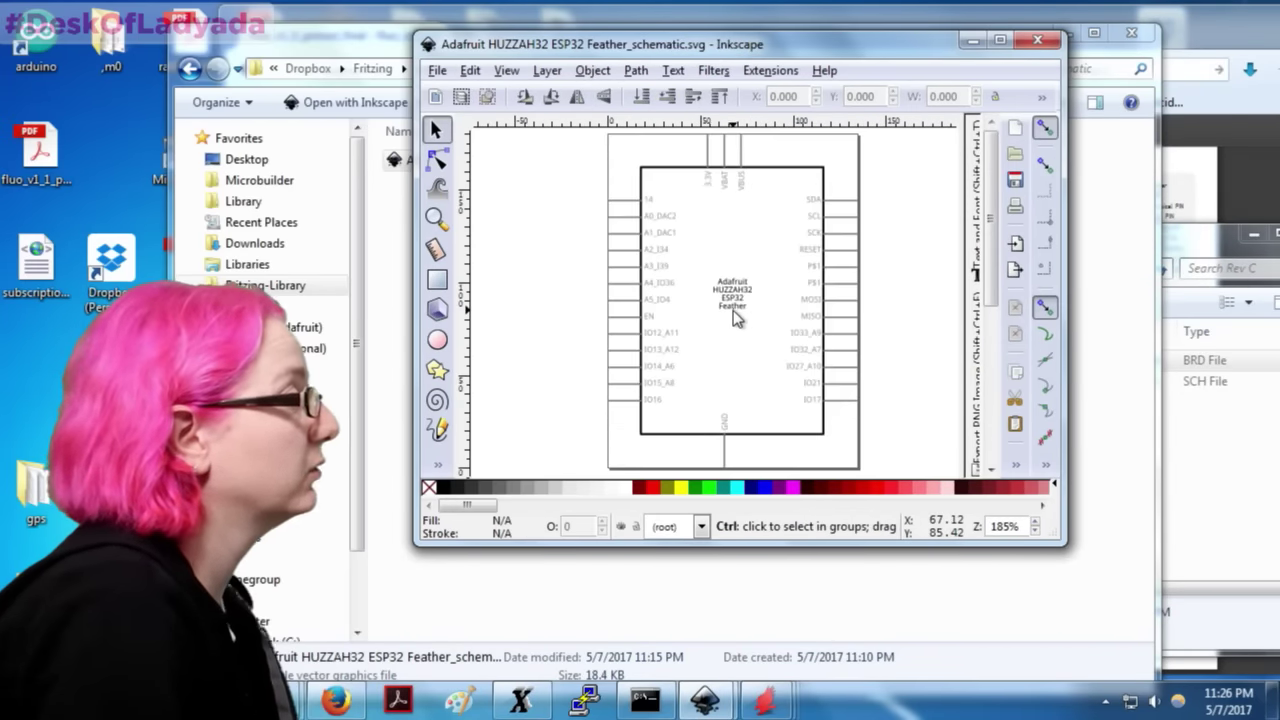
{"action": "left_click", "coordinate": [645, 700]}
{"action": "key", "text": "Up"}
{"action": "key", "text": "Return"}
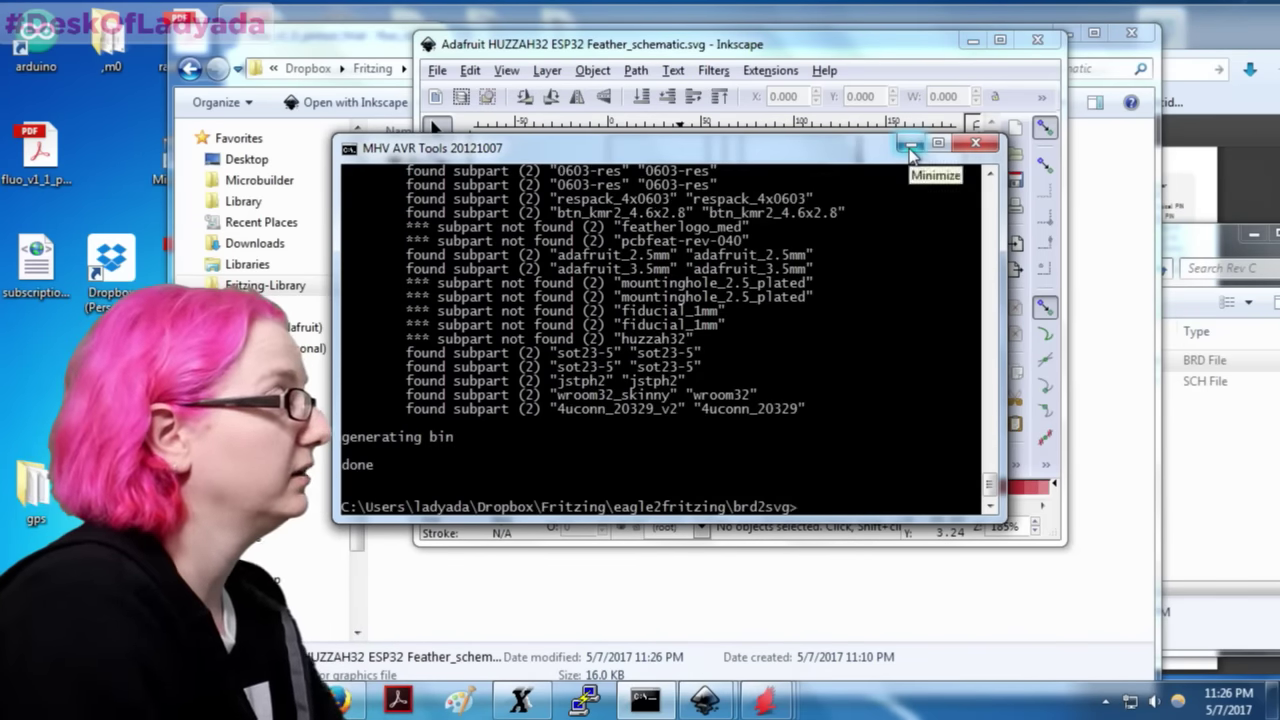
Step: Put the command window away, revert the schematic SVG to its regenerated version on disk and maximize the drawing window
{"action": "left_click", "coordinate": [910, 145]}
{"action": "left_click", "coordinate": [438, 72]}
{"action": "left_click", "coordinate": [465, 176]}
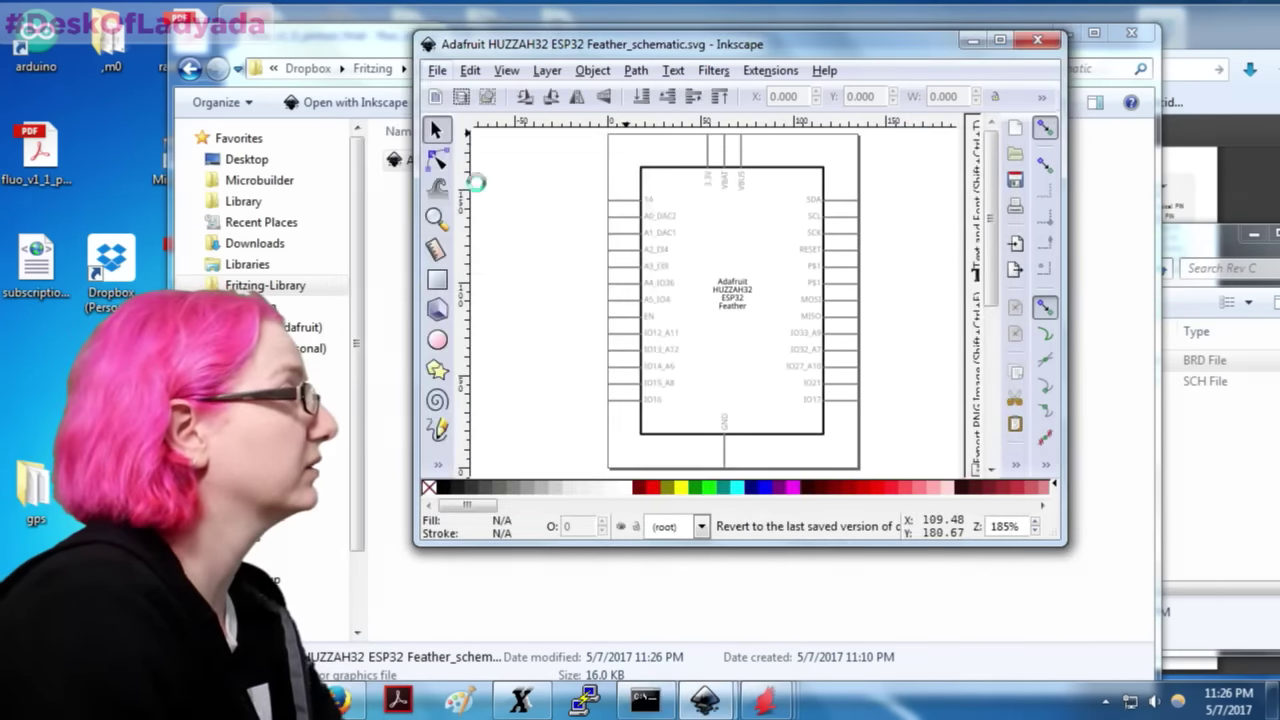
{"action": "key", "text": "super+Up"}
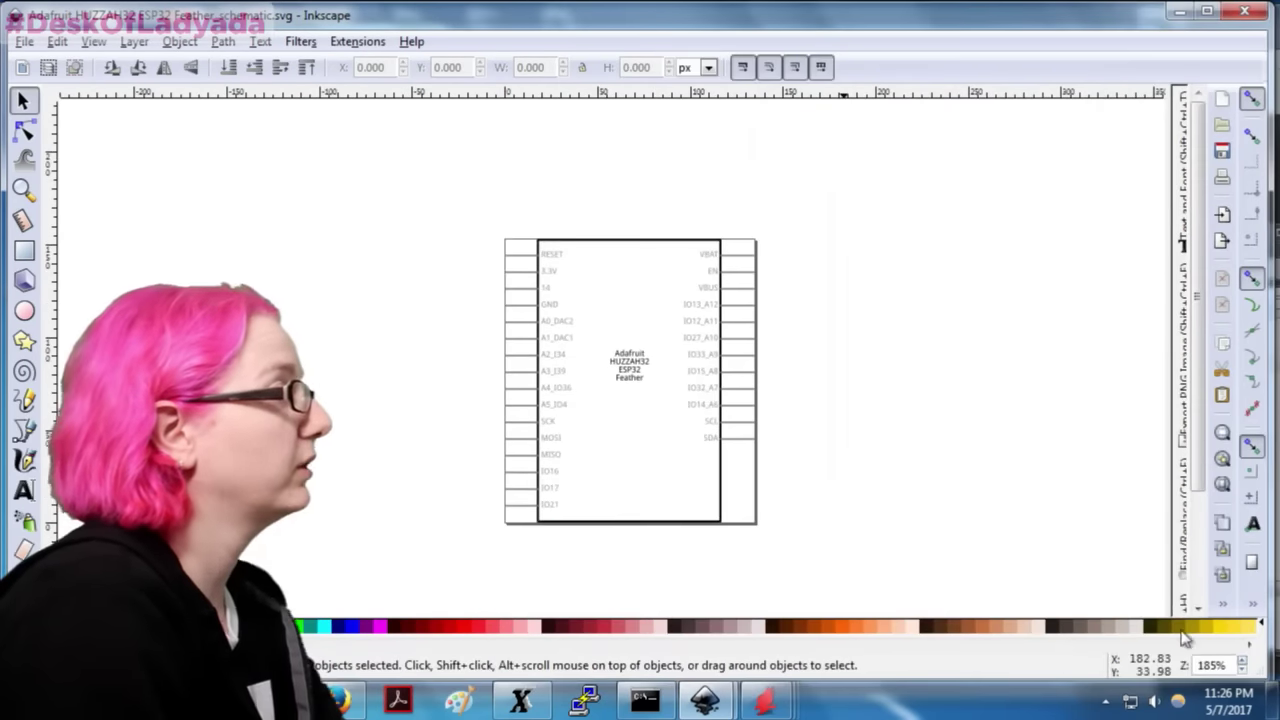
Step: Ungroup the schematic drawing and change the pin label 14 between 3.3V and GND to N/C
{"action": "key", "text": "z"}
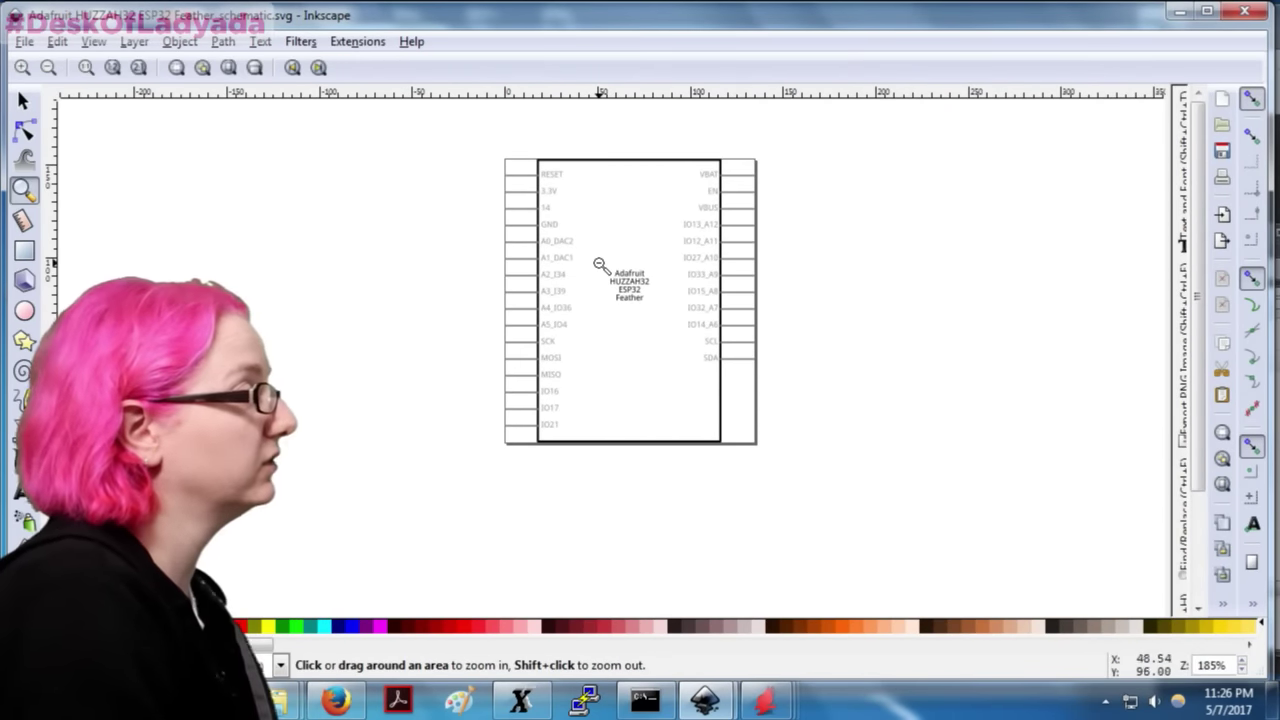
{"action": "left_click", "coordinate": [605, 276]}
{"action": "key", "text": "s"}
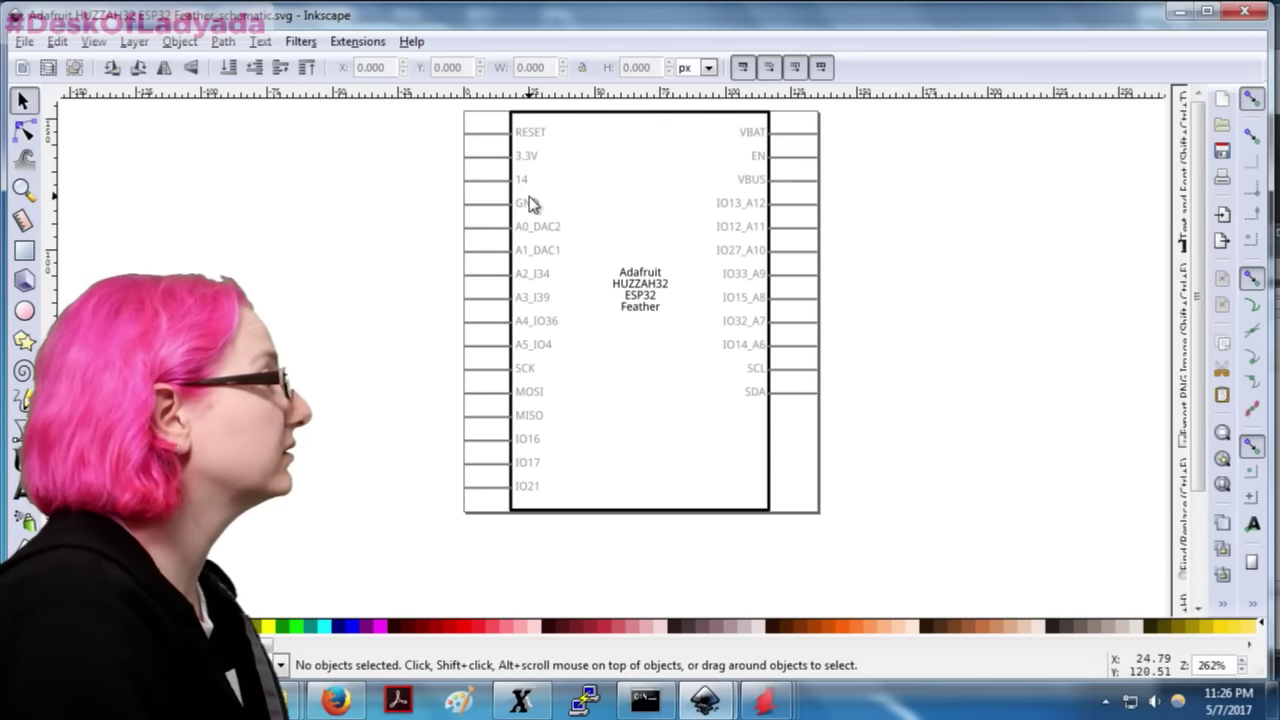
{"action": "left_click", "coordinate": [549, 260]}
{"action": "right_click", "coordinate": [549, 260]}
{"action": "left_click", "coordinate": [660, 645]}
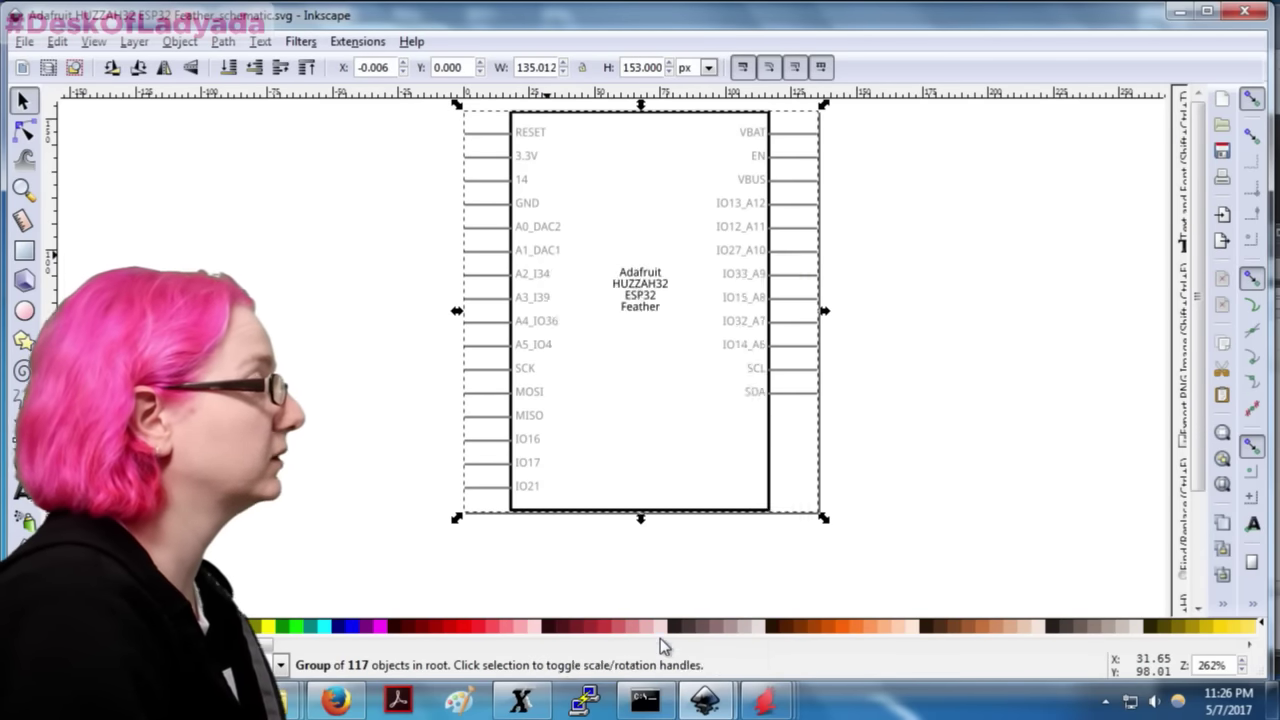
{"action": "key", "text": "ctrl+shift+g"}
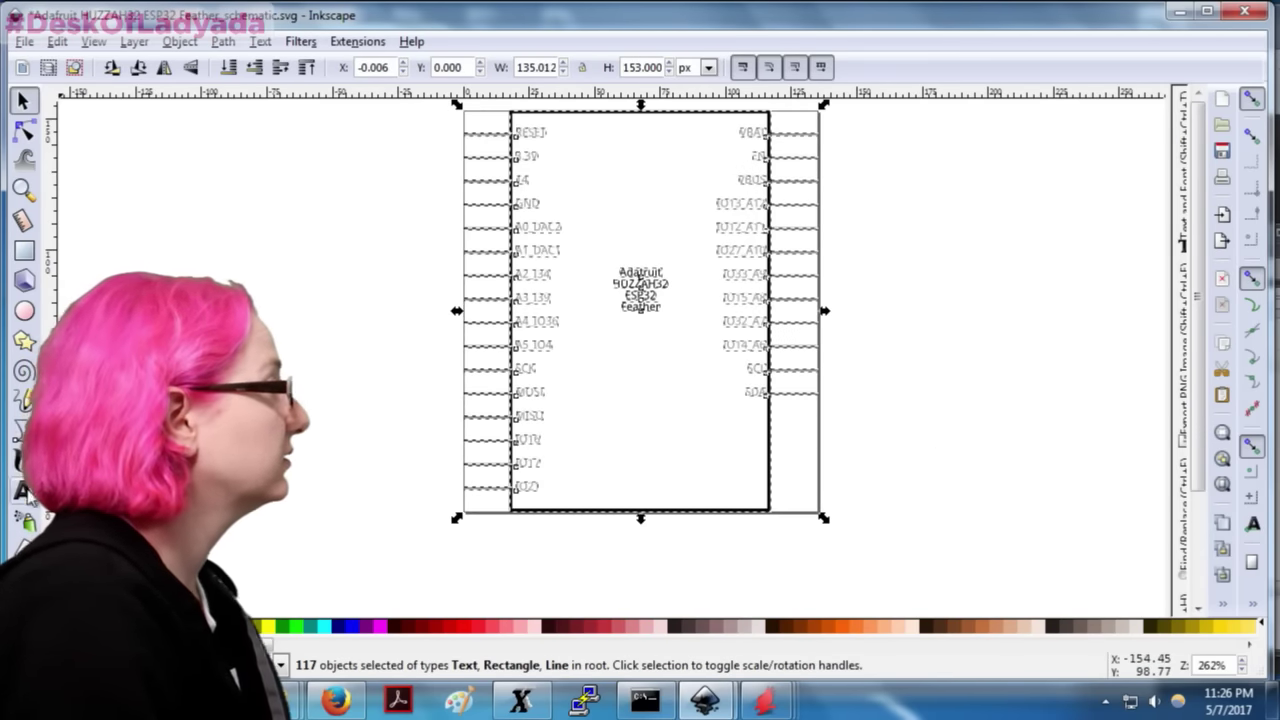
{"action": "left_click", "coordinate": [24, 490]}
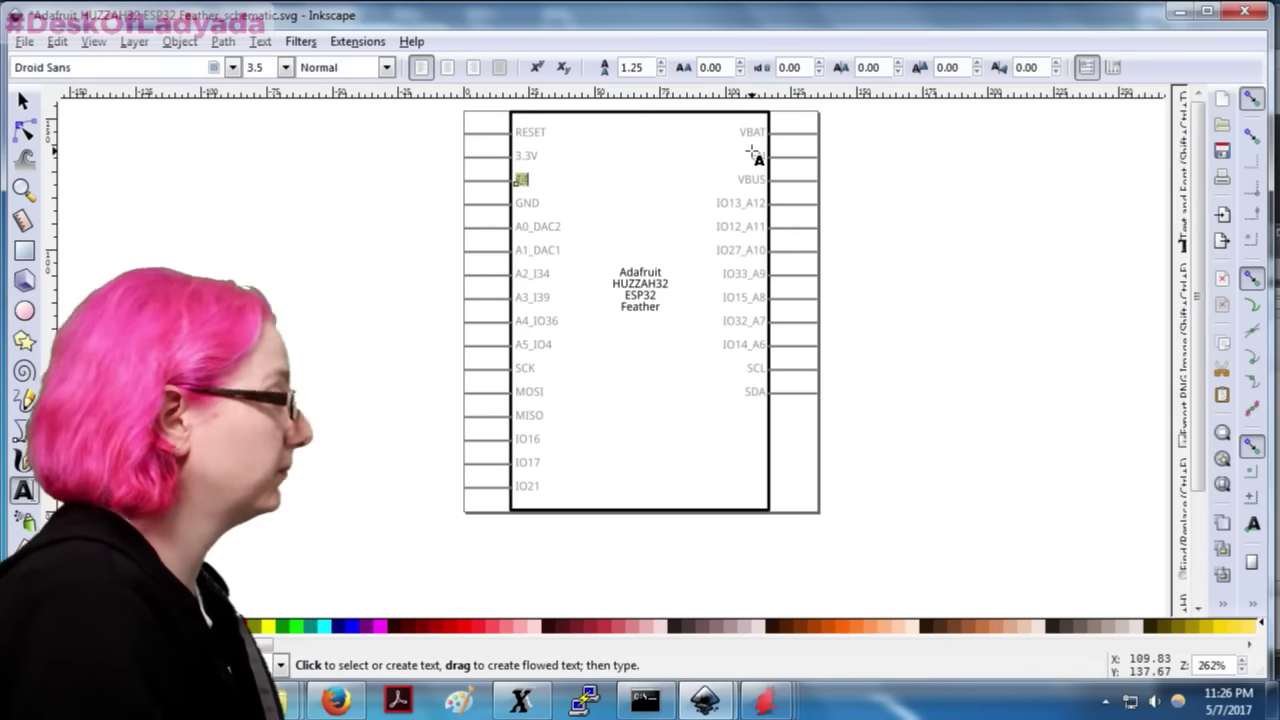
{"action": "left_click", "coordinate": [521, 180]}
{"action": "type", "text": "N/C"}
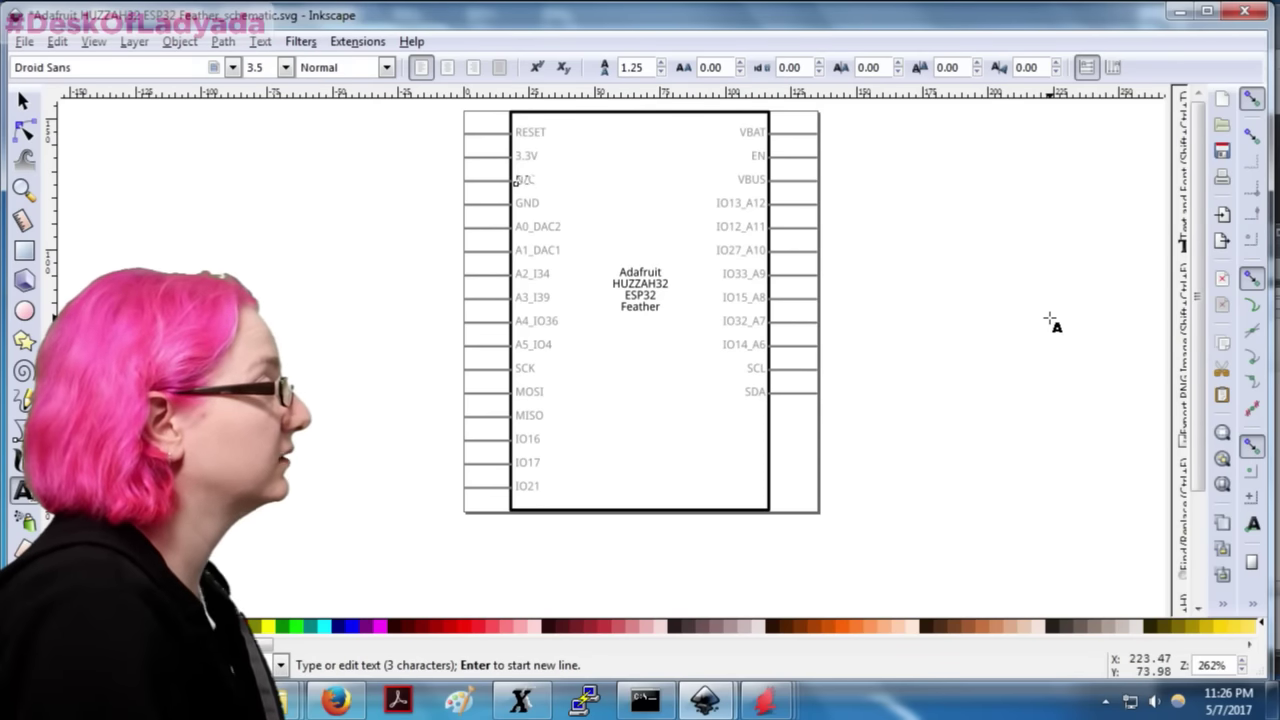
{"action": "key", "text": "Escape"}
Step: Set the document's default units to inches in the Document Properties and close them
{"action": "left_click", "coordinate": [186, 180]}
{"action": "key", "text": "ctrl+shift+d"}
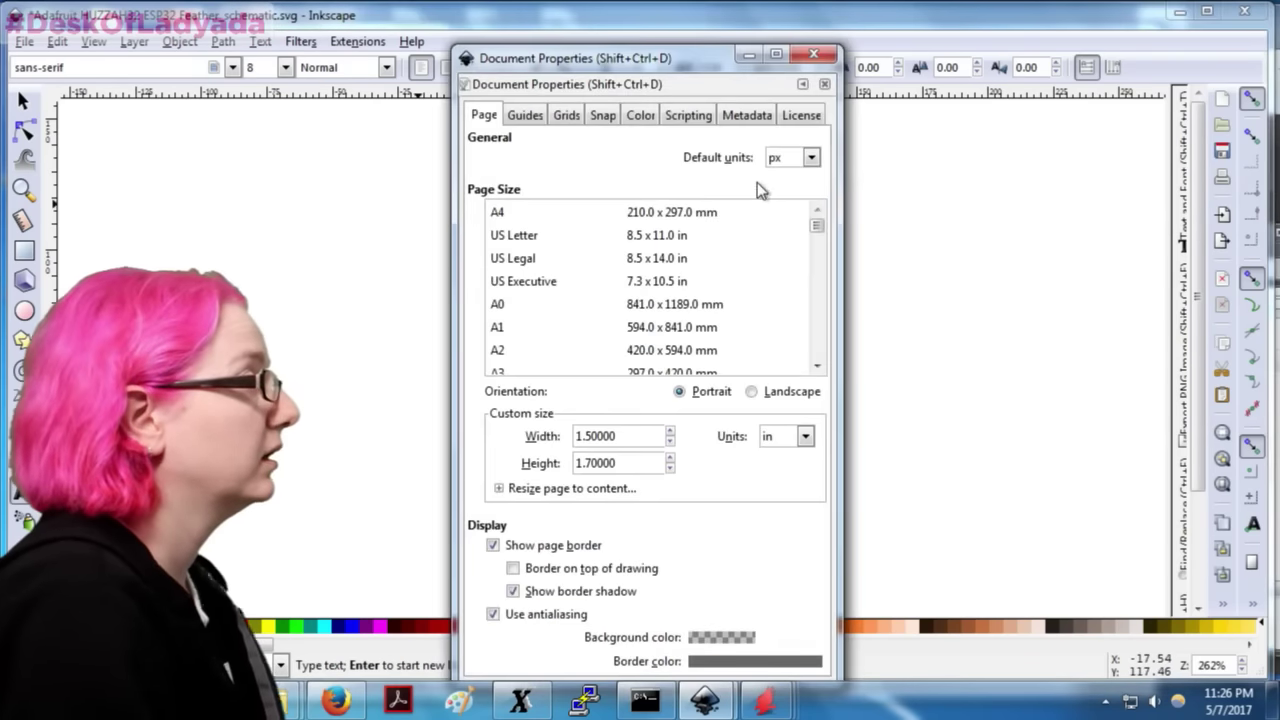
{"action": "left_click", "coordinate": [810, 157]}
{"action": "left_click", "coordinate": [778, 251]}
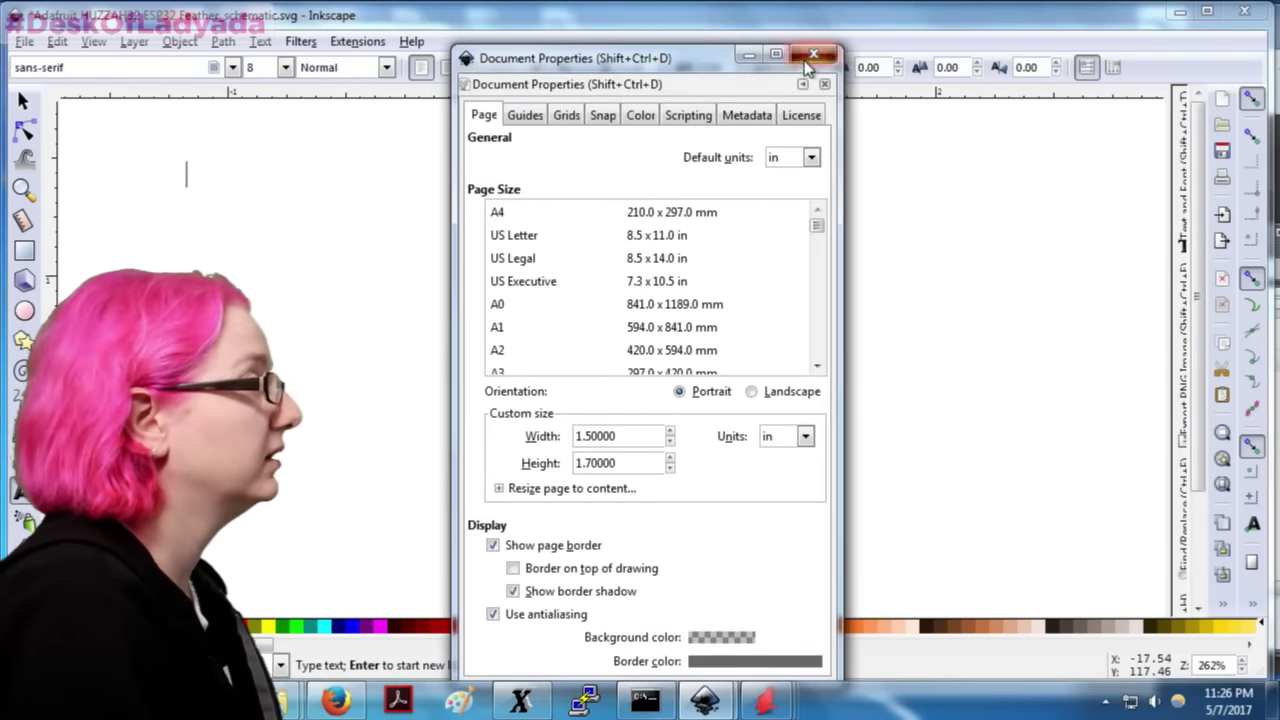
{"action": "left_click", "coordinate": [813, 54]}
Step: Select all right-side pins from VBAT to SDA with their labels, set their Y position to 0.090 in and deselect them
{"action": "left_click", "coordinate": [23, 101]}
{"action": "left_click_drag", "start_coordinate": [922, 450], "coordinate": [690, 118]}
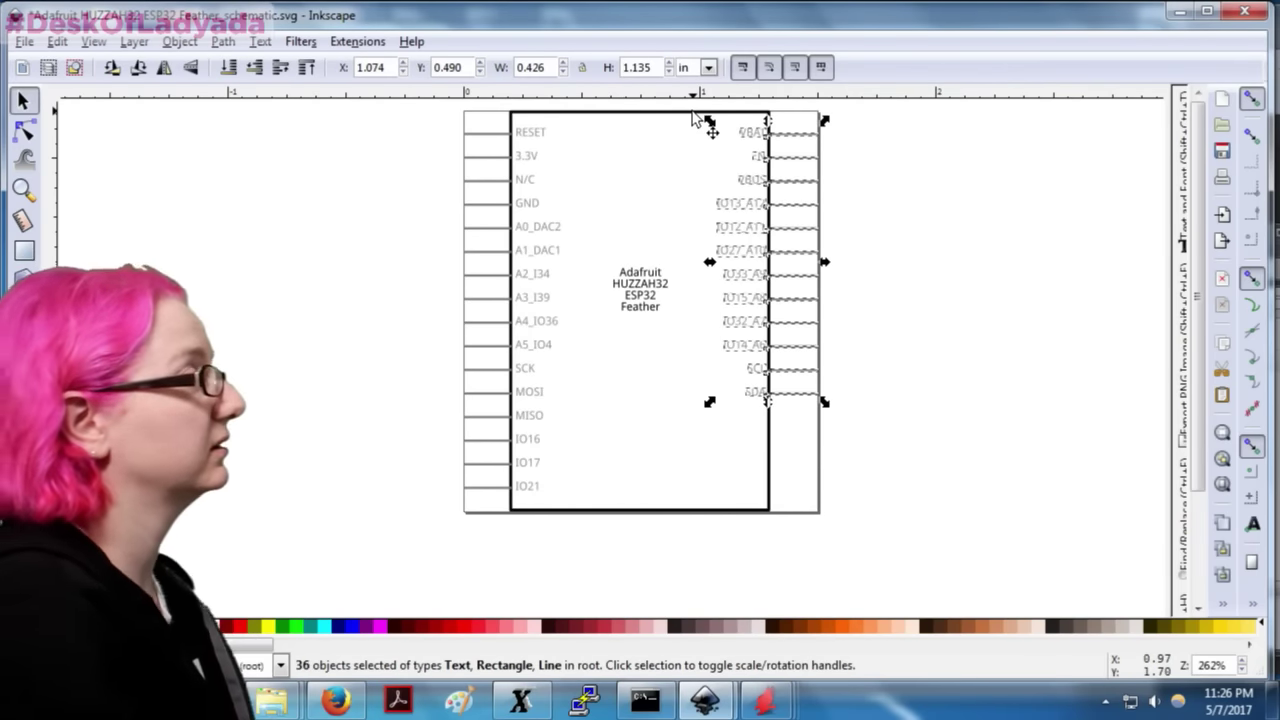
{"action": "double_click", "coordinate": [445, 71]}
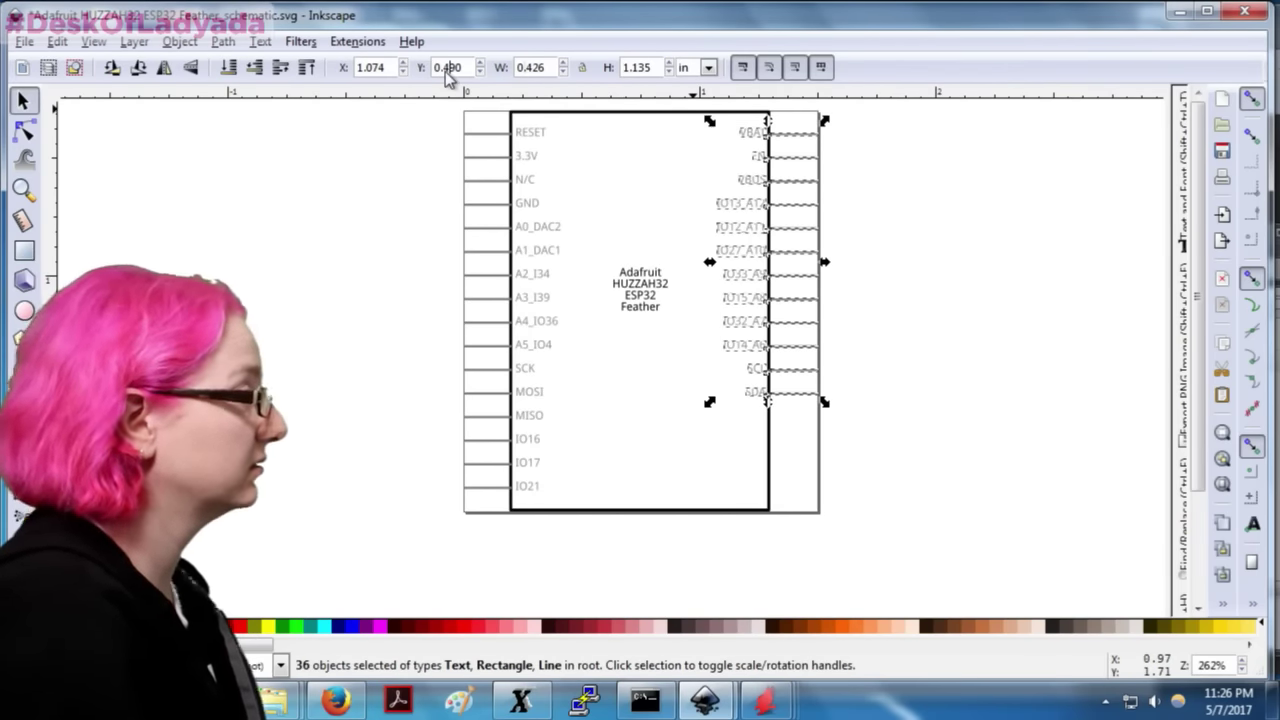
{"action": "type", "text": "0.80"}
{"action": "key", "text": "Return"}
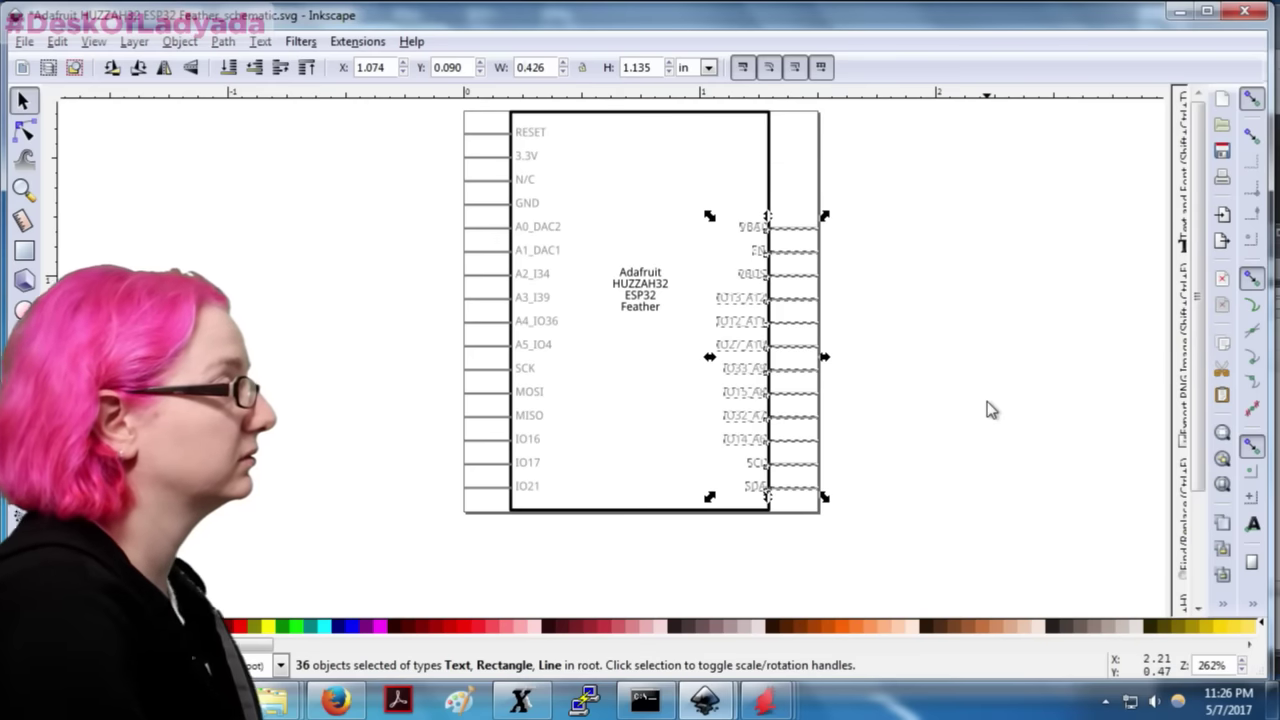
{"action": "key", "text": "Escape"}
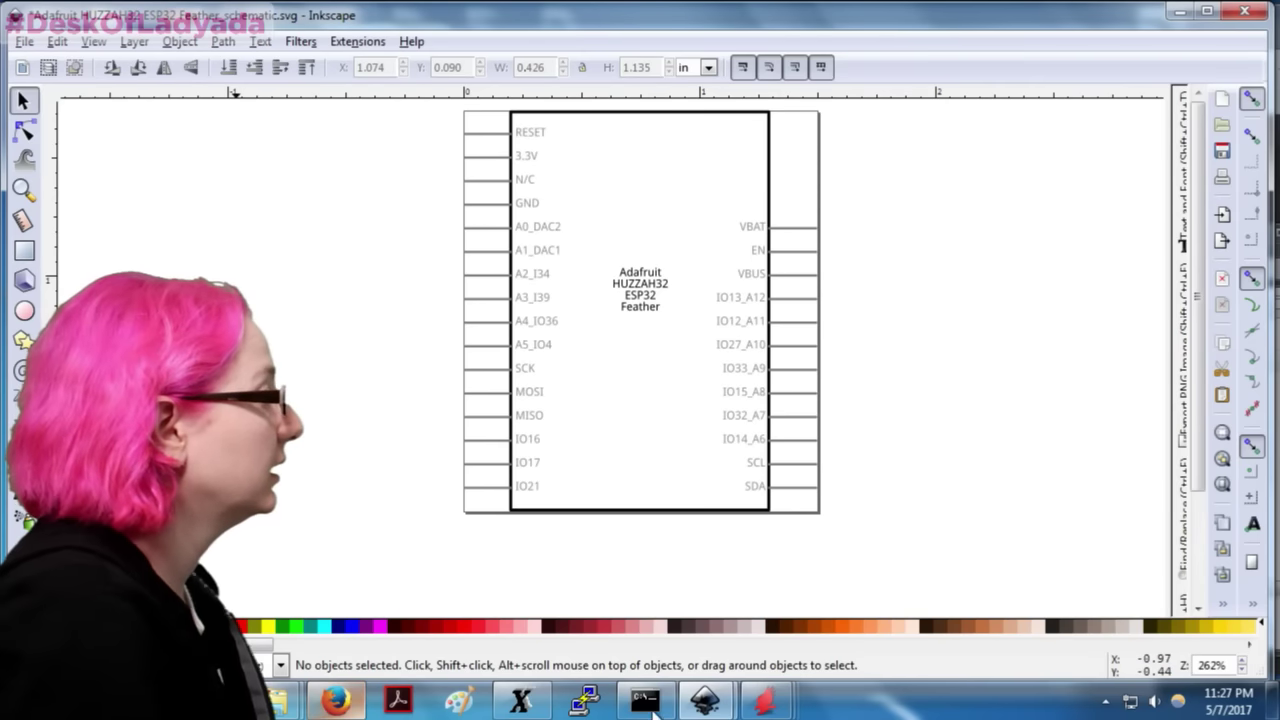
Step: Save the schematic SVG, minimize it and switch to the Adafruit HUZZAH32 ESP32 Feather_breadboard.svg drawing
{"action": "key", "text": "ctrl+s"}
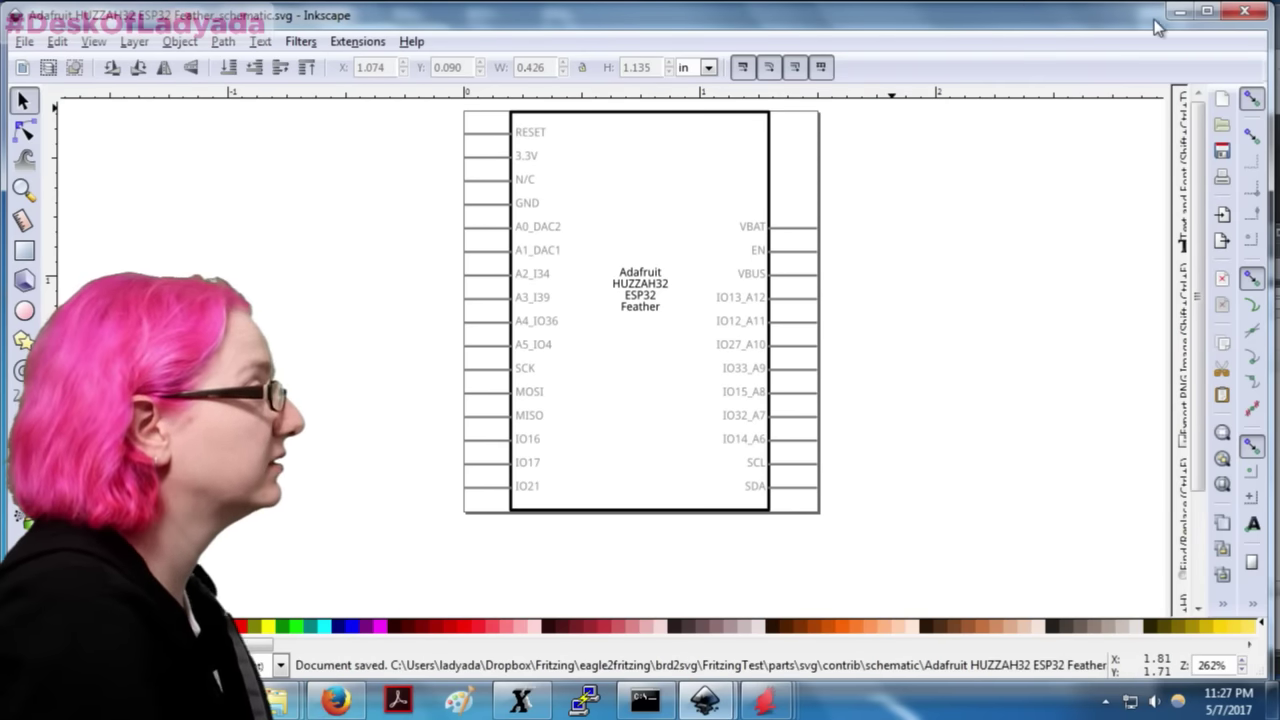
{"action": "left_click", "coordinate": [1180, 11]}
{"action": "mouse_move", "coordinate": [705, 700]}
{"action": "left_click", "coordinate": [600, 585]}
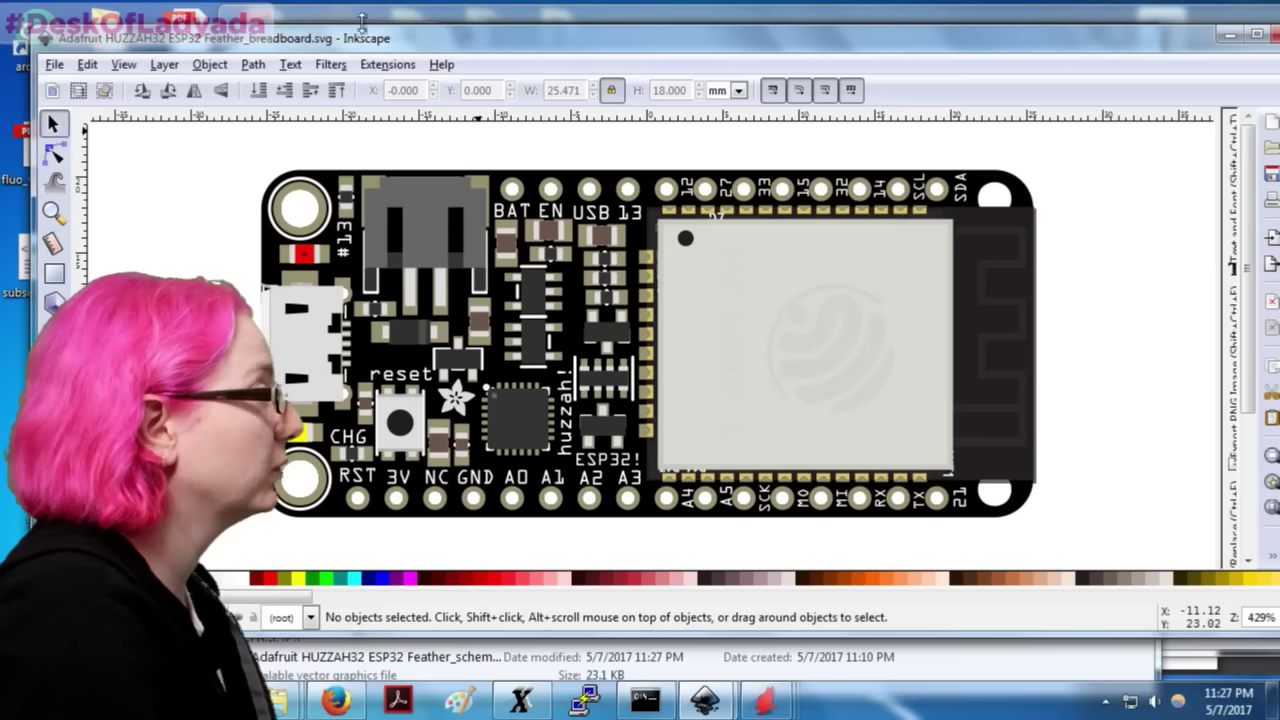
Step: Save the breadboard drawing as an Inkscape SVG over its existing file in the breadboard folder and put its window away
{"action": "left_click", "coordinate": [54, 64]}
{"action": "left_click", "coordinate": [100, 192]}
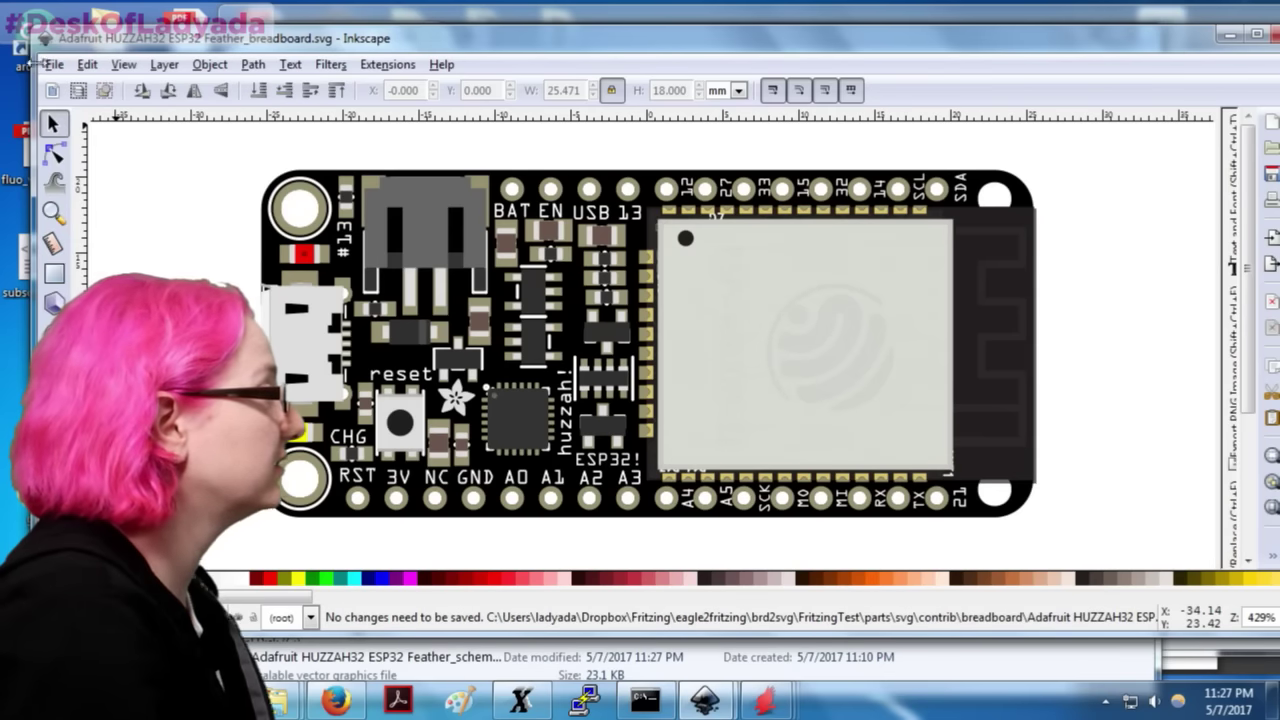
{"action": "left_click", "coordinate": [52, 64]}
{"action": "left_click", "coordinate": [95, 211]}
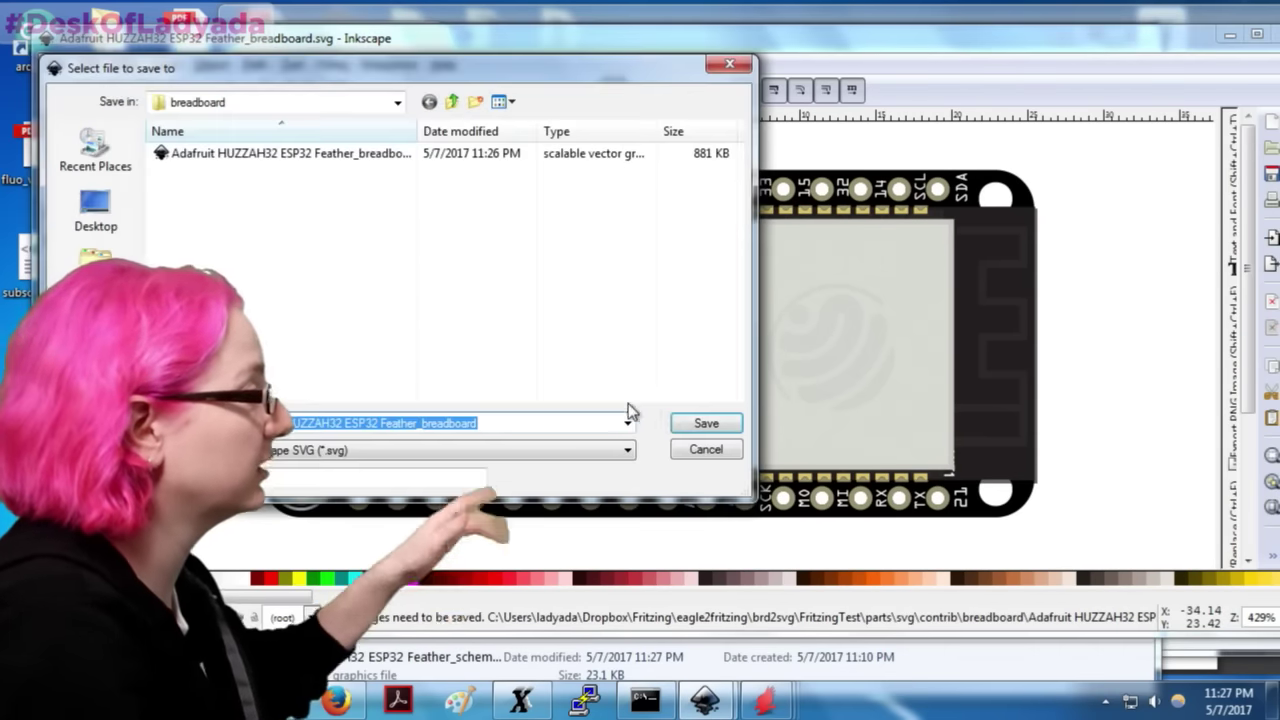
{"action": "left_click", "coordinate": [706, 423]}
{"action": "left_click", "coordinate": [820, 434]}
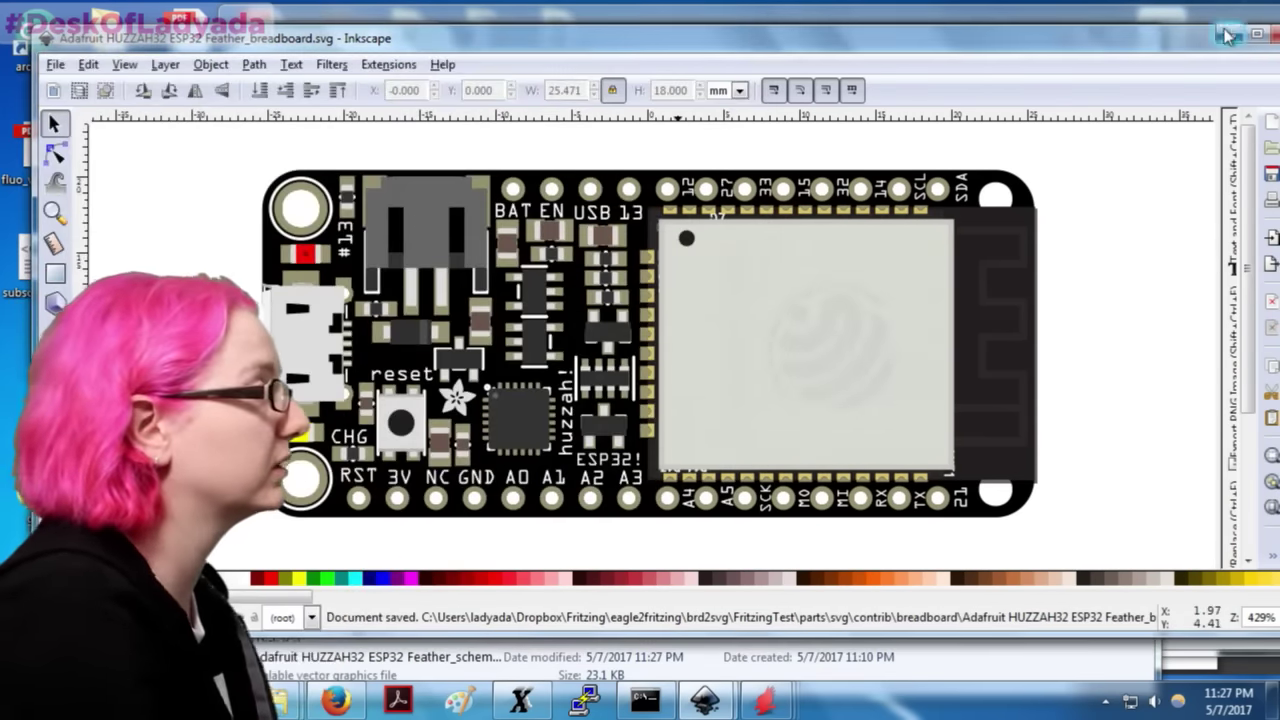
{"action": "left_click", "coordinate": [1229, 36]}
Step: Open Adafruit HUZZAH32 ESP32 Feather_pcb.svg from the pcb folder in Inkscape and move its window clear
{"action": "left_click", "coordinate": [766, 68]}
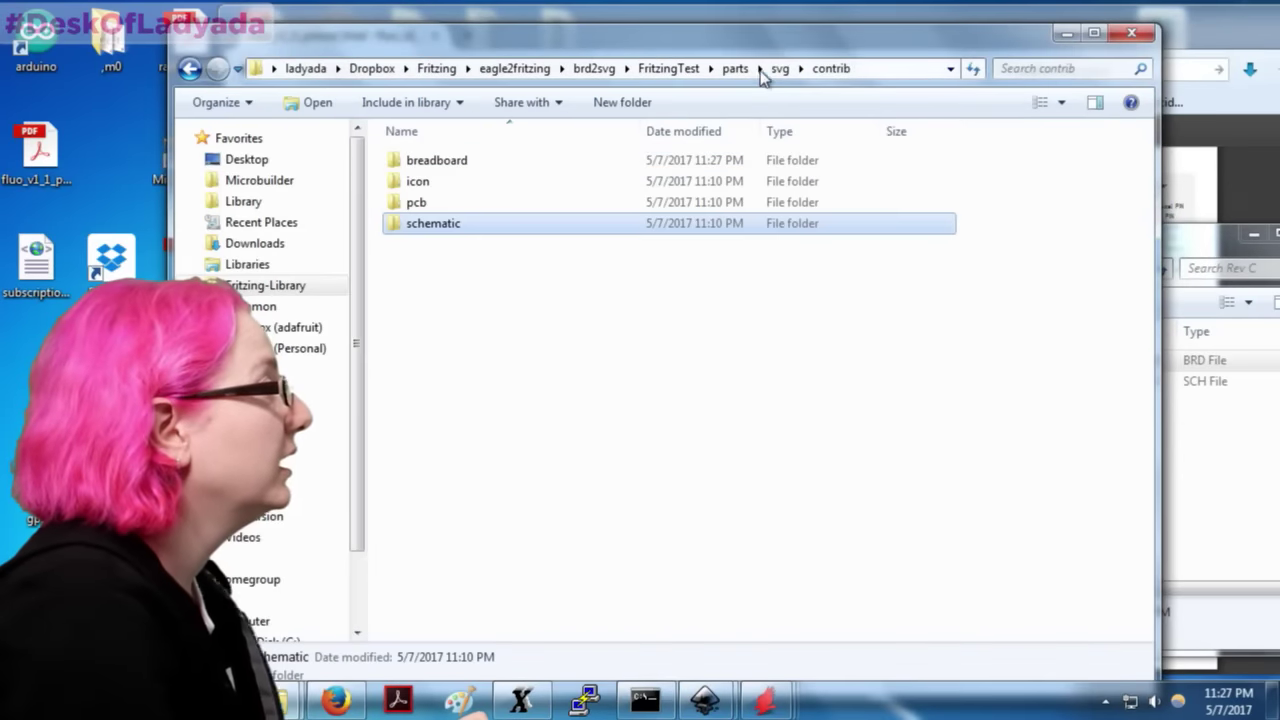
{"action": "double_click", "coordinate": [412, 202]}
{"action": "left_click", "coordinate": [450, 162]}
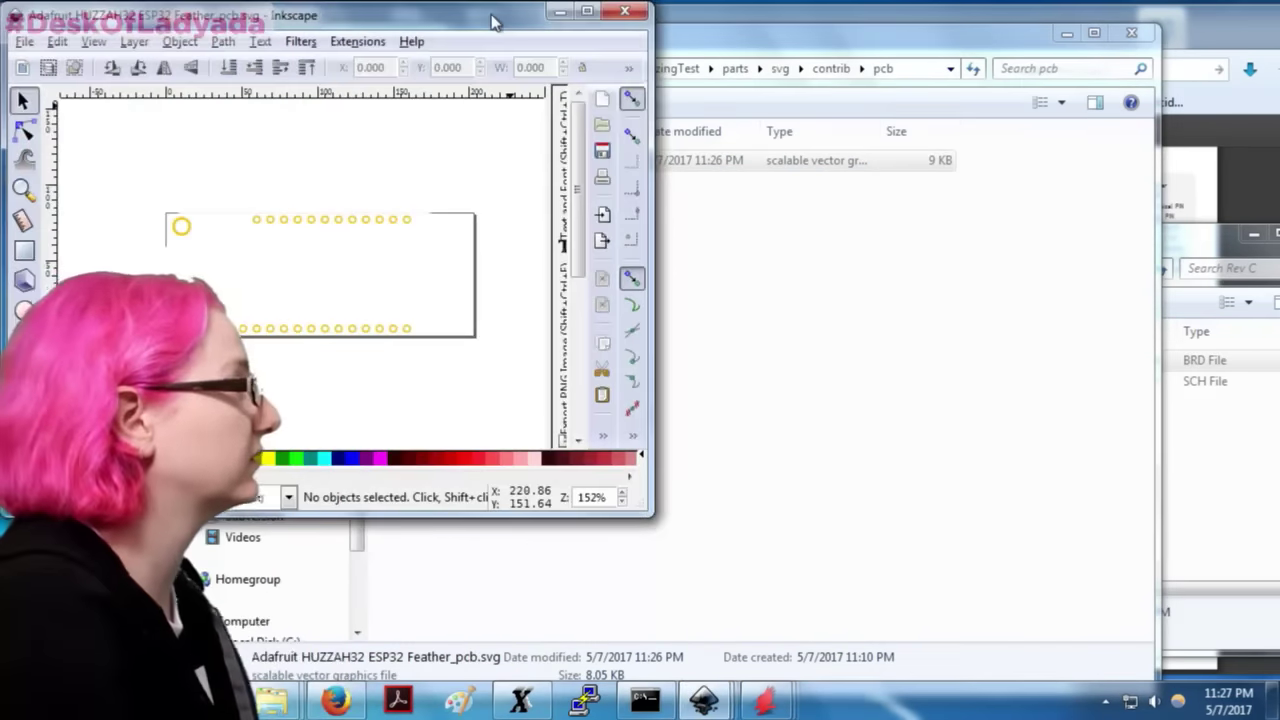
{"action": "left_click_drag", "start_coordinate": [493, 20], "coordinate": [840, 83]}
Step: Resize the PCB drawing's page to fit its content with zero margins and save the file
{"action": "left_click_drag", "start_coordinate": [430, 225], "coordinate": [890, 450]}
{"action": "left_click", "coordinate": [833, 312]}
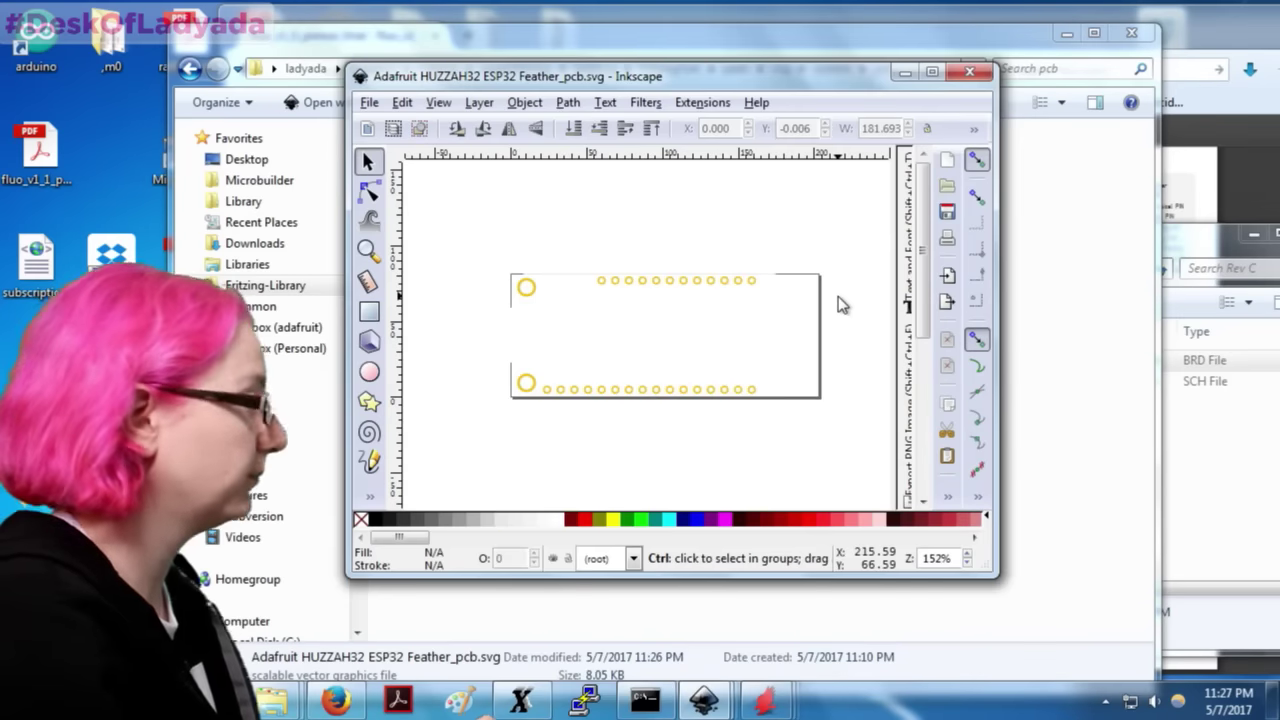
{"action": "key", "text": "ctrl+shift+d"}
{"action": "left_click", "coordinate": [571, 488]}
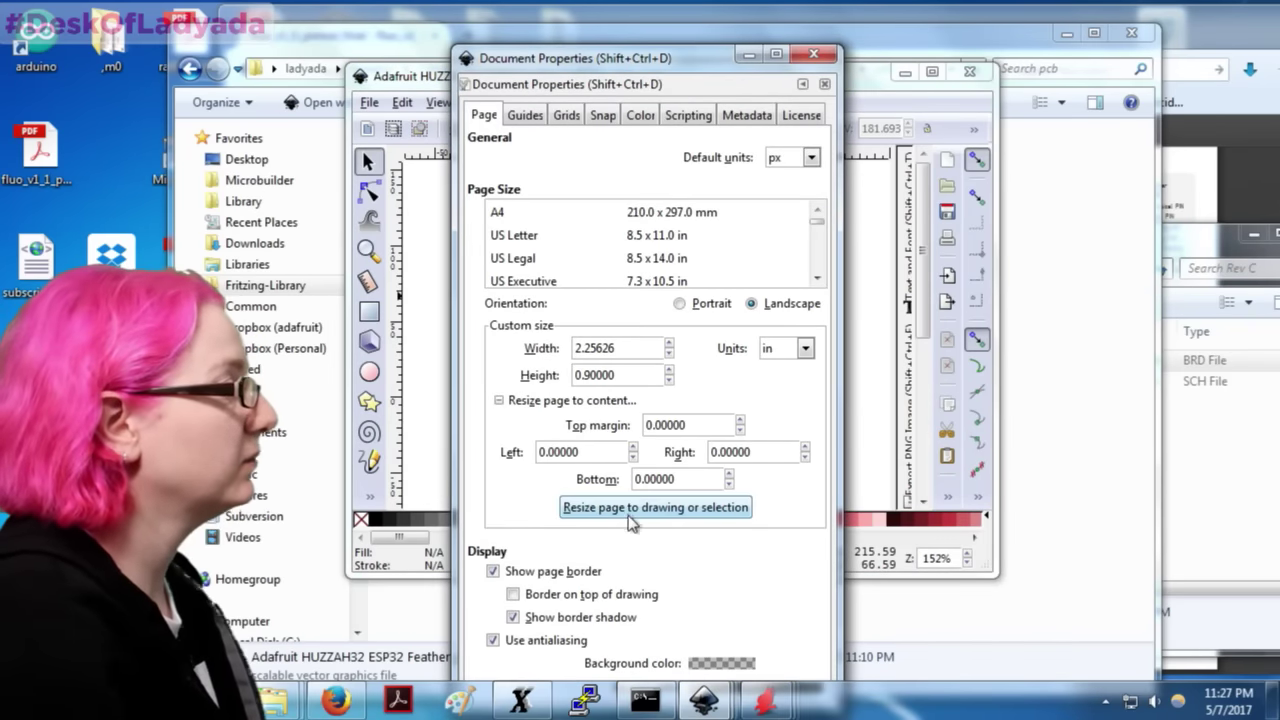
{"action": "left_click", "coordinate": [632, 508]}
{"action": "left_click", "coordinate": [816, 42]}
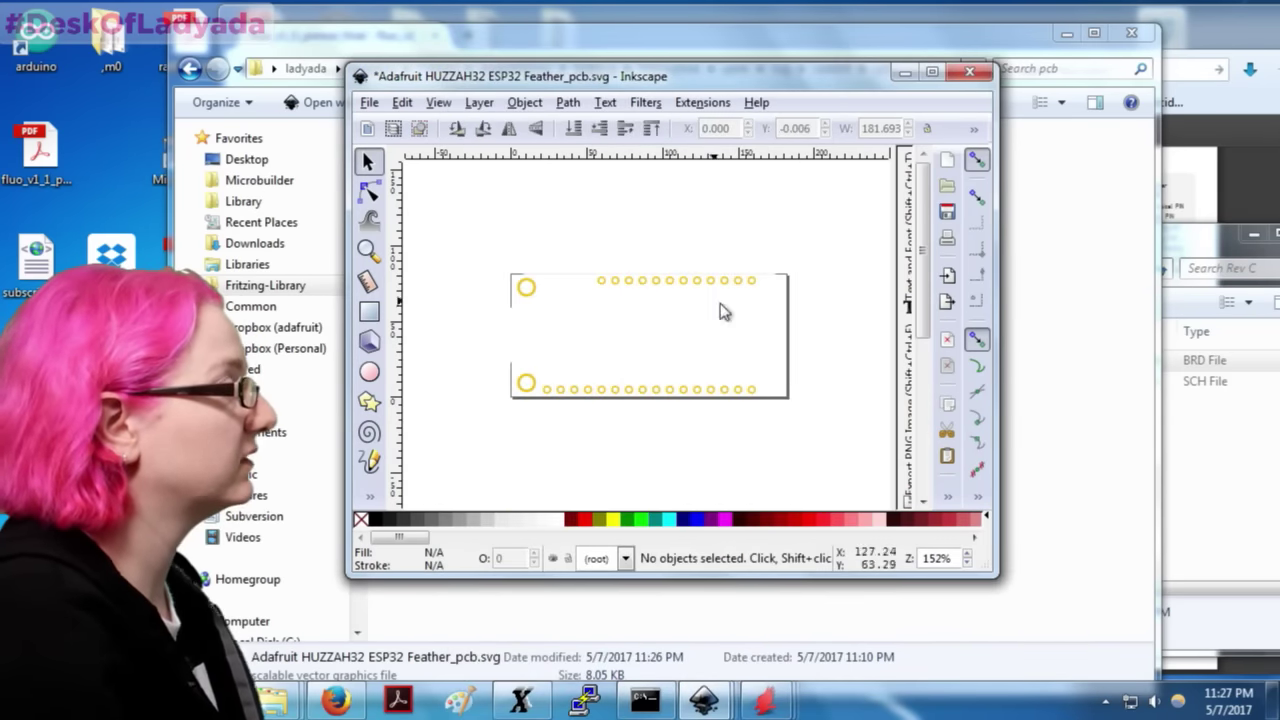
{"action": "key", "text": "ctrl+s"}
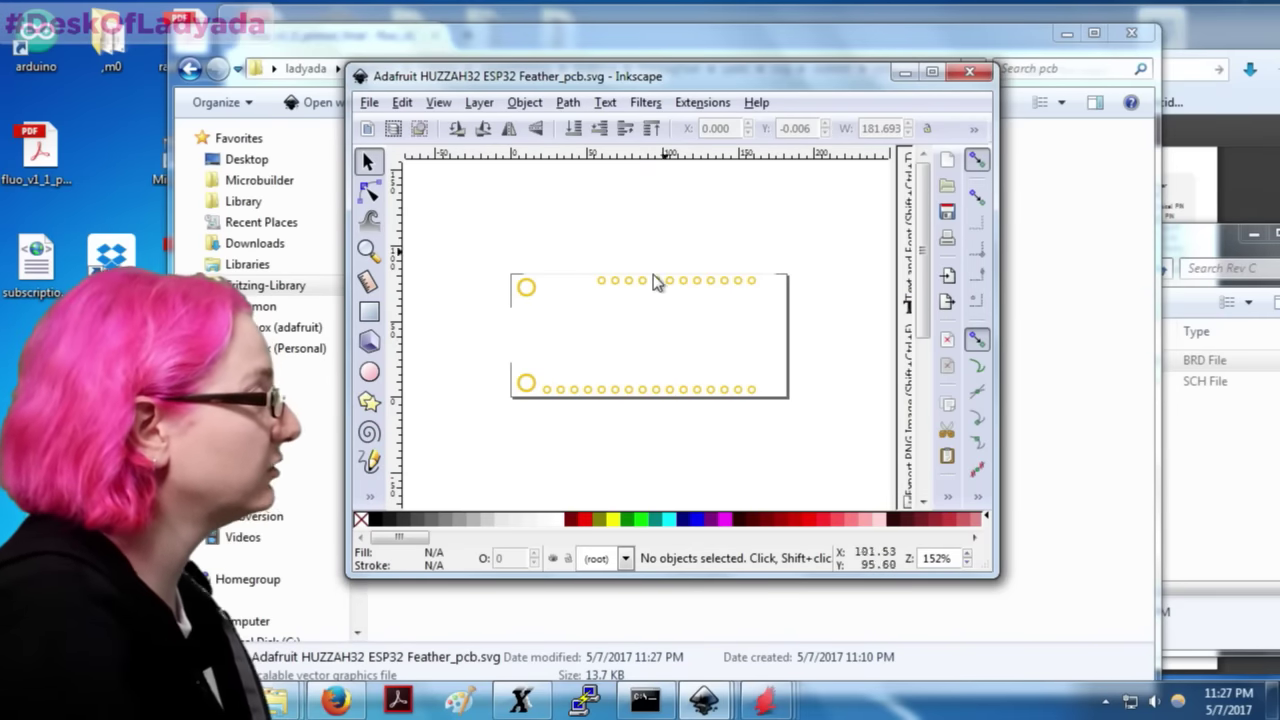
Step: Set the PCB drawing's page background colour to red in the document properties
{"action": "key", "text": "ctrl+shift+d"}
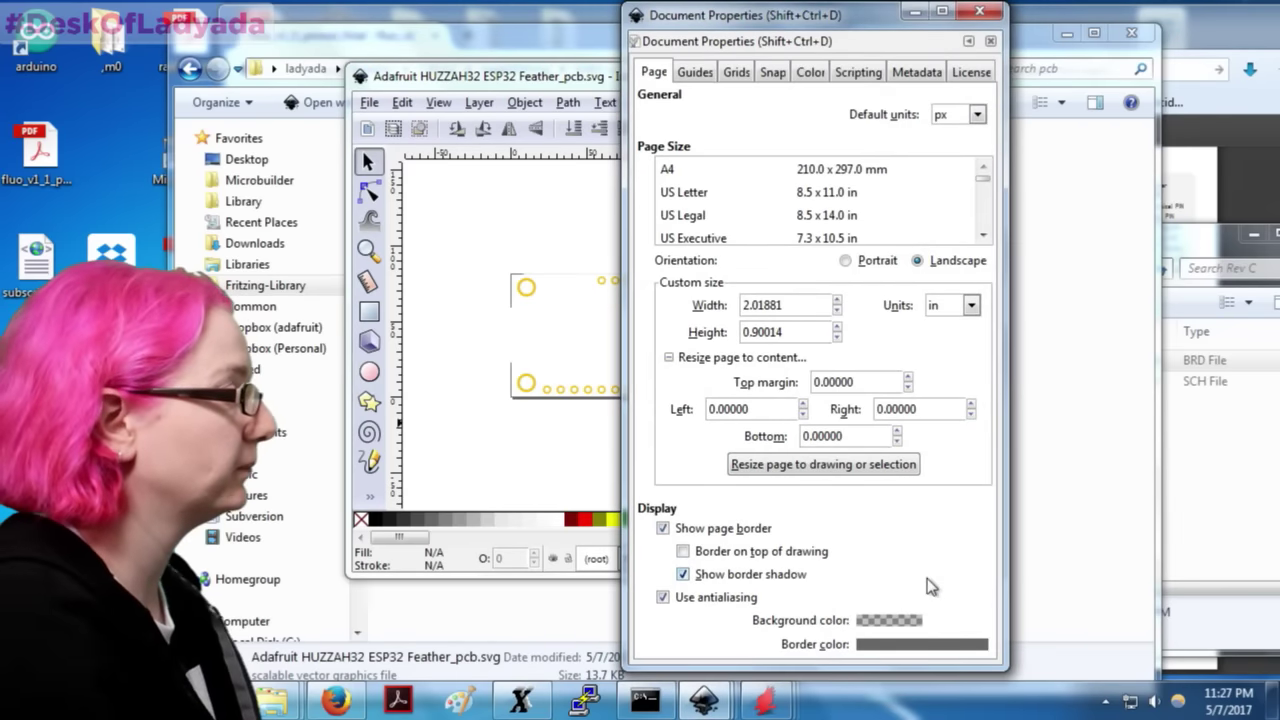
{"action": "left_click", "coordinate": [888, 620]}
{"action": "left_click", "coordinate": [716, 341]}
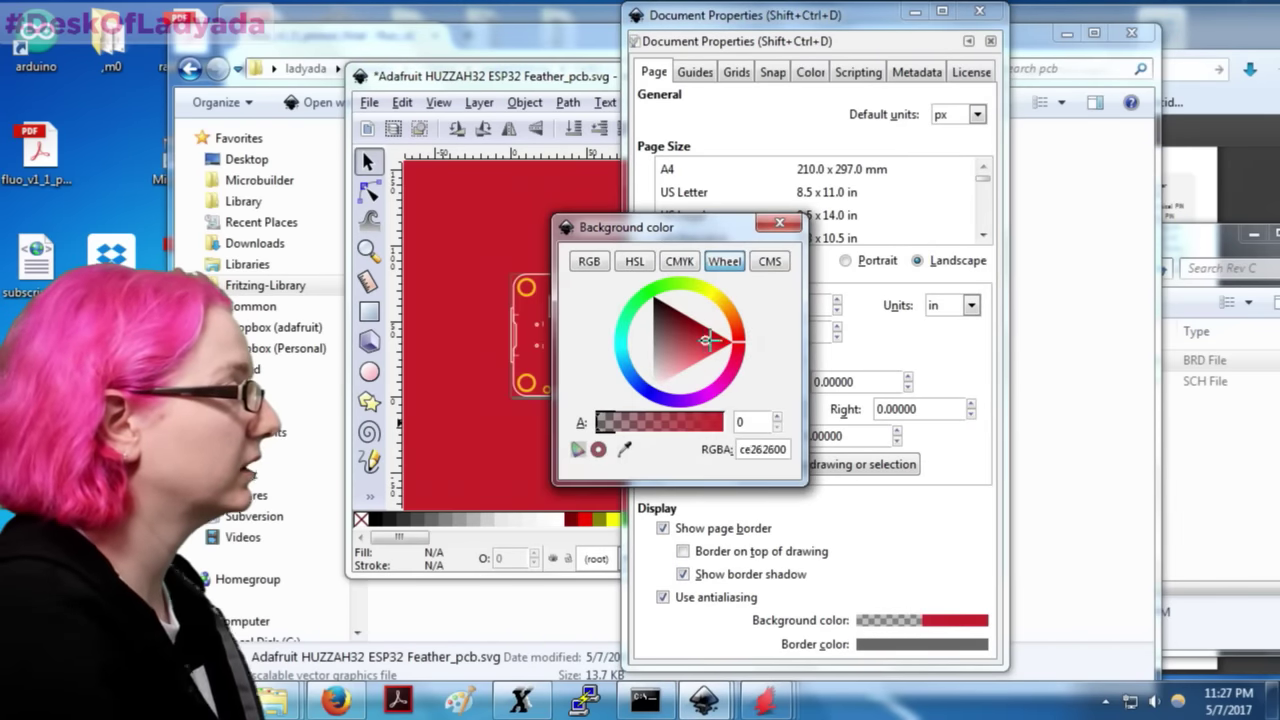
{"action": "left_click", "coordinate": [779, 221]}
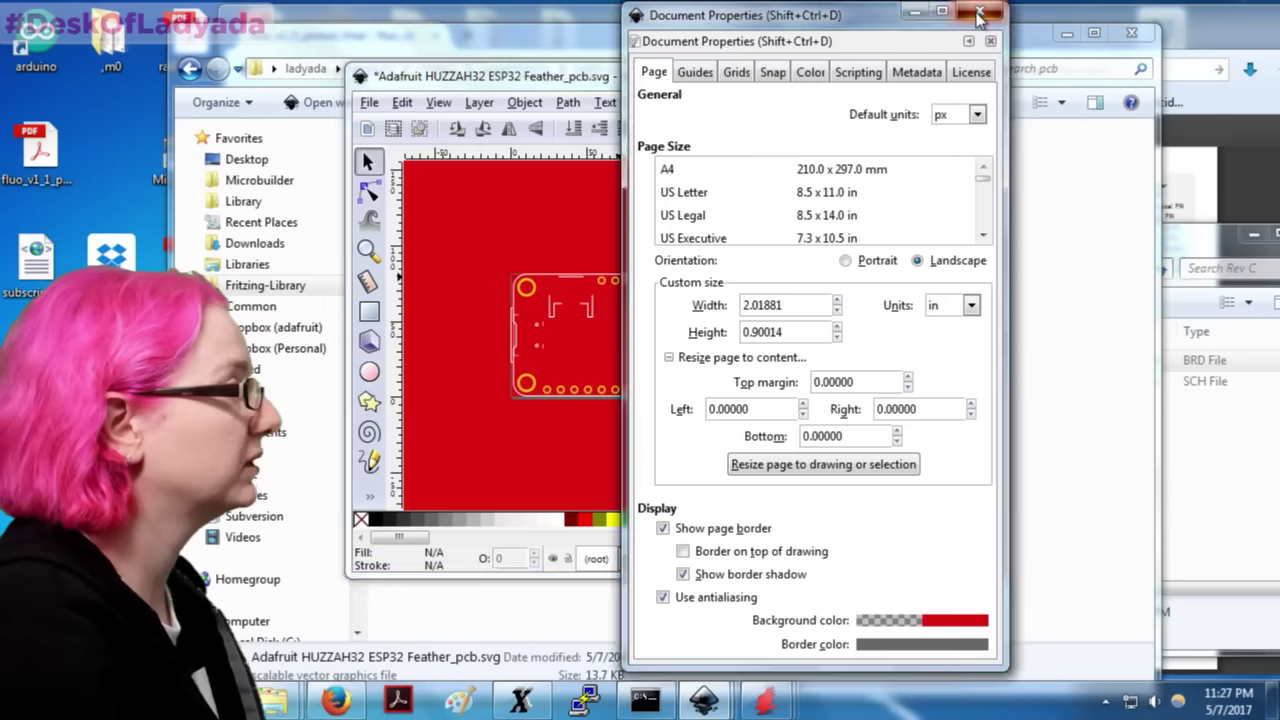
{"action": "left_click", "coordinate": [979, 11]}
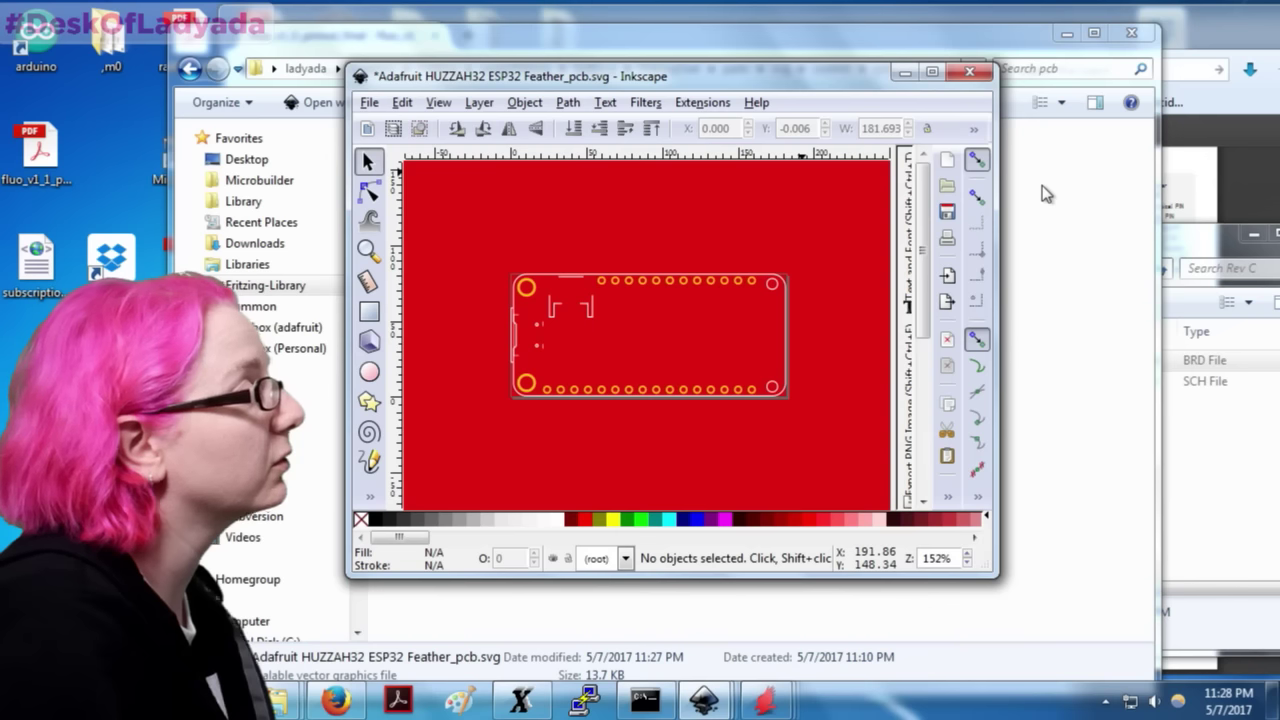
Step: Undo and redo the page resize as a check, and save and close the PCB drawing
{"action": "key", "text": "ctrl"}
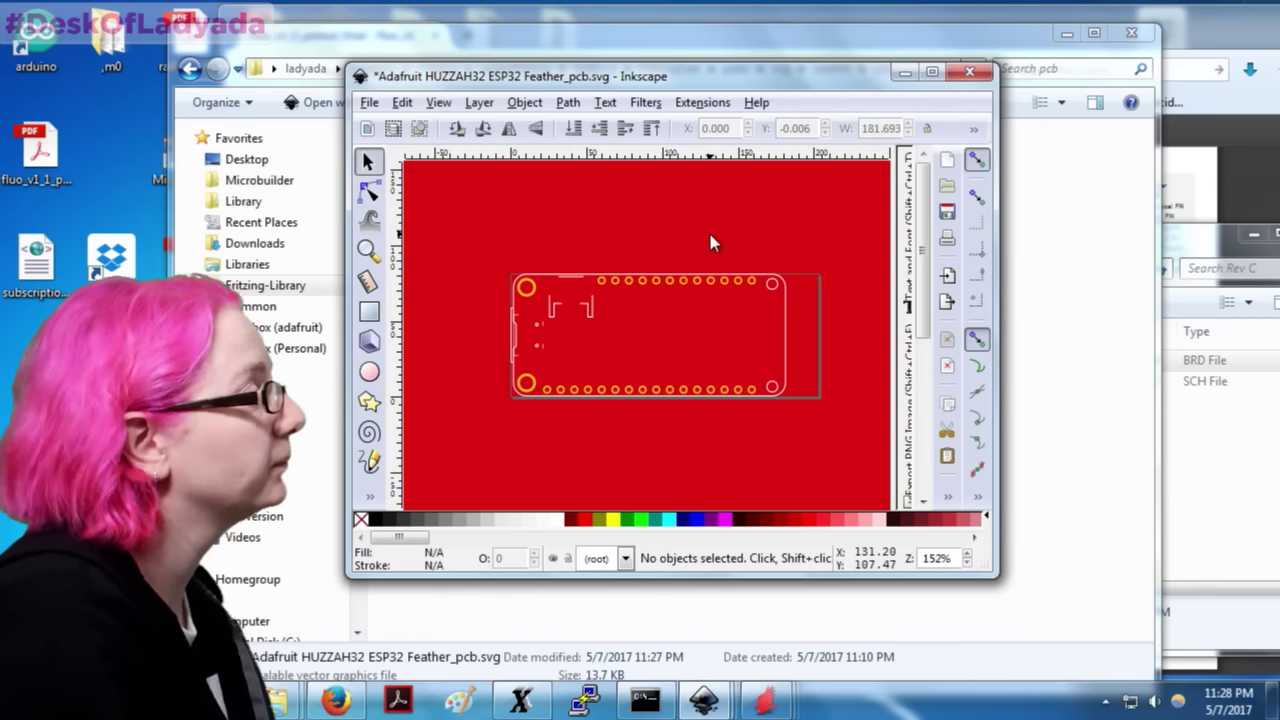
{"action": "key", "text": "ctrl+s"}
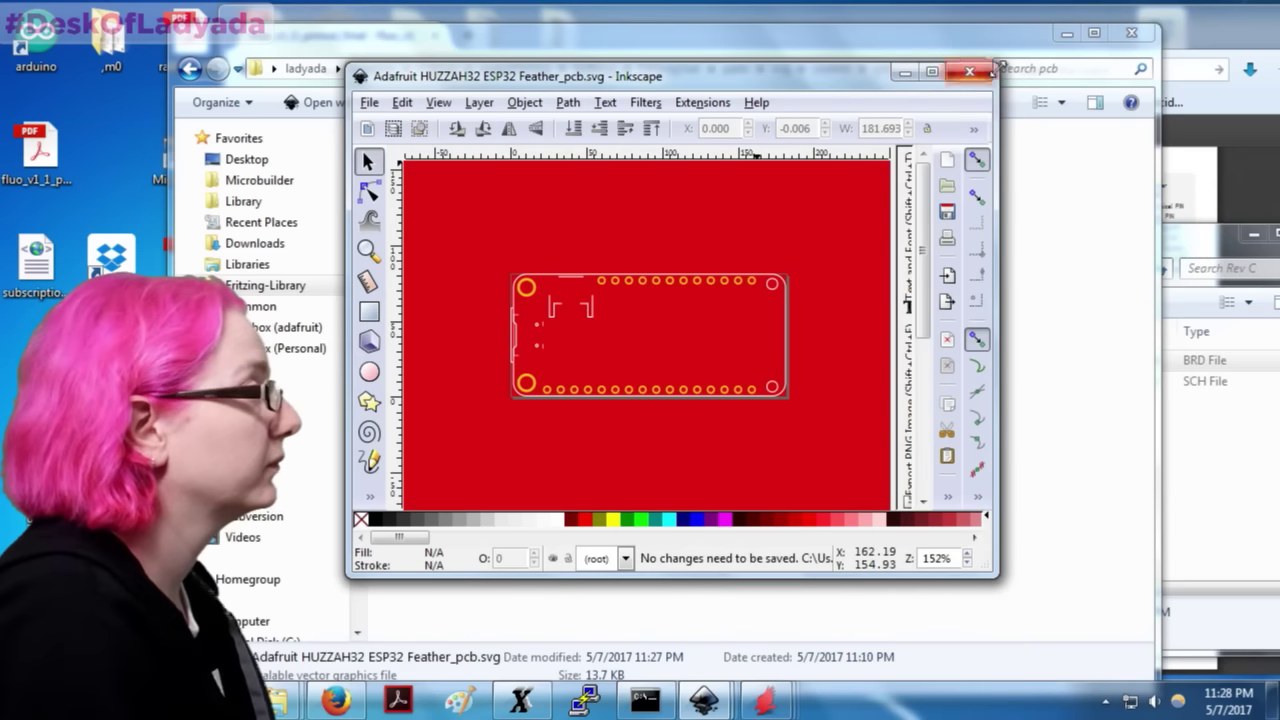
{"action": "left_click", "coordinate": [978, 74]}
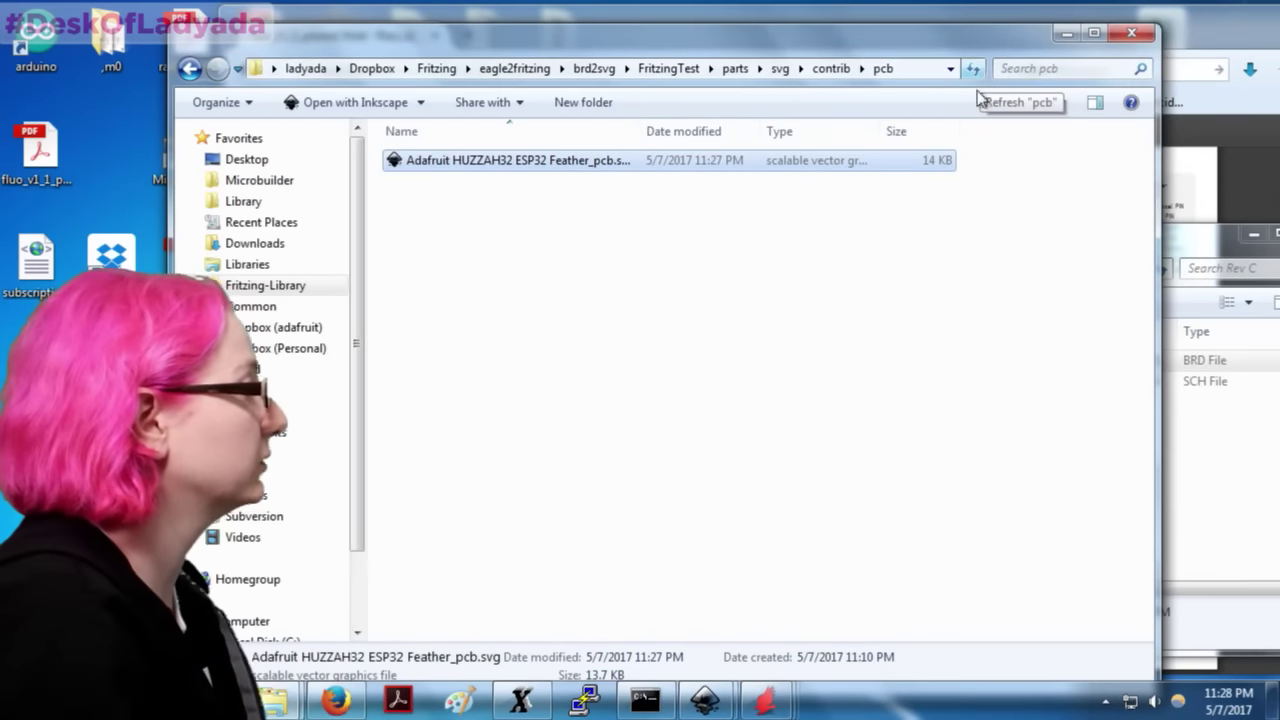
Step: Go up to the FritzingTest folder and open its parts subfolder
{"action": "left_click", "coordinate": [280, 704]}
{"action": "mouse_move", "coordinate": [215, 600]}
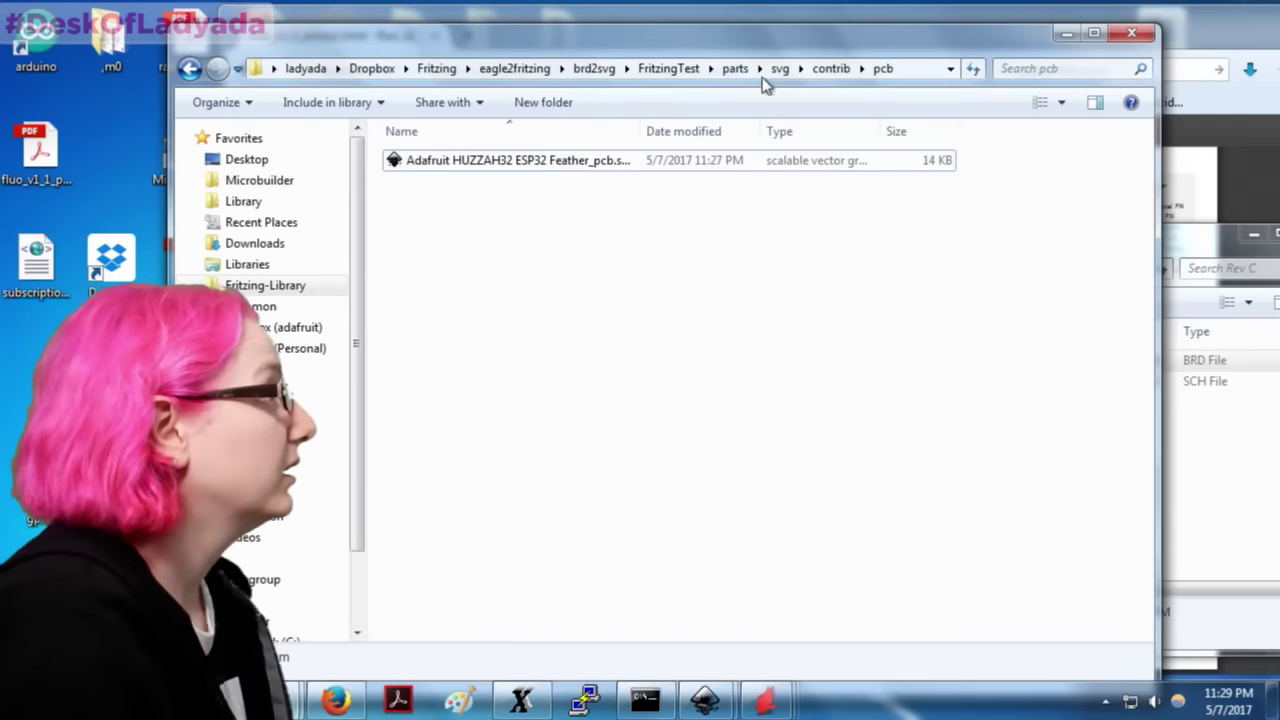
{"action": "left_click", "coordinate": [669, 68]}
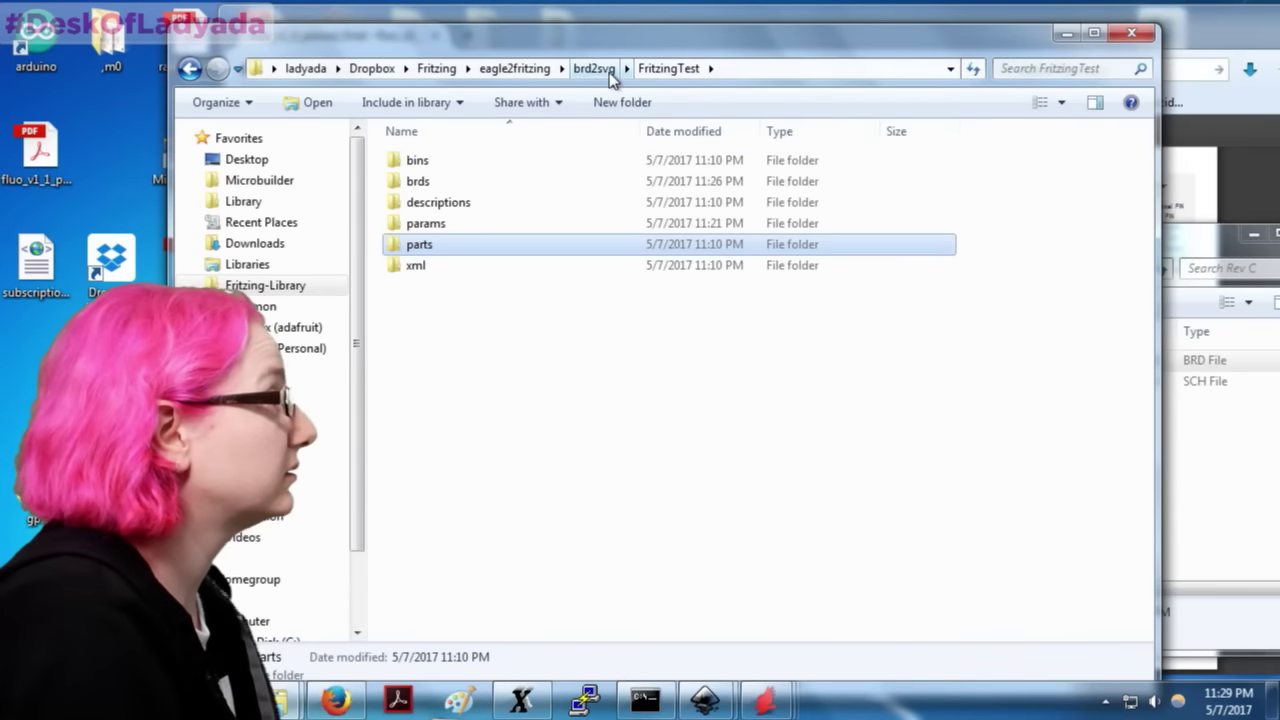
{"action": "double_click", "coordinate": [398, 244]}
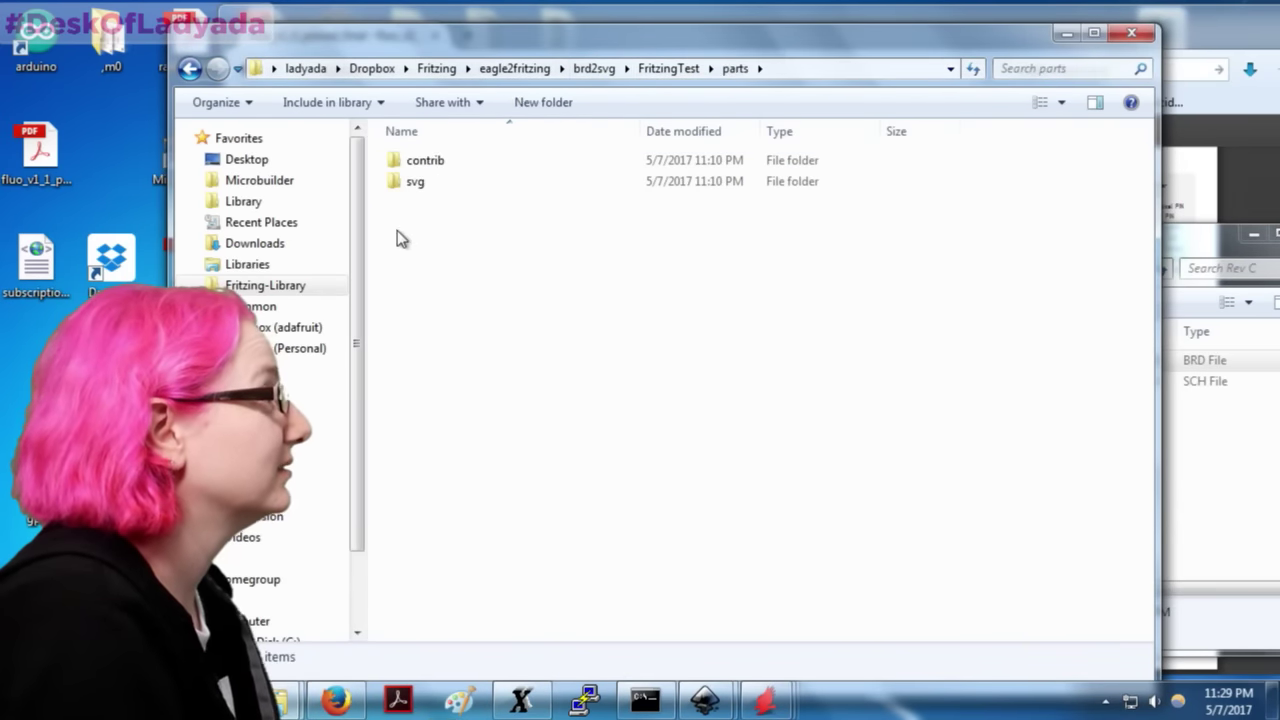
{"action": "left_click", "coordinate": [661, 67]}
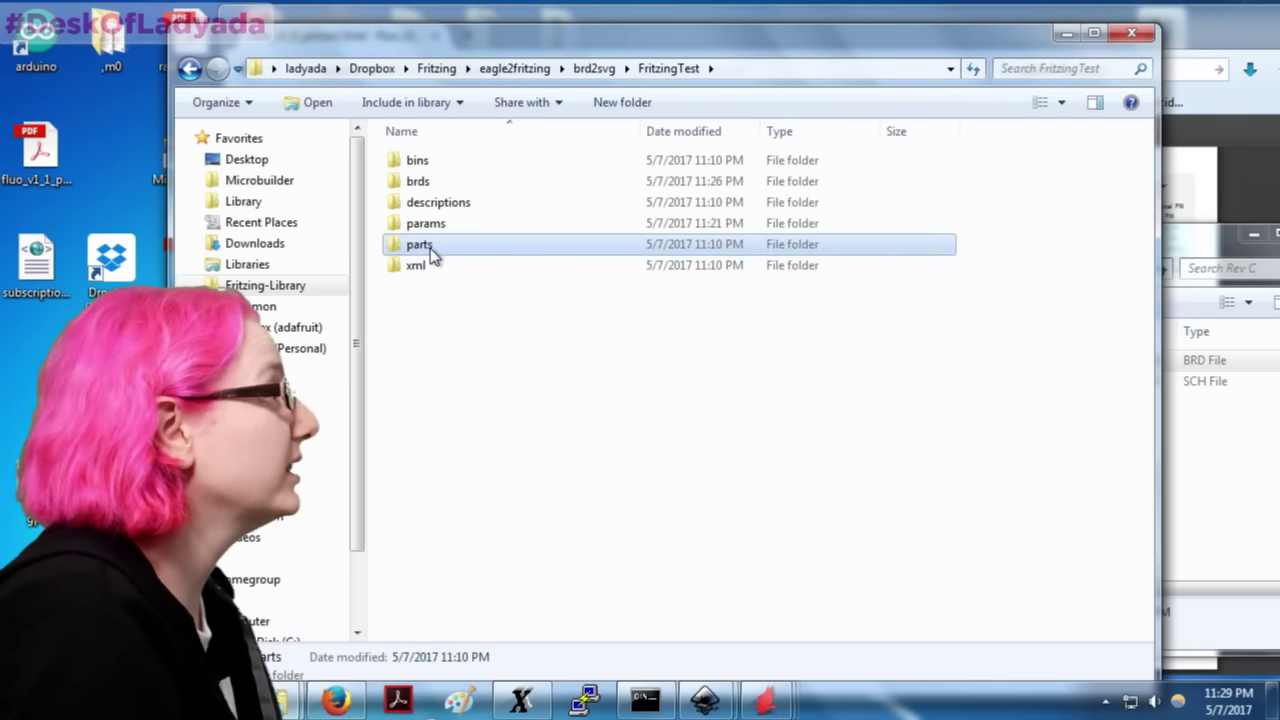
{"action": "double_click", "coordinate": [416, 246]}
Step: Open the Fritzing folder of the Documents library in a second file window
{"action": "mouse_move", "coordinate": [296, 705]}
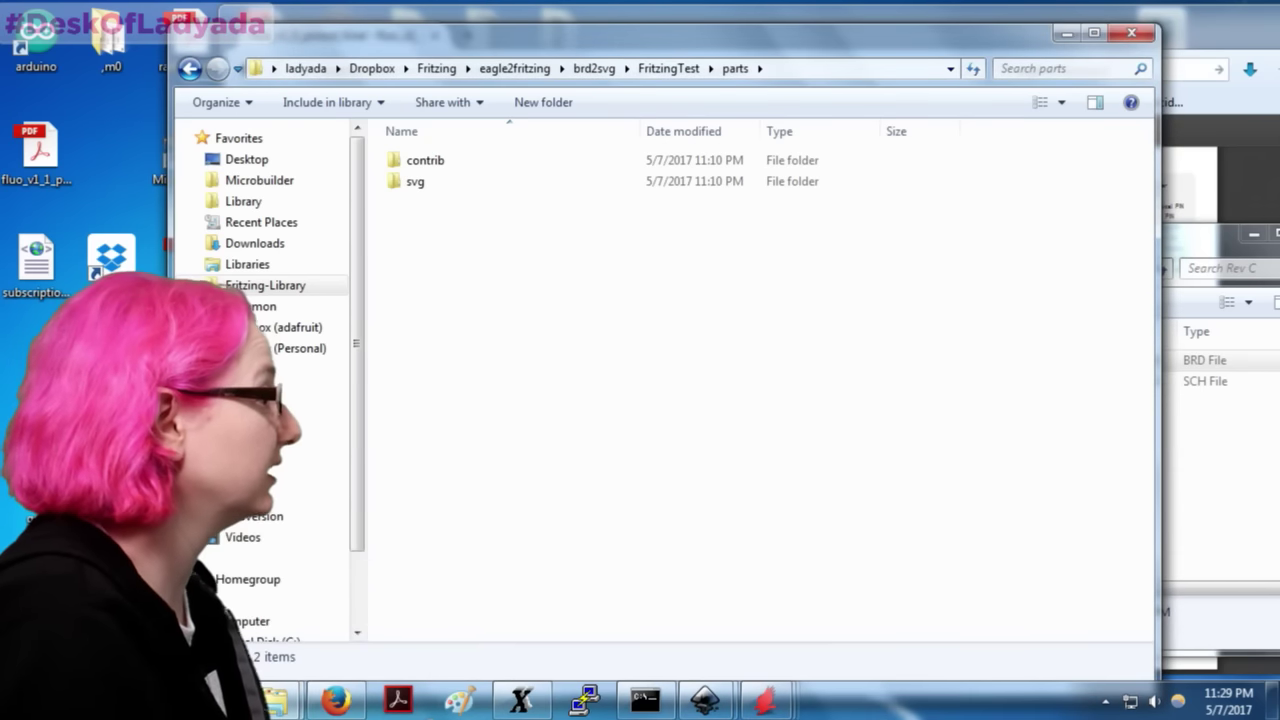
{"action": "key", "text": "super"}
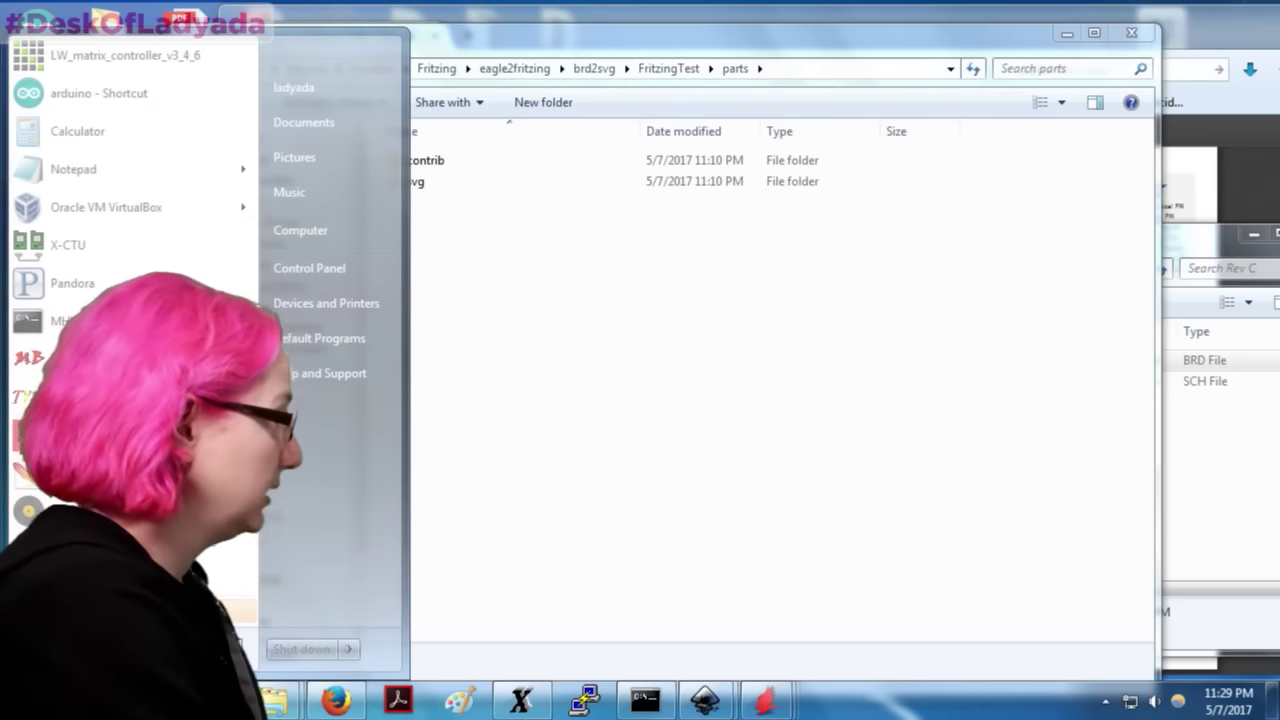
{"action": "type", "text": "doc"}
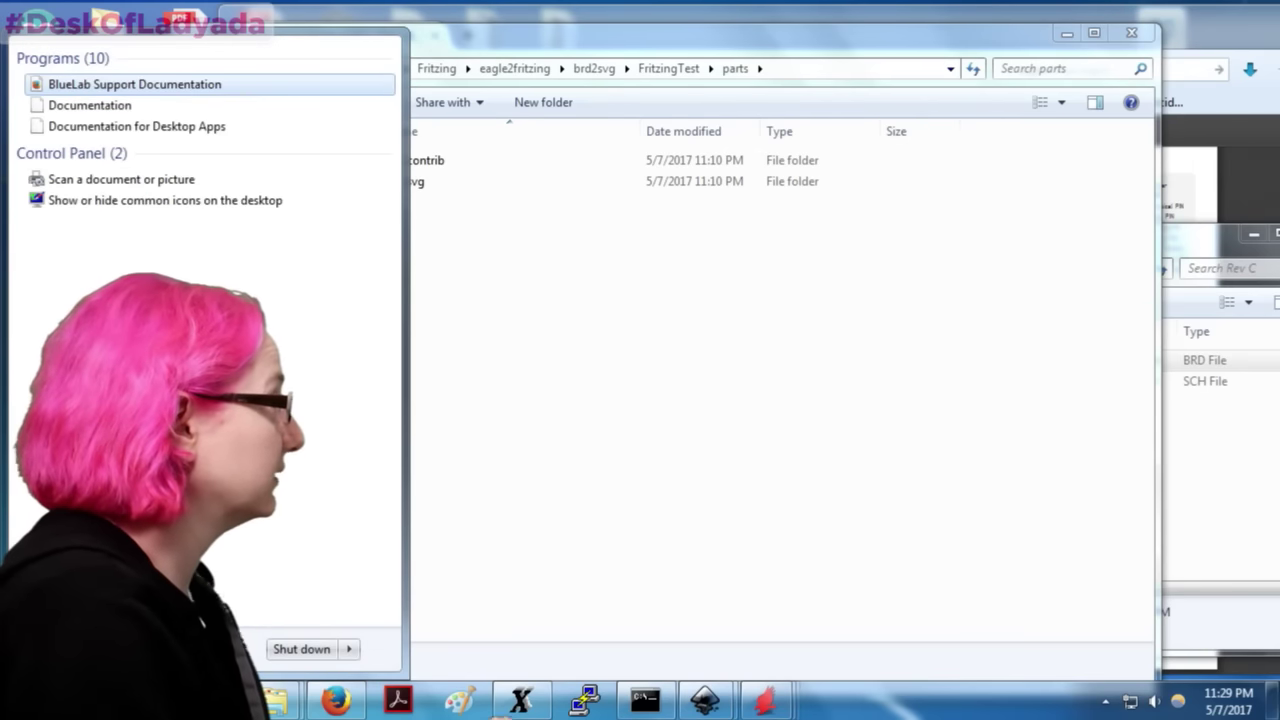
{"action": "type", "text": "uments"}
{"action": "key", "text": "Return"}
{"action": "key", "text": "f"}
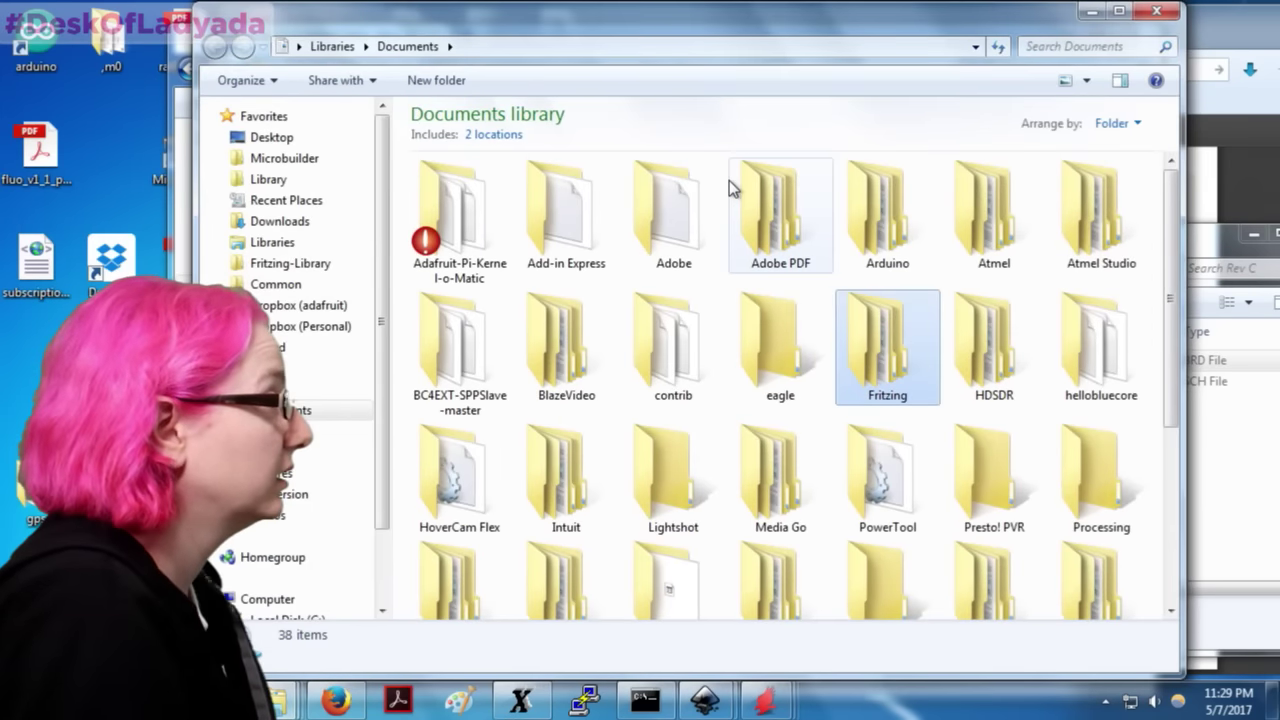
{"action": "double_click", "coordinate": [940, 350]}
Step: Copy the contrib and svg folders from the FritzingTest parts folder into the user folder under Documents\Fritzing\parts
{"action": "left_click_drag", "start_coordinate": [710, 34], "coordinate": [1086, 74]}
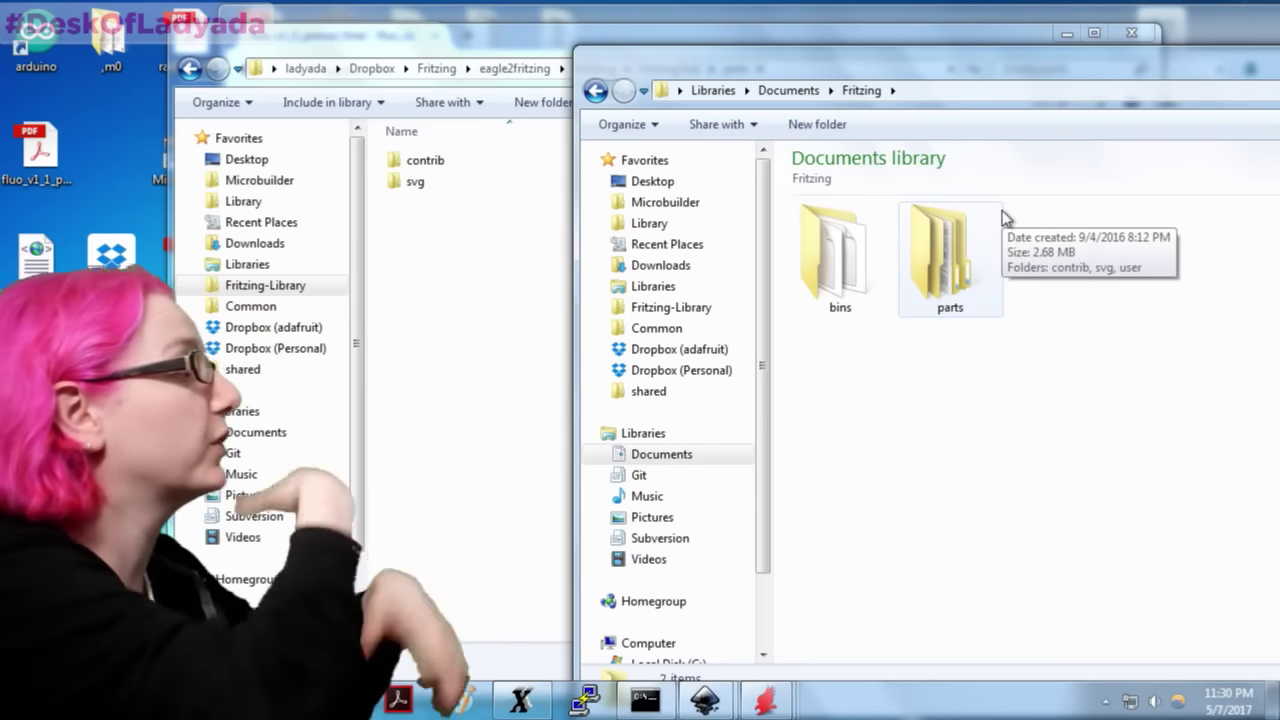
{"action": "double_click", "coordinate": [965, 233]}
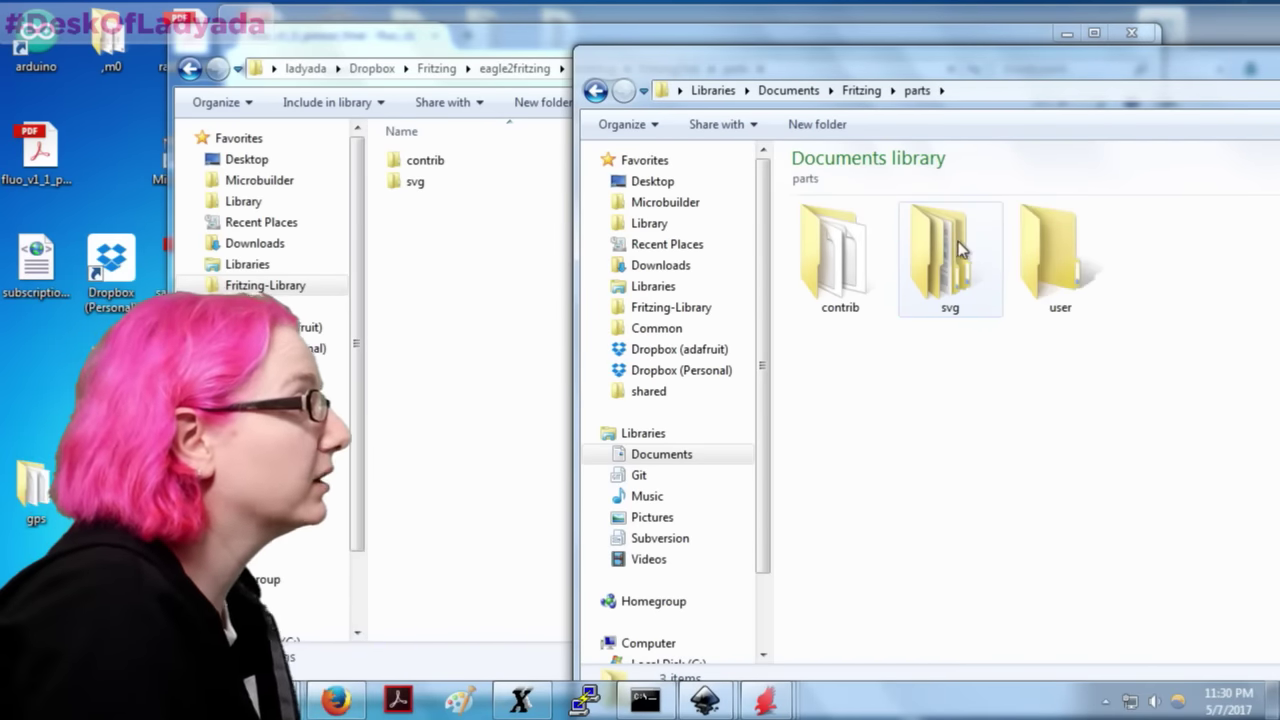
{"action": "double_click", "coordinate": [1046, 248]}
{"action": "left_click_drag", "start_coordinate": [488, 246], "coordinate": [1223, 331]}
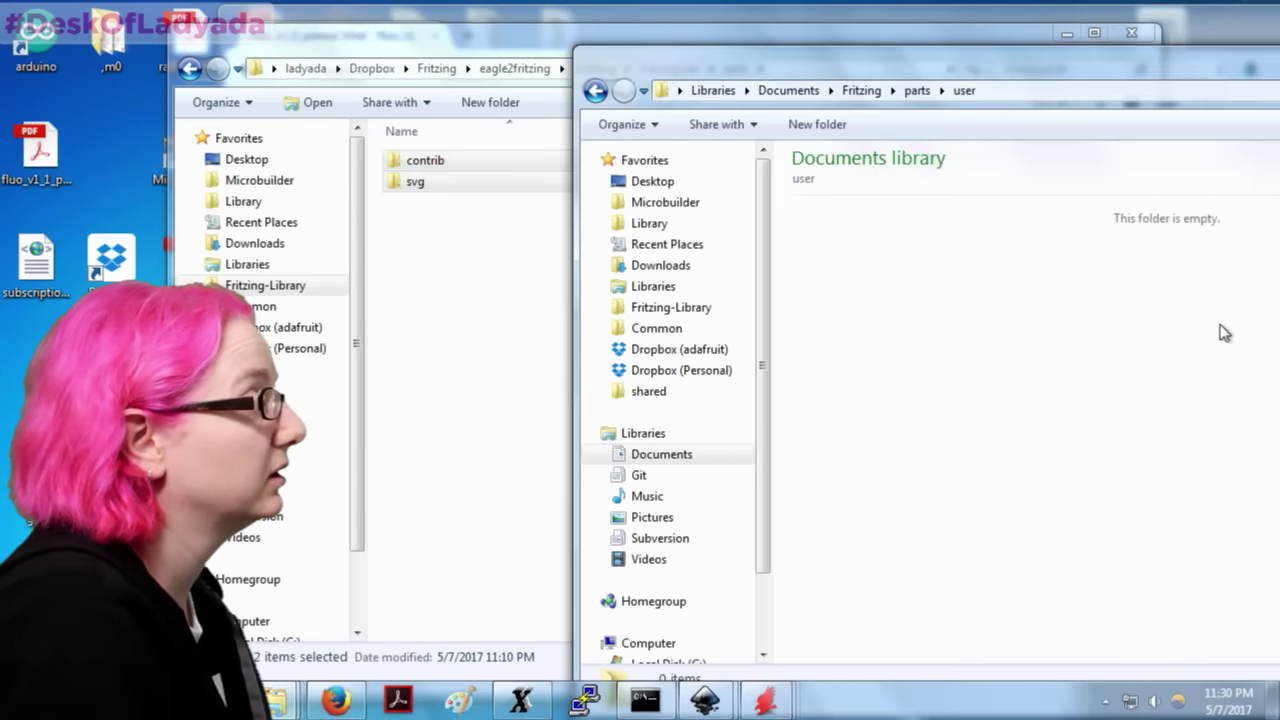
{"action": "left_click", "coordinate": [923, 366]}
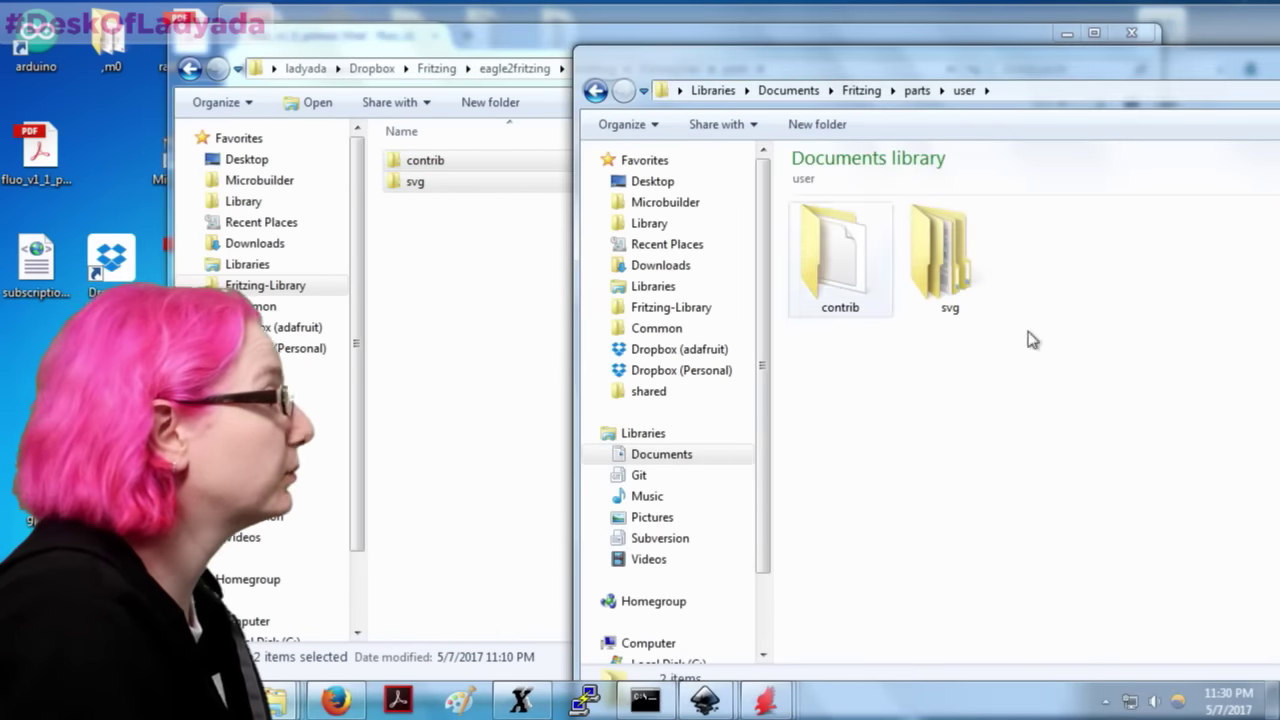
{"action": "key", "text": "super"}
{"action": "type", "text": "fri"}
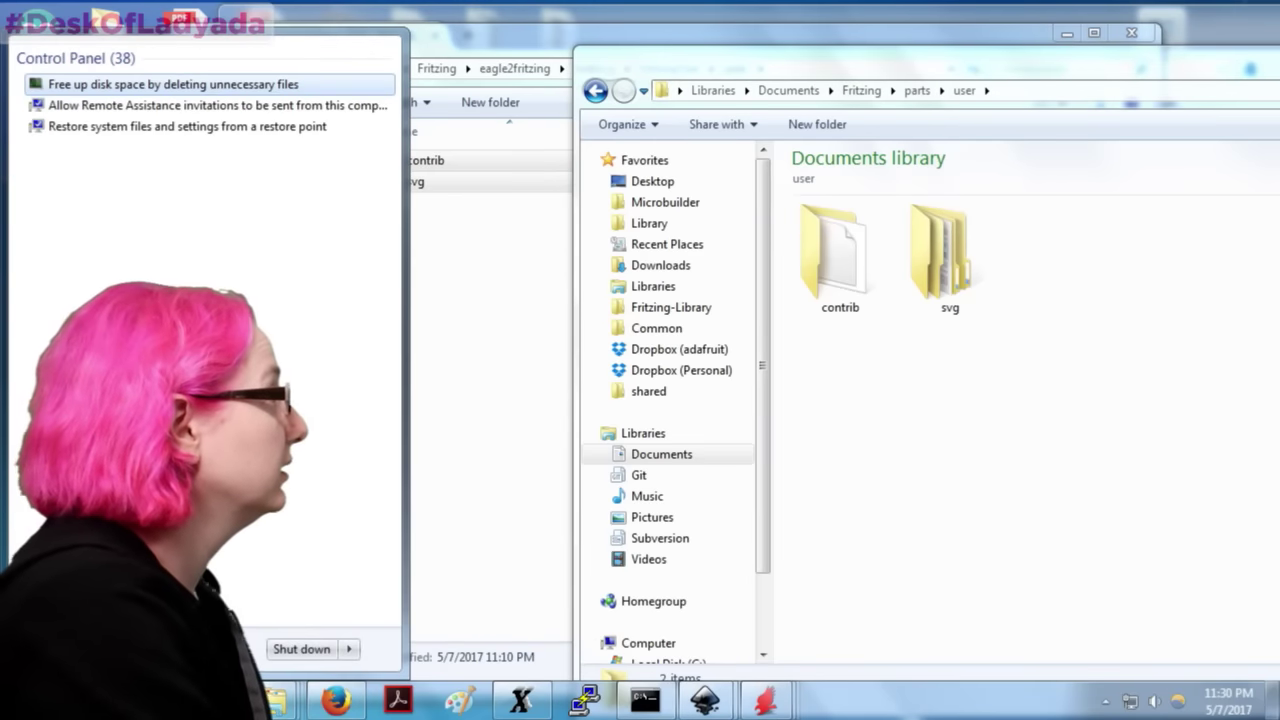
{"action": "key", "text": "Escape"}
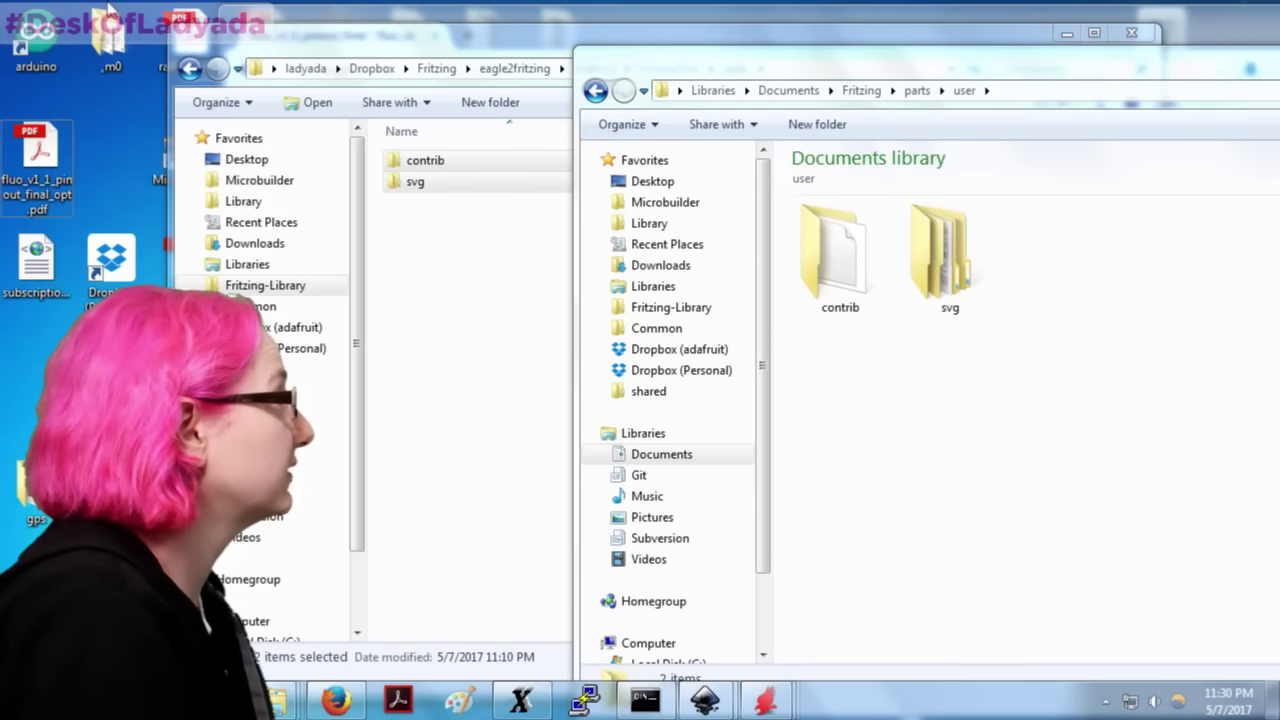
Step: Launch Fritzing from the fritzing.0.9 desktop folder, dismissing the startup warning, and move and enlarge its window
{"action": "left_click_drag", "start_coordinate": [243, 28], "coordinate": [346, 134]}
{"action": "double_click", "coordinate": [408, 35]}
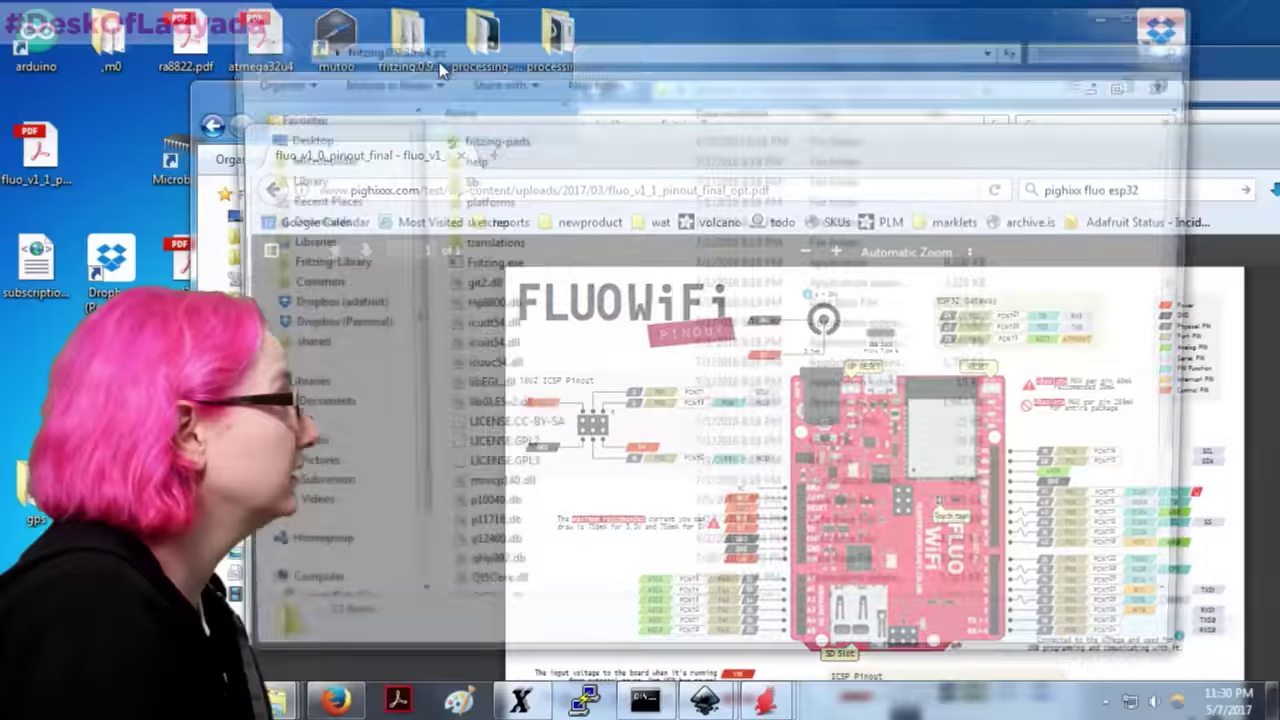
{"action": "left_click", "coordinate": [462, 267]}
{"action": "double_click", "coordinate": [462, 268]}
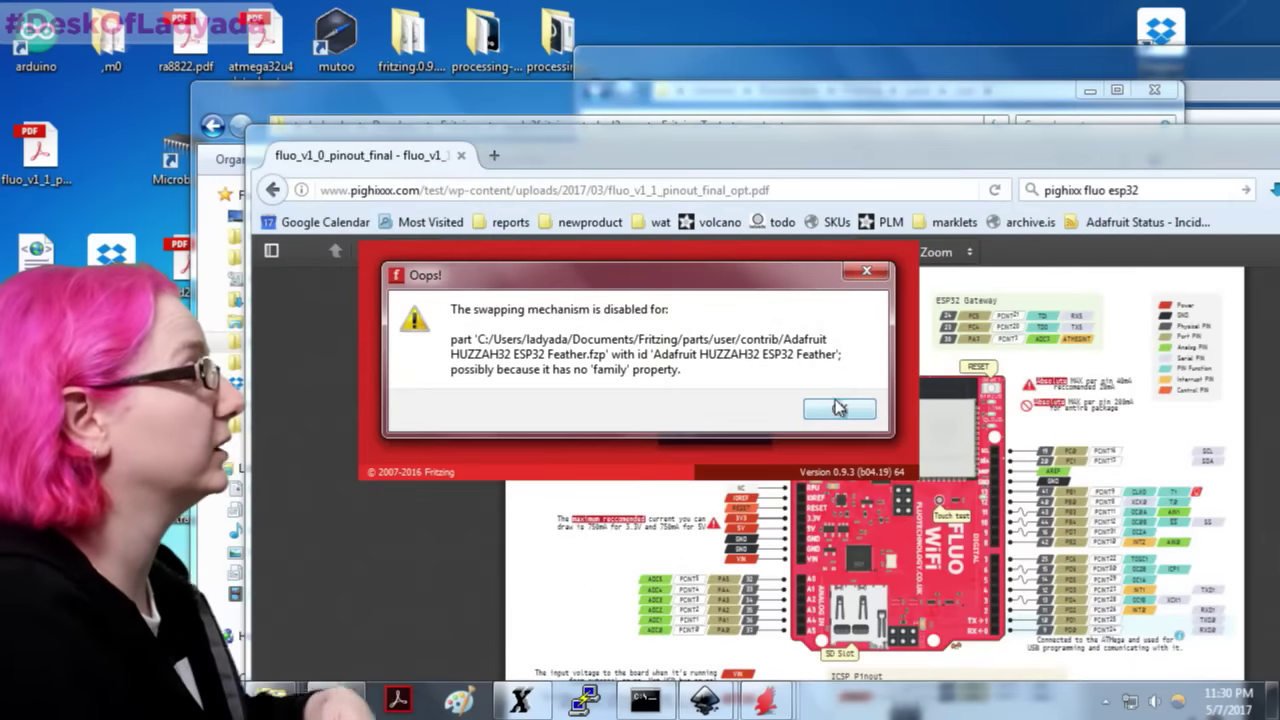
{"action": "left_click", "coordinate": [836, 410]}
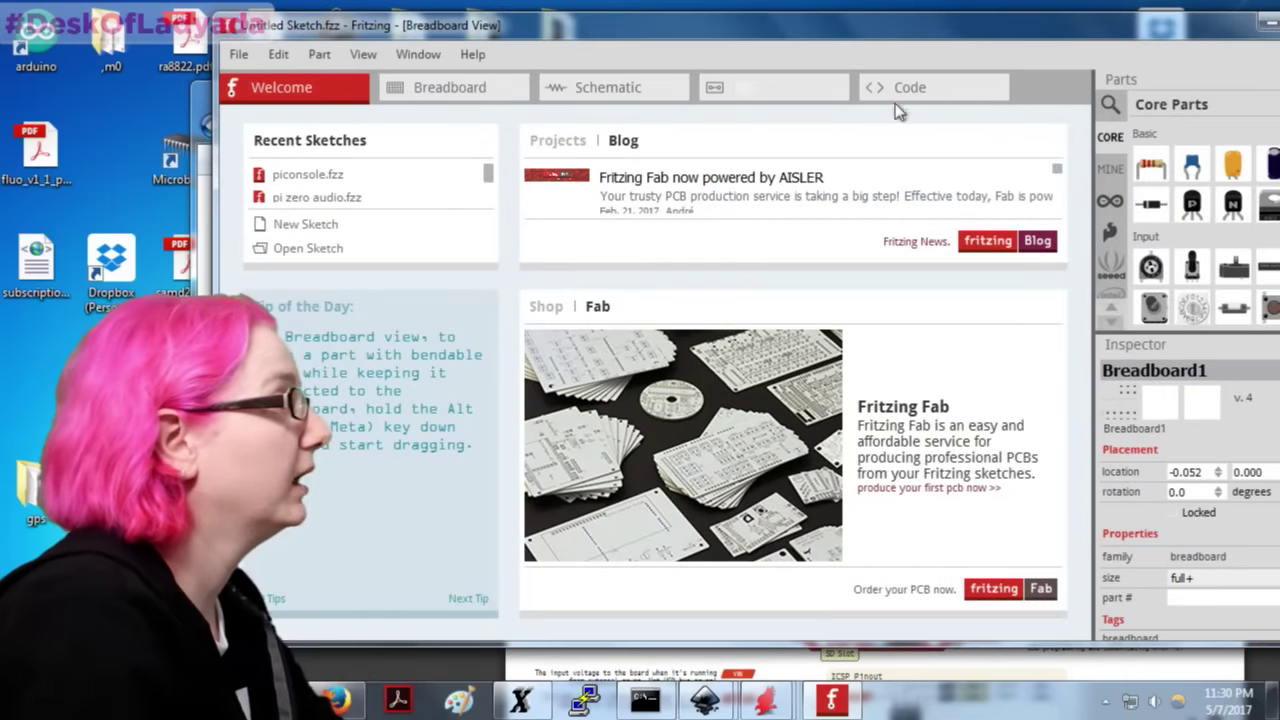
{"action": "left_click_drag", "start_coordinate": [1025, 38], "coordinate": [864, 40]}
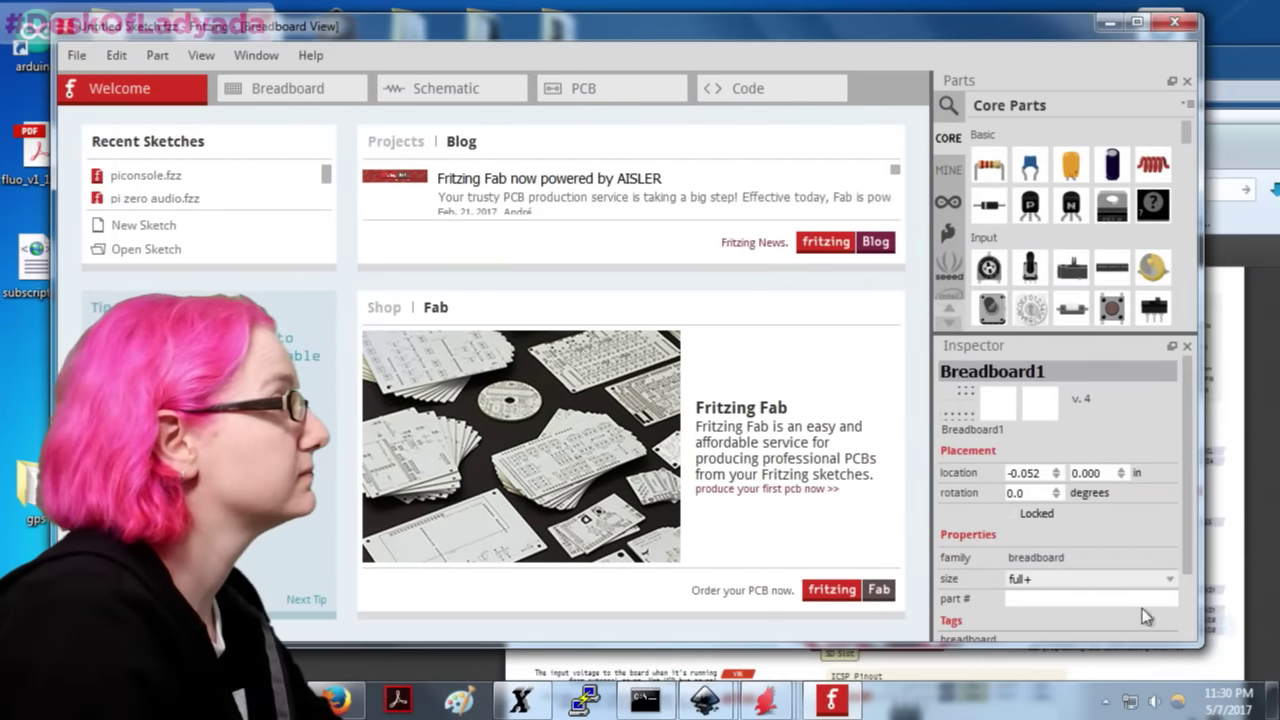
{"action": "left_click_drag", "start_coordinate": [1196, 641], "coordinate": [1208, 654]}
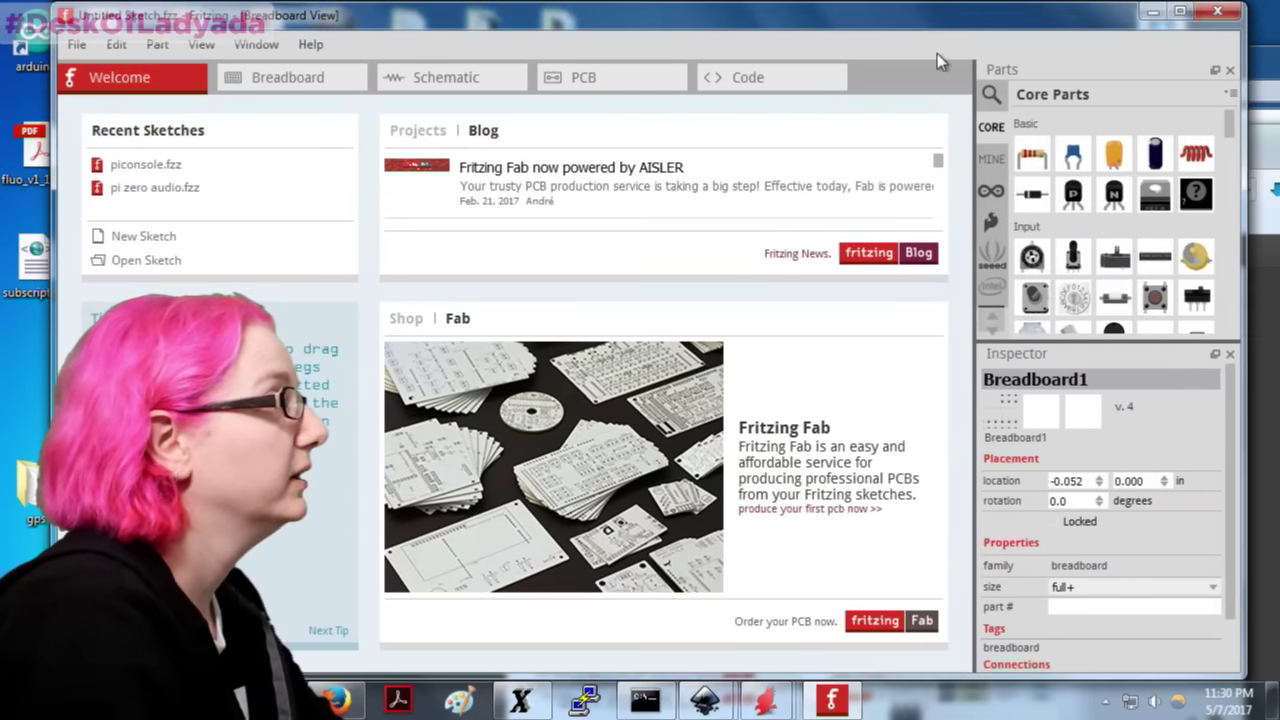
Step: Search the parts library for capaci and esp32, and select the Adafruit HUZZAH32 ESP32 Feather part
{"action": "left_click", "coordinate": [991, 94]}
{"action": "type", "text": "capaci"}
{"action": "key", "text": "Return"}
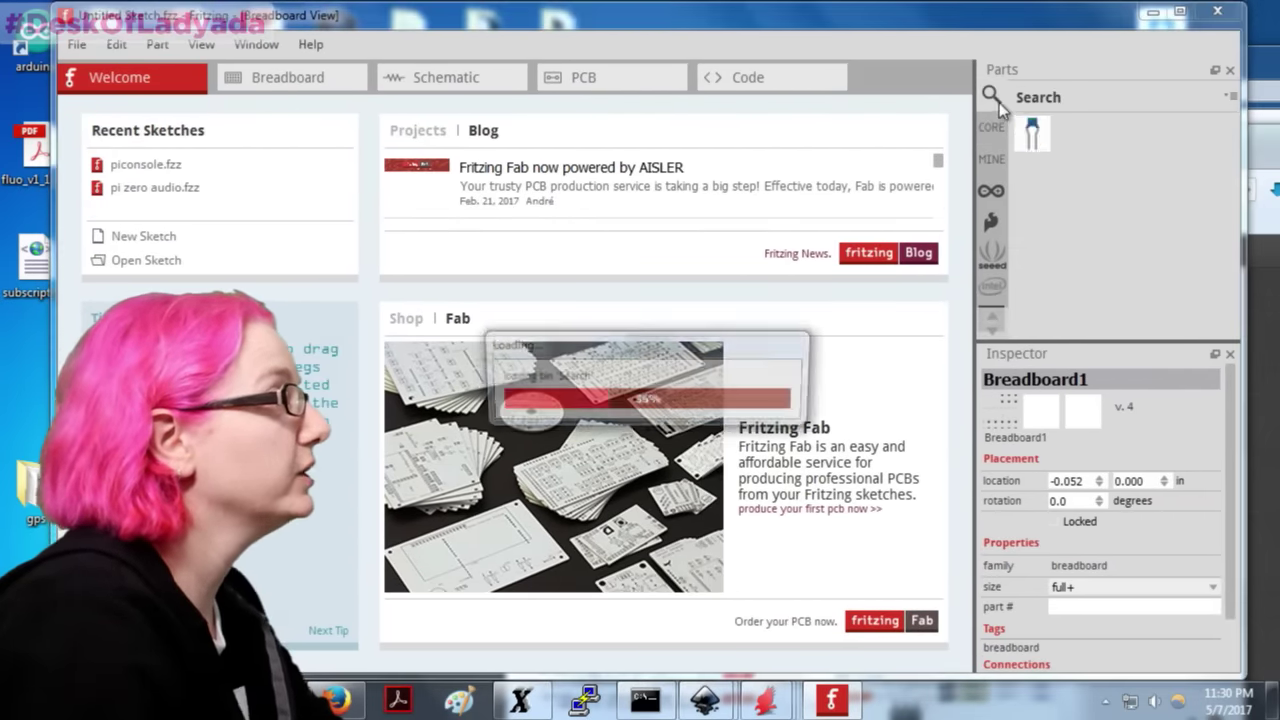
{"action": "double_click", "coordinate": [1085, 96]}
{"action": "type", "text": "esp32"}
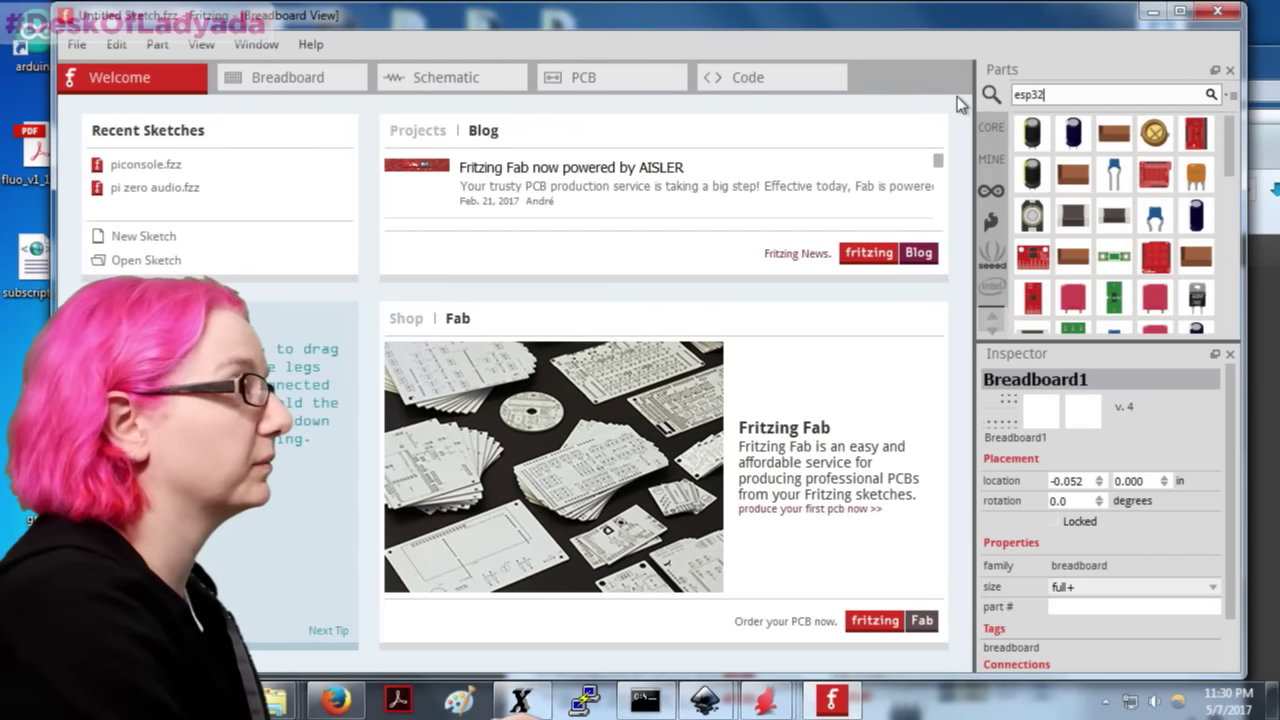
{"action": "key", "text": "Return"}
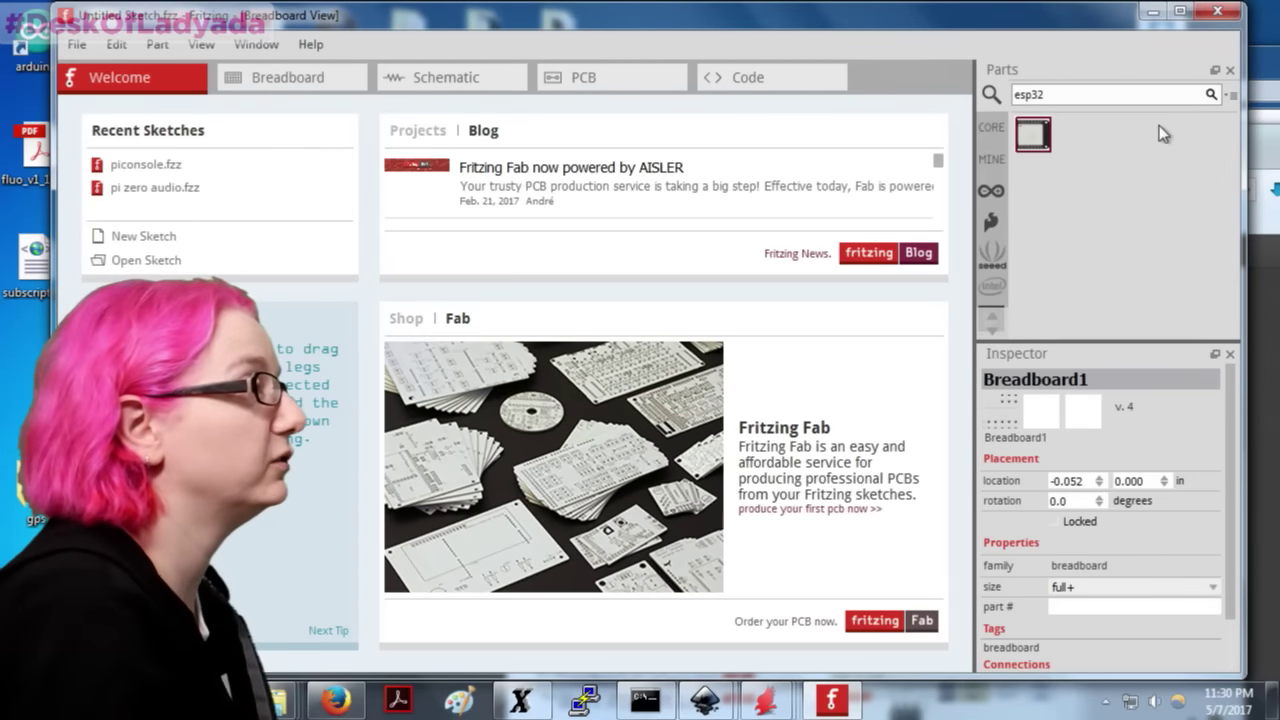
{"action": "left_click", "coordinate": [1040, 134]}
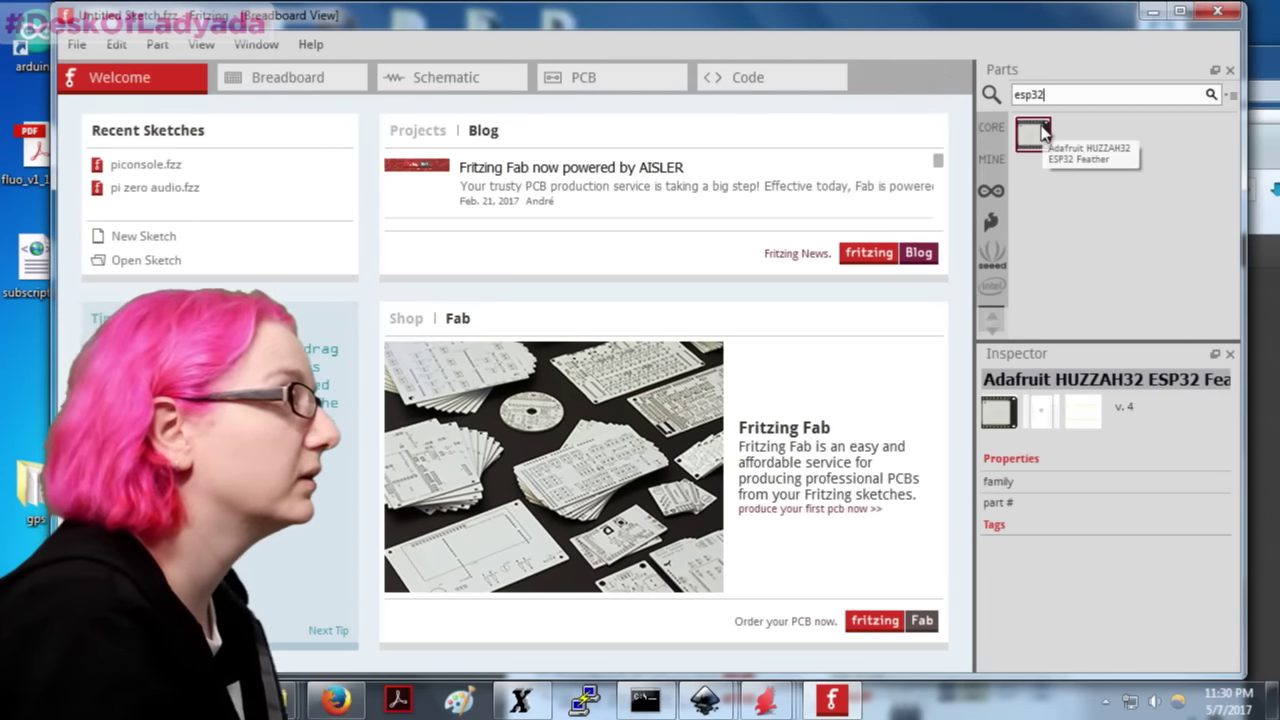
Step: Place the Adafruit HUZZAH32 ESP32 Feather part on the breadboard, replacing the first copy with a fresh one
{"action": "left_click", "coordinate": [300, 80]}
{"action": "left_click_drag", "start_coordinate": [1033, 134], "coordinate": [600, 299]}
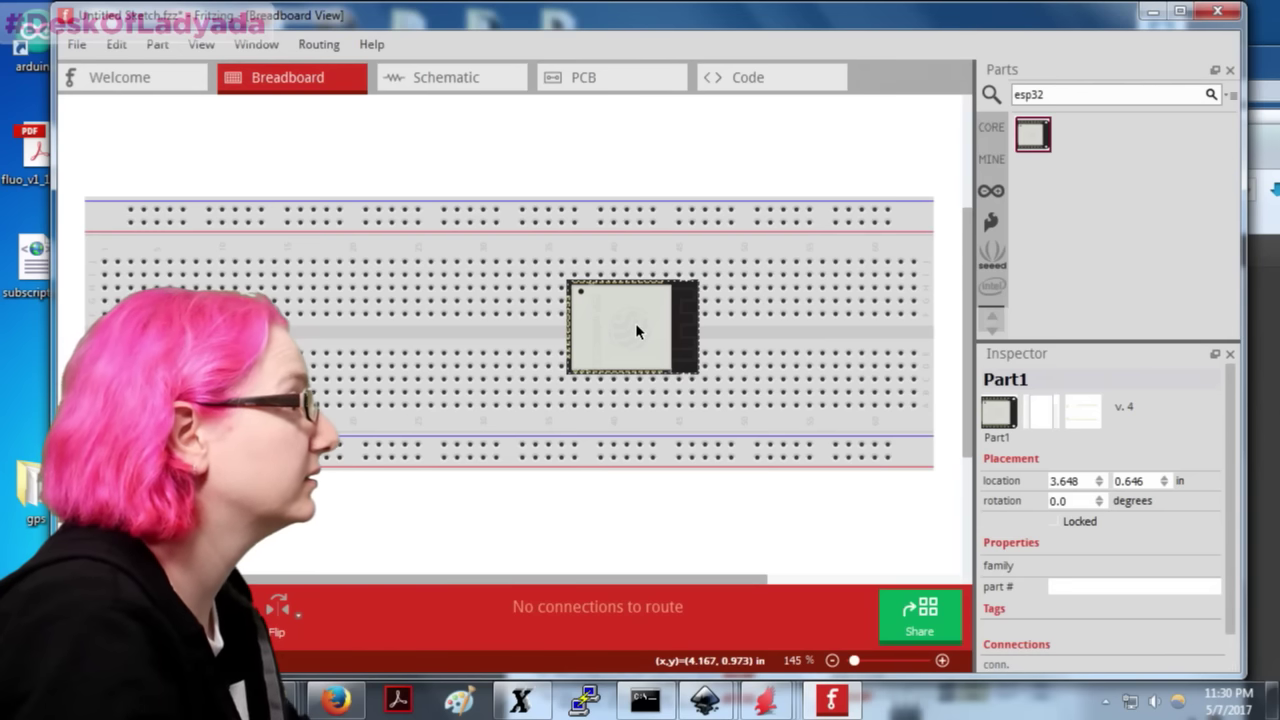
{"action": "key", "text": "Delete"}
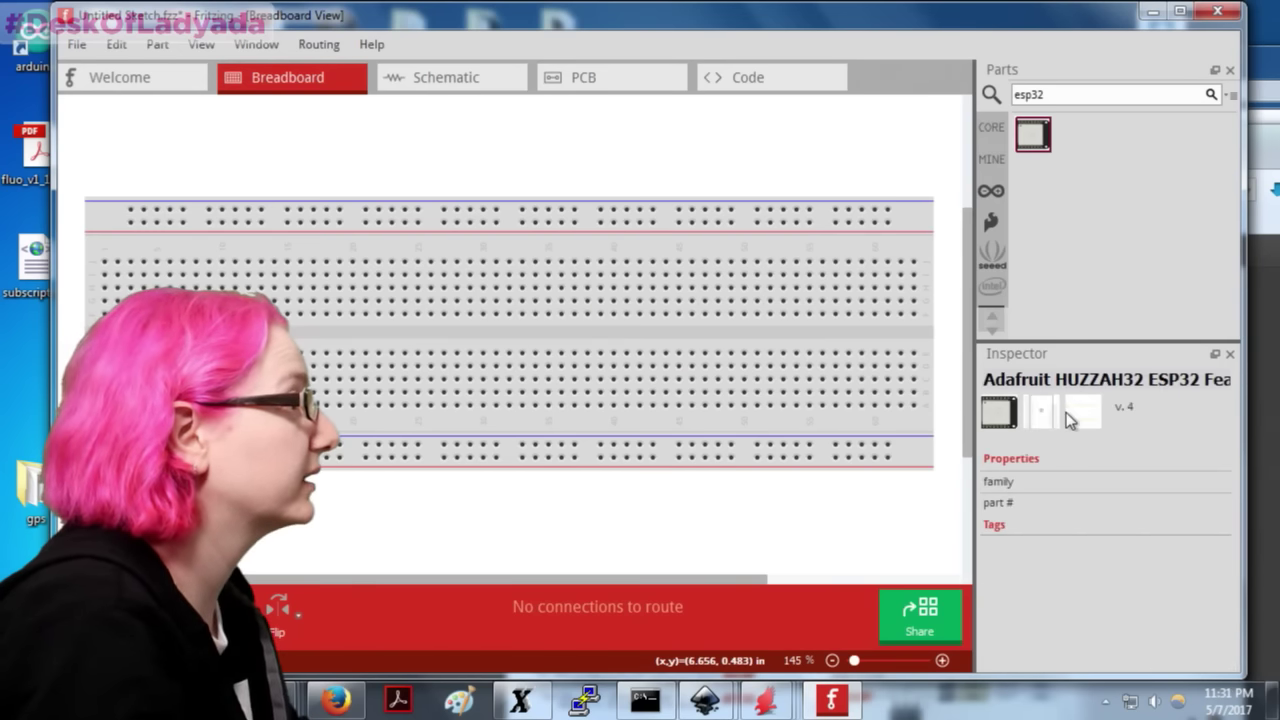
{"action": "left_click_drag", "start_coordinate": [547, 274], "coordinate": [549, 274]}
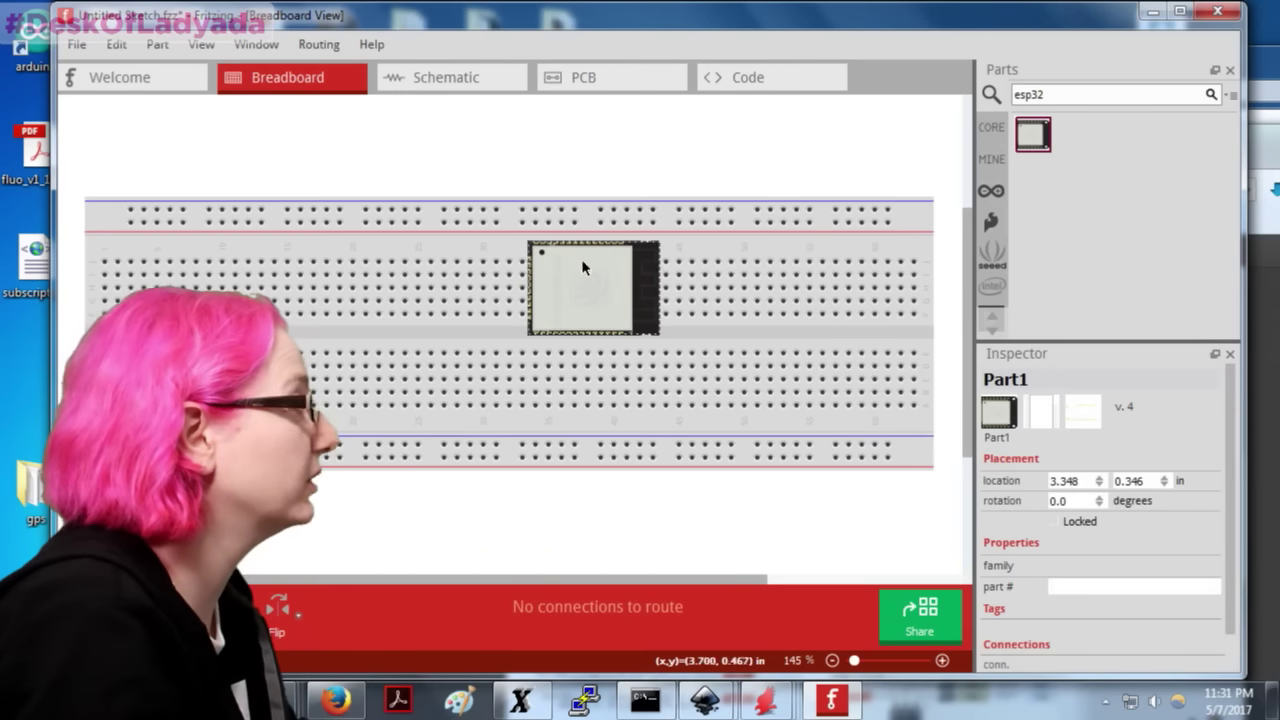
Step: Examine the placed part in the schematic, PCB and breadboard views, shifting it on the breadboard to check its graphics
{"action": "left_click", "coordinate": [405, 86]}
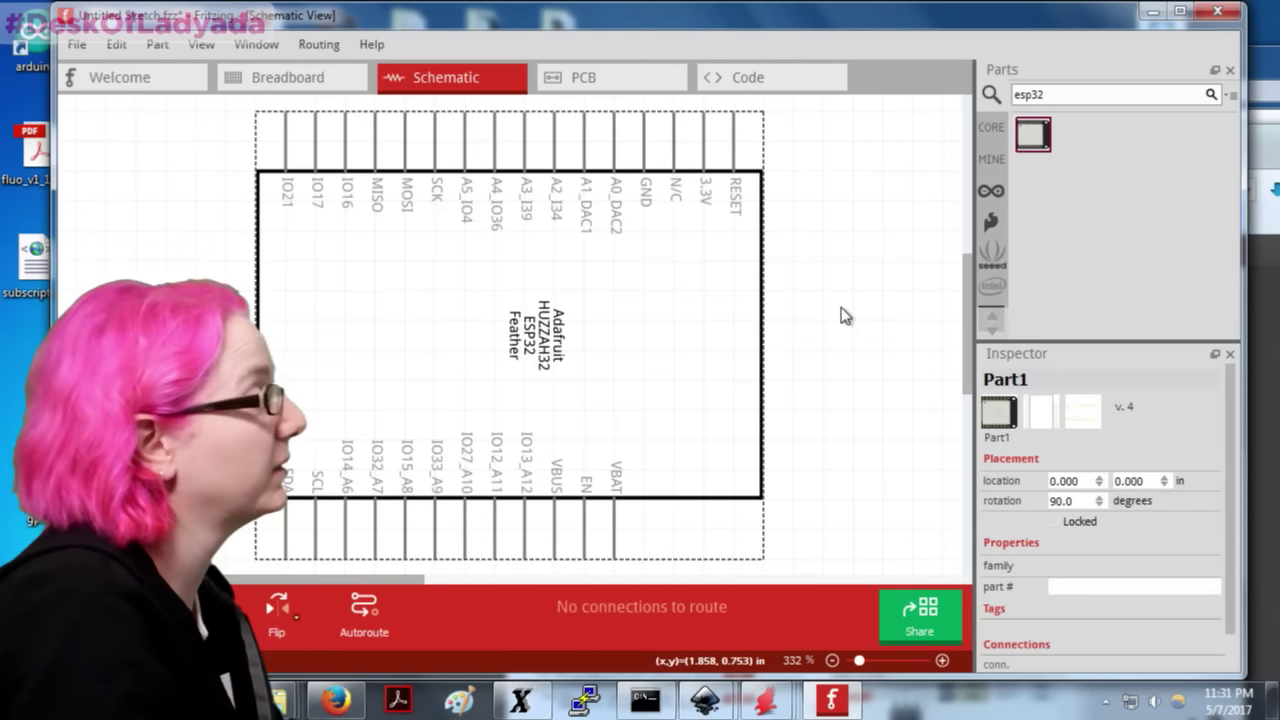
{"action": "left_click", "coordinate": [612, 80]}
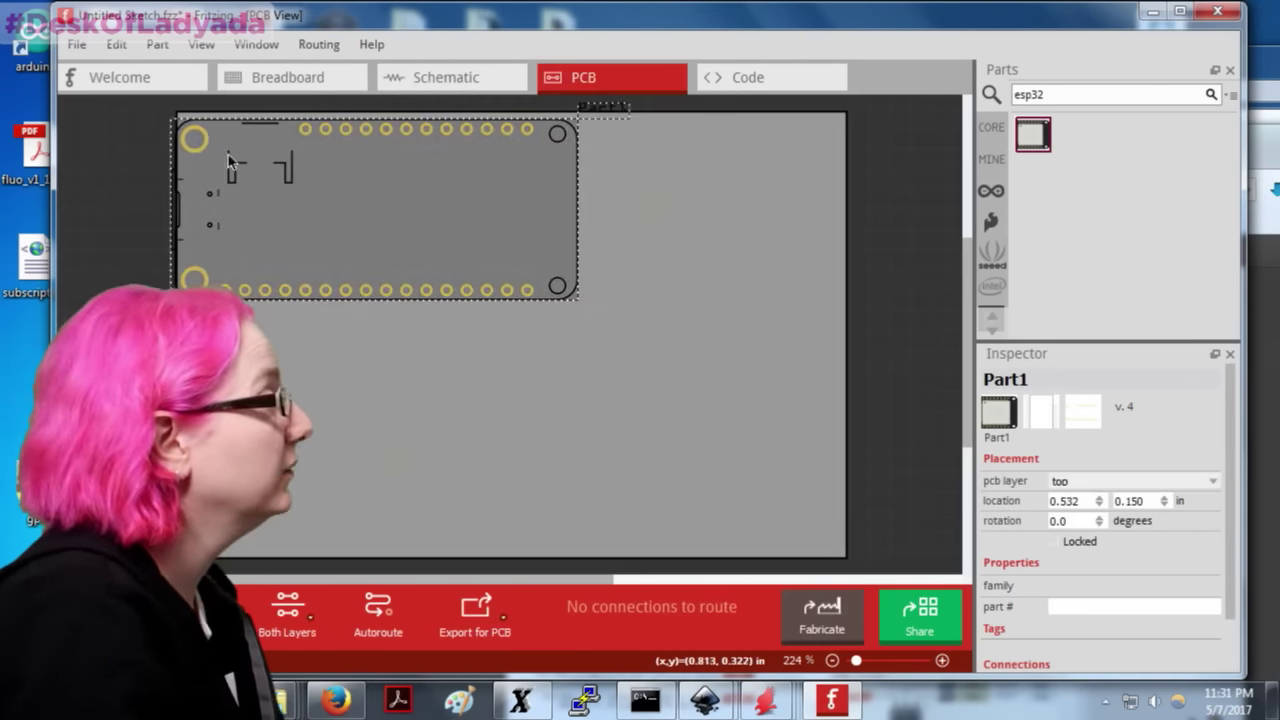
{"action": "left_click", "coordinate": [305, 88]}
{"action": "scroll", "coordinate": [636, 267], "scroll_direction": "up", "scroll_amount": 10, "text": "ctrl"}
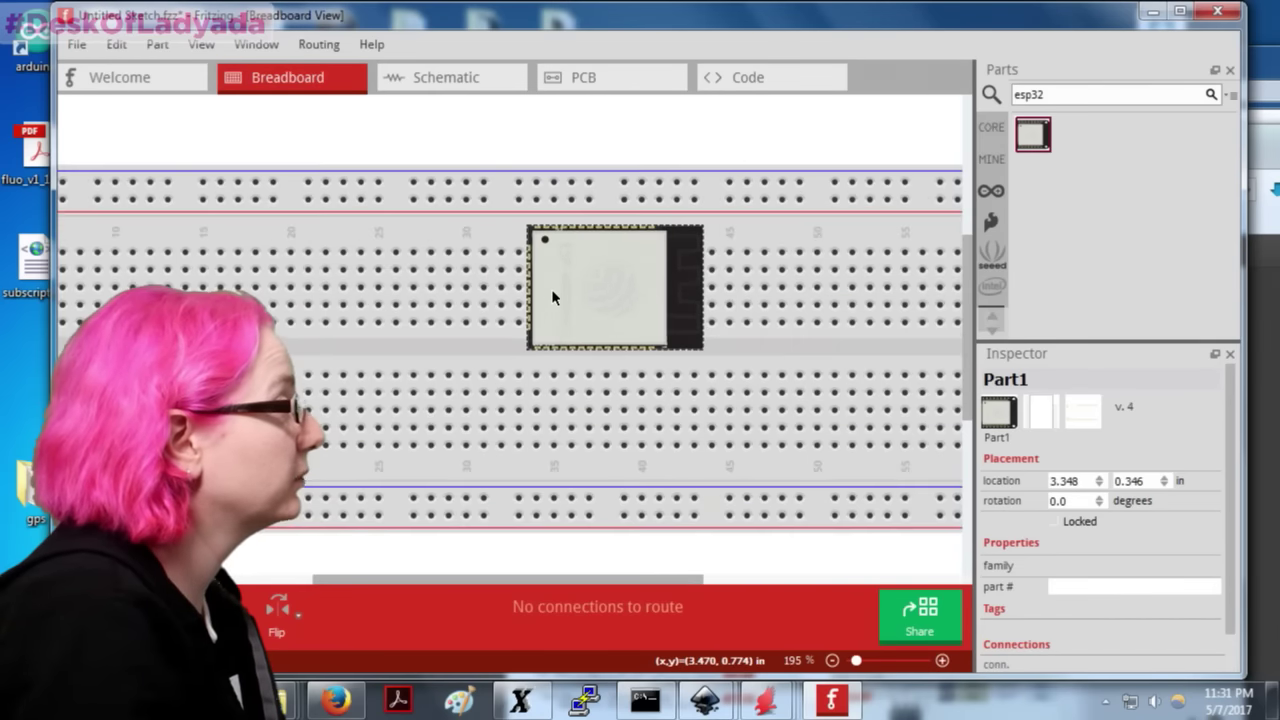
{"action": "scroll", "coordinate": [636, 267], "scroll_direction": "down", "scroll_amount": 5, "text": "ctrl"}
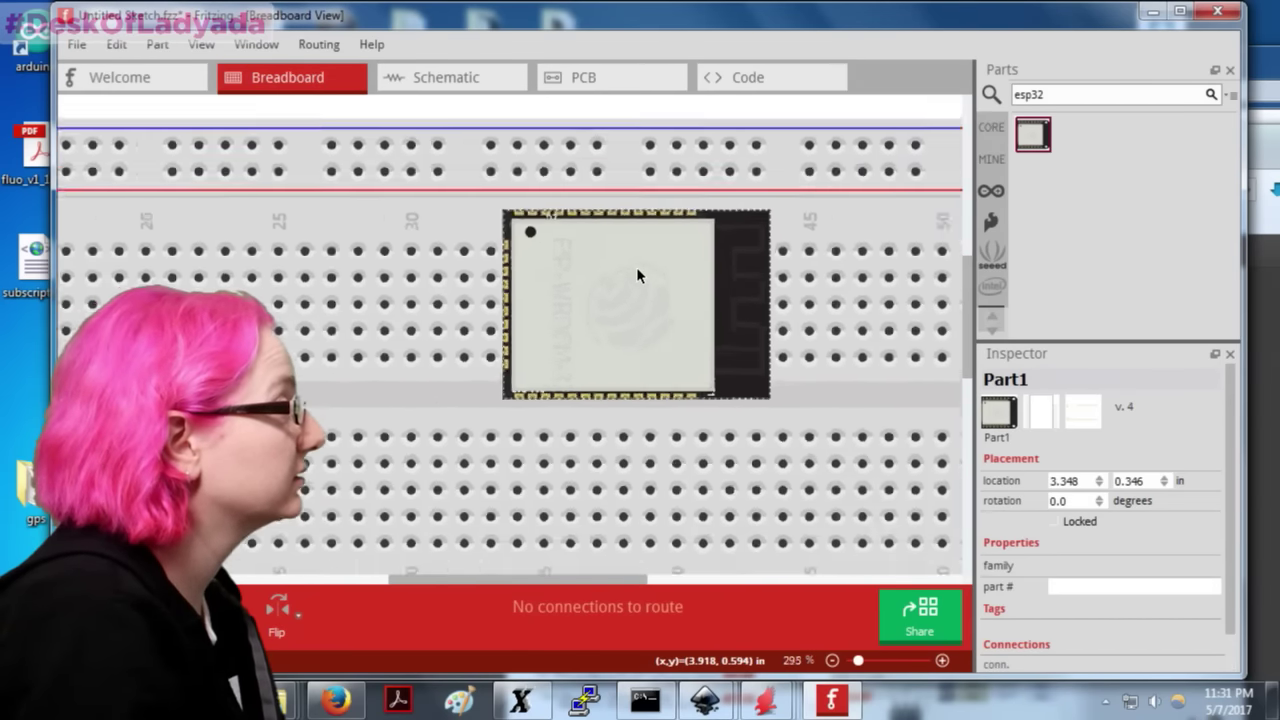
{"action": "left_click_drag", "start_coordinate": [743, 343], "coordinate": [573, 246]}
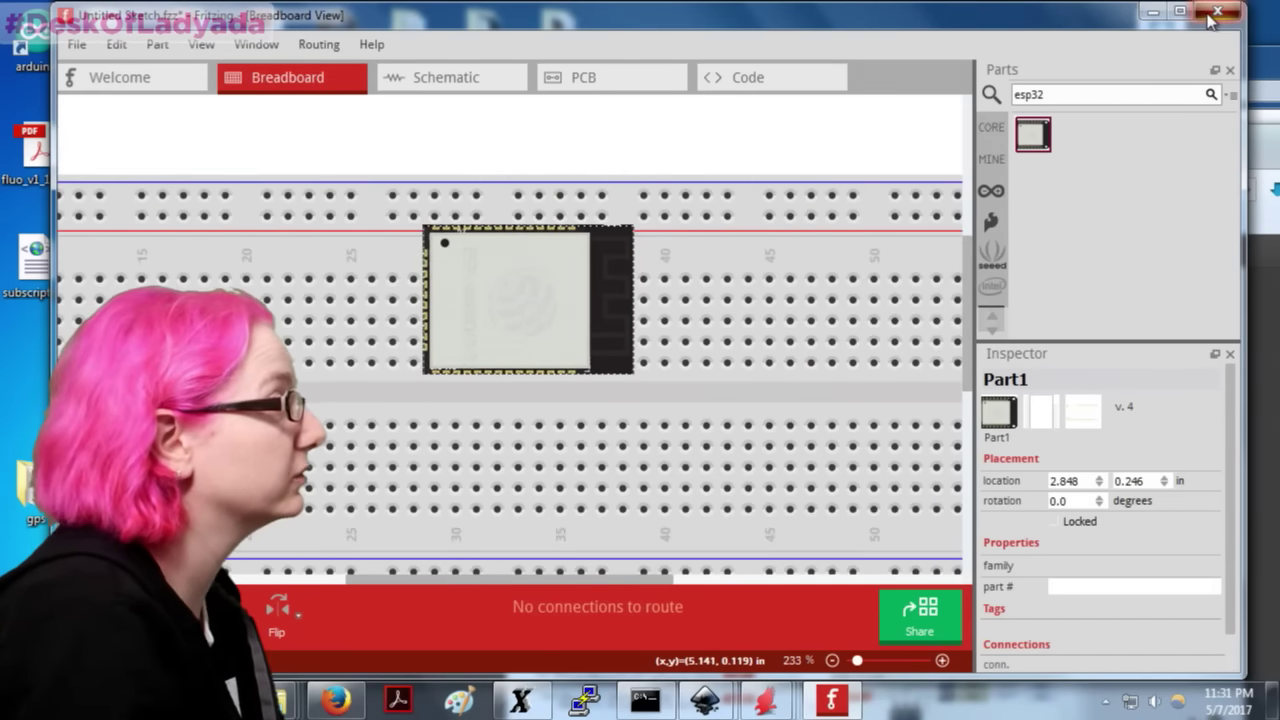
Step: Close Fritzing without saving the sketch, and close the browser window with the FLUO WiFi pinout PDF
{"action": "left_click", "coordinate": [1214, 12]}
{"action": "left_click", "coordinate": [812, 390]}
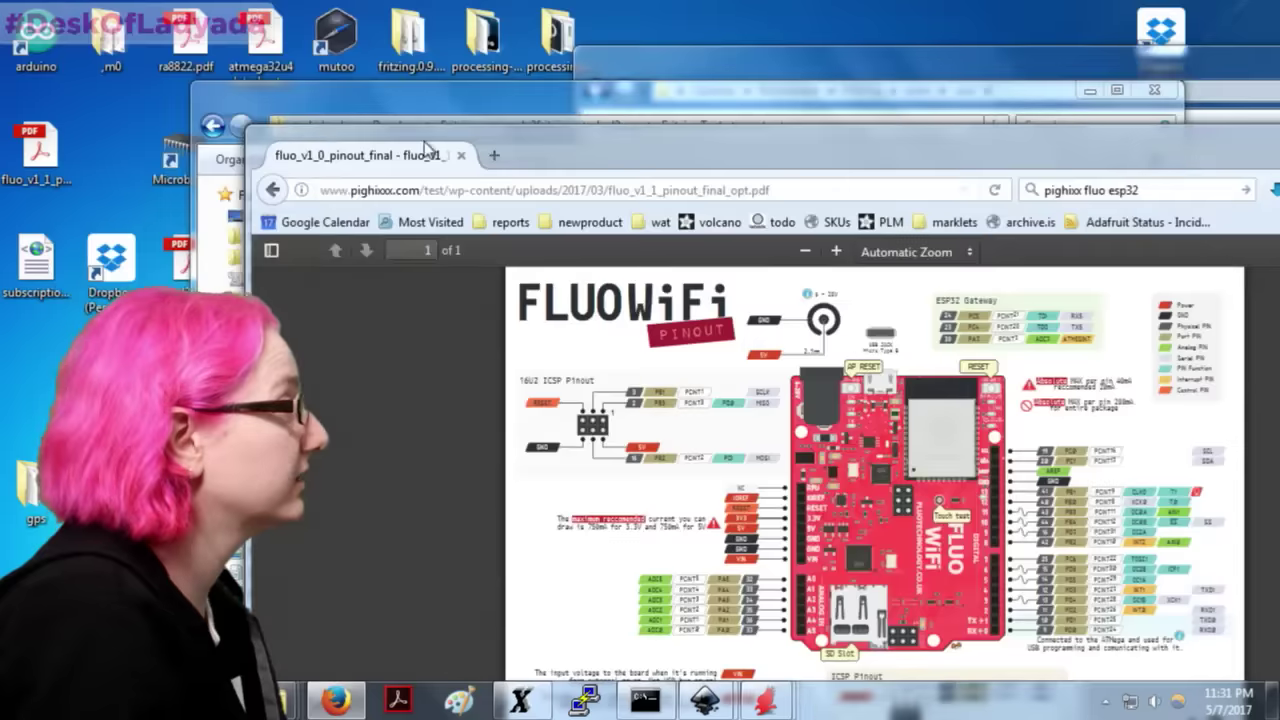
{"action": "left_click_drag", "start_coordinate": [425, 148], "coordinate": [40, 148]}
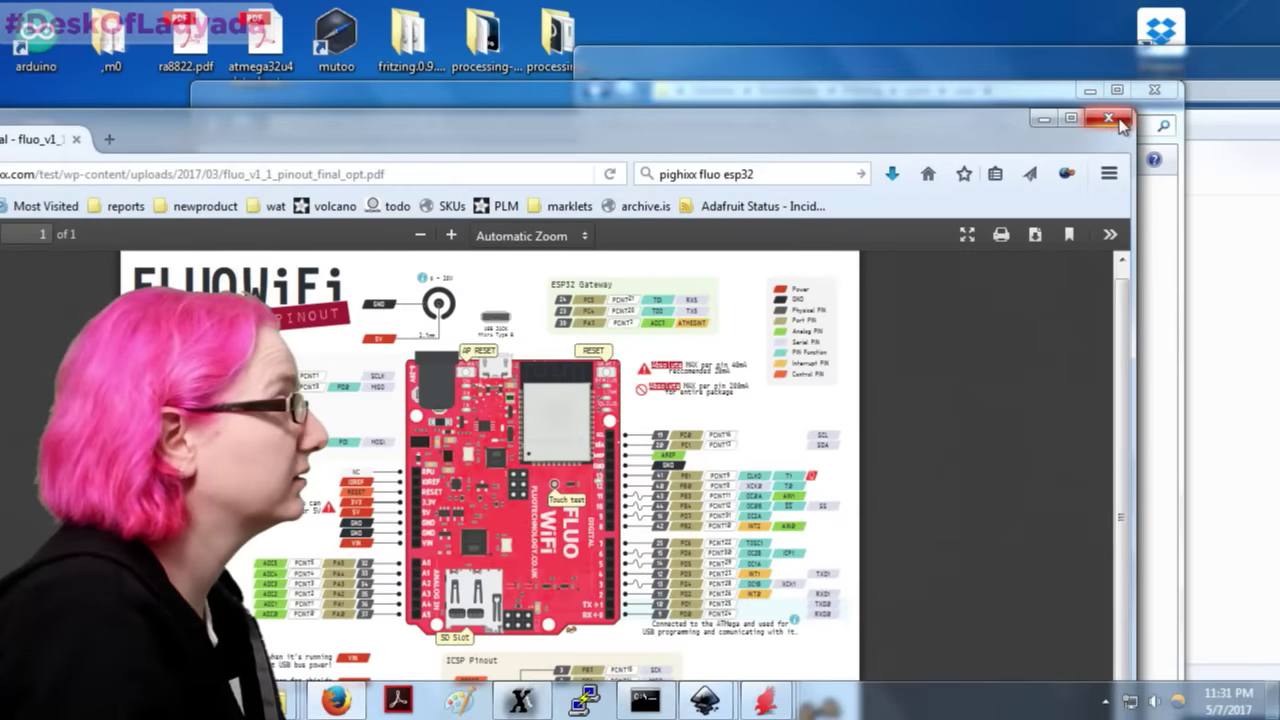
{"action": "left_click", "coordinate": [1108, 118]}
Step: Delete the contrib and svg folders from the user folder under Documents\Fritzing\parts and put its window away
{"action": "left_click_drag", "start_coordinate": [611, 306], "coordinate": [587, 322]}
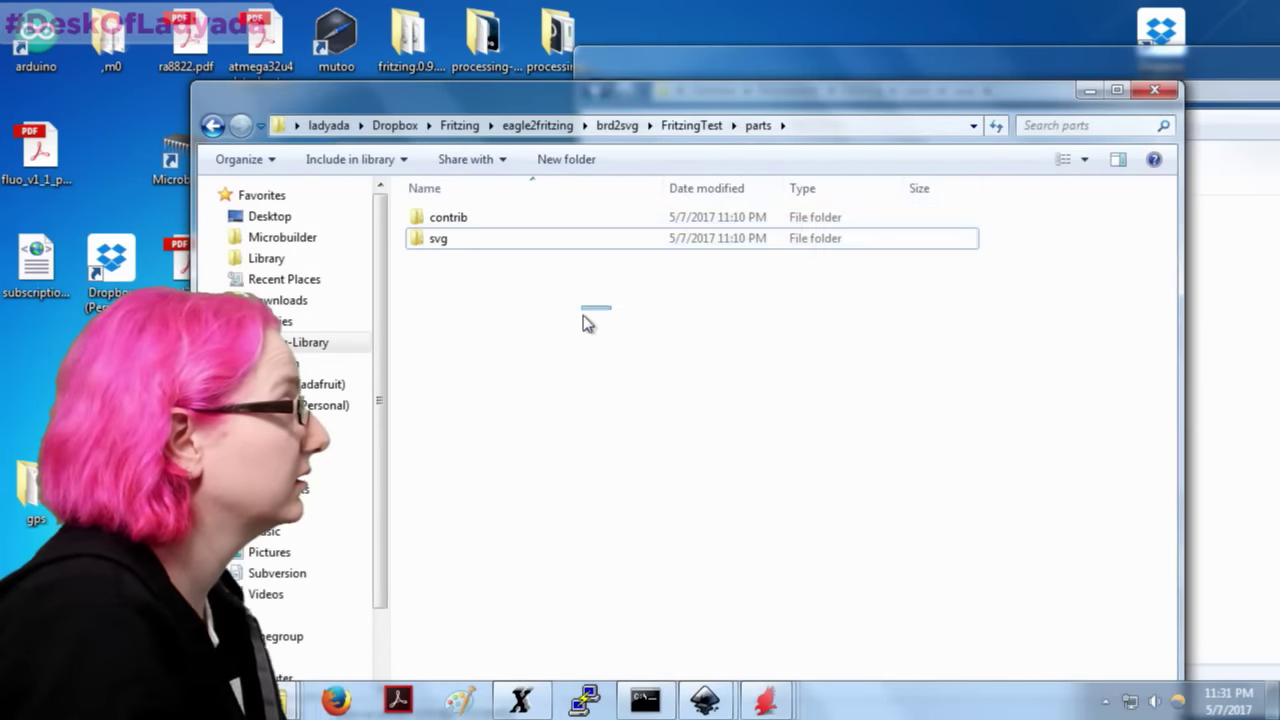
{"action": "left_click_drag", "start_coordinate": [1128, 345], "coordinate": [826, 251]}
{"action": "key", "text": "Delete"}
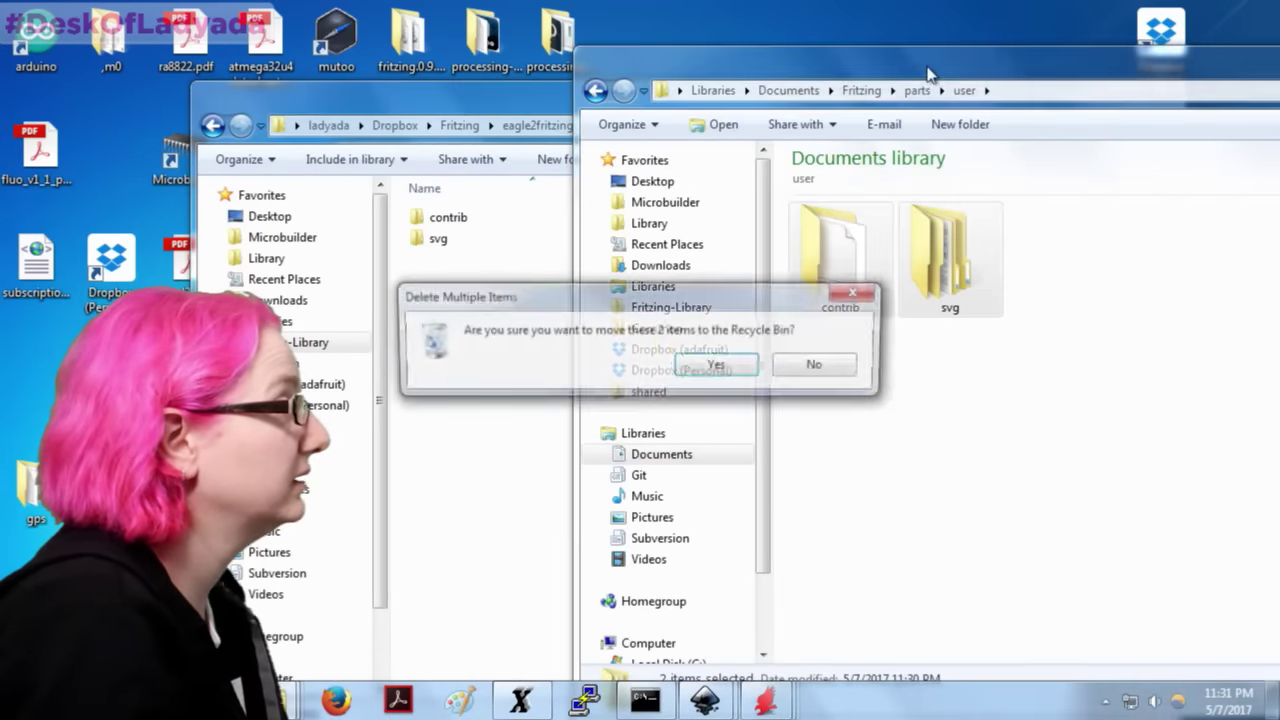
{"action": "key", "text": "Return"}
{"action": "left_click_drag", "start_coordinate": [929, 73], "coordinate": [596, 102]}
{"action": "left_click", "coordinate": [1178, 80]}
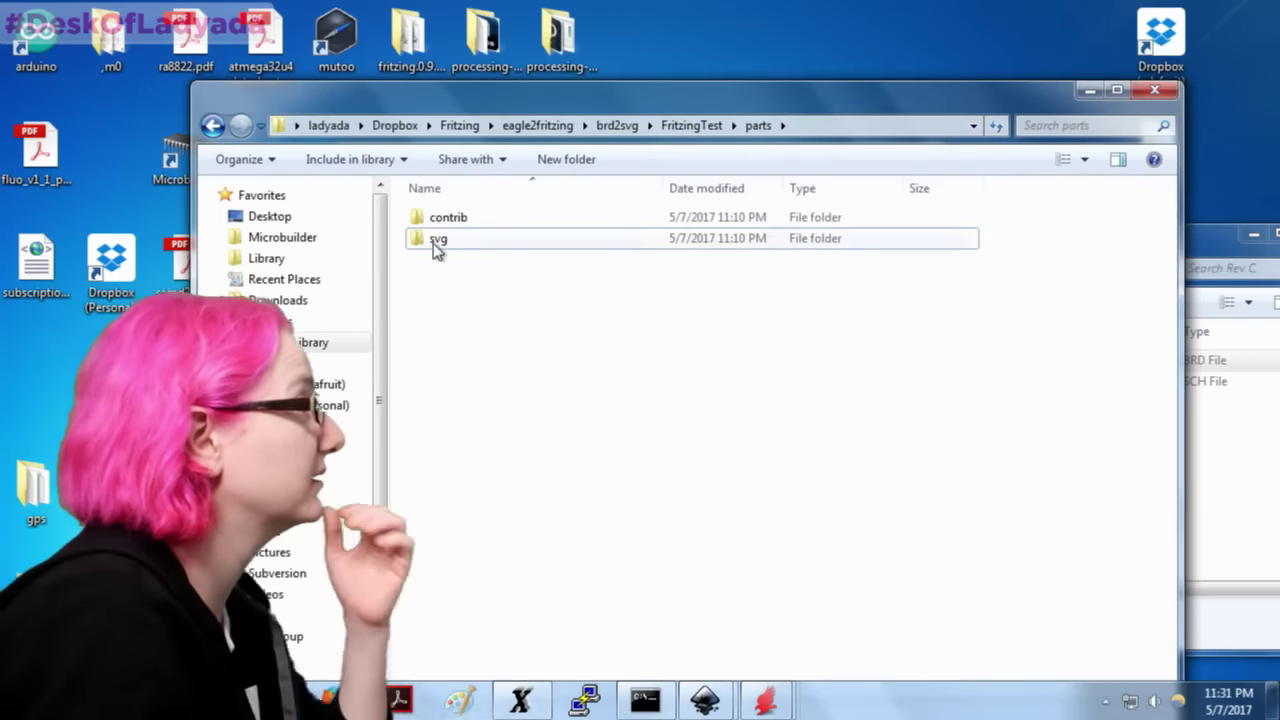
Step: Open the breadboard SVG from the FritzingTest parts\svg\contrib\breadboard folder in Inkscape
{"action": "double_click", "coordinate": [433, 242]}
{"action": "double_click", "coordinate": [442, 220]}
{"action": "left_click", "coordinate": [466, 283]}
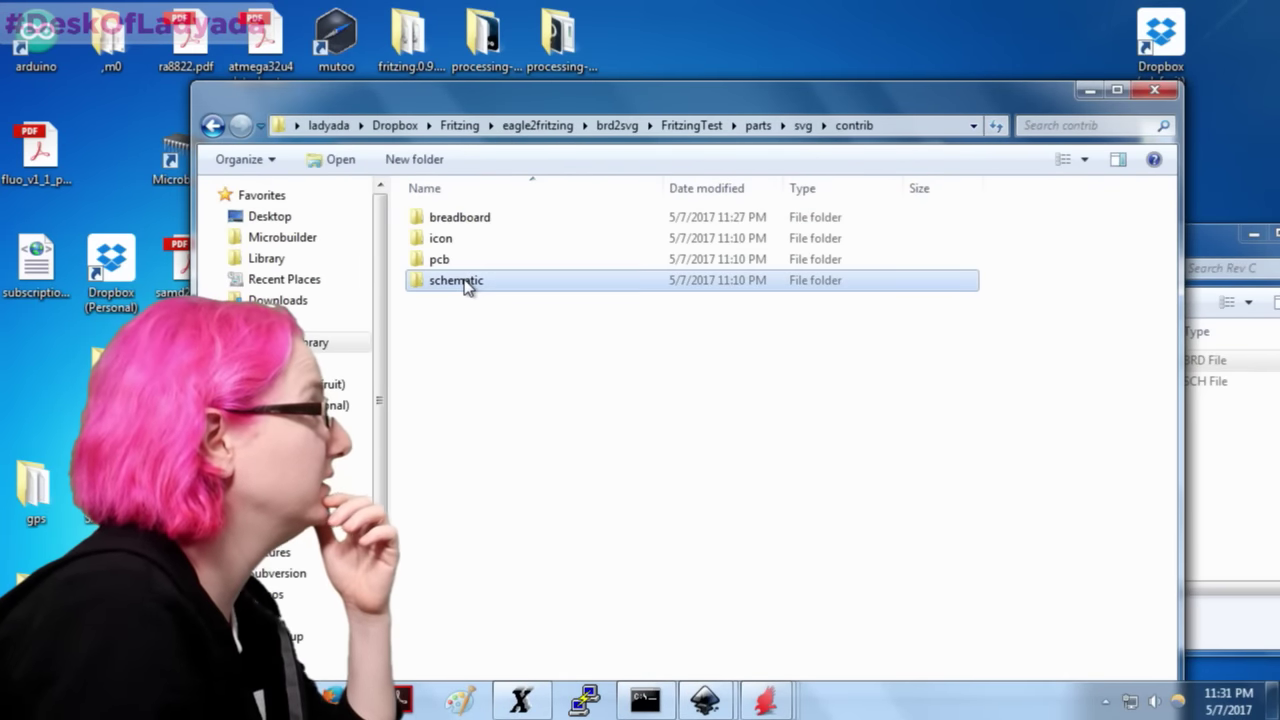
{"action": "left_click", "coordinate": [463, 258]}
{"action": "double_click", "coordinate": [468, 218]}
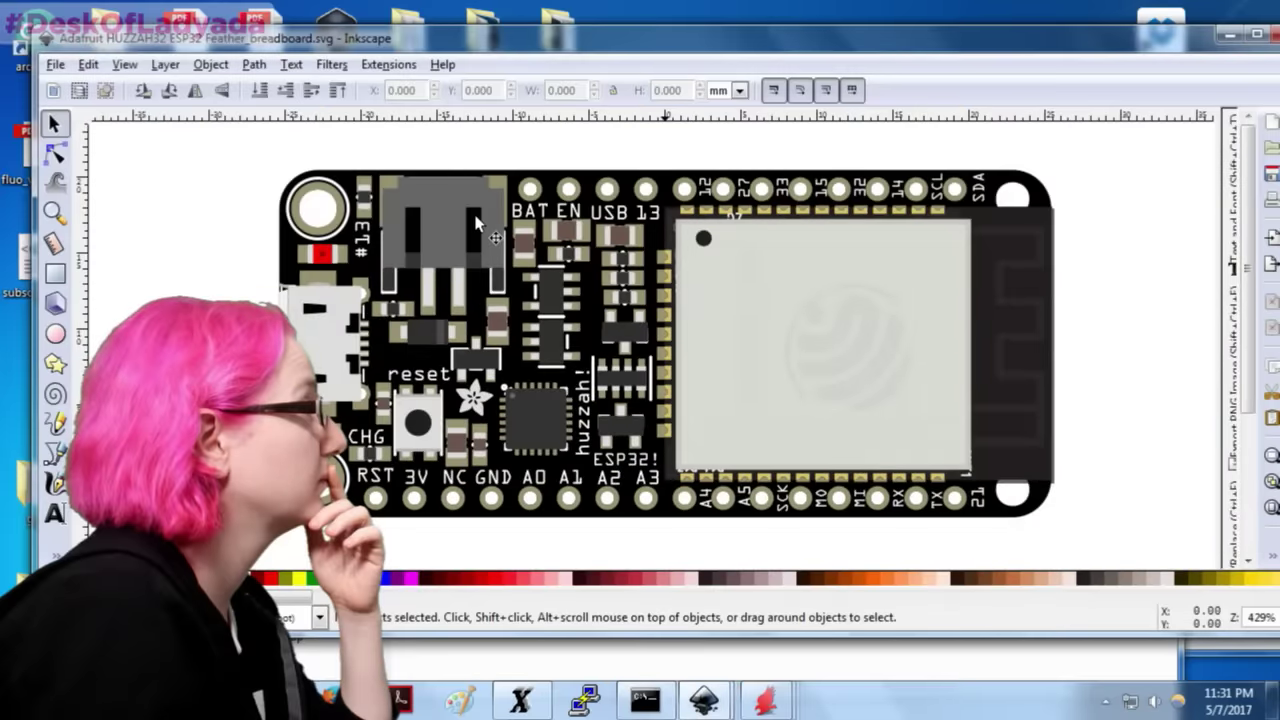
Step: Group all objects of the breadboard drawing, save the file and minimize Inkscape
{"action": "left_click", "coordinate": [1048, 197]}
{"action": "left_click", "coordinate": [963, 302]}
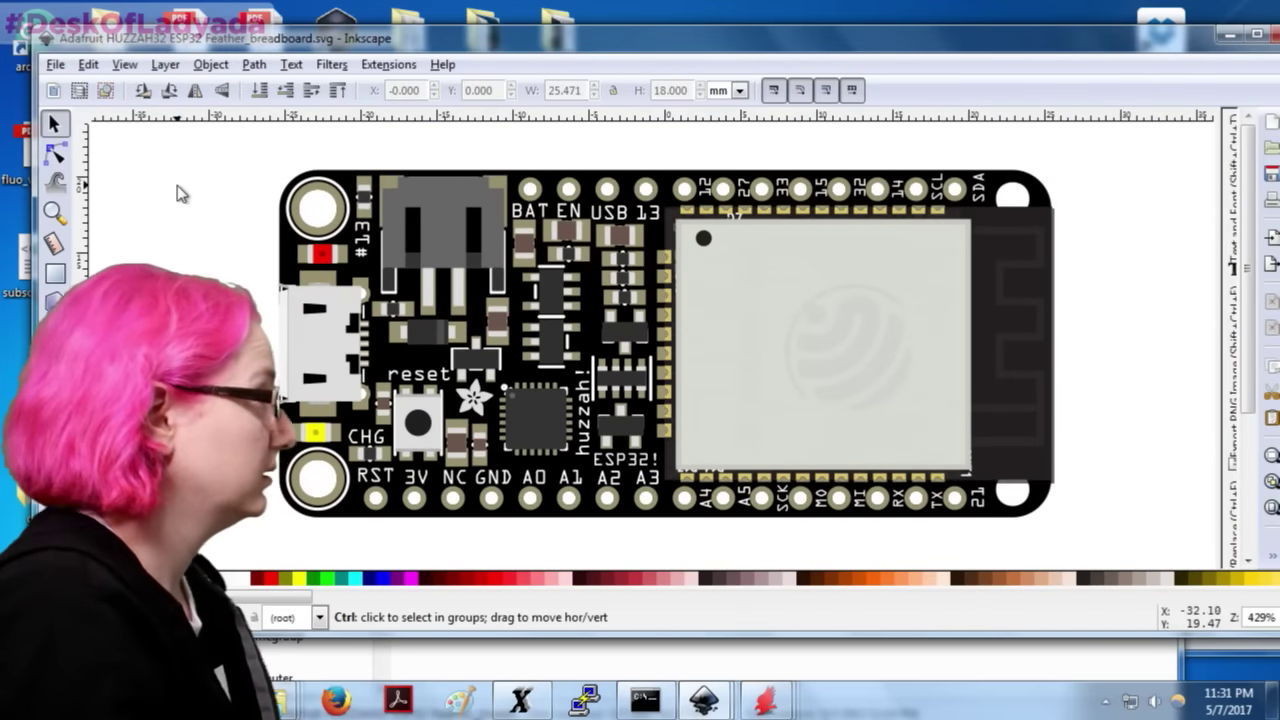
{"action": "left_click", "coordinate": [177, 193]}
{"action": "key", "text": "ctrl+a"}
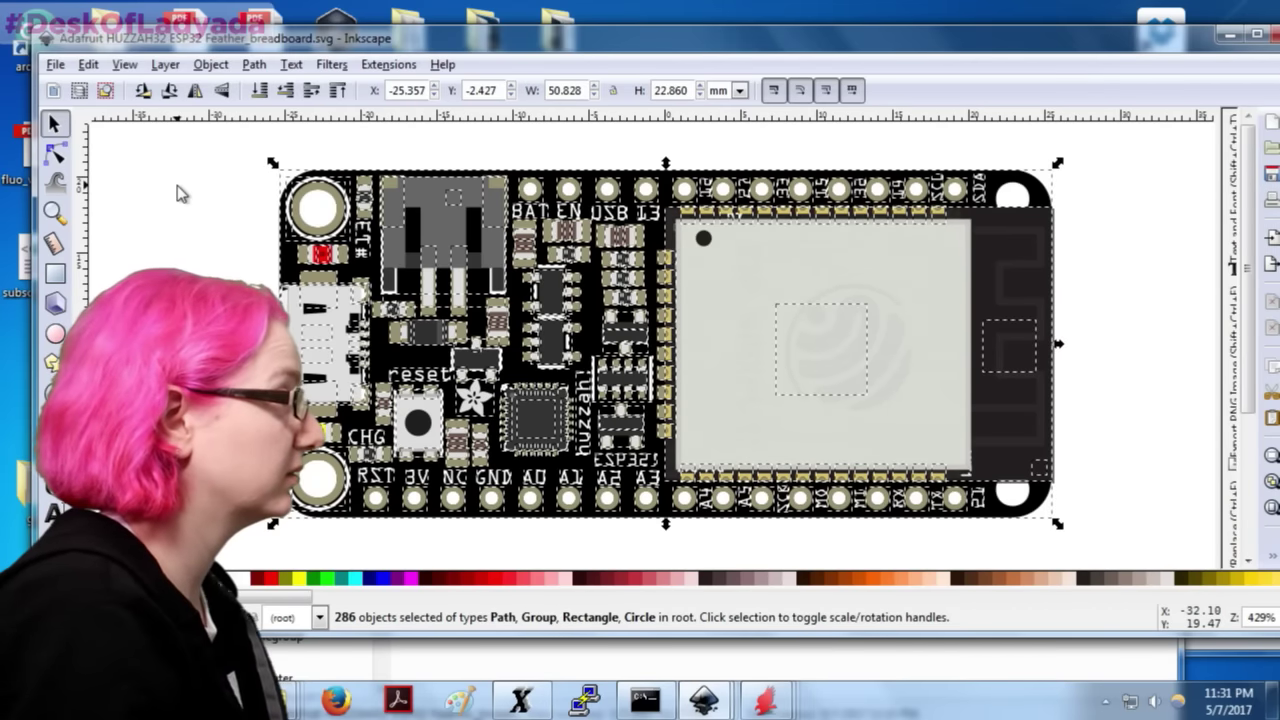
{"action": "key", "text": "ctrl+g"}
{"action": "left_click", "coordinate": [177, 193]}
{"action": "key", "text": "ctrl+s"}
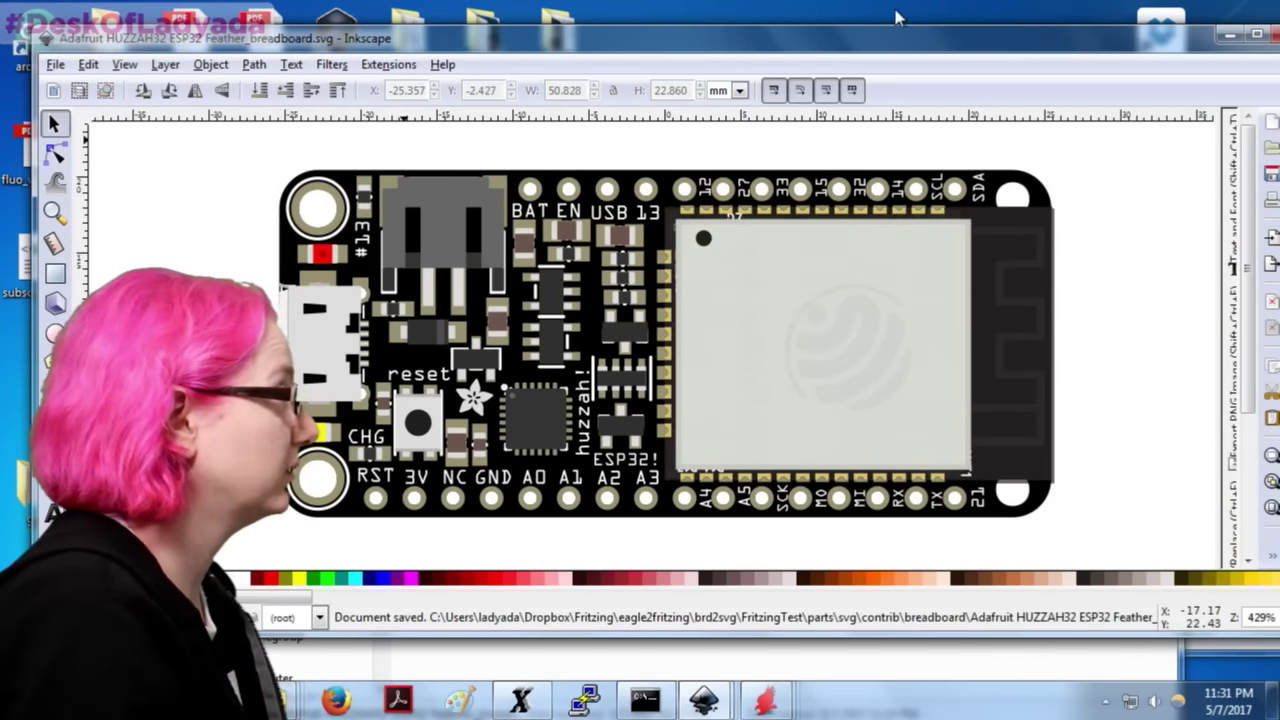
{"action": "left_click", "coordinate": [1228, 37]}
Step: Go back to the svg\contrib folder and bring the emptied Fritzing user folder window up beside it
{"action": "left_click_drag", "start_coordinate": [872, 98], "coordinate": [794, 62]}
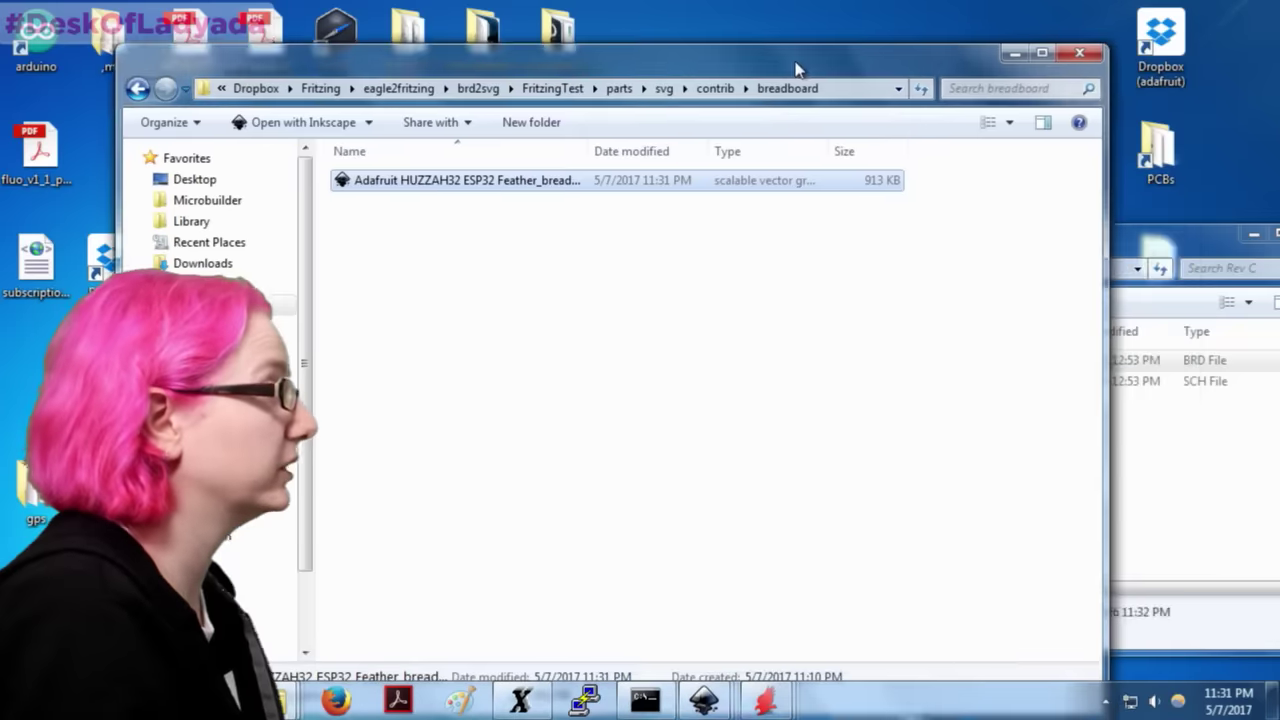
{"action": "left_click", "coordinate": [1203, 500]}
{"action": "left_click", "coordinate": [386, 266]}
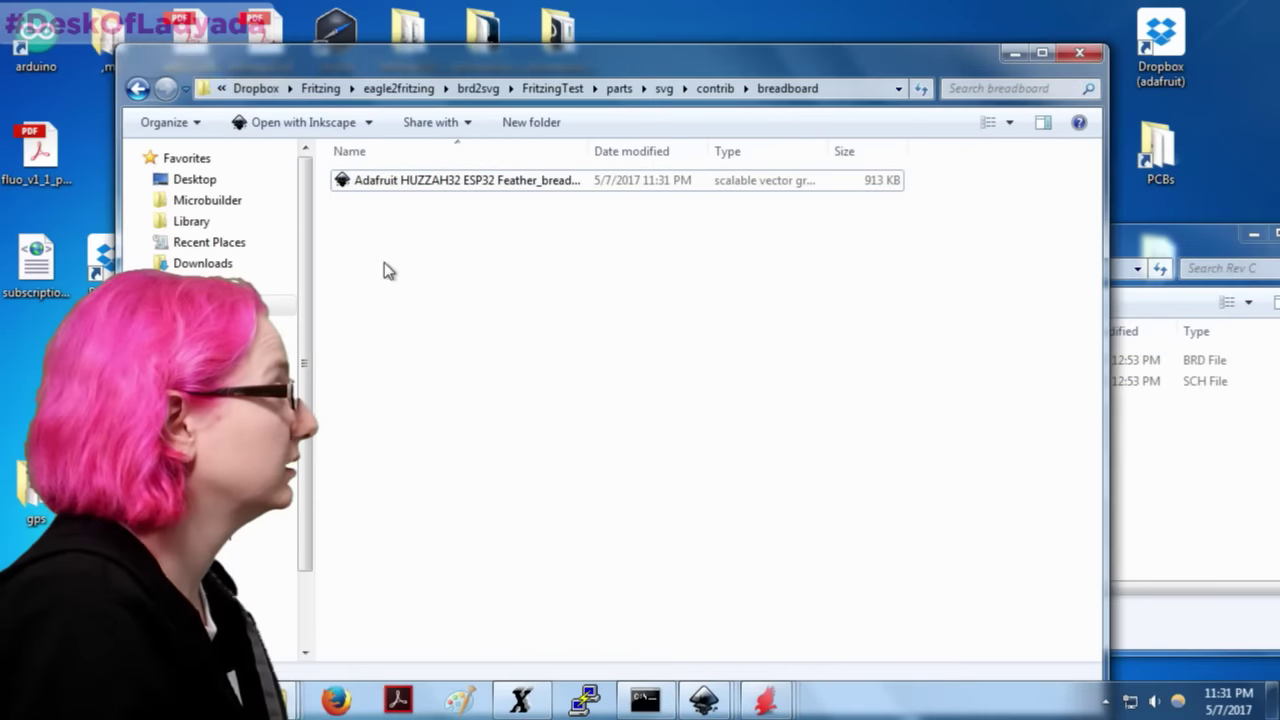
{"action": "left_click", "coordinate": [137, 89]}
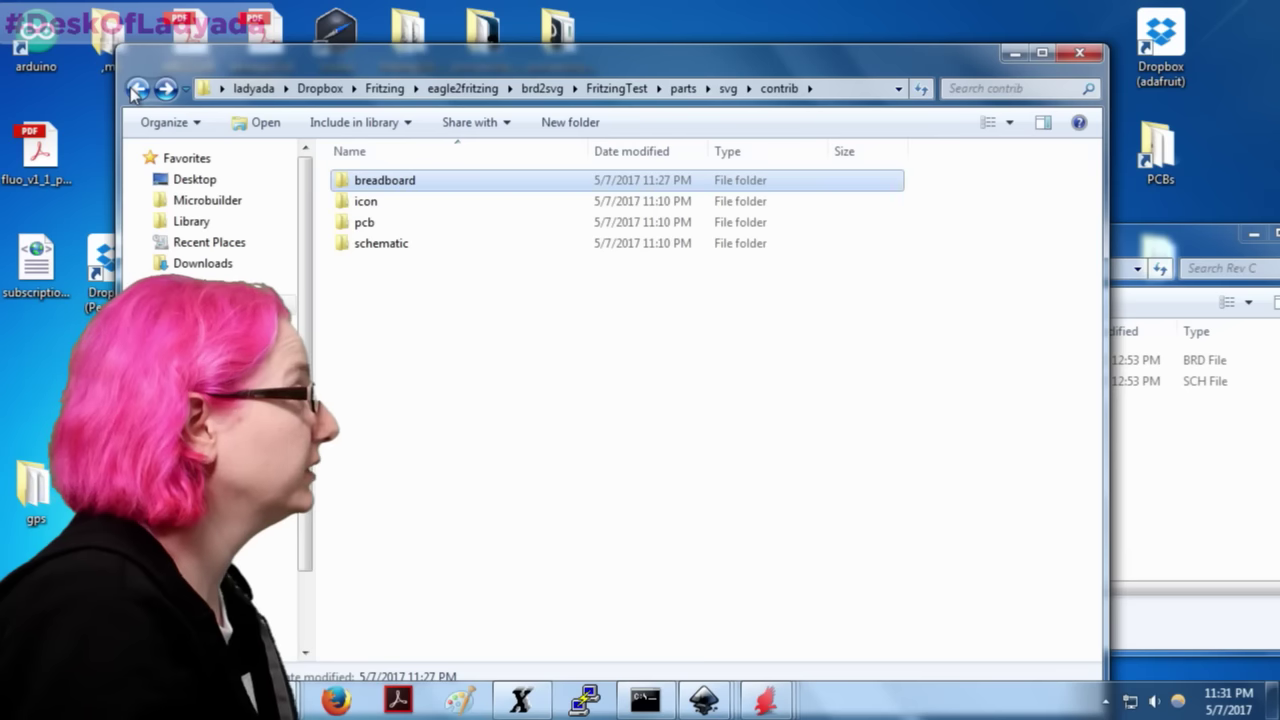
{"action": "key", "text": "alt+Tab"}
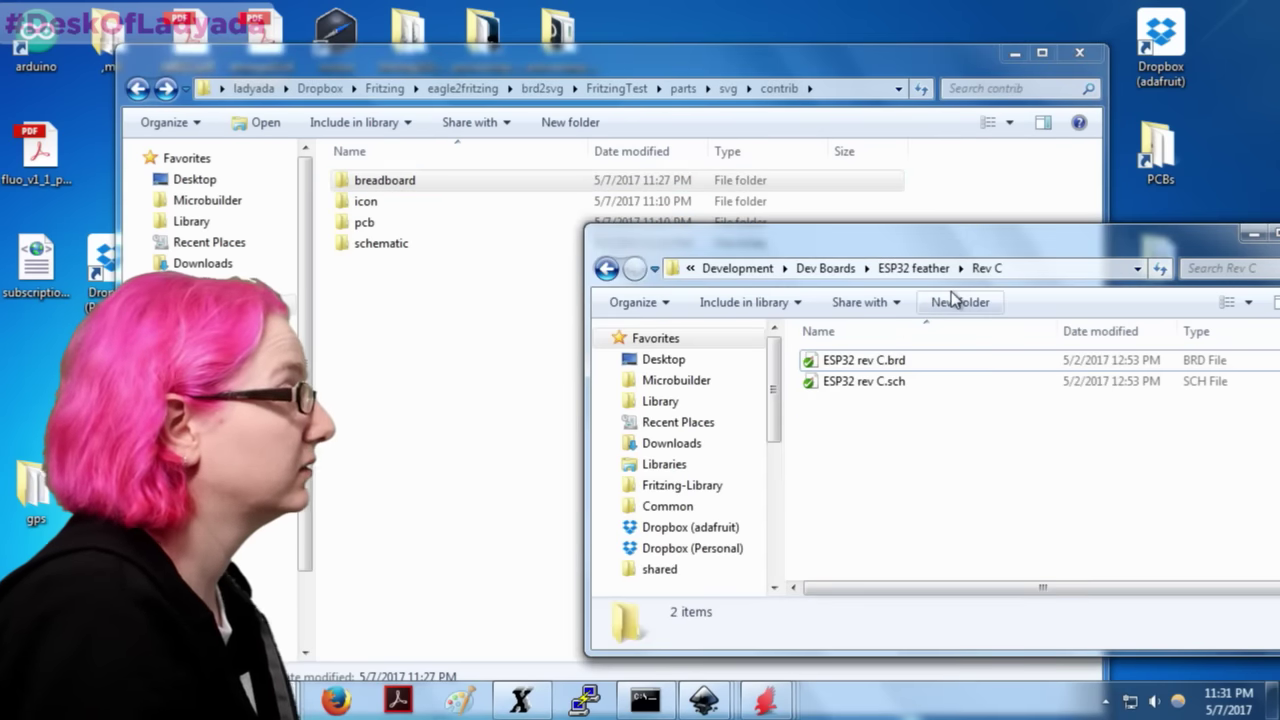
{"action": "left_click_drag", "start_coordinate": [894, 251], "coordinate": [588, 251]}
{"action": "key", "text": "alt+Tab"}
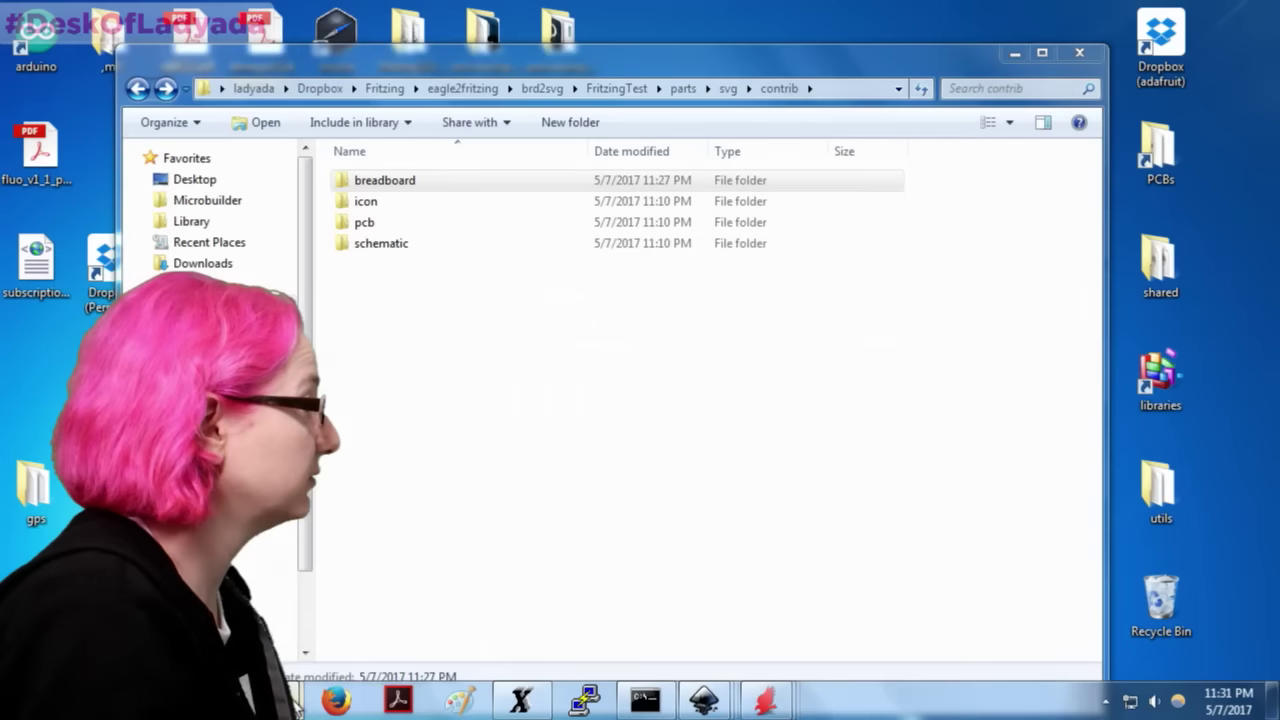
{"action": "left_click", "coordinate": [379, 589]}
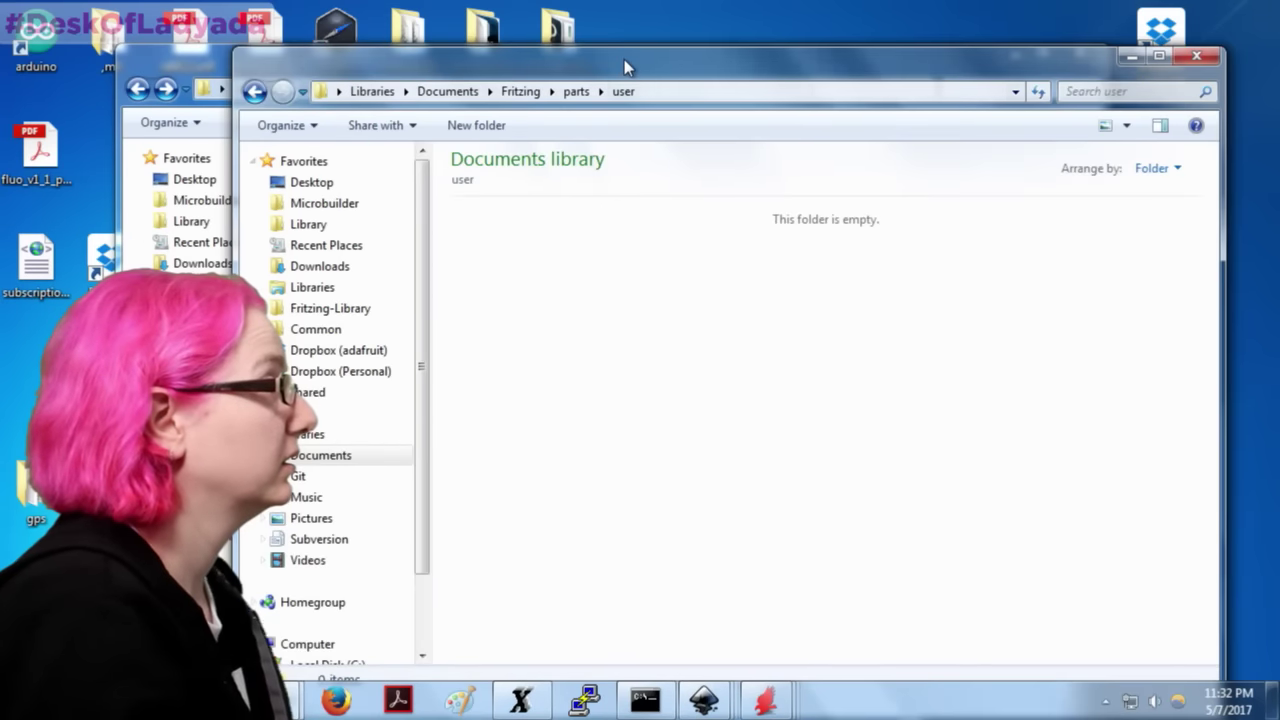
{"action": "left_click_drag", "start_coordinate": [621, 52], "coordinate": [901, 147]}
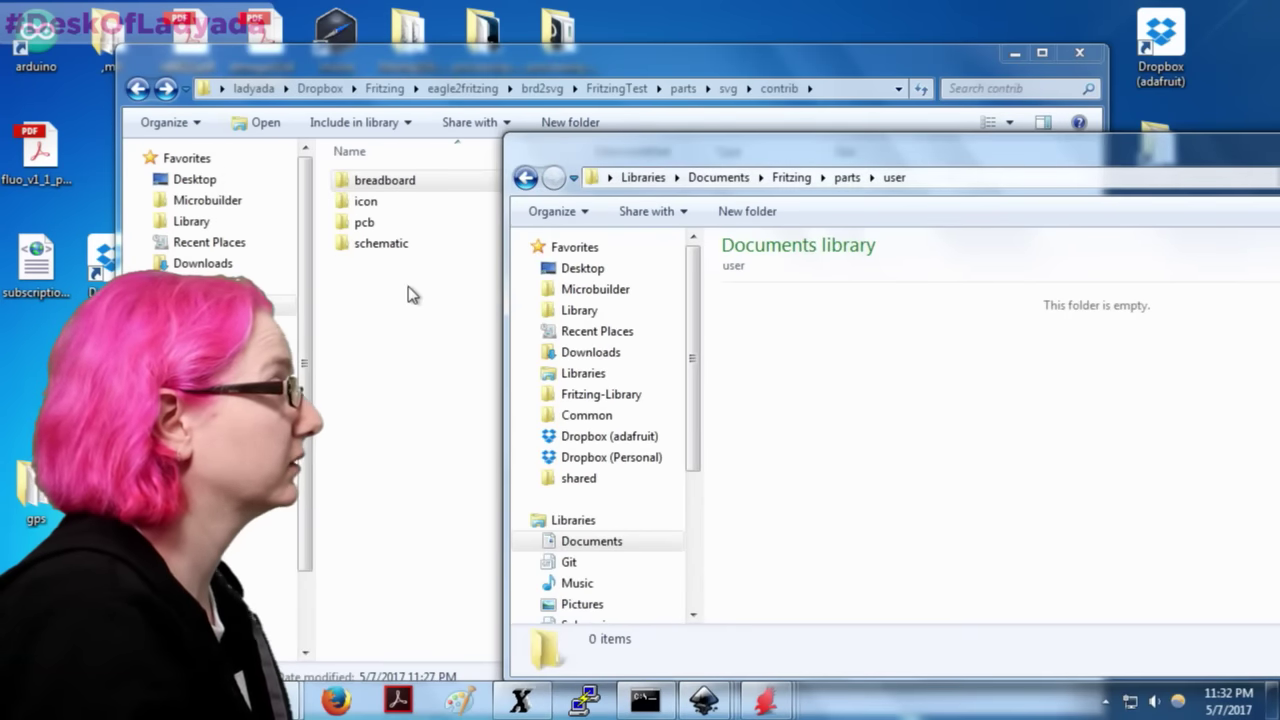
Step: Copy the contrib and svg folders from the FritzingTest parts folder into Documents\Fritzing\parts\user
{"action": "left_click", "coordinate": [386, 228]}
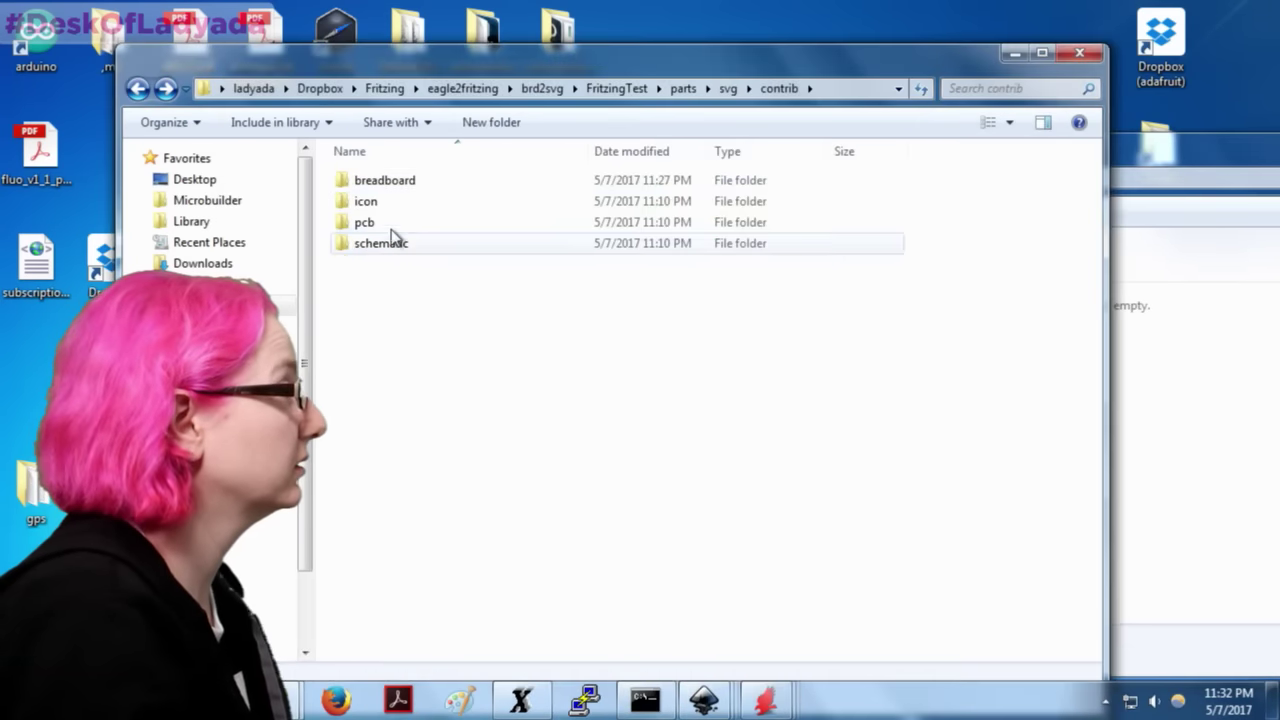
{"action": "left_click", "coordinate": [705, 88]}
{"action": "left_click", "coordinate": [683, 88]}
{"action": "left_click_drag", "start_coordinate": [469, 268], "coordinate": [390, 182]}
{"action": "left_click", "coordinate": [1230, 409]}
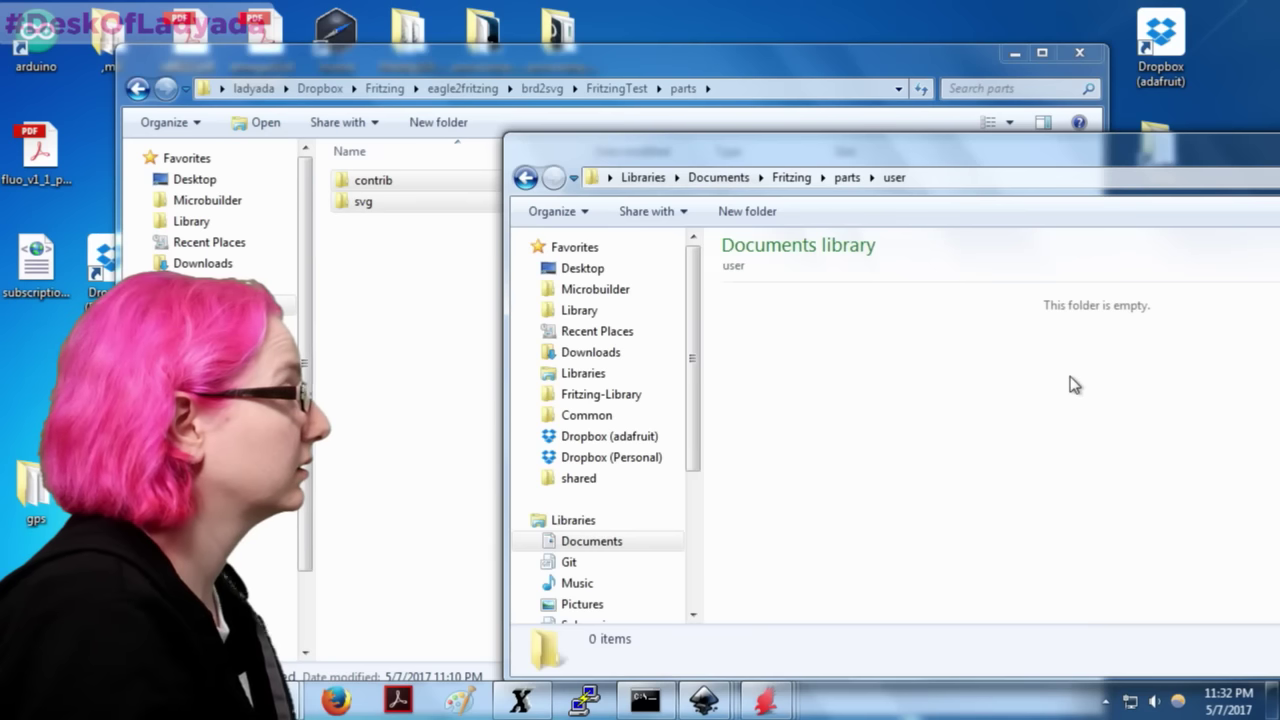
{"action": "left_click", "coordinate": [848, 178]}
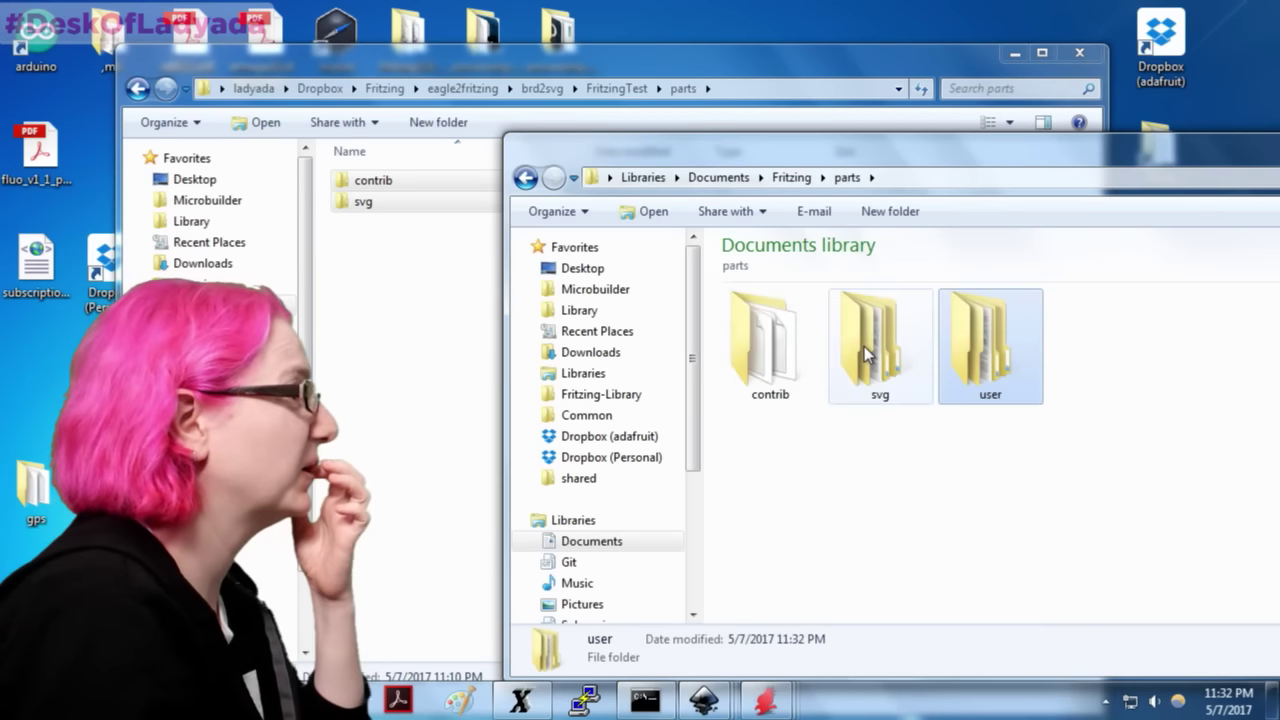
{"action": "left_click", "coordinate": [866, 350]}
{"action": "double_click", "coordinate": [975, 350]}
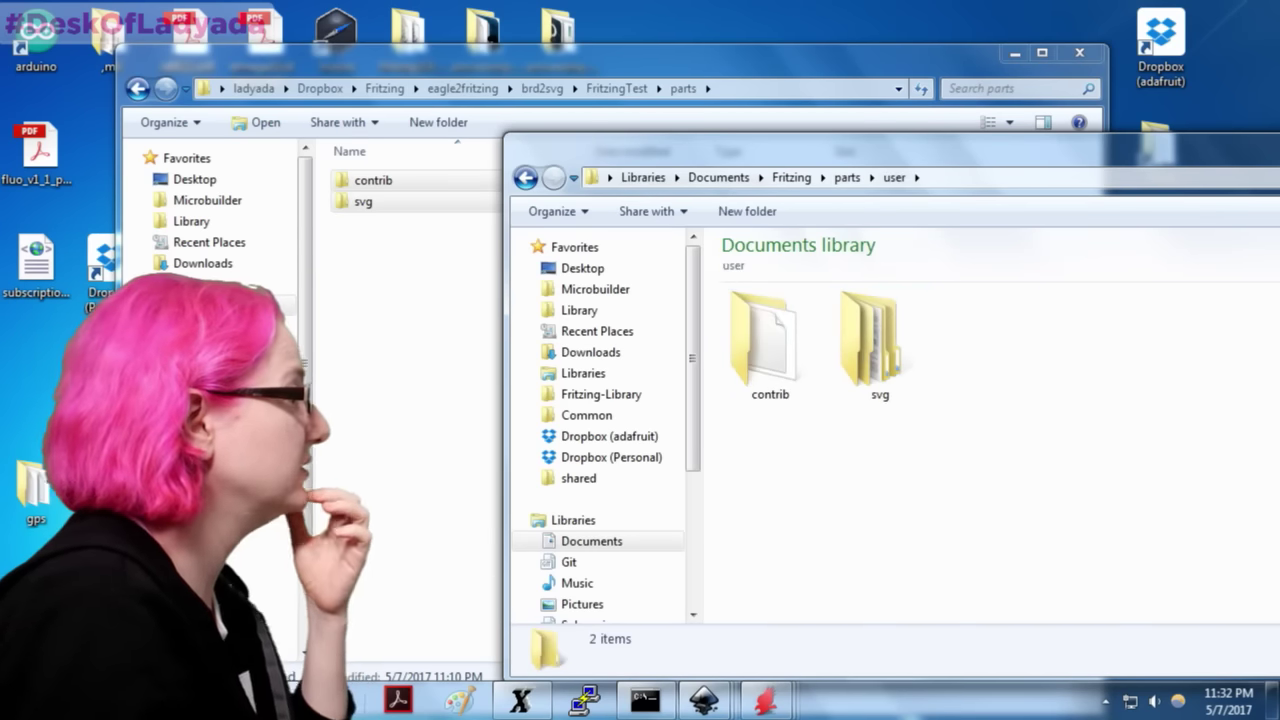
Step: Launch Fritzing again from the fritzing.0.9.3b.64.pc desktop folder, dismissing the startup message
{"action": "left_click_drag", "start_coordinate": [449, 49], "coordinate": [456, 114]}
{"action": "double_click", "coordinate": [407, 35]}
{"action": "double_click", "coordinate": [410, 264]}
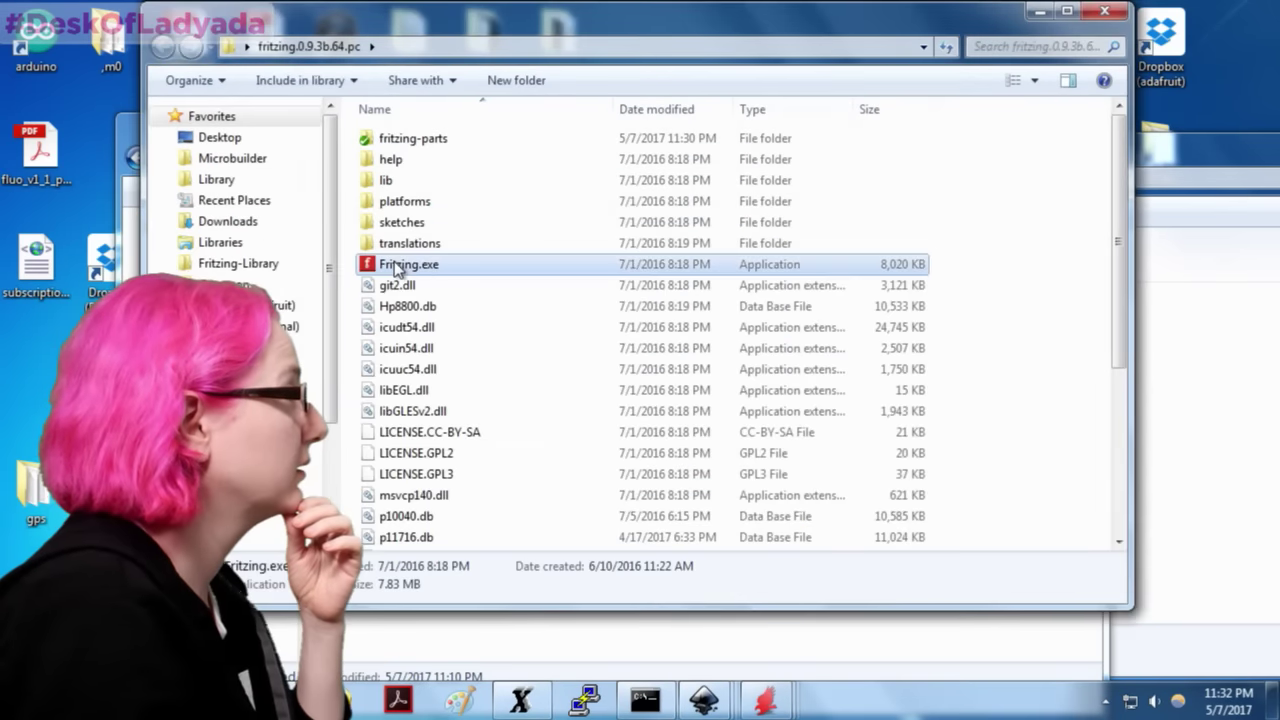
{"action": "left_click", "coordinate": [827, 414]}
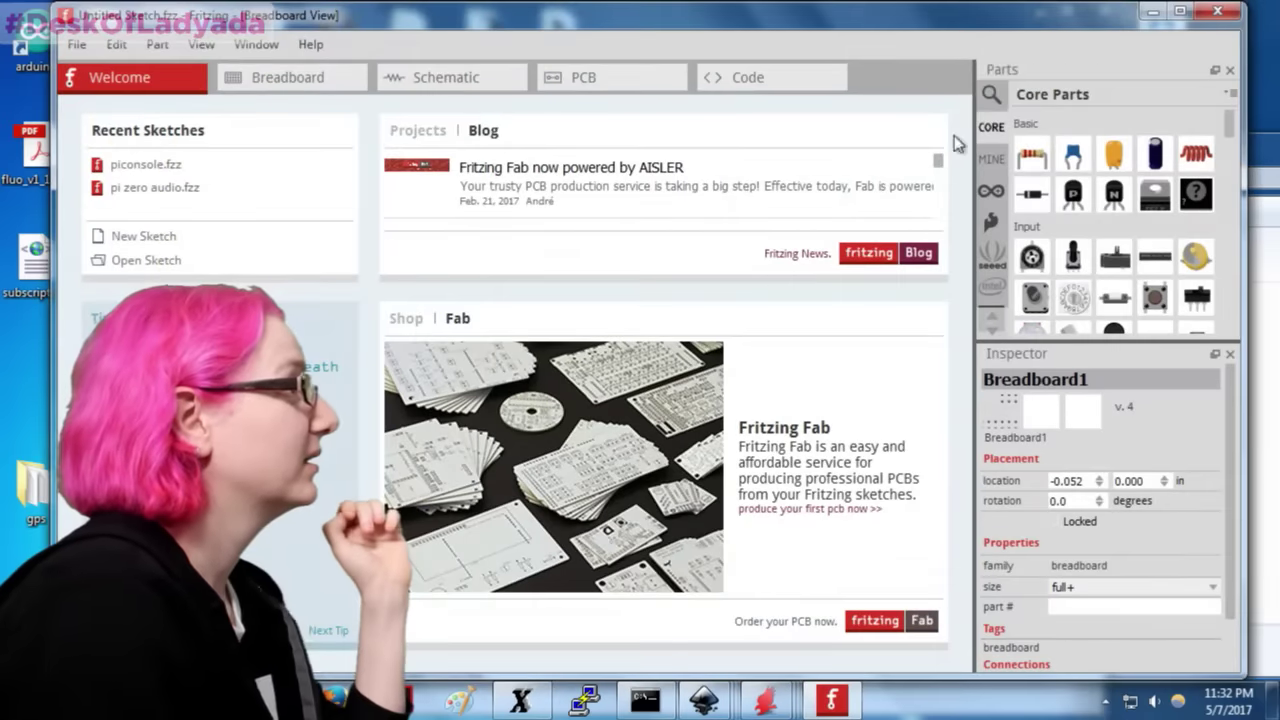
Step: Search the parts library for esp32 and place the Adafruit HUZZAH32 ESP32 Feather part on the breadboard
{"action": "left_click", "coordinate": [991, 94]}
{"action": "type", "text": "esp32"}
{"action": "key", "text": "Return"}
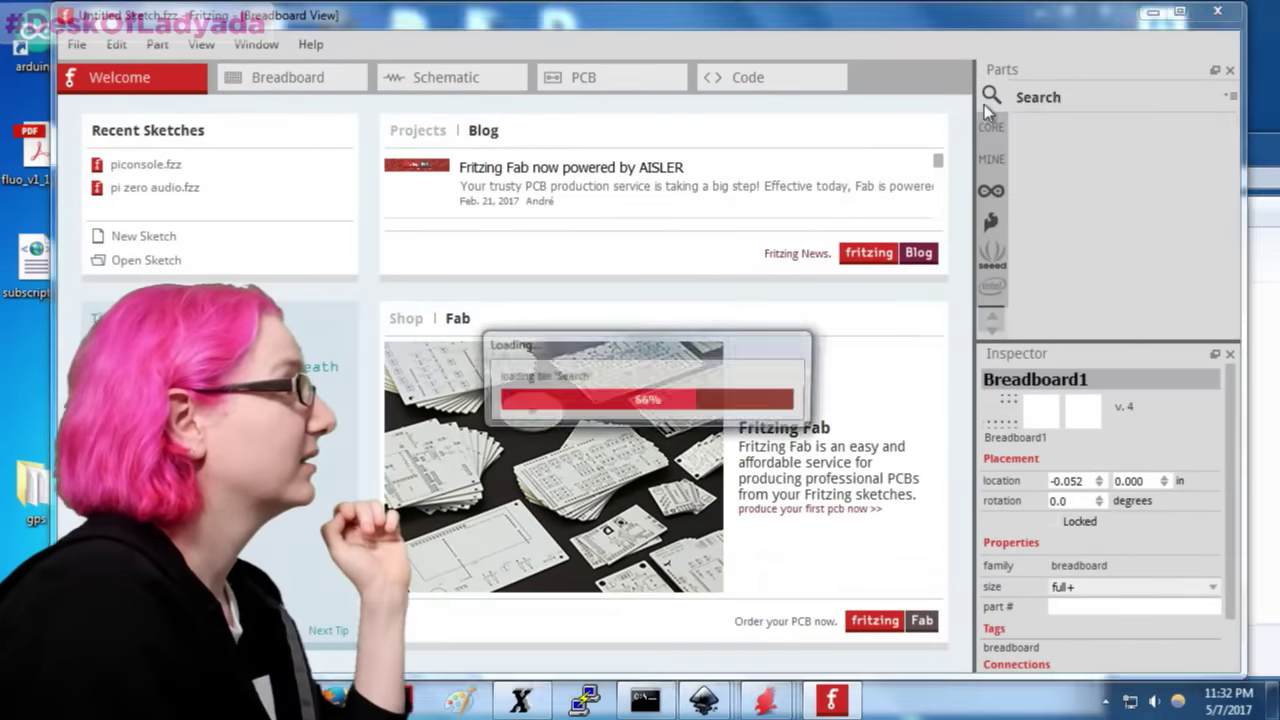
{"action": "left_click", "coordinate": [1038, 142]}
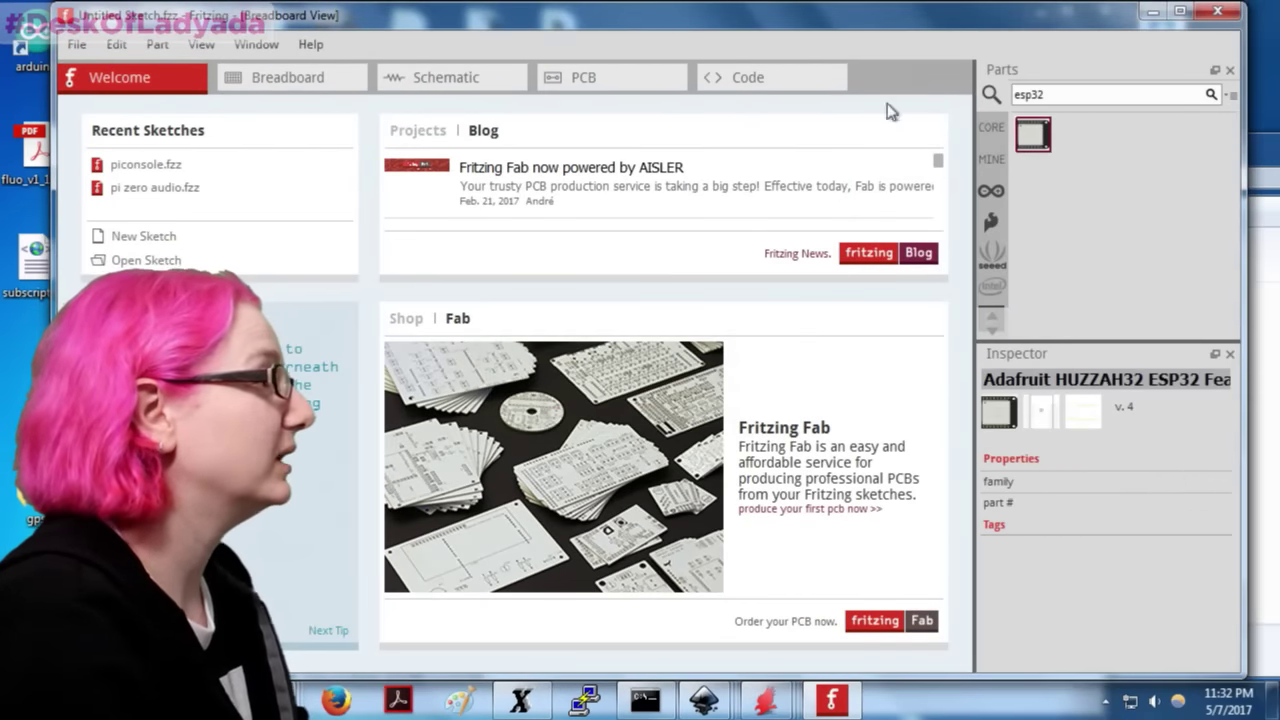
{"action": "left_click", "coordinate": [332, 77]}
{"action": "left_click_drag", "start_coordinate": [1036, 138], "coordinate": [660, 289]}
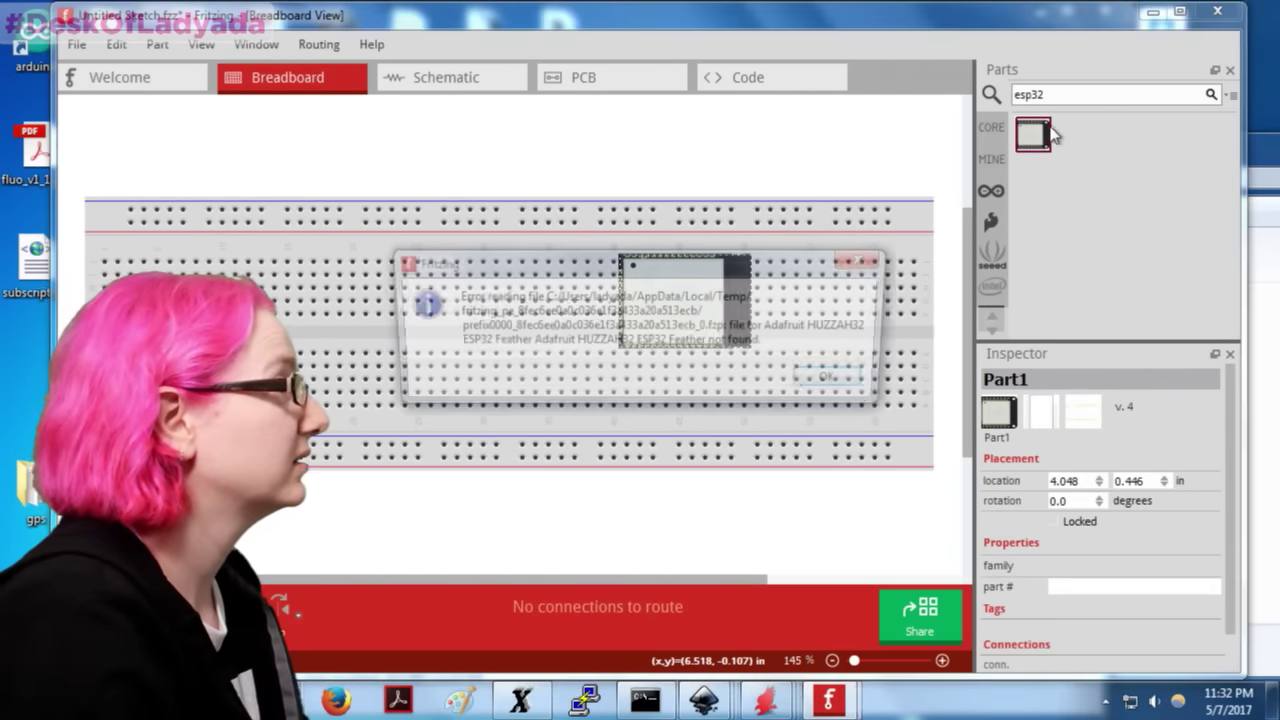
Step: Dismiss the file error, check the part's schematic and PCB views in the parts editor, and close the editor
{"action": "left_click", "coordinate": [840, 380]}
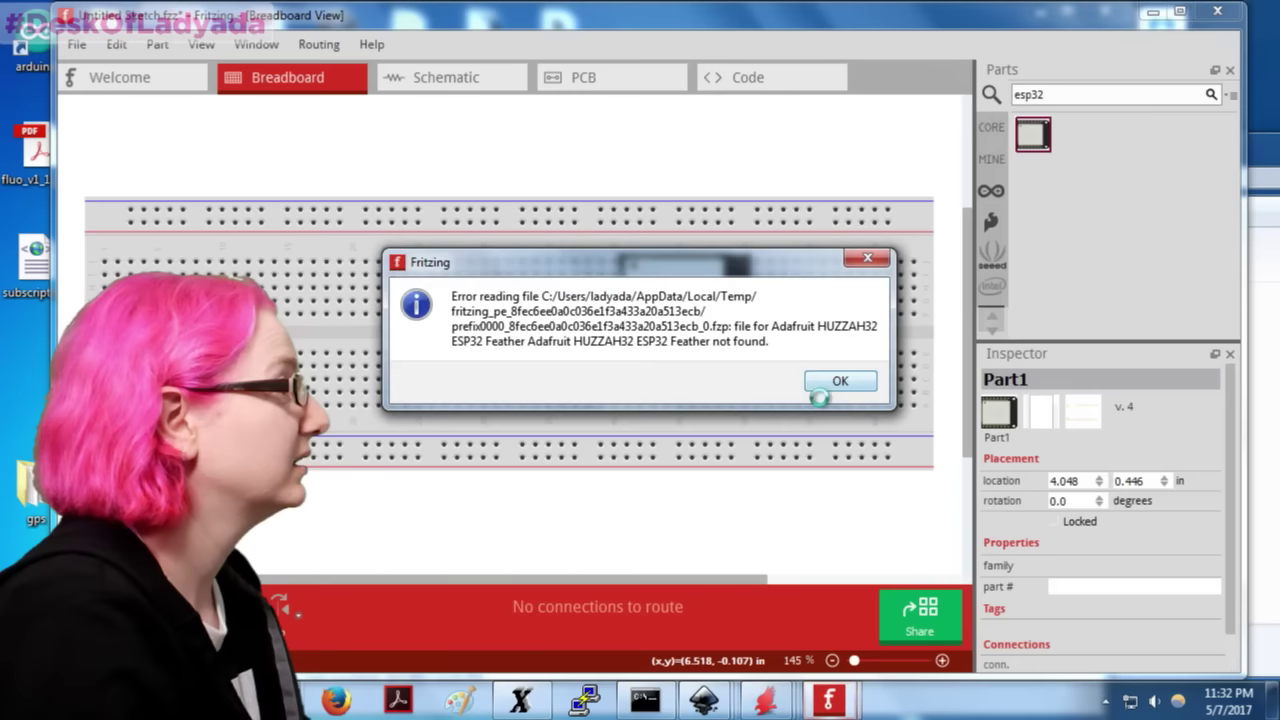
{"action": "left_click", "coordinate": [825, 380]}
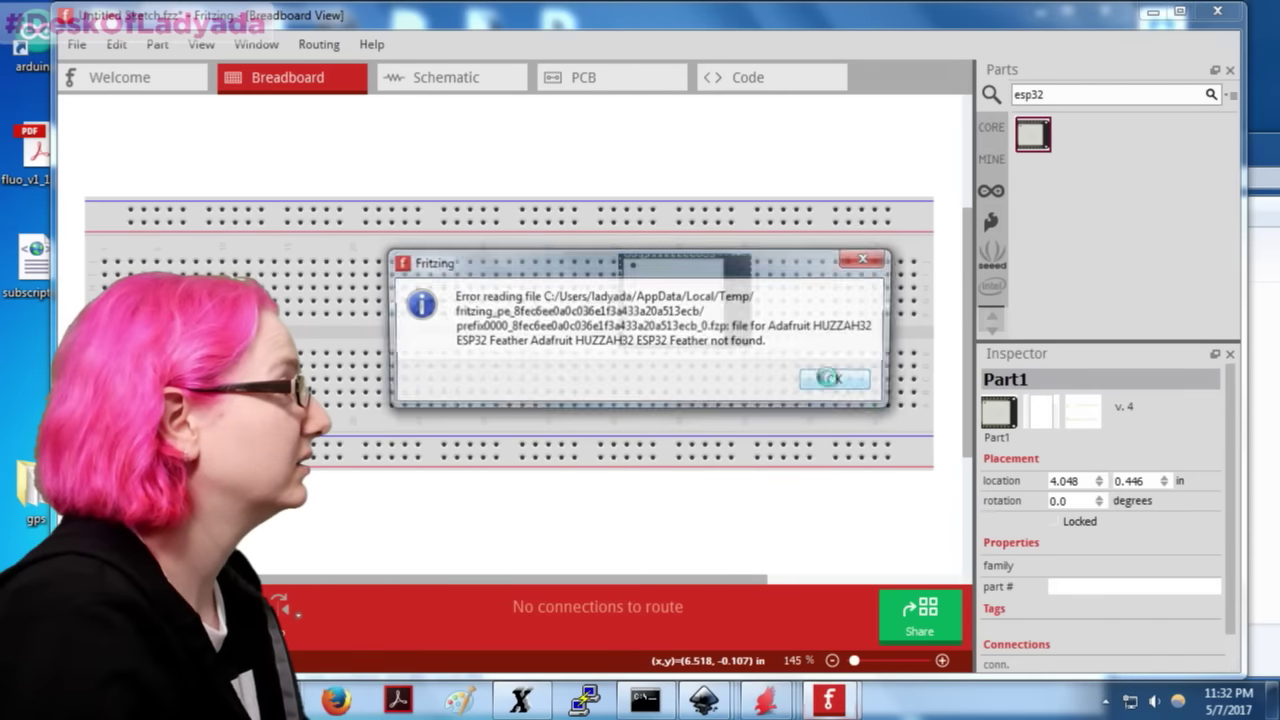
{"action": "left_click", "coordinate": [868, 259]}
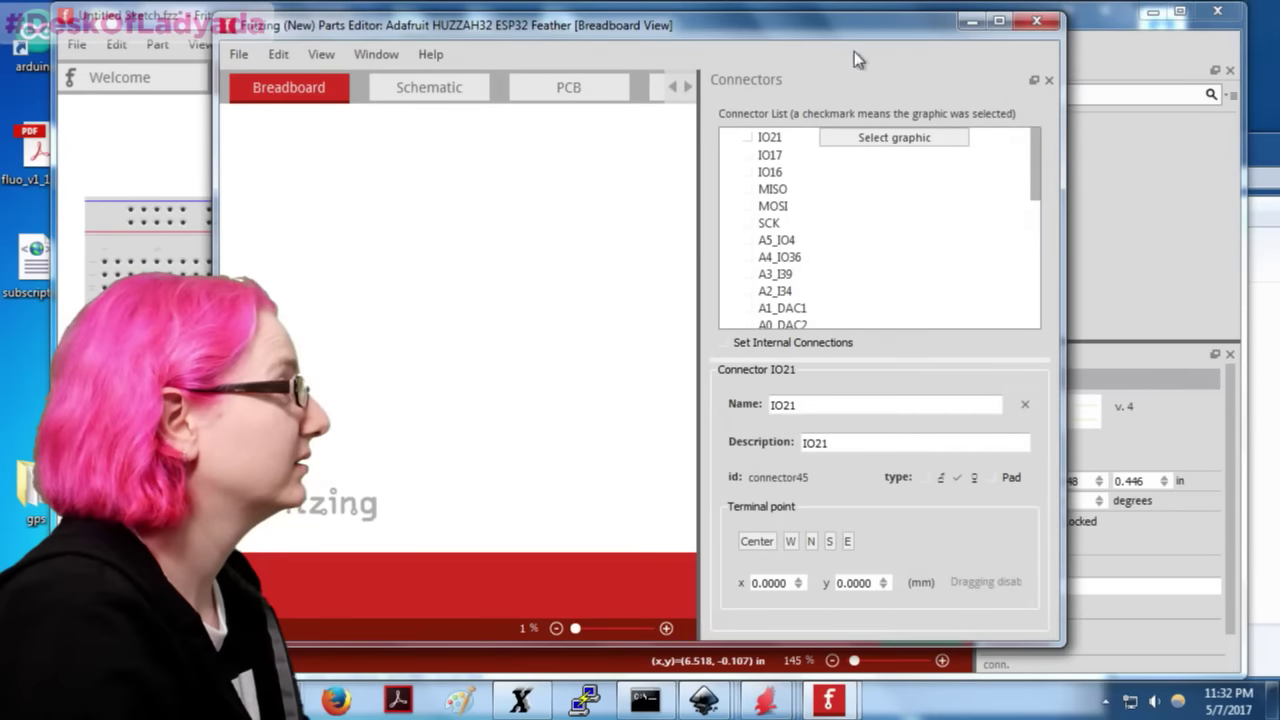
{"action": "left_click", "coordinate": [432, 88]}
{"action": "left_click", "coordinate": [600, 88]}
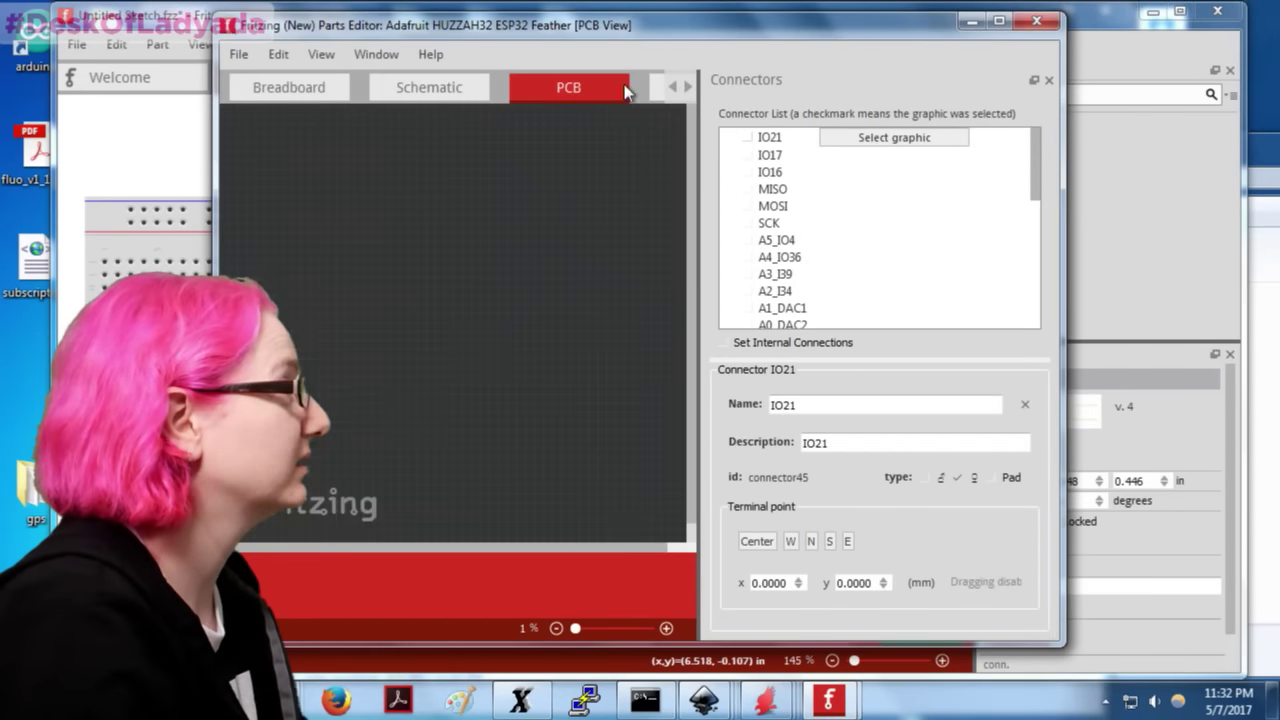
{"action": "left_click", "coordinate": [1041, 22]}
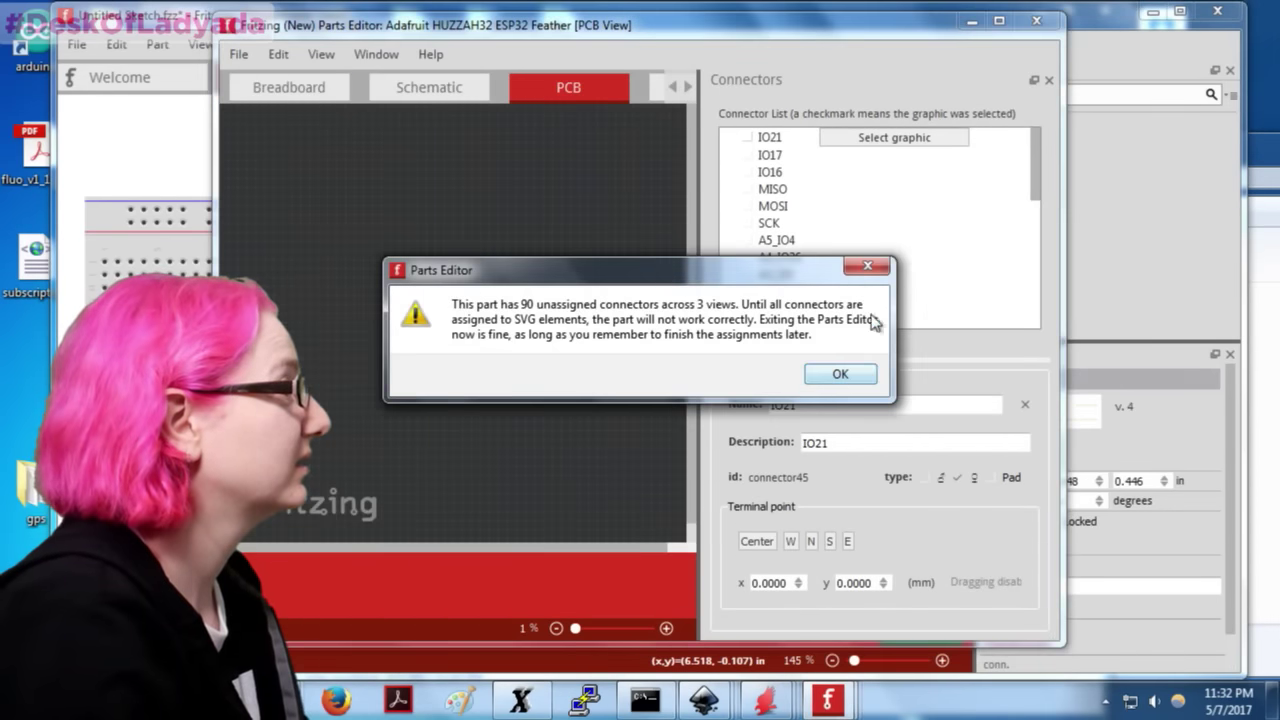
{"action": "left_click", "coordinate": [868, 266]}
Step: Open the esp32 part for editing again from the parts library, dismissing the error, and close the parts editor
{"action": "left_click", "coordinate": [1033, 135]}
{"action": "right_click", "coordinate": [1048, 143]}
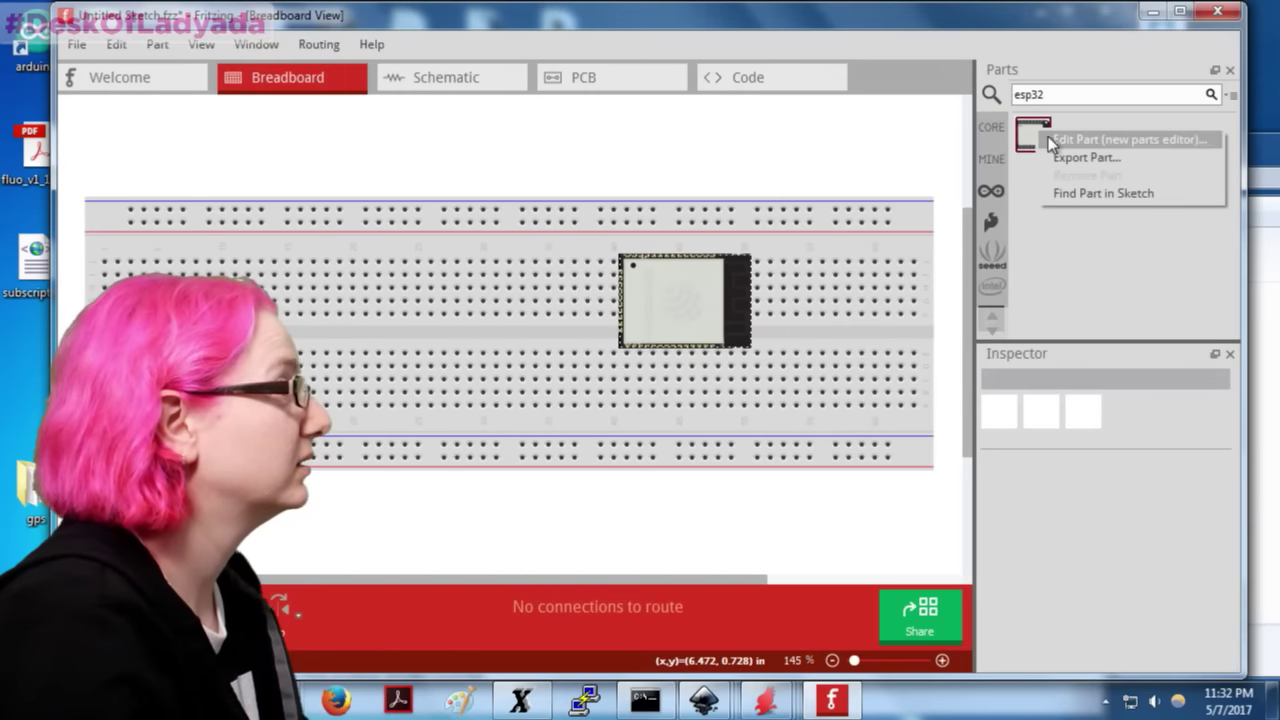
{"action": "left_click", "coordinate": [1054, 139]}
{"action": "left_click", "coordinate": [836, 380]}
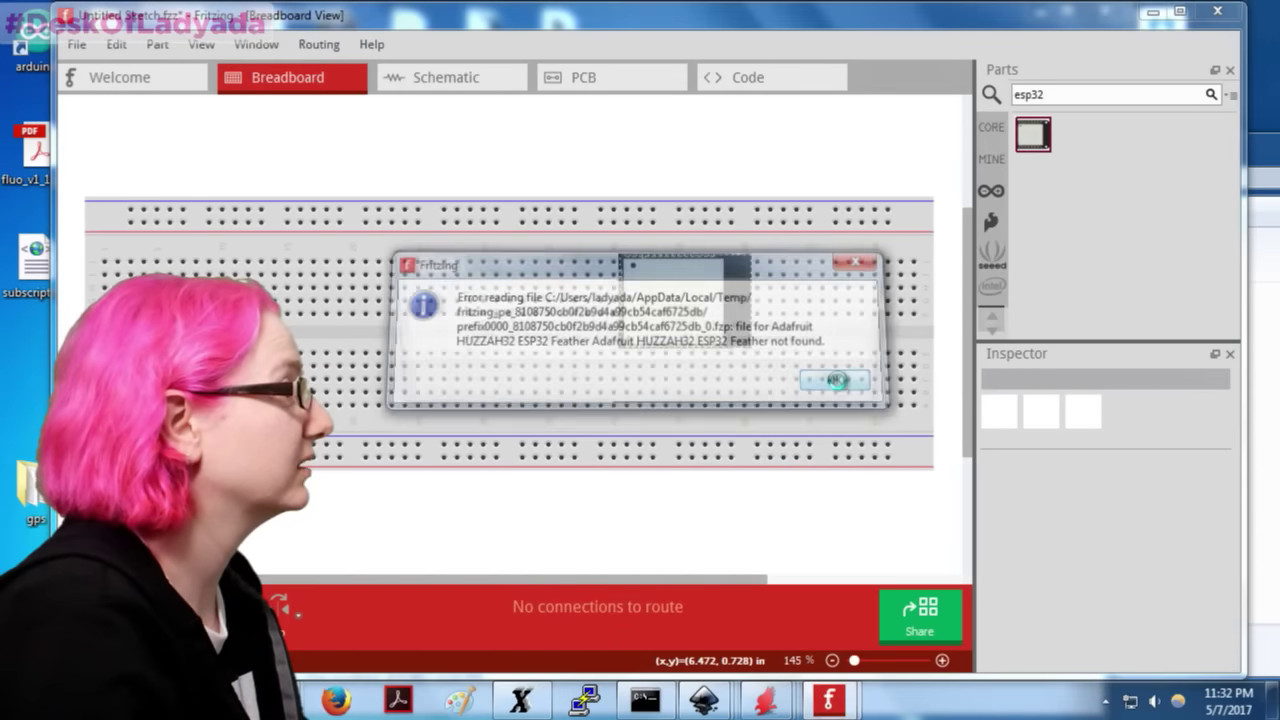
{"action": "left_click", "coordinate": [1037, 20]}
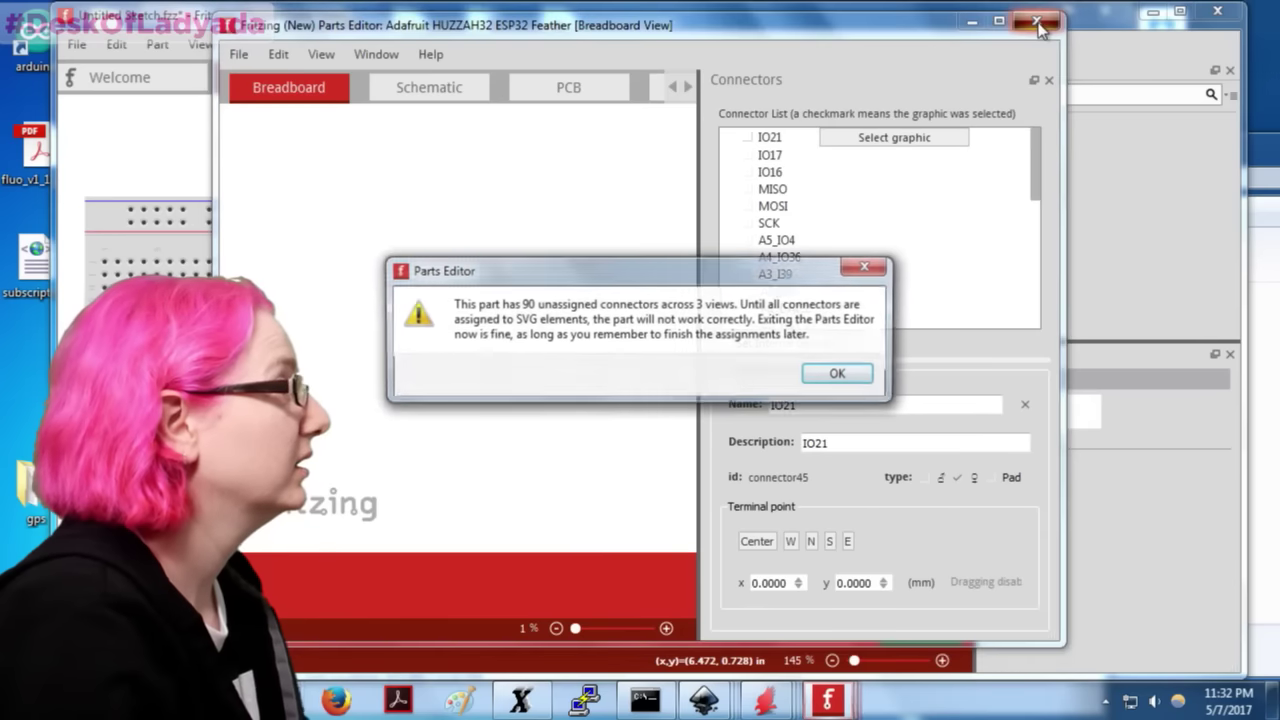
{"action": "left_click", "coordinate": [814, 372]}
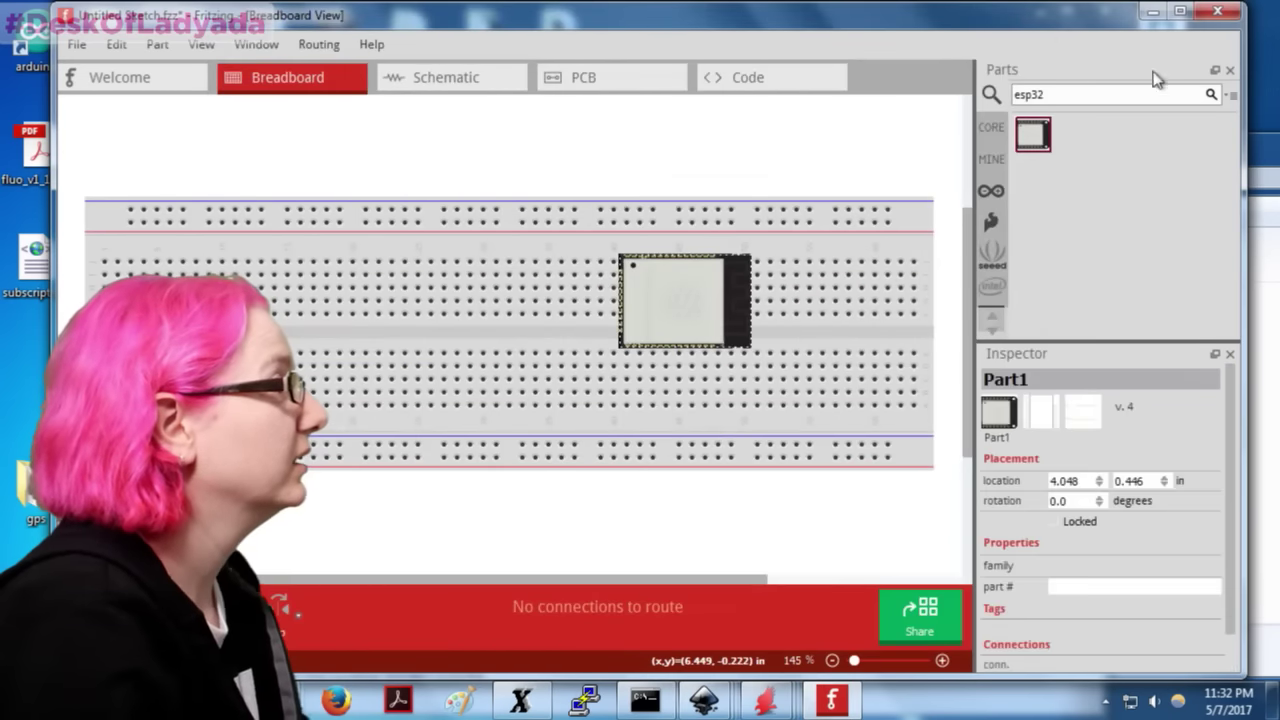
Step: Minimize Fritzing and open the Feather breadboard SVG from Documents\Fritzing\parts\user\svg\contrib\breadboard in Inkscape
{"action": "key", "text": "Delete"}
{"action": "left_click", "coordinate": [1157, 16]}
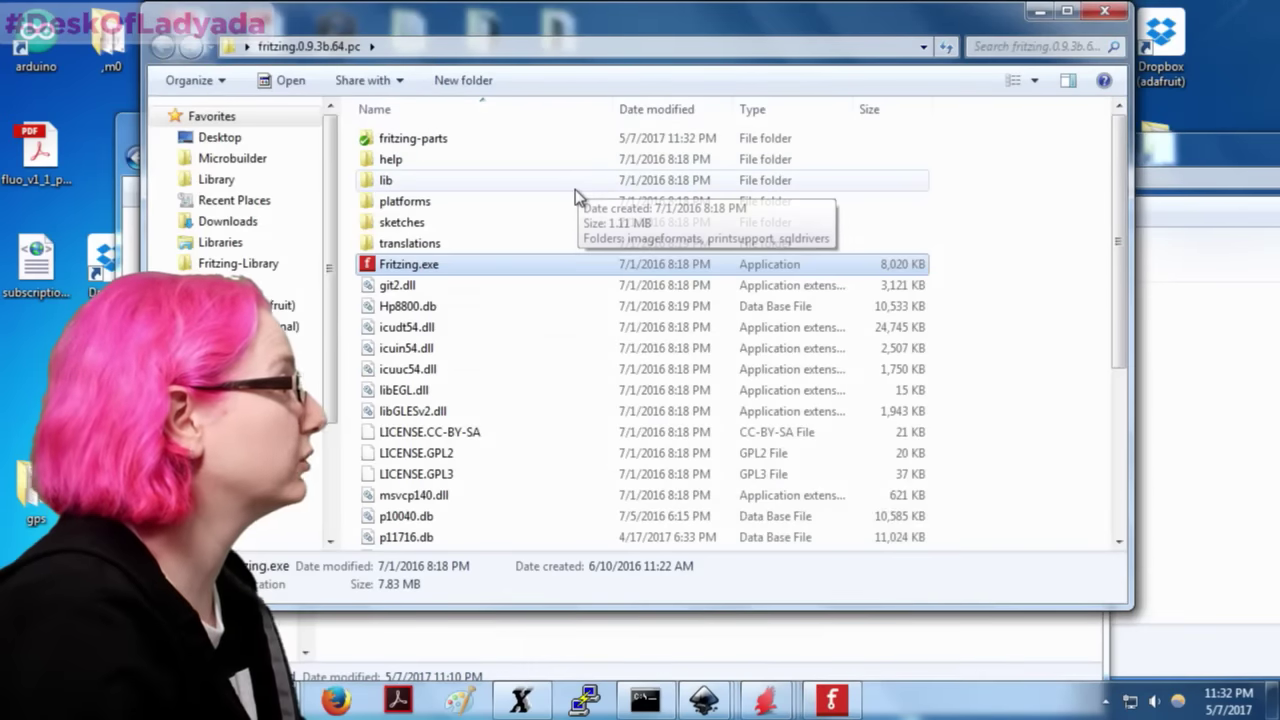
{"action": "left_click", "coordinate": [903, 647]}
{"action": "left_click", "coordinate": [1183, 331]}
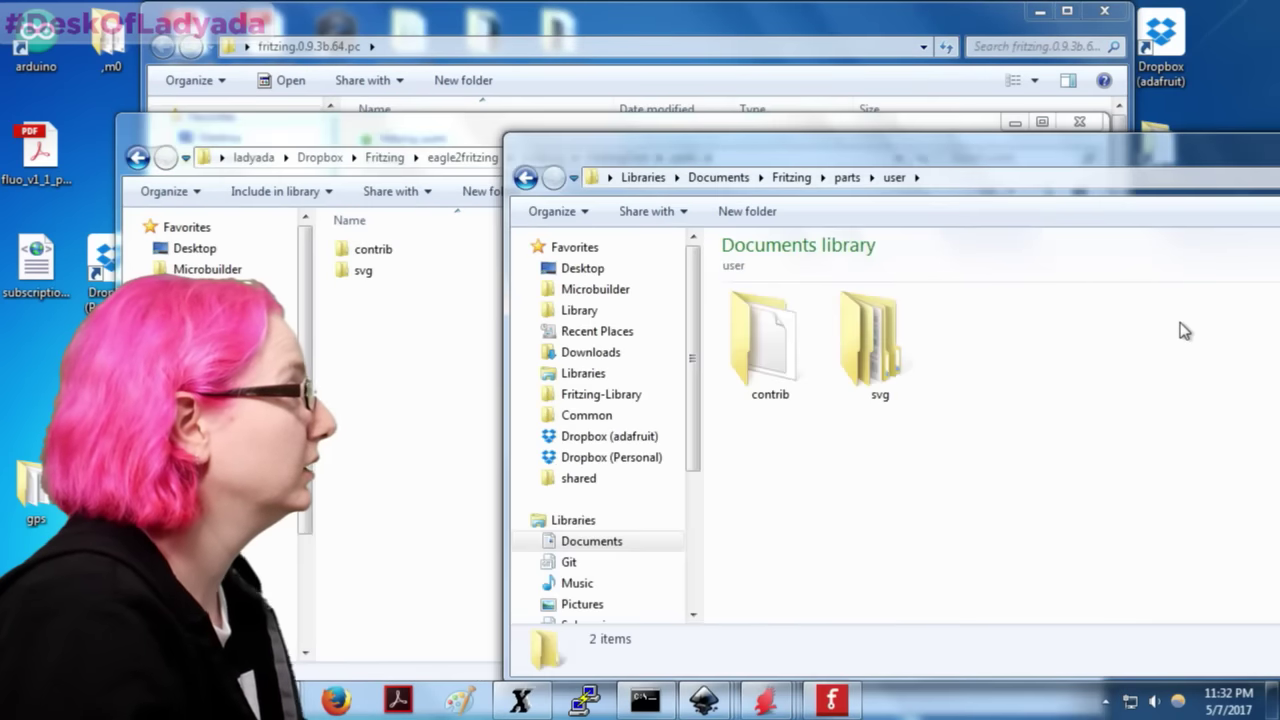
{"action": "double_click", "coordinate": [884, 360]}
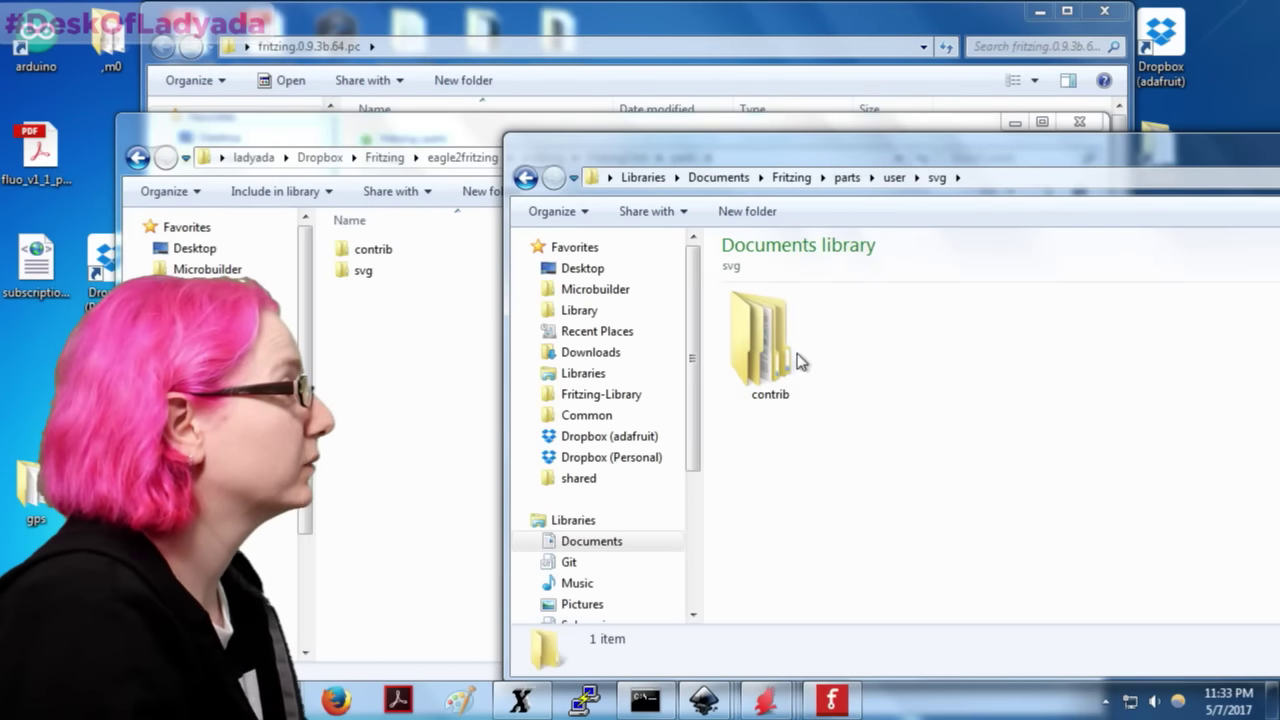
{"action": "double_click", "coordinate": [798, 360]}
{"action": "double_click", "coordinate": [768, 336]}
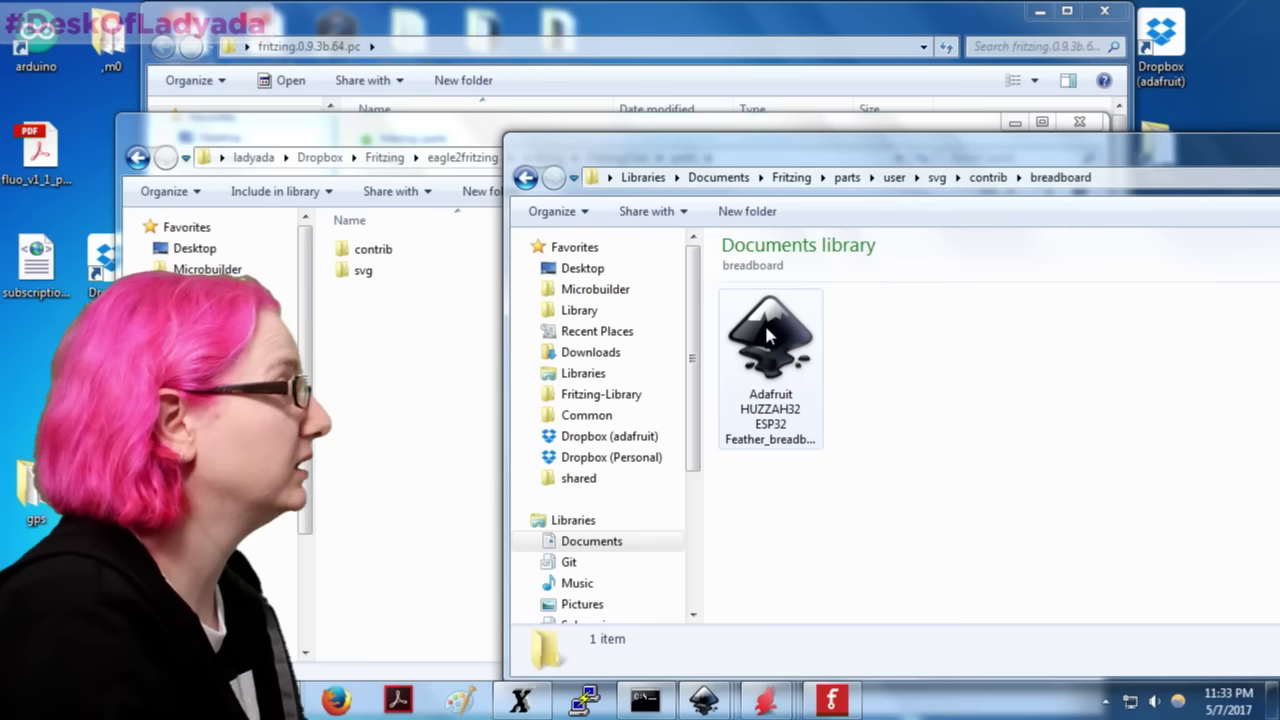
{"action": "double_click", "coordinate": [771, 328]}
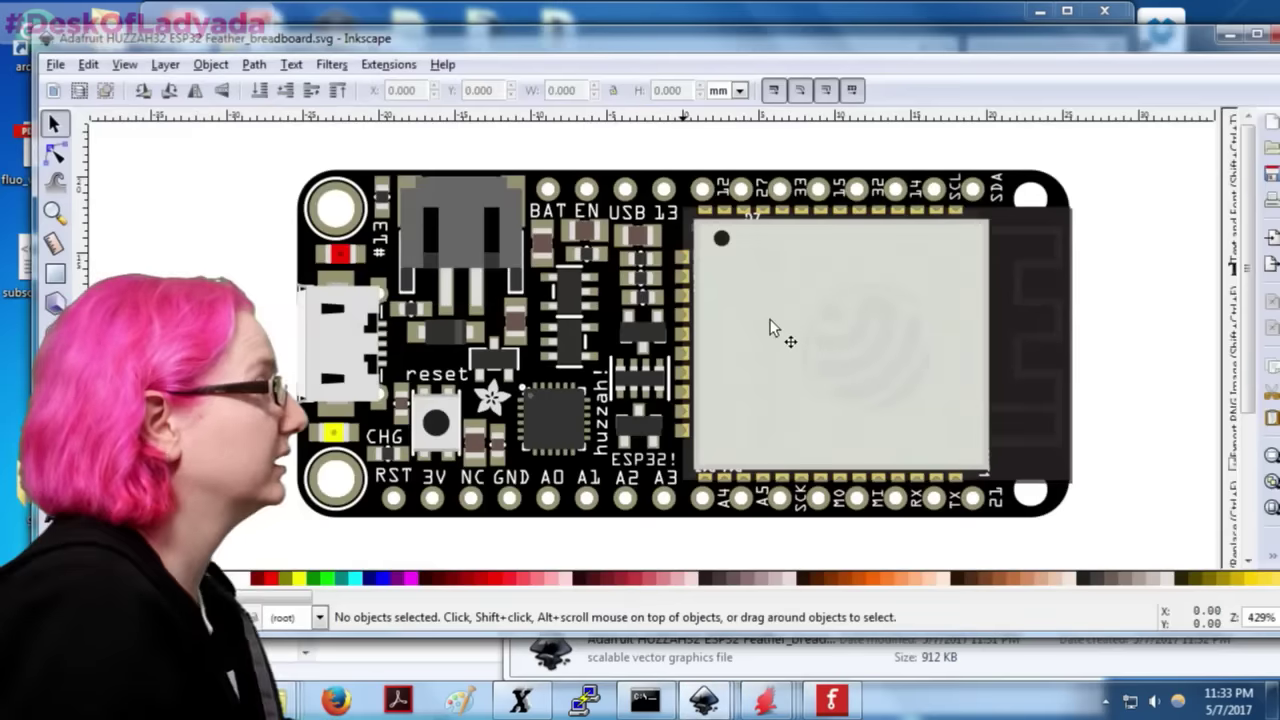
Step: Try ungrouping the board drawing and deleting the ESP32 module image from it
{"action": "left_click", "coordinate": [771, 328]}
{"action": "right_click", "coordinate": [771, 328]}
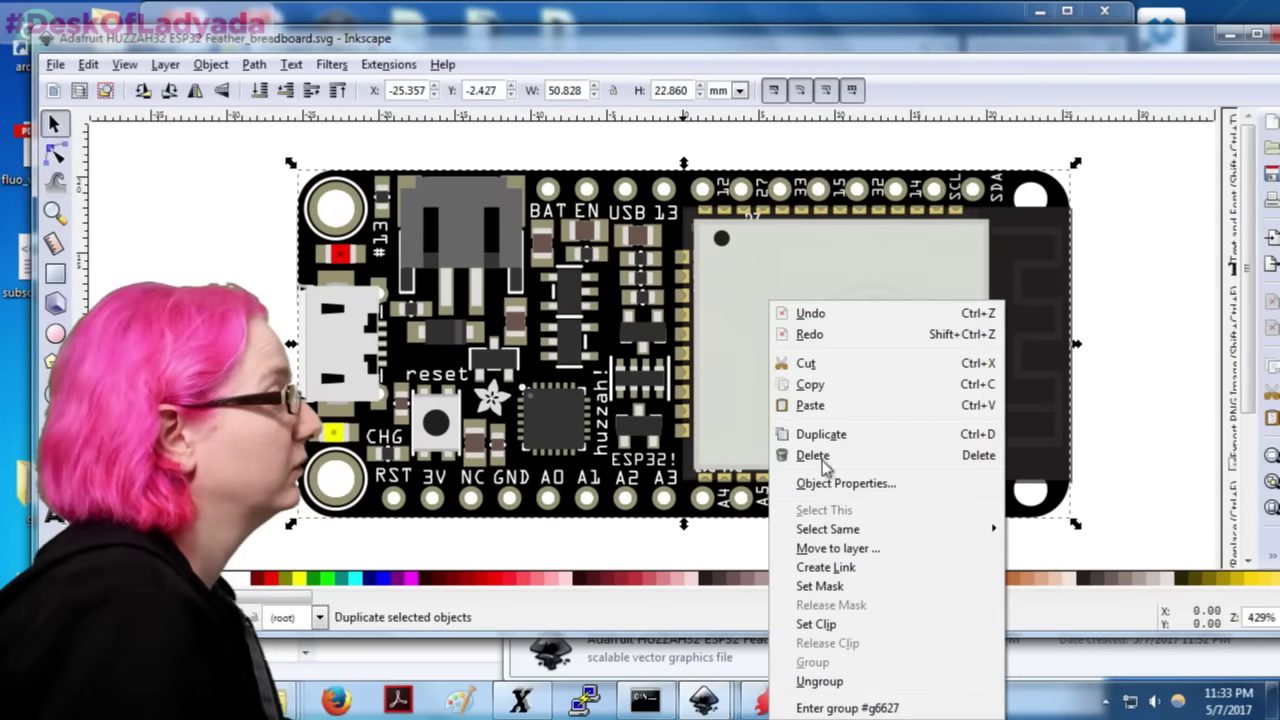
{"action": "left_click", "coordinate": [848, 697]}
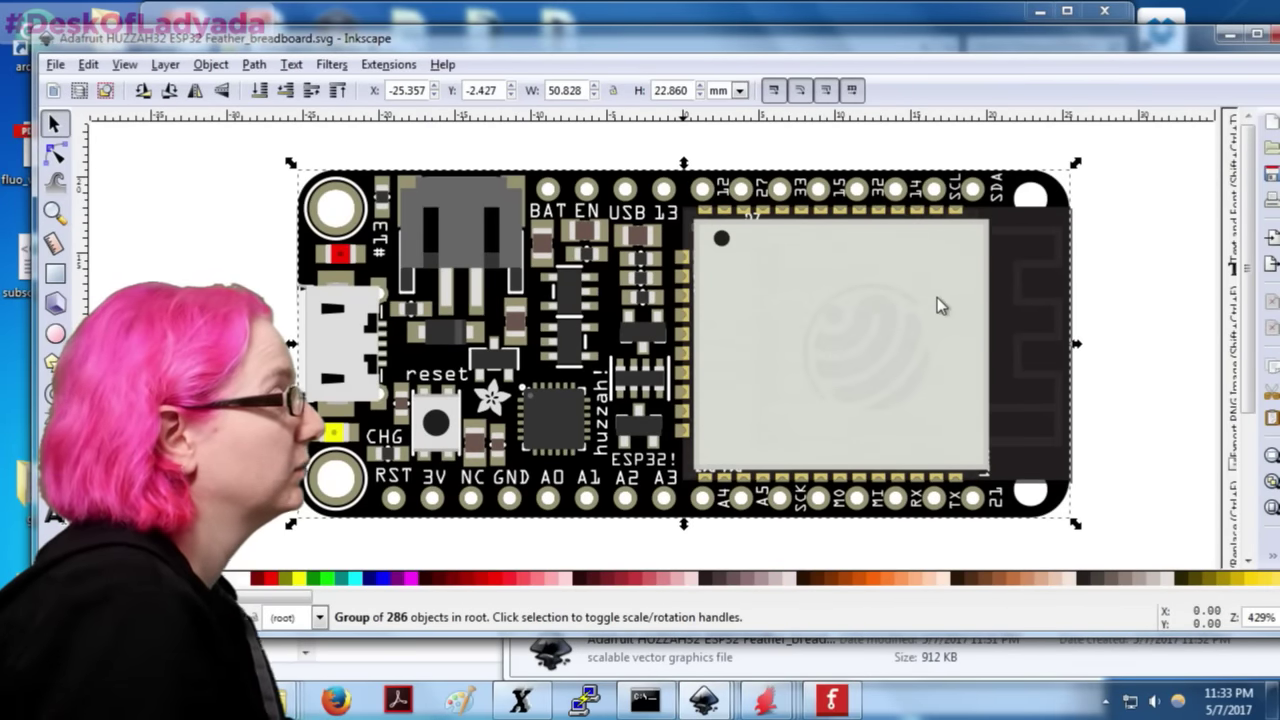
{"action": "left_click", "coordinate": [1166, 243]}
{"action": "left_click", "coordinate": [878, 316]}
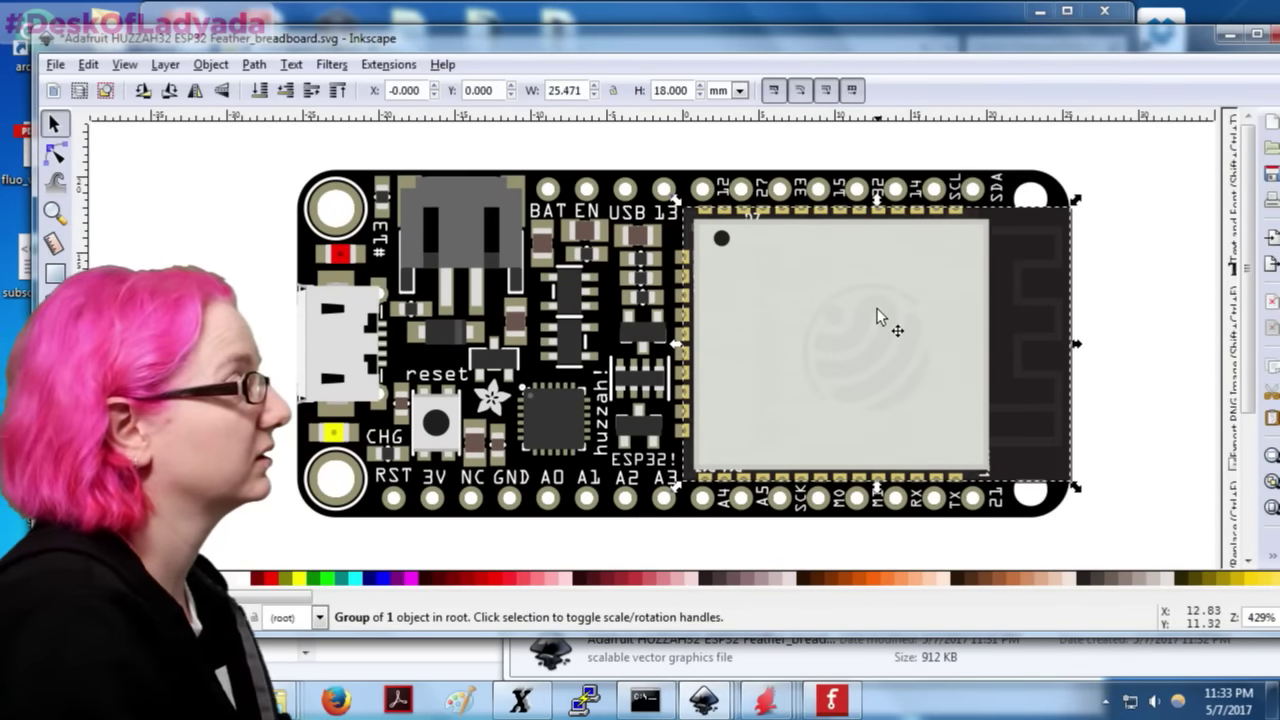
{"action": "key", "text": "Delete"}
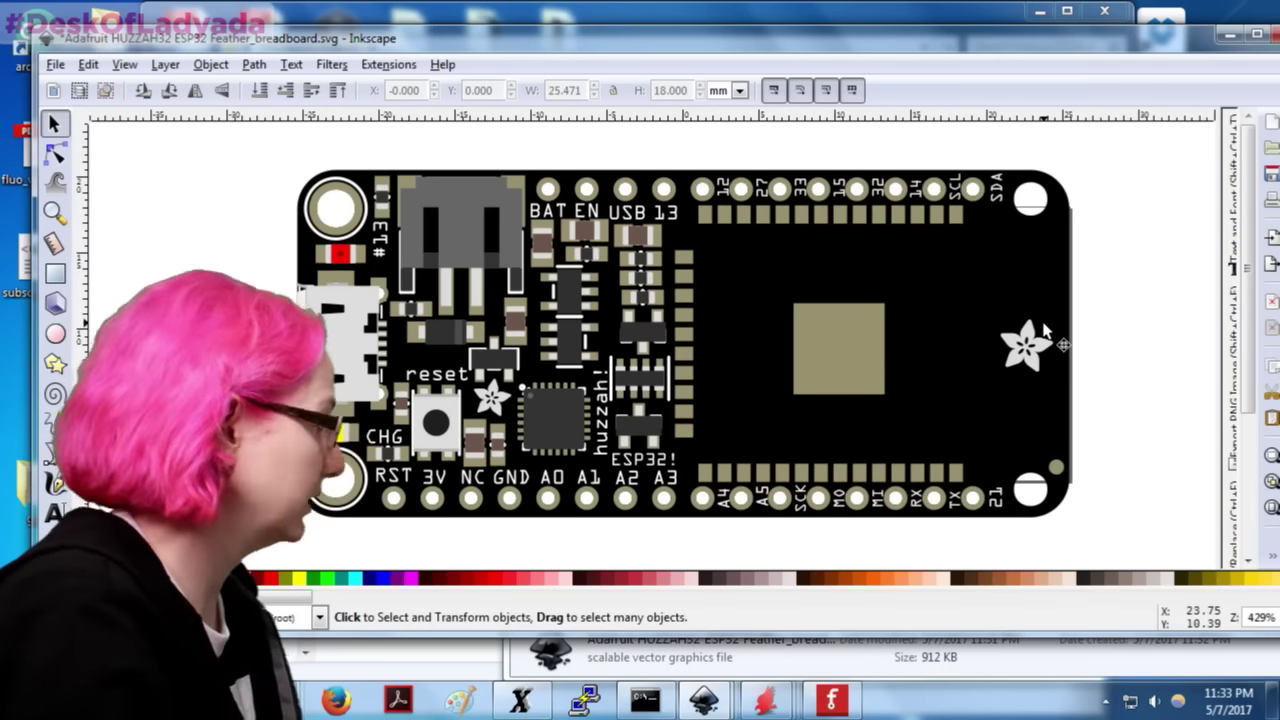
Step: Try resizing the page to the drawing without the ESP32 module in the document properties
{"action": "key", "text": "ctrl+shift+d"}
{"action": "left_click", "coordinate": [933, 445]}
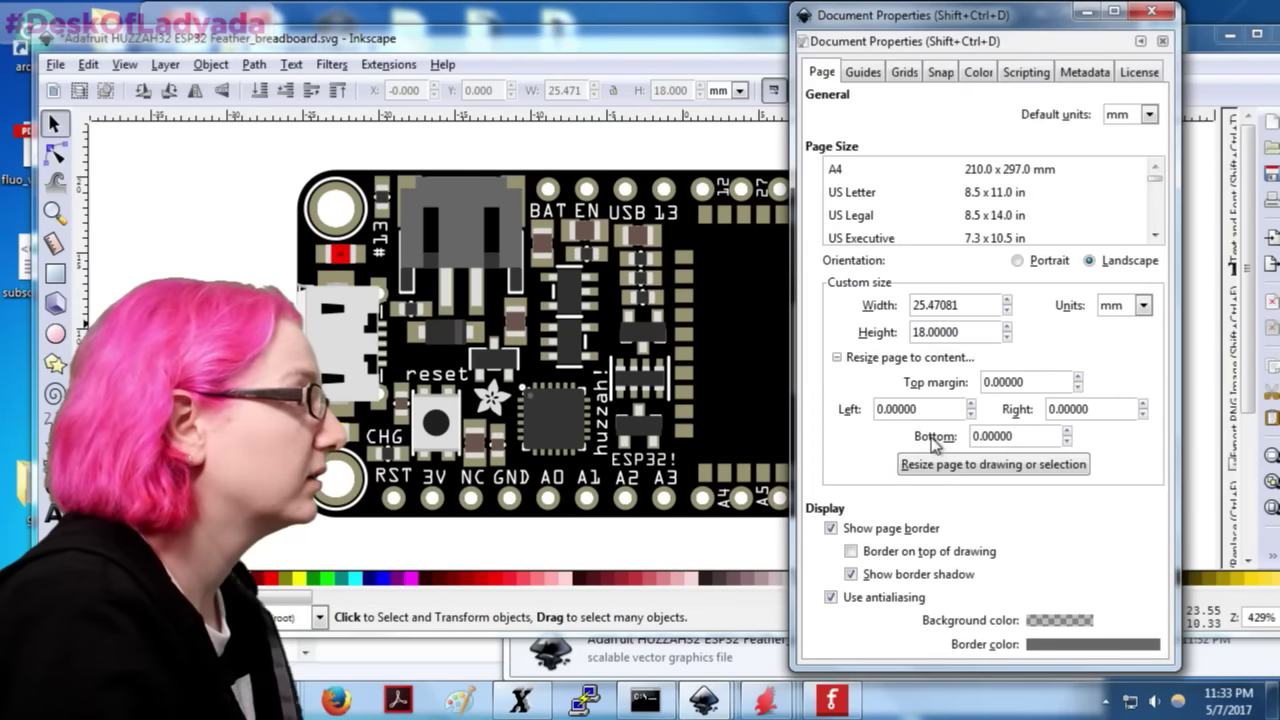
{"action": "left_click", "coordinate": [1000, 466]}
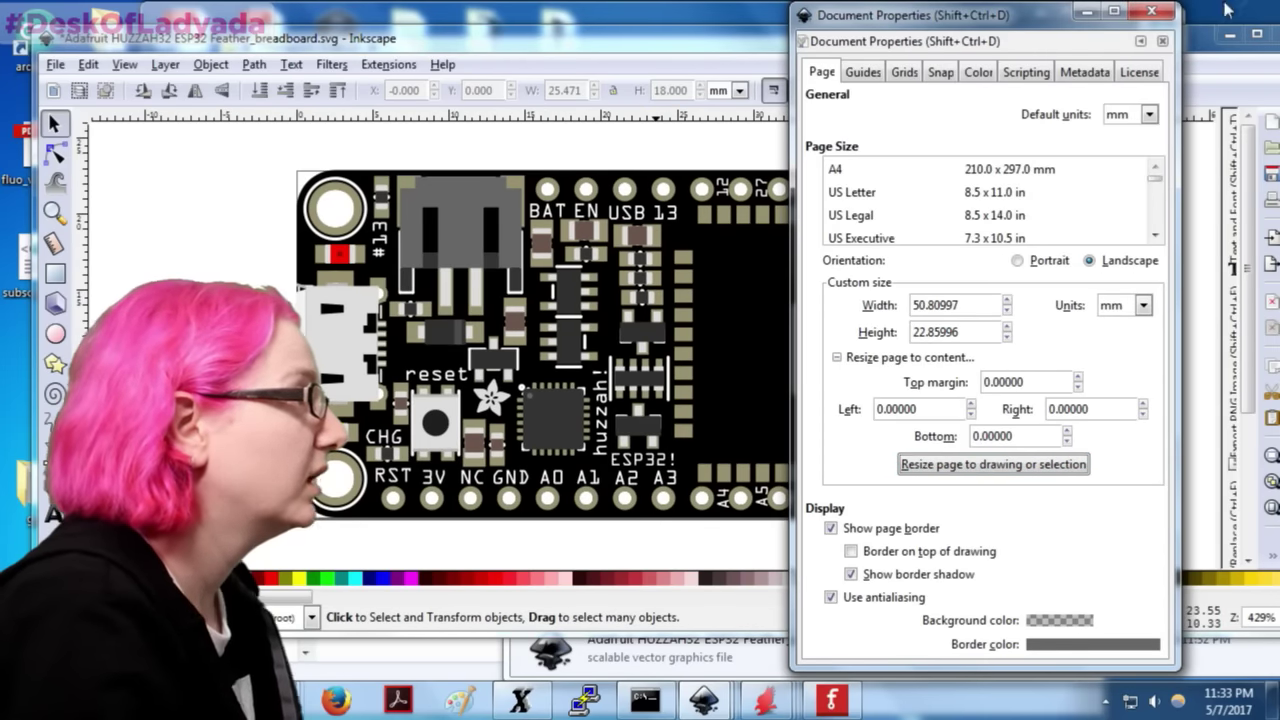
{"action": "left_click", "coordinate": [1151, 11]}
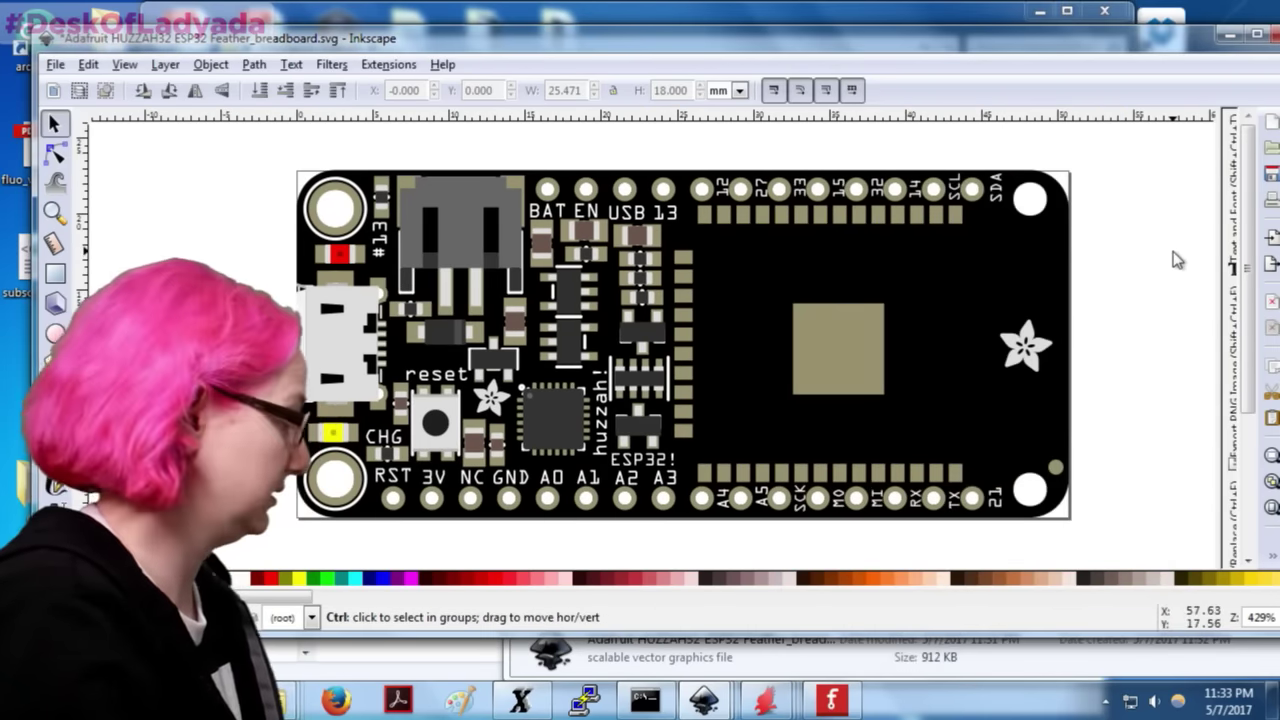
Step: Try pasting the module back and undo the page resize, the module deletion and the ungrouping
{"action": "key", "text": "ctrl+v"}
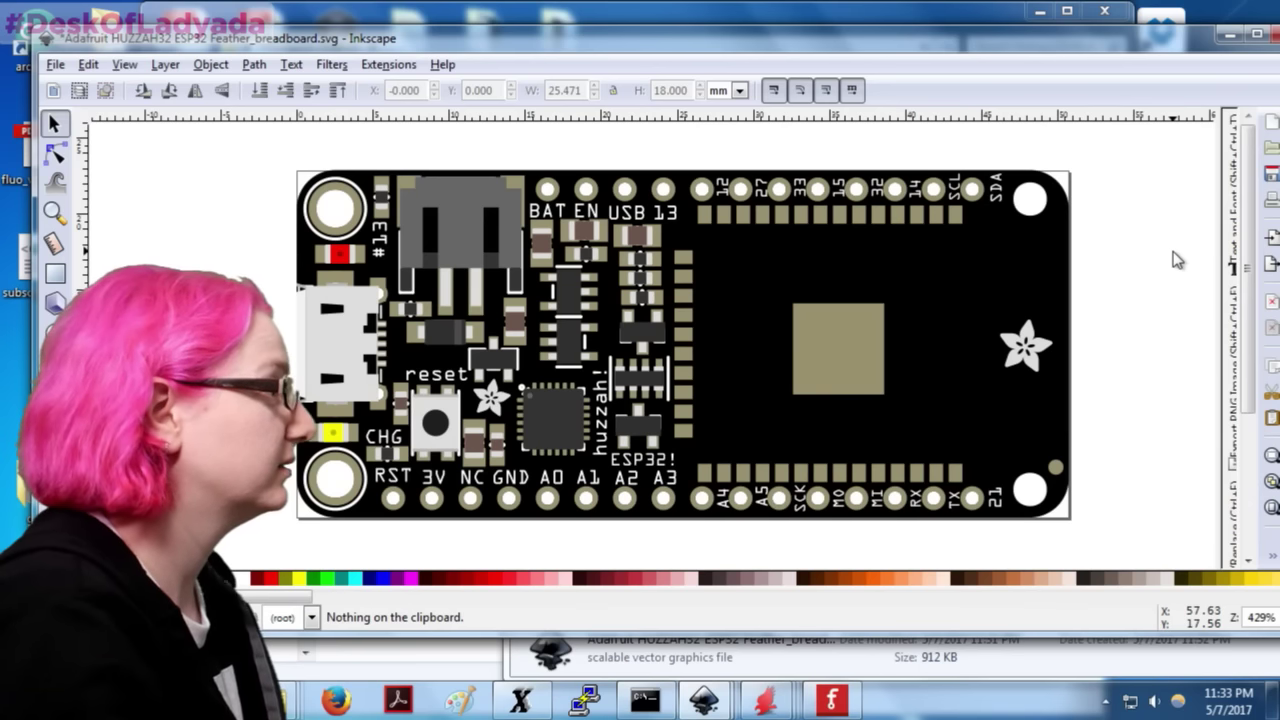
{"action": "scroll", "coordinate": [1080, 300], "scroll_direction": "right", "scroll_amount": 5}
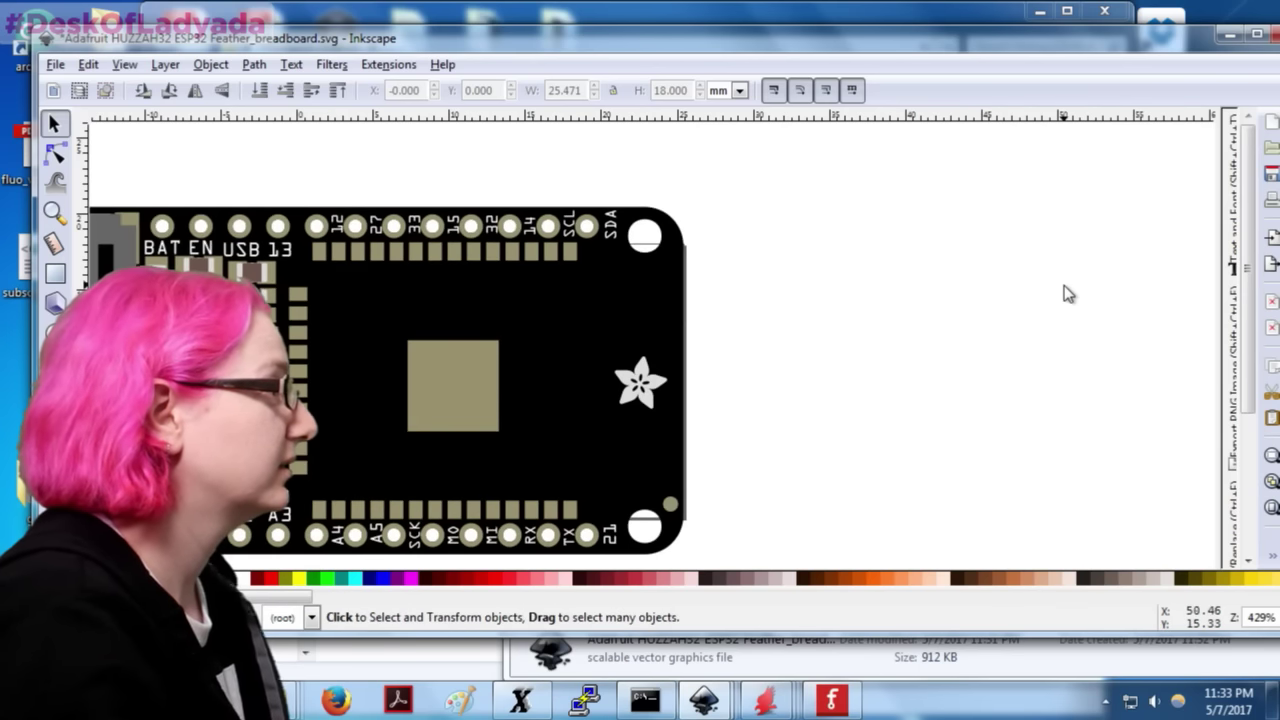
{"action": "key", "text": "ctrl+z"}
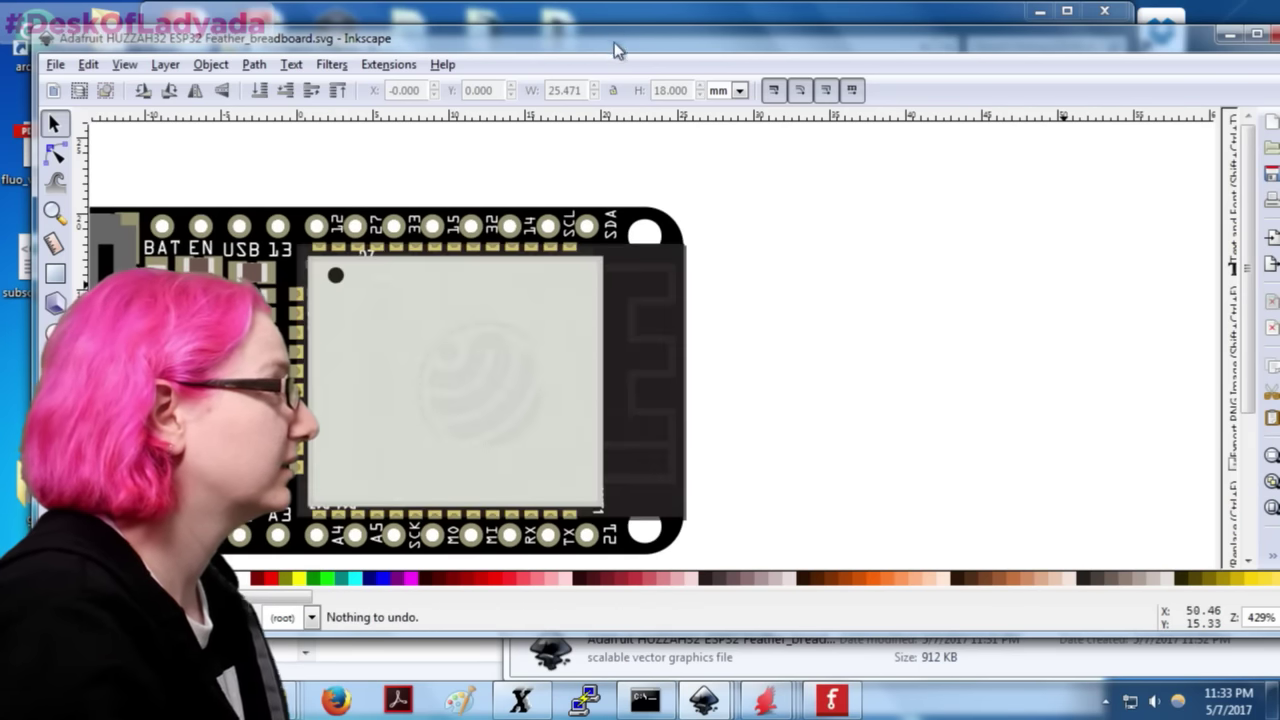
Step: Resize the page to the complete board drawing including the ESP32 module, and save the SVG
{"action": "key", "text": "ctrl+shift+d"}
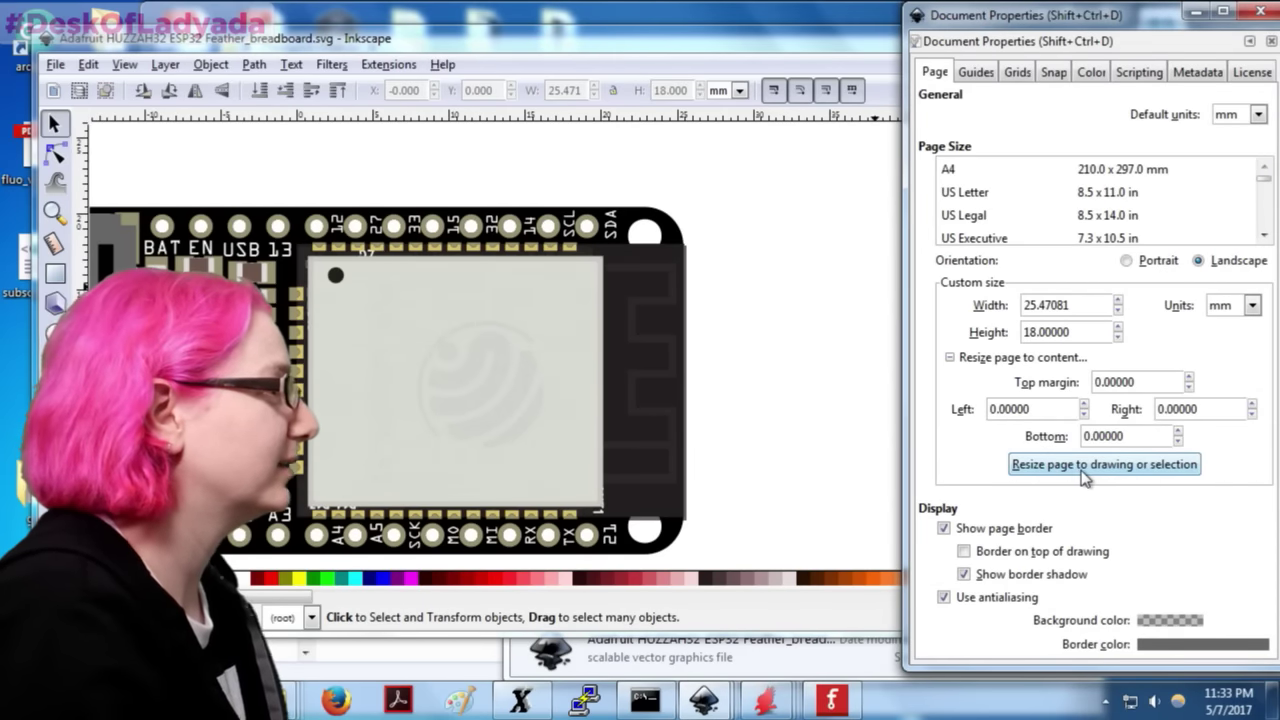
{"action": "left_click_drag", "start_coordinate": [1080, 18], "coordinate": [944, 22]}
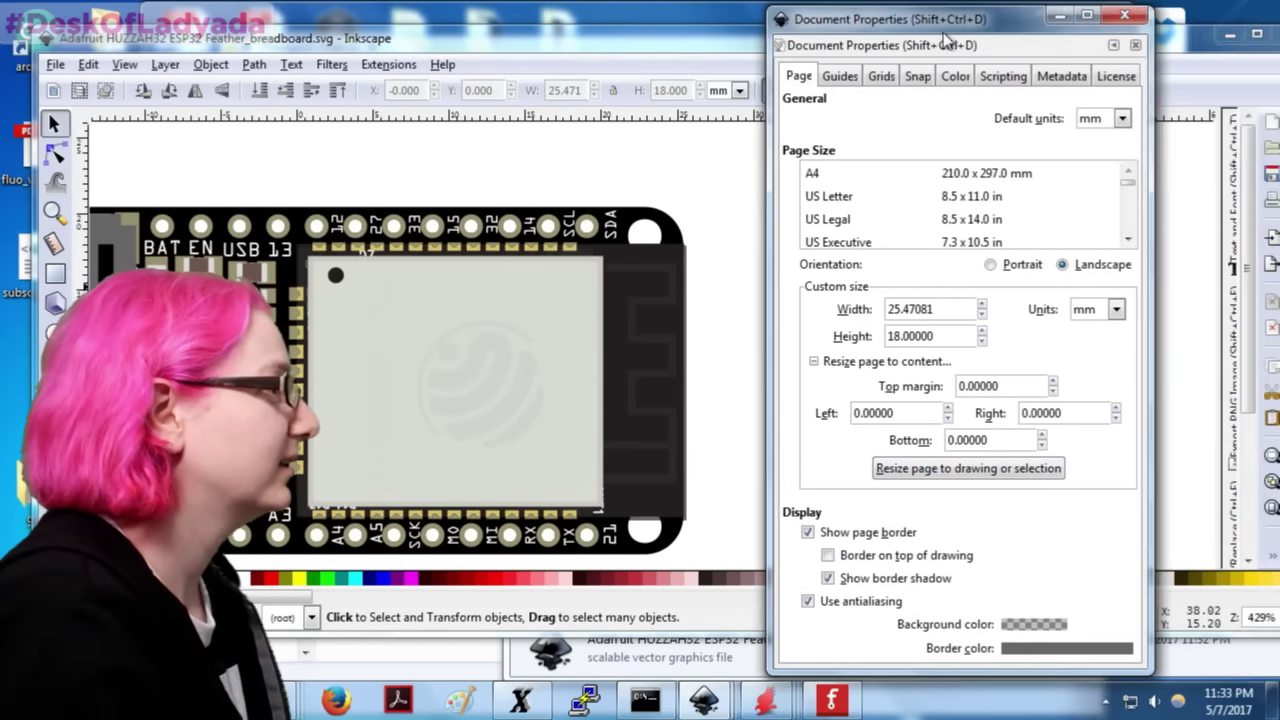
{"action": "left_click", "coordinate": [995, 470]}
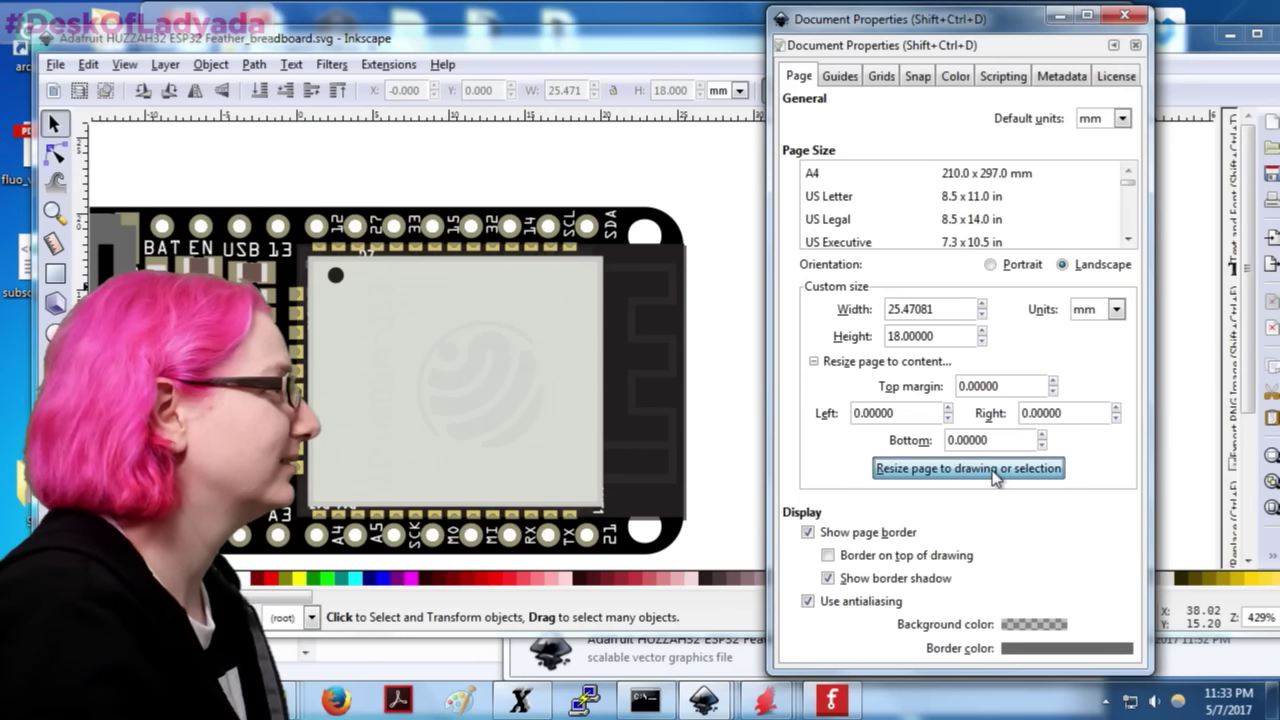
{"action": "left_click", "coordinate": [743, 258]}
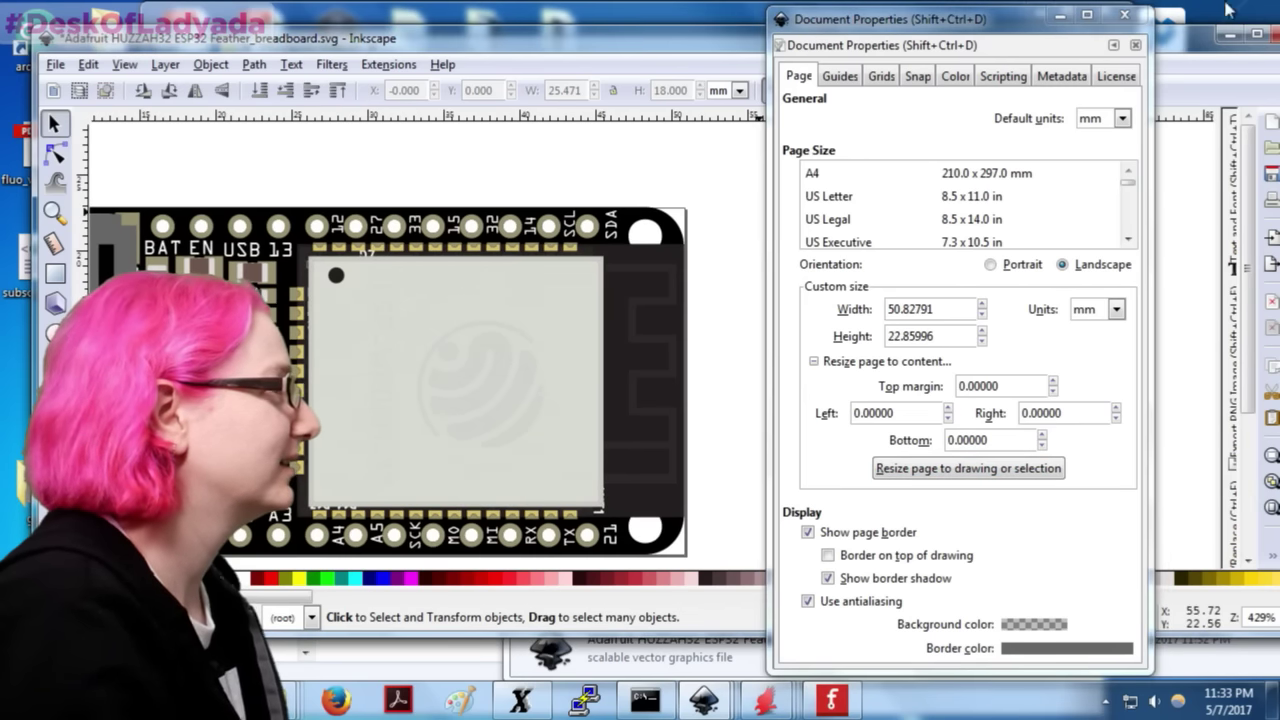
{"action": "left_click", "coordinate": [1134, 20]}
{"action": "key", "text": "ctrl+s"}
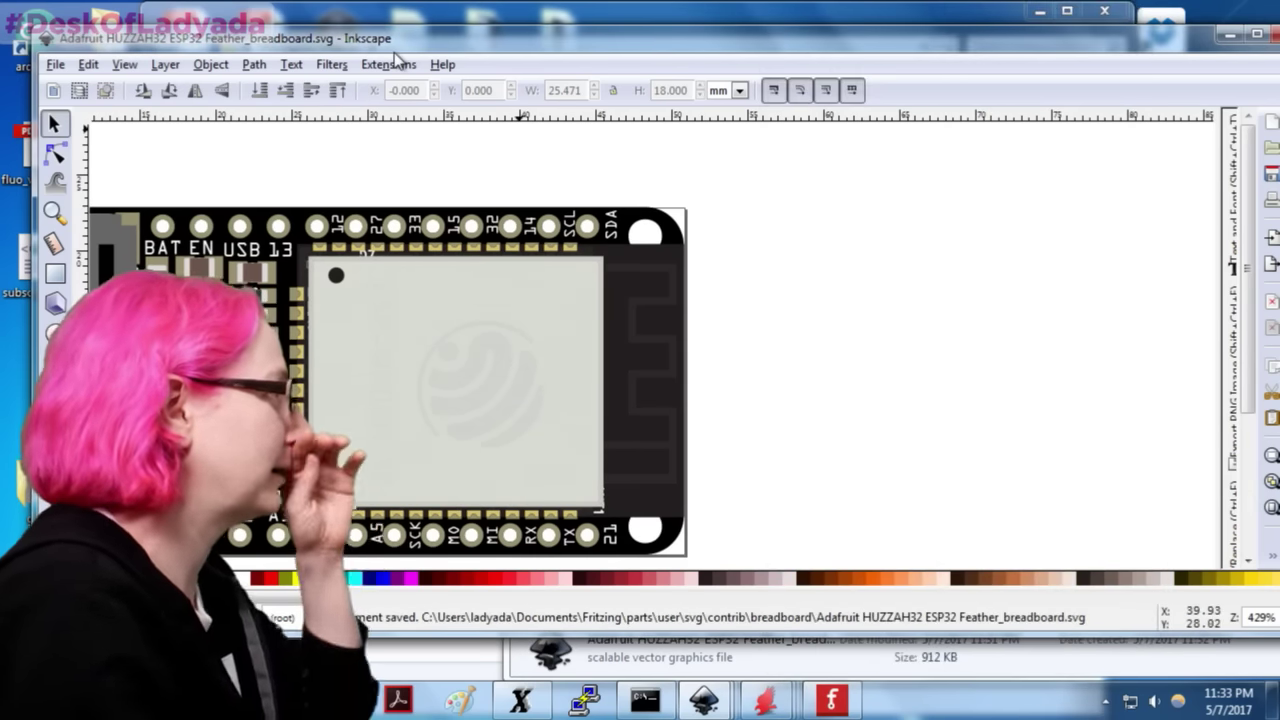
{"action": "left_click_drag", "start_coordinate": [428, 45], "coordinate": [573, 45]}
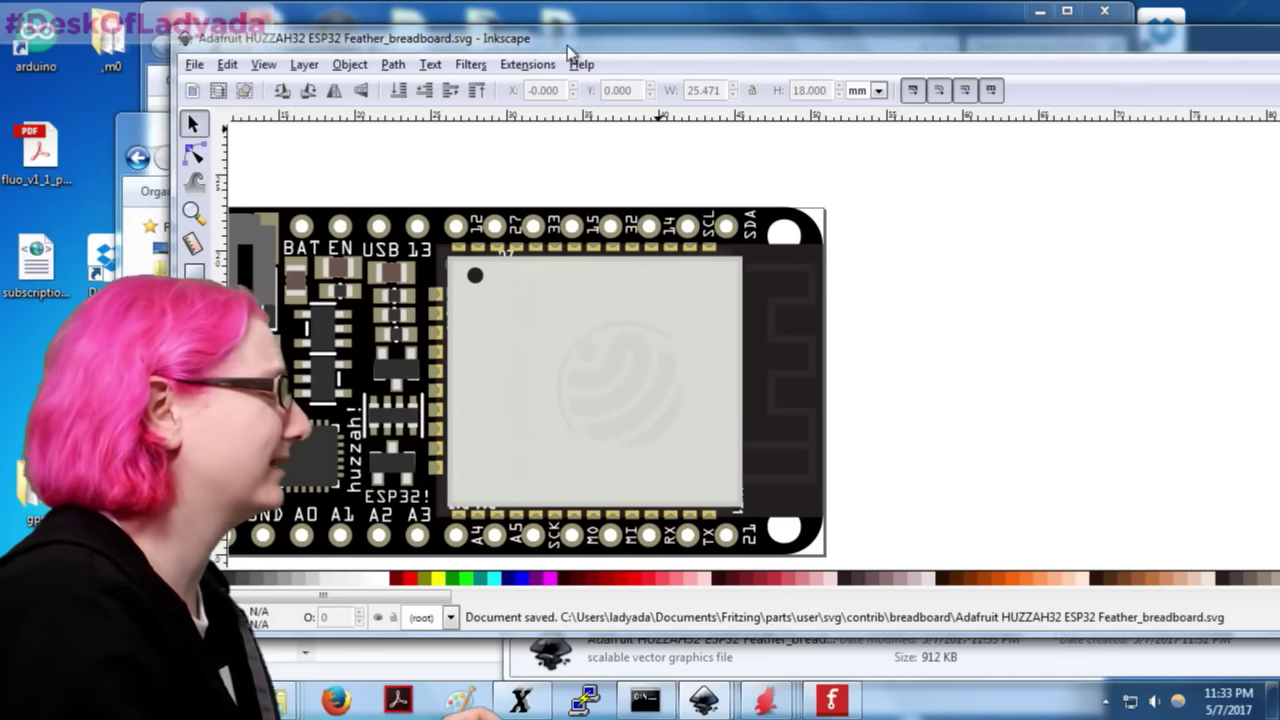
{"action": "scroll", "coordinate": [900, 340], "scroll_direction": "down", "scroll_amount": 2}
{"action": "scroll", "coordinate": [924, 398], "scroll_direction": "up", "scroll_amount": 1}
{"action": "left_click", "coordinate": [924, 398]}
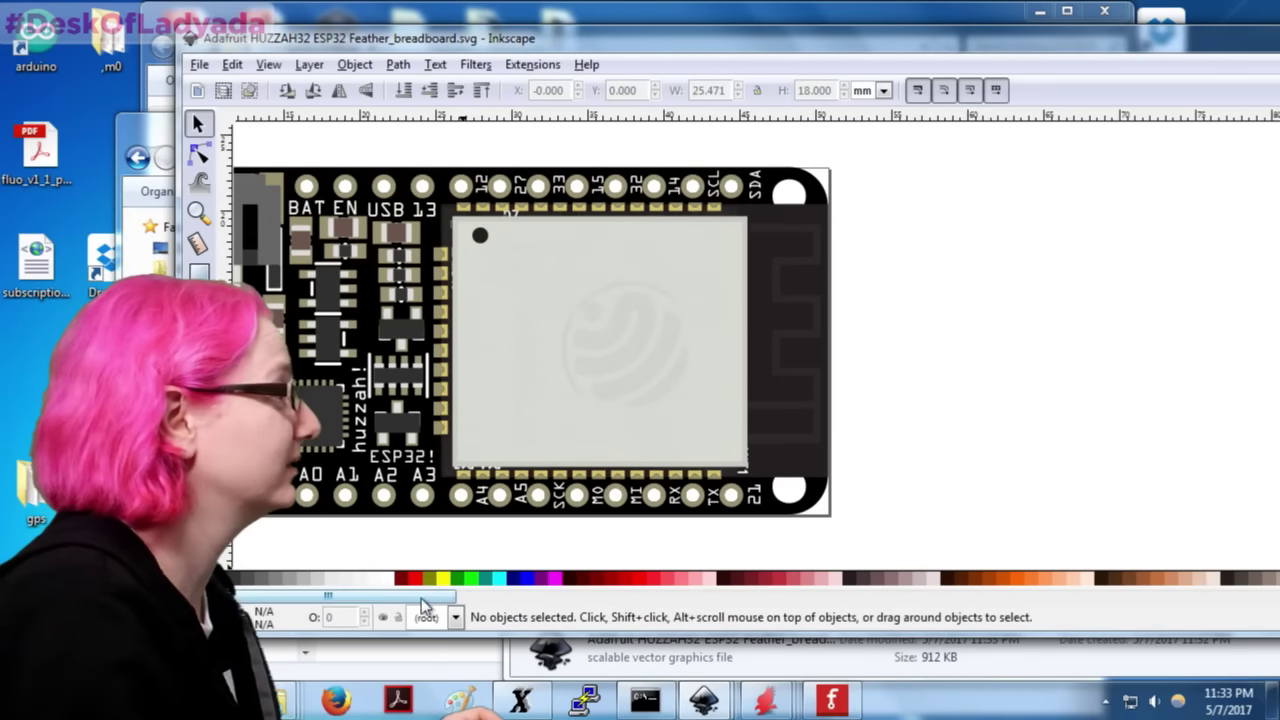
{"action": "left_click_drag", "start_coordinate": [1091, 55], "coordinate": [886, 55]}
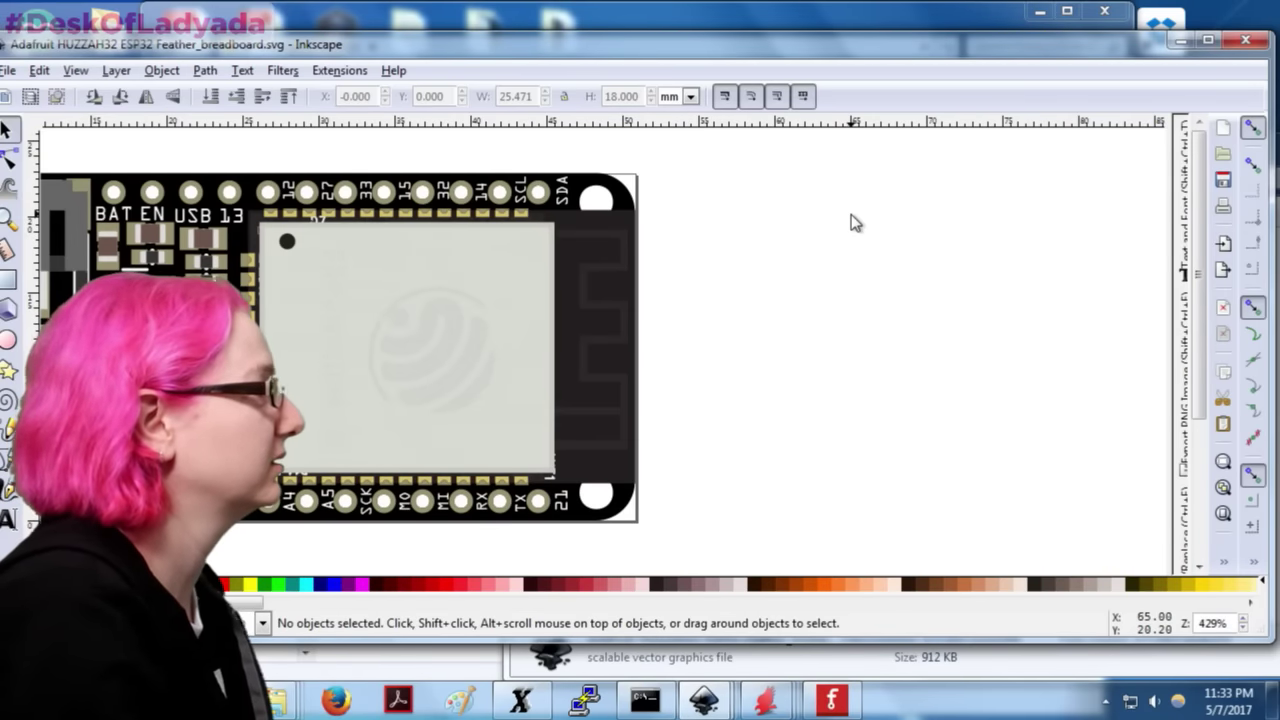
Step: Close the running Fritzing session without saving its sketch, and relaunch Fritzing from Fritzing.exe
{"action": "left_click", "coordinate": [547, 210]}
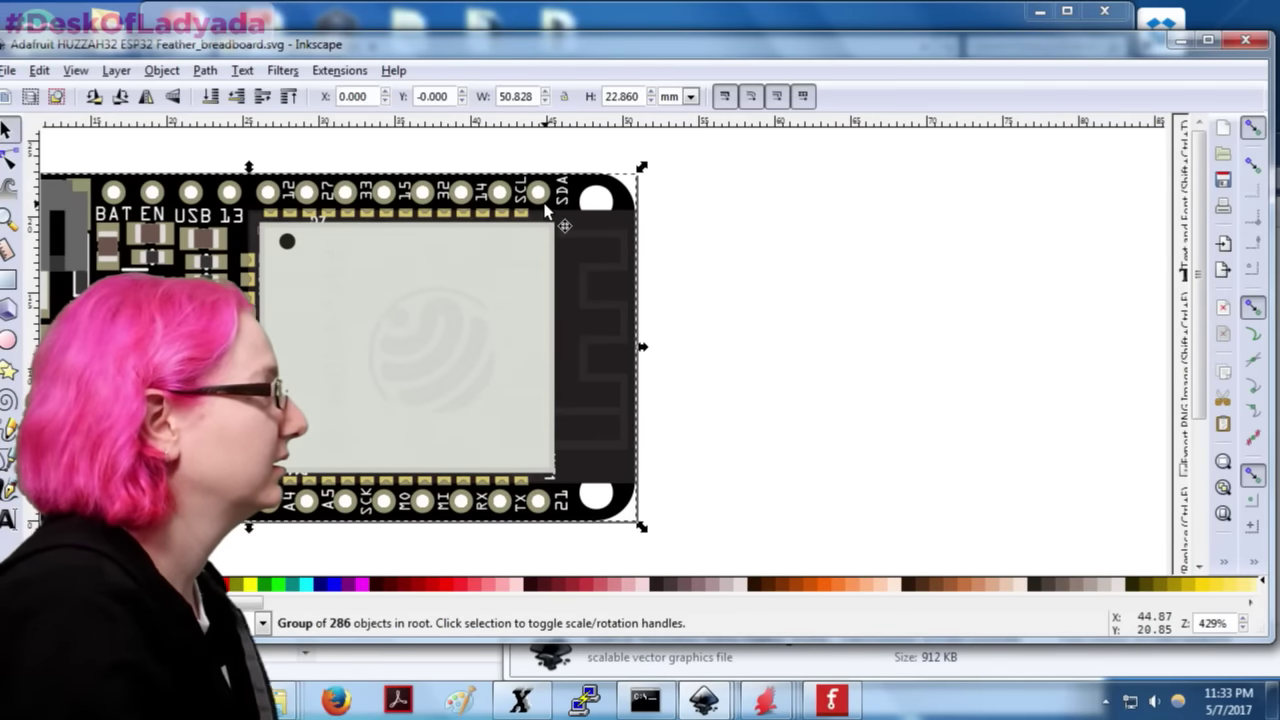
{"action": "left_click", "coordinate": [883, 283]}
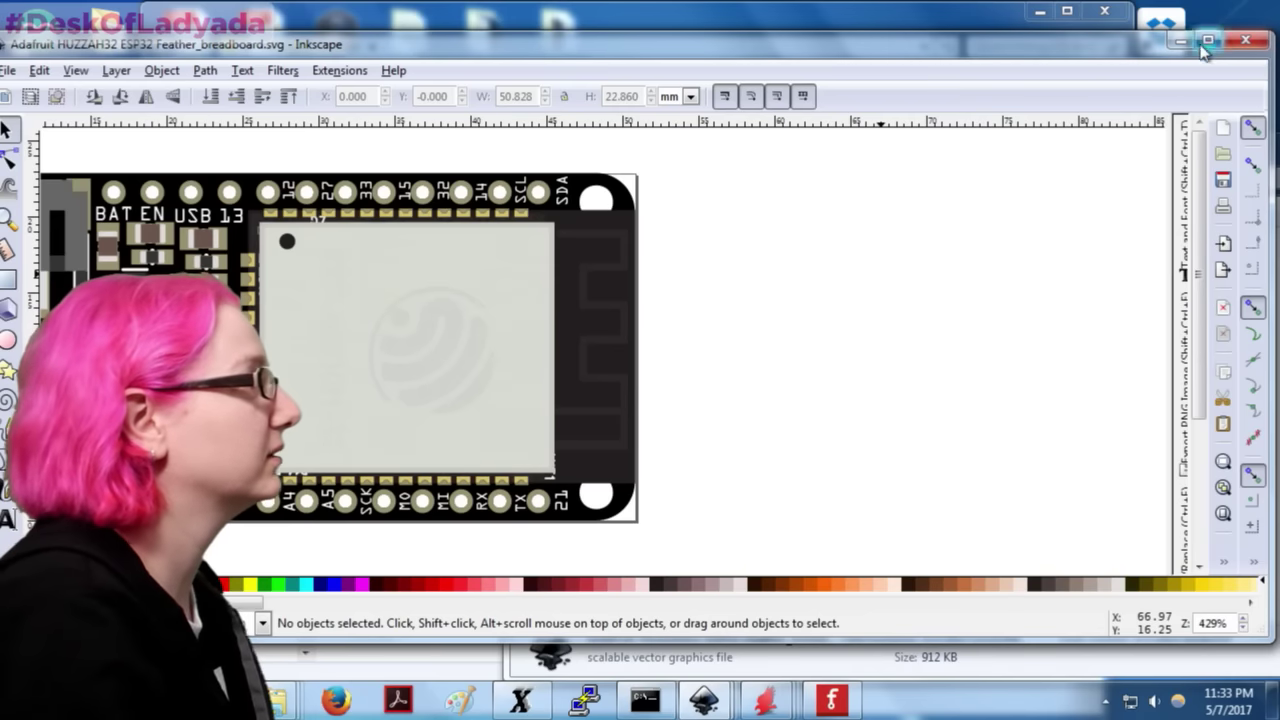
{"action": "right_click", "coordinate": [831, 700]}
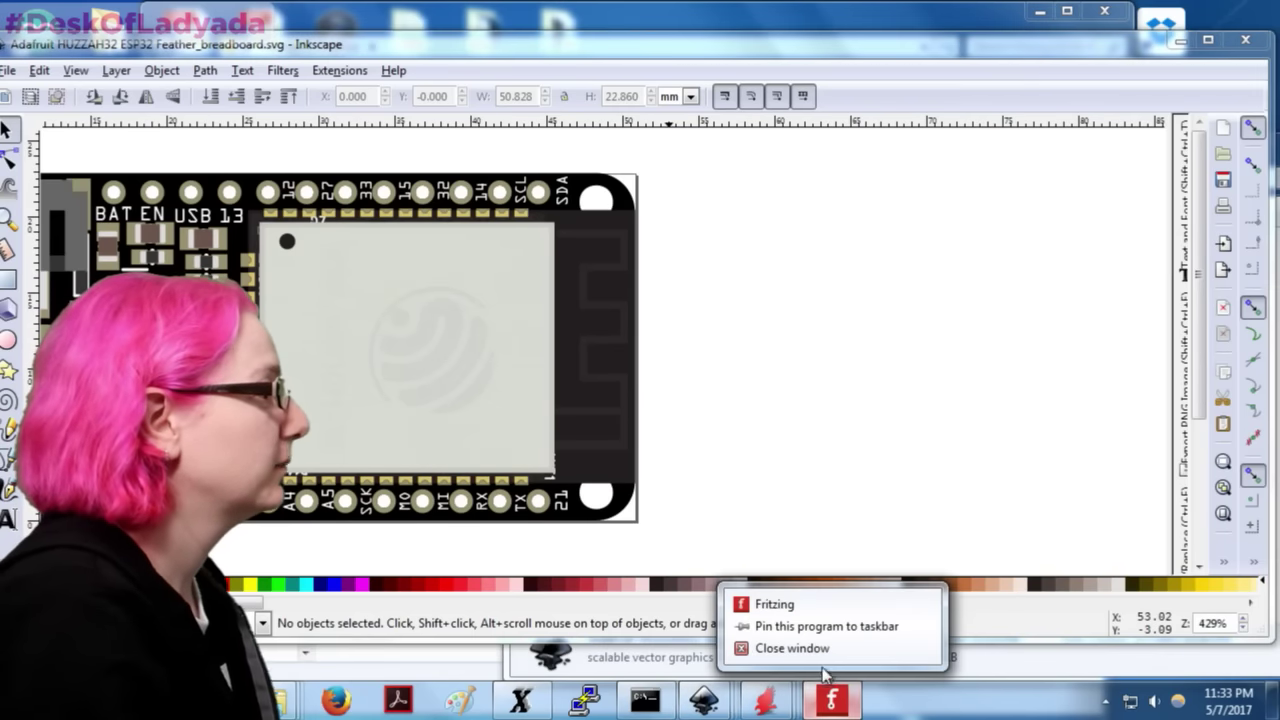
{"action": "left_click", "coordinate": [821, 650]}
{"action": "left_click", "coordinate": [819, 390]}
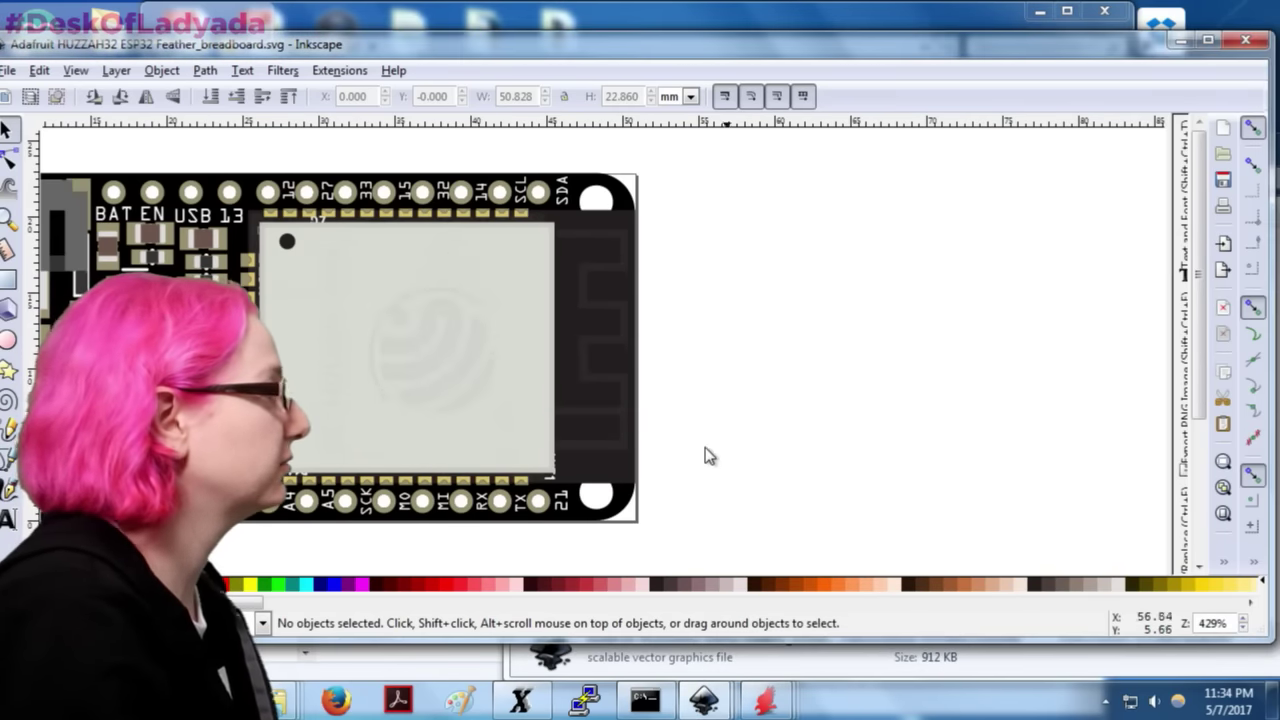
{"action": "left_click_drag", "start_coordinate": [168, 46], "coordinate": [1075, 74]}
{"action": "double_click", "coordinate": [478, 263]}
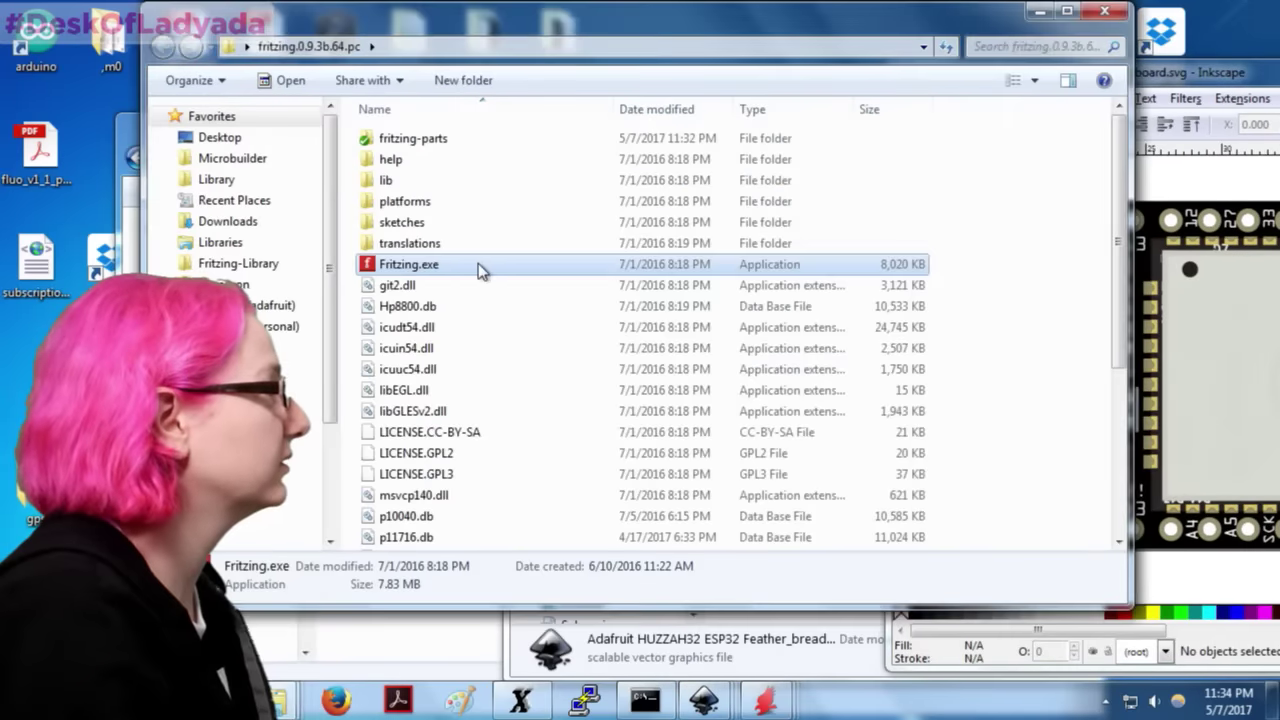
{"action": "left_click", "coordinate": [834, 407]}
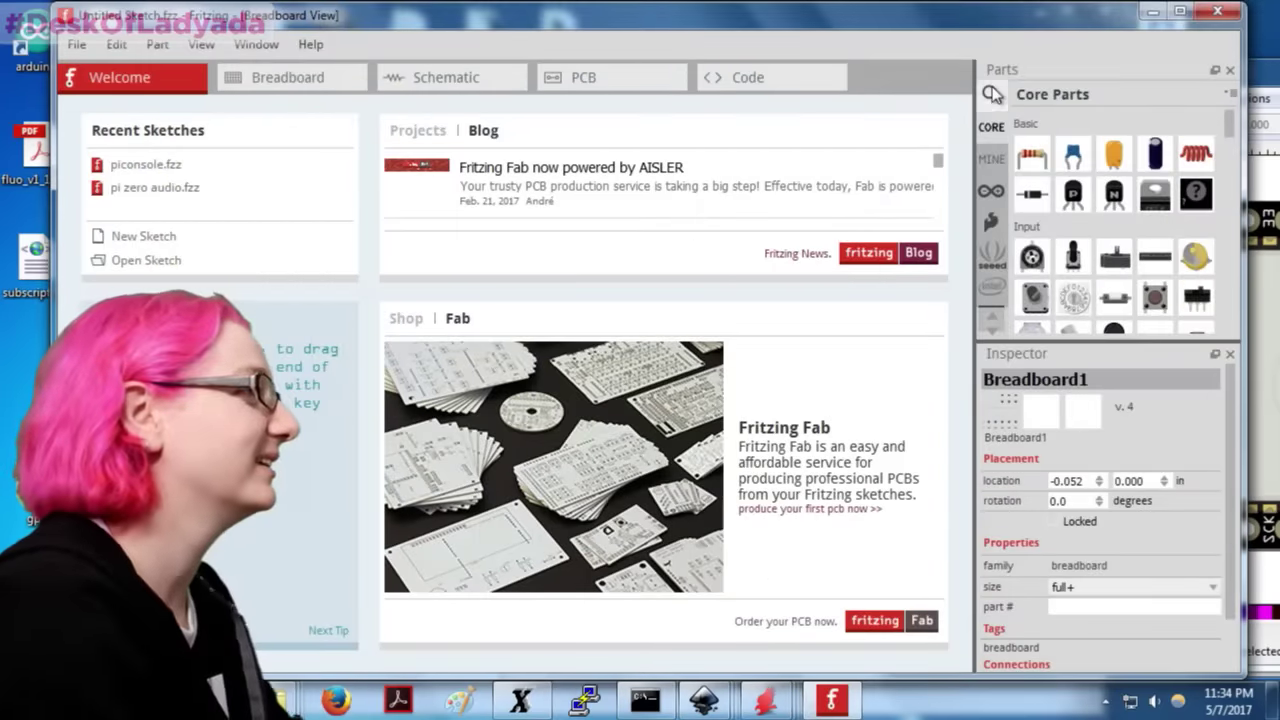
Step: Search the parts library for esp32 and place the Adafruit HUZZAH32 ESP32 Feather on the breadboard
{"action": "left_click", "coordinate": [993, 94]}
{"action": "type", "text": "esp32"}
{"action": "key", "text": "Return"}
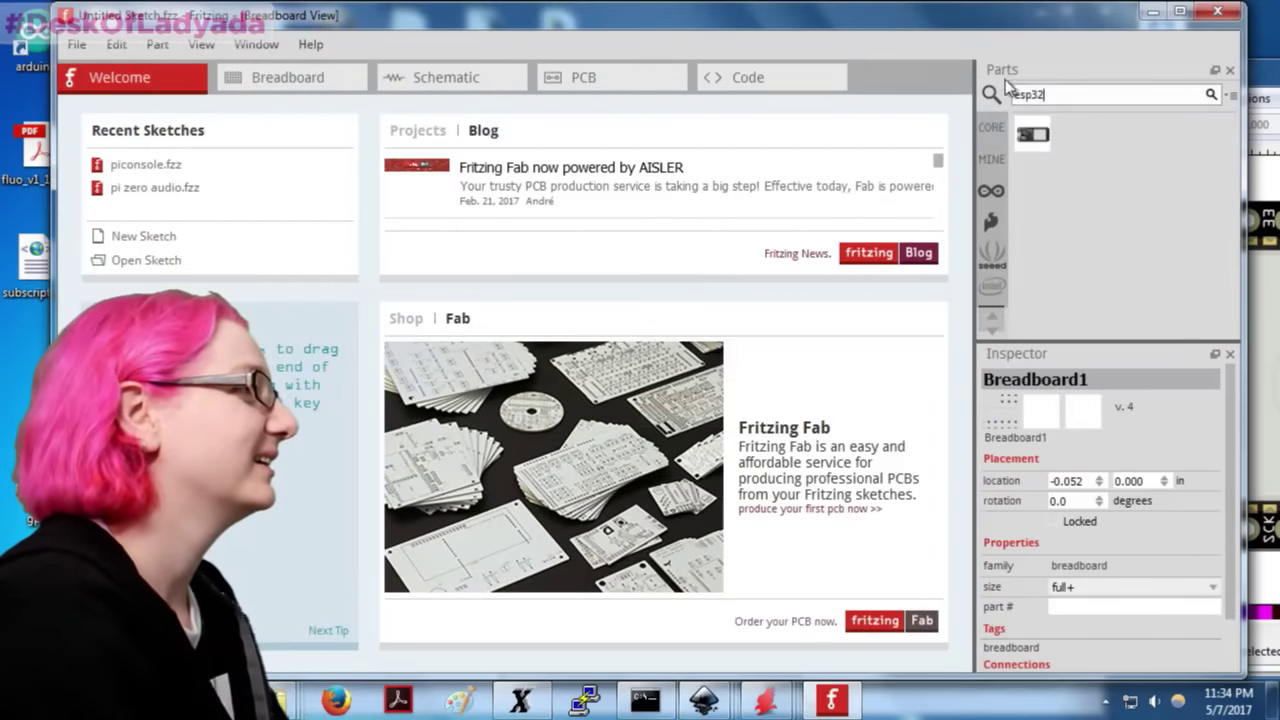
{"action": "left_click", "coordinate": [360, 84]}
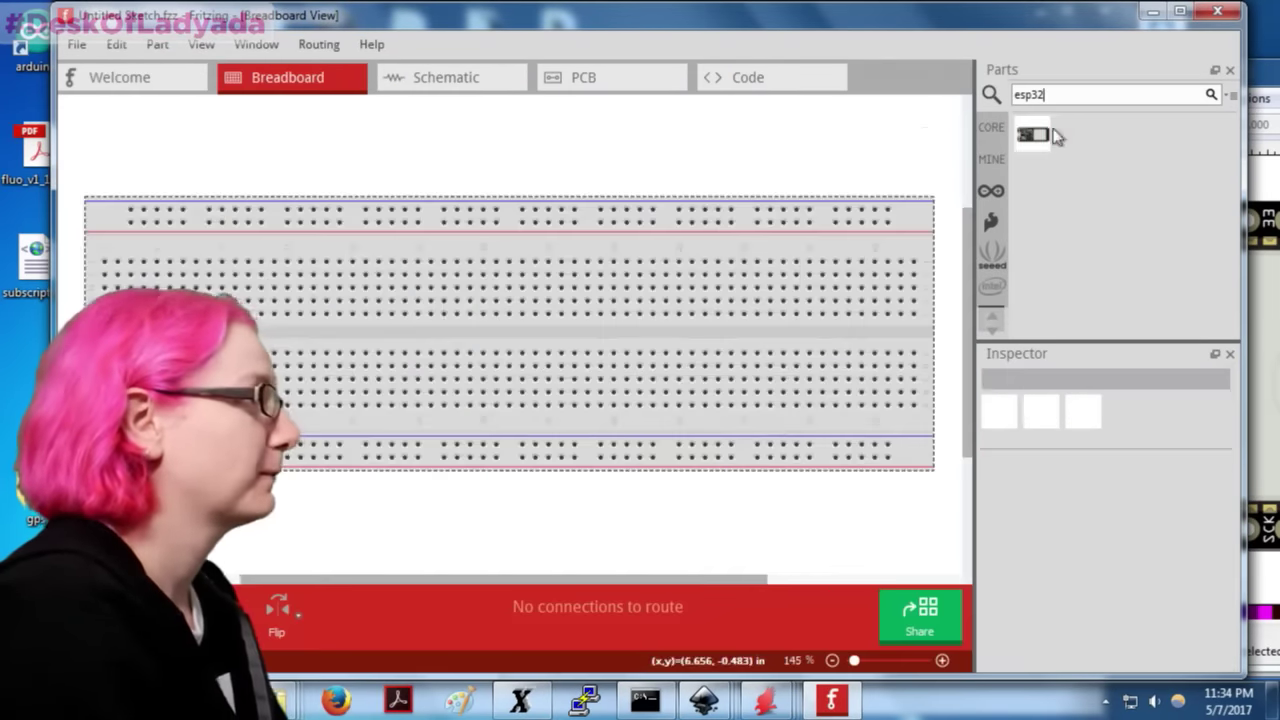
{"action": "left_click_drag", "start_coordinate": [1038, 138], "coordinate": [434, 304]}
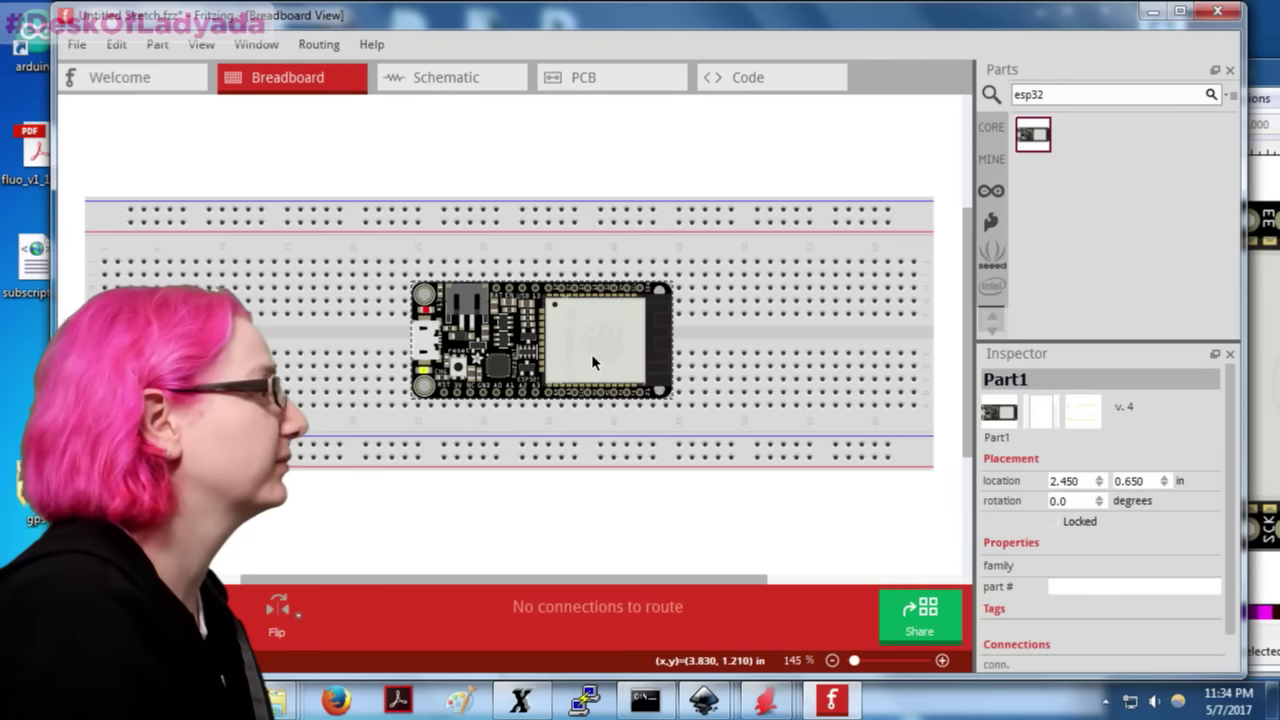
Step: Check how the Feather fits the breadboard holes by shifting it up one row and back
{"action": "left_click", "coordinate": [715, 146]}
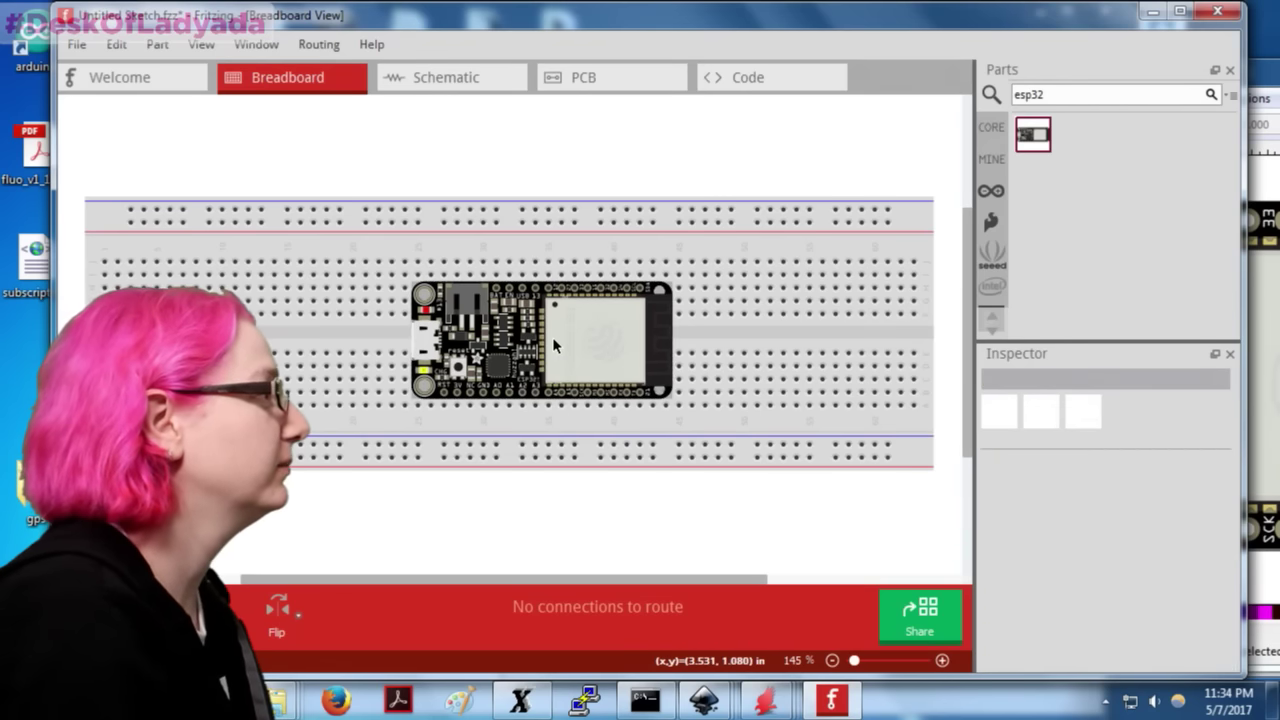
{"action": "scroll", "coordinate": [531, 322], "scroll_direction": "up", "scroll_amount": 2, "text": "ctrl"}
{"action": "left_click_drag", "start_coordinate": [542, 353], "coordinate": [660, 315]}
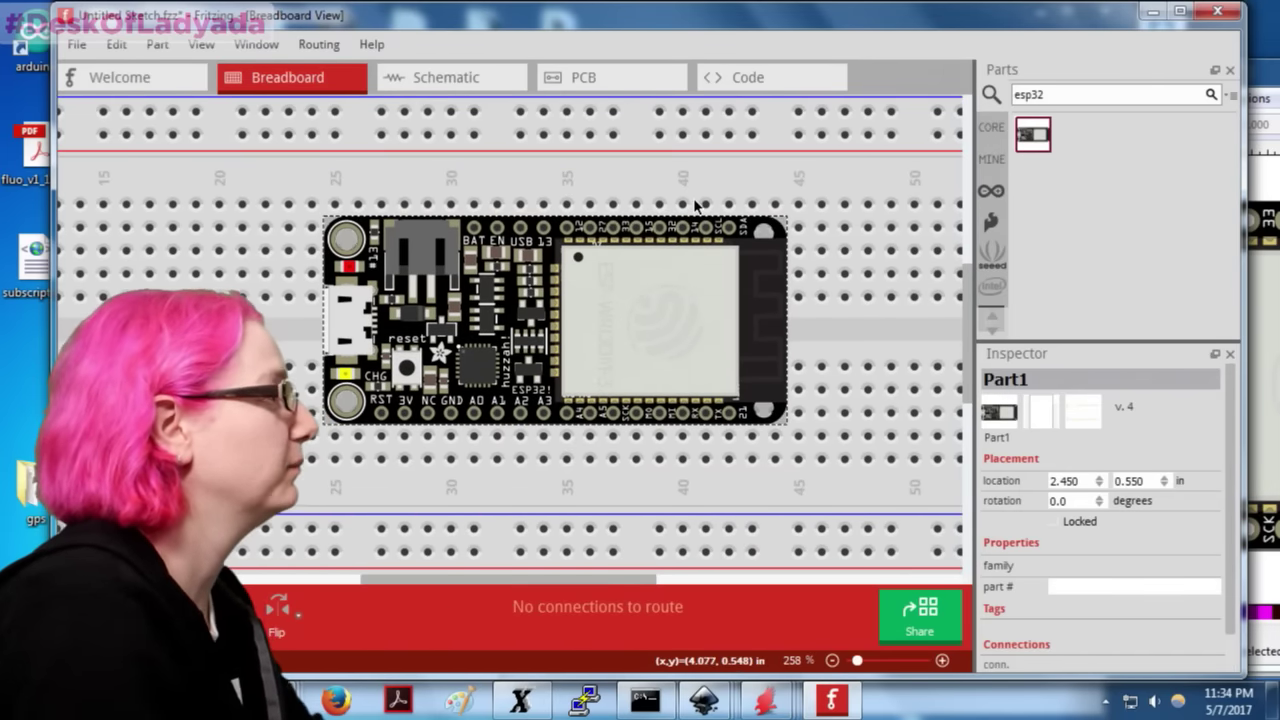
{"action": "left_click", "coordinate": [1062, 248]}
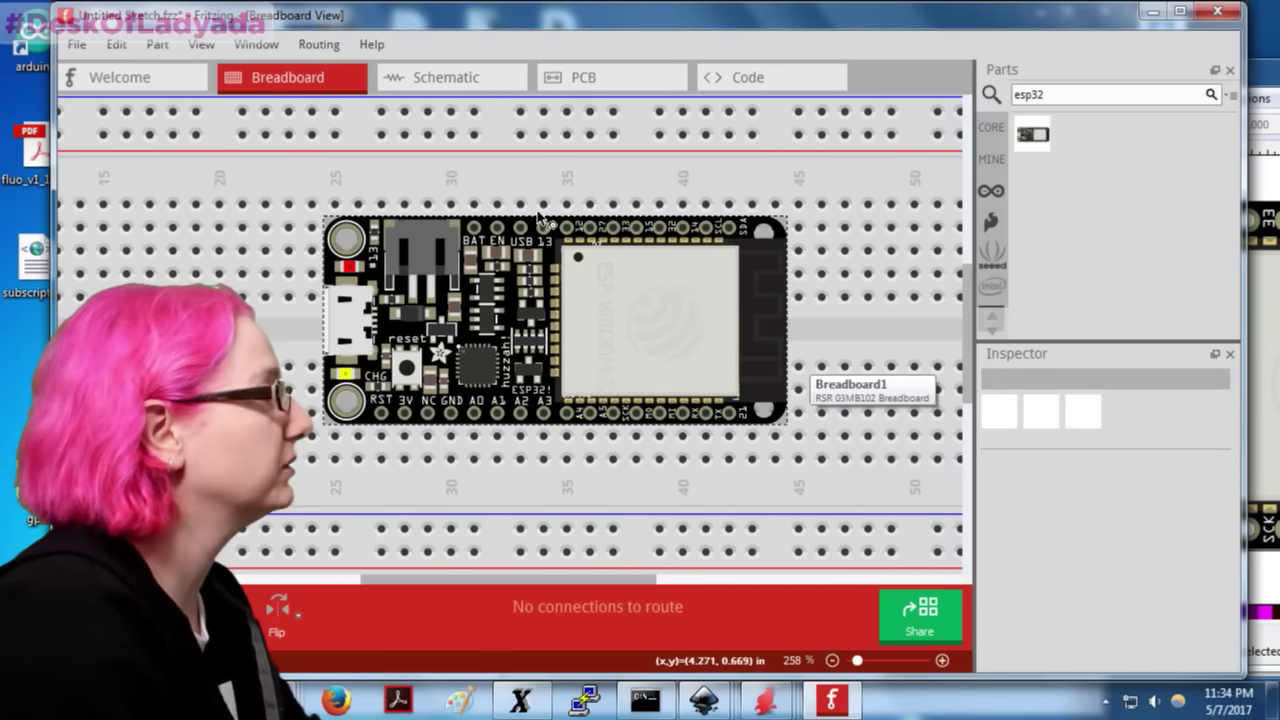
{"action": "left_click", "coordinate": [656, 330]}
{"action": "left_click_drag", "start_coordinate": [651, 321], "coordinate": [666, 345]}
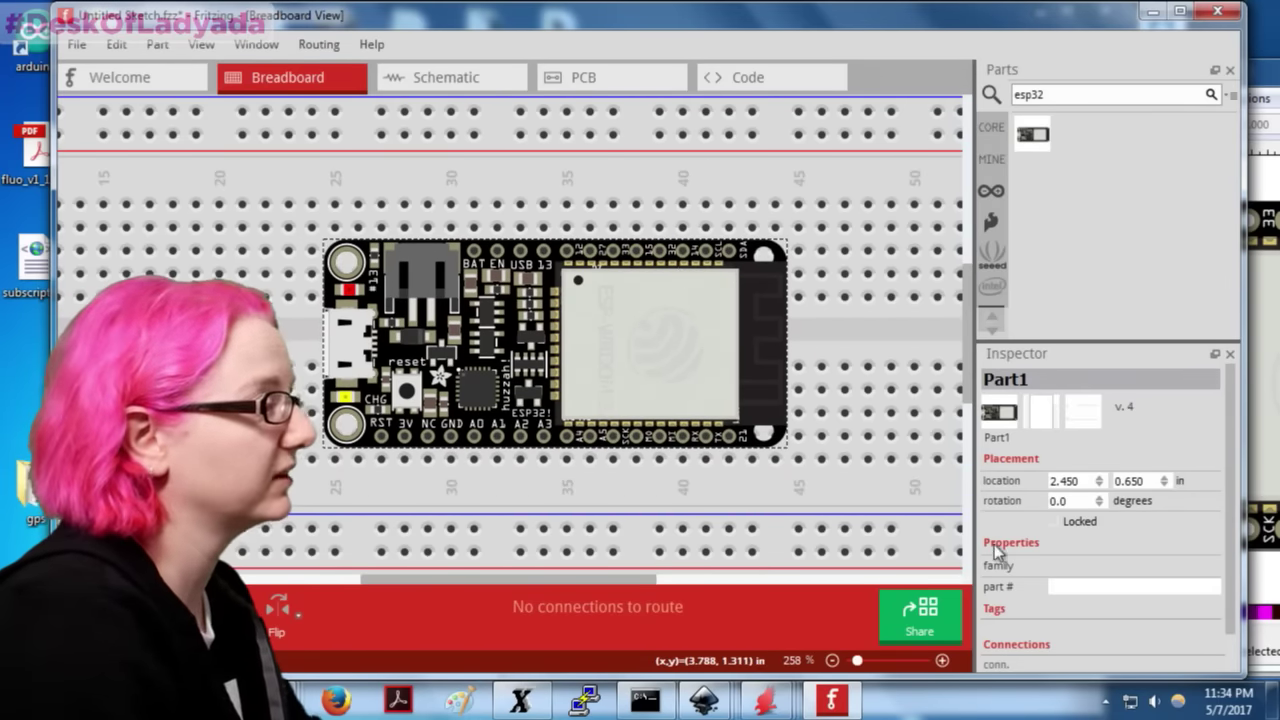
Step: Delete the Feather from the breadboard and open its library part in the Parts Editor
{"action": "right_click", "coordinate": [1051, 134]}
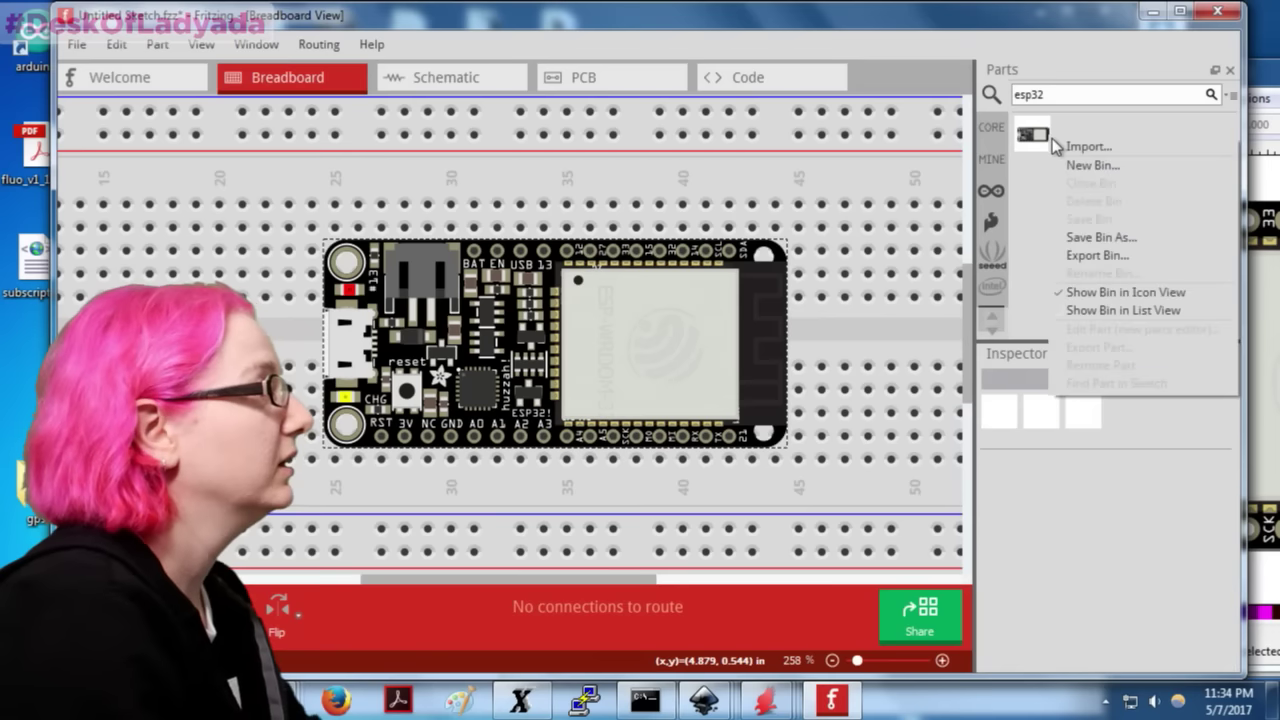
{"action": "key", "text": "Escape"}
{"action": "key", "text": "Delete"}
{"action": "right_click", "coordinate": [1035, 136]}
{"action": "left_click", "coordinate": [1048, 146]}
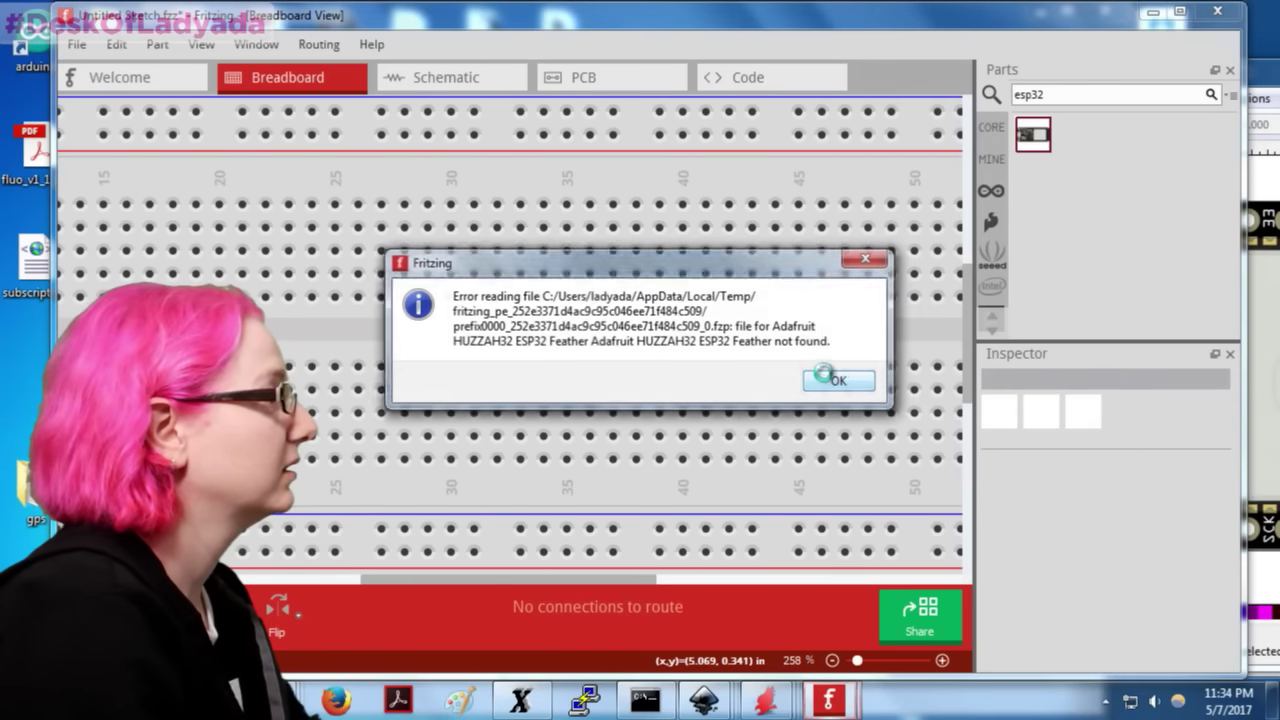
{"action": "left_click", "coordinate": [842, 380]}
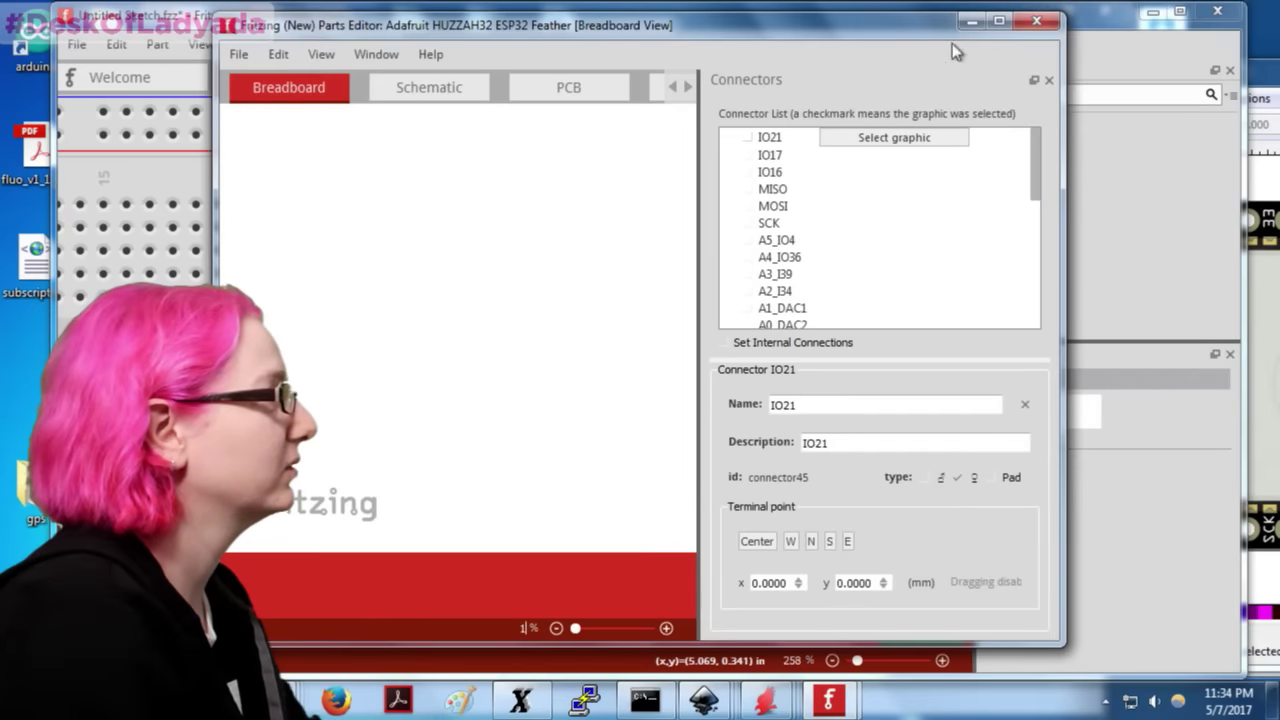
Step: Examine the part's schematic, PCB and icon views, and exit the Parts Editor
{"action": "left_click", "coordinate": [430, 89]}
{"action": "left_click", "coordinate": [566, 89]}
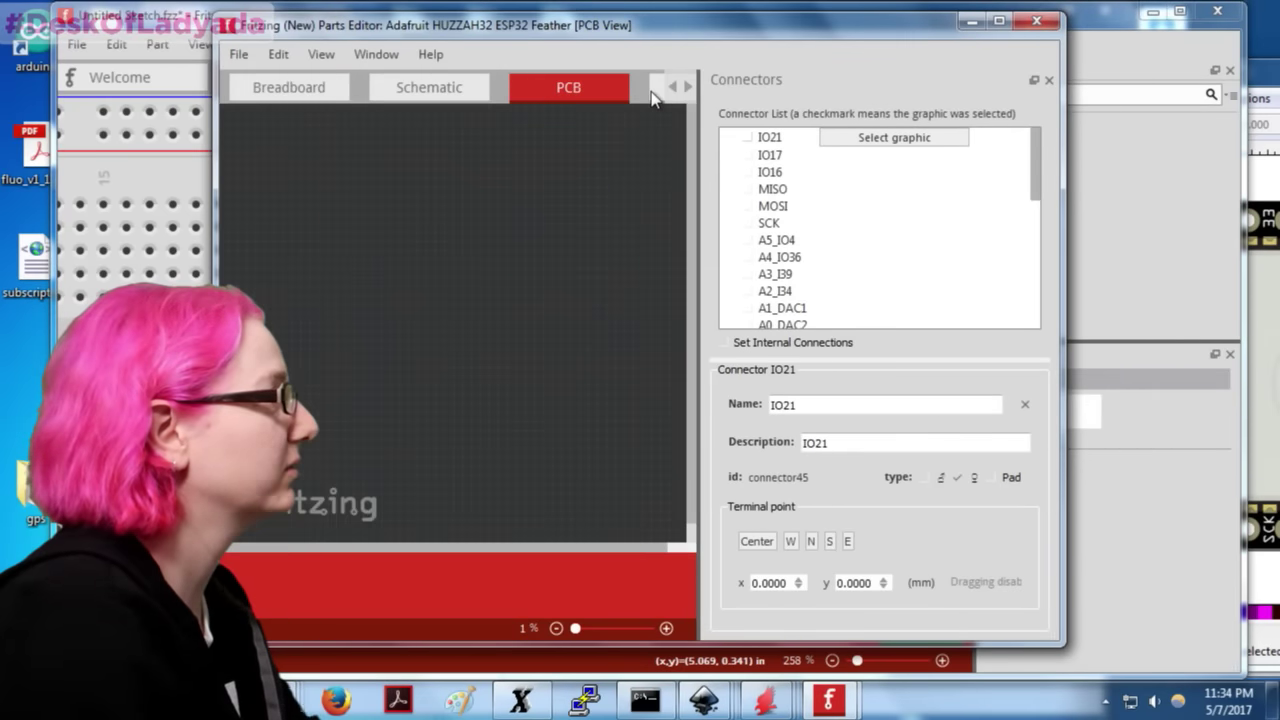
{"action": "left_click", "coordinate": [655, 90]}
{"action": "left_click", "coordinate": [1037, 22]}
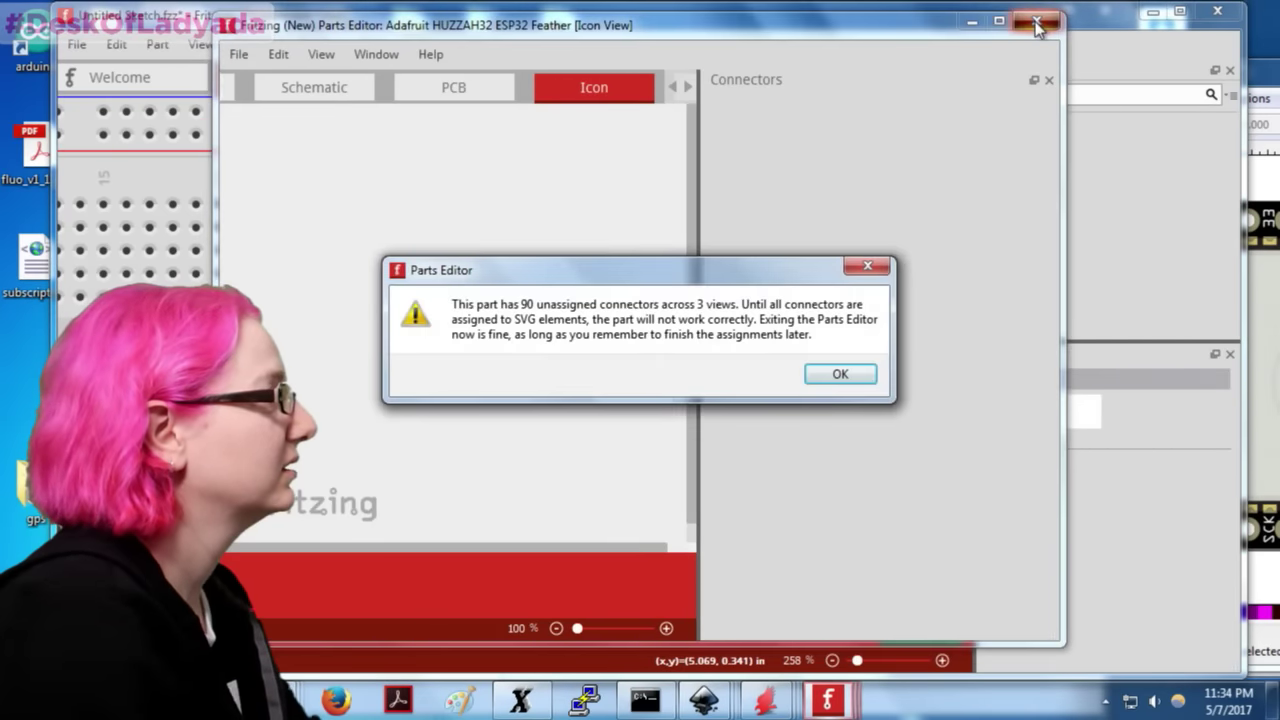
{"action": "left_click", "coordinate": [840, 375]}
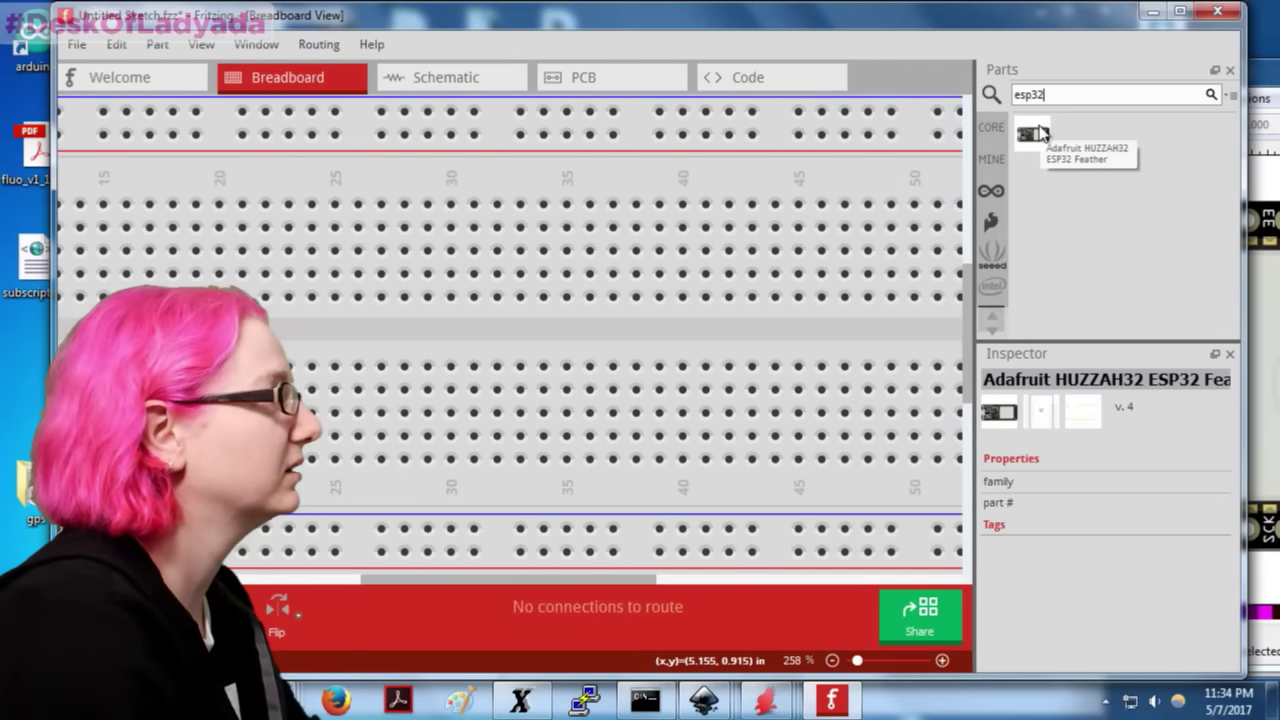
Step: Close Fritzing without saving the untitled sketch
{"action": "left_click", "coordinate": [1217, 11]}
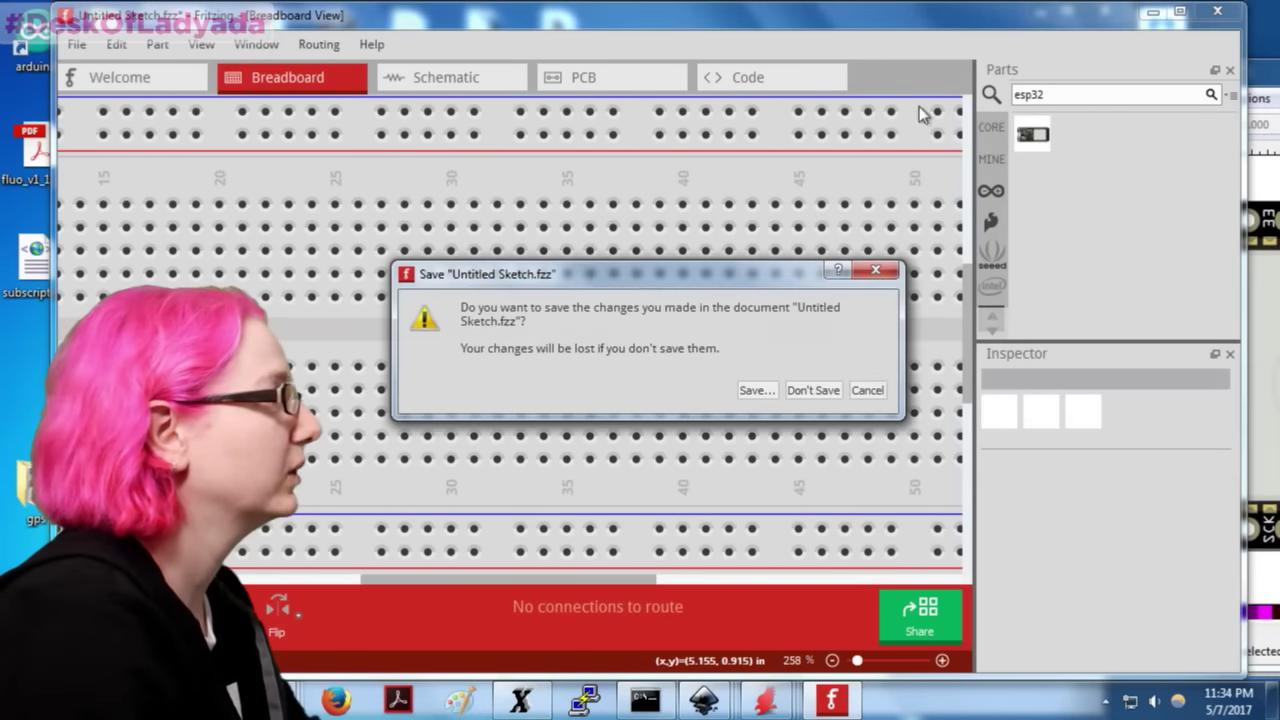
{"action": "left_click", "coordinate": [795, 392]}
{"action": "left_click", "coordinate": [847, 670]}
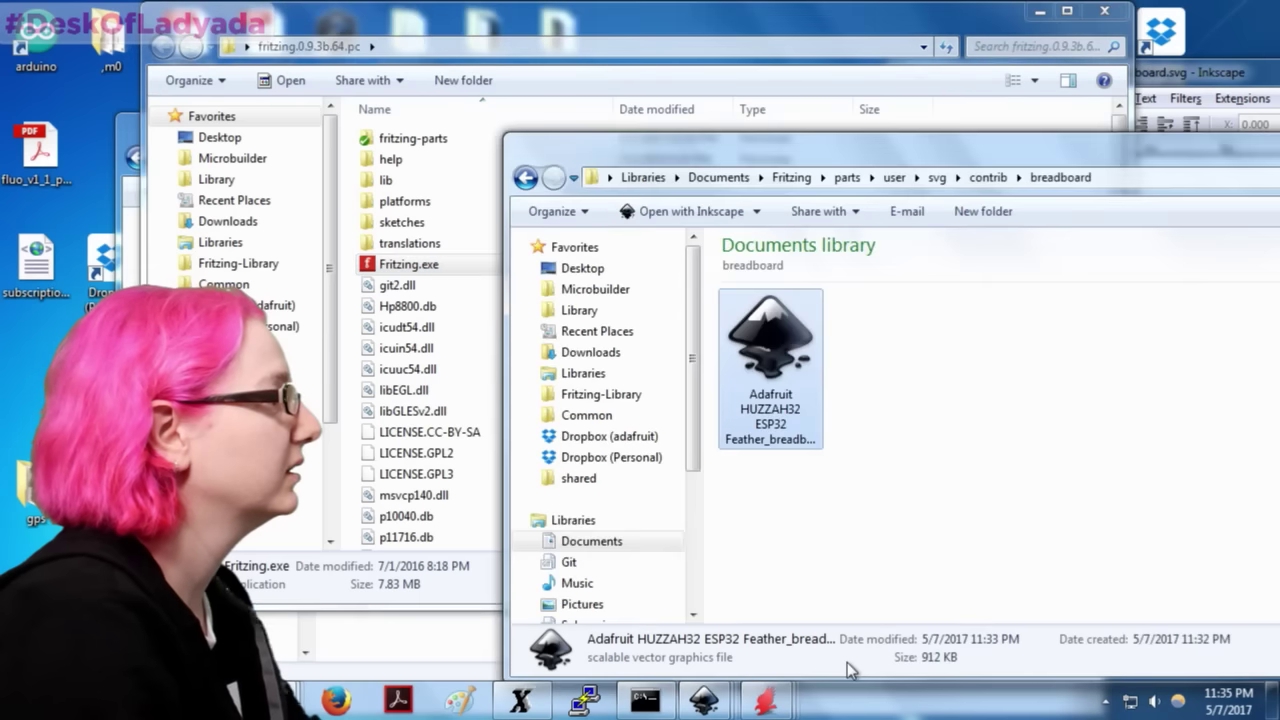
Step: Delete the contrib and svg folders inside Fritzing's parts/user folder
{"action": "left_click_drag", "start_coordinate": [940, 175], "coordinate": [828, 165]}
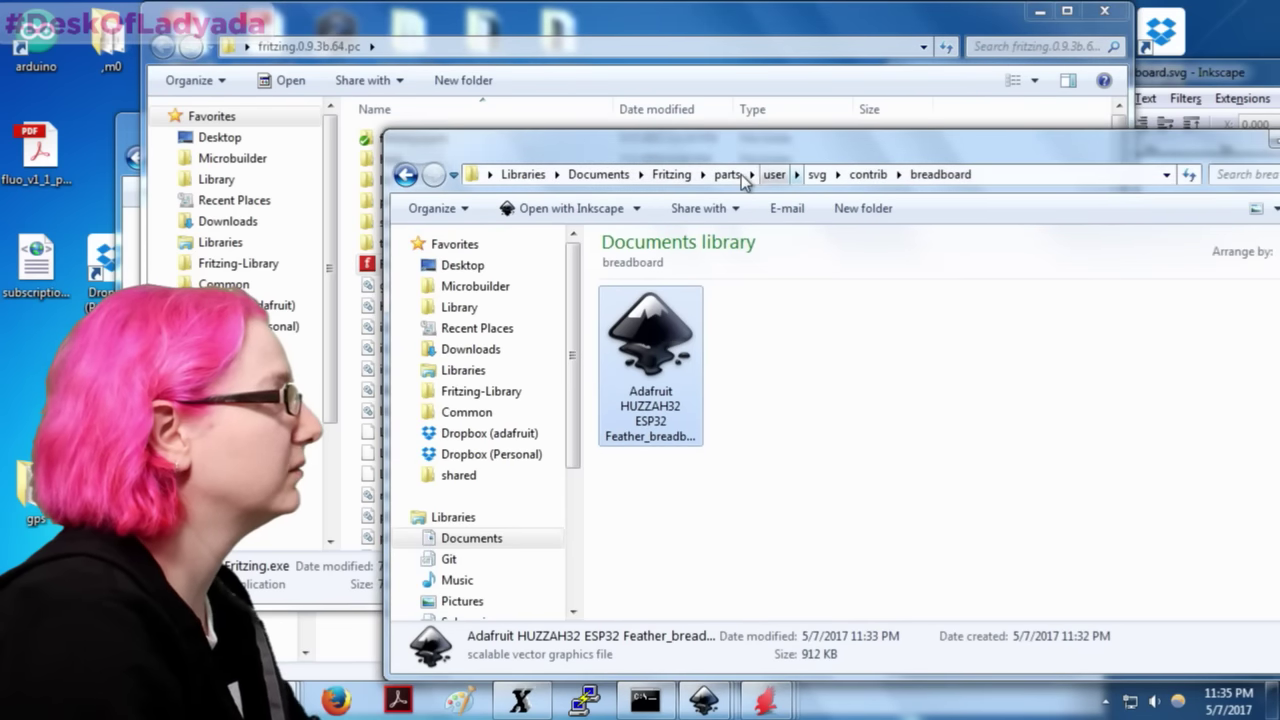
{"action": "left_click", "coordinate": [775, 175]}
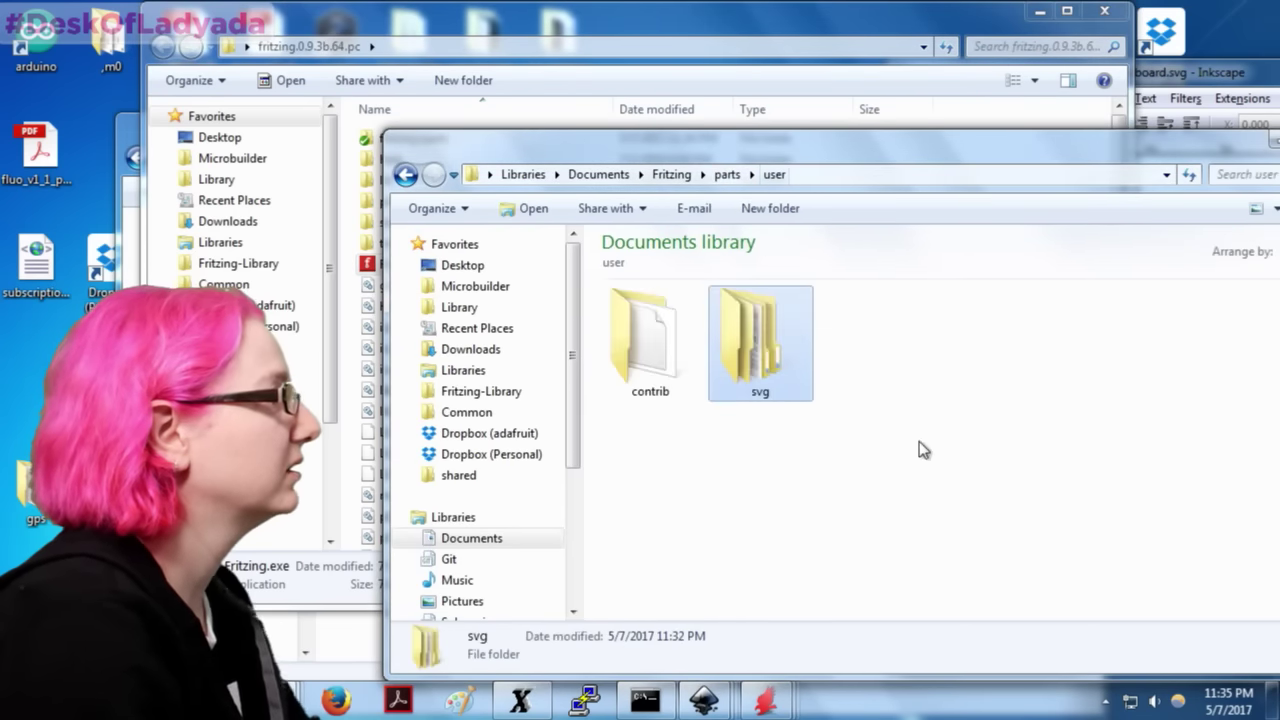
{"action": "left_click_drag", "start_coordinate": [917, 446], "coordinate": [640, 293]}
{"action": "key", "text": "Delete"}
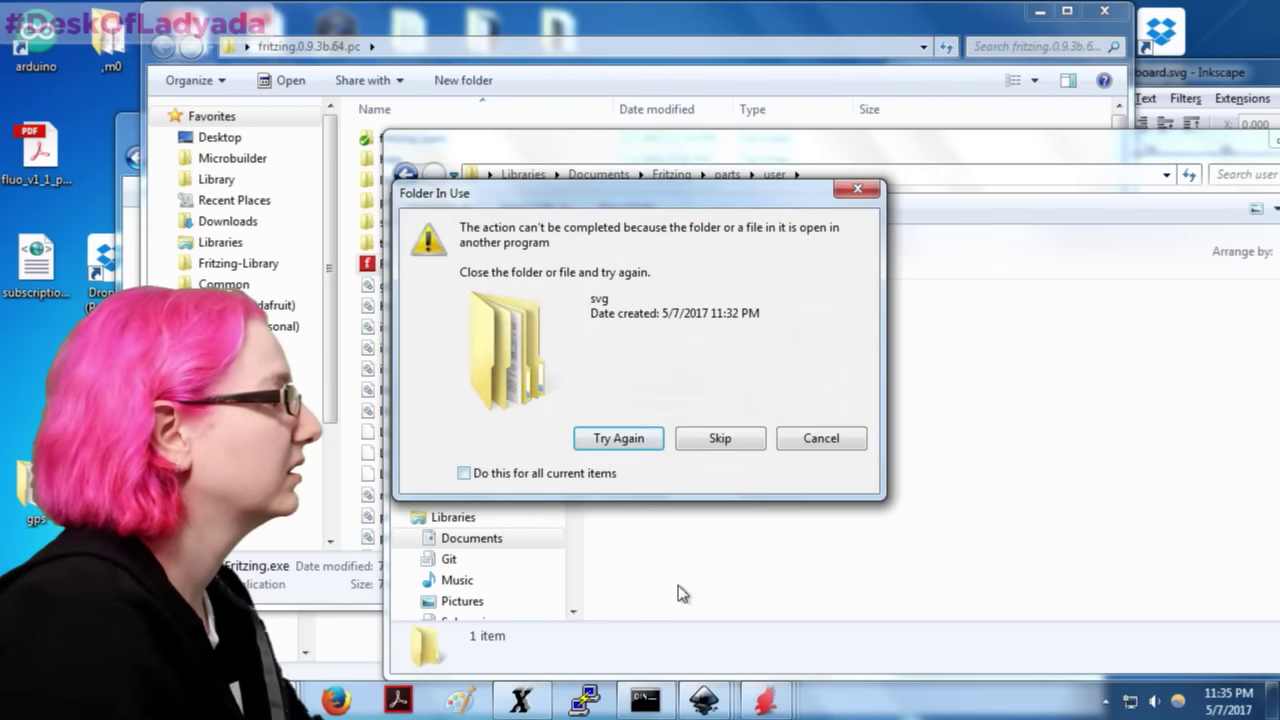
Step: Close all Inkscape windows and retry deleting the locked svg folder
{"action": "left_click", "coordinate": [703, 700]}
{"action": "right_click", "coordinate": [703, 700]}
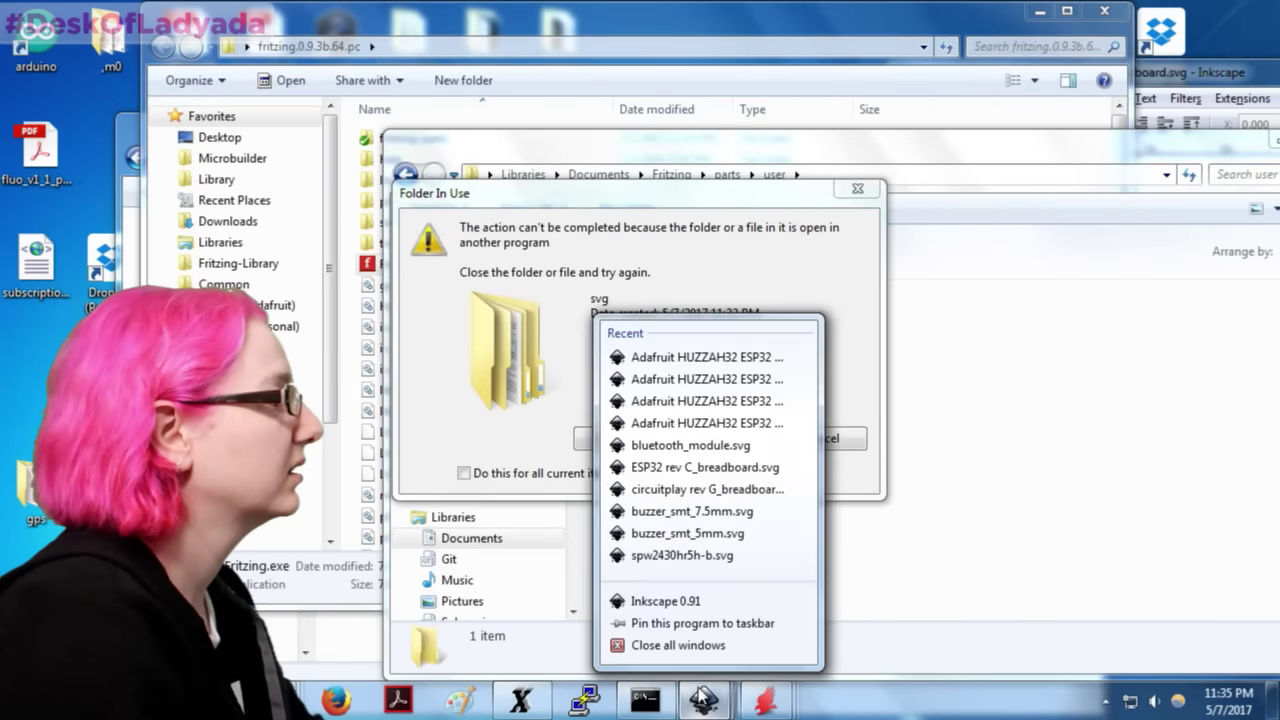
{"action": "left_click", "coordinate": [690, 645]}
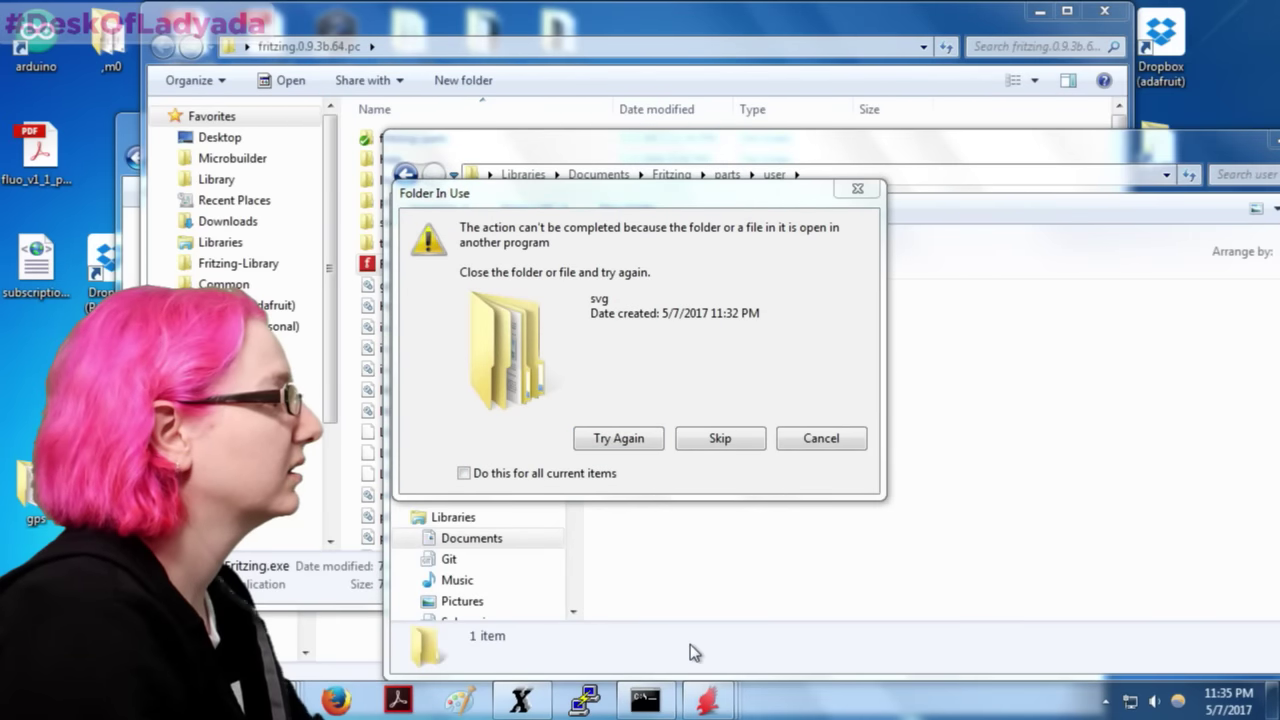
{"action": "left_click", "coordinate": [640, 440]}
Step: Examine the user and contrib folders under Fritzing's parts/svg, including their breadboard and schematic subfolders
{"action": "left_click", "coordinate": [727, 174]}
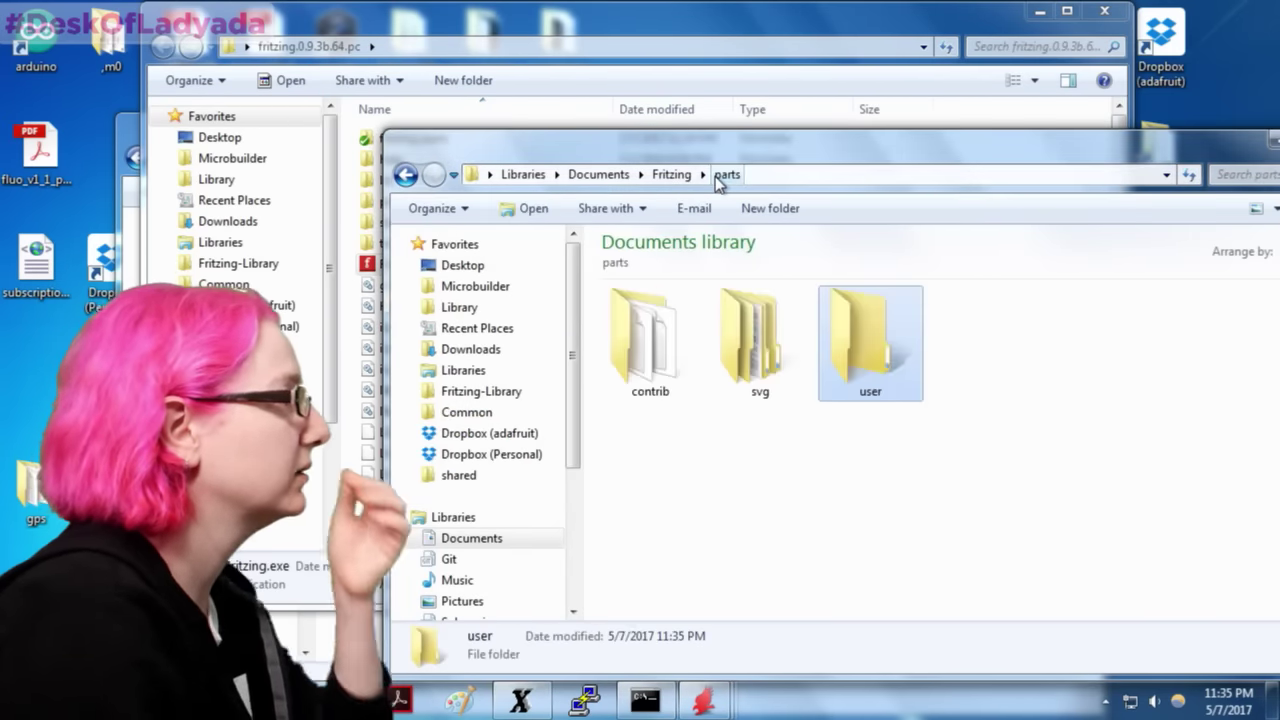
{"action": "double_click", "coordinate": [740, 341]}
{"action": "double_click", "coordinate": [757, 345]}
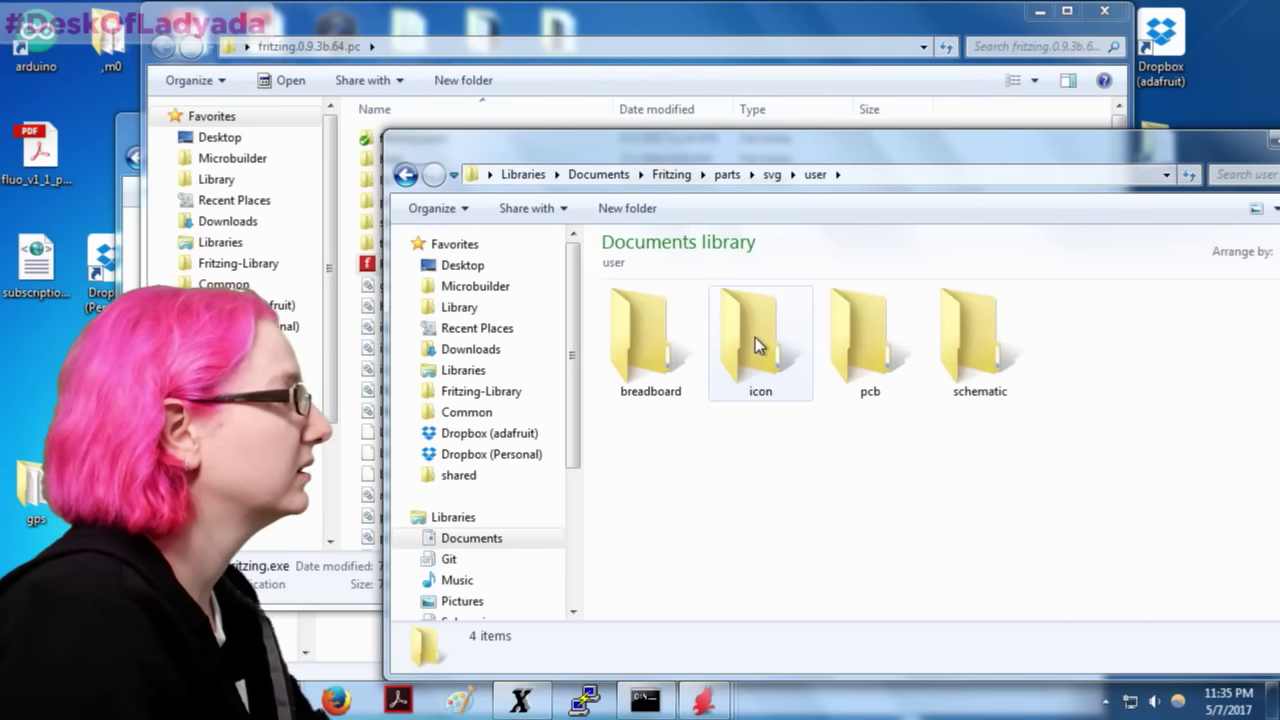
{"action": "double_click", "coordinate": [665, 350]}
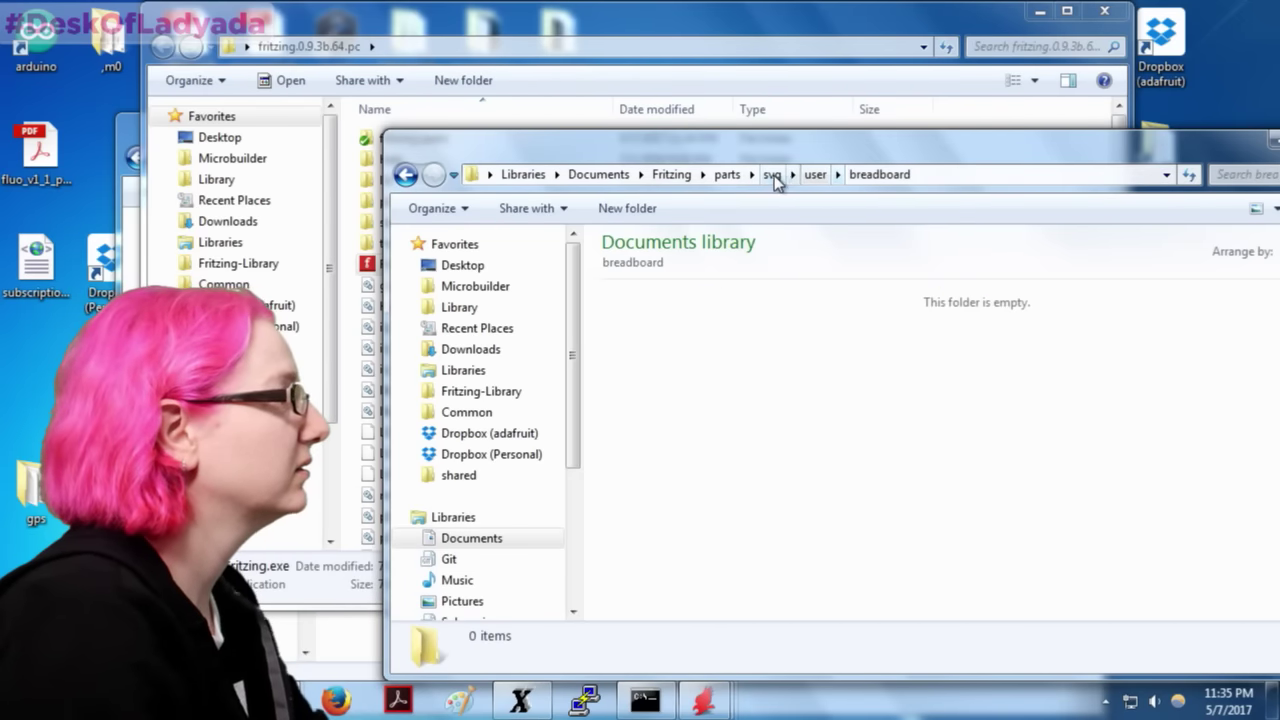
{"action": "left_click", "coordinate": [772, 175]}
{"action": "double_click", "coordinate": [668, 345]}
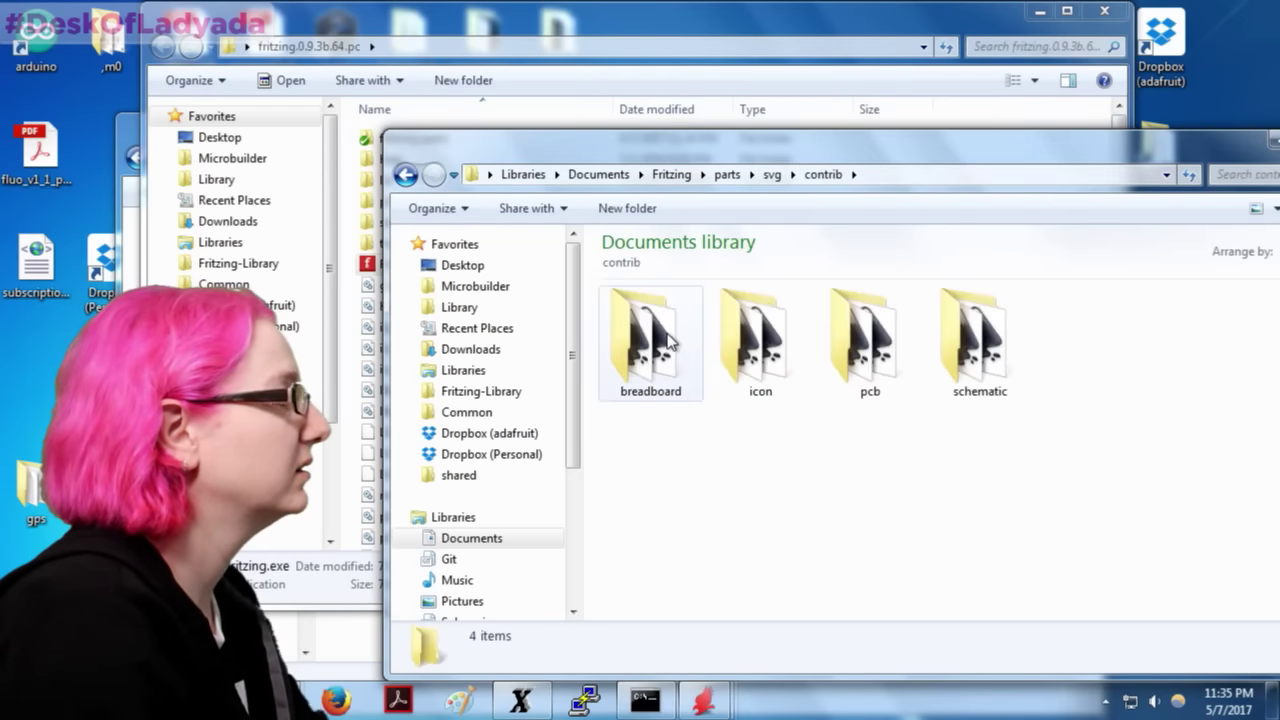
{"action": "double_click", "coordinate": [668, 342]}
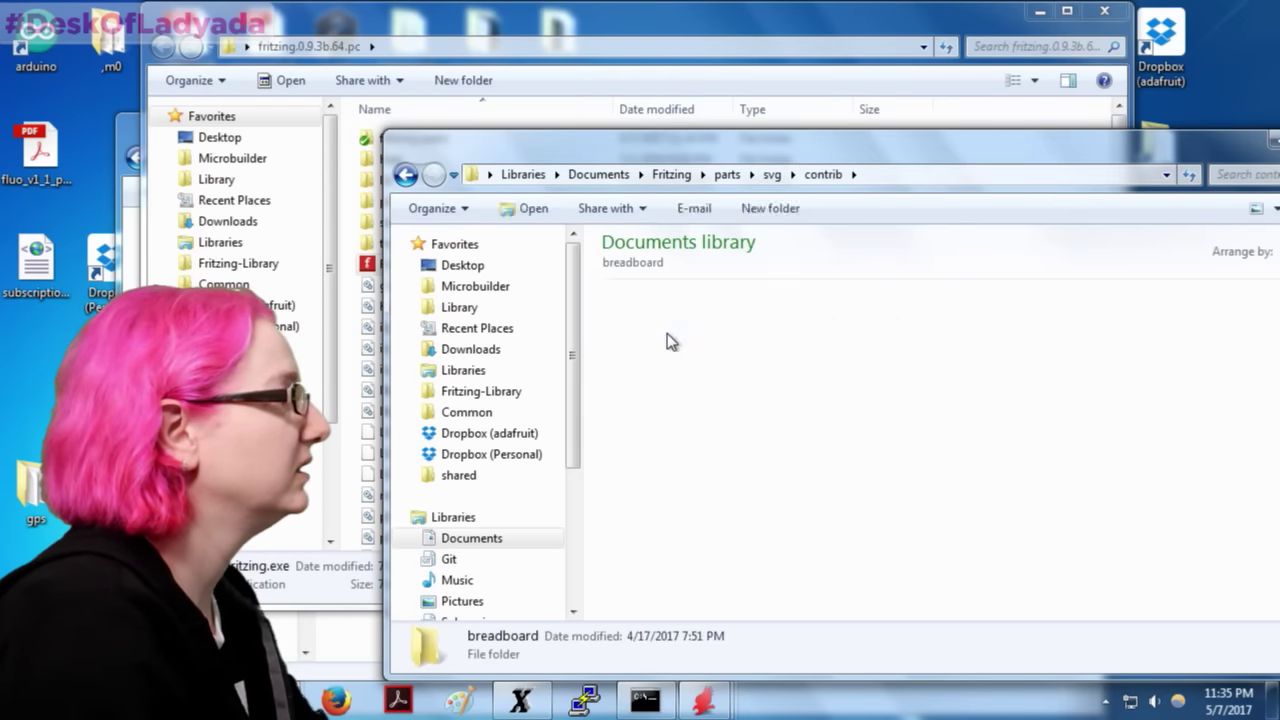
{"action": "left_click", "coordinate": [773, 176]}
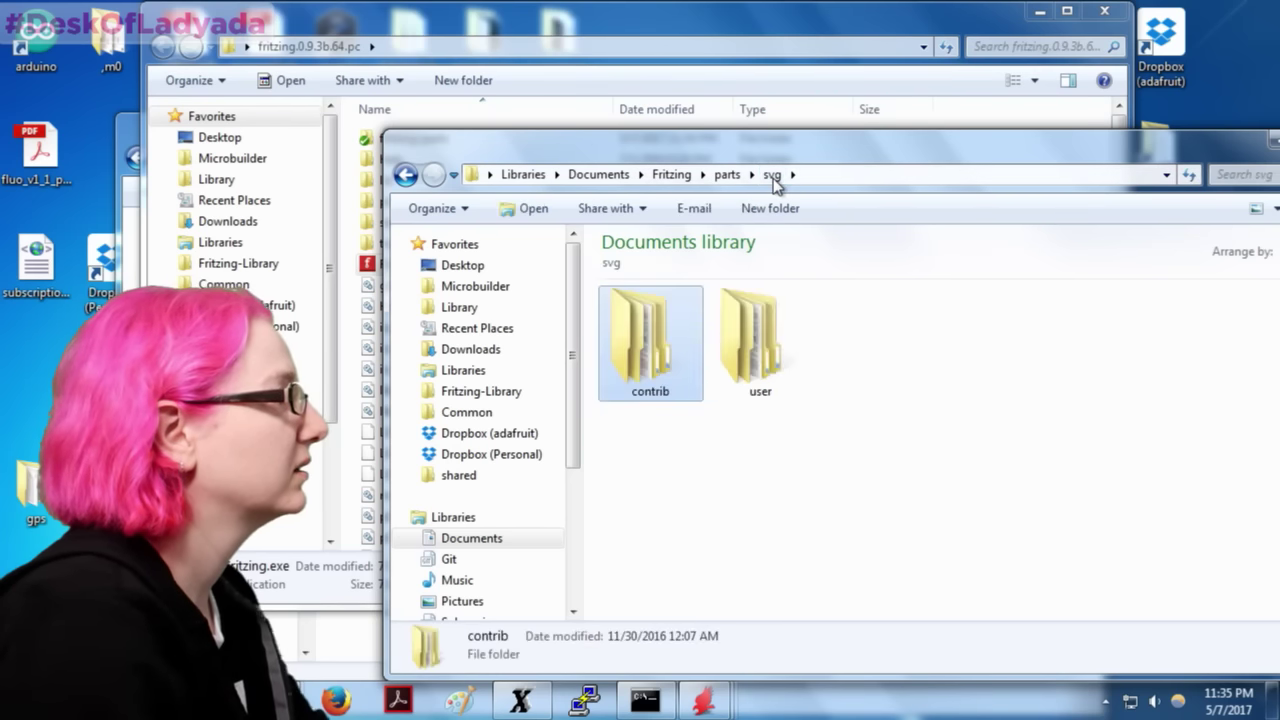
{"action": "double_click", "coordinate": [675, 325]}
{"action": "double_click", "coordinate": [972, 342]}
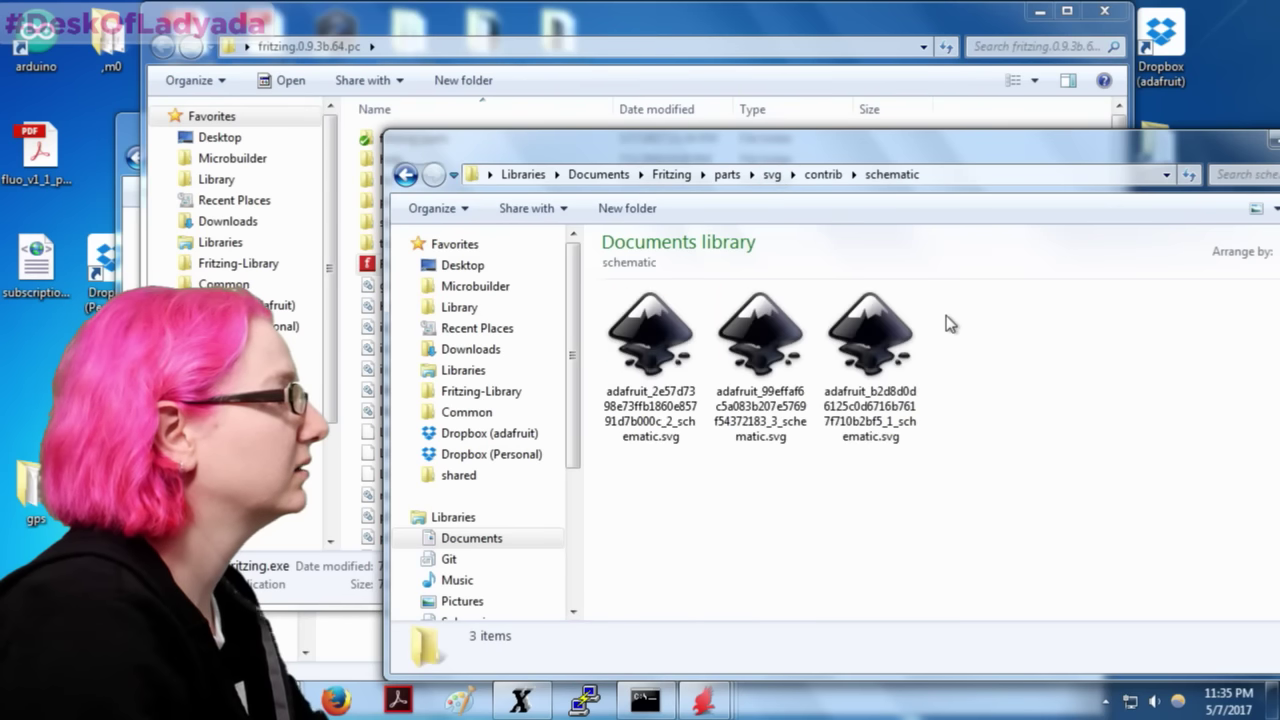
Step: Delete the breadboard, icon, pcb and schematic folders from parts/svg/contrib, and return to the parts folder
{"action": "left_click", "coordinate": [823, 174]}
{"action": "left_click_drag", "start_coordinate": [1060, 488], "coordinate": [613, 265]}
{"action": "key", "text": "Delete"}
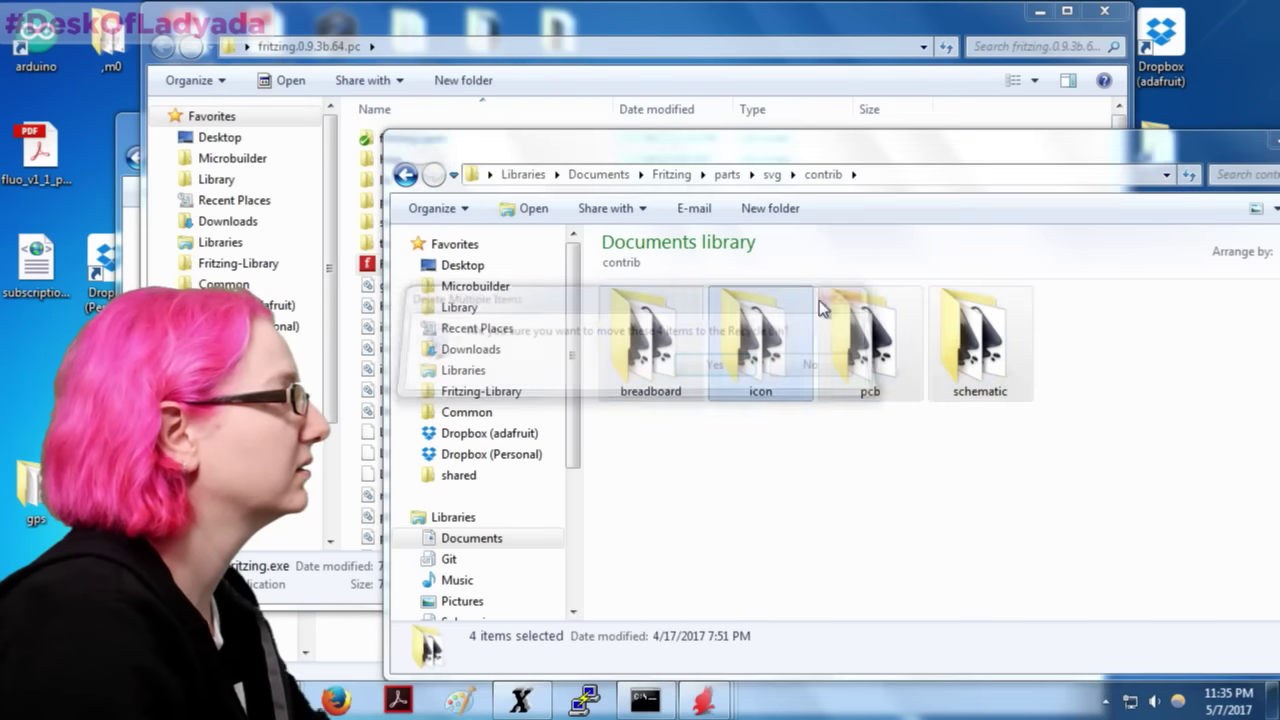
{"action": "left_click", "coordinate": [726, 175]}
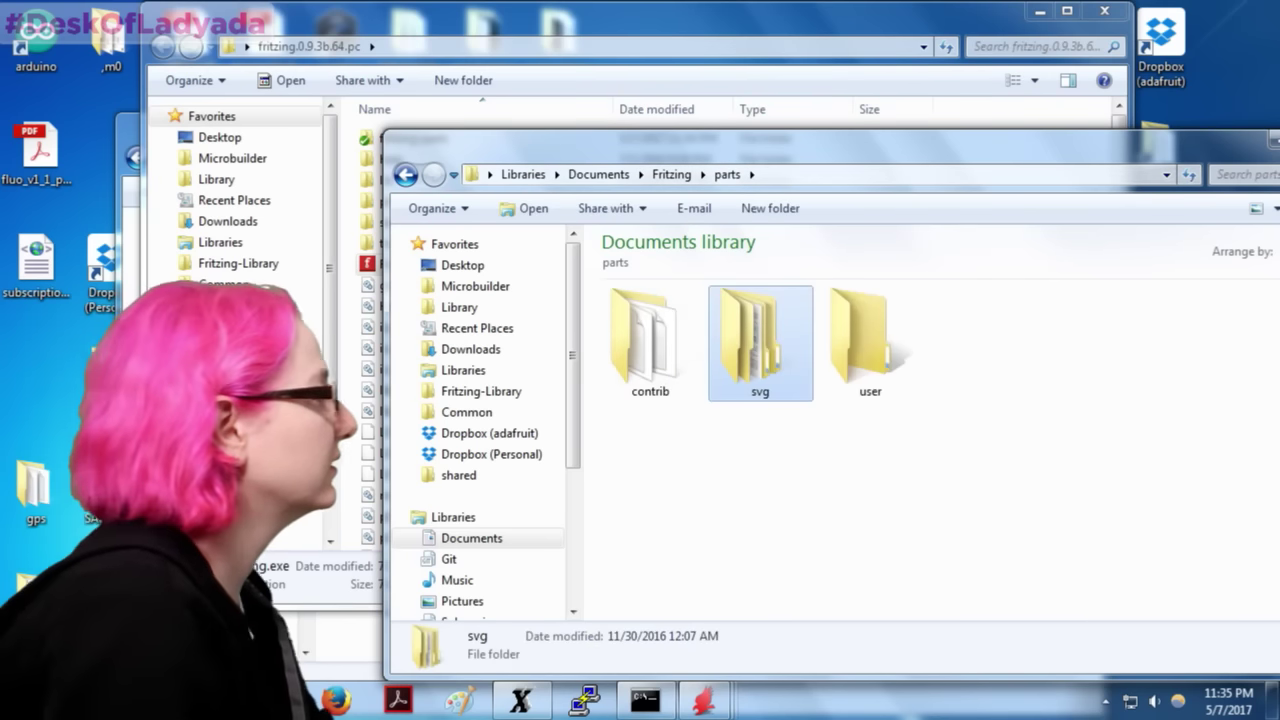
Step: Open the HUZZAH32 breadboard SVG from FritzingTest's parts/svg/contrib/breadboard folder in Inkscape
{"action": "mouse_move", "coordinate": [274, 700]}
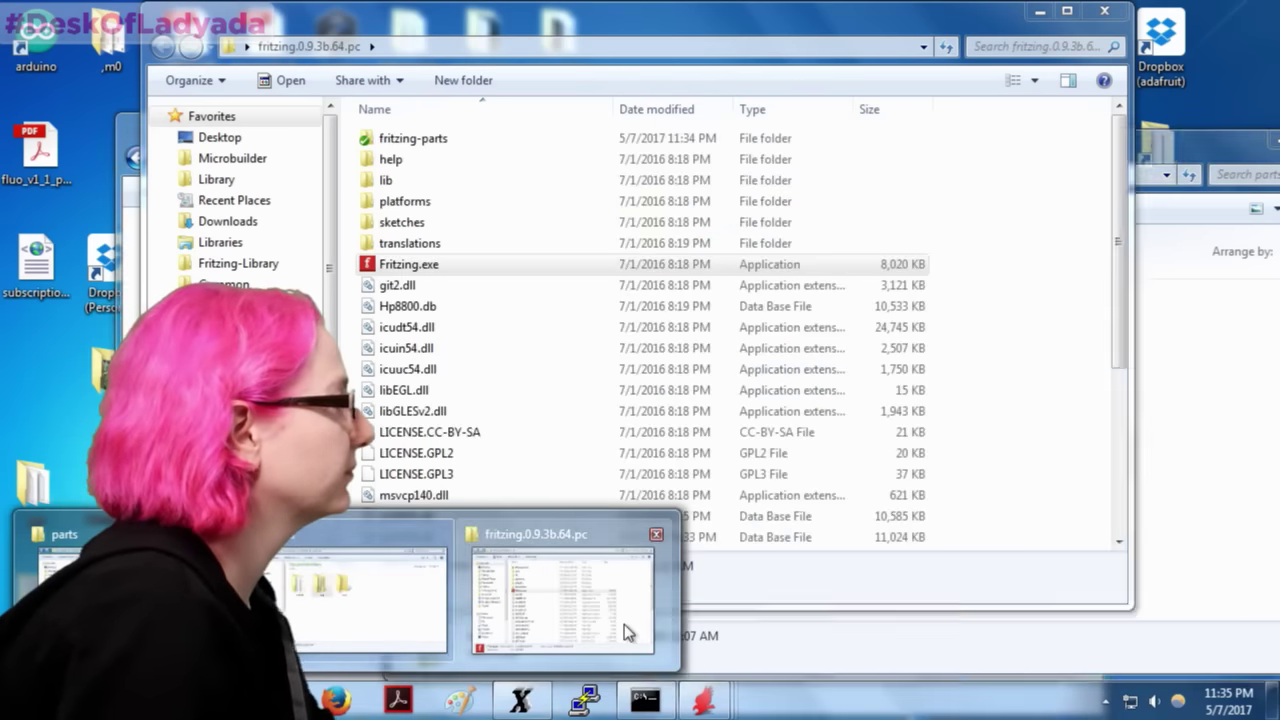
{"action": "mouse_move", "coordinate": [290, 600]}
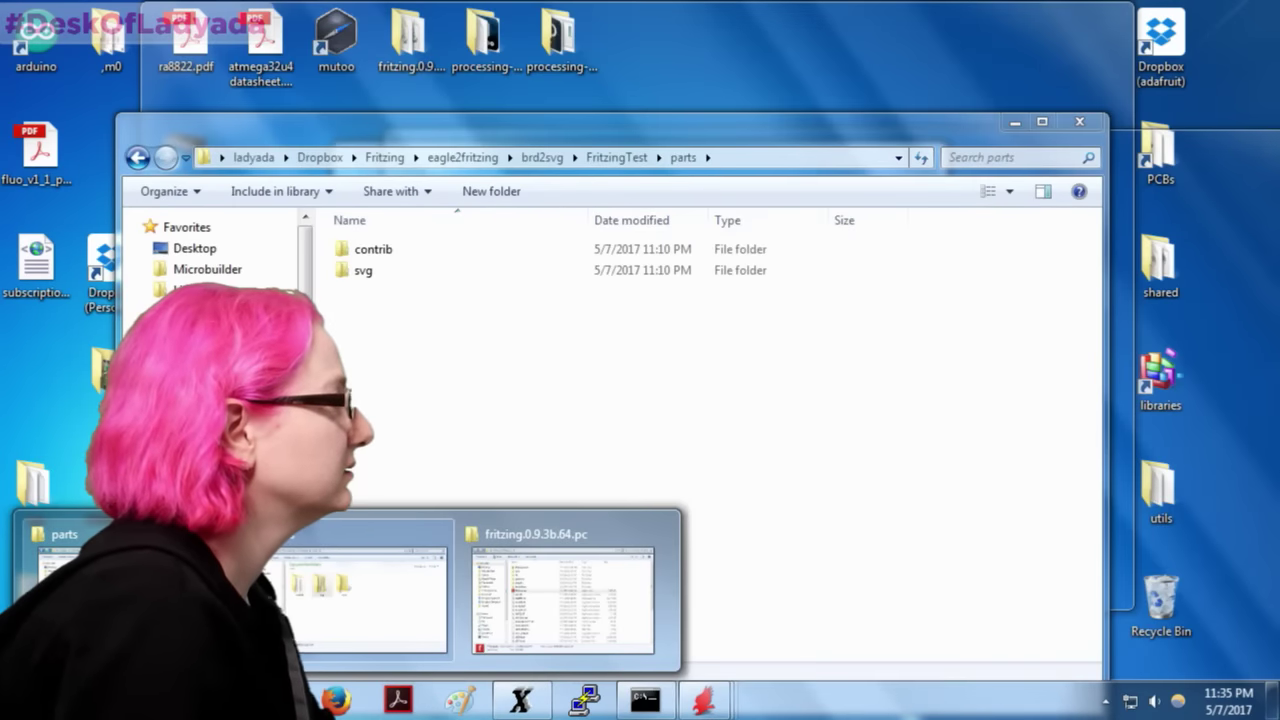
{"action": "left_click", "coordinate": [95, 590]}
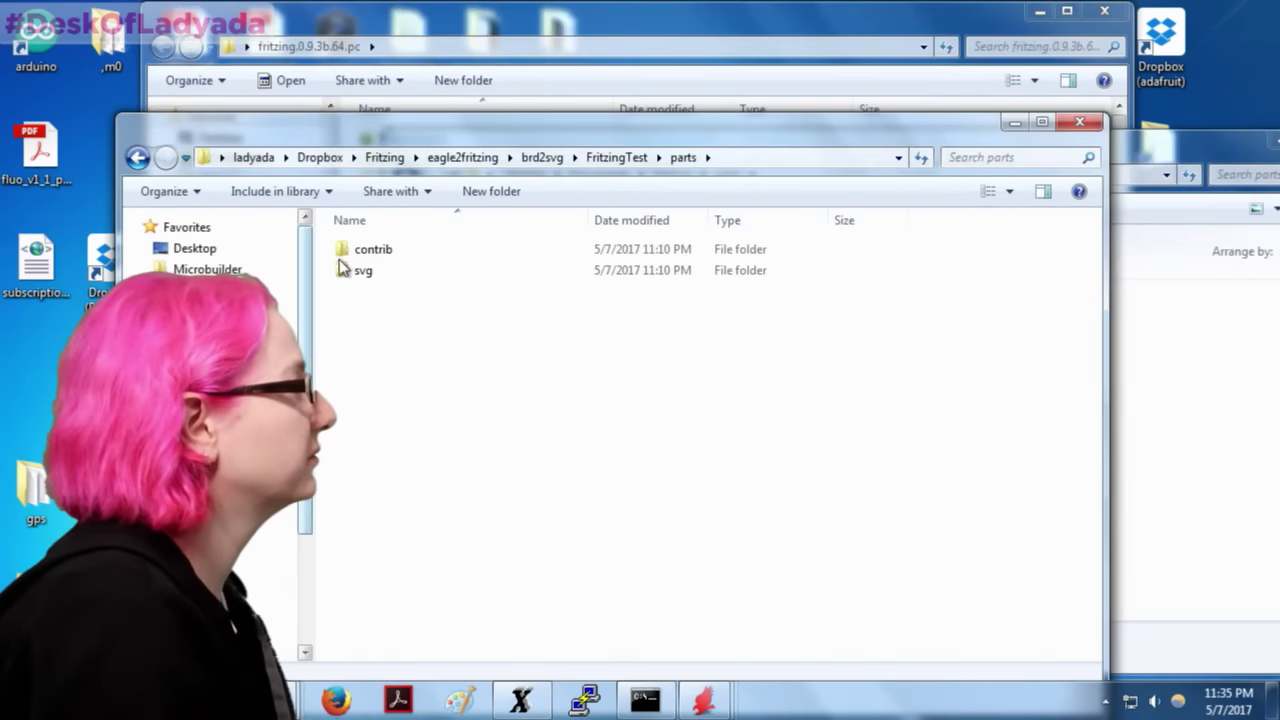
{"action": "double_click", "coordinate": [397, 270]}
{"action": "double_click", "coordinate": [395, 248]}
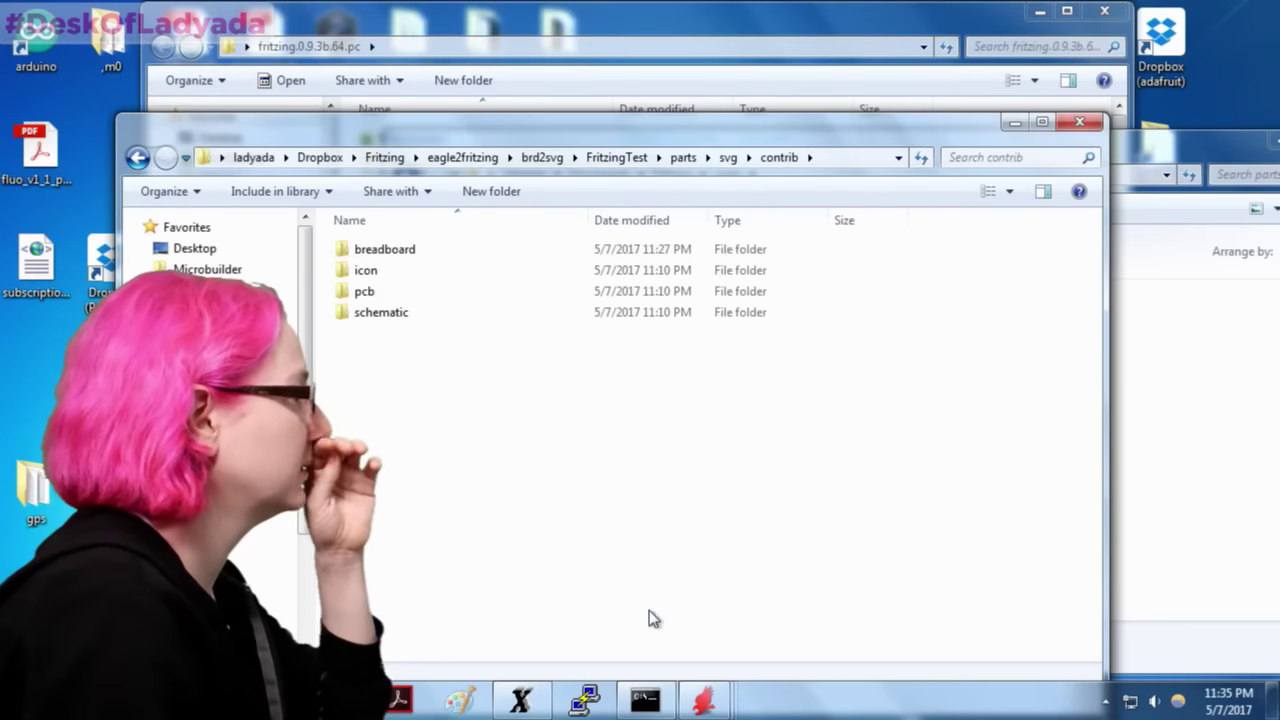
{"action": "double_click", "coordinate": [380, 250]}
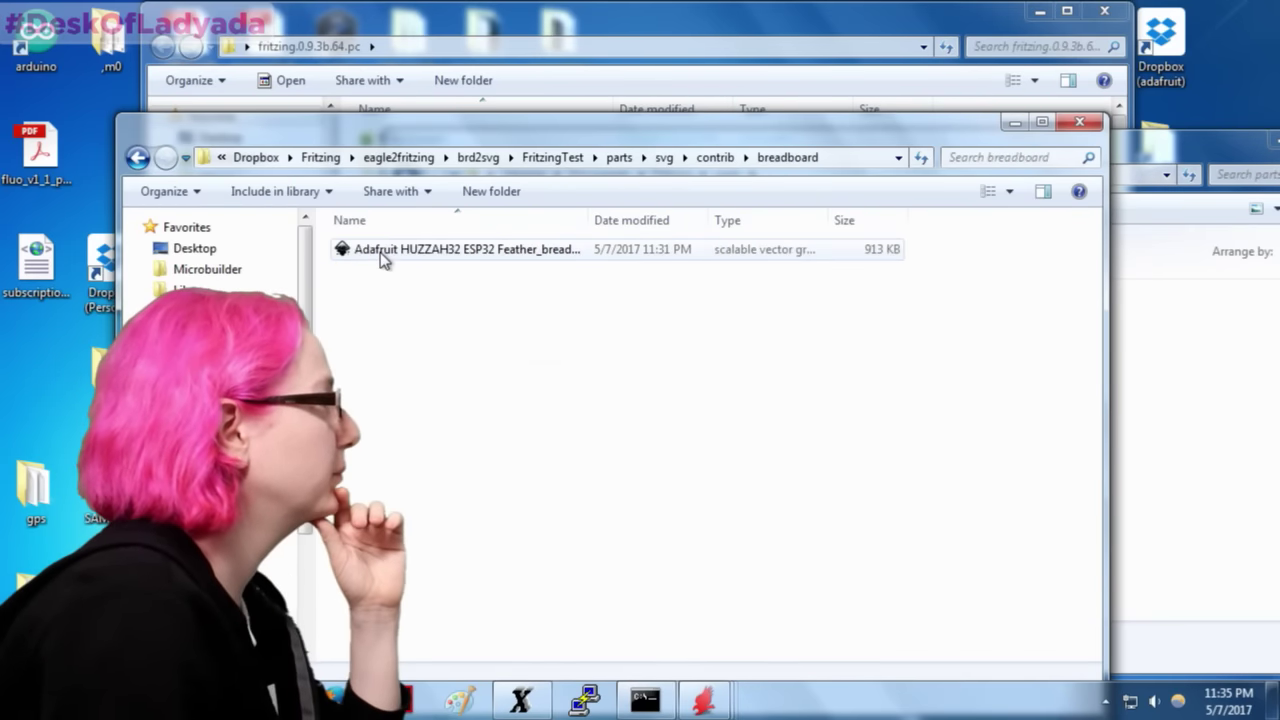
{"action": "left_click", "coordinate": [398, 255]}
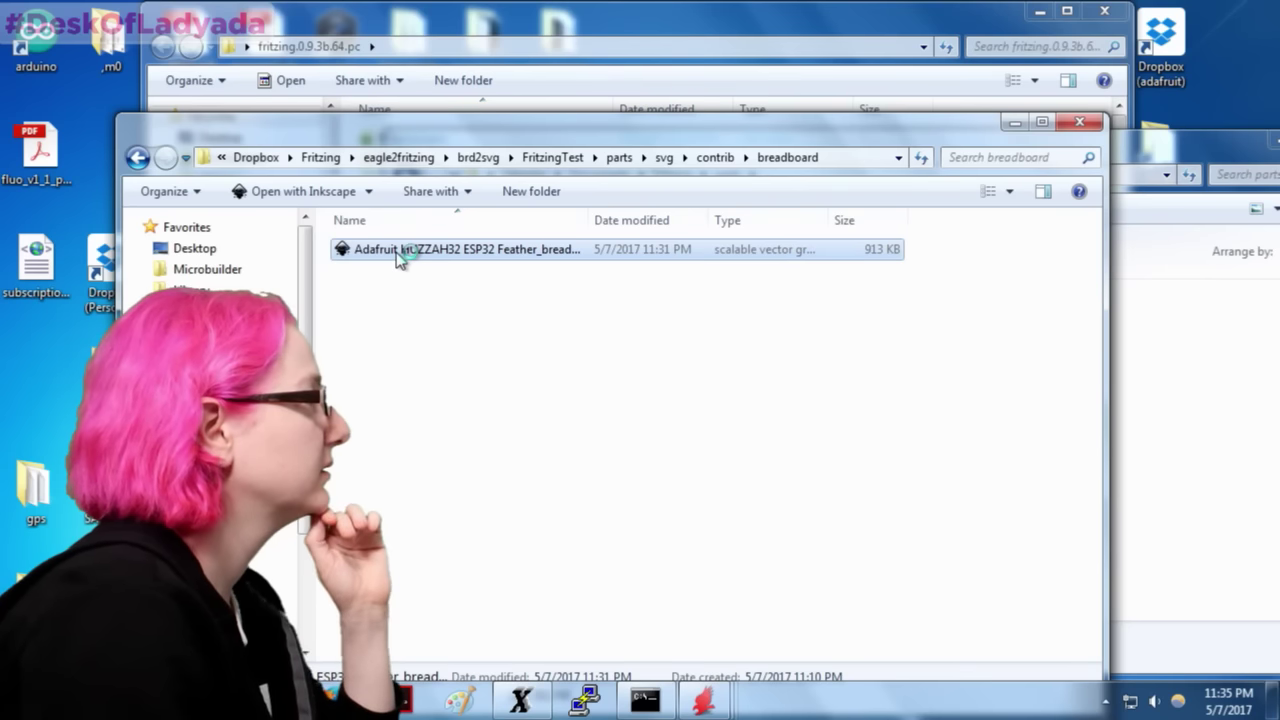
{"action": "double_click", "coordinate": [396, 252]}
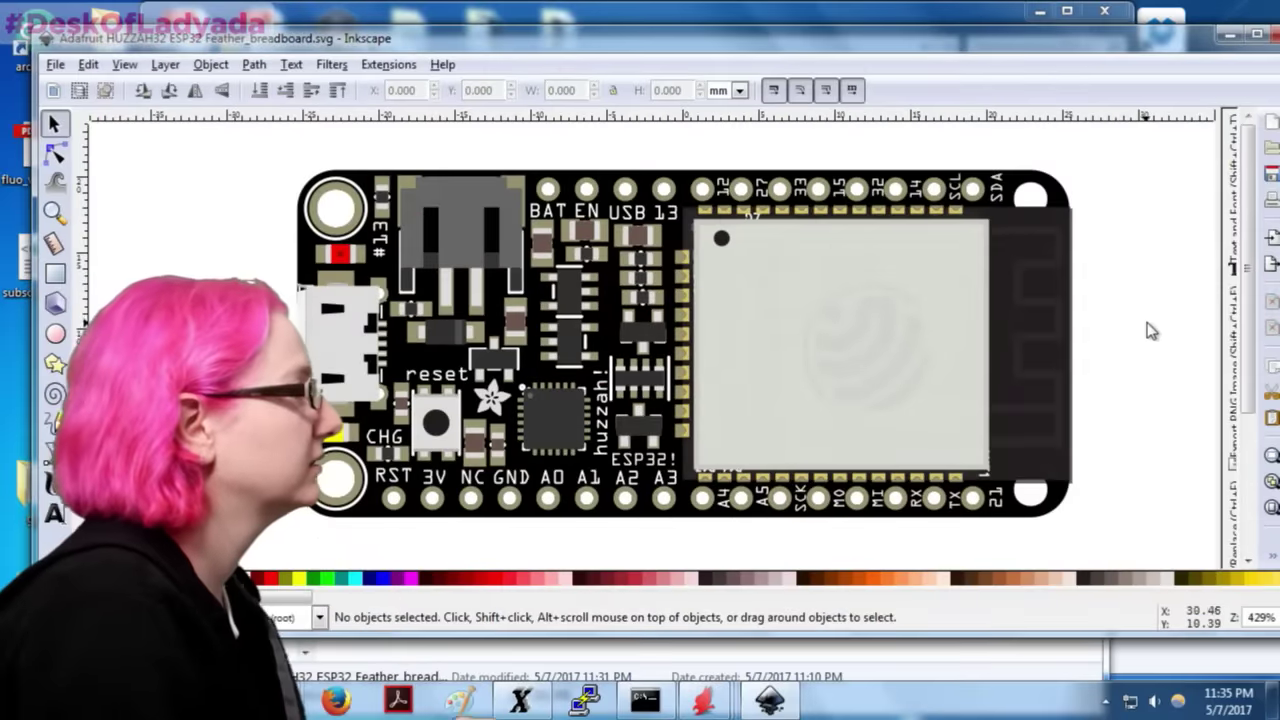
Step: Resize the page to the selected board group, save the breadboard SVG and close its window
{"action": "left_click", "coordinate": [1006, 330]}
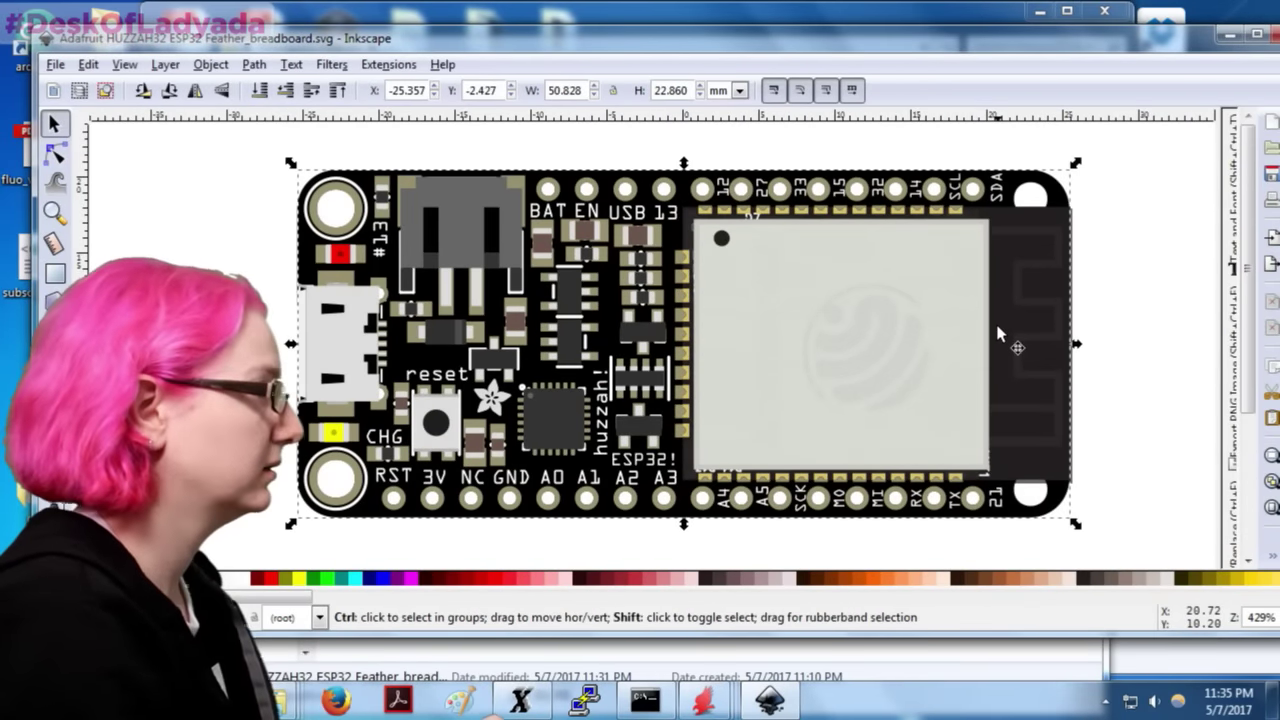
{"action": "key", "text": "ctrl+shift+d"}
{"action": "left_click", "coordinate": [1058, 447]}
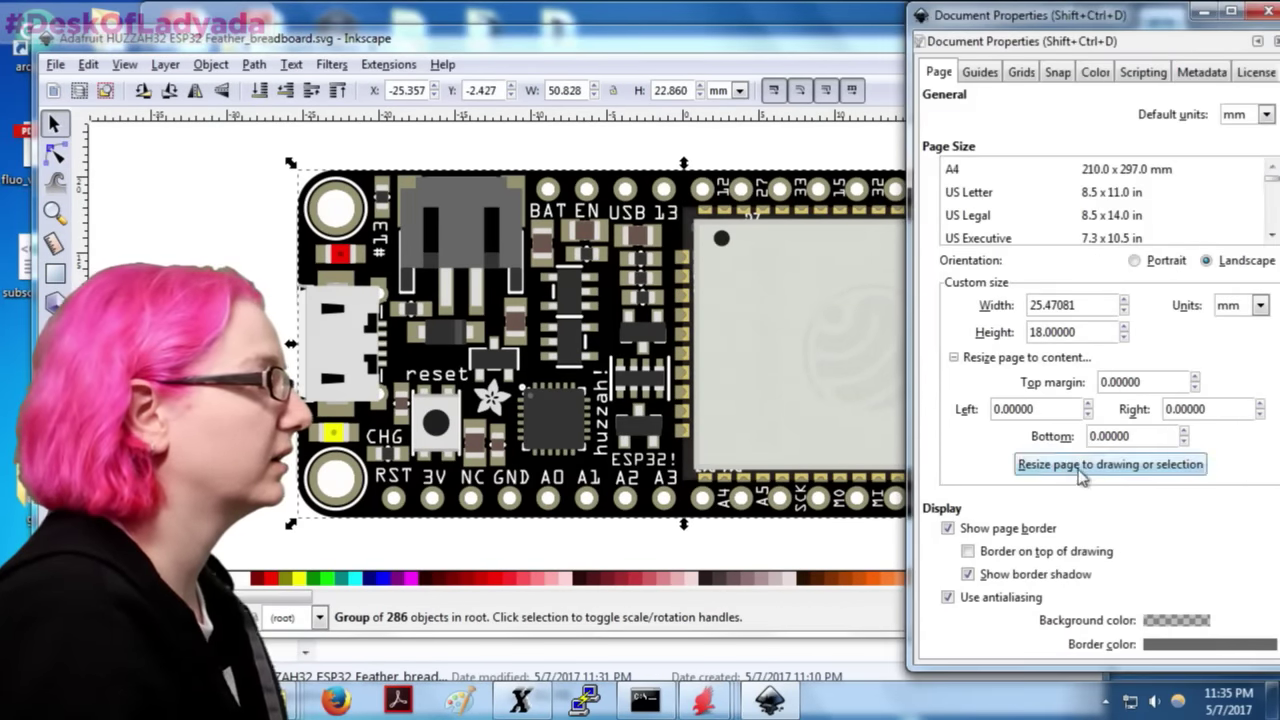
{"action": "double_click", "coordinate": [956, 20]}
{"action": "left_click", "coordinate": [1012, 30]}
{"action": "key", "text": "ctrl+s"}
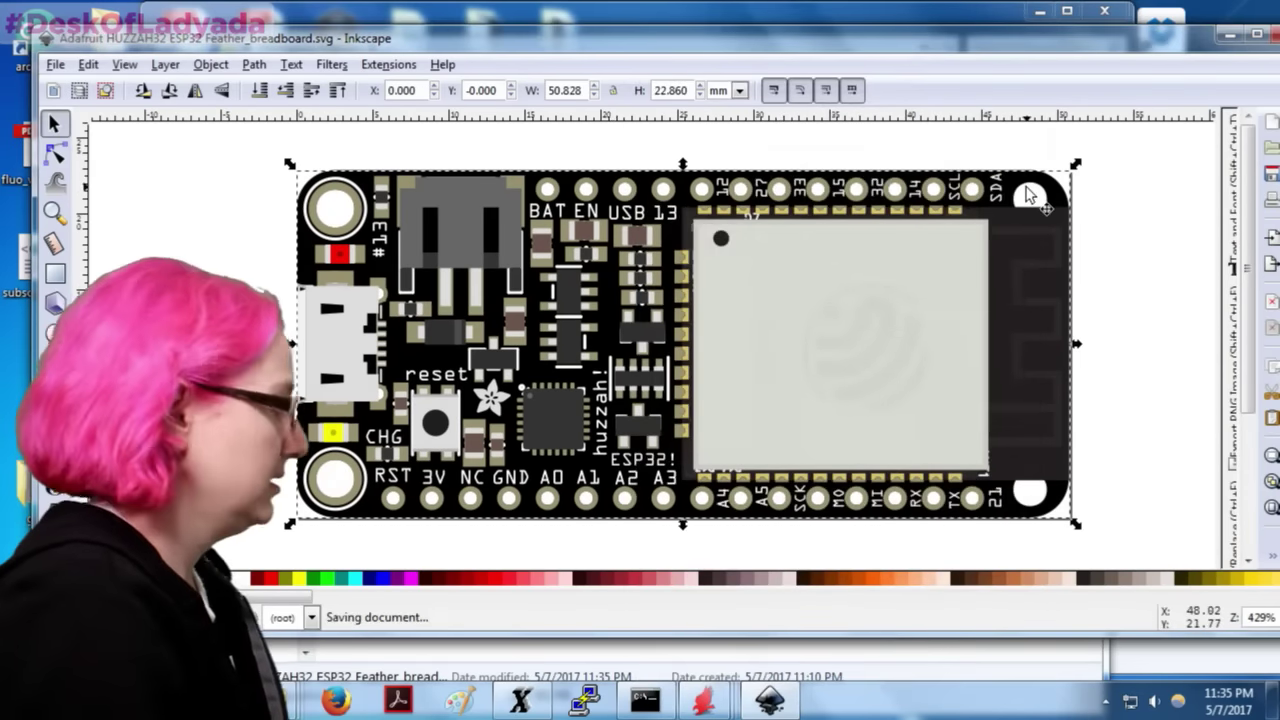
{"action": "double_click", "coordinate": [1133, 40]}
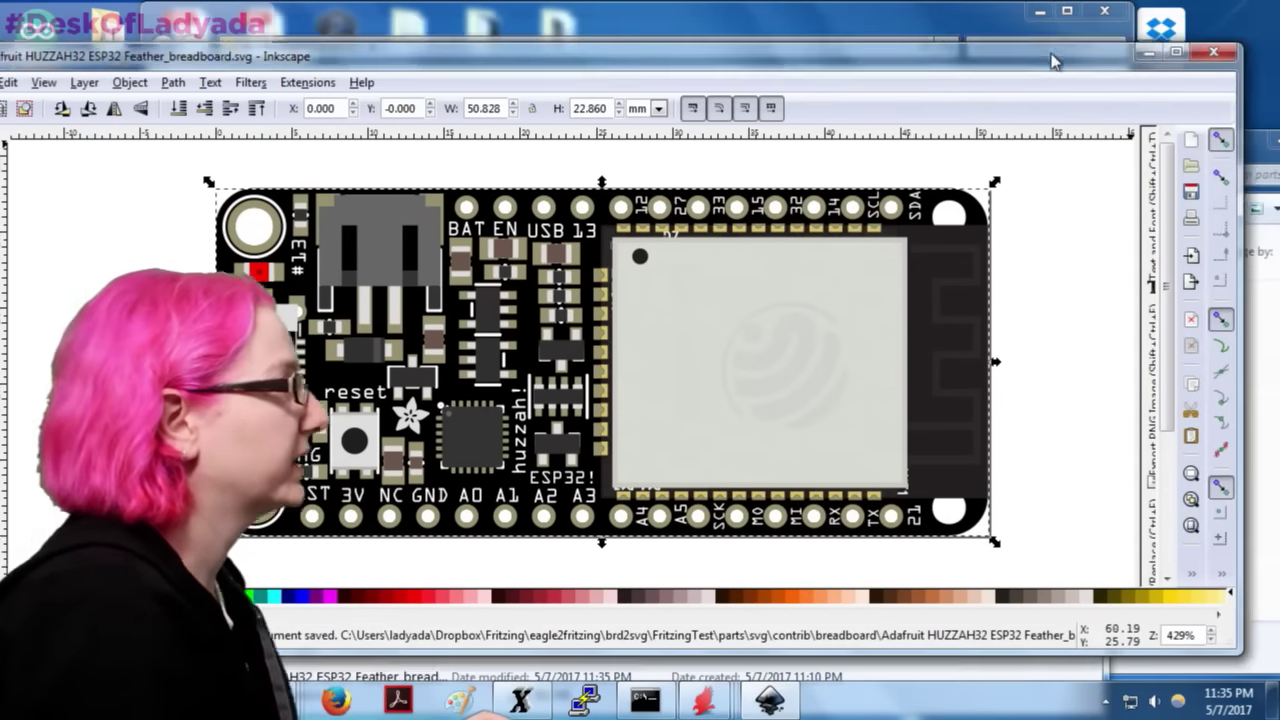
{"action": "left_click", "coordinate": [1208, 56]}
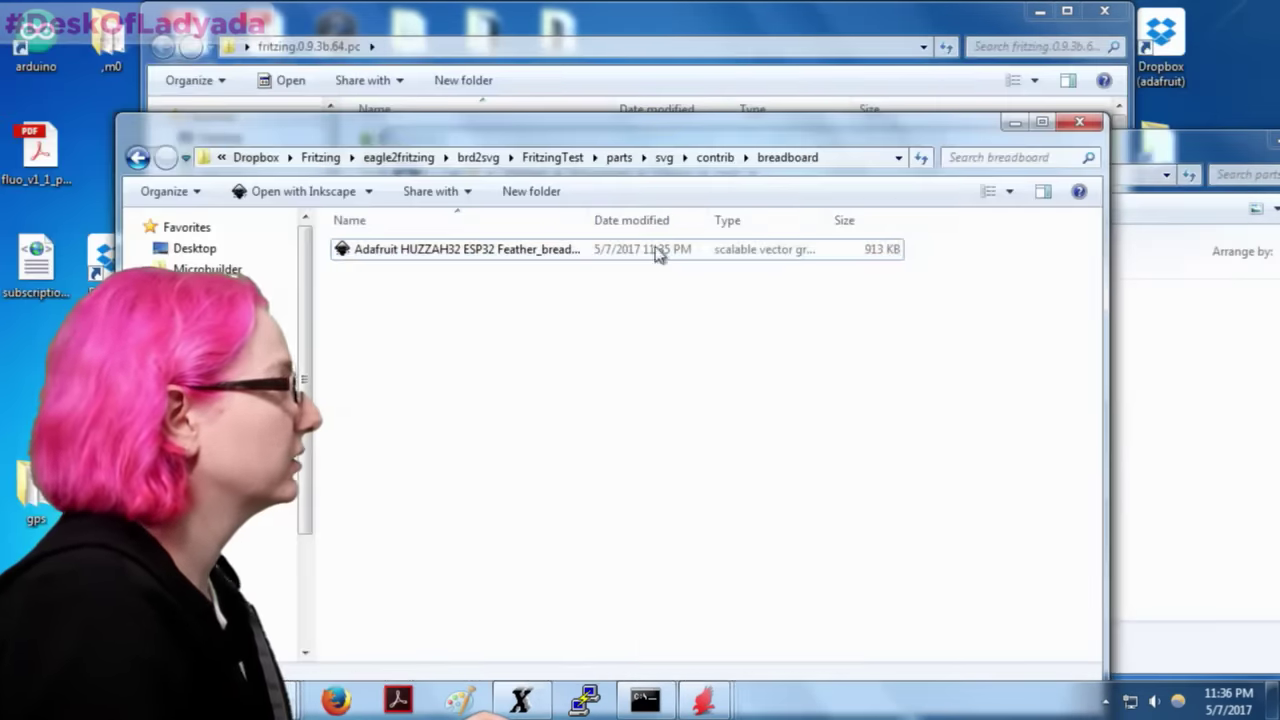
Step: Copy the contrib and svg folders from FritzingTest's parts folder into Fritzing's parts/user folder in Documents
{"action": "left_click", "coordinate": [662, 158]}
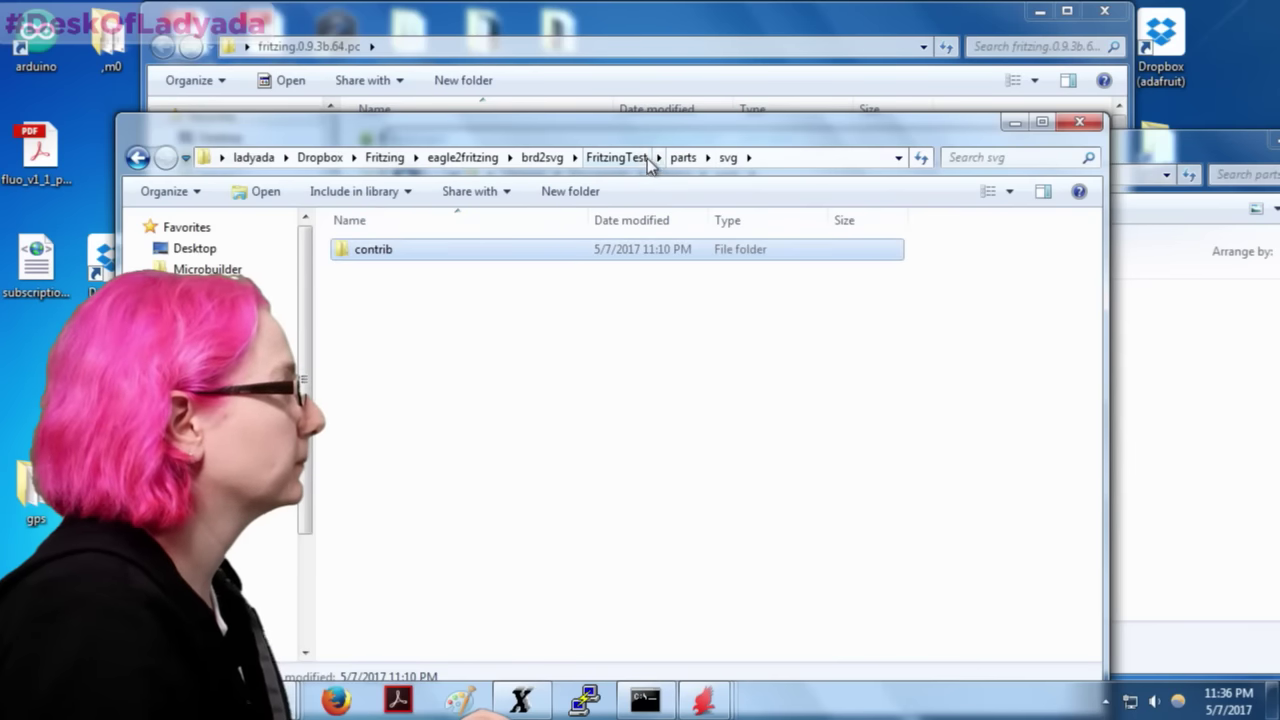
{"action": "left_click", "coordinate": [684, 157]}
{"action": "left_click_drag", "start_coordinate": [583, 383], "coordinate": [415, 245]}
{"action": "left_click", "coordinate": [1180, 325]}
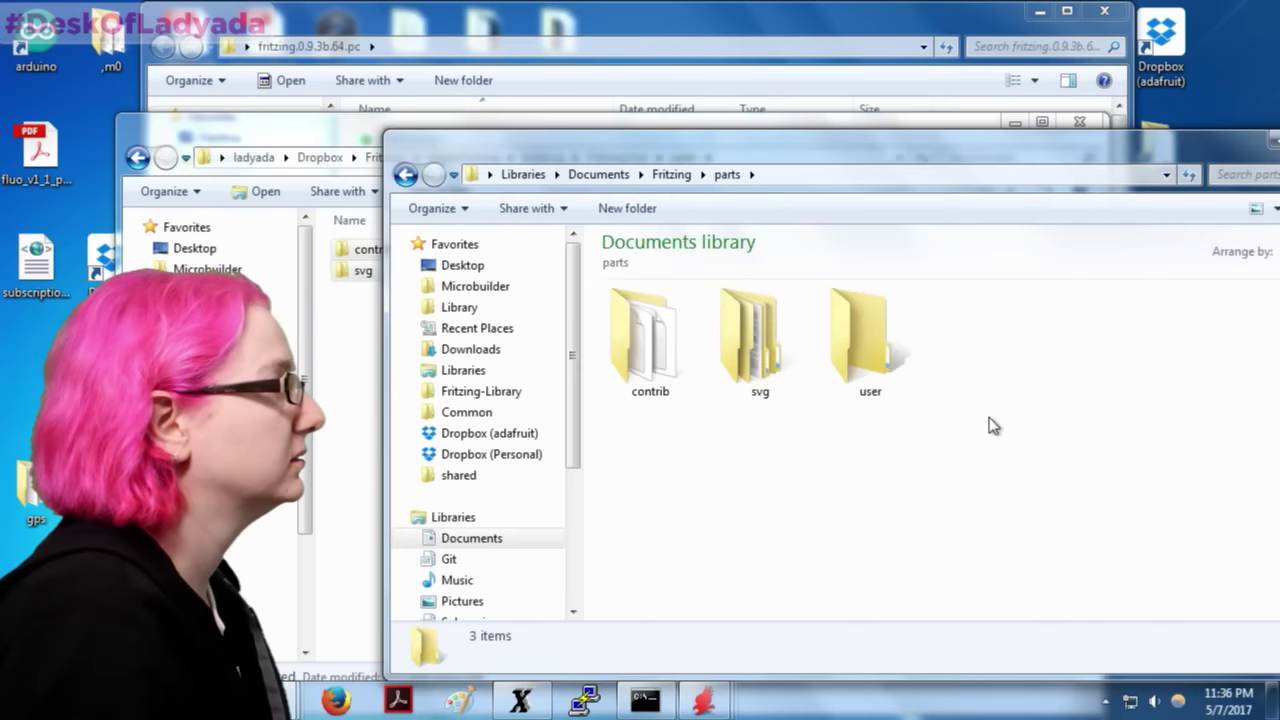
{"action": "double_click", "coordinate": [880, 348]}
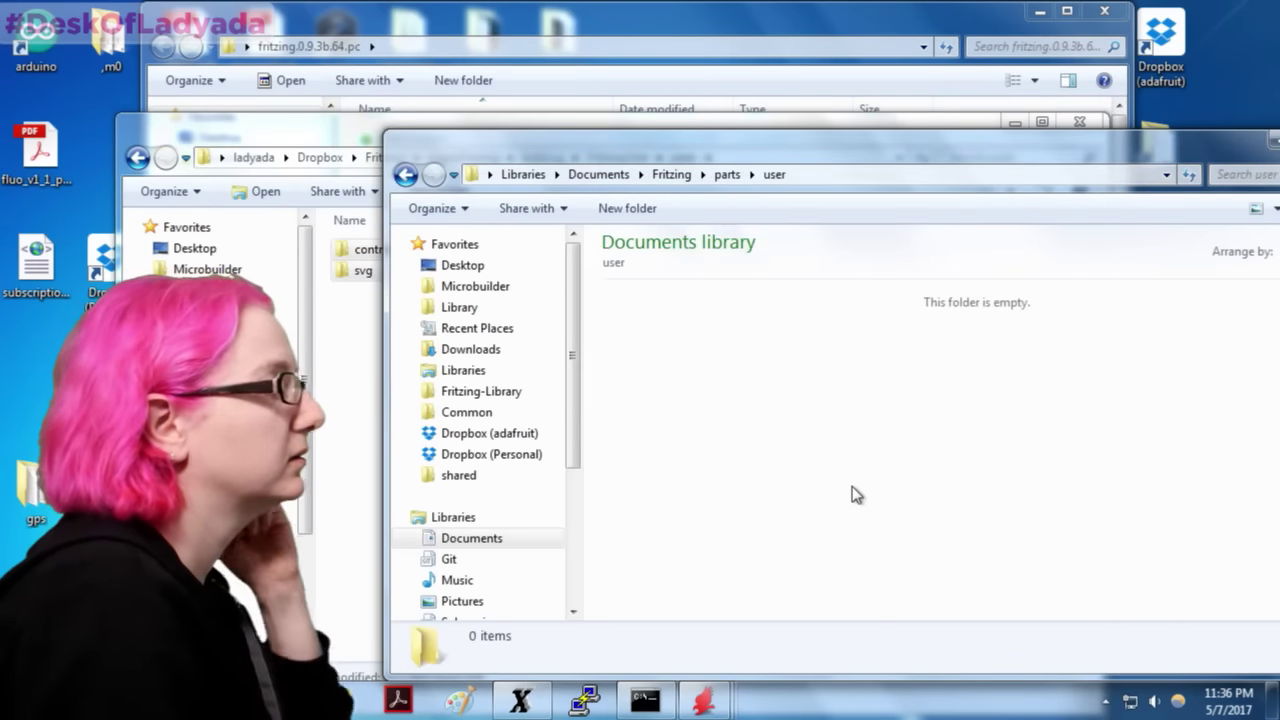
{"action": "key", "text": "ctrl+v"}
Step: Launch Fritzing, search the parts for esp32 and open the HUZZAH32 Feather part for editing
{"action": "left_click", "coordinate": [330, 80]}
{"action": "double_click", "coordinate": [418, 257]}
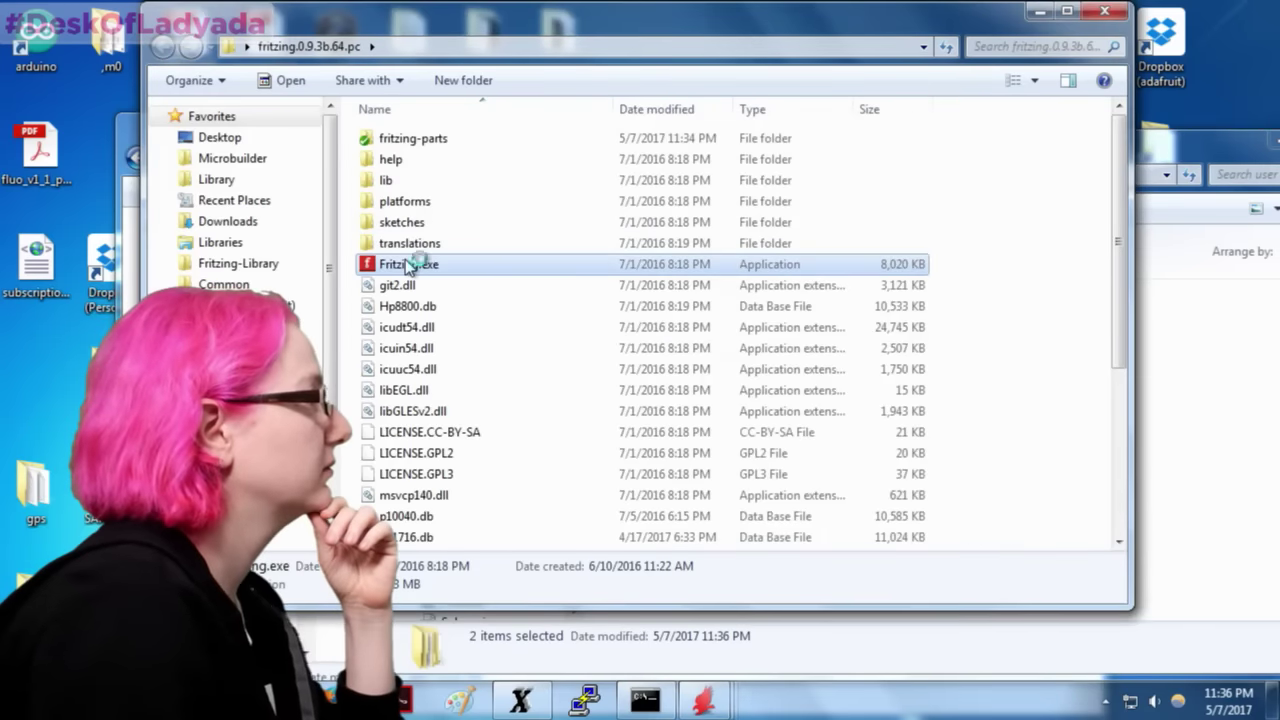
{"action": "left_click", "coordinate": [842, 407]}
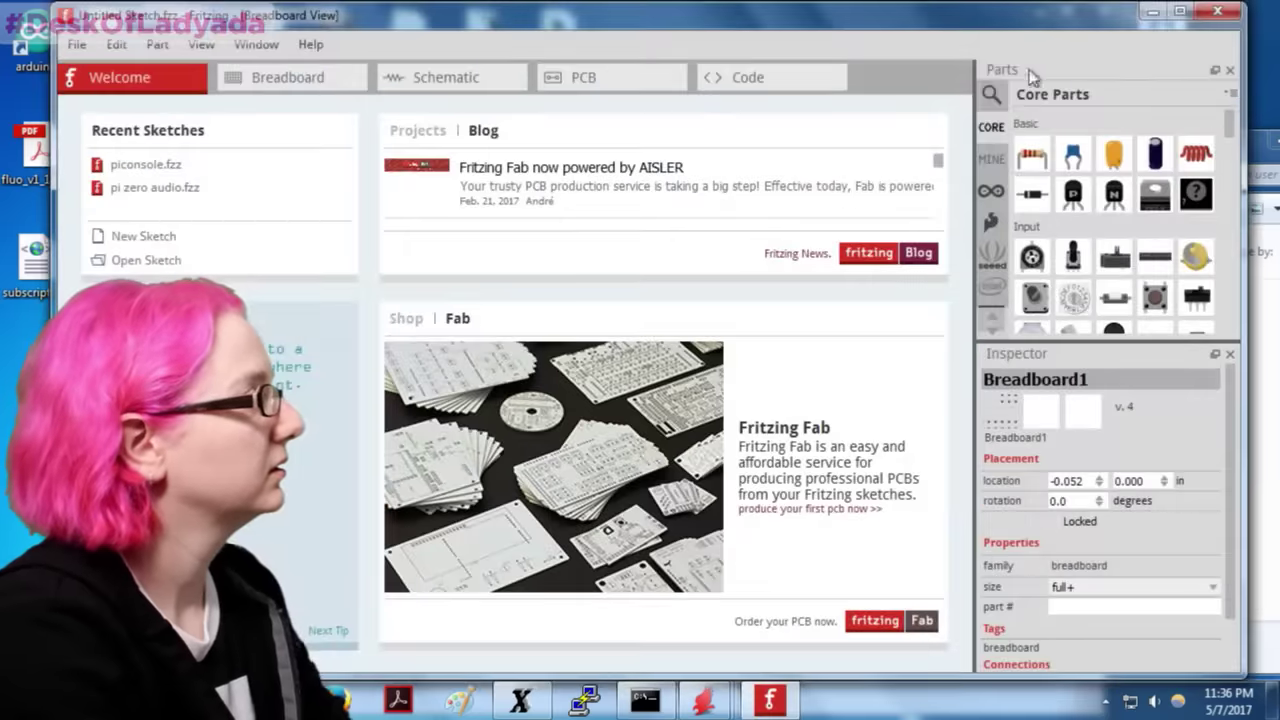
{"action": "left_click", "coordinate": [991, 94]}
{"action": "type", "text": "esp32"}
{"action": "key", "text": "Return"}
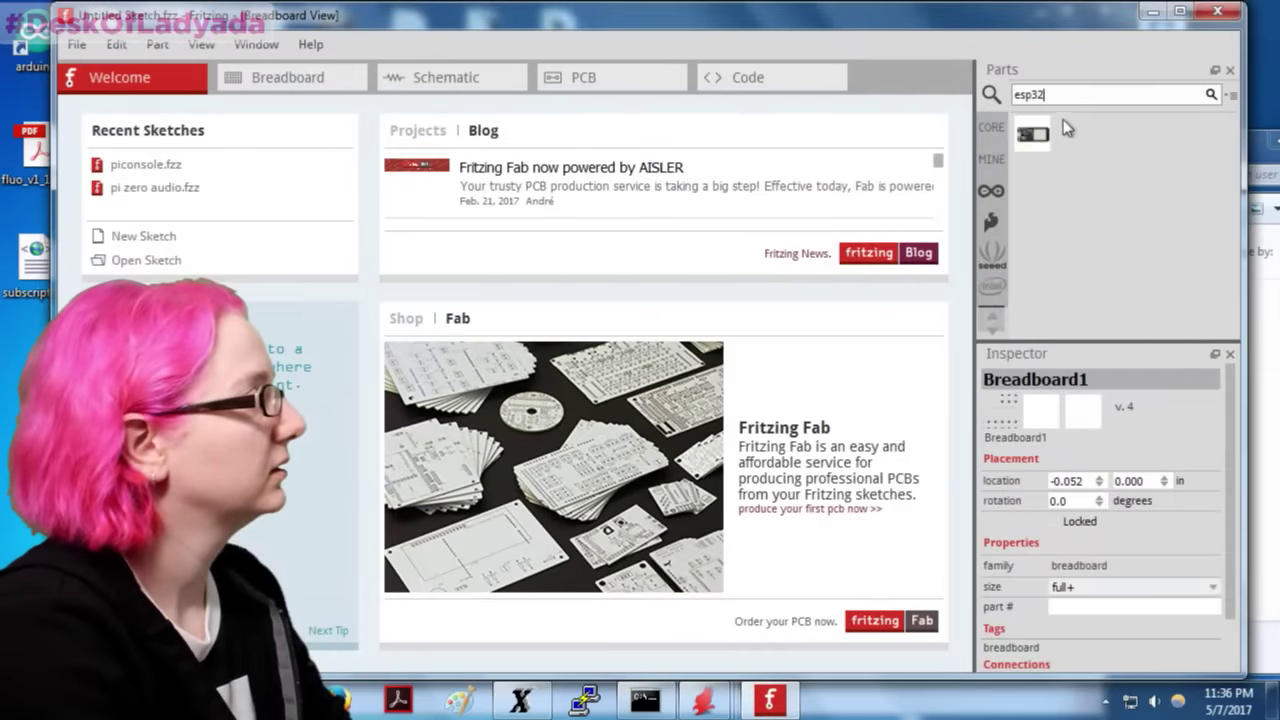
{"action": "left_click", "coordinate": [1035, 134]}
{"action": "right_click", "coordinate": [1043, 134]}
{"action": "left_click", "coordinate": [1053, 133]}
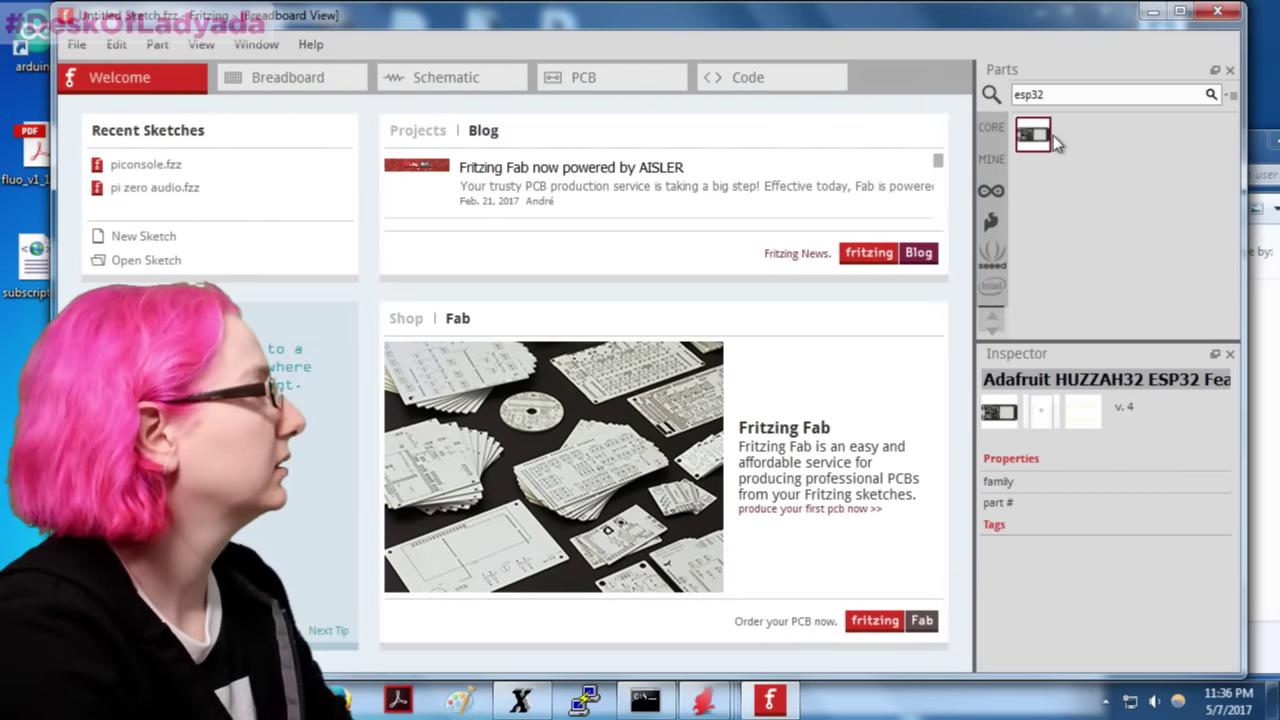
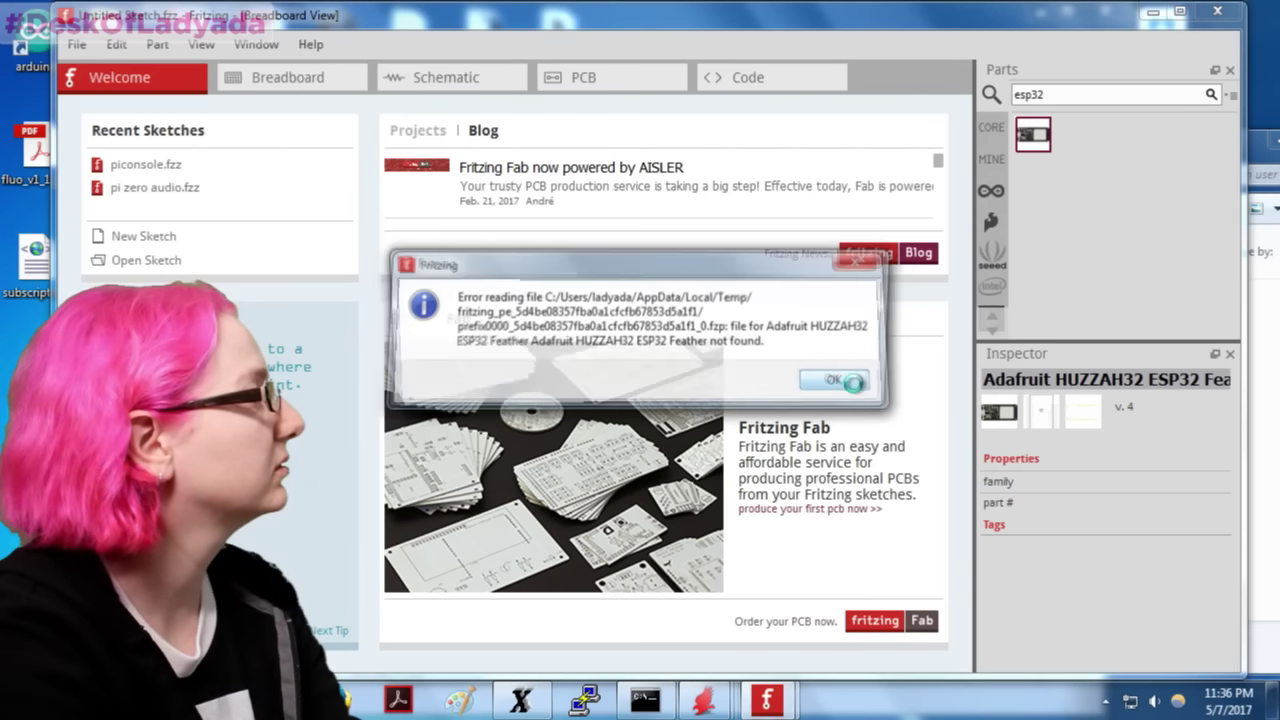
Step: Dismiss the file error, then close the Parts Editor and Fritzing
{"action": "left_click", "coordinate": [840, 381]}
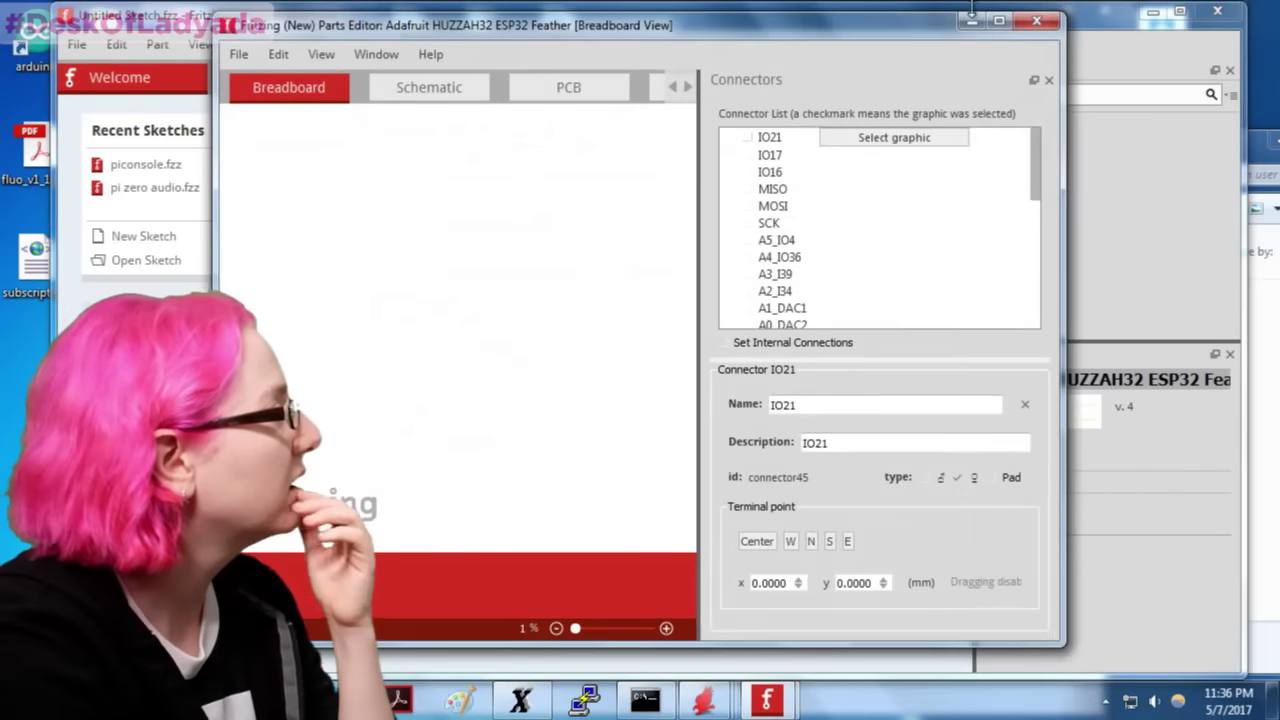
{"action": "left_click", "coordinate": [1036, 20]}
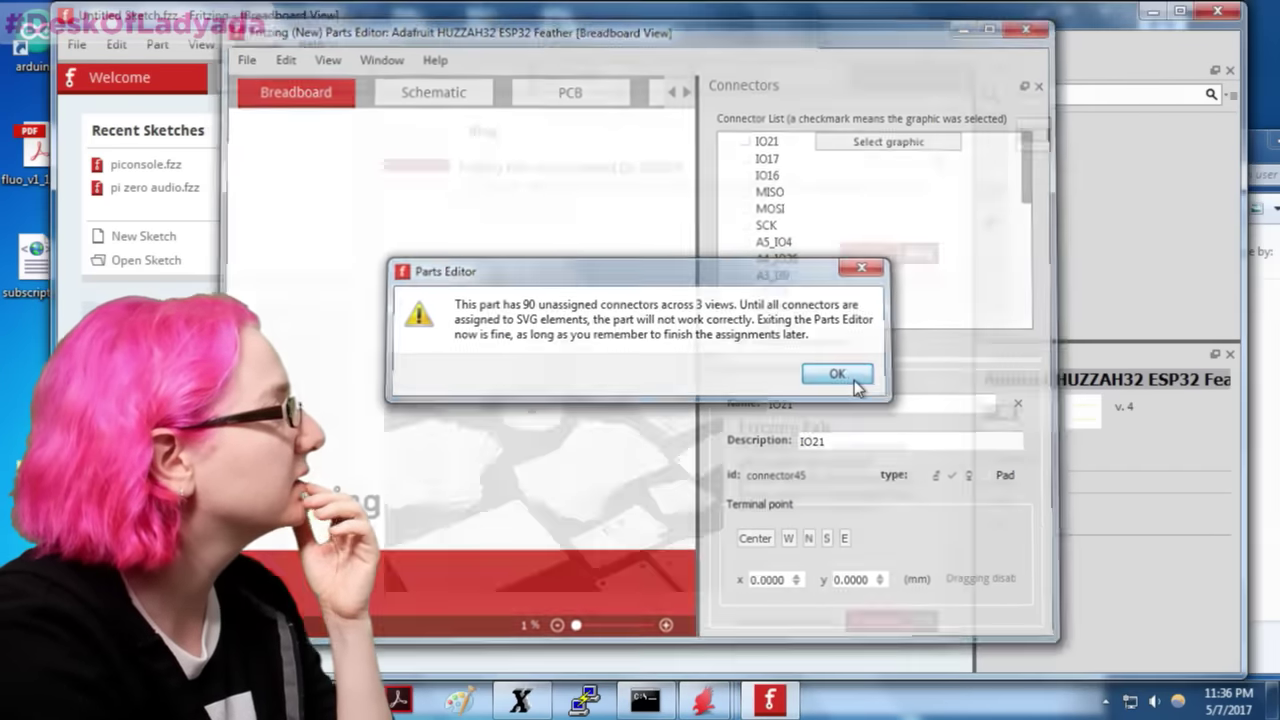
{"action": "left_click", "coordinate": [840, 374]}
{"action": "left_click", "coordinate": [1217, 11]}
Step: Delete the contrib and svg folders from Fritzing's parts/user folder
{"action": "left_click", "coordinate": [1183, 360]}
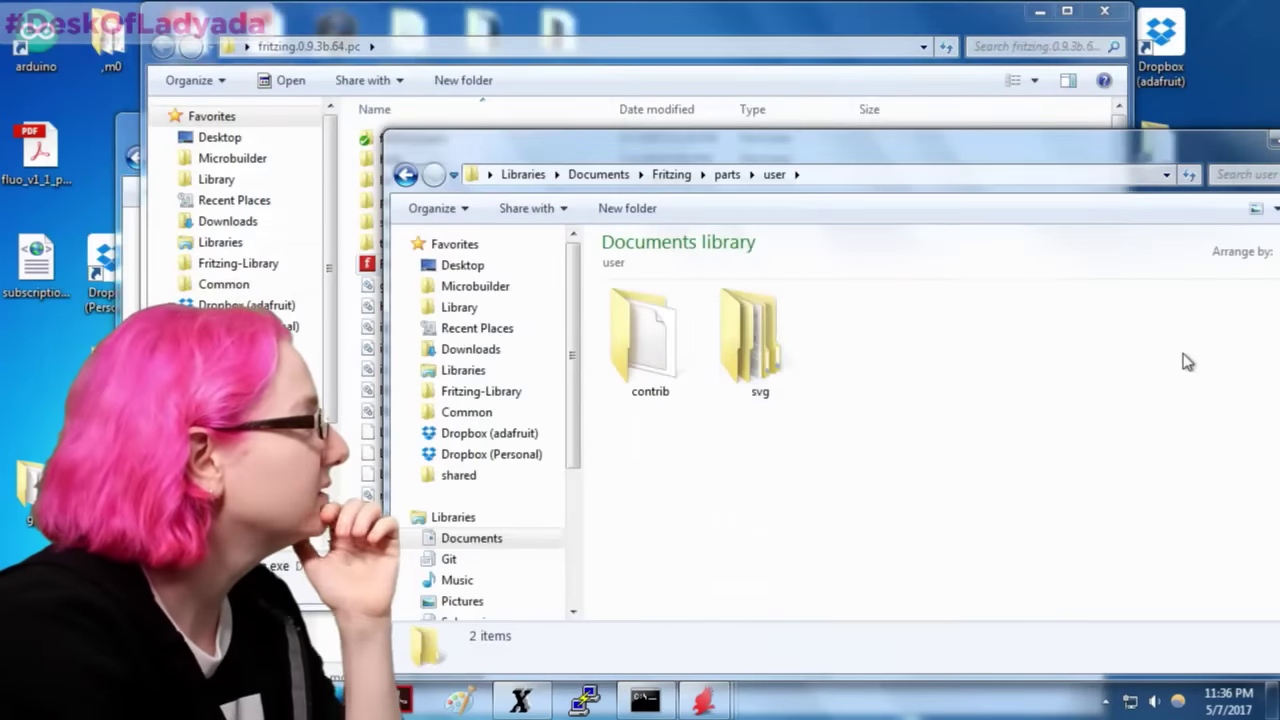
{"action": "left_click", "coordinate": [726, 335]}
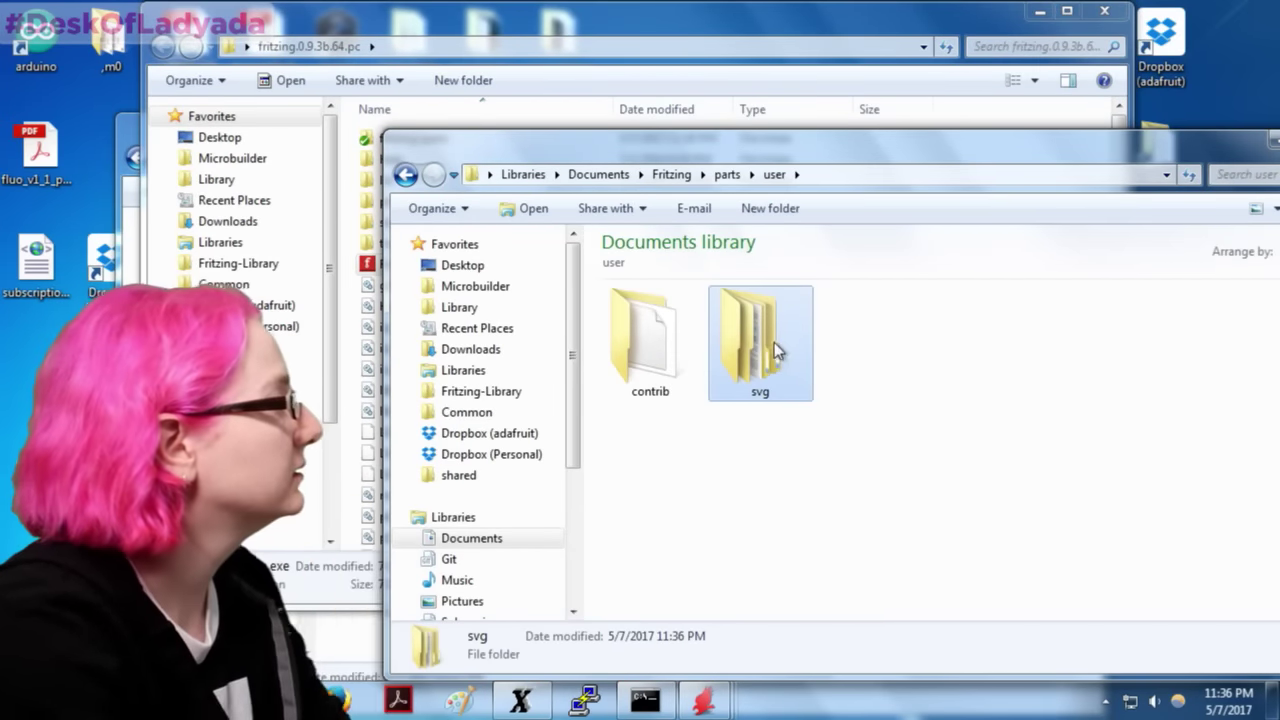
{"action": "double_click", "coordinate": [757, 352]}
{"action": "left_click", "coordinate": [773, 174]}
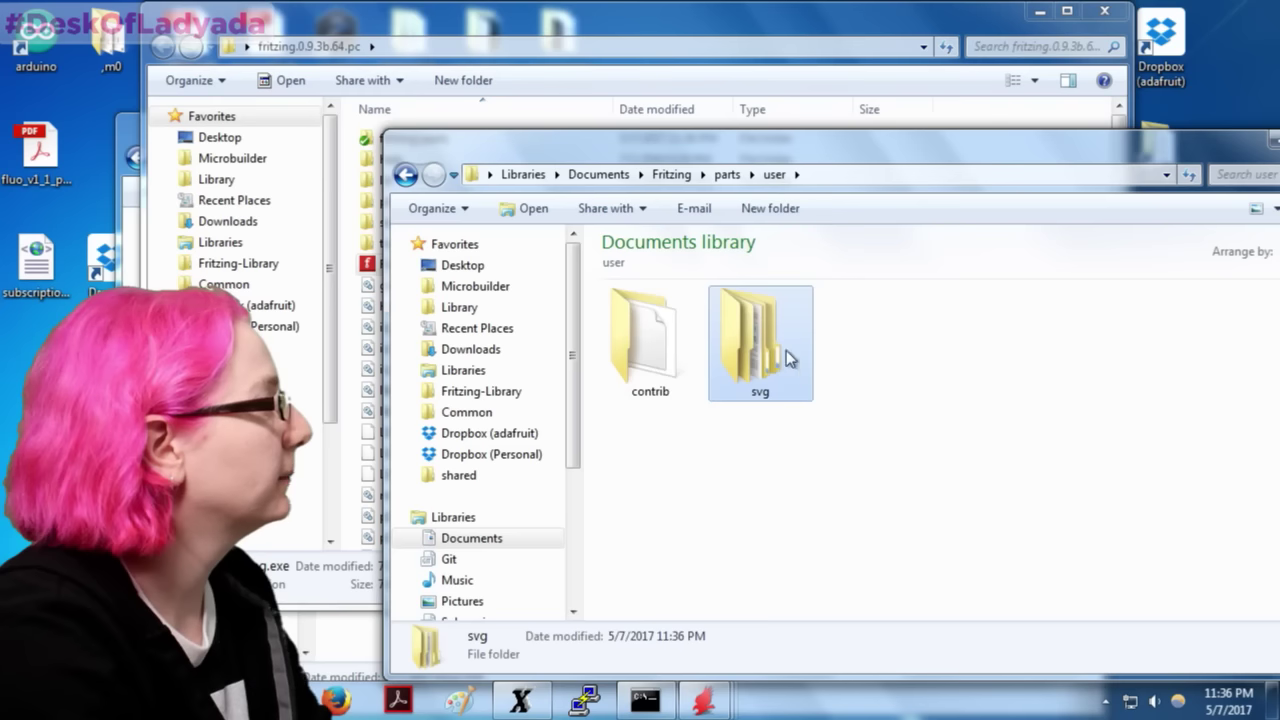
{"action": "left_click_drag", "start_coordinate": [914, 451], "coordinate": [626, 301]}
{"action": "key", "text": "Delete"}
{"action": "key", "text": "Return"}
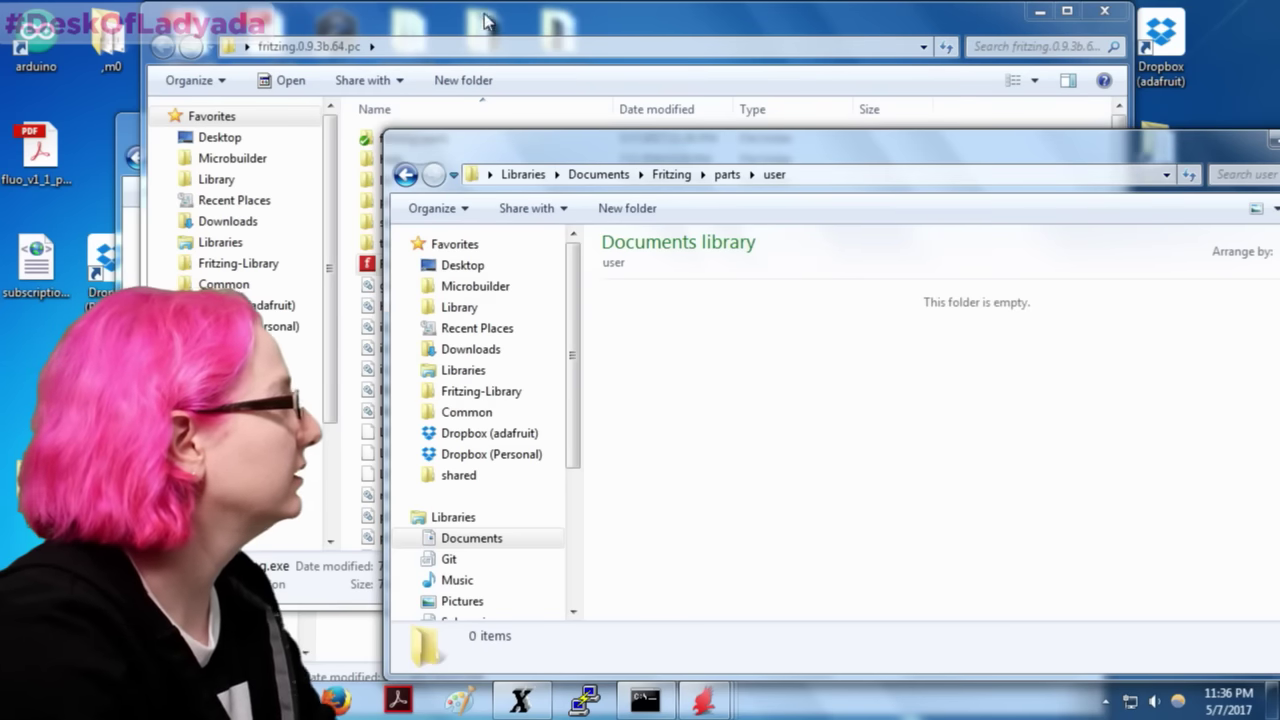
Step: Open the svg/contrib/breadboard folder inside FritzingTest's parts folder
{"action": "key", "text": "alt+Tab"}
{"action": "left_click", "coordinate": [348, 379]}
{"action": "double_click", "coordinate": [383, 271]}
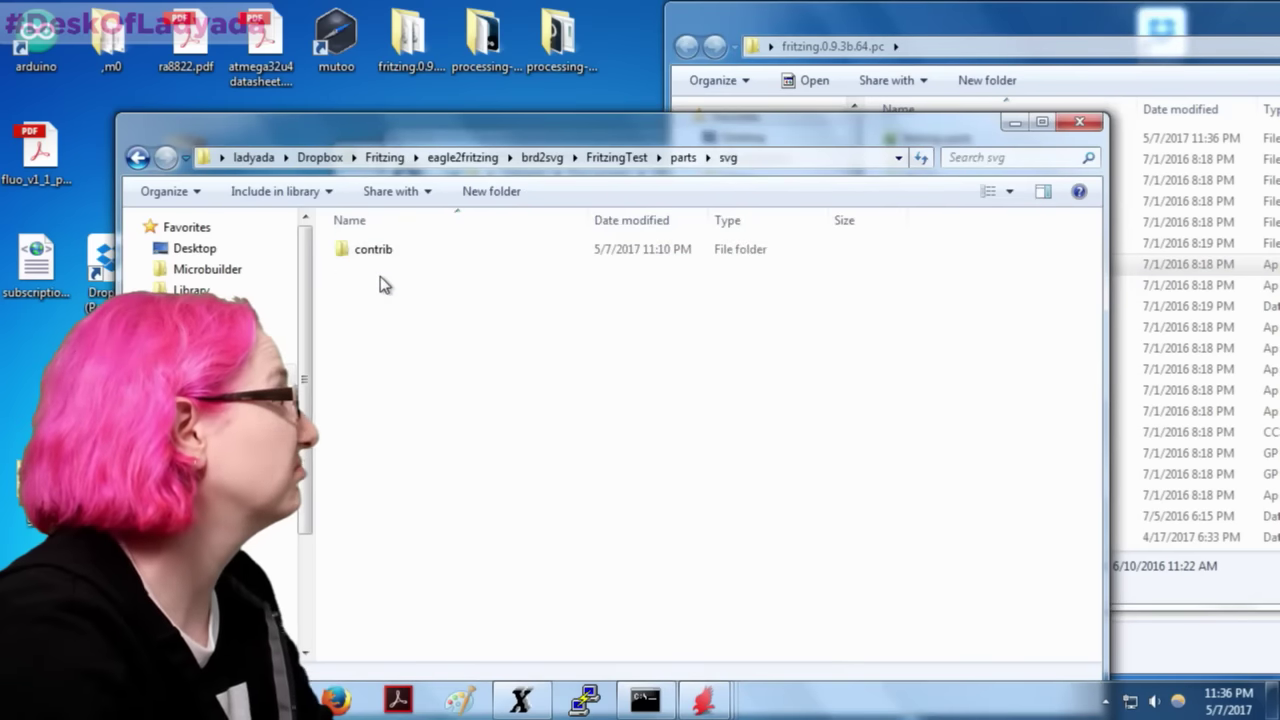
{"action": "double_click", "coordinate": [381, 254]}
{"action": "double_click", "coordinate": [382, 250]}
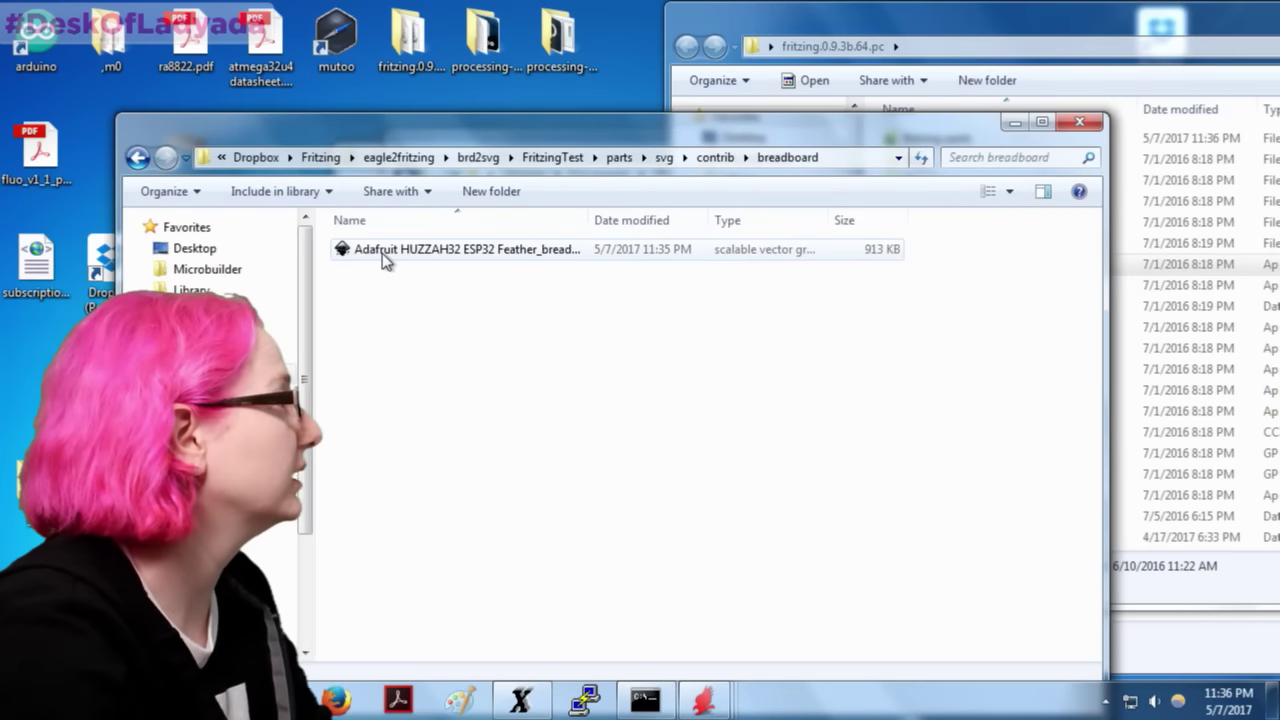
Step: Rename the breadboard SVG file as ESP32_breadboard.svg, copying the new name for reuse
{"action": "left_click", "coordinate": [390, 250]}
{"action": "left_click", "coordinate": [507, 253]}
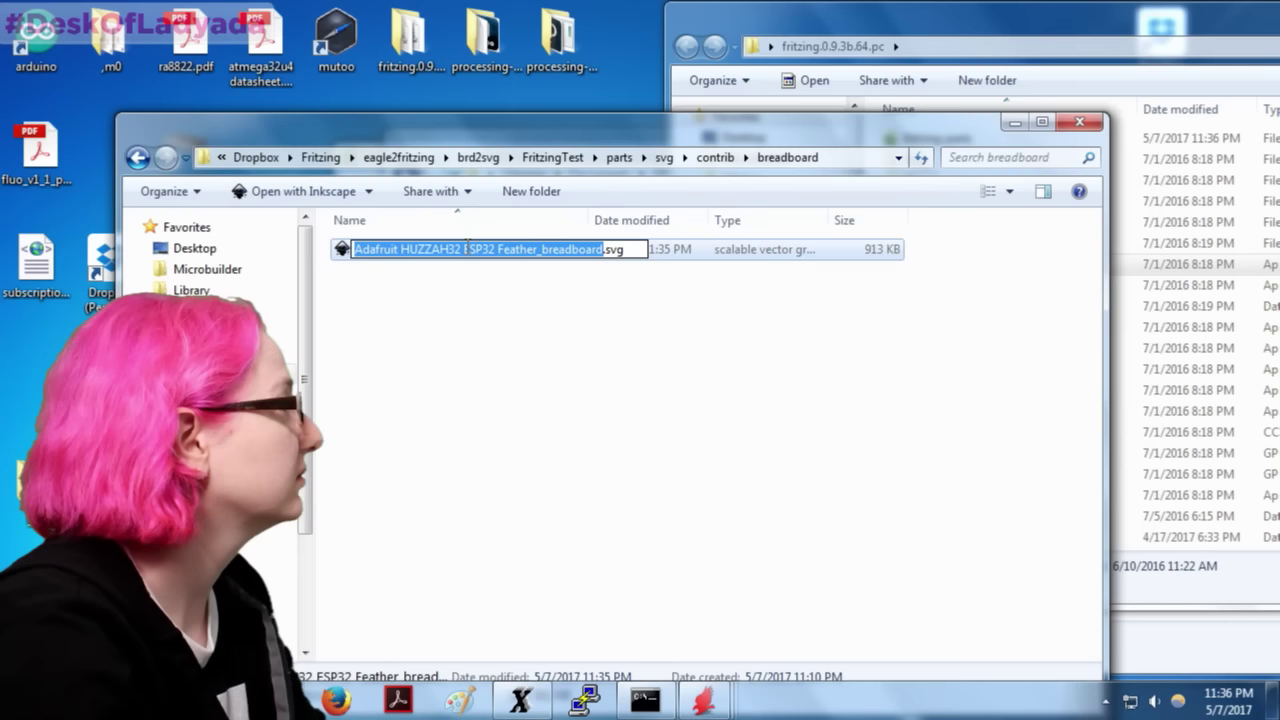
{"action": "left_click_drag", "start_coordinate": [466, 248], "coordinate": [354, 248]}
{"action": "key", "text": "BackSpace"}
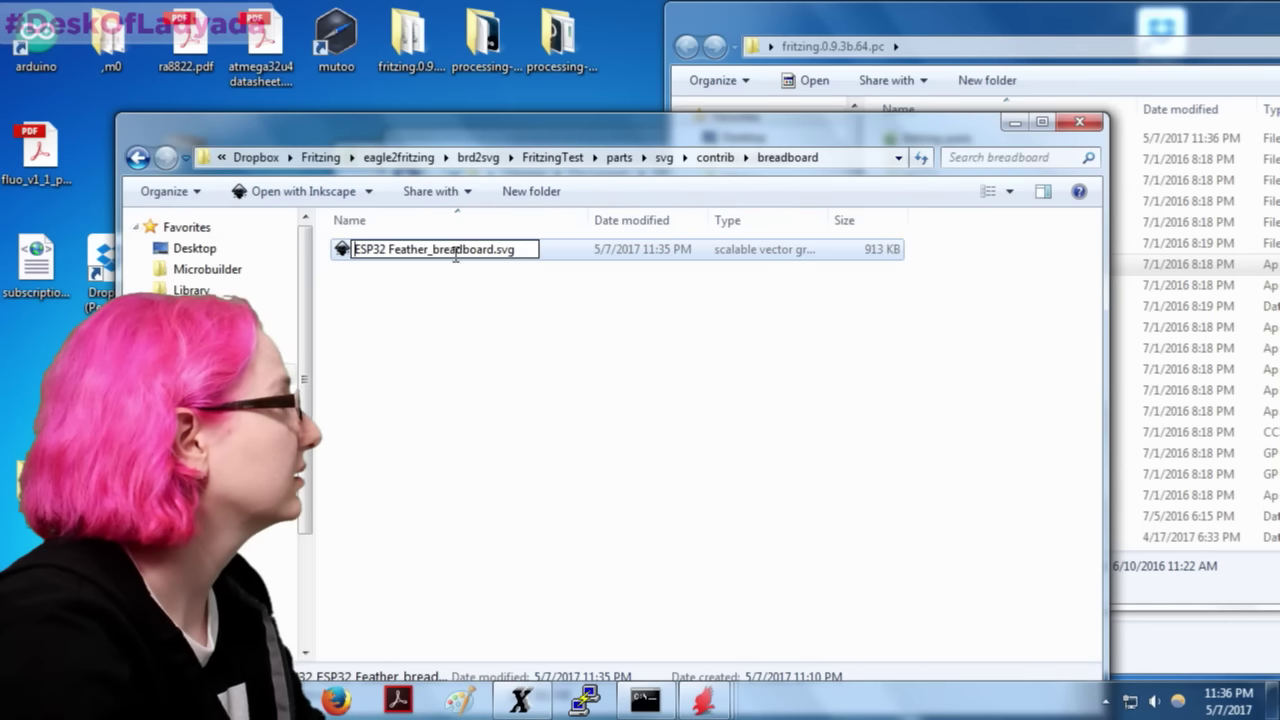
{"action": "key", "text": "BackSpace"}
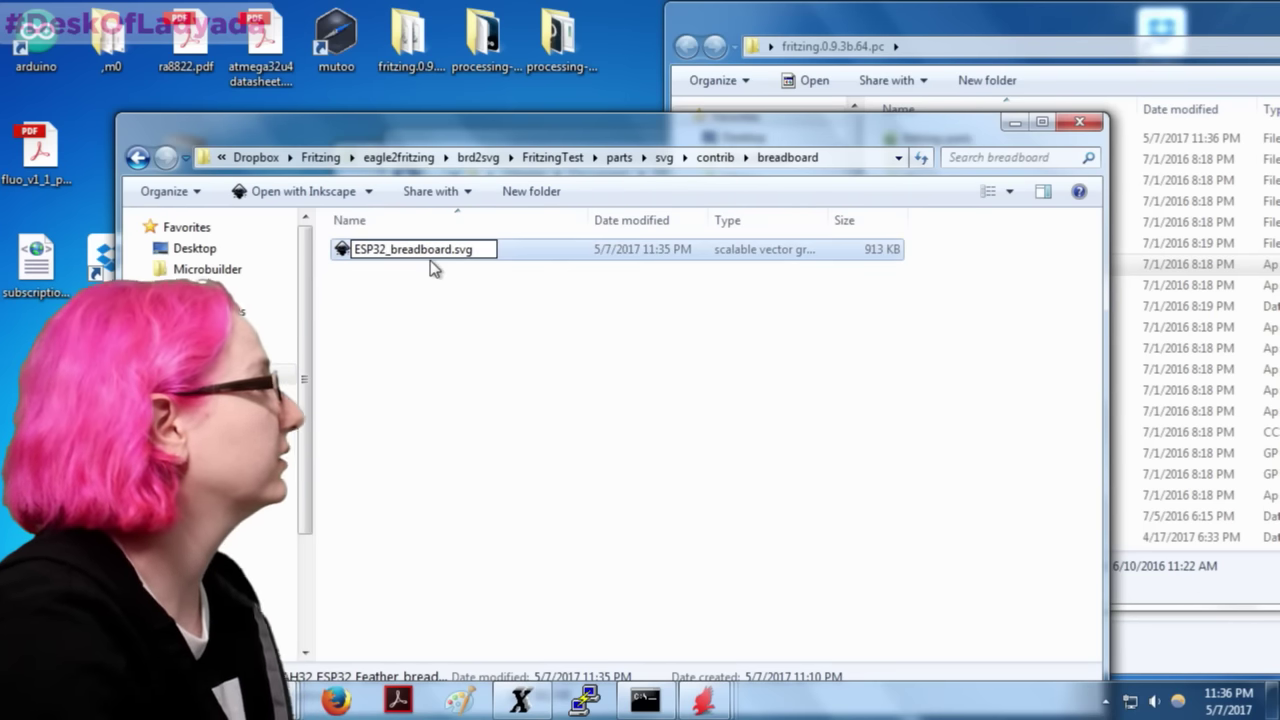
{"action": "double_click", "coordinate": [410, 249]}
{"action": "key", "text": "ctrl+c"}
{"action": "key", "text": "Return"}
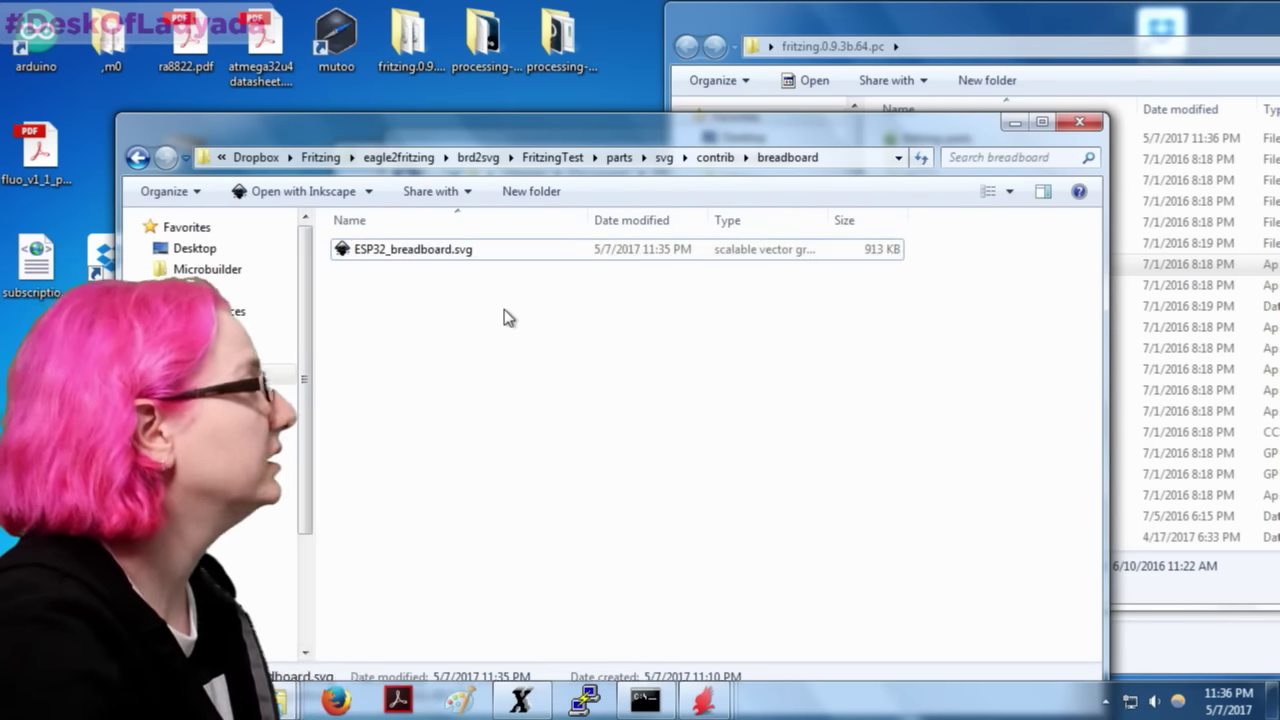
Step: Rename the SVG file in the svg/contrib/pcb folder as ESP32_pcb.svg
{"action": "left_click", "coordinate": [716, 157]}
{"action": "double_click", "coordinate": [382, 271]}
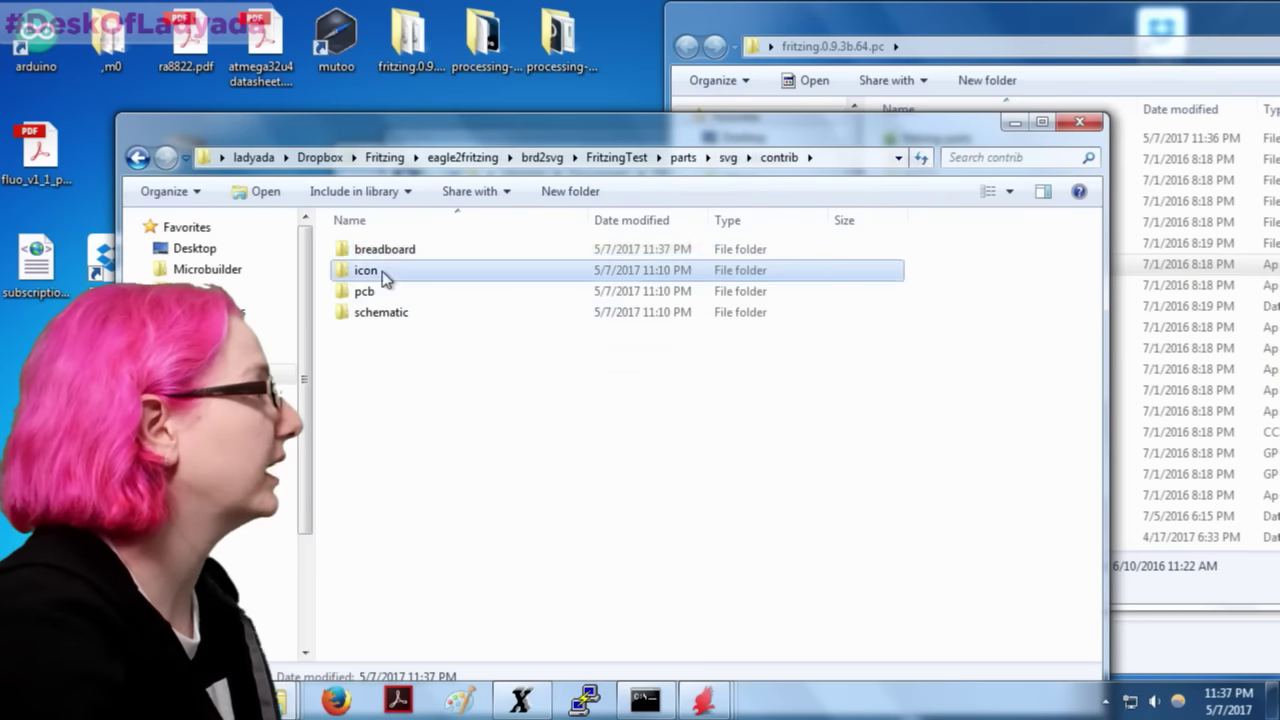
{"action": "key", "text": "BackSpace"}
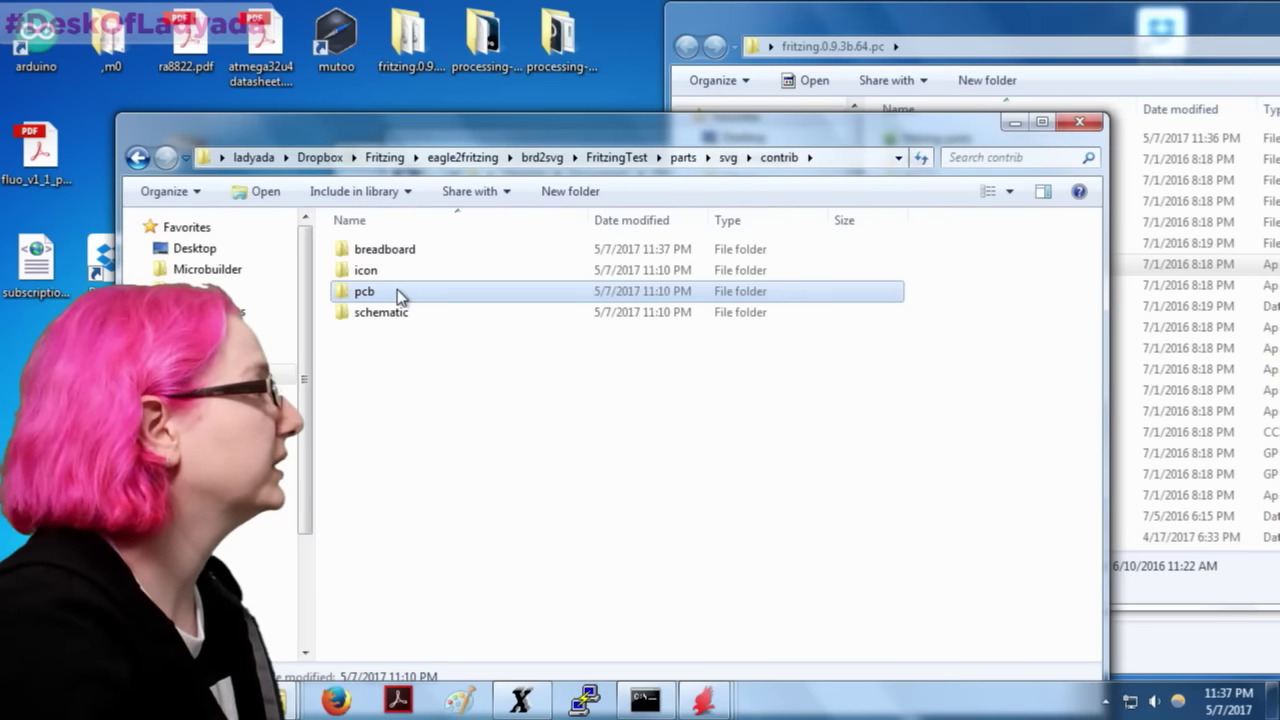
{"action": "double_click", "coordinate": [398, 290]}
{"action": "left_click", "coordinate": [416, 251]}
{"action": "left_click", "coordinate": [547, 247]}
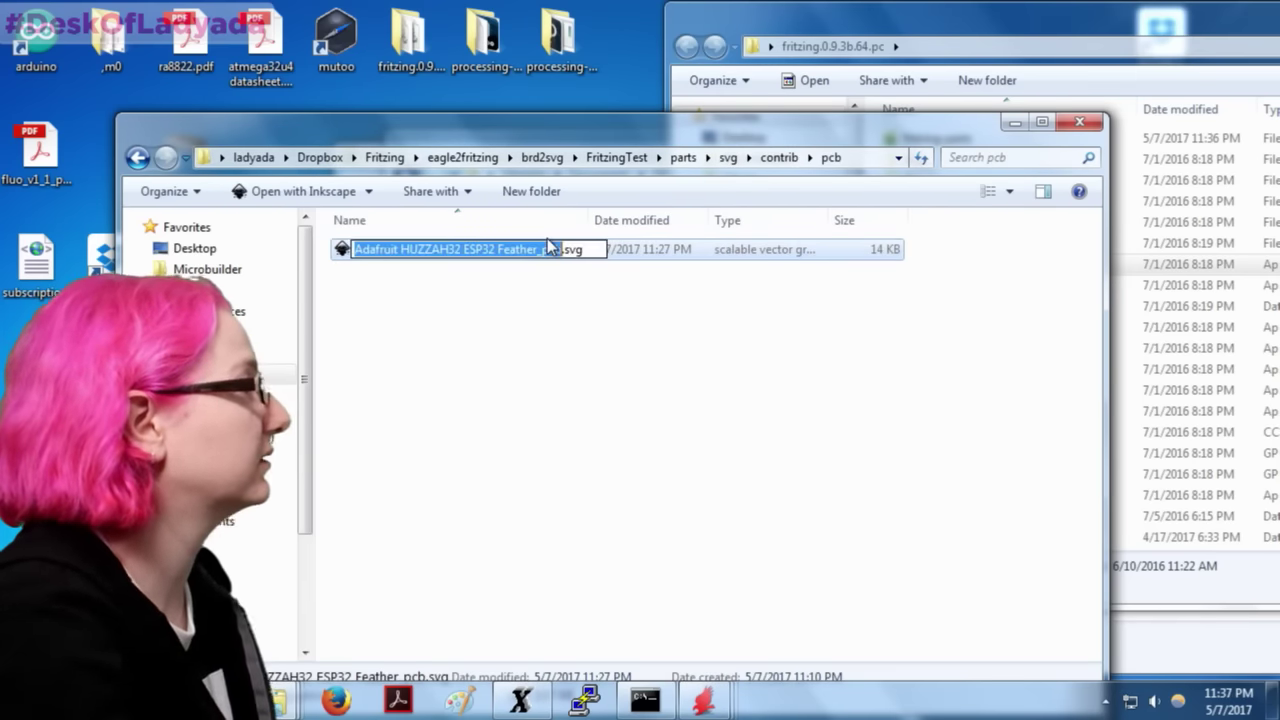
{"action": "key", "text": "ctrl+v"}
{"action": "type", "text": "_pcb"}
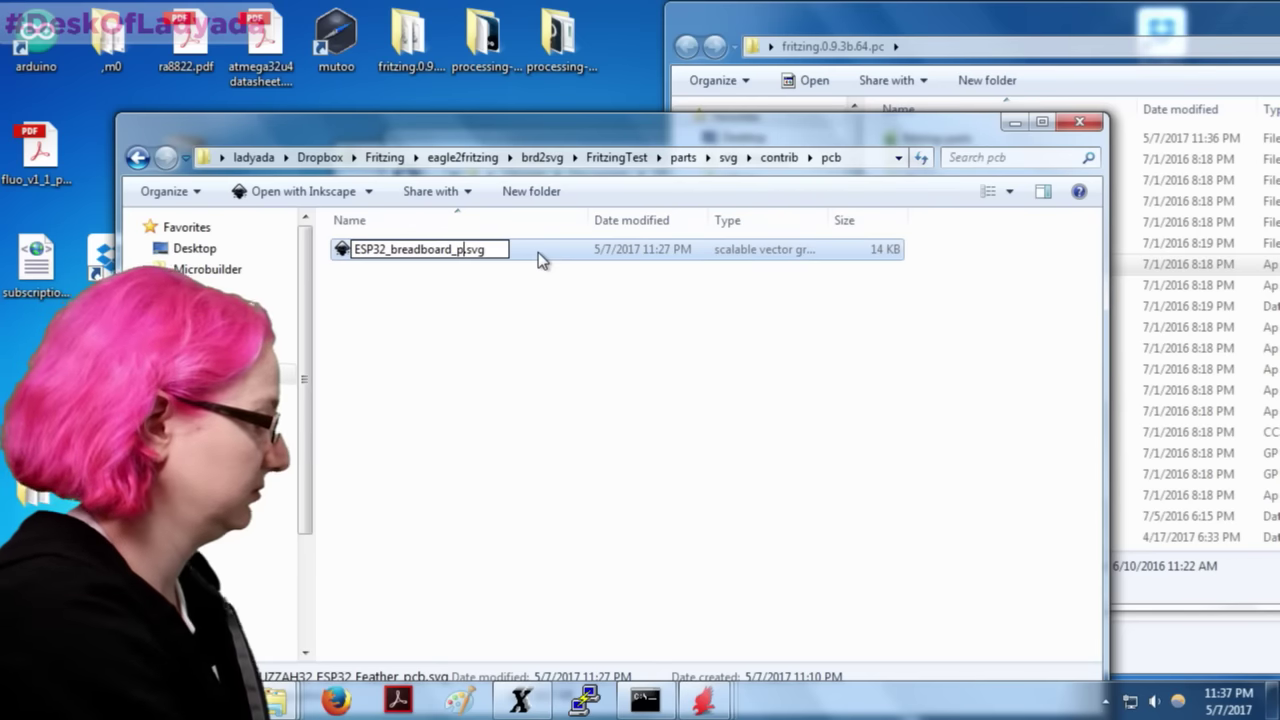
{"action": "key", "text": "Return"}
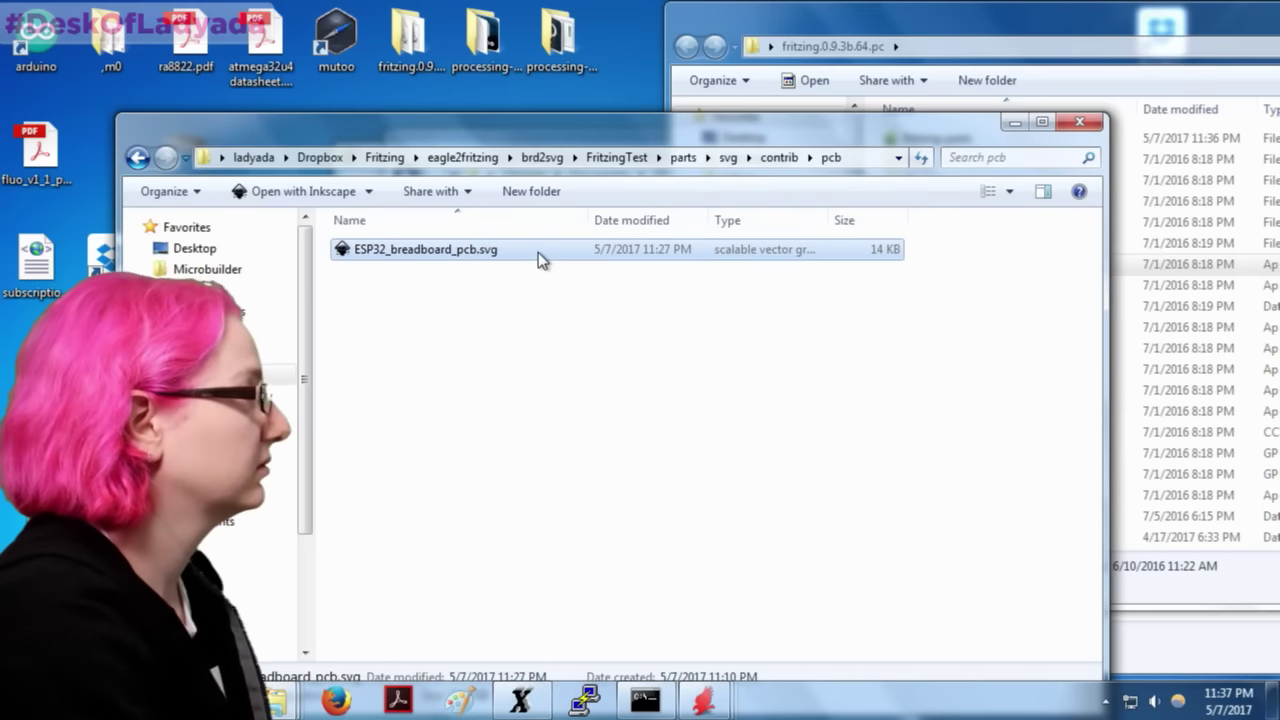
{"action": "left_click", "coordinate": [460, 258]}
{"action": "key", "text": "BackSpace"}
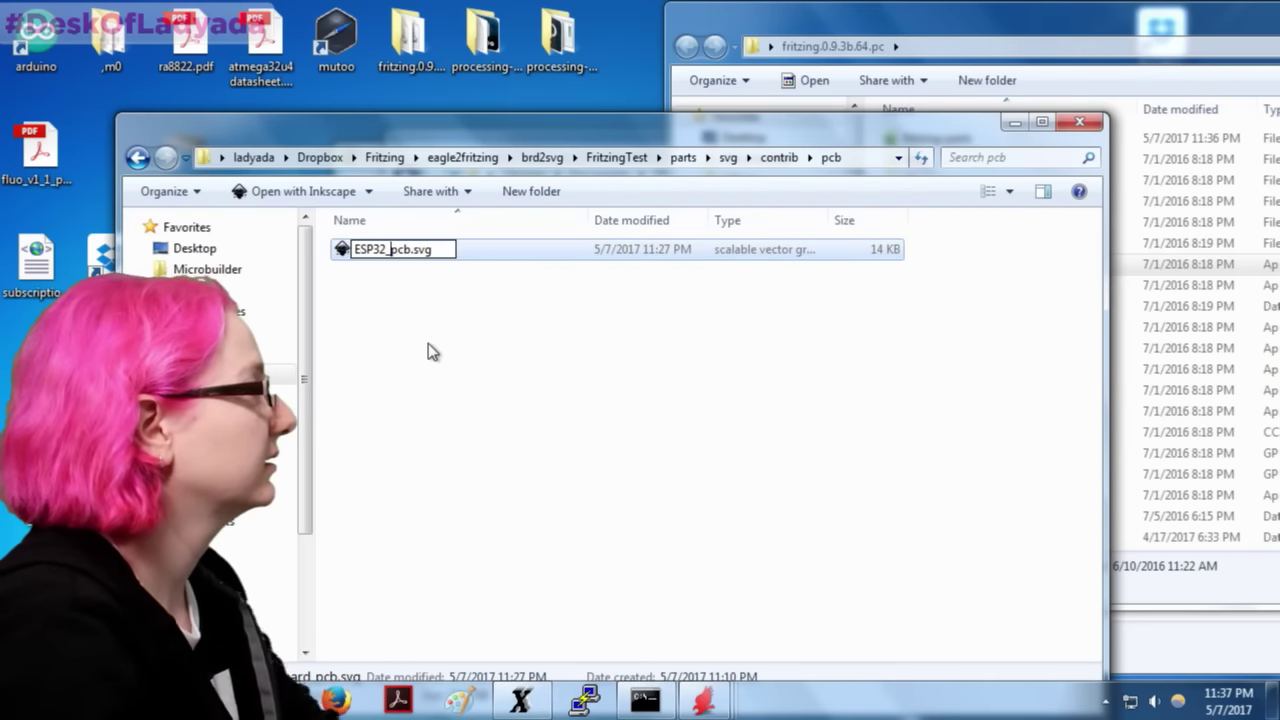
{"action": "left_click", "coordinate": [428, 343]}
Step: Rename the SVG file in the svg/contrib/schematic folder as ESP32_schematic.svg
{"action": "left_click", "coordinate": [772, 157]}
{"action": "double_click", "coordinate": [391, 312]}
{"action": "left_click", "coordinate": [503, 252]}
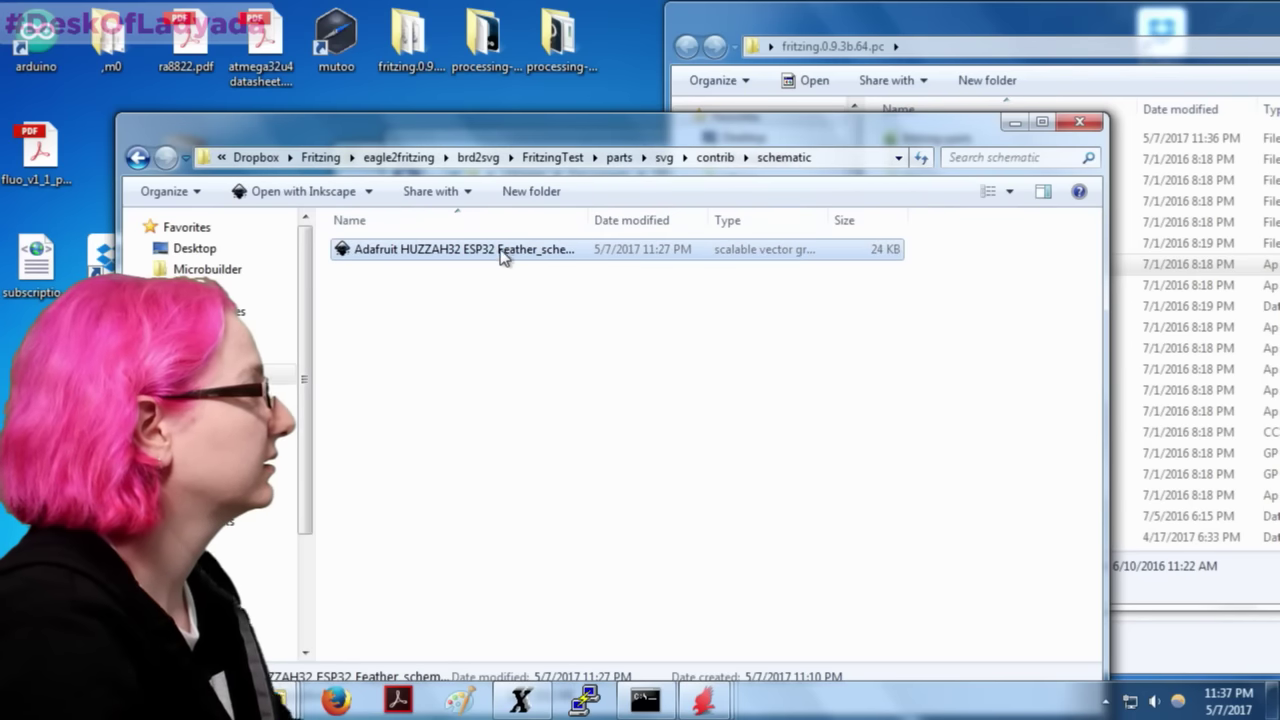
{"action": "left_click", "coordinate": [496, 250]}
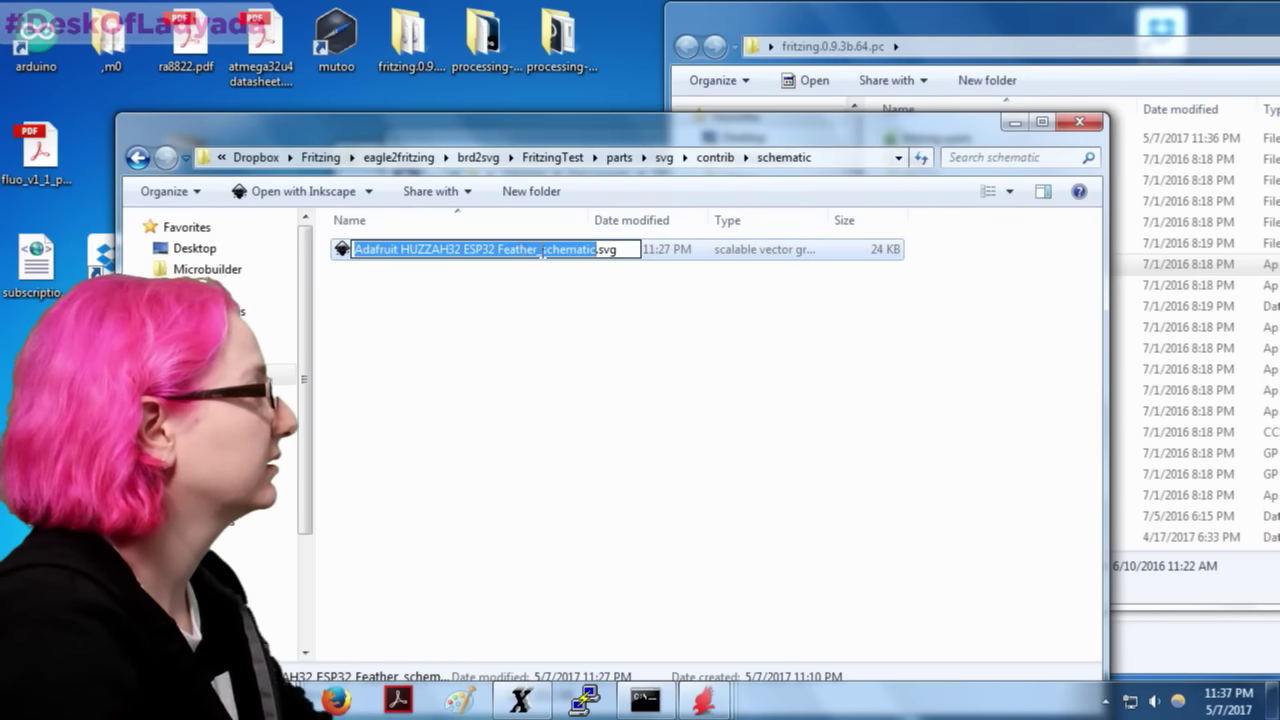
{"action": "left_click_drag", "start_coordinate": [543, 252], "coordinate": [503, 254]}
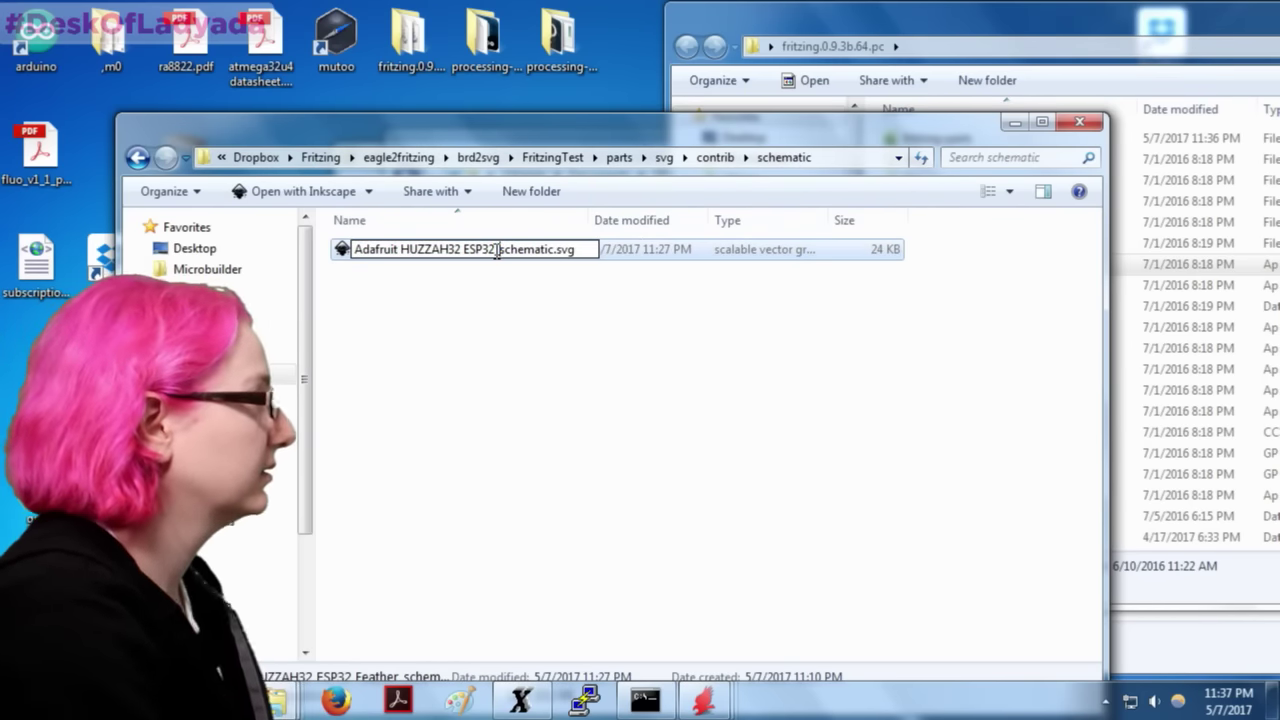
{"action": "key", "text": "shift+Home"}
{"action": "key", "text": "BackSpace"}
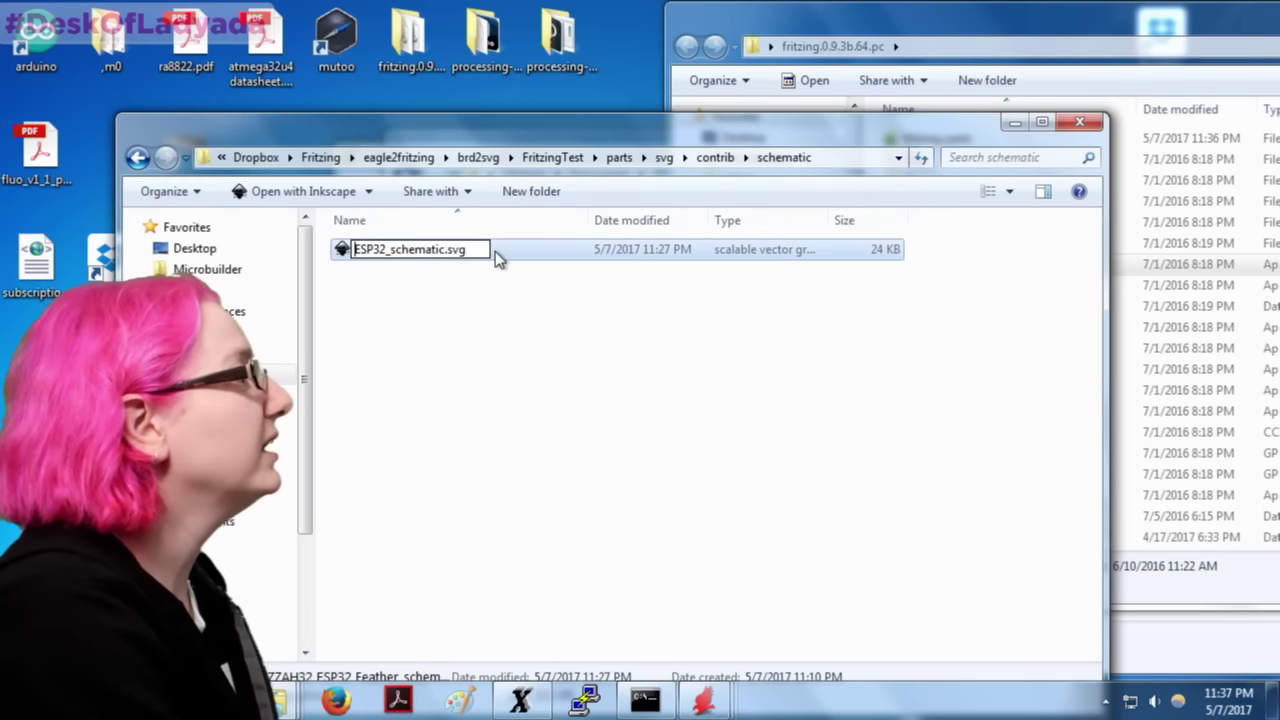
{"action": "left_click", "coordinate": [529, 285]}
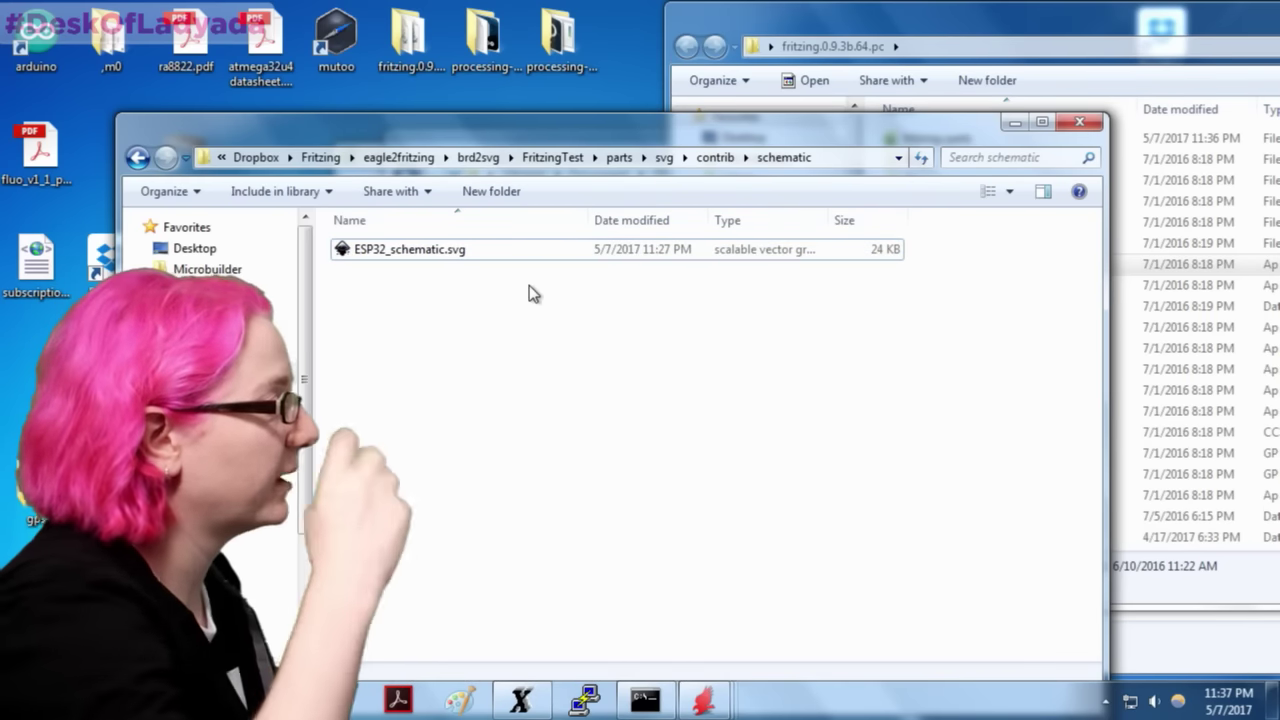
Step: Return to the svg/contrib folder and disable f.lux for one hour
{"action": "left_click", "coordinate": [709, 160]}
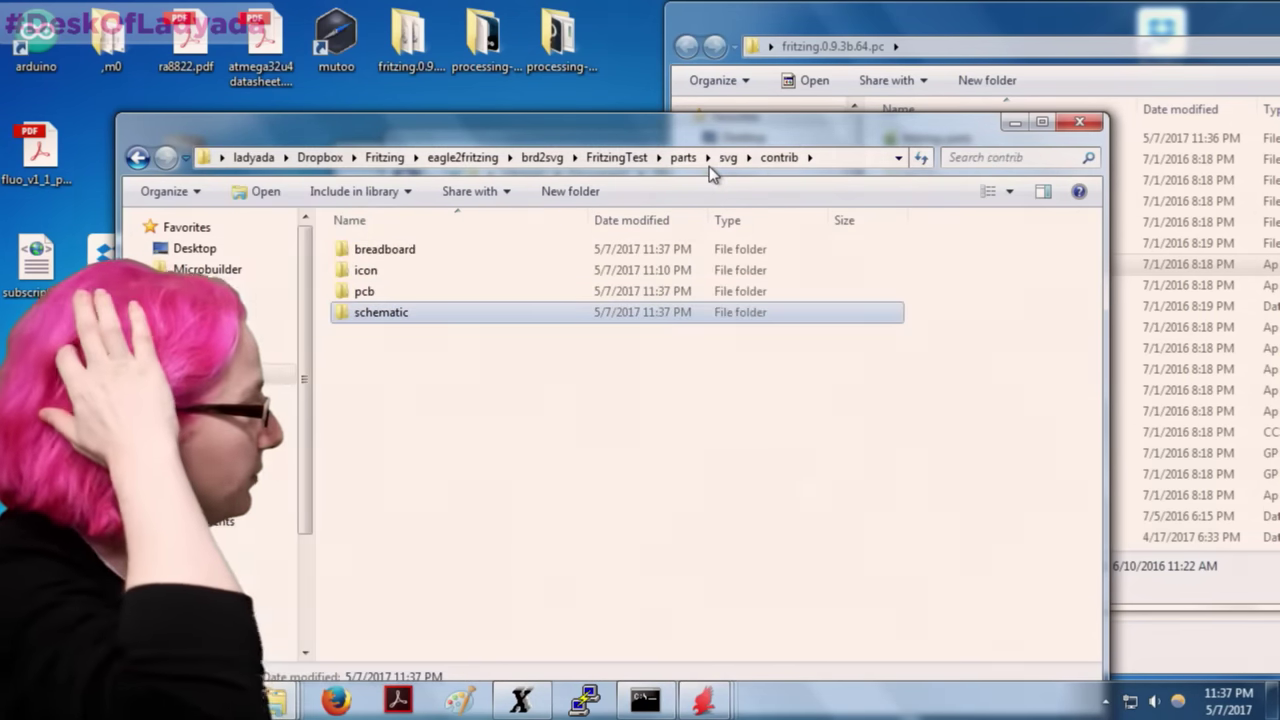
{"action": "left_click", "coordinate": [1178, 702]}
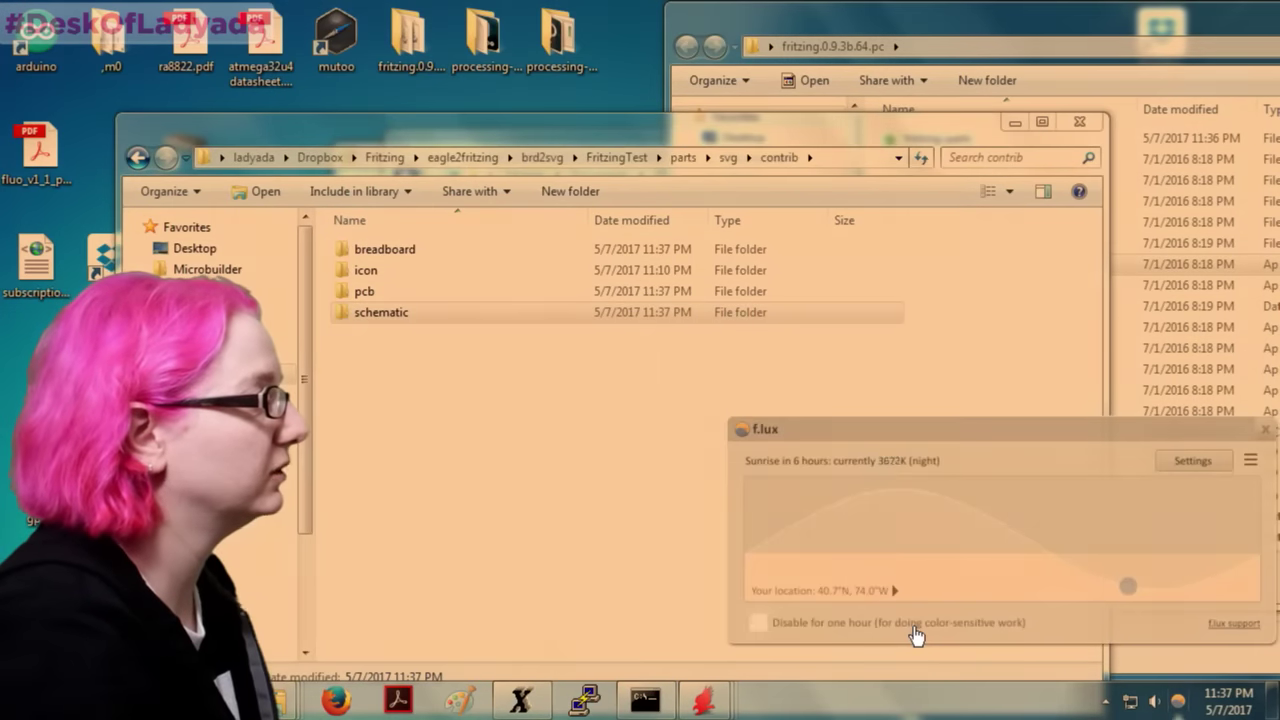
{"action": "left_click", "coordinate": [431, 370]}
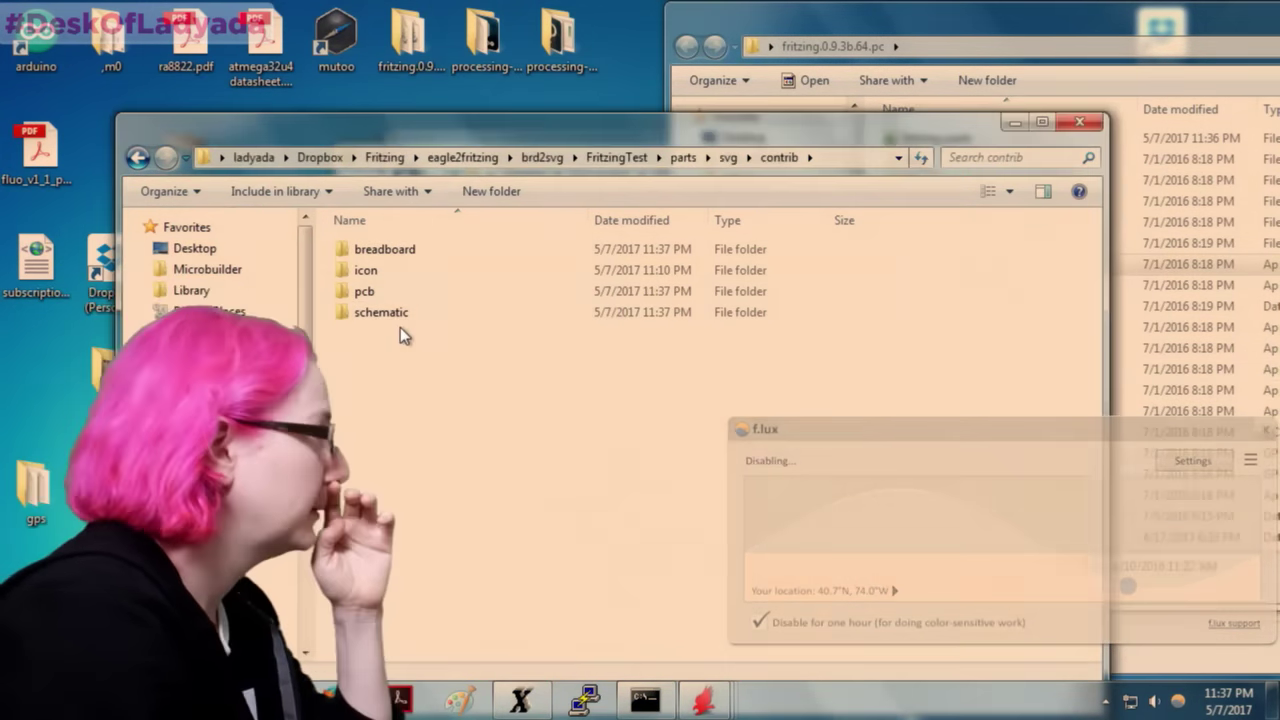
Step: Open Adafruit HUZZAH32 ESP32 Feather.fzp from FritzingTest's parts/contrib folder in XEmacs
{"action": "left_click", "coordinate": [391, 298]}
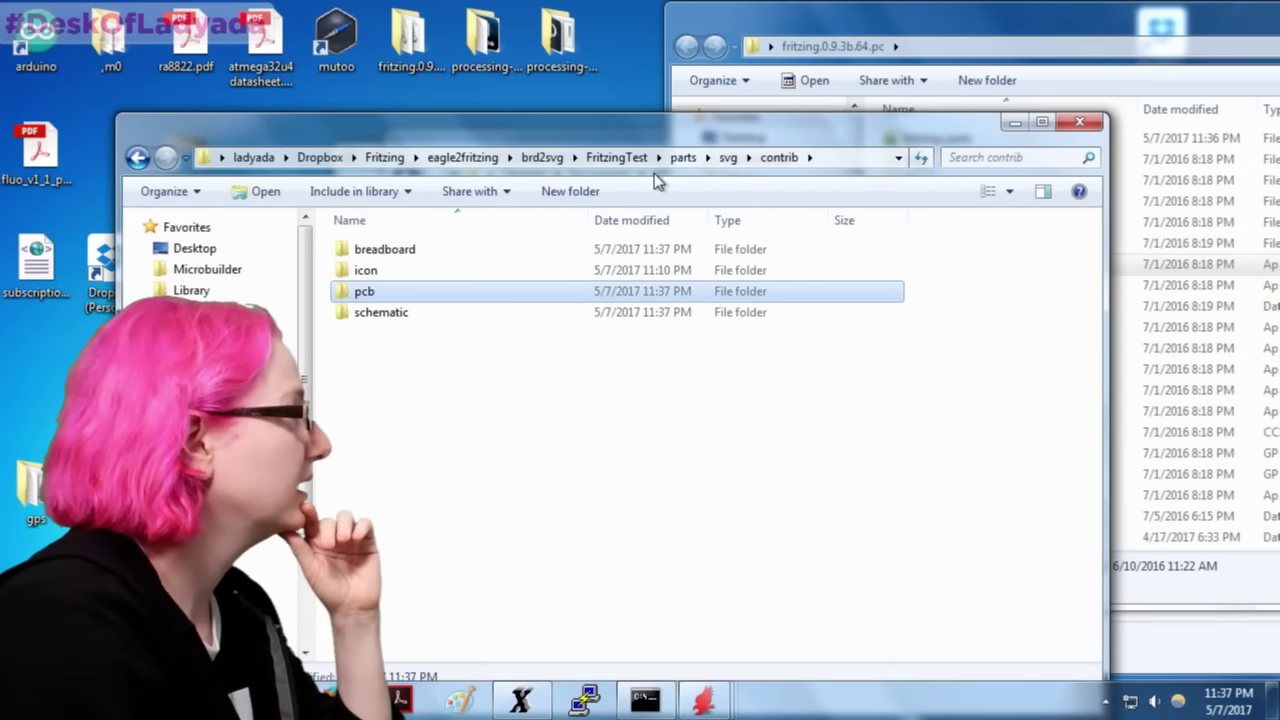
{"action": "left_click", "coordinate": [720, 158]}
{"action": "left_click", "coordinate": [676, 158]}
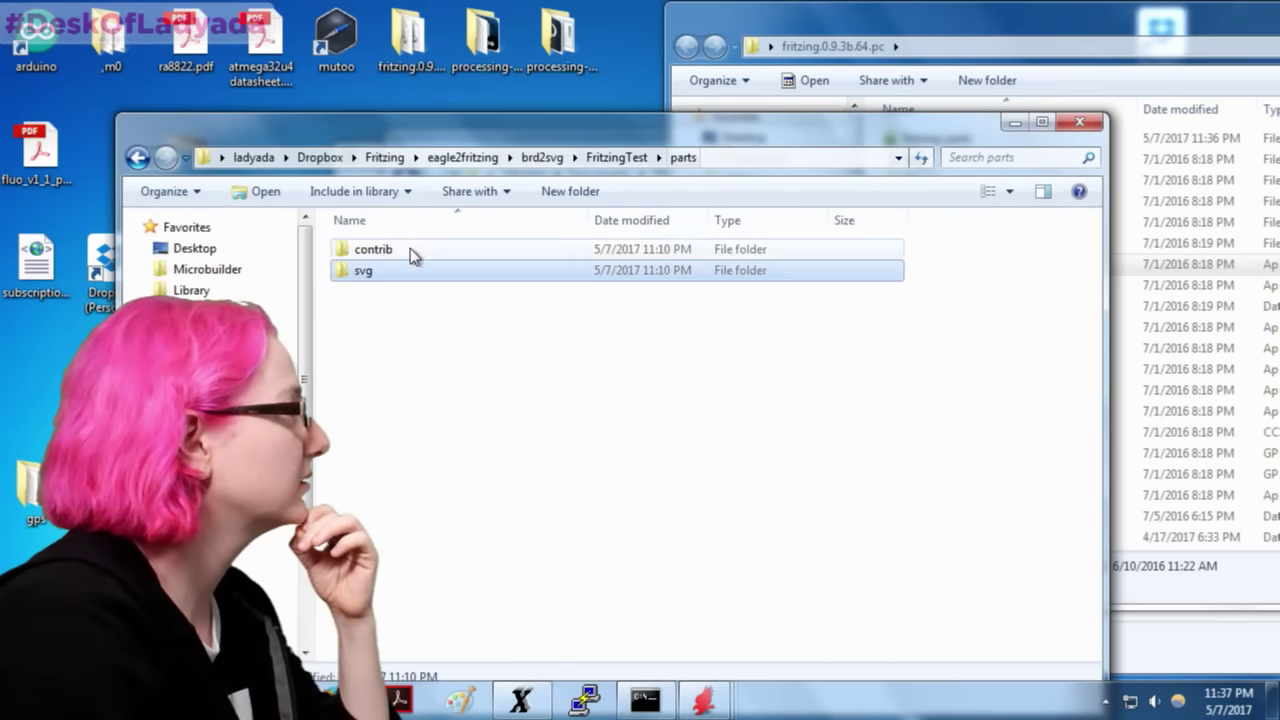
{"action": "double_click", "coordinate": [410, 250]}
{"action": "left_click", "coordinate": [490, 255]}
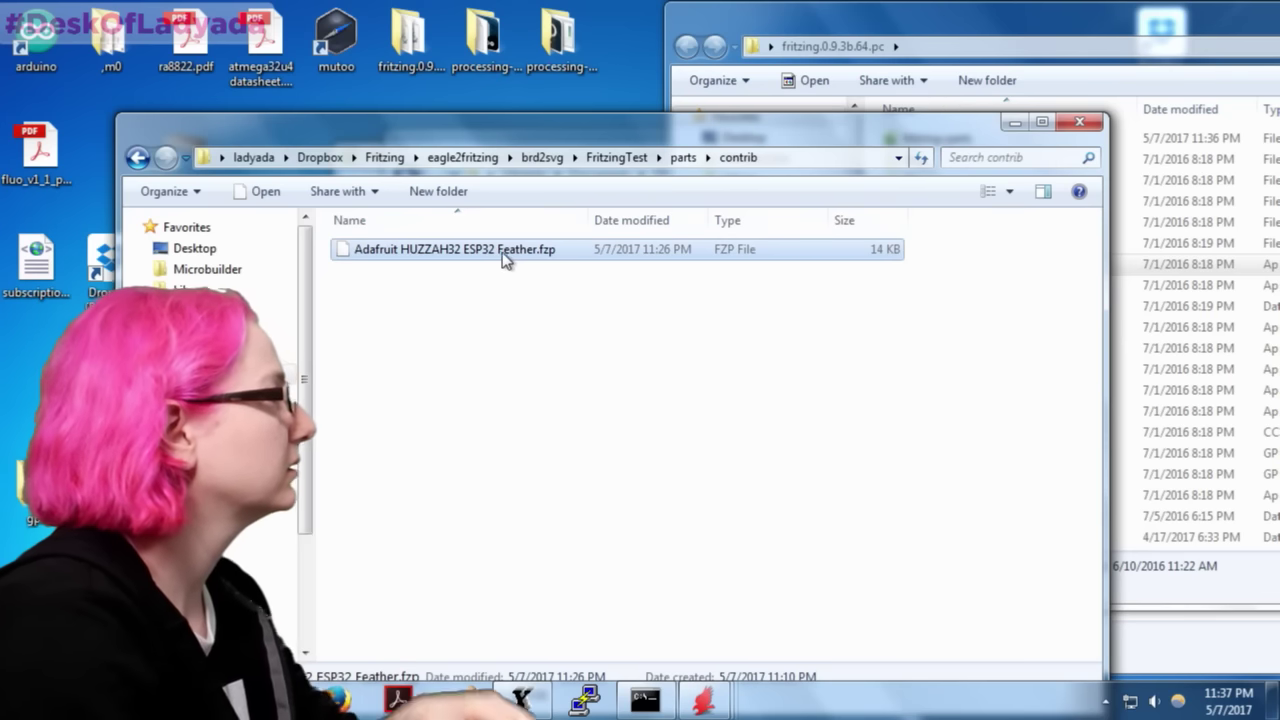
{"action": "left_click", "coordinate": [502, 252]}
{"action": "left_click", "coordinate": [523, 526]}
{"action": "key", "text": "alt+Tab"}
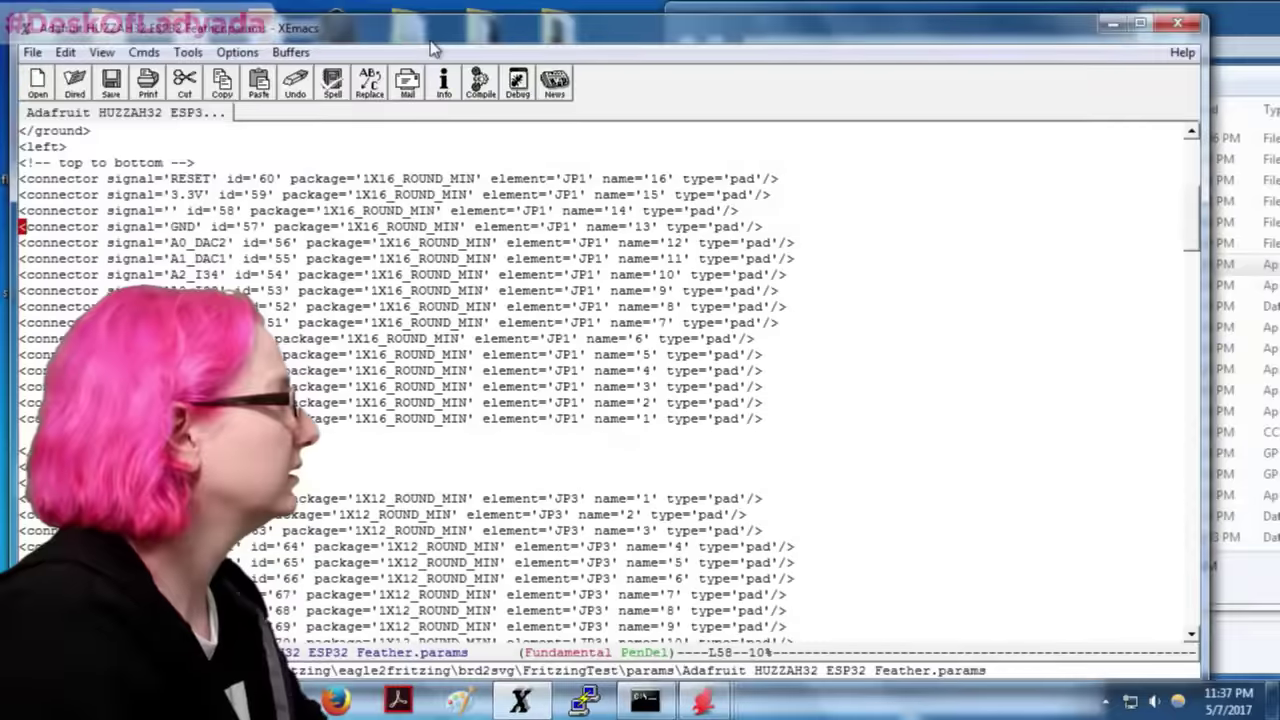
{"action": "double_click", "coordinate": [432, 30]}
{"action": "left_click_drag", "start_coordinate": [486, 252], "coordinate": [843, 300]}
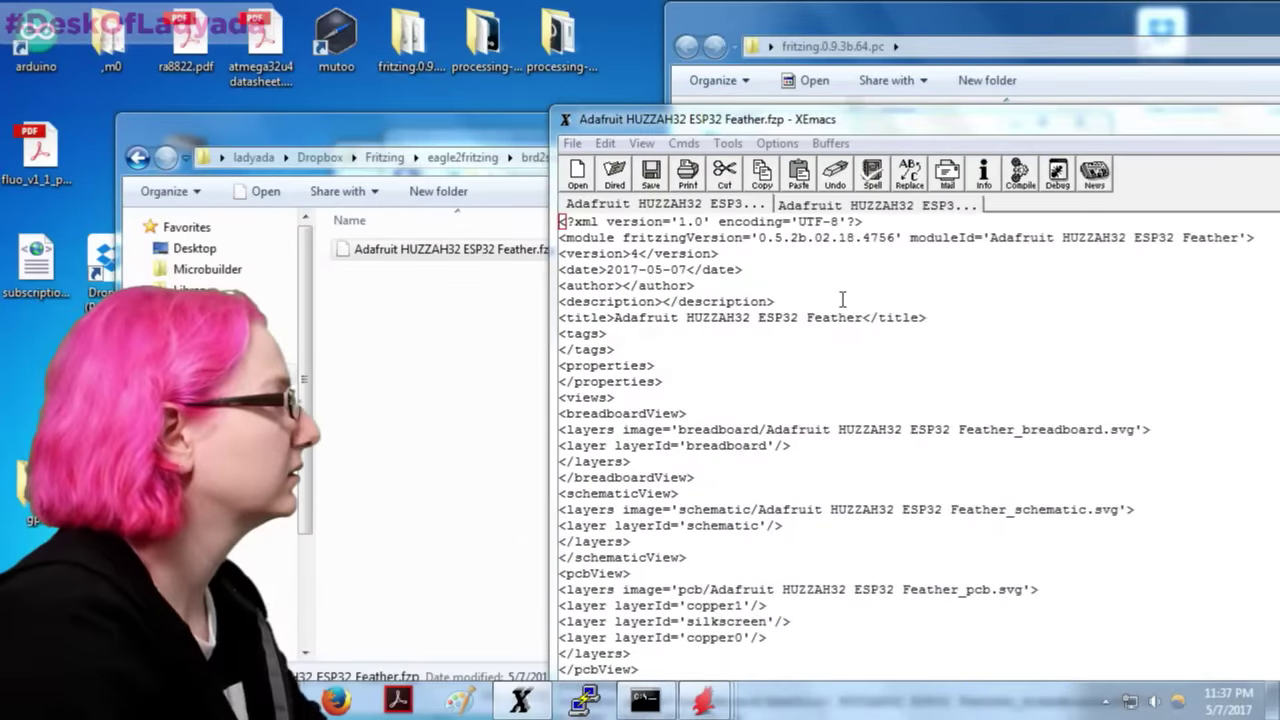
Step: Shorten the breadboard, schematic, PCB and icon image names to ESP32_breadboard.svg, ESP32_schematic.svg, ESP32_pcb.svg and ESP32_breadboard.svg, and save the file
{"action": "scroll", "coordinate": [858, 370], "scroll_direction": "down", "scroll_amount": 2}
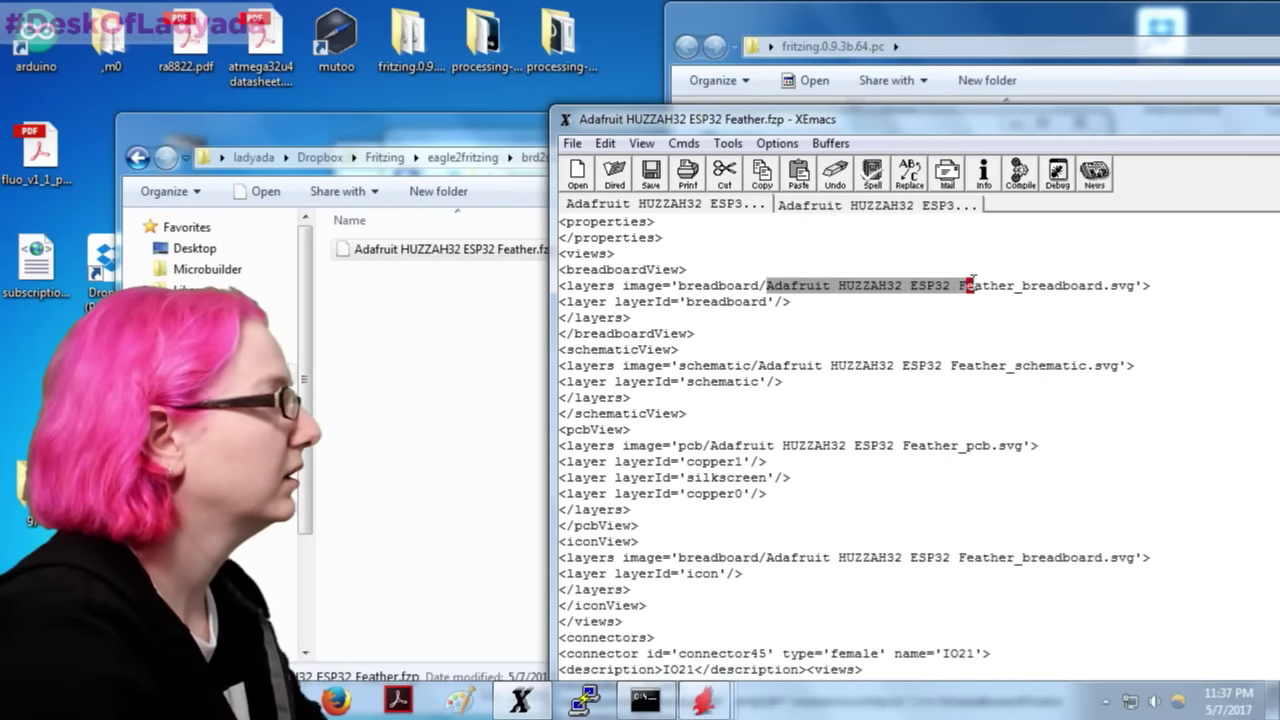
{"action": "type", "text": "ES"}
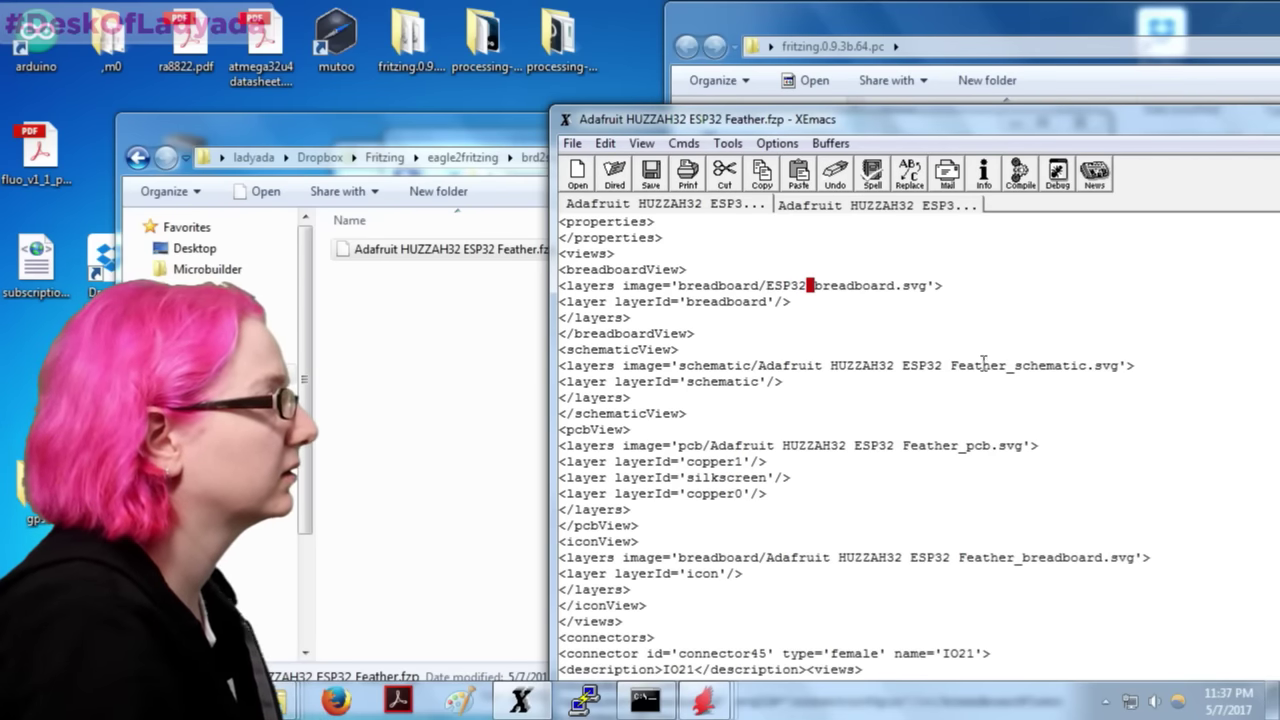
{"action": "type", "text": "ESP32"}
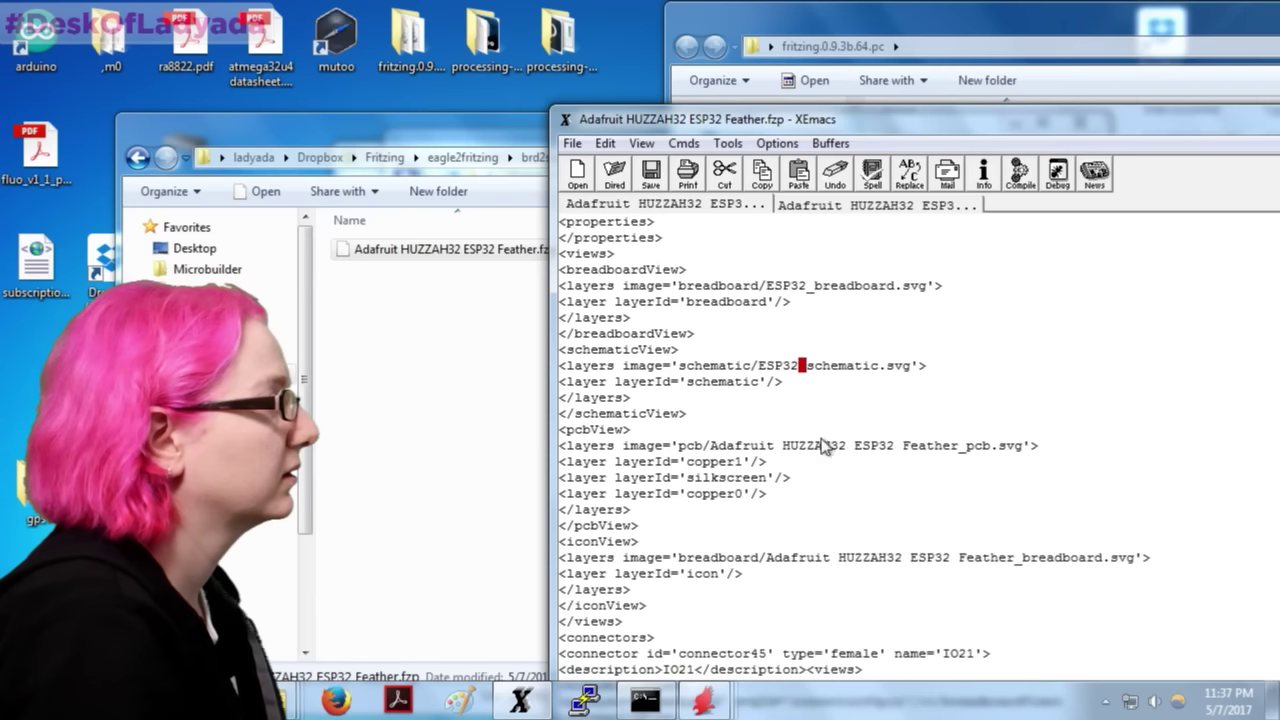
{"action": "left_click_drag", "start_coordinate": [710, 446], "coordinate": [957, 450]}
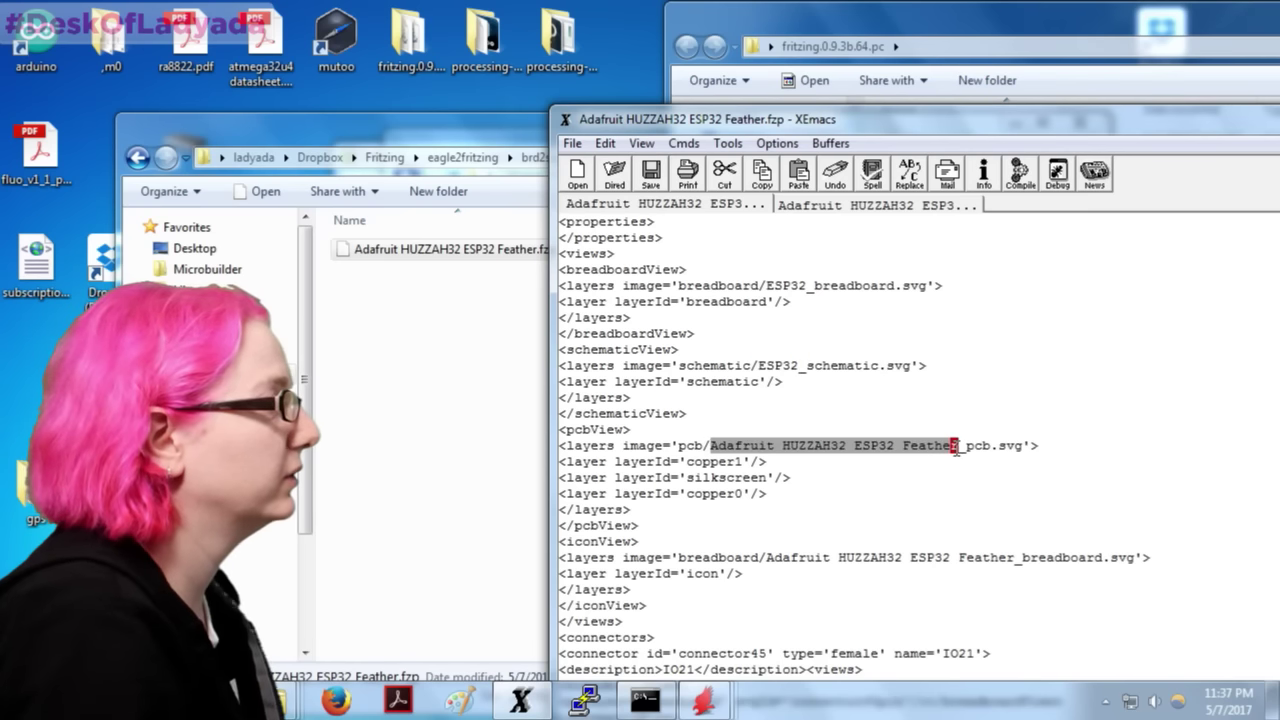
{"action": "type", "text": "ESP32"}
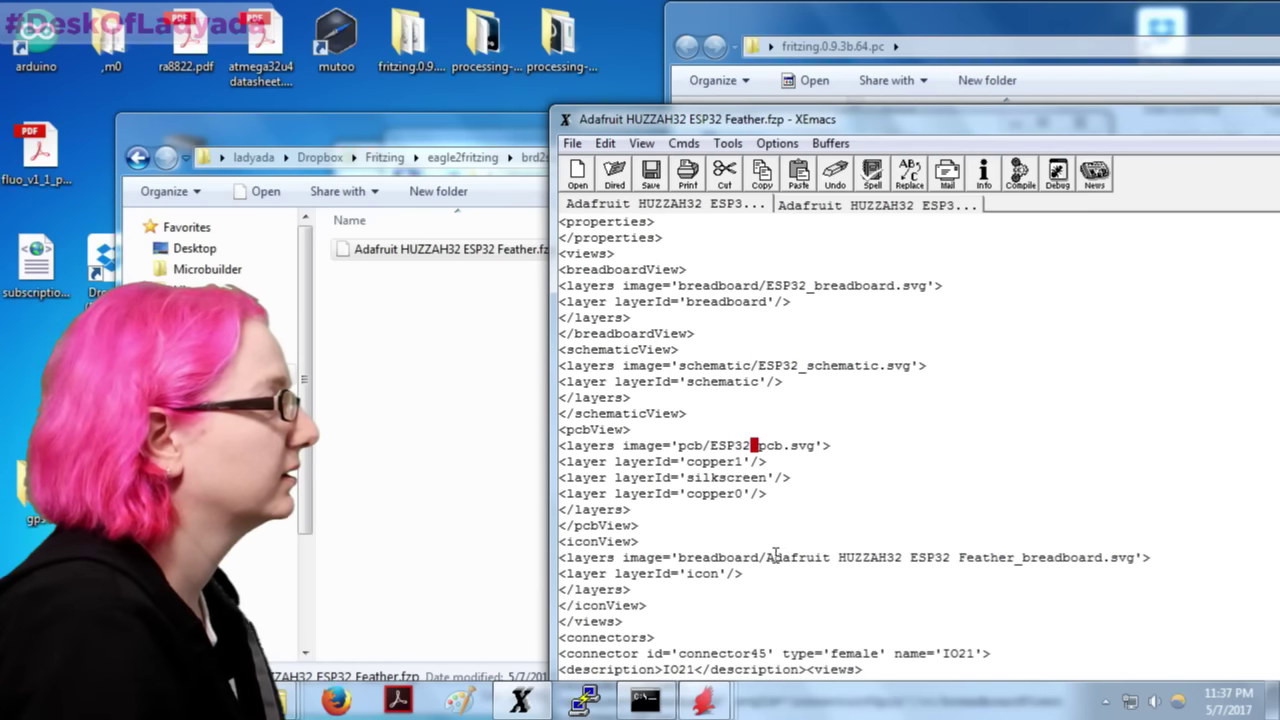
{"action": "type", "text": "ESP32"}
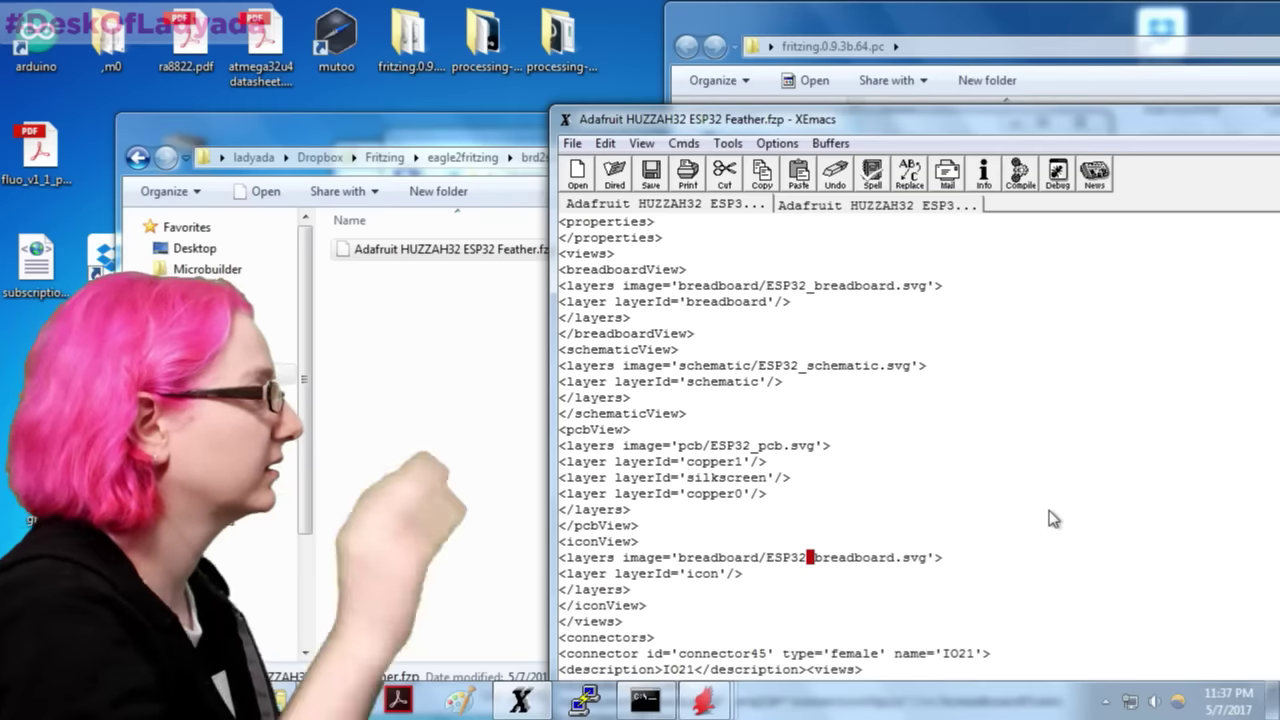
Step: Search the rest of the .fzp file for remaining references containing Feather
{"action": "scroll", "coordinate": [1053, 518], "scroll_direction": "down", "scroll_amount": 10}
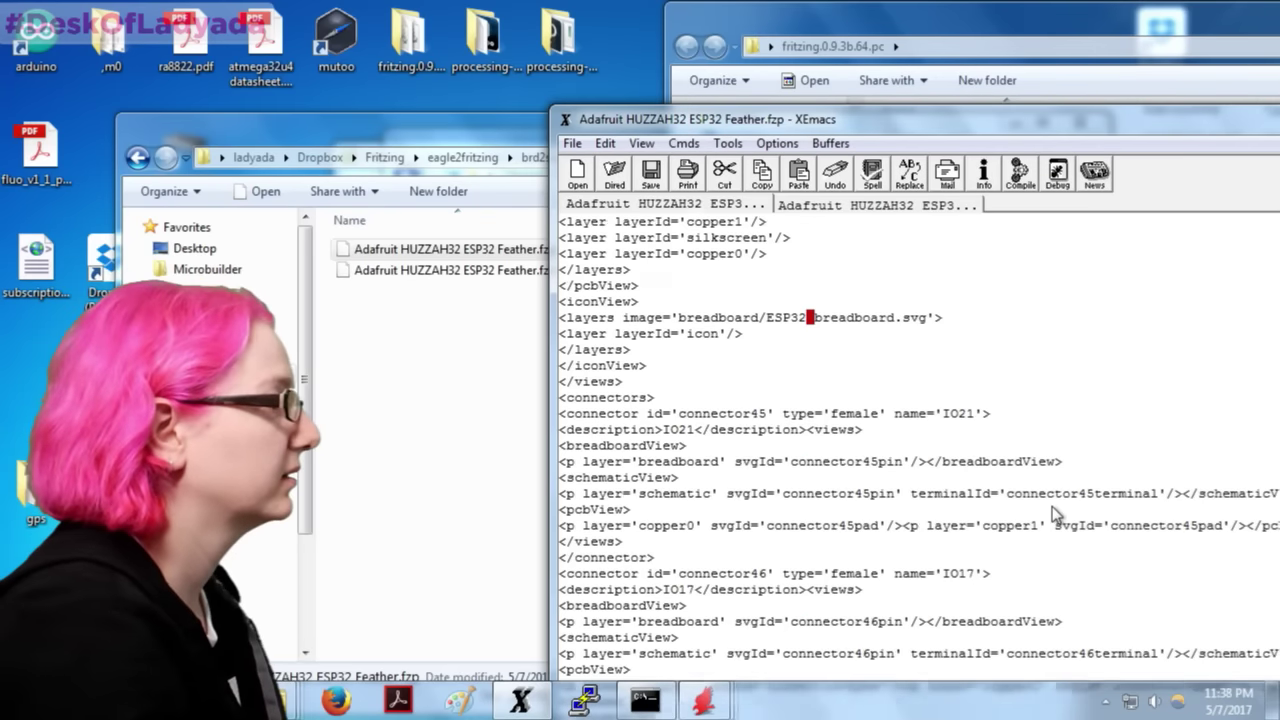
{"action": "scroll", "coordinate": [1053, 515], "scroll_direction": "down", "scroll_amount": 4}
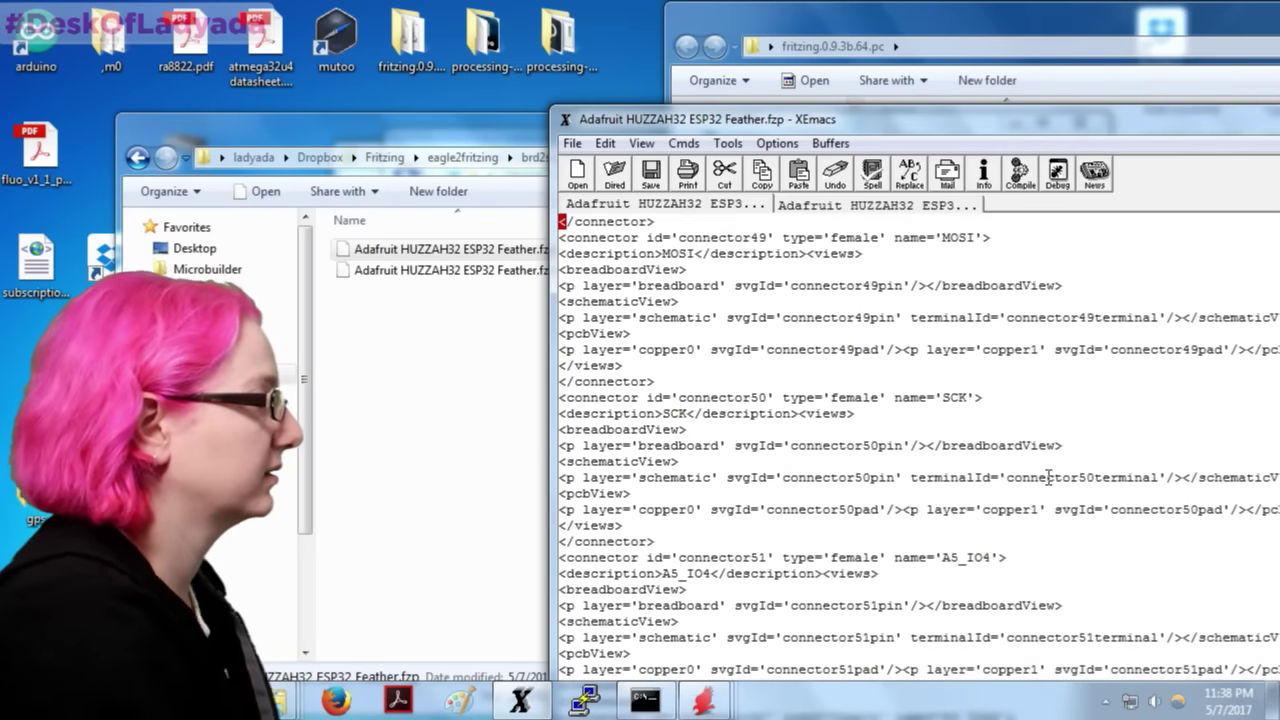
{"action": "left_click_drag", "start_coordinate": [1028, 127], "coordinate": [733, 8]}
{"action": "key", "text": "ctrl+s"}
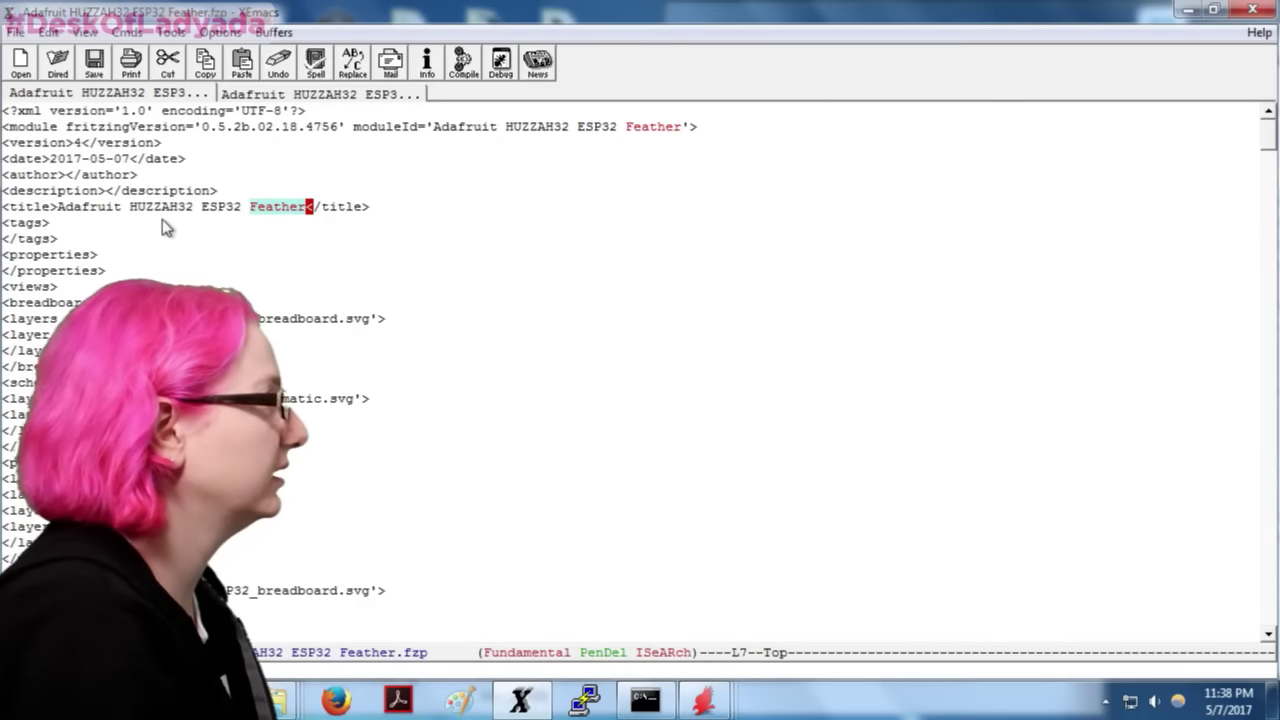
{"action": "key", "text": "ctrl+r"}
{"action": "key", "text": "ctrl+s"}
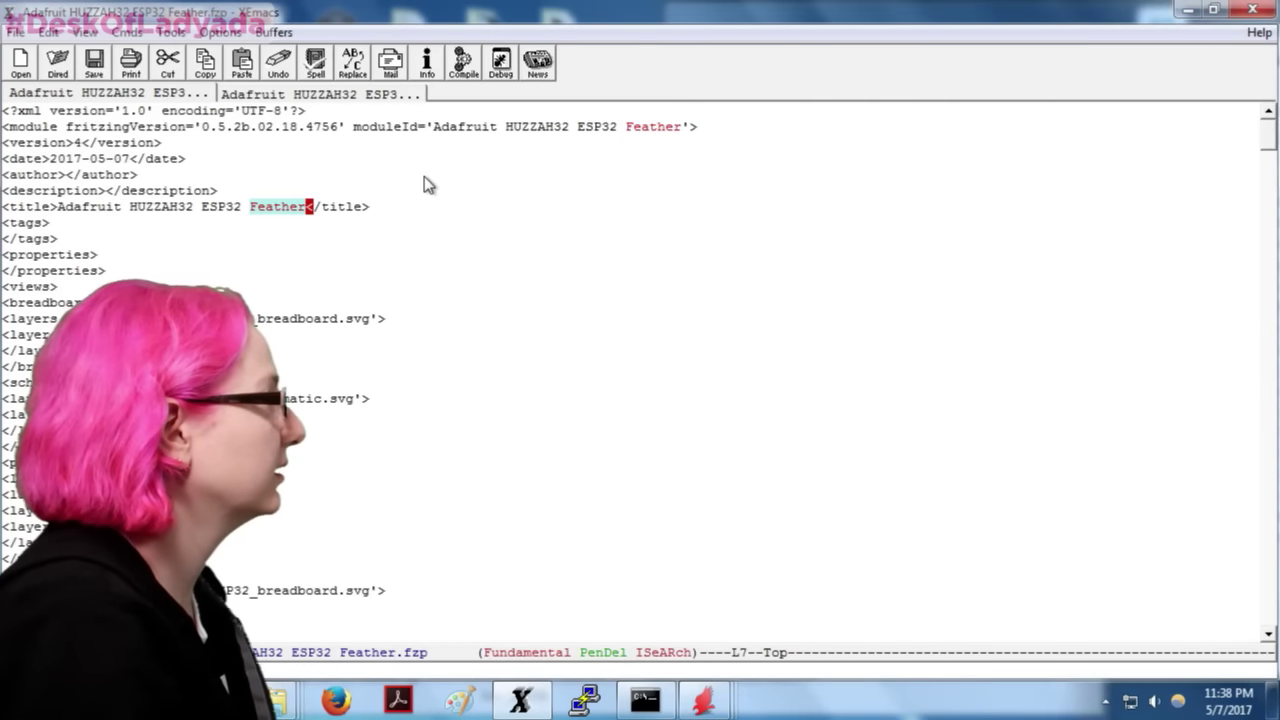
{"action": "left_click", "coordinate": [388, 174]}
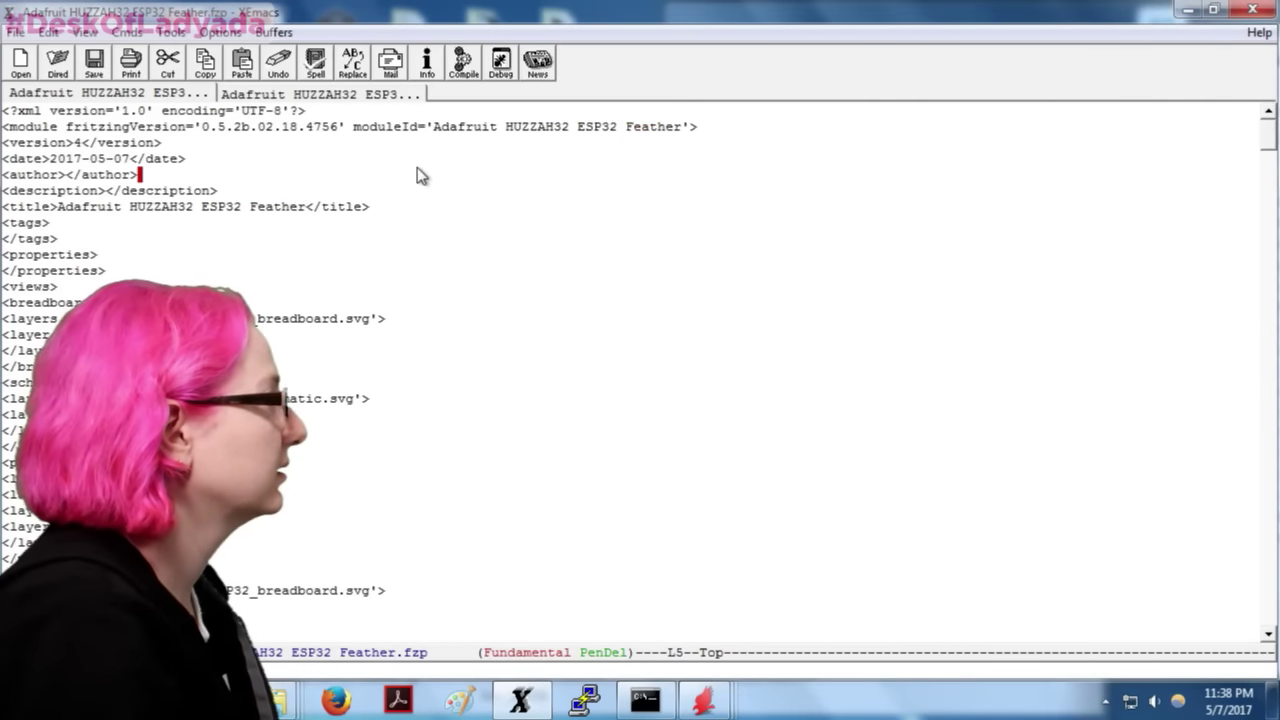
Step: Close XEmacs and delete the backup file Adafruit HUZZAH32 ESP32 Feather.fzp~ from the contrib folder
{"action": "left_click", "coordinate": [1250, 11]}
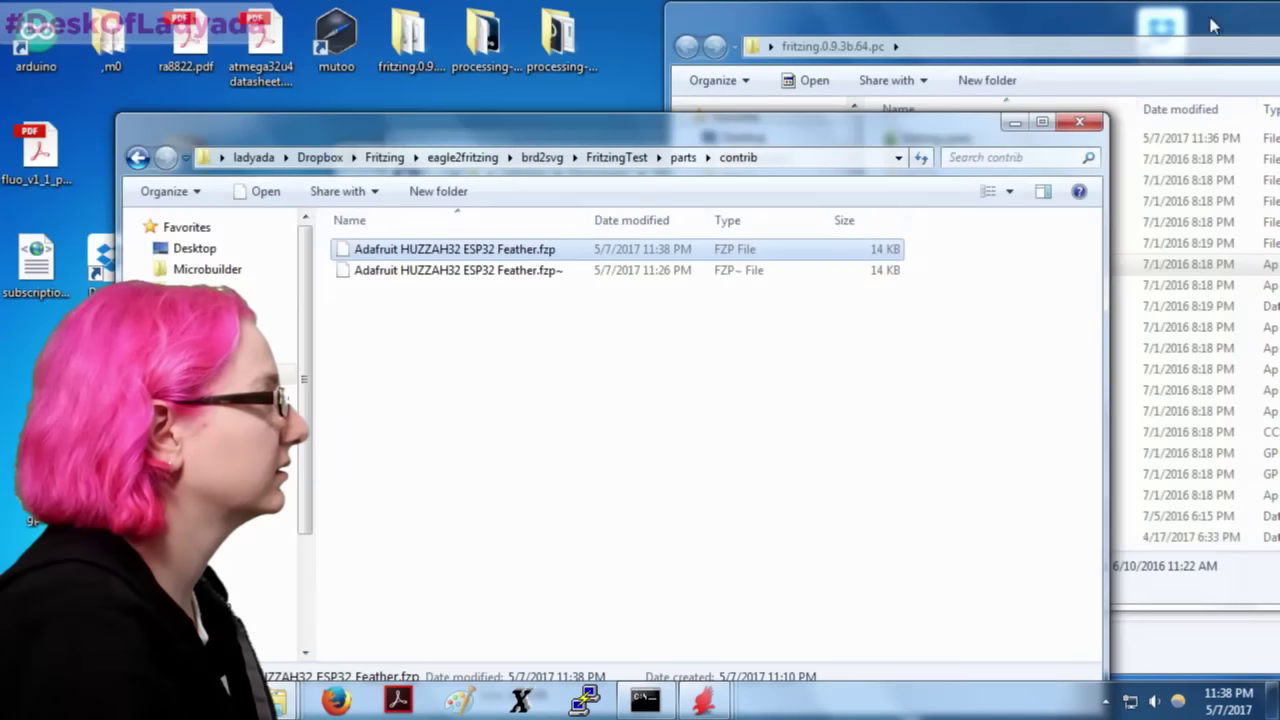
{"action": "left_click", "coordinate": [556, 270]}
{"action": "key", "text": "Delete"}
{"action": "key", "text": "Return"}
Step: Copy the contrib and svg folders from FritzingTest's parts folder into Documents/Fritzing/parts/user
{"action": "left_click", "coordinate": [683, 158]}
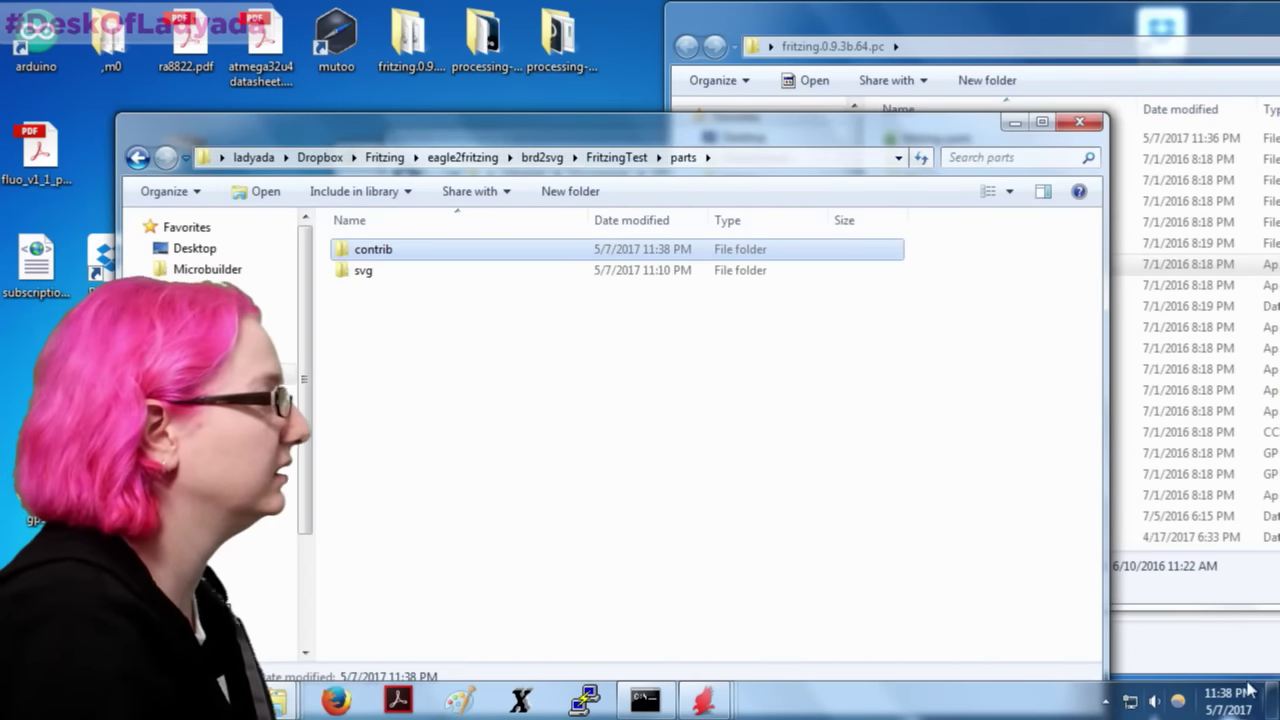
{"action": "key", "text": "alt+Tab"}
{"action": "left_click_drag", "start_coordinate": [368, 436], "coordinate": [330, 240]}
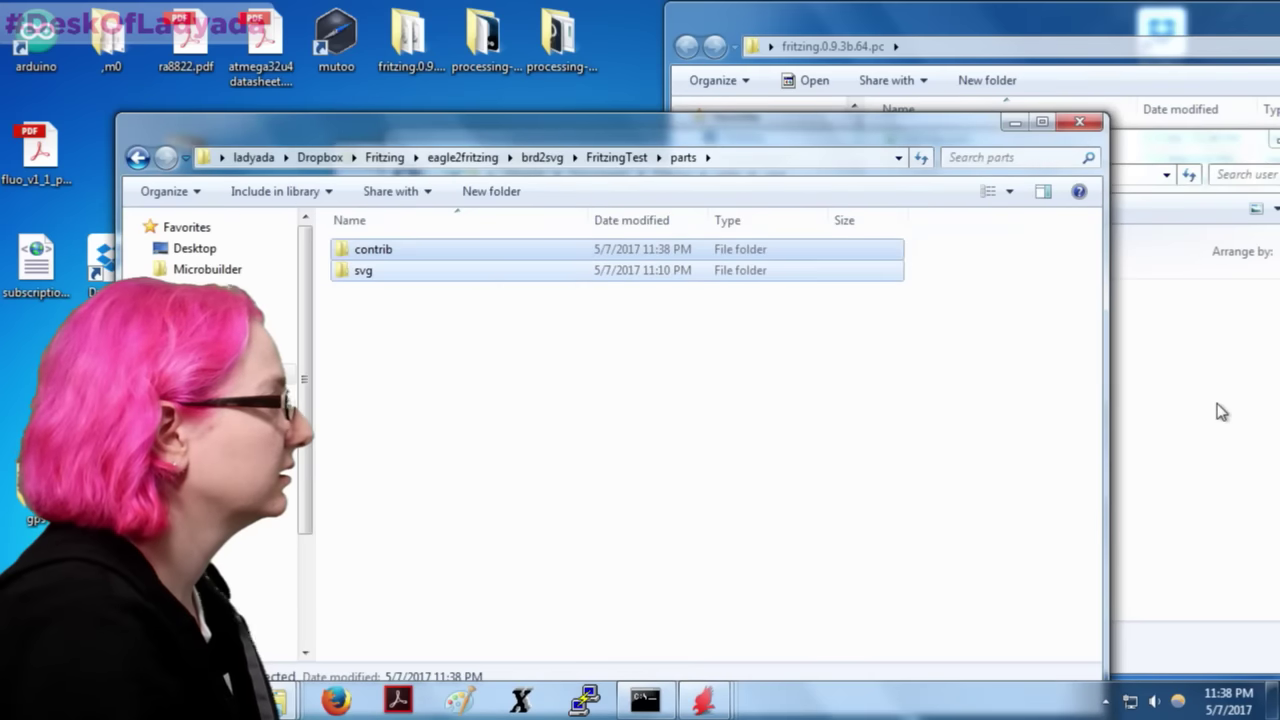
{"action": "left_click", "coordinate": [1214, 411]}
{"action": "key", "text": "ctrl+v"}
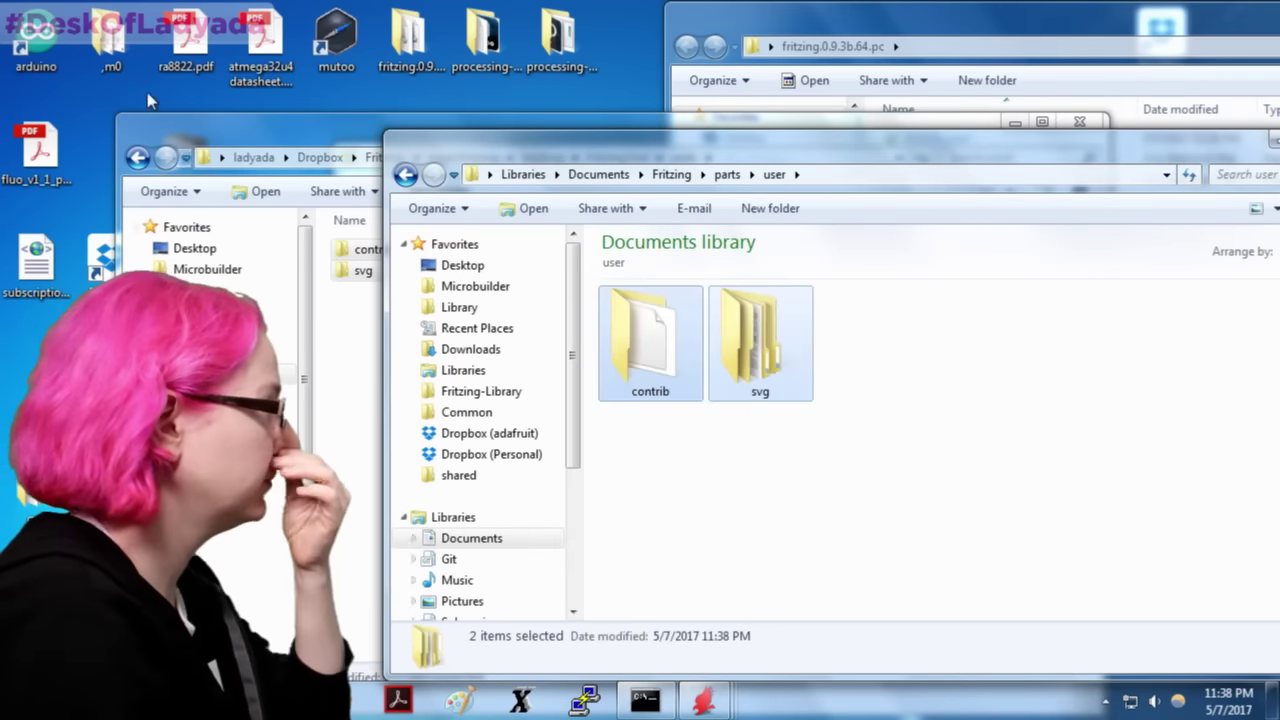
{"action": "left_click_drag", "start_coordinate": [280, 140], "coordinate": [654, 117]}
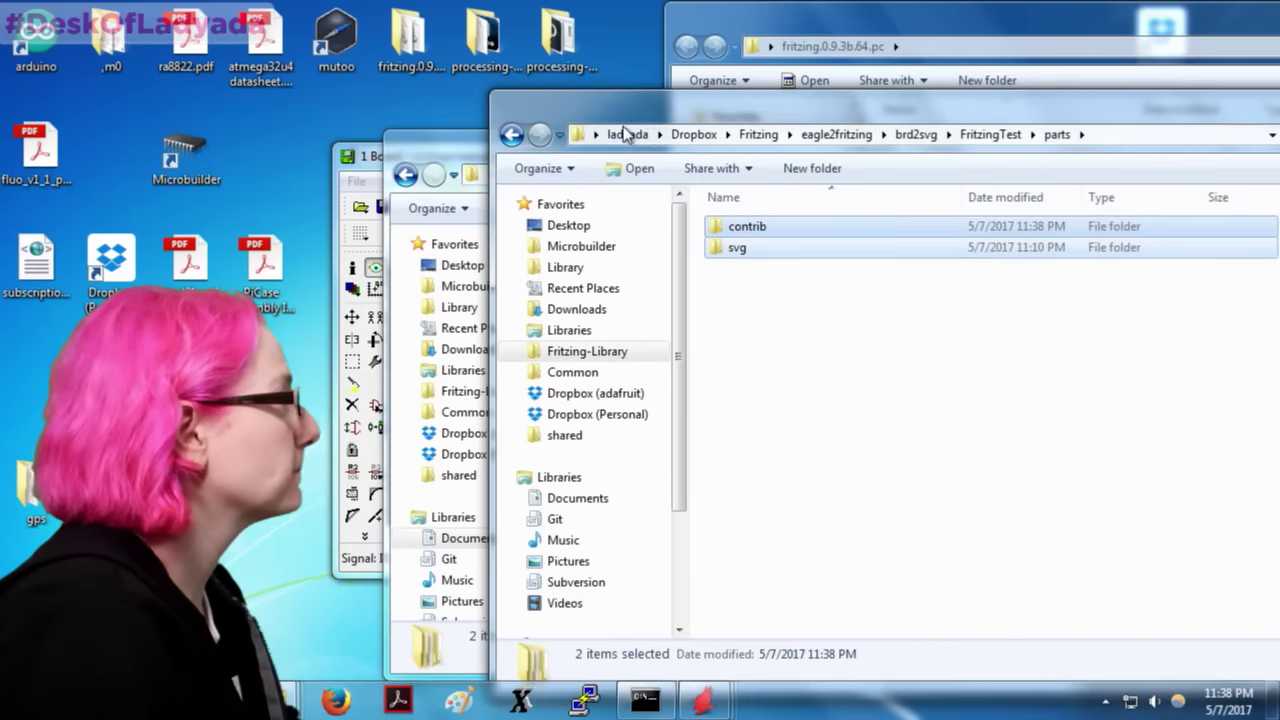
Step: Start Fritzing.exe again and accept the warning about the disabled swapping mechanism
{"action": "left_click", "coordinate": [826, 56]}
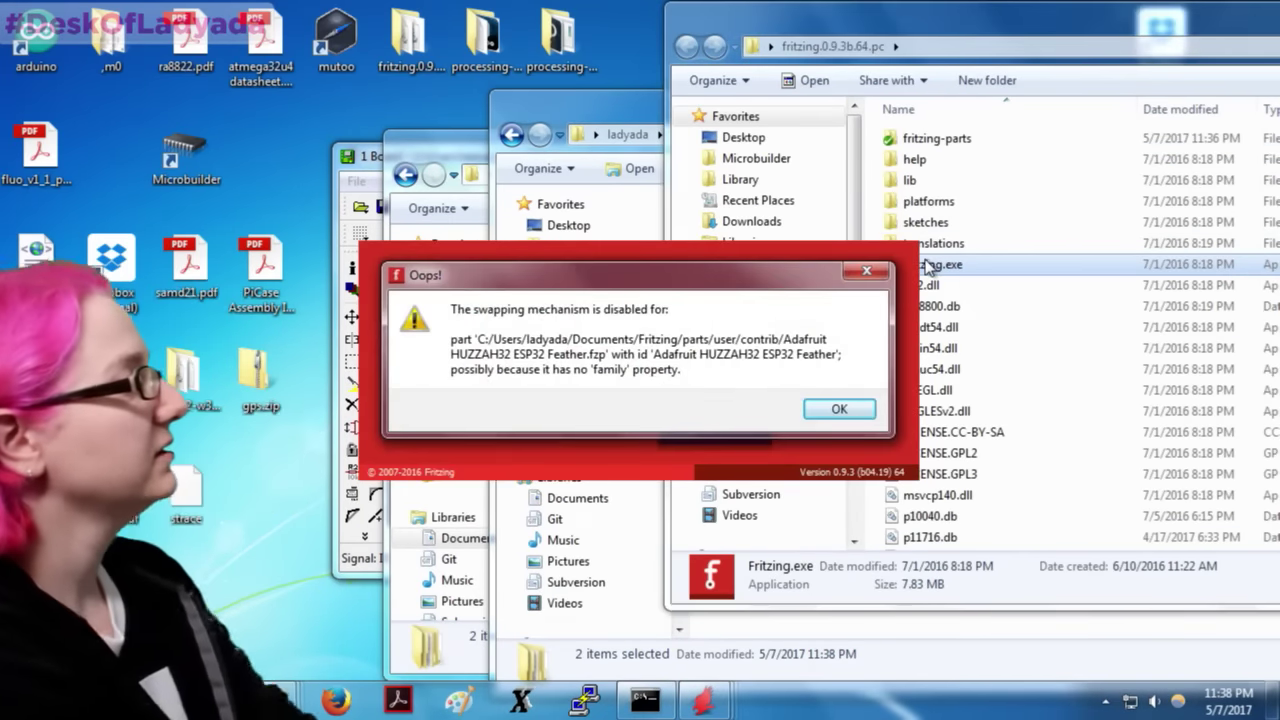
{"action": "key", "text": "Return"}
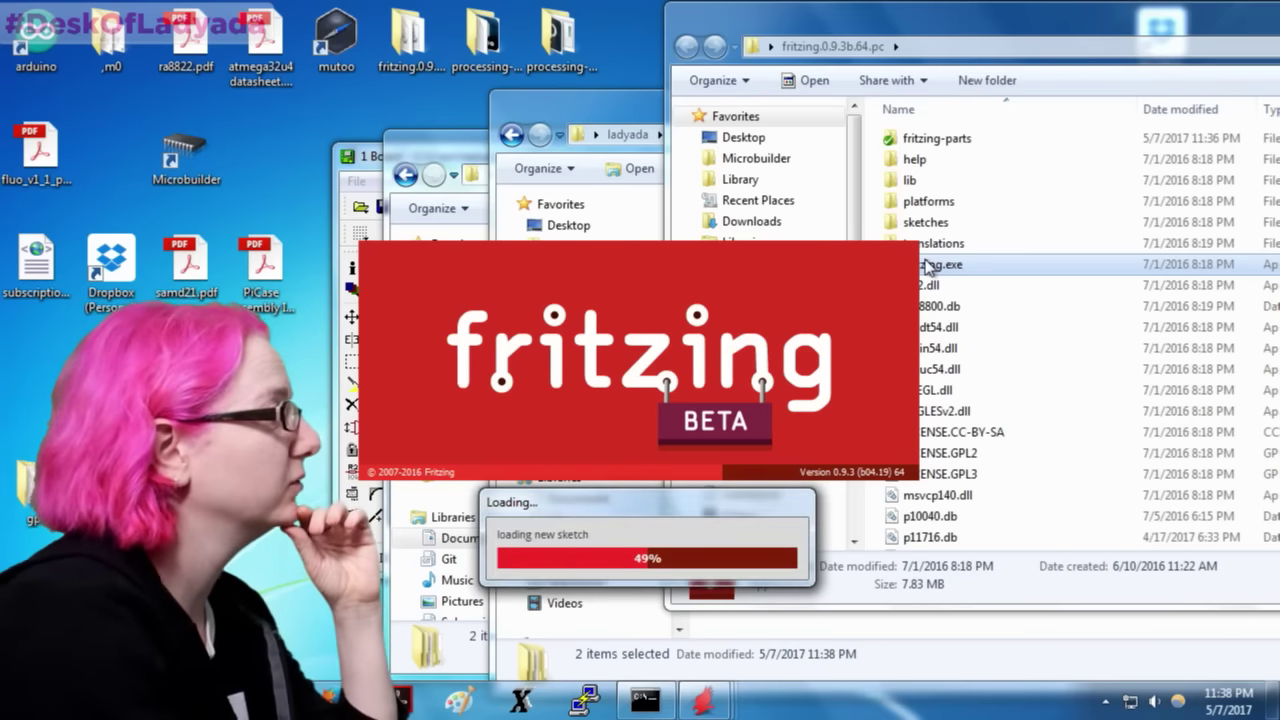
Step: Search the parts for esp32 and open the Adafruit HUZZAH32 ESP32 Feather in the new Parts Editor
{"action": "left_click", "coordinate": [990, 94]}
{"action": "type", "text": "esp32"}
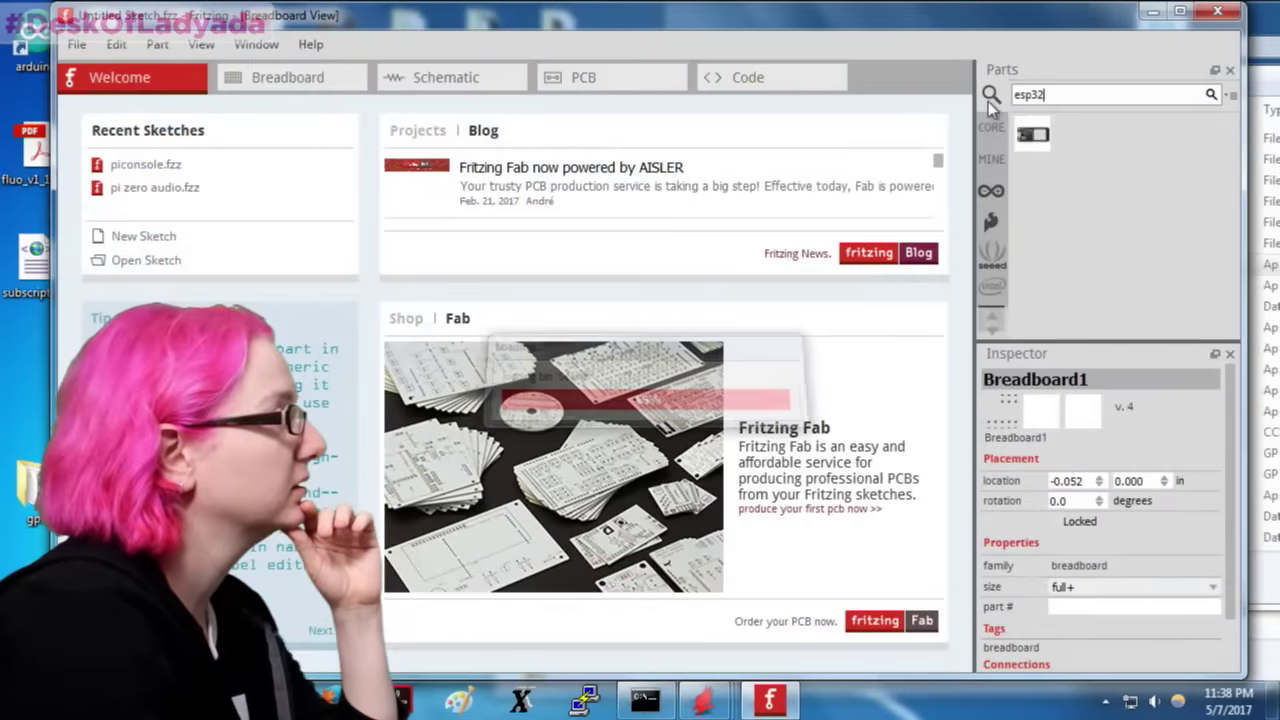
{"action": "key", "text": "Return"}
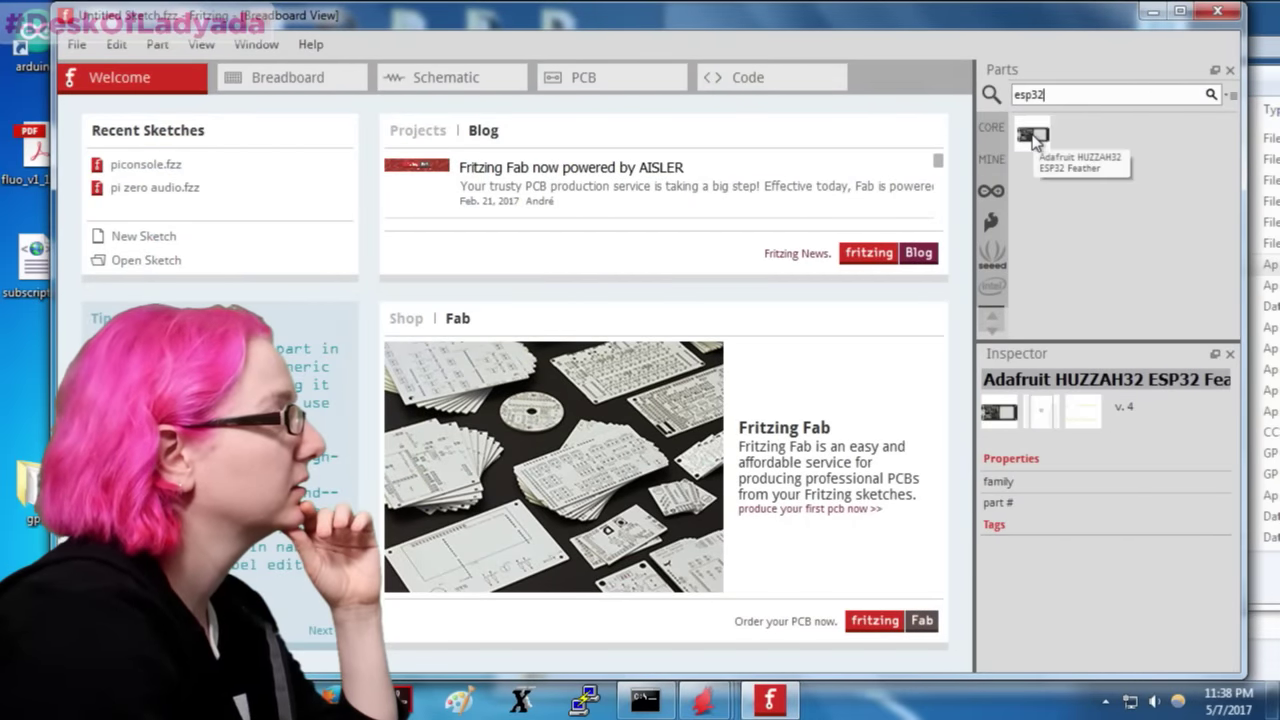
{"action": "right_click", "coordinate": [1034, 140]}
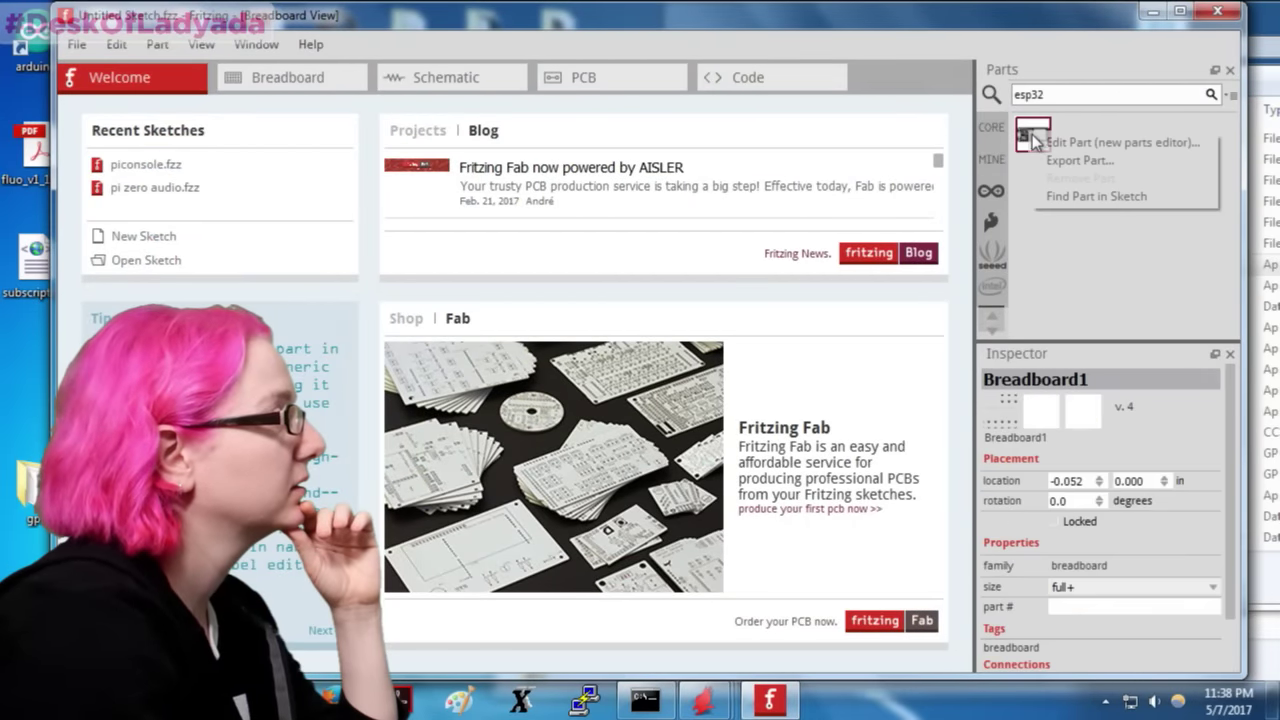
{"action": "left_click", "coordinate": [1053, 141]}
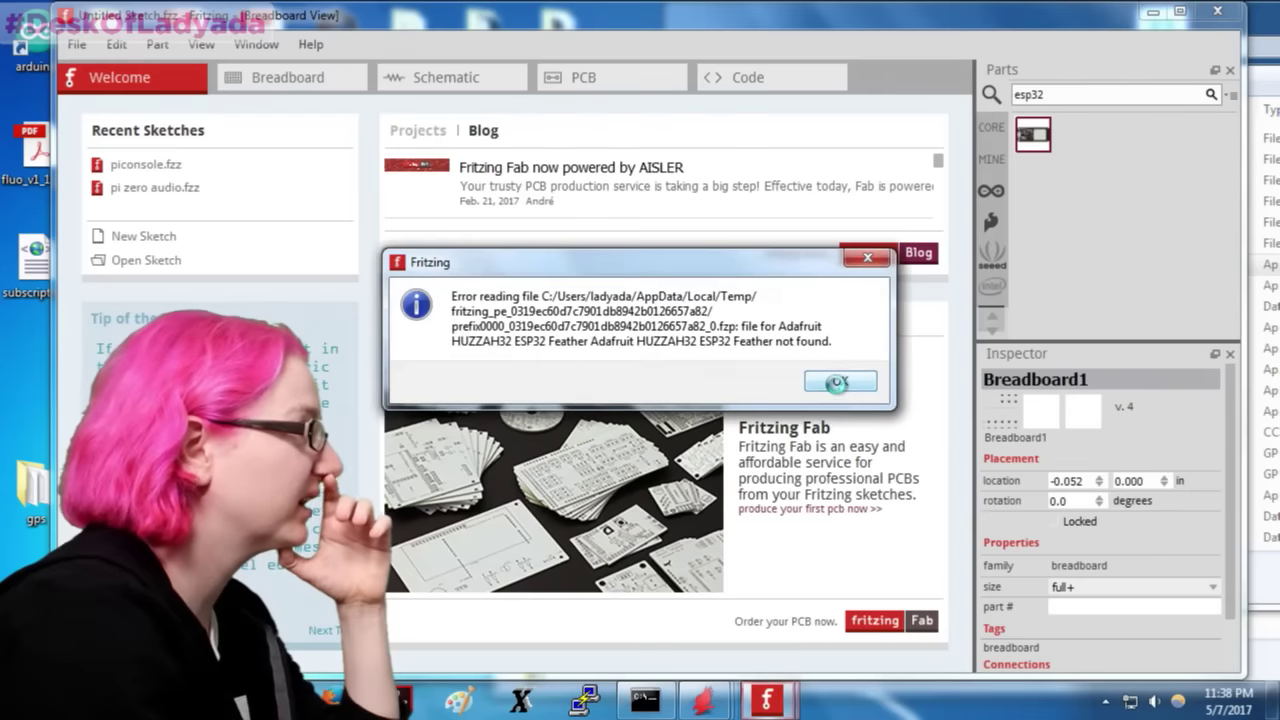
Step: Open the current user's profile folder under C:\Users in a separate Explorer window beside the error message
{"action": "left_click", "coordinate": [22, 700]}
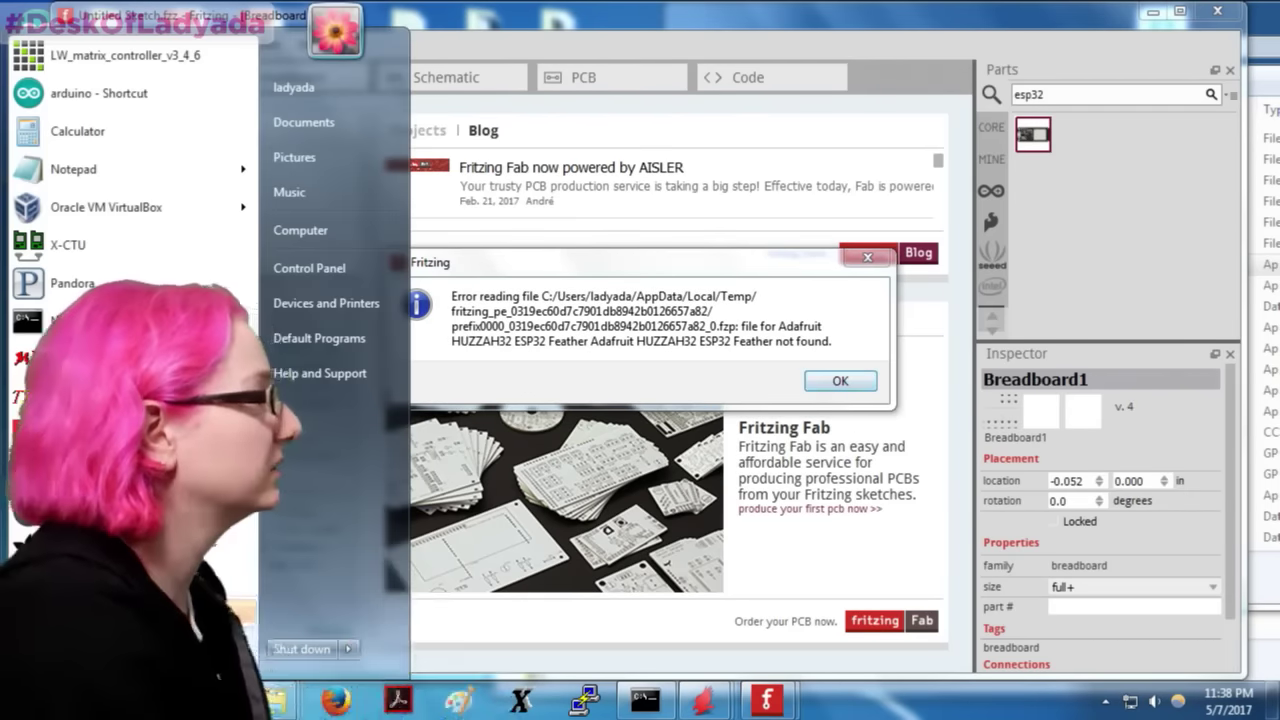
{"action": "left_click", "coordinate": [80, 620]}
{"action": "scroll", "coordinate": [200, 320], "scroll_direction": "down", "scroll_amount": 10}
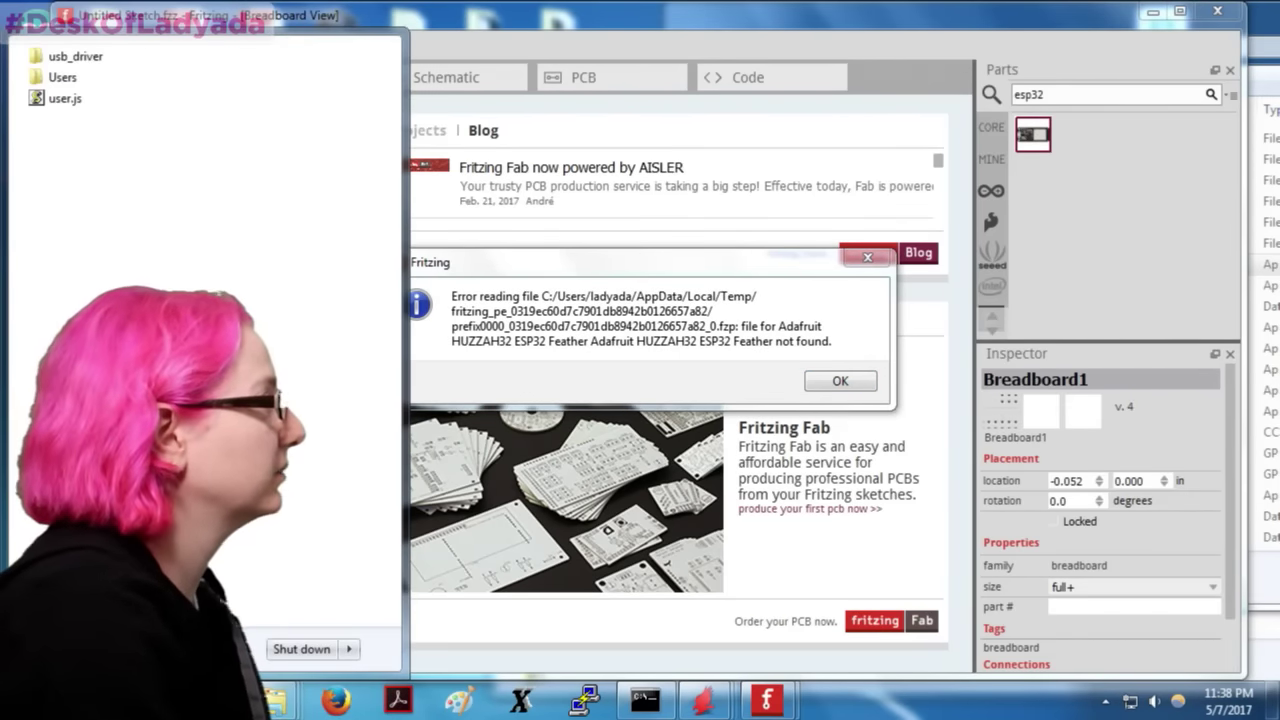
{"action": "left_click", "coordinate": [62, 77]}
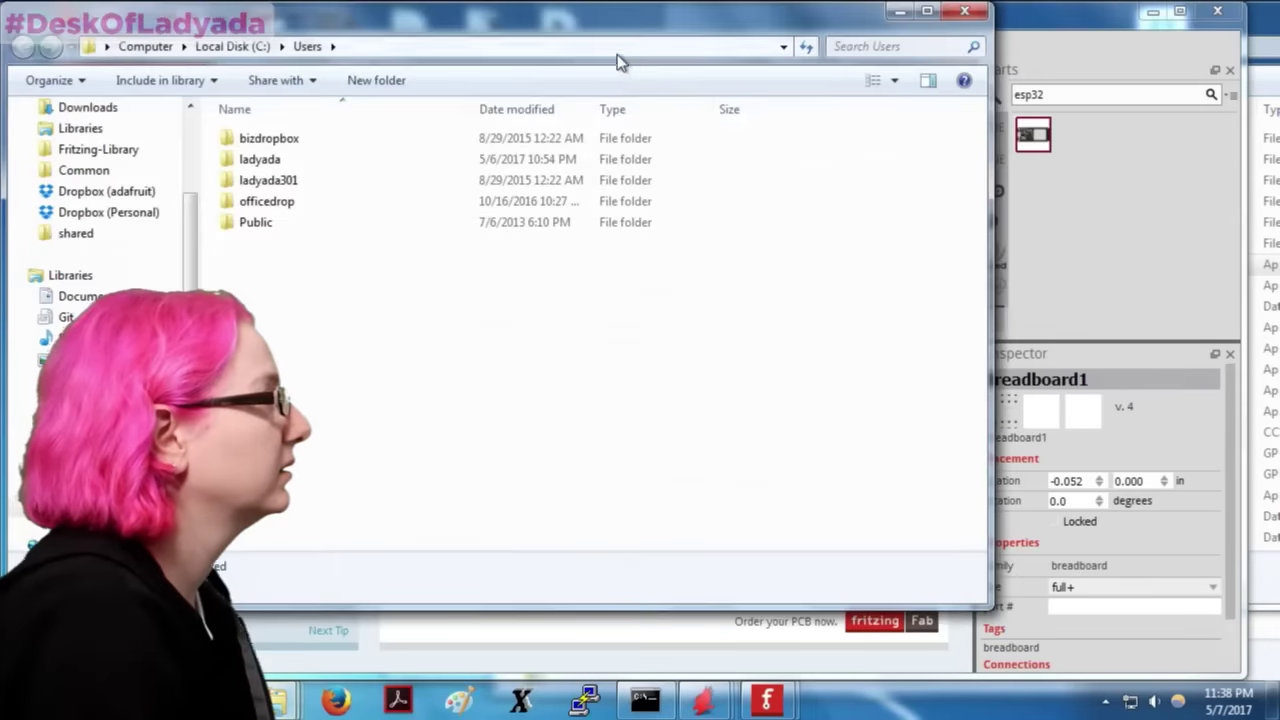
{"action": "left_click_drag", "start_coordinate": [617, 54], "coordinate": [1136, 246]}
{"action": "double_click", "coordinate": [861, 376]}
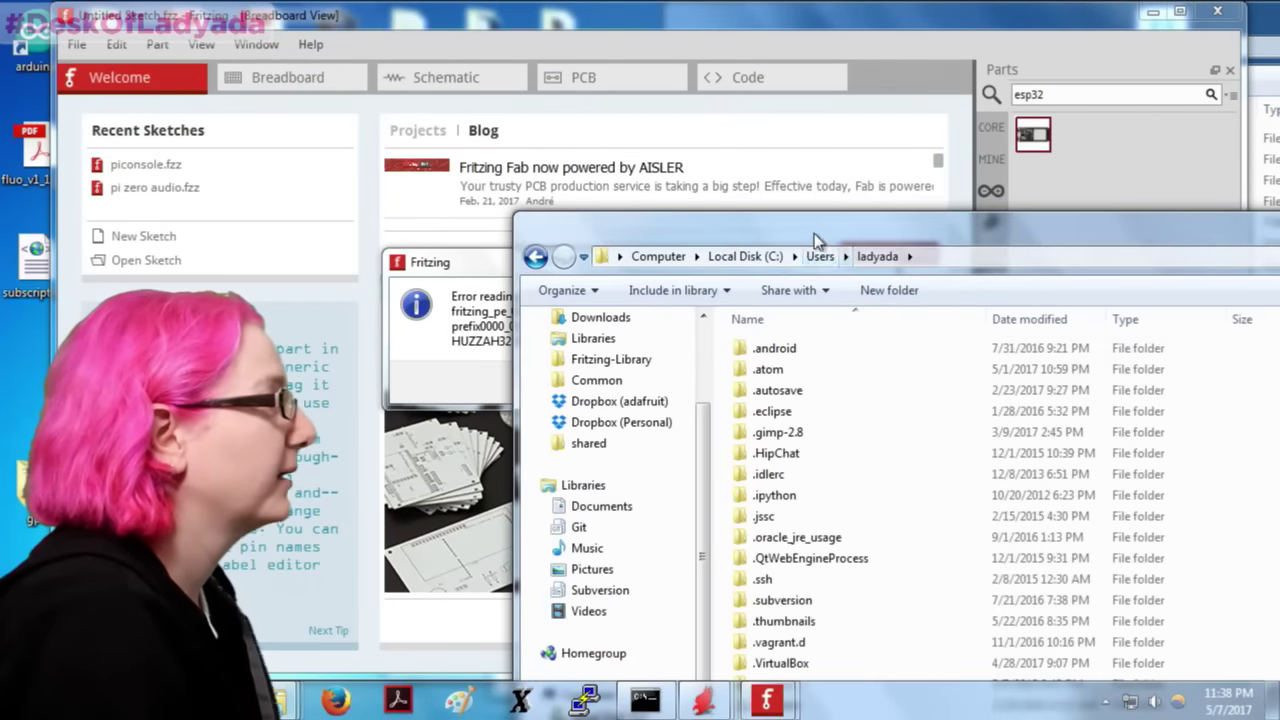
Step: Go to the profile's AppData\Local\Temp folder and find the entries starting with fritzing
{"action": "left_click_drag", "start_coordinate": [817, 240], "coordinate": [1064, 249]}
{"action": "left_click", "coordinate": [1243, 267]}
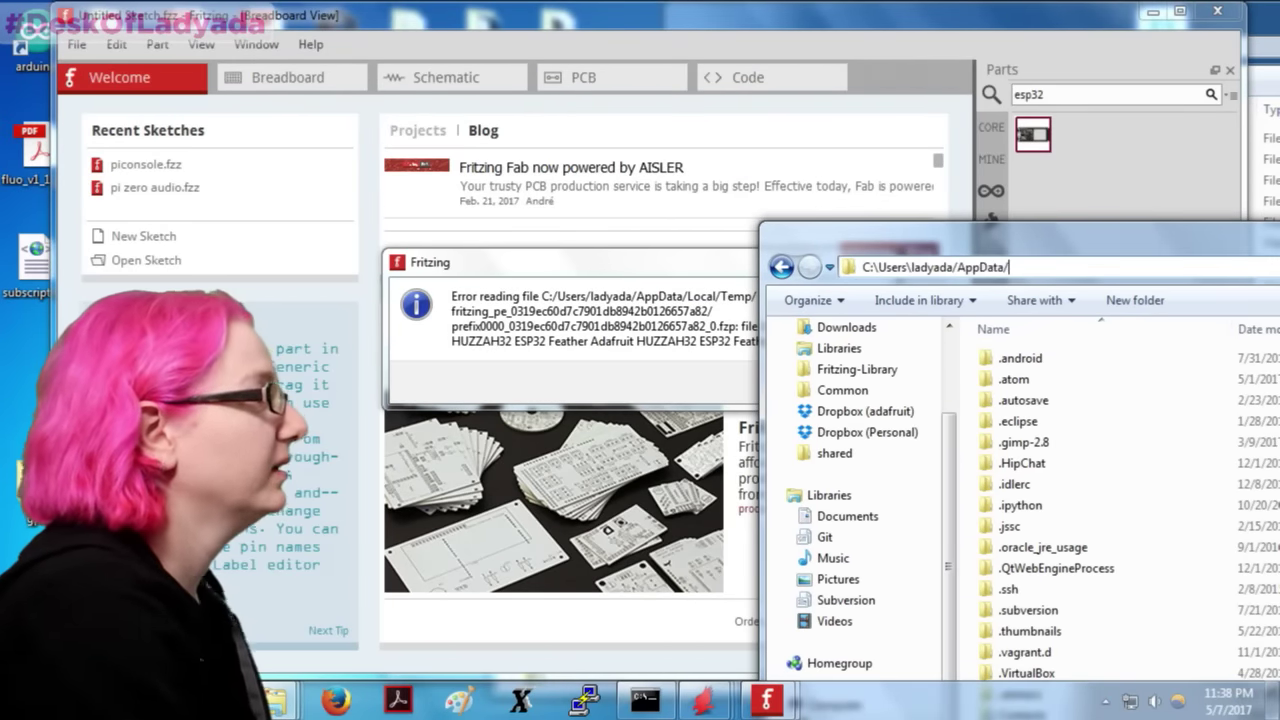
{"action": "type", "text": "/AppData/Local"}
{"action": "key", "text": "Return"}
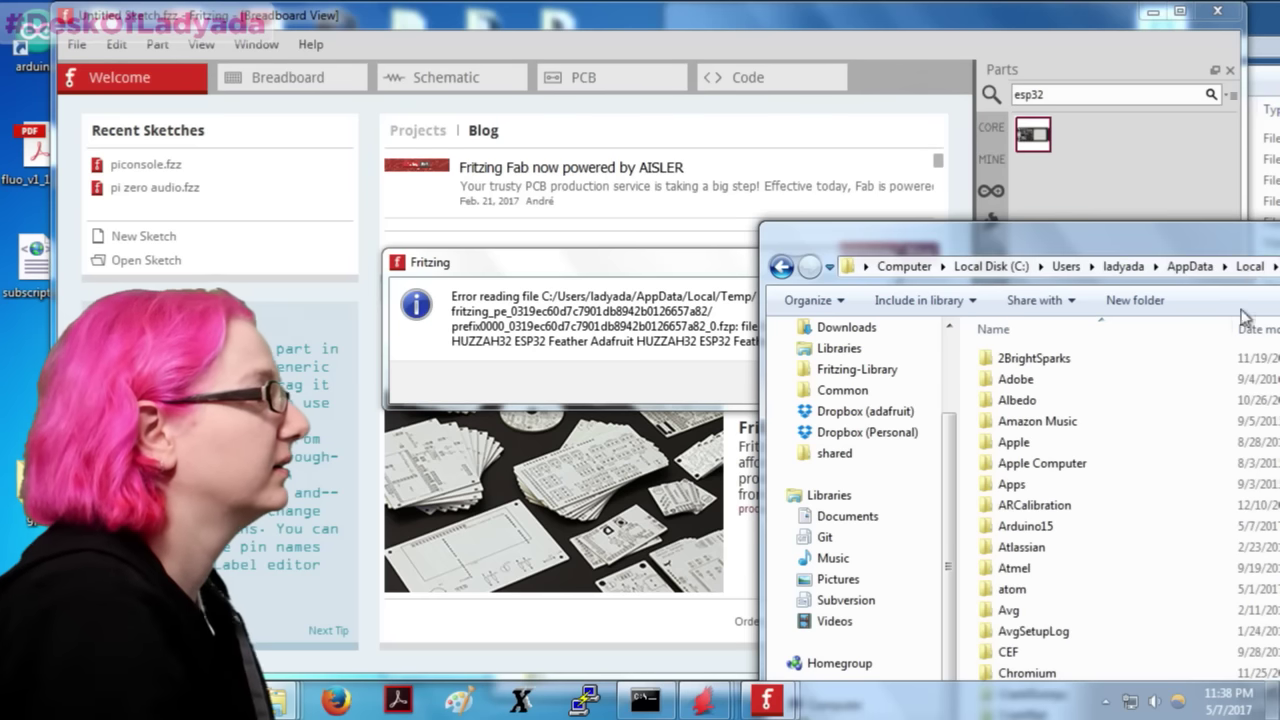
{"action": "type", "text": "temp"}
{"action": "key", "text": "Return"}
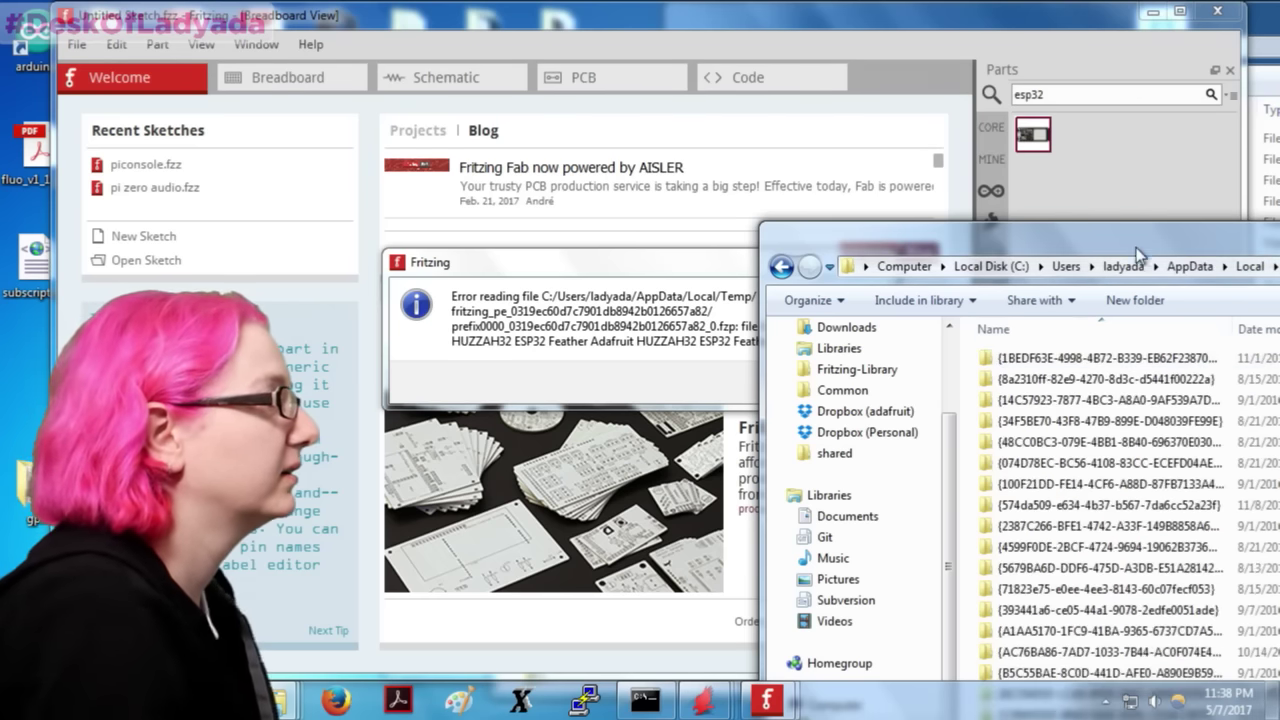
{"action": "left_click_drag", "start_coordinate": [1136, 247], "coordinate": [1076, 121]}
{"action": "type", "text": "fritzing"}
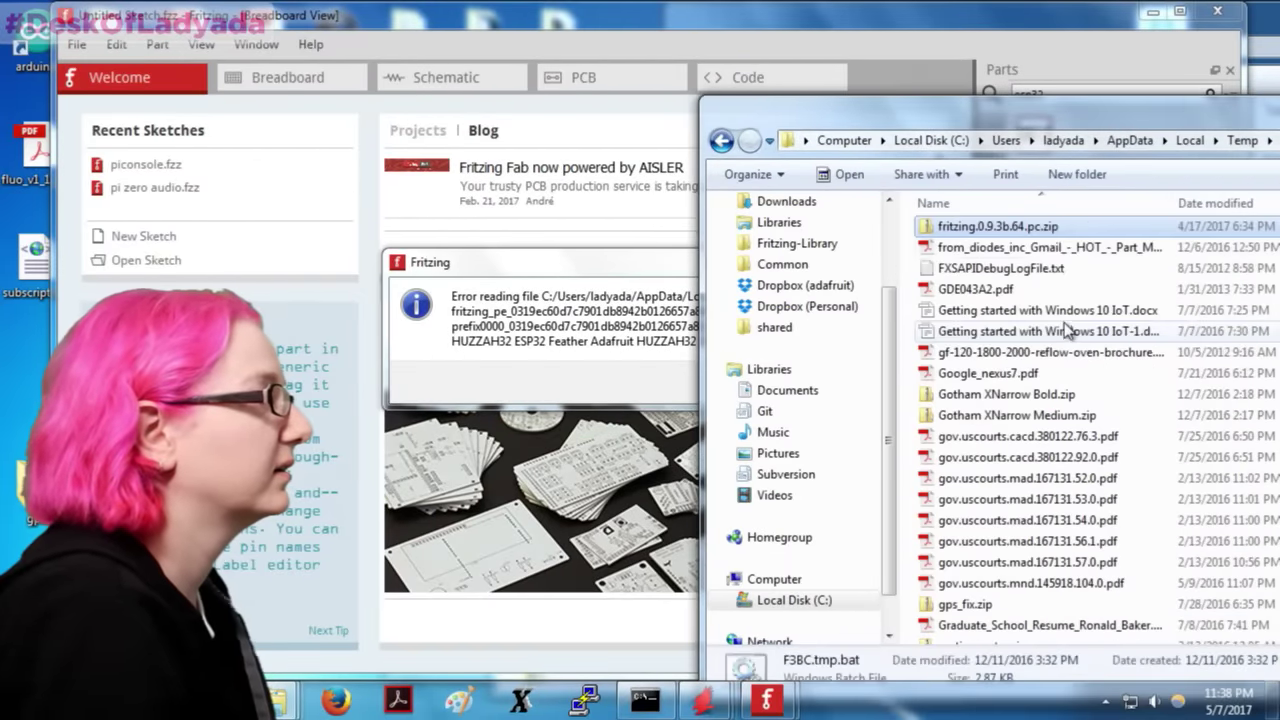
{"action": "type", "text": "fritzing"}
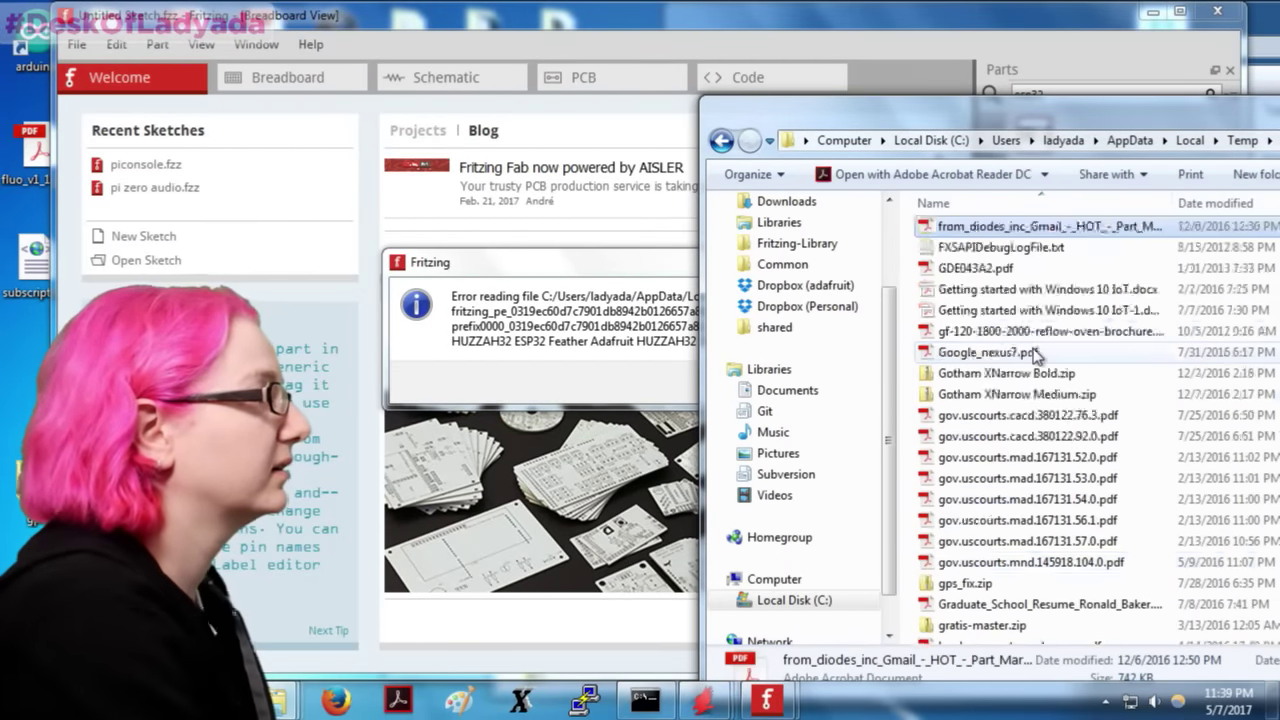
Step: Dismiss the Fritzing error and the unassigned-connectors warning, and close the Parts Editor and Fritzing
{"action": "left_click", "coordinate": [512, 305]}
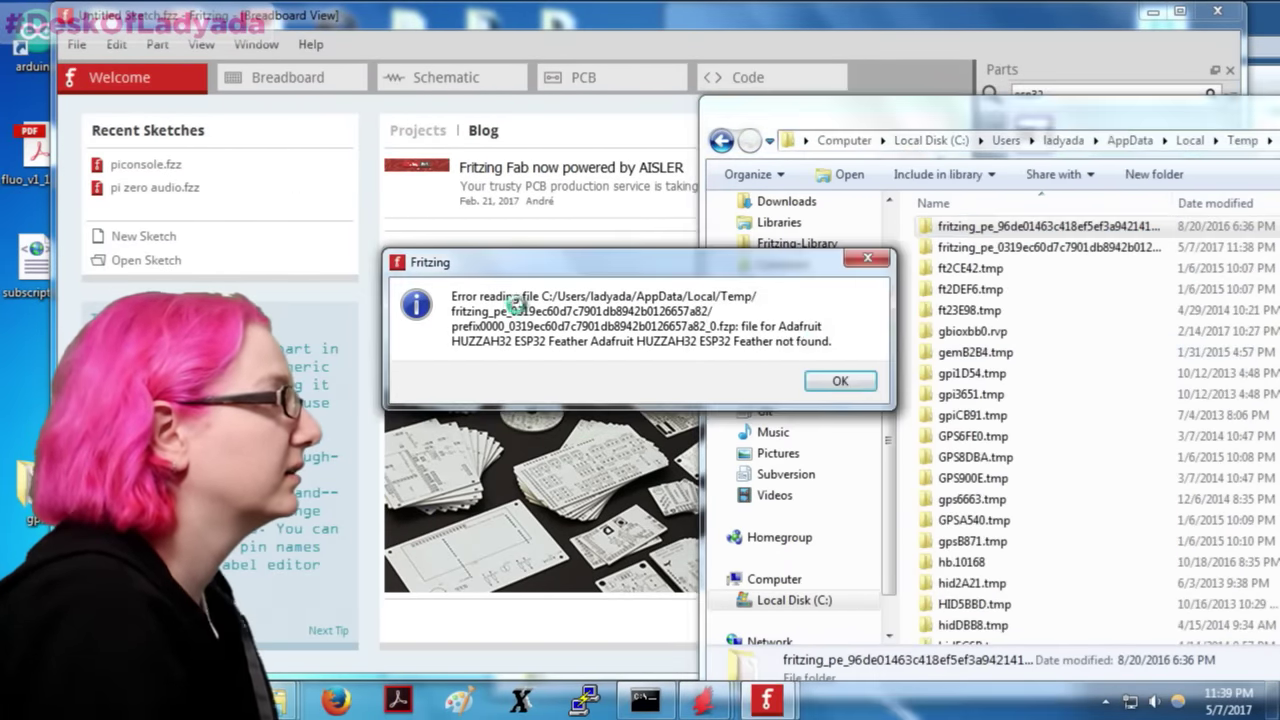
{"action": "left_click", "coordinate": [818, 390]}
{"action": "left_click", "coordinate": [1057, 21]}
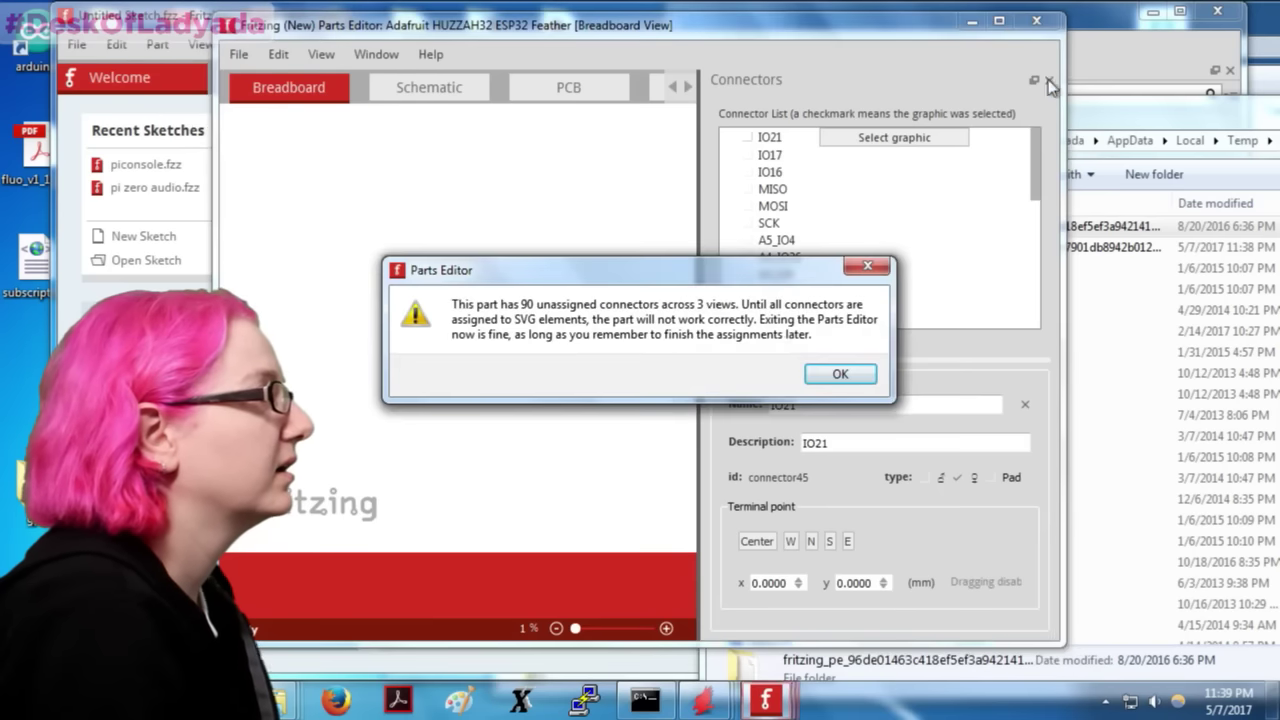
{"action": "left_click", "coordinate": [829, 377]}
{"action": "left_click", "coordinate": [1232, 25]}
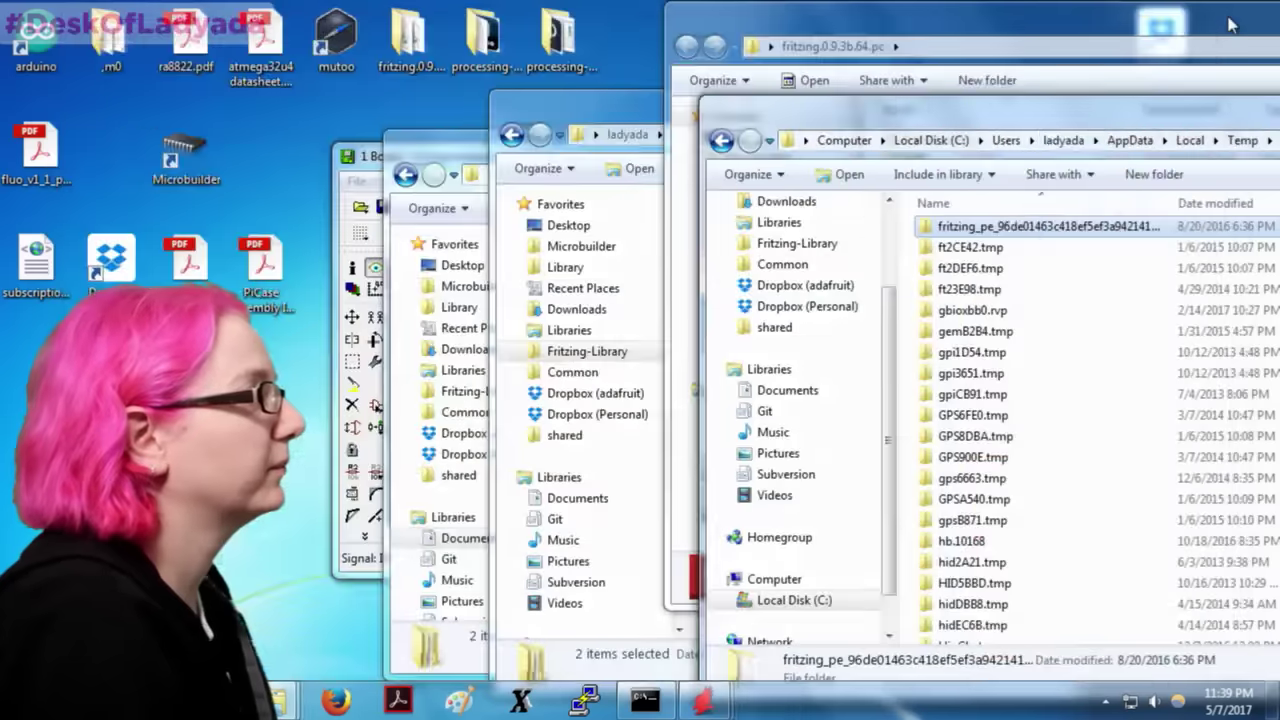
Step: Delete the leftover fritzing_pe folder from Temp and close that Explorer window
{"action": "key", "text": "Delete"}
{"action": "key", "text": "Return"}
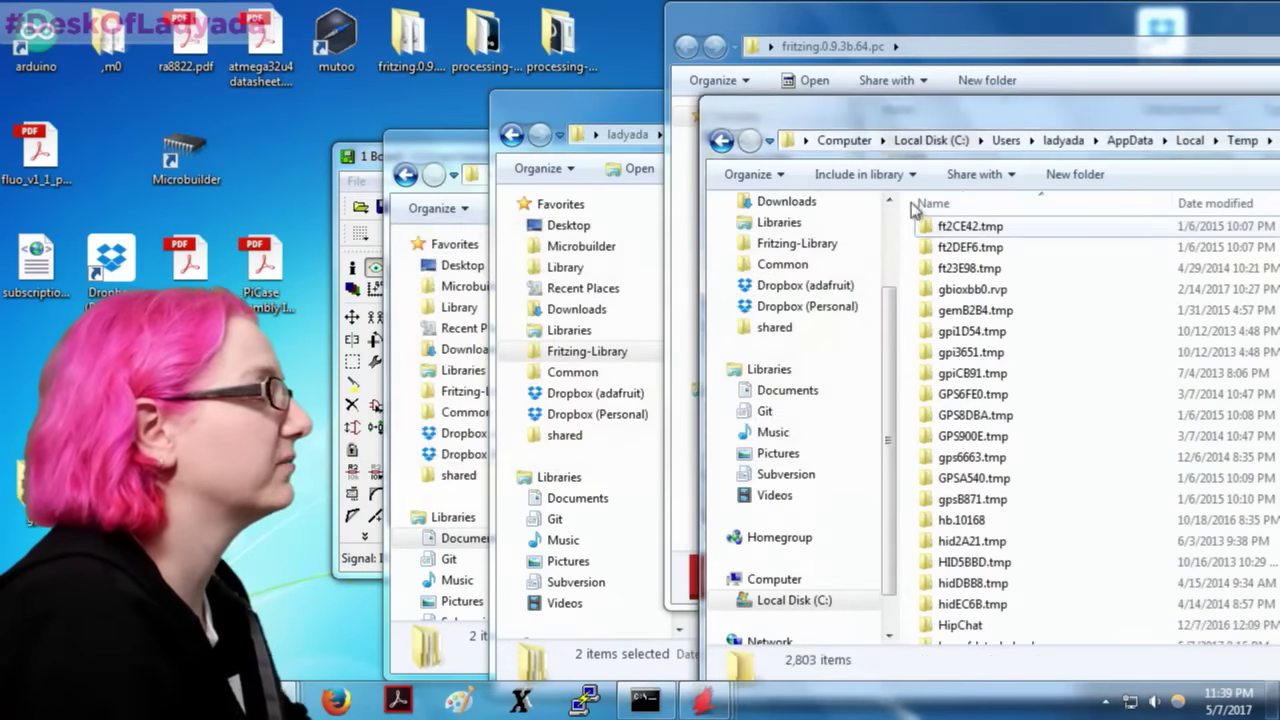
{"action": "left_click_drag", "start_coordinate": [1000, 108], "coordinate": [955, 145]}
{"action": "left_click", "coordinate": [955, 145]}
Step: Put away the fritzing.0.9.3b.64.pc folder window and close the Eagle board window
{"action": "left_click_drag", "start_coordinate": [1006, 22], "coordinate": [1136, 68]}
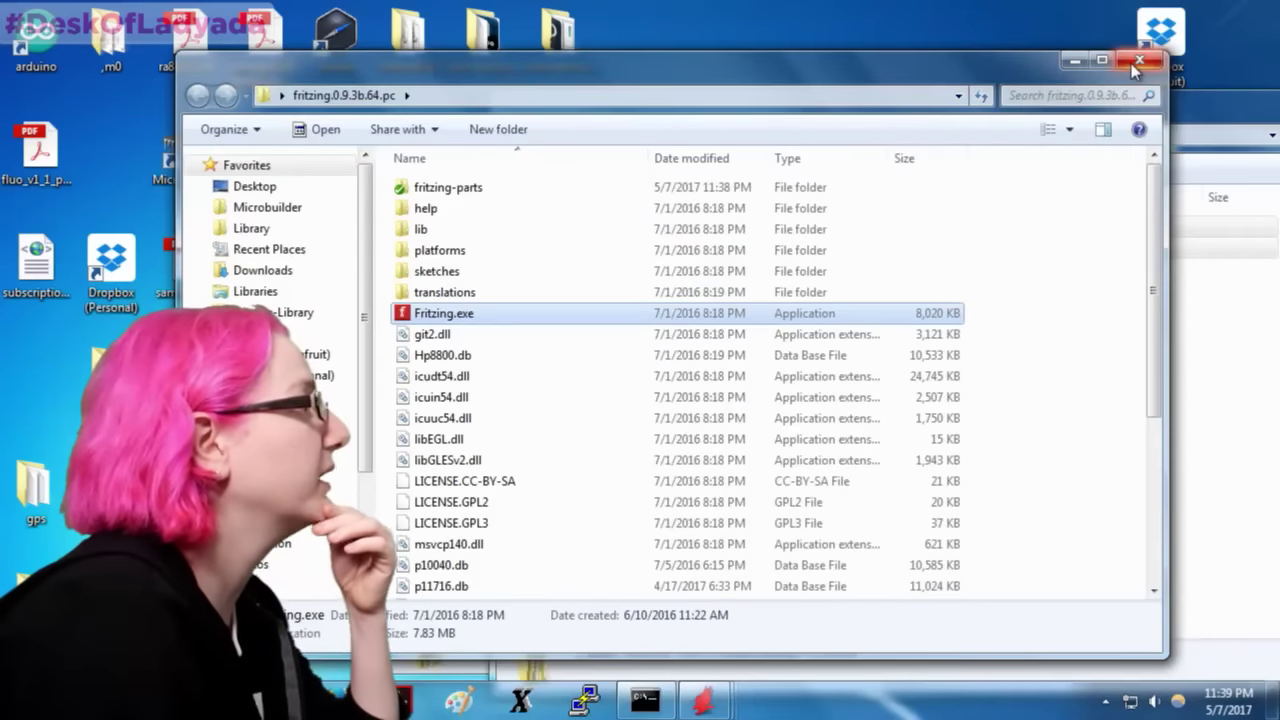
{"action": "left_click", "coordinate": [1076, 61]}
{"action": "left_click", "coordinate": [468, 133]}
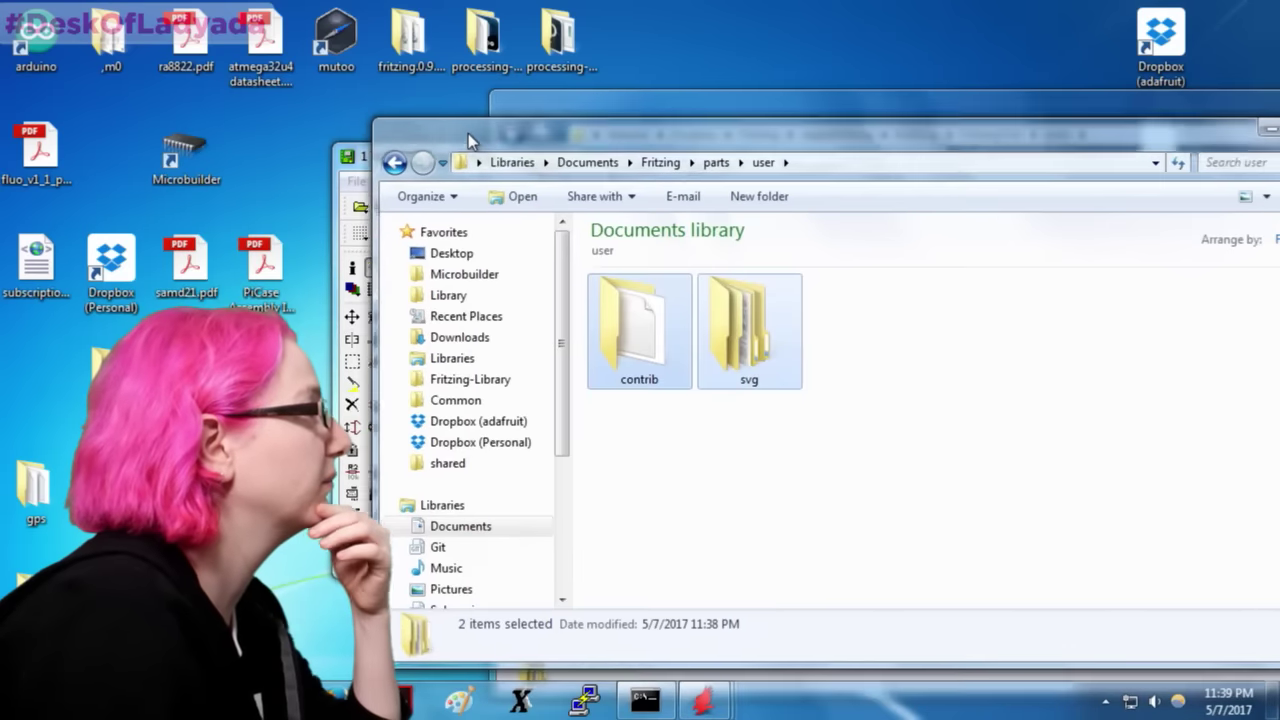
{"action": "left_click_drag", "start_coordinate": [468, 133], "coordinate": [439, 179]}
{"action": "right_click", "coordinate": [366, 162]}
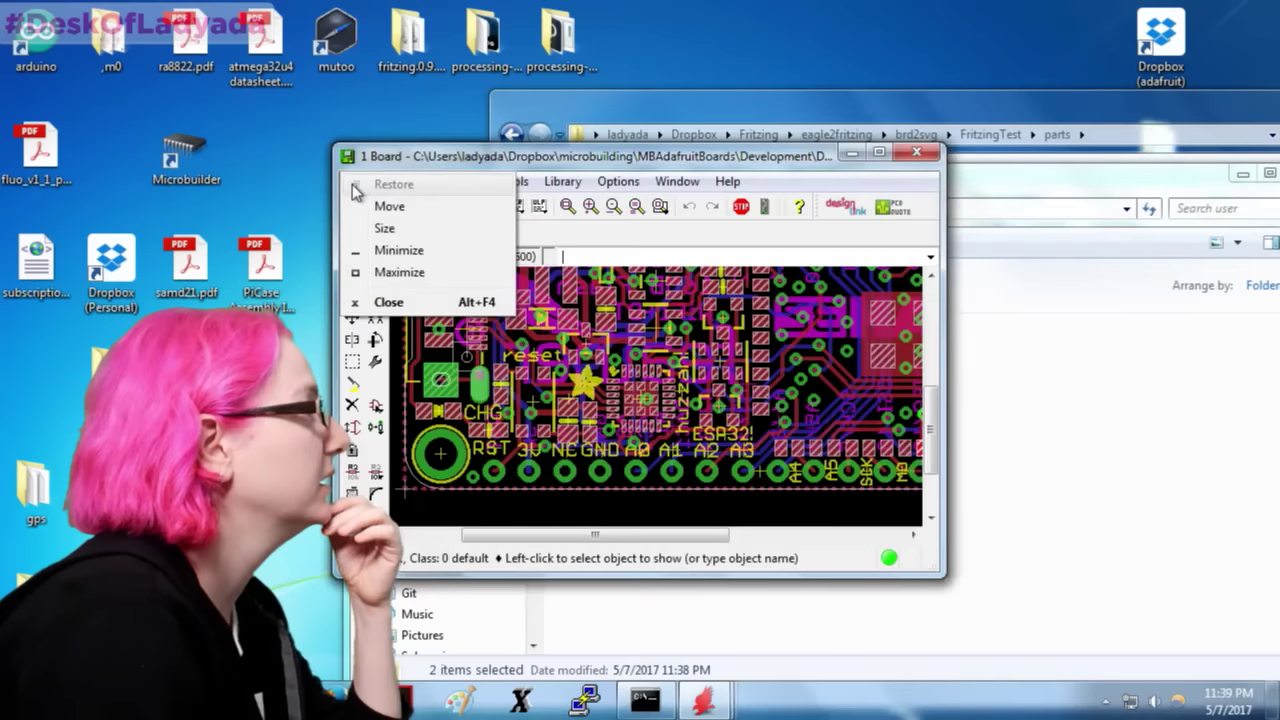
{"action": "left_click", "coordinate": [366, 162]}
{"action": "left_click", "coordinate": [356, 181]}
{"action": "left_click", "coordinate": [414, 580]}
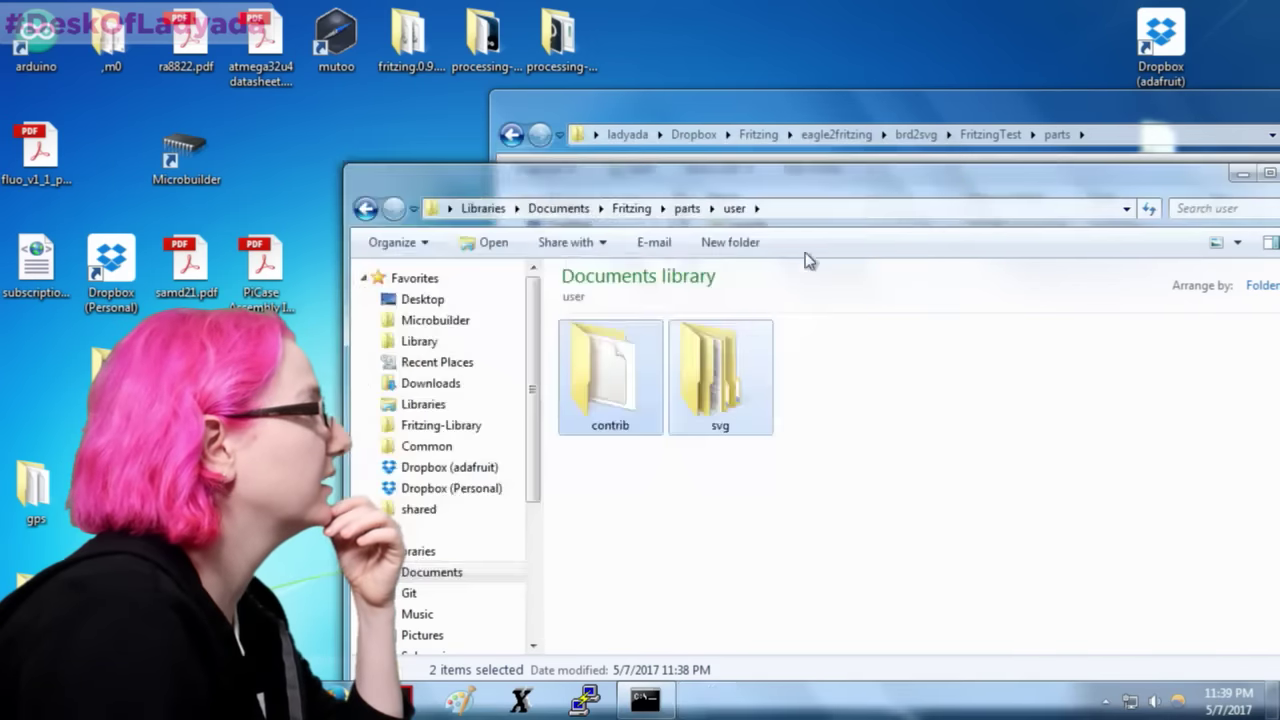
Step: Move the user parts window aside and open the FritzingTest folder inside brd2svg in the other Explorer window
{"action": "left_click_drag", "start_coordinate": [808, 191], "coordinate": [500, 91]}
{"action": "left_click", "coordinate": [1166, 389]}
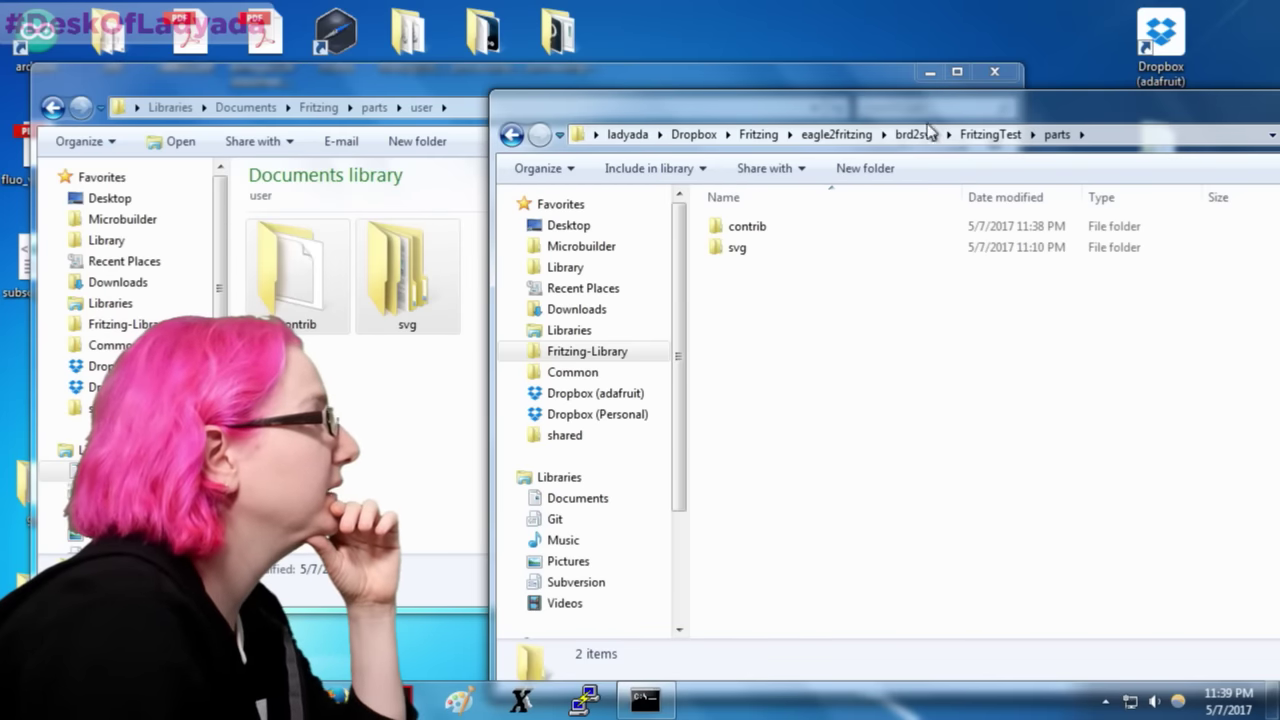
{"action": "left_click", "coordinate": [928, 132]}
{"action": "left_click_drag", "start_coordinate": [918, 104], "coordinate": [794, 62]}
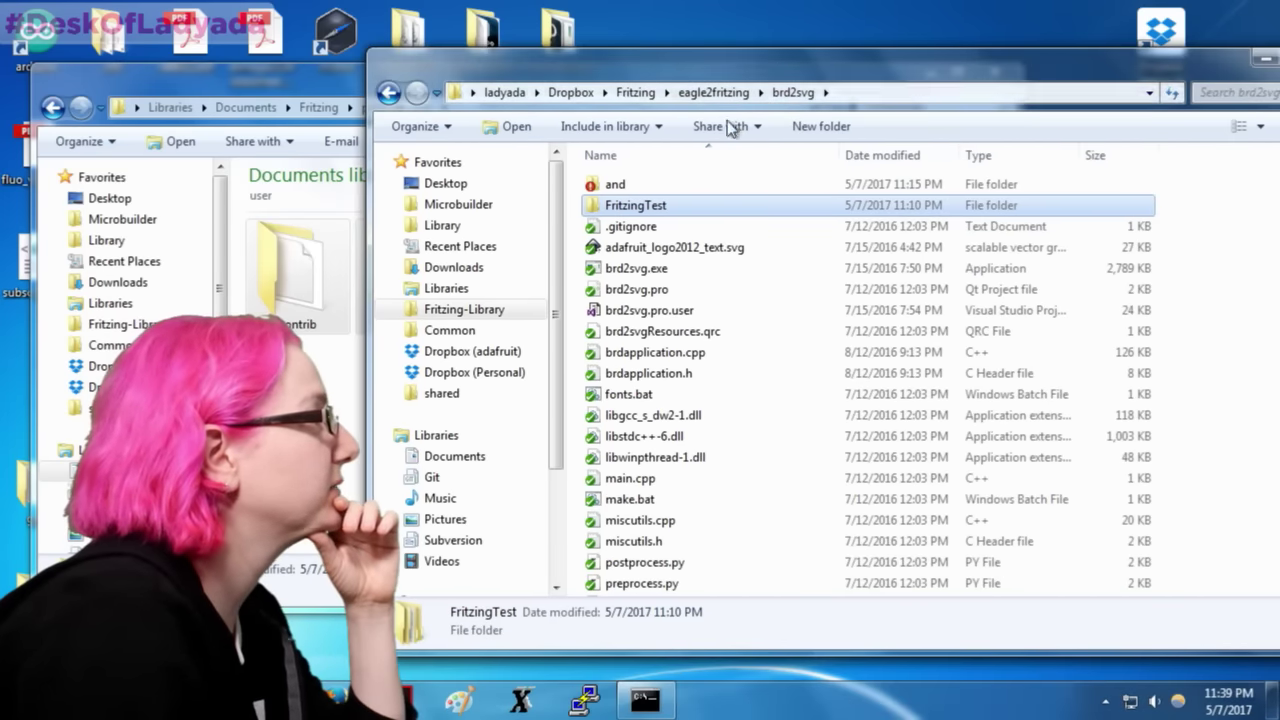
{"action": "double_click", "coordinate": [636, 205]}
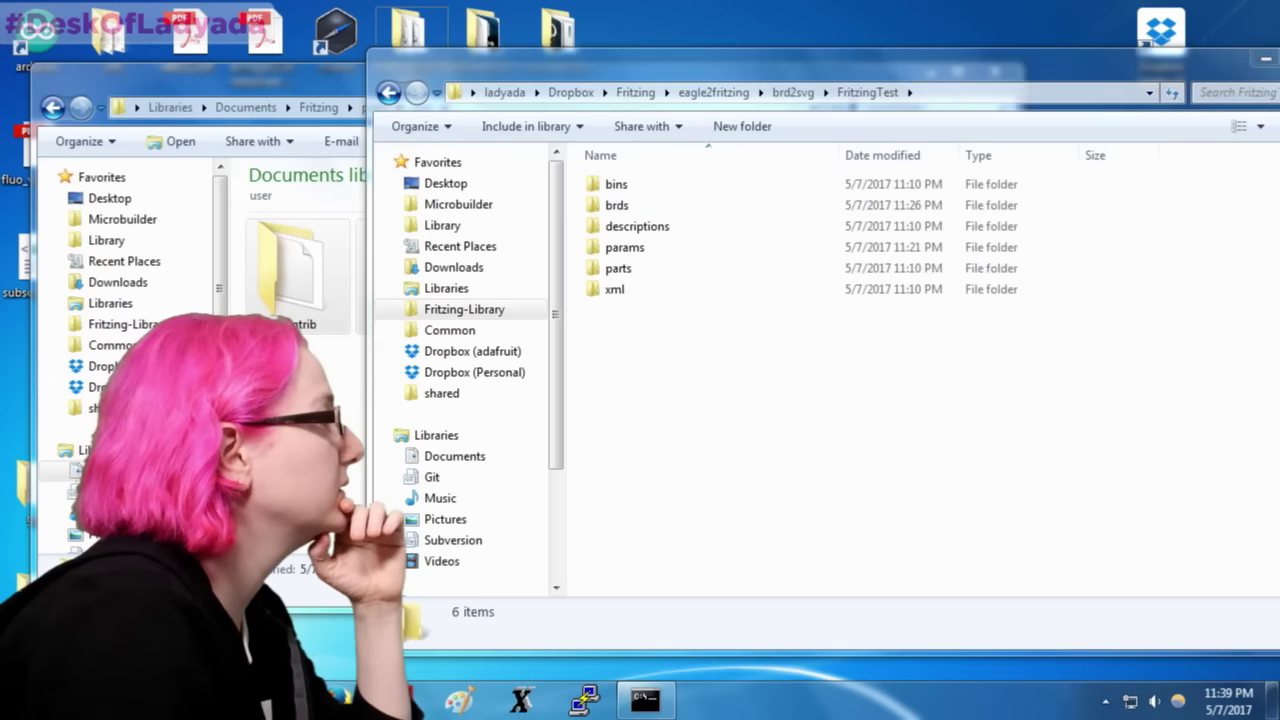
Step: Create a new folder on the desktop
{"action": "right_click", "coordinate": [179, 642]}
{"action": "mouse_move", "coordinate": [433, 494]}
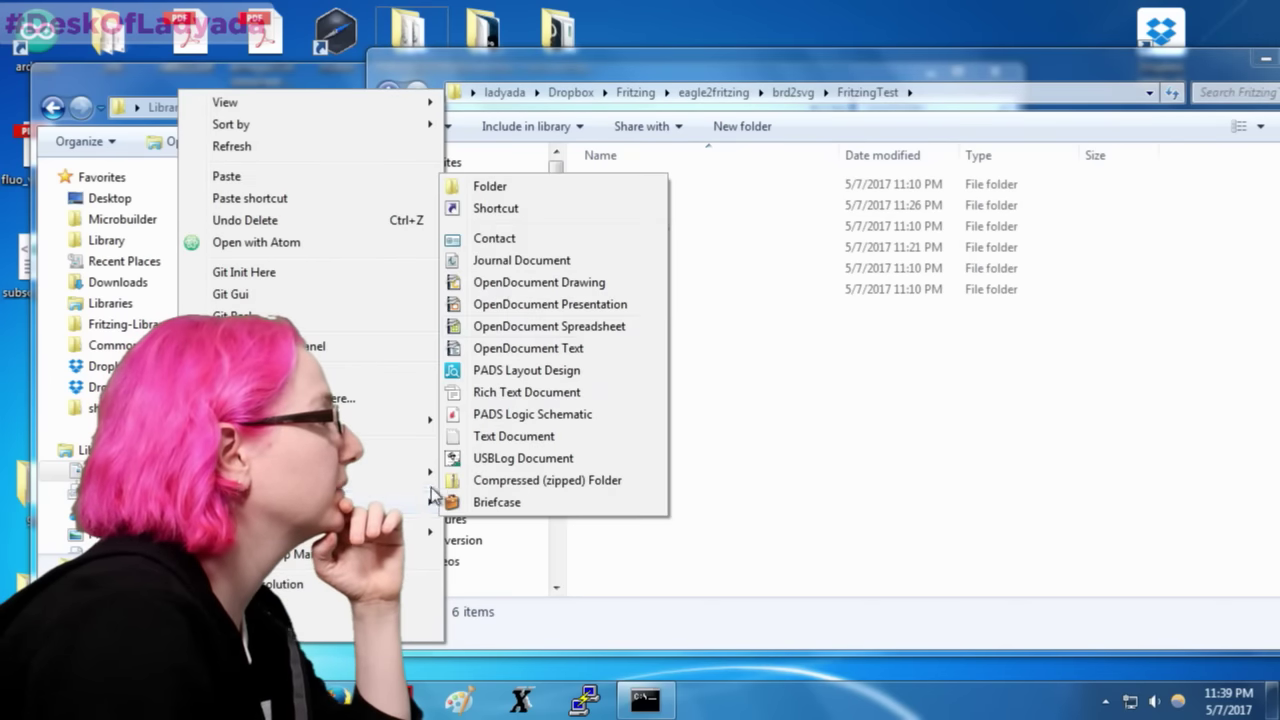
{"action": "left_click", "coordinate": [490, 185]}
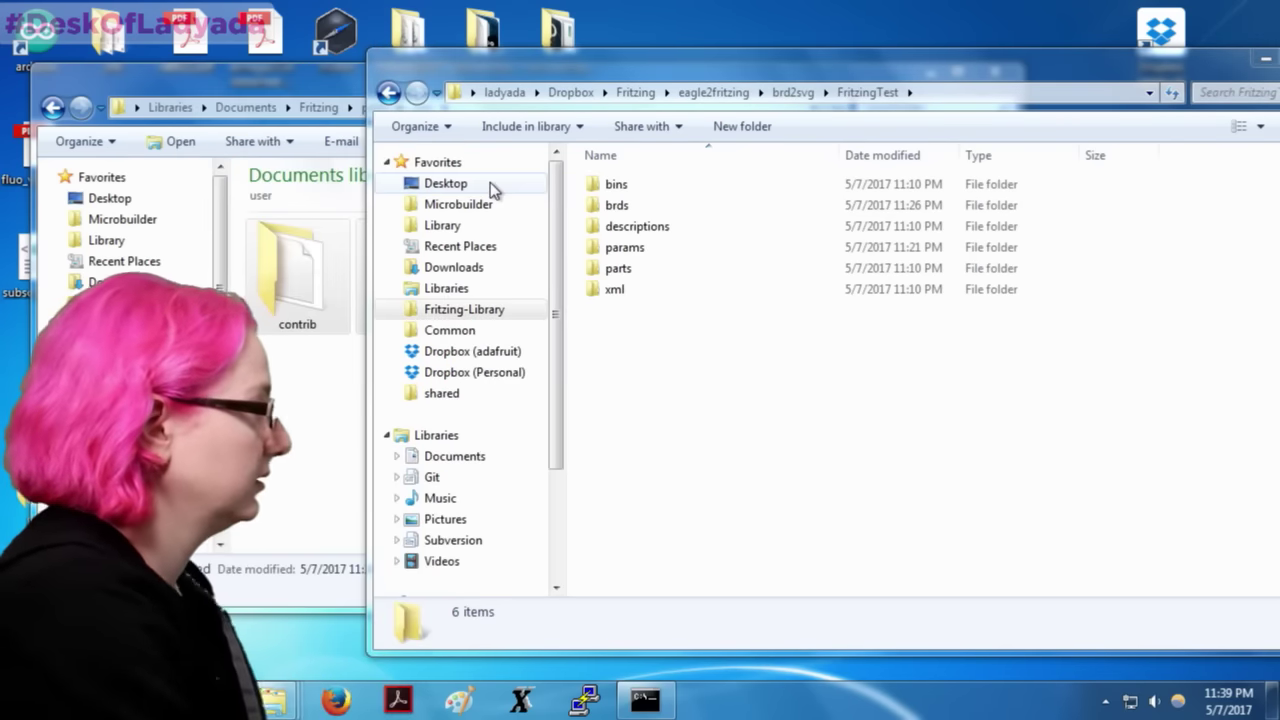
Step: Copy Adafruit HUZZAH32 ESP32 Feather.params from FritzingTest's params folder to the desktop
{"action": "double_click", "coordinate": [644, 248]}
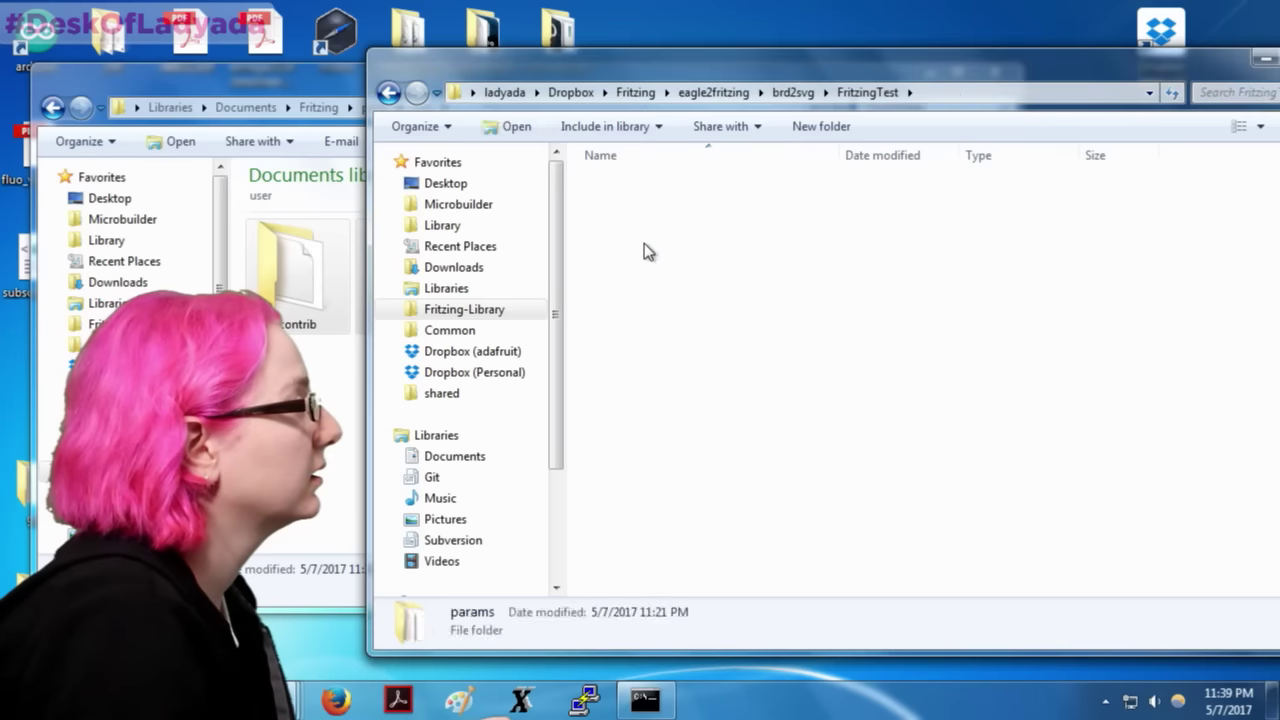
{"action": "left_click", "coordinate": [698, 194]}
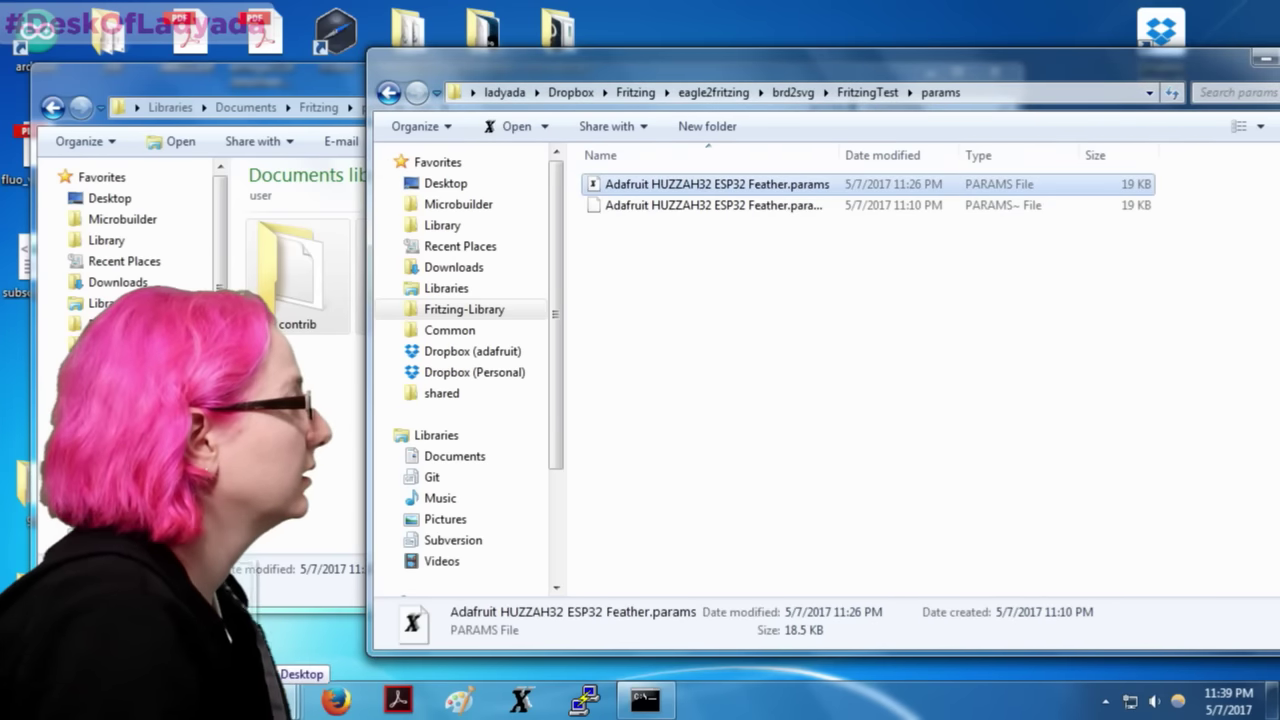
{"action": "left_click", "coordinate": [837, 391]}
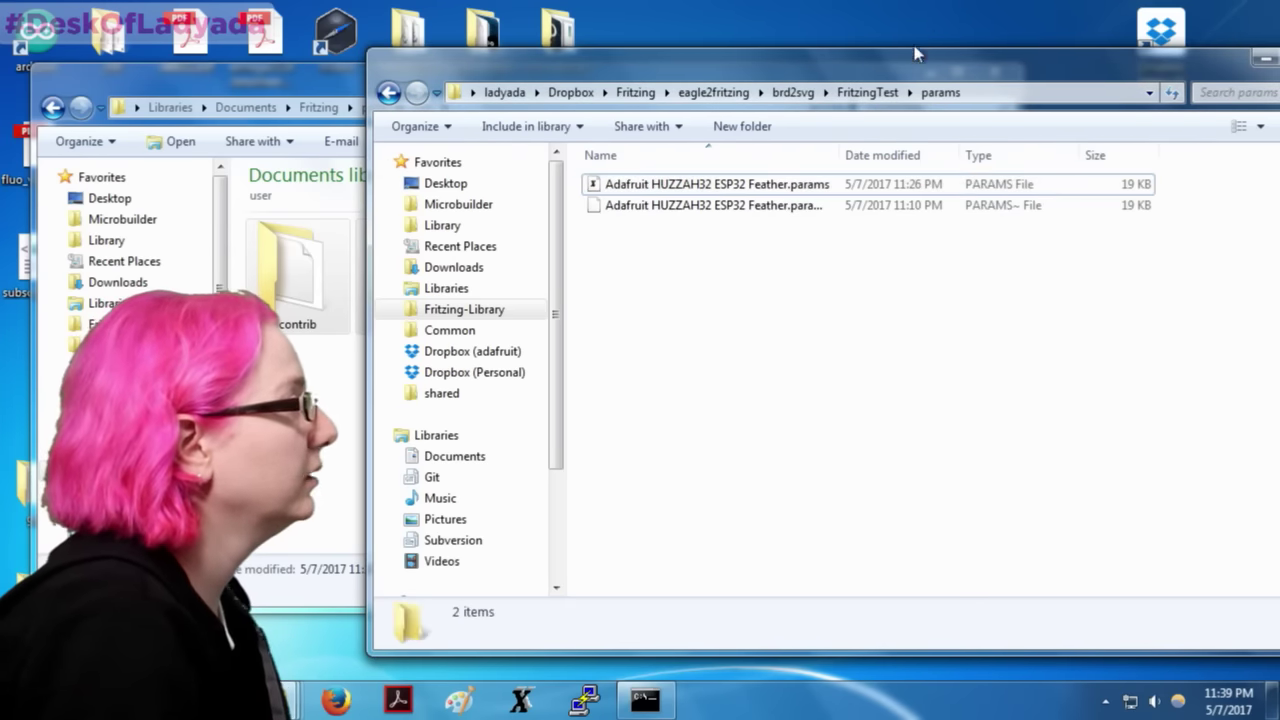
Step: Check FritzingTest's brds folder, and copy ESP32_breadboard.svg from parts/svg/contrib/breadboard to the desktop
{"action": "left_click", "coordinate": [868, 92]}
{"action": "double_click", "coordinate": [646, 205]}
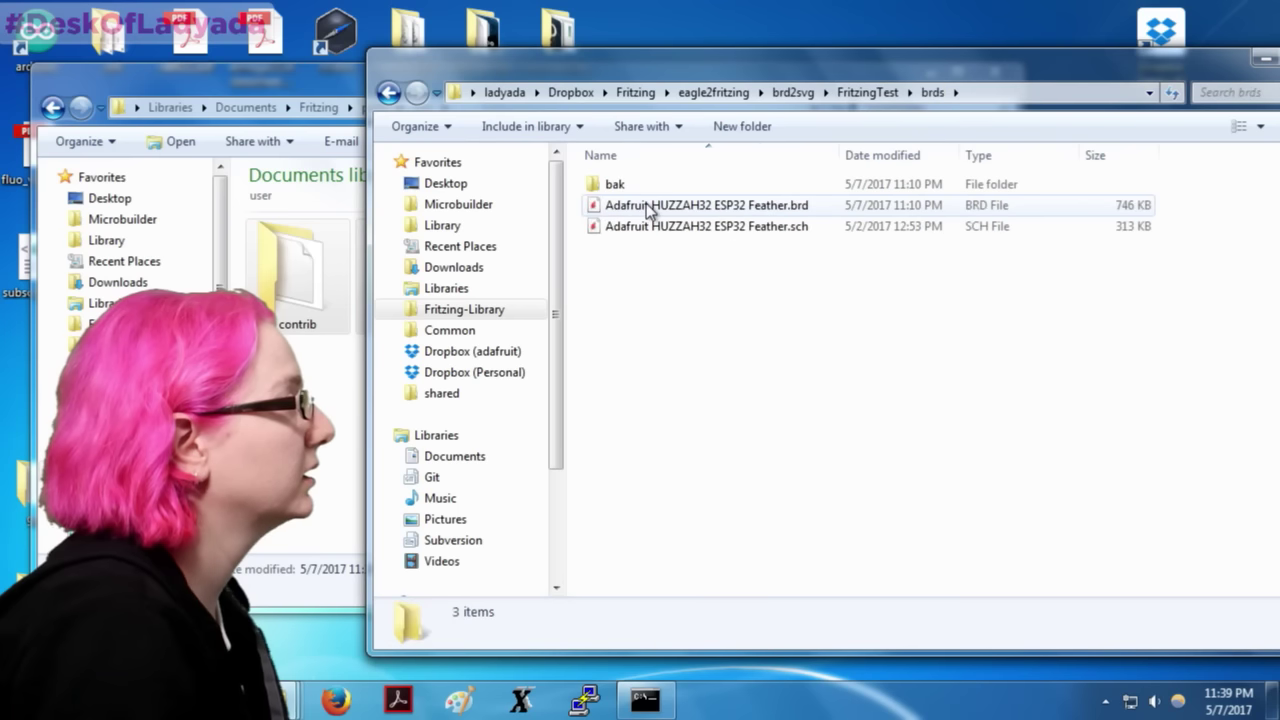
{"action": "left_click", "coordinate": [870, 92]}
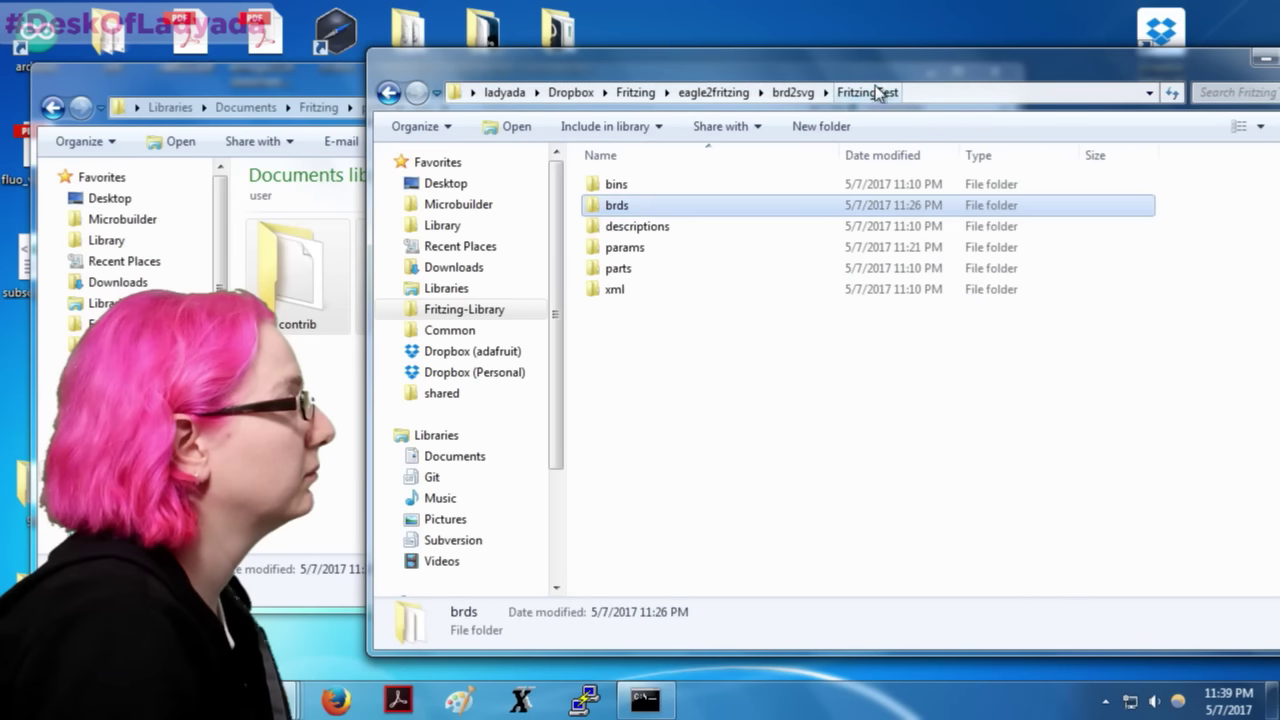
{"action": "double_click", "coordinate": [620, 268]}
{"action": "double_click", "coordinate": [628, 207]}
{"action": "double_click", "coordinate": [628, 185]}
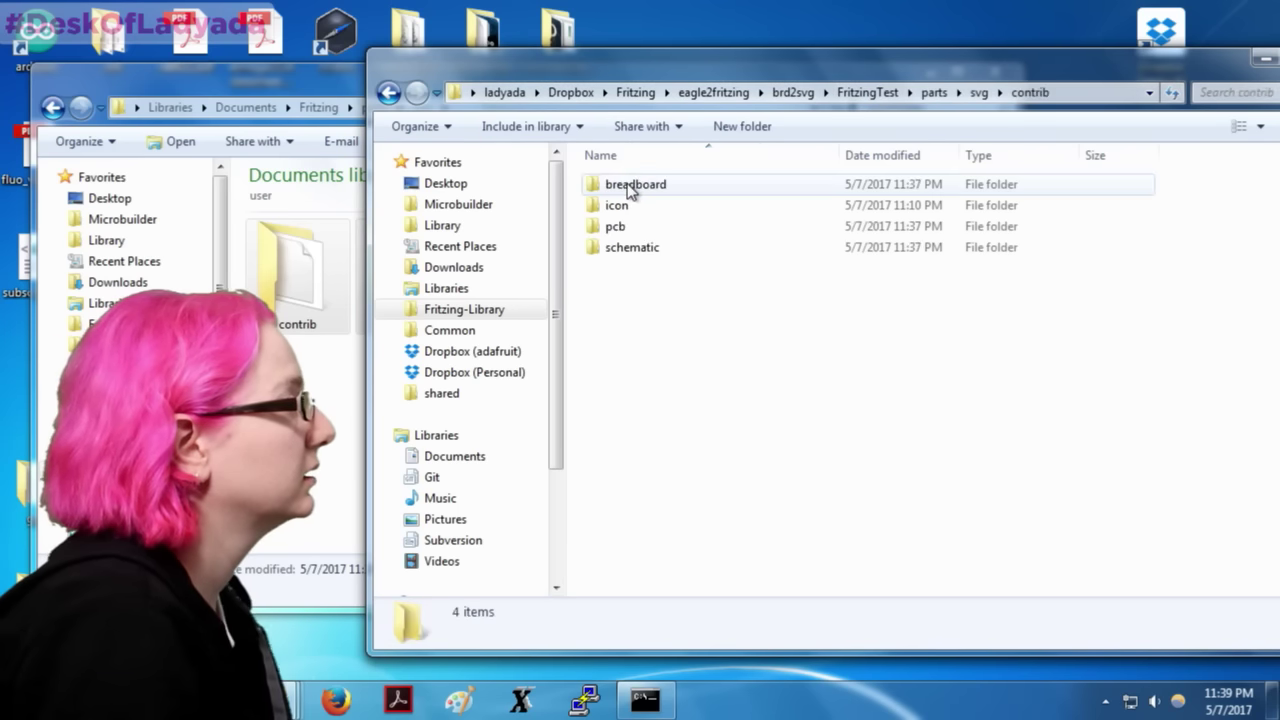
{"action": "double_click", "coordinate": [631, 185]}
{"action": "left_click_drag", "start_coordinate": [631, 184], "coordinate": [245, 630]}
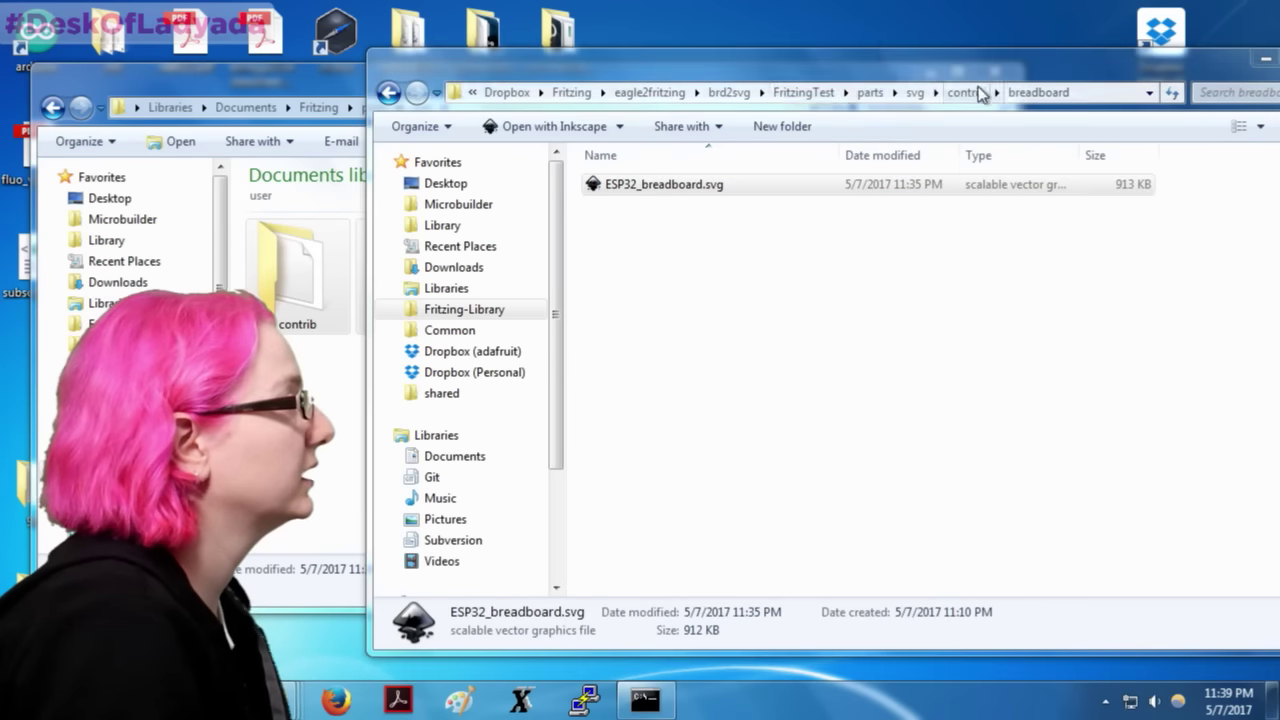
Step: Copy ESP32_schematic.svg from FritzingTest's parts/svg/contrib/schematic folder to the new esp32 folder on the desktop
{"action": "left_click", "coordinate": [972, 92]}
{"action": "double_click", "coordinate": [632, 248]}
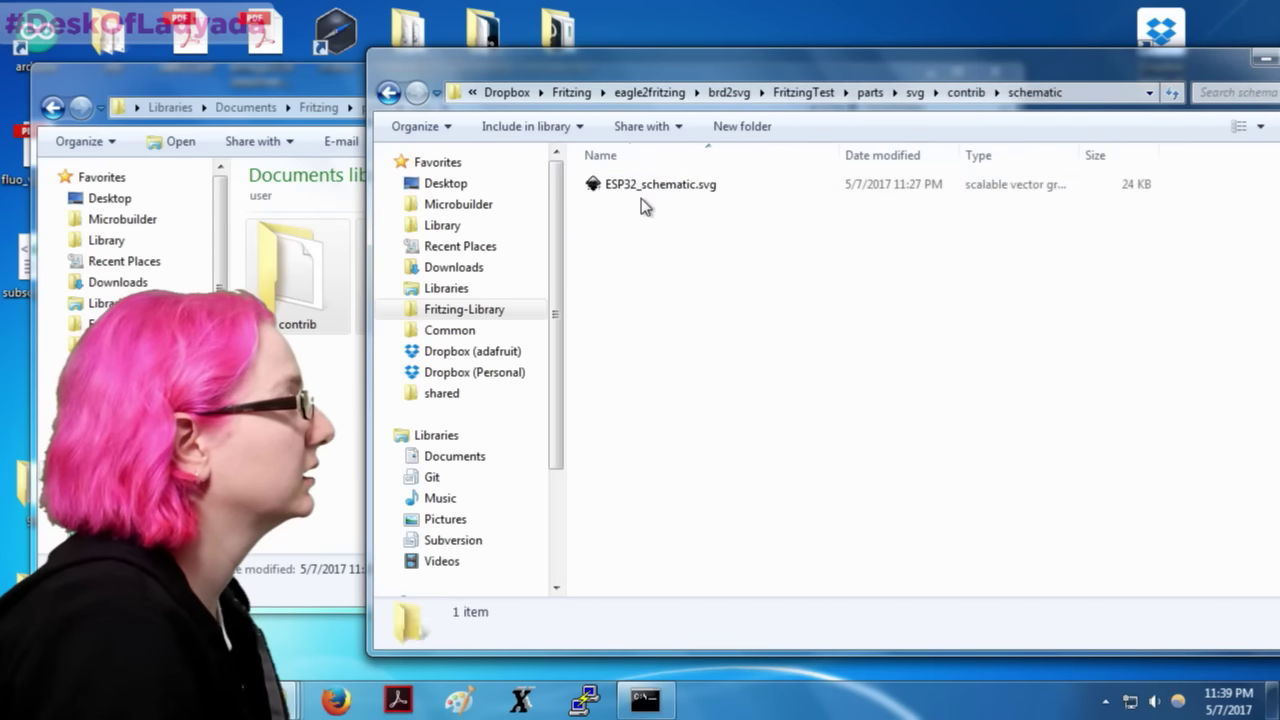
{"action": "left_click_drag", "start_coordinate": [641, 186], "coordinate": [290, 655]}
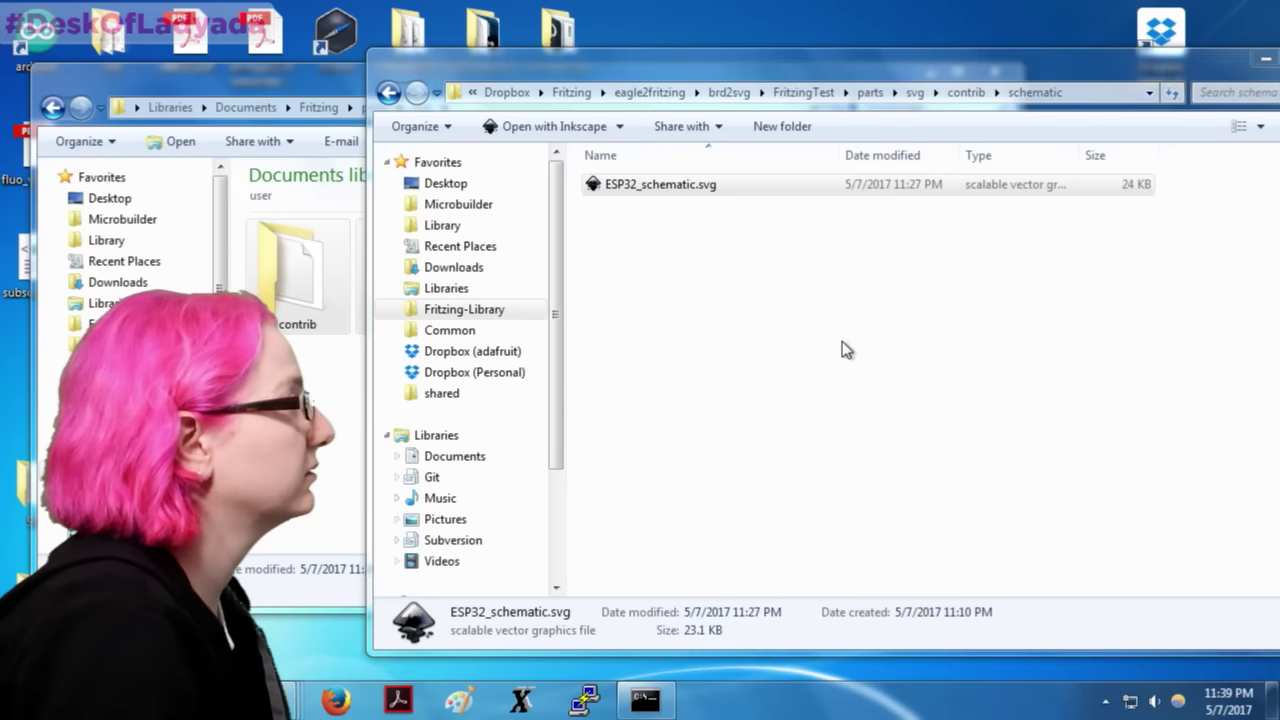
Step: Delete the generated subfolders in FritzingTest, keeping the brds folder
{"action": "left_click", "coordinate": [980, 92]}
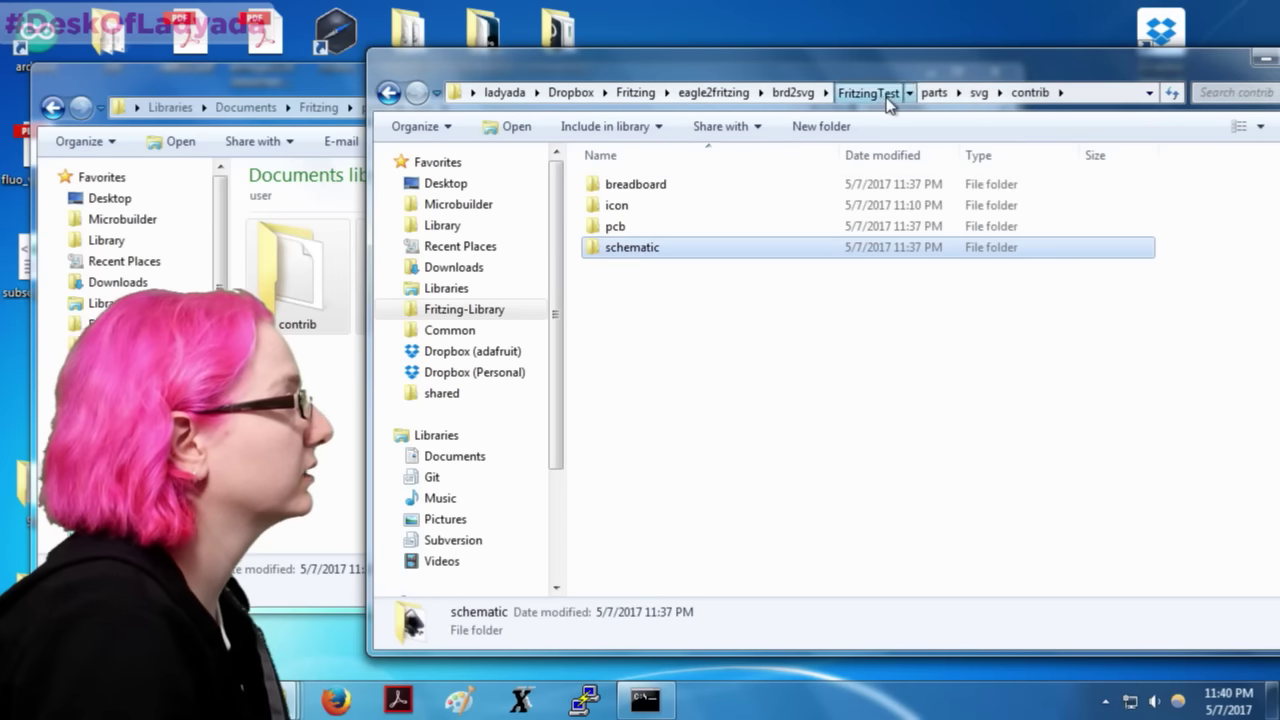
{"action": "left_click", "coordinate": [868, 92]}
{"action": "left_click_drag", "start_coordinate": [688, 345], "coordinate": [618, 205]}
{"action": "key", "text": "Delete"}
{"action": "key", "text": "Return"}
Step: In the brds folder, rename Adafruit HUZZAH32 ESP32 Feather.brd to ESP32.brd and delete Adafruit HUZZAH32 ESP32 Feather.sch
{"action": "left_click", "coordinate": [617, 184]}
{"action": "double_click", "coordinate": [642, 185]}
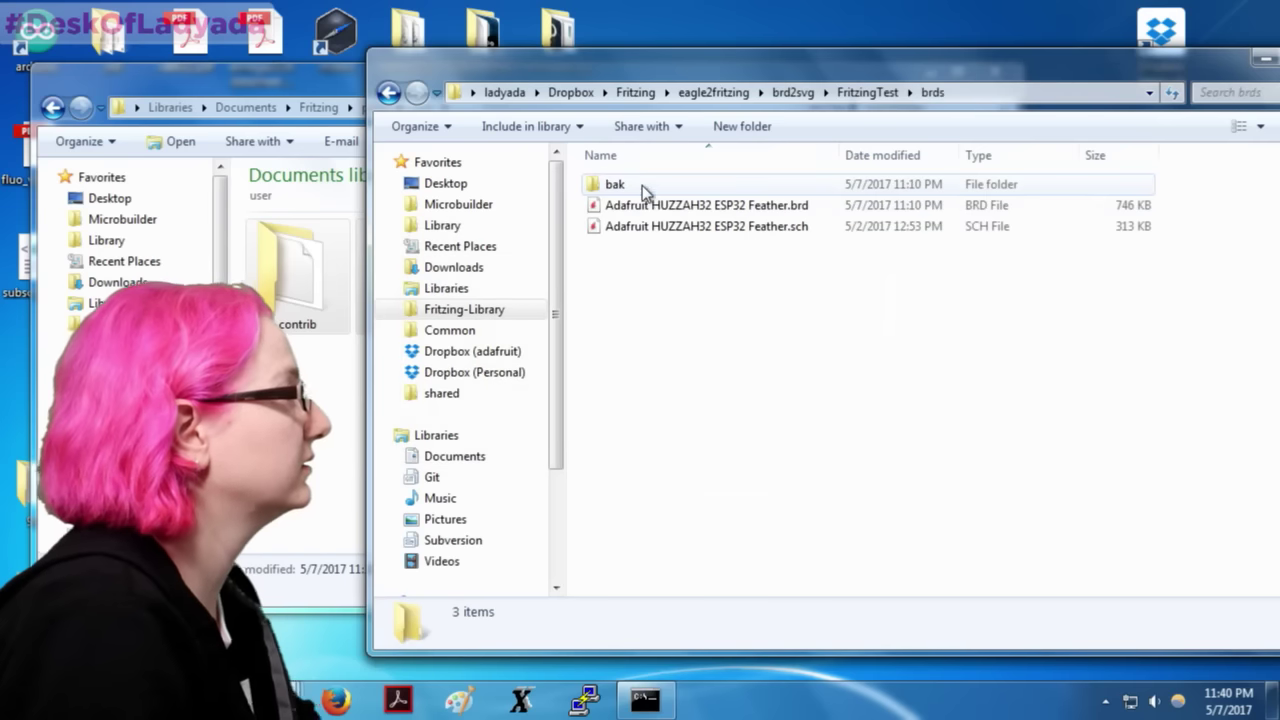
{"action": "left_click", "coordinate": [700, 205]}
{"action": "left_click", "coordinate": [748, 204]}
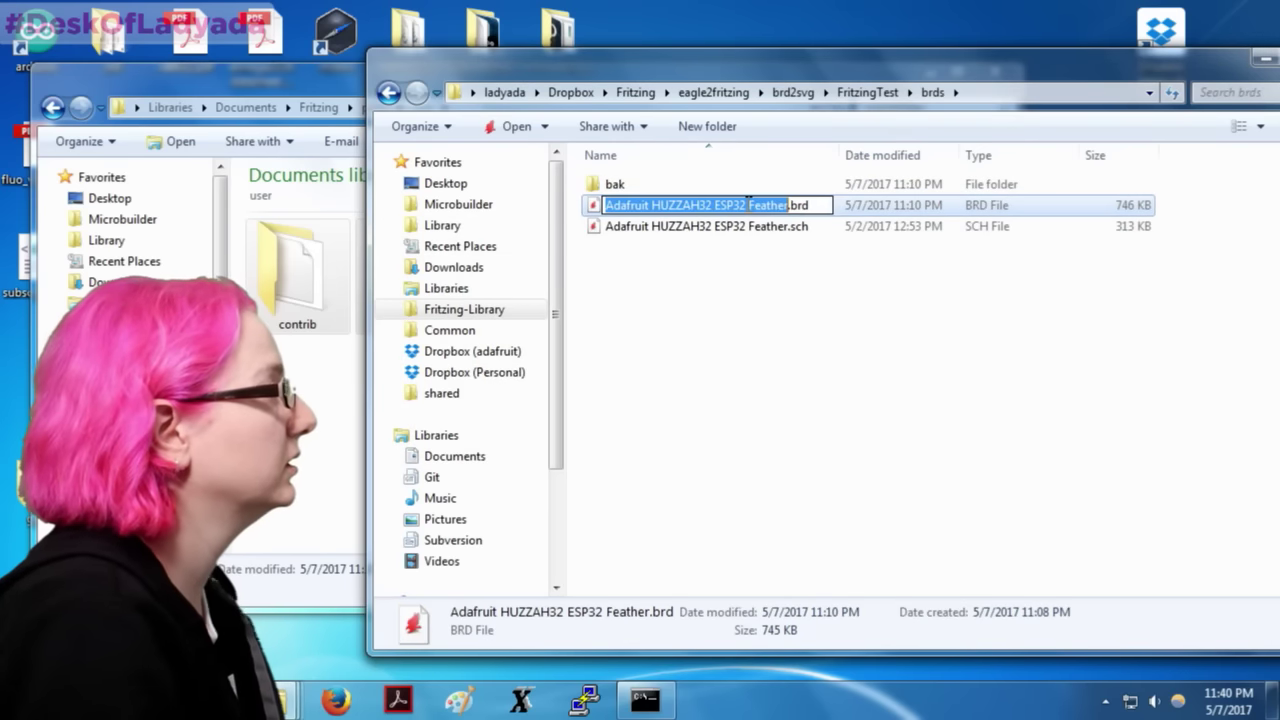
{"action": "type", "text": "ESP32"}
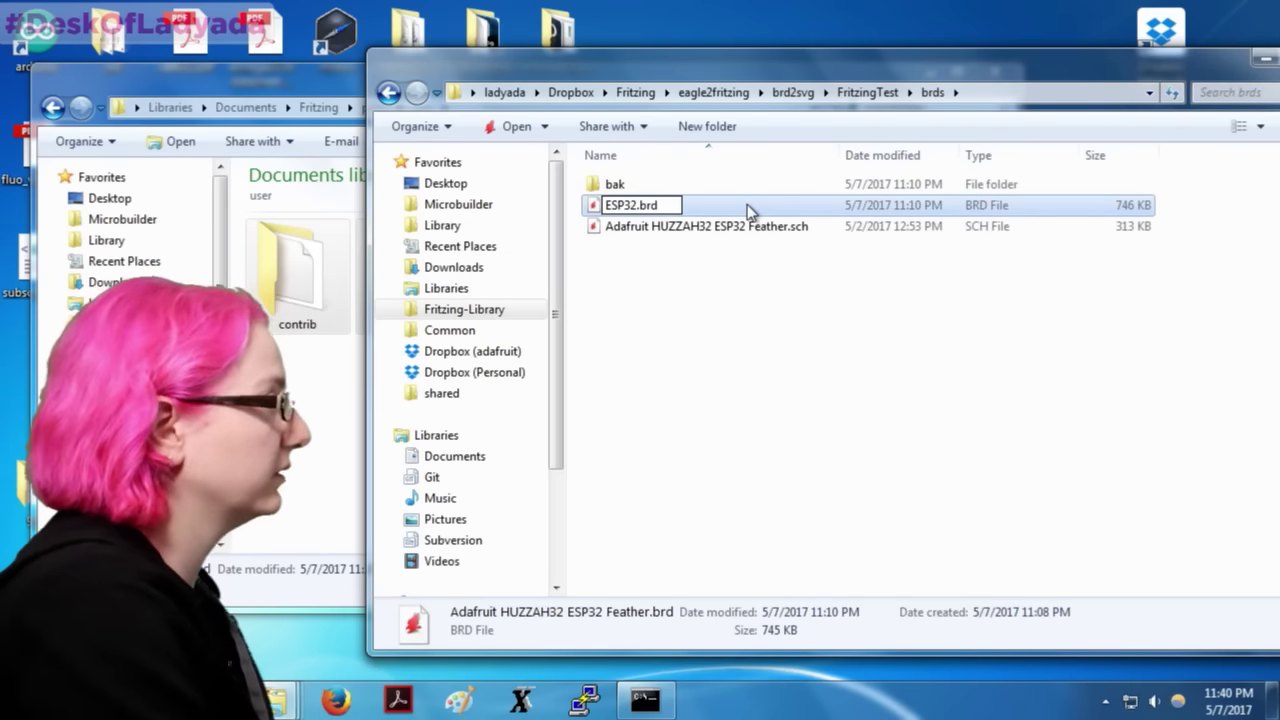
{"action": "left_click", "coordinate": [716, 240]}
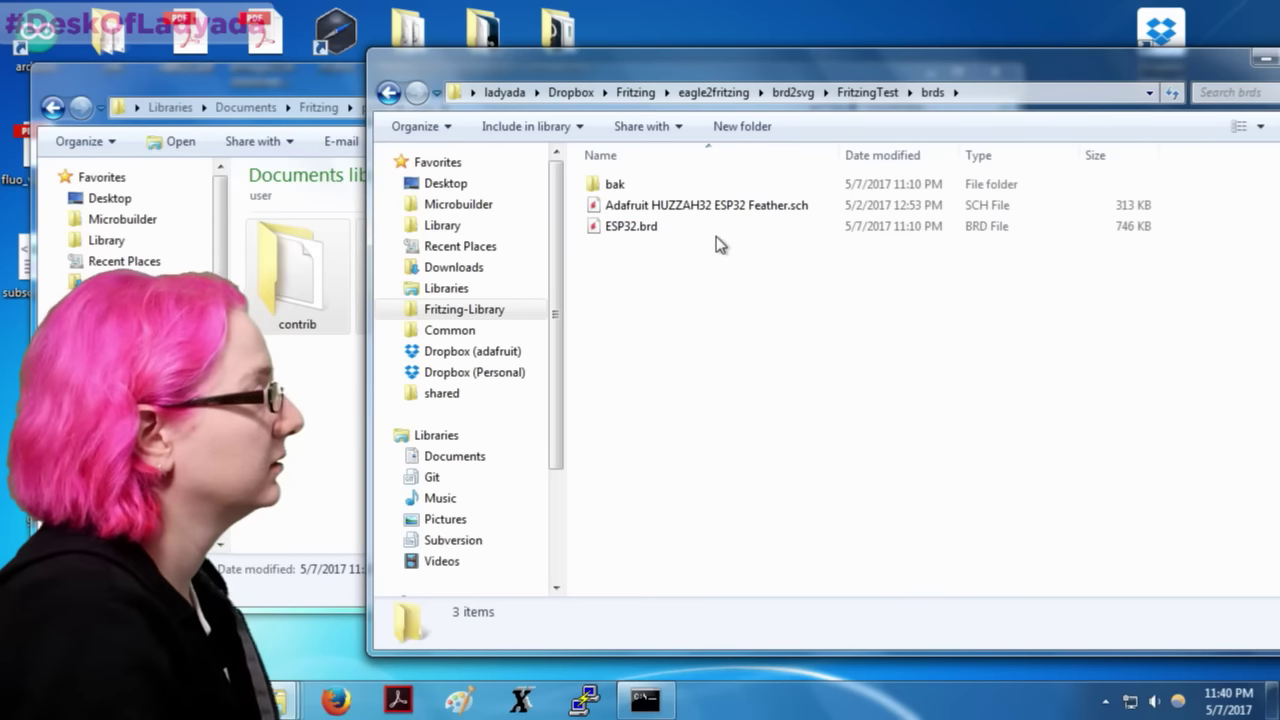
{"action": "left_click", "coordinate": [718, 215]}
{"action": "key", "text": "Delete"}
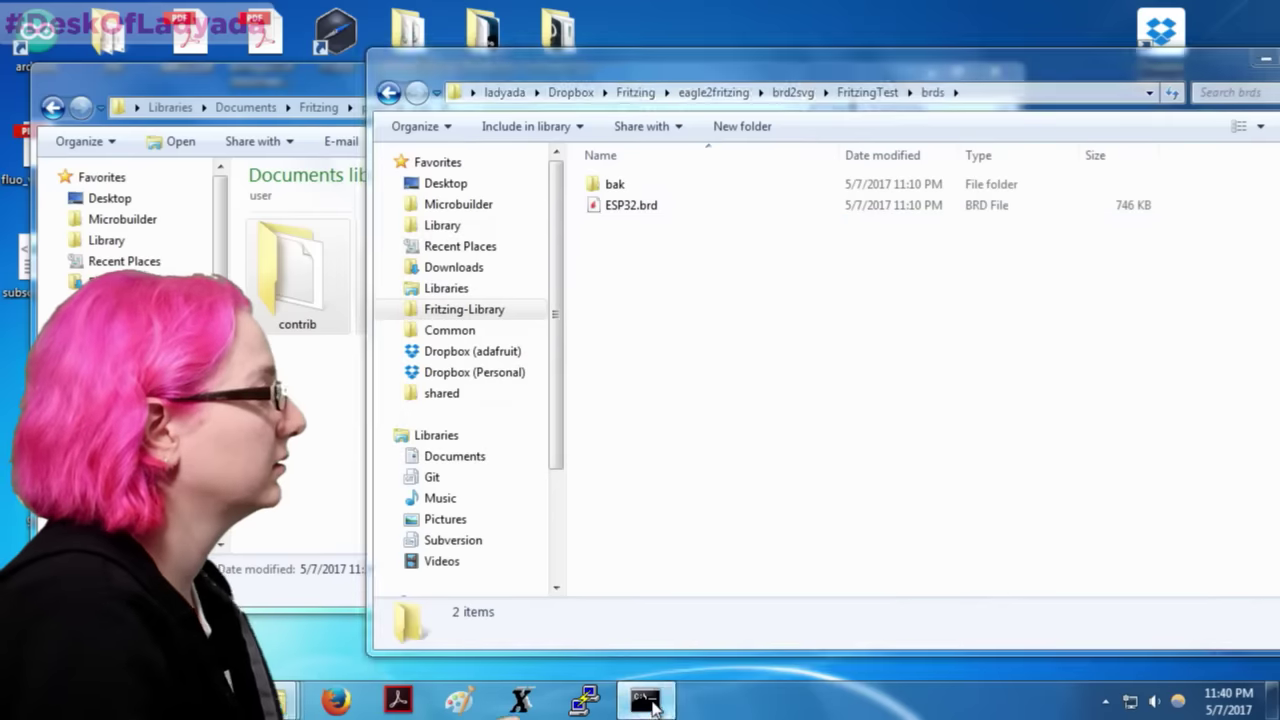
Step: Switch to the command prompt and rerun python run.py to convert the renamed board file
{"action": "key", "text": "alt+Tab"}
{"action": "key", "text": "Up"}
{"action": "key", "text": "Return"}
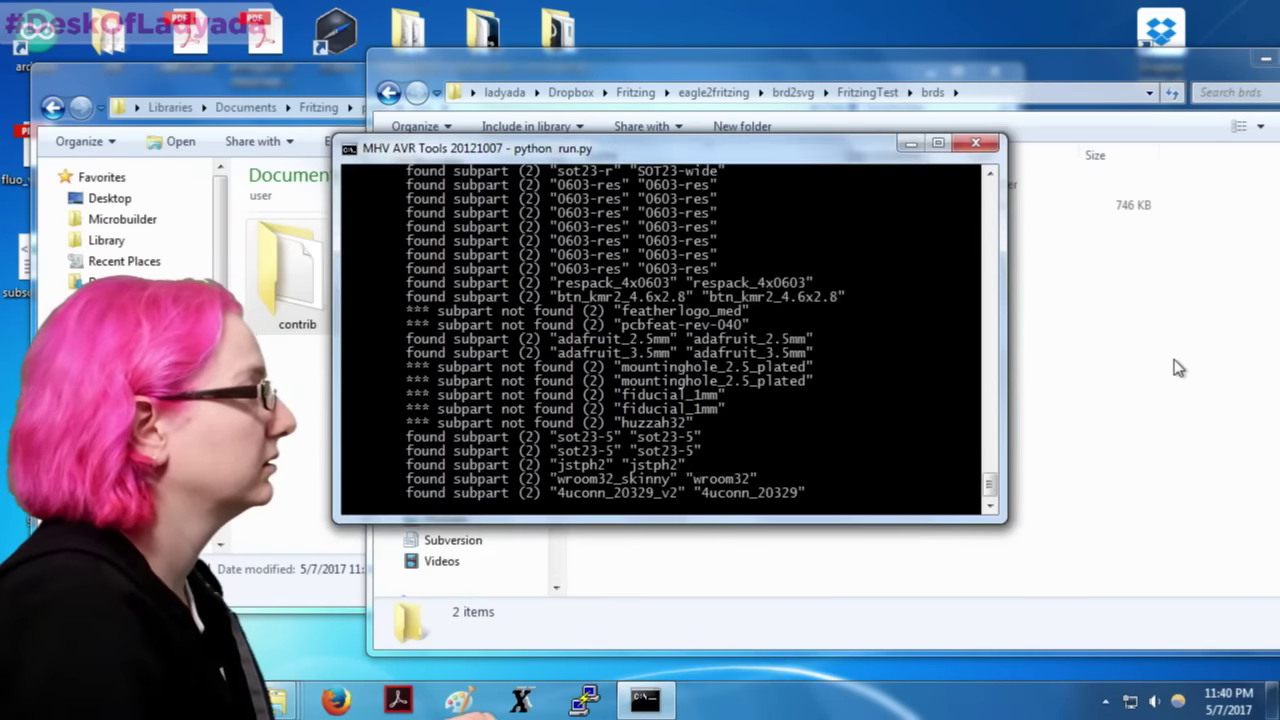
Step: Open the newly generated ESP32.params from FritzingTest's params folder in XEmacs and widen its window
{"action": "left_click", "coordinate": [906, 54]}
{"action": "left_click", "coordinate": [866, 92]}
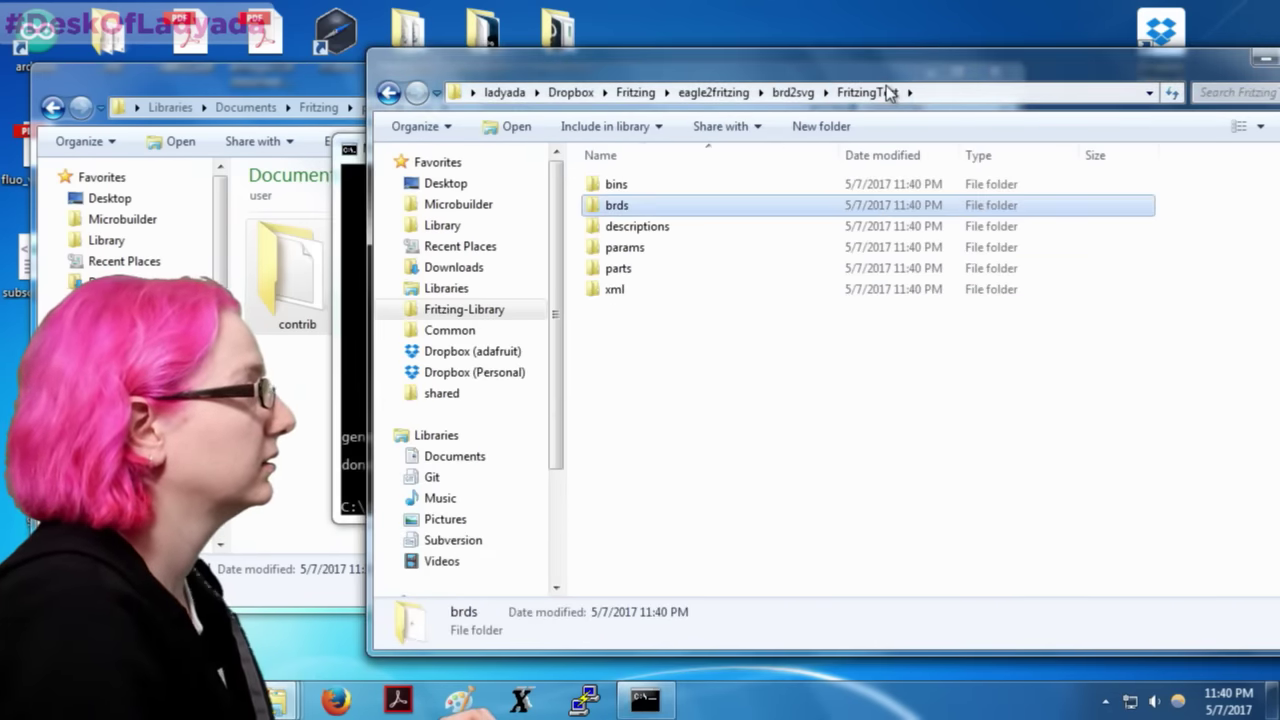
{"action": "left_click_drag", "start_coordinate": [884, 68], "coordinate": [1012, 68]}
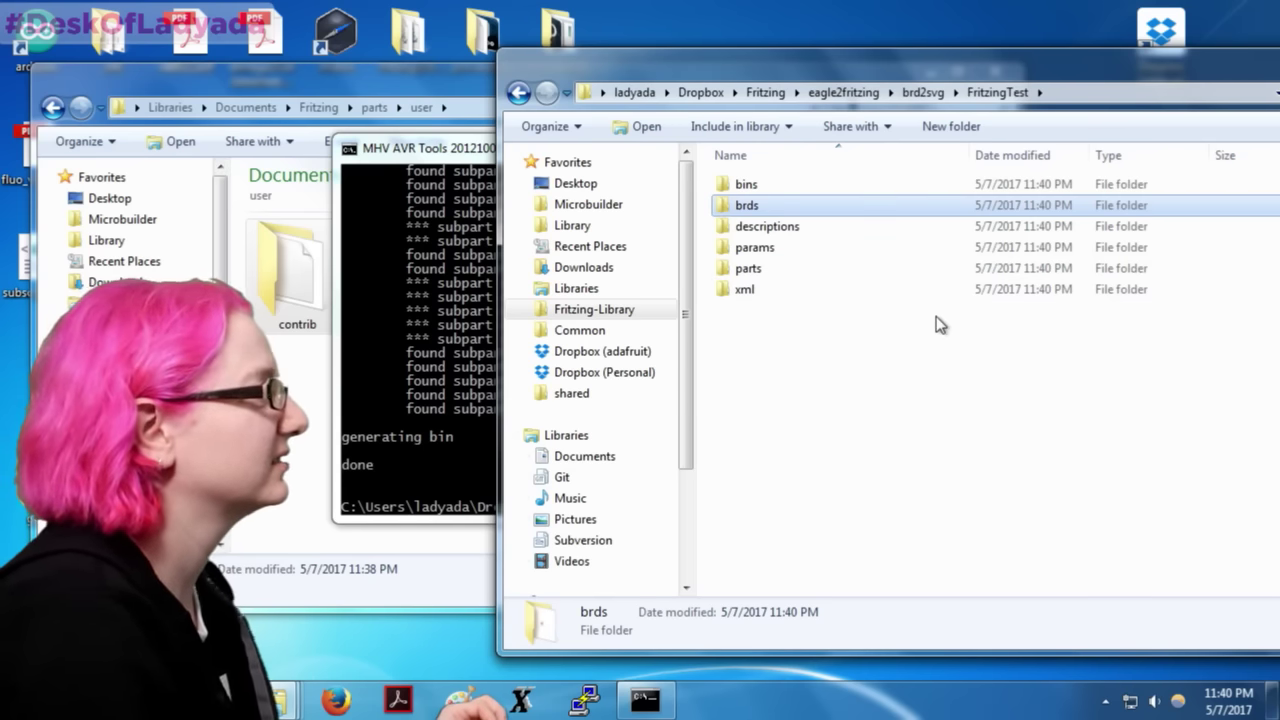
{"action": "double_click", "coordinate": [809, 247]}
{"action": "double_click", "coordinate": [809, 193]}
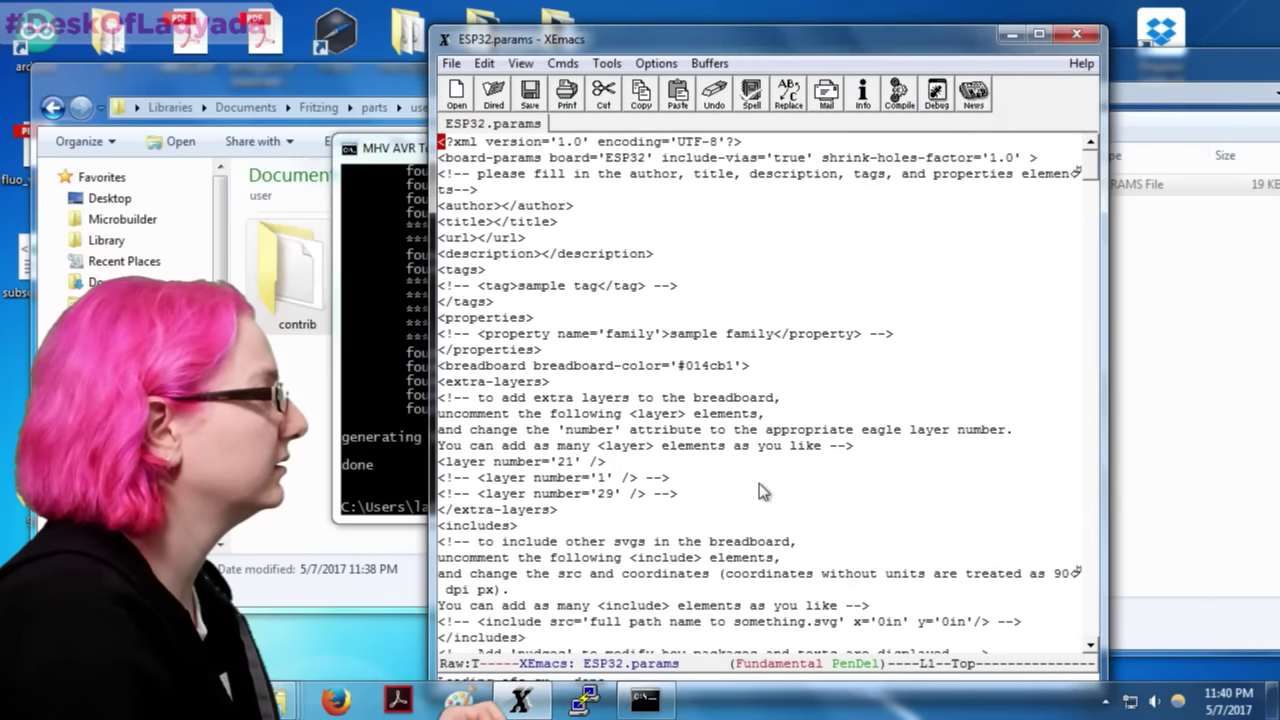
{"action": "scroll", "coordinate": [758, 490], "scroll_direction": "down", "scroll_amount": 10}
{"action": "left_click_drag", "start_coordinate": [1105, 449], "coordinate": [1265, 430]}
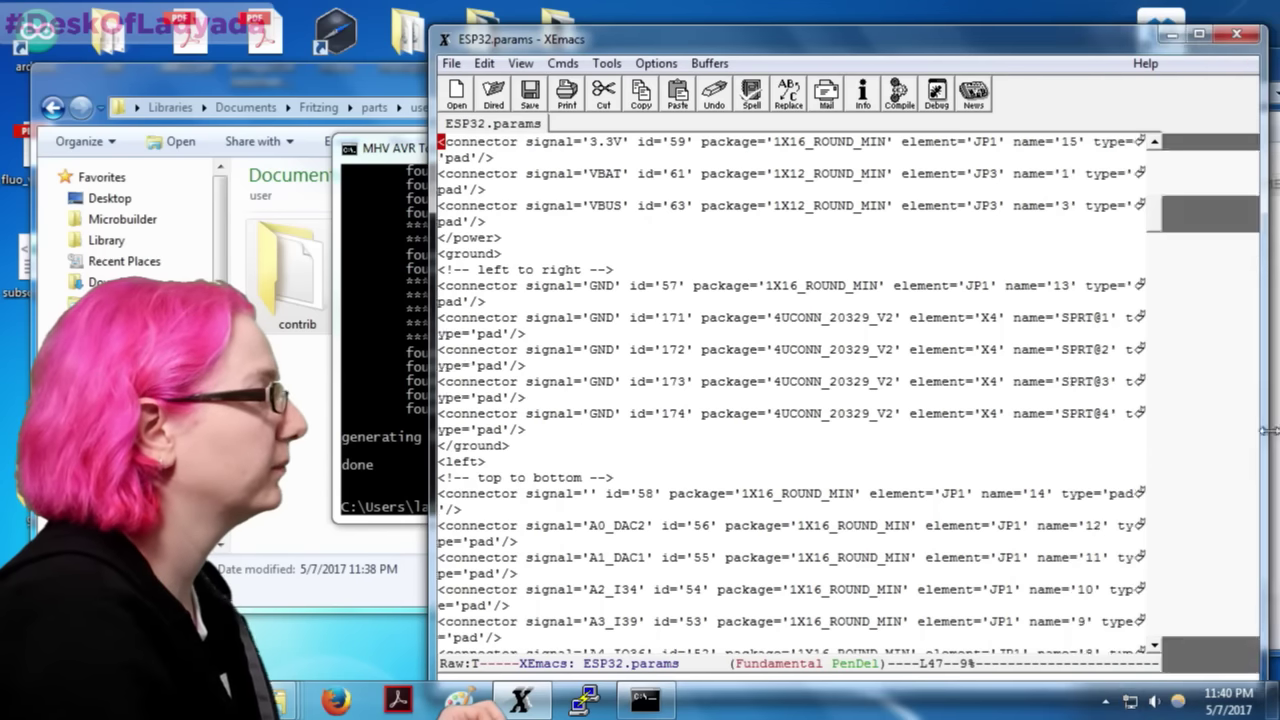
Step: Open Adafruit HUZZAH32 ESP32 Feather.params from the desktop esp32 folder and copy its connector block from the power section through the mounting holes
{"action": "left_click", "coordinate": [393, 225]}
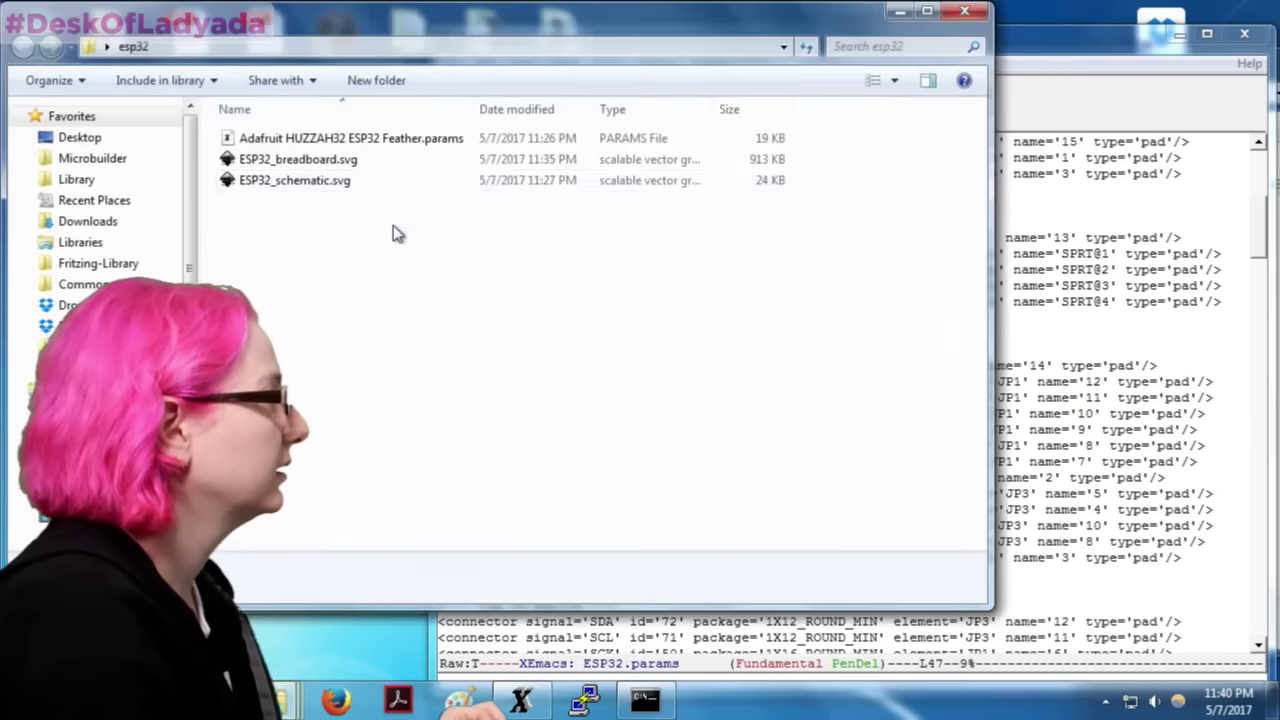
{"action": "double_click", "coordinate": [348, 143]}
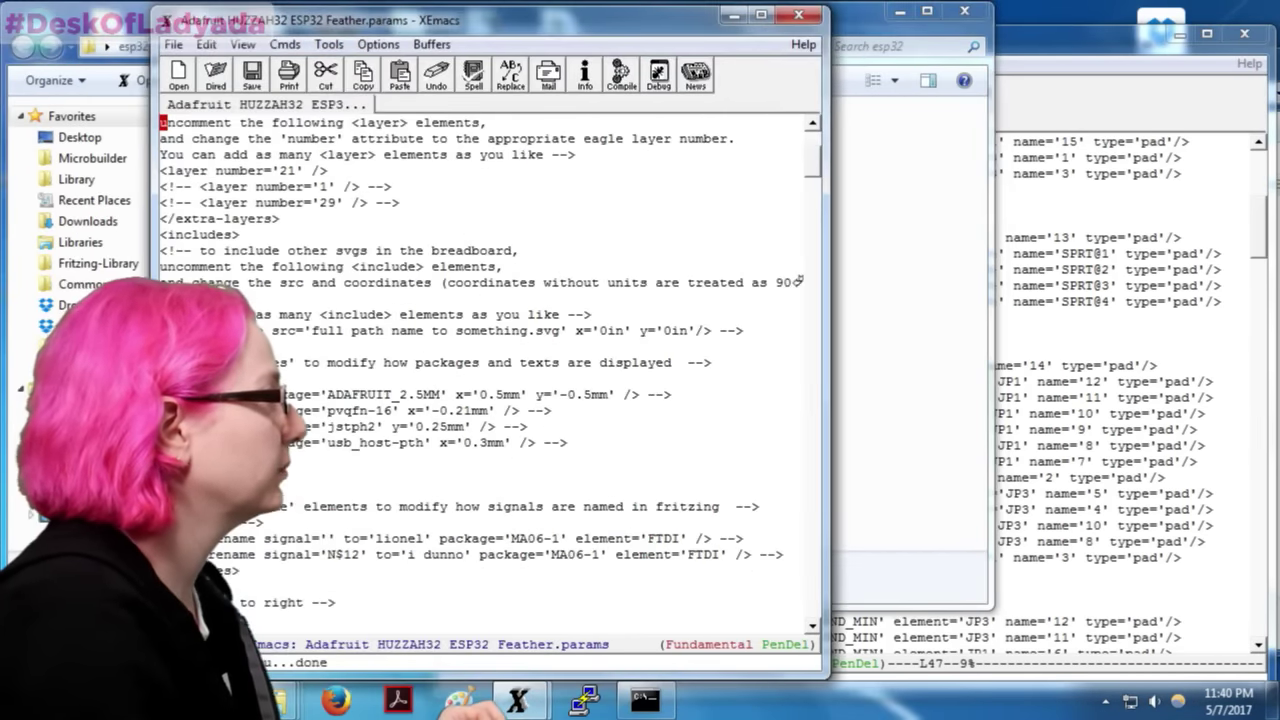
{"action": "left_click_drag", "start_coordinate": [154, 330], "coordinate": [2, 330]}
{"action": "scroll", "coordinate": [378, 325], "scroll_direction": "down", "scroll_amount": 10}
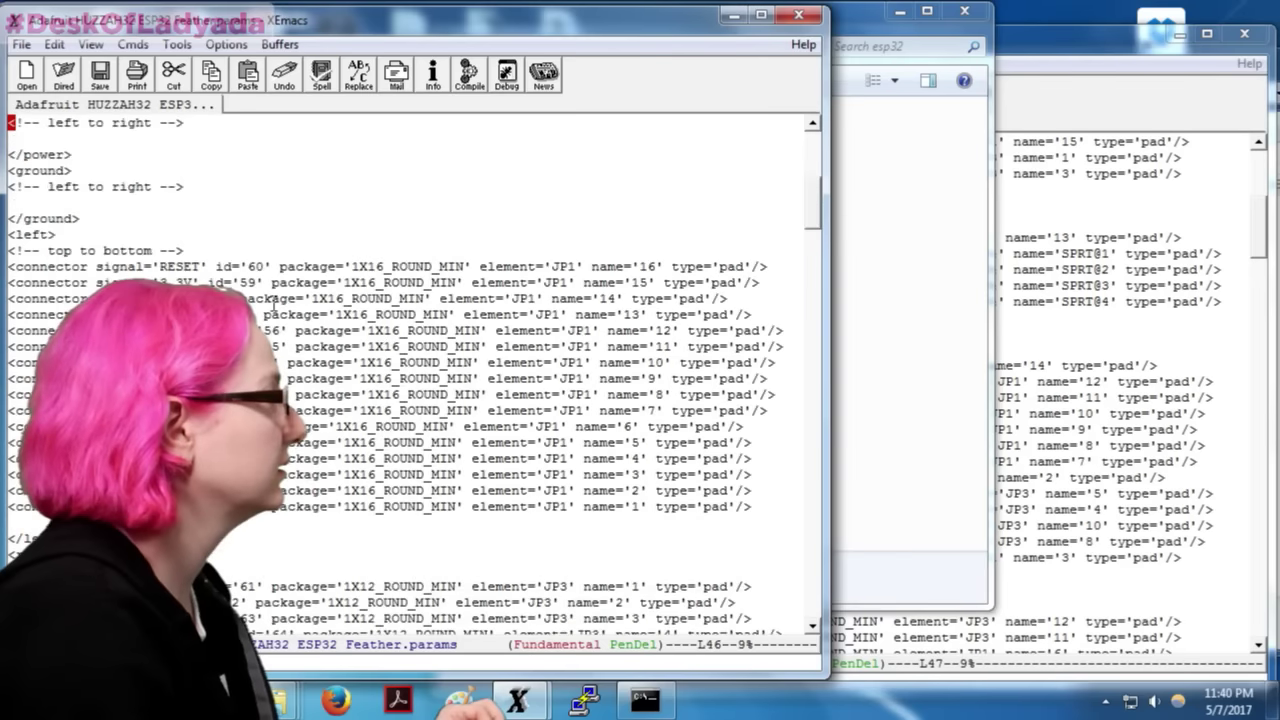
{"action": "scroll", "coordinate": [80, 185], "scroll_direction": "up", "scroll_amount": 2}
{"action": "left_click_drag", "start_coordinate": [10, 196], "coordinate": [353, 492]}
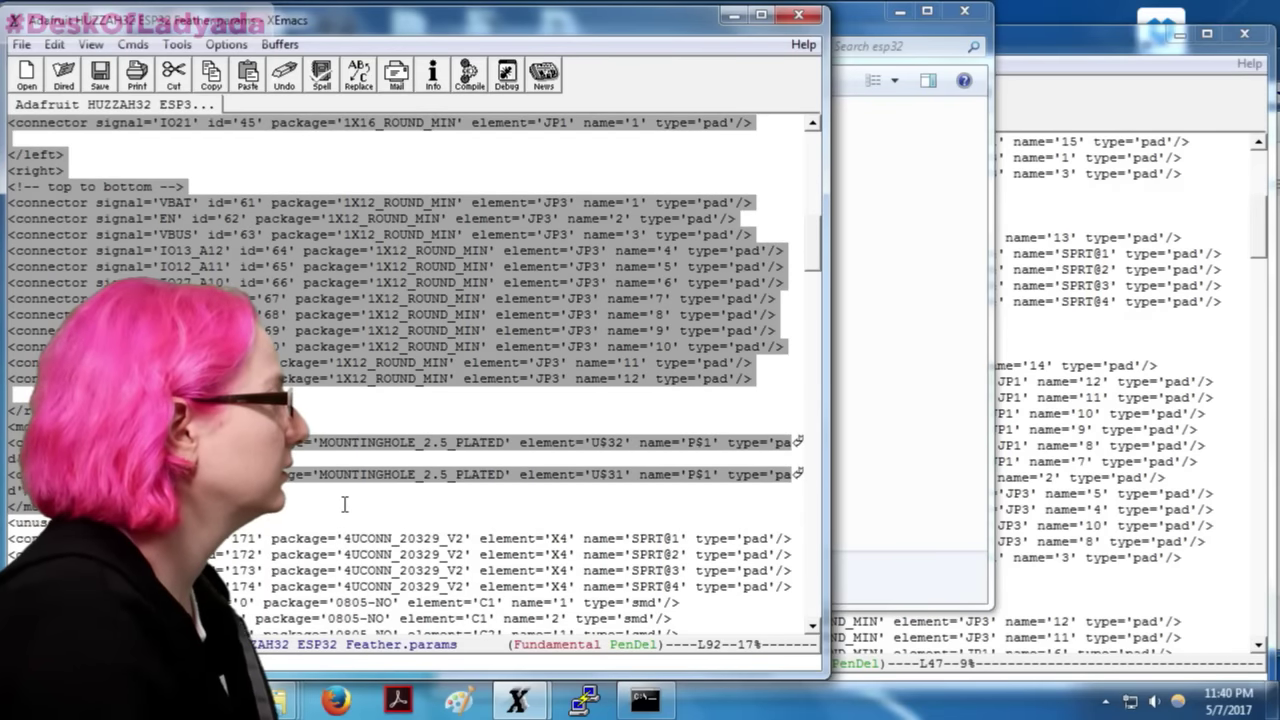
{"action": "key", "text": "alt+w"}
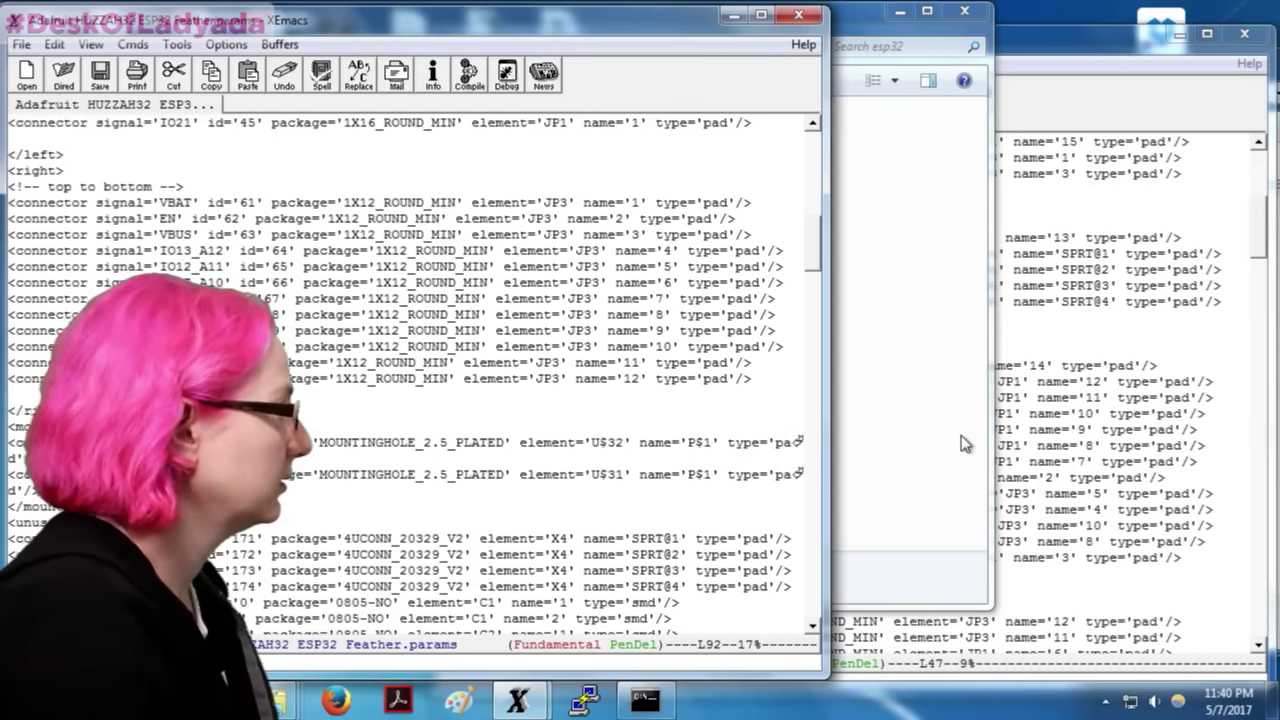
Step: Replace the power, ground, left and right connector sections in ESP32.params with the copied block and save the file
{"action": "left_click", "coordinate": [860, 420]}
{"action": "left_click", "coordinate": [1120, 271]}
{"action": "scroll", "coordinate": [527, 433], "scroll_direction": "down", "scroll_amount": 5}
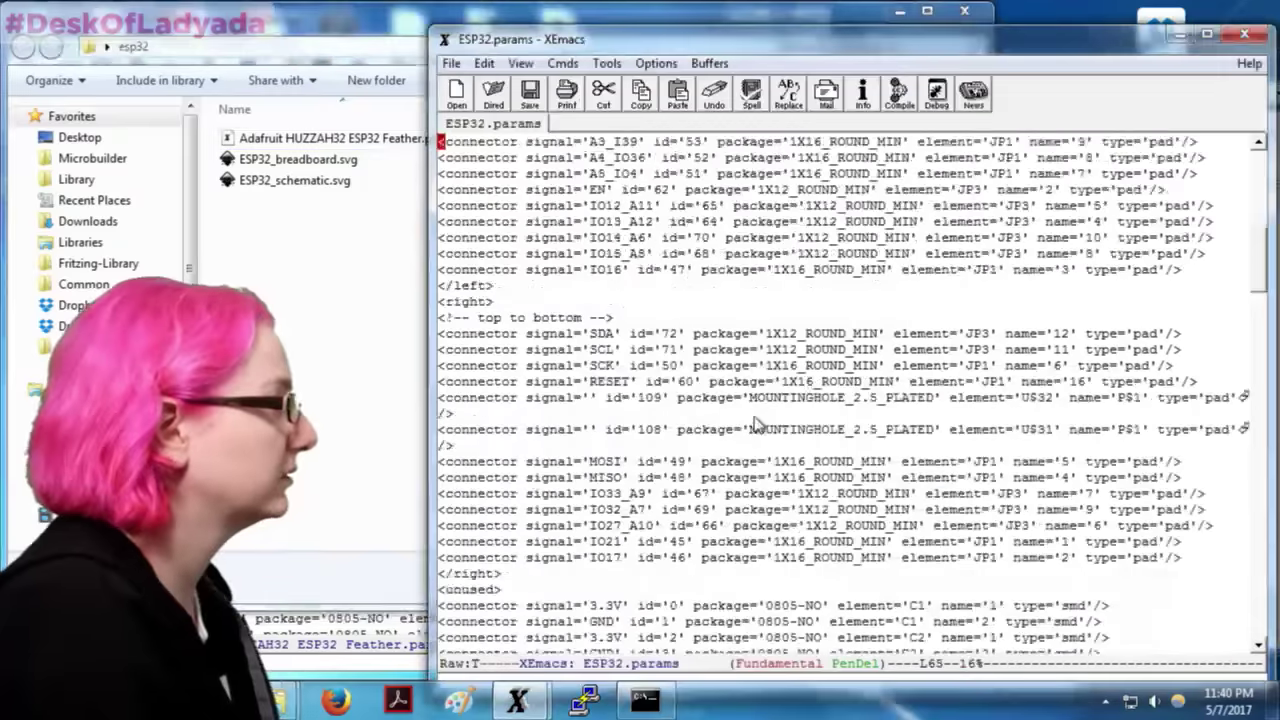
{"action": "left_click_drag", "start_coordinate": [527, 433], "coordinate": [440, 397]}
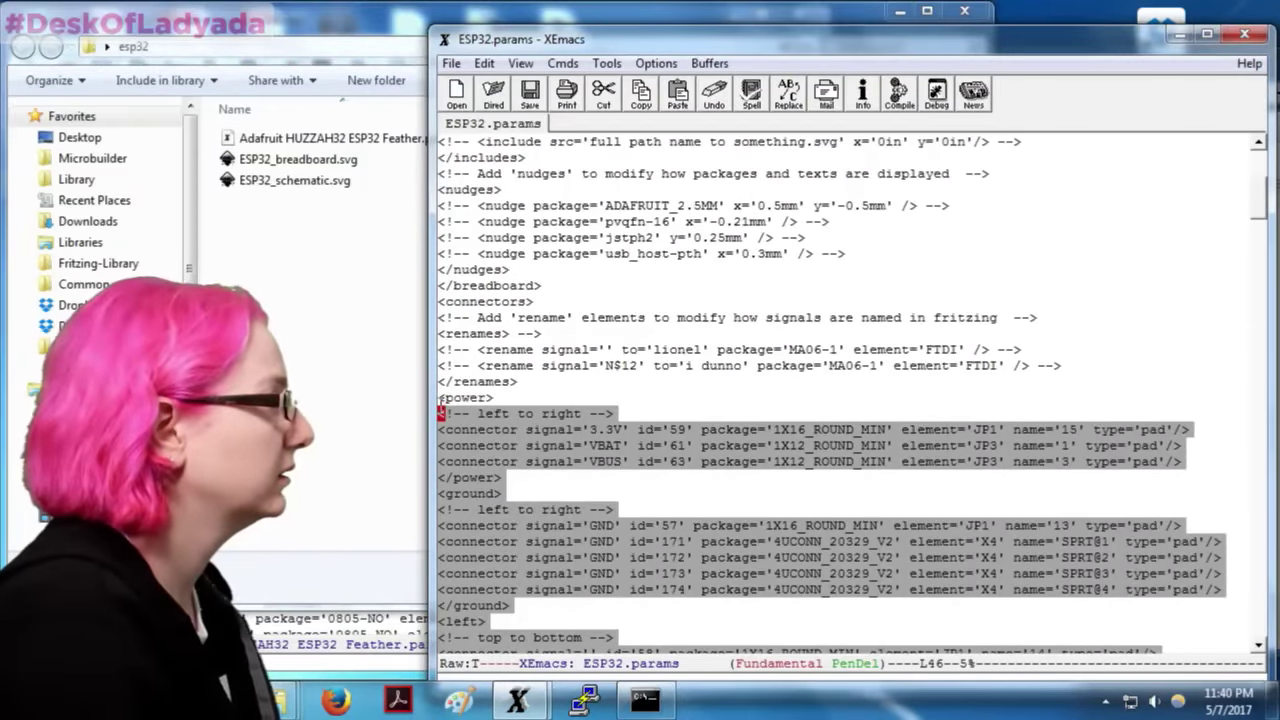
{"action": "key", "text": "ctrl+y"}
{"action": "scroll", "coordinate": [731, 340], "scroll_direction": "up", "scroll_amount": 7}
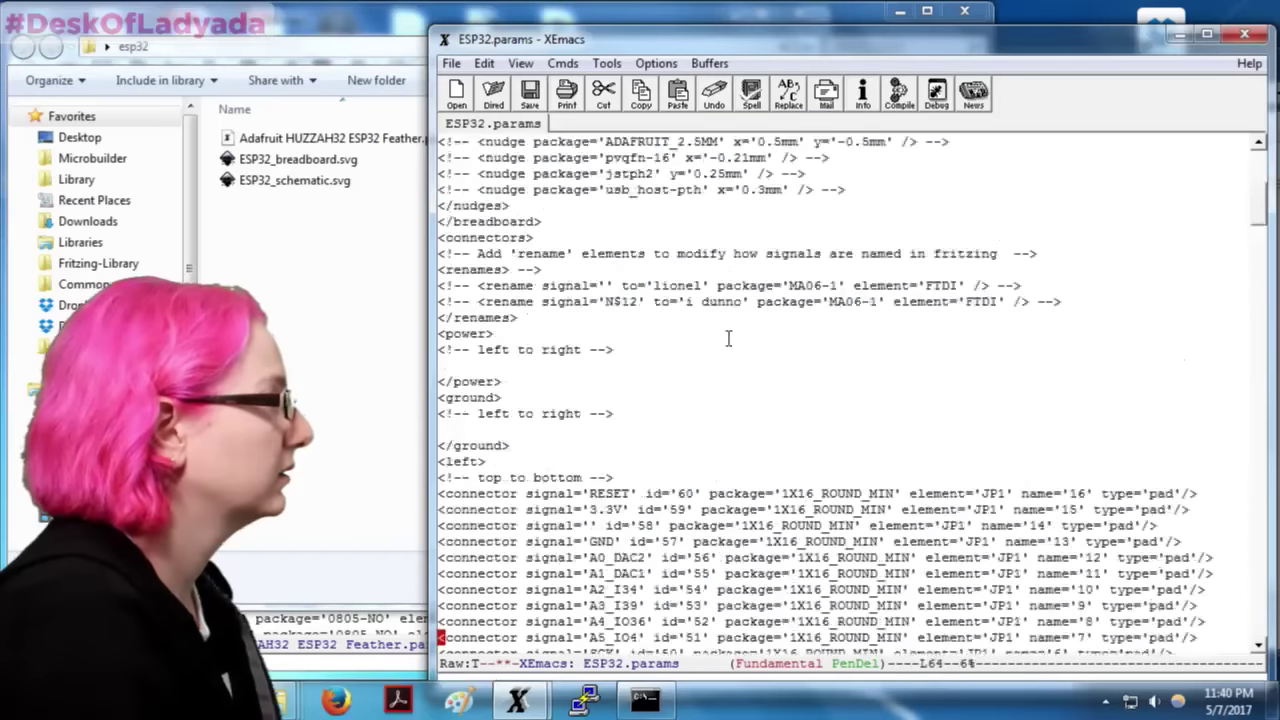
{"action": "key", "text": "ctrl+x"}
{"action": "key", "text": "ctrl+s"}
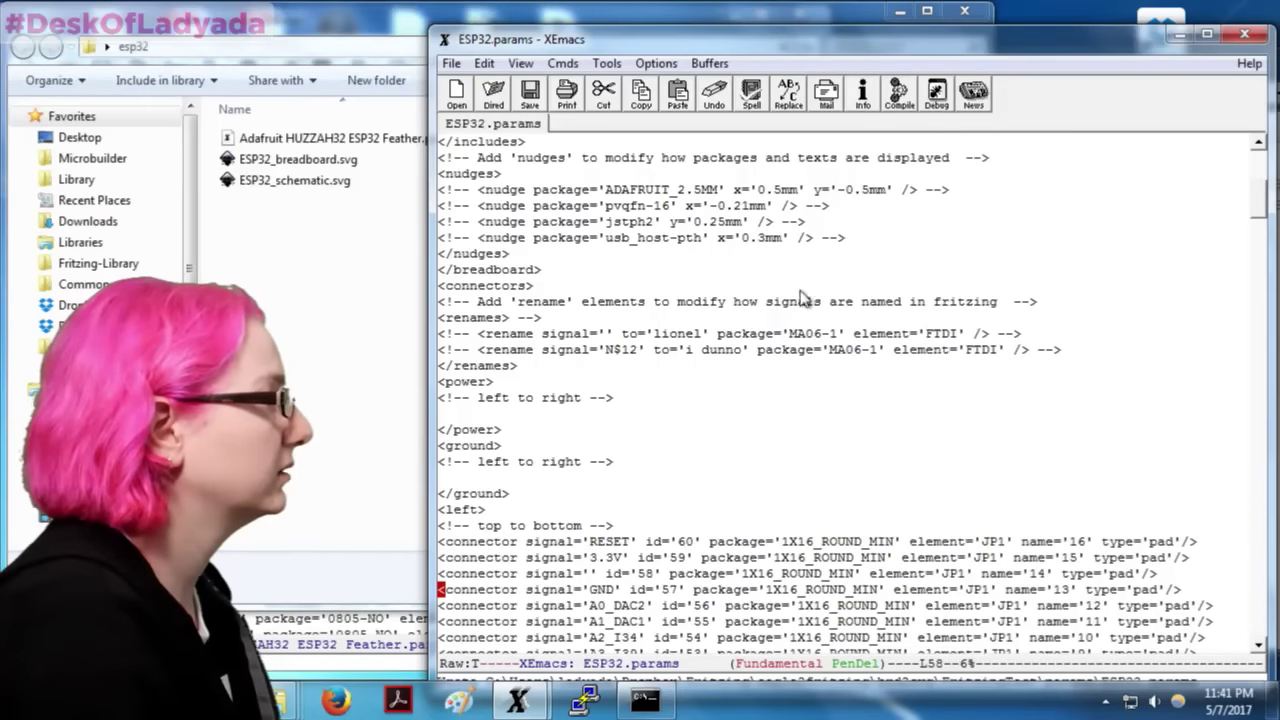
Step: Minimize the params editor, return to the FritzingTest folder, and rerun python run.py in the command prompt
{"action": "left_click", "coordinate": [1176, 38]}
{"action": "left_click", "coordinate": [1210, 323]}
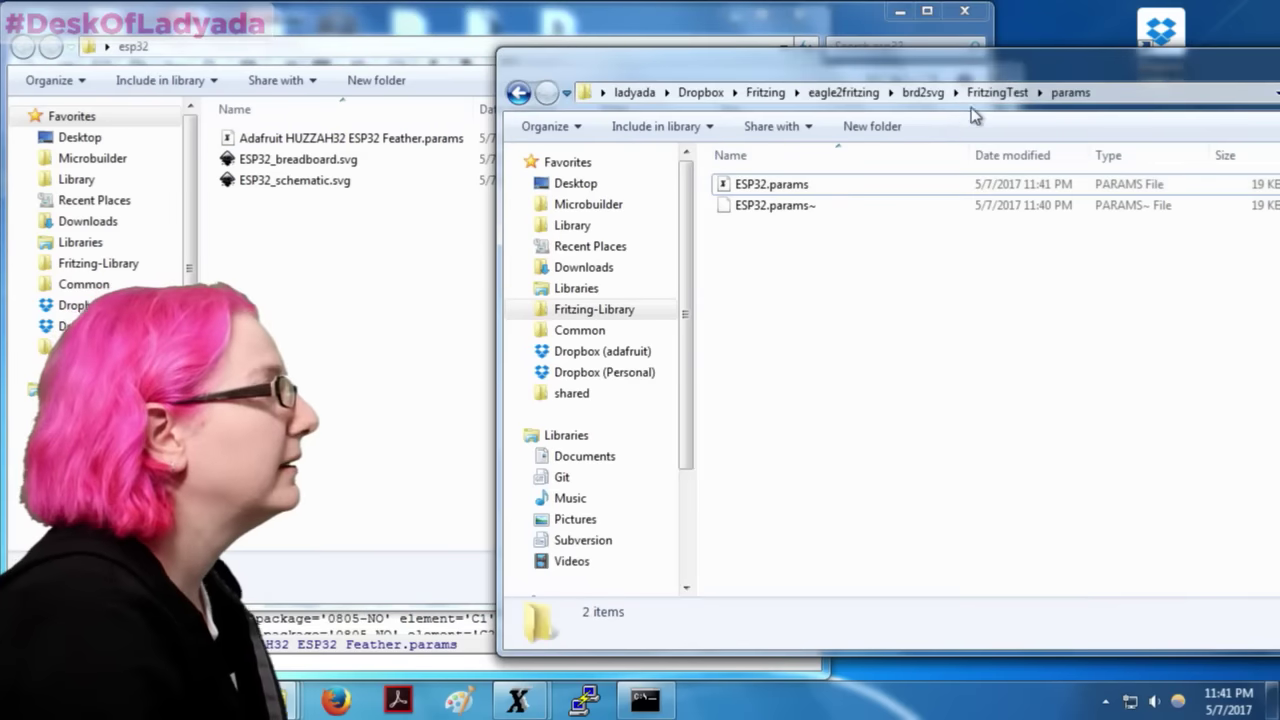
{"action": "left_click", "coordinate": [997, 92]}
{"action": "left_click", "coordinate": [644, 700]}
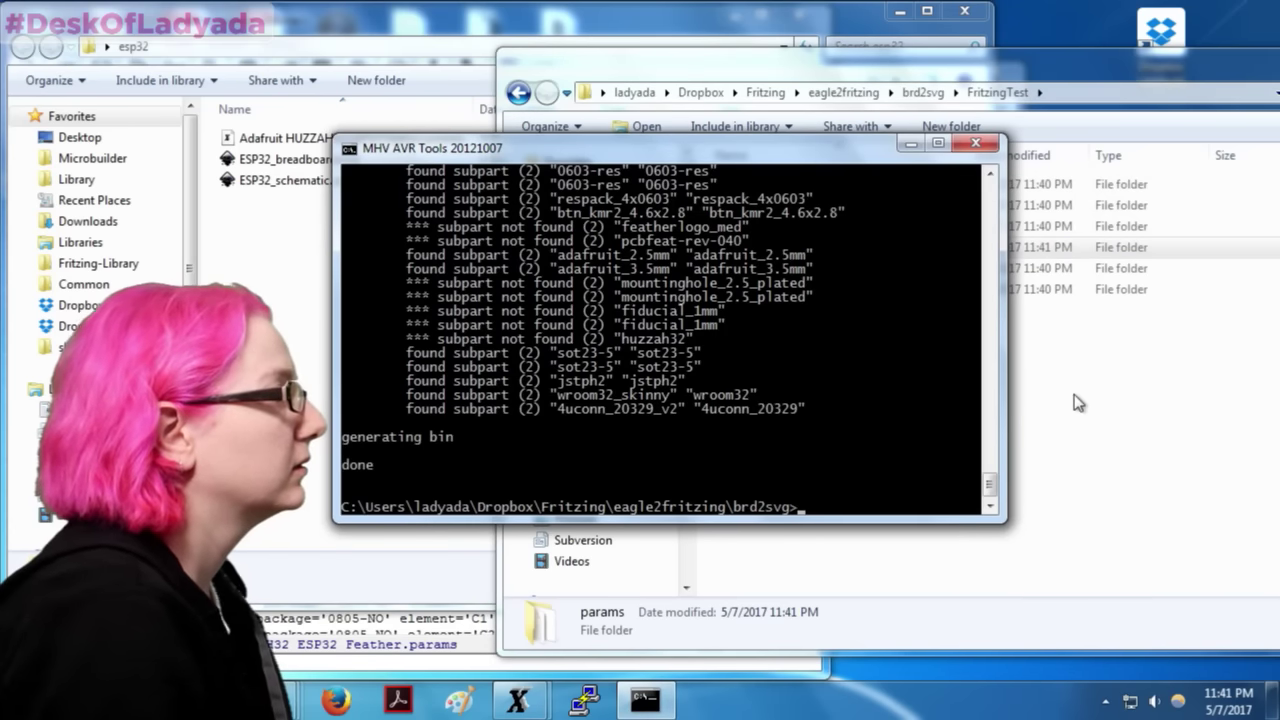
{"action": "key", "text": "Return"}
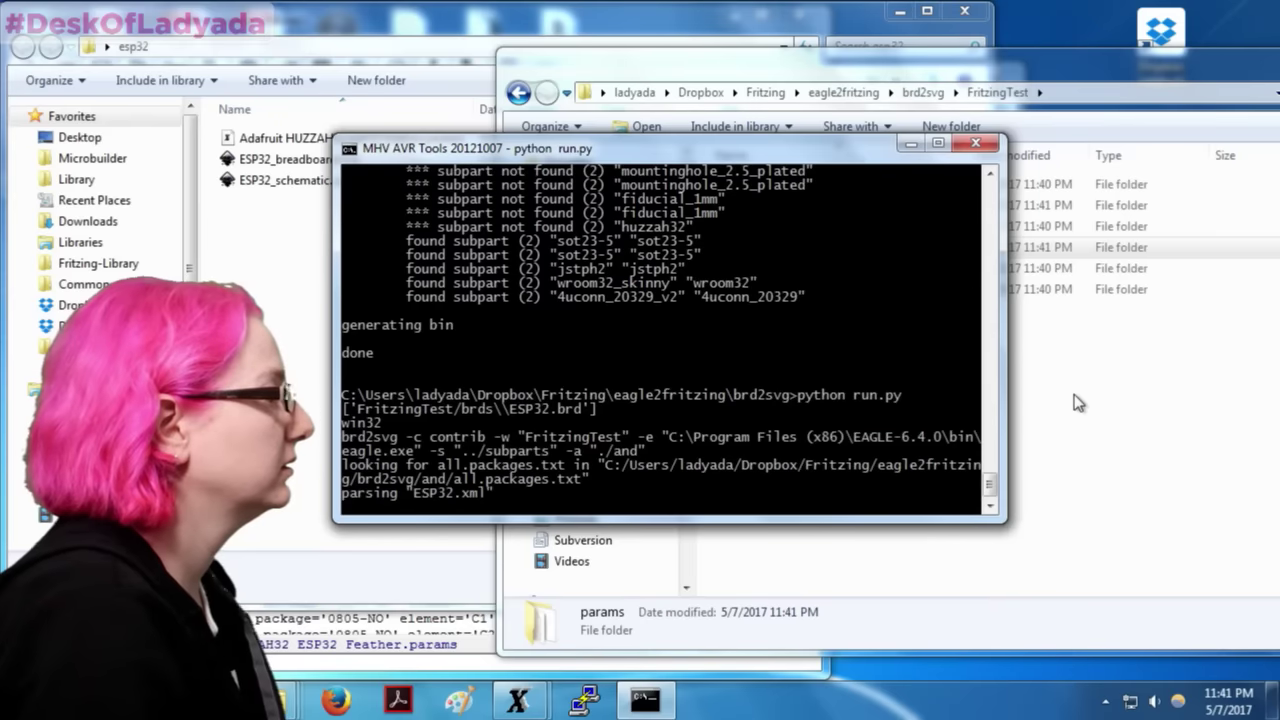
Step: Check FritzingTest's brds folder, and open ESP32_breadboard.svg from parts/svg/contrib/breadboard in Inkscape
{"action": "left_click", "coordinate": [1060, 366]}
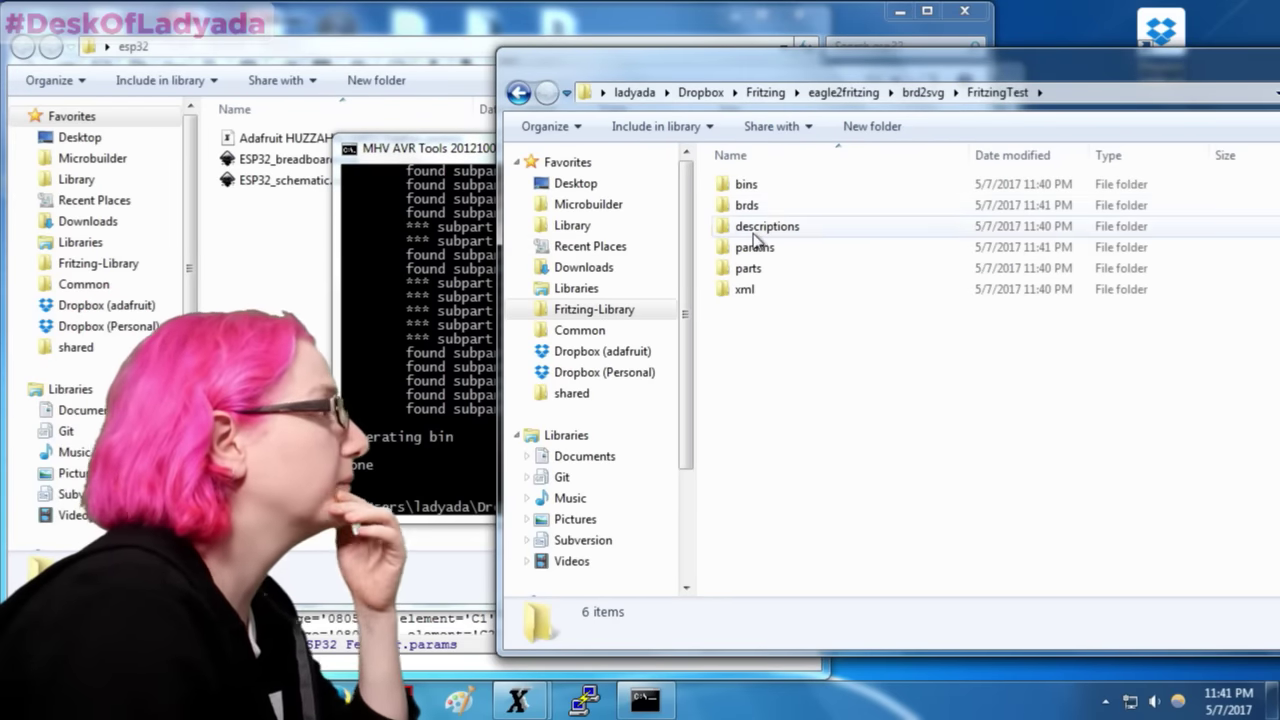
{"action": "left_click", "coordinate": [778, 206]}
{"action": "double_click", "coordinate": [776, 205]}
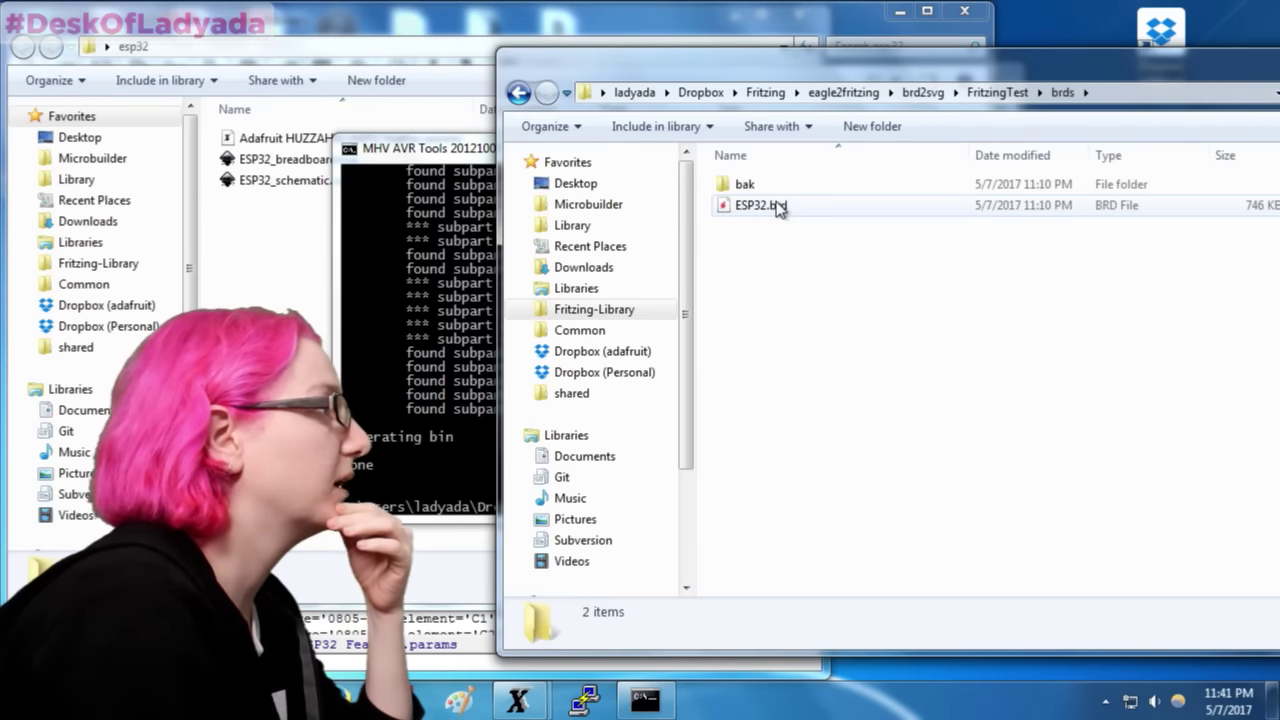
{"action": "left_click", "coordinate": [997, 92]}
{"action": "double_click", "coordinate": [758, 270]}
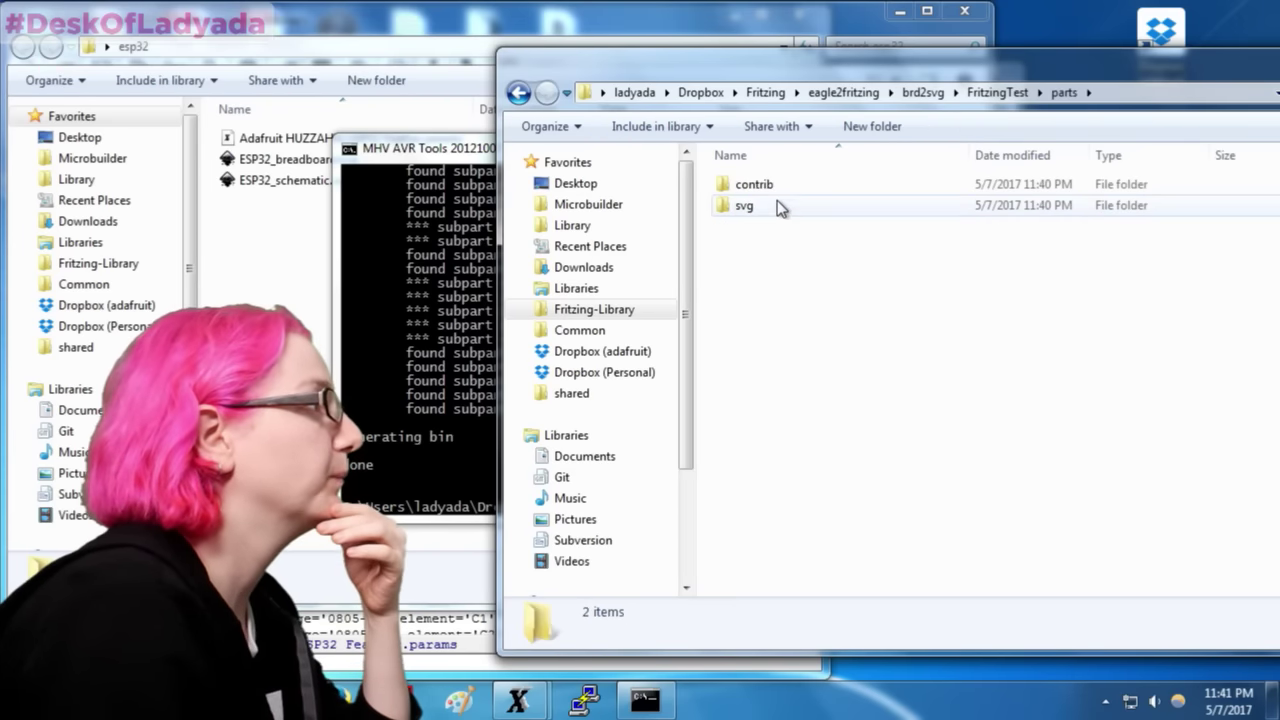
{"action": "double_click", "coordinate": [777, 204]}
{"action": "double_click", "coordinate": [780, 185]}
{"action": "double_click", "coordinate": [783, 185]}
{"action": "double_click", "coordinate": [783, 185]}
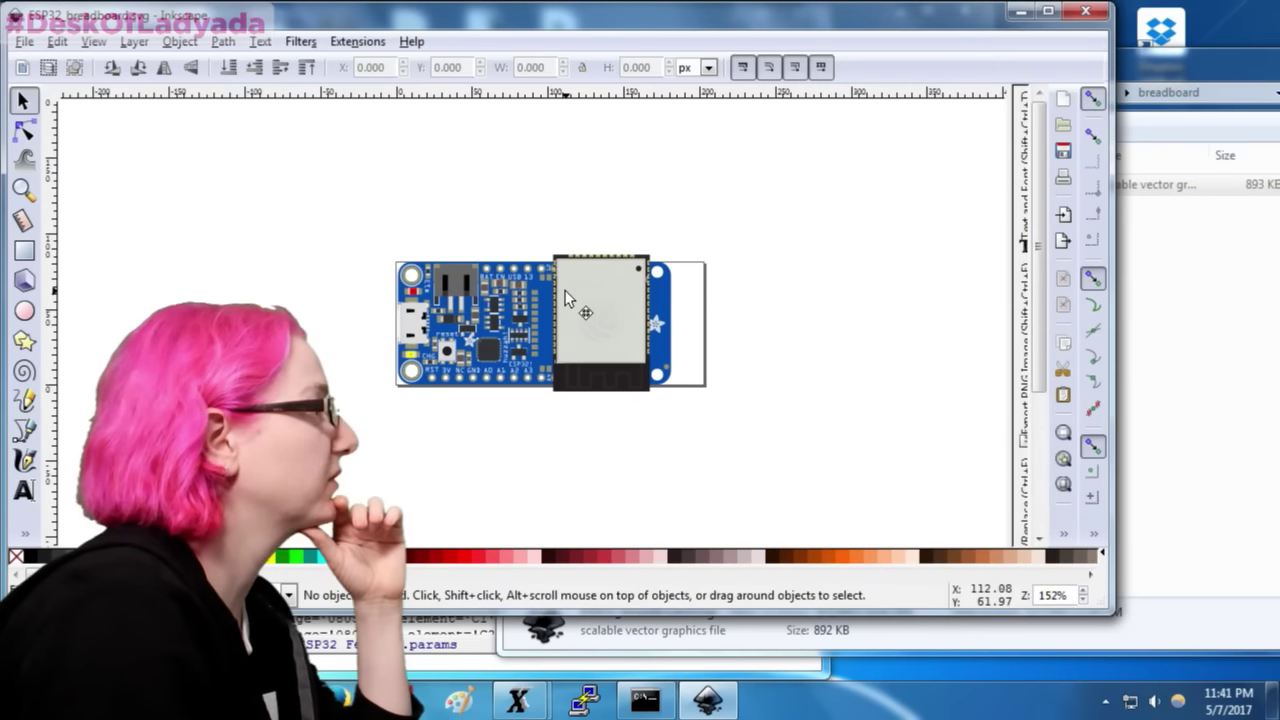
Step: Ungroup the breadboard artwork and rotate the ESP32 module 90° counterclockwise
{"action": "left_click", "coordinate": [565, 298]}
{"action": "right_click", "coordinate": [566, 292]}
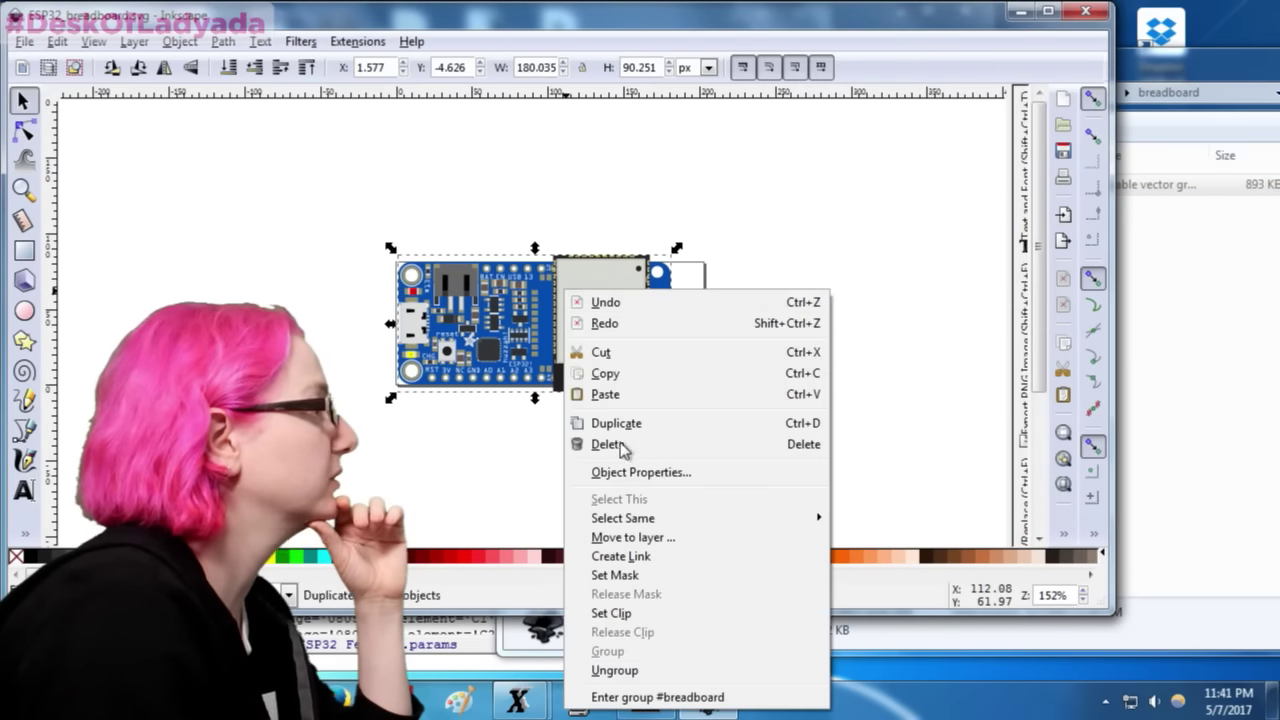
{"action": "left_click", "coordinate": [653, 672]}
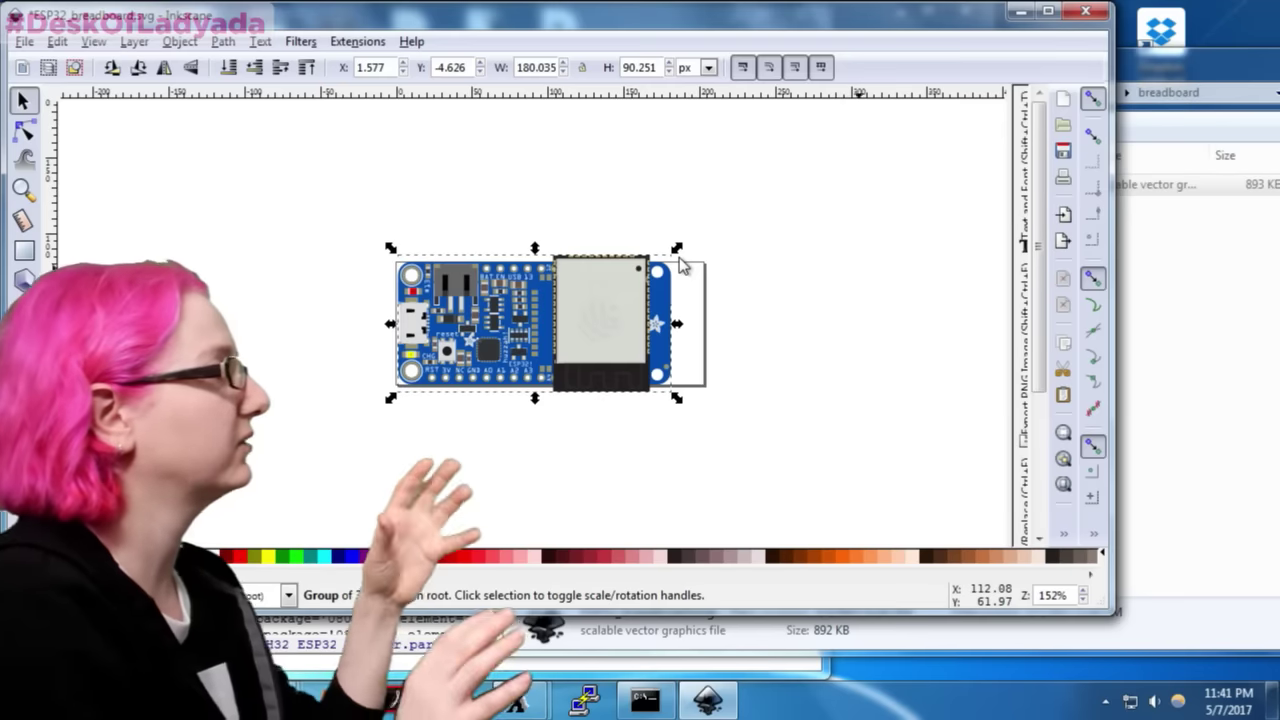
{"action": "left_click", "coordinate": [680, 260]}
{"action": "left_click", "coordinate": [632, 285]}
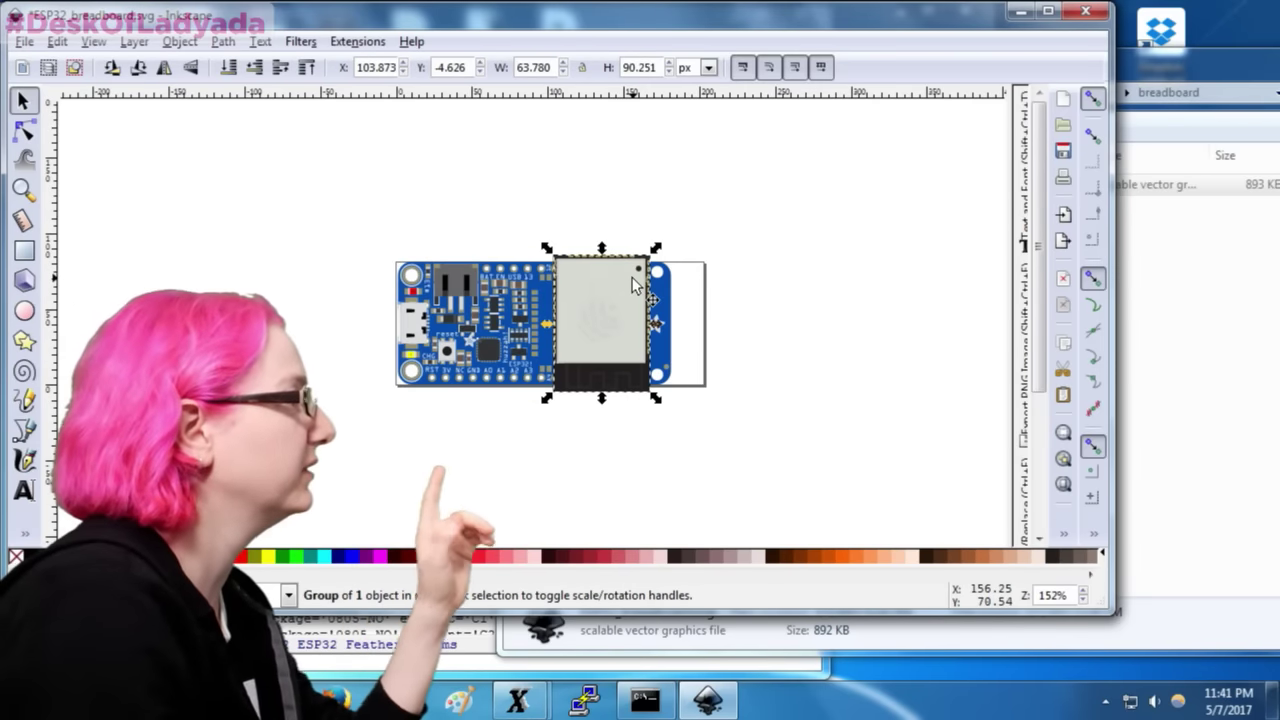
{"action": "left_click", "coordinate": [112, 68]}
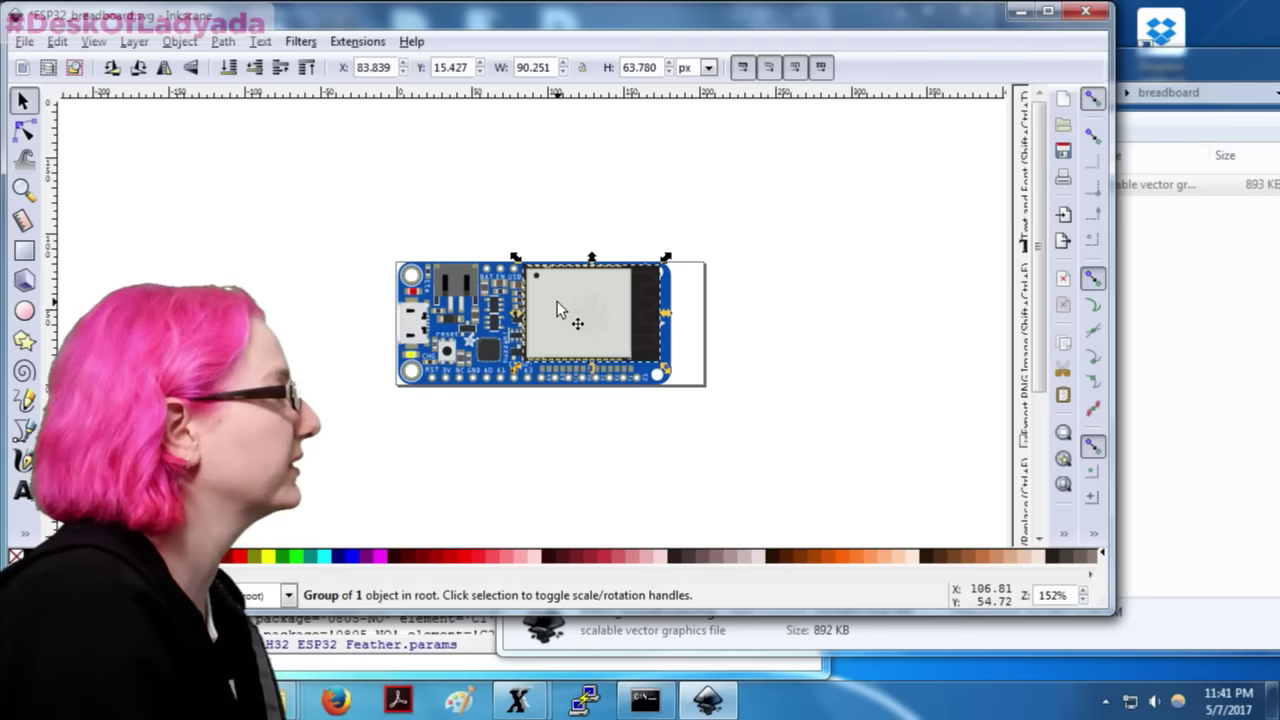
Step: Move the ESP32 module between the two rows of pin holes, to about X 91.8, Y 8.4 px
{"action": "key", "text": "z"}
{"action": "left_click", "coordinate": [560, 305]}
{"action": "left_click", "coordinate": [560, 305]}
{"action": "left_click", "coordinate": [22, 103]}
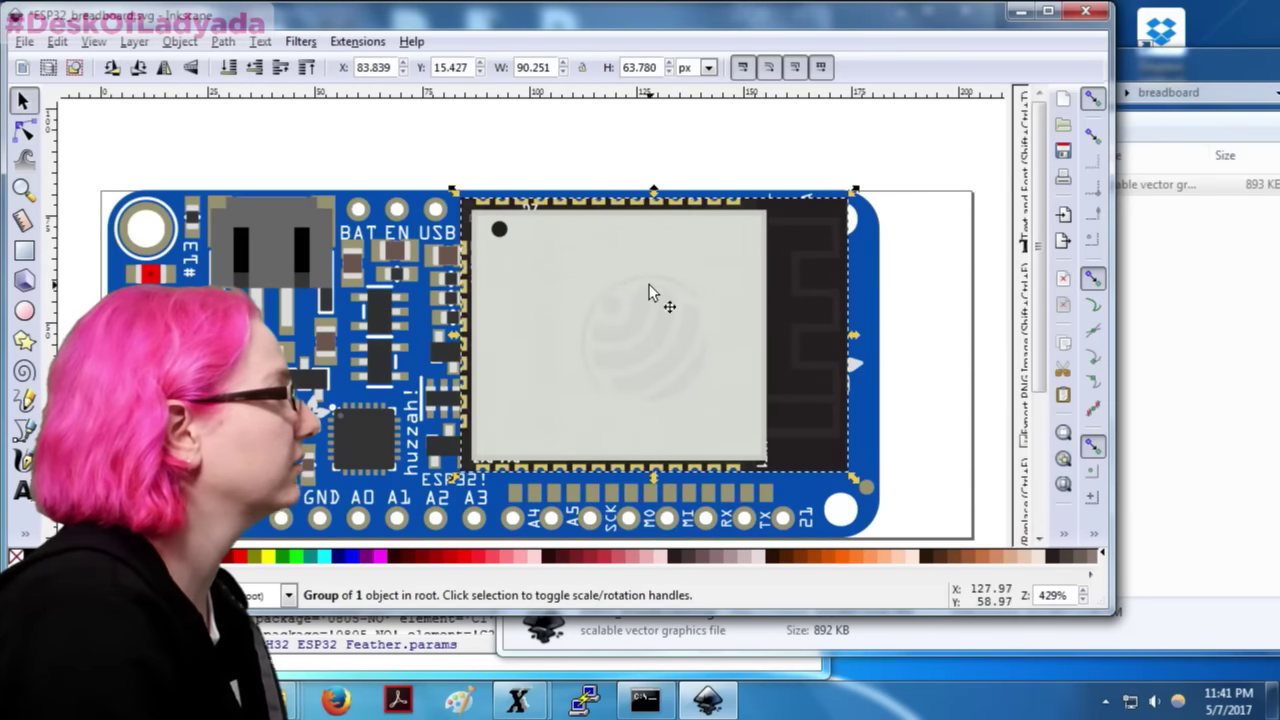
{"action": "left_click_drag", "start_coordinate": [651, 291], "coordinate": [684, 319]}
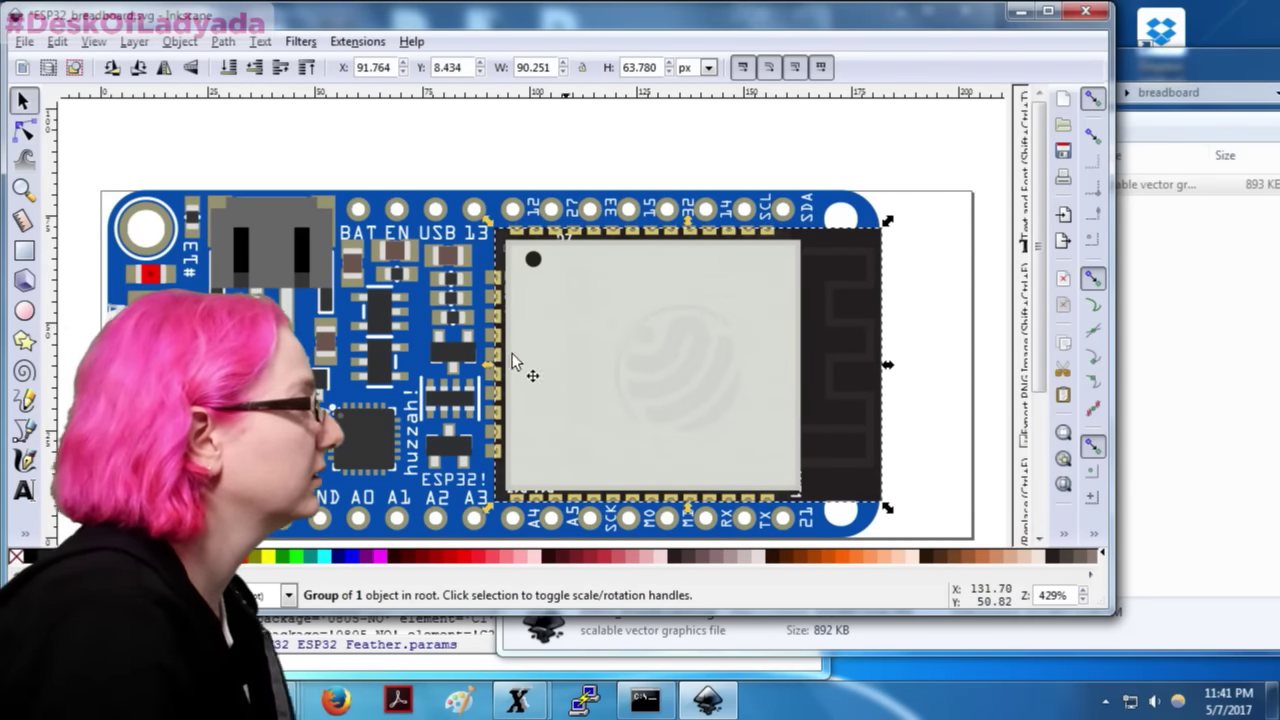
Step: Nudge the ESP32 module slightly to X 91.352, Y 8.516 px so it lines up between the pin-hole rows
{"action": "key", "text": "z"}
{"action": "left_click", "coordinate": [600, 330]}
{"action": "left_click", "coordinate": [600, 330]}
{"action": "left_click", "coordinate": [600, 330]}
{"action": "scroll", "coordinate": [780, 410], "scroll_direction": "up", "scroll_amount": 4}
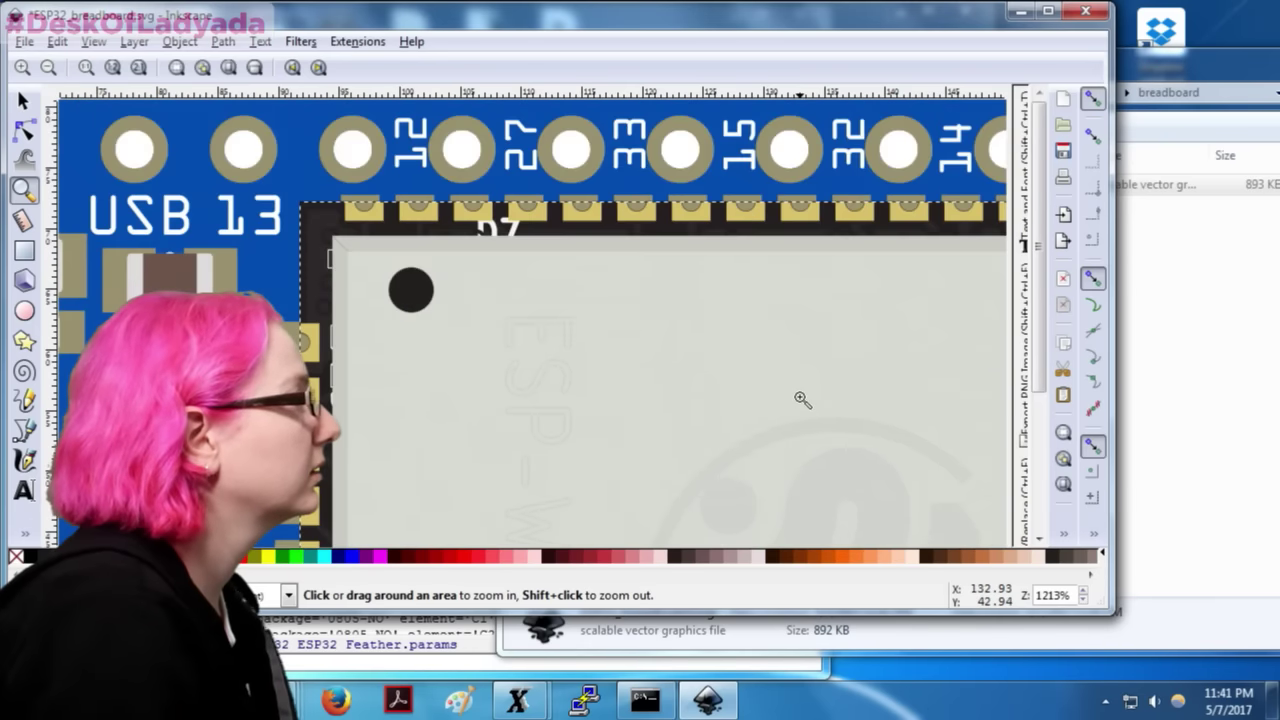
{"action": "left_click", "coordinate": [23, 101]}
{"action": "left_click_drag", "start_coordinate": [823, 351], "coordinate": [821, 350]}
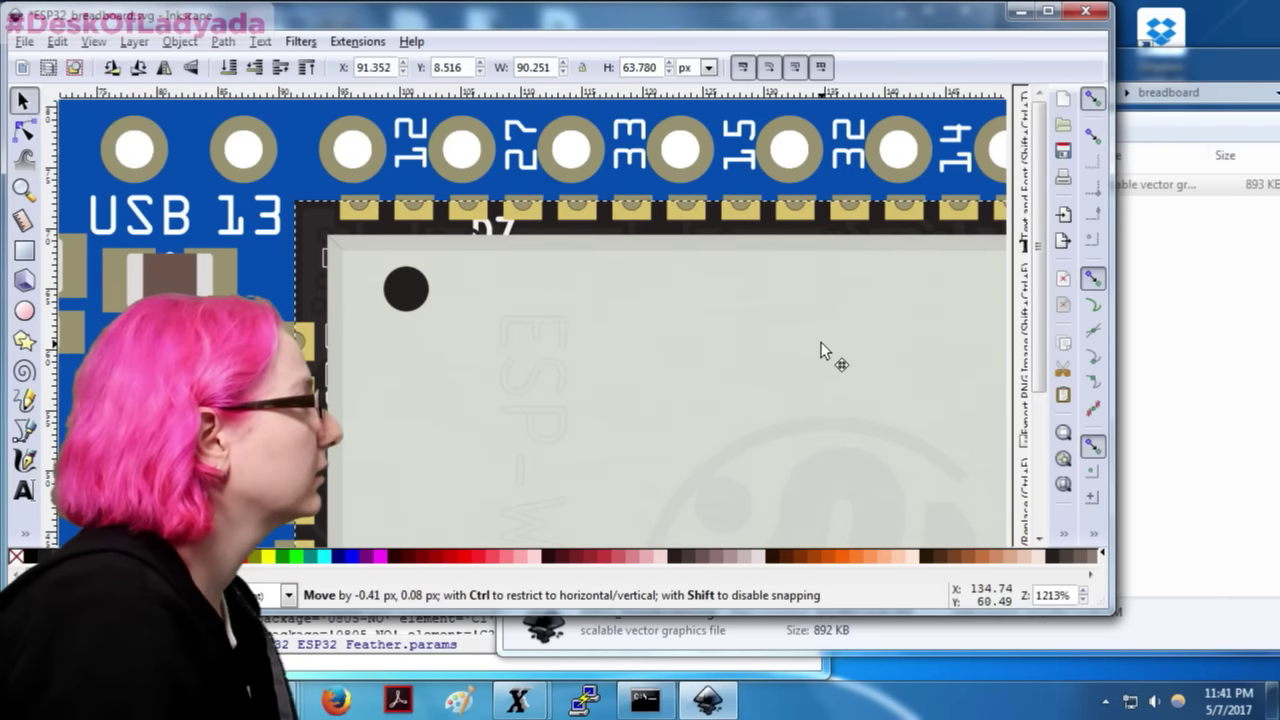
{"action": "key", "text": "F3"}
{"action": "scroll", "coordinate": [822, 343], "scroll_direction": "down", "scroll_amount": 5, "text": "ctrl"}
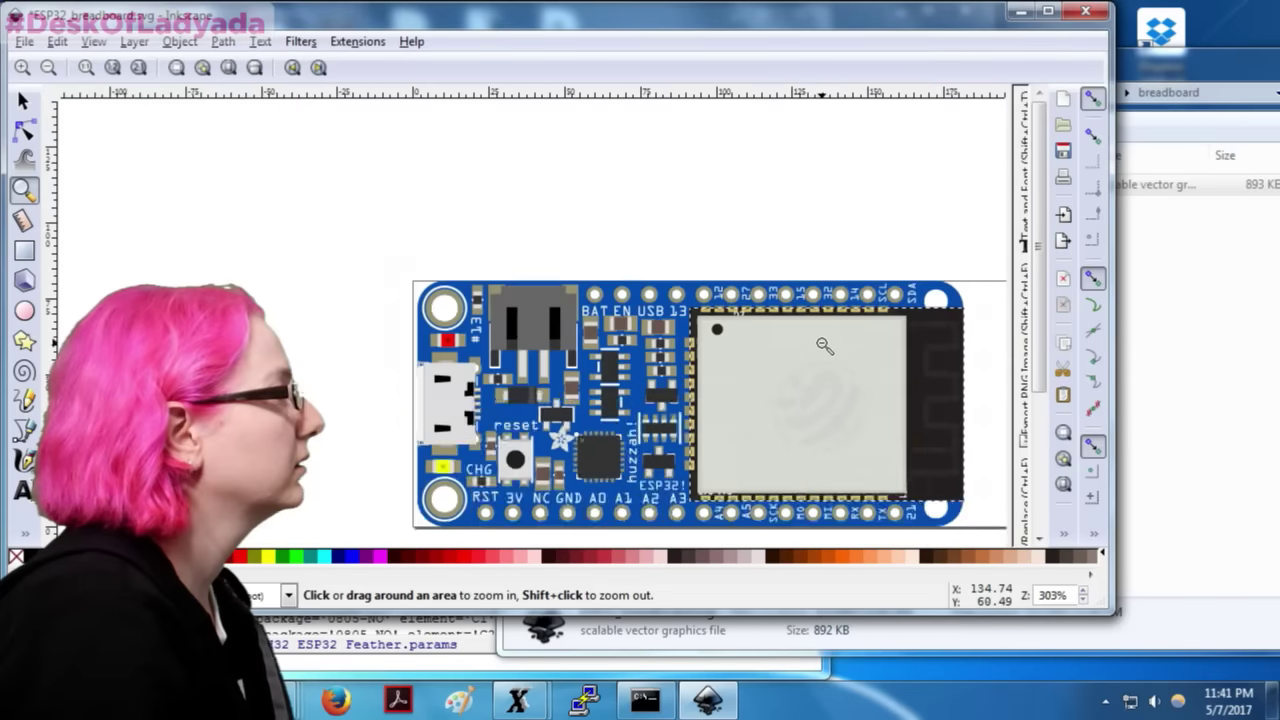
Step: Ungroup the main board artwork so its individual parts can be selected
{"action": "key", "text": "F1"}
{"action": "left_click", "coordinate": [684, 379]}
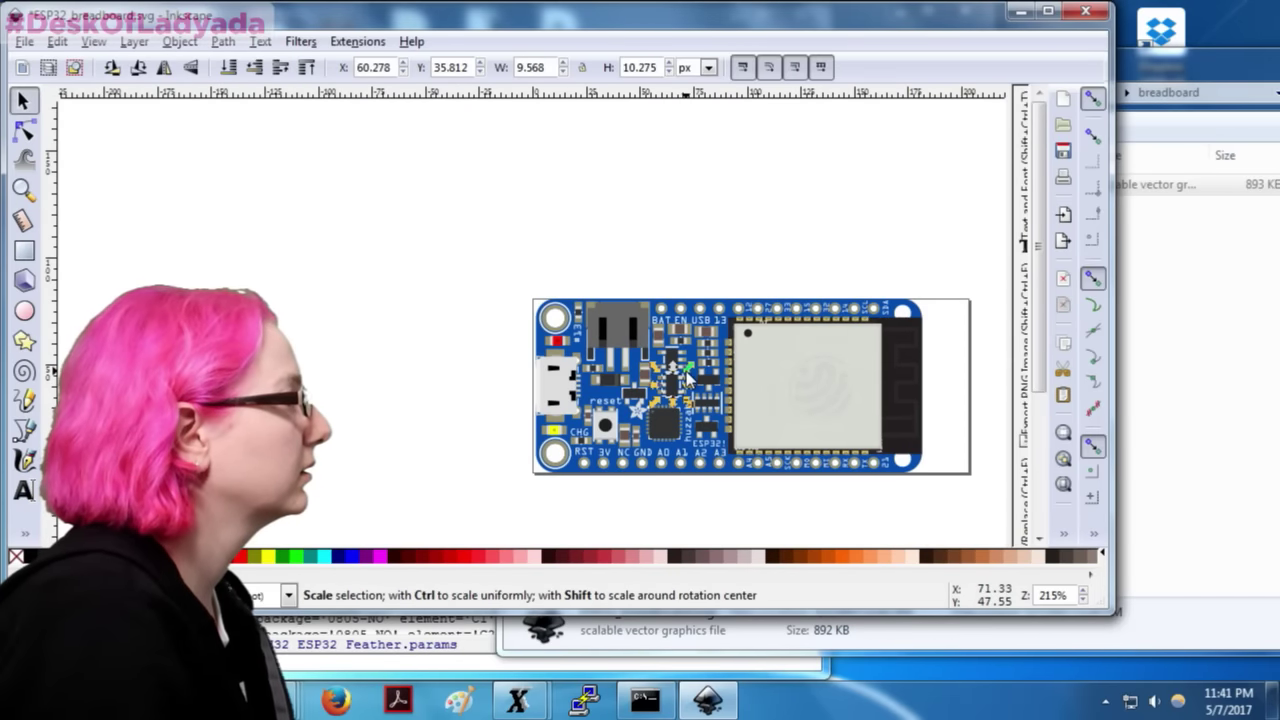
{"action": "left_click", "coordinate": [672, 476]}
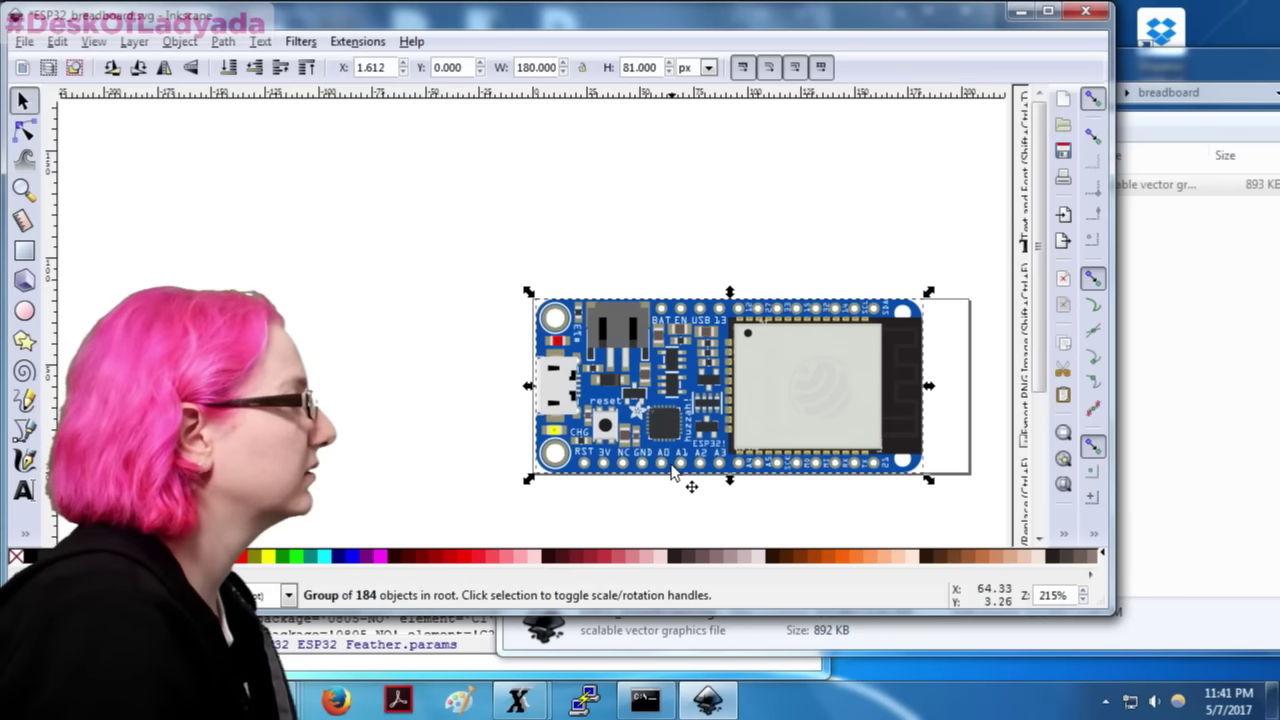
{"action": "right_click", "coordinate": [684, 455]}
{"action": "key", "text": "Escape"}
{"action": "left_click", "coordinate": [660, 525]}
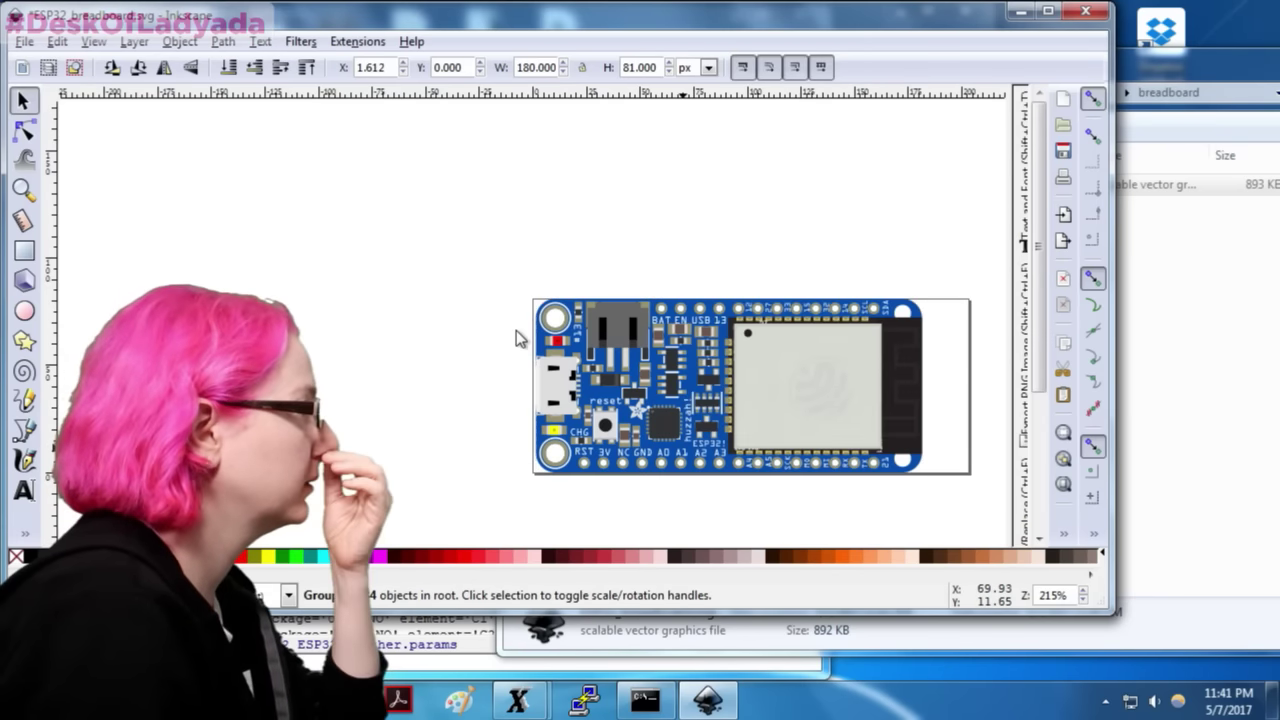
Step: Select the blue board outline path behind the components and fill it with black
{"action": "left_click", "coordinate": [540, 333]}
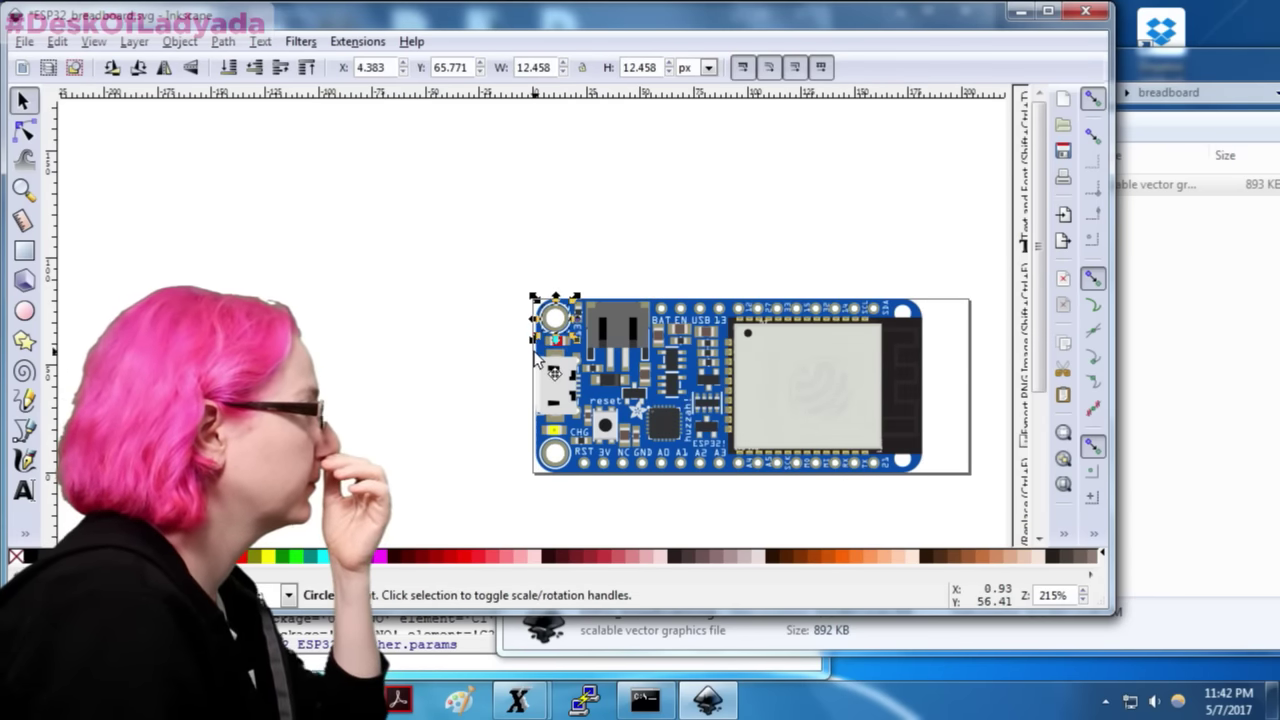
{"action": "left_click", "coordinate": [553, 452]}
{"action": "left_click", "coordinate": [557, 449]}
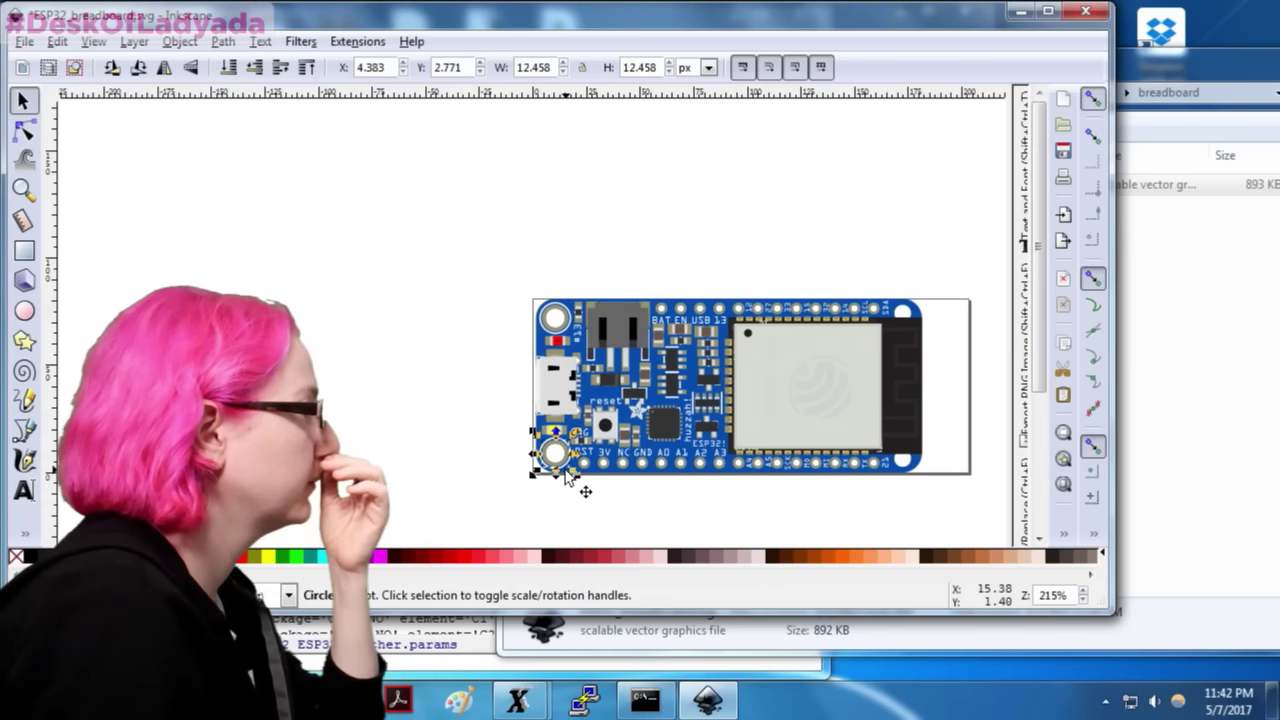
{"action": "left_click", "coordinate": [655, 450]}
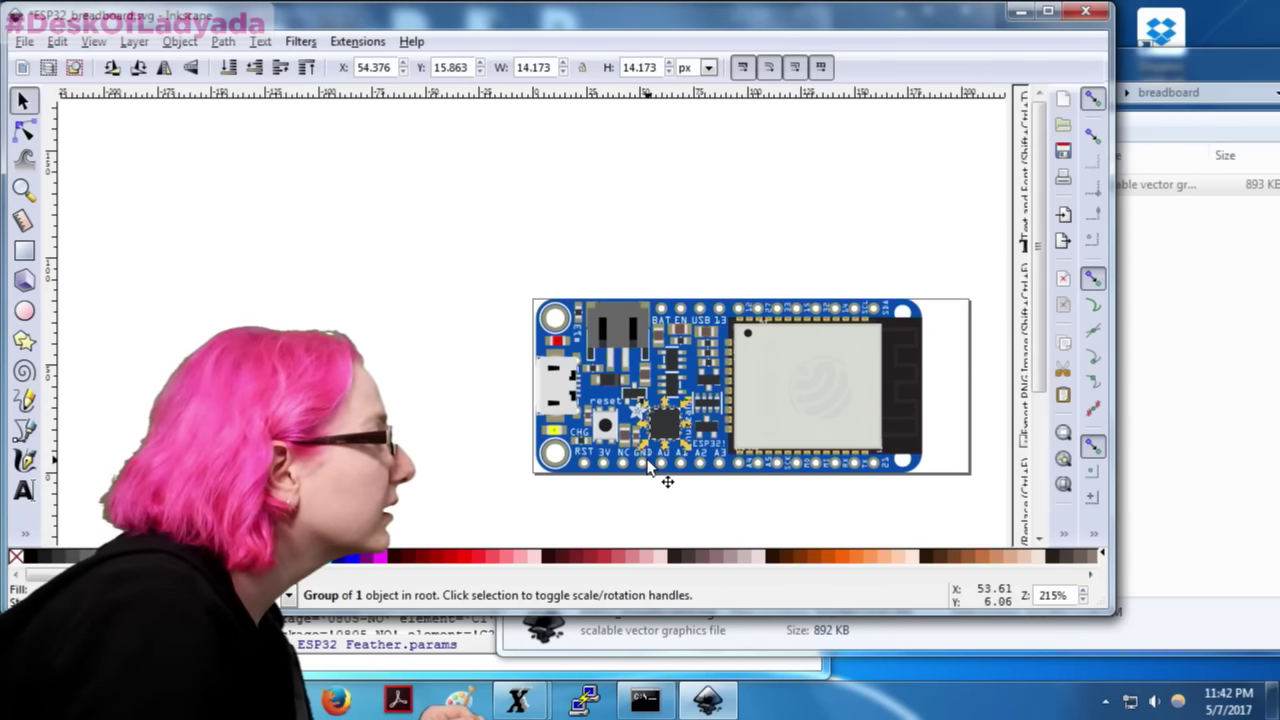
{"action": "left_click", "coordinate": [678, 462]}
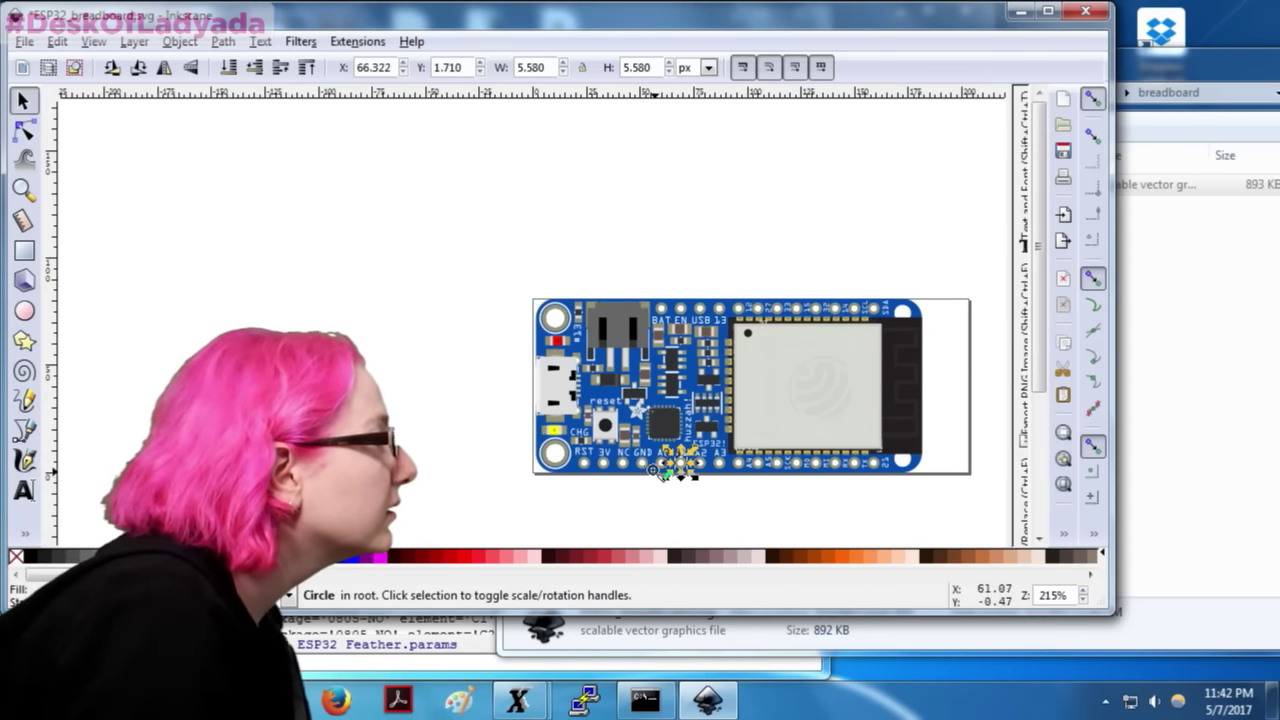
{"action": "key", "text": "F3"}
{"action": "left_click", "coordinate": [648, 468]}
{"action": "left_click", "coordinate": [648, 468]}
{"action": "left_click", "coordinate": [648, 468]}
{"action": "key", "text": "F1"}
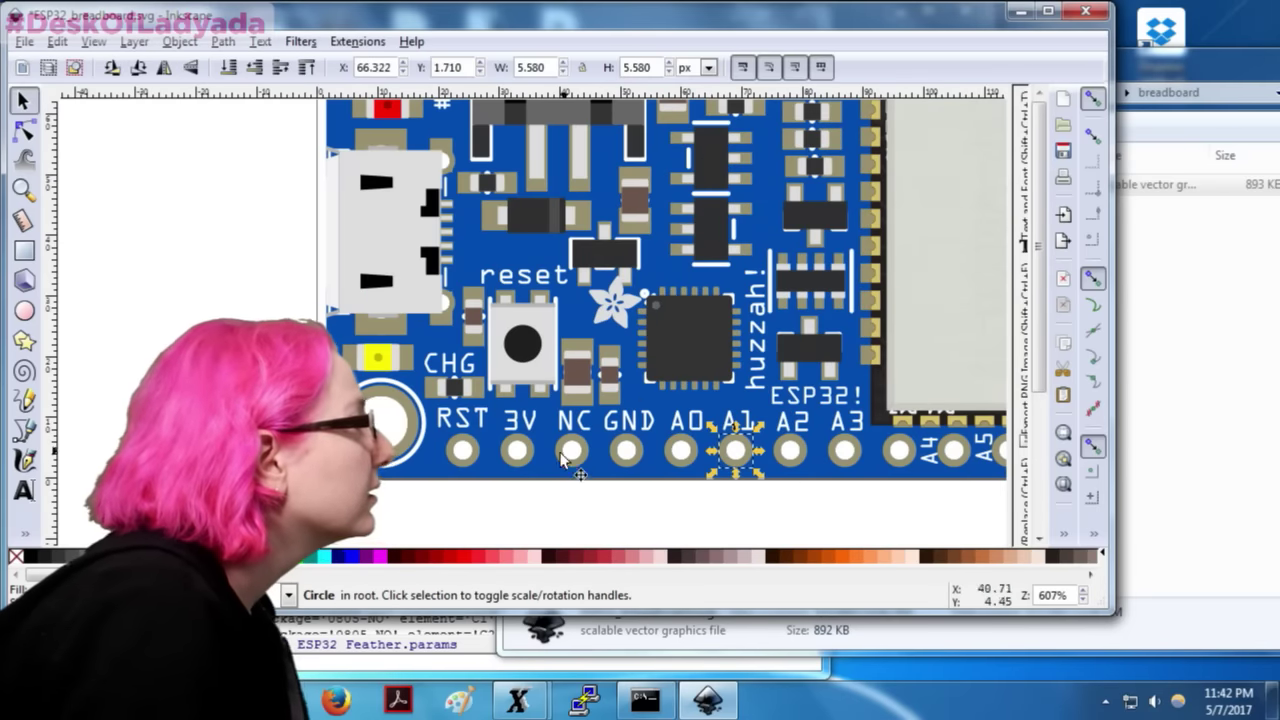
{"action": "left_click", "coordinate": [548, 470]}
{"action": "left_click", "coordinate": [32, 556]}
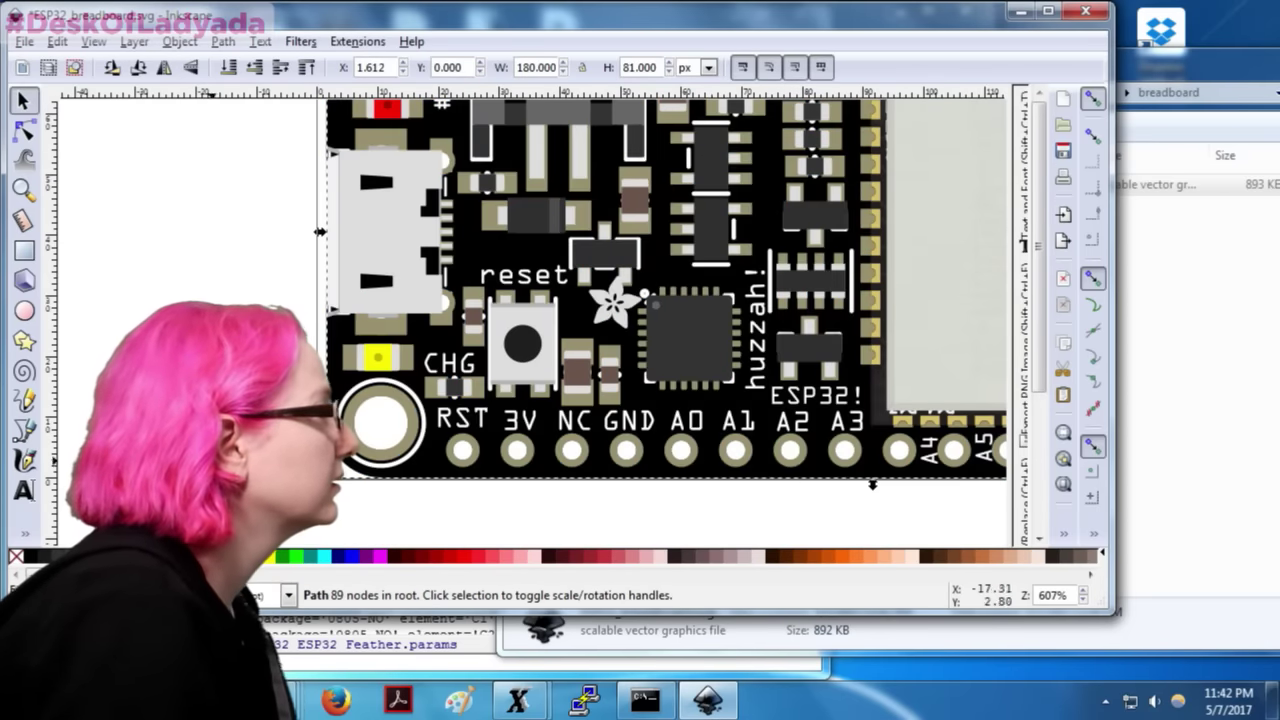
Step: Shift the Adafruit star logo beside the reset button to X 43.255, Y 23.745 px, and save the drawing
{"action": "left_click", "coordinate": [609, 304]}
{"action": "left_click_drag", "start_coordinate": [609, 304], "coordinate": [599, 309]}
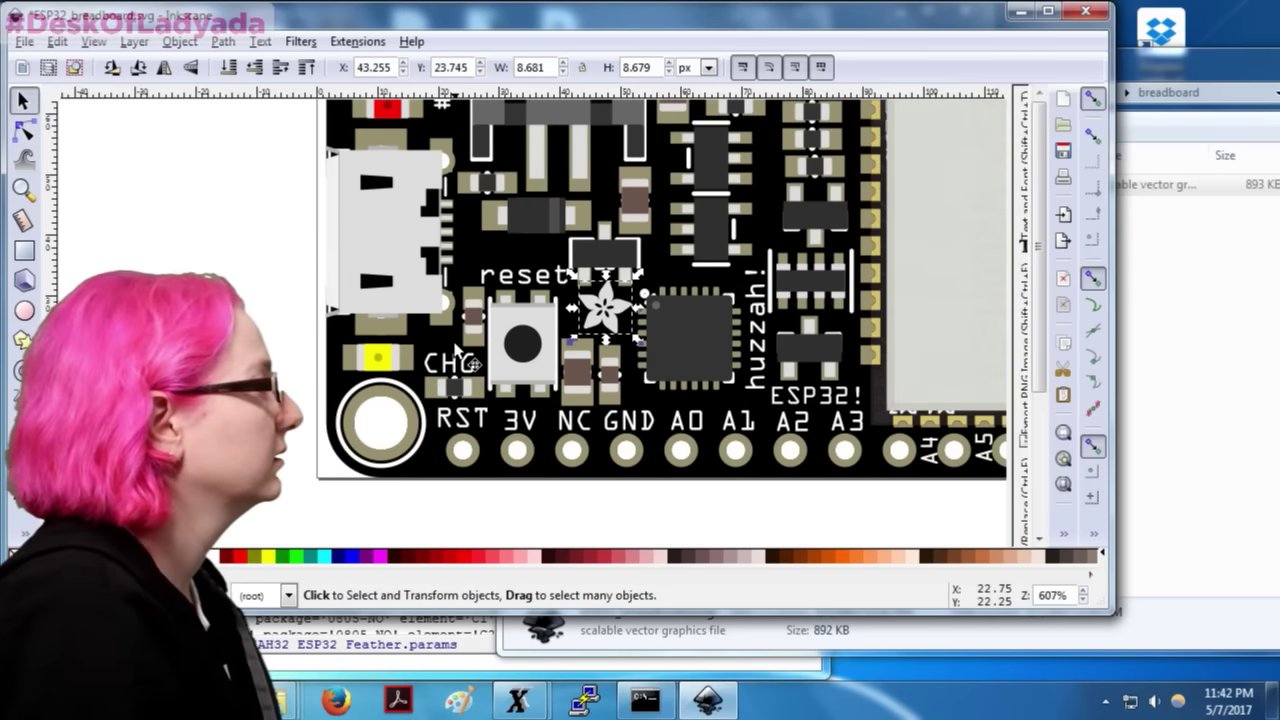
{"action": "key", "text": "z"}
{"action": "key", "text": "minus"}
{"action": "key", "text": "minus"}
{"action": "key", "text": "minus"}
{"action": "key", "text": "minus"}
{"action": "key", "text": "ctrl+s"}
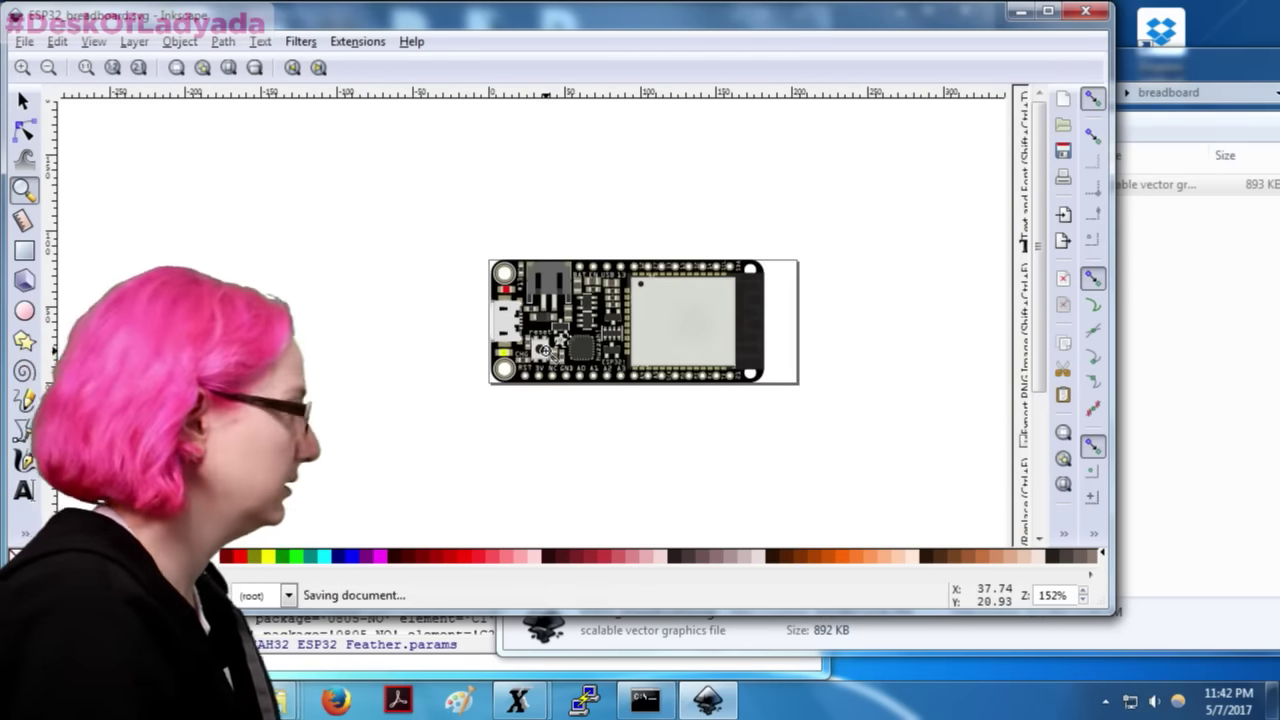
Step: Resize the page to fit the whole drawing with zero margins, and save ESP32_breadboard.svg
{"action": "left_click", "coordinate": [22, 101]}
{"action": "key", "text": "ctrl+a"}
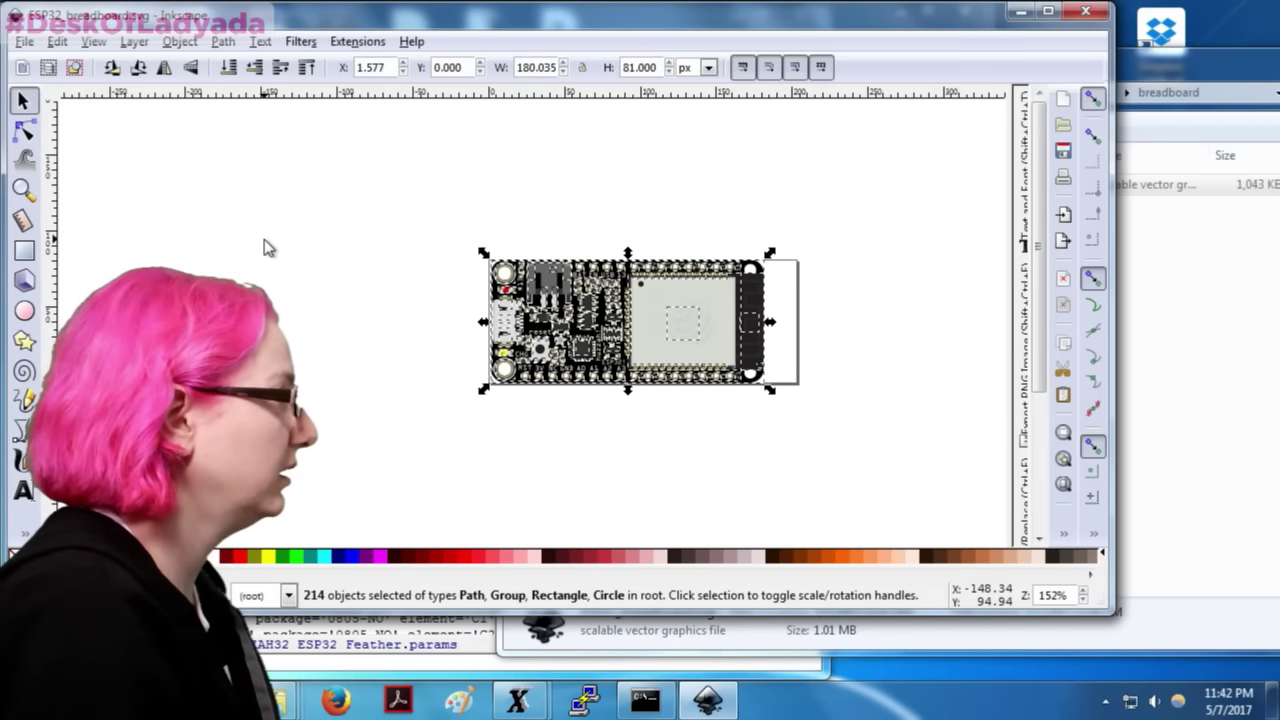
{"action": "left_click", "coordinate": [821, 190]}
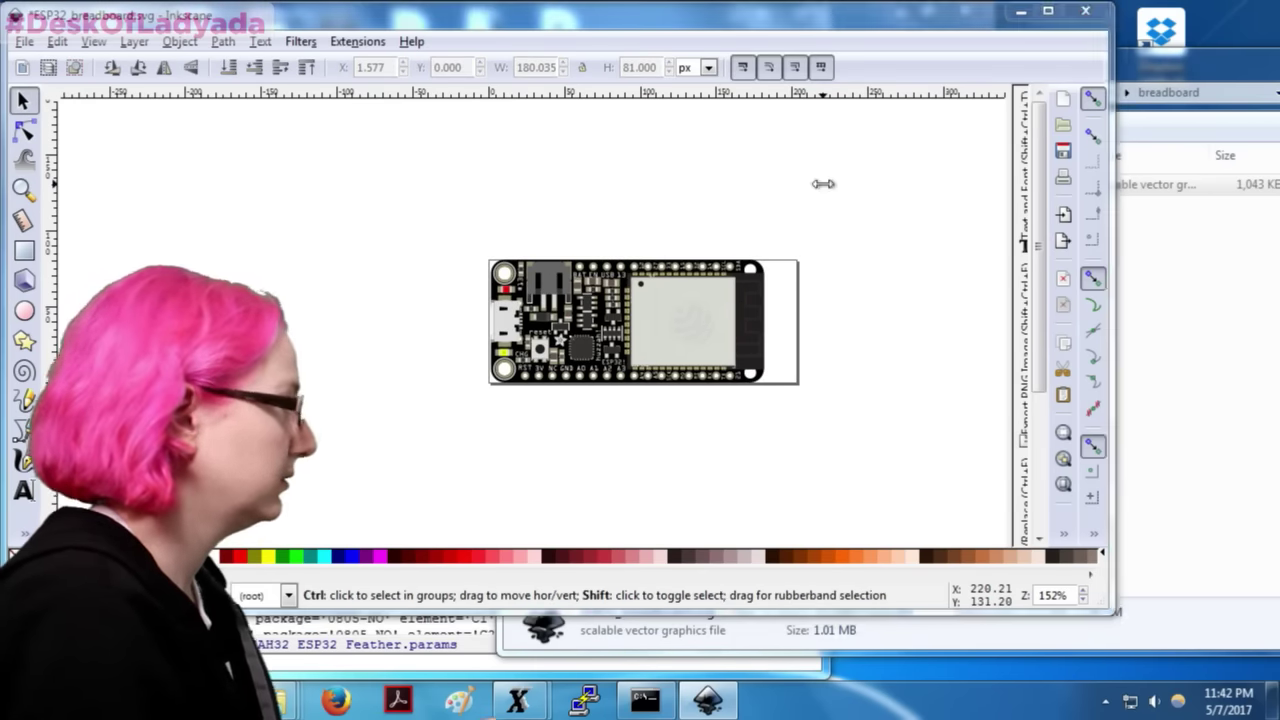
{"action": "key", "text": "ctrl+shift+d"}
{"action": "left_click", "coordinate": [977, 445]}
{"action": "left_click", "coordinate": [977, 463]}
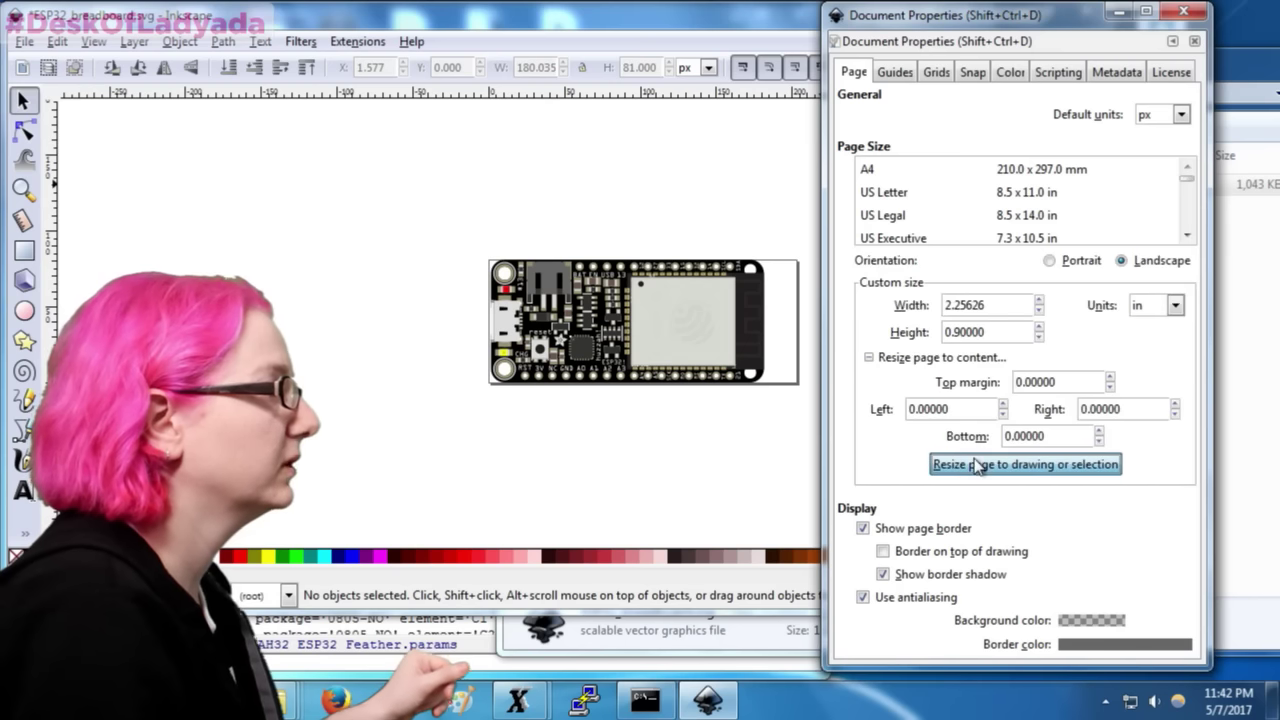
{"action": "left_click", "coordinate": [1016, 465]}
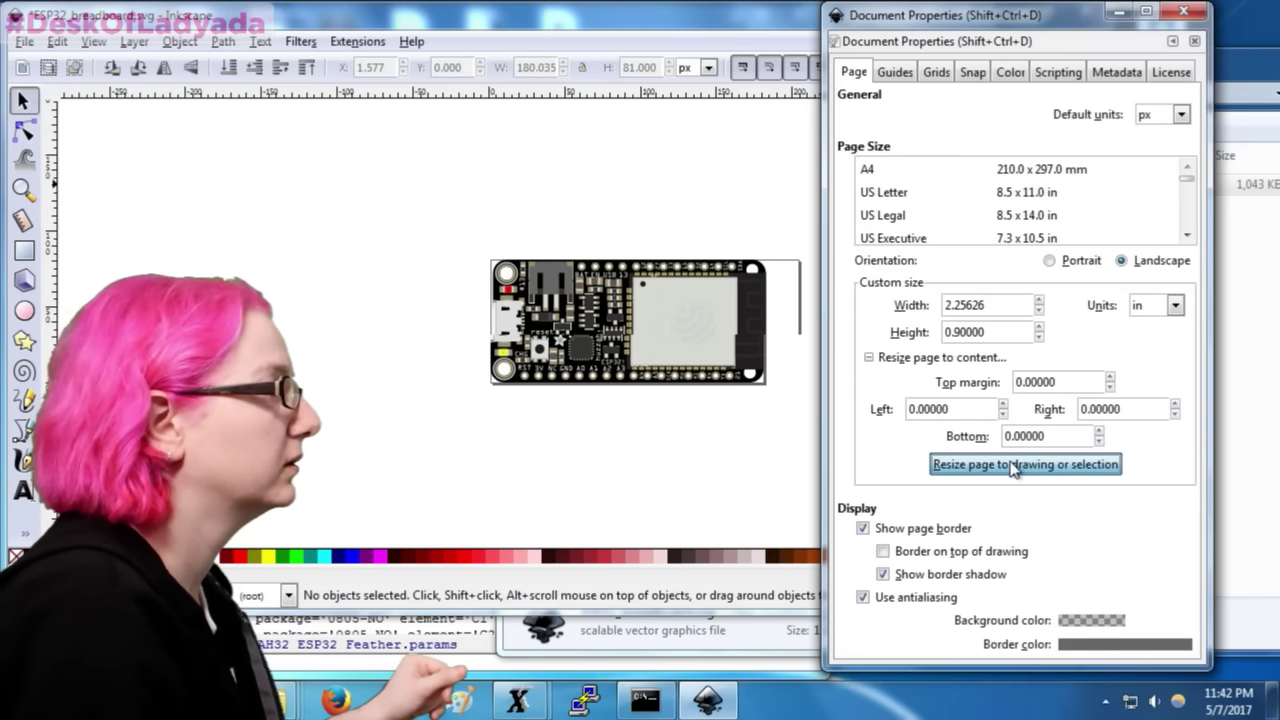
{"action": "left_click", "coordinate": [1186, 12]}
{"action": "key", "text": "ctrl+s"}
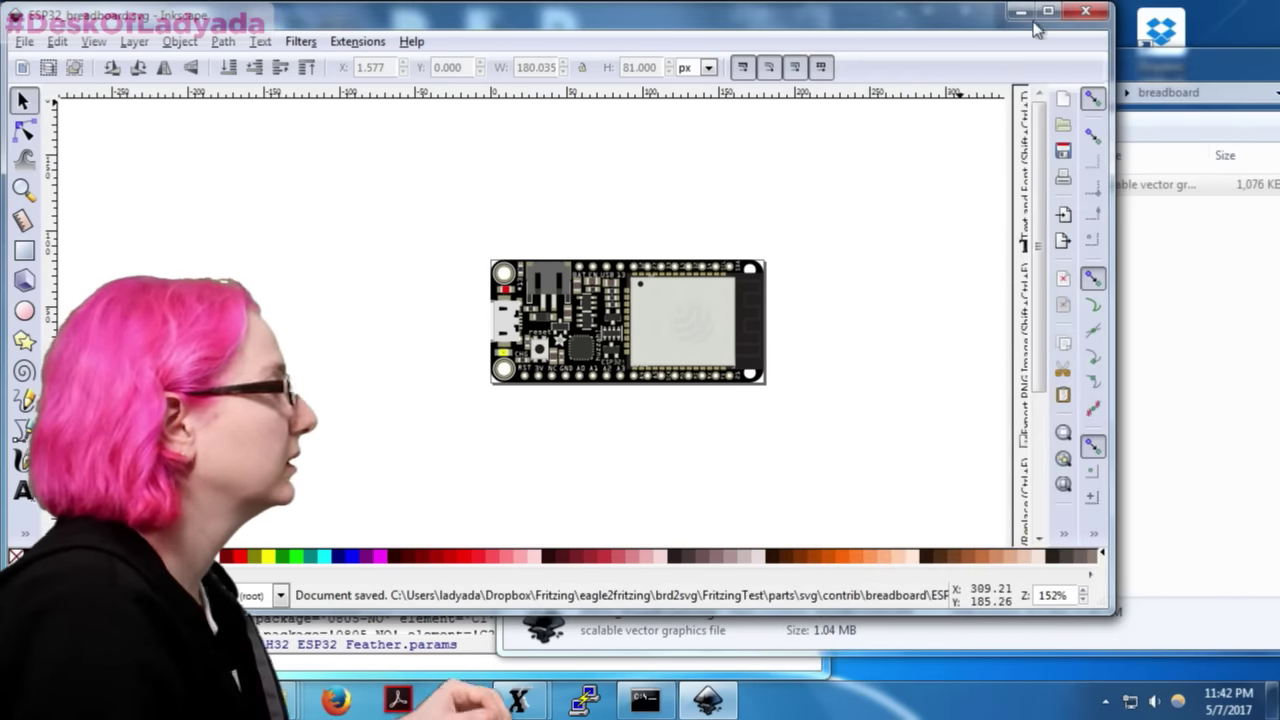
Step: Close the drawing, reopen ESP32_breadboard.svg from parts/svg/contrib/breadboard to check the saved artwork, and minimize it
{"action": "left_click", "coordinate": [1085, 11]}
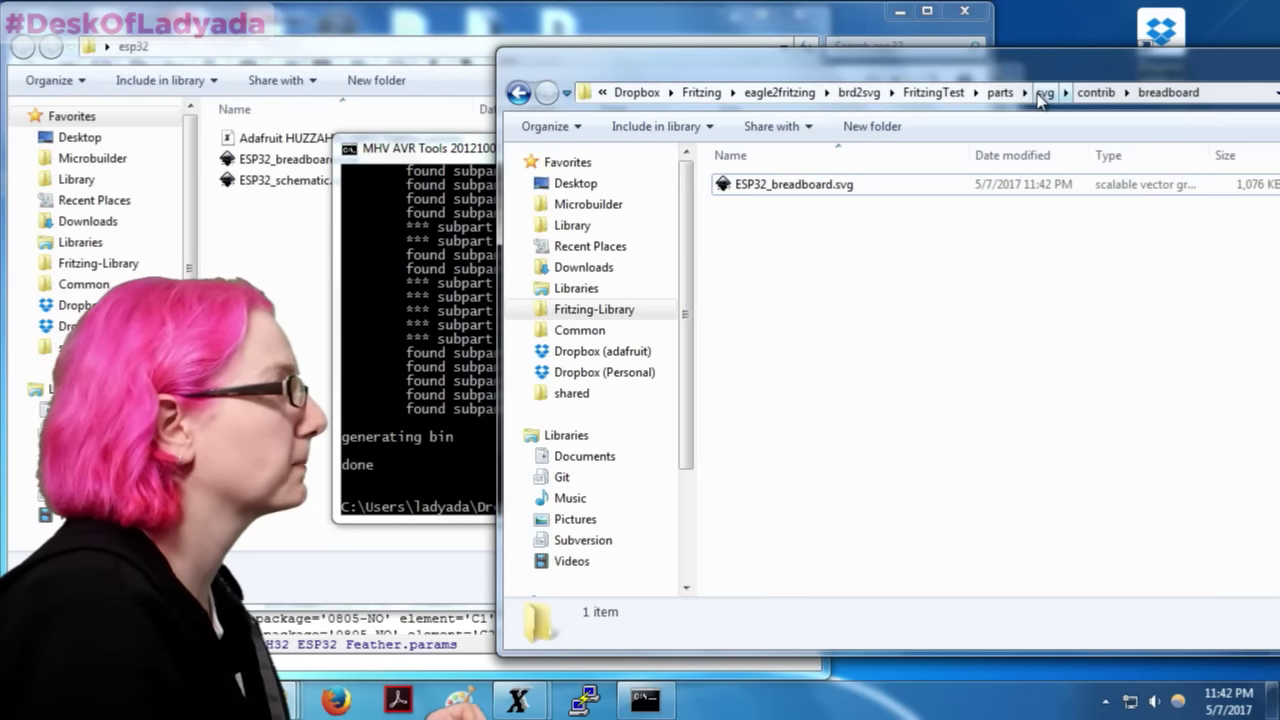
{"action": "left_click", "coordinate": [1000, 92]}
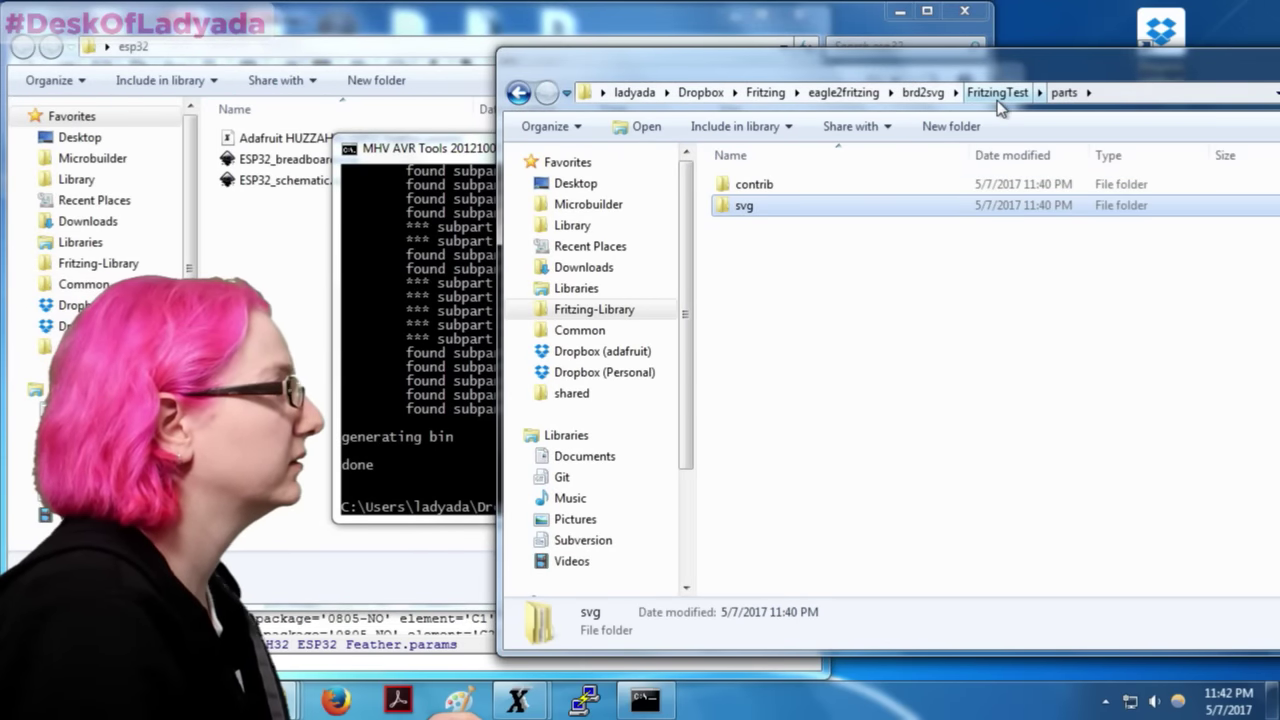
{"action": "double_click", "coordinate": [831, 204]}
{"action": "double_click", "coordinate": [825, 190]}
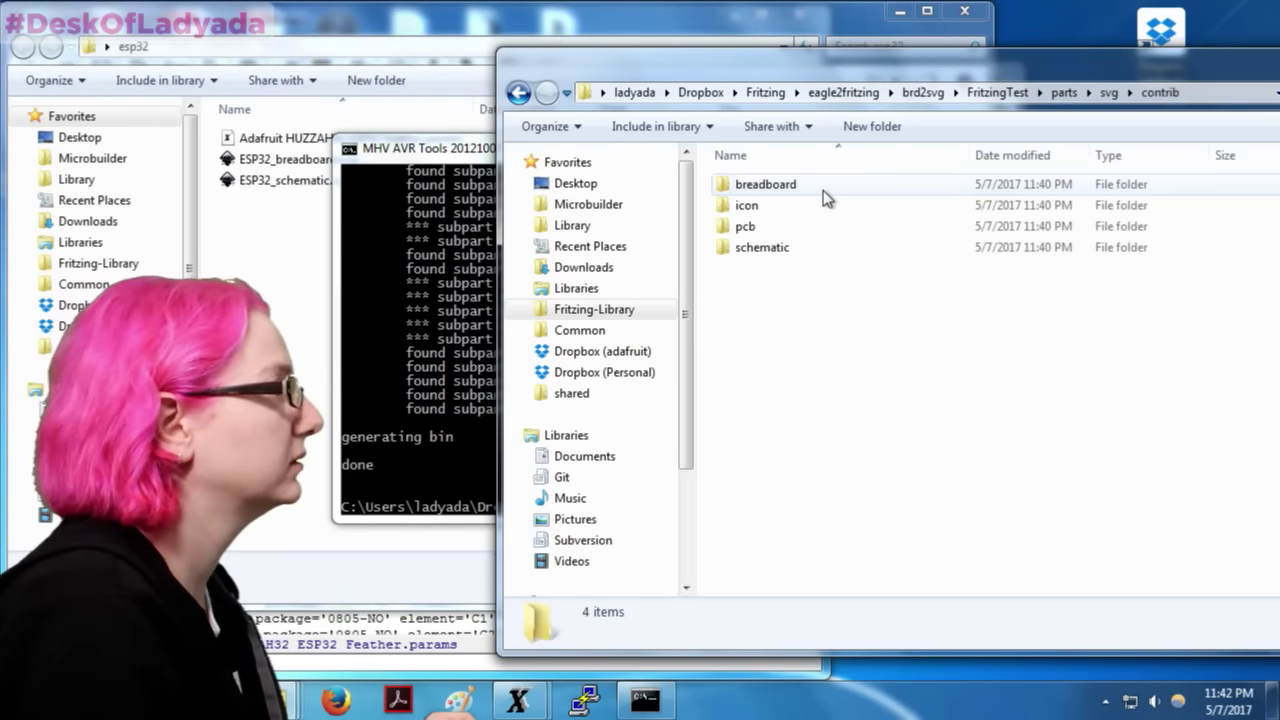
{"action": "double_click", "coordinate": [780, 189]}
{"action": "left_click", "coordinate": [777, 189]}
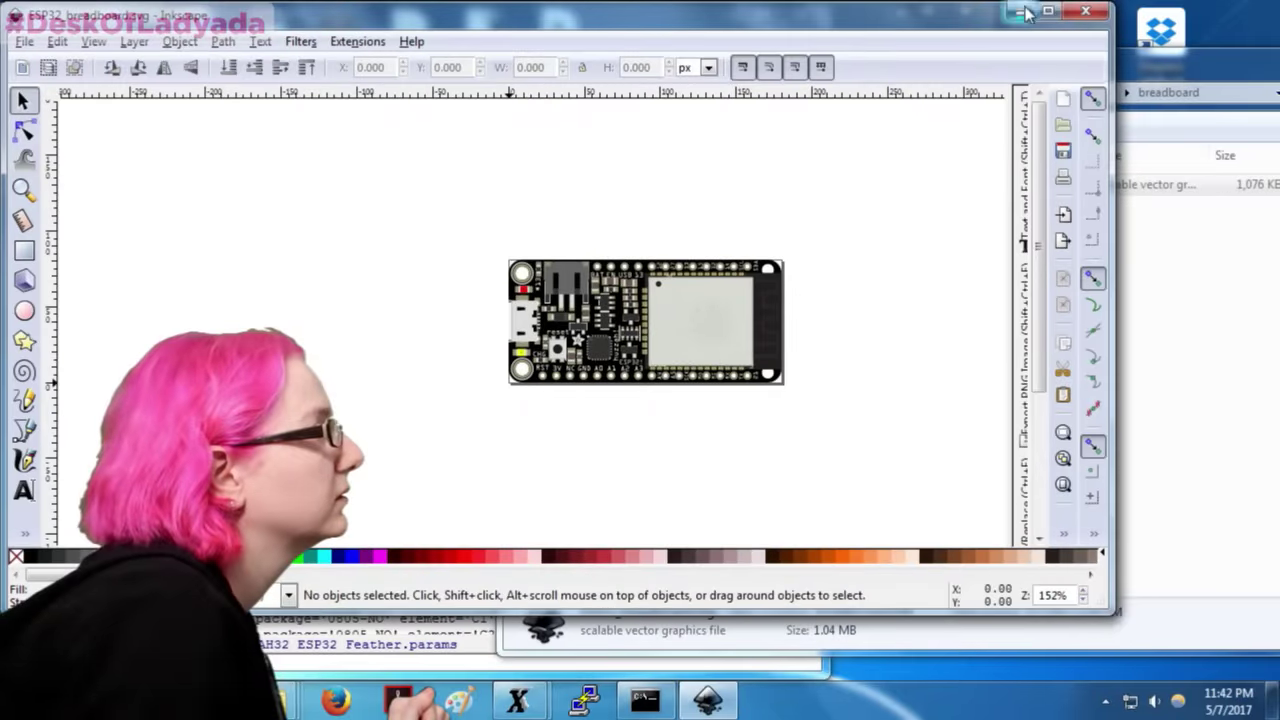
{"action": "left_click", "coordinate": [1022, 11]}
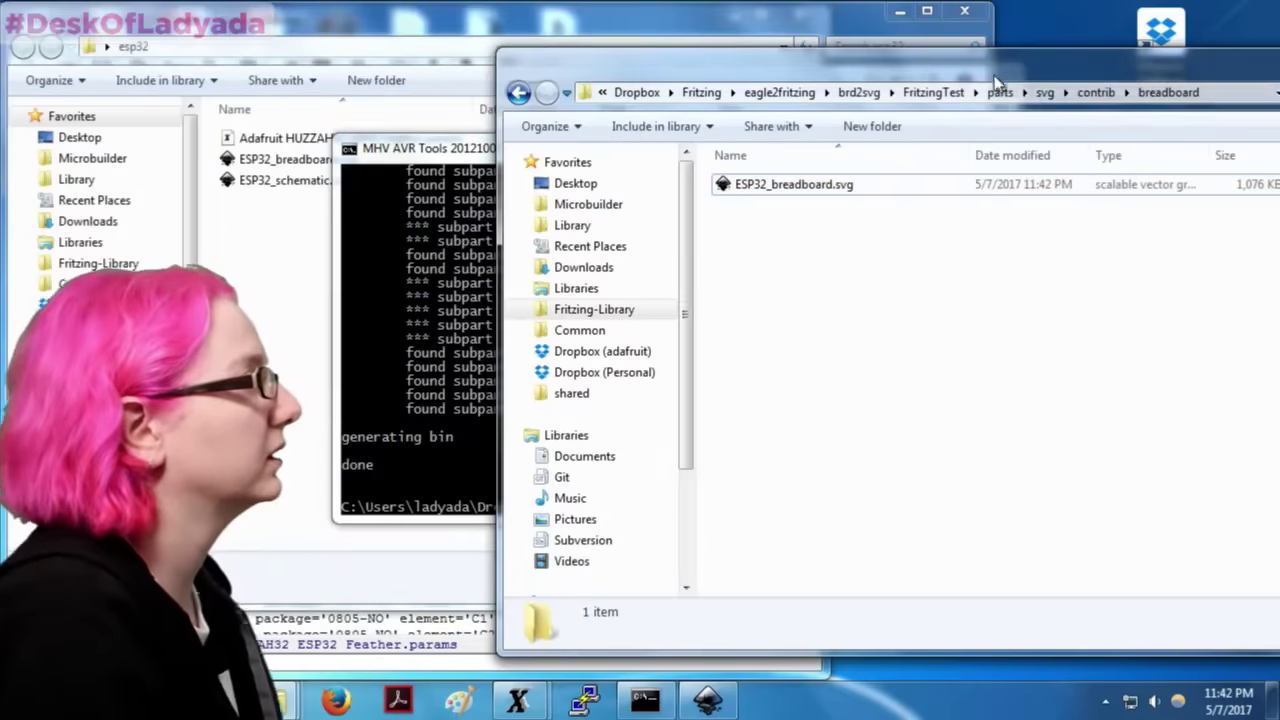
Step: Replace the contrib and svg folders in Documents/Fritzing/parts/user with the copies from FritzingTest/parts
{"action": "left_click", "coordinate": [920, 87]}
{"action": "left_click_drag", "start_coordinate": [795, 253], "coordinate": [740, 205]}
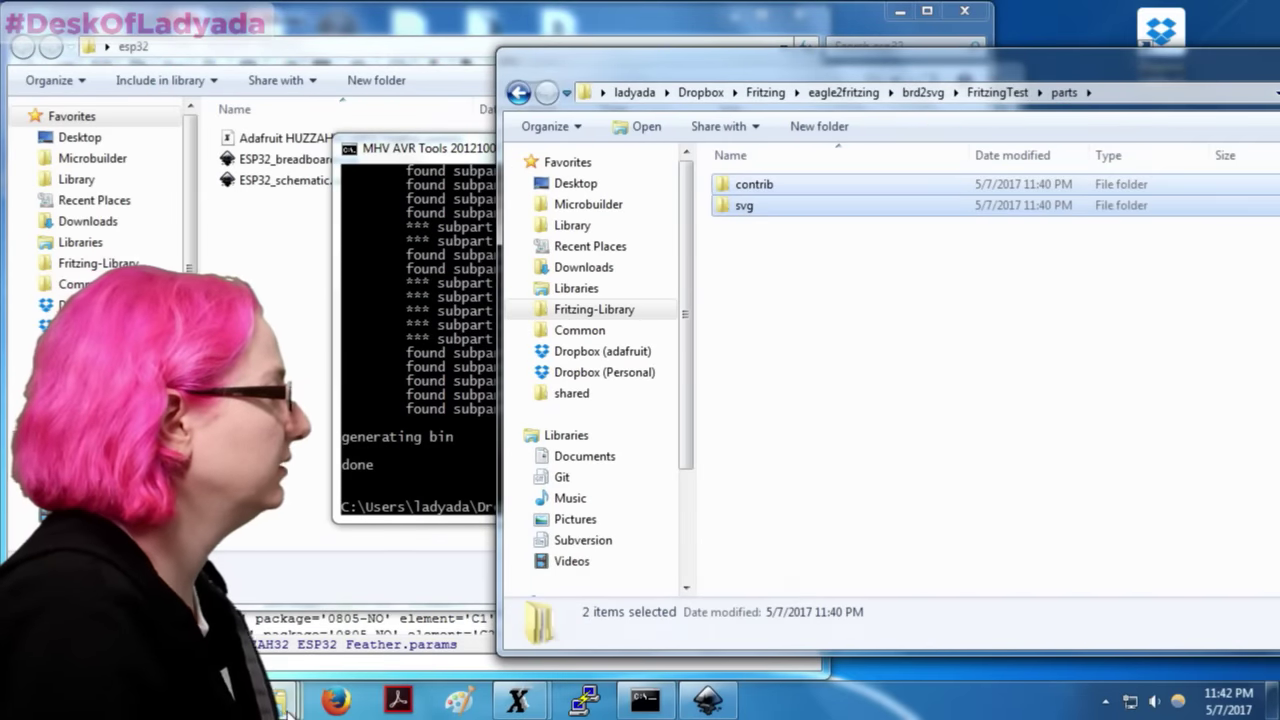
{"action": "mouse_move", "coordinate": [280, 700]}
{"action": "mouse_move", "coordinate": [769, 622]}
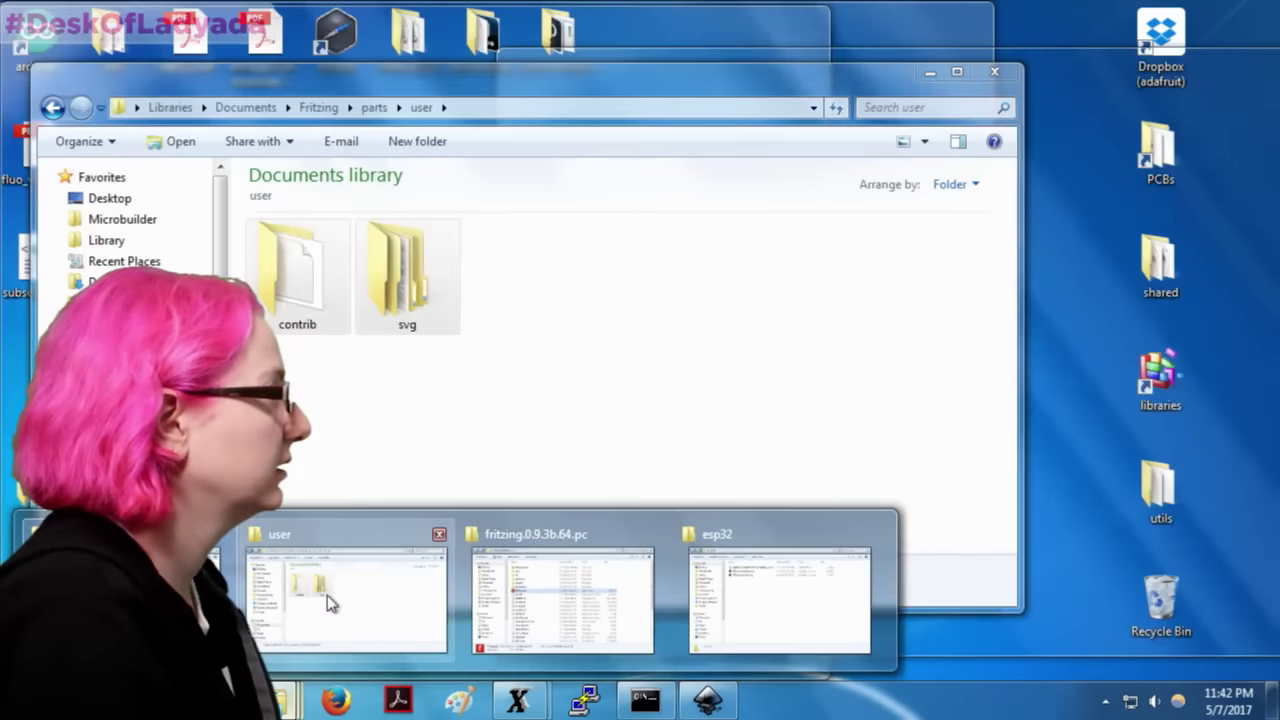
{"action": "left_click", "coordinate": [345, 608]}
{"action": "left_click_drag", "start_coordinate": [616, 418], "coordinate": [329, 250]}
{"action": "key", "text": "Delete"}
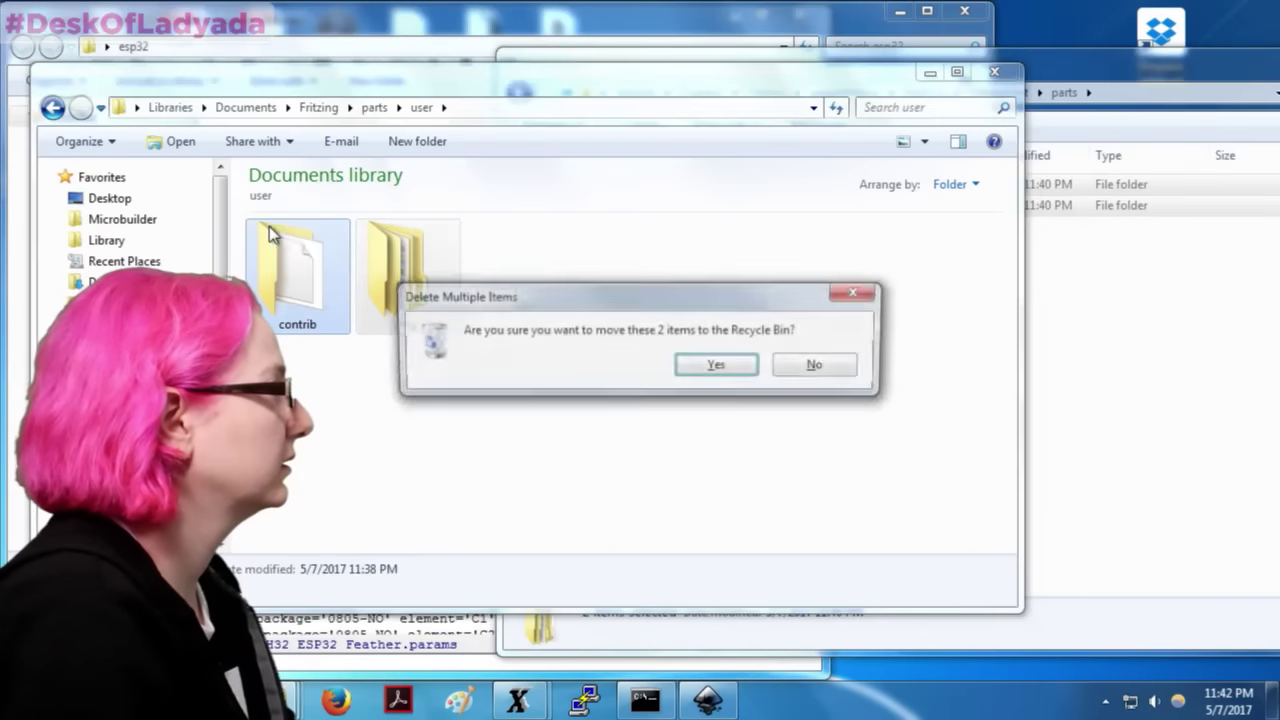
{"action": "key", "text": "Return"}
{"action": "key", "text": "ctrl+z"}
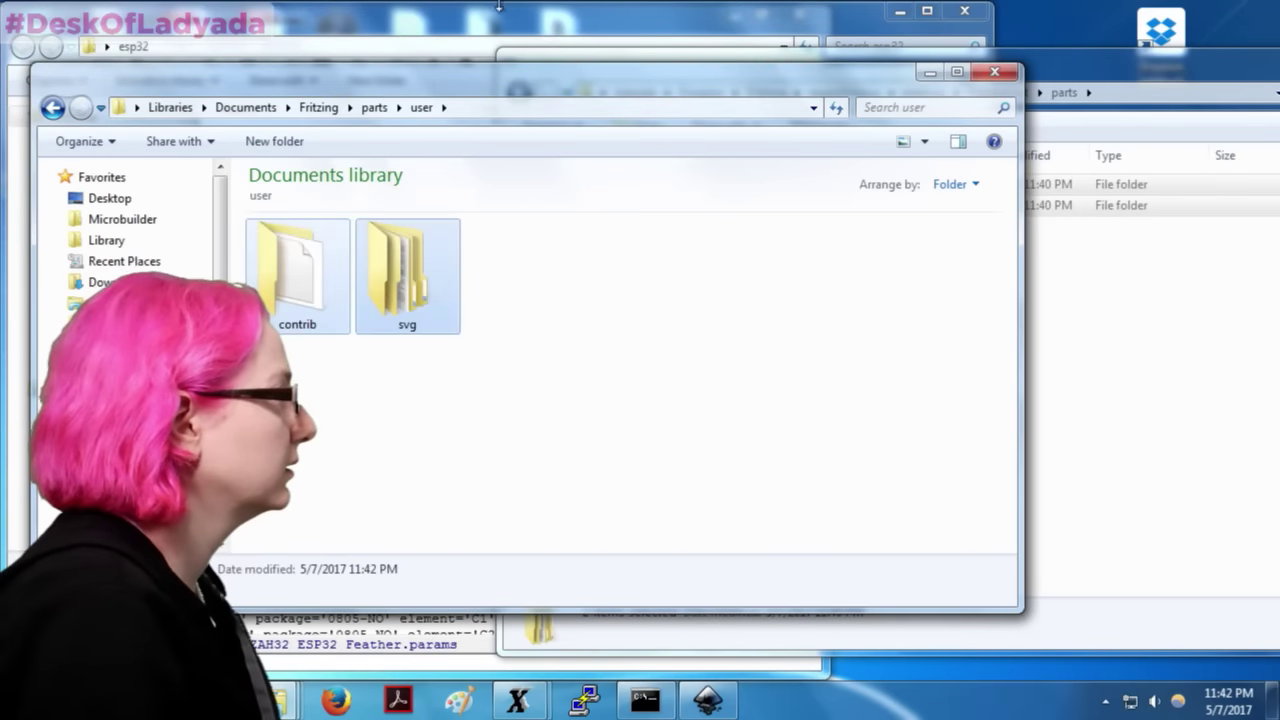
Step: Clear the windows covering the fritzing.0.9.3b.64.pc folder, launch Fritzing.exe, and dismiss the startup warning
{"action": "left_click", "coordinate": [560, 37]}
{"action": "left_click_drag", "start_coordinate": [560, 37], "coordinate": [877, 62]}
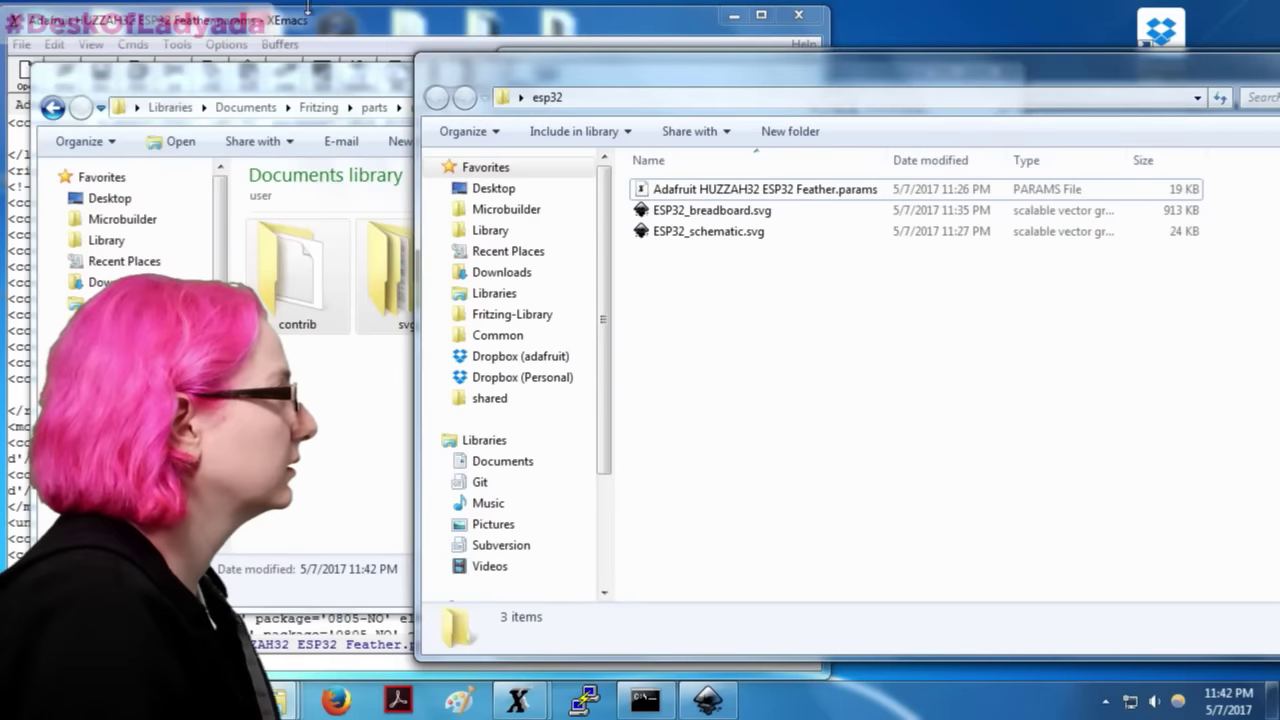
{"action": "left_click", "coordinate": [315, 12]}
{"action": "left_click", "coordinate": [807, 18]}
{"action": "left_click_drag", "start_coordinate": [361, 95], "coordinate": [848, 160]}
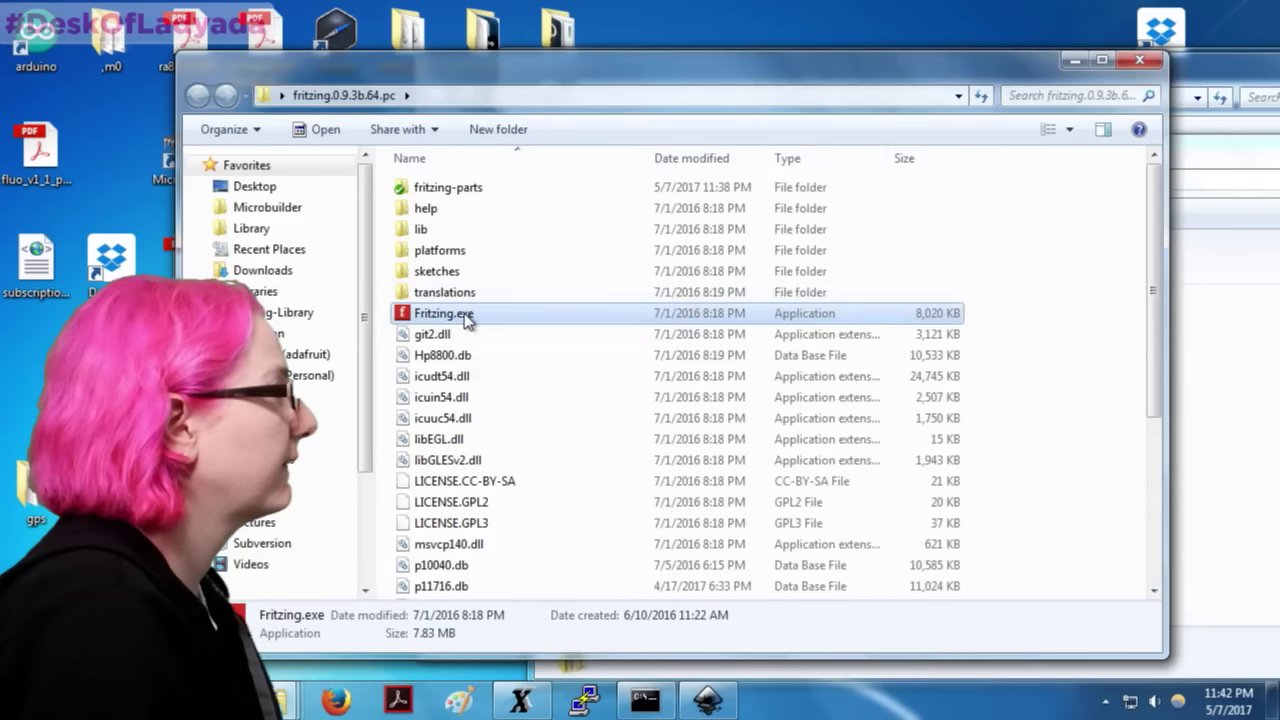
{"action": "double_click", "coordinate": [460, 316]}
{"action": "left_click", "coordinate": [826, 403]}
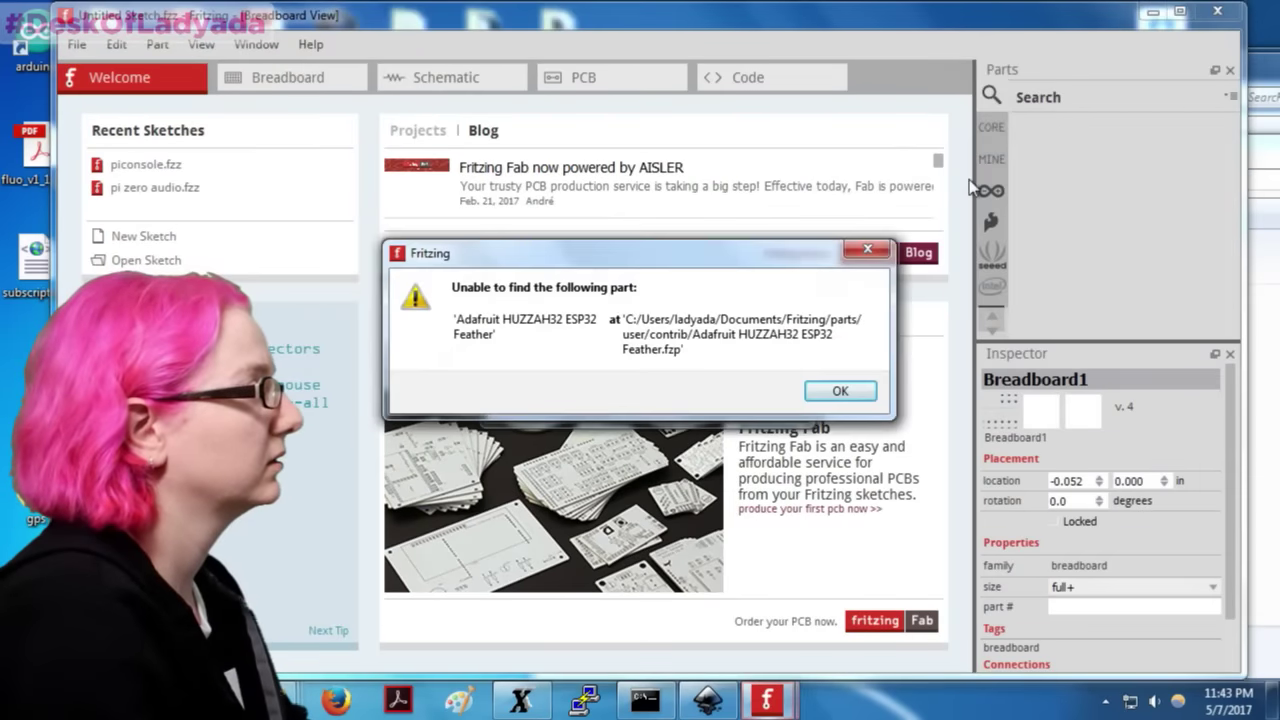
{"action": "left_click", "coordinate": [840, 392]}
Step: Find the part with the search term esp32, inspect its Schematic view in the new parts editor, and close Fritzing
{"action": "left_click", "coordinate": [1034, 136]}
{"action": "right_click", "coordinate": [1036, 140]}
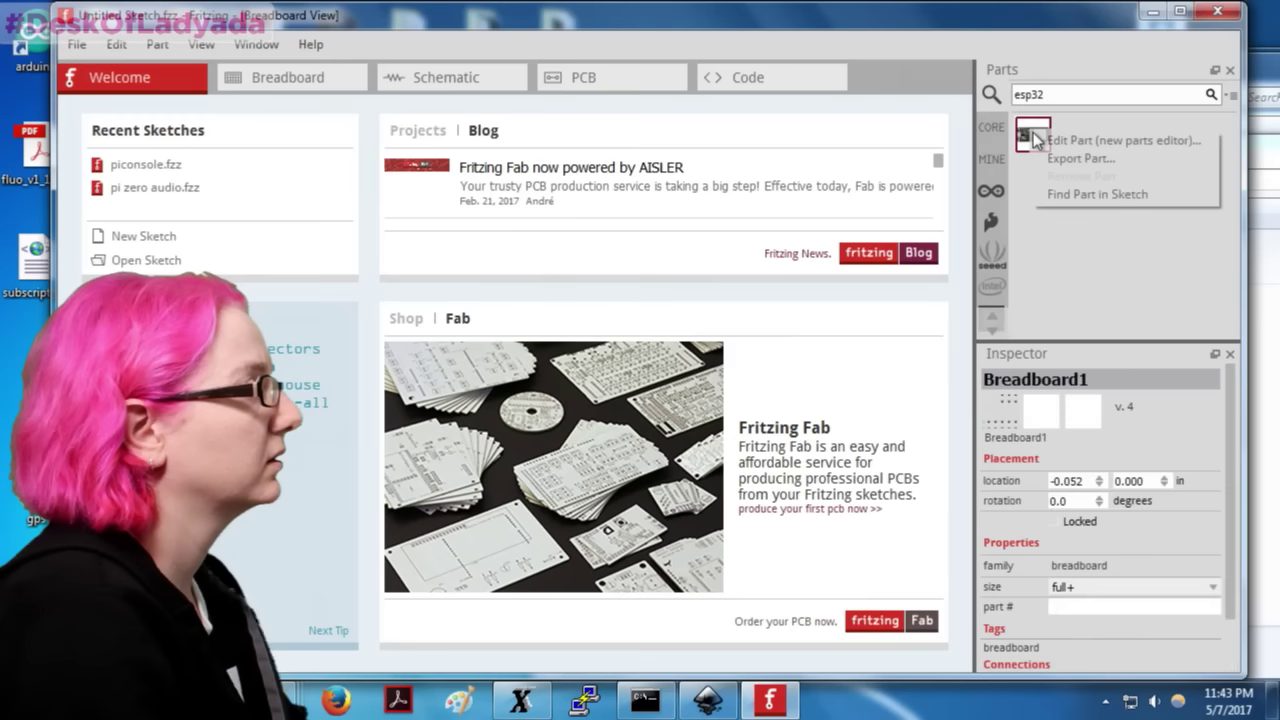
{"action": "left_click", "coordinate": [1056, 136]}
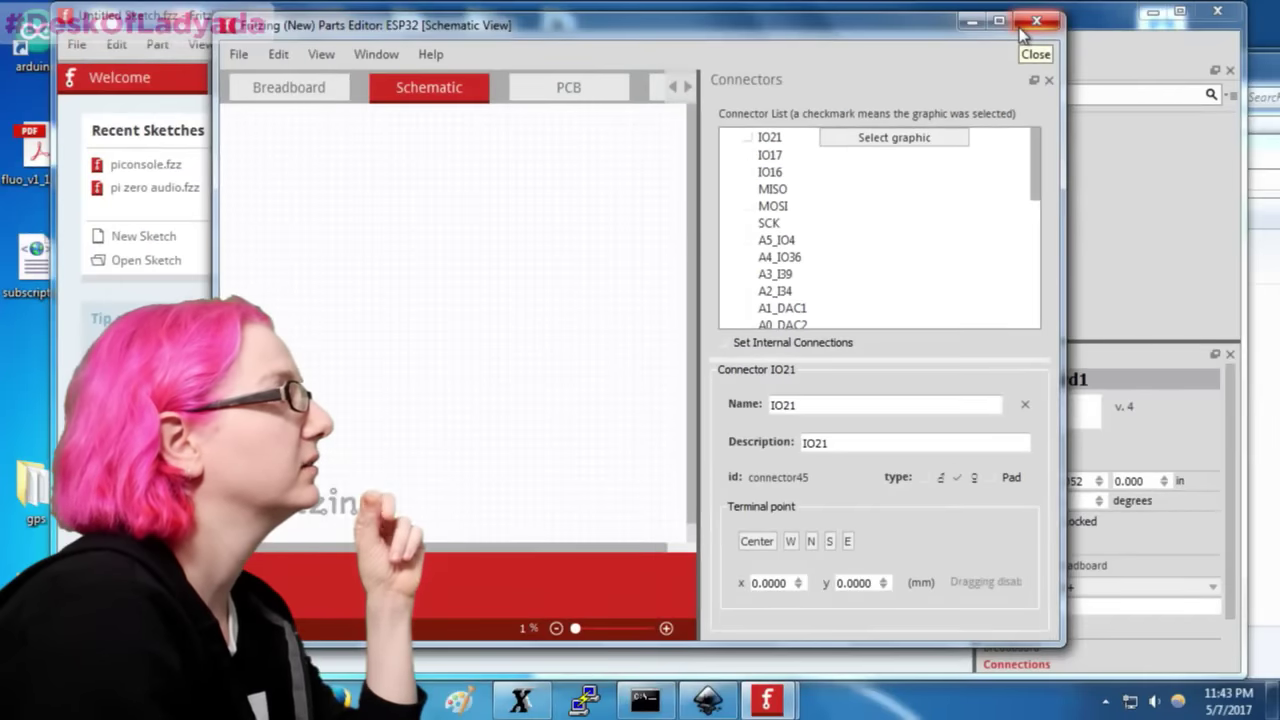
{"action": "left_click", "coordinate": [1021, 30]}
{"action": "left_click", "coordinate": [840, 374]}
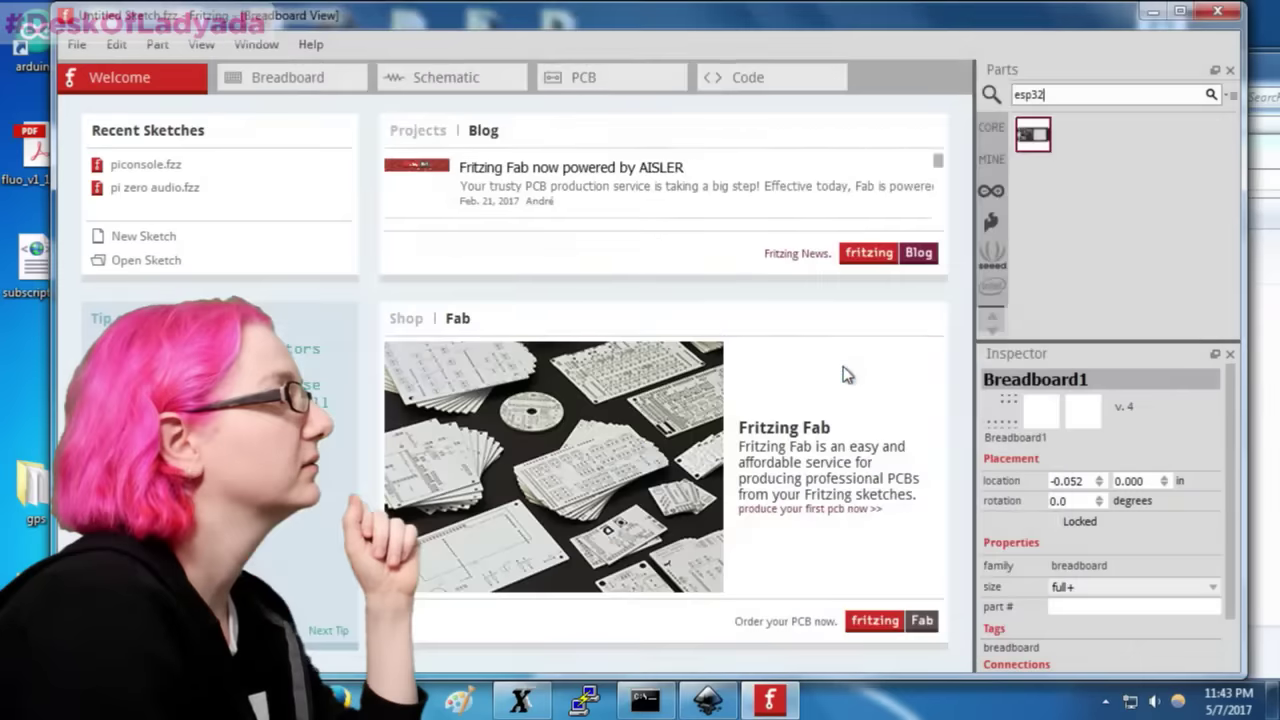
{"action": "left_click", "coordinate": [1218, 10]}
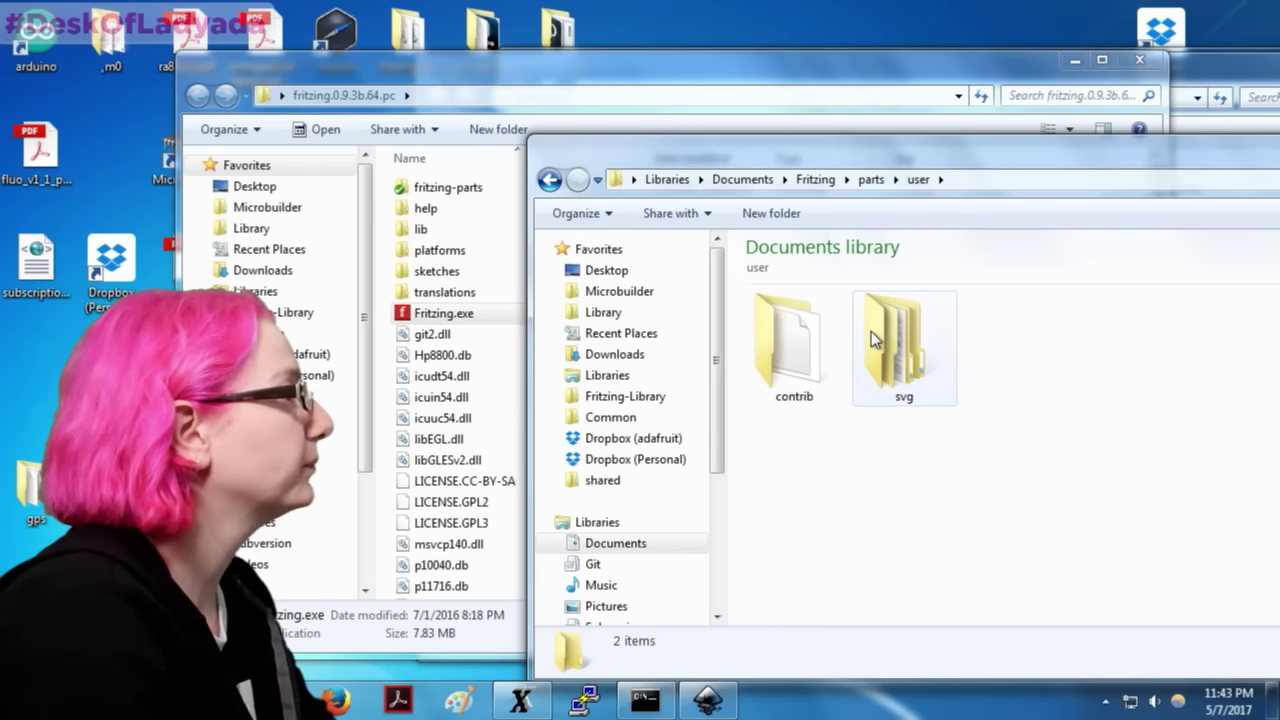
Step: Open ESP32_breadboard.svg from the user parts folder svg/contrib/breadboard for editing
{"action": "double_click", "coordinate": [871, 331]}
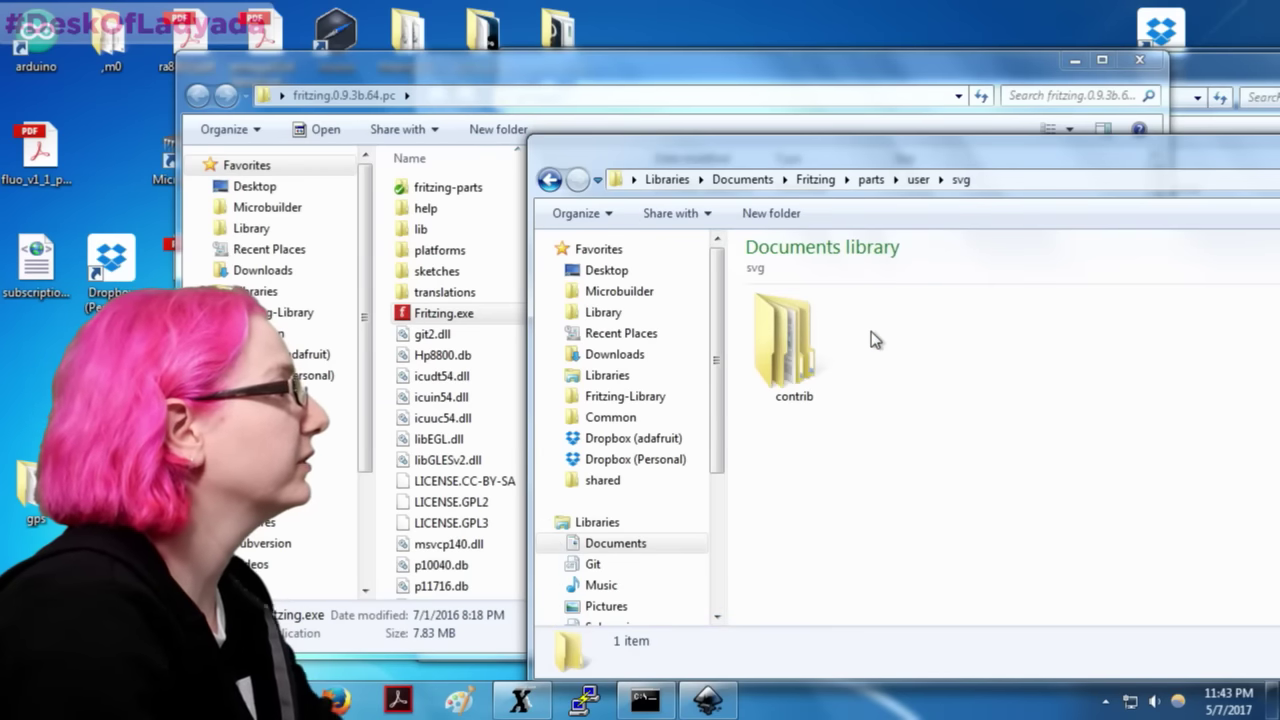
{"action": "double_click", "coordinate": [758, 348]}
{"action": "left_click", "coordinate": [780, 318]}
{"action": "double_click", "coordinate": [785, 325]}
{"action": "left_click", "coordinate": [789, 331]}
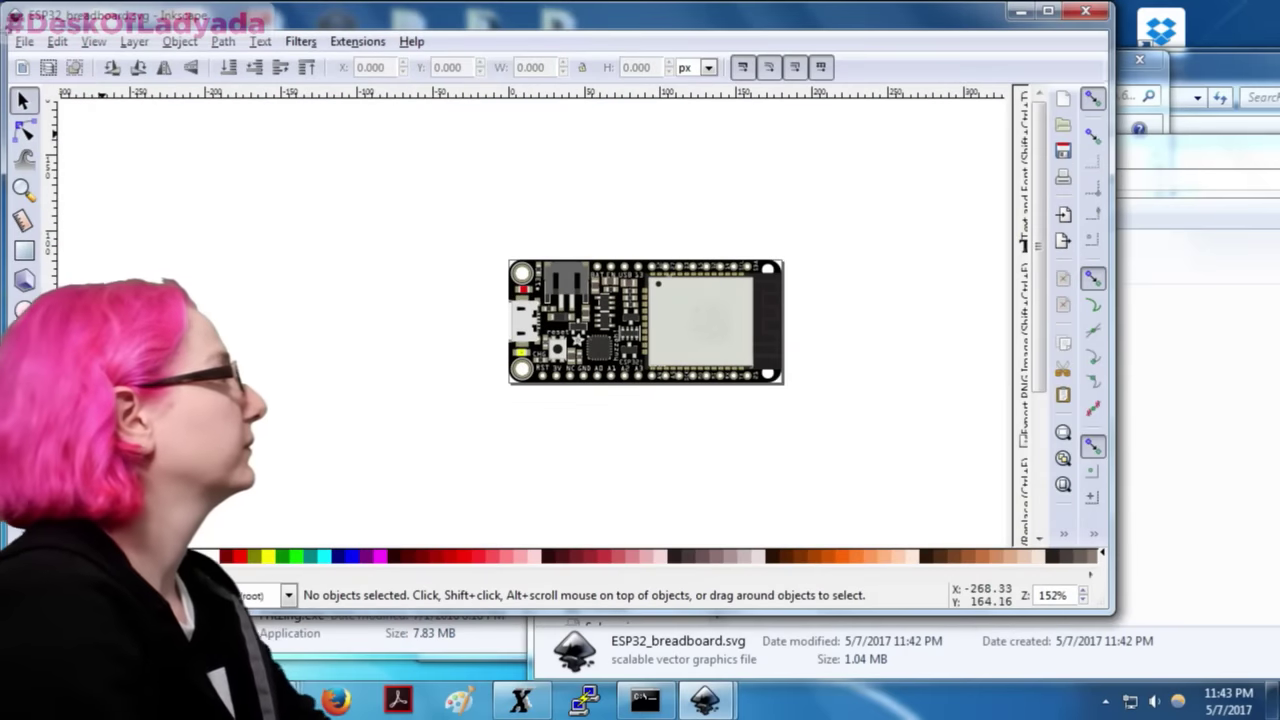
Step: Ungroup the board artwork, delete the large ESP32 module graphic, then save and close the drawing
{"action": "left_click", "coordinate": [717, 323]}
{"action": "right_click", "coordinate": [713, 305]}
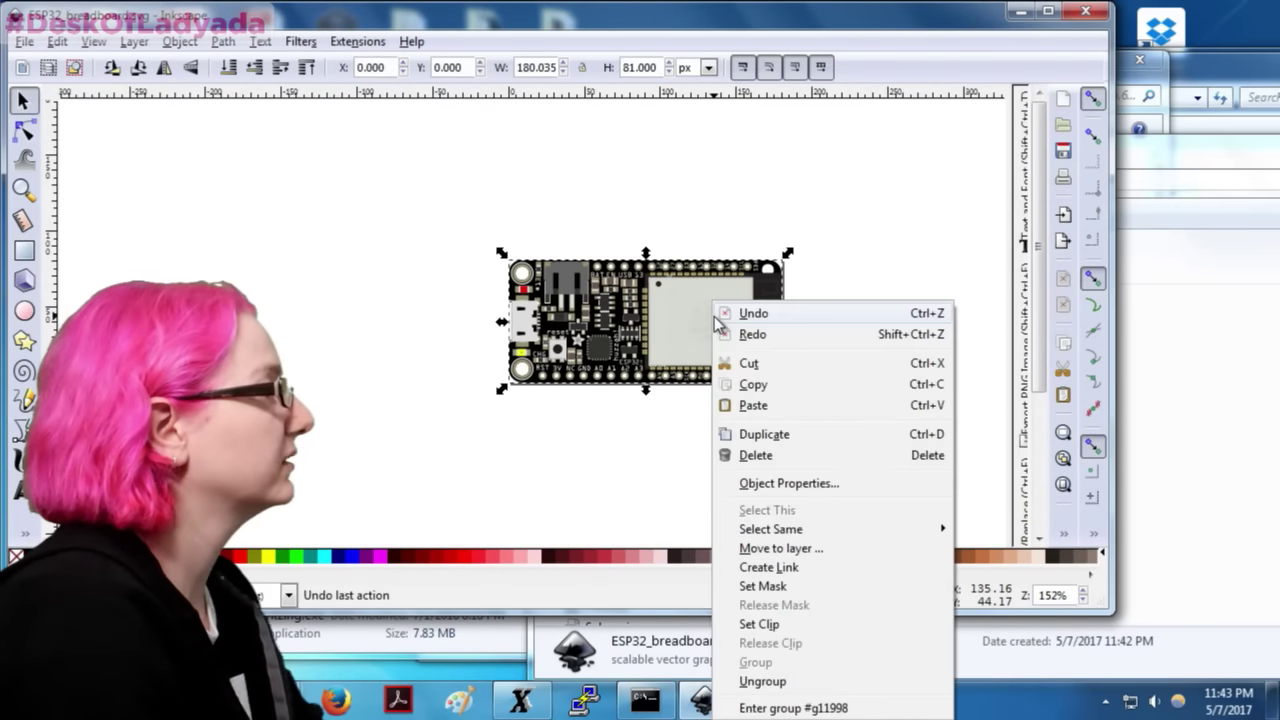
{"action": "left_click", "coordinate": [790, 680]}
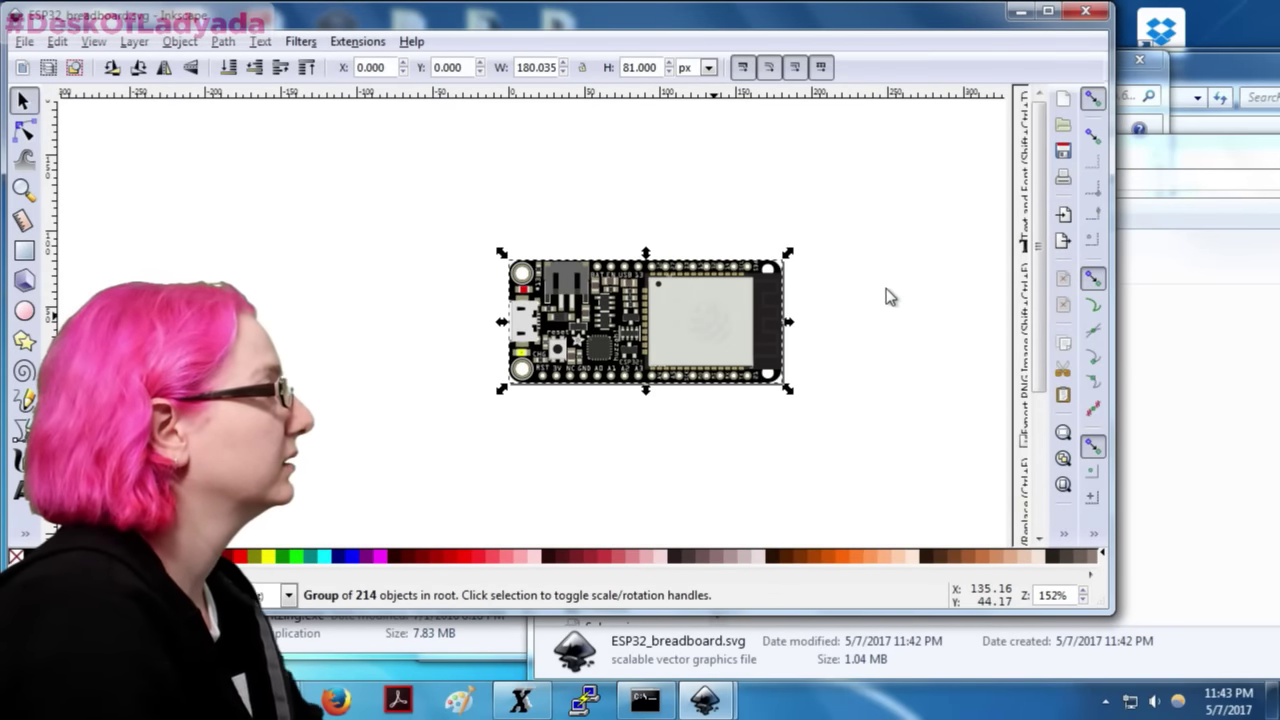
{"action": "left_click", "coordinate": [743, 310]}
{"action": "key", "text": "Delete"}
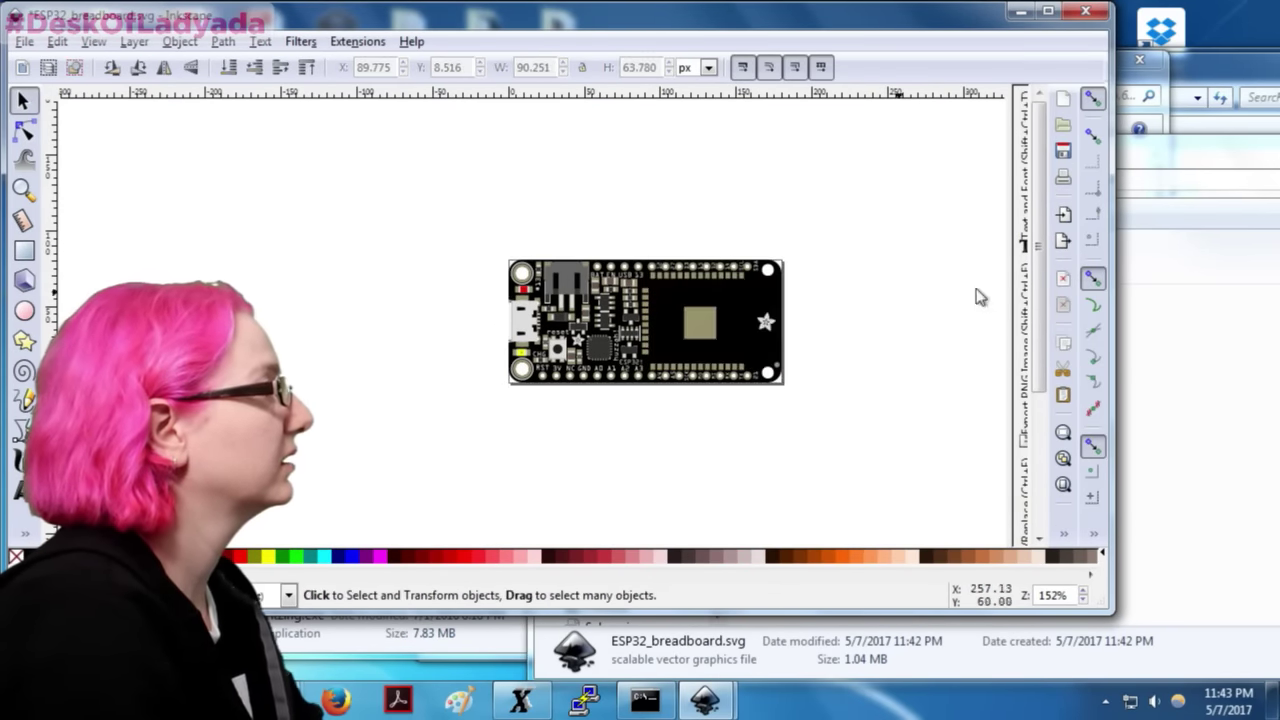
{"action": "key", "text": "ctrl+s"}
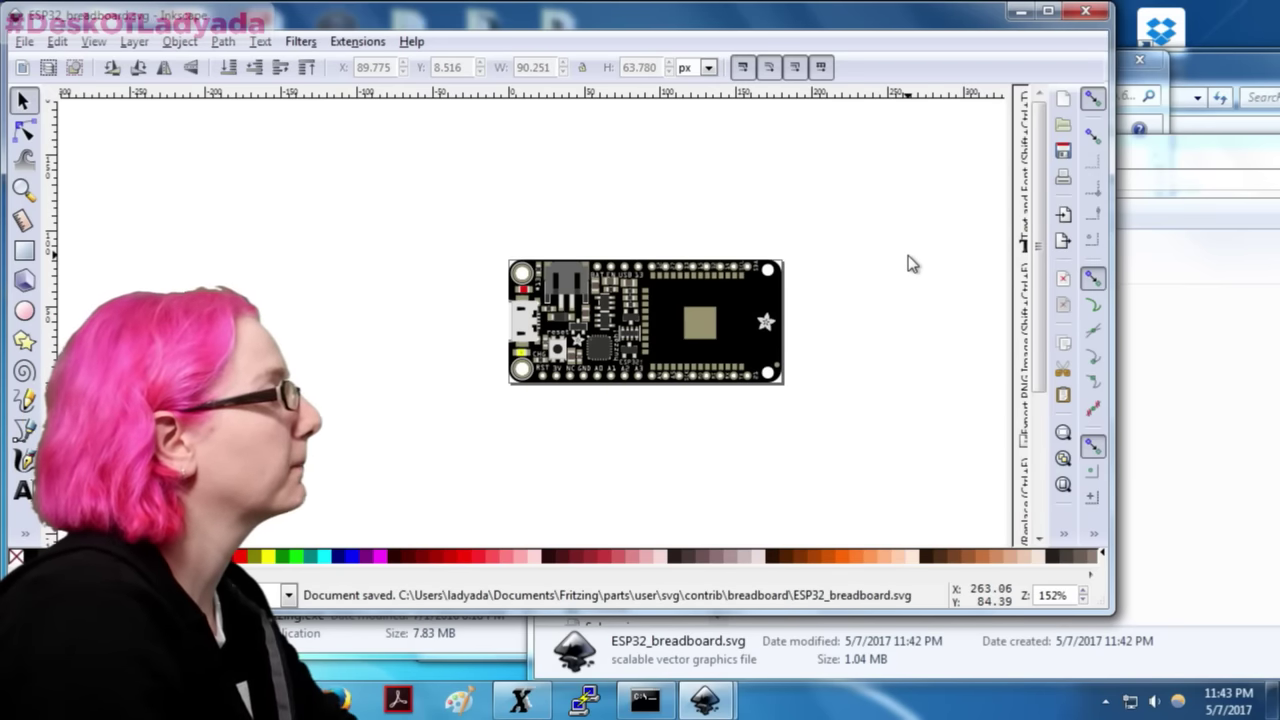
{"action": "left_click", "coordinate": [1079, 13]}
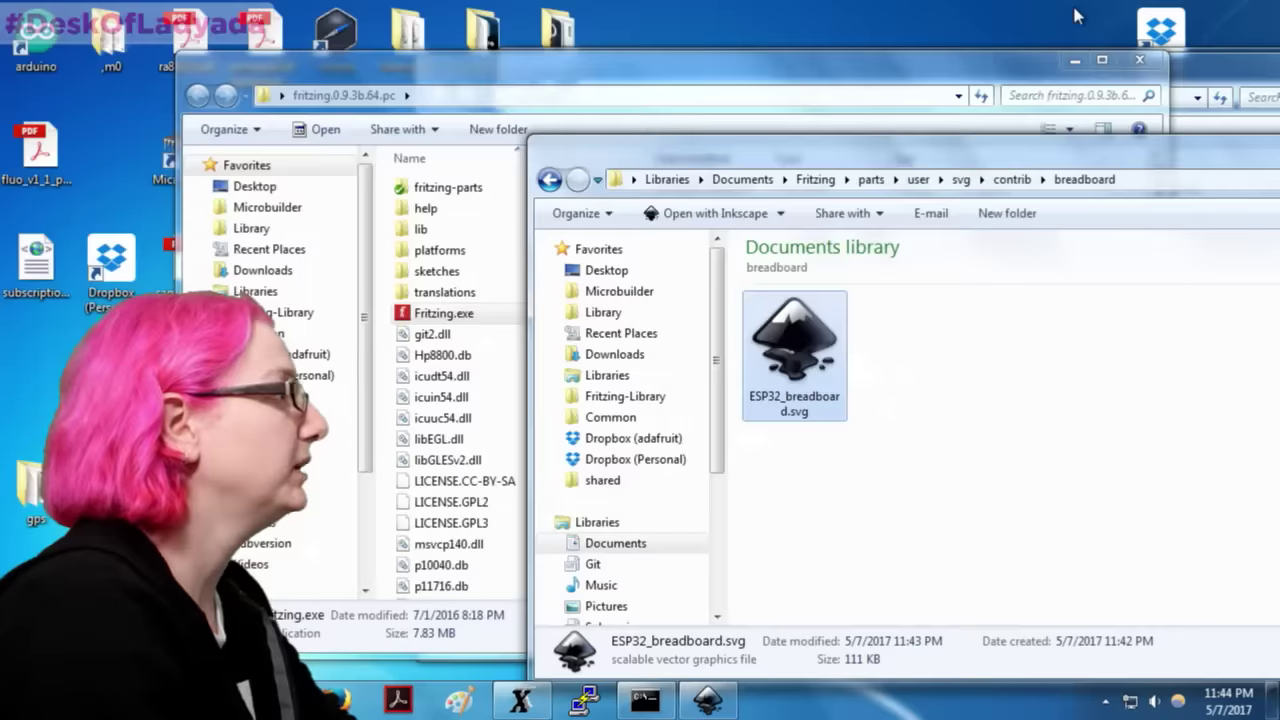
Step: Launch Fritzing.exe, dismiss the startup warning, and search the parts for esp32
{"action": "double_click", "coordinate": [444, 313]}
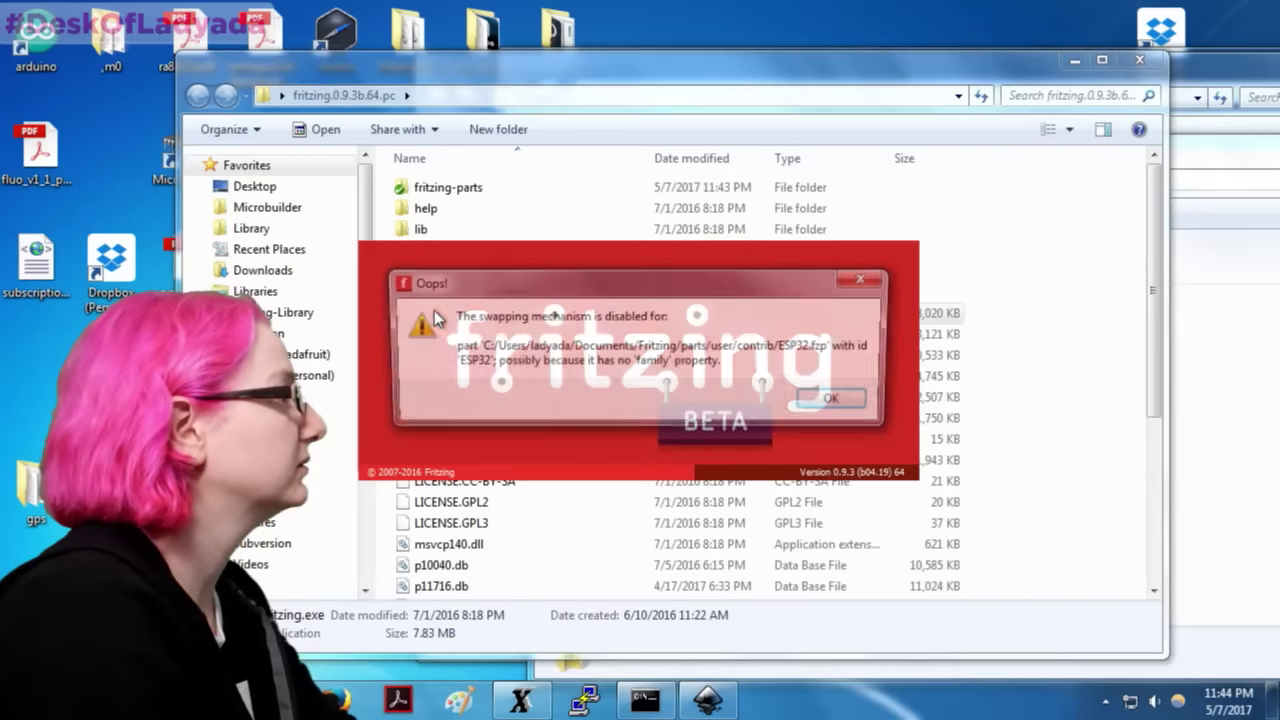
{"action": "left_click", "coordinate": [826, 404]}
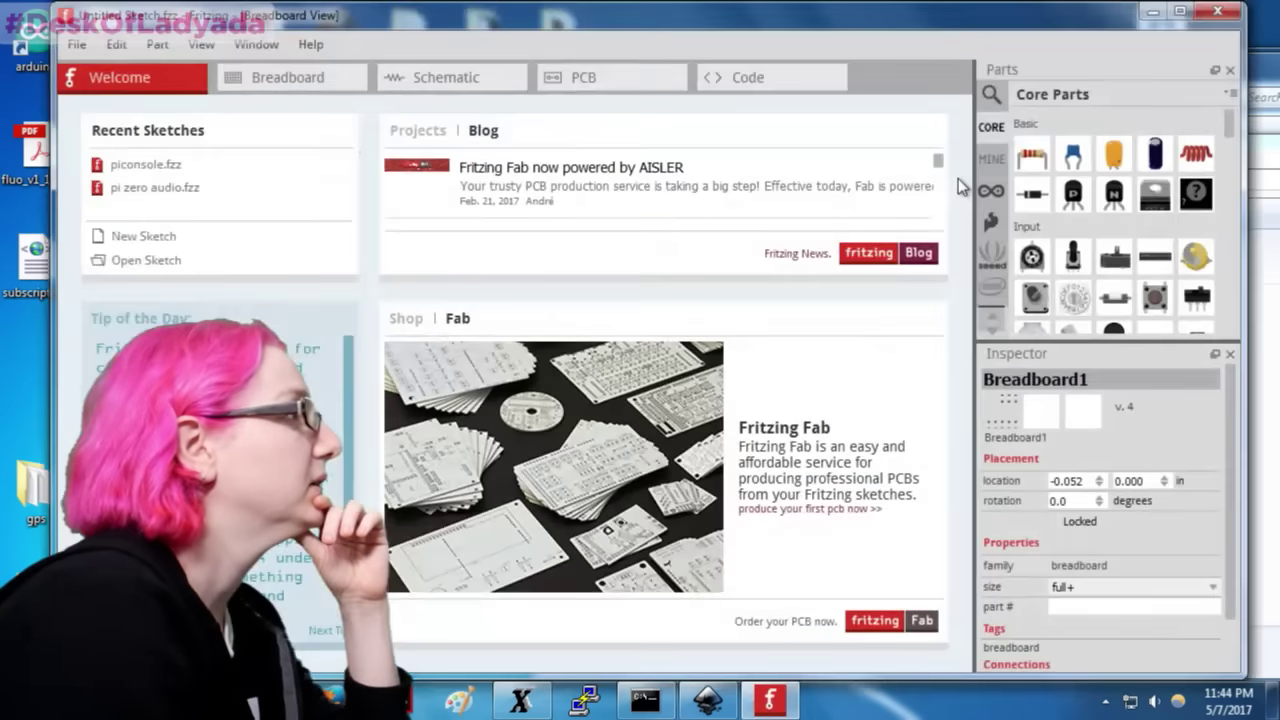
{"action": "left_click", "coordinate": [991, 94]}
{"action": "type", "text": "esp32"}
{"action": "key", "text": "Return"}
Step: Open the found ESP32 part in the new parts editor, dismiss its messages, and close the editor and Fritzing
{"action": "left_click", "coordinate": [1032, 140]}
{"action": "right_click", "coordinate": [1035, 147]}
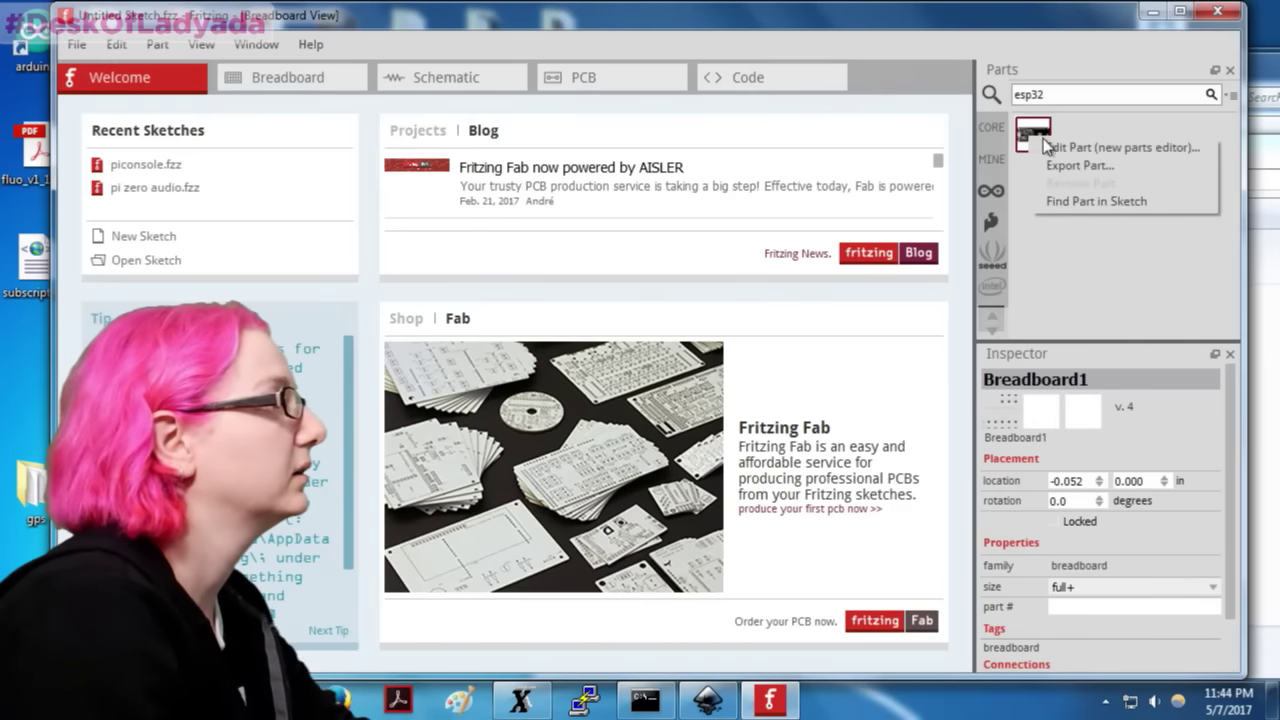
{"action": "left_click", "coordinate": [1050, 146]}
{"action": "left_click", "coordinate": [841, 382]}
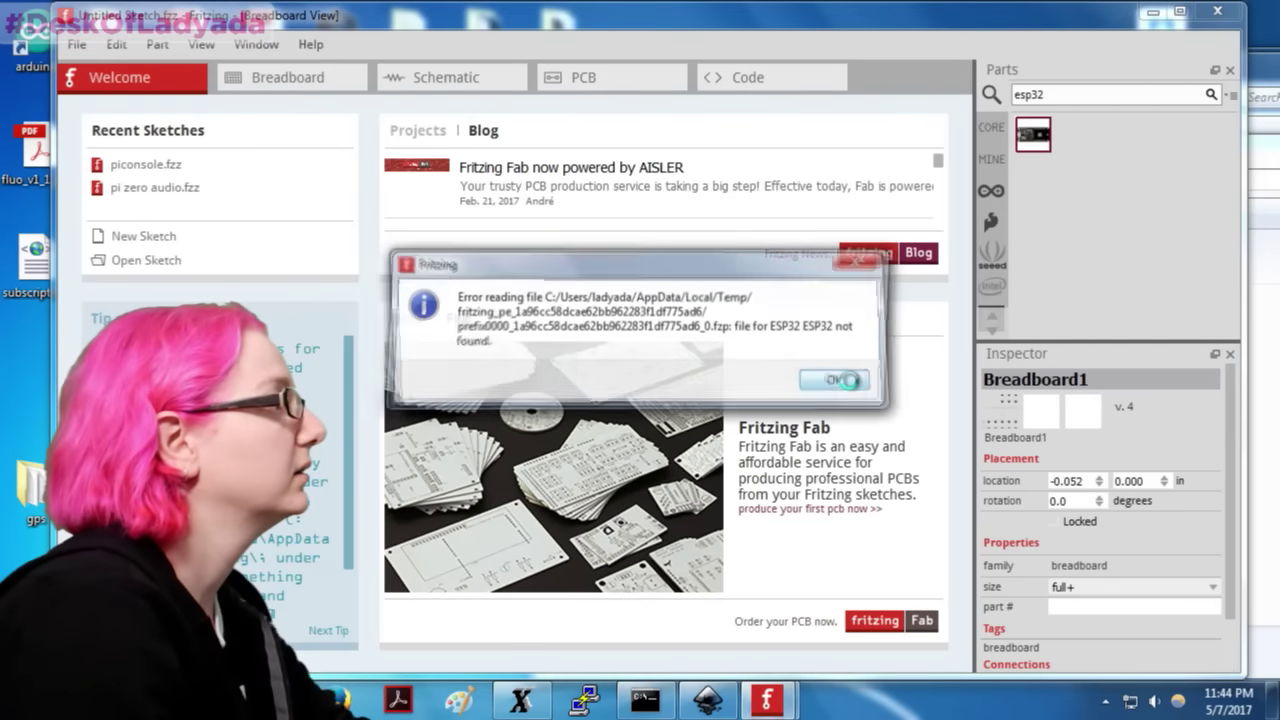
{"action": "left_click", "coordinate": [841, 382]}
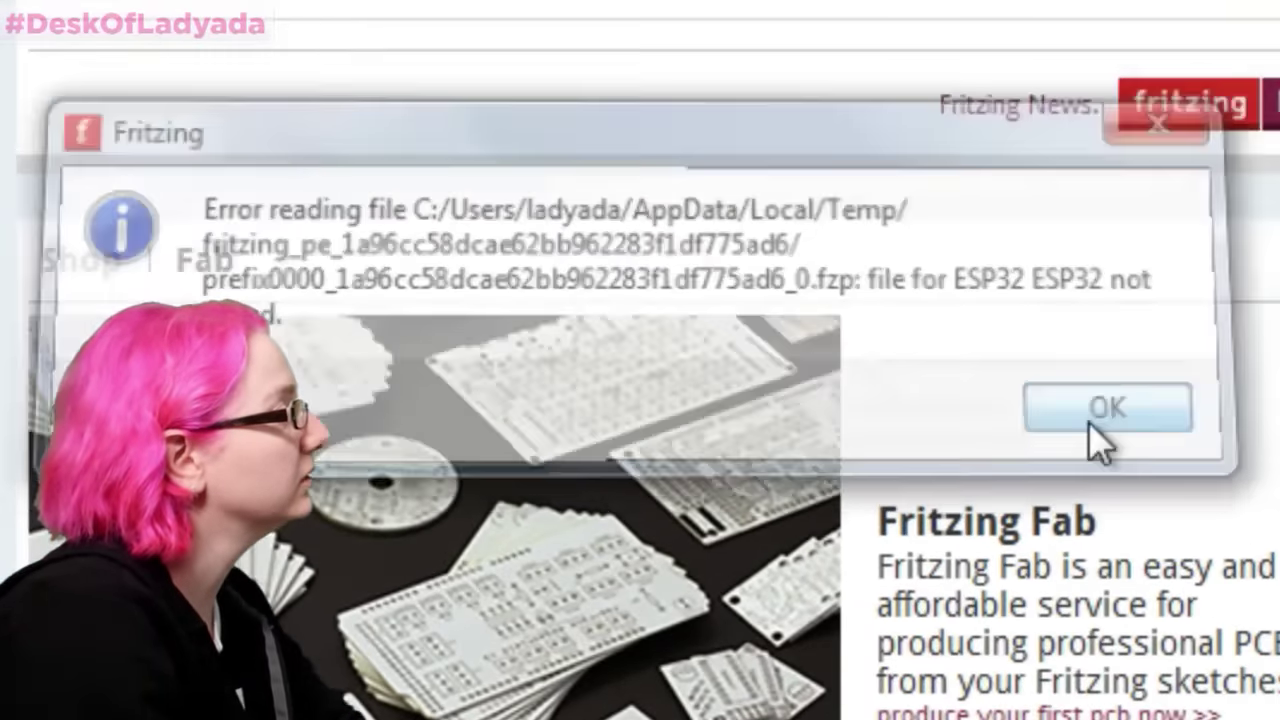
{"action": "left_click", "coordinate": [903, 387]}
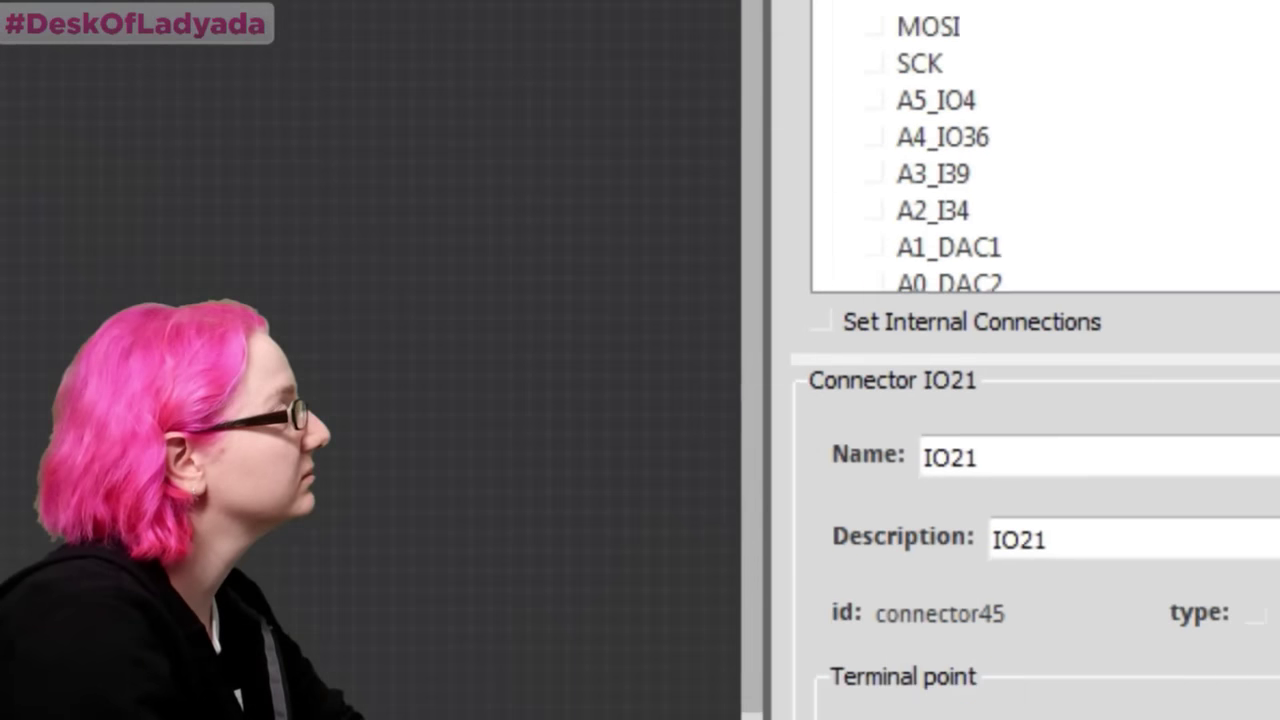
{"action": "key", "text": "ctrl+s"}
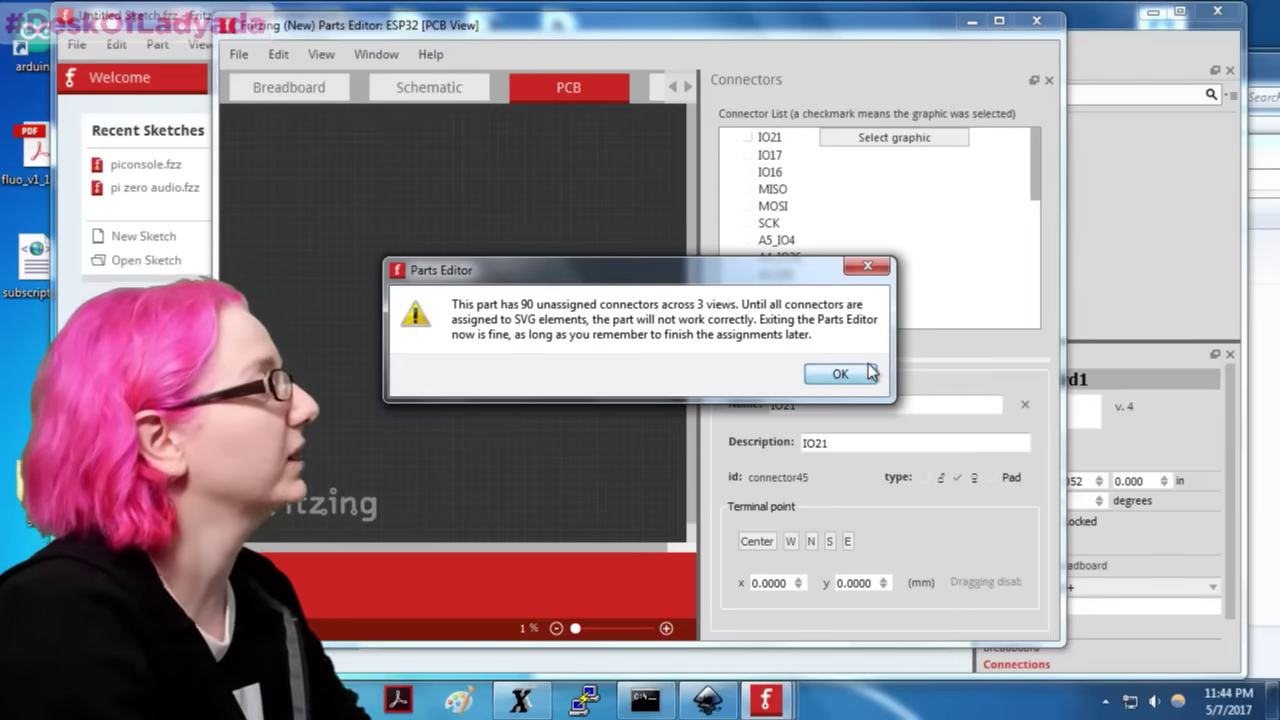
{"action": "left_click", "coordinate": [866, 373]}
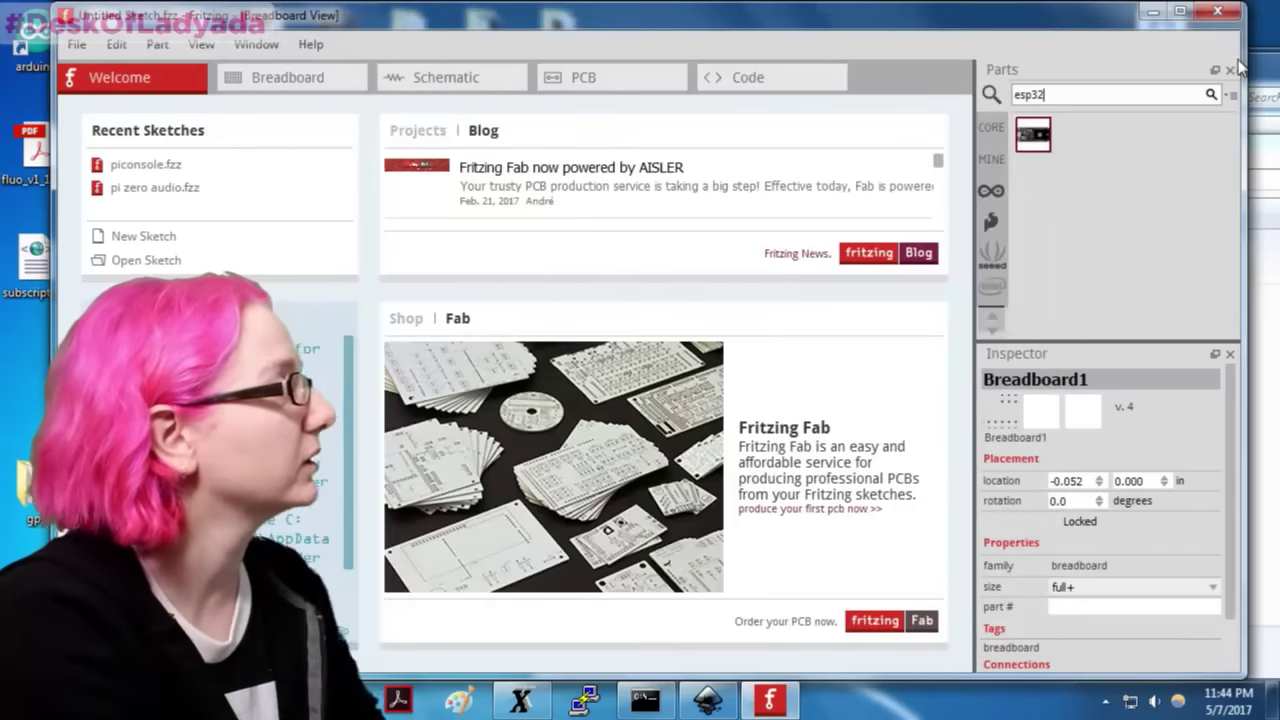
{"action": "left_click", "coordinate": [1218, 12]}
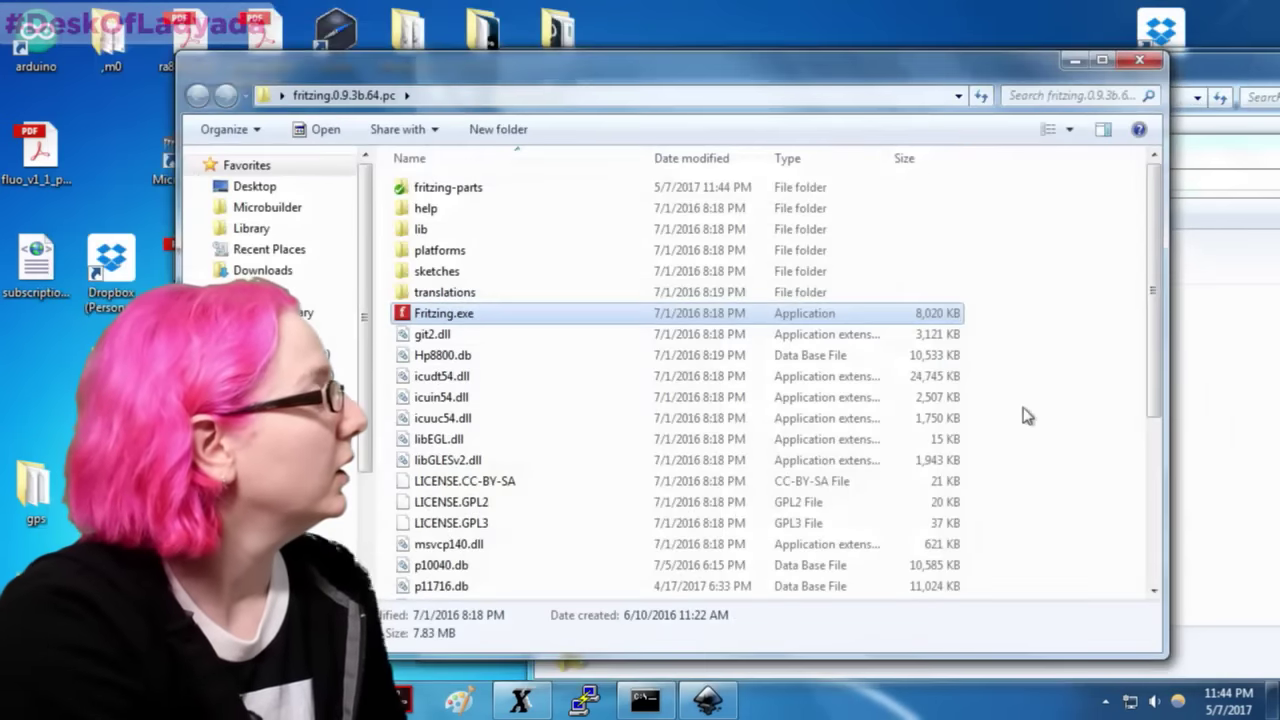
Step: Run Fritzing.exe as administrator from the fritzing.0.9.3b.64.pc folder and dismiss the startup warning
{"action": "left_click", "coordinate": [1237, 483]}
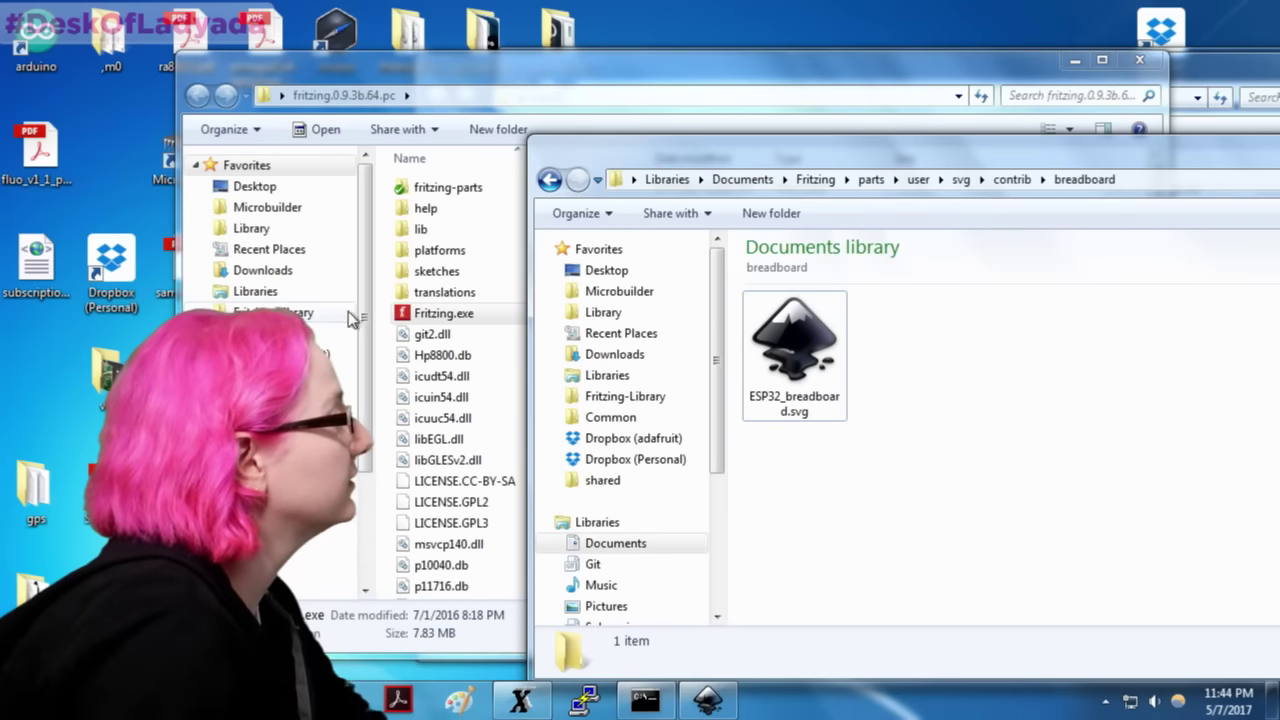
{"action": "right_click", "coordinate": [403, 316]}
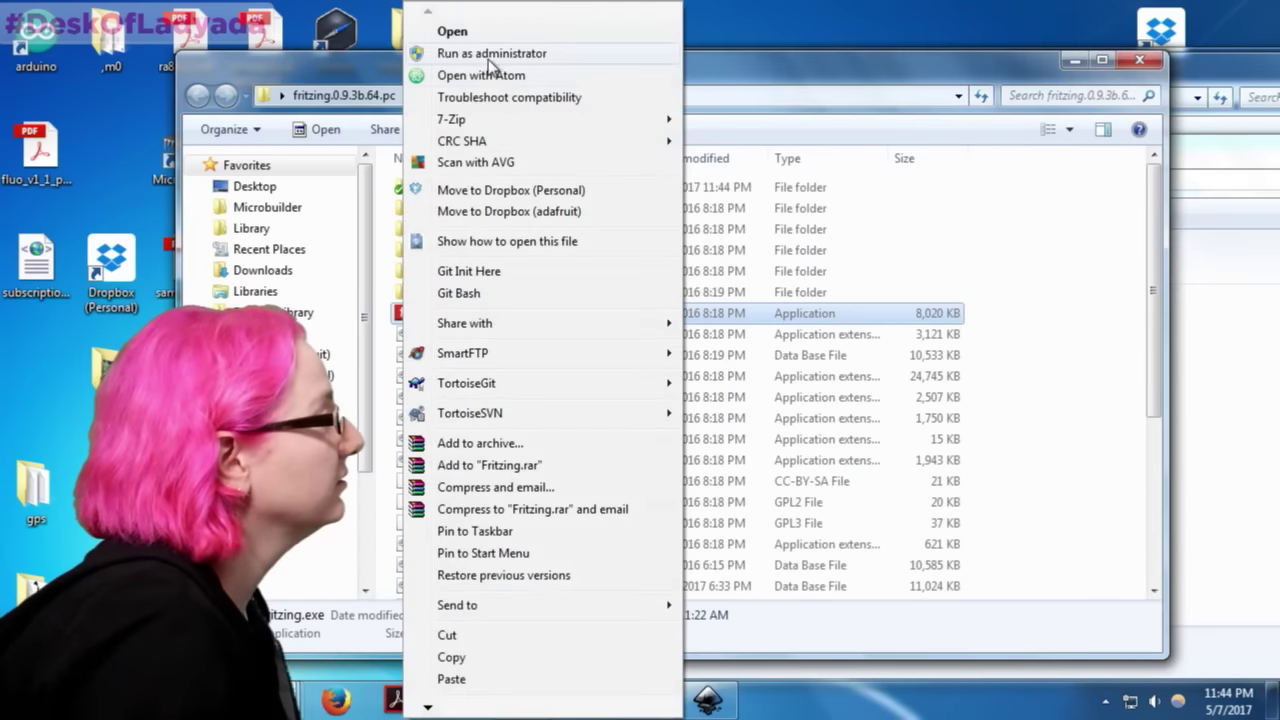
{"action": "left_click", "coordinate": [489, 55]}
{"action": "left_click", "coordinate": [755, 411]}
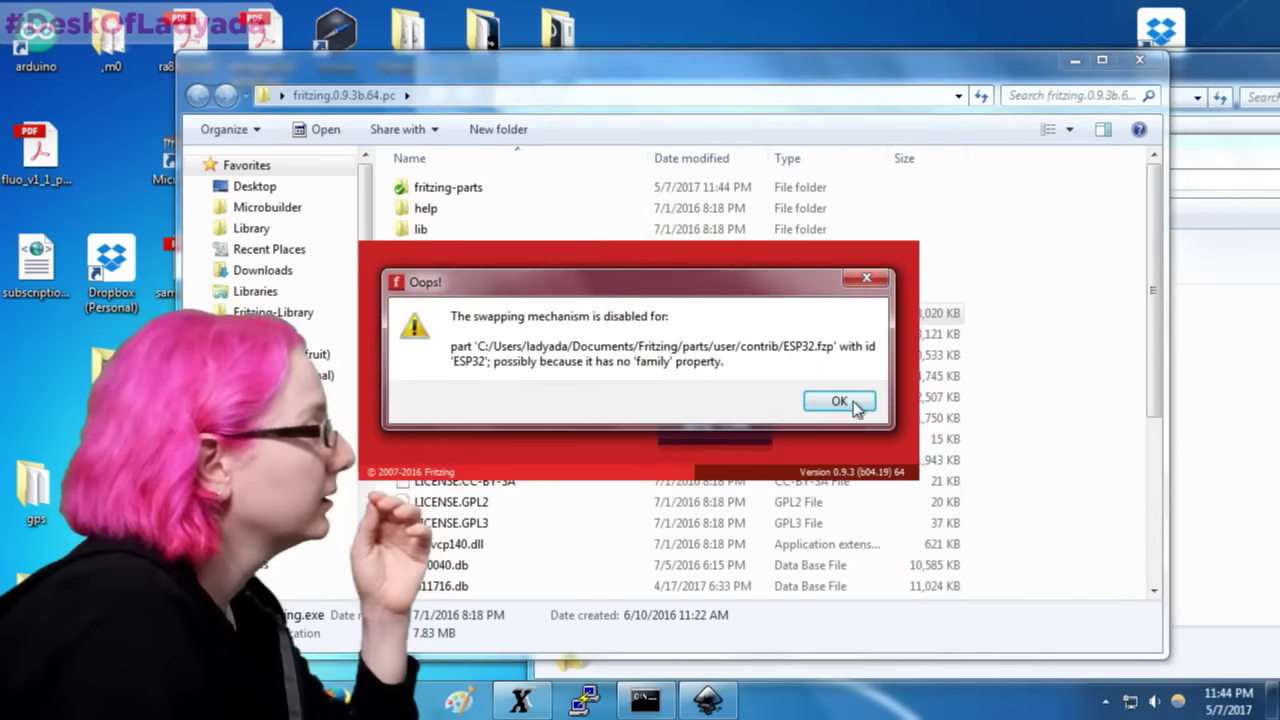
{"action": "left_click", "coordinate": [855, 403]}
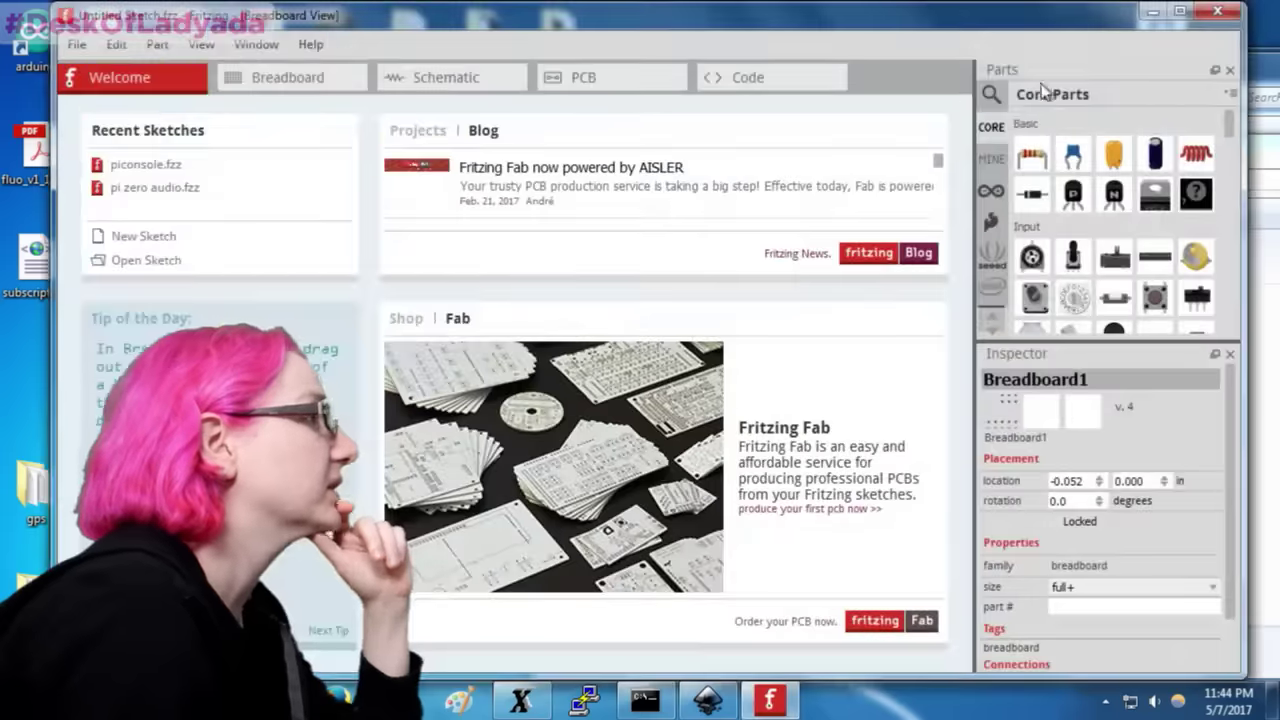
Step: Search for esp32, check the part in the new parts editor again, and close the editor and Fritzing
{"action": "left_click", "coordinate": [991, 94]}
{"action": "type", "text": "esp32"}
{"action": "key", "text": "Return"}
{"action": "right_click", "coordinate": [1034, 128]}
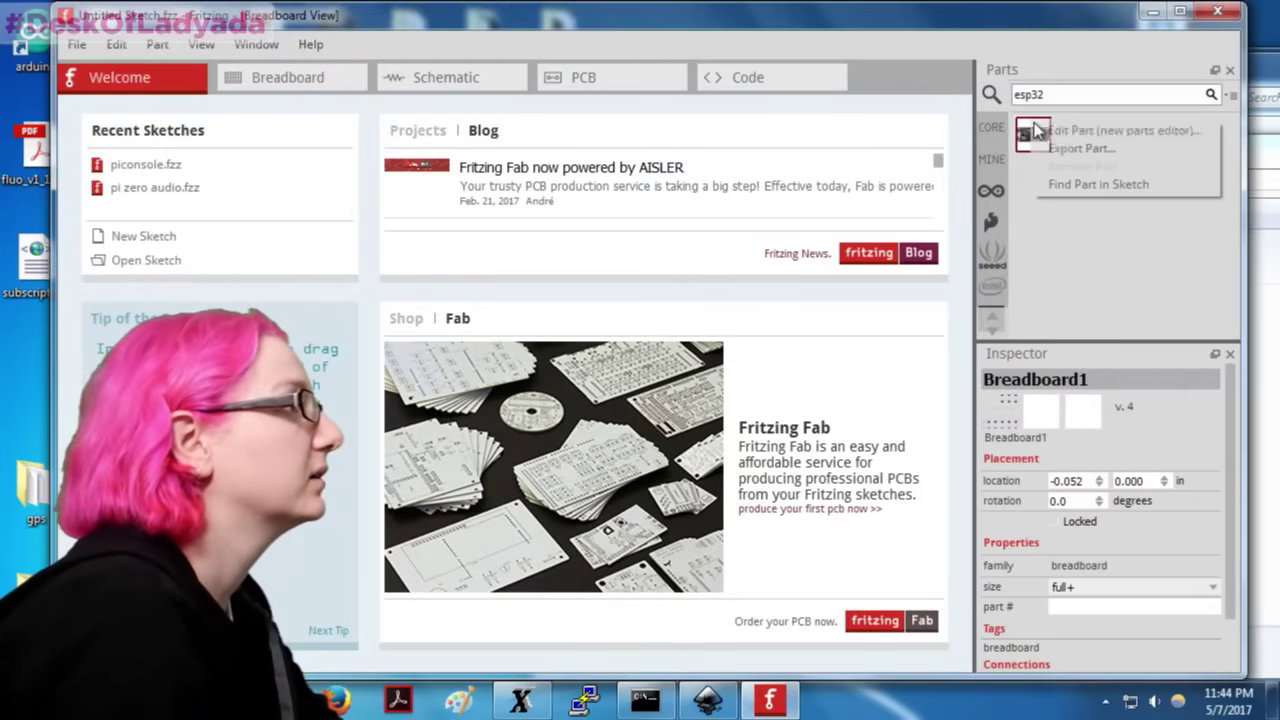
{"action": "left_click", "coordinate": [1052, 146]}
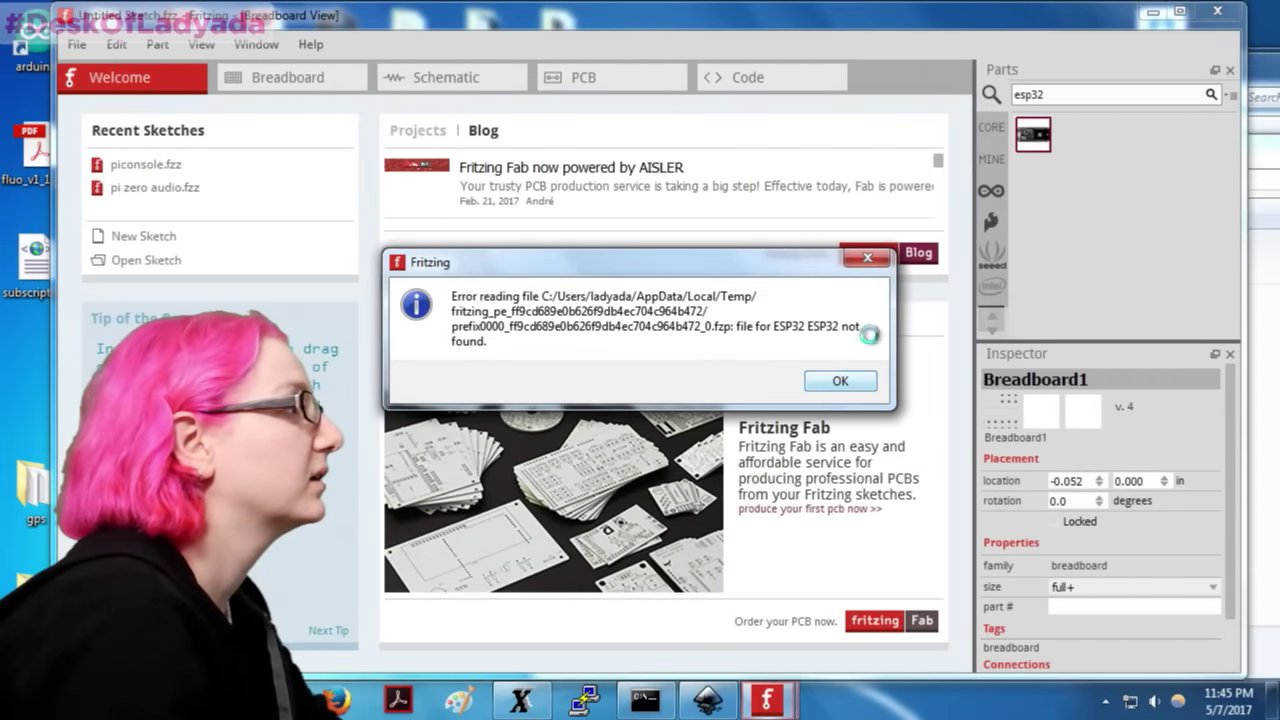
{"action": "left_click", "coordinate": [866, 260]}
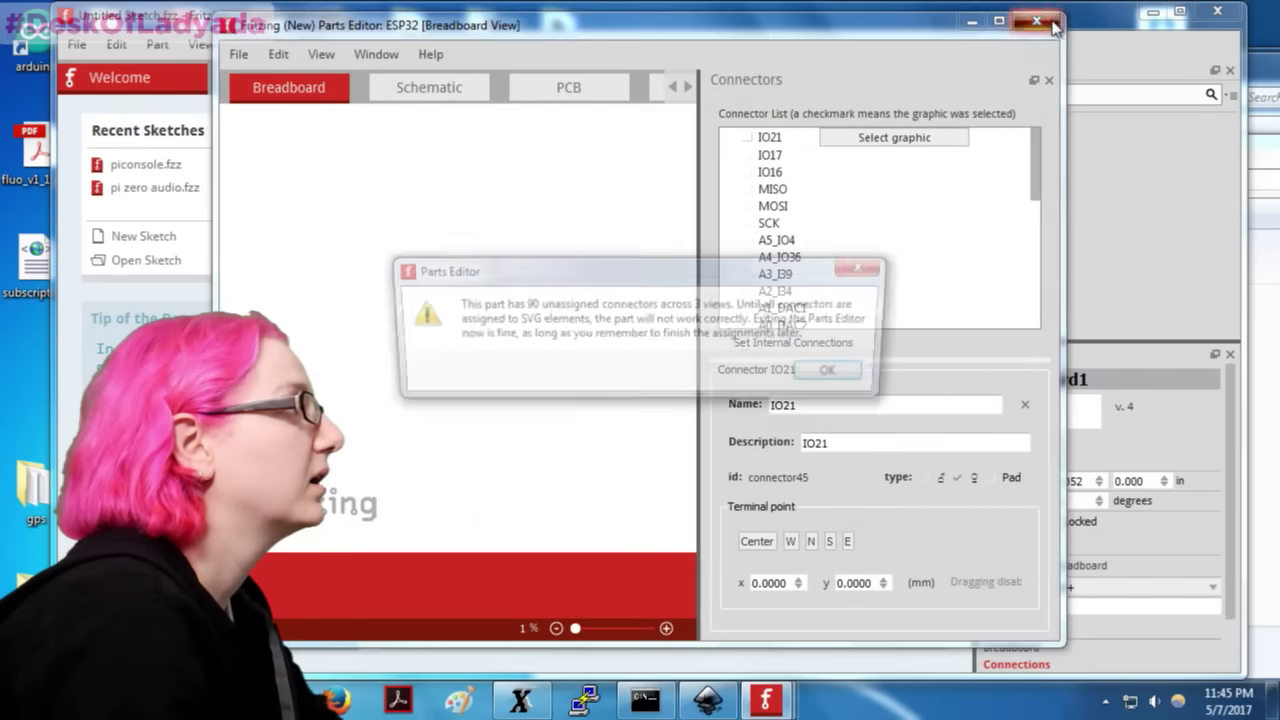
{"action": "left_click", "coordinate": [840, 373]}
{"action": "left_click", "coordinate": [1222, 16]}
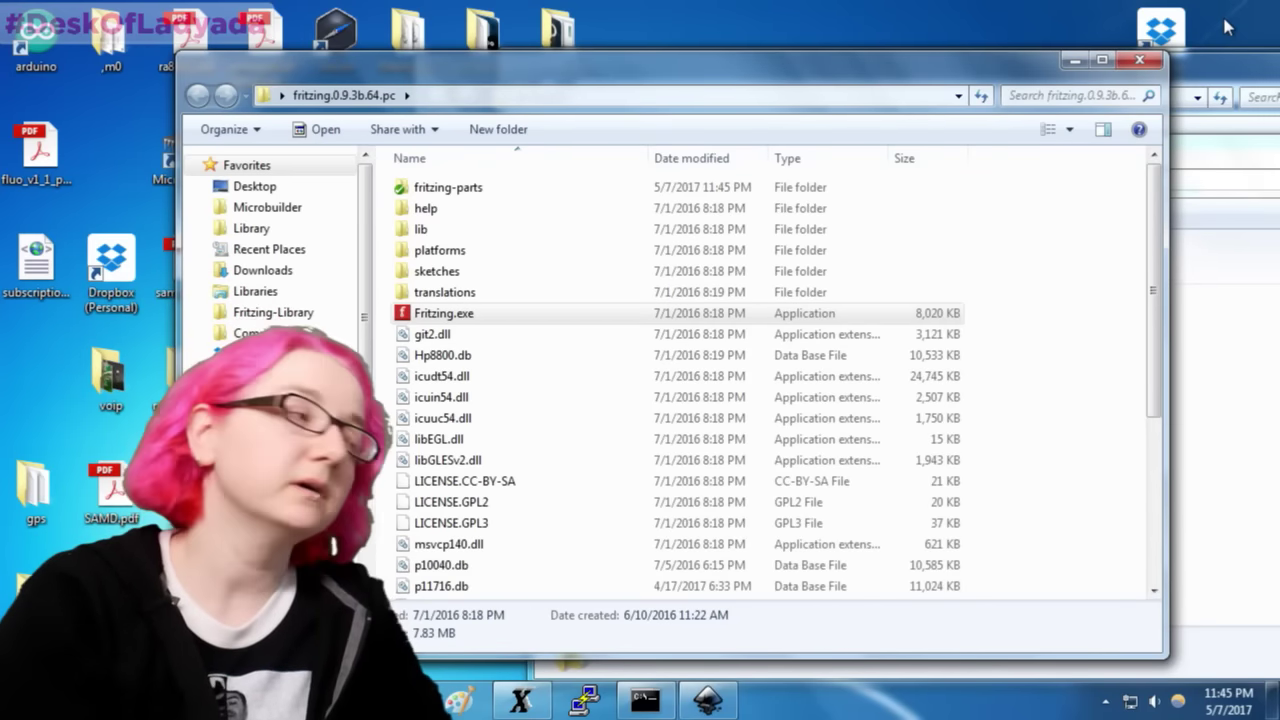
Step: Go back up from the svg breadboard folder to Documents/Fritzing/parts/user and open its contrib folder
{"action": "left_click", "coordinate": [1276, 345]}
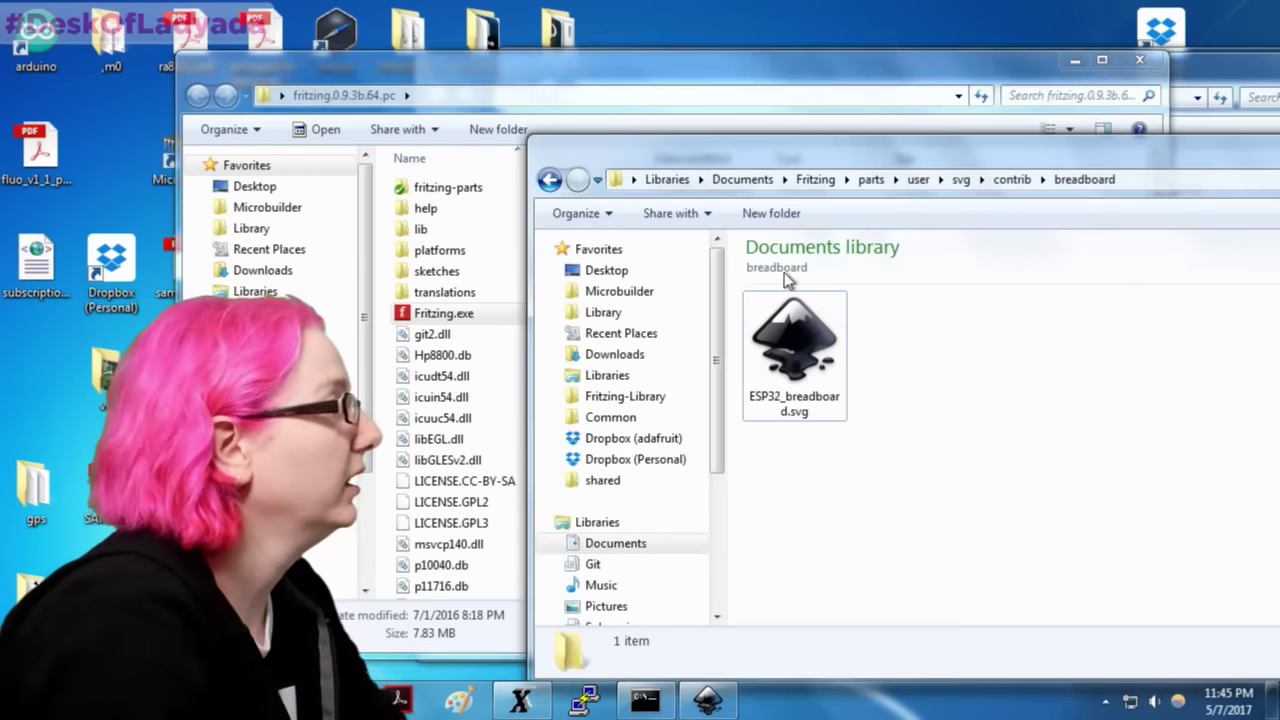
{"action": "left_click", "coordinate": [1012, 179]}
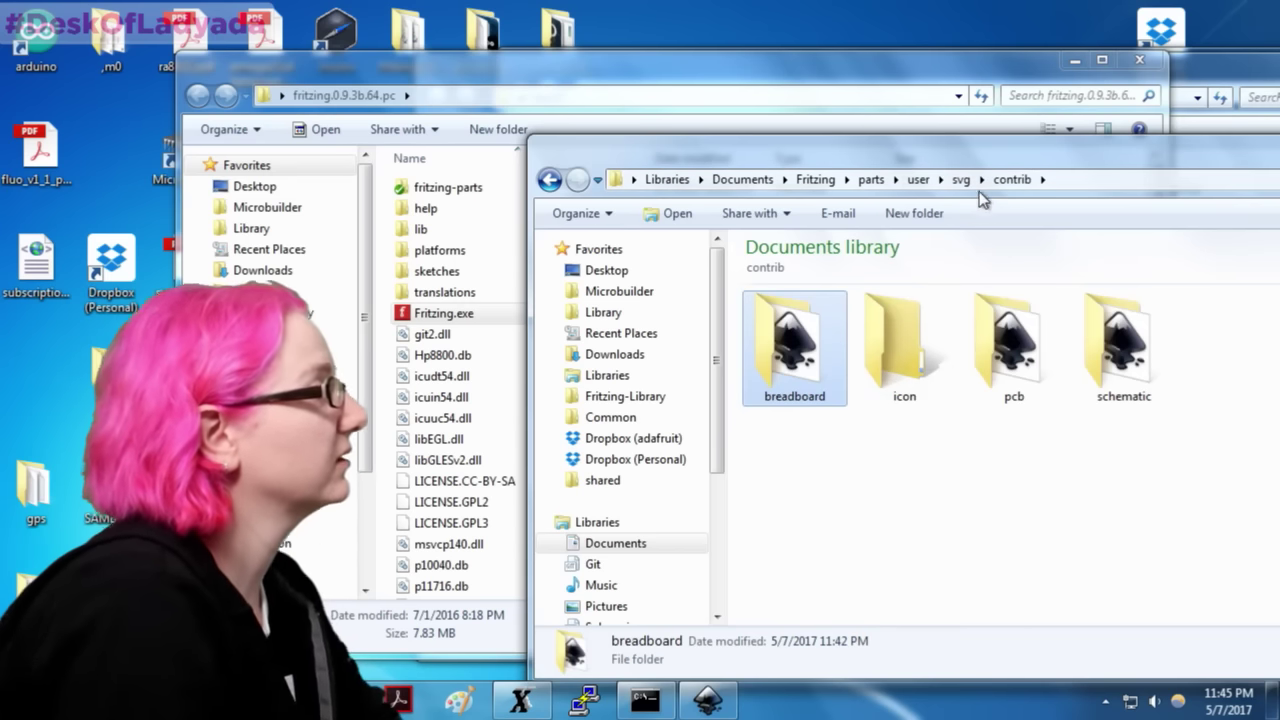
{"action": "left_click", "coordinate": [966, 179]}
{"action": "left_click", "coordinate": [924, 181]}
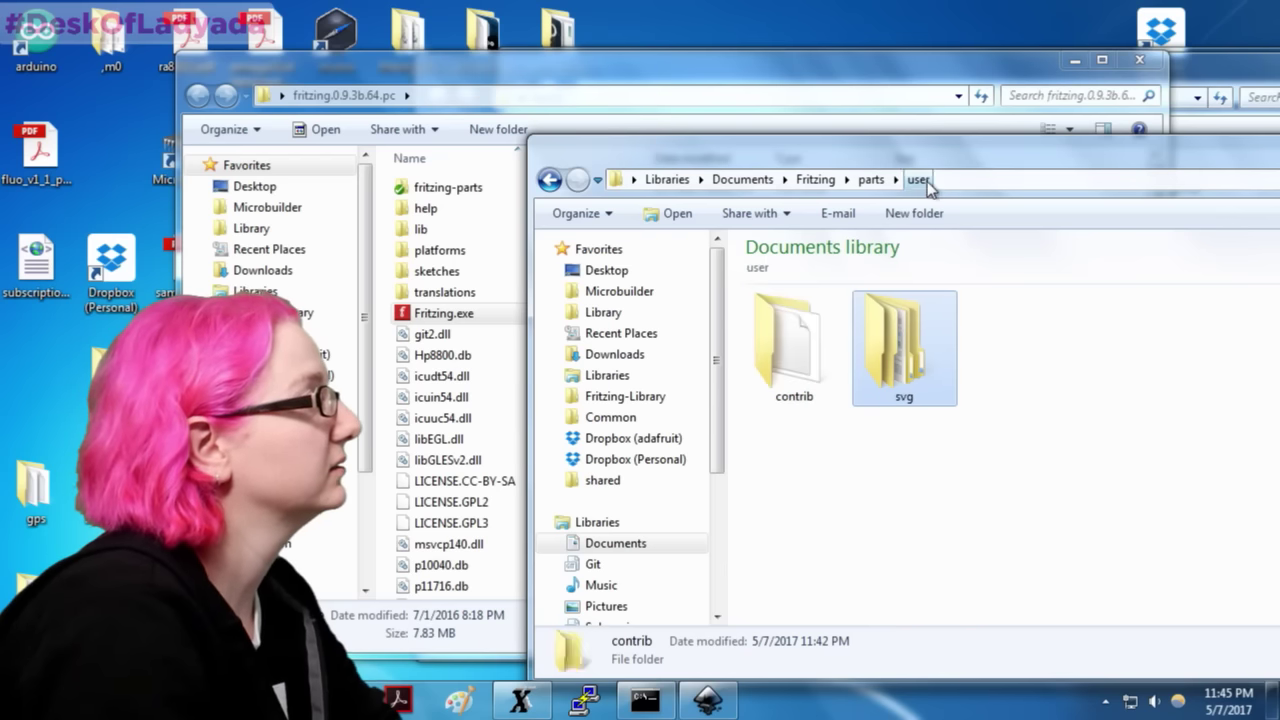
{"action": "double_click", "coordinate": [817, 337]}
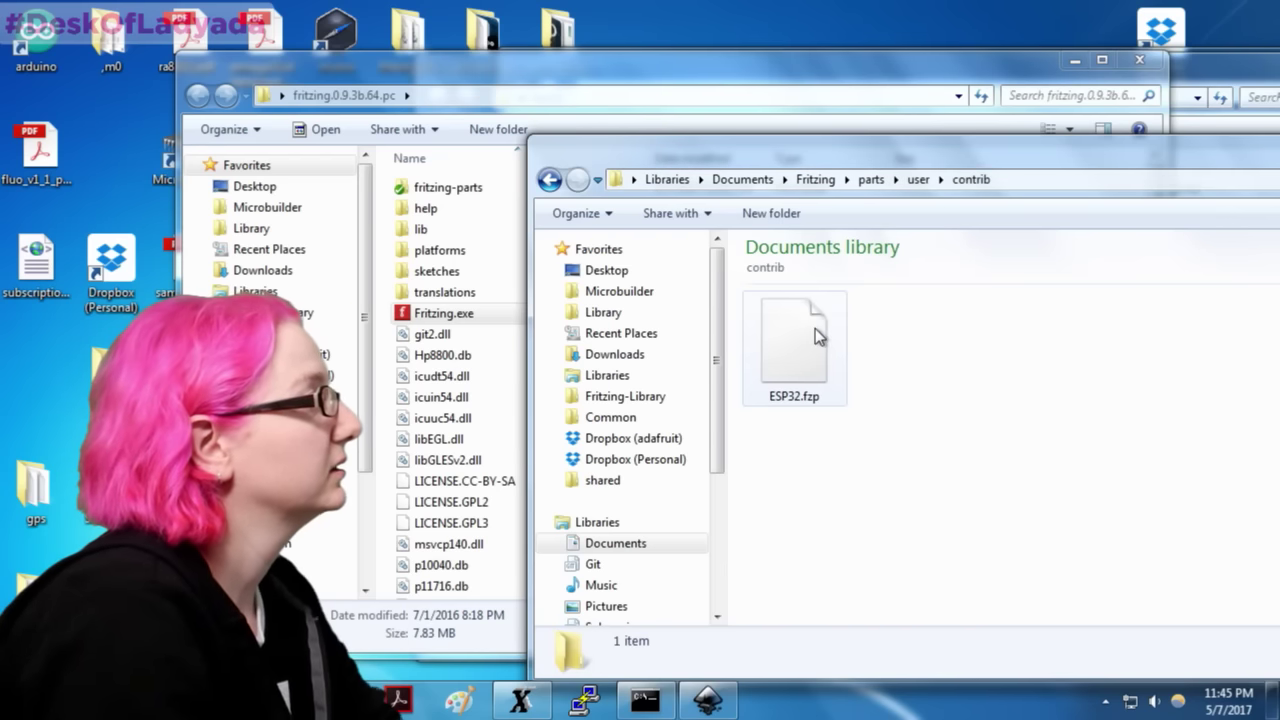
Step: Open ESP32.fzp from the contrib folder in XEmacs and arrange the editor window so the file is readable
{"action": "left_click", "coordinate": [519, 703]}
{"action": "left_click_drag", "start_coordinate": [862, 52], "coordinate": [394, 70]}
{"action": "left_click", "coordinate": [783, 371]}
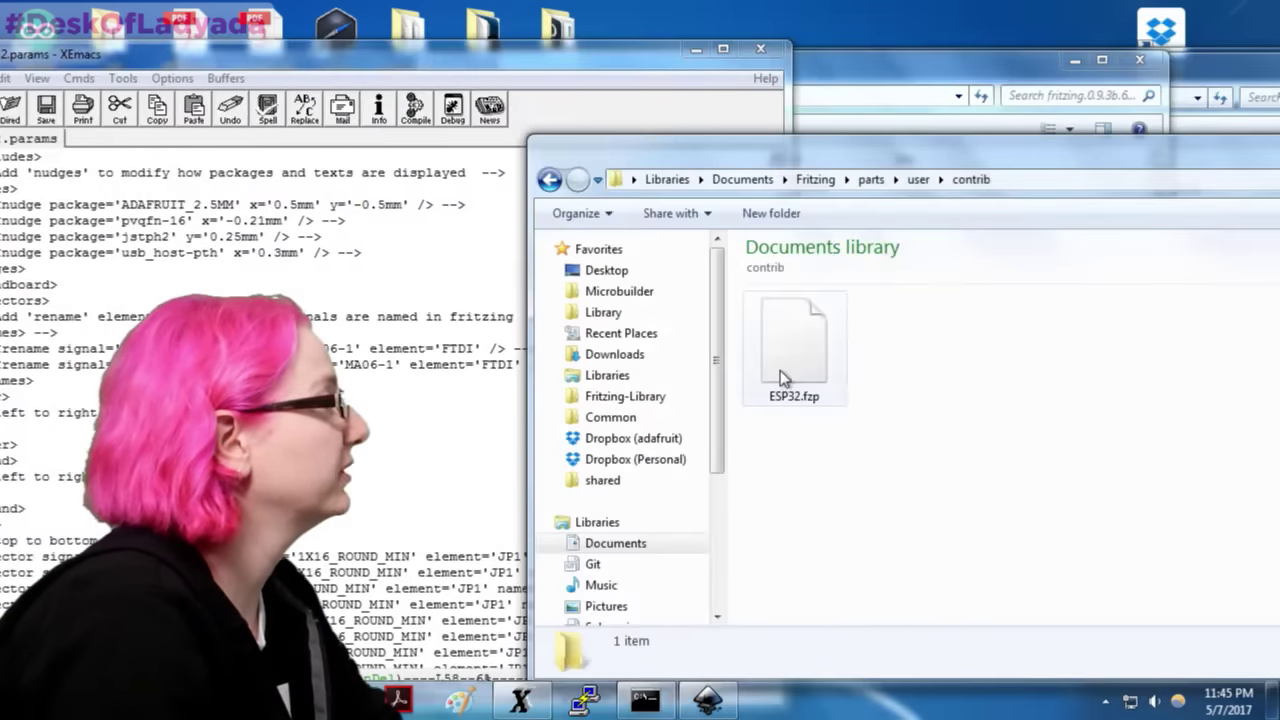
{"action": "left_click_drag", "start_coordinate": [783, 371], "coordinate": [424, 230]}
{"action": "left_click_drag", "start_coordinate": [380, 46], "coordinate": [862, 75]}
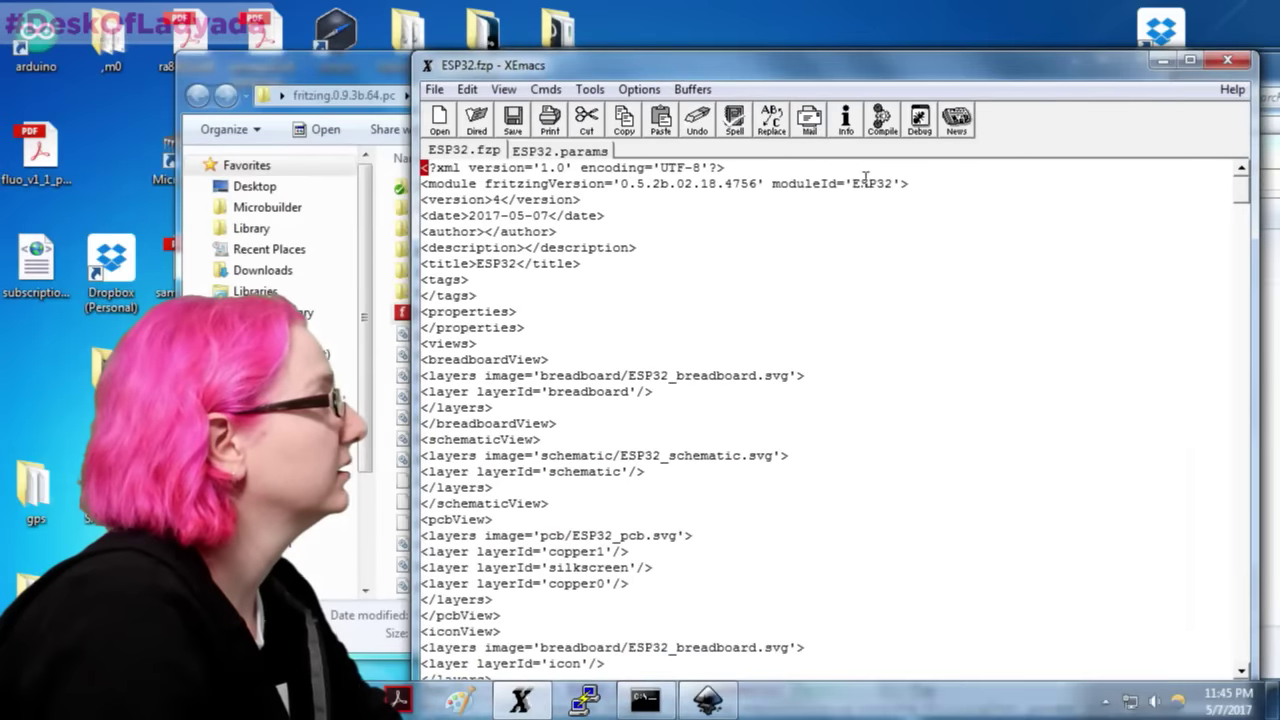
Step: Examine the view layers and connectors in ESP32.fzp, searching for ESP32 to check the image file references
{"action": "scroll", "coordinate": [775, 357], "scroll_direction": "down", "scroll_amount": 5}
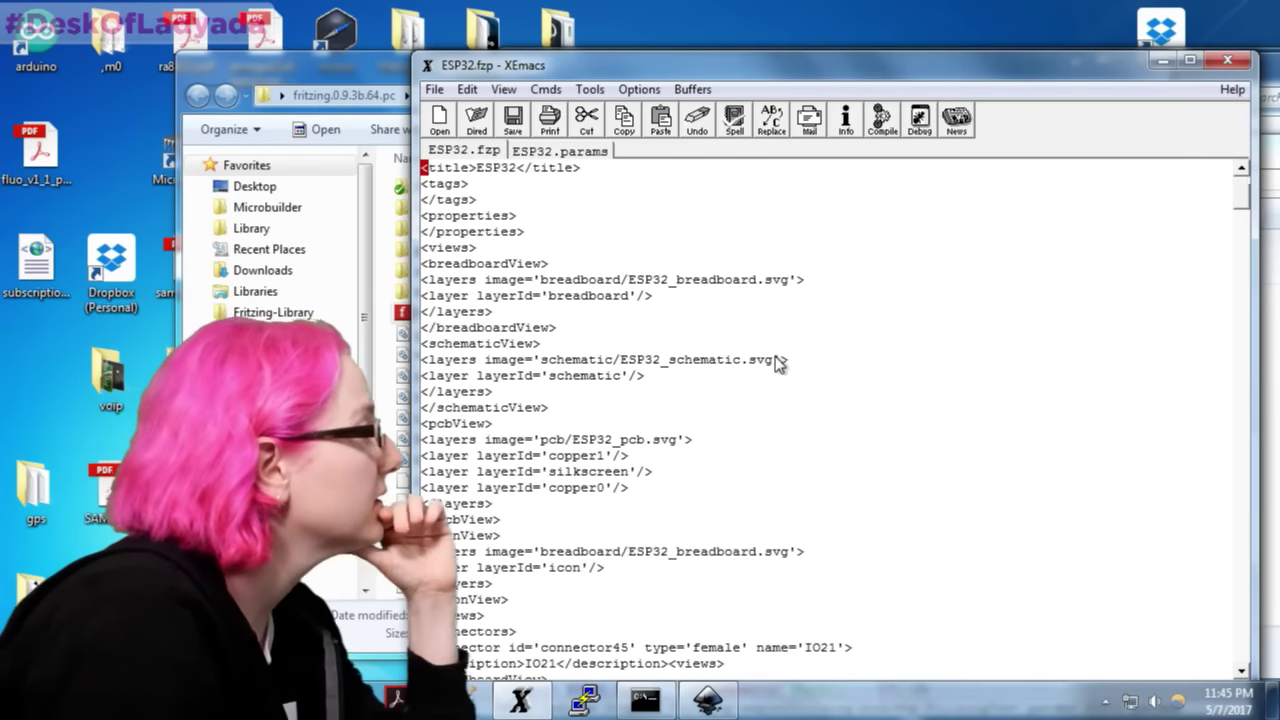
{"action": "scroll", "coordinate": [775, 356], "scroll_direction": "down", "scroll_amount": 6}
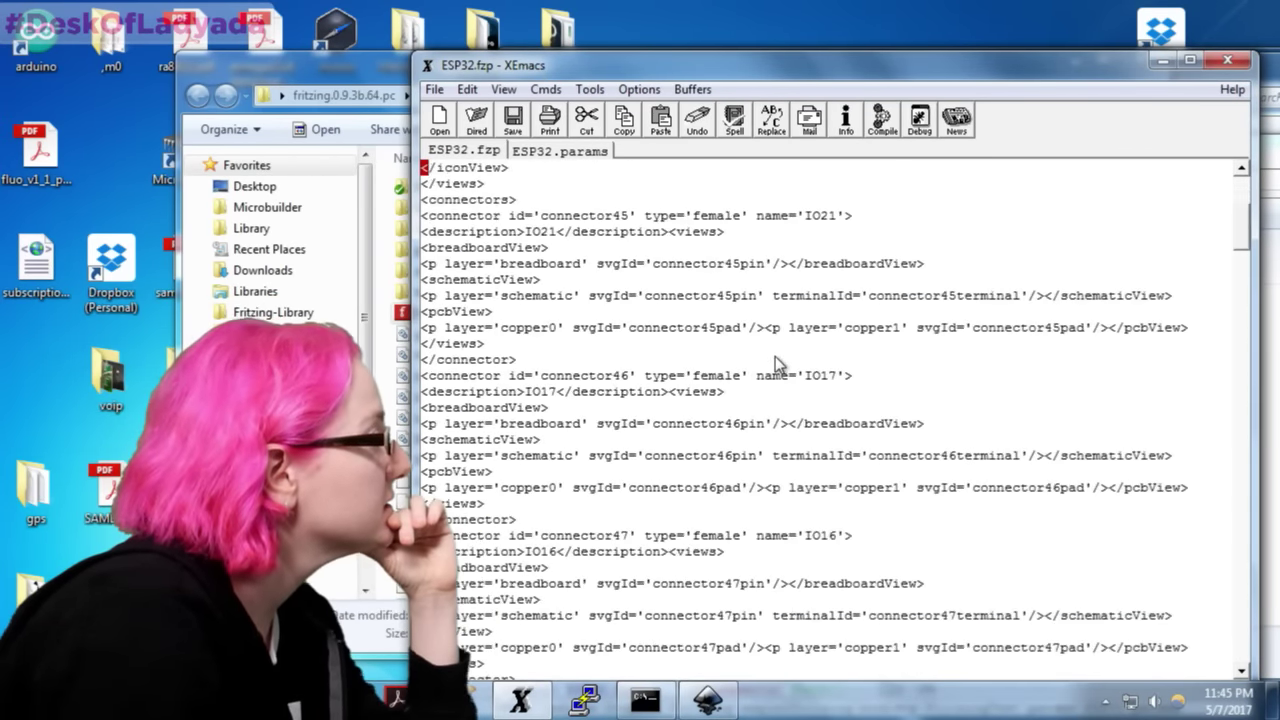
{"action": "left_click", "coordinate": [775, 359]}
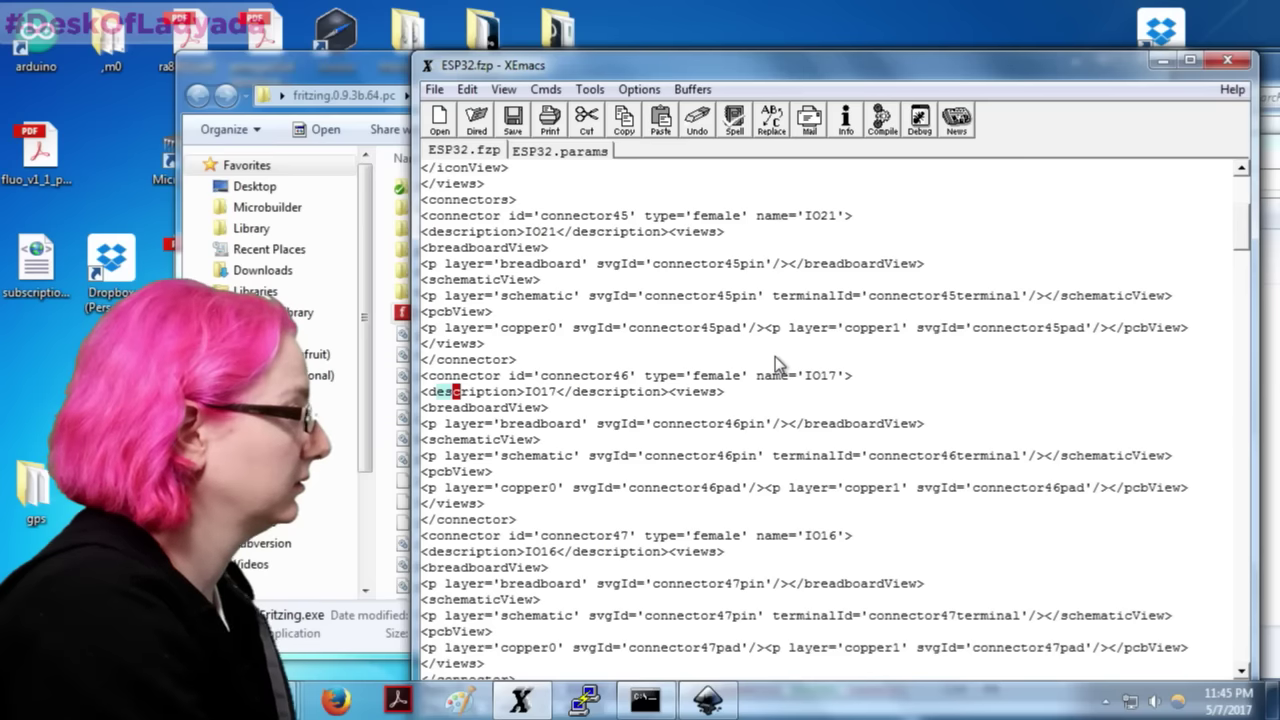
{"action": "key", "text": "ctrl+s"}
{"action": "type", "text": "ESP32_breadboard.svg'>"}
{"action": "key", "text": "ctrl+s"}
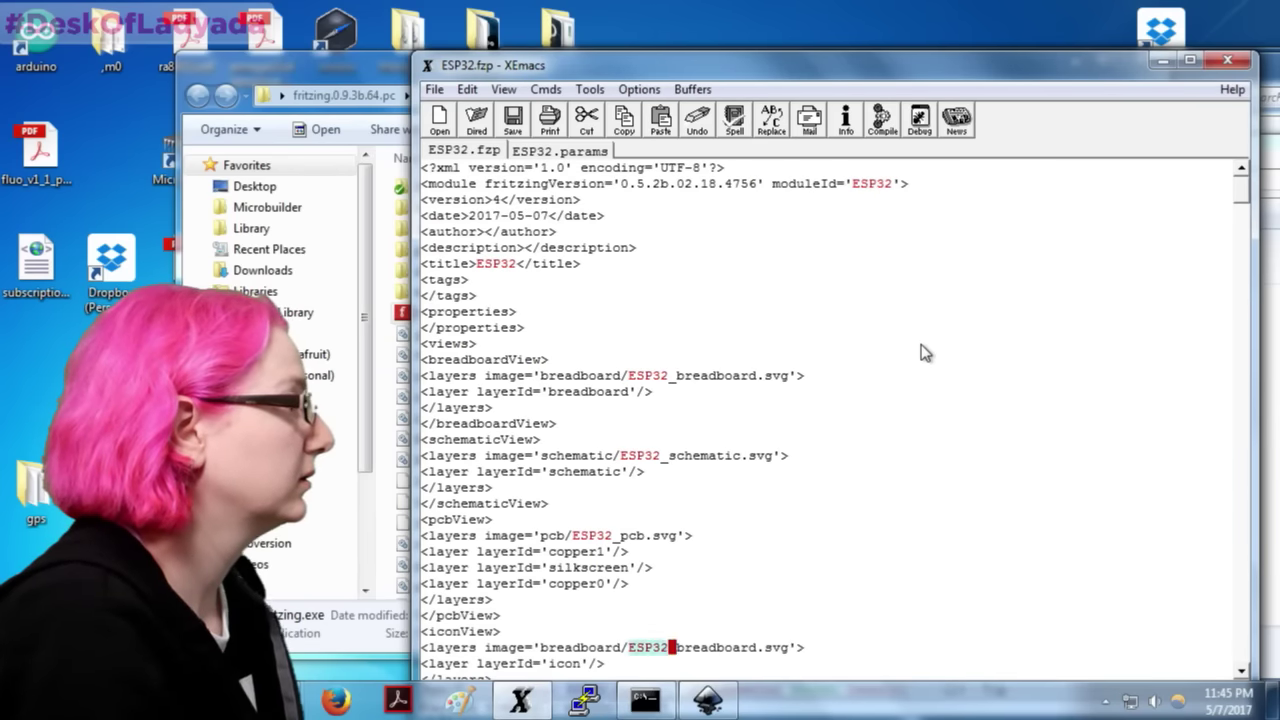
{"action": "scroll", "coordinate": [925, 355], "scroll_direction": "down", "scroll_amount": 10}
{"action": "mouse_move", "coordinate": [1243, 195]}
{"action": "left_mouse_down"}
{"action": "mouse_move", "coordinate": [1245, 408]}
{"action": "mouse_move", "coordinate": [1220, 663]}
{"action": "mouse_move", "coordinate": [1234, 603]}
{"action": "mouse_move", "coordinate": [1229, 200]}
{"action": "left_mouse_up"}
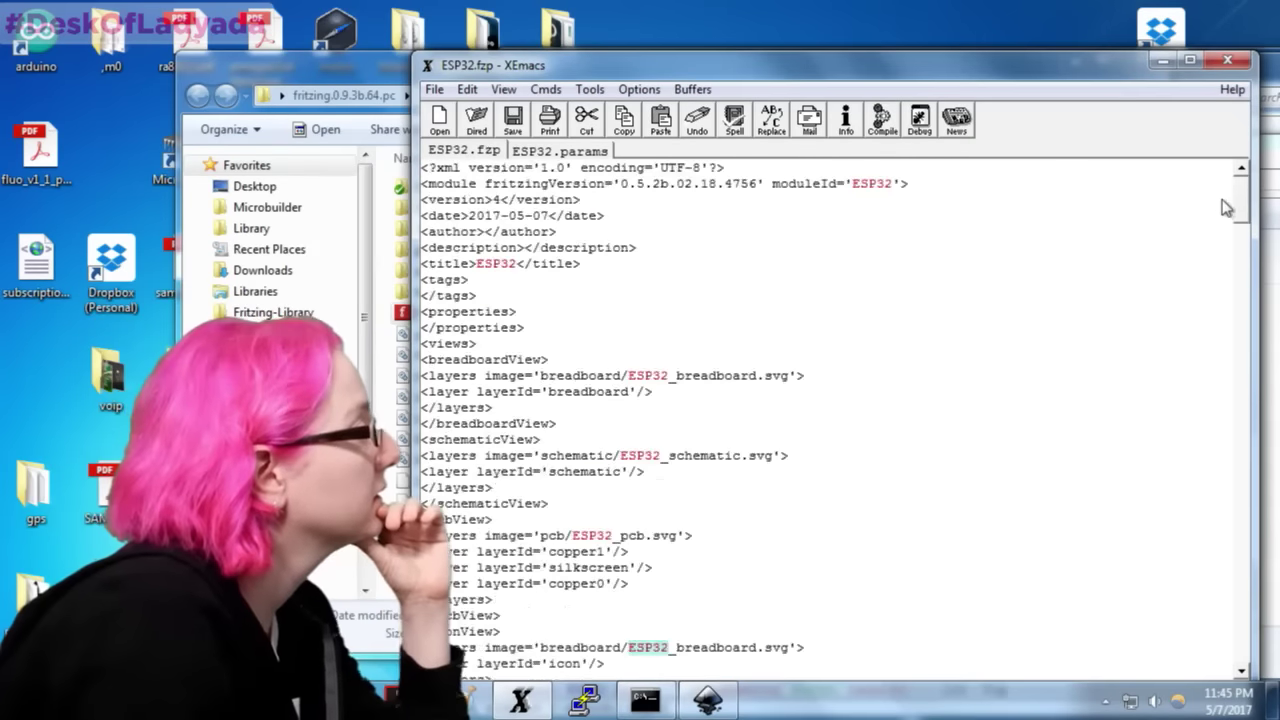
Step: Close the ESP32.fzp file, move the Documents library folder window aside, and bring the brd2svg/FritzingTest/parts folder window to the front
{"action": "left_click", "coordinate": [1228, 61]}
{"action": "left_click", "coordinate": [550, 179]}
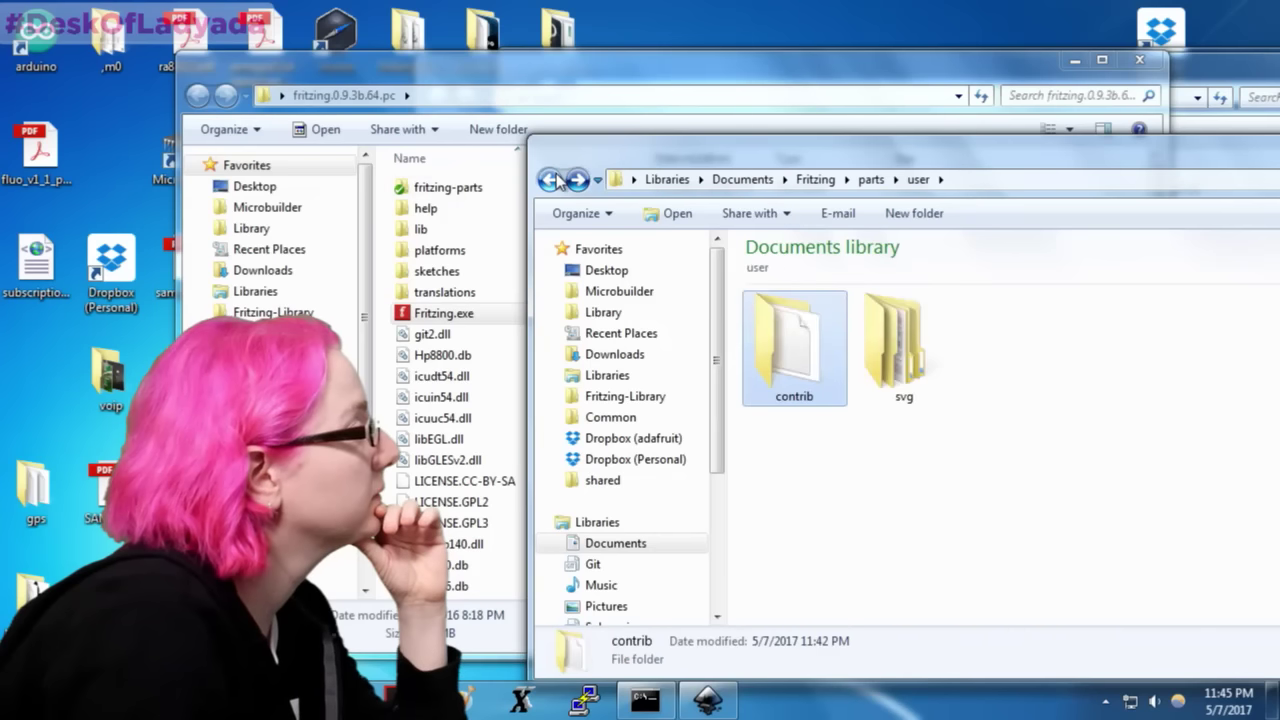
{"action": "left_click", "coordinate": [552, 179]}
{"action": "left_click_drag", "start_coordinate": [642, 158], "coordinate": [366, 155]}
{"action": "left_click", "coordinate": [1254, 280]}
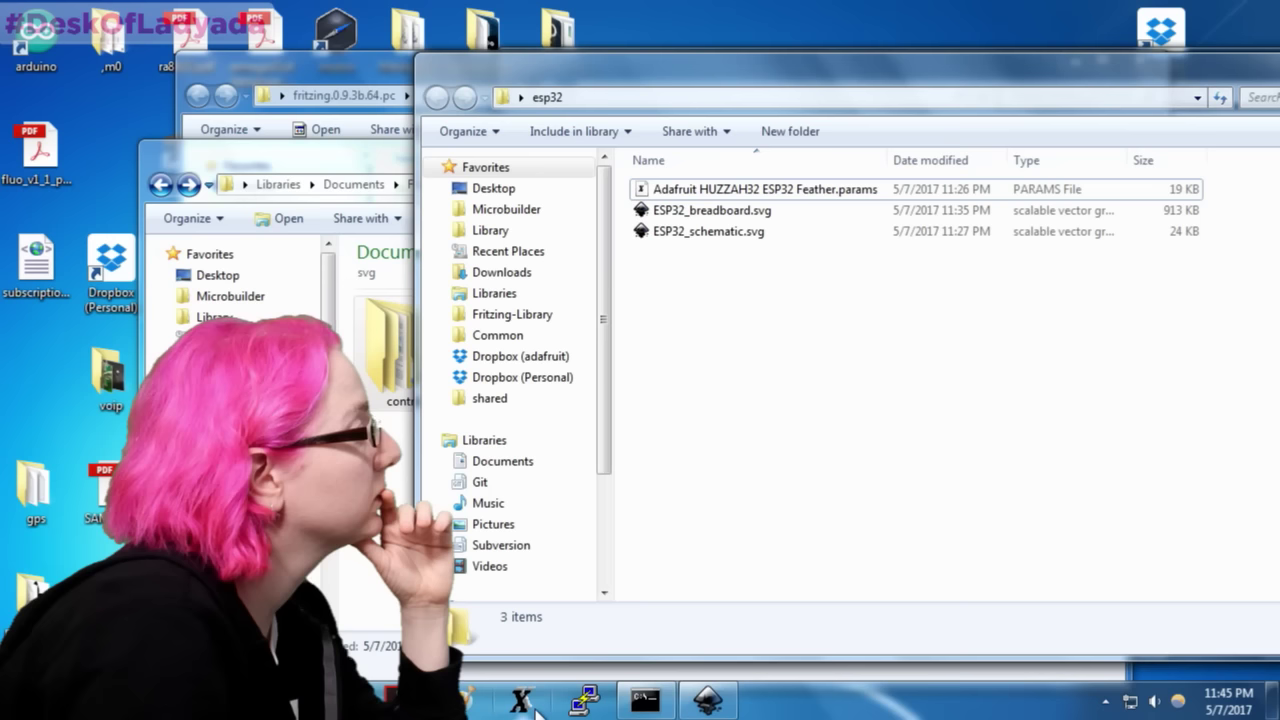
{"action": "mouse_move", "coordinate": [460, 700]}
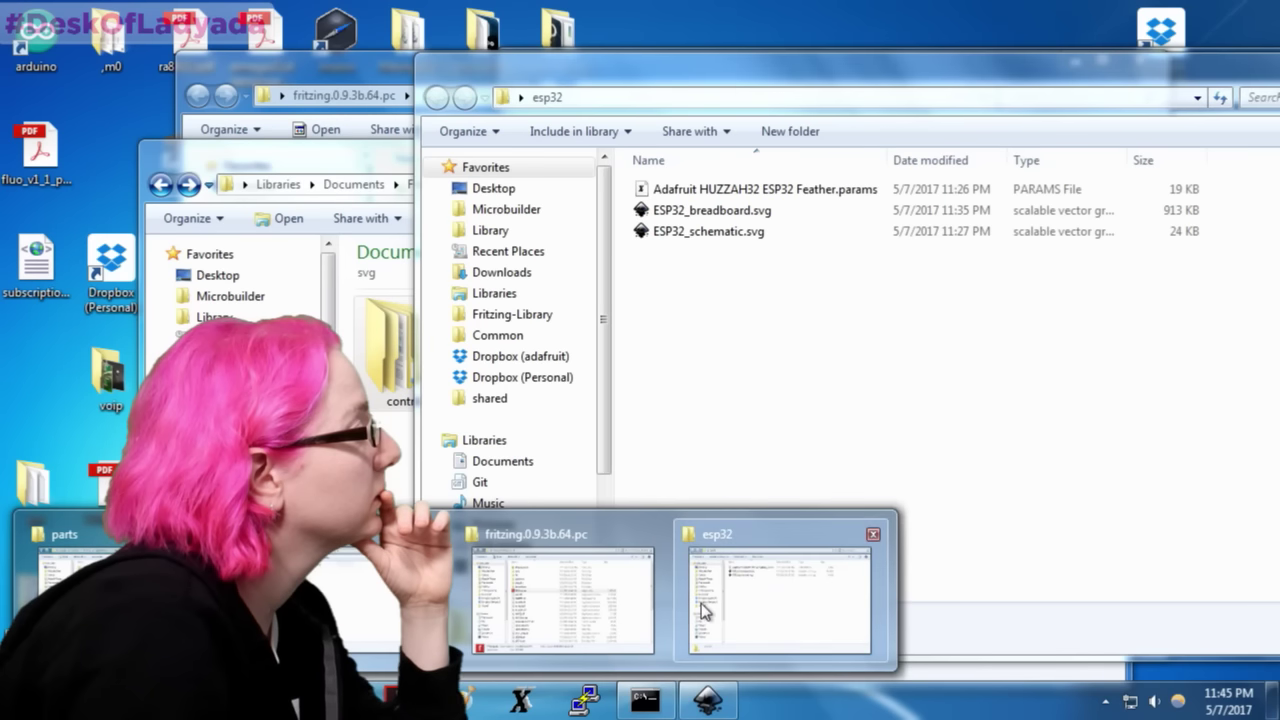
{"action": "left_click", "coordinate": [773, 604]}
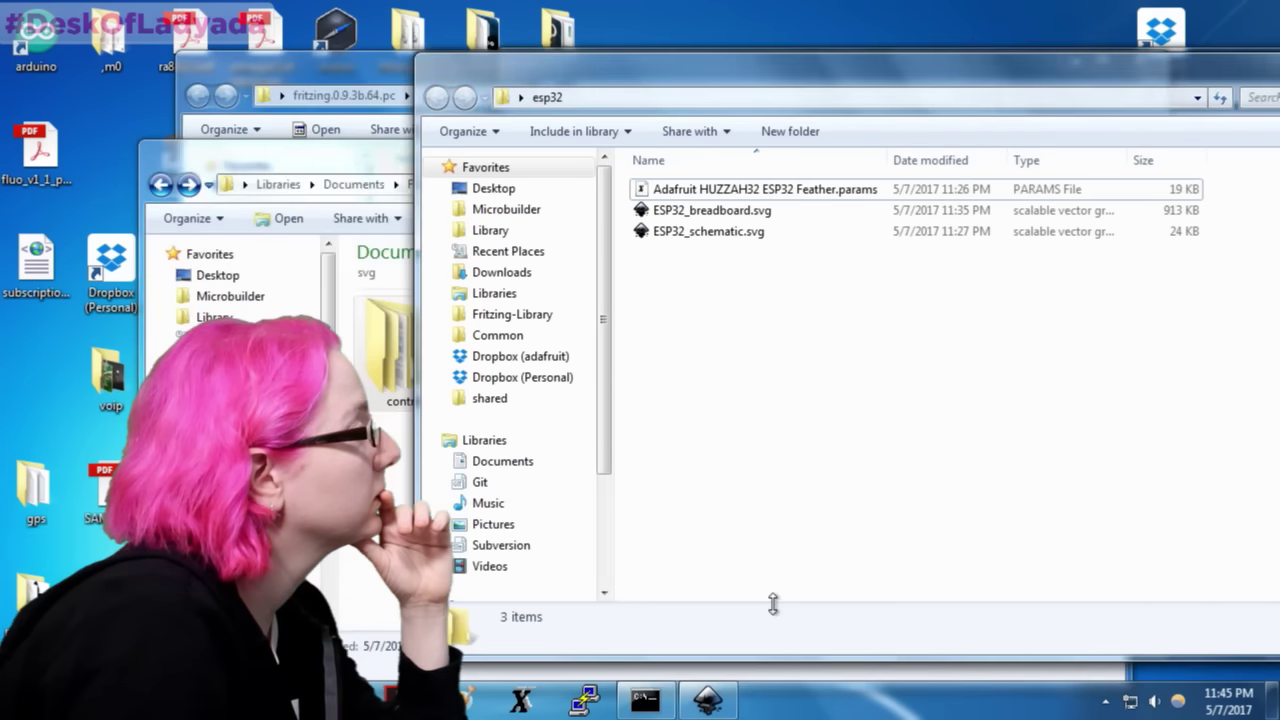
{"action": "mouse_move", "coordinate": [460, 700]}
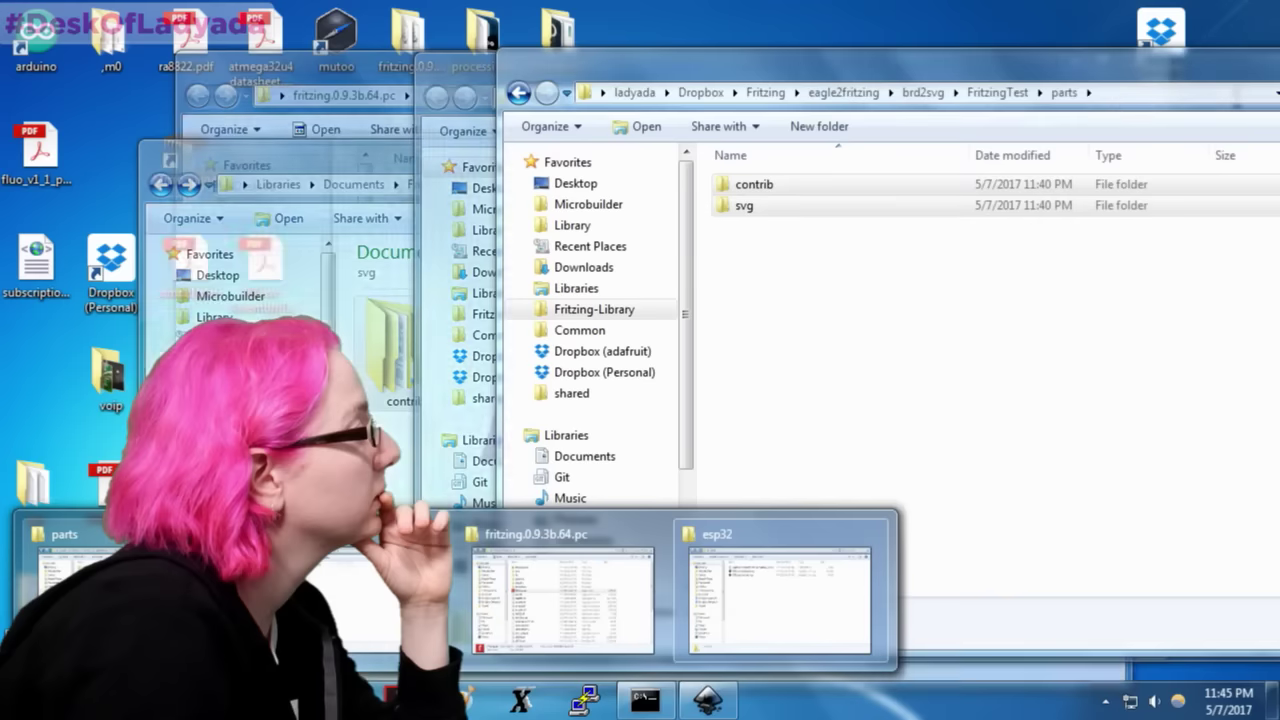
{"action": "left_click", "coordinate": [125, 600]}
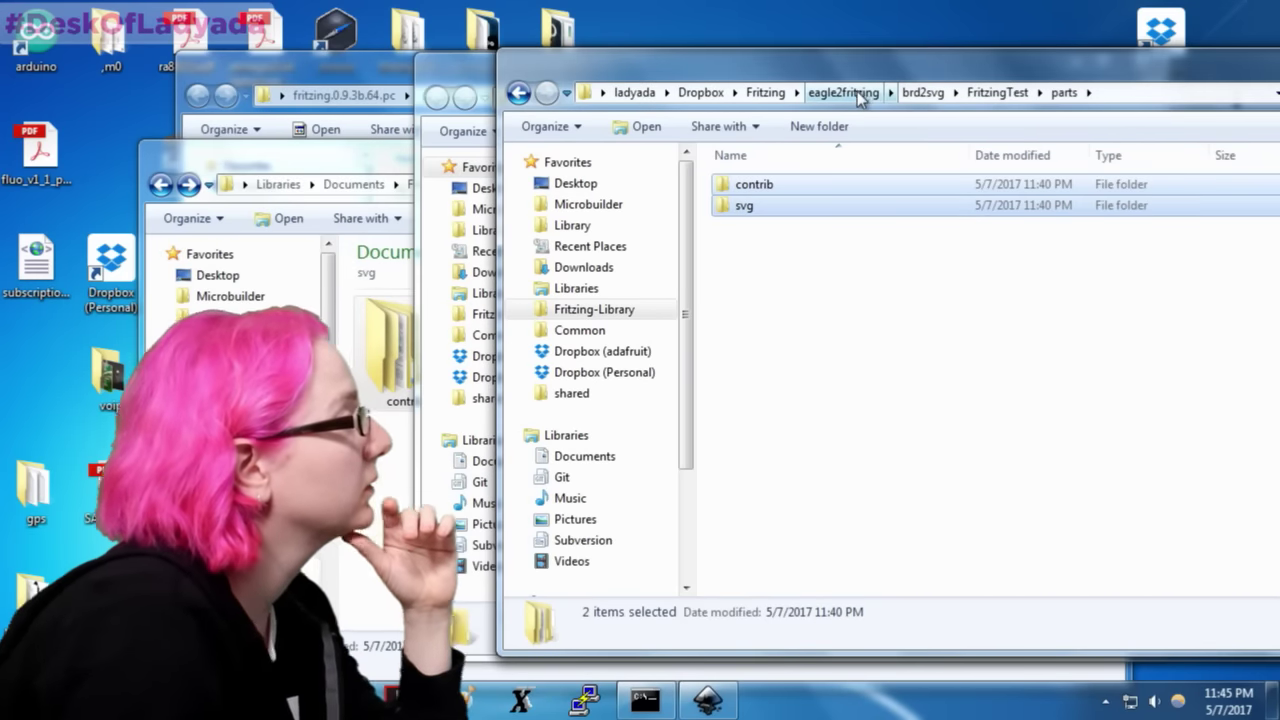
Step: Go up to brd2svg, open FritzingTest, and delete its descriptions, params, parts and xml folders
{"action": "left_click", "coordinate": [923, 93]}
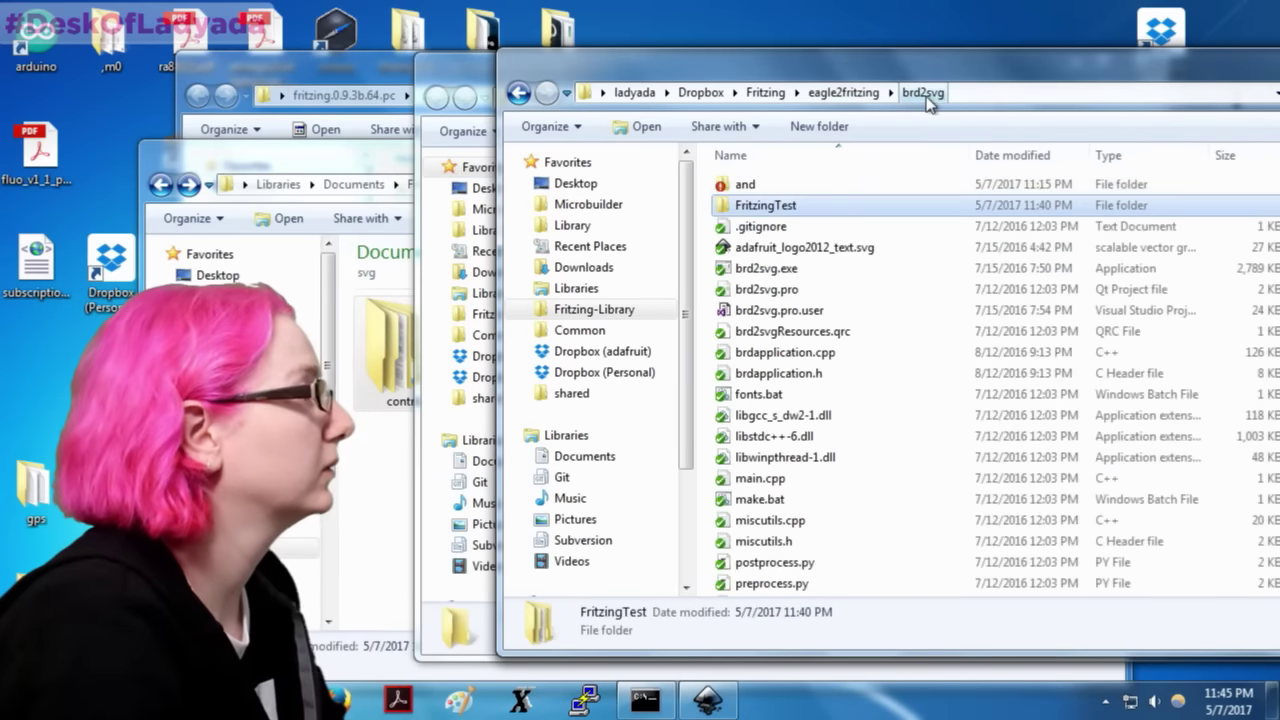
{"action": "double_click", "coordinate": [776, 205]}
{"action": "left_click_drag", "start_coordinate": [803, 343], "coordinate": [766, 216]}
{"action": "key", "text": "Delete"}
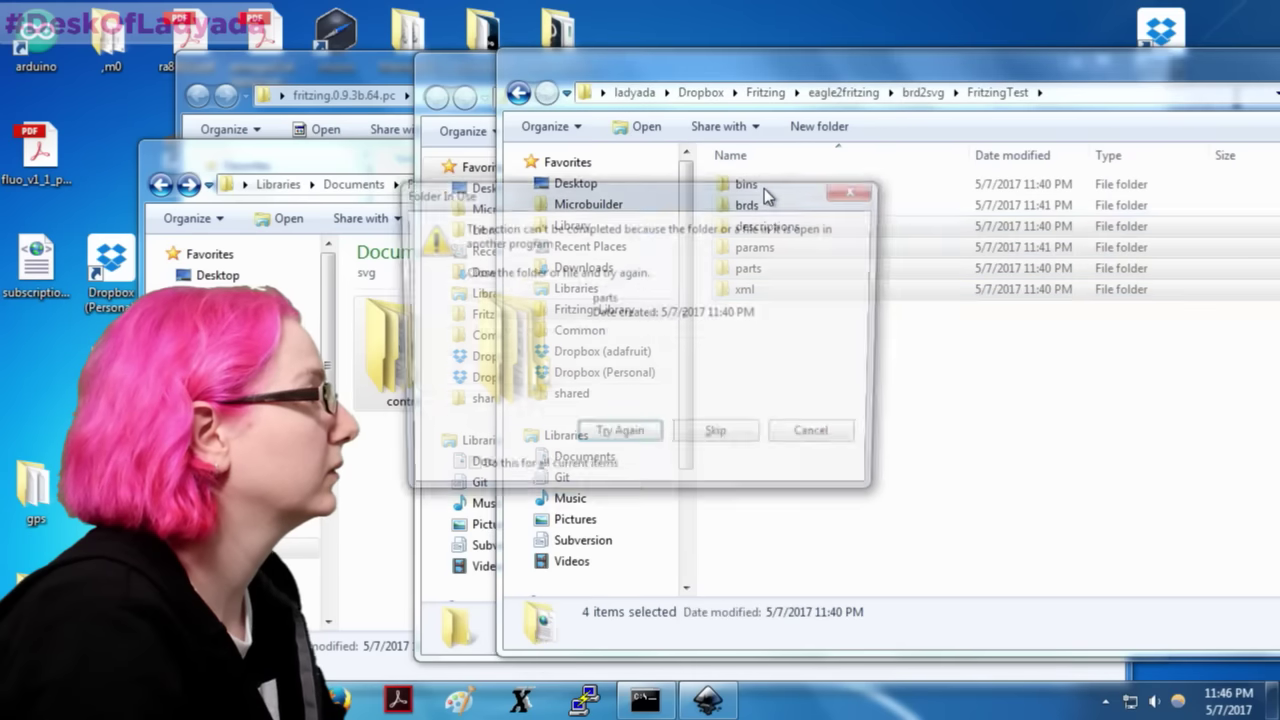
Step: Close Inkscape, skip the folder in use, and delete the remaining parts and bins folders from FritzingTest, keeping brds
{"action": "left_click", "coordinate": [710, 703]}
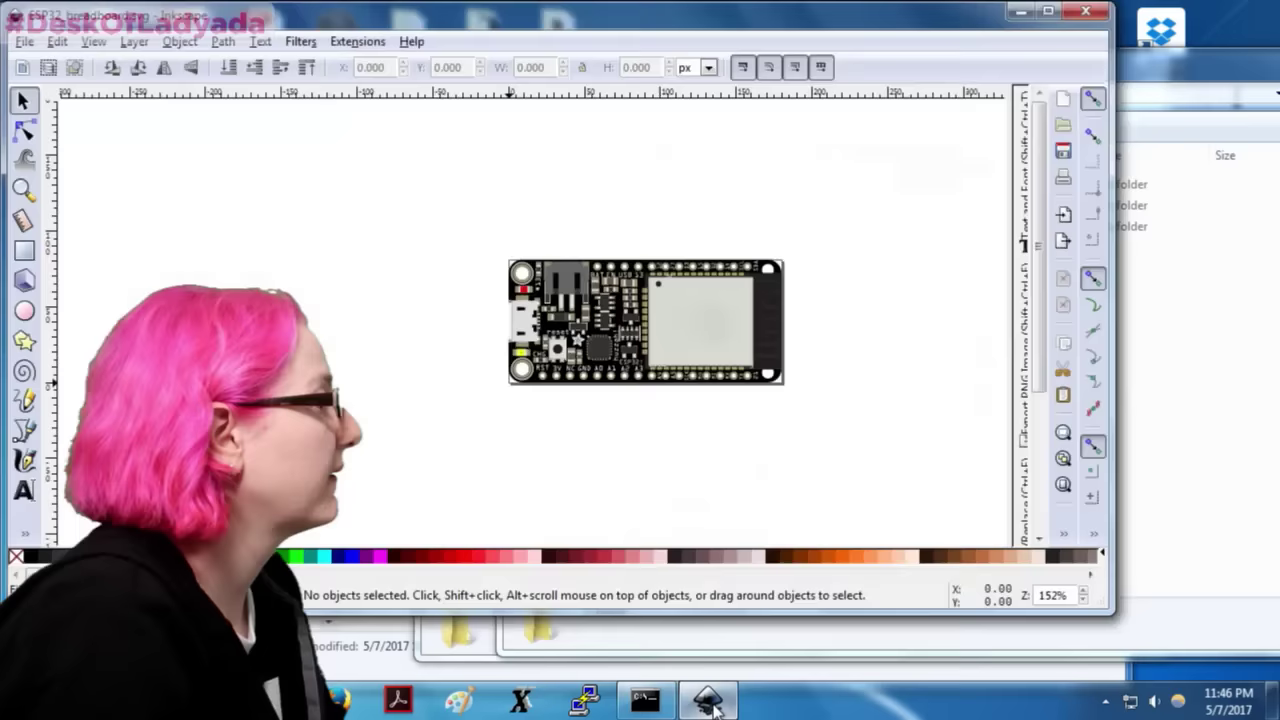
{"action": "right_click", "coordinate": [708, 703]}
{"action": "left_click", "coordinate": [658, 643]}
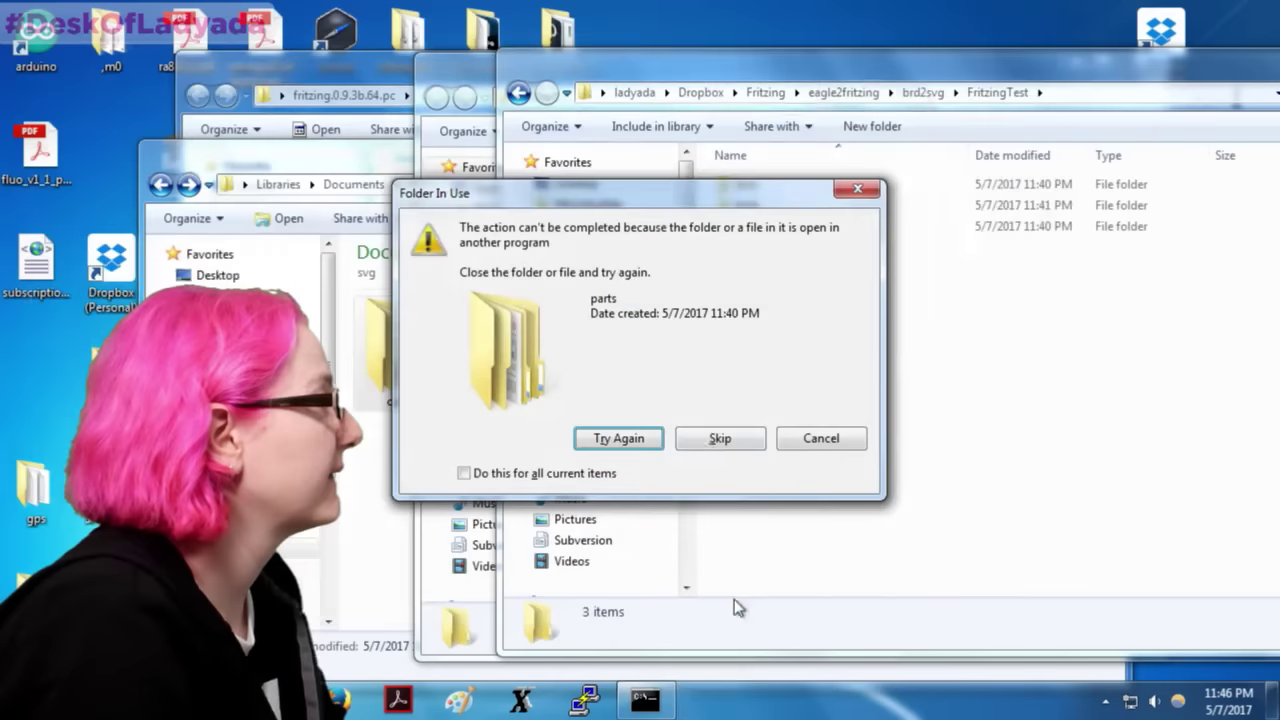
{"action": "left_click", "coordinate": [726, 438]}
{"action": "left_click", "coordinate": [778, 226]}
{"action": "key", "text": "Delete"}
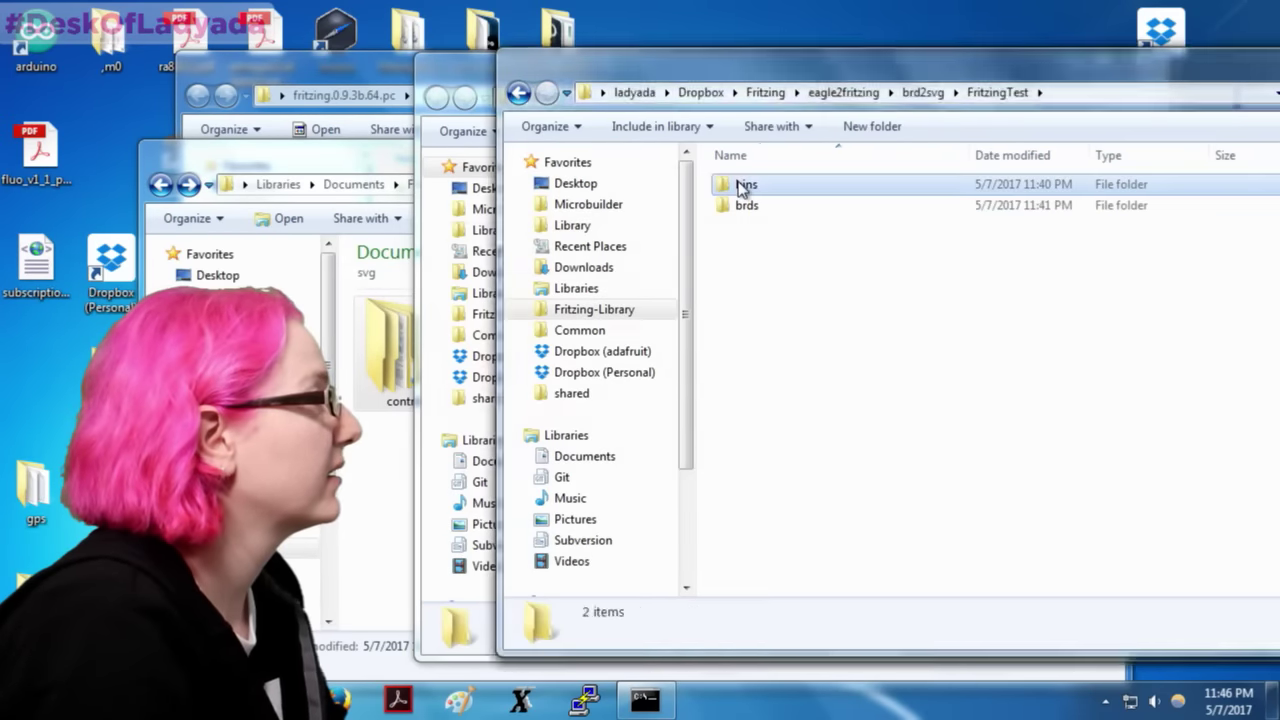
{"action": "key", "text": "Delete"}
Step: Open all.packages.txt from the and folder of brd2svg and go to the end of its package mappings
{"action": "left_click", "coordinate": [922, 92]}
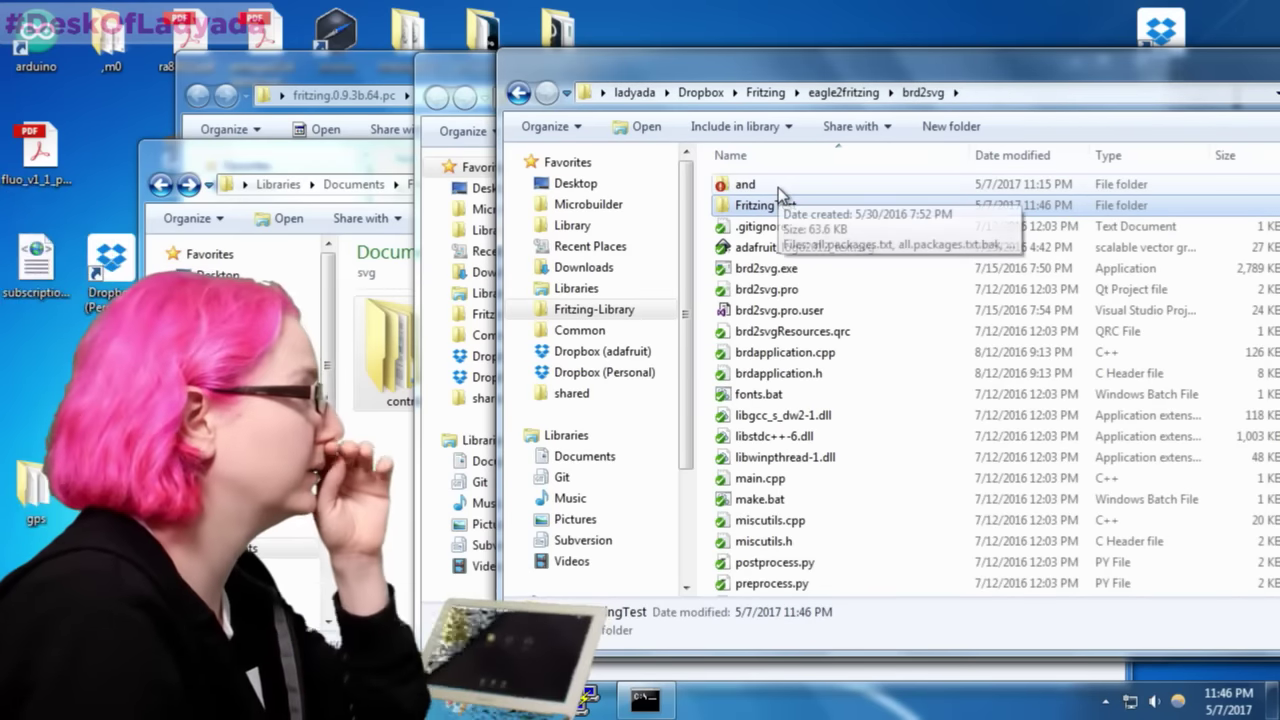
{"action": "double_click", "coordinate": [778, 187]}
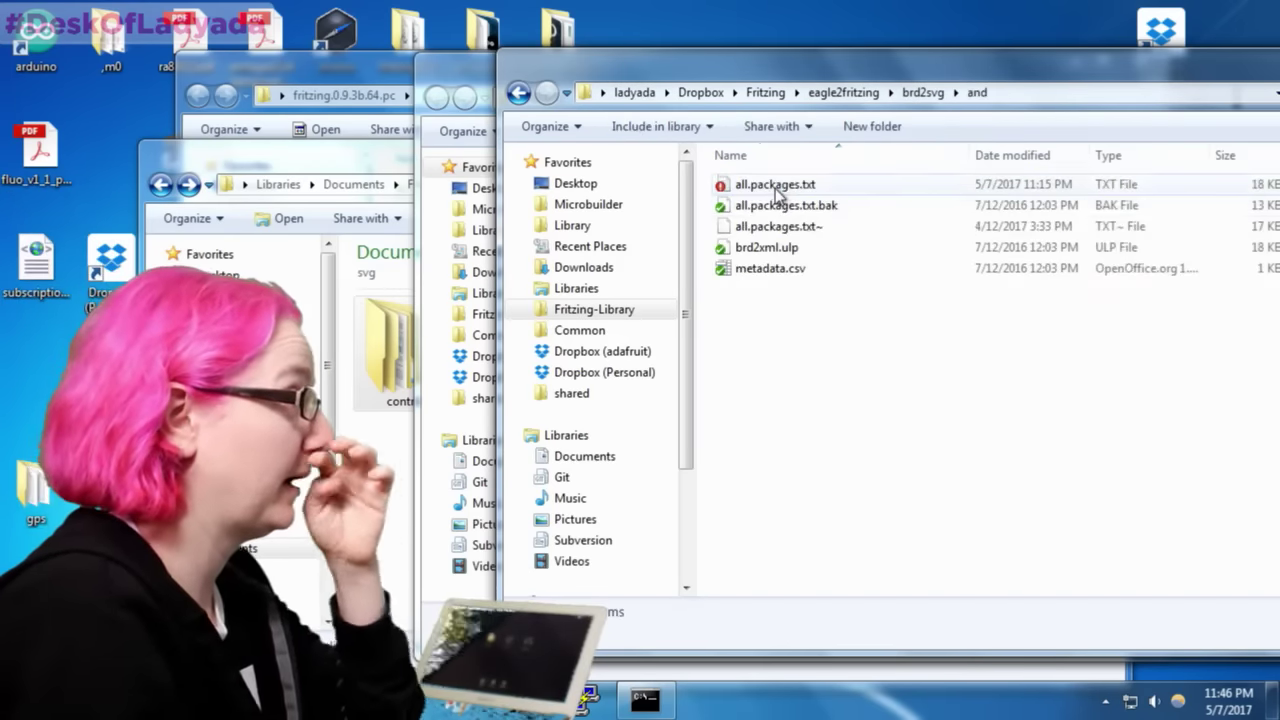
{"action": "double_click", "coordinate": [778, 187]}
{"action": "scroll", "coordinate": [416, 363], "scroll_direction": "down", "scroll_amount": 10}
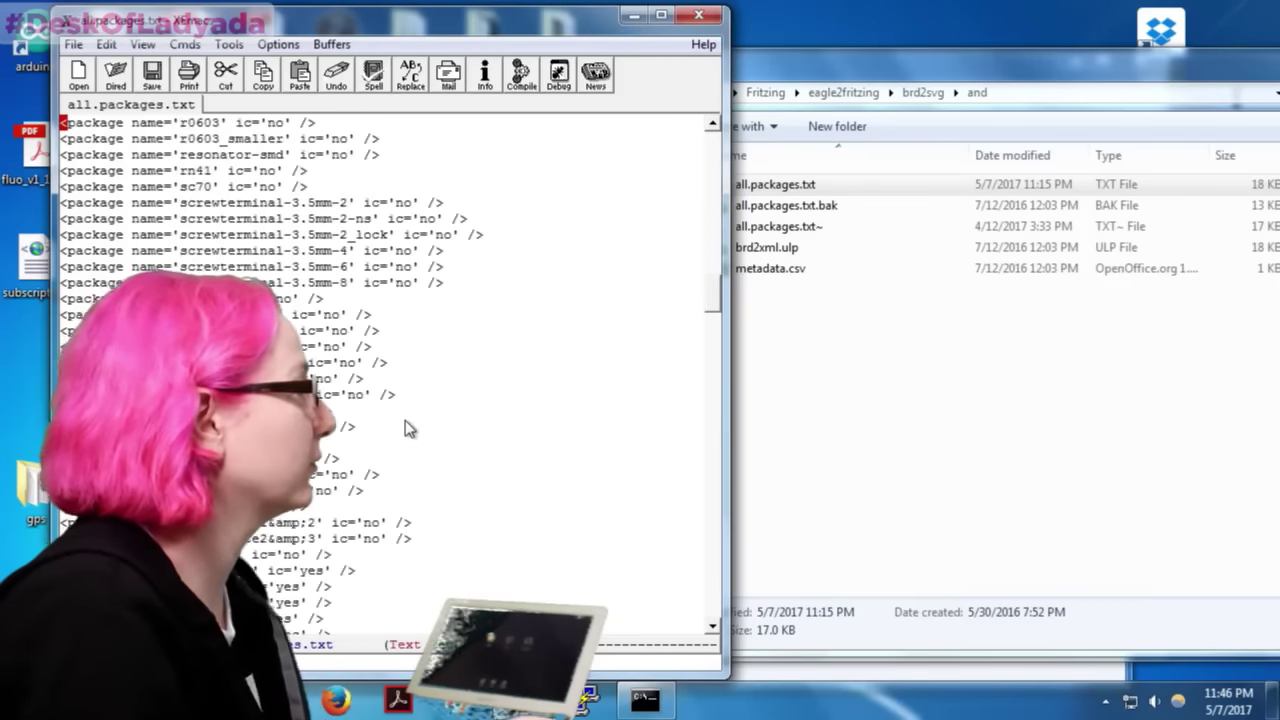
{"action": "scroll", "coordinate": [405, 428], "scroll_direction": "down", "scroll_amount": 15}
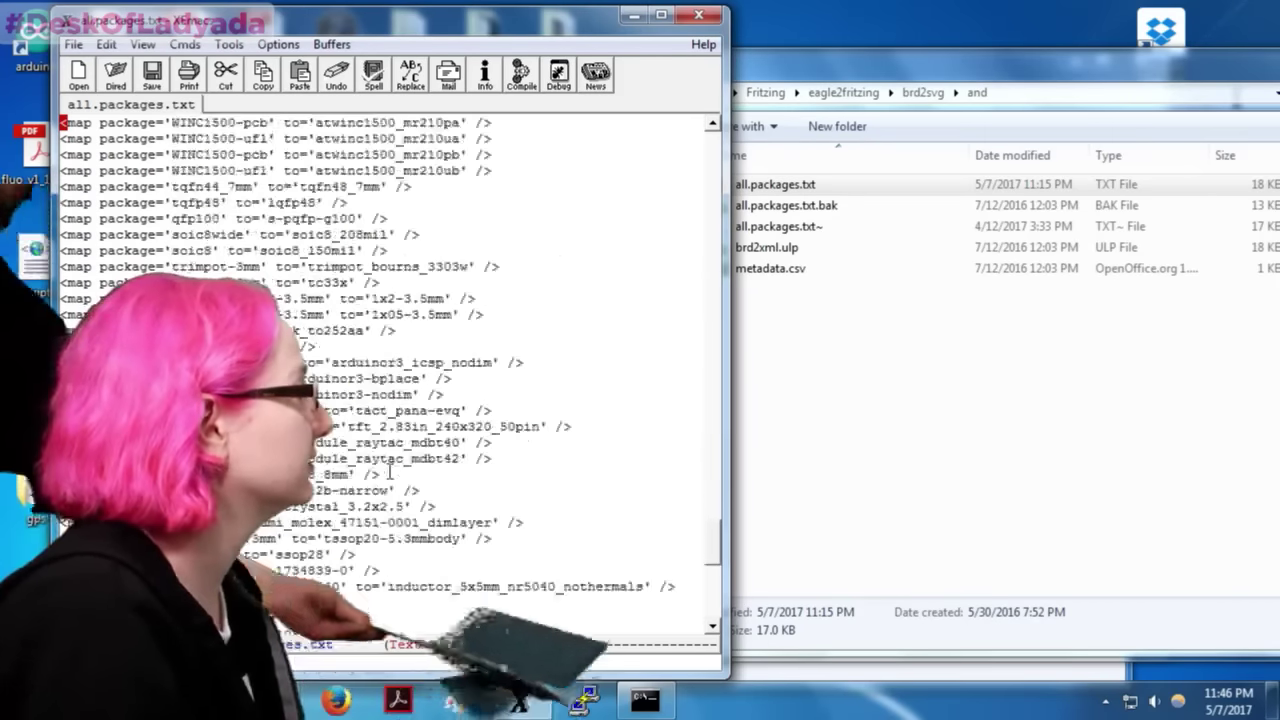
{"action": "scroll", "coordinate": [389, 473], "scroll_direction": "down", "scroll_amount": 10}
Step: Delete the last map line, the one for wroom32_skinny, from all.packages.txt, save the file and close the editor
{"action": "left_click", "coordinate": [324, 360]}
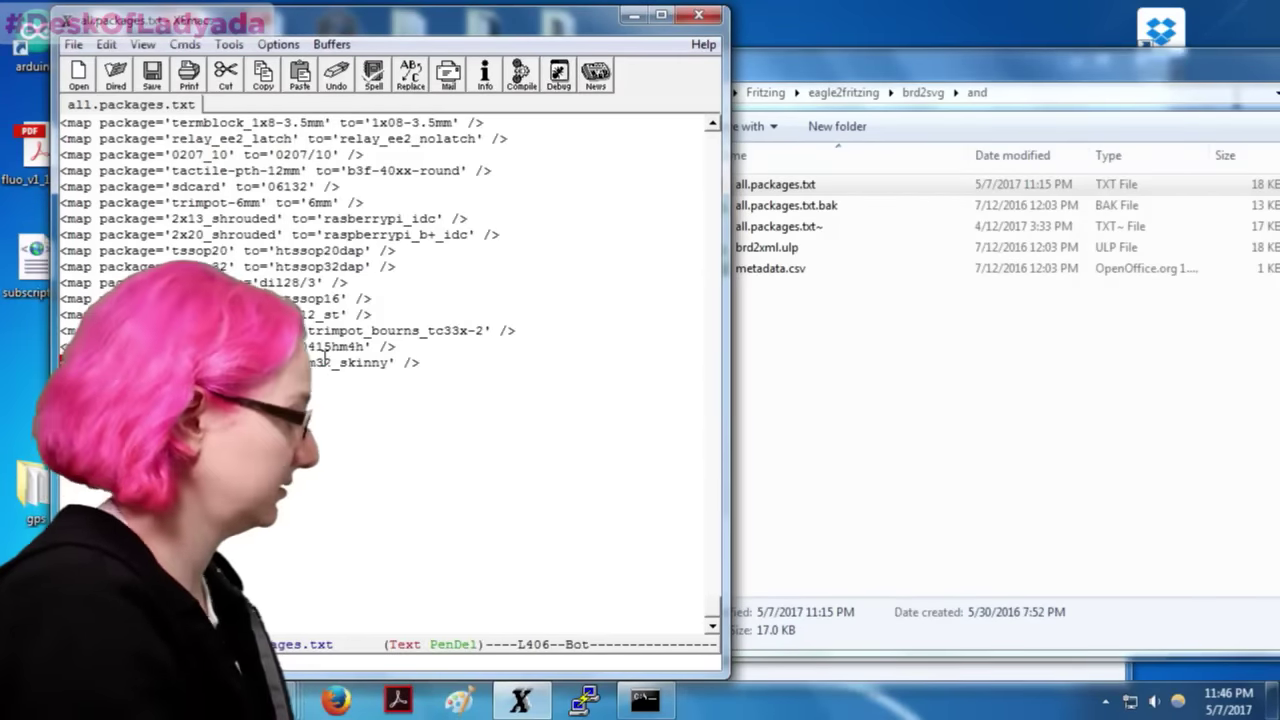
{"action": "key", "text": "ctrl+k"}
{"action": "key", "text": "ctrl+x"}
{"action": "key", "text": "ctrl+s"}
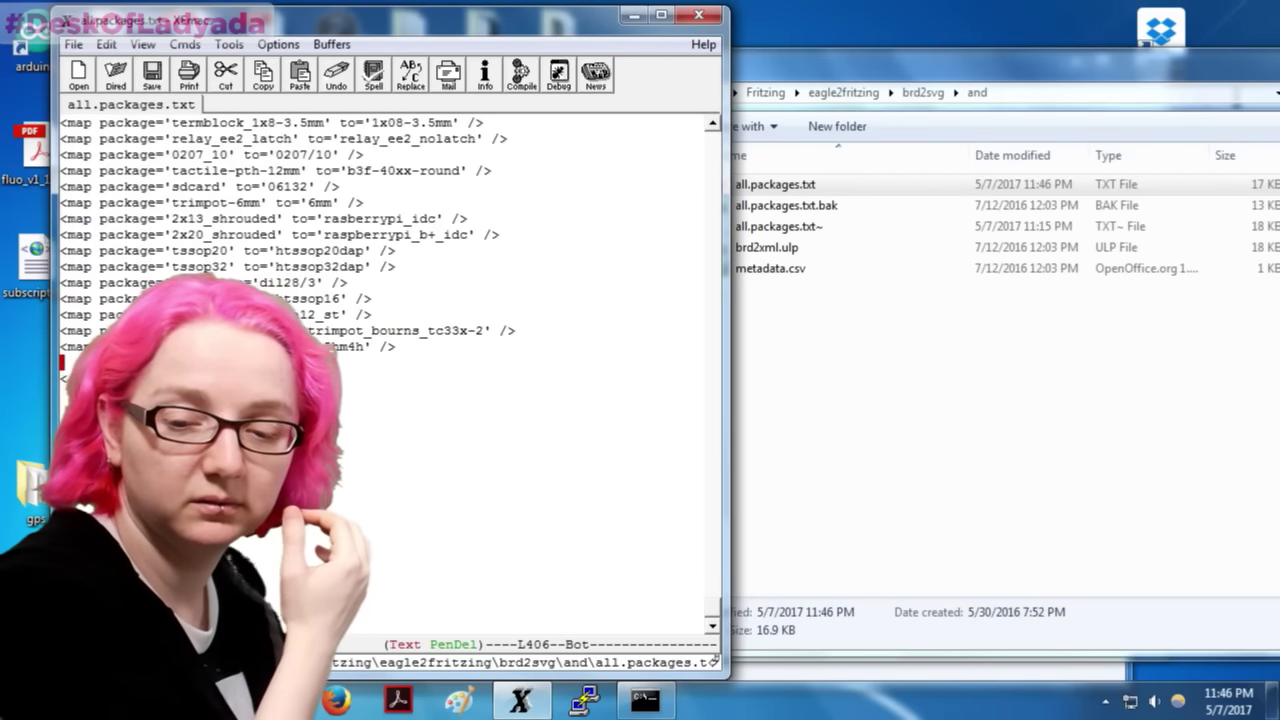
{"action": "left_click", "coordinate": [703, 18]}
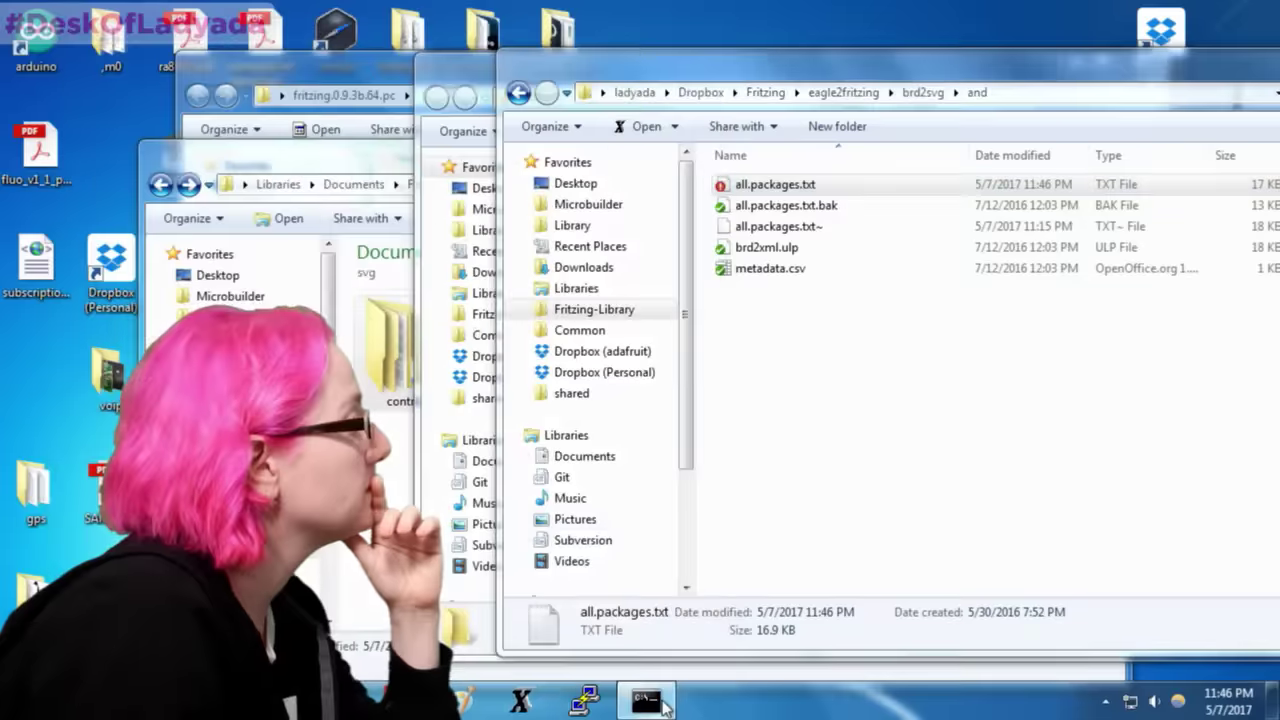
Step: Run python run.py again in the command prompt to regenerate the ESP32 part, and return to the folder window
{"action": "left_click", "coordinate": [645, 700]}
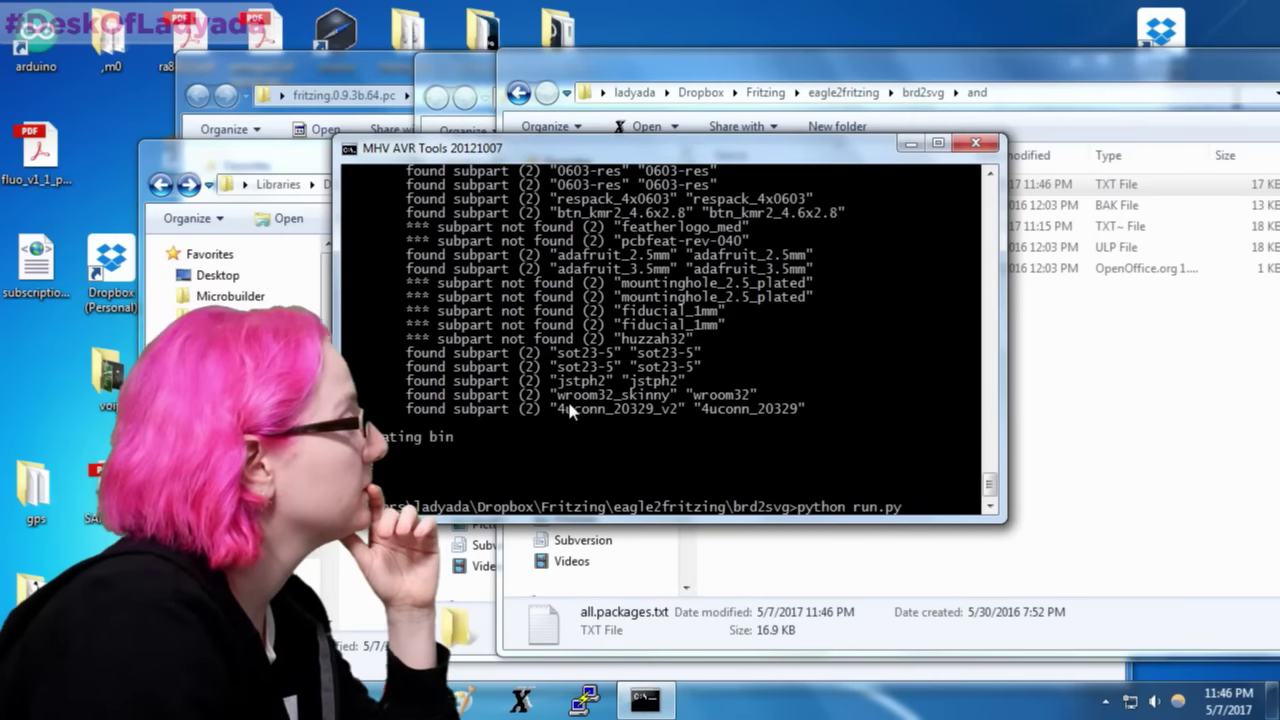
{"action": "key", "text": "Return"}
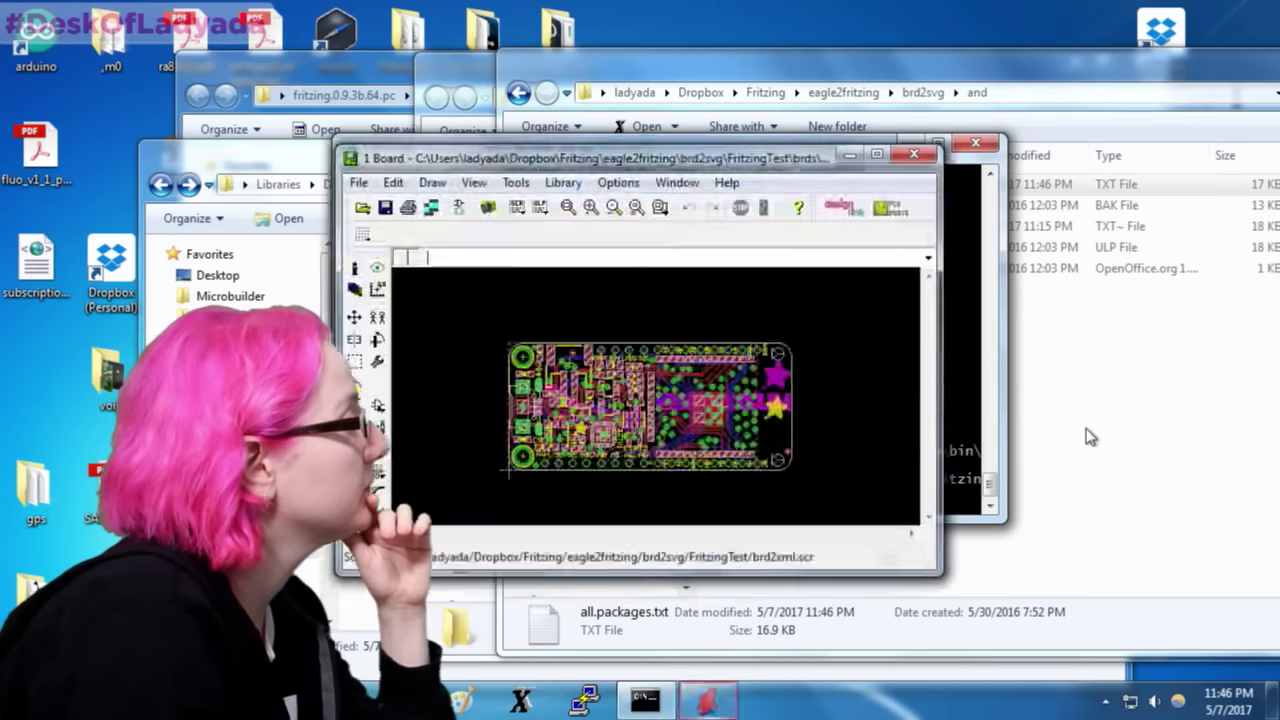
{"action": "left_click", "coordinate": [1110, 432]}
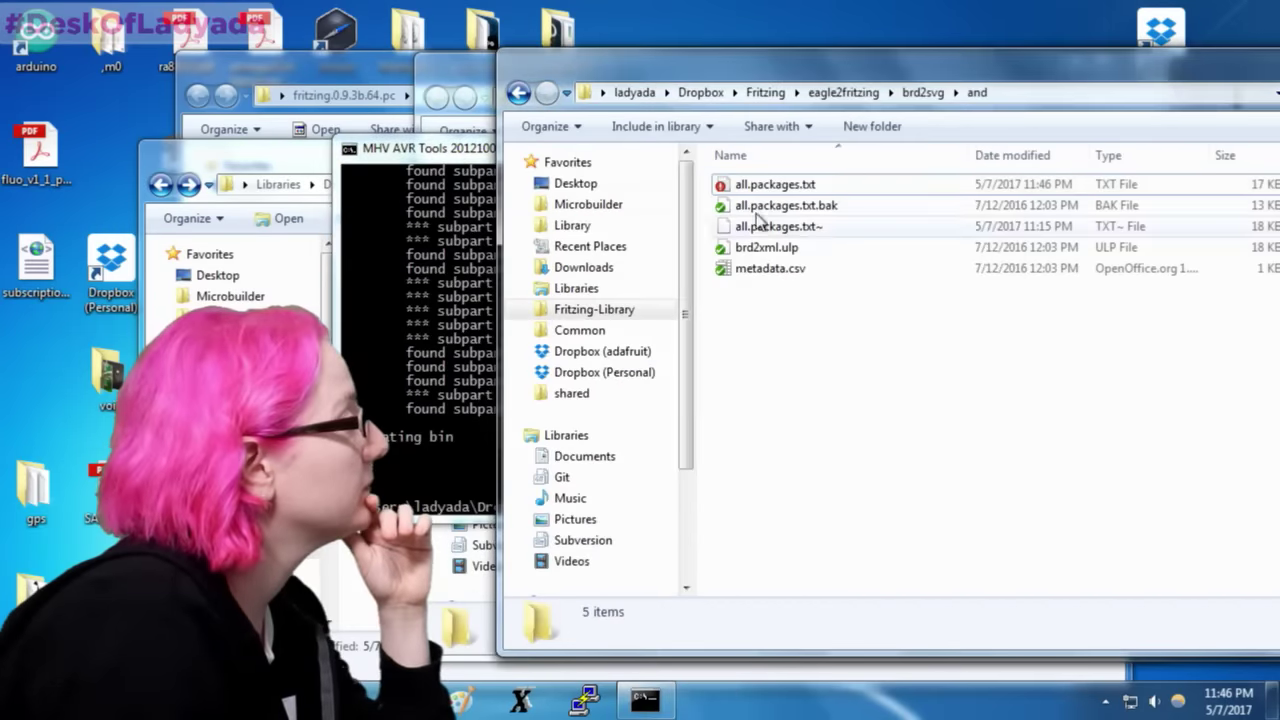
Step: Open the regenerated ESP32_breadboard.svg from FritzingTest/parts/svg/contrib/breadboard in Inkscape to check its artwork, and close it
{"action": "left_click", "coordinate": [915, 92]}
{"action": "double_click", "coordinate": [764, 206]}
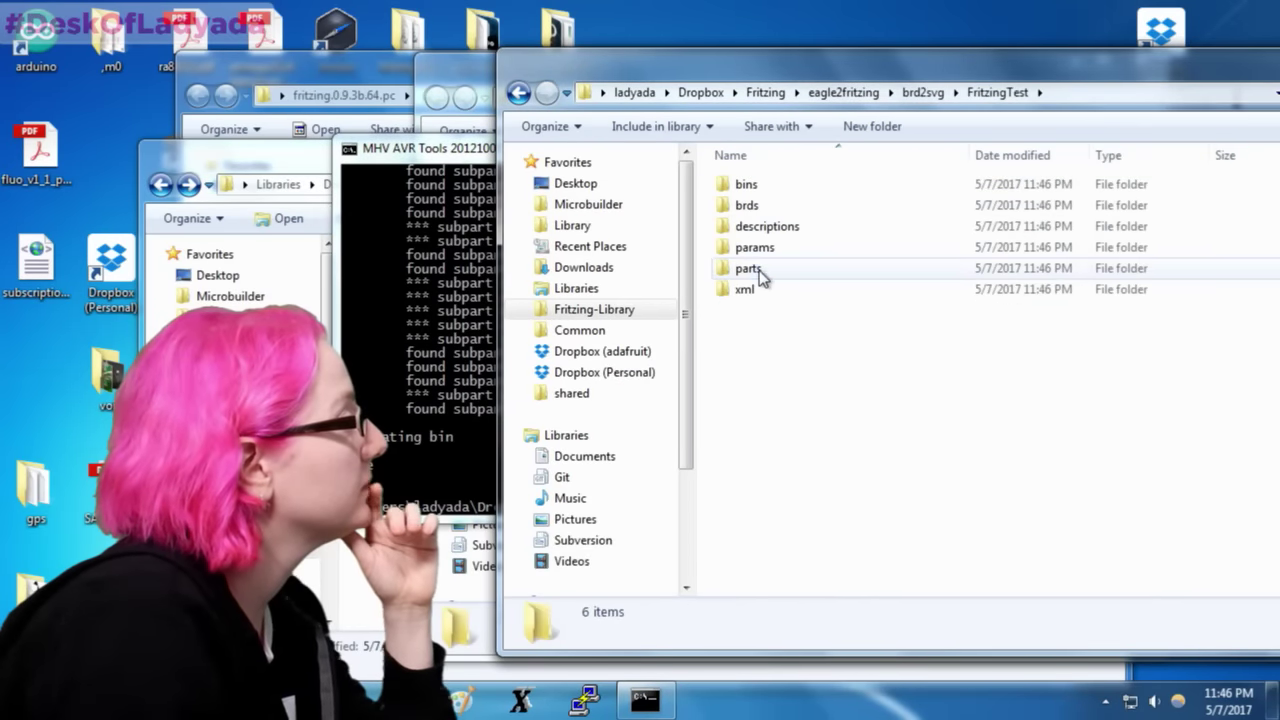
{"action": "double_click", "coordinate": [758, 272]}
{"action": "double_click", "coordinate": [776, 208]}
{"action": "double_click", "coordinate": [780, 190]}
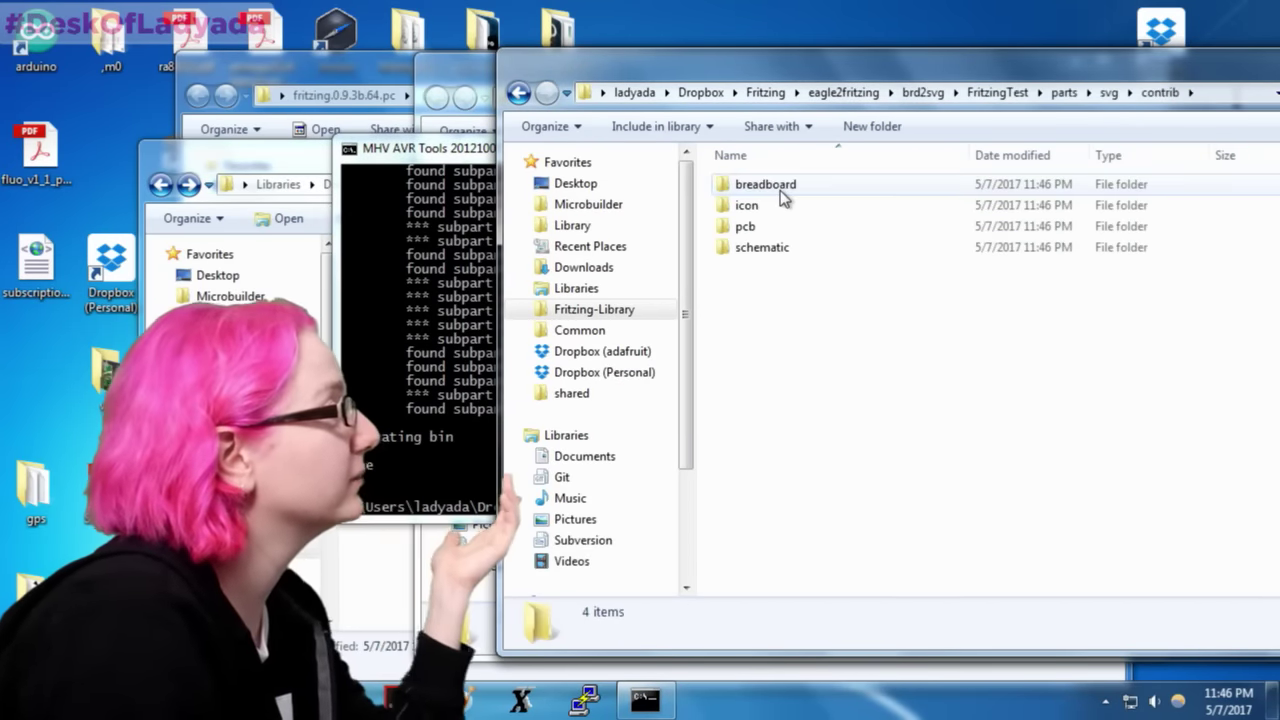
{"action": "double_click", "coordinate": [790, 188]}
{"action": "double_click", "coordinate": [800, 188]}
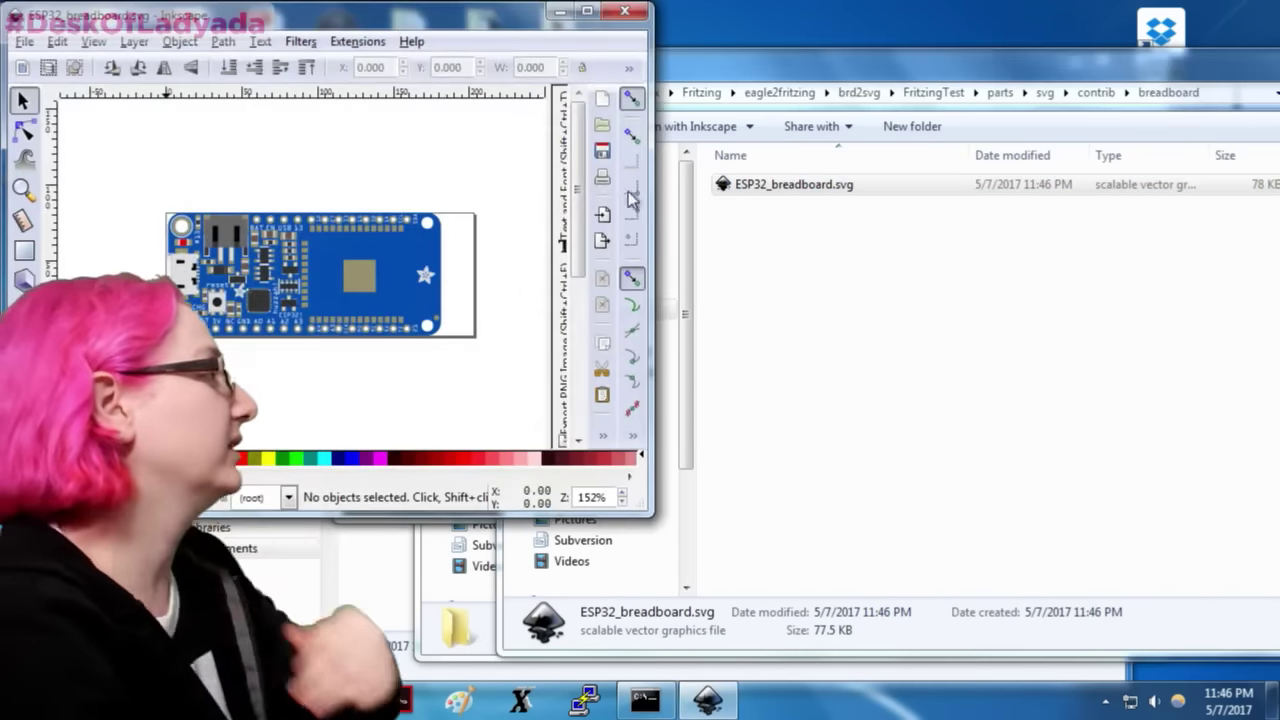
{"action": "left_click", "coordinate": [624, 11]}
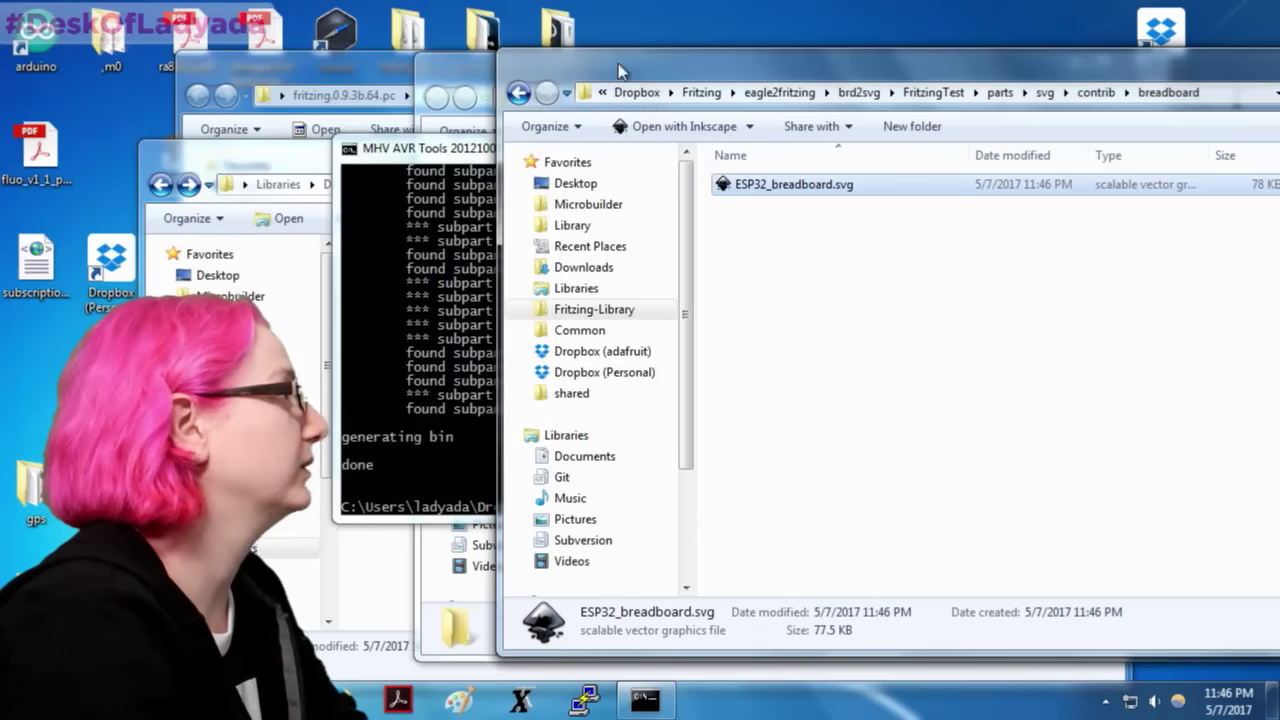
Step: Go back up to FritzingTest/parts and copy its contrib and svg folders
{"action": "left_click_drag", "start_coordinate": [1013, 78], "coordinate": [903, 63]}
{"action": "left_click", "coordinate": [893, 78]}
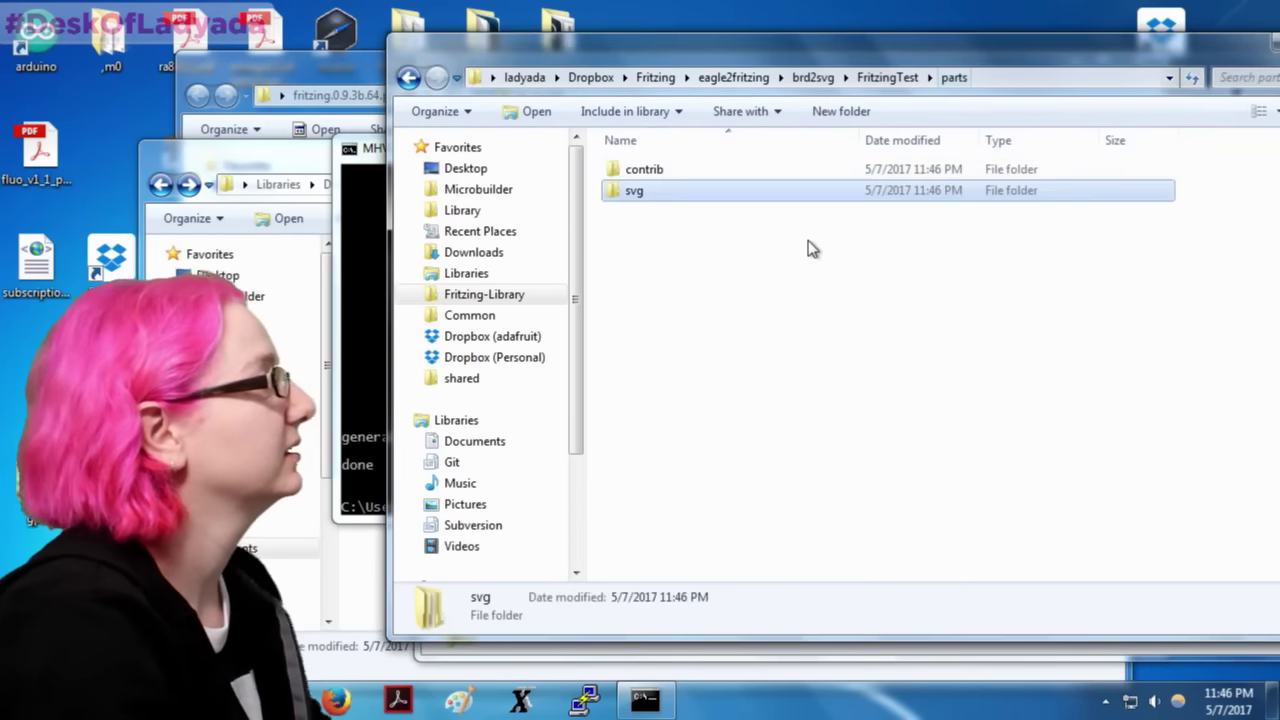
{"action": "left_click_drag", "start_coordinate": [808, 248], "coordinate": [660, 159]}
Step: Switch to the Documents library window and delete the installed contrib and svg folders from Documents/Fritzing/parts/user
{"action": "left_click", "coordinate": [274, 700]}
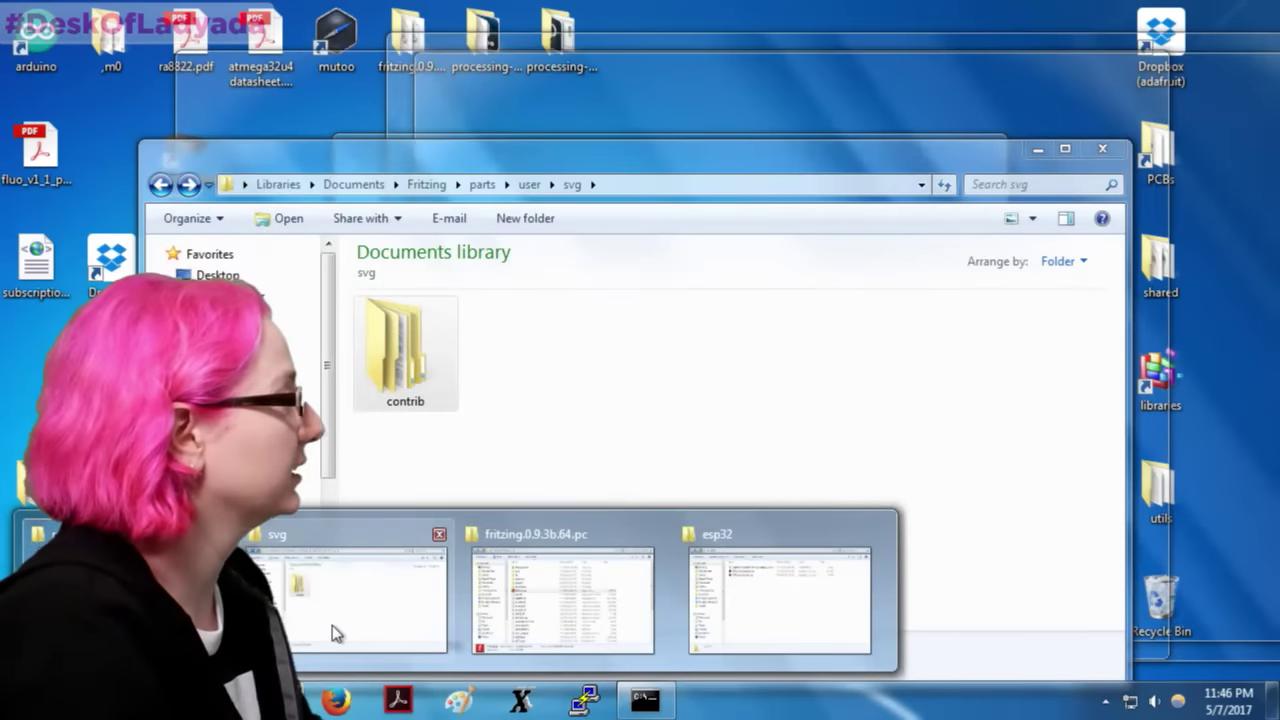
{"action": "left_click", "coordinate": [332, 625]}
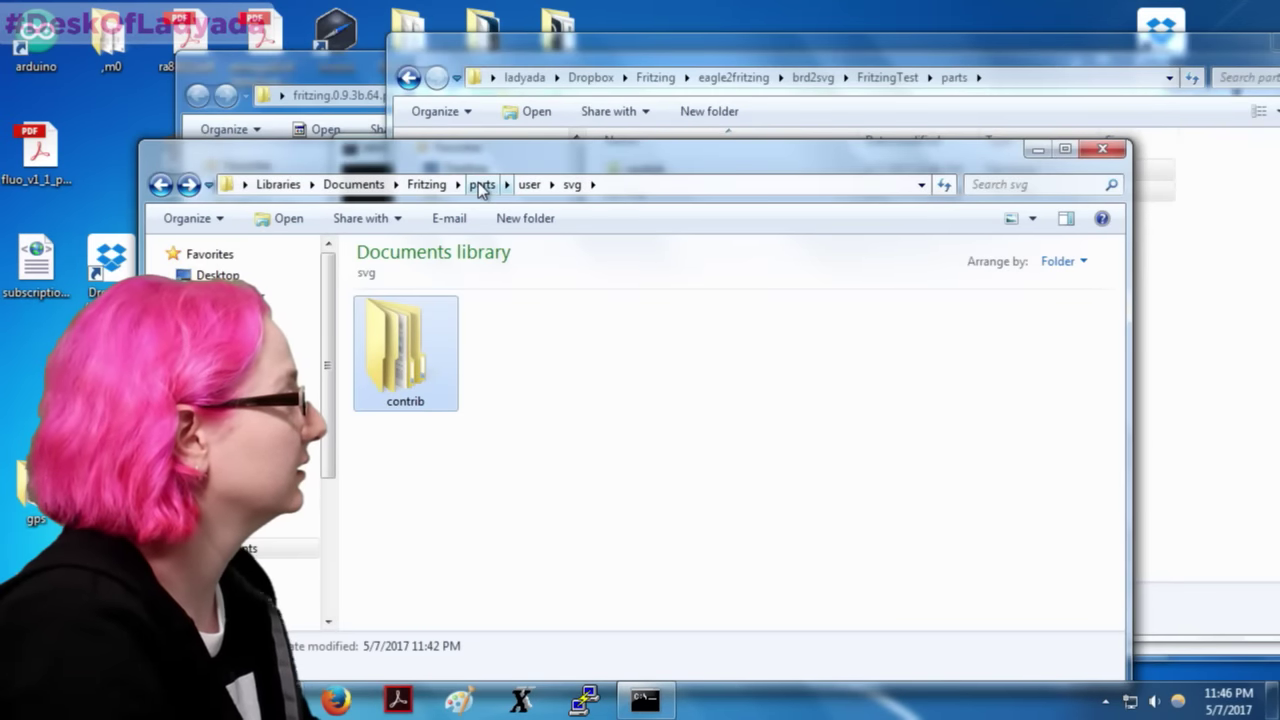
{"action": "left_click", "coordinate": [527, 185]}
{"action": "left_click_drag", "start_coordinate": [708, 448], "coordinate": [484, 188]}
Step: Look through the svg/user and contrib subfolders of Documents/Fritzing/parts for leftover part files
{"action": "left_click", "coordinate": [484, 186]}
{"action": "double_click", "coordinate": [512, 360]}
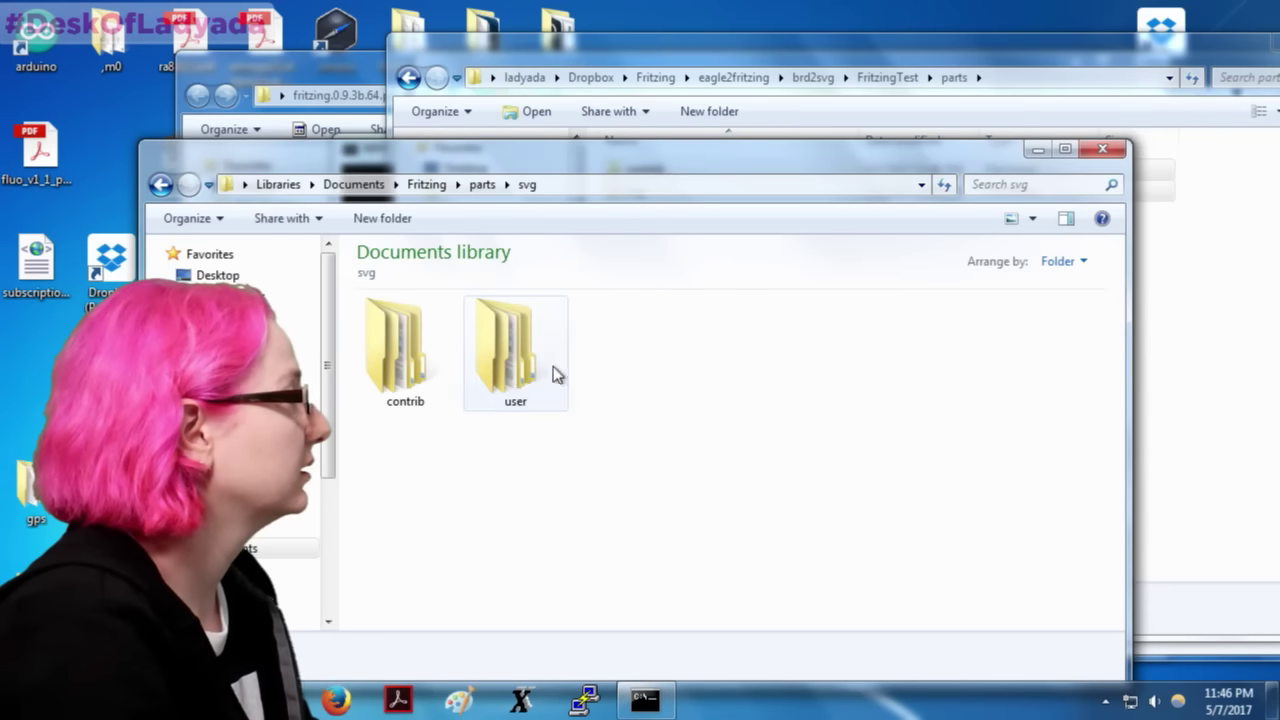
{"action": "double_click", "coordinate": [510, 360]}
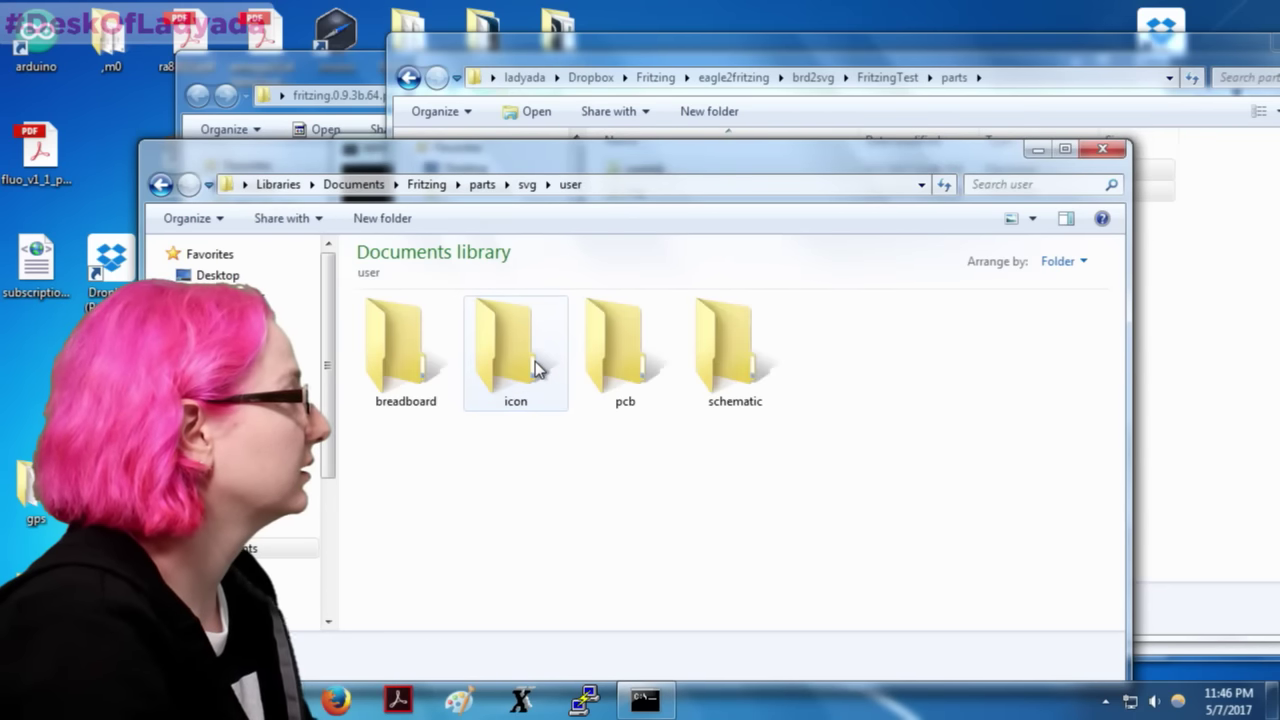
{"action": "left_click", "coordinate": [481, 185]}
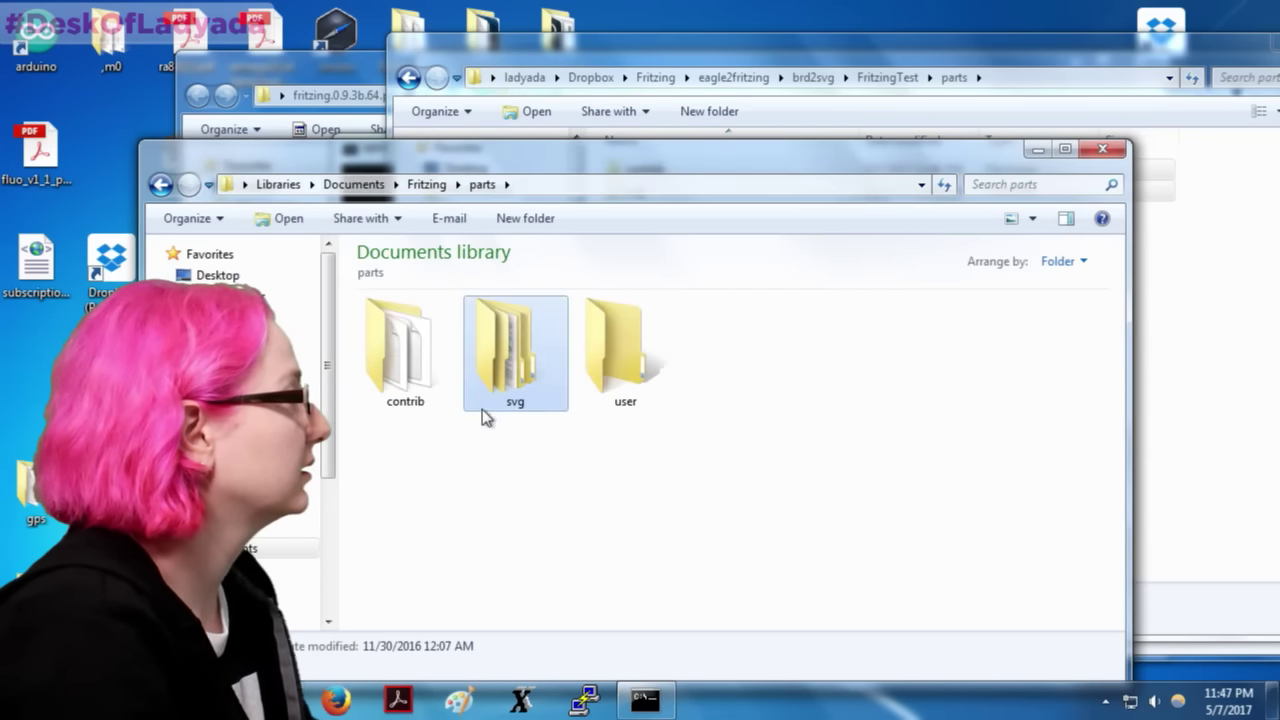
{"action": "double_click", "coordinate": [444, 357]}
{"action": "left_click", "coordinate": [160, 185]}
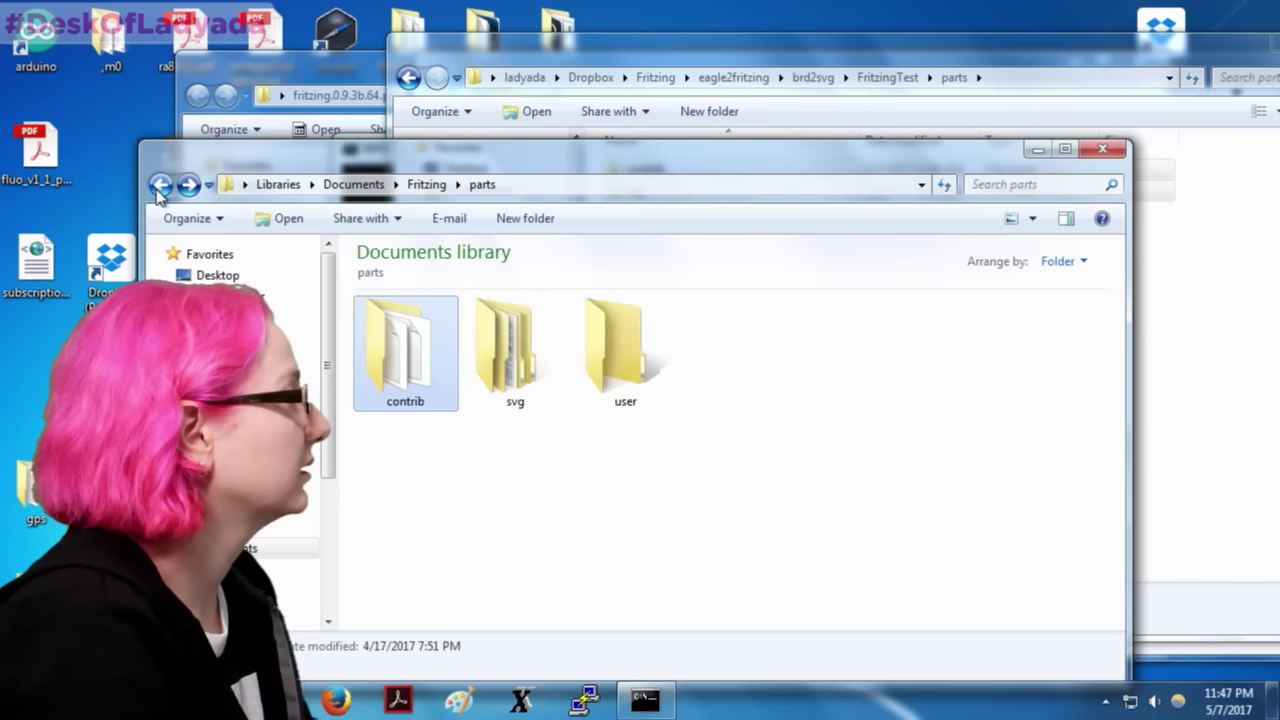
Step: Delete the contrib and svg folders from Documents/Fritzing/parts and paste the copied contrib and svg folders into its user folder
{"action": "left_click_drag", "start_coordinate": [540, 490], "coordinate": [405, 347]}
{"action": "key", "text": "Delete"}
{"action": "key", "text": "Return"}
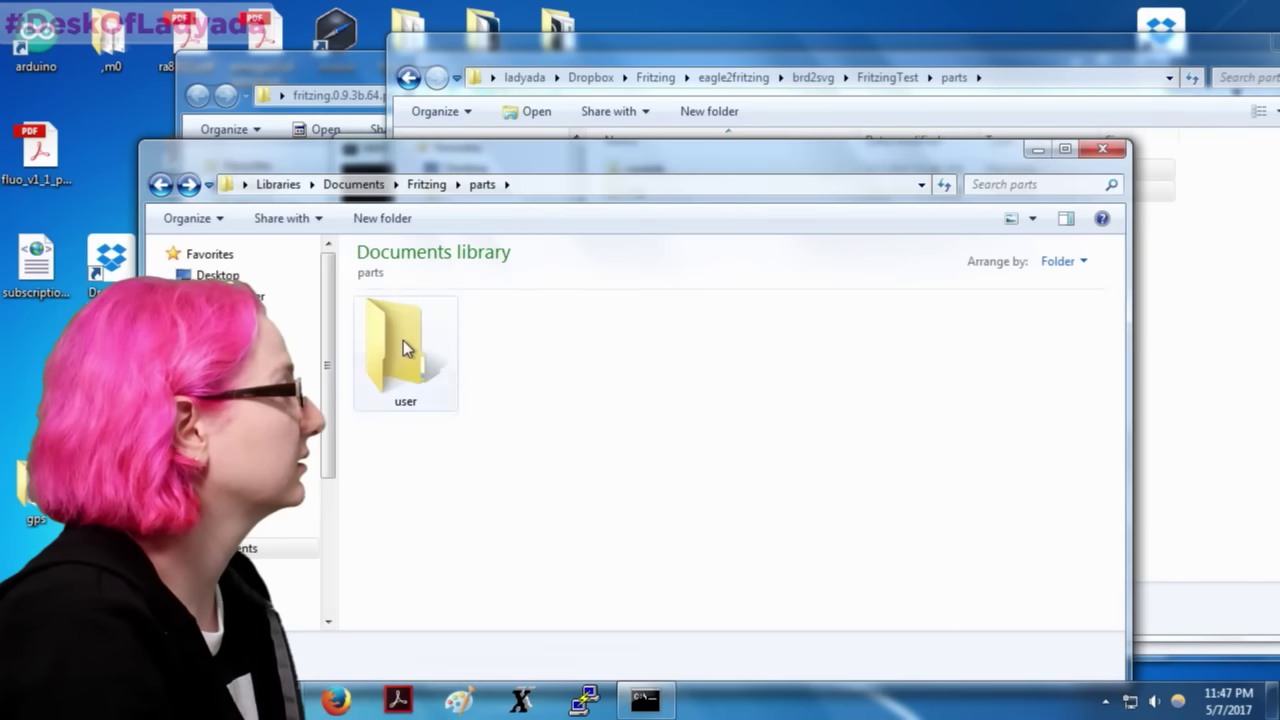
{"action": "double_click", "coordinate": [403, 345]}
{"action": "key", "text": "ctrl+v"}
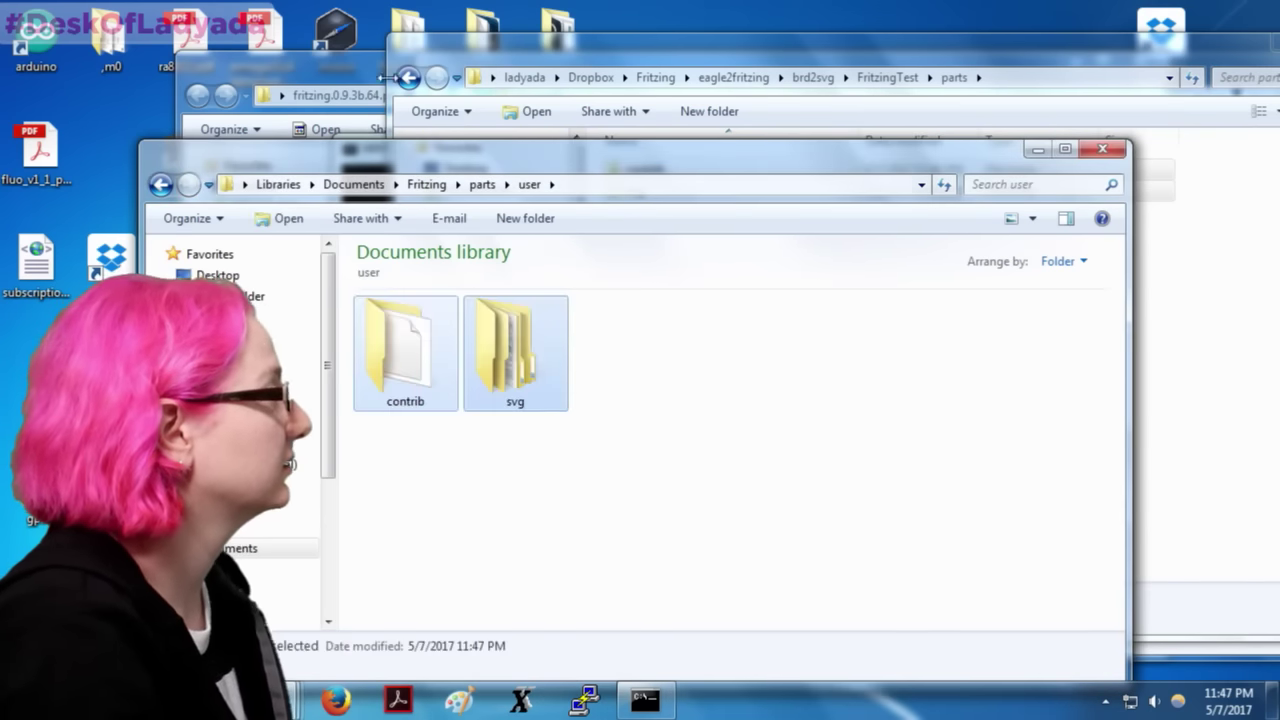
Step: Start Fritzing.exe from the fritzing.0.9.3b.64.pc folder and dismiss the startup warning
{"action": "left_click", "coordinate": [356, 75]}
{"action": "double_click", "coordinate": [430, 314]}
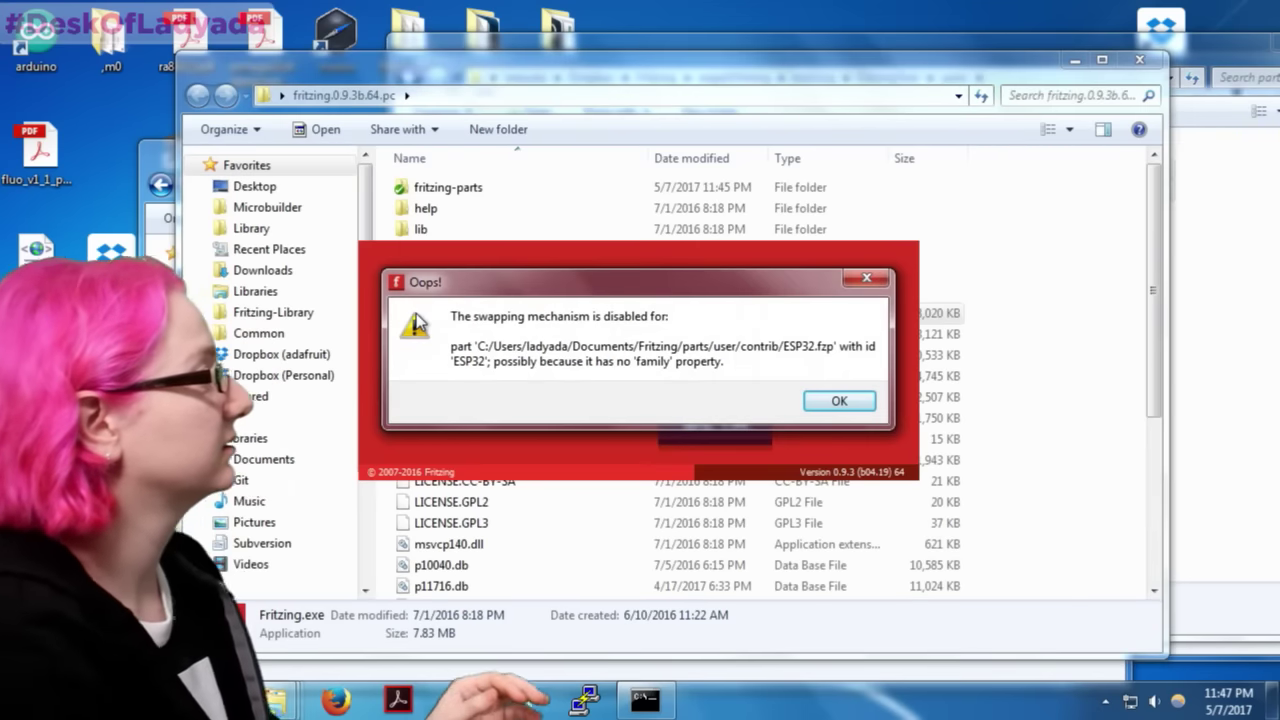
{"action": "key", "text": "Return"}
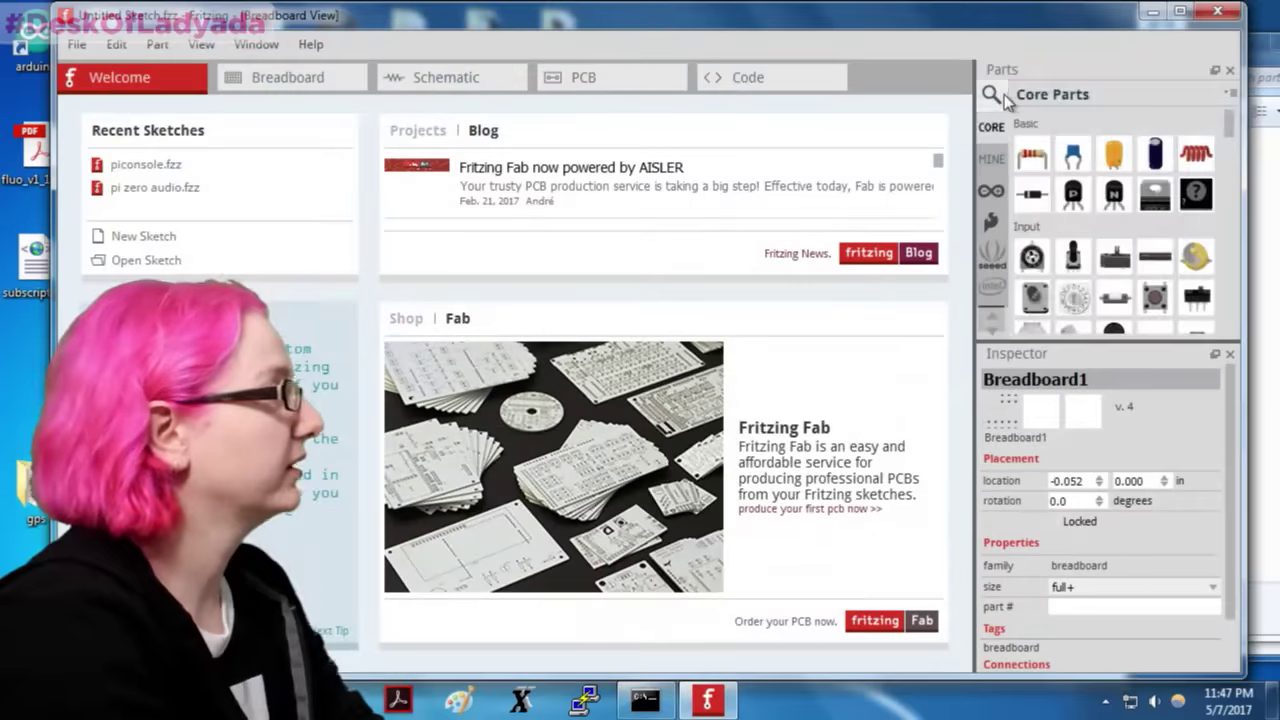
Step: Search the parts for esp32, try to open the found part in the parts editor, and dismiss the error message
{"action": "left_click", "coordinate": [994, 95]}
{"action": "left_click", "coordinate": [1043, 134]}
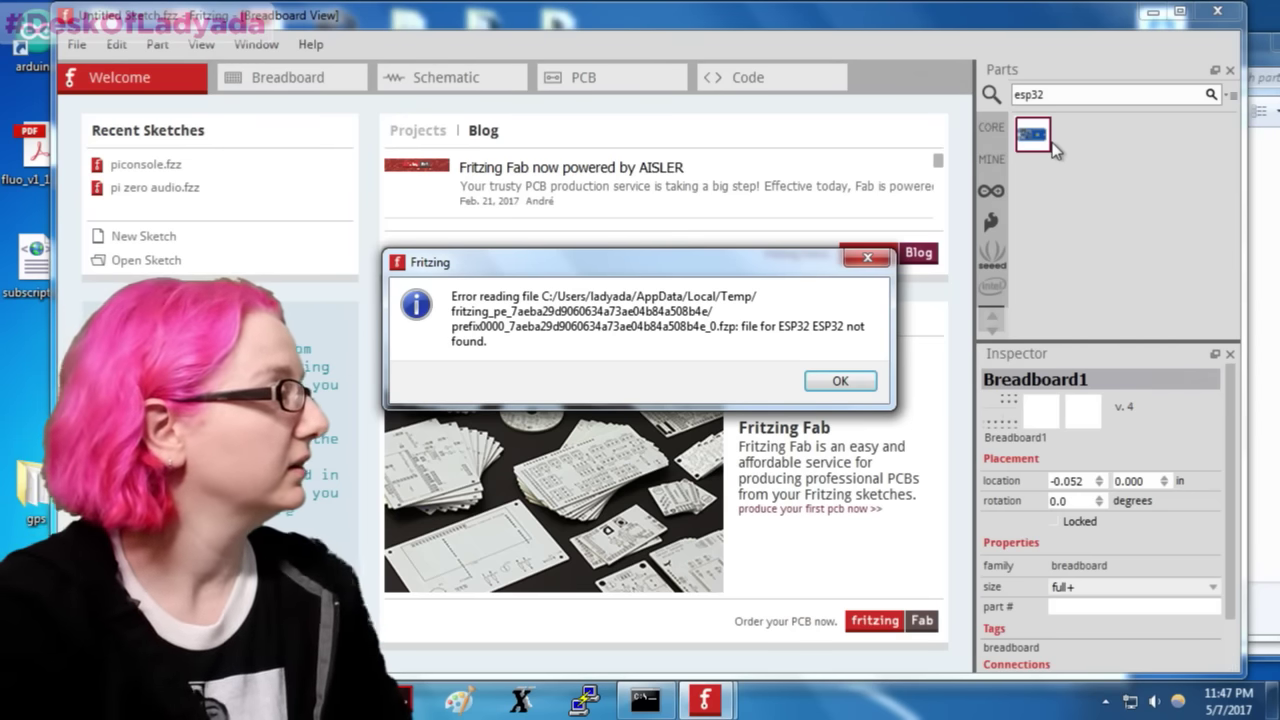
{"action": "left_click", "coordinate": [838, 381]}
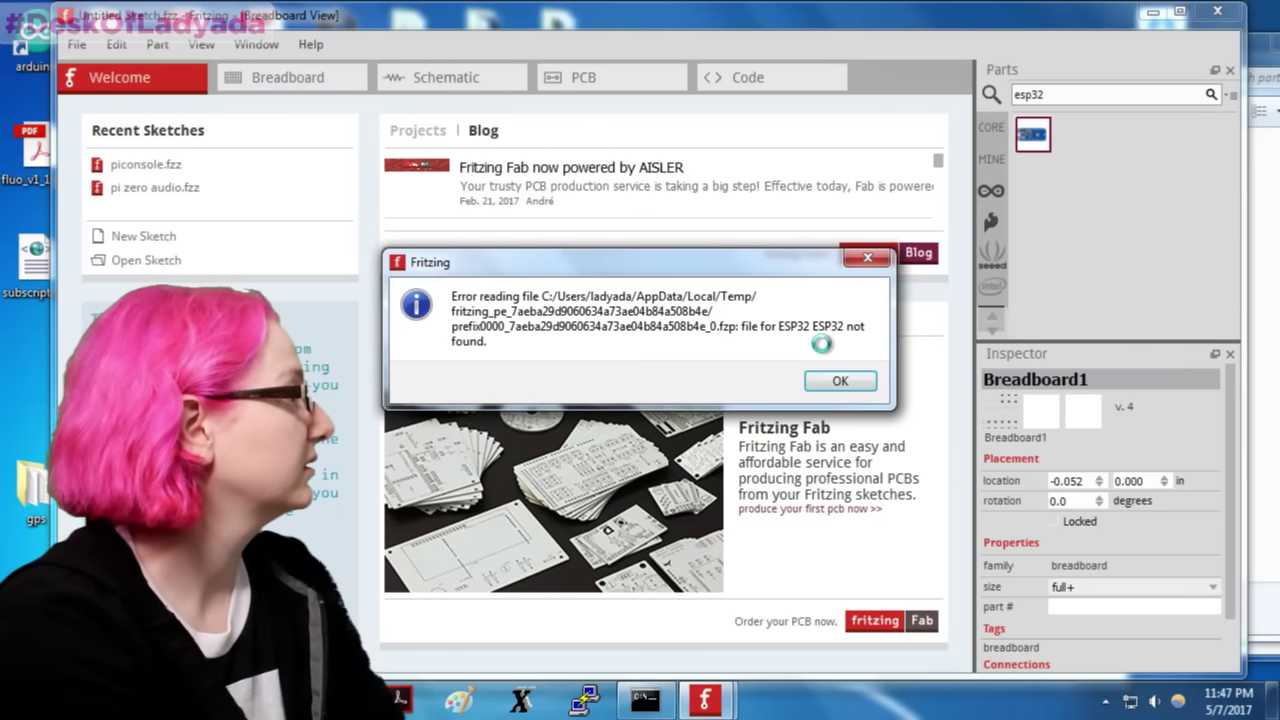
Step: Dismiss the part-reading errors, close the ESP32 Parts Editor despite its unassigned connectors, and close Fritzing
{"action": "left_click", "coordinate": [829, 381]}
{"action": "left_click", "coordinate": [822, 383]}
{"action": "left_click", "coordinate": [821, 384]}
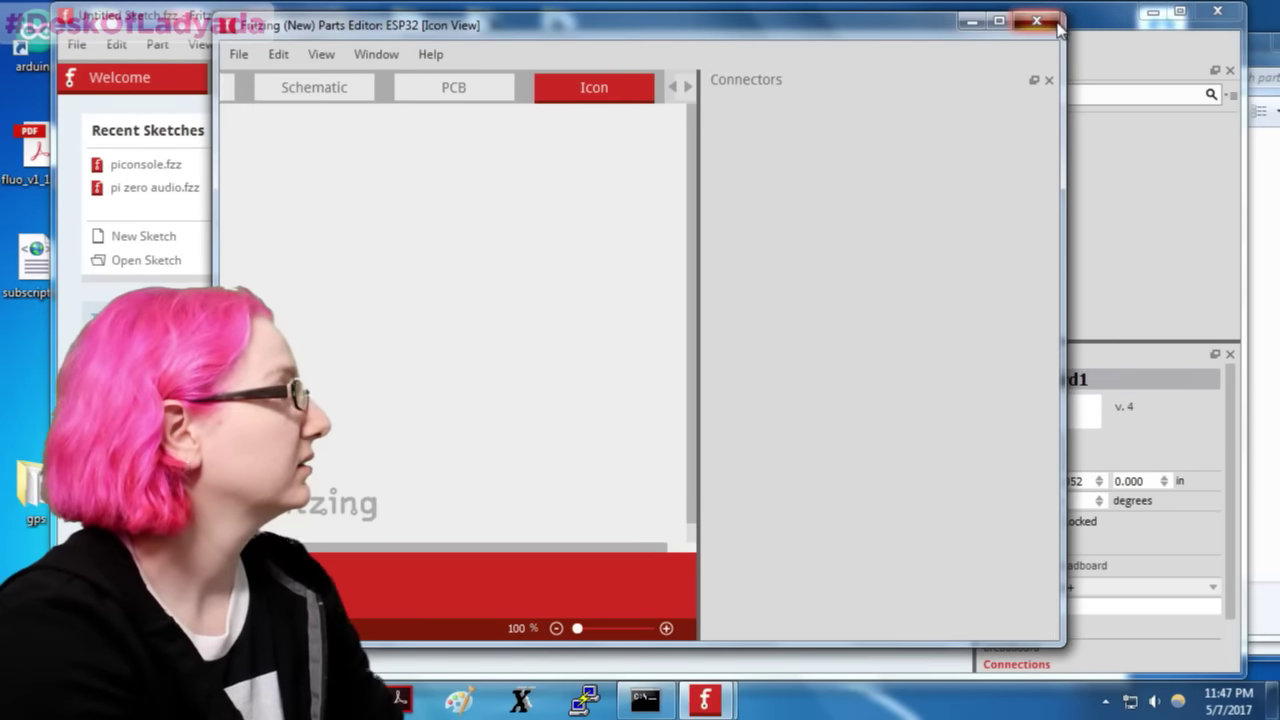
{"action": "left_click", "coordinate": [1037, 21]}
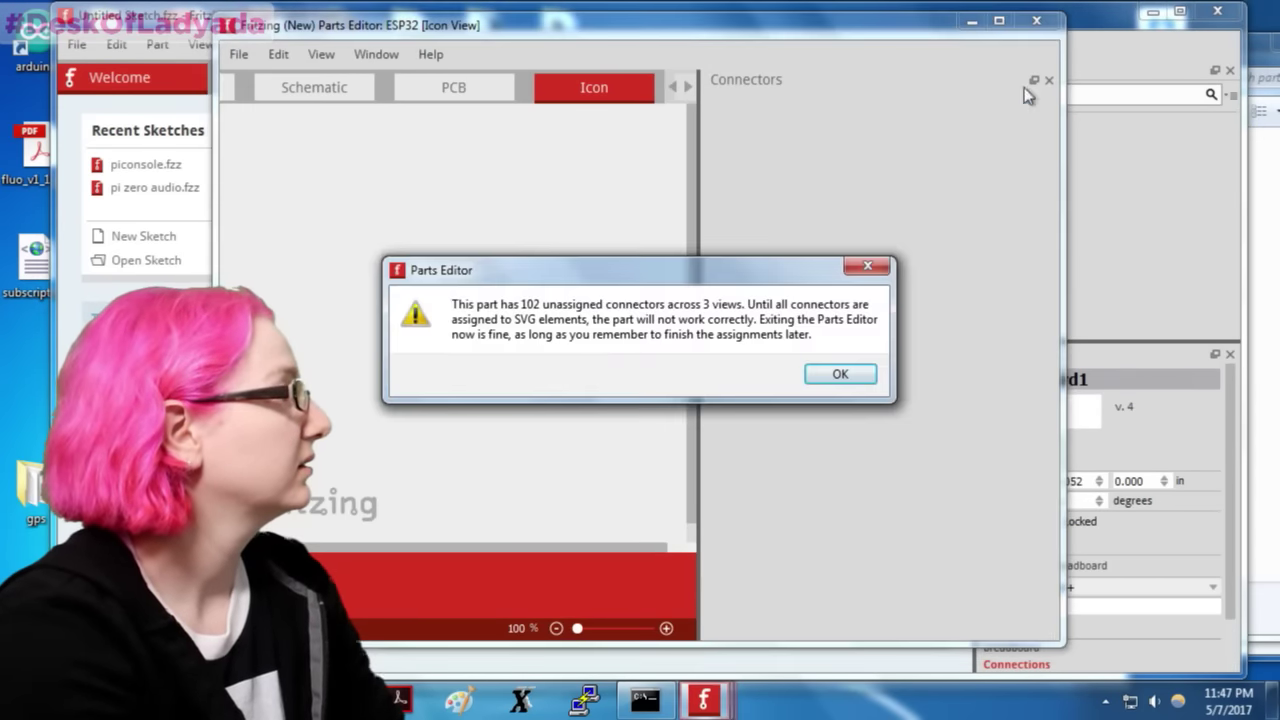
{"action": "left_click", "coordinate": [833, 375]}
{"action": "left_click", "coordinate": [1216, 13]}
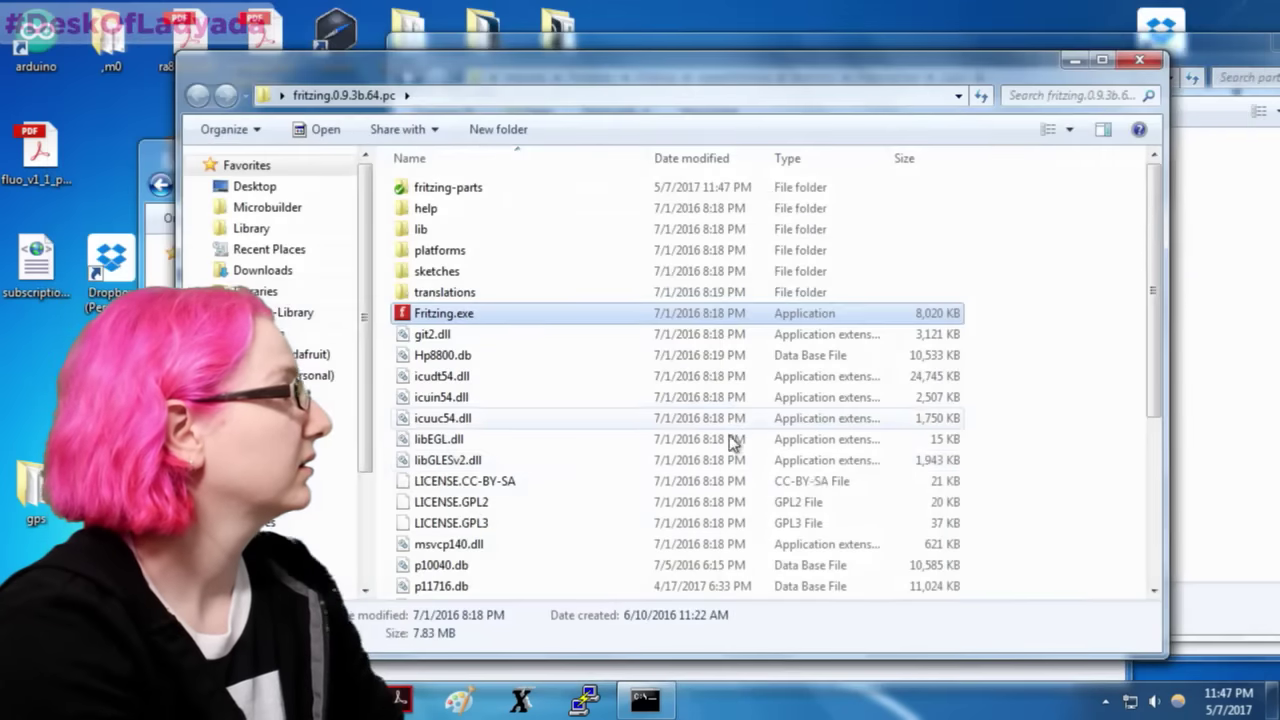
Step: Open ESP32_breadboard.svg from the svg\contrib\breadboard folder of the FritzingTest parts in Inkscape
{"action": "left_click", "coordinate": [1270, 377]}
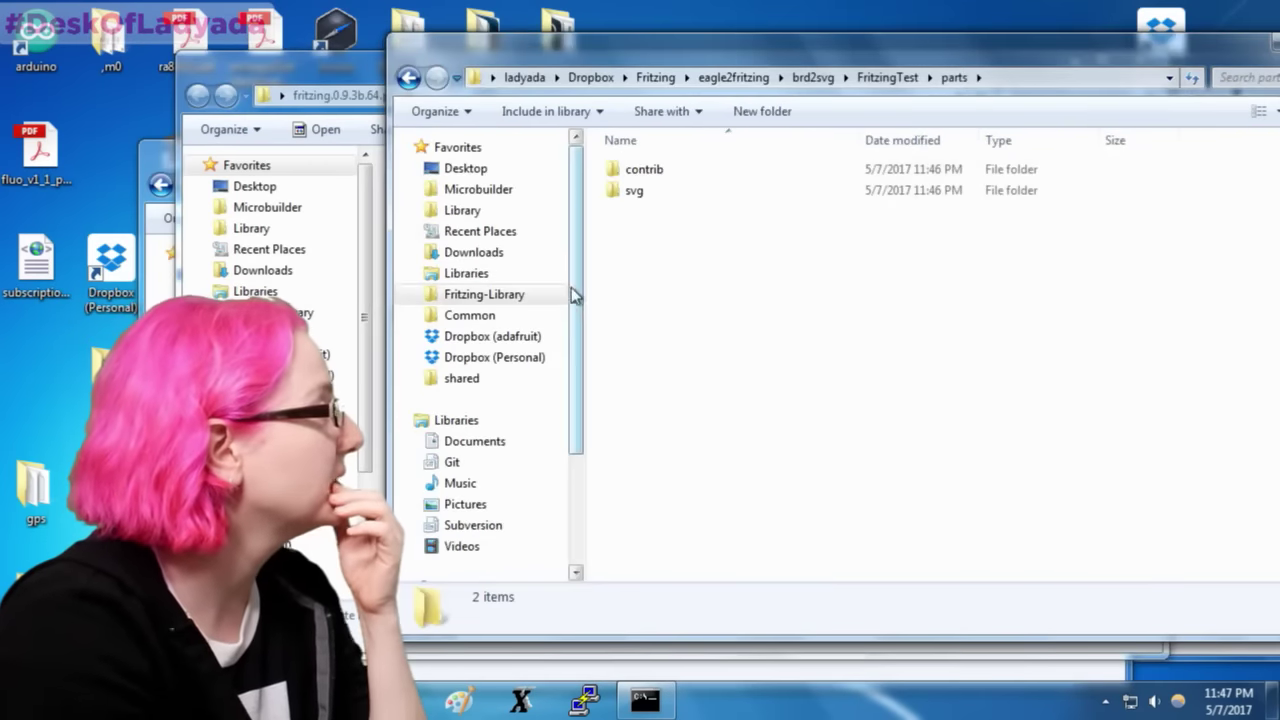
{"action": "left_click_drag", "start_coordinate": [703, 58], "coordinate": [701, 71]}
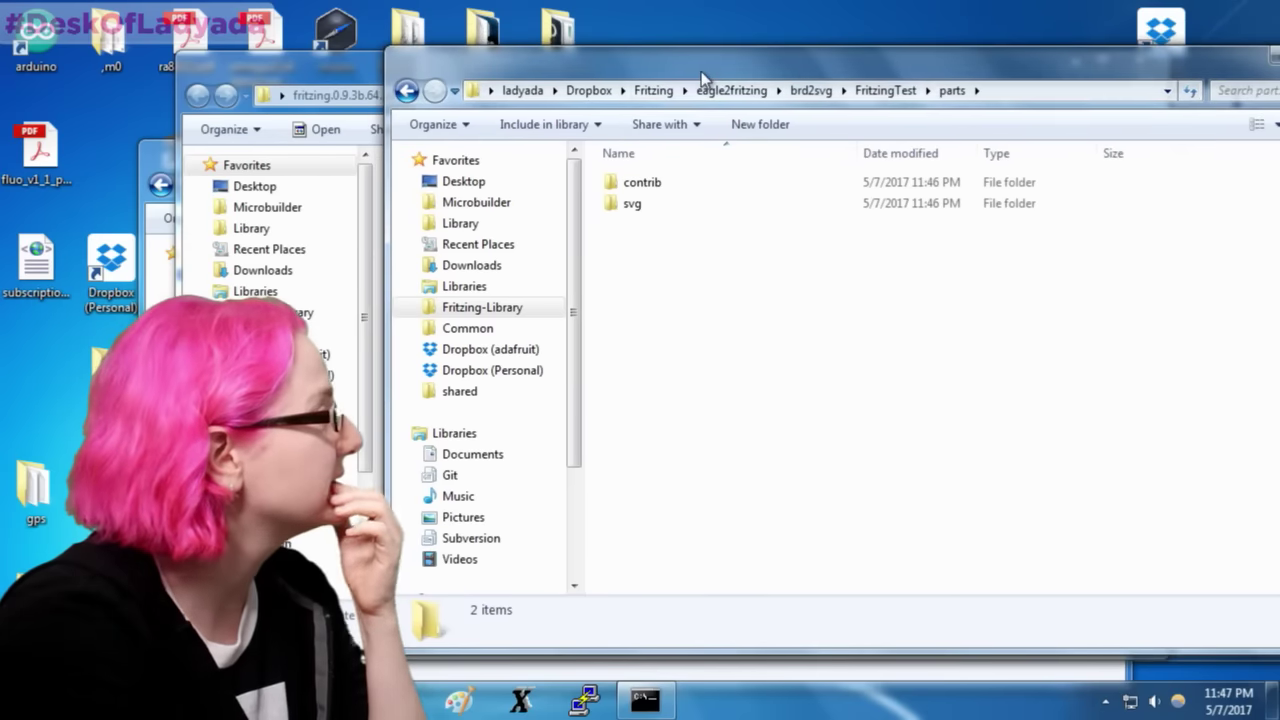
{"action": "double_click", "coordinate": [661, 203]}
{"action": "double_click", "coordinate": [661, 190]}
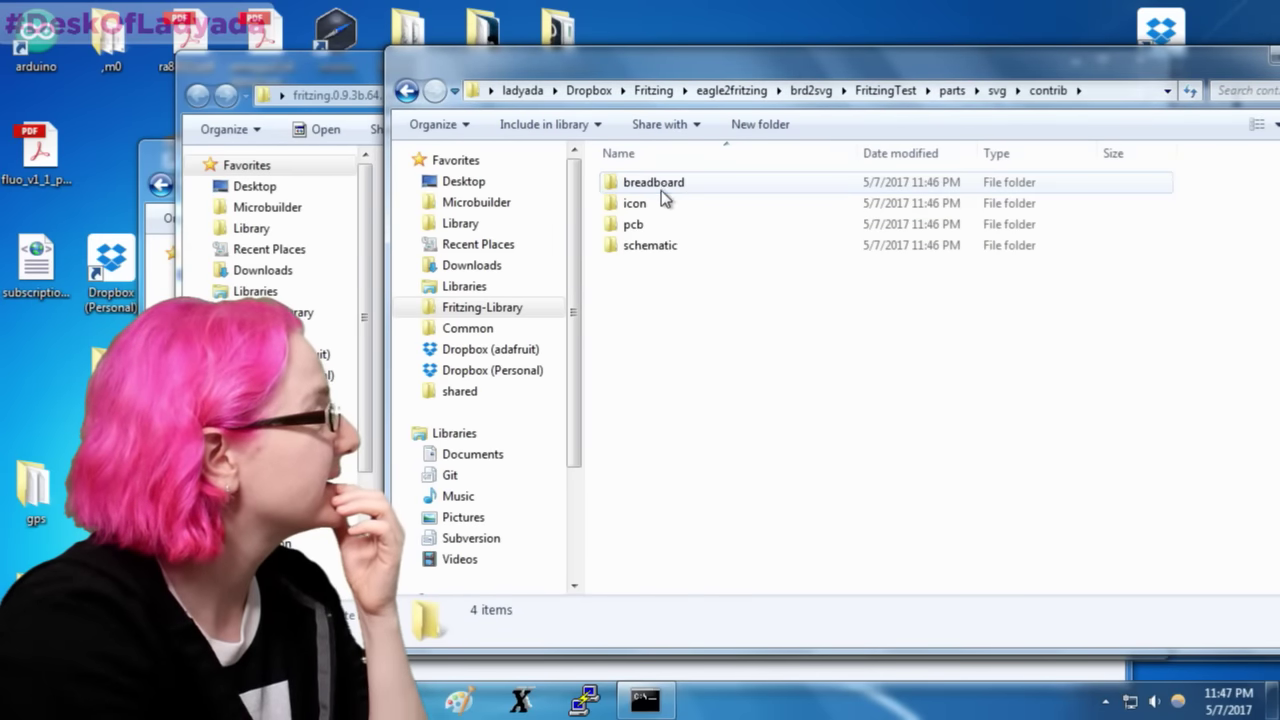
{"action": "double_click", "coordinate": [664, 184]}
{"action": "left_click", "coordinate": [664, 184]}
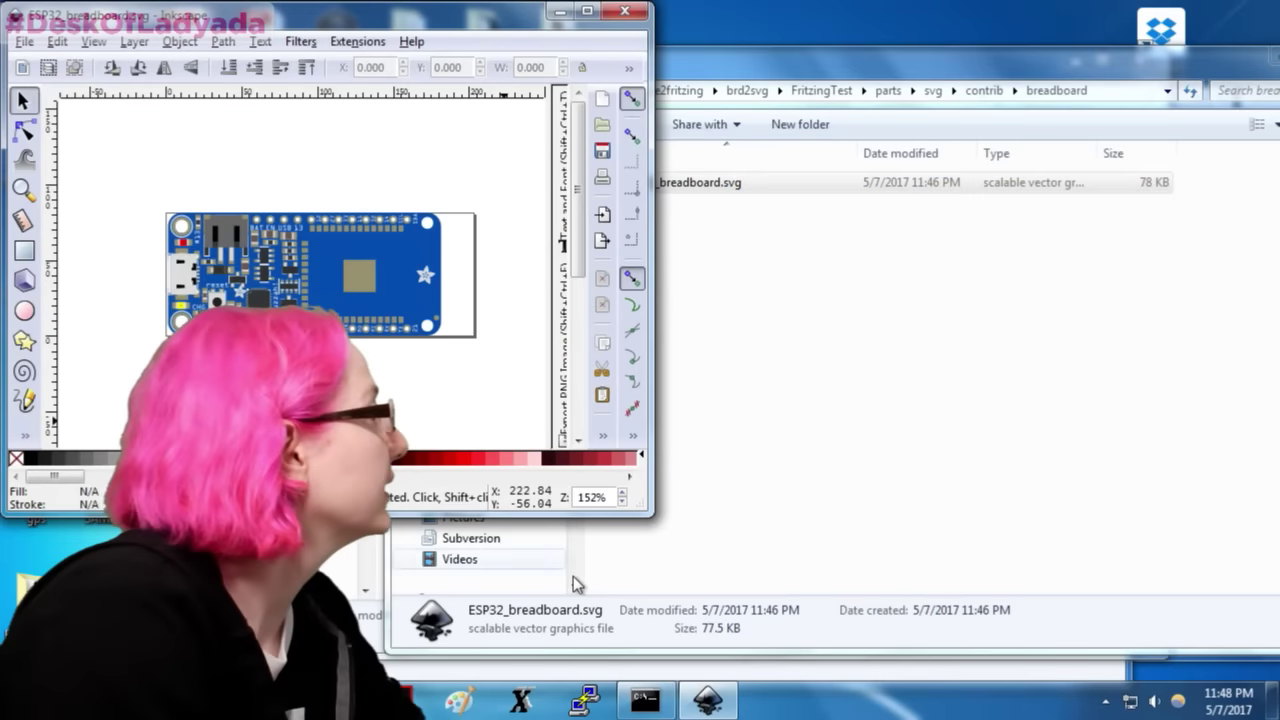
Step: Enlarge the Inkscape window and examine the ESP32 board artwork, its pads and pin labels up close
{"action": "left_click_drag", "start_coordinate": [648, 512], "coordinate": [988, 628]}
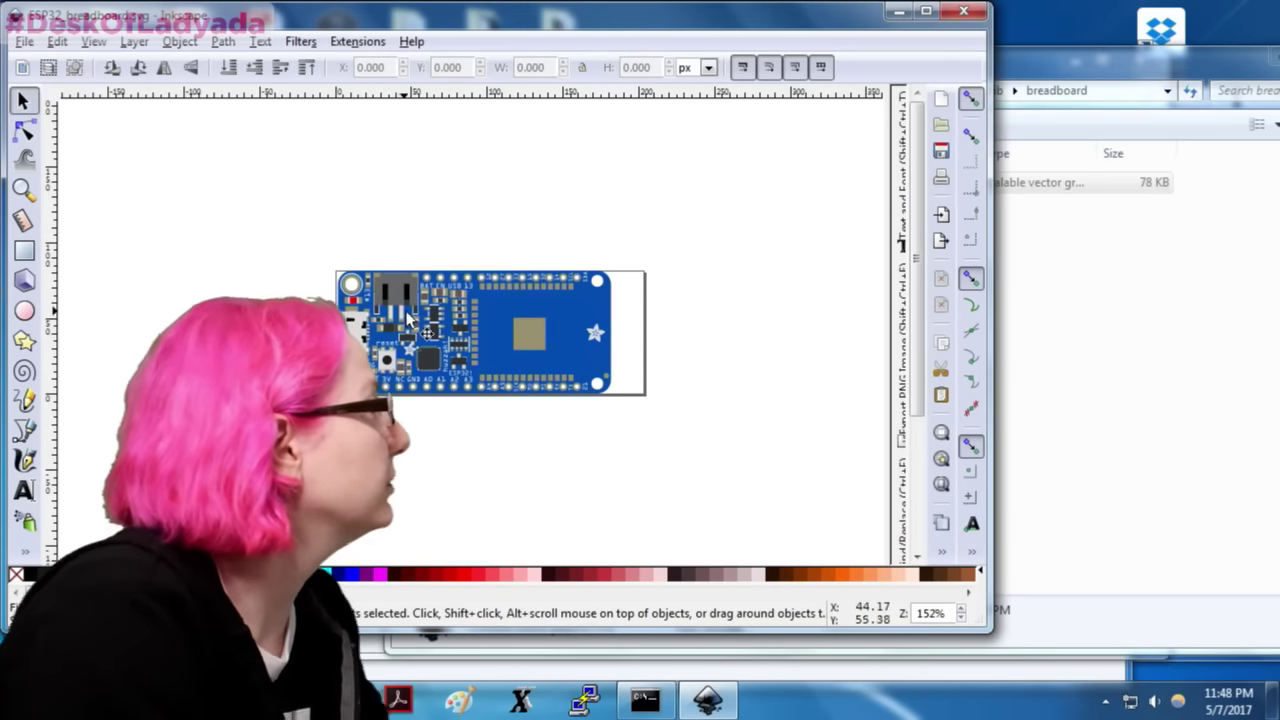
{"action": "key", "text": "z"}
{"action": "scroll", "coordinate": [507, 329], "scroll_direction": "up", "scroll_amount": 3, "text": "ctrl"}
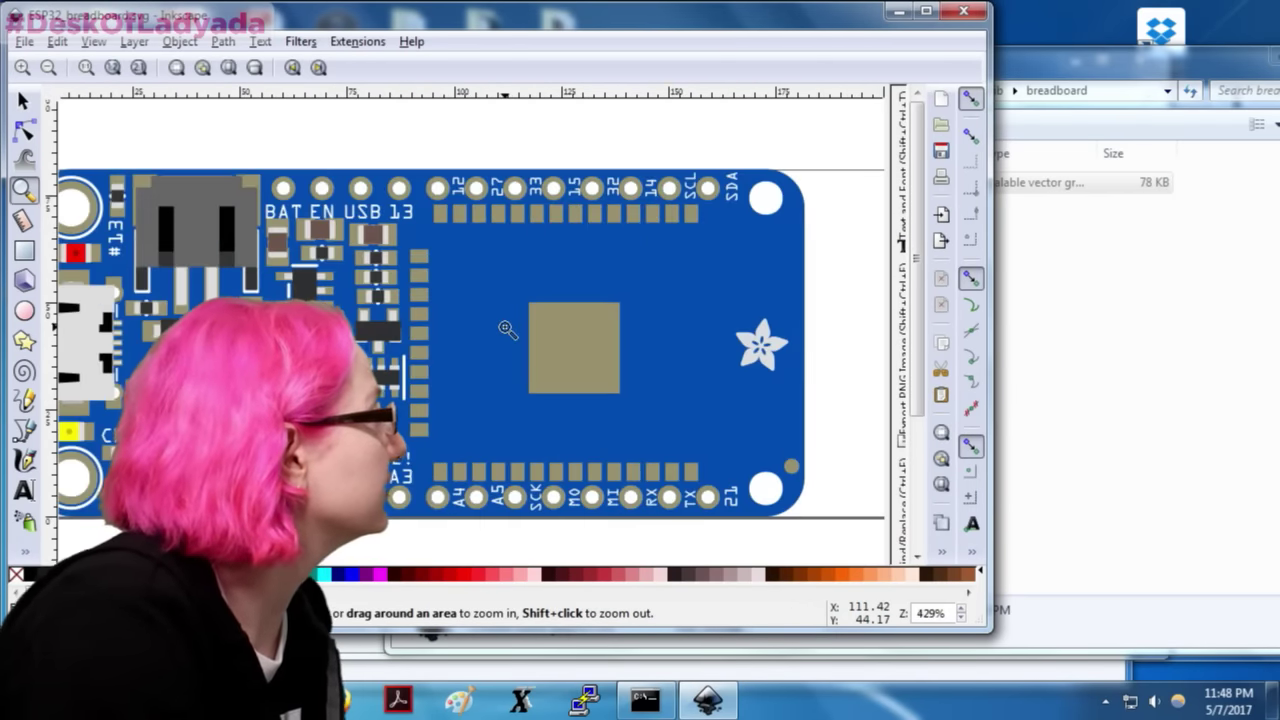
{"action": "scroll", "coordinate": [481, 338], "scroll_direction": "down", "scroll_amount": 3, "text": "ctrl"}
{"action": "scroll", "coordinate": [430, 350], "scroll_direction": "up", "scroll_amount": 3, "text": "ctrl"}
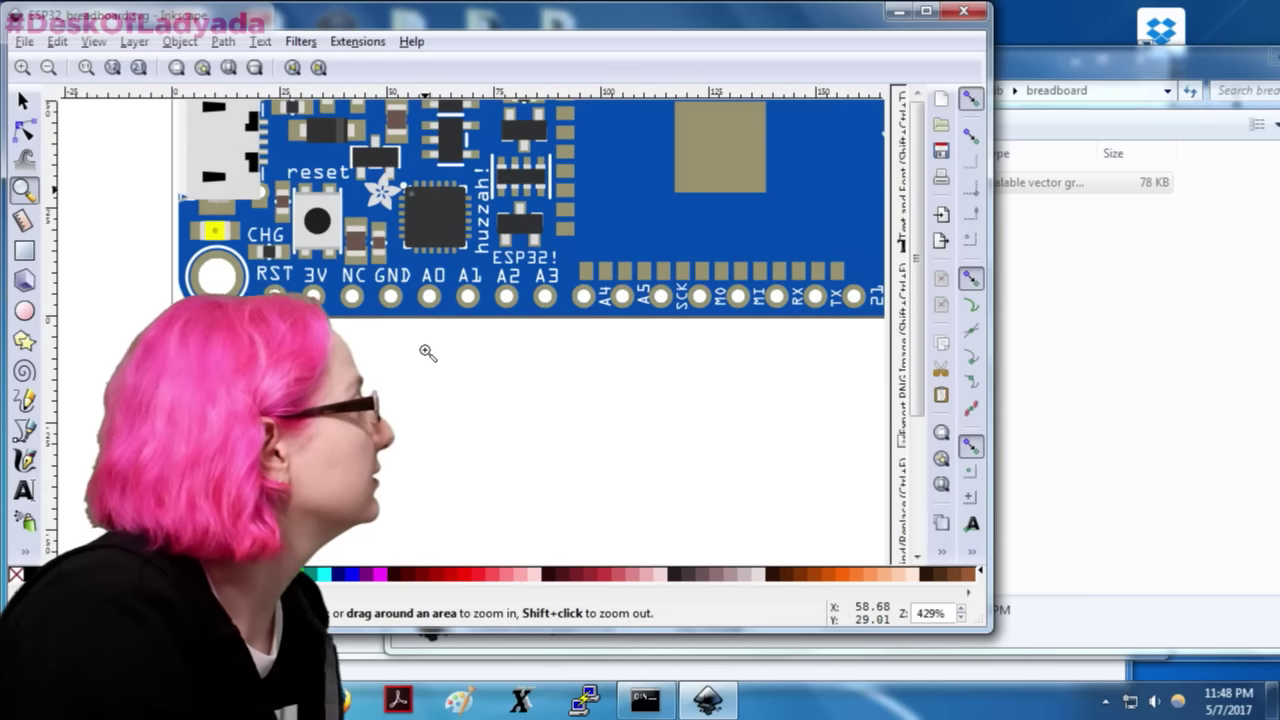
{"action": "scroll", "coordinate": [427, 353], "scroll_direction": "up", "scroll_amount": 4}
Step: Check the contrib and svg folders in Fritzing's user parts folder, then bring the esp32 folder window forward
{"action": "left_click", "coordinate": [1062, 524]}
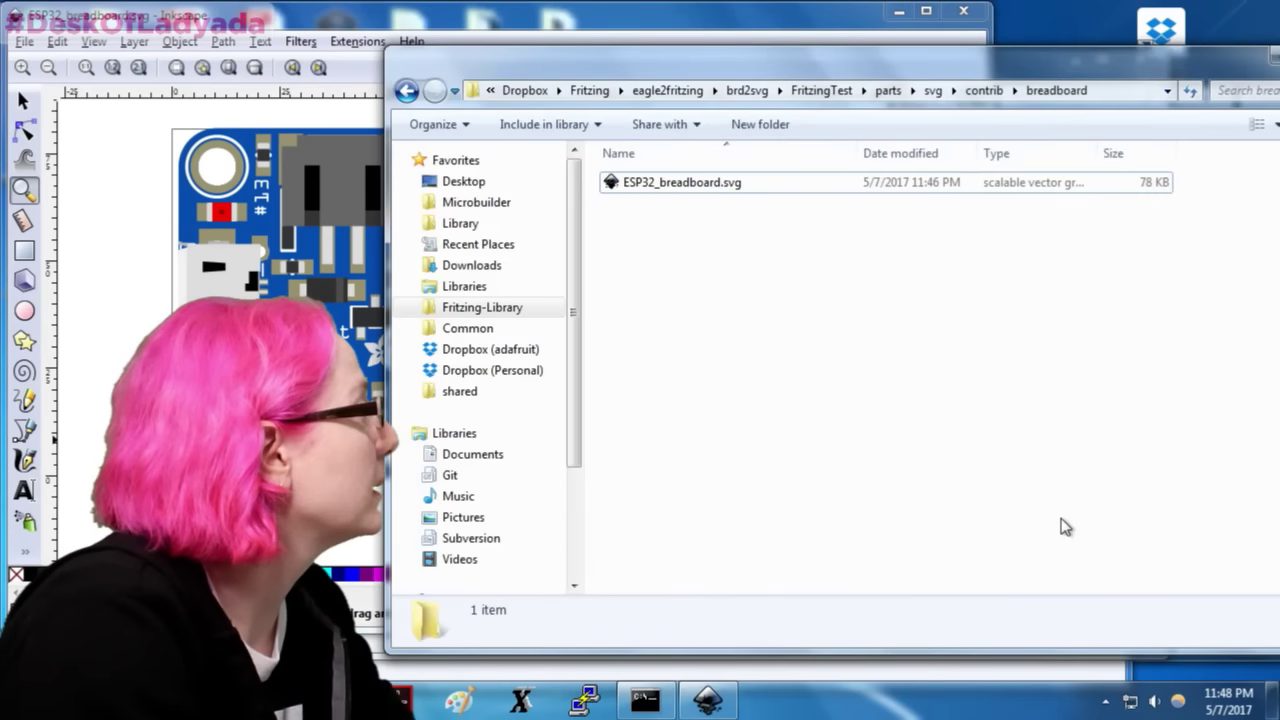
{"action": "left_click", "coordinate": [463, 573]}
{"action": "left_click", "coordinate": [463, 573]}
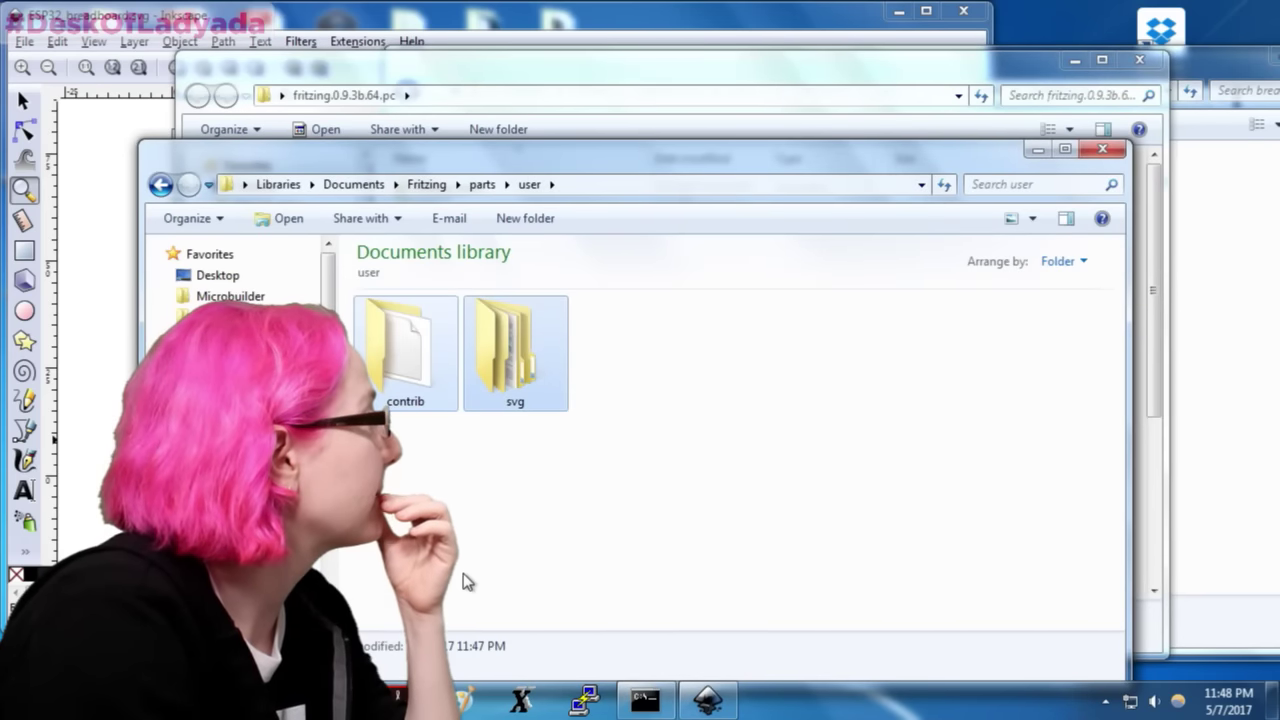
{"action": "left_click", "coordinate": [481, 540]}
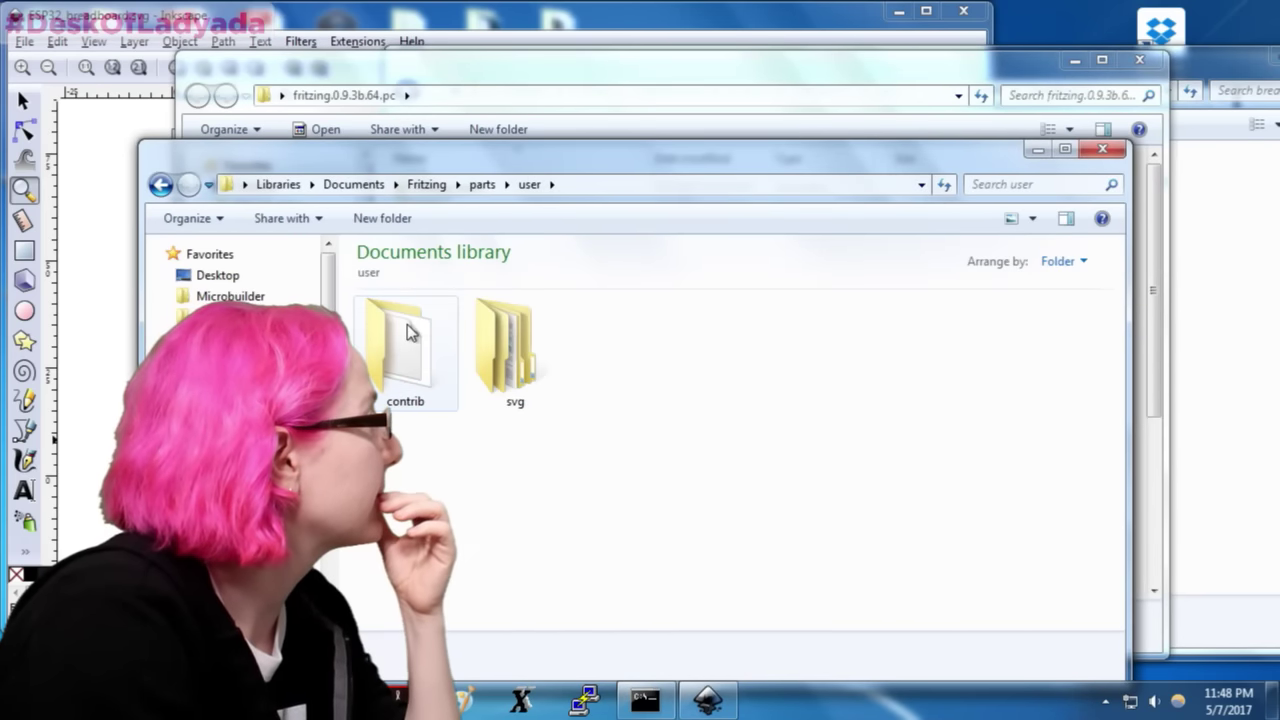
{"action": "mouse_move", "coordinate": [430, 700]}
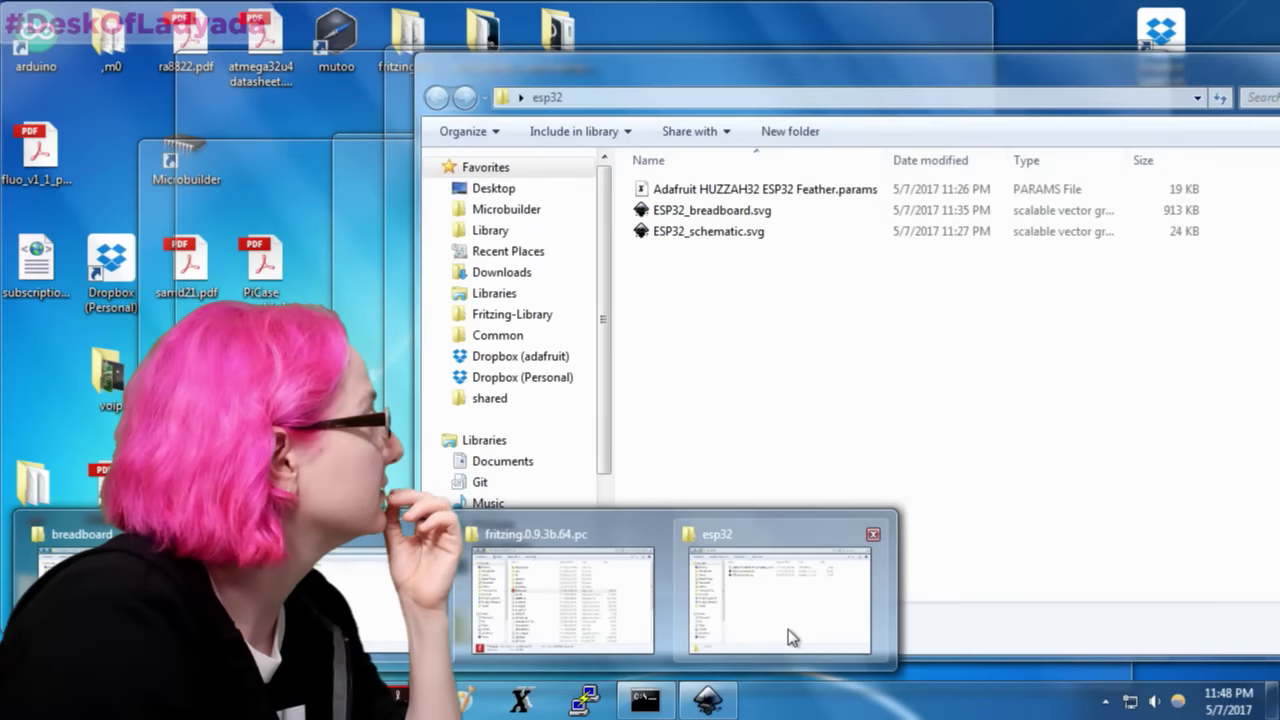
{"action": "left_click", "coordinate": [788, 629]}
{"action": "left_click", "coordinate": [882, 92]}
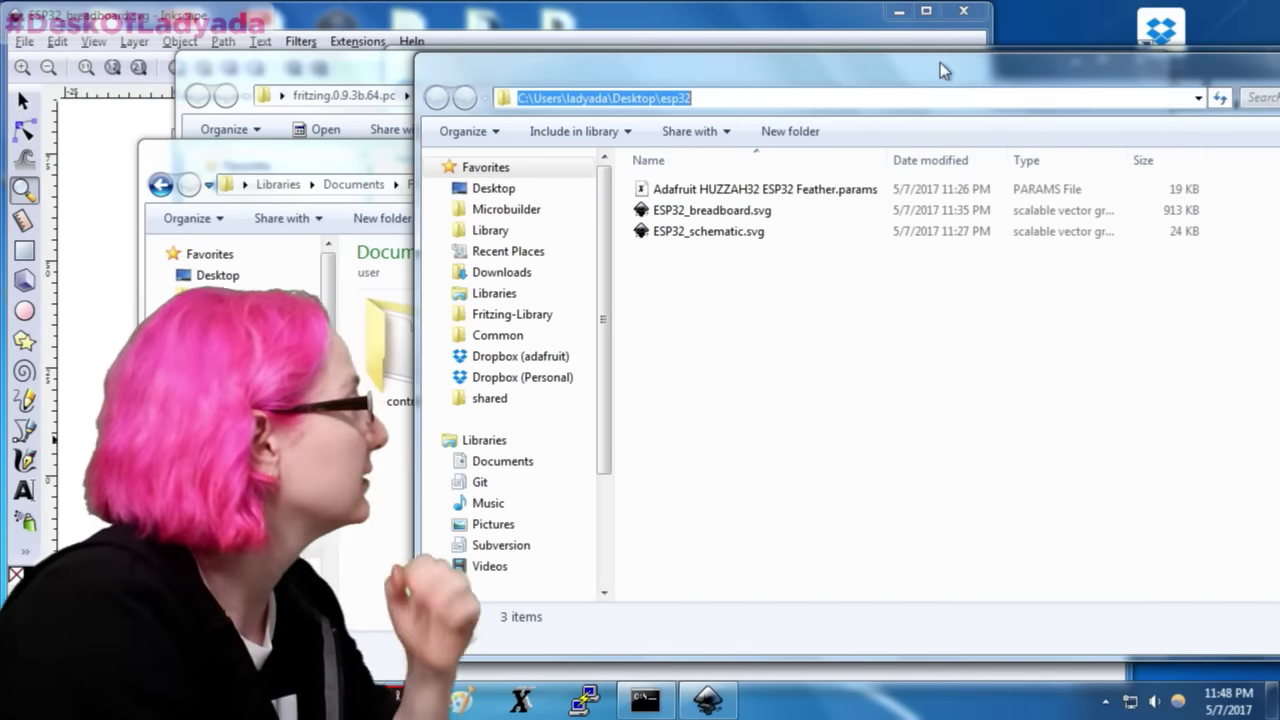
{"action": "type", "text": "App"}
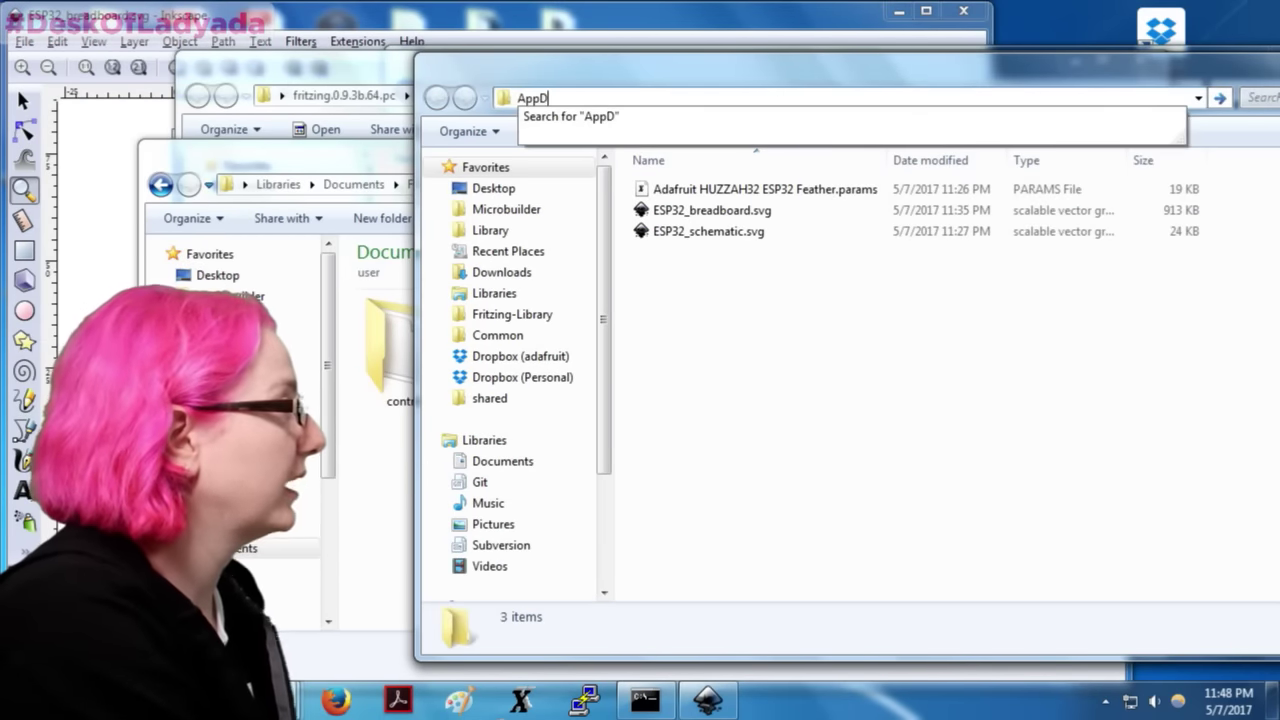
{"action": "key", "text": "Escape"}
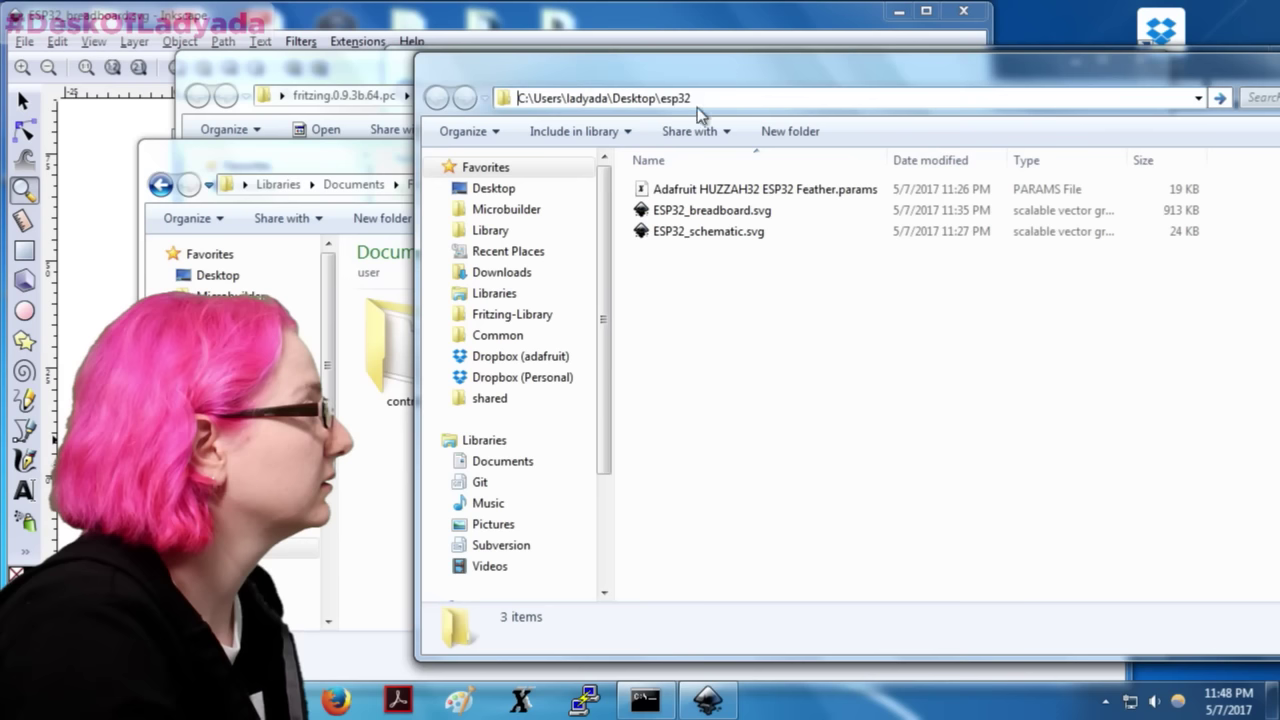
{"action": "left_click", "coordinate": [736, 96]}
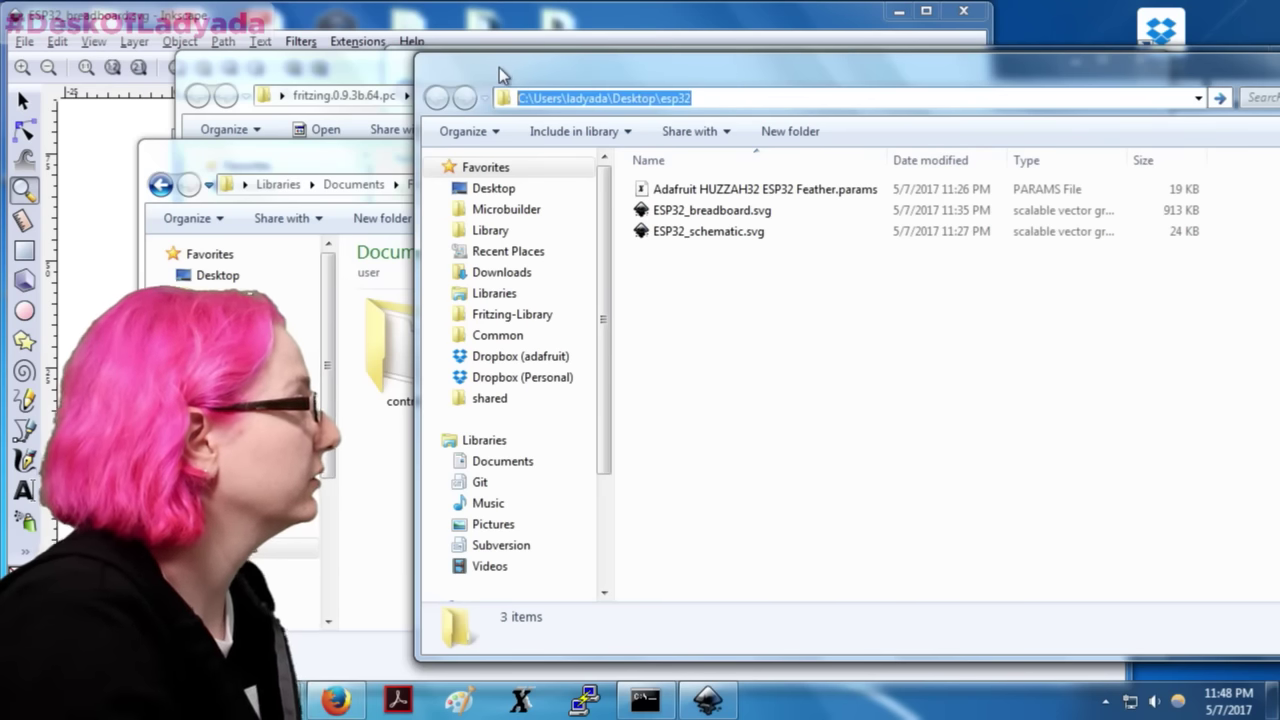
{"action": "type", "text": "c"}
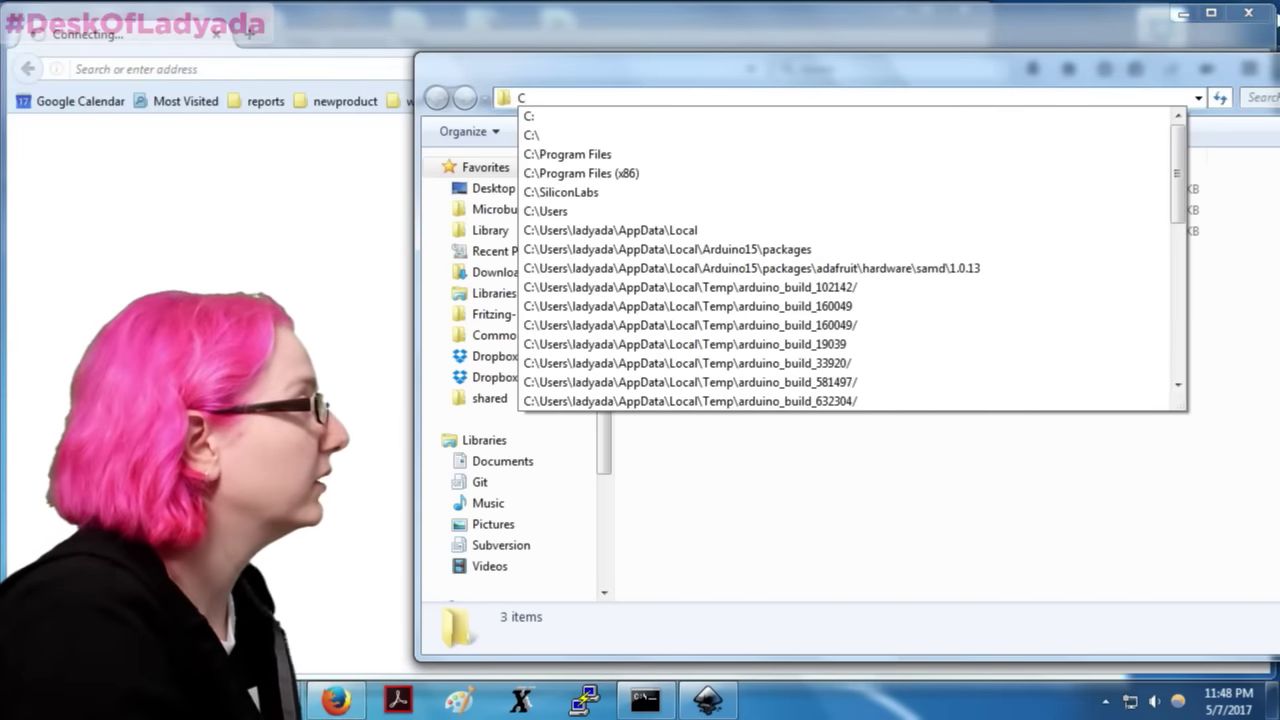
{"action": "key", "text": "Escape"}
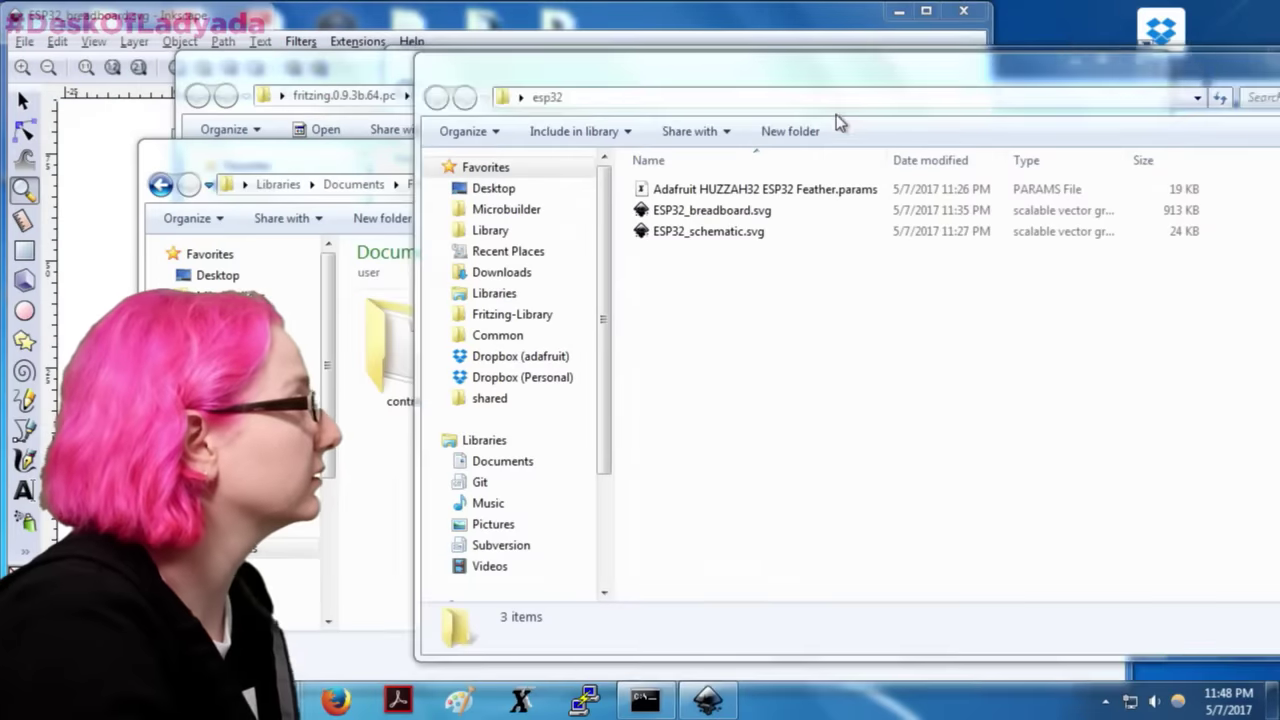
Step: Navigate the esp32 folder window to AppData\Local and look for a Fritzing folder there
{"action": "left_click", "coordinate": [828, 96]}
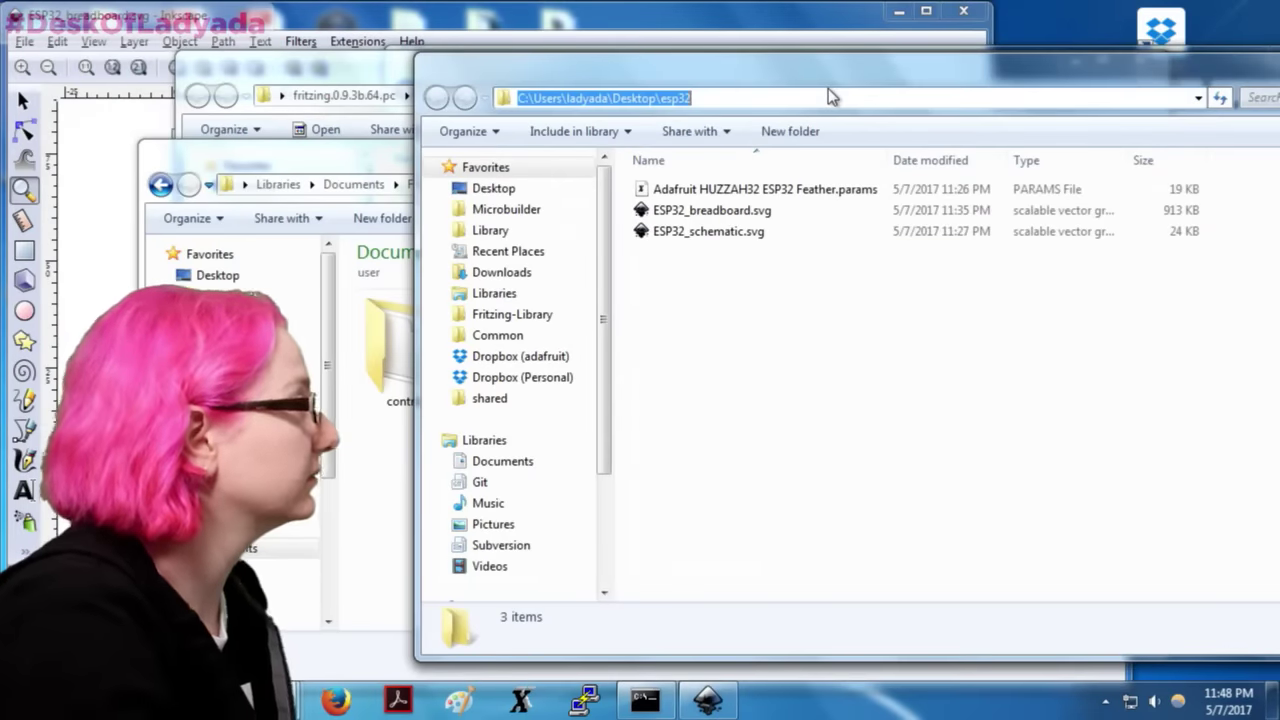
{"action": "type", "text": "c"}
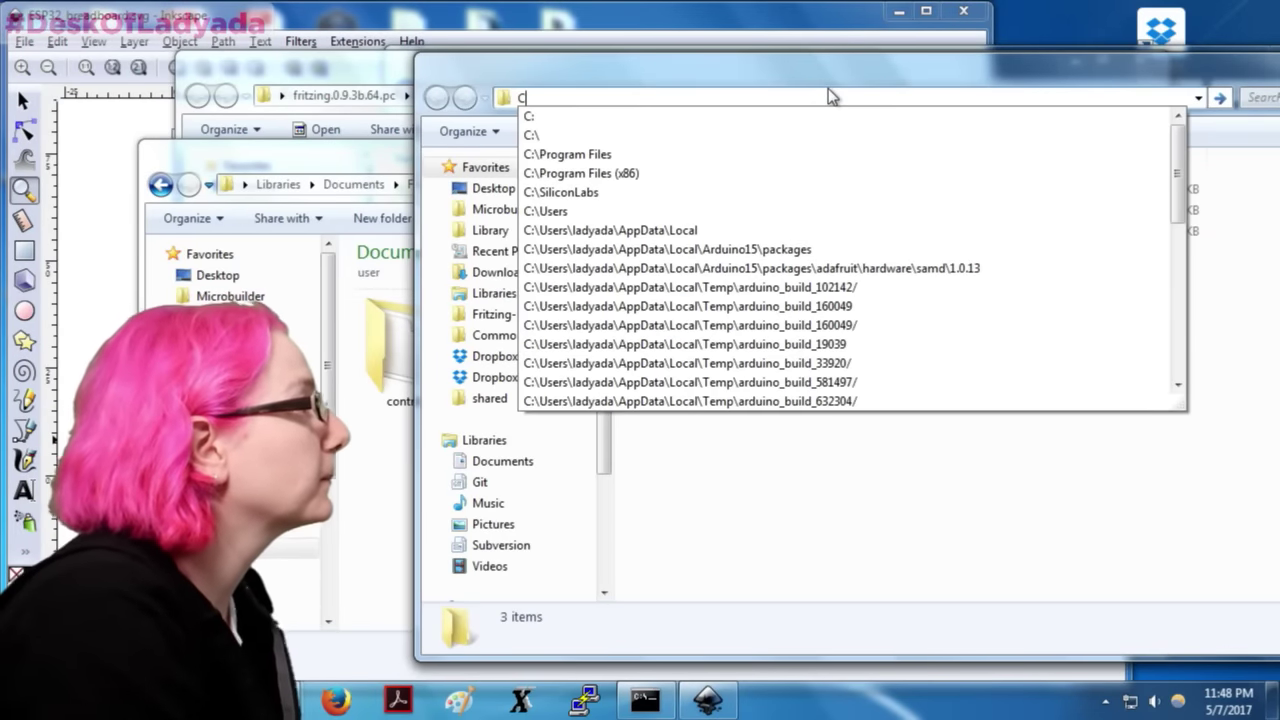
{"action": "left_click", "coordinate": [702, 236]}
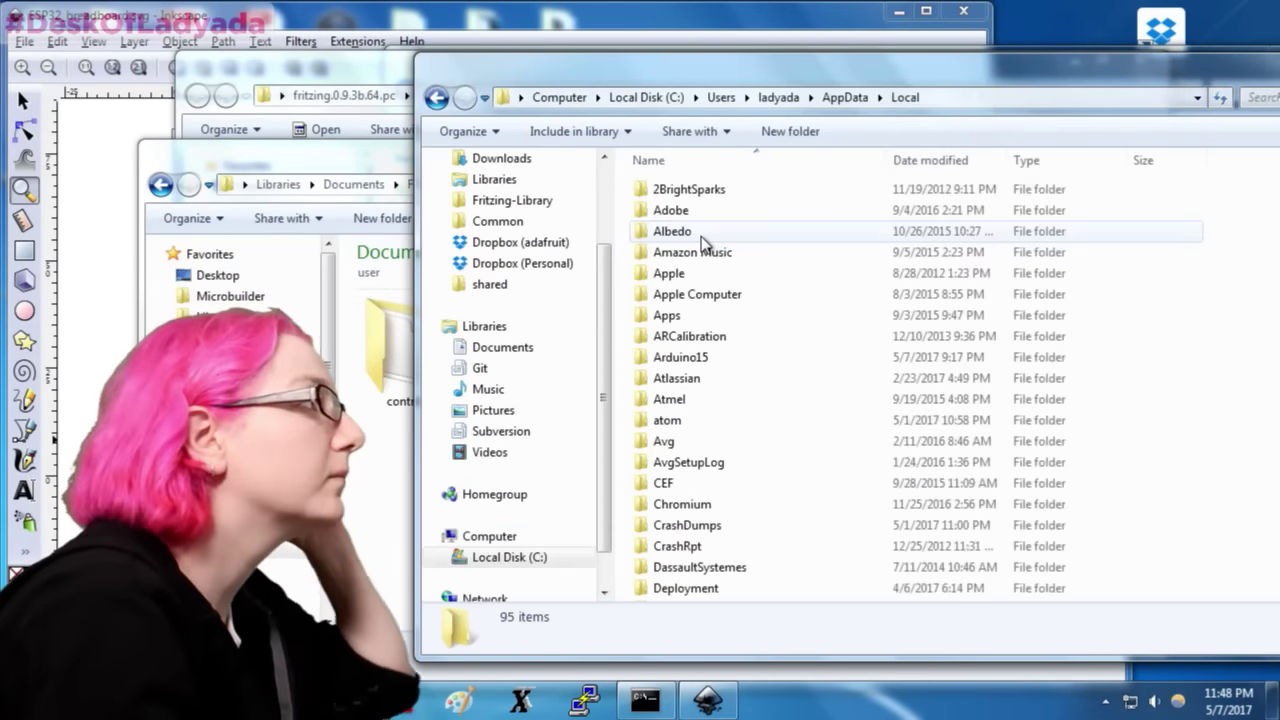
{"action": "left_click", "coordinate": [672, 231]}
{"action": "key", "text": "f"}
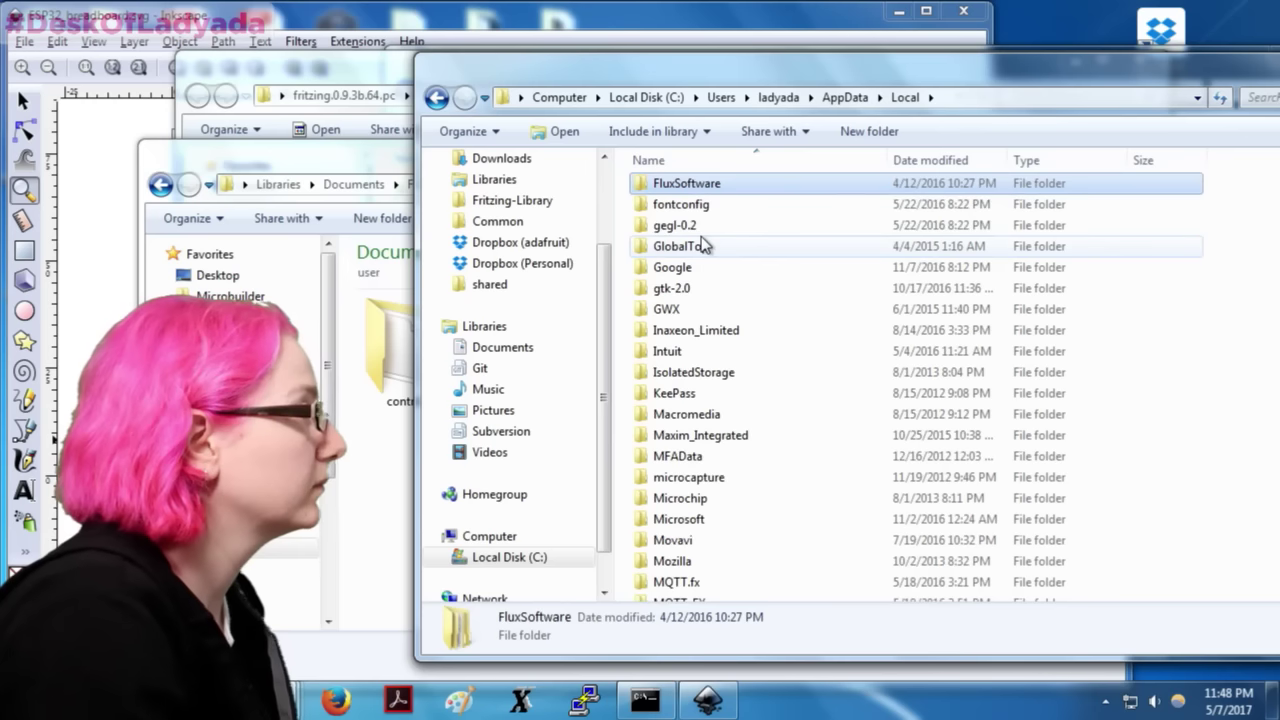
Step: Look inside the Fritzing folder under AppData\Roaming and return to the Roaming folder
{"action": "left_click", "coordinate": [845, 98]}
{"action": "double_click", "coordinate": [660, 231]}
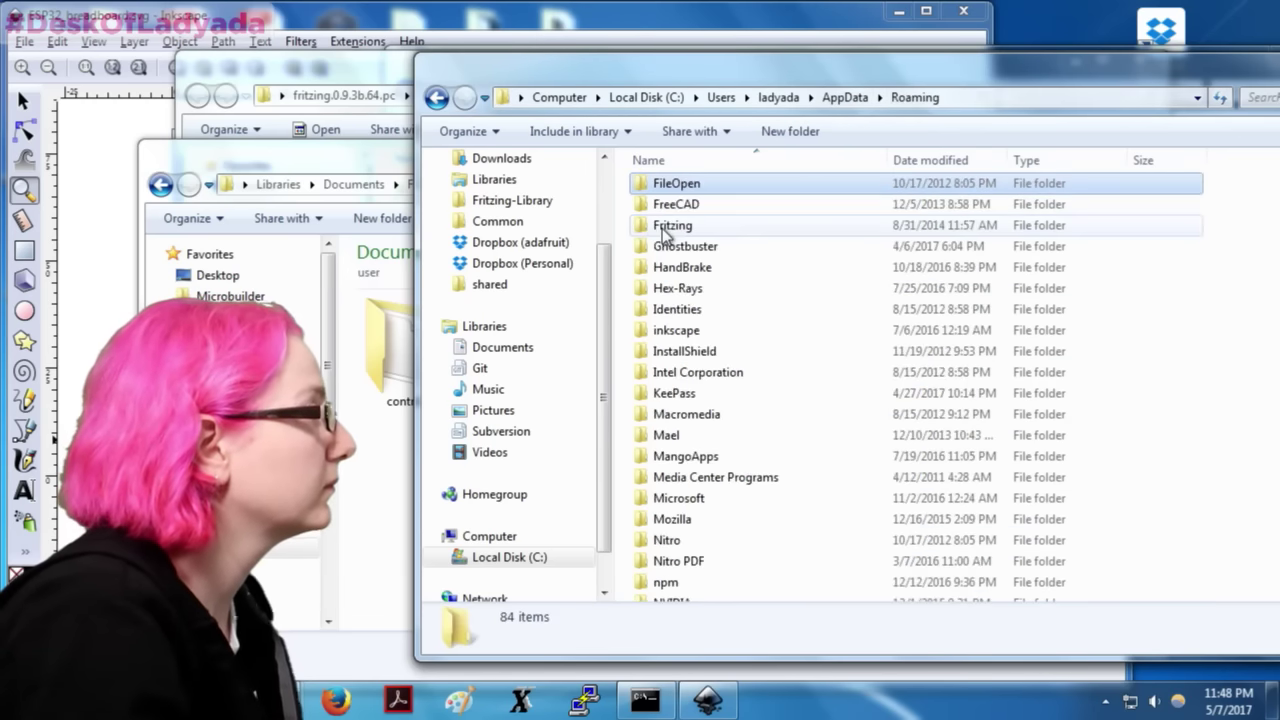
{"action": "type", "text": "fri"}
{"action": "key", "text": "Return"}
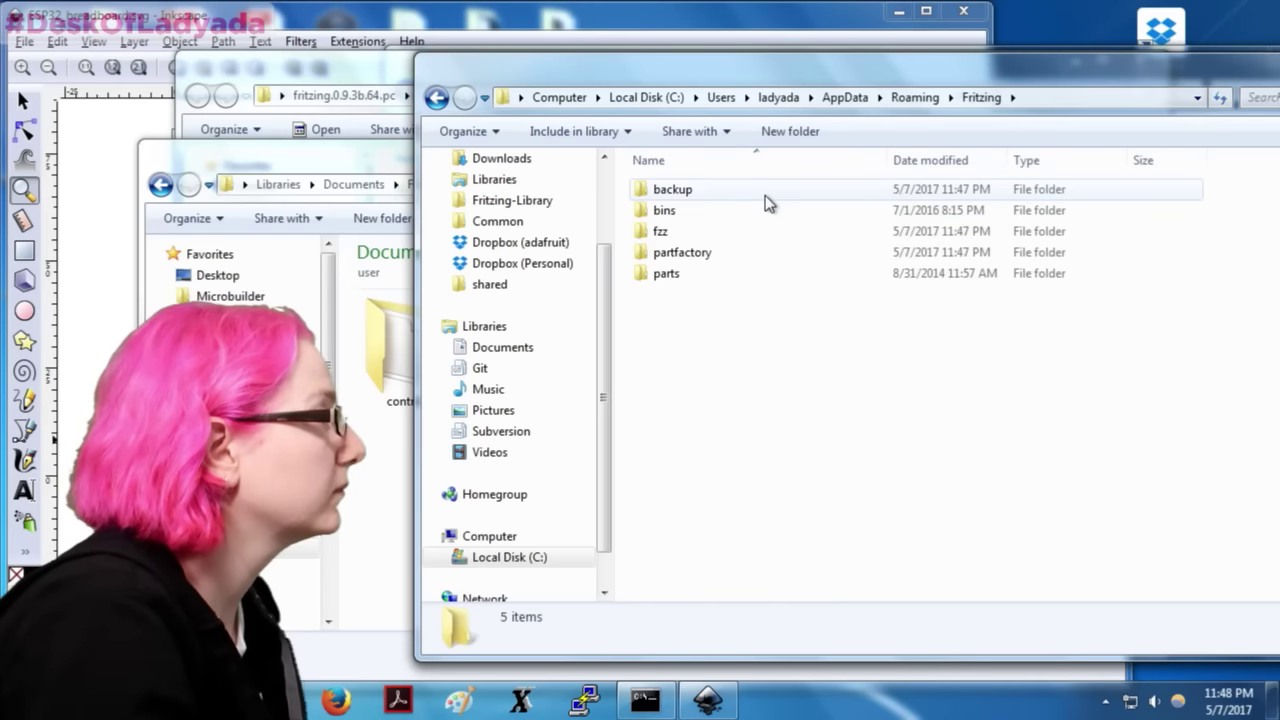
{"action": "left_click", "coordinate": [910, 97]}
Step: Relaunch Fritzing.exe from the fritzing.0.9.3b.64.pc folder and bring the Roaming folder window forward
{"action": "left_click", "coordinate": [339, 69]}
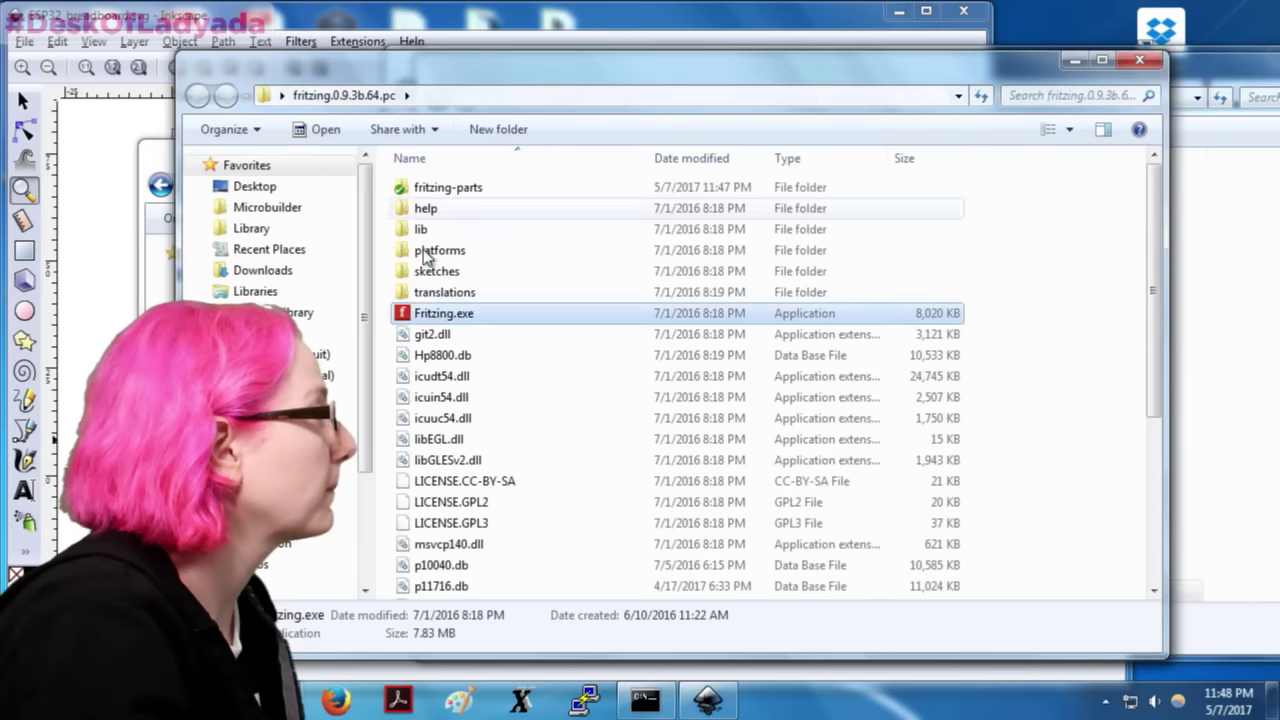
{"action": "left_click", "coordinate": [829, 402]}
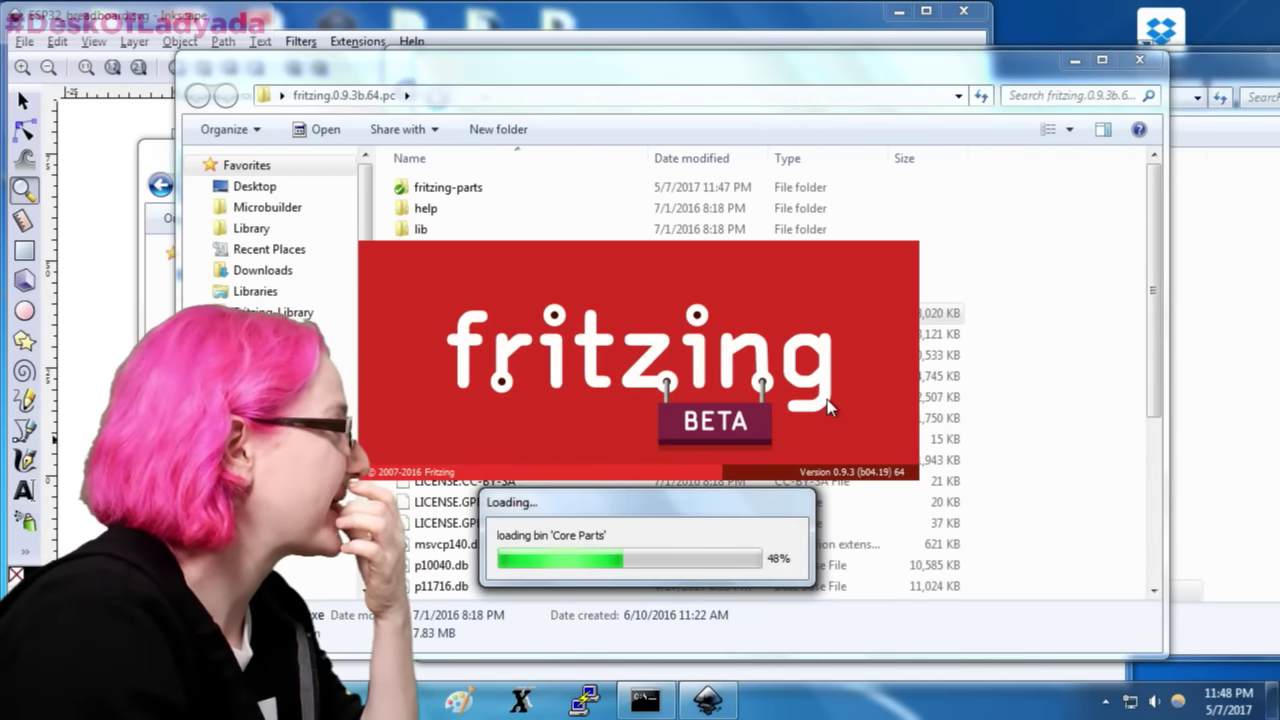
{"action": "left_click", "coordinate": [1258, 408]}
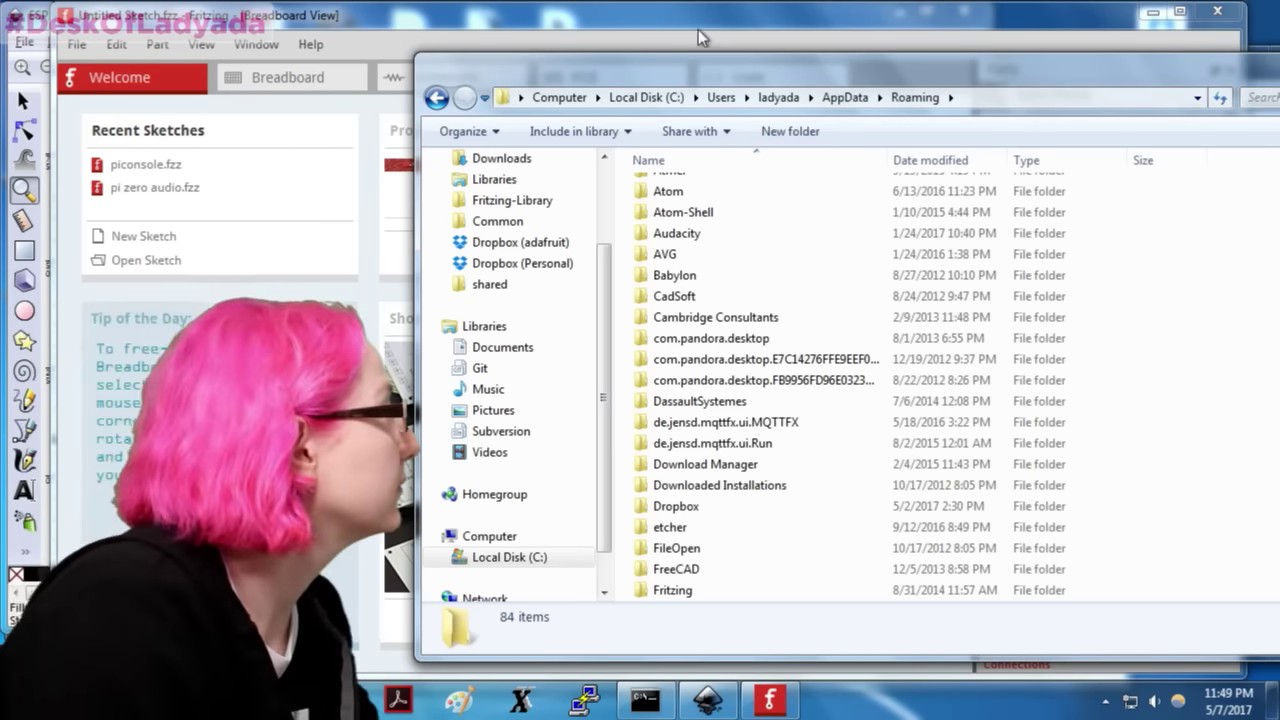
Step: Search the Fritzing parts library for esp32 and try to open the ESP32 part for editing
{"action": "left_click", "coordinate": [698, 31]}
{"action": "left_click", "coordinate": [991, 94]}
{"action": "type", "text": "esp32"}
{"action": "key", "text": "Return"}
{"action": "left_click", "coordinate": [1032, 135]}
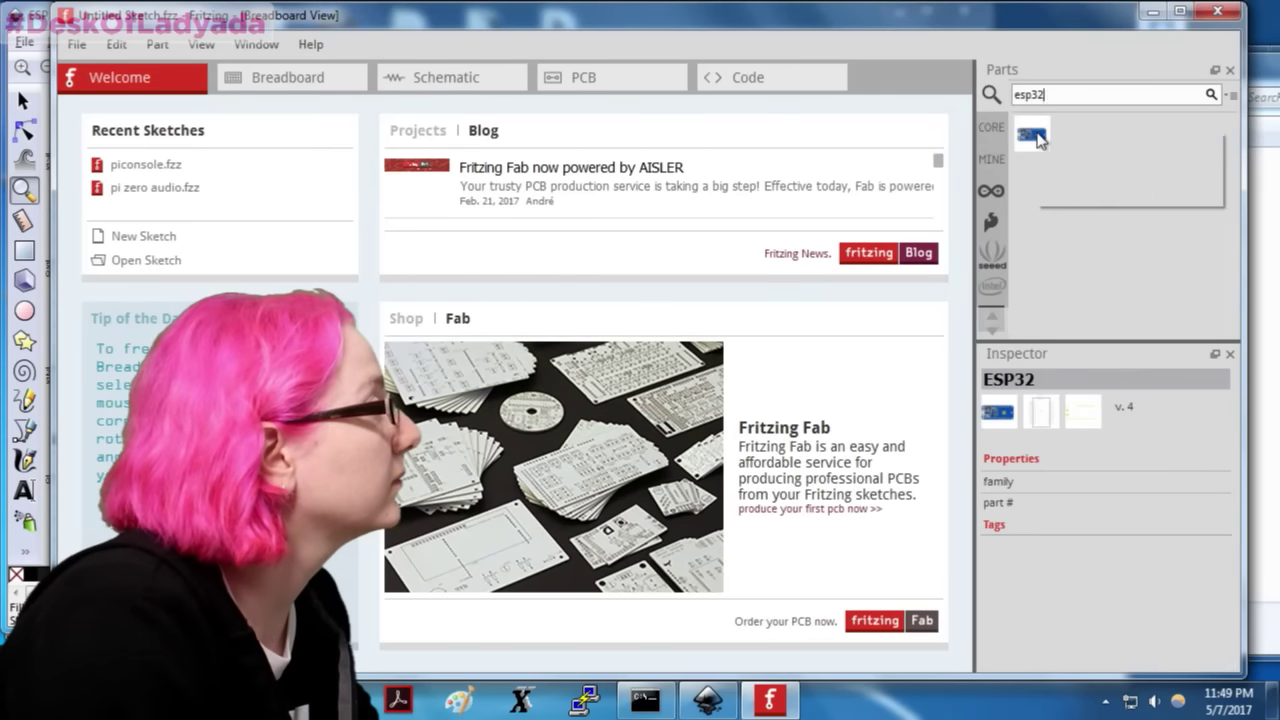
{"action": "right_click", "coordinate": [1032, 133]}
{"action": "left_click", "coordinate": [1055, 141]}
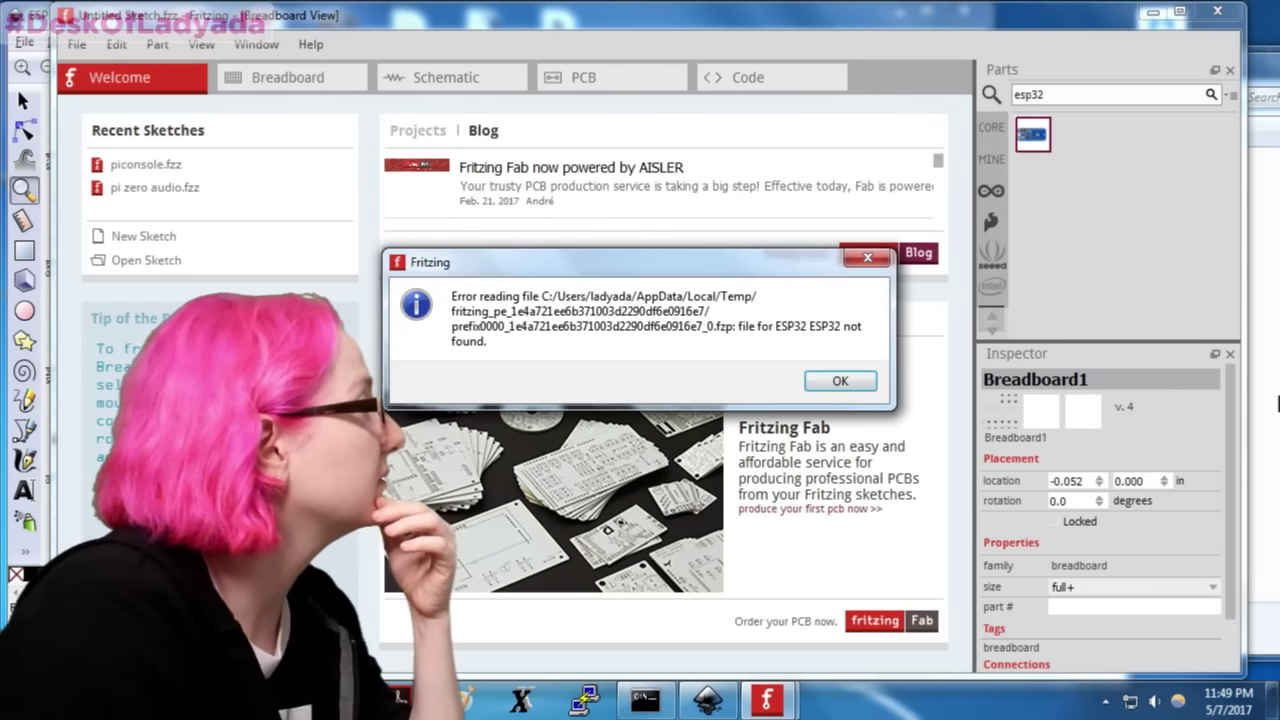
Step: Go to the AppData\Local\Temp folder in the file browser to look up the path named in the error
{"action": "left_click", "coordinate": [1277, 403]}
{"action": "left_click", "coordinate": [845, 97]}
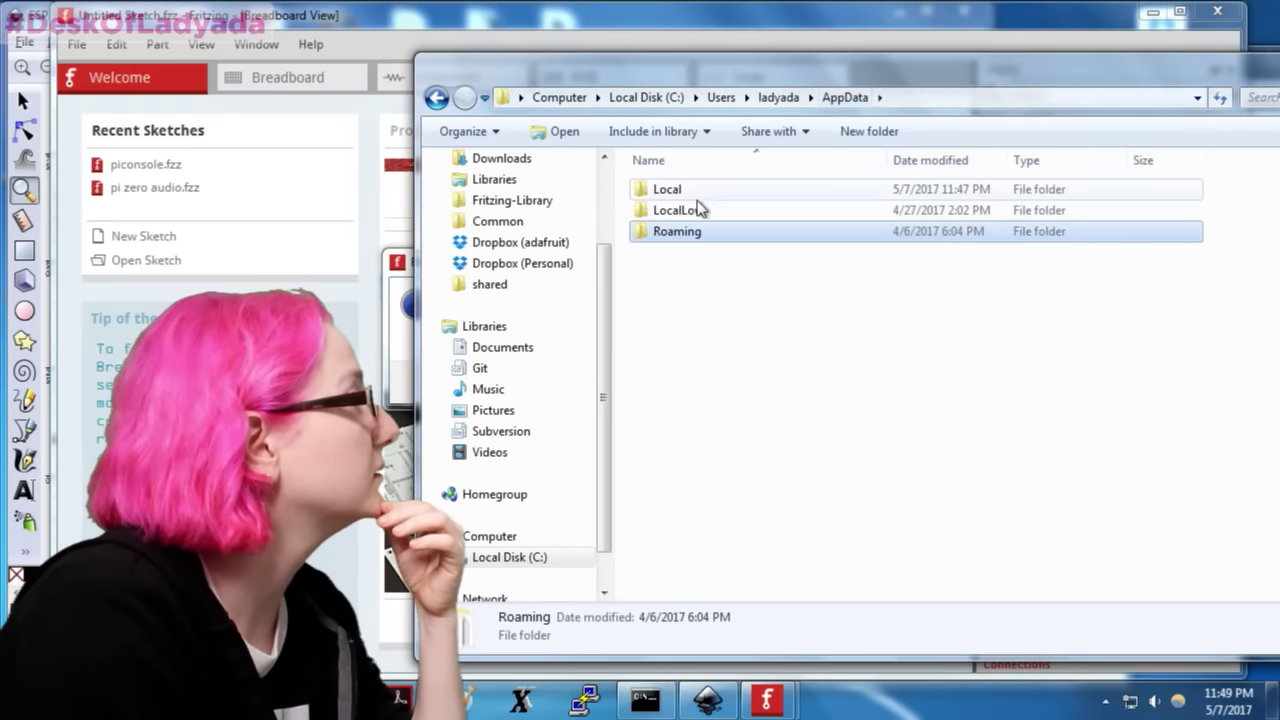
{"action": "double_click", "coordinate": [668, 189]}
{"action": "type", "text": "temp"}
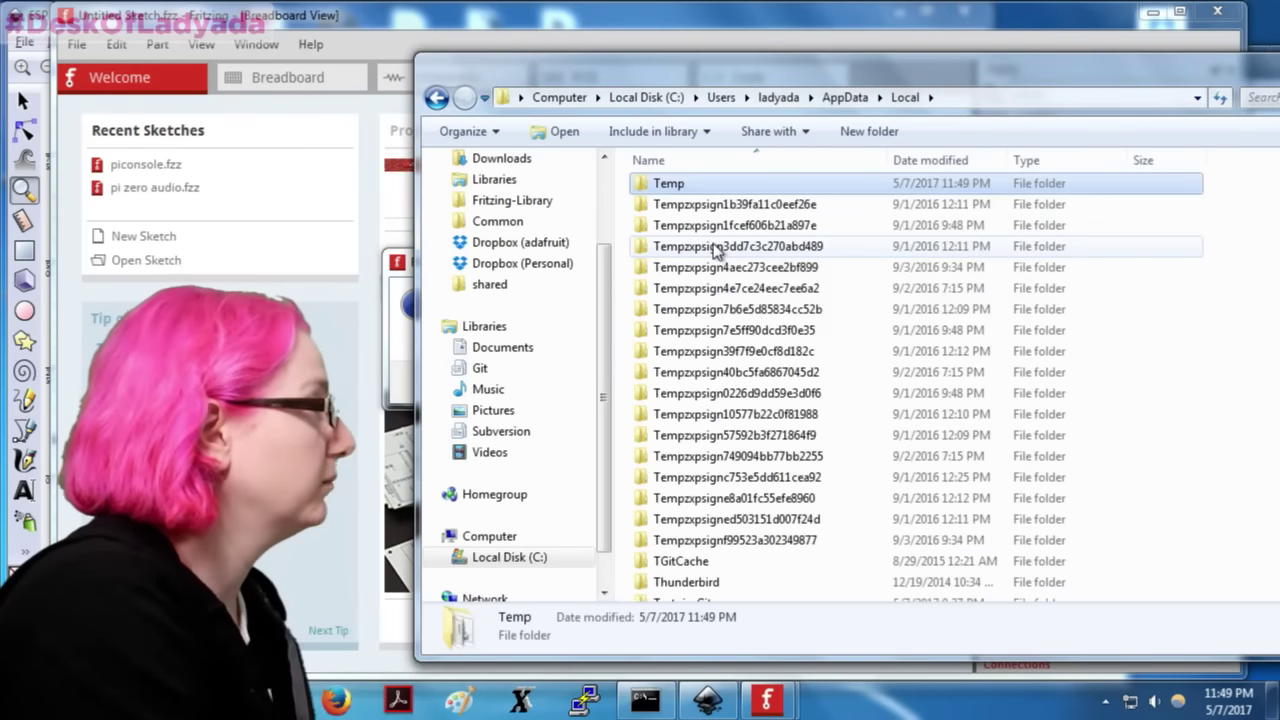
{"action": "key", "text": "Return"}
Step: Find the fritzing_pe folder named in the error message inside the Temp folder and open it
{"action": "type", "text": "fritzing"}
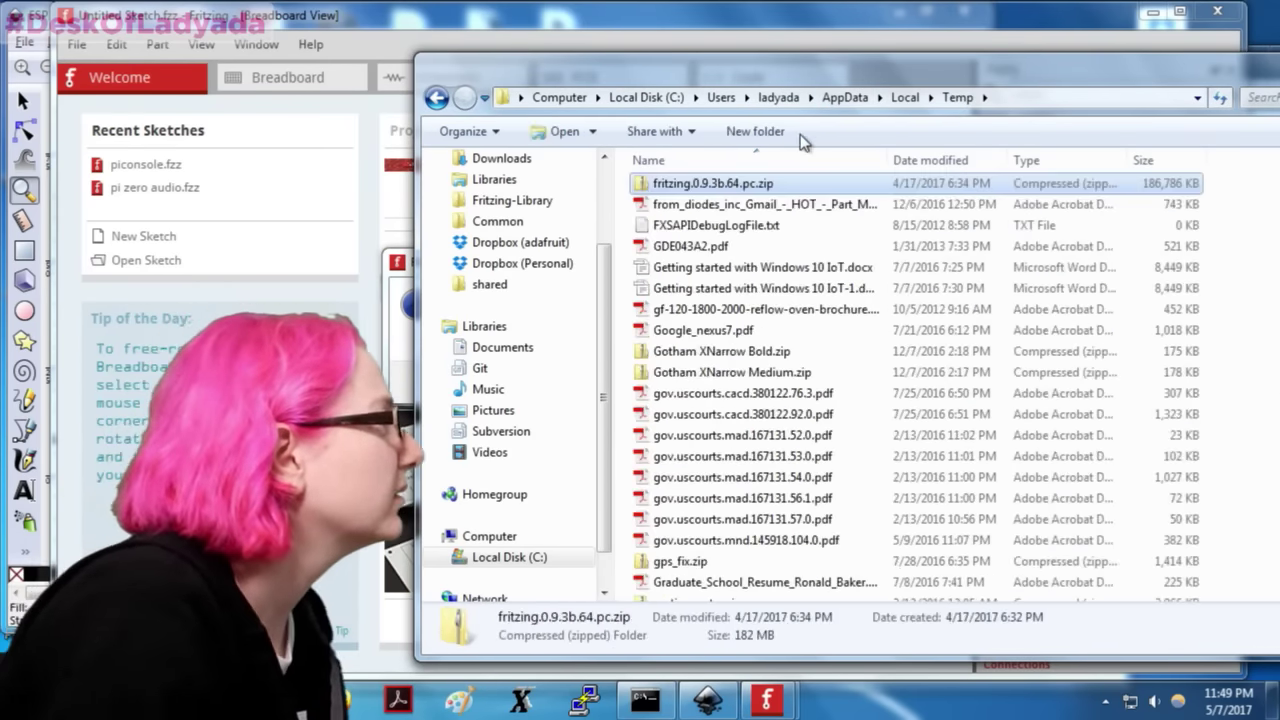
{"action": "left_click_drag", "start_coordinate": [800, 68], "coordinate": [947, 117]}
{"action": "scroll", "coordinate": [1030, 348], "scroll_direction": "up", "scroll_amount": 1}
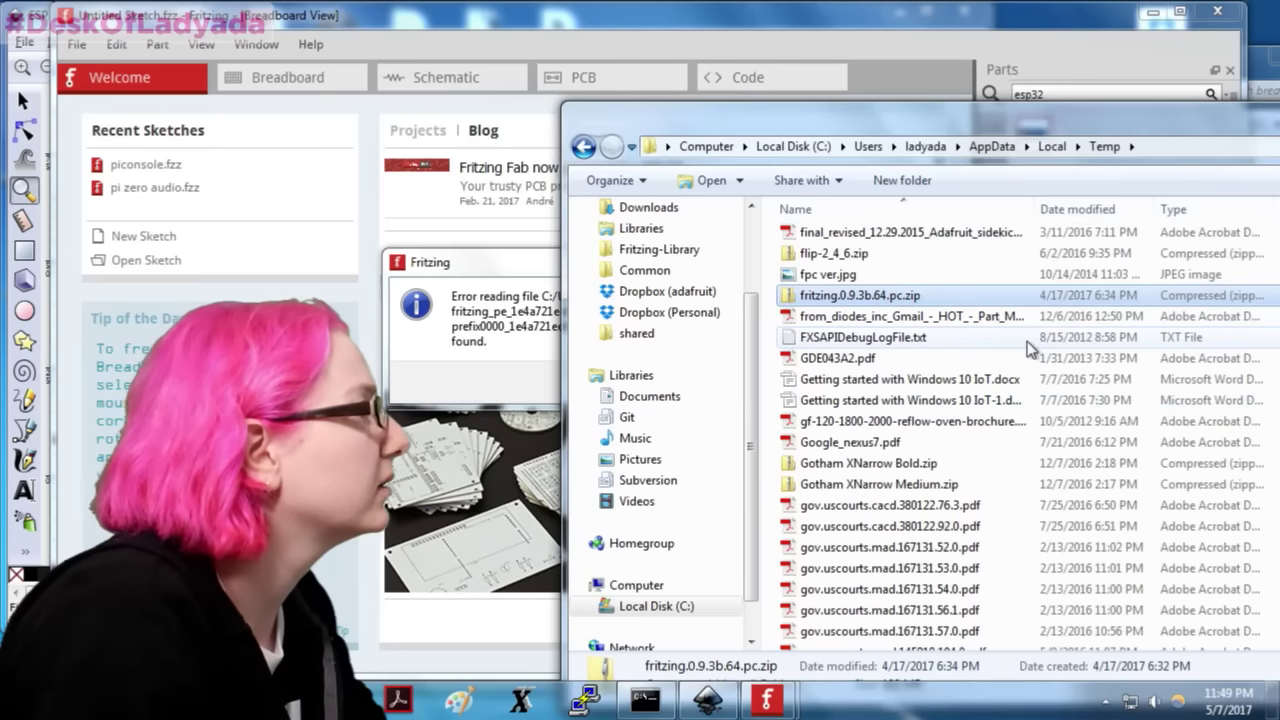
{"action": "left_click", "coordinate": [493, 354]}
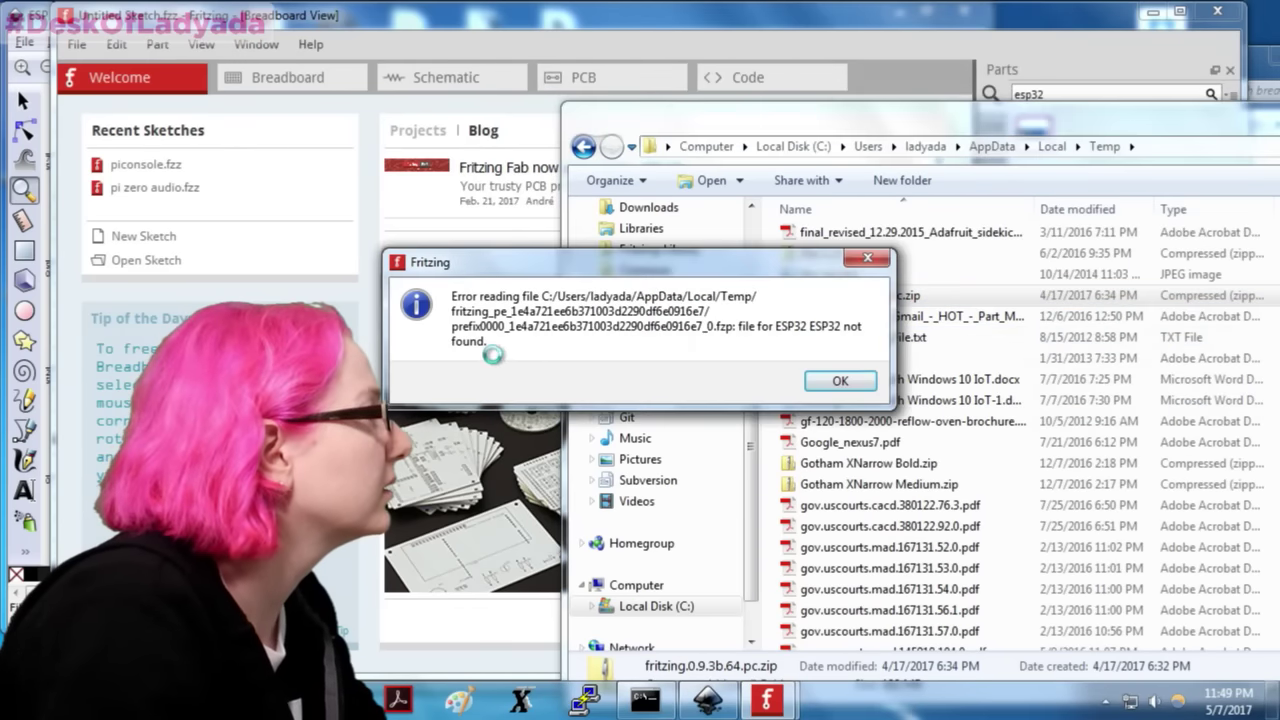
{"action": "left_click", "coordinate": [1079, 360]}
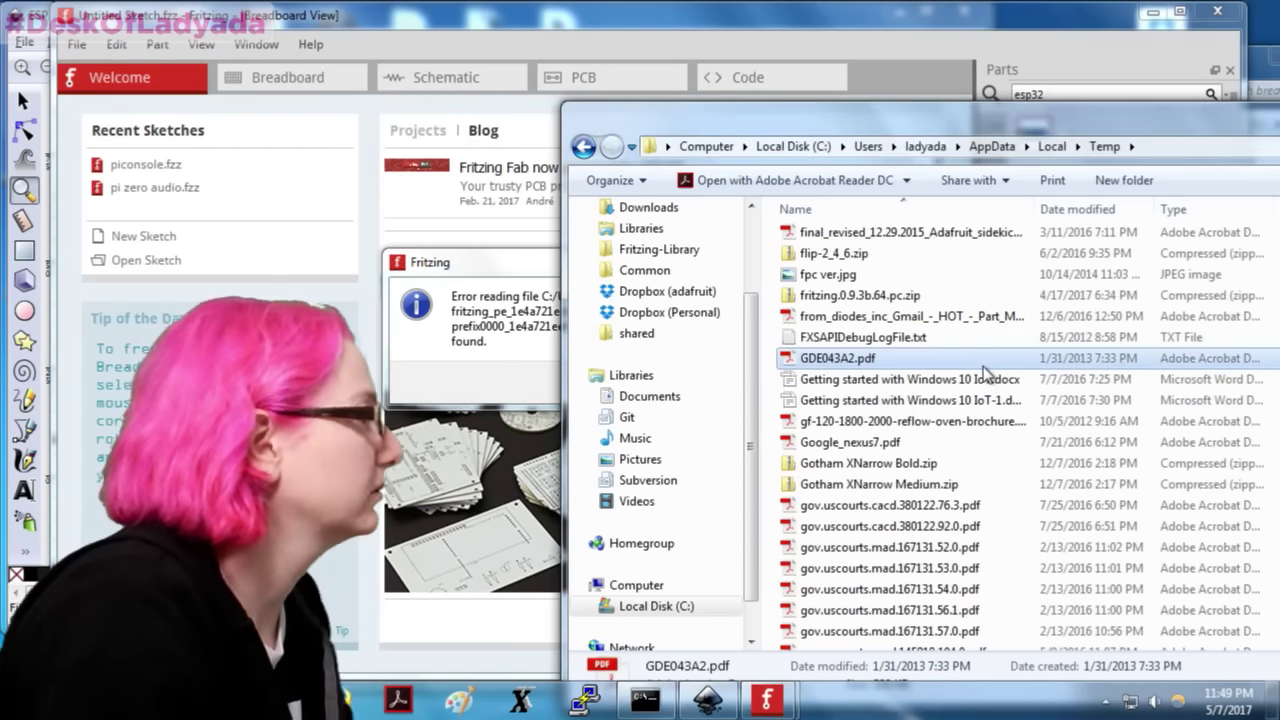
{"action": "type", "text": "fritzing"}
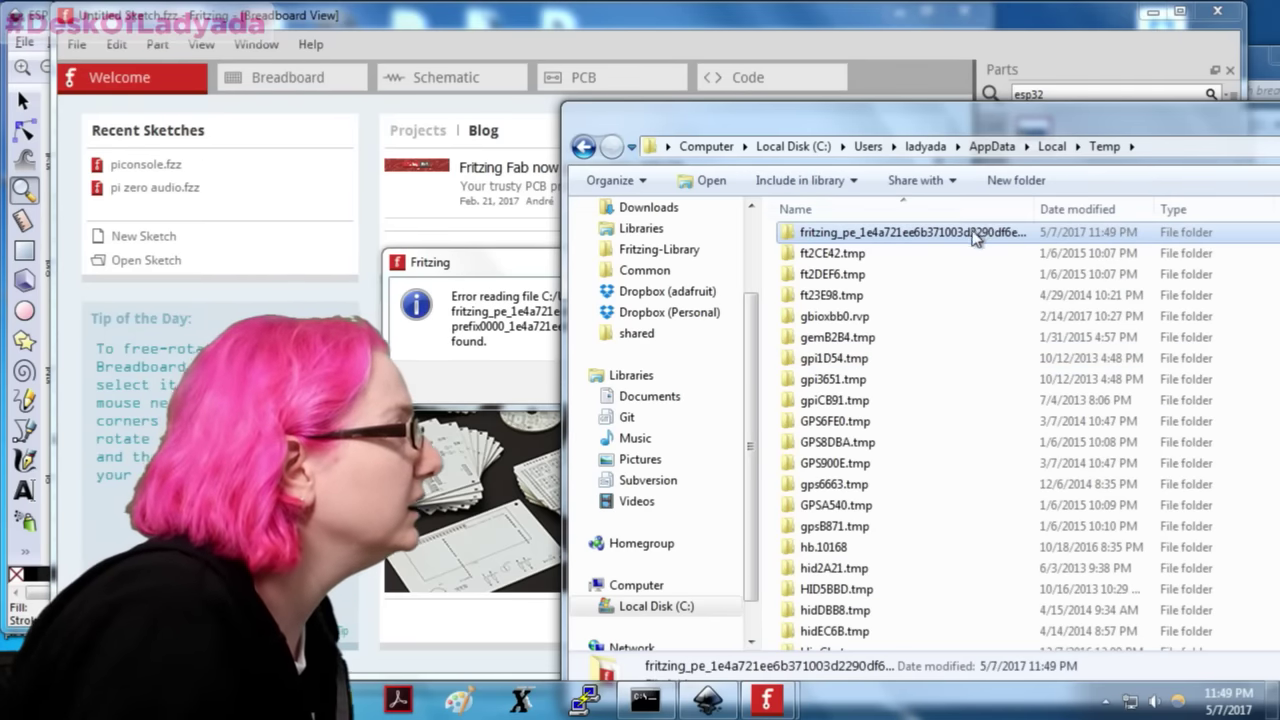
{"action": "double_click", "coordinate": [973, 237]}
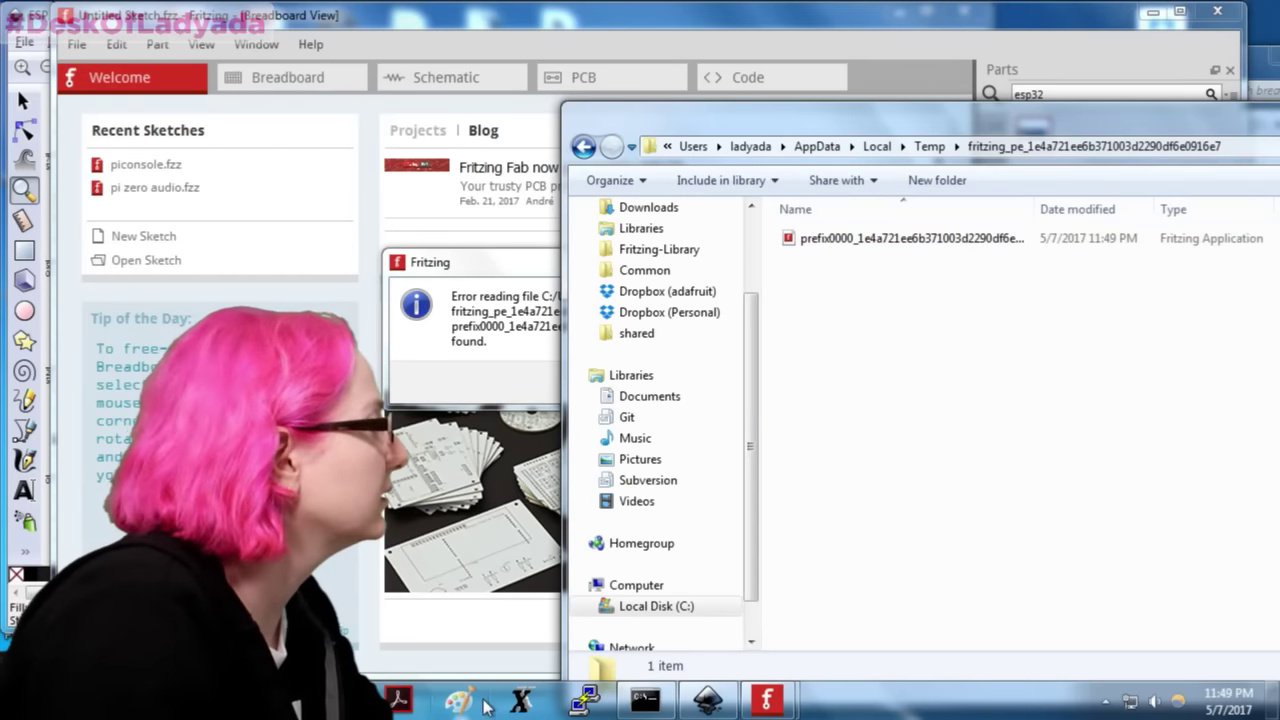
Step: Open the temporary prefix0000 .fzp part file in XEmacs, read its properties and view image paths, and close it
{"action": "left_click", "coordinate": [520, 700]}
{"action": "left_click_drag", "start_coordinate": [888, 248], "coordinate": [478, 246]}
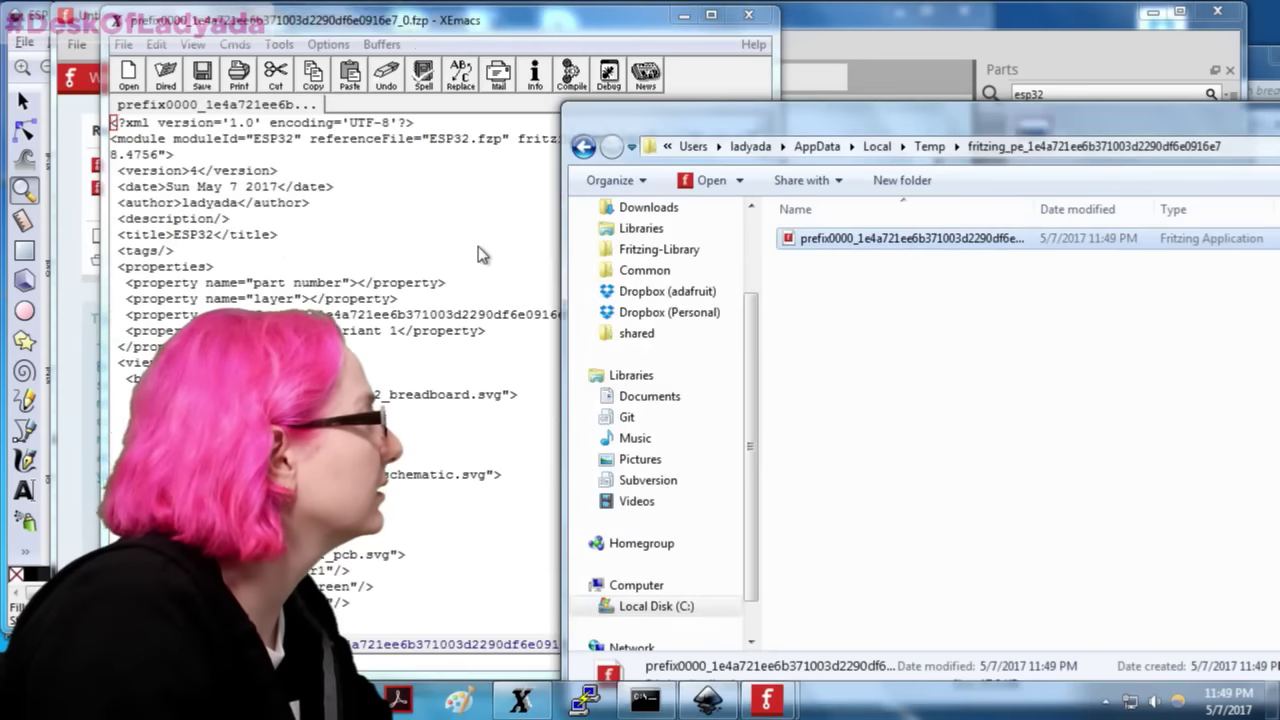
{"action": "left_click", "coordinate": [478, 246]}
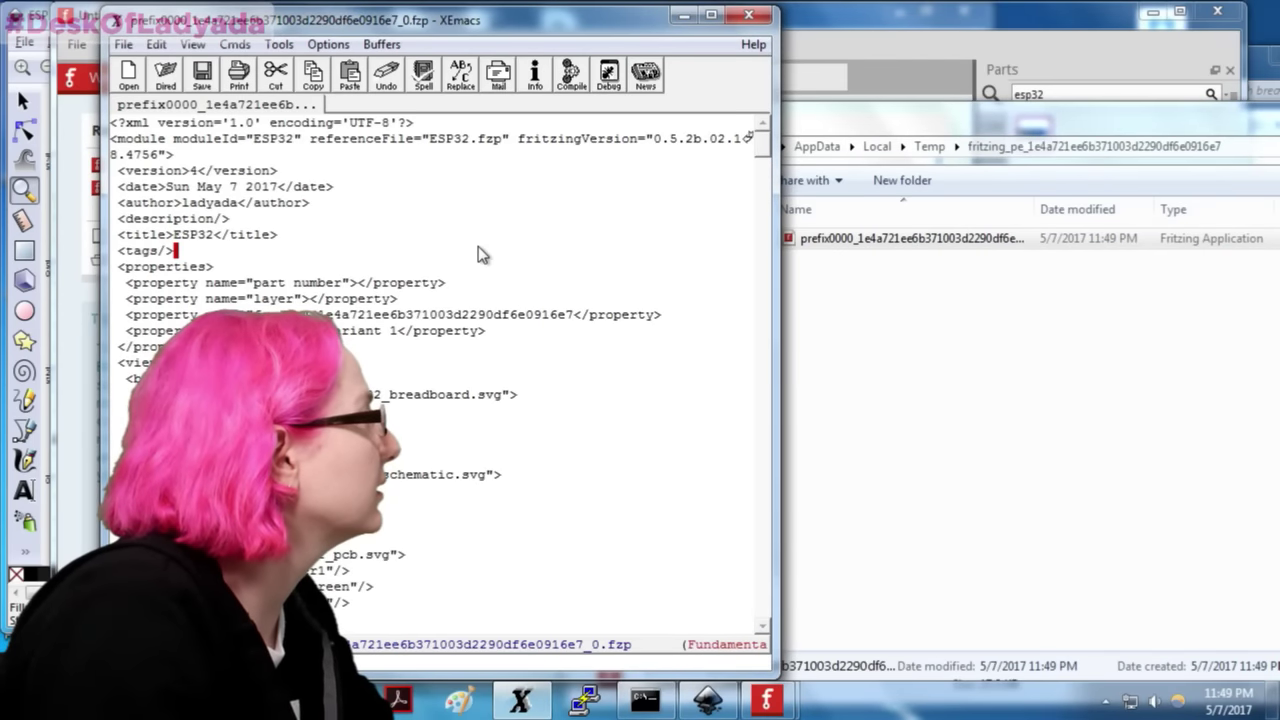
{"action": "scroll", "coordinate": [478, 248], "scroll_direction": "down", "scroll_amount": 3}
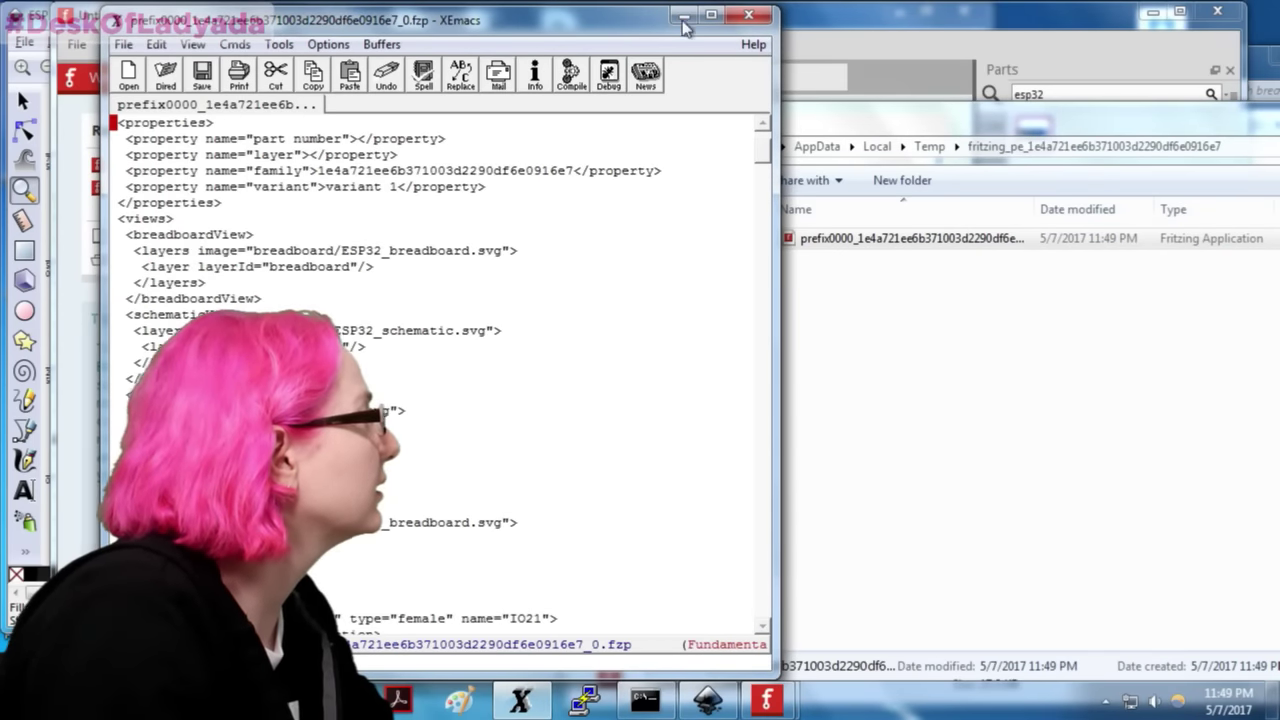
{"action": "left_click", "coordinate": [746, 15]}
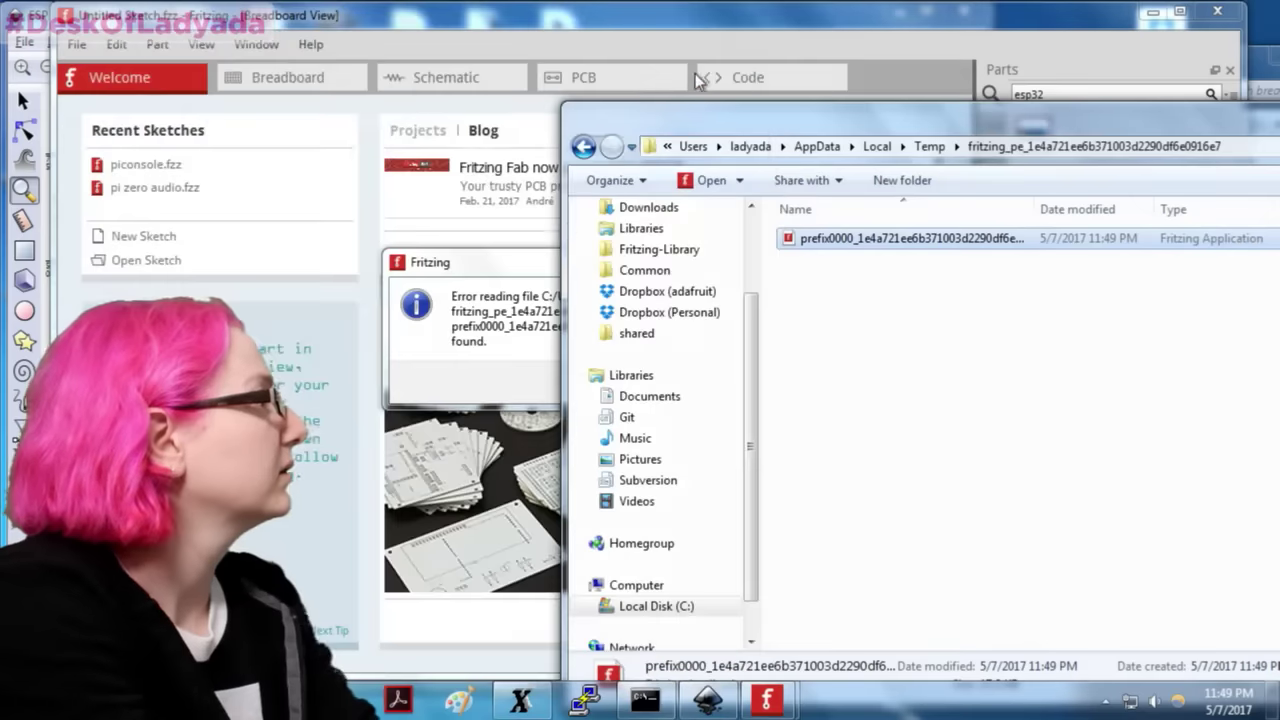
Step: Dismiss the file reading error messages and close the ESP32 Parts Editor window
{"action": "left_click", "coordinate": [518, 344]}
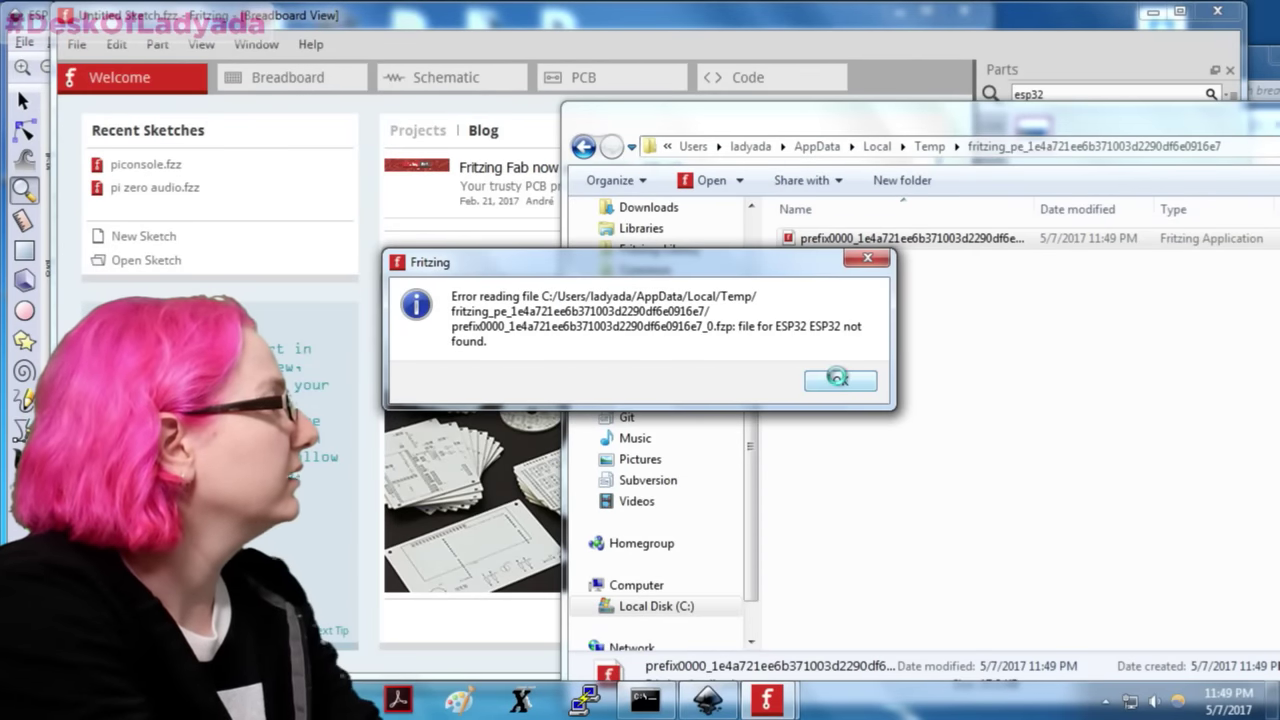
{"action": "left_click", "coordinate": [838, 383]}
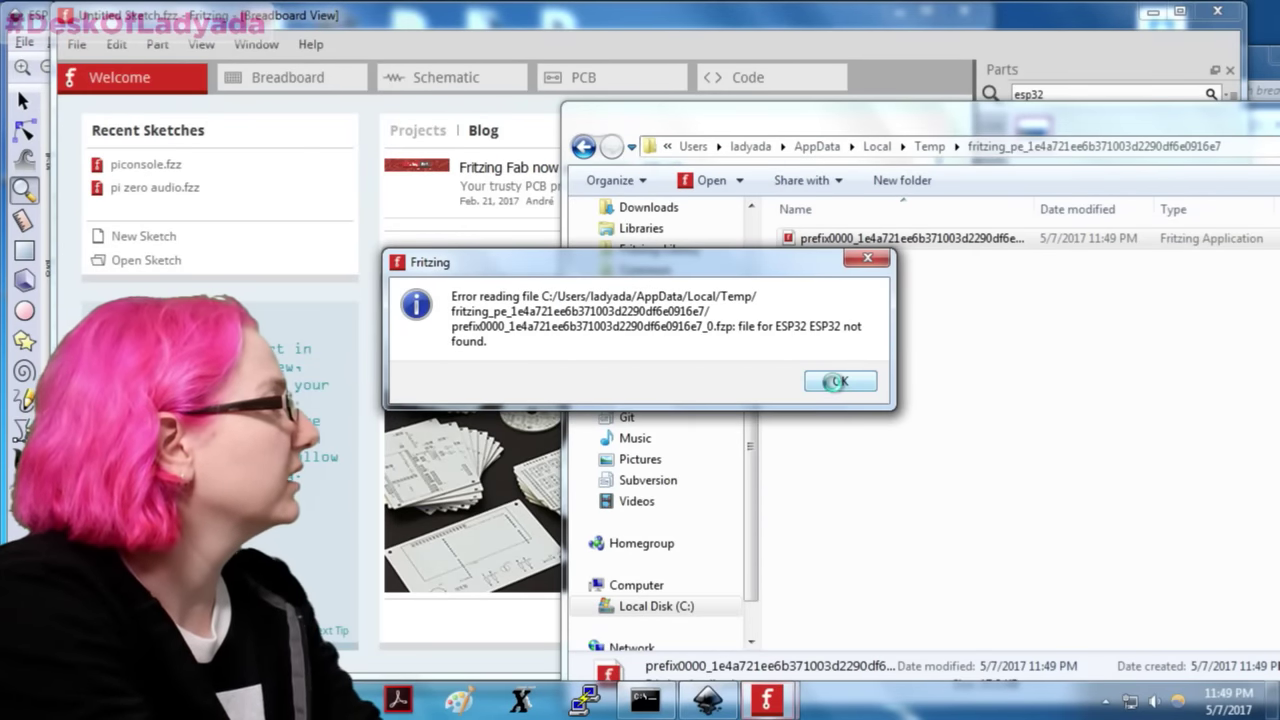
{"action": "left_click", "coordinate": [838, 383]}
{"action": "left_click", "coordinate": [838, 381]}
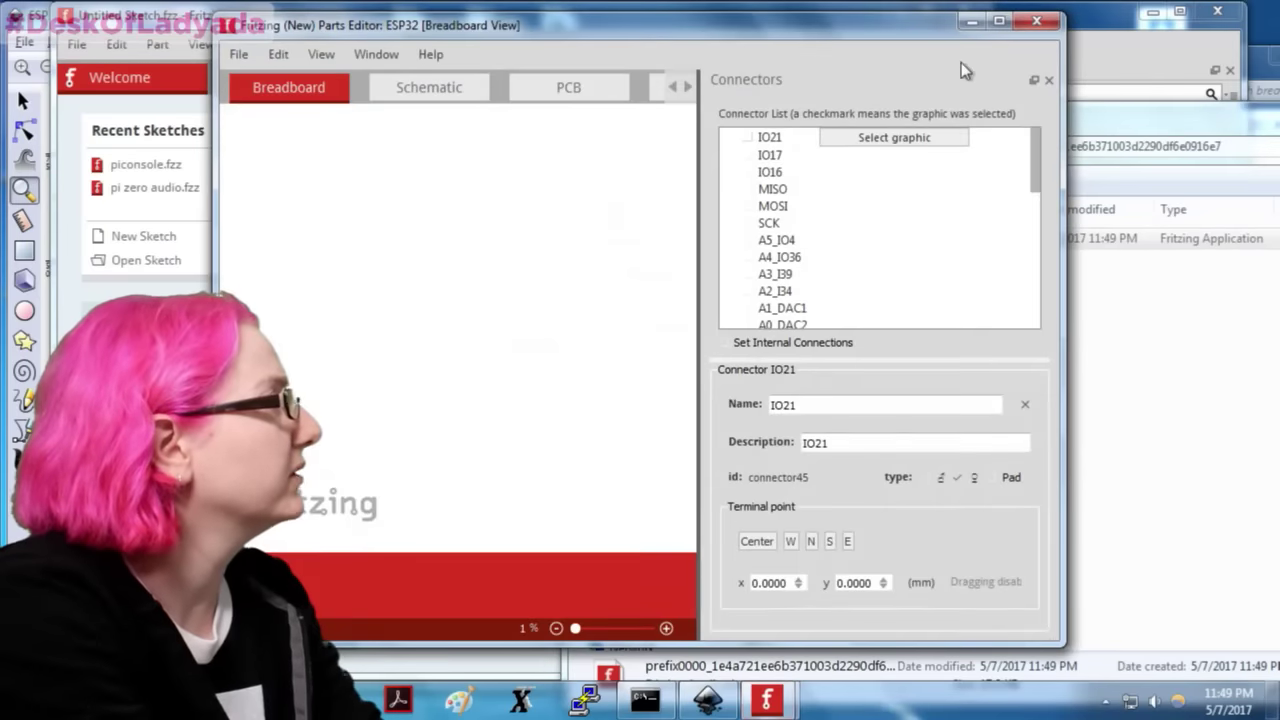
{"action": "left_click", "coordinate": [1036, 20]}
{"action": "left_click", "coordinate": [836, 372]}
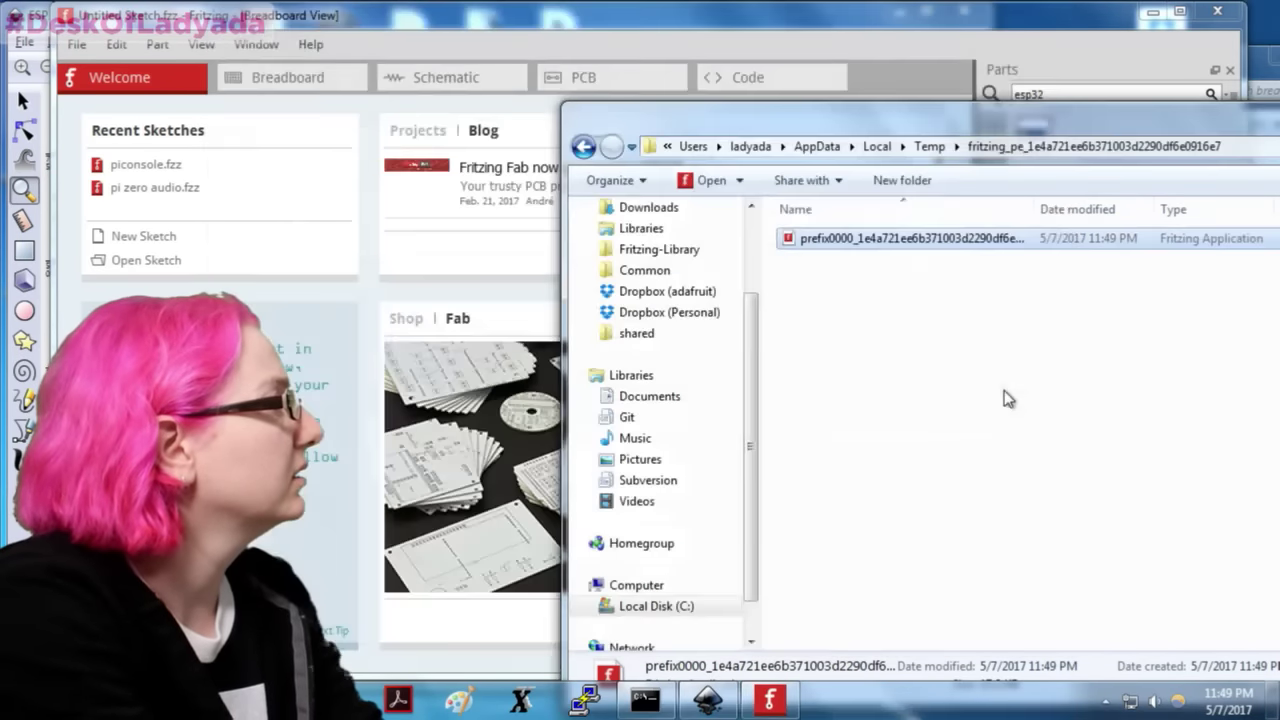
Step: Look through the Temp folder's contents again and bring the Fritzing sketch window forward
{"action": "mouse_move", "coordinate": [584, 700]}
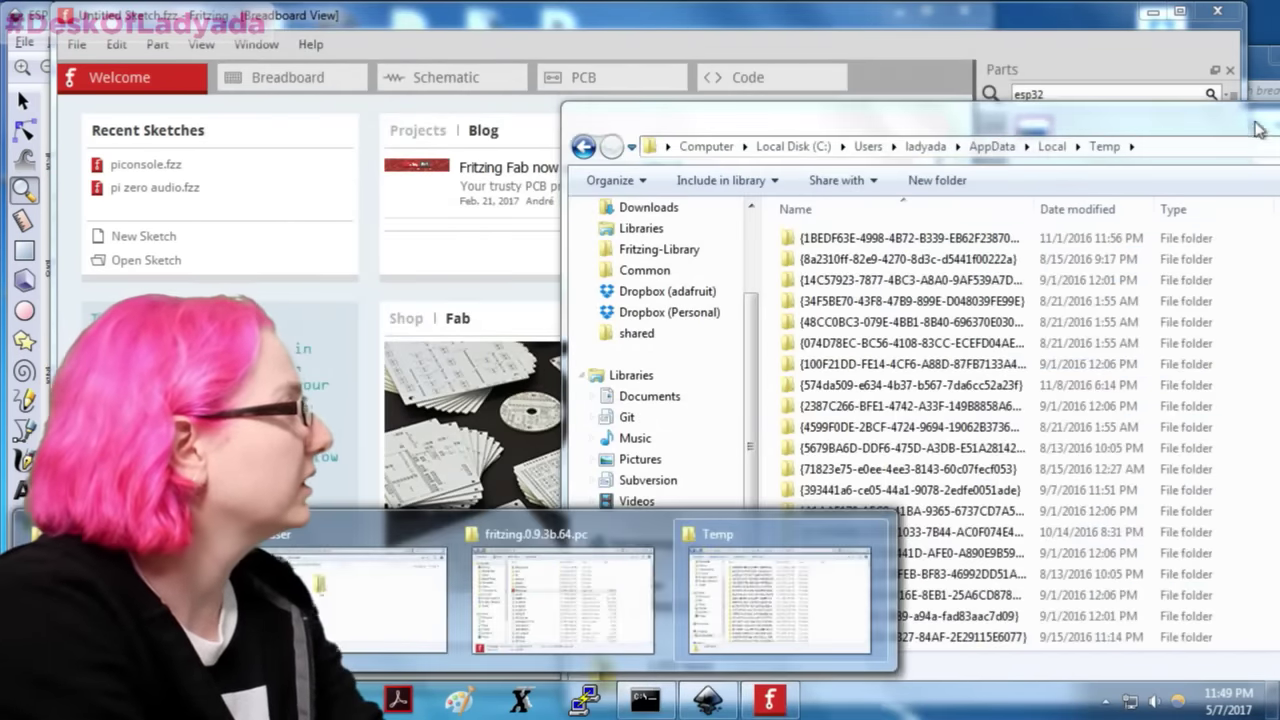
{"action": "scroll", "coordinate": [1070, 448], "scroll_direction": "down", "scroll_amount": 10}
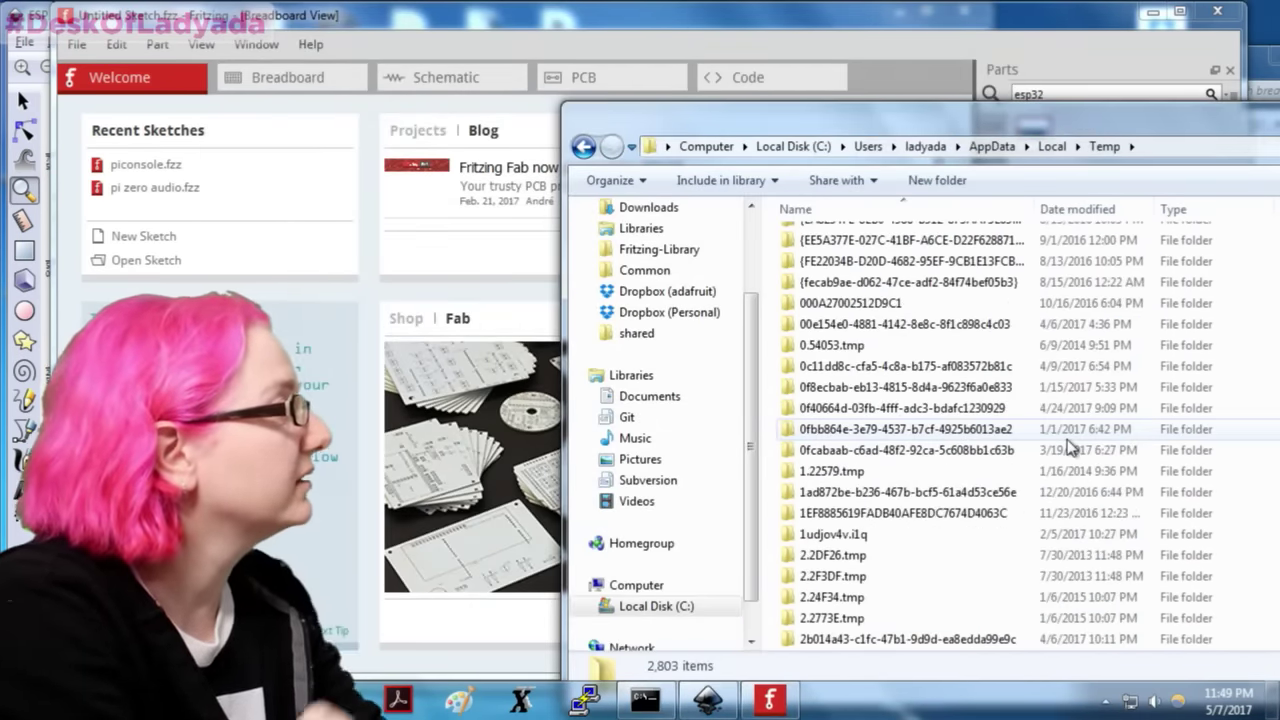
{"action": "scroll", "coordinate": [1070, 448], "scroll_direction": "down", "scroll_amount": 5}
{"action": "left_click", "coordinate": [428, 24]}
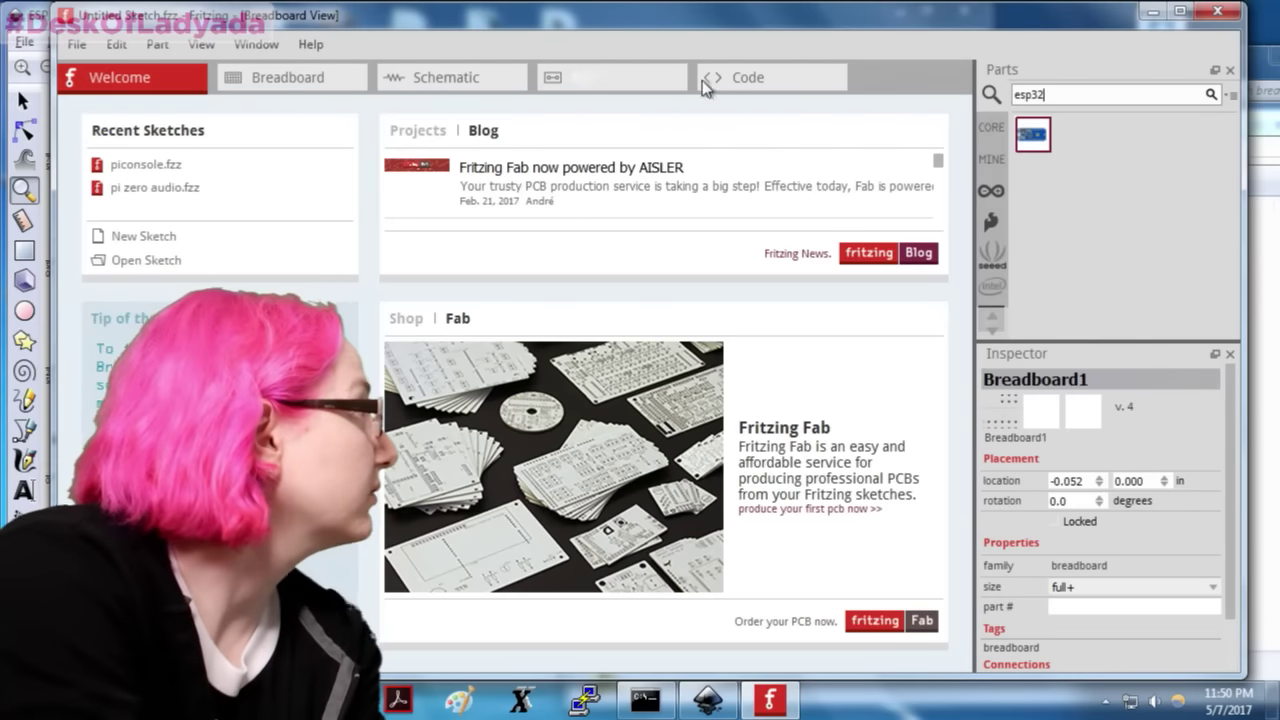
Step: Check the installed Fritzing version in the About window and close it
{"action": "left_click", "coordinate": [310, 44]}
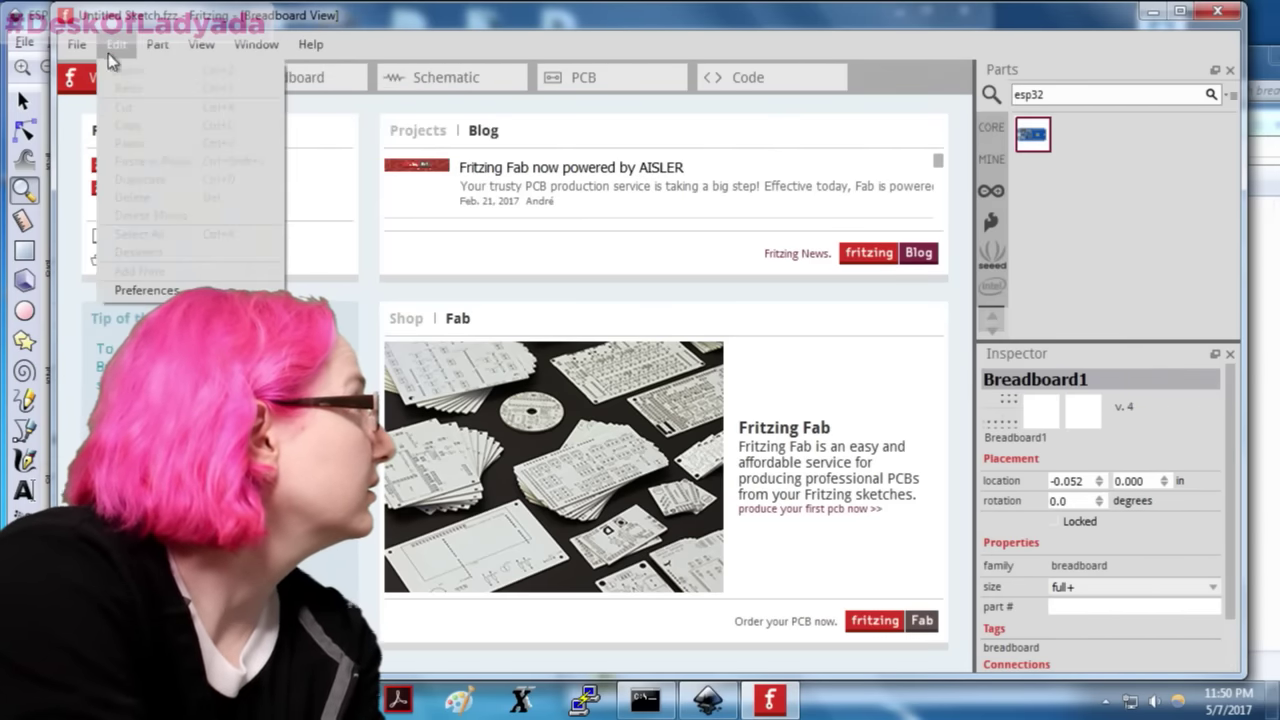
{"action": "mouse_move", "coordinate": [256, 44]}
{"action": "left_click", "coordinate": [359, 206]}
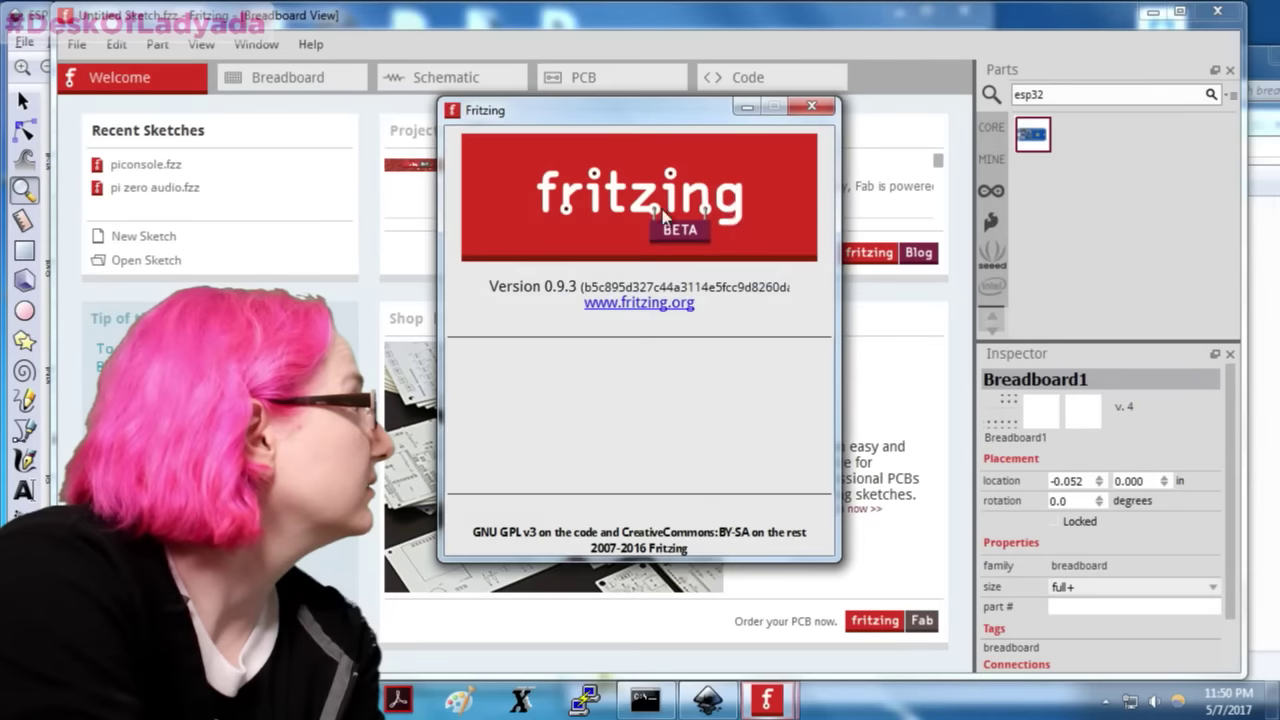
{"action": "left_click", "coordinate": [812, 106]}
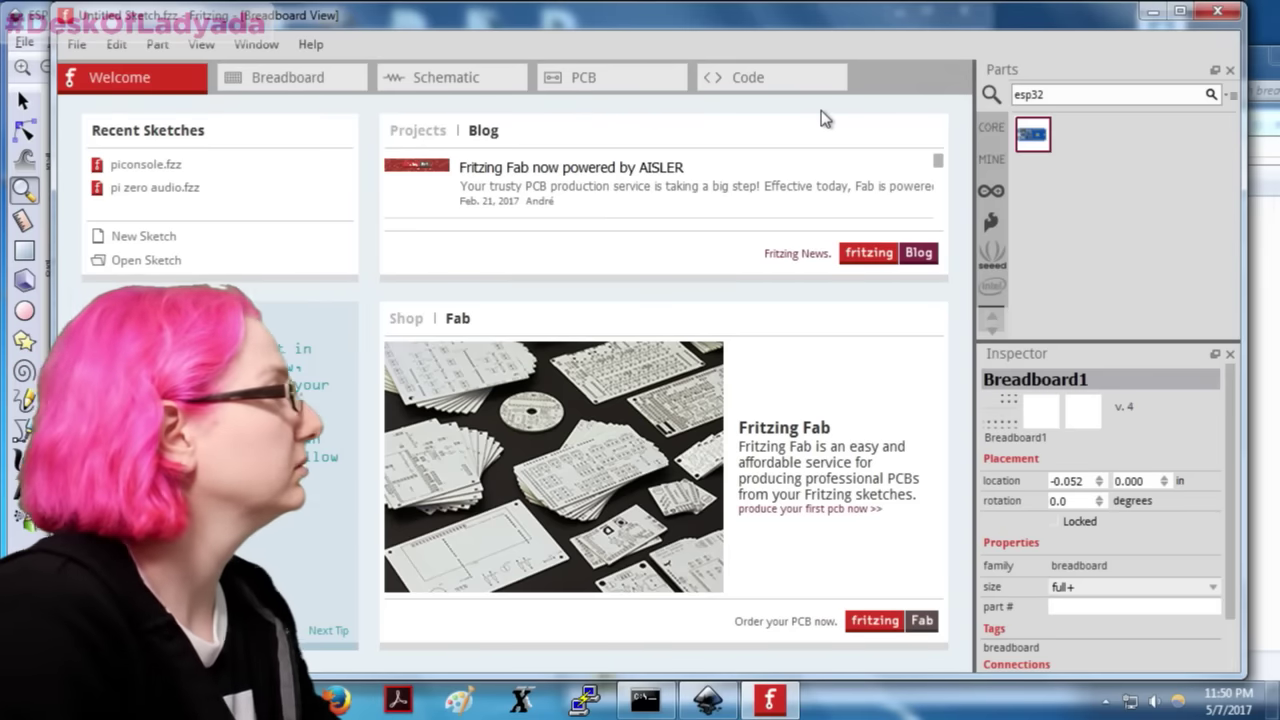
Step: Check the available commands for the ESP32 library part and bring up the dialog for opening a Fritzing file
{"action": "right_click", "coordinate": [1022, 130]}
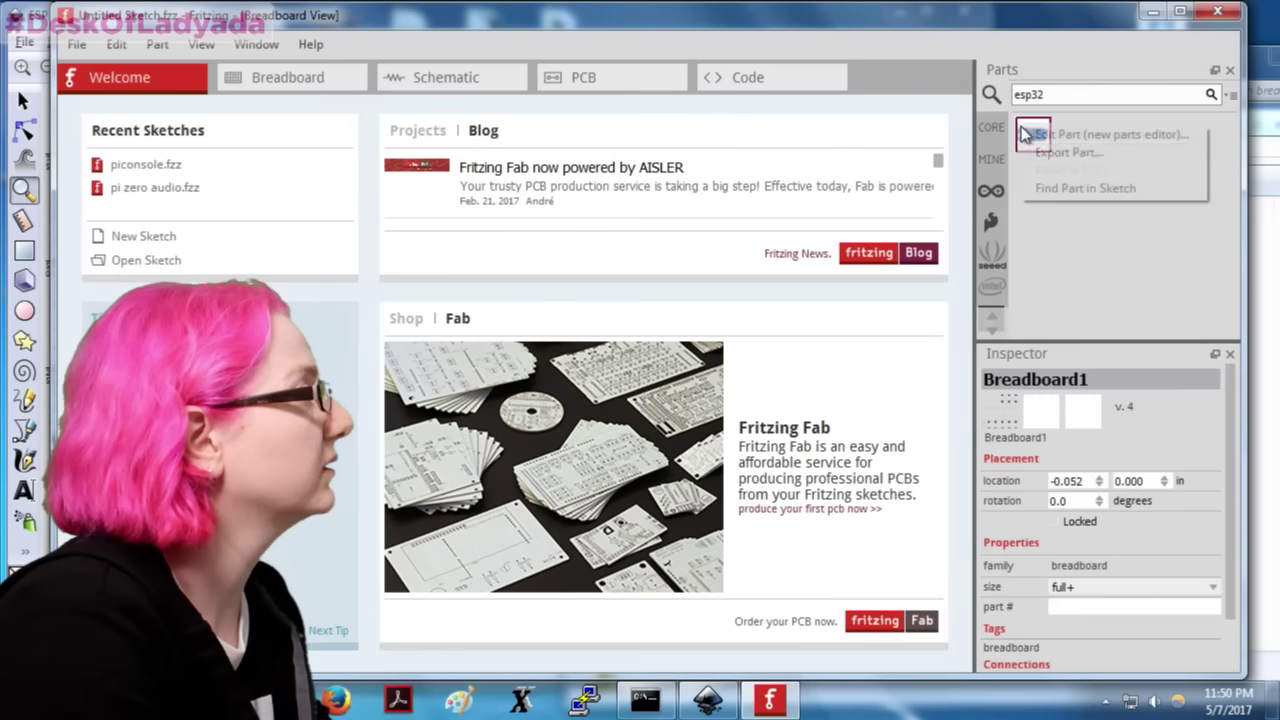
{"action": "left_click", "coordinate": [1111, 256]}
{"action": "left_click", "coordinate": [76, 44]}
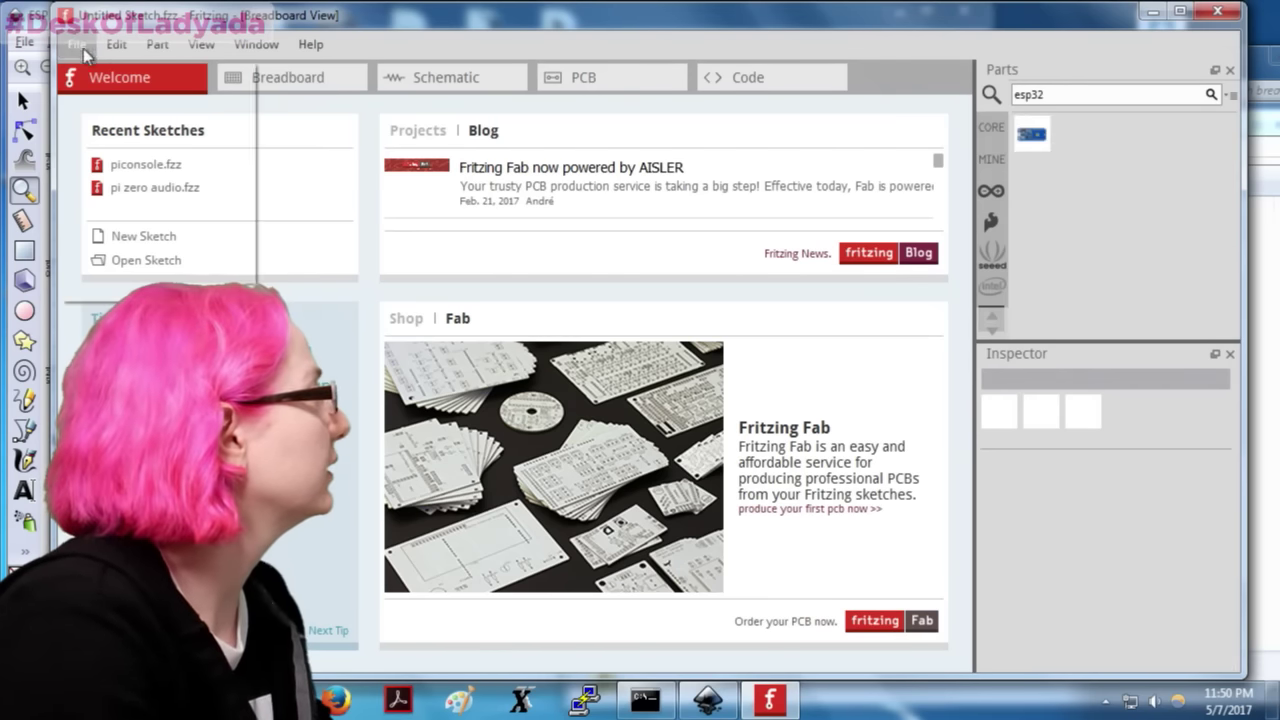
{"action": "left_click", "coordinate": [96, 88]}
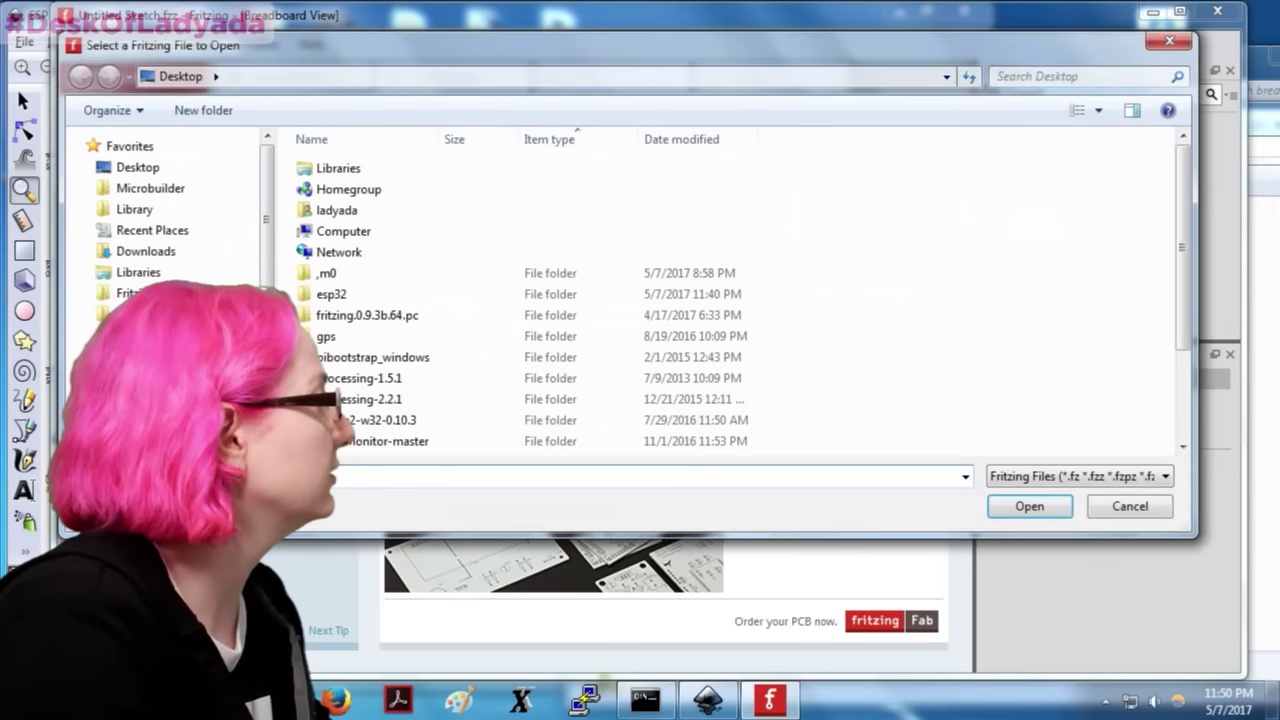
Step: Switch to the generated FritzingTest\parts folder window in the file browser and copy its full path
{"action": "mouse_move", "coordinate": [274, 700]}
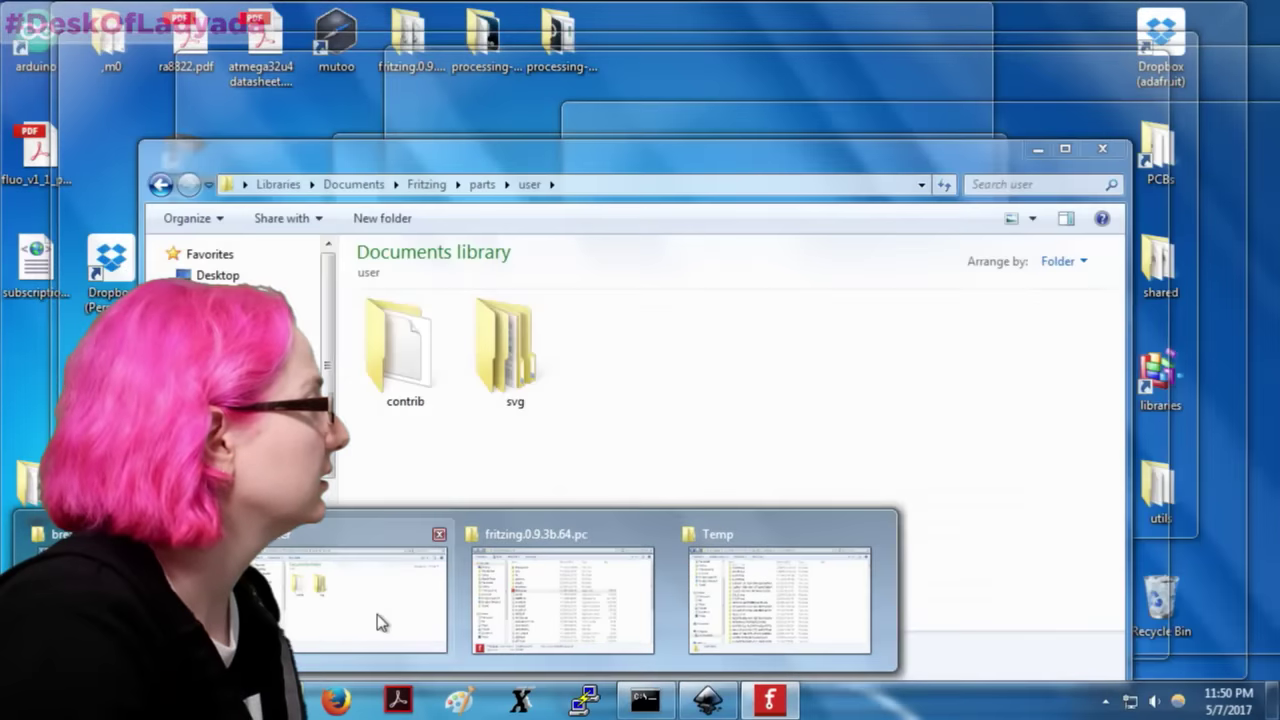
{"action": "left_click", "coordinate": [377, 614]}
{"action": "mouse_move", "coordinate": [274, 700]}
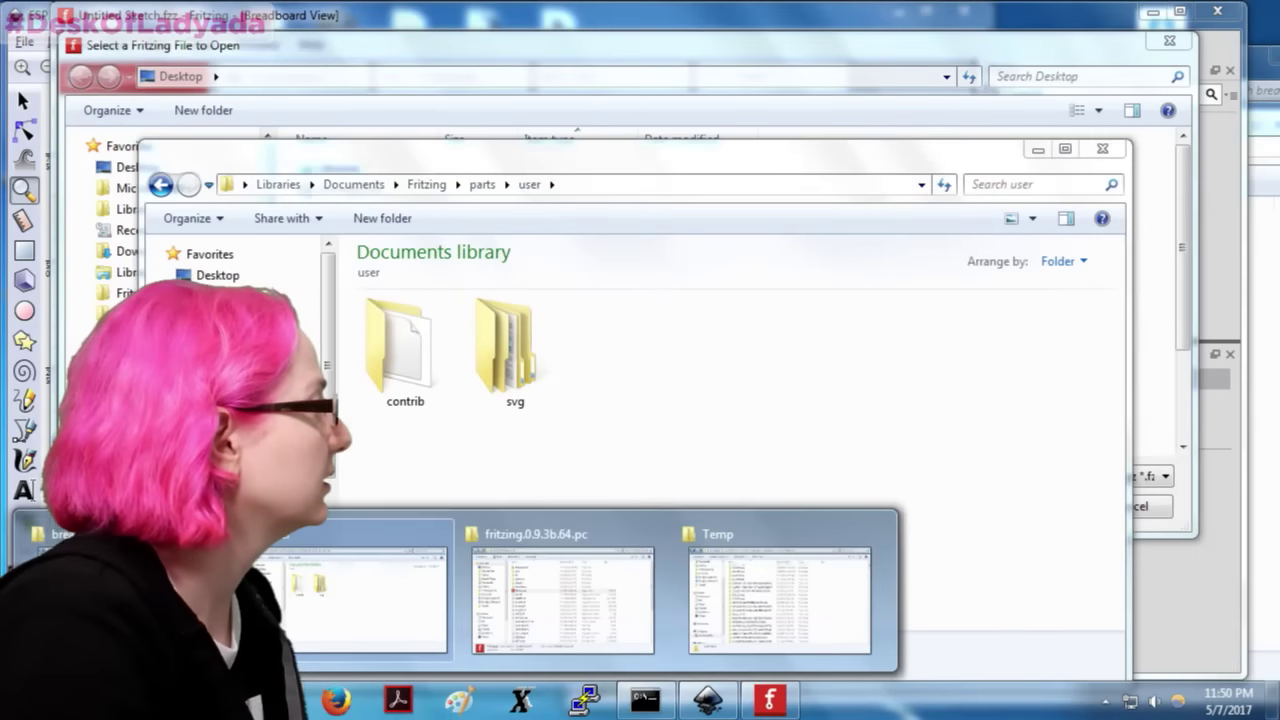
{"action": "left_click", "coordinate": [130, 590]}
{"action": "left_click", "coordinate": [882, 90]}
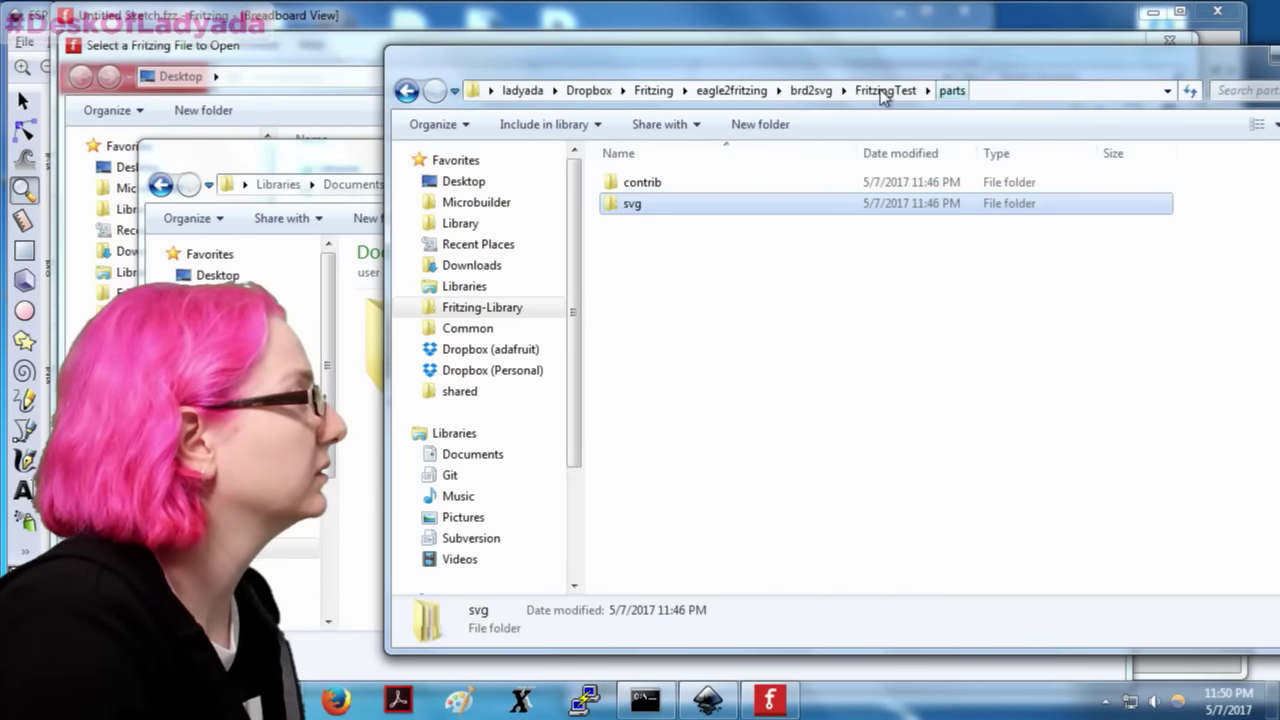
{"action": "left_click", "coordinate": [1018, 92]}
{"action": "key", "text": "ctrl+c"}
Step: Return to Fritzing's file opening dialog and go to the copied FritzingTest\parts path
{"action": "left_click", "coordinate": [362, 146]}
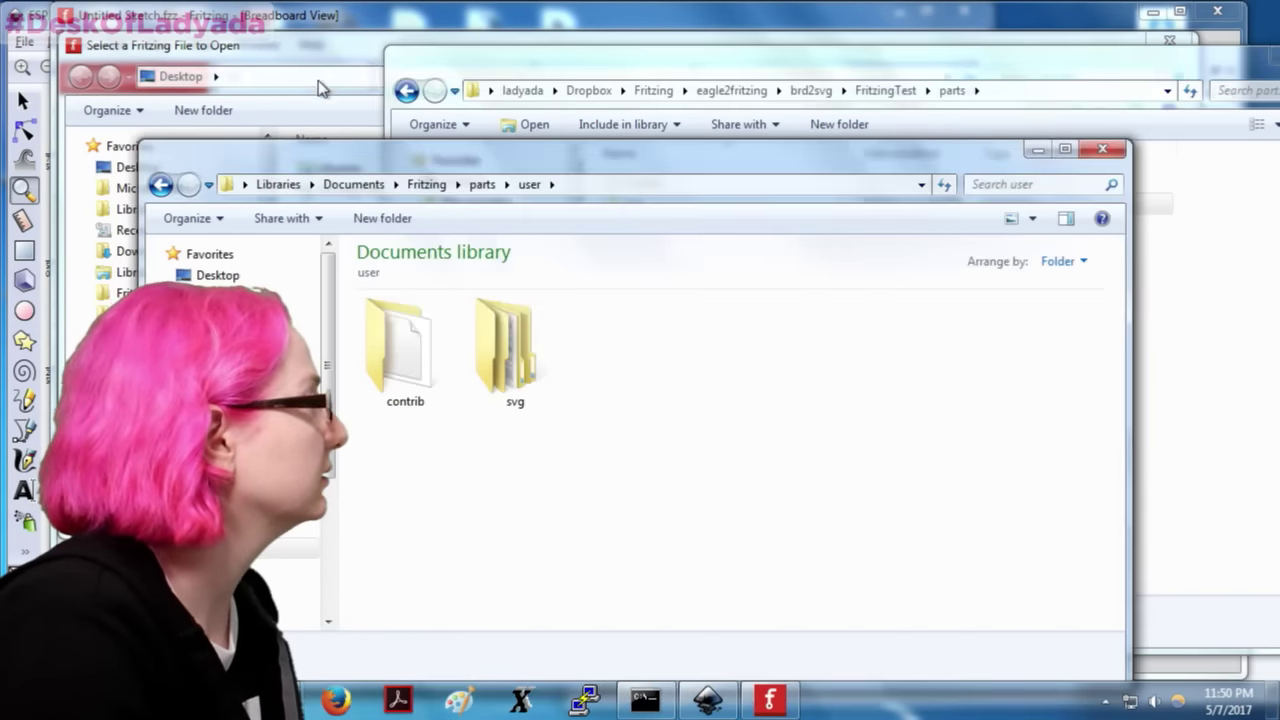
{"action": "left_click", "coordinate": [318, 54]}
{"action": "left_click", "coordinate": [318, 75]}
{"action": "key", "text": "ctrl+v"}
{"action": "key", "text": "Return"}
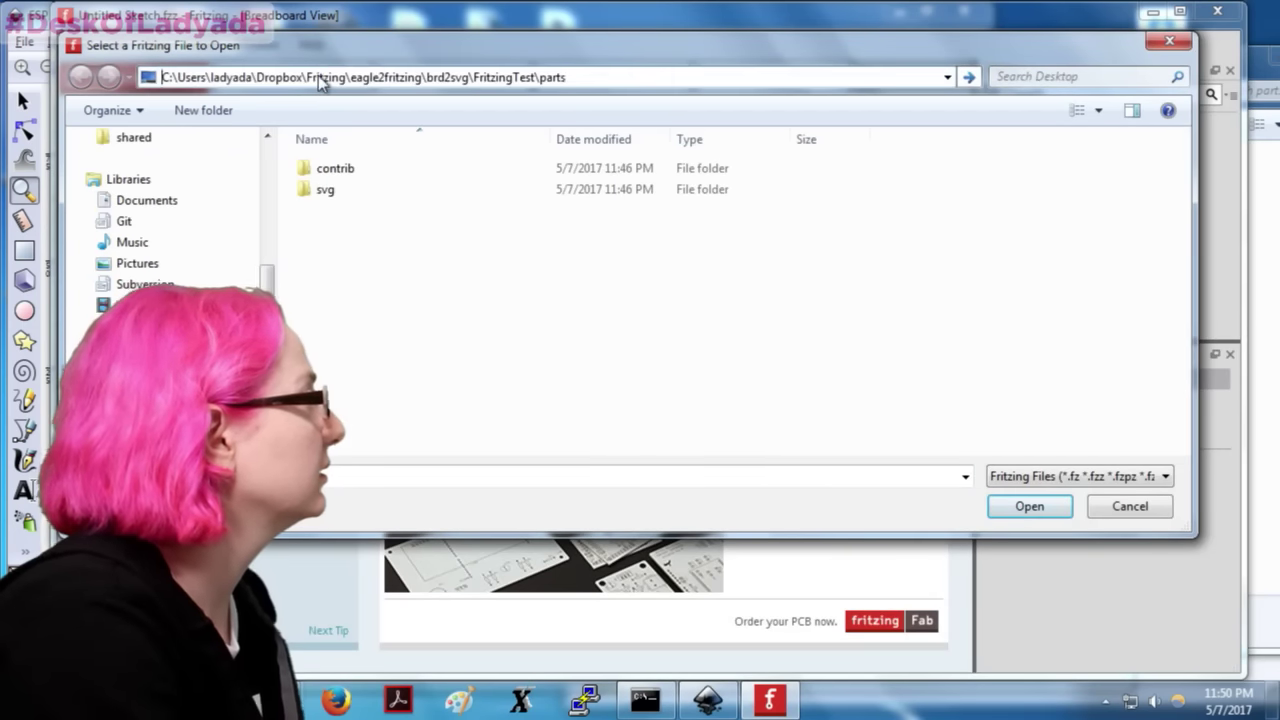
Step: Review the file types Fritzing can open and enter the contrib folder
{"action": "left_click", "coordinate": [1116, 476]}
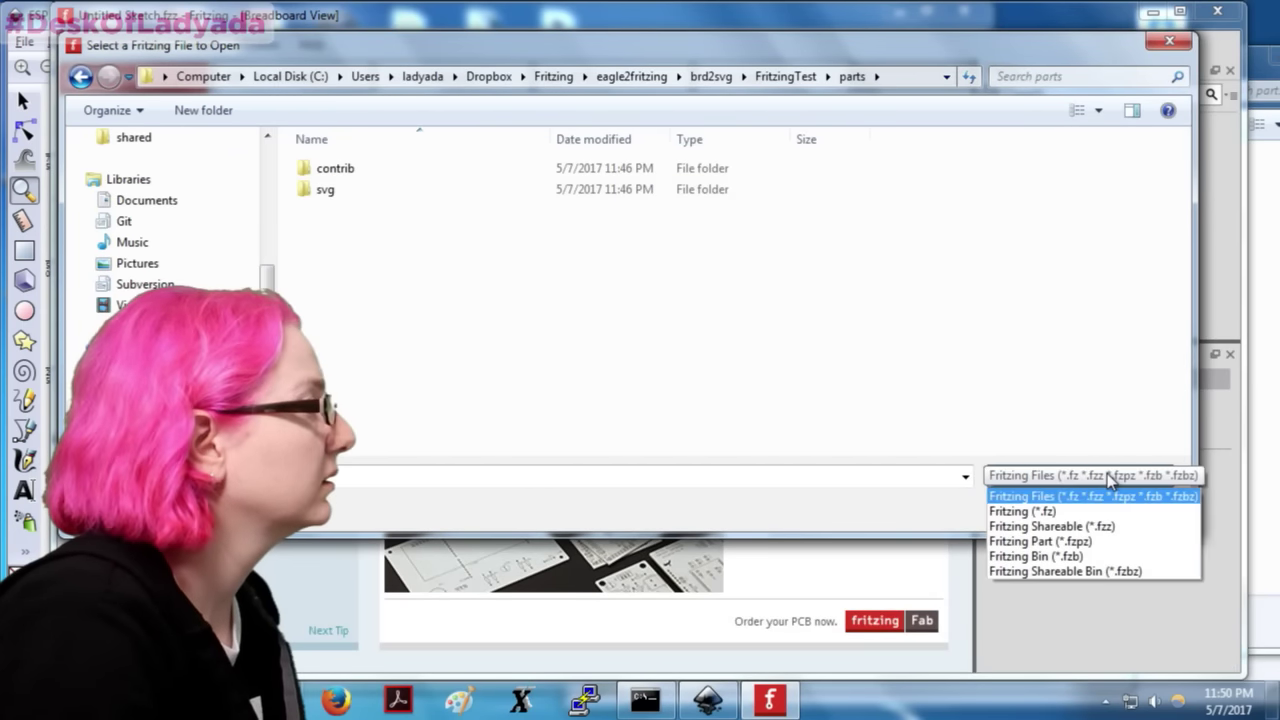
{"action": "left_click", "coordinate": [346, 197]}
{"action": "double_click", "coordinate": [349, 170]}
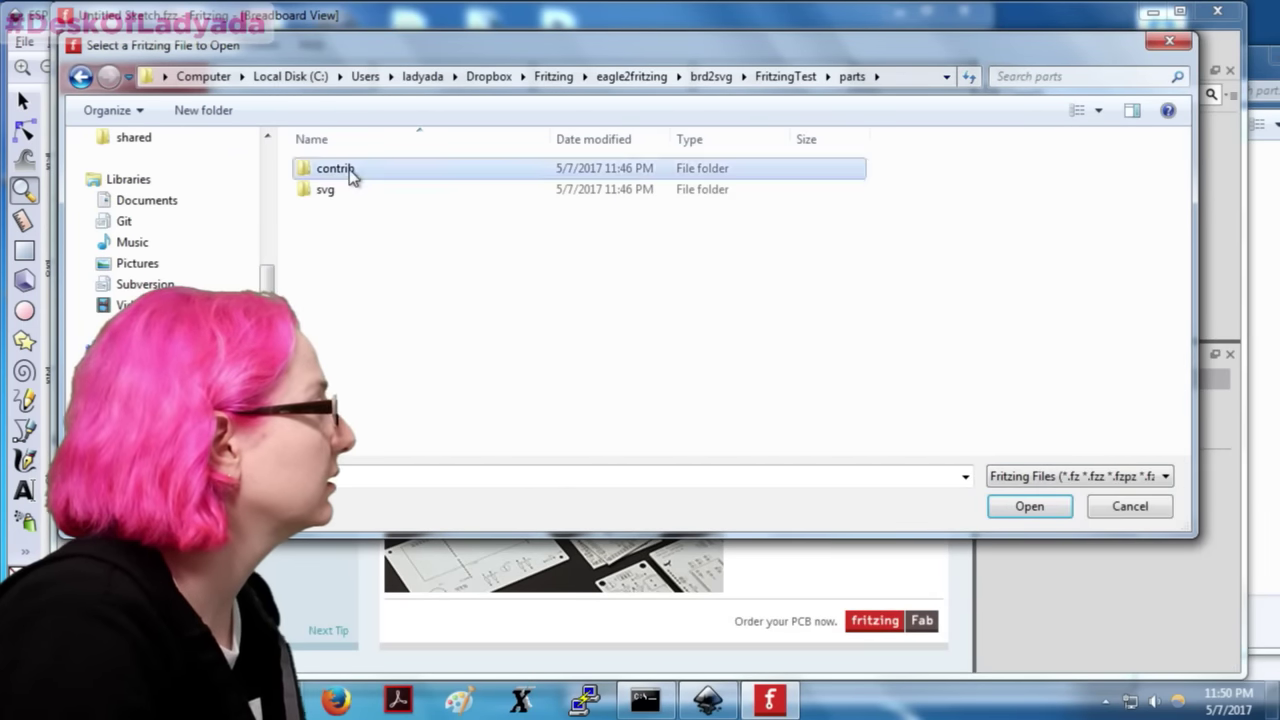
Step: Filter the contrib folder by different Fritzing file types, including Fritzing Bin (*.fzb) and Fritzing Part (*.fzpz), to look for openable files
{"action": "left_click", "coordinate": [1133, 477]}
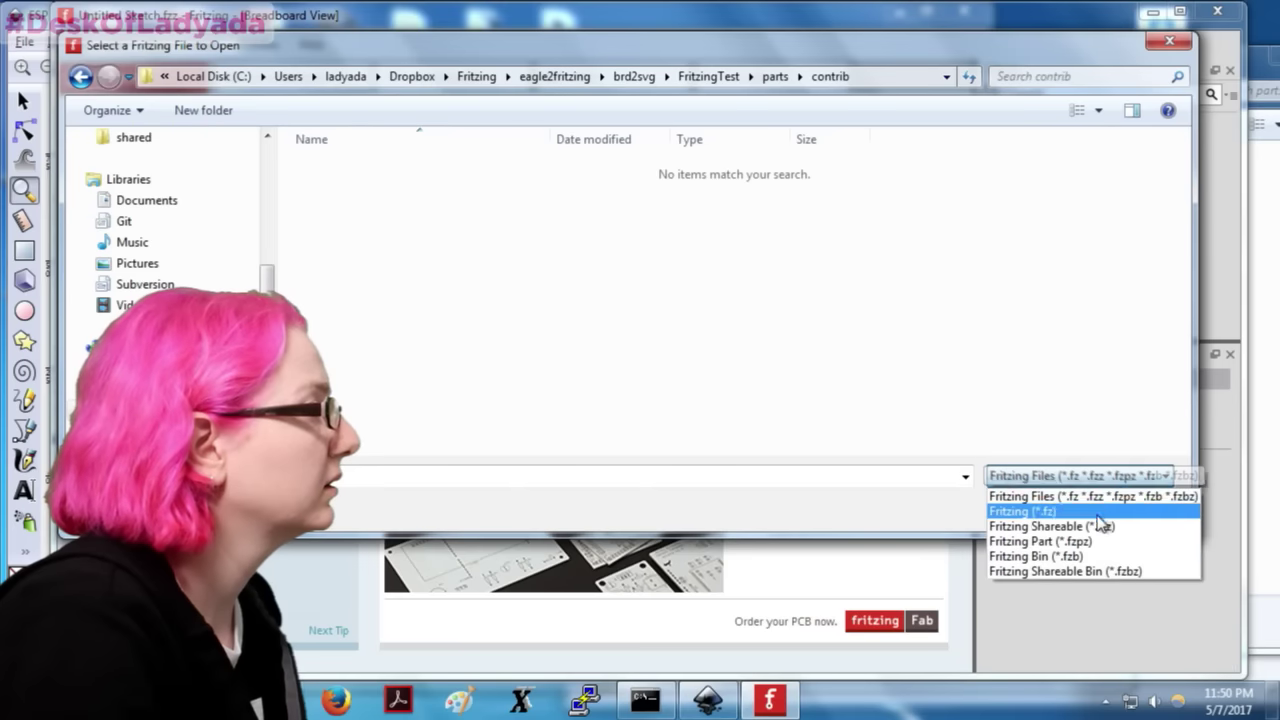
{"action": "left_click", "coordinate": [1095, 534]}
{"action": "left_click", "coordinate": [1099, 484]}
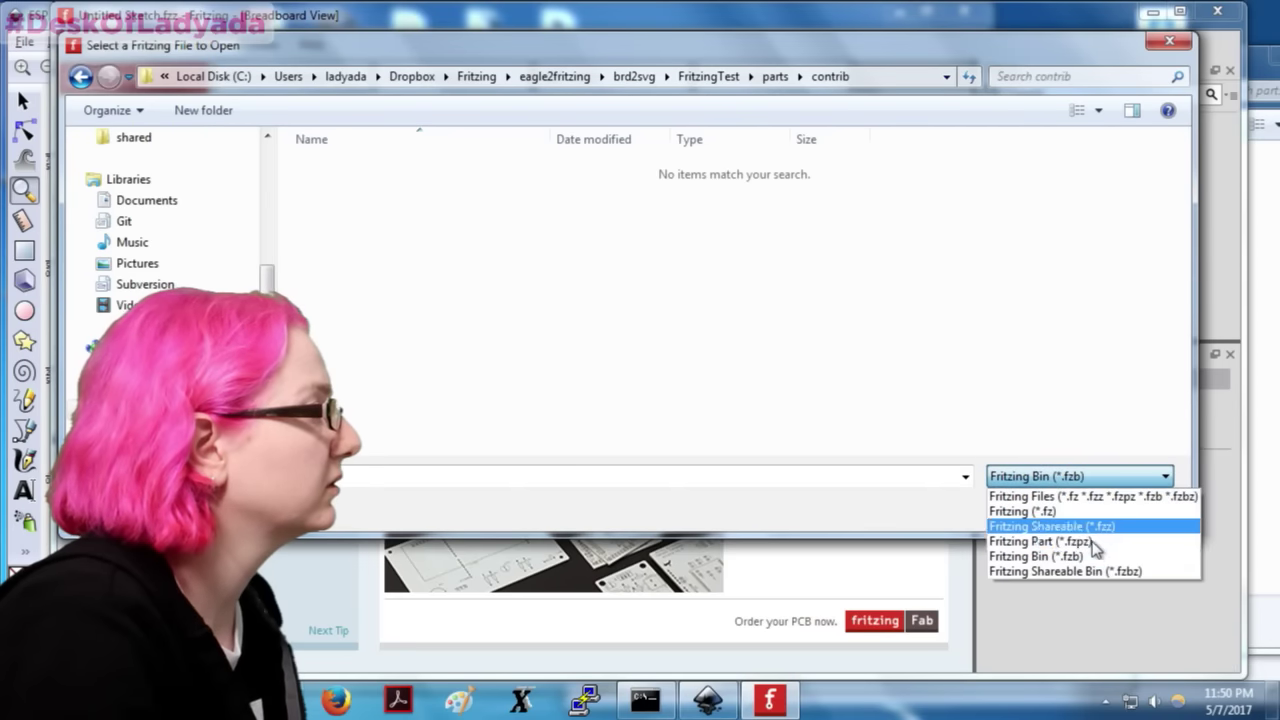
{"action": "left_click", "coordinate": [1090, 568]}
{"action": "left_click", "coordinate": [1088, 478]}
{"action": "left_click", "coordinate": [1066, 523]}
{"action": "left_click", "coordinate": [1067, 479]}
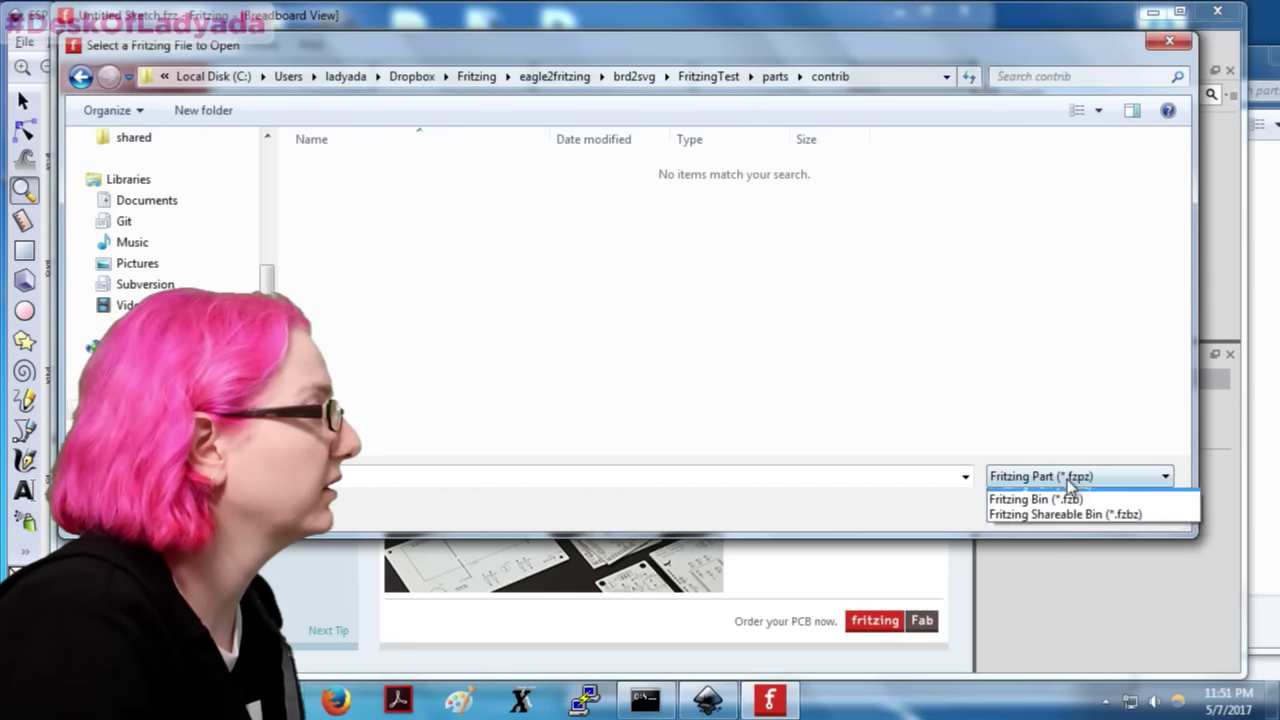
{"action": "left_click", "coordinate": [1062, 491]}
Step: Go up to the FritzingTest folder in the file opening dialog
{"action": "left_click", "coordinate": [778, 77]}
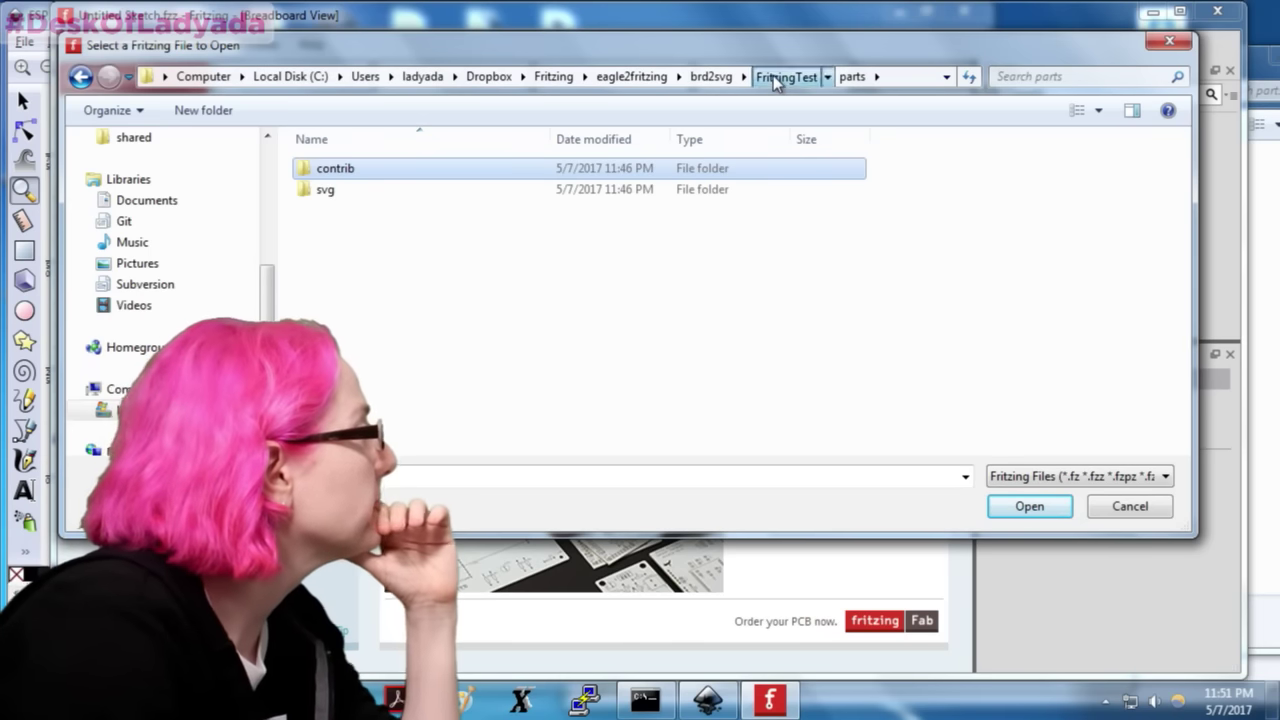
{"action": "left_click", "coordinate": [773, 75]}
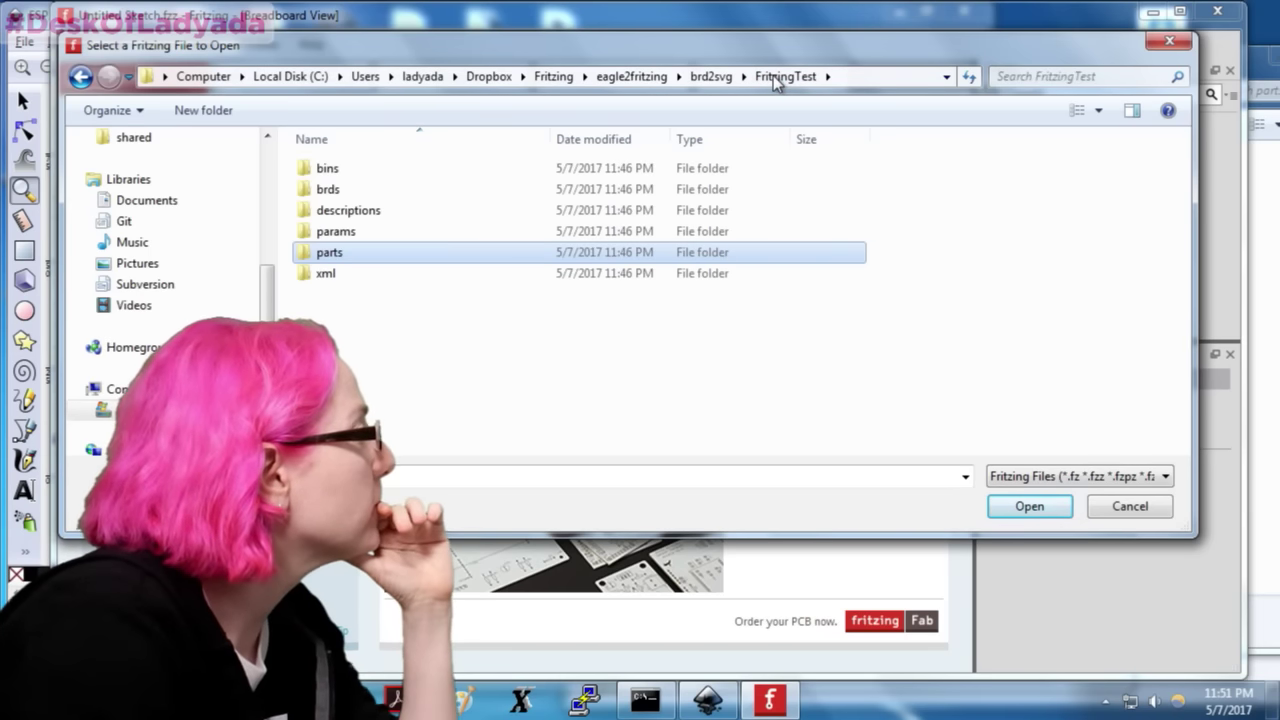
Step: Enter the parts folder in the file opening dialog, and preview the open Temp folder window
{"action": "double_click", "coordinate": [346, 258]}
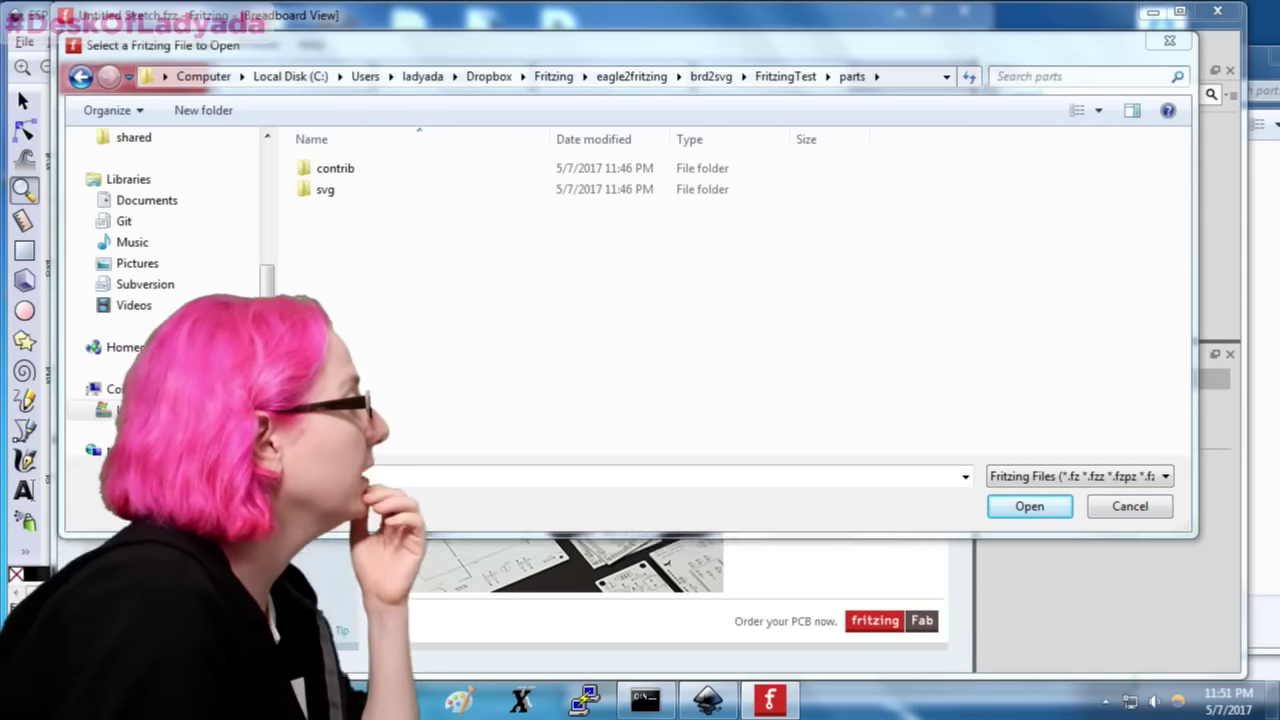
{"action": "mouse_move", "coordinate": [398, 700]}
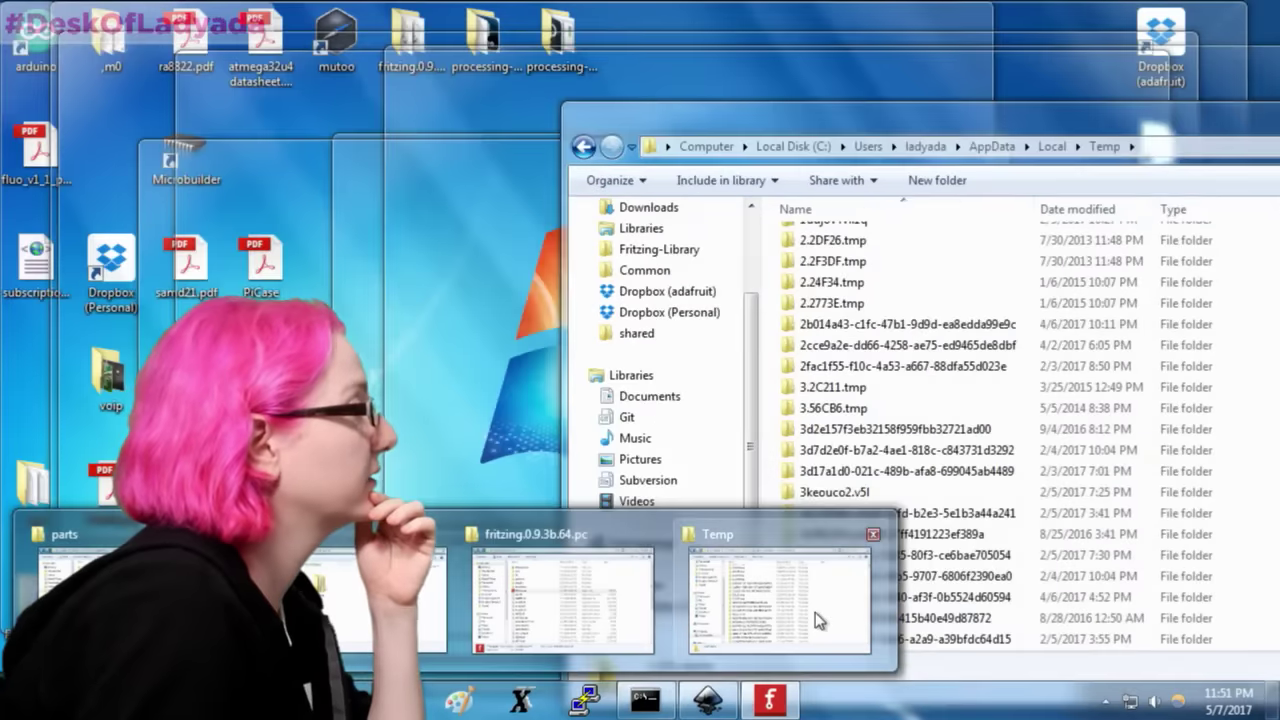
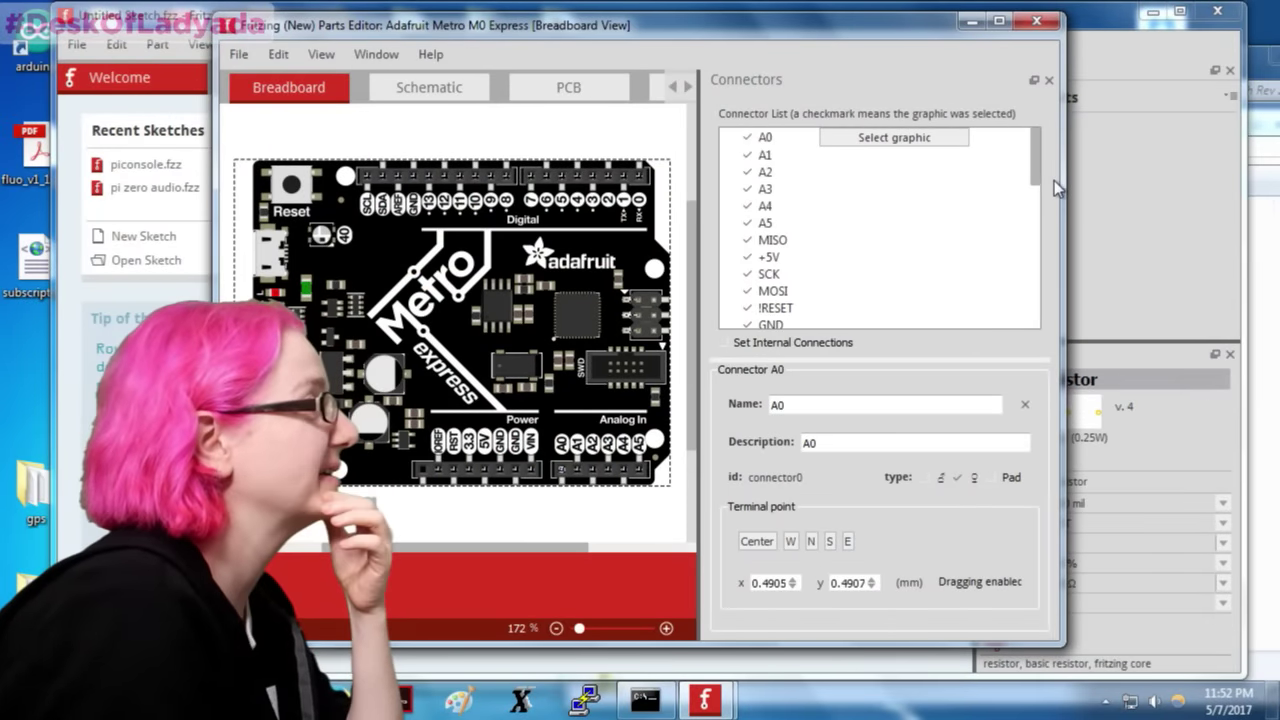
Step: Review the Adafruit Metro M0 Express part's schematic and PCB views, and close Fritzing without keeping the imported parts
{"action": "left_click", "coordinate": [475, 87]}
{"action": "left_click", "coordinate": [610, 88]}
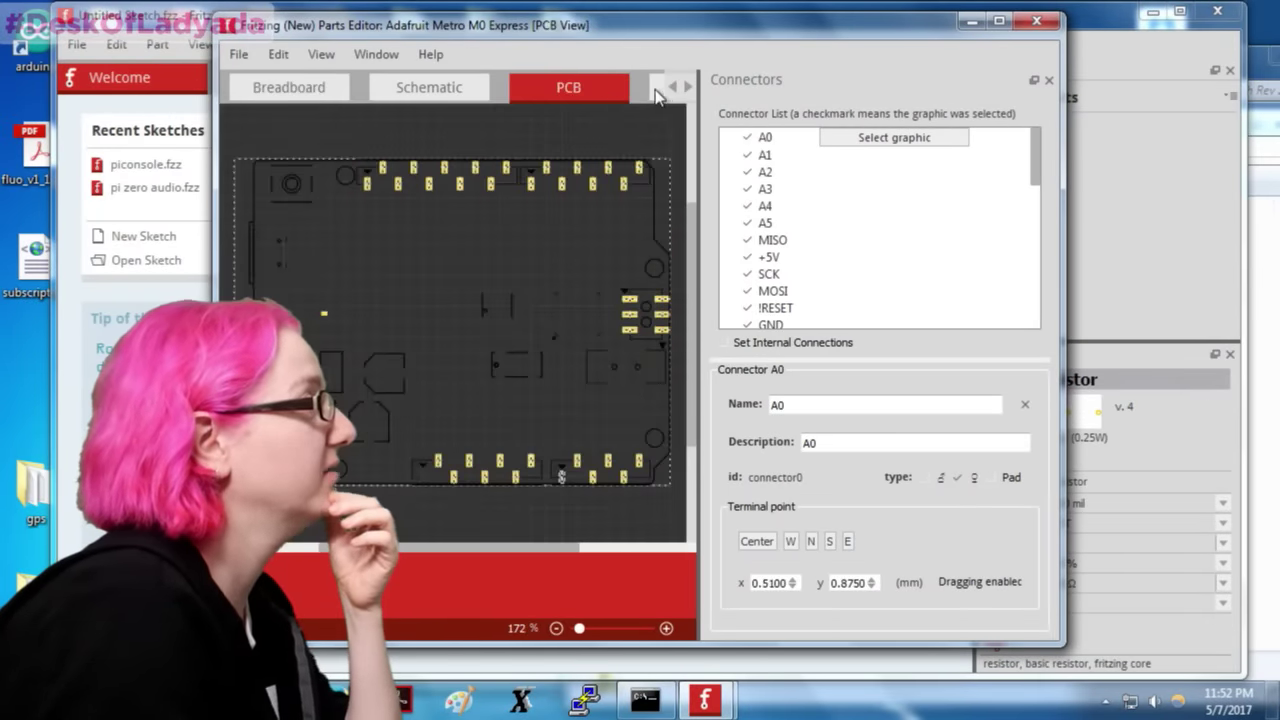
{"action": "left_click", "coordinate": [655, 90]}
{"action": "left_click", "coordinate": [357, 92]}
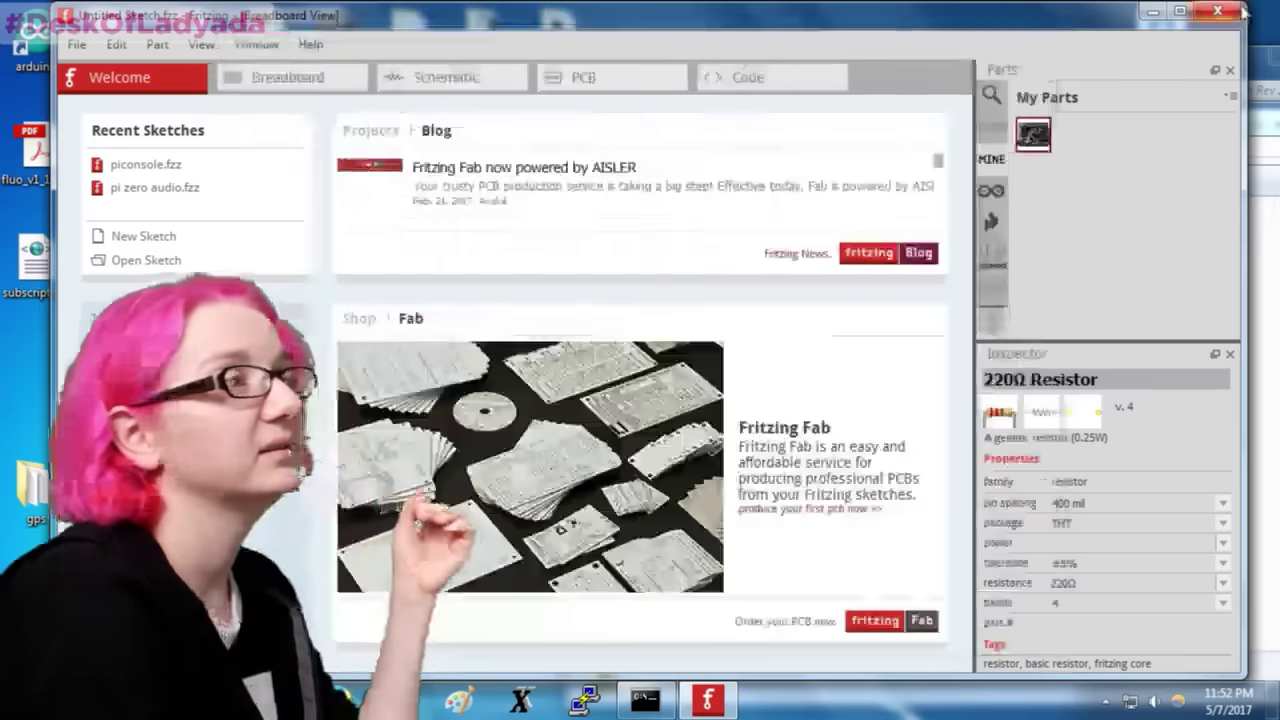
{"action": "left_click", "coordinate": [1241, 8]}
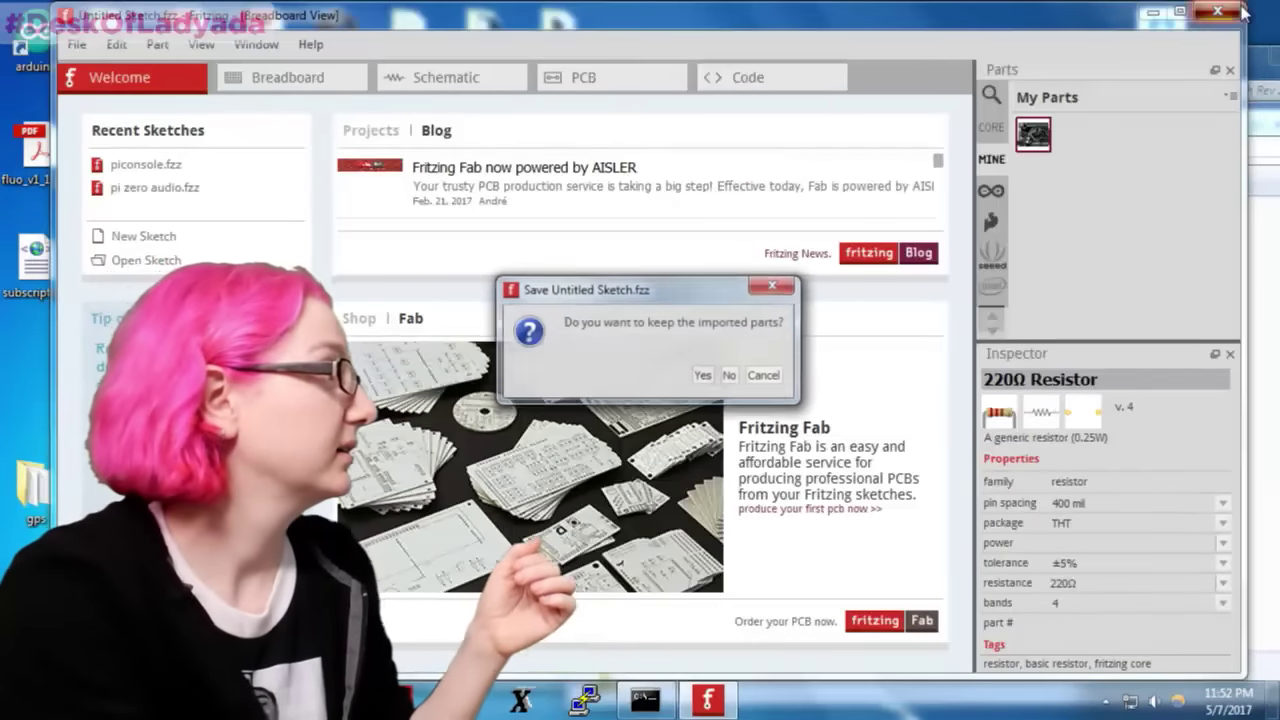
{"action": "left_click", "coordinate": [730, 377]}
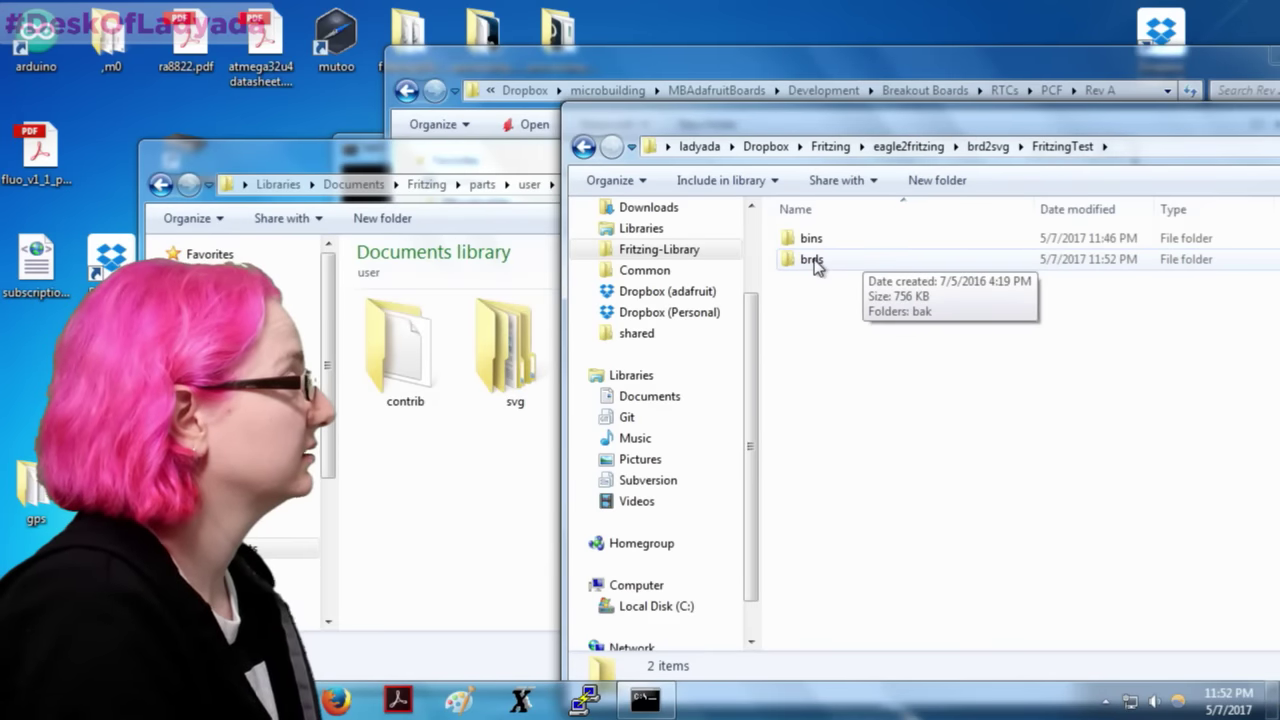
Step: Paste the PCF8523 rev A .brd and .sch files into the brds folder, and delete the bins folder from FritzingTest
{"action": "double_click", "coordinate": [813, 261]}
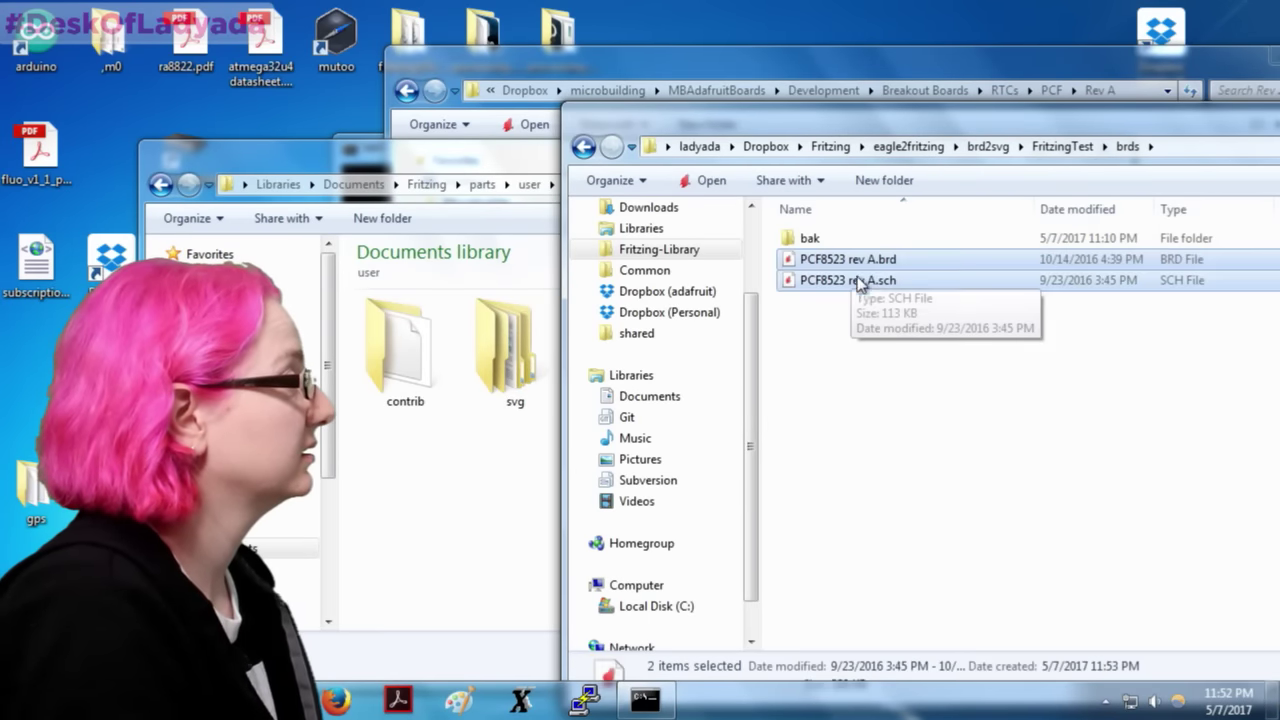
{"action": "left_click", "coordinate": [1040, 150]}
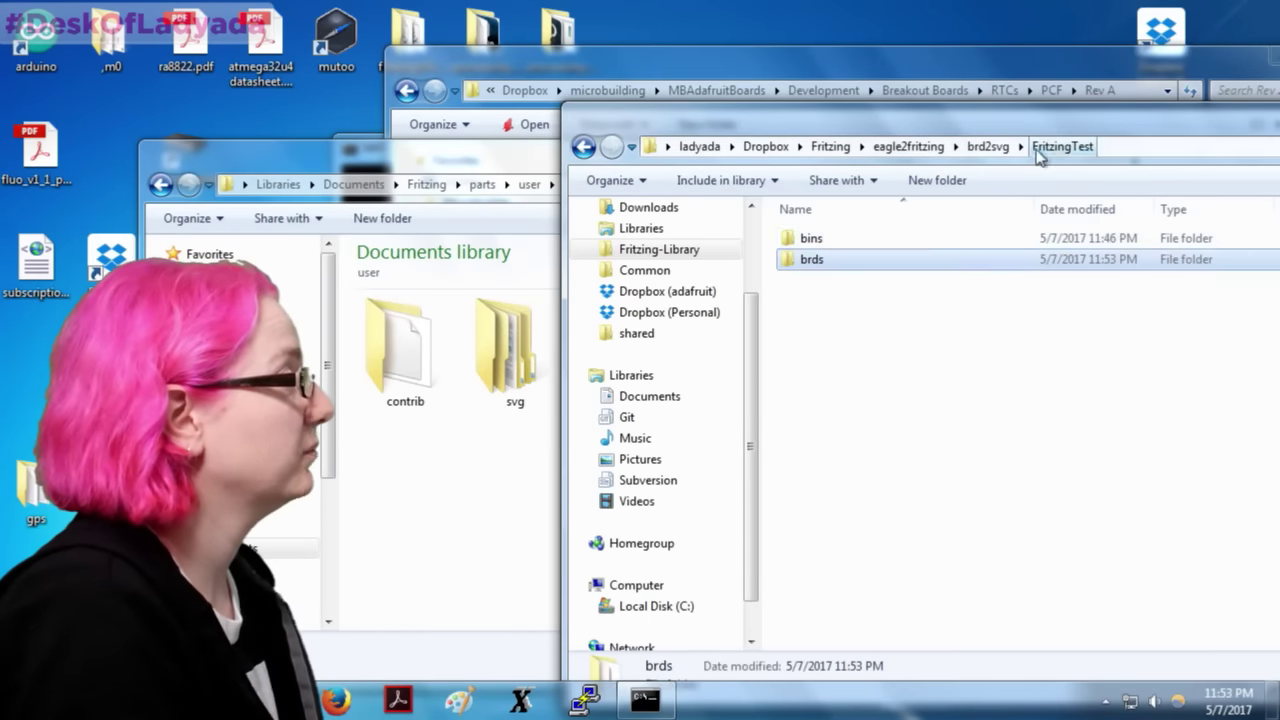
{"action": "left_click", "coordinate": [829, 237]}
{"action": "key", "text": "Delete"}
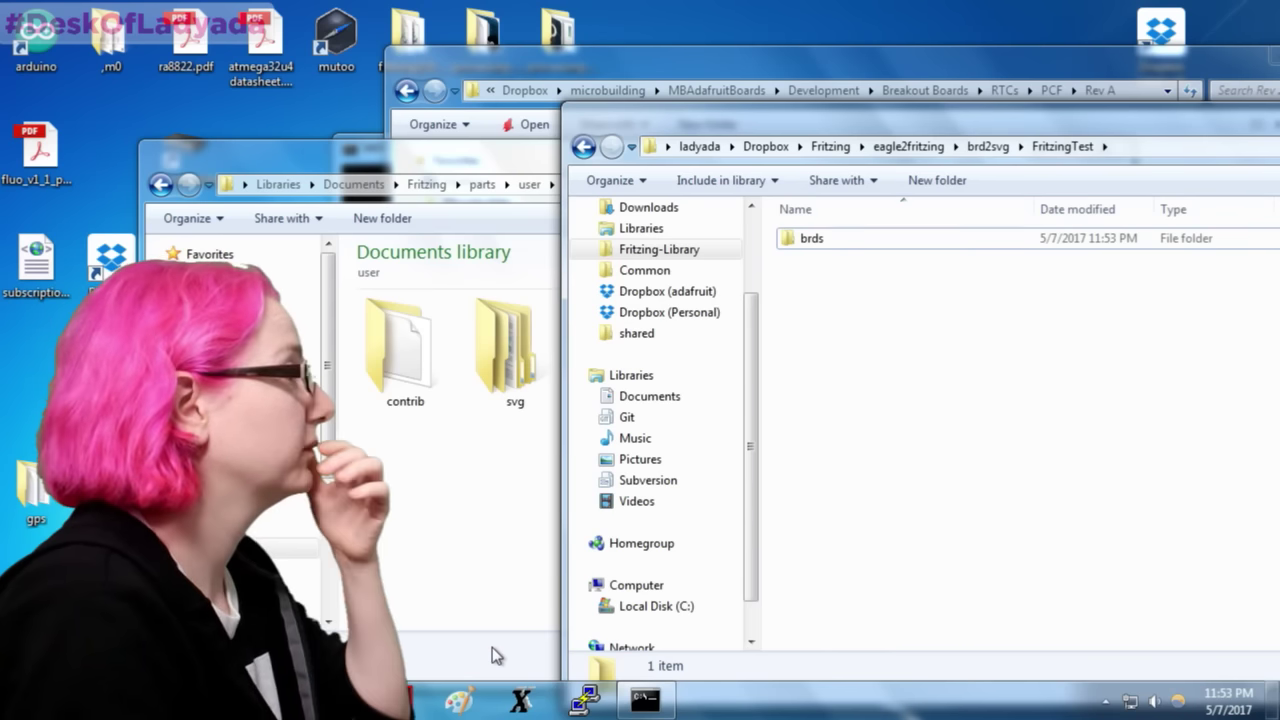
Step: Generate the Fritzing files for the PCF8523 board with python run.py in the command prompt
{"action": "left_click", "coordinate": [645, 700]}
{"action": "type", "text": "python run.py"}
{"action": "key", "text": "Return"}
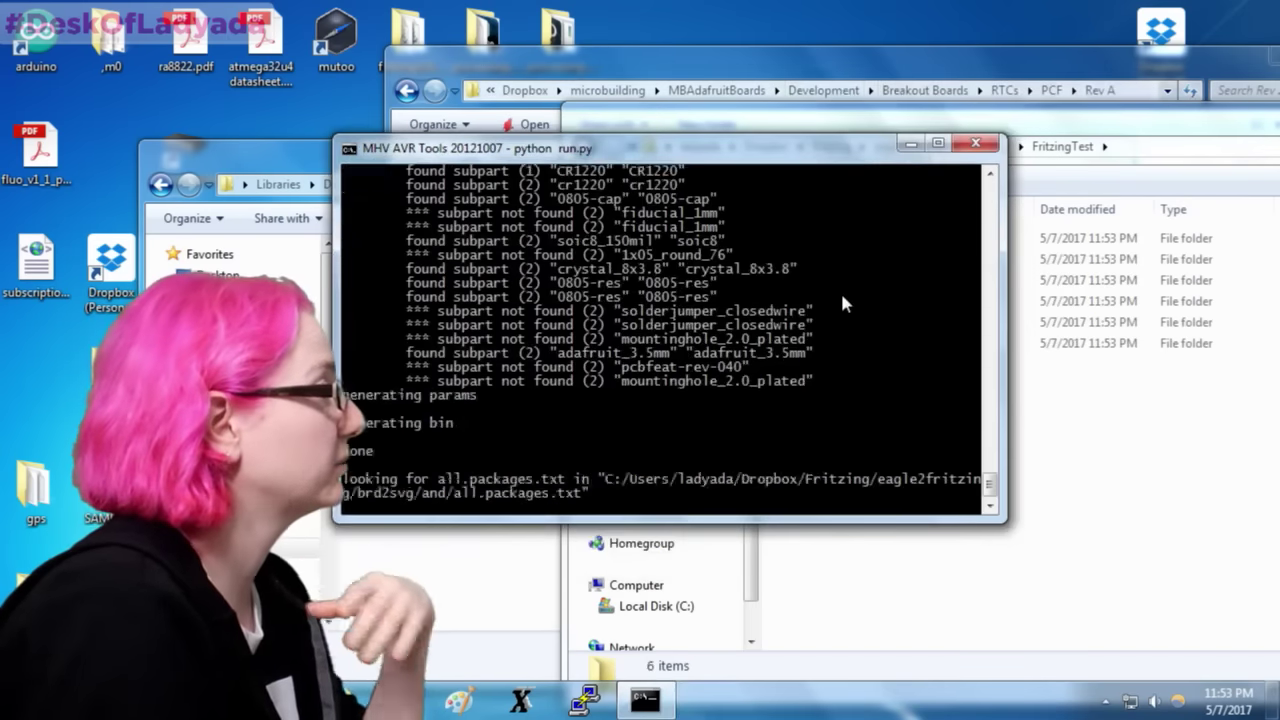
Step: Inspect the generated PCF8523 rev A_breadboard.svg from parts\svg\contrib\breadboard in Inkscape and close it
{"action": "left_click", "coordinate": [1050, 290]}
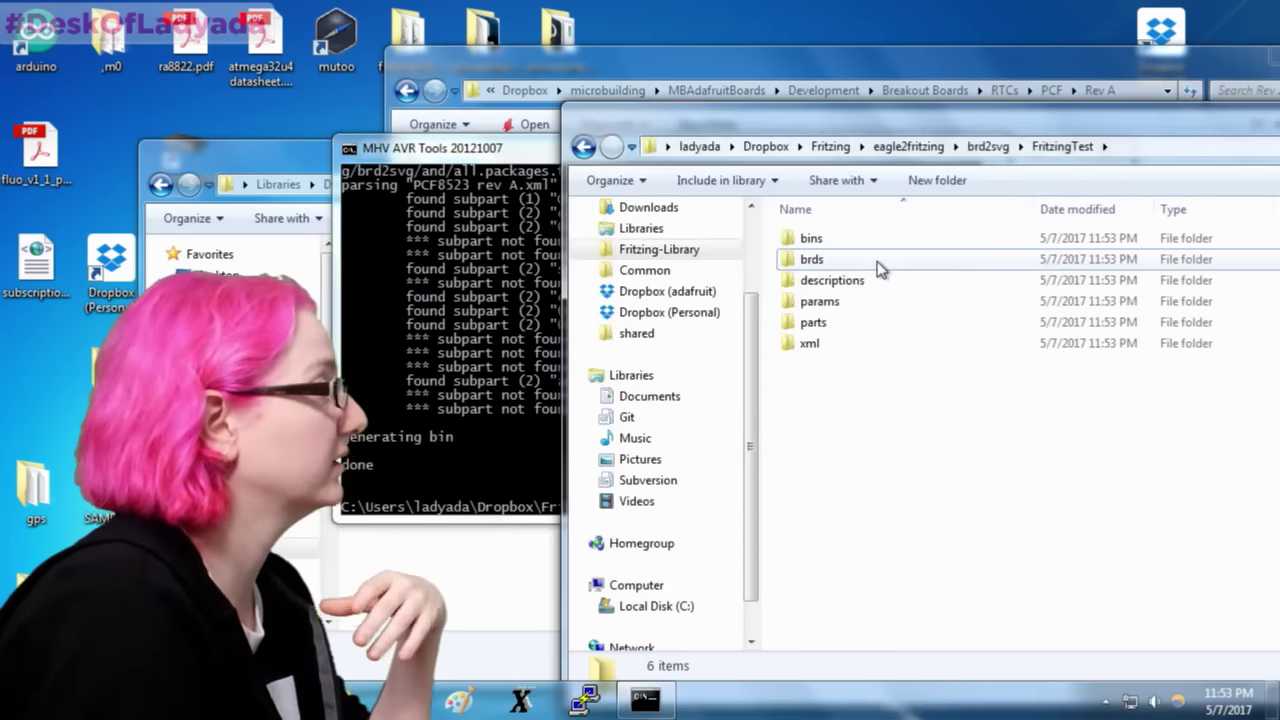
{"action": "double_click", "coordinate": [823, 321]}
{"action": "double_click", "coordinate": [825, 260]}
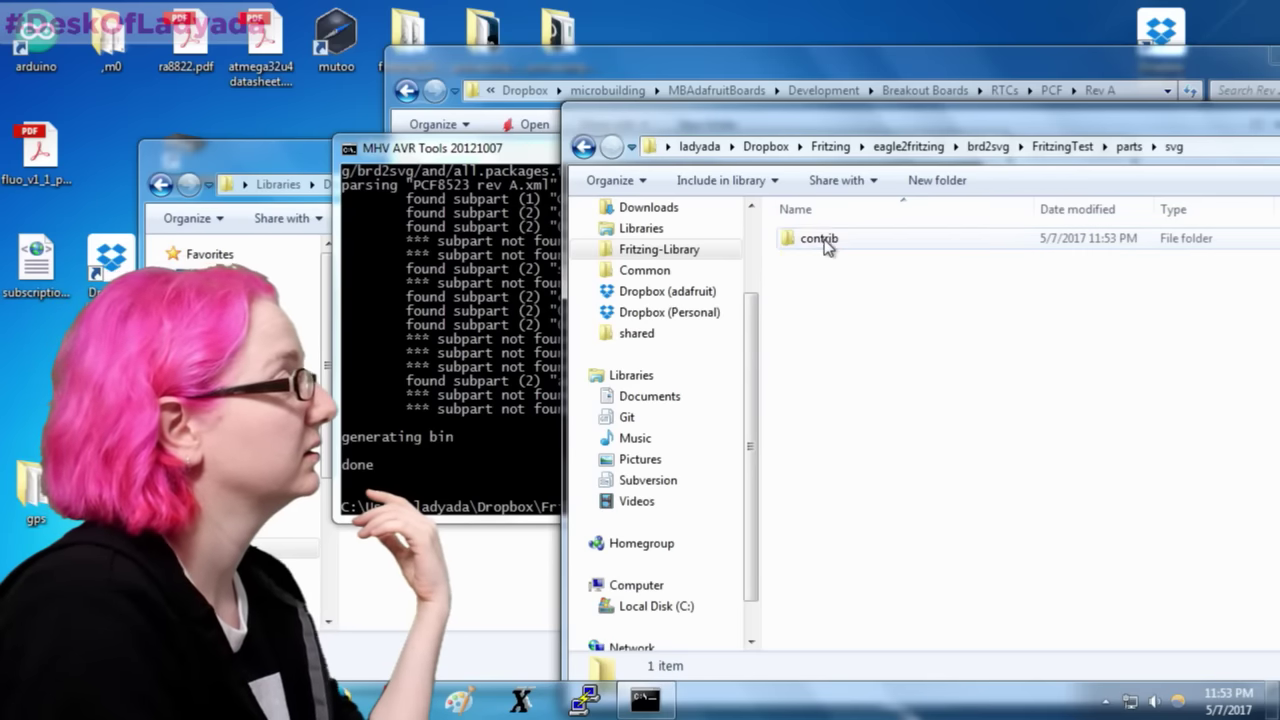
{"action": "double_click", "coordinate": [826, 240]}
{"action": "double_click", "coordinate": [826, 240]}
{"action": "left_click", "coordinate": [826, 240]}
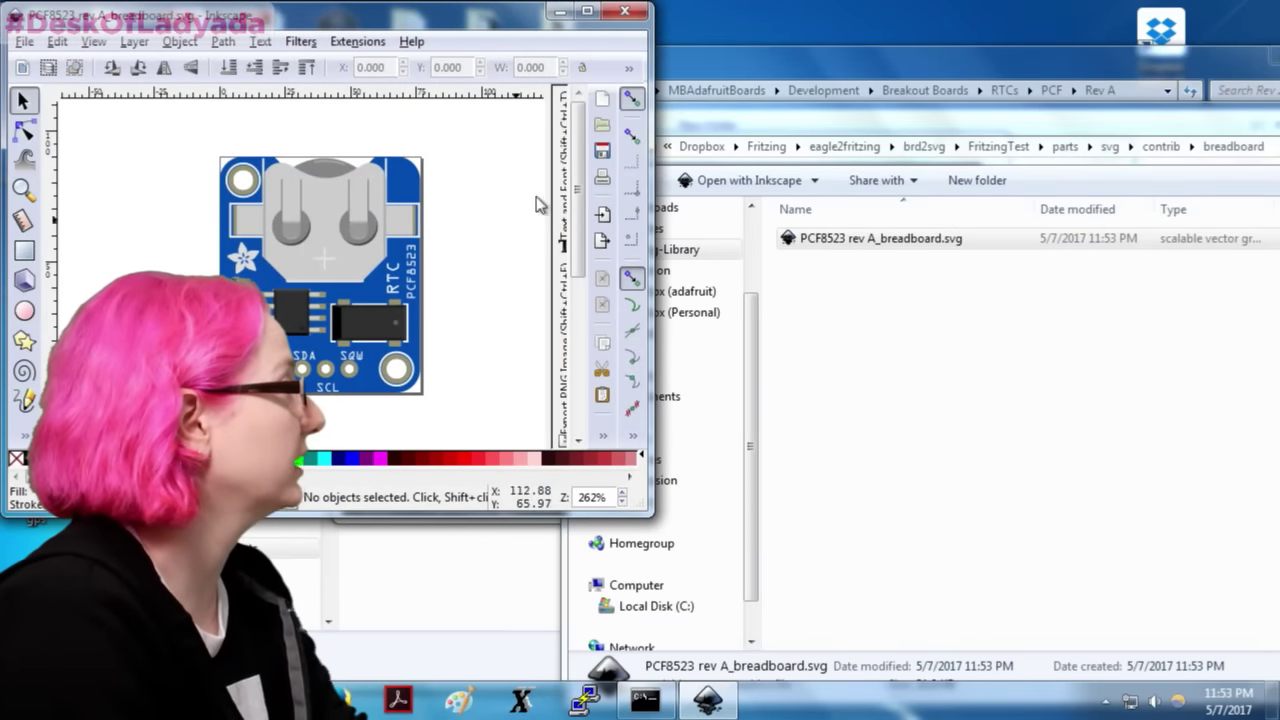
{"action": "left_click", "coordinate": [626, 12]}
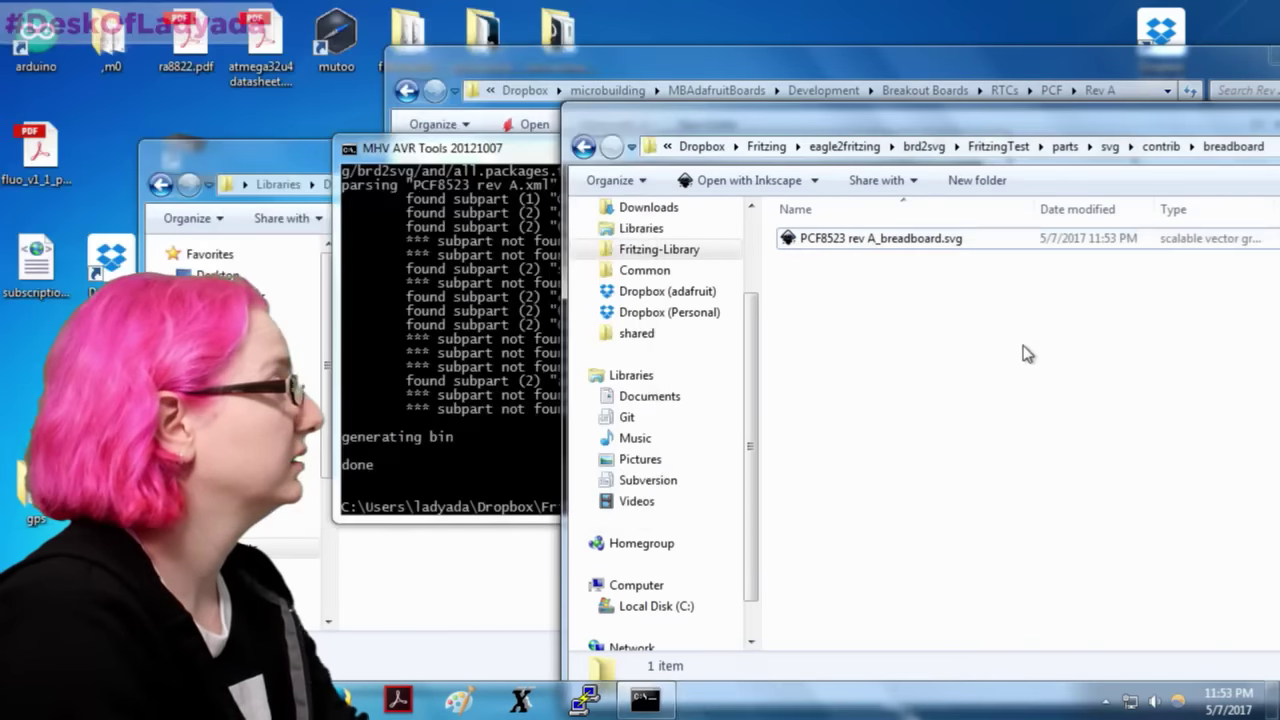
Step: Inspect the generated PCF8523 rev A_schematic.svg in Inkscape, close it and return to the contrib folder
{"action": "left_click", "coordinate": [1161, 146]}
{"action": "left_click", "coordinate": [812, 260]}
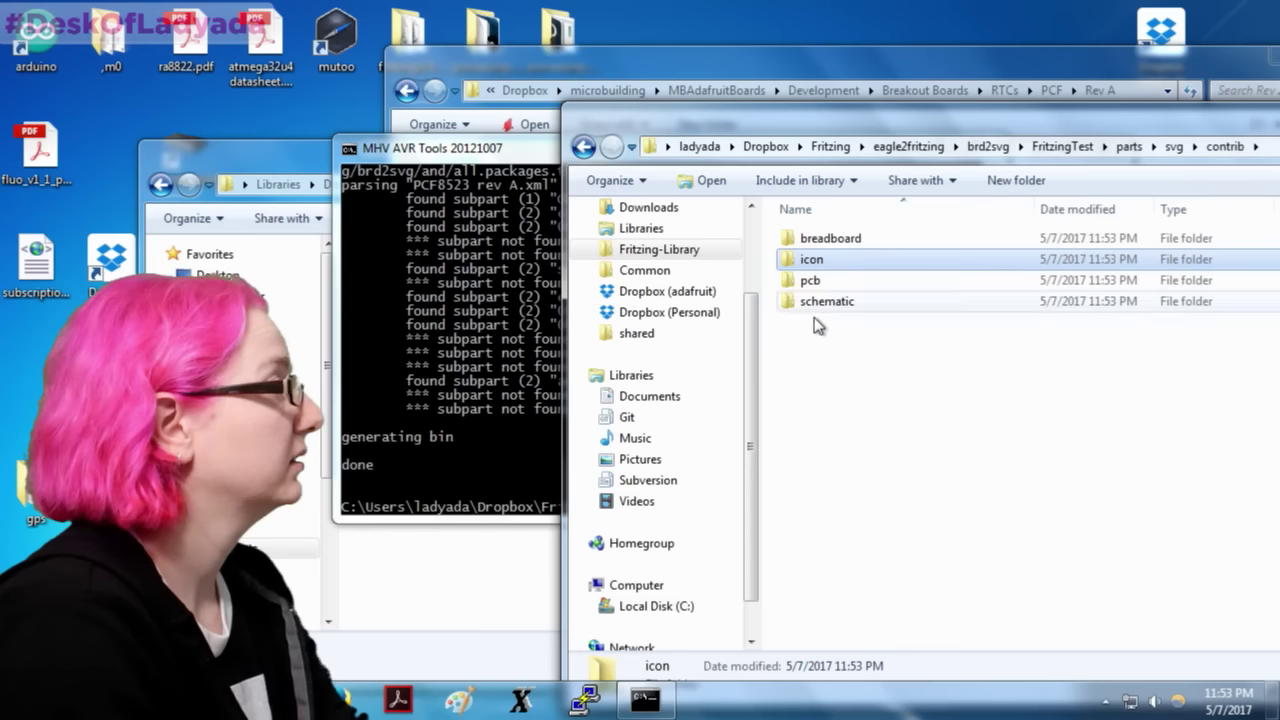
{"action": "double_click", "coordinate": [822, 301]}
{"action": "double_click", "coordinate": [829, 244]}
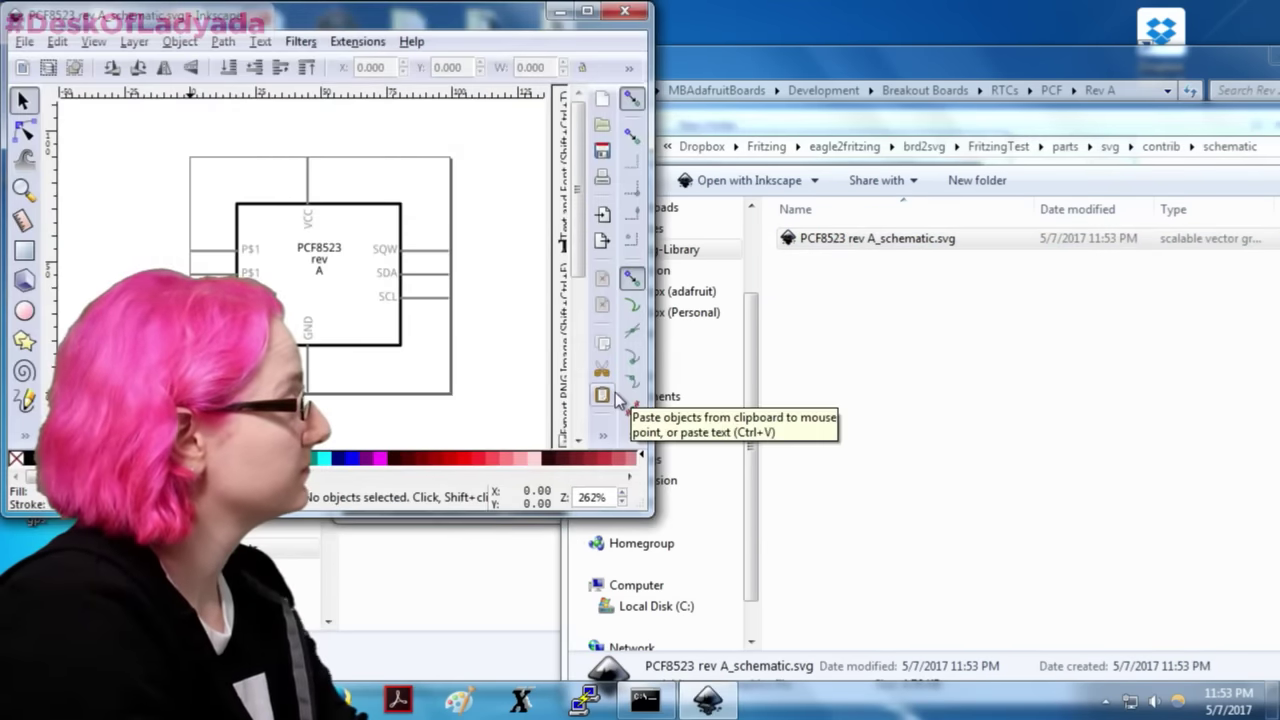
{"action": "left_click", "coordinate": [626, 12]}
{"action": "left_click", "coordinate": [1161, 146]}
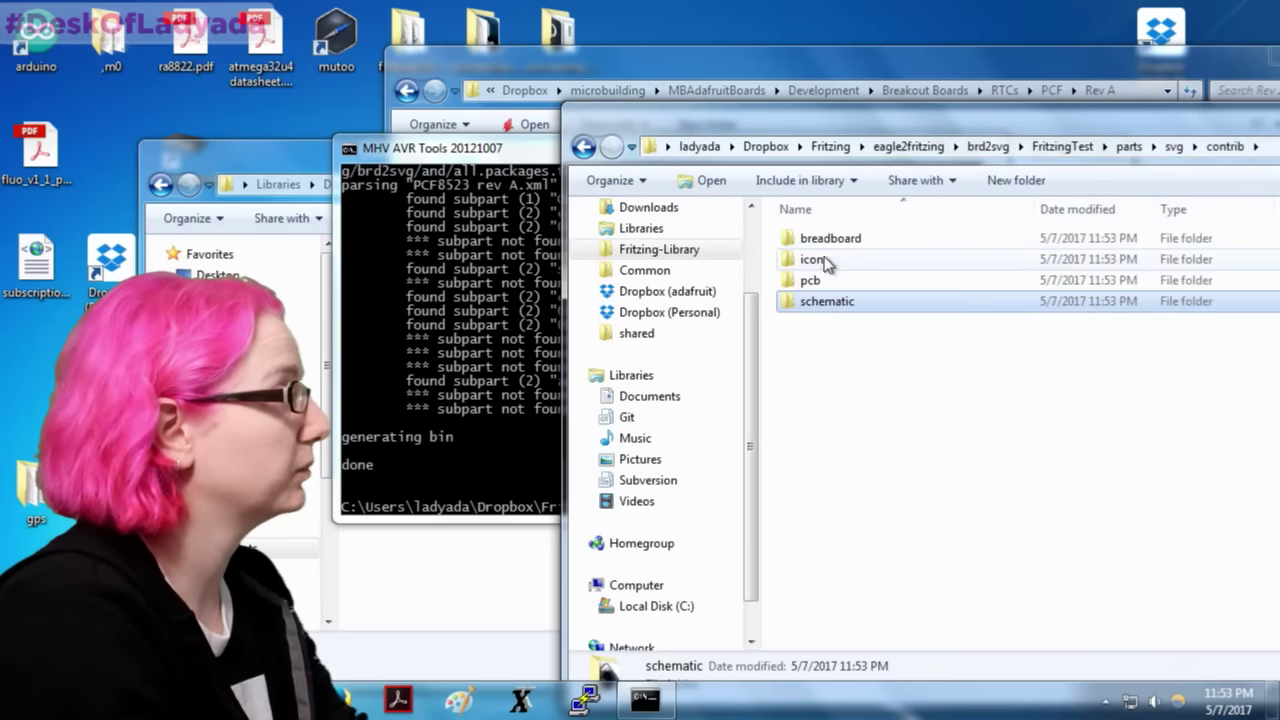
Step: Open PCF8523 rev A.params from the FritzingTest params folder in XEmacs and widen its window to show the full connector lines
{"action": "left_click", "coordinate": [1174, 146]}
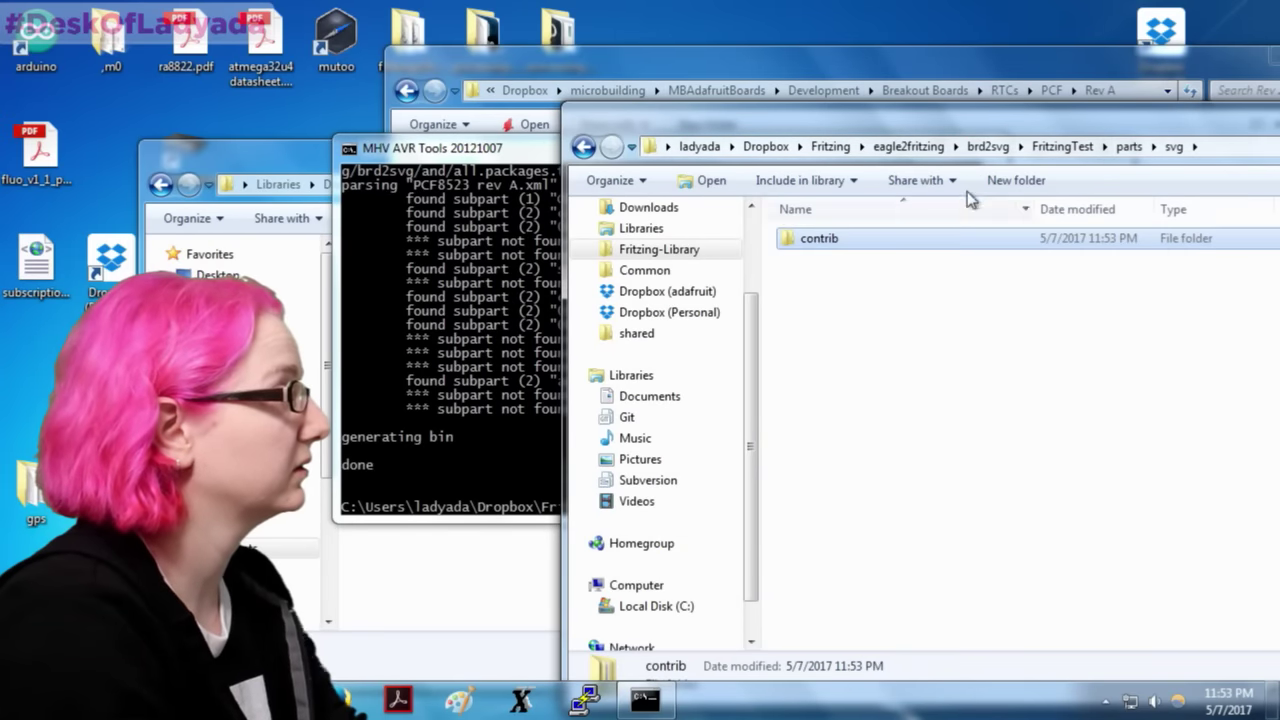
{"action": "left_click", "coordinate": [1129, 146]}
{"action": "left_click", "coordinate": [1062, 146]}
{"action": "double_click", "coordinate": [817, 300]}
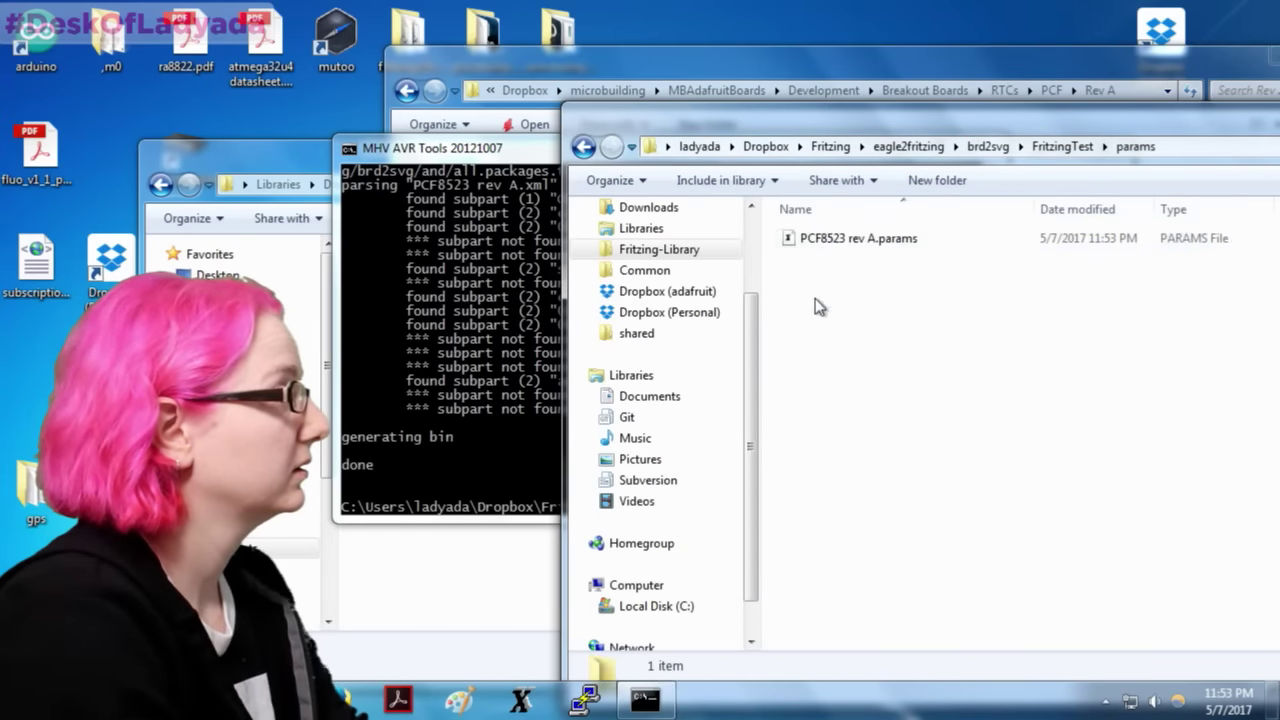
{"action": "double_click", "coordinate": [829, 240]}
{"action": "scroll", "coordinate": [402, 320], "scroll_direction": "down", "scroll_amount": 10}
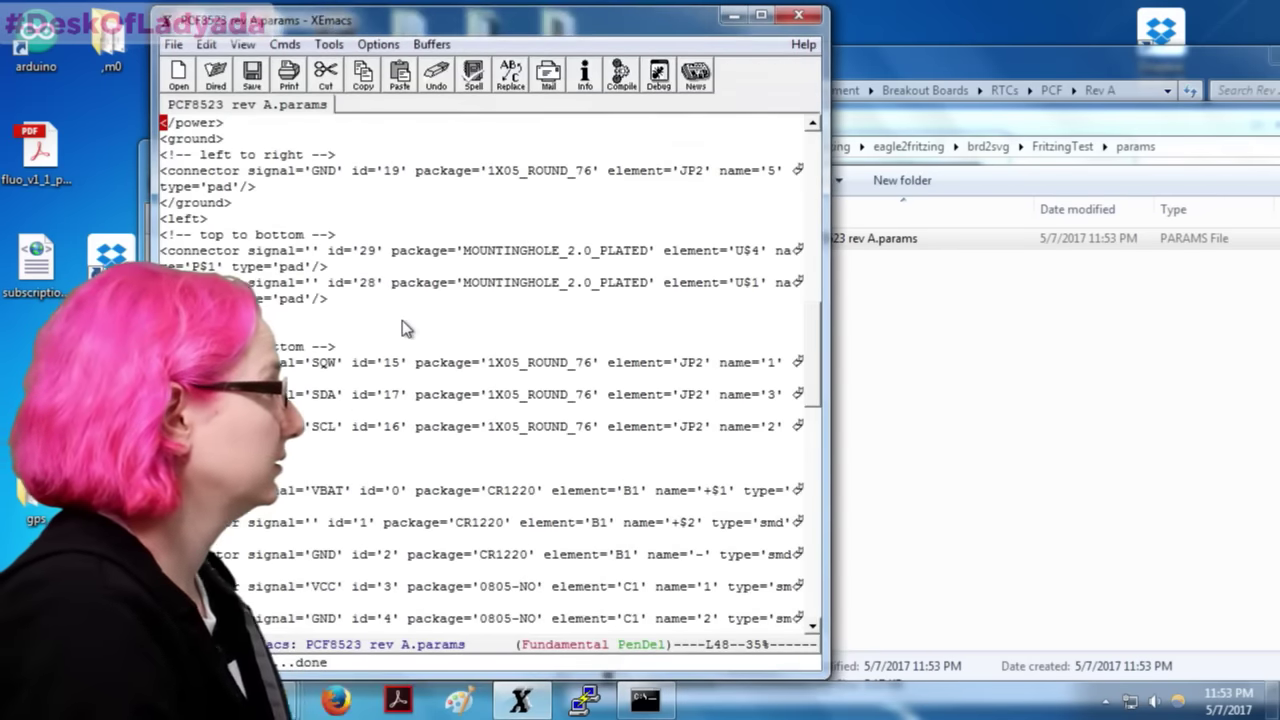
{"action": "left_click_drag", "start_coordinate": [822, 432], "coordinate": [1270, 432]}
{"action": "scroll", "coordinate": [403, 330], "scroll_direction": "down", "scroll_amount": 1}
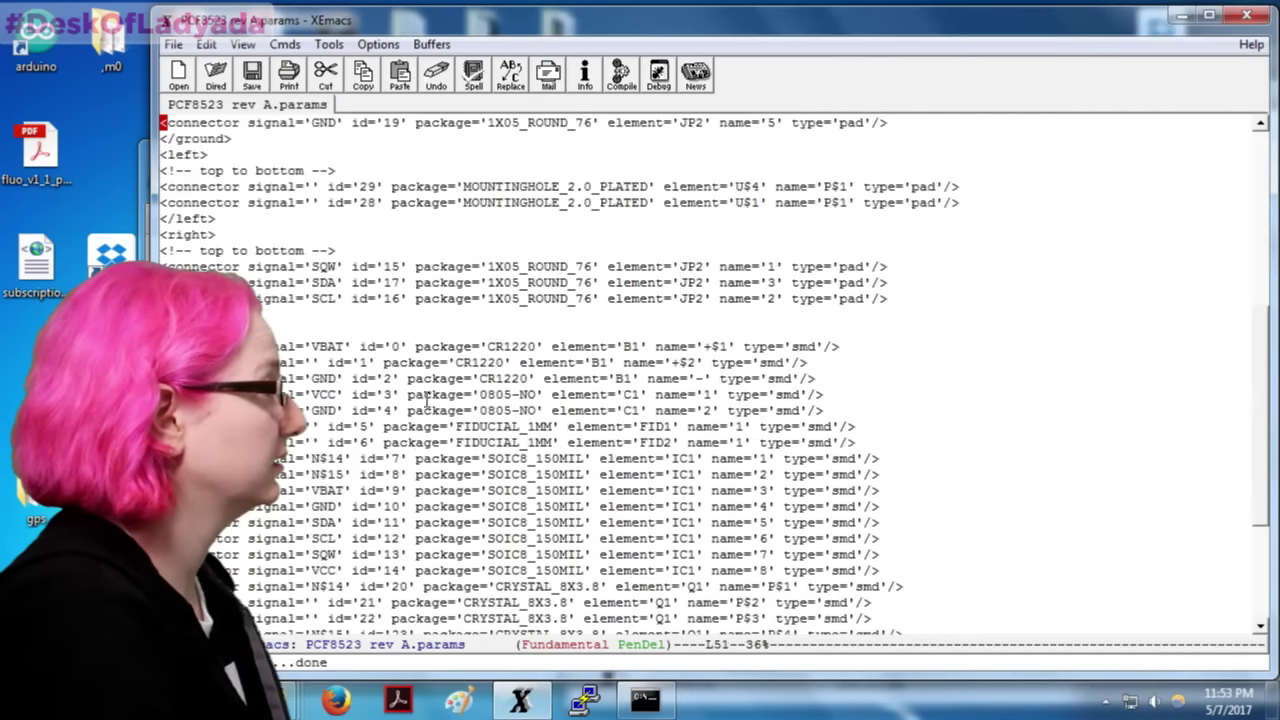
Step: Move the two MOUNTINGHOLE_2.0_PLATED connector lines, ids 29 and 28, from the left section to the section below the right one
{"action": "scroll", "coordinate": [403, 330], "scroll_direction": "up", "scroll_amount": 2}
{"action": "key", "text": "ctrl+k"}
{"action": "key", "text": "ctrl+k"}
{"action": "key", "text": "ctrl+k"}
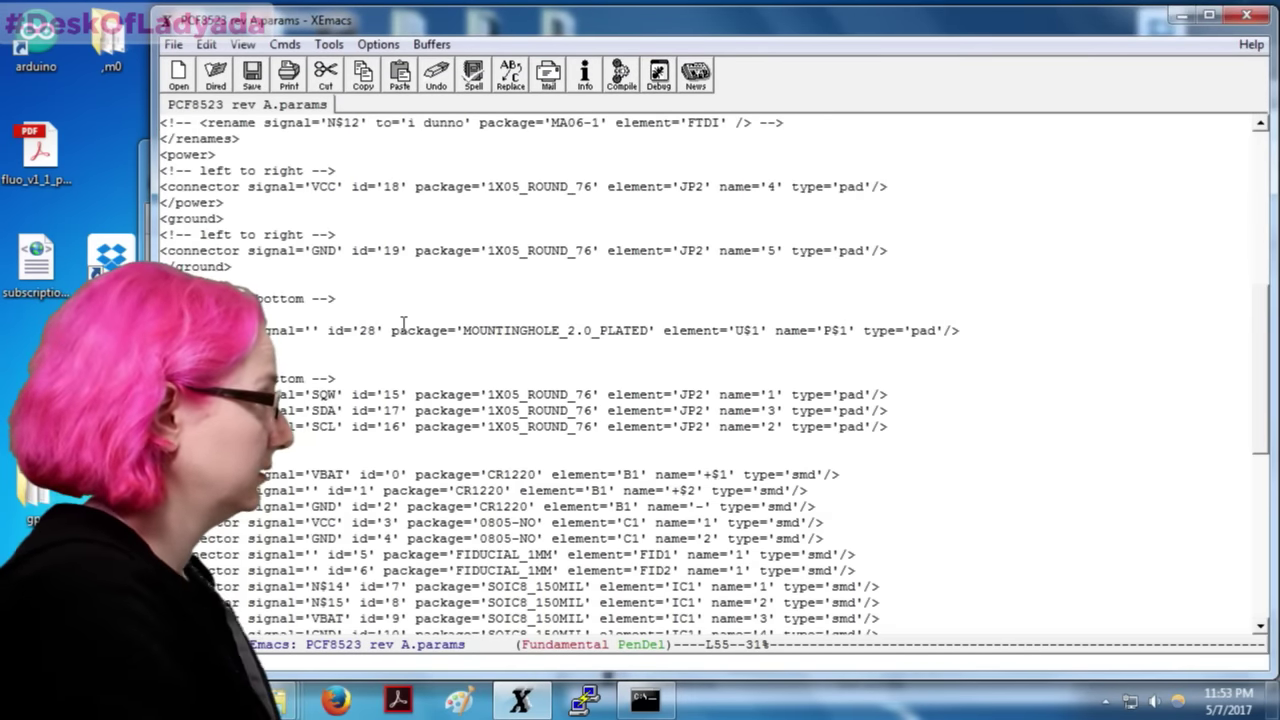
{"action": "key", "text": "Down"}
{"action": "key", "text": "Return"}
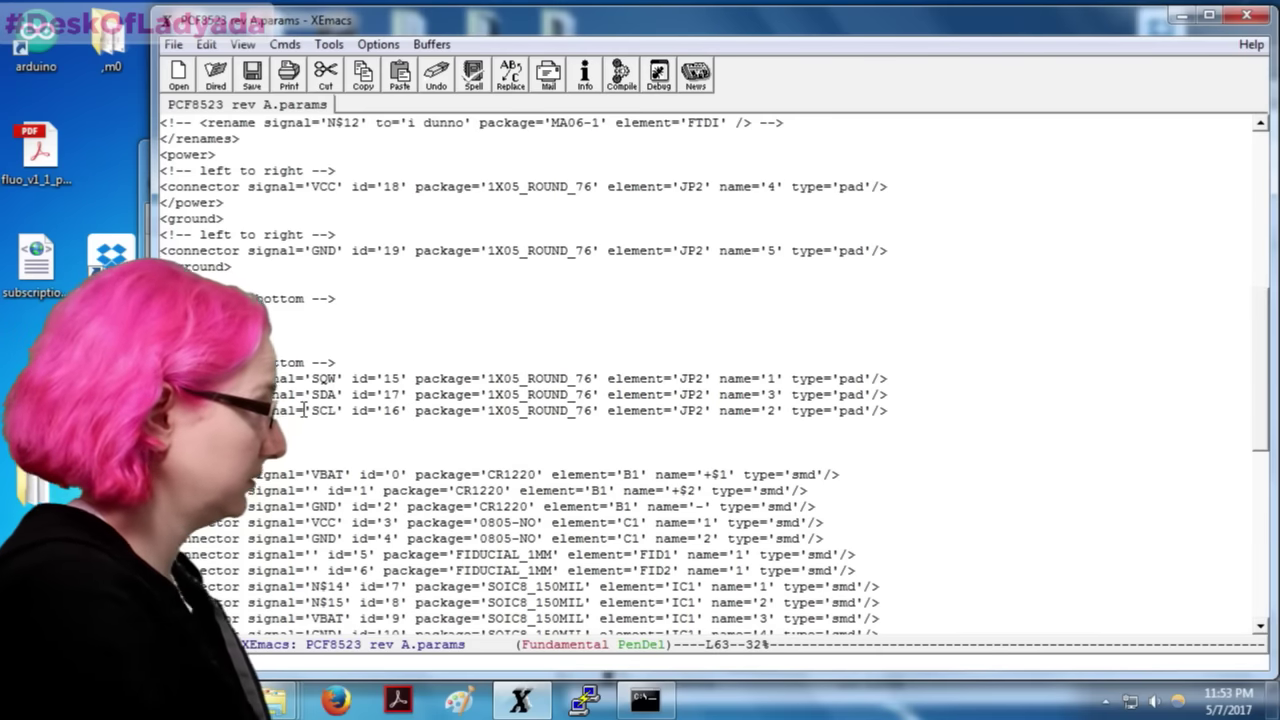
{"action": "key", "text": "Return"}
{"action": "key", "text": "ctrl+y"}
{"action": "key", "text": "Return"}
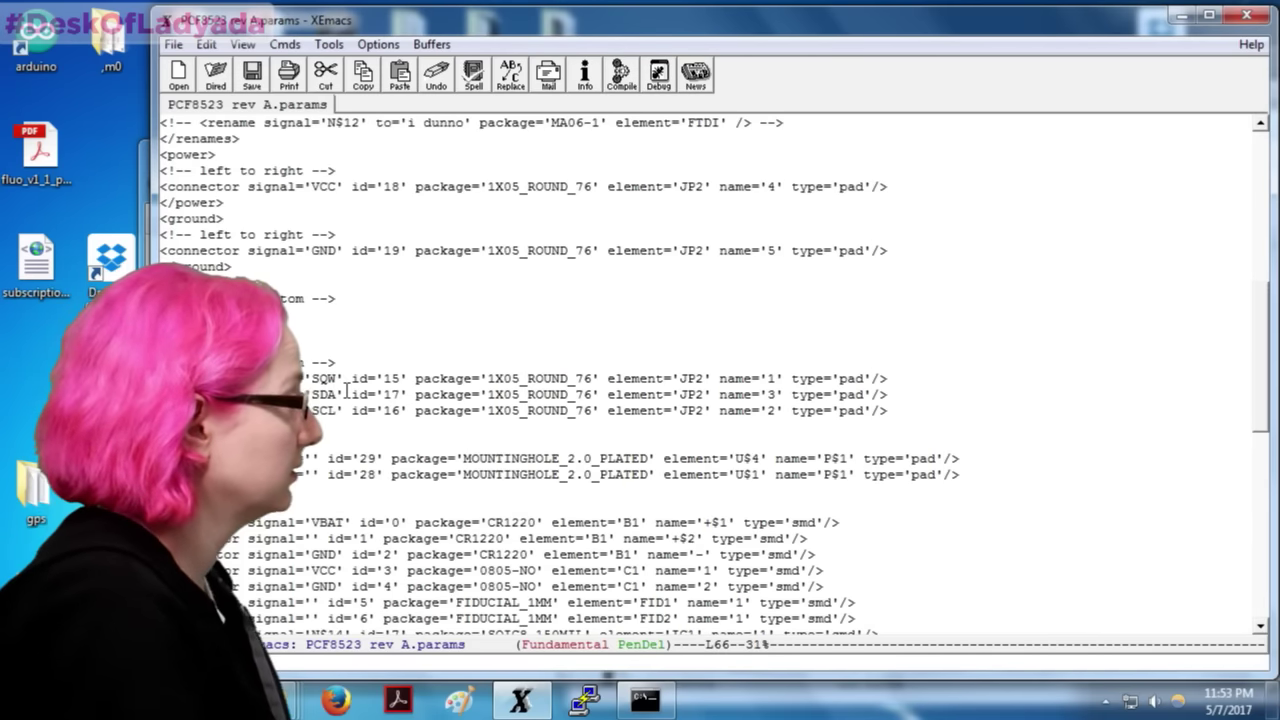
Step: Move the SDA and SCL connector lines from the right section to the left section and save the params file
{"action": "scroll", "coordinate": [346, 390], "scroll_direction": "up", "scroll_amount": 1}
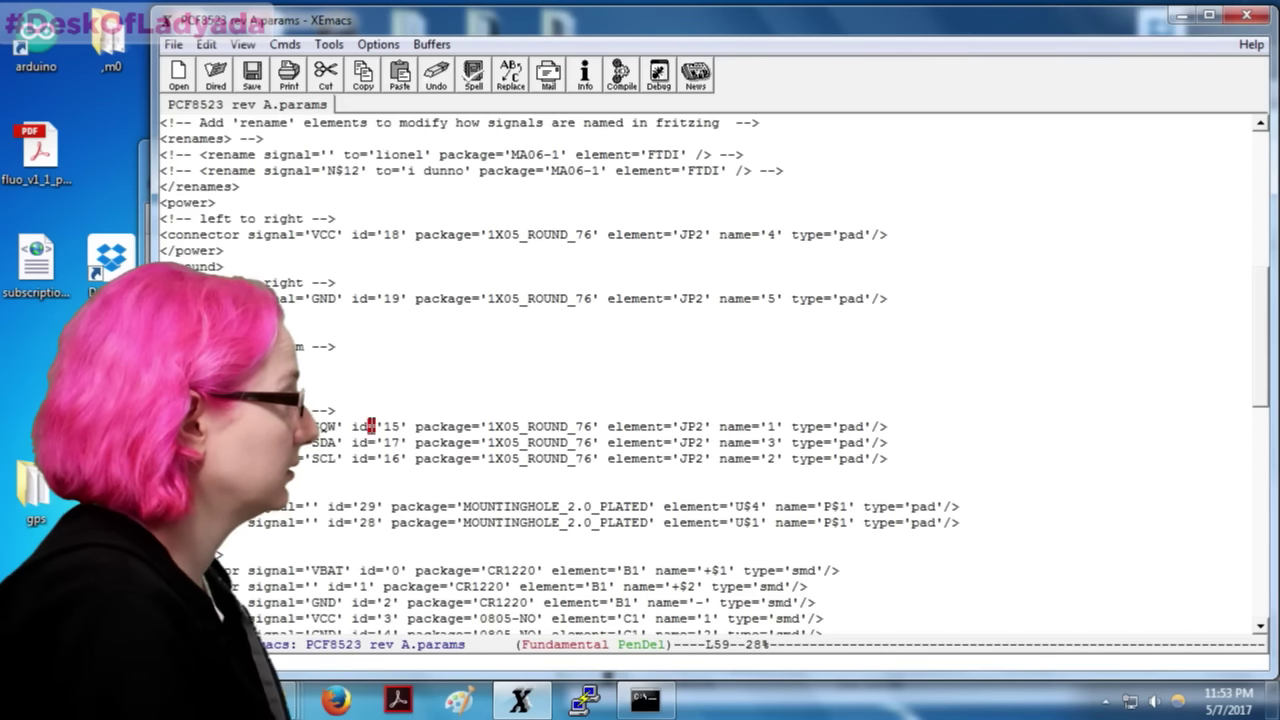
{"action": "key", "text": "ctrl+k"}
{"action": "key", "text": "ctrl+k"}
{"action": "key", "text": "ctrl+k"}
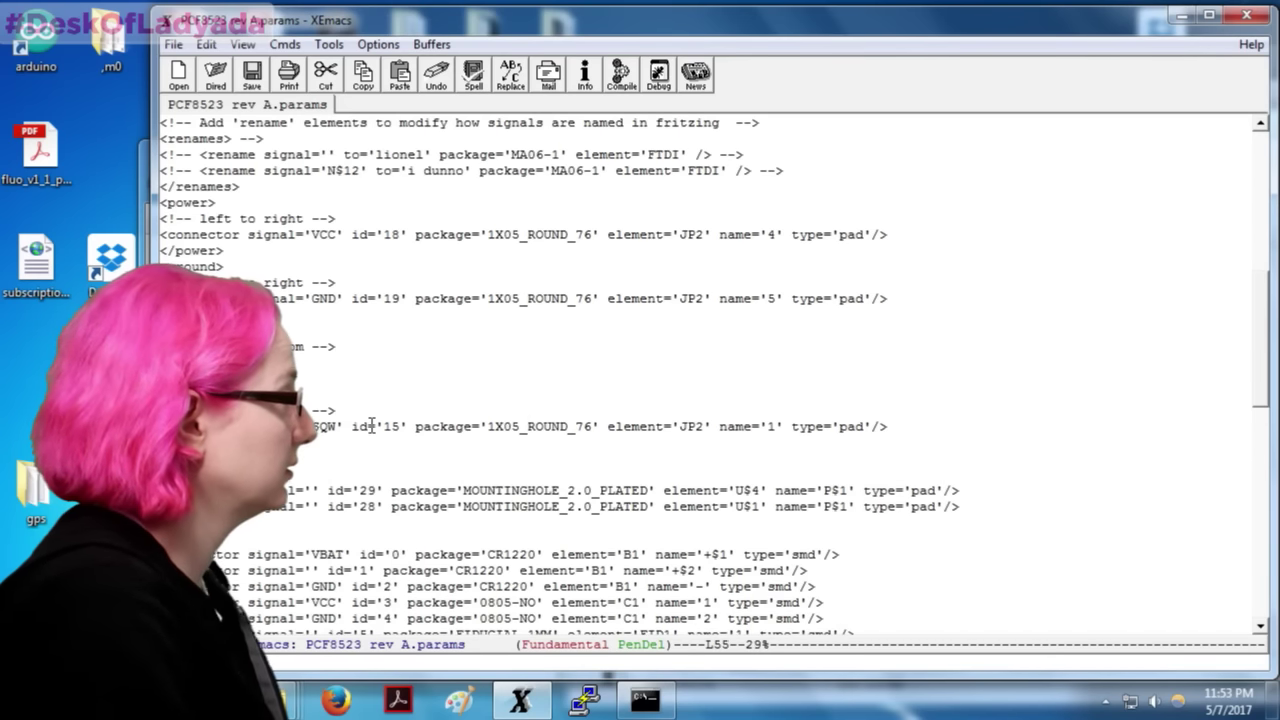
{"action": "key", "text": "ctrl+y"}
{"action": "key", "text": "ctrl+x"}
{"action": "key", "text": "ctrl+s"}
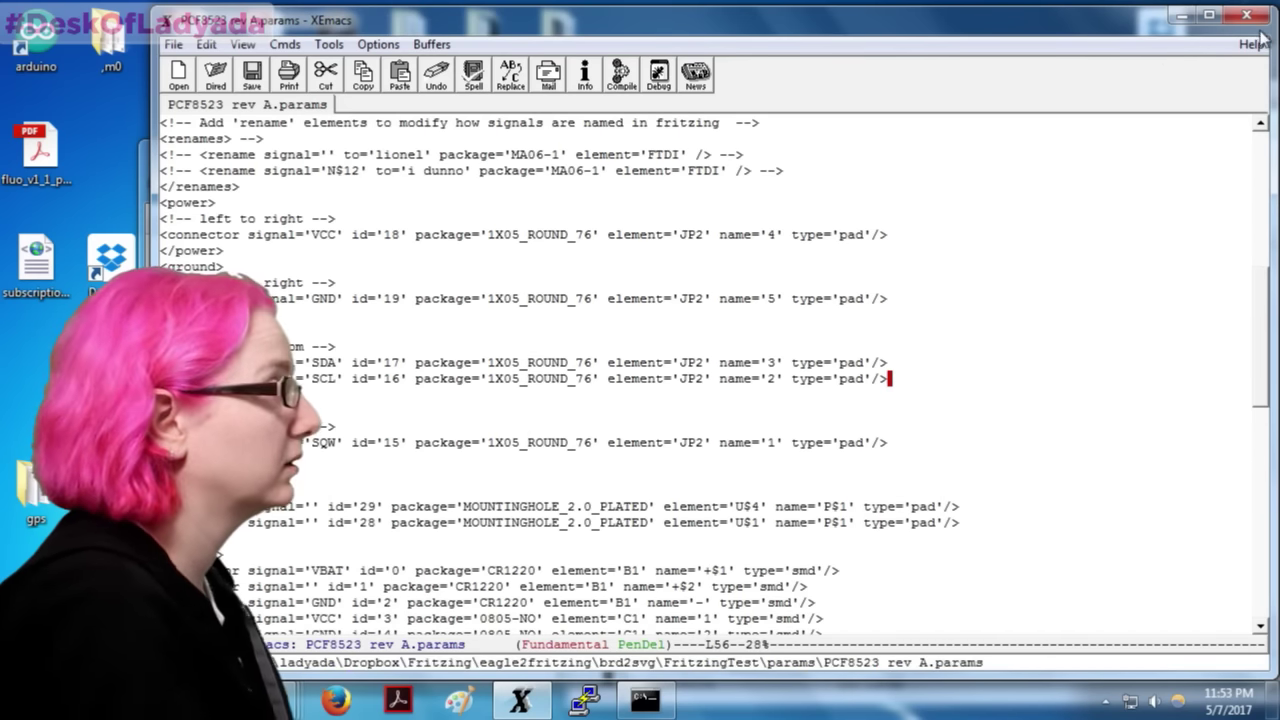
Step: Rerun python run.py in the command prompt to regenerate the part from the edited params file
{"action": "left_click", "coordinate": [1181, 15]}
{"action": "left_click", "coordinate": [488, 370]}
{"action": "key", "text": "Up"}
{"action": "key", "text": "Return"}
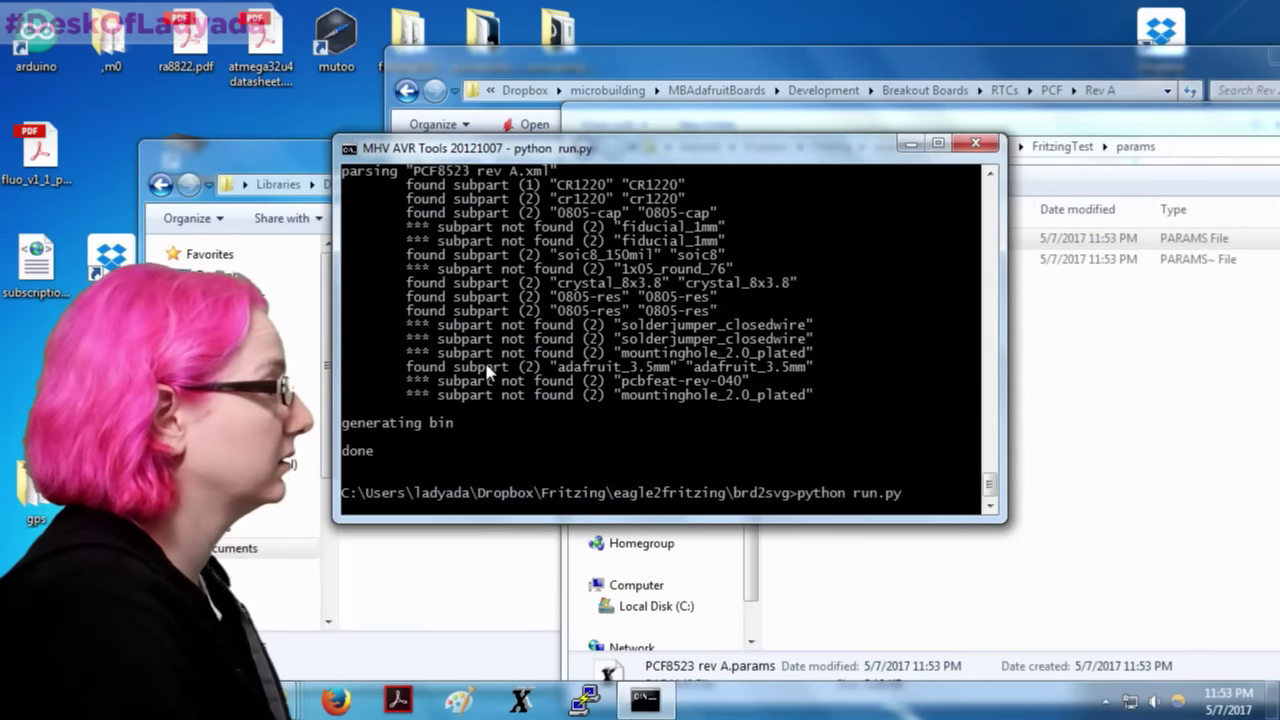
Step: Open the regenerated PCF8523 rev A_schematic.svg from parts\svg\contrib\schematic in Inkscape
{"action": "left_click", "coordinate": [1114, 309]}
{"action": "left_click", "coordinate": [1063, 146]}
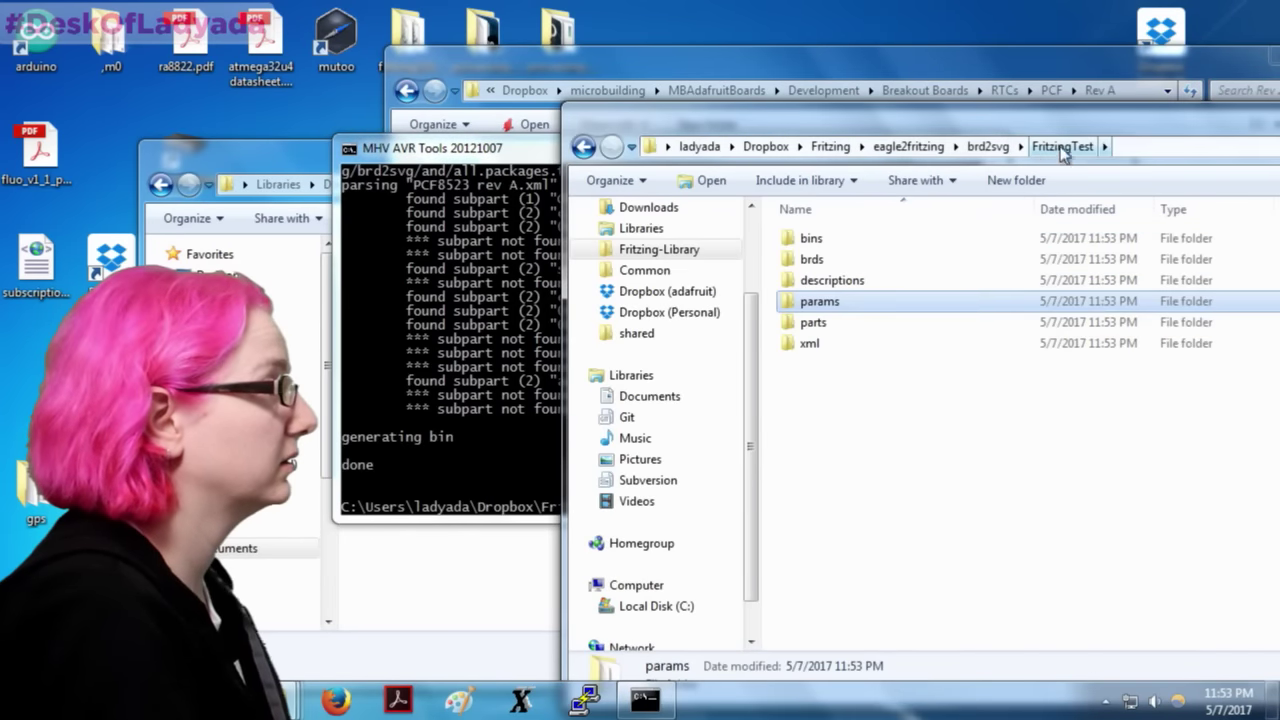
{"action": "double_click", "coordinate": [828, 321]}
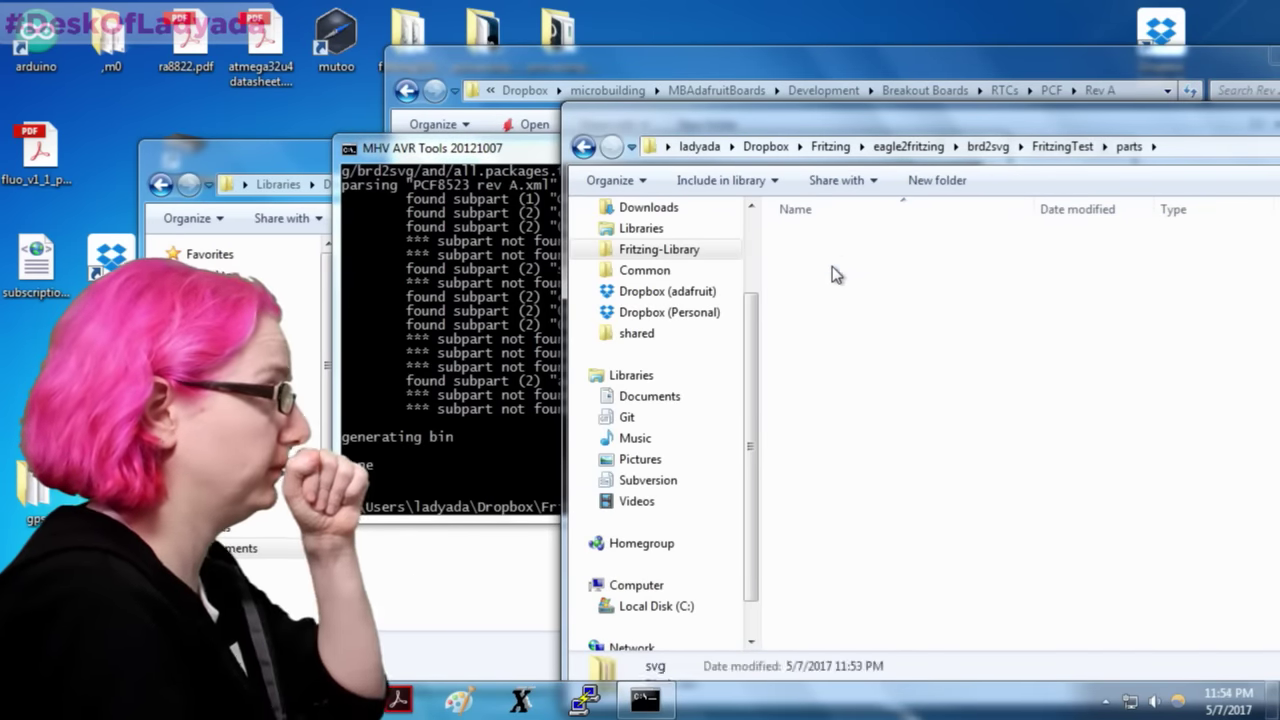
{"action": "double_click", "coordinate": [820, 240]}
{"action": "double_click", "coordinate": [820, 240]}
{"action": "double_click", "coordinate": [819, 296]}
{"action": "left_click", "coordinate": [828, 248]}
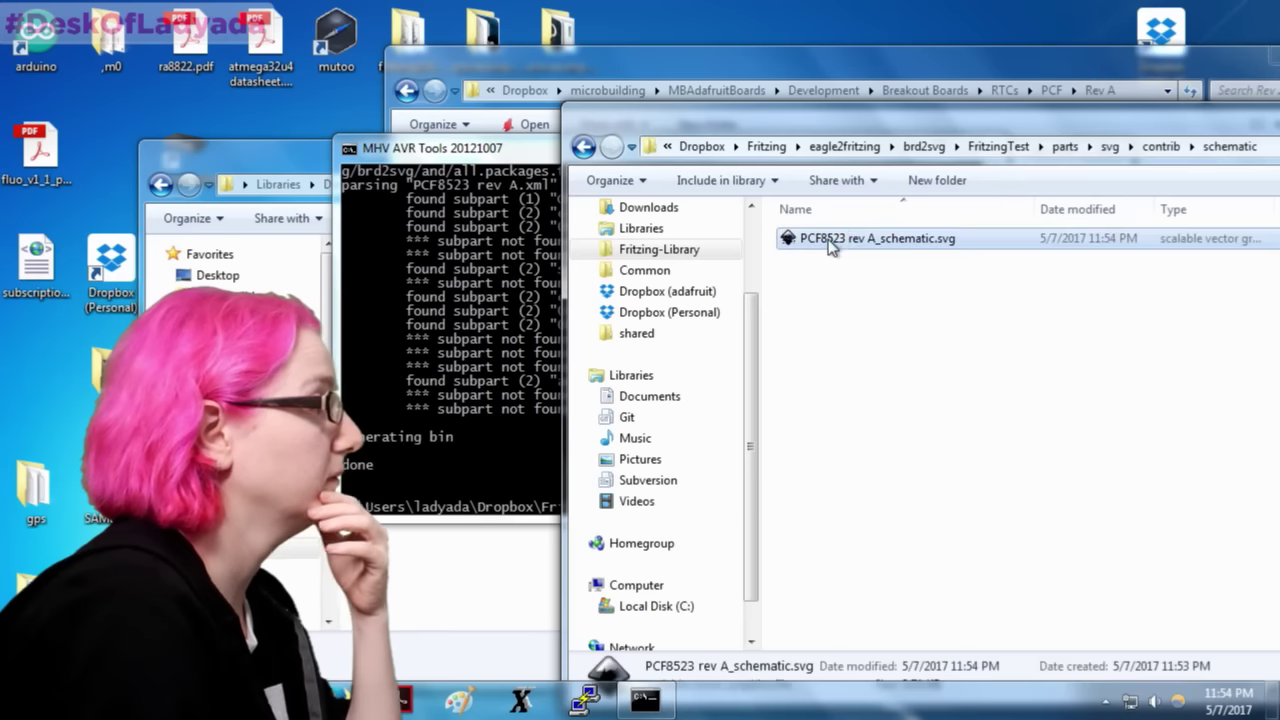
{"action": "double_click", "coordinate": [828, 240]}
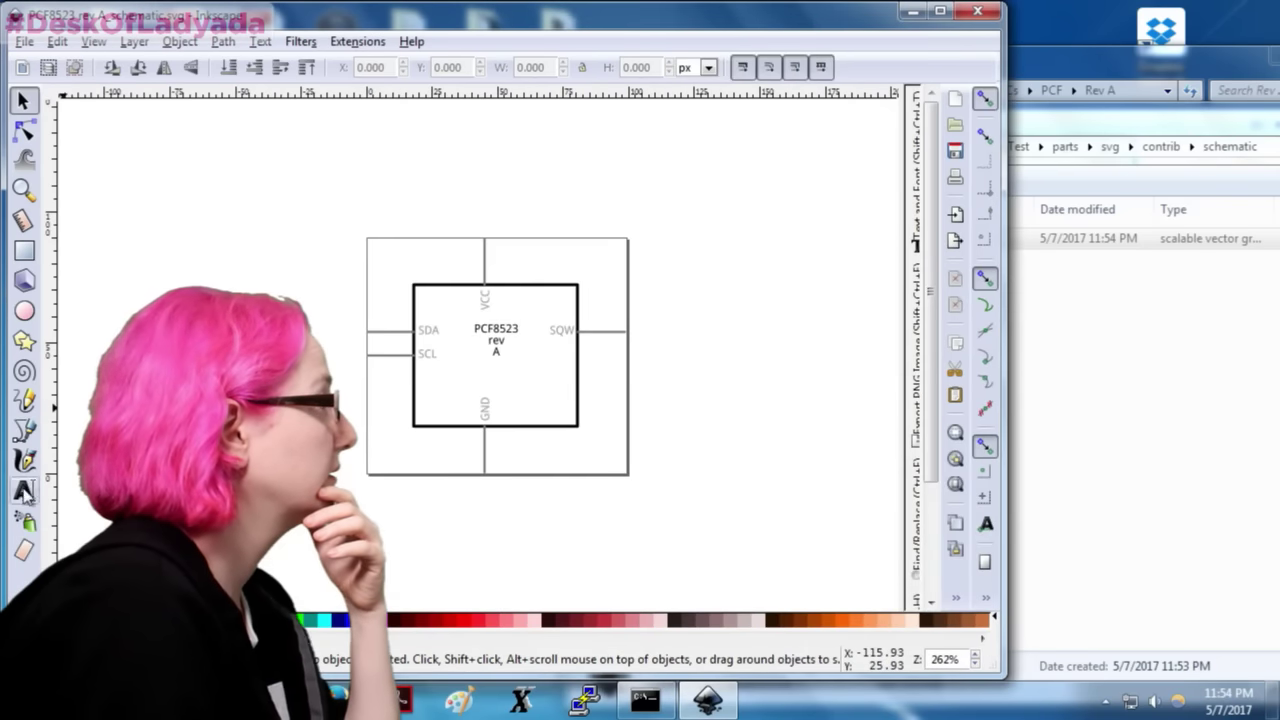
Step: Change the first two lines of the schematic's center label to Adafruit and PCF8523
{"action": "left_click", "coordinate": [24, 490]}
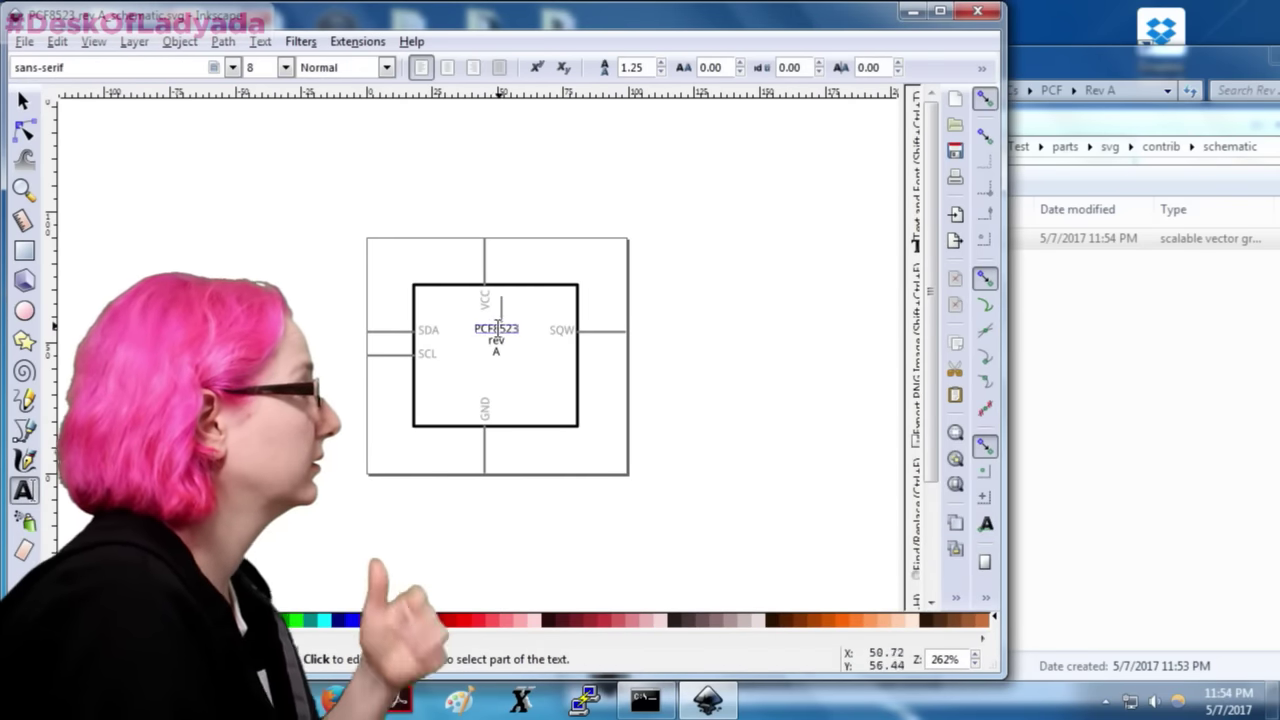
{"action": "left_click", "coordinate": [496, 334]}
{"action": "type", "text": "RTC"}
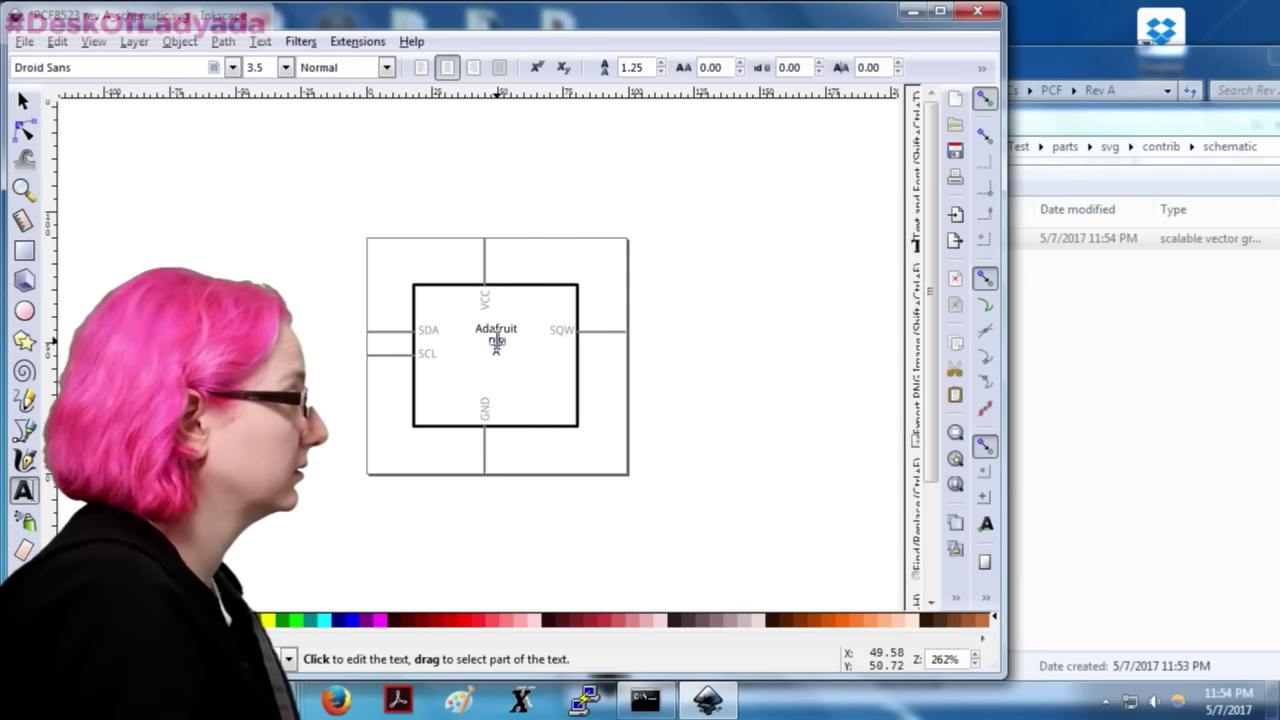
{"action": "key", "text": "ctrl+z"}
{"action": "key", "text": "ctrl+z"}
{"action": "key", "text": "ctrl+z"}
{"action": "key", "text": "ctrl+z"}
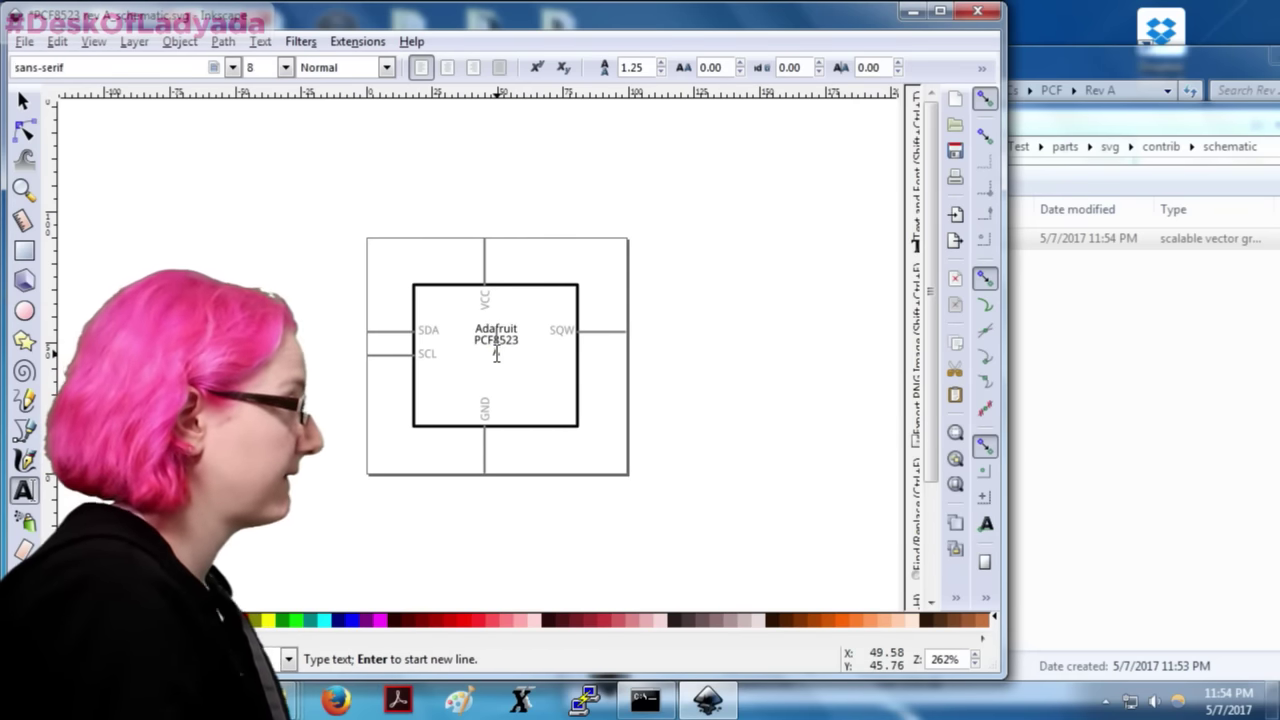
Step: Replace the third line of the center label with RTC Breakout, then save and close the schematic
{"action": "left_click", "coordinate": [496, 352]}
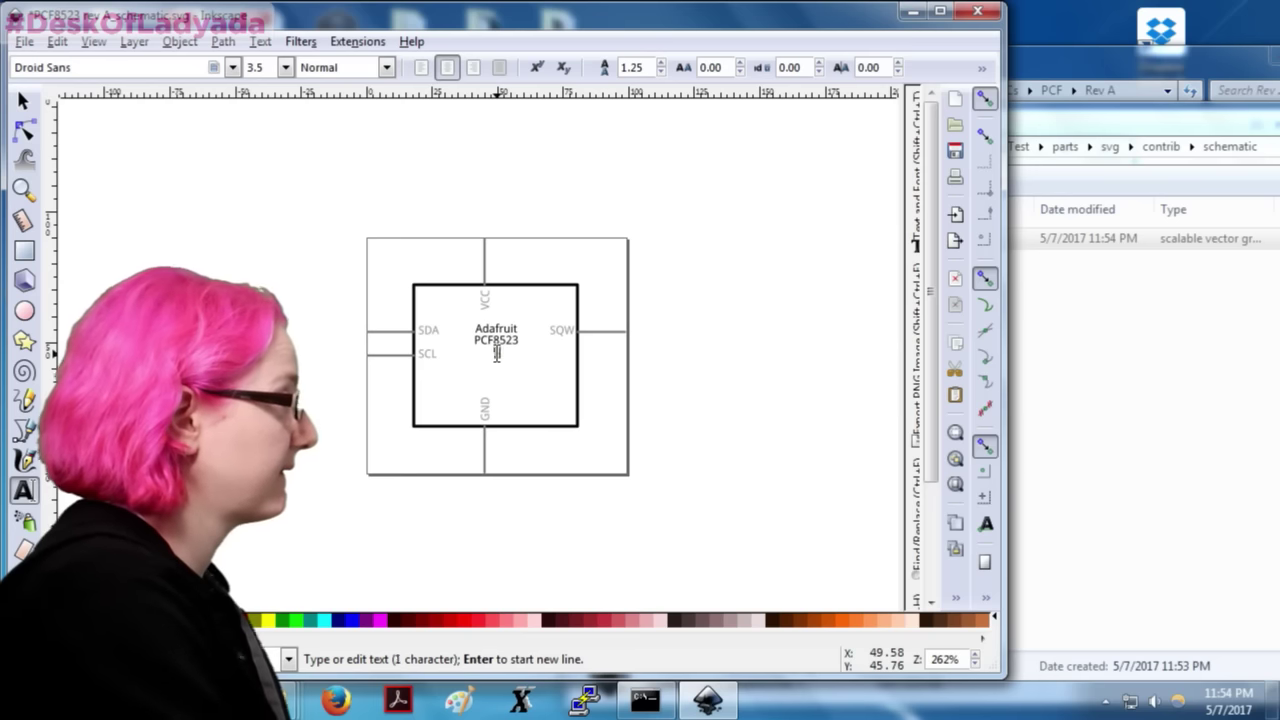
{"action": "type", "text": "eakout"}
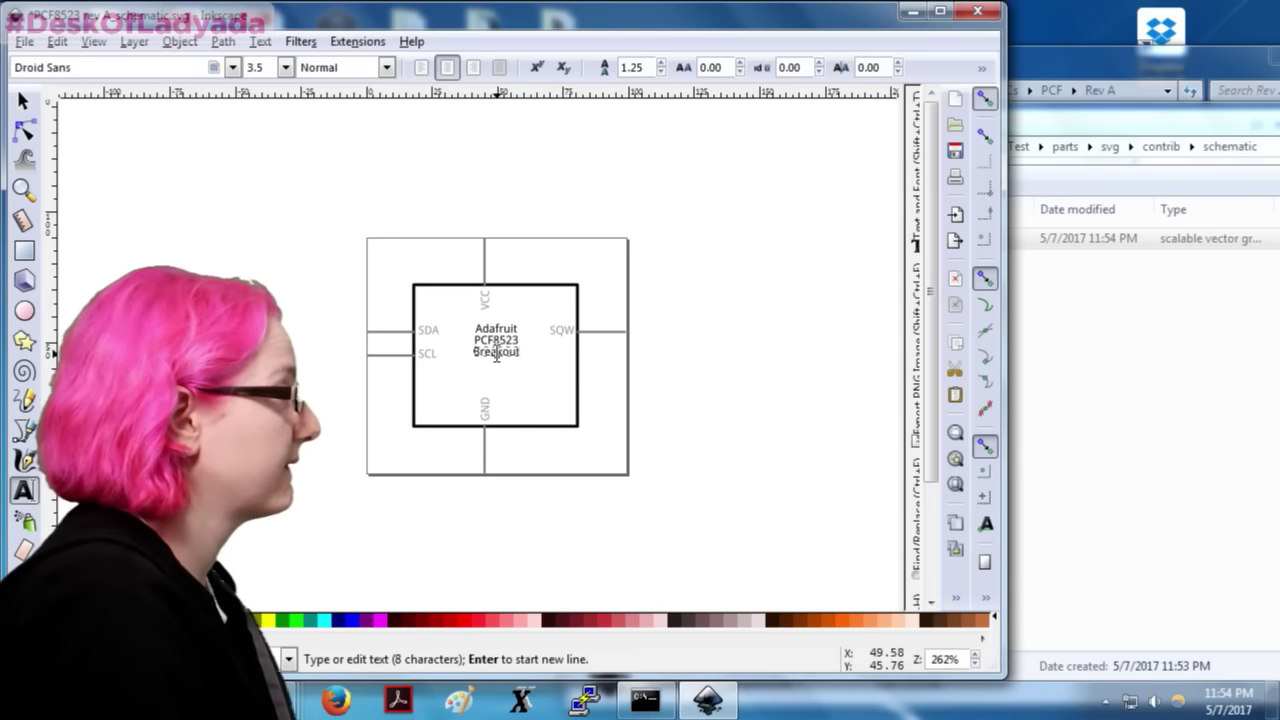
{"action": "type", "text": "RTC"}
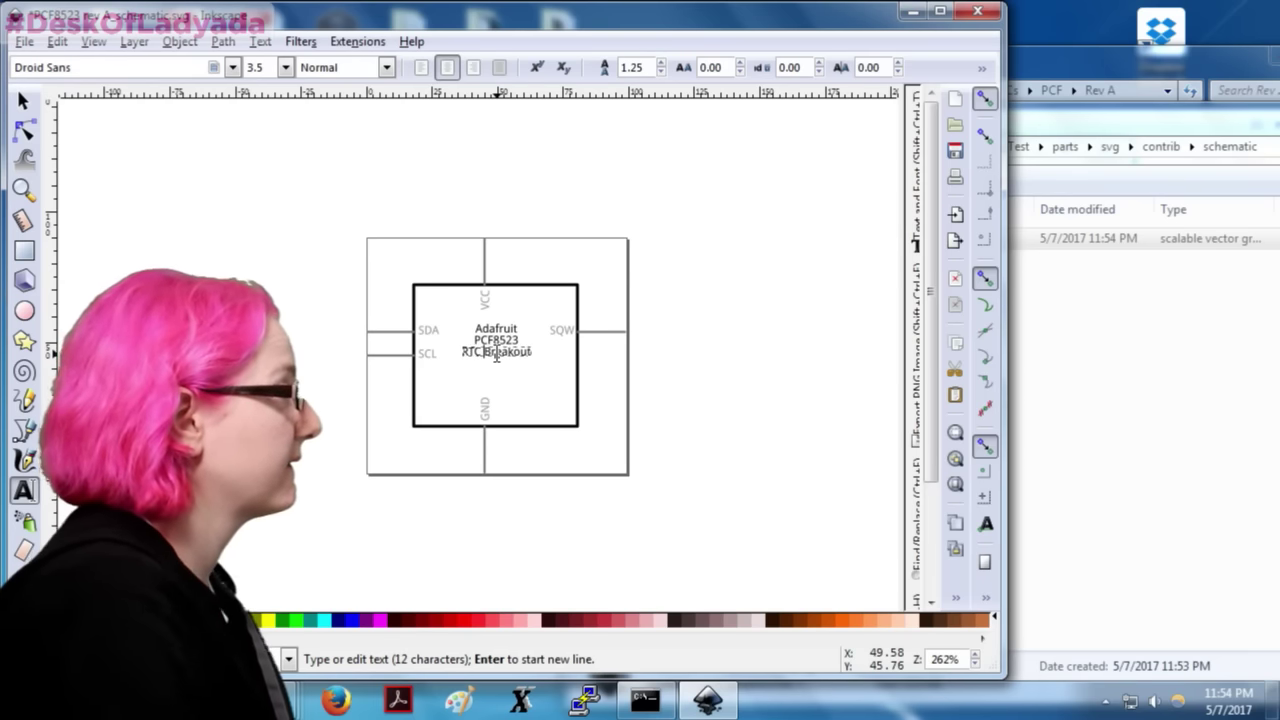
{"action": "left_click", "coordinate": [774, 212]}
{"action": "key", "text": "ctrl+s"}
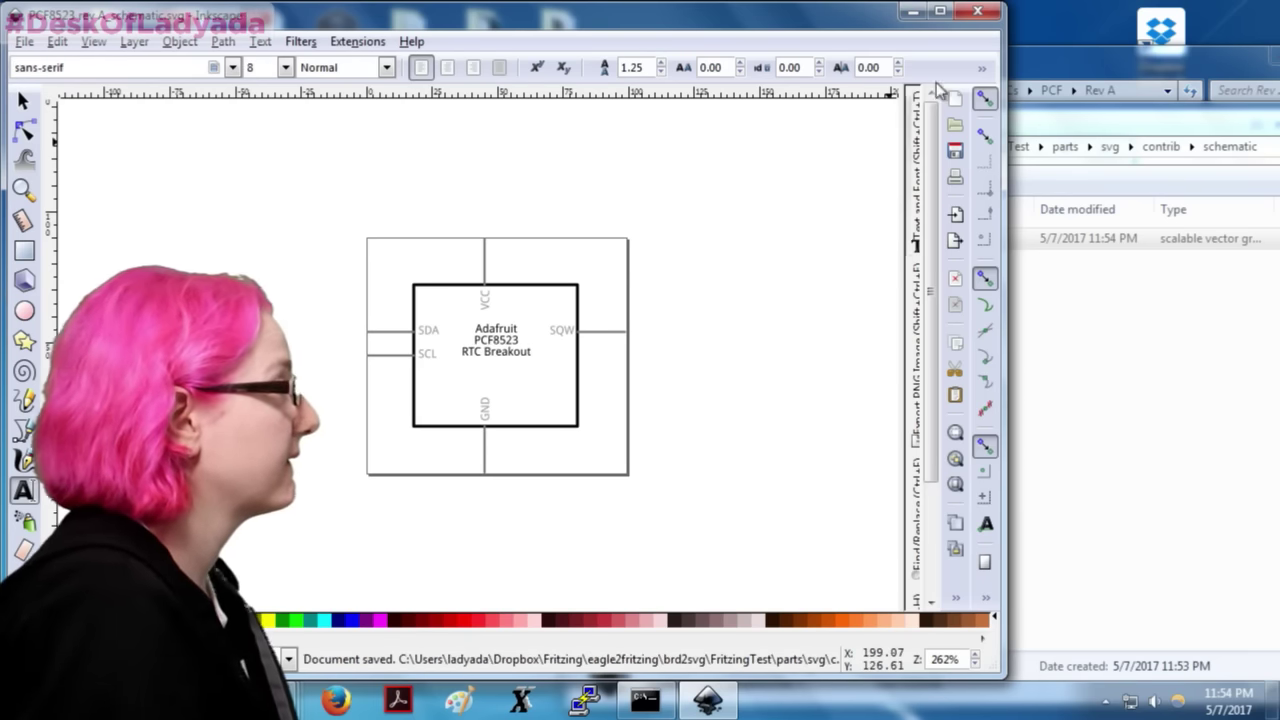
{"action": "left_click", "coordinate": [977, 11]}
Step: Replace the contrib and svg folders in Documents\Fritzing\parts\user with the regenerated ones from FritzingTest\parts
{"action": "left_click", "coordinate": [1065, 146]}
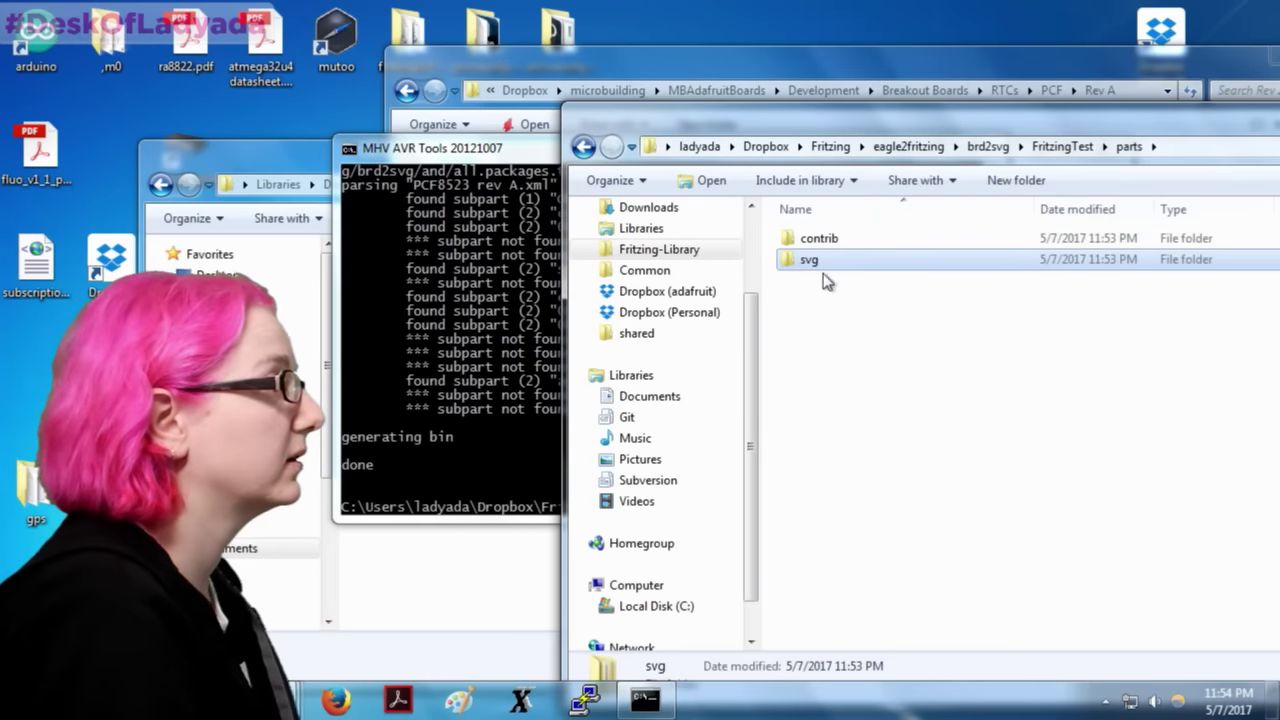
{"action": "left_click_drag", "start_coordinate": [823, 277], "coordinate": [790, 228]}
{"action": "mouse_move", "coordinate": [584, 700]}
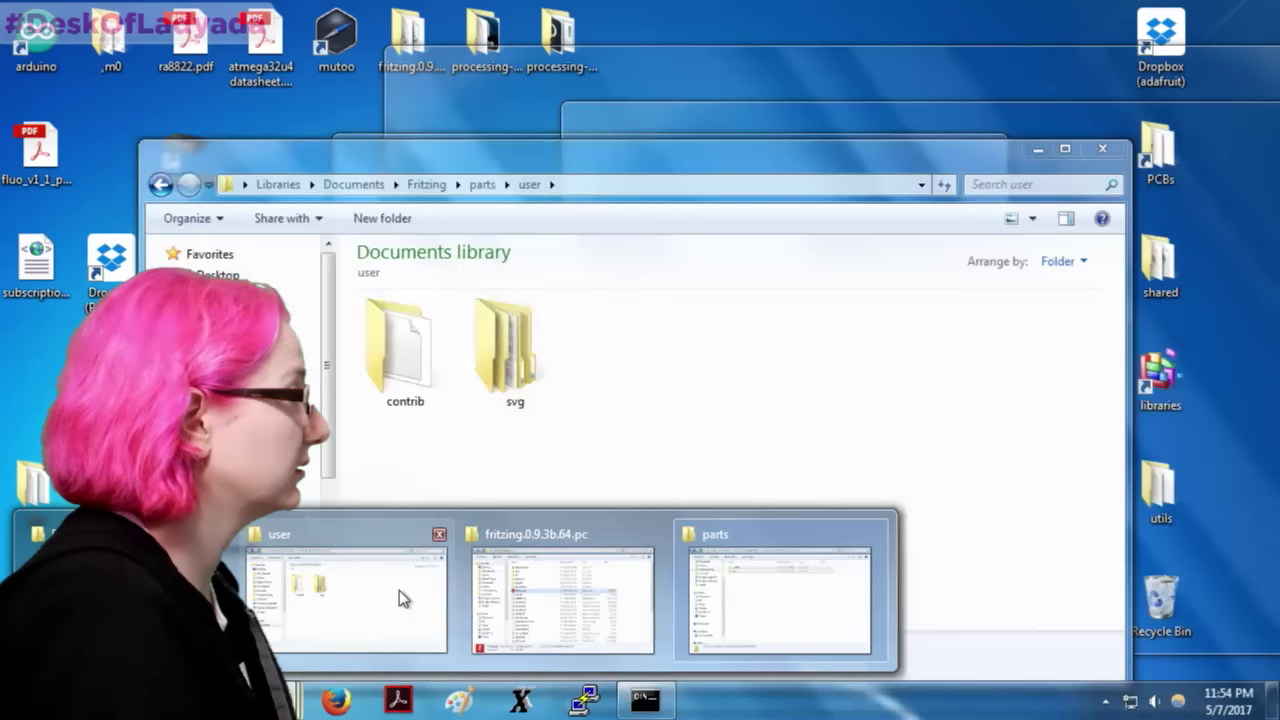
{"action": "left_click", "coordinate": [399, 590]}
{"action": "left_click_drag", "start_coordinate": [645, 421], "coordinate": [583, 410]}
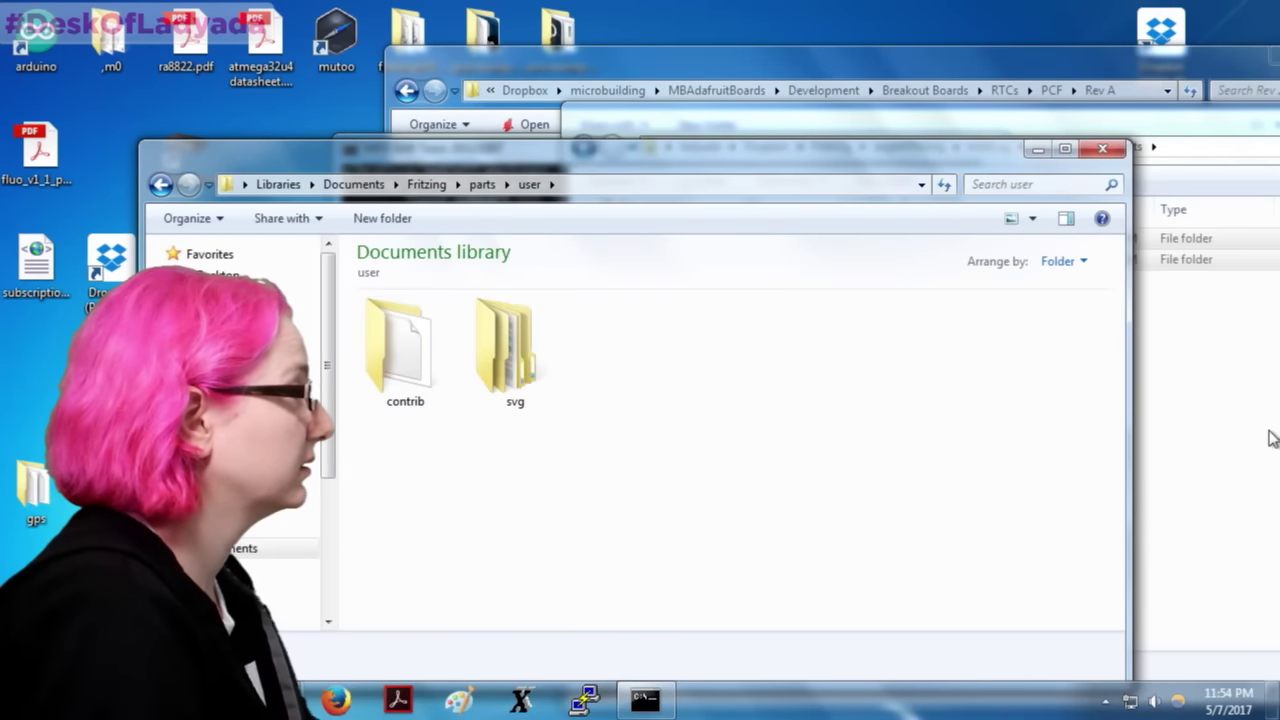
{"action": "left_click", "coordinate": [1271, 437]}
{"action": "left_click", "coordinate": [557, 477]}
{"action": "left_click_drag", "start_coordinate": [557, 469], "coordinate": [397, 334]}
{"action": "key", "text": "Delete"}
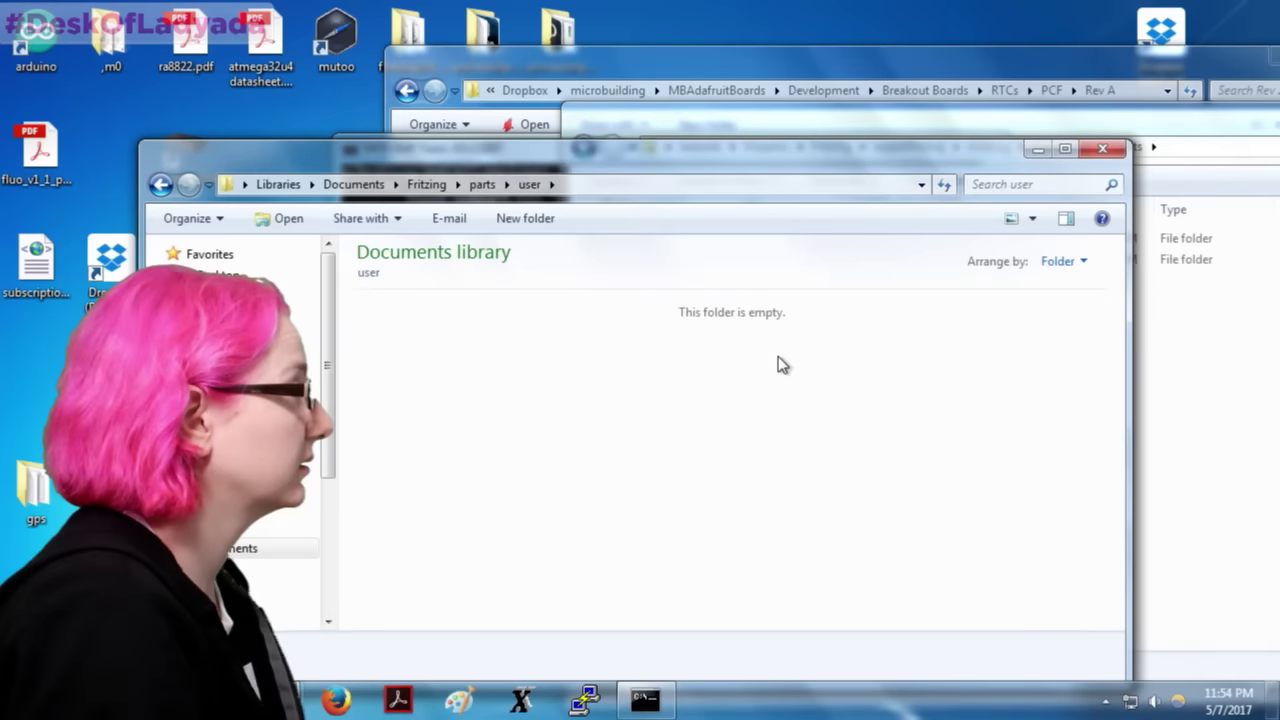
{"action": "key", "text": "ctrl+z"}
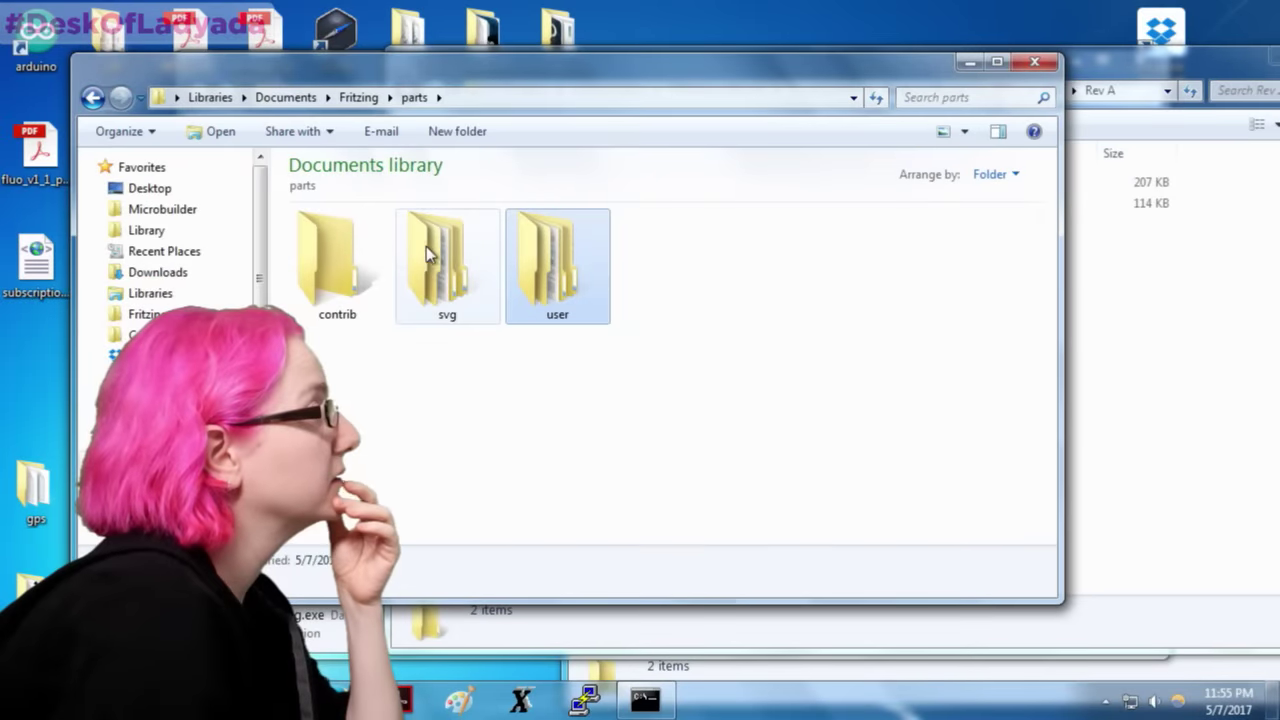
Step: Look through the svg\user folder in Documents\Fritzing\parts and its breadboard subfolder, and return to parts
{"action": "double_click", "coordinate": [426, 264]}
{"action": "double_click", "coordinate": [426, 264]}
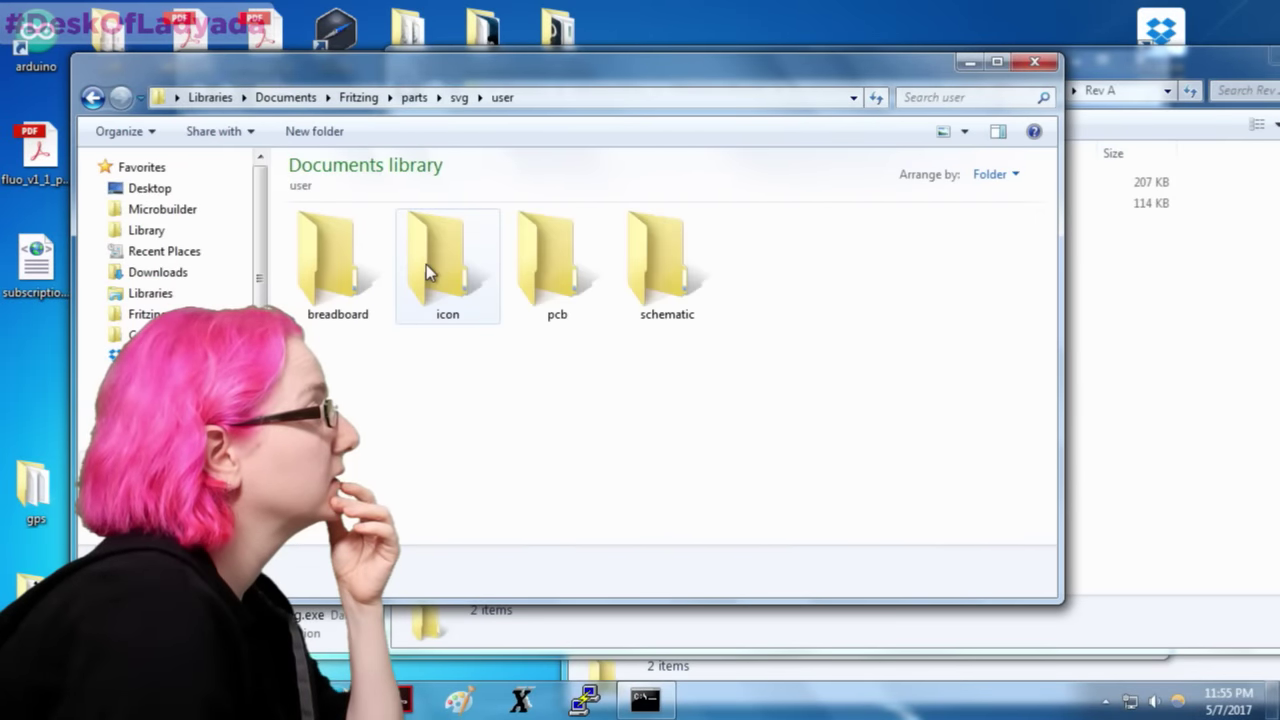
{"action": "left_click", "coordinate": [459, 97]}
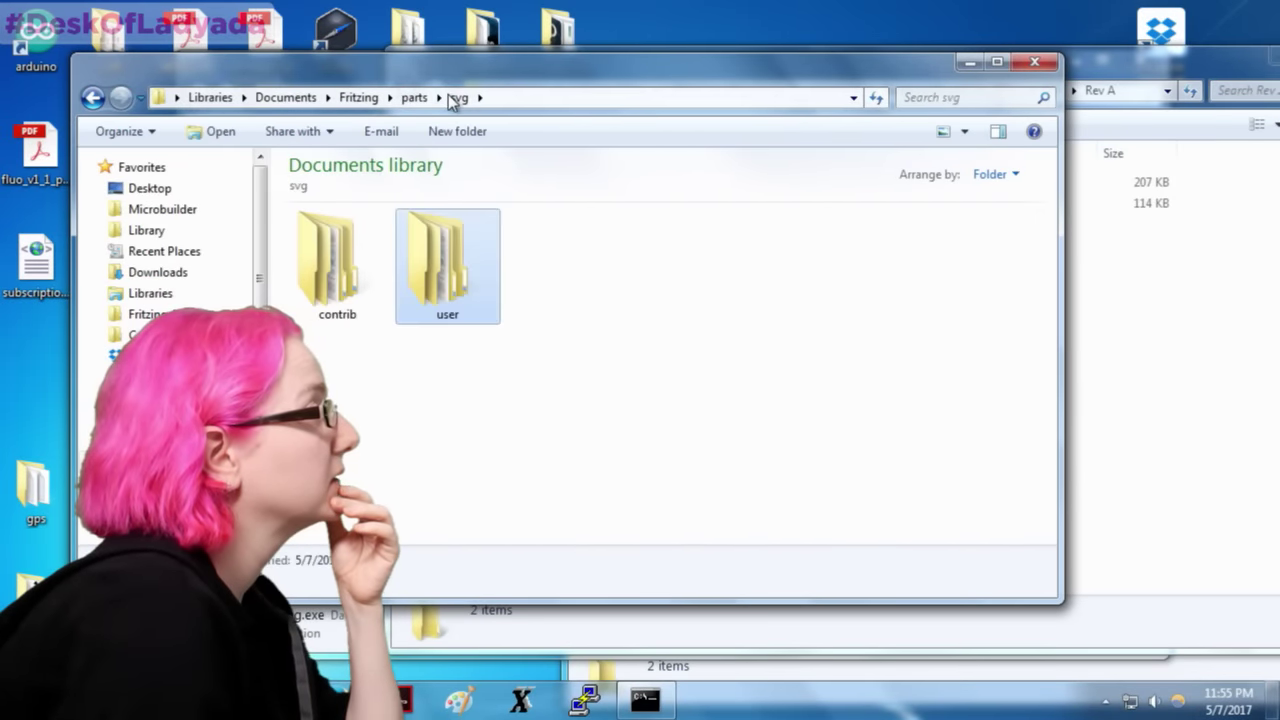
{"action": "double_click", "coordinate": [447, 262]}
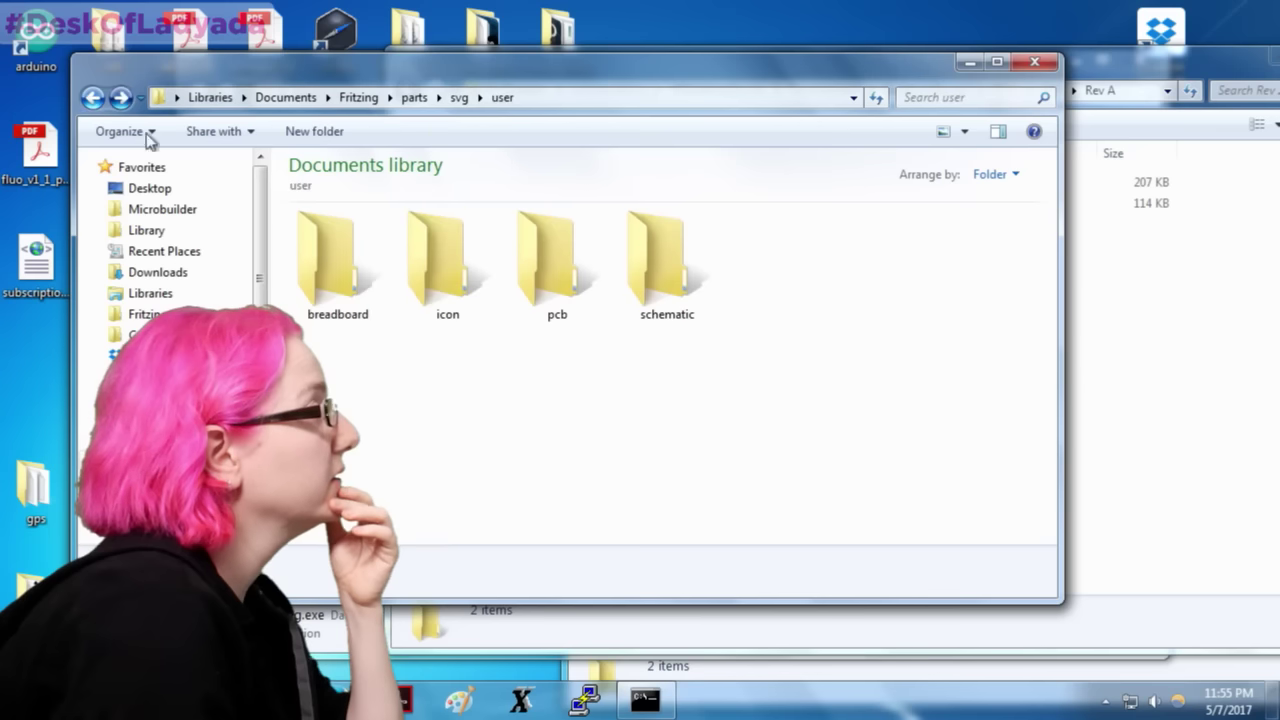
{"action": "double_click", "coordinate": [318, 284]}
{"action": "left_click", "coordinate": [88, 102]}
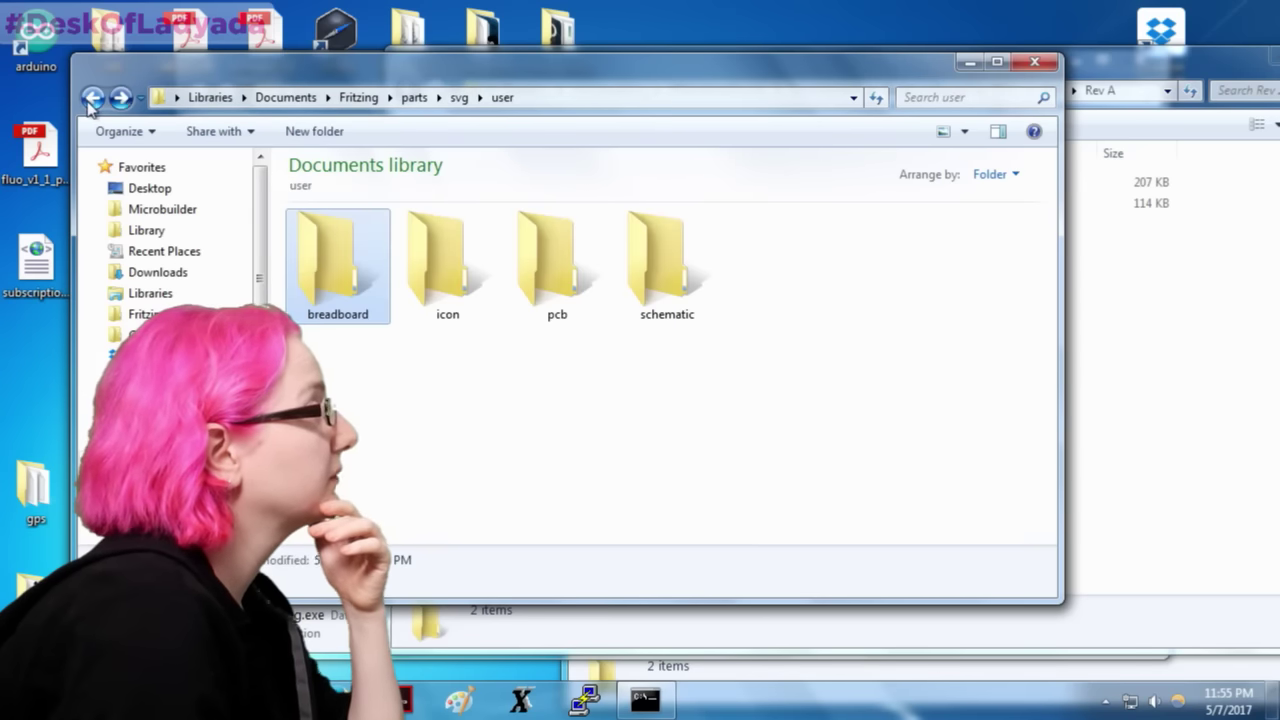
{"action": "left_click", "coordinate": [415, 99]}
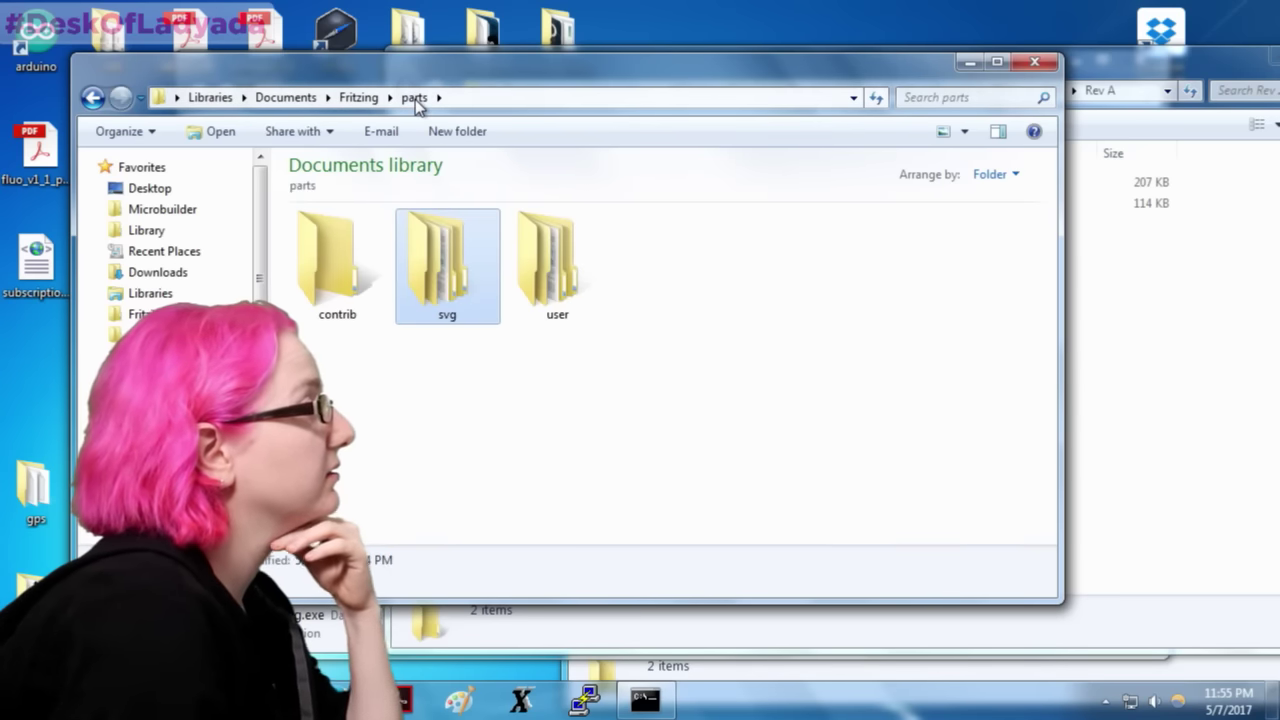
Step: Copy the contrib and svg folders from FritzingTest\parts into Documents\Fritzing\parts, merging them with the existing svg folder
{"action": "left_click", "coordinate": [1086, 351]}
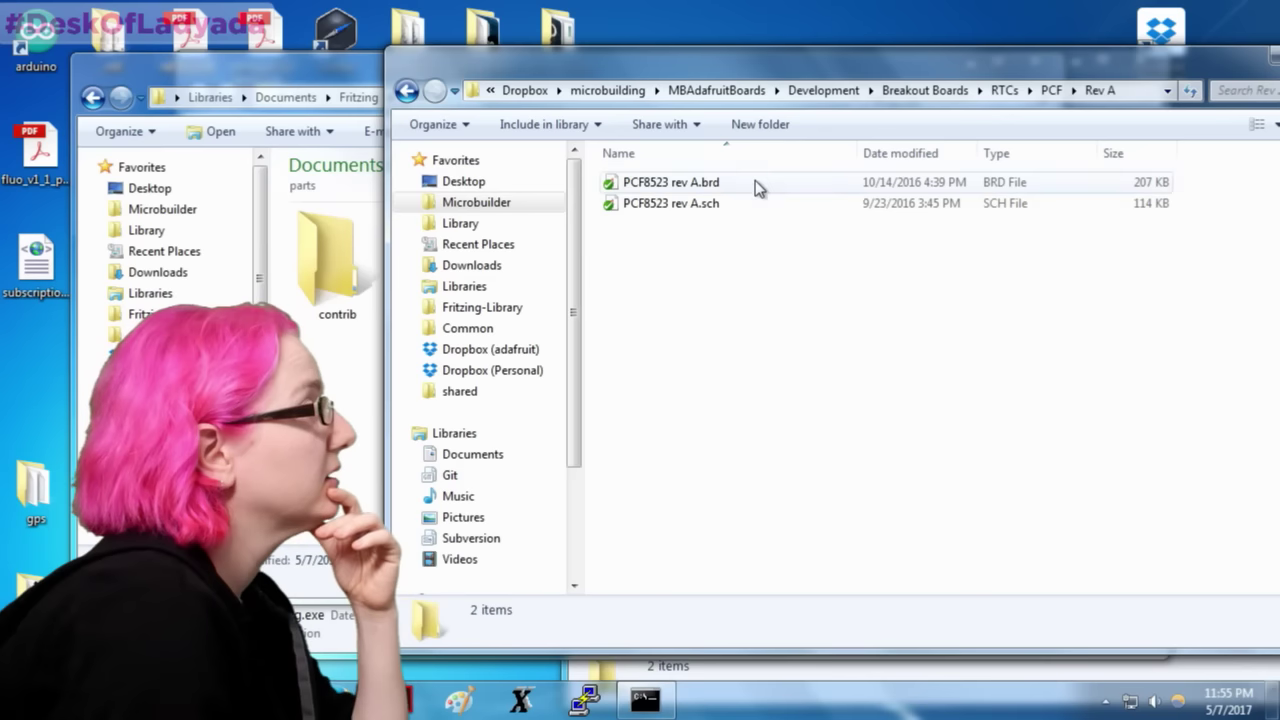
{"action": "left_click", "coordinate": [407, 90]}
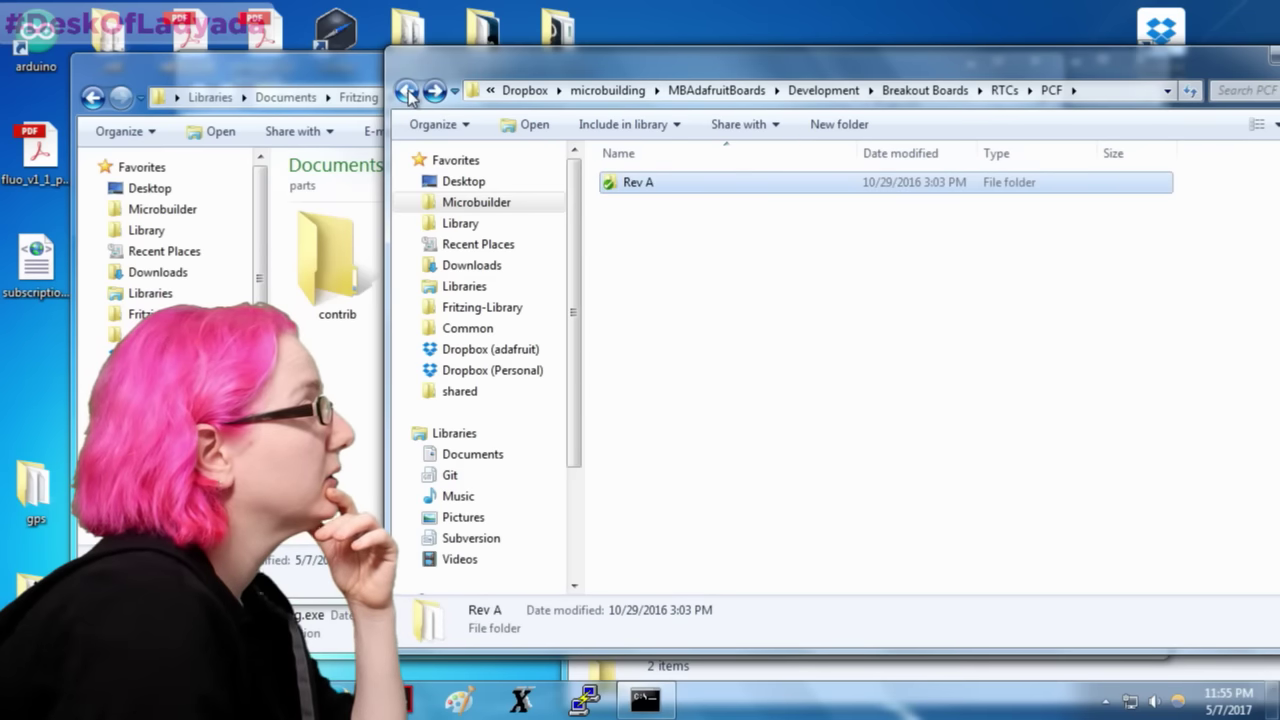
{"action": "left_click", "coordinate": [955, 666]}
{"action": "left_click_drag", "start_coordinate": [950, 402], "coordinate": [818, 233]}
{"action": "left_click", "coordinate": [331, 364]}
{"action": "key", "text": "ctrl+v"}
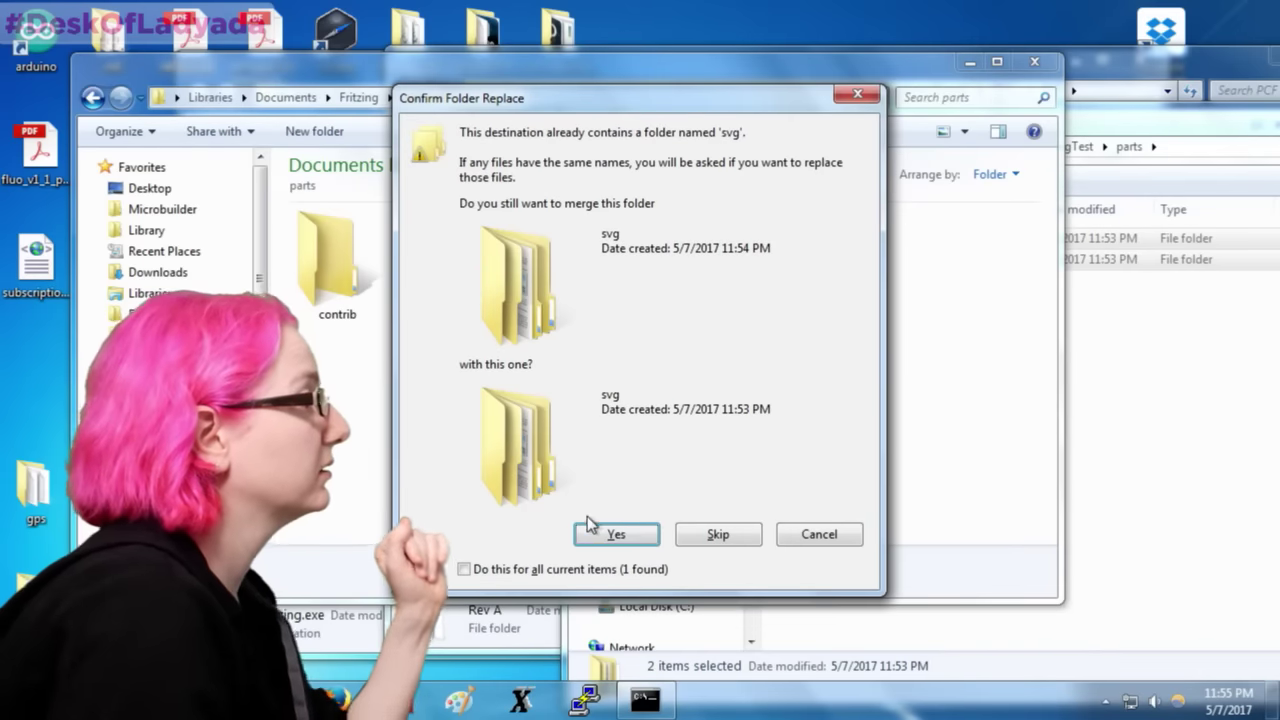
{"action": "left_click", "coordinate": [580, 569]}
{"action": "left_click", "coordinate": [616, 534]}
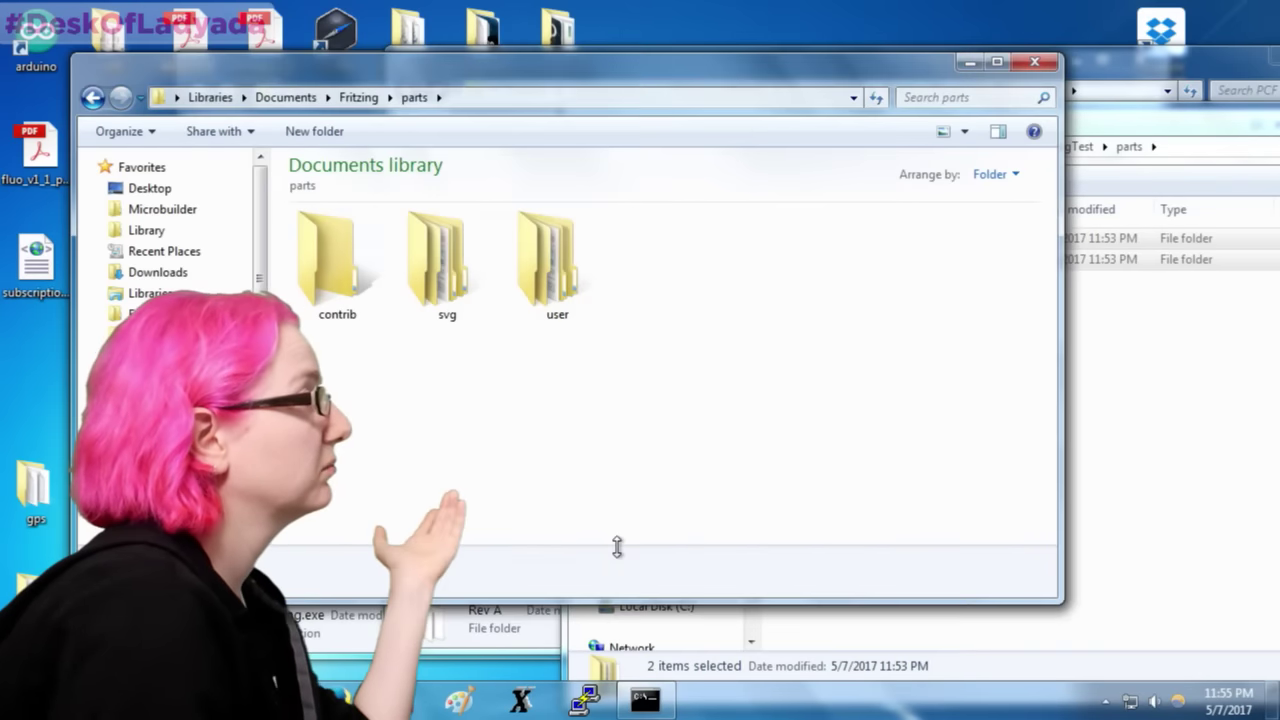
Step: Launch Fritzing.exe from the fritzing.0.9.3b.64.pc folder and dismiss the startup warning about the part's module id
{"action": "left_click_drag", "start_coordinate": [521, 63], "coordinate": [921, 146]}
{"action": "left_click", "coordinate": [343, 65]}
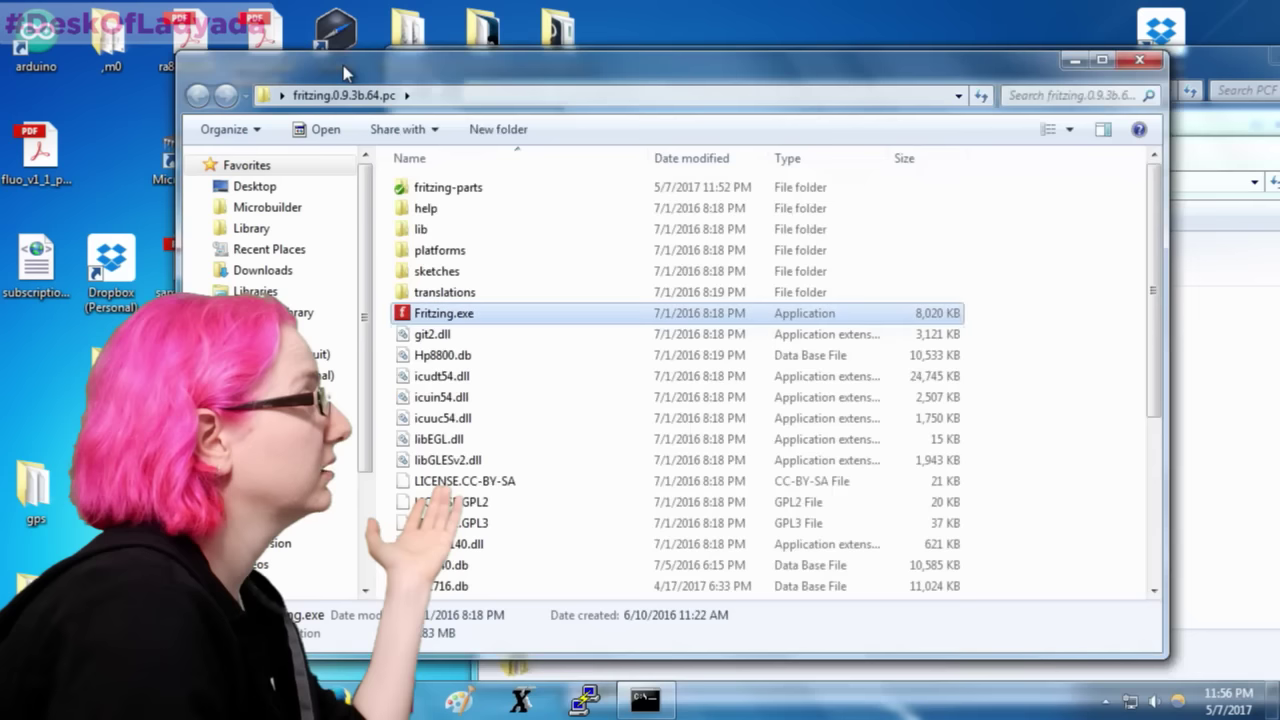
{"action": "double_click", "coordinate": [469, 313]}
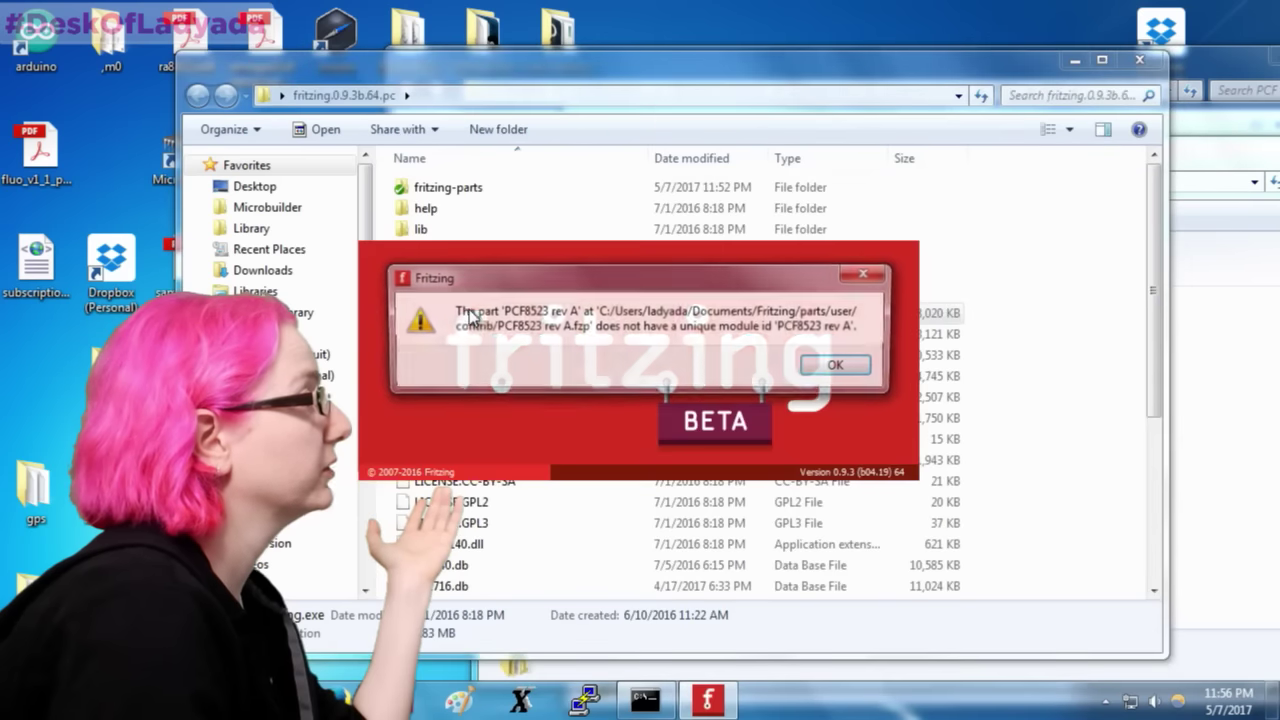
{"action": "left_click", "coordinate": [855, 365]}
{"action": "left_click", "coordinate": [839, 402]}
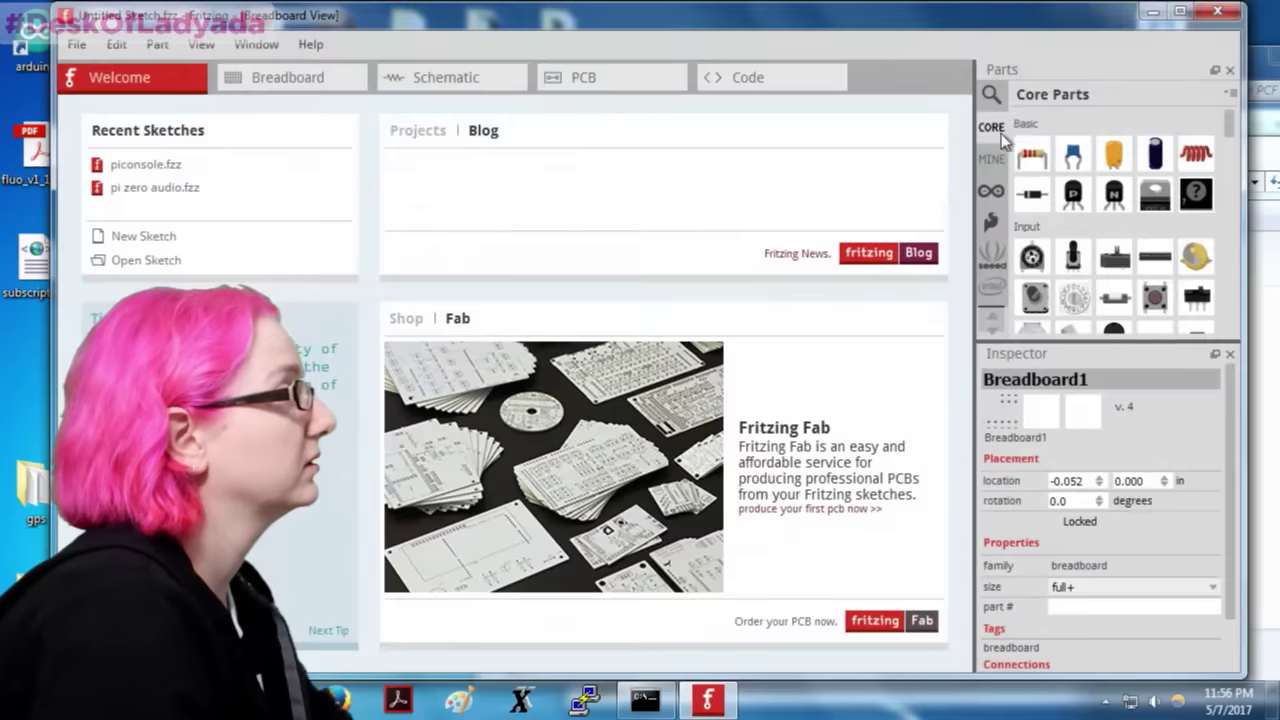
Step: Search the parts bin for pcf and open the PCF8523 rev A part in the new parts editor
{"action": "left_click", "coordinate": [993, 97]}
{"action": "right_click", "coordinate": [1033, 145]}
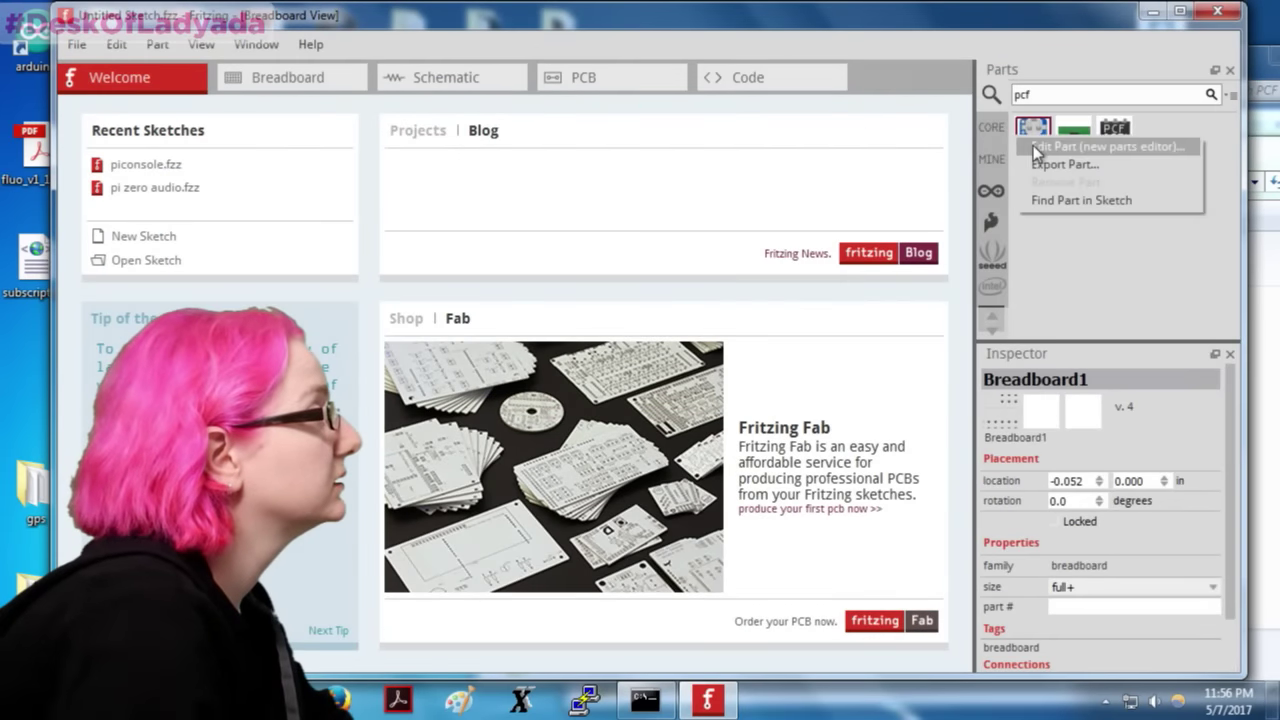
{"action": "key", "text": "Escape"}
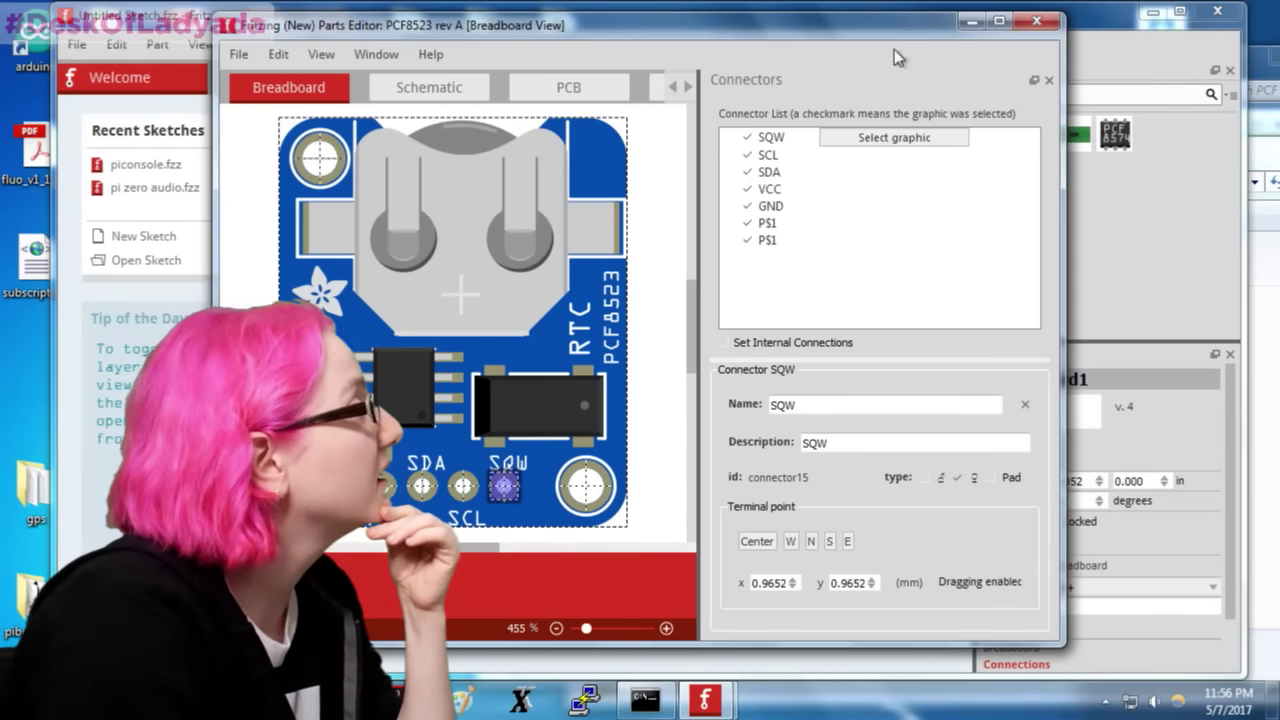
Step: Close the Fritzing sketch window and the PCF8523 rev A parts editor
{"action": "left_click", "coordinate": [1228, 37]}
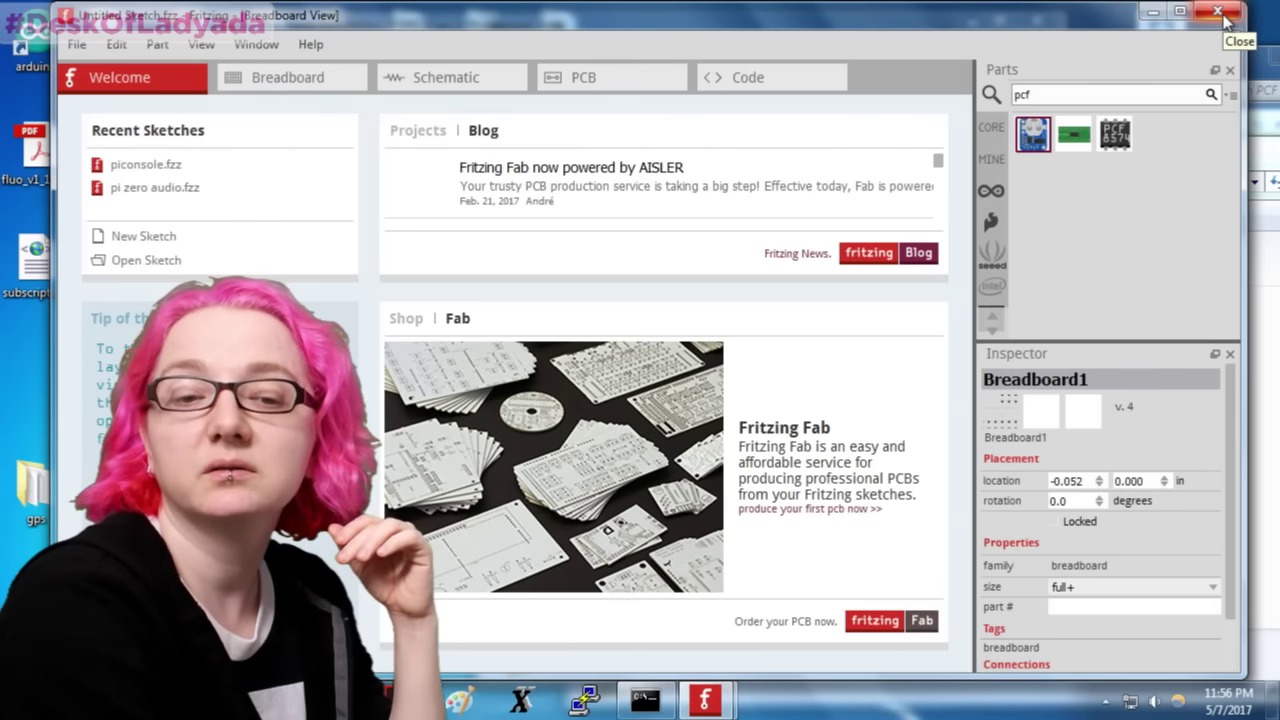
{"action": "left_click", "coordinate": [1220, 14]}
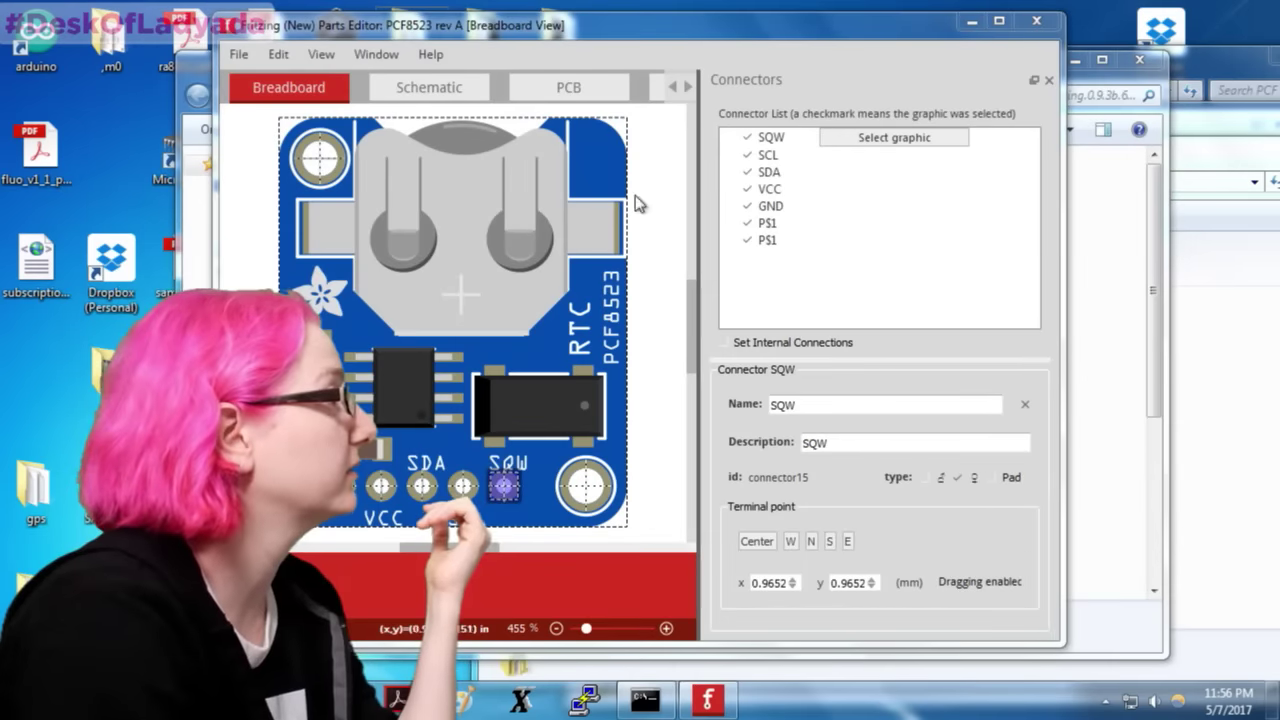
{"action": "left_click", "coordinate": [1047, 22]}
{"action": "left_click", "coordinate": [837, 375]}
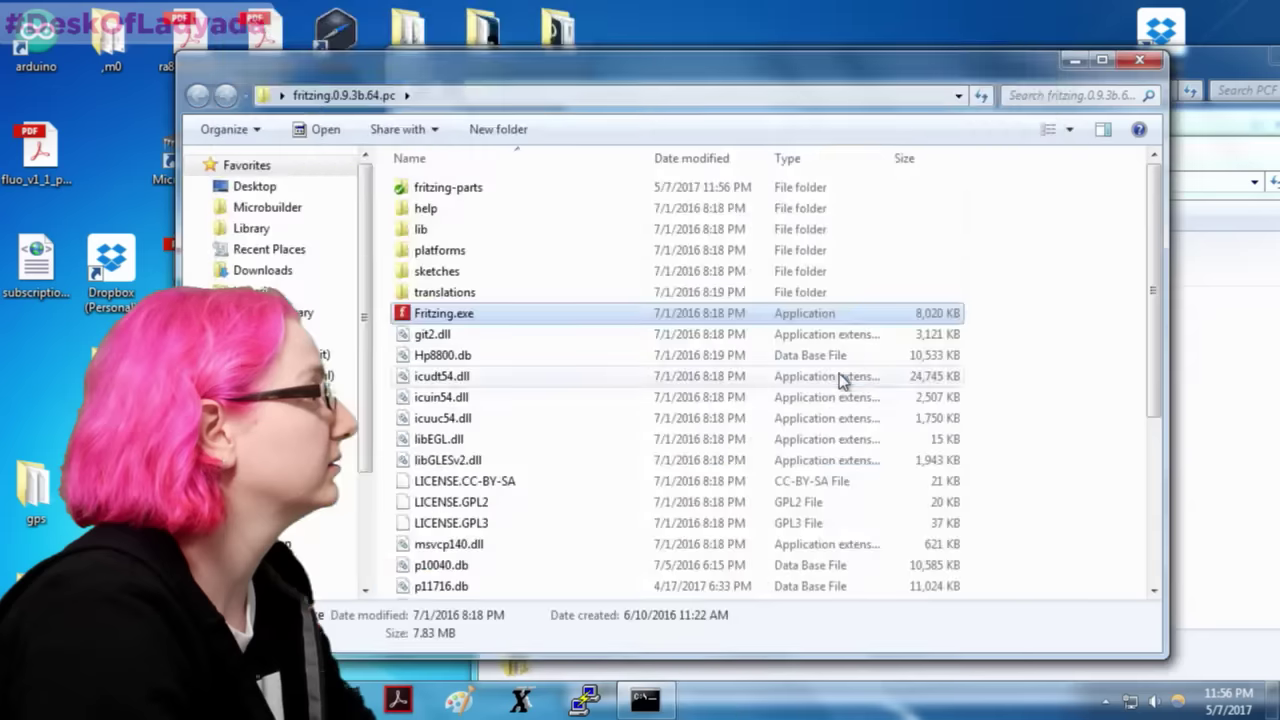
Step: Arrange the Documents\Fritzing\parts, FritzingTest\parts and PCF folder windows in an overlapping cascade, shrinking the FritzingTest\parts window
{"action": "left_click", "coordinate": [1208, 305]}
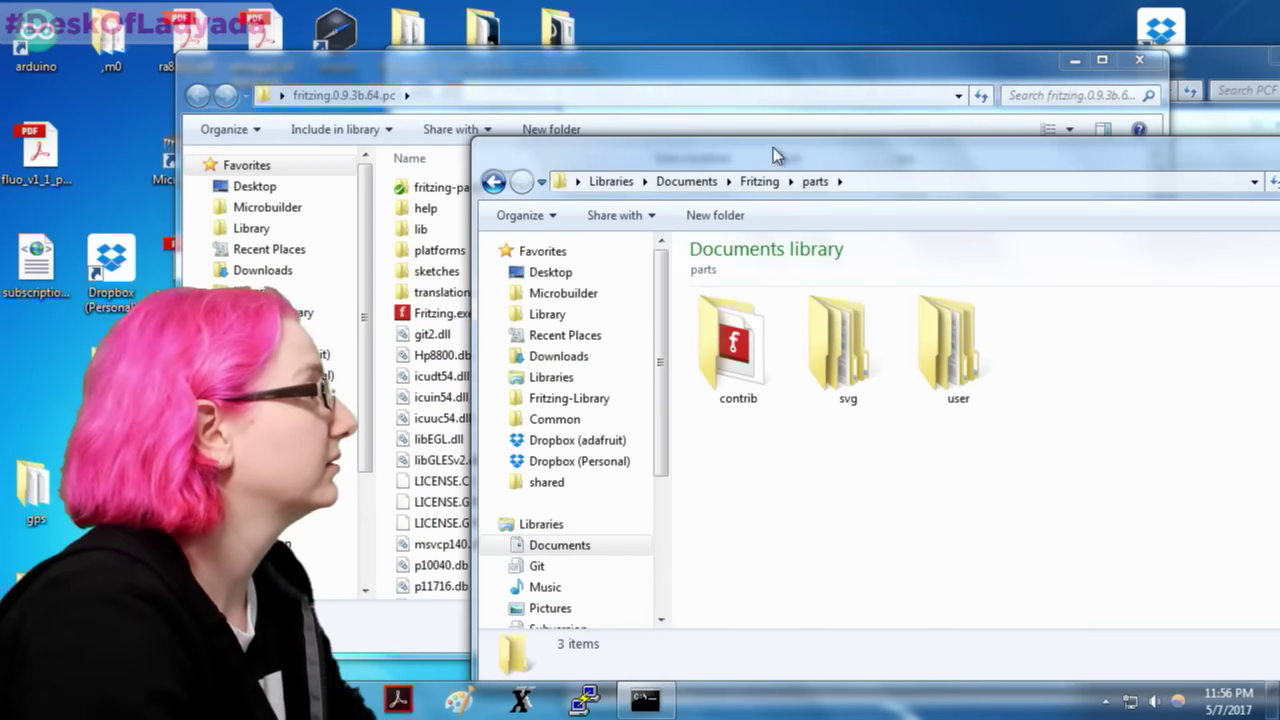
{"action": "left_click_drag", "start_coordinate": [773, 147], "coordinate": [484, 135]}
{"action": "left_click", "coordinate": [1203, 383]}
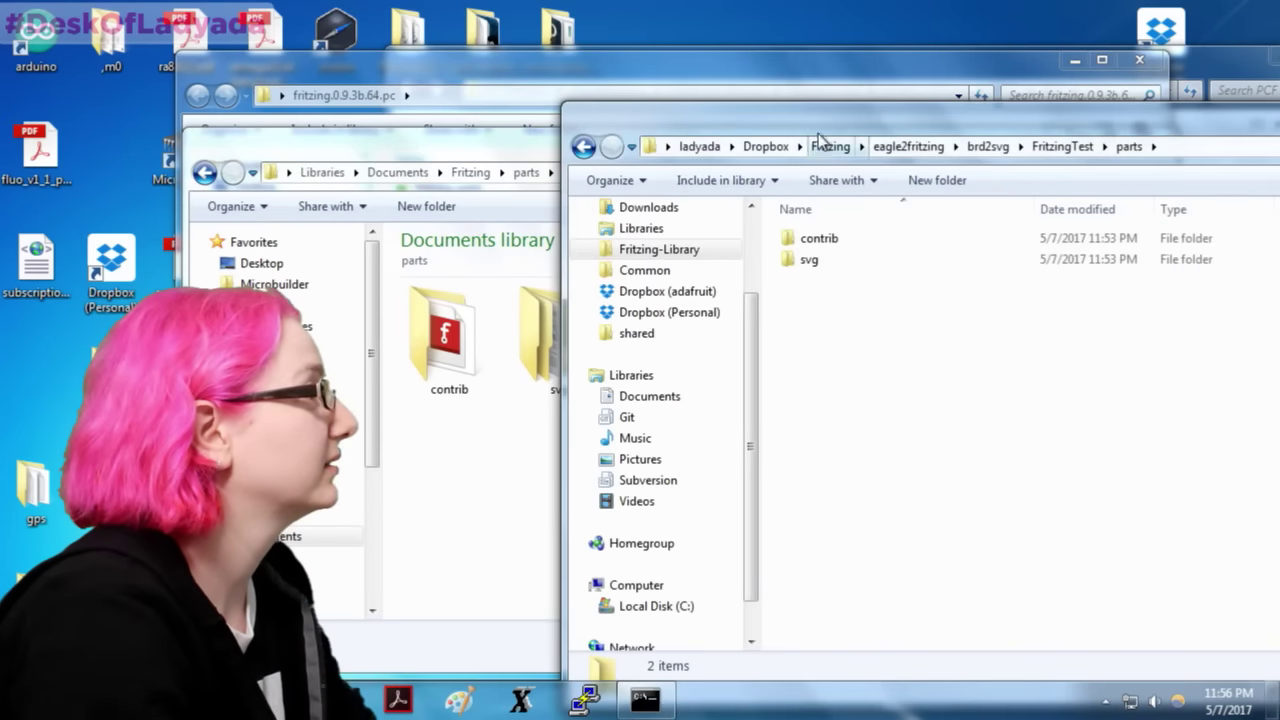
{"action": "left_click_drag", "start_coordinate": [828, 123], "coordinate": [440, 89]}
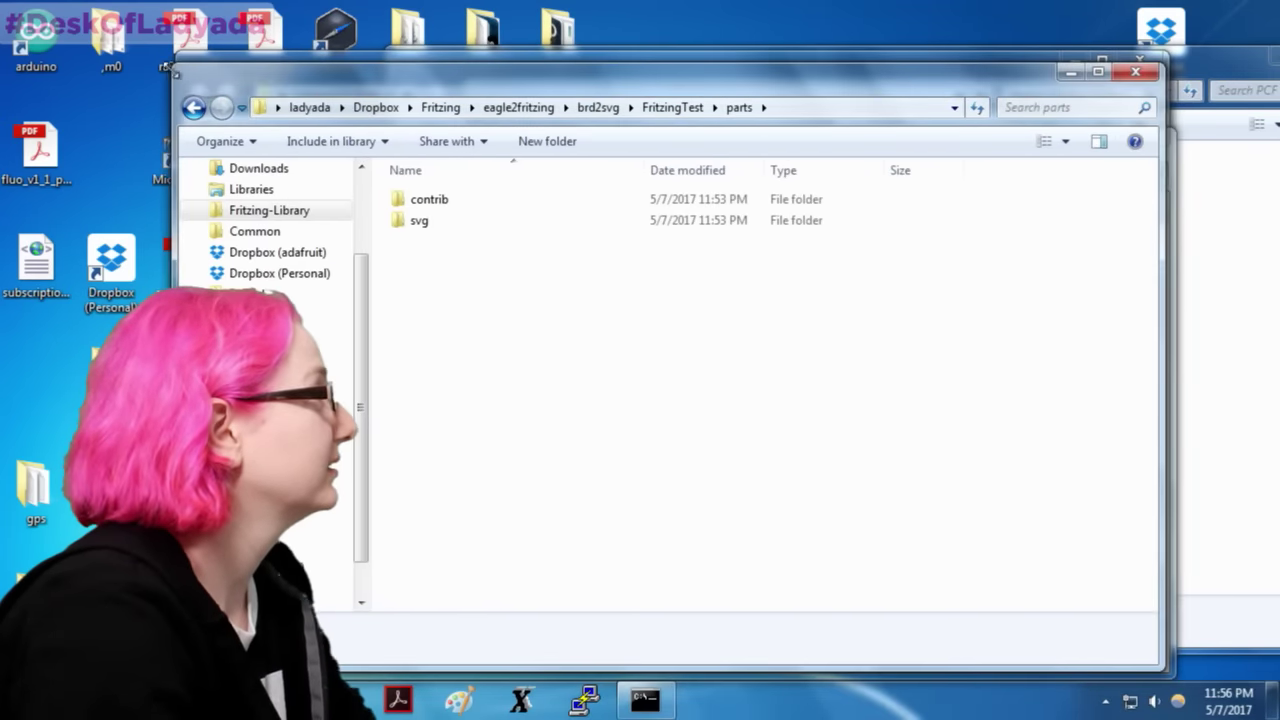
{"action": "left_click_drag", "start_coordinate": [175, 70], "coordinate": [388, 225]}
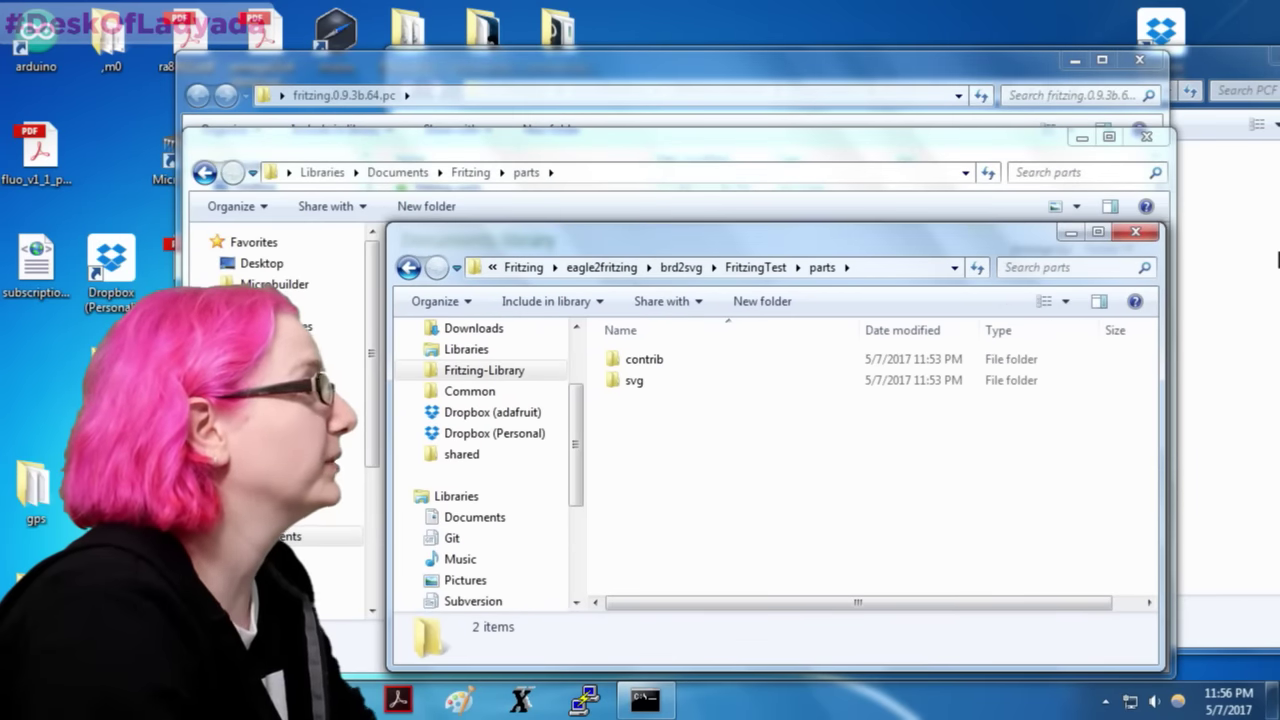
{"action": "left_click", "coordinate": [1278, 260]}
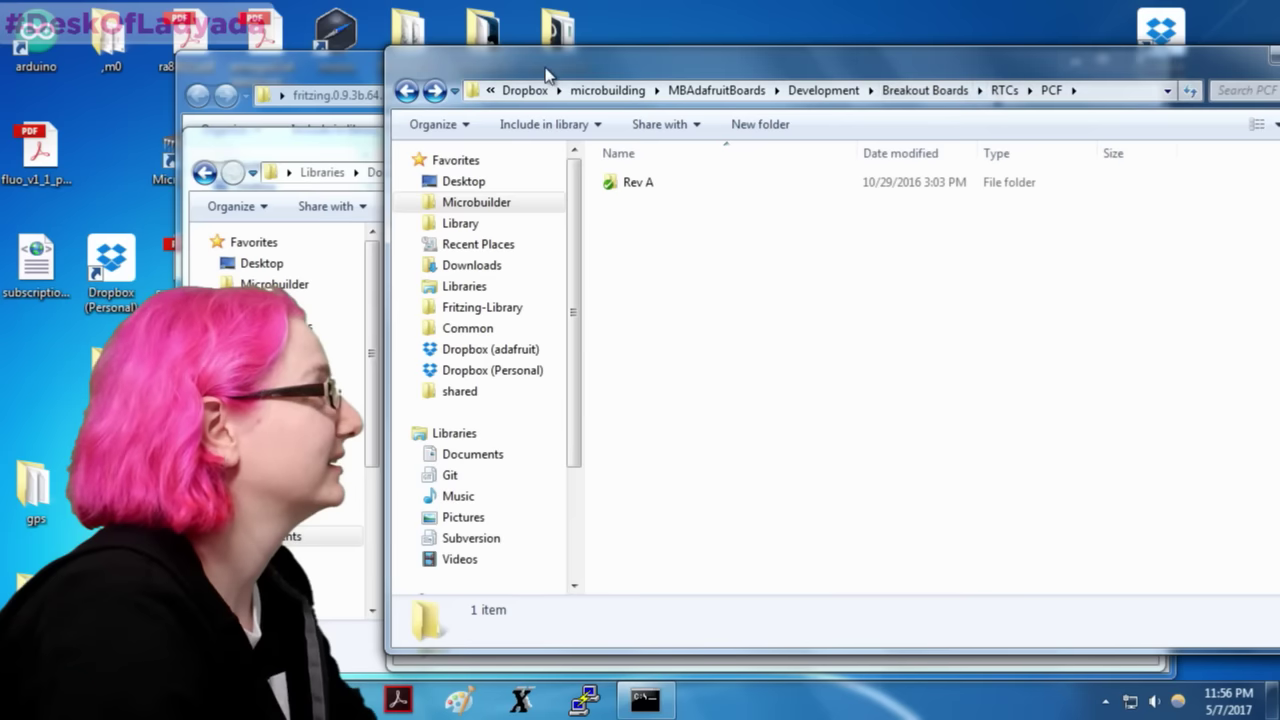
{"action": "left_click_drag", "start_coordinate": [900, 62], "coordinate": [967, 47]}
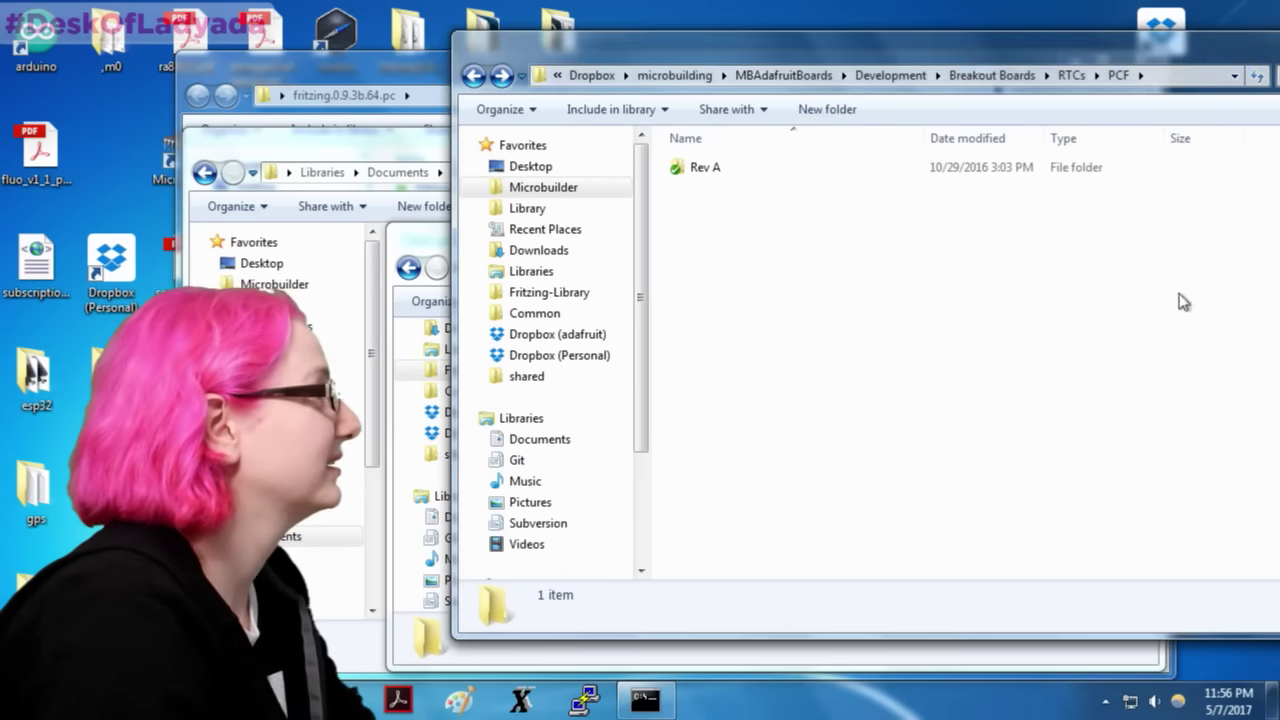
Step: Open the Recycle Bin, position its window beside the PCF folder window, and select the deleted ESP32.brd file
{"action": "left_click_drag", "start_coordinate": [990, 50], "coordinate": [652, 36]}
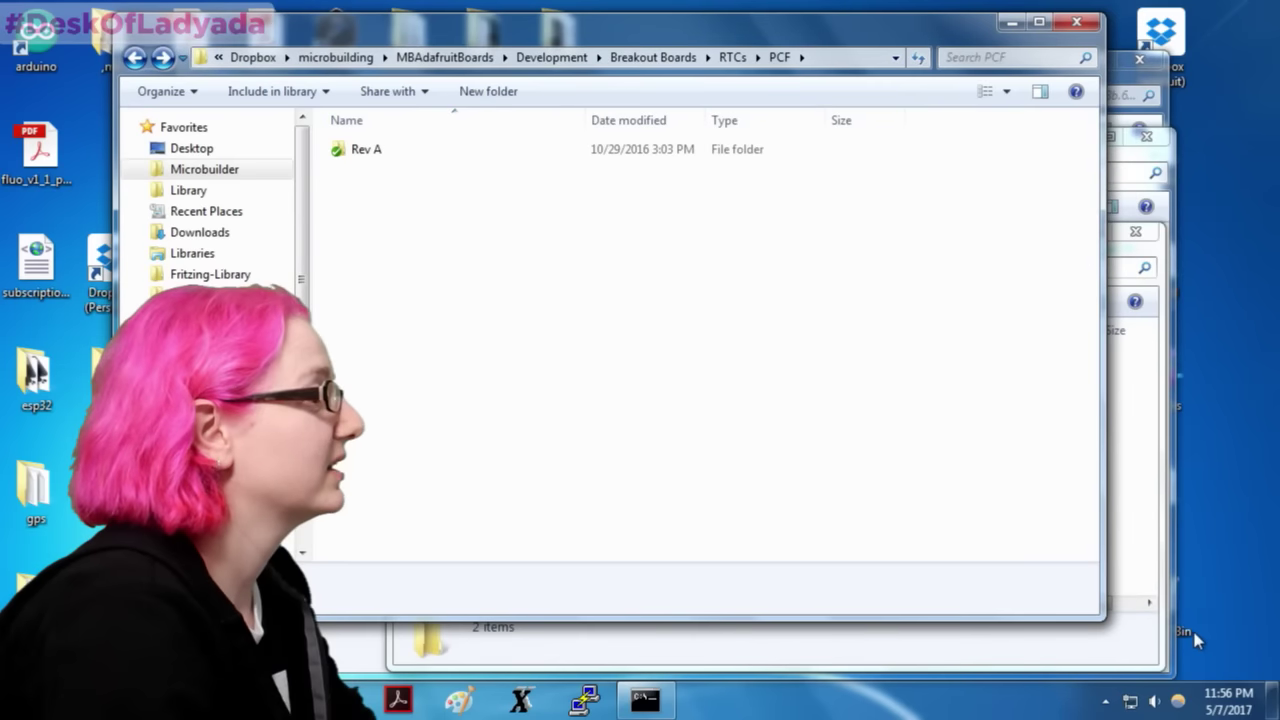
{"action": "double_click", "coordinate": [1192, 627]}
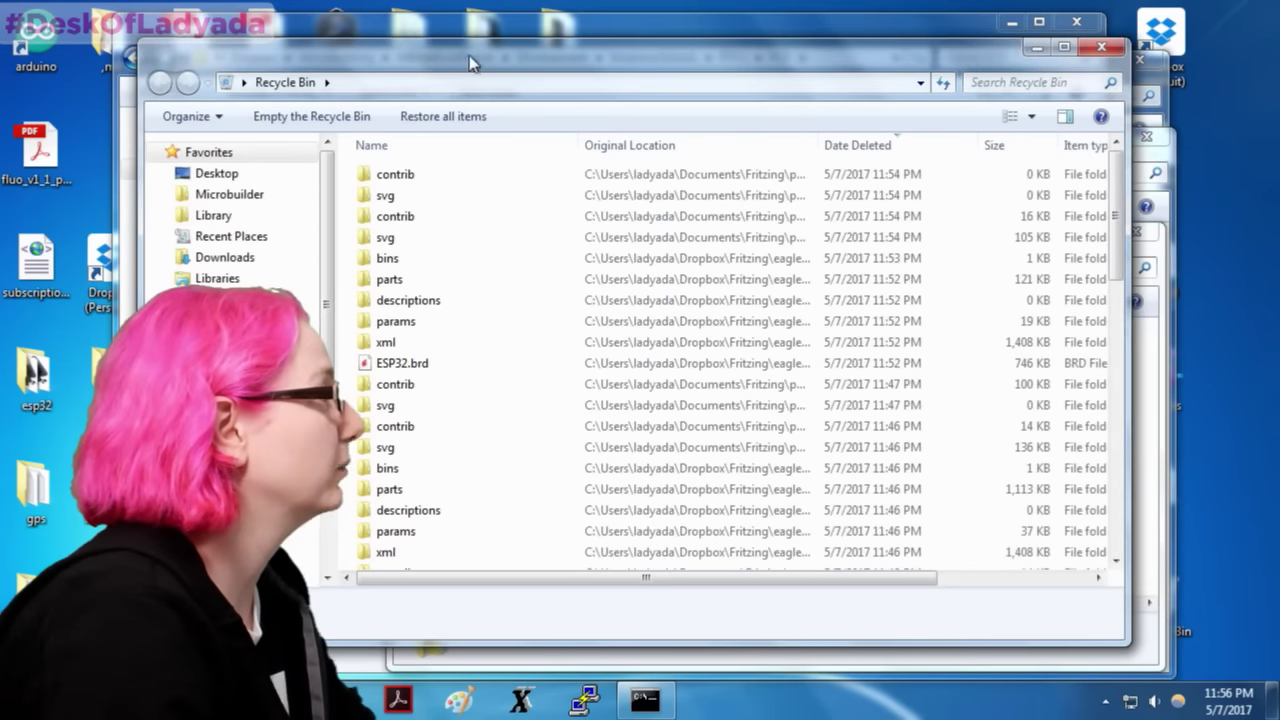
{"action": "left_click_drag", "start_coordinate": [470, 63], "coordinate": [867, 109]}
{"action": "left_click", "coordinate": [815, 410]}
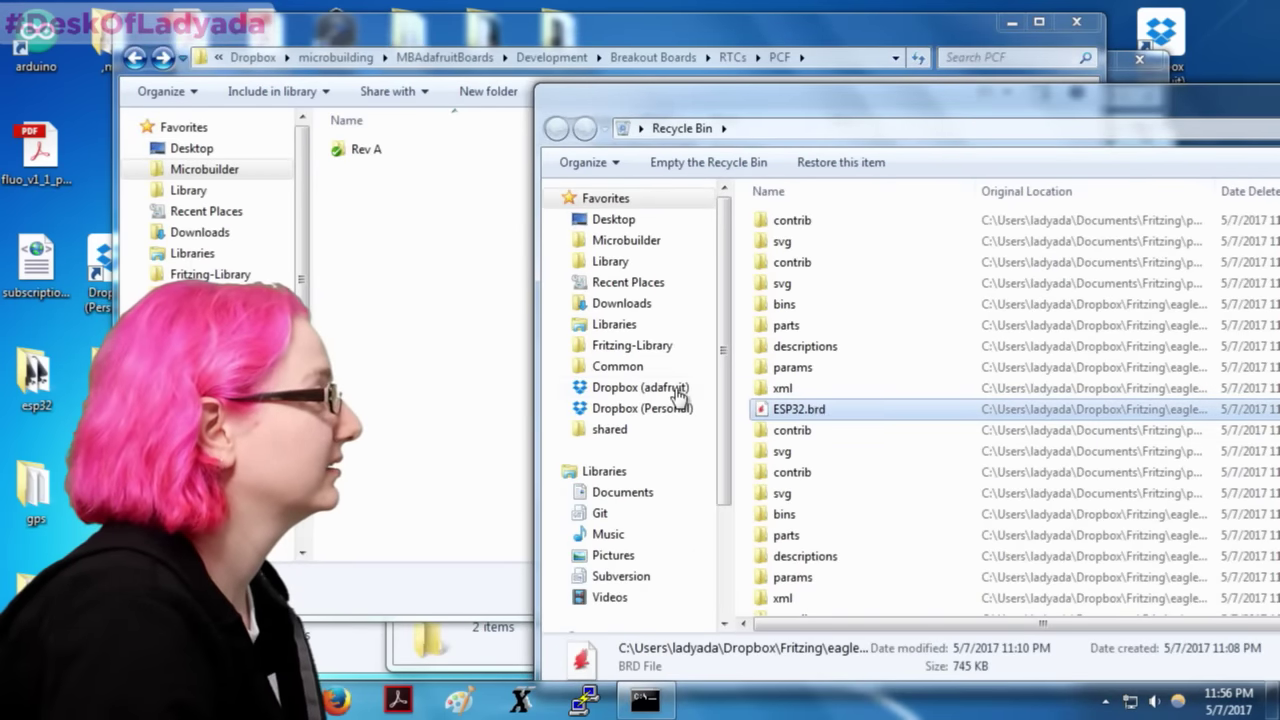
Step: Close the PCF and fritzing.0.9.3b.64.pc folder windows and rearrange the two parts folder windows
{"action": "left_click", "coordinate": [620, 30]}
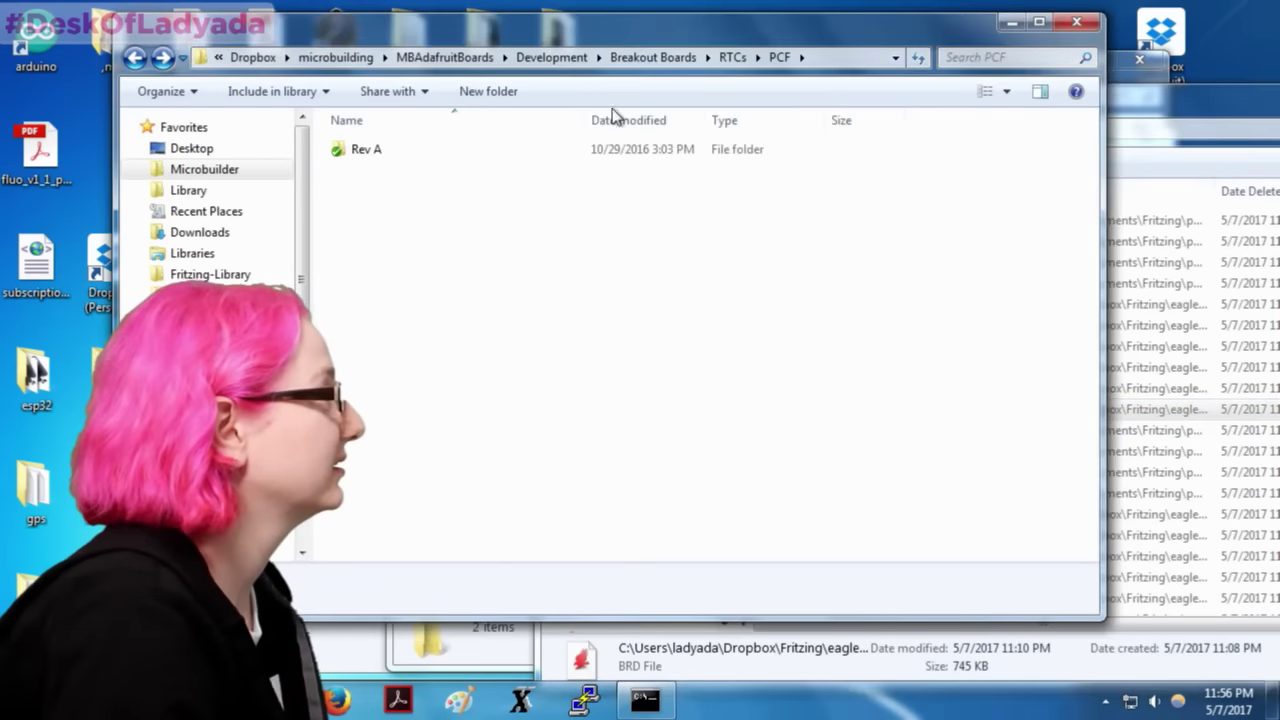
{"action": "left_click", "coordinate": [1089, 16]}
{"action": "left_click", "coordinate": [470, 155]}
{"action": "left_click_drag", "start_coordinate": [470, 155], "coordinate": [772, 58]}
{"action": "left_click_drag", "start_coordinate": [429, 242], "coordinate": [442, 205]}
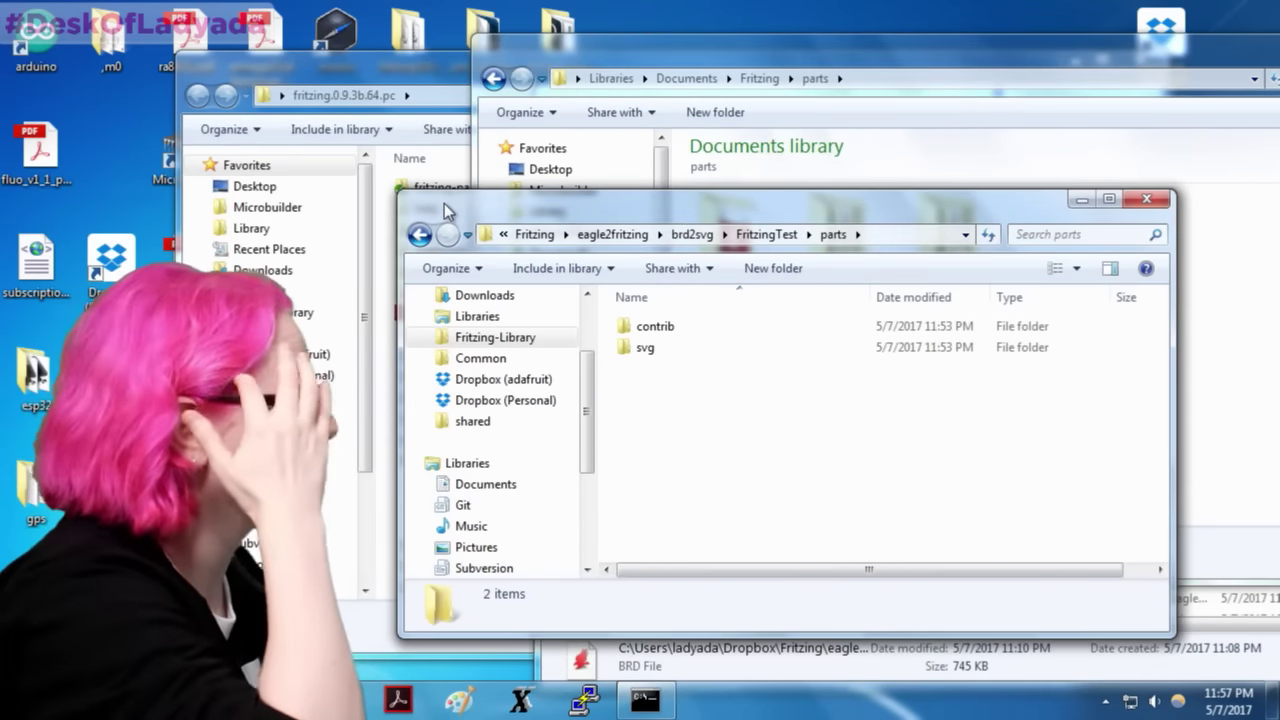
{"action": "left_click", "coordinate": [416, 60]}
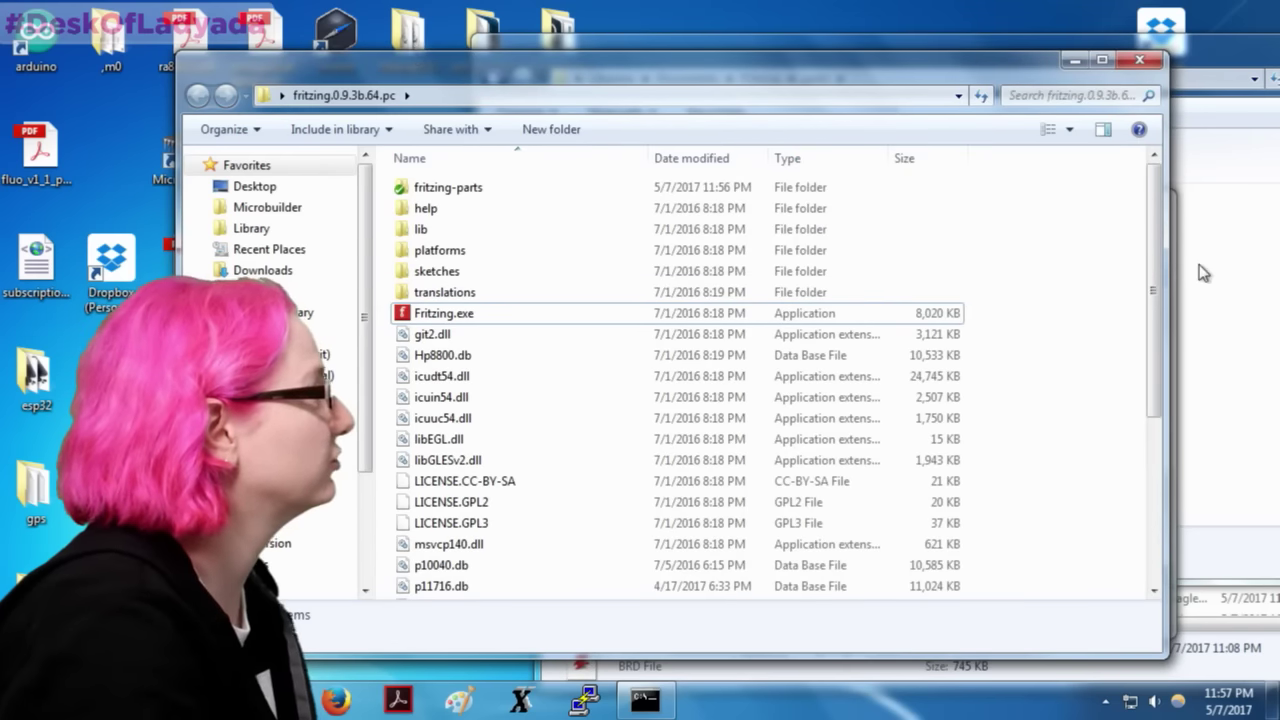
{"action": "left_click", "coordinate": [1139, 60]}
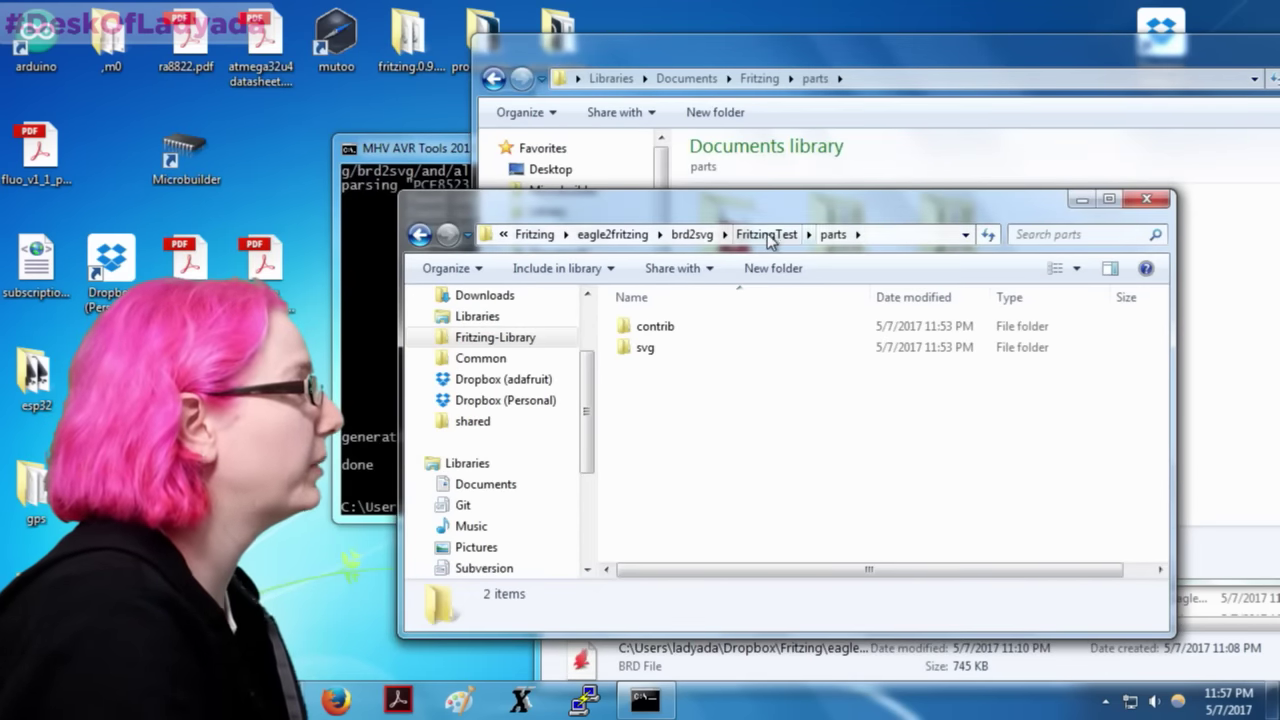
Step: Permanently delete the contrib and svg folders from the FritzingTest\brds folder
{"action": "left_click", "coordinate": [766, 236]}
{"action": "double_click", "coordinate": [692, 346]}
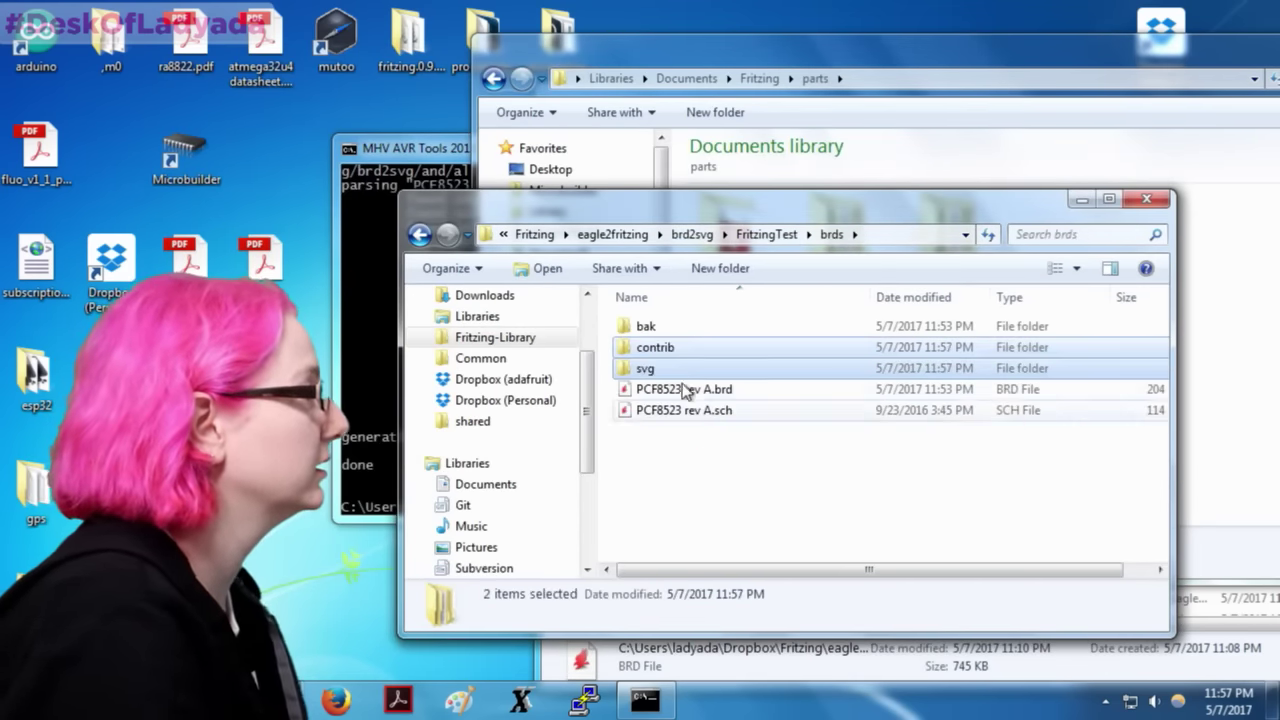
{"action": "key", "text": "shift+Delete"}
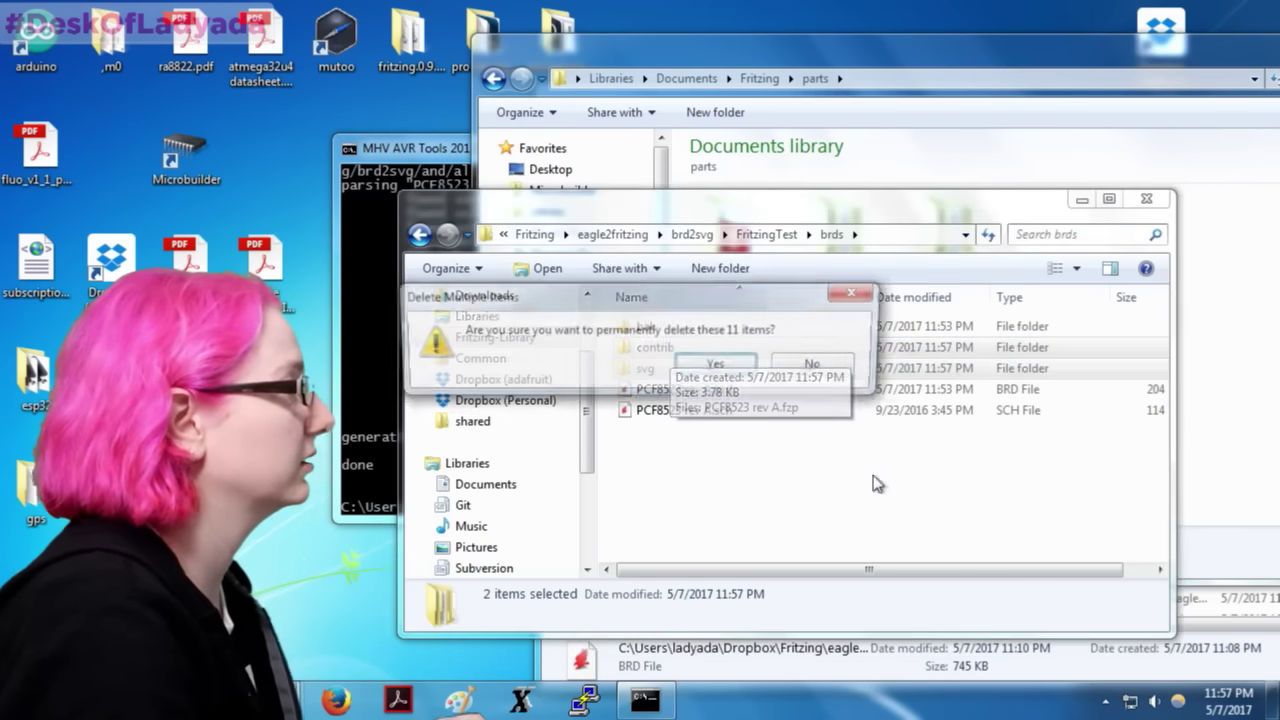
{"action": "key", "text": "Return"}
Step: Recover ESP32.brd from the Recycle Bin into the FritzingTest\brds folder
{"action": "left_click", "coordinate": [1278, 466]}
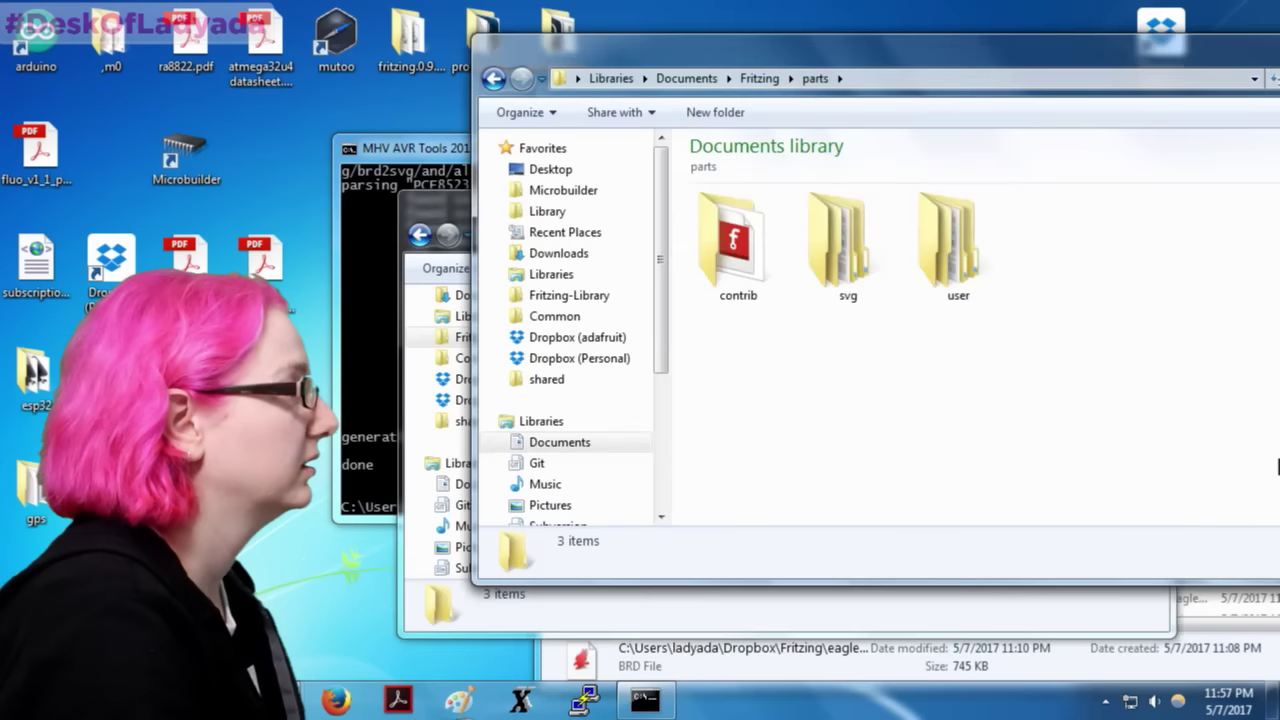
{"action": "left_click", "coordinate": [874, 652]}
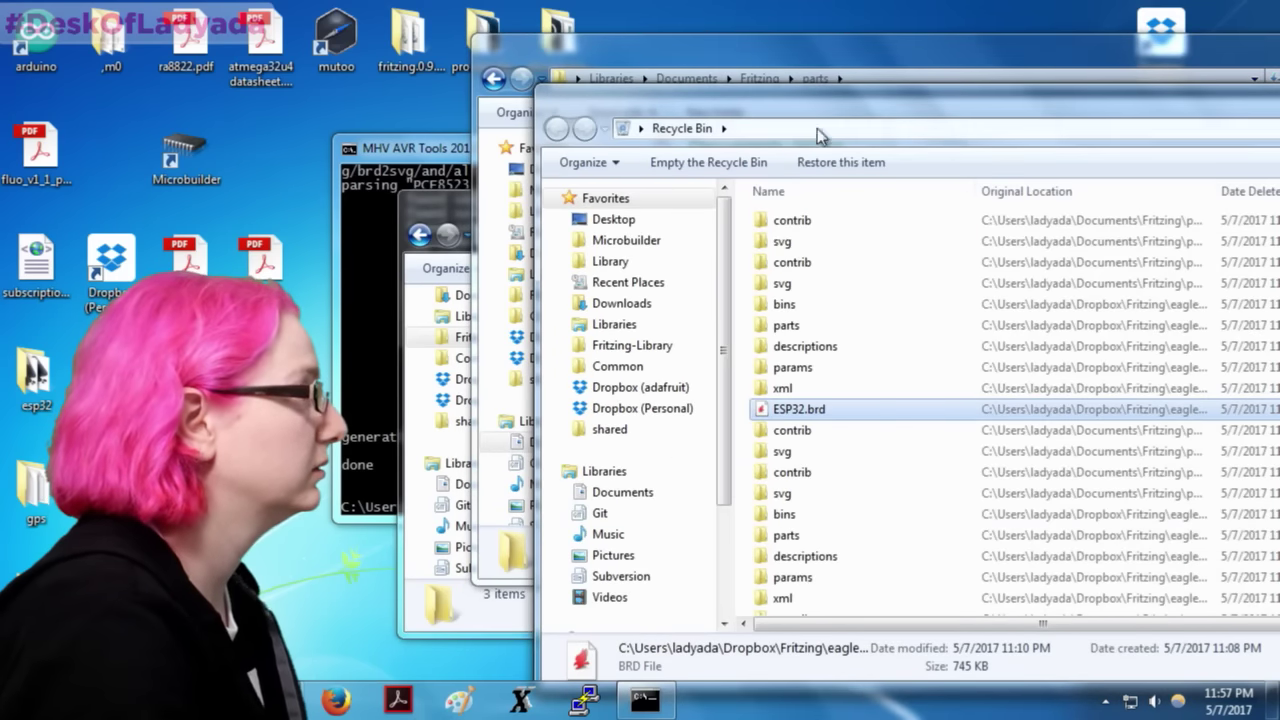
{"action": "left_click_drag", "start_coordinate": [865, 107], "coordinate": [1265, 108]}
{"action": "left_click_drag", "start_coordinate": [1175, 420], "coordinate": [656, 605]}
Step: Rename the recovered ESP32.brd board file to Adafruit HUZZAH32 ESP32 Feather.brd
{"action": "left_click", "coordinate": [645, 350]}
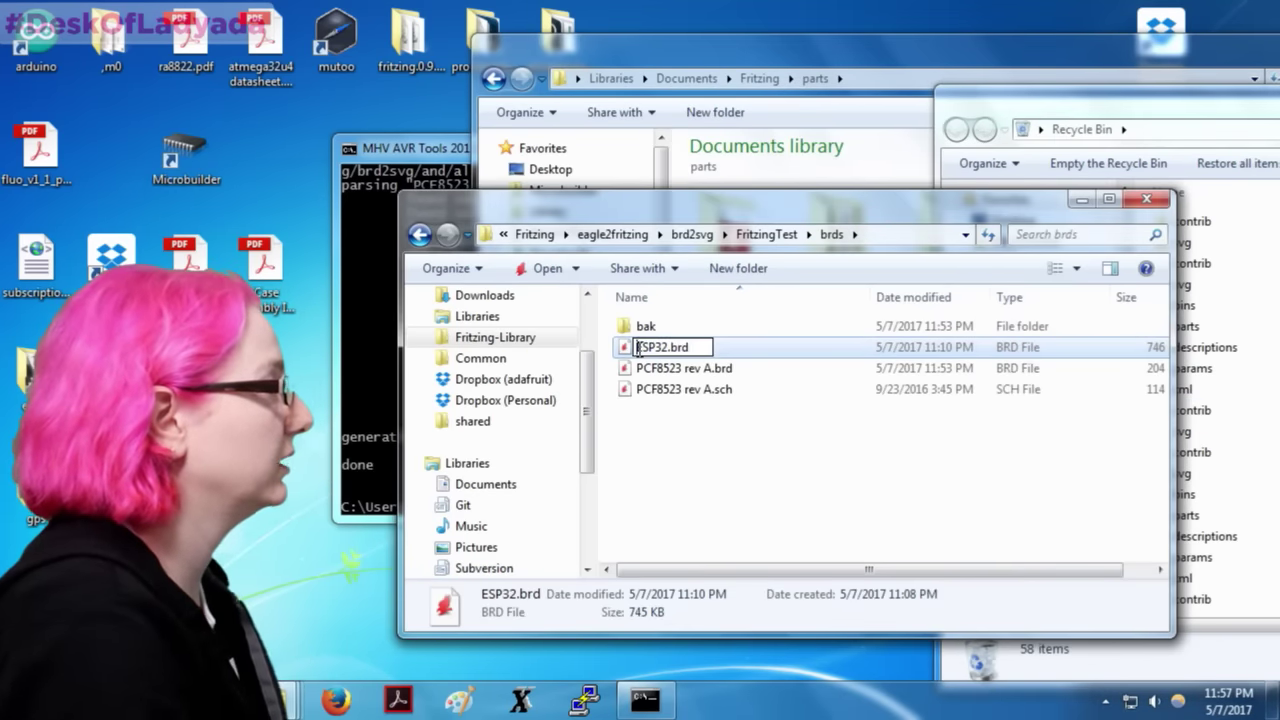
{"action": "key", "text": "Home"}
{"action": "type", "text": "Adf"}
{"action": "key", "text": "BackSpace"}
{"action": "type", "text": "afruit"}
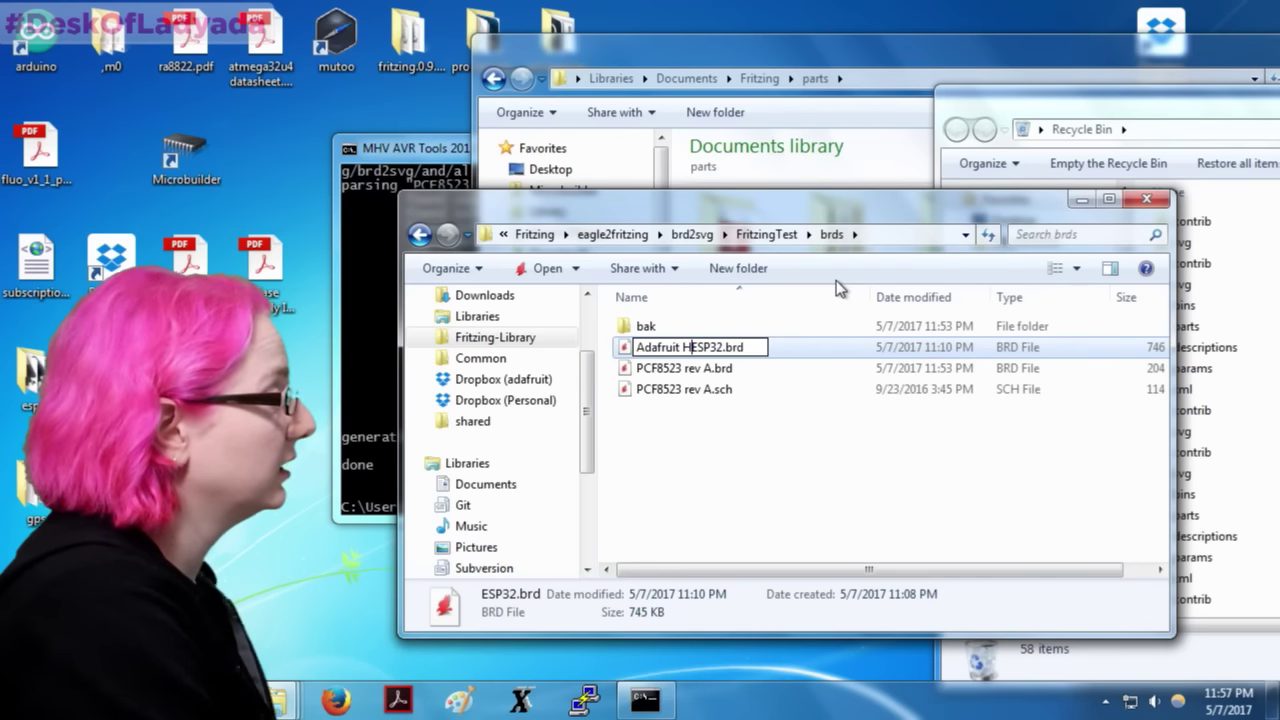
{"action": "type", "text": " HUZZAH32"}
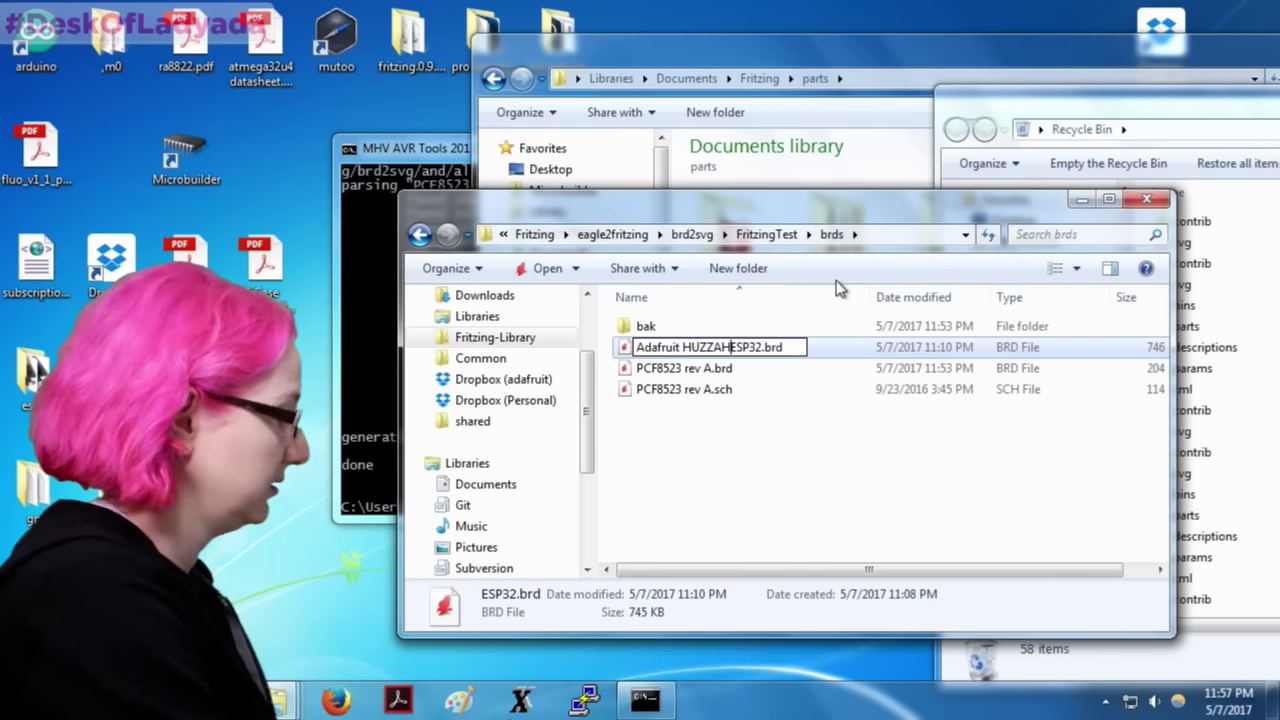
{"action": "key", "text": "Right"}
{"action": "key", "text": "Right"}
{"action": "key", "text": "Right"}
{"action": "key", "text": "Right"}
{"action": "key", "text": "Right"}
{"action": "type", "text": "Feather"}
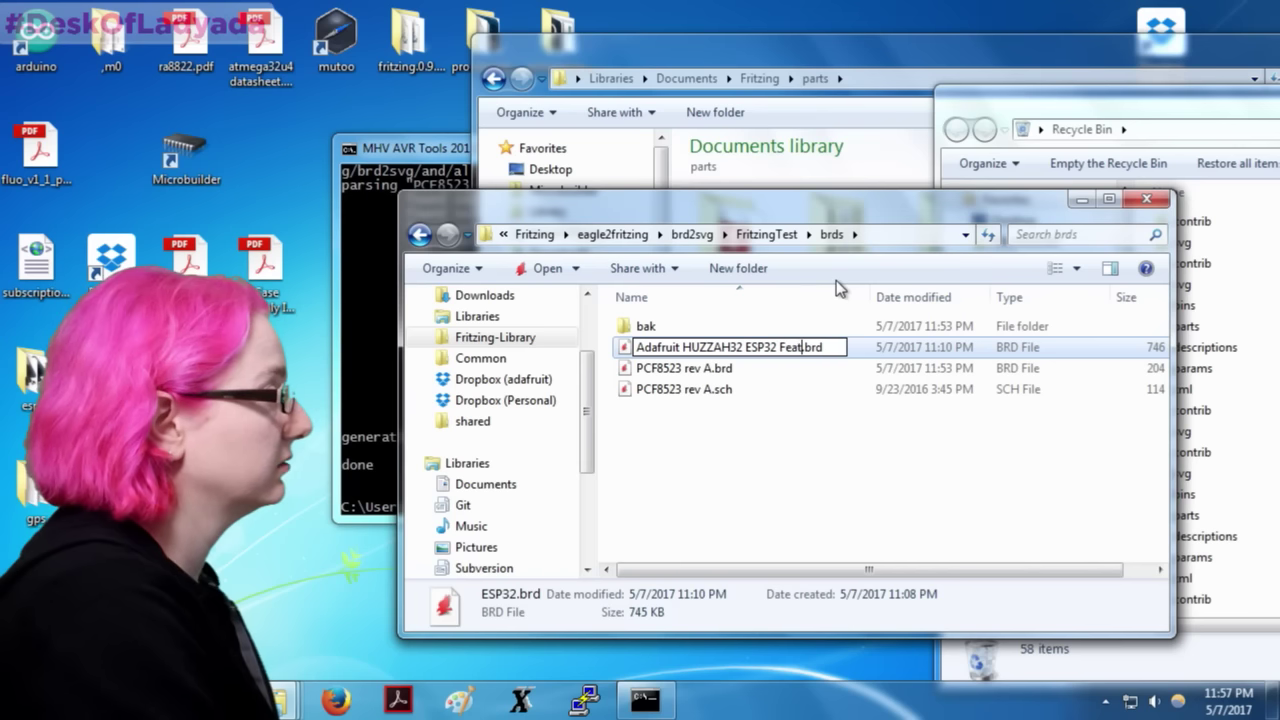
{"action": "key", "text": "Return"}
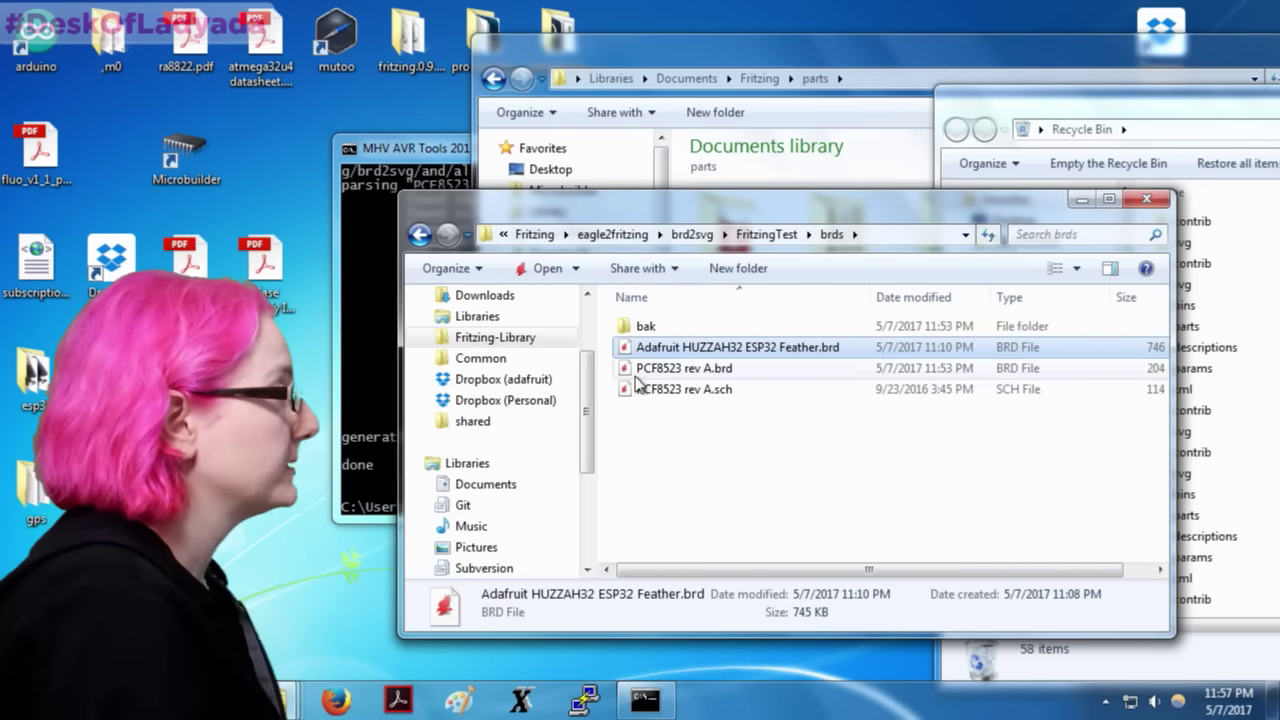
Step: Run the run.py conversion script again in the command prompt on the FritzingTest boards
{"action": "left_click", "coordinate": [431, 186]}
{"action": "key", "text": "Up"}
{"action": "key", "text": "Return"}
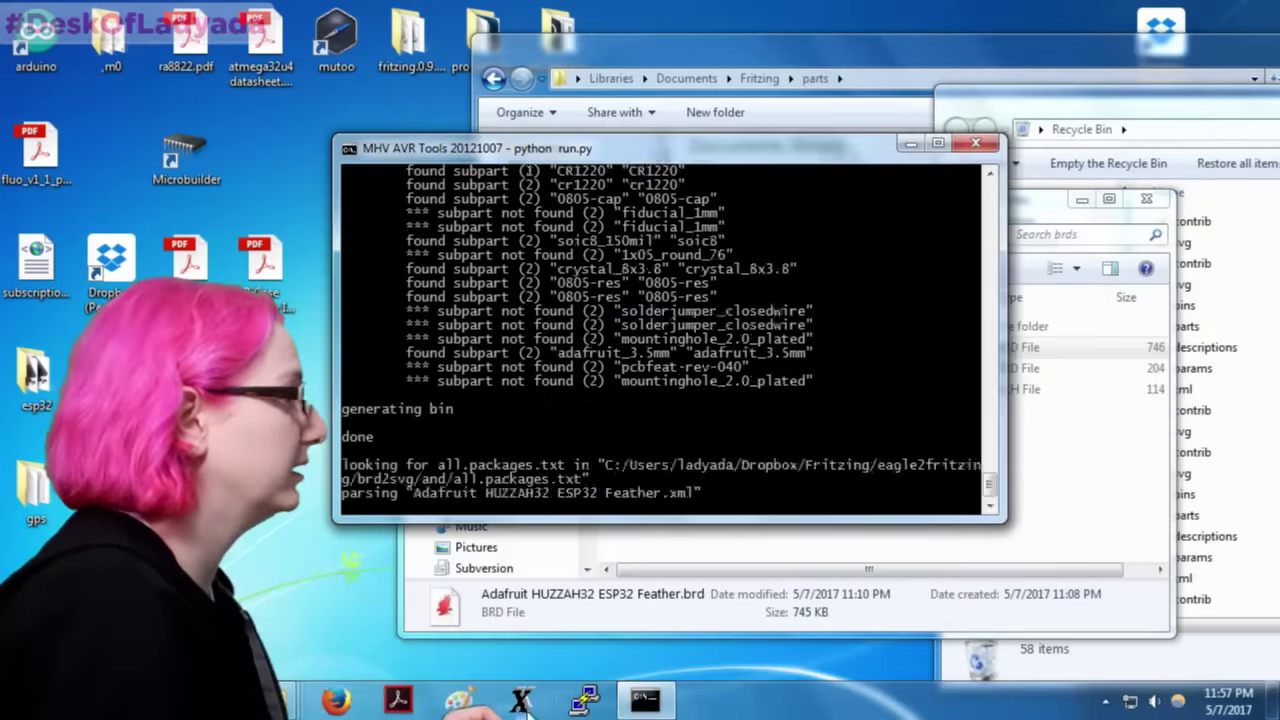
Step: Launch XEmacs and open all.packages.txt from the eagle2fritzing\brd2svg\and folder in it
{"action": "left_click", "coordinate": [520, 698]}
{"action": "left_click", "coordinate": [700, 480]}
{"action": "left_click", "coordinate": [612, 234]}
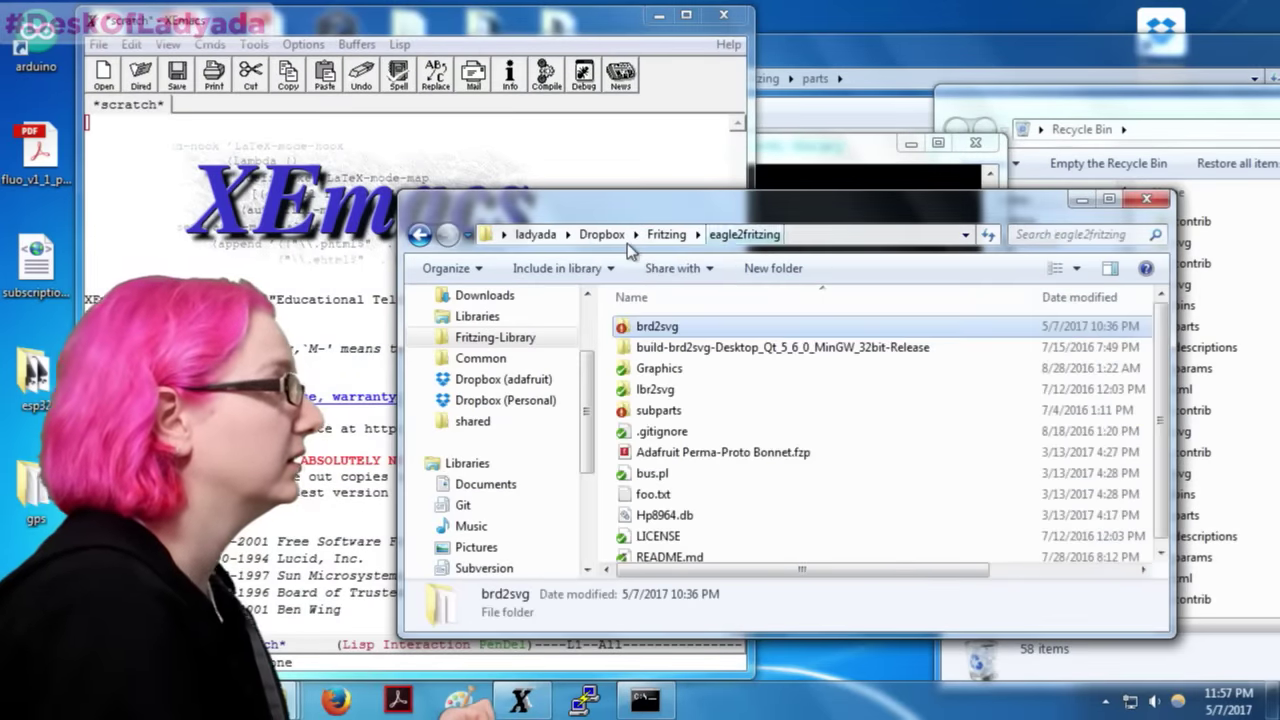
{"action": "double_click", "coordinate": [672, 418]}
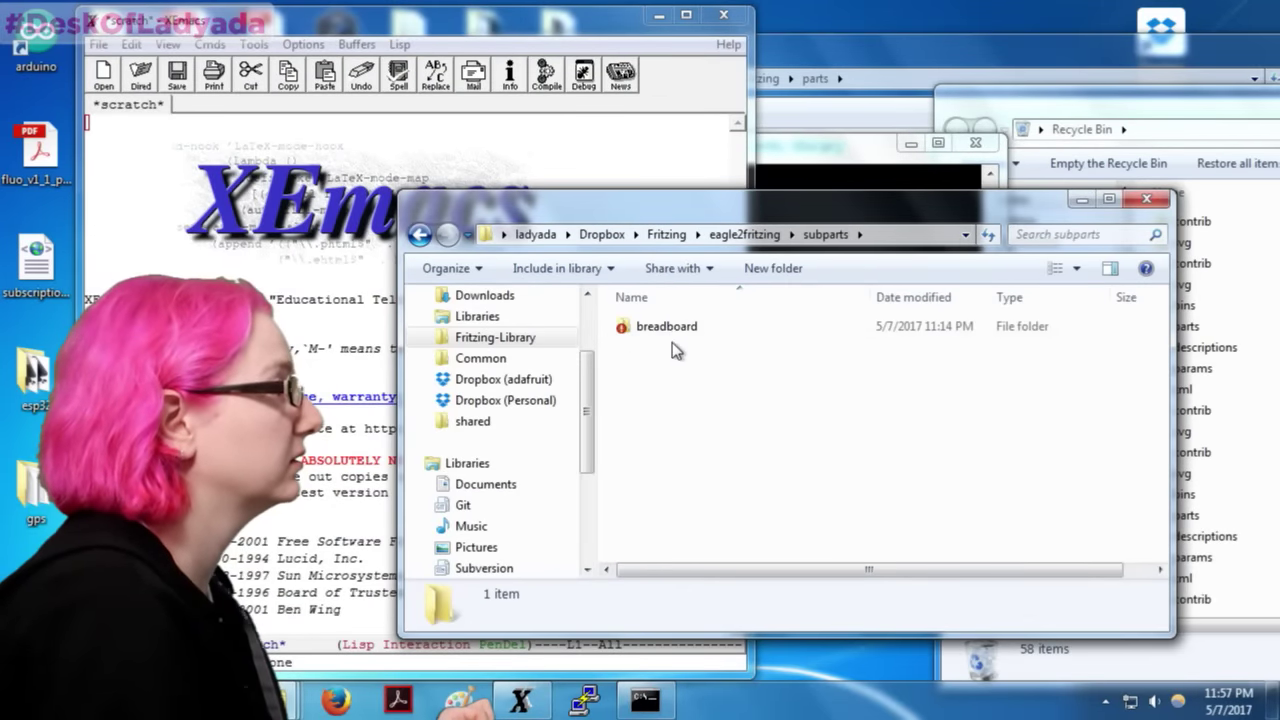
{"action": "double_click", "coordinate": [672, 330]}
{"action": "left_click", "coordinate": [704, 234]}
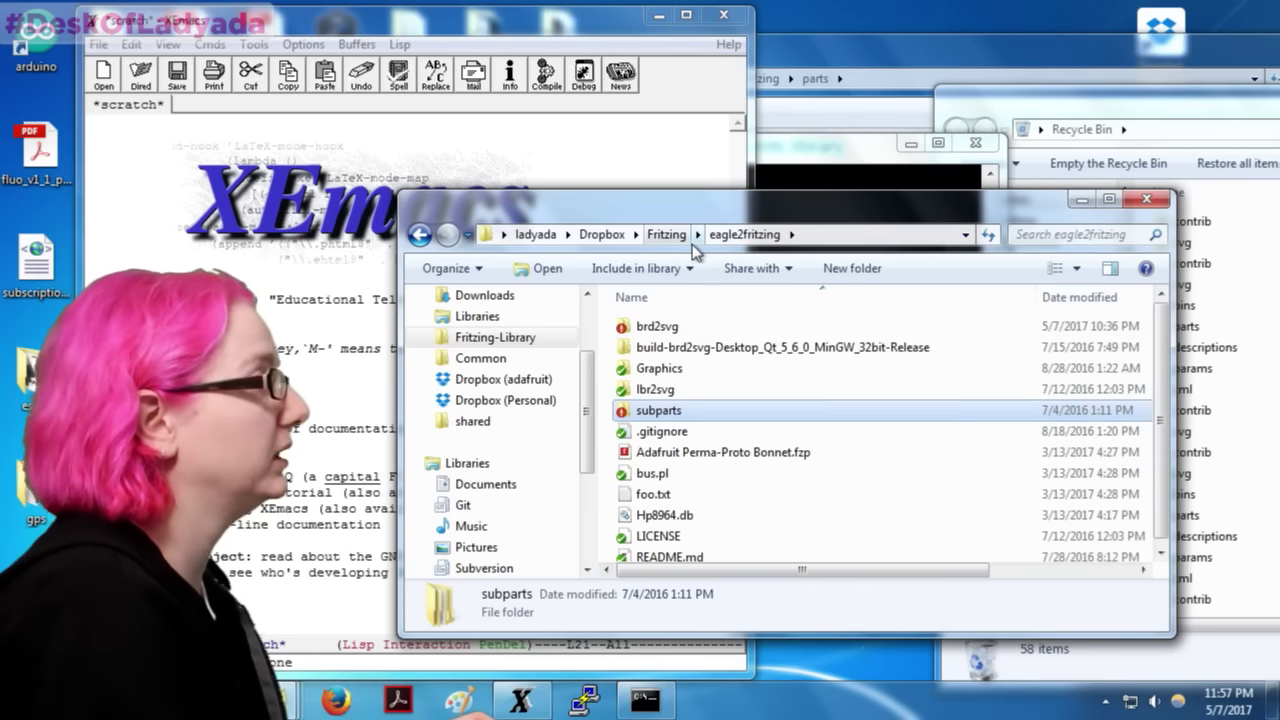
{"action": "left_click", "coordinate": [666, 234]}
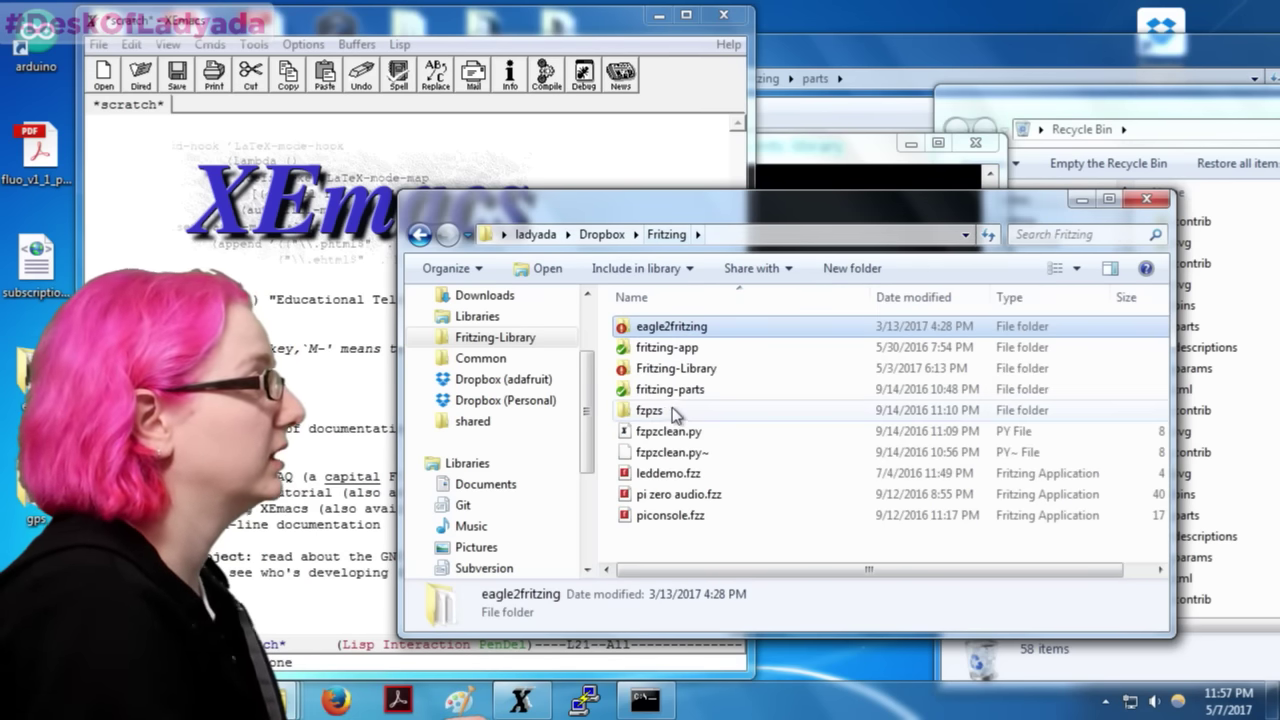
{"action": "double_click", "coordinate": [667, 330]}
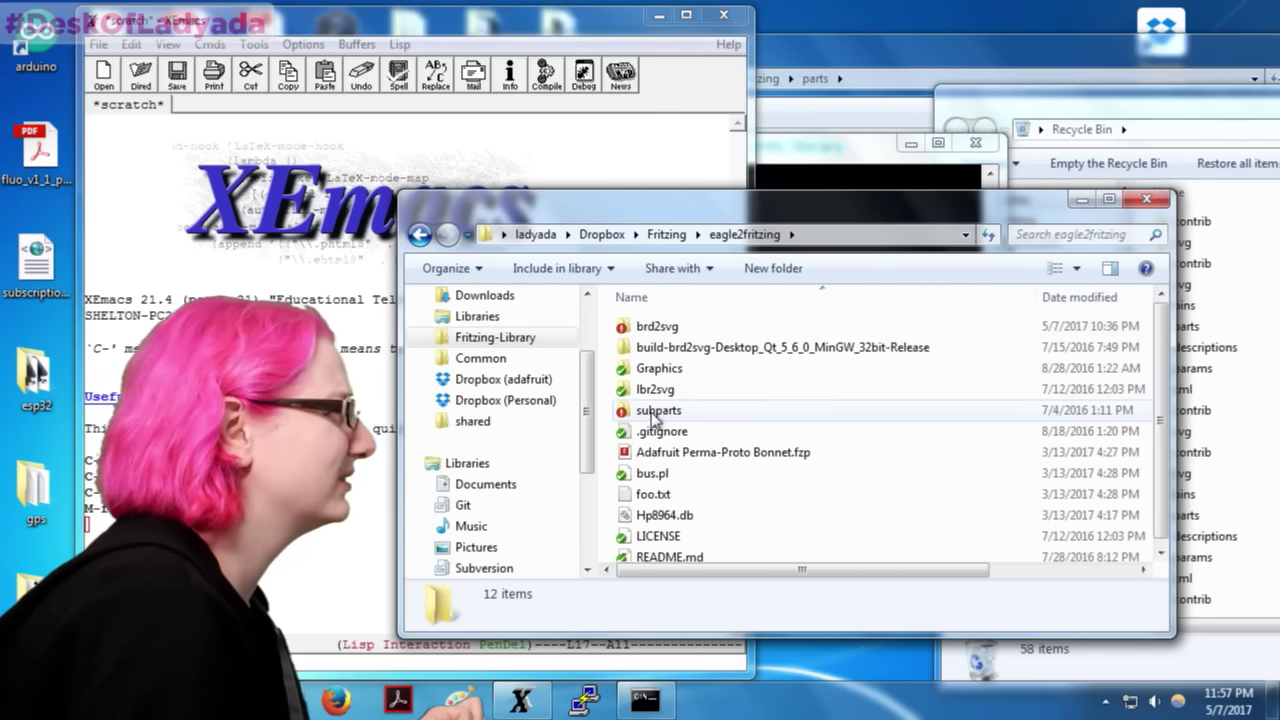
{"action": "double_click", "coordinate": [657, 327]}
{"action": "double_click", "coordinate": [648, 327]}
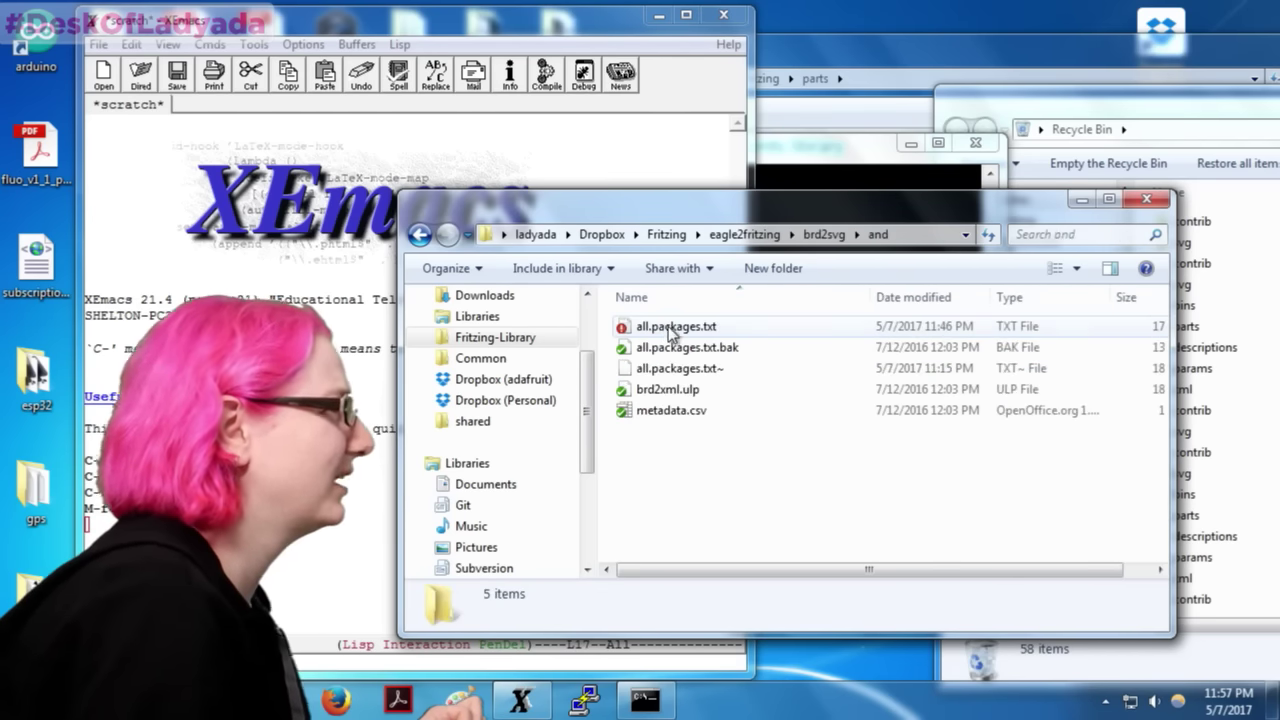
{"action": "left_click", "coordinate": [665, 328]}
{"action": "double_click", "coordinate": [665, 328]}
Step: Append a package map entry from wroom32 to wroom32_skinny at the end of all.packages.txt and save the file
{"action": "scroll", "coordinate": [444, 360], "scroll_direction": "down", "scroll_amount": 20}
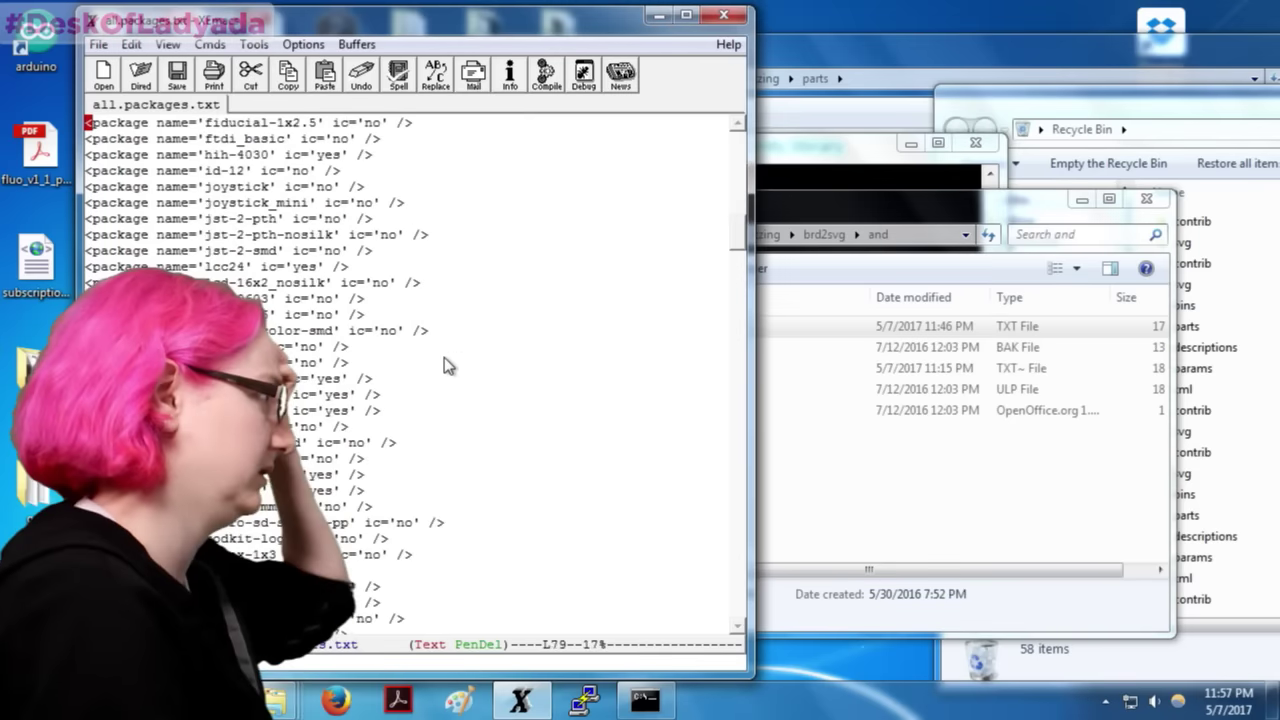
{"action": "scroll", "coordinate": [487, 336], "scroll_direction": "down", "scroll_amount": 20}
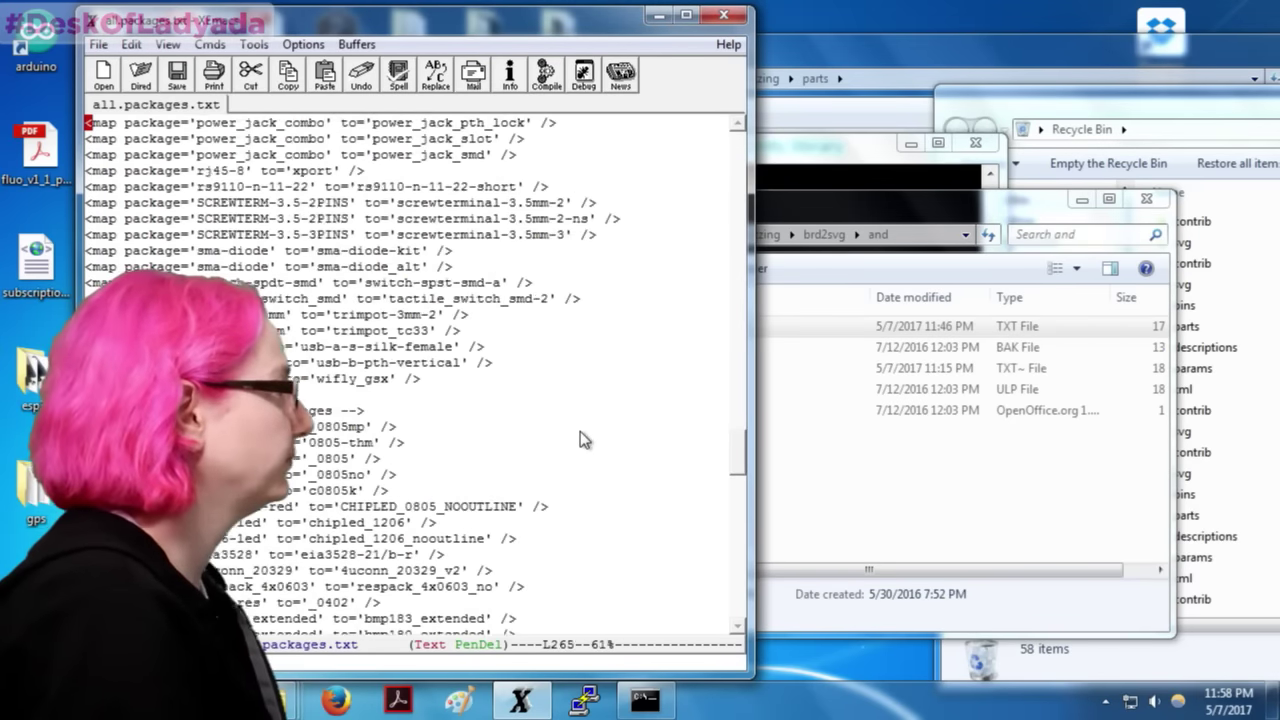
{"action": "scroll", "coordinate": [584, 433], "scroll_direction": "down", "scroll_amount": 20}
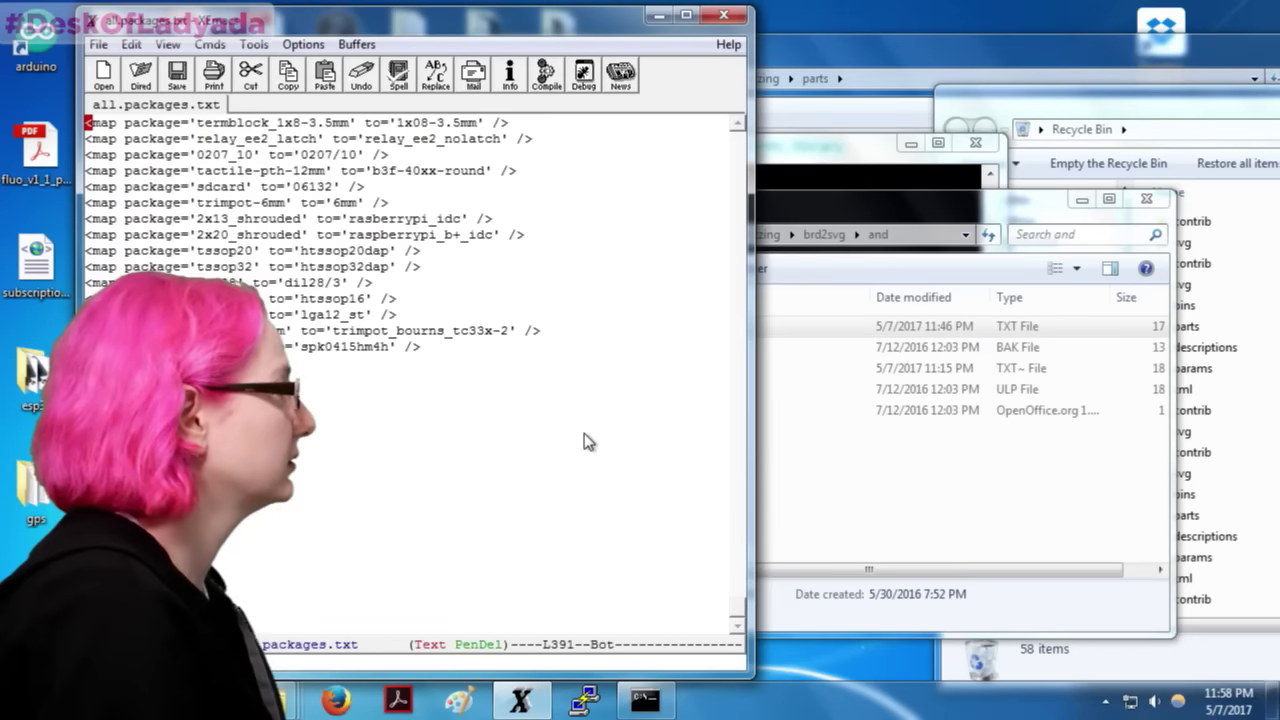
{"action": "left_click", "coordinate": [479, 348]}
{"action": "key", "text": "Return"}
{"action": "key", "text": "ctrl+y"}
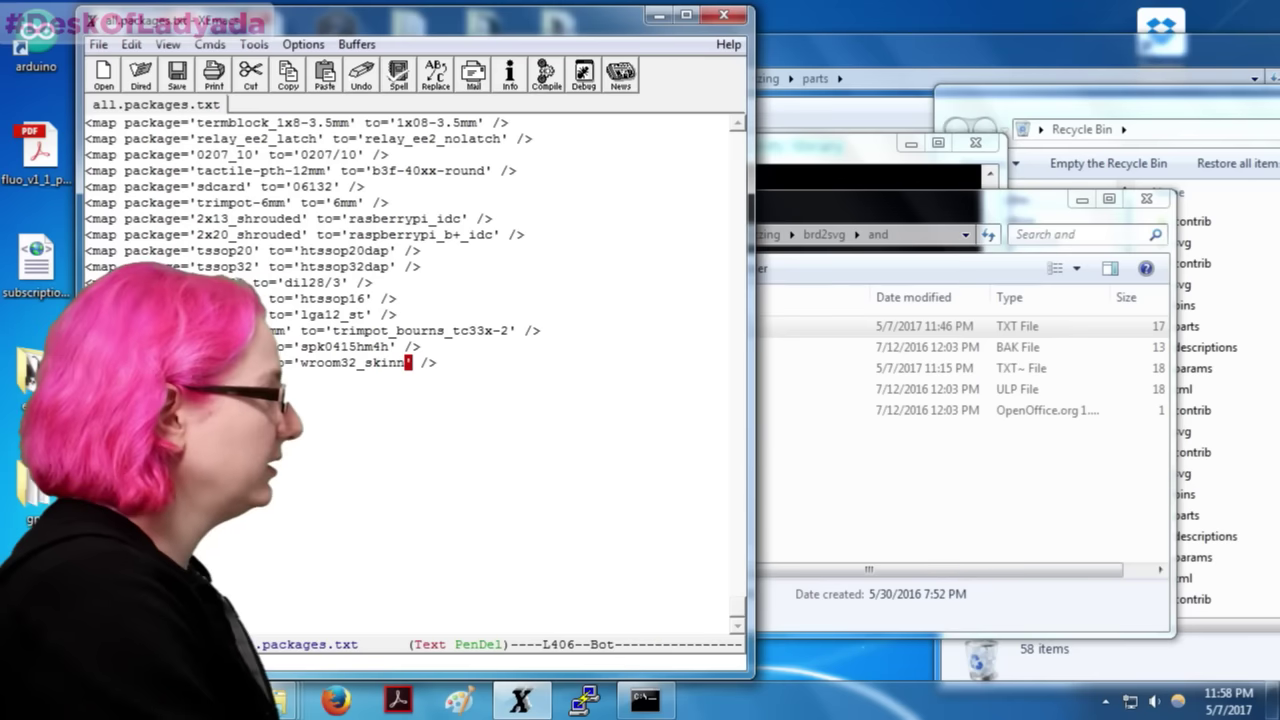
{"action": "type", "text": "y"}
{"action": "key", "text": "ctrl+x"}
{"action": "key", "text": "ctrl+s"}
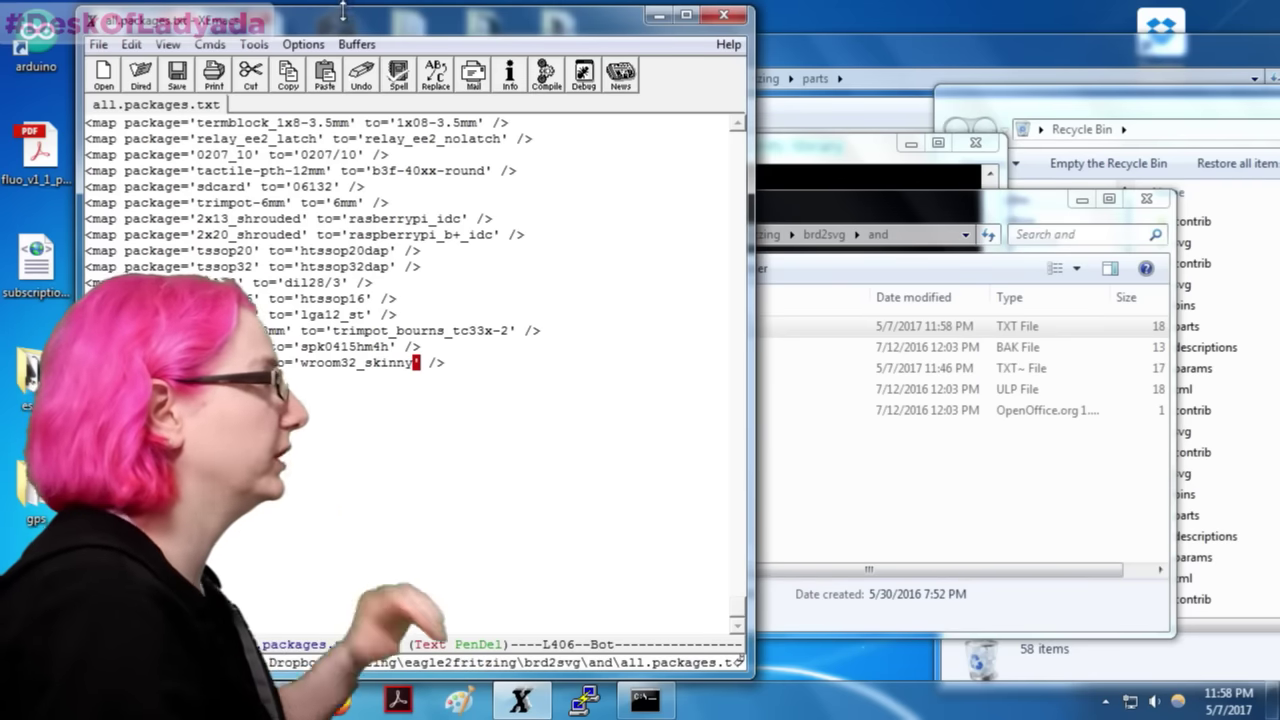
Step: Minimize the XEmacs window and rerun the run.py script with the updated package mapping
{"action": "left_click_drag", "start_coordinate": [342, 10], "coordinate": [470, 16]}
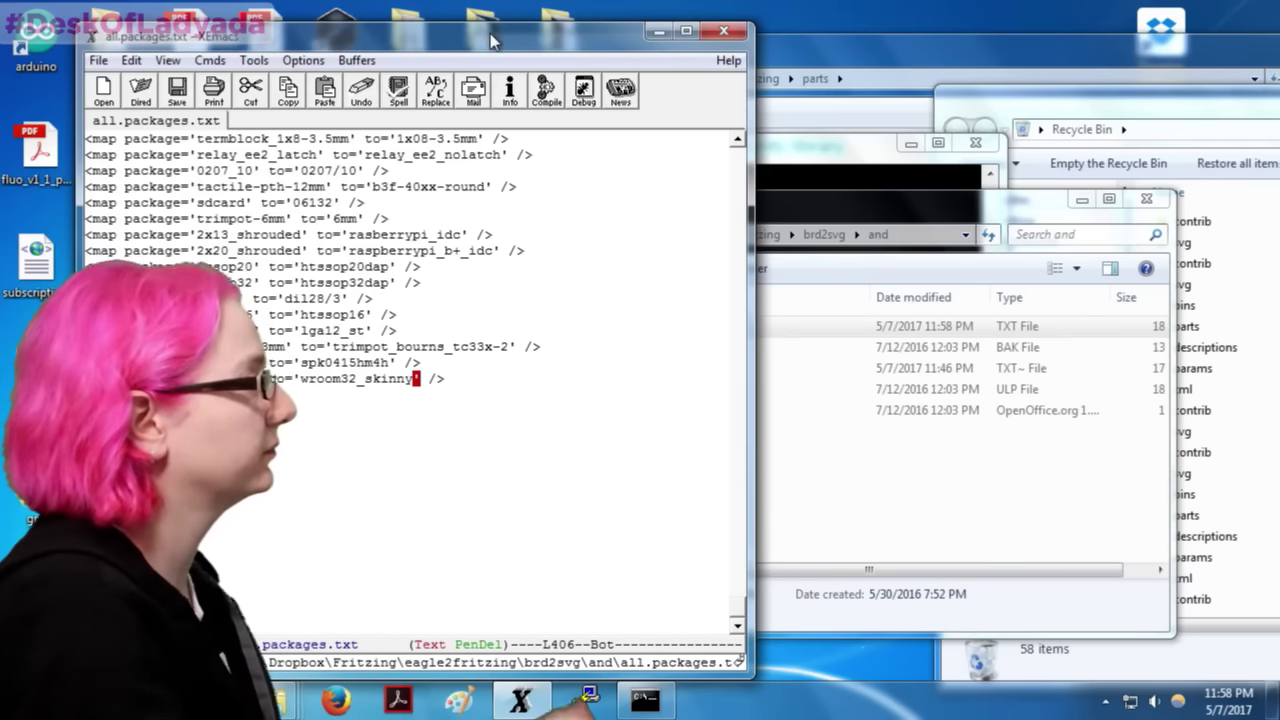
{"action": "left_click", "coordinate": [659, 31]}
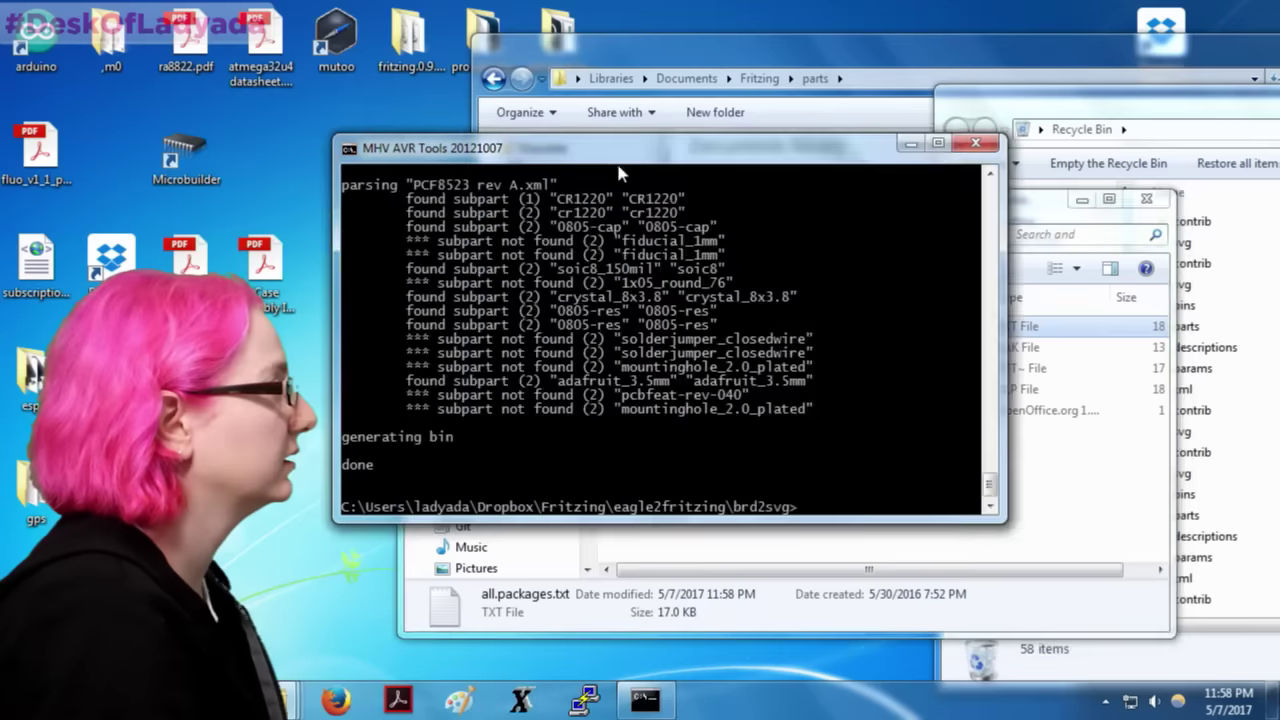
{"action": "left_click_drag", "start_coordinate": [575, 155], "coordinate": [480, 92]}
{"action": "key", "text": "Up"}
{"action": "key", "text": "Return"}
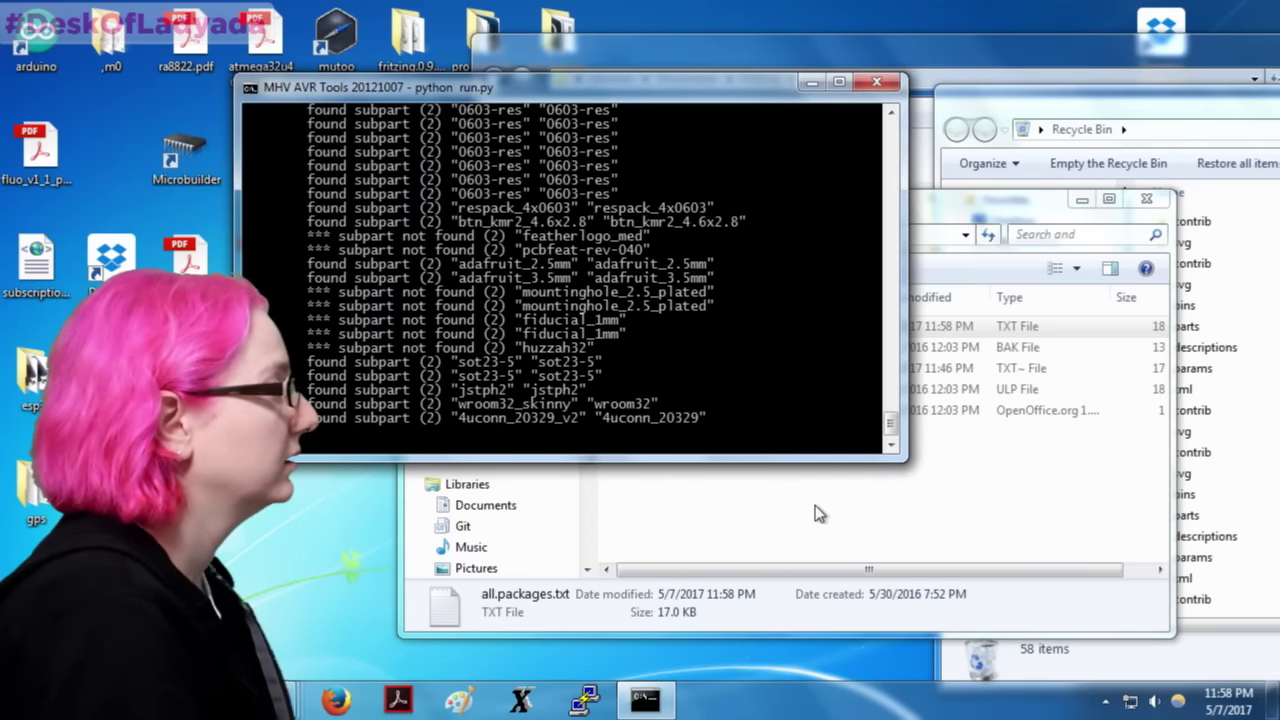
Step: Browse from the and folder to the FritzingTest\params folder under eagle2fritzing\brd2svg
{"action": "left_click", "coordinate": [815, 505]}
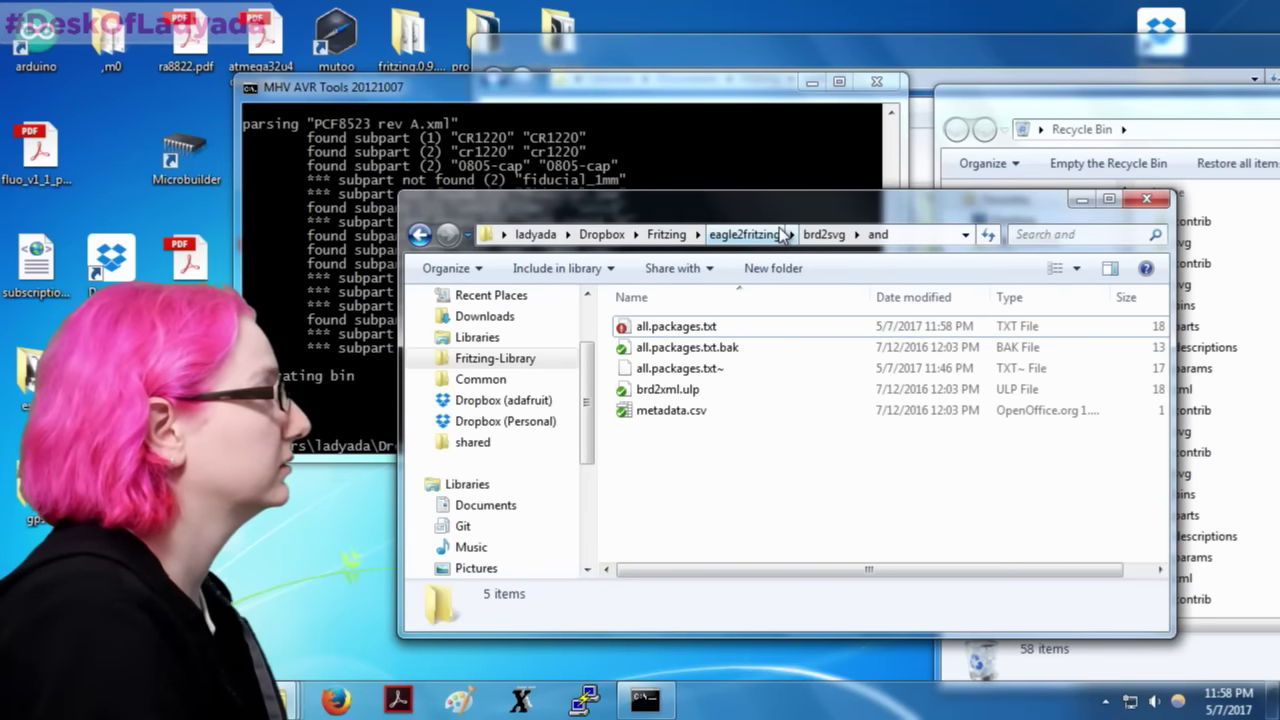
{"action": "left_click", "coordinate": [776, 233]}
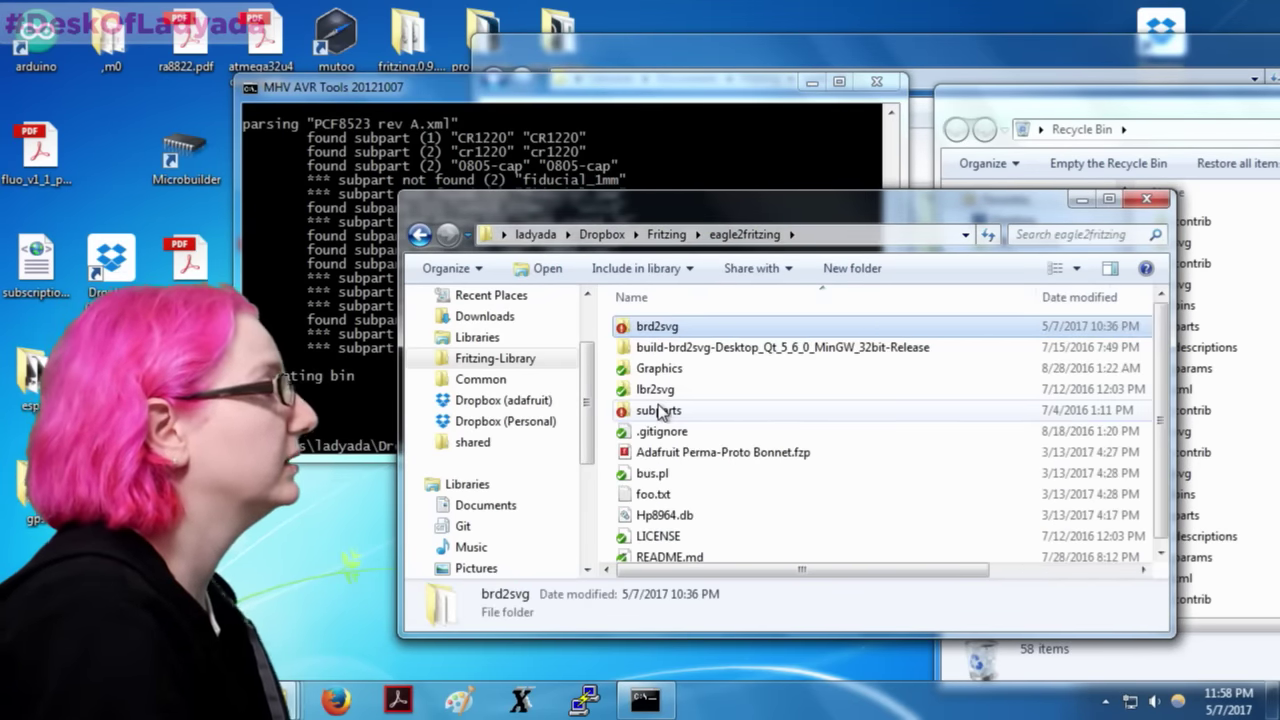
{"action": "double_click", "coordinate": [683, 326]}
{"action": "double_click", "coordinate": [670, 347]}
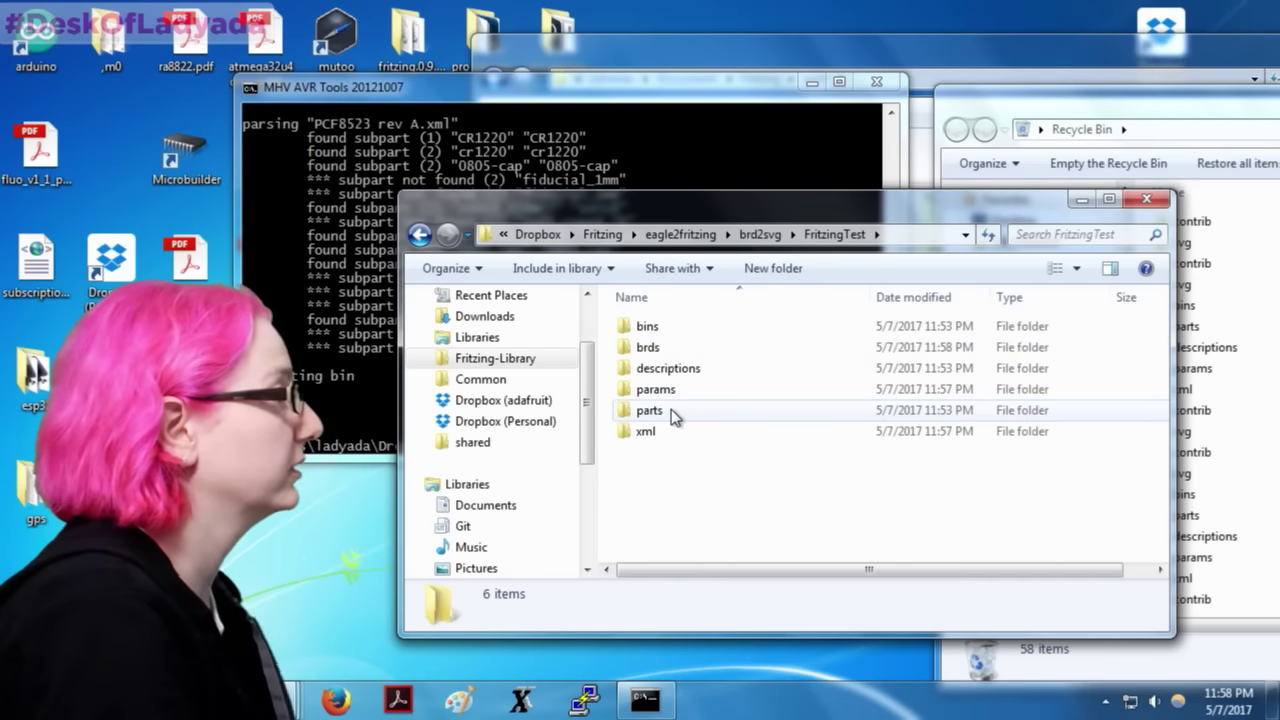
{"action": "double_click", "coordinate": [656, 389]}
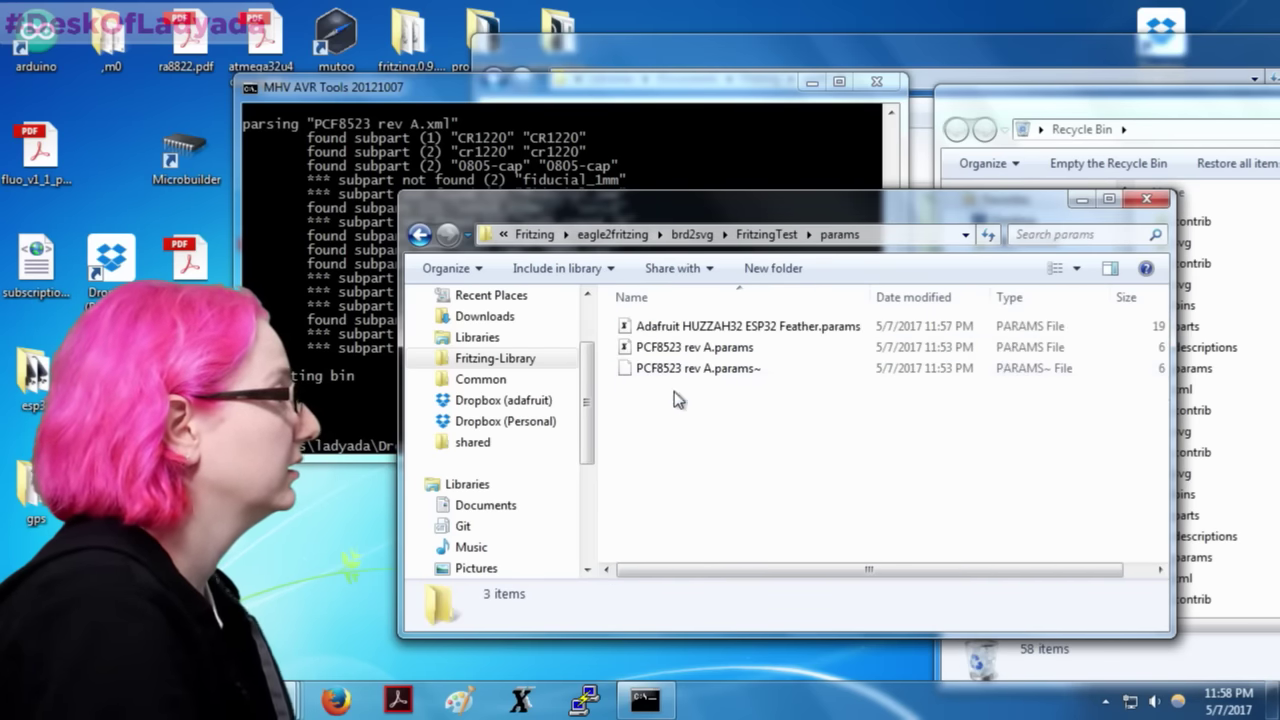
Step: Open Adafruit HUZZAH32 ESP32 Feather.params in XEmacs to view its contents and minimize the MHV AVR Tools window
{"action": "double_click", "coordinate": [700, 327]}
{"action": "left_click_drag", "start_coordinate": [392, 22], "coordinate": [767, 22]}
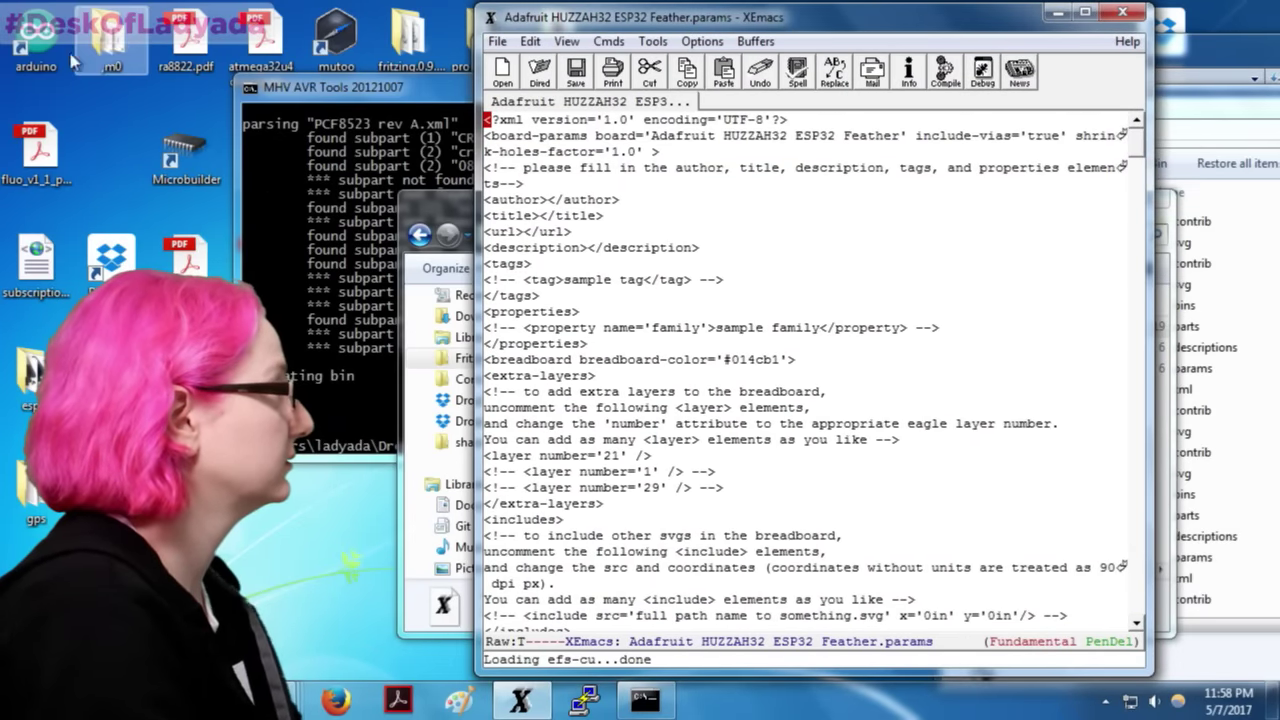
{"action": "left_click", "coordinate": [110, 40]}
{"action": "left_click", "coordinate": [380, 87]}
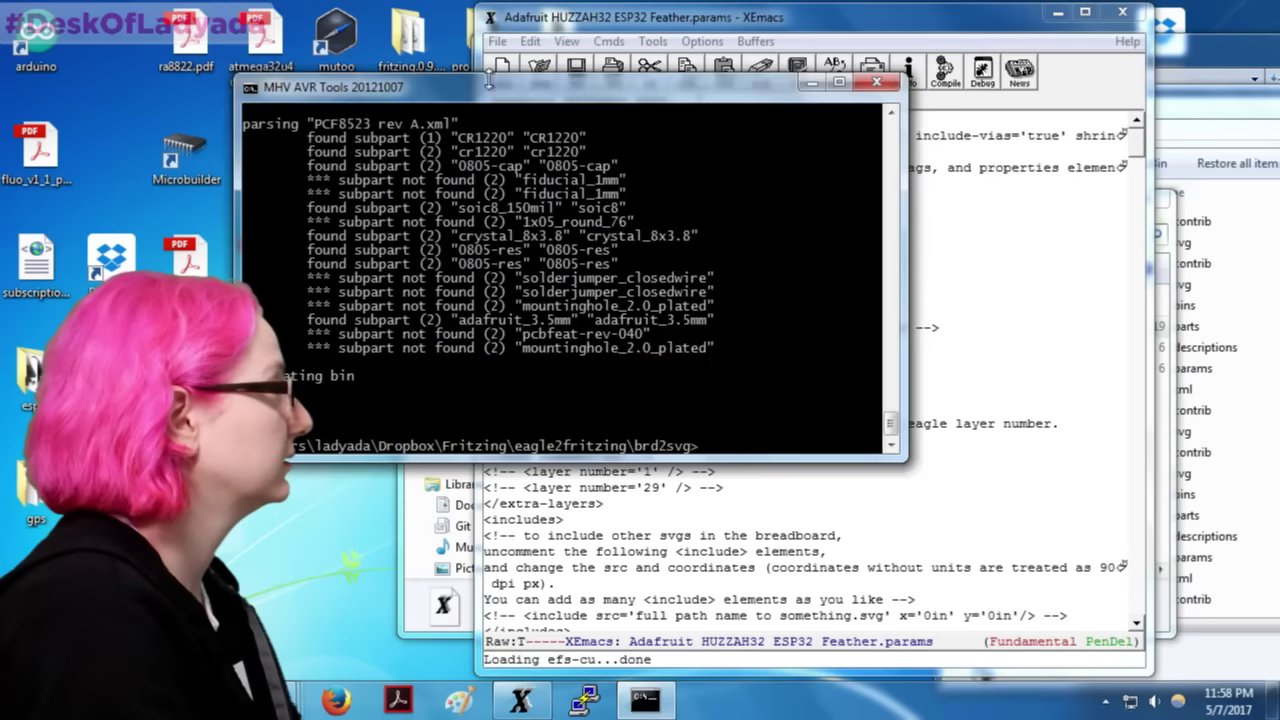
{"action": "left_click", "coordinate": [811, 83]}
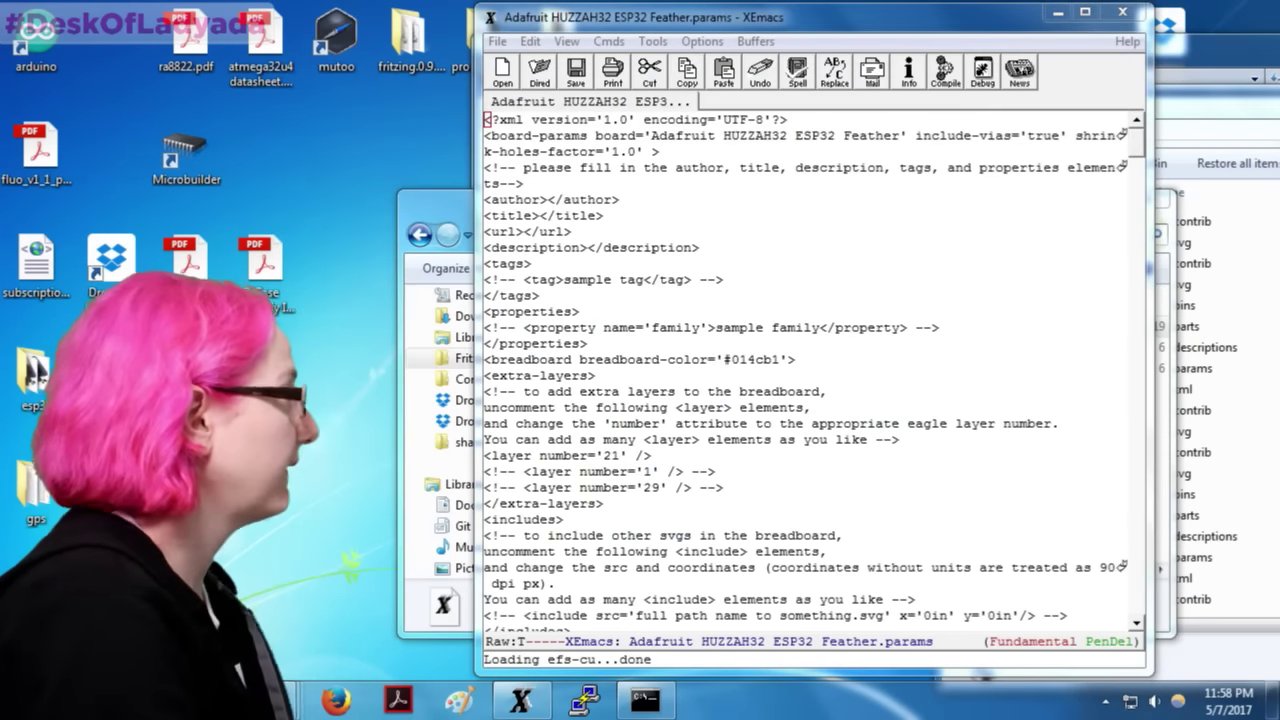
Step: Copy Adafruit HUZZAH32 ESP32 Feather.params from the desktop's esp32 folder into FritzingTest\params, replacing the existing file
{"action": "key", "text": "super+d"}
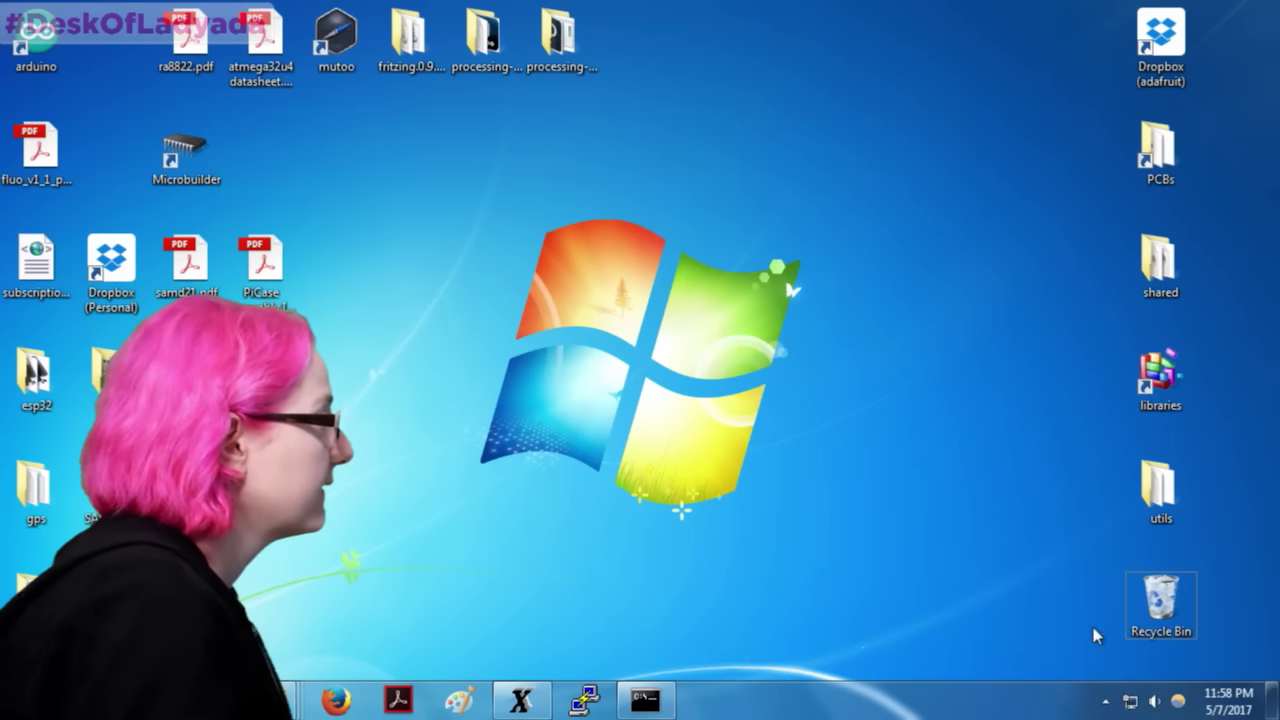
{"action": "double_click", "coordinate": [38, 380]}
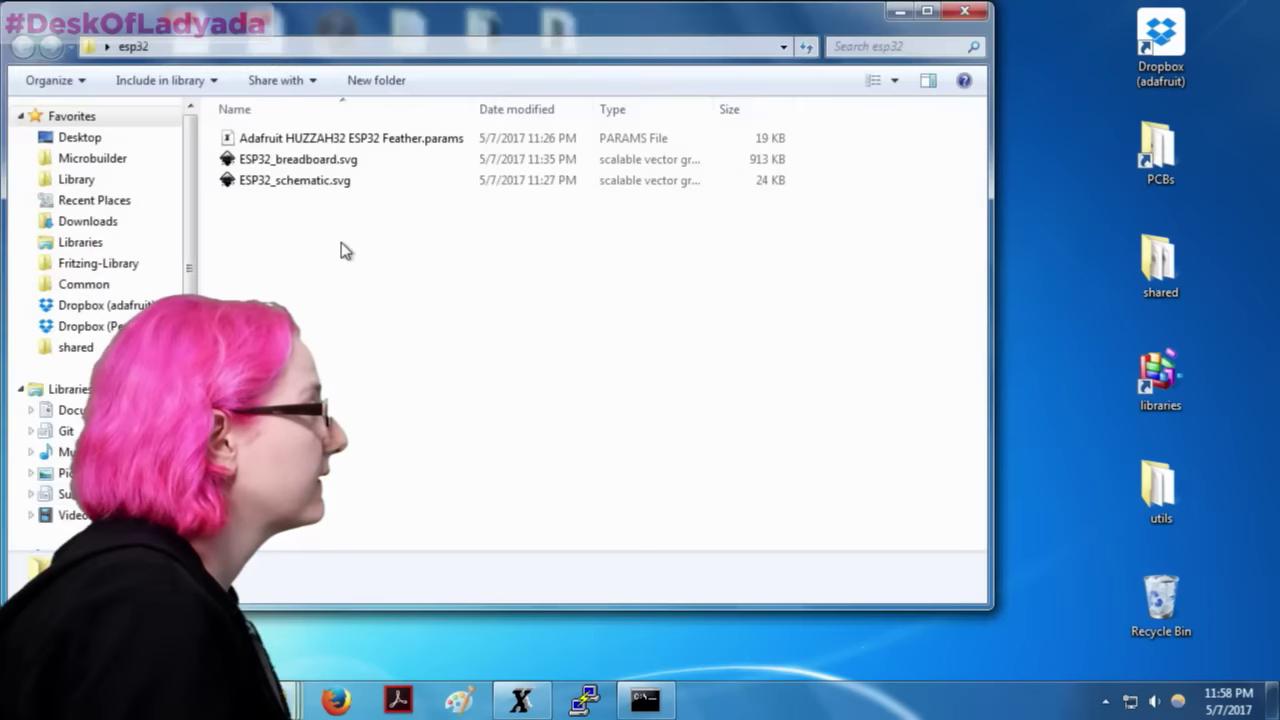
{"action": "left_click", "coordinate": [395, 144]}
{"action": "mouse_move", "coordinate": [311, 710]}
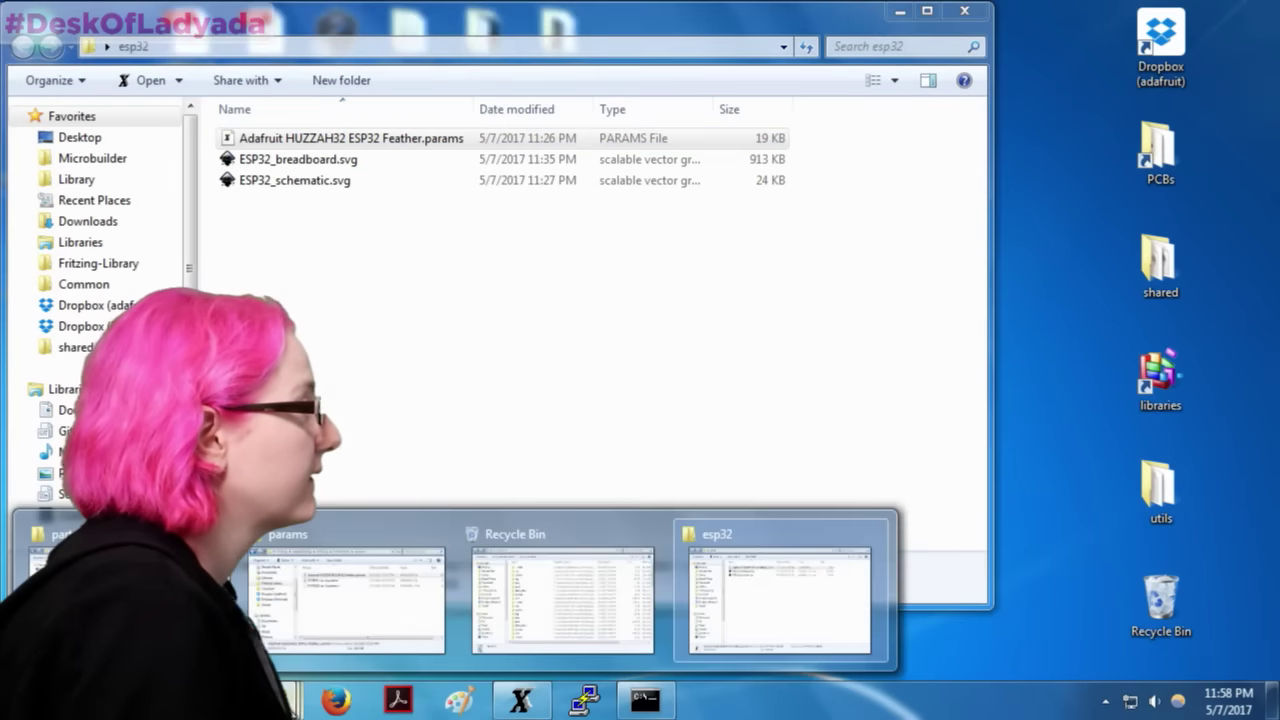
{"action": "left_click", "coordinate": [780, 606]}
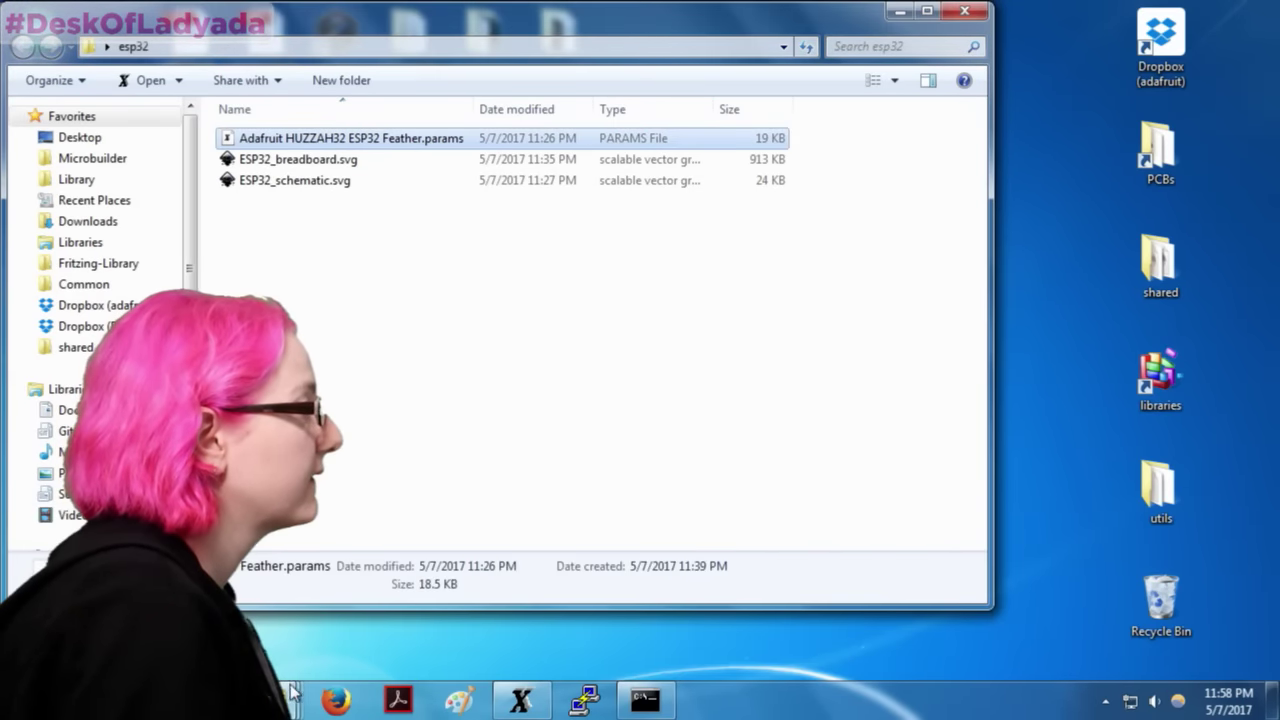
{"action": "left_click", "coordinate": [325, 605]}
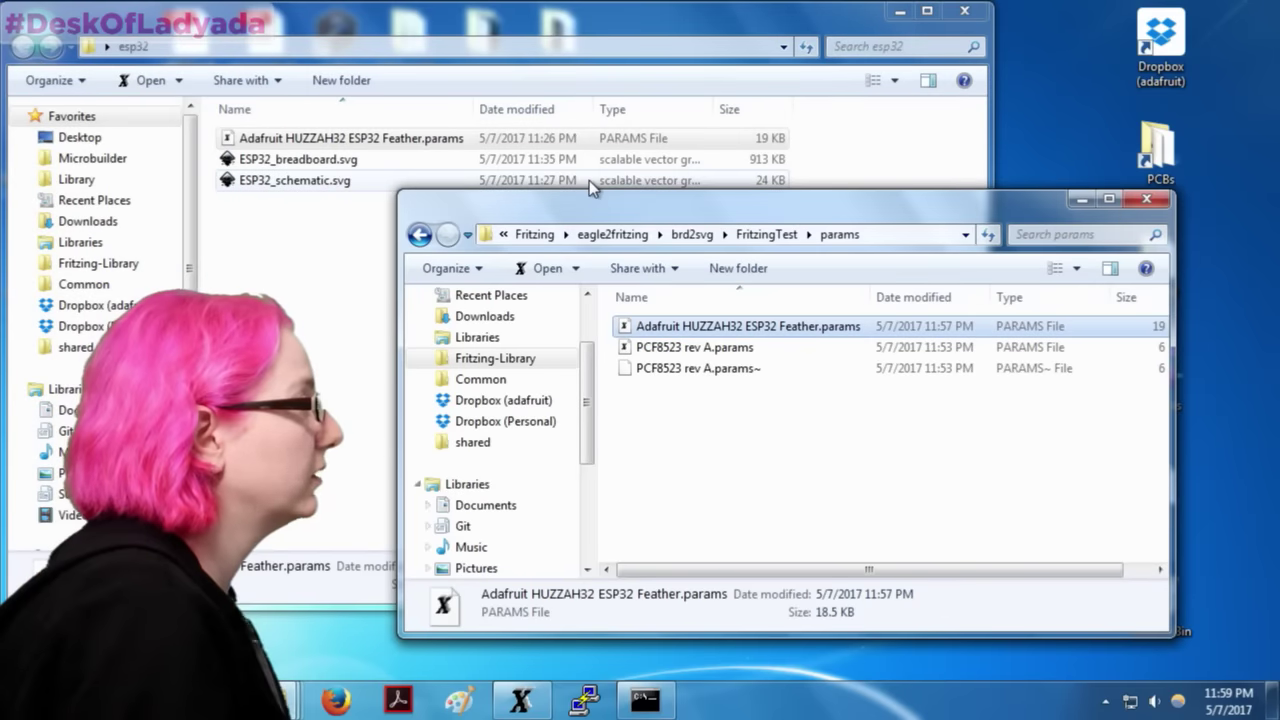
{"action": "left_click", "coordinate": [806, 430]}
{"action": "key", "text": "ctrl+v"}
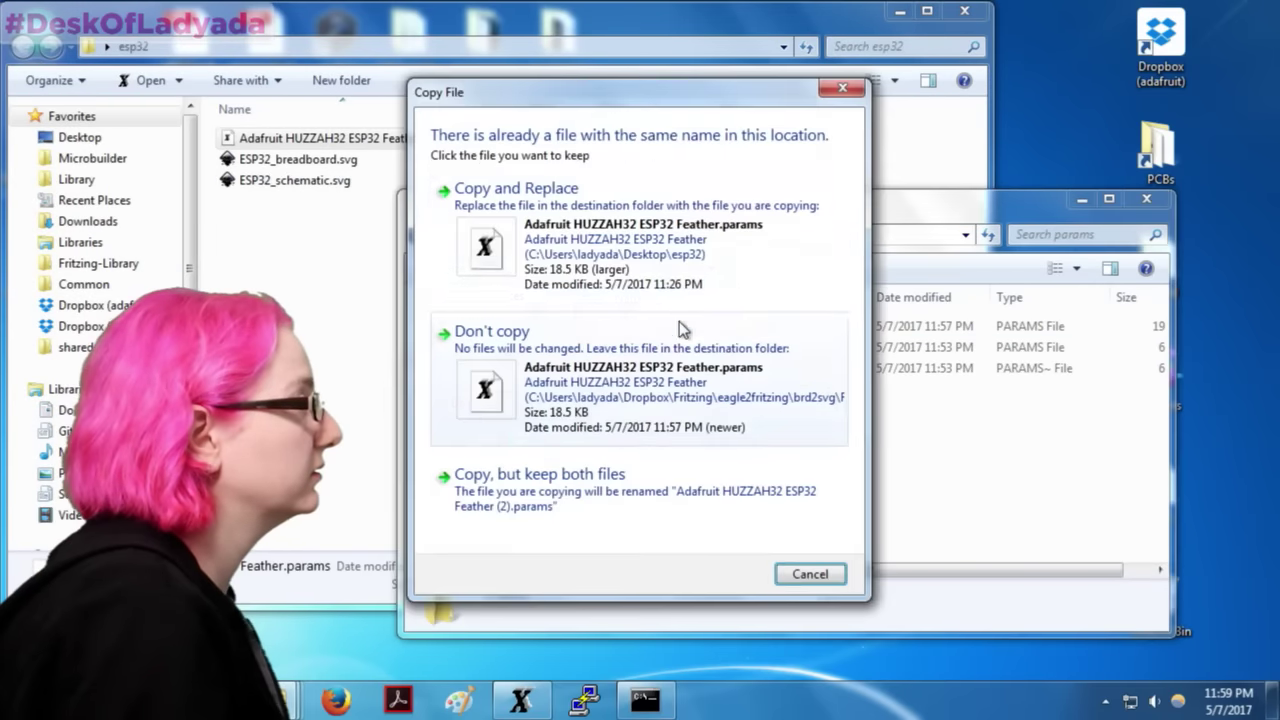
{"action": "left_click", "coordinate": [620, 258]}
Step: Browse from the params folder to FritzingTest\parts\svg\contrib\breadboard
{"action": "left_click", "coordinate": [800, 234]}
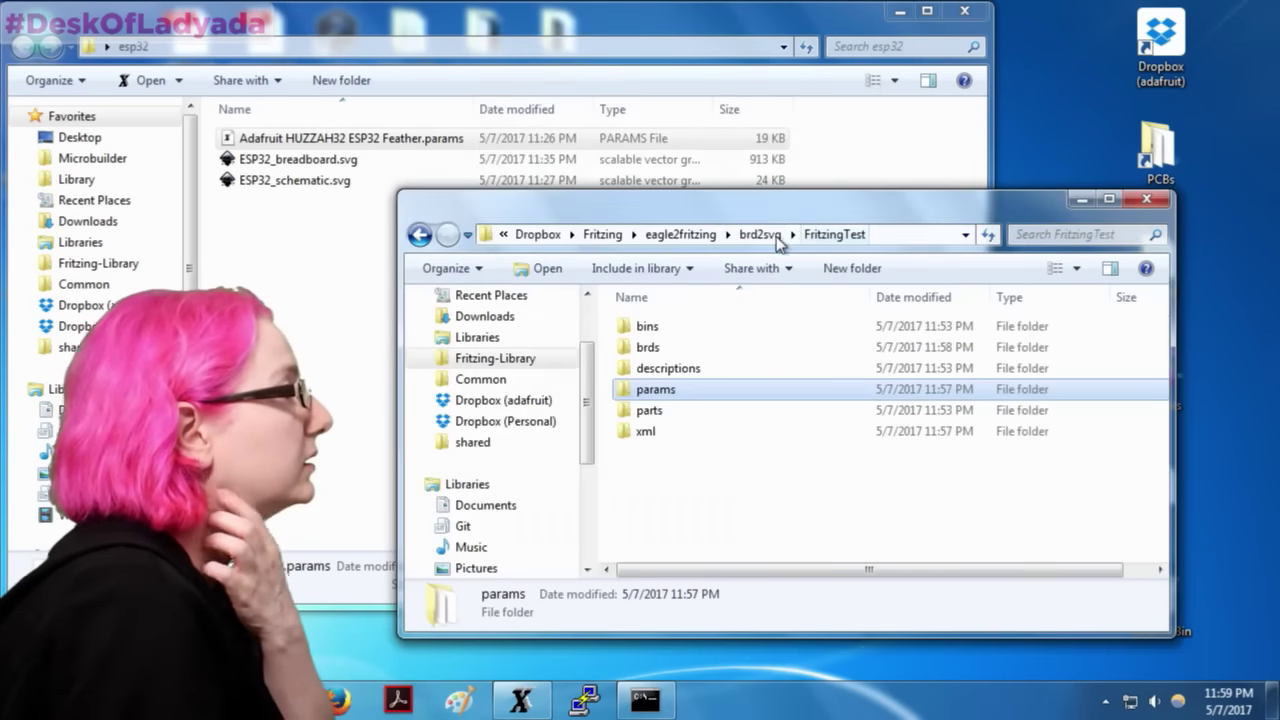
{"action": "double_click", "coordinate": [660, 412]}
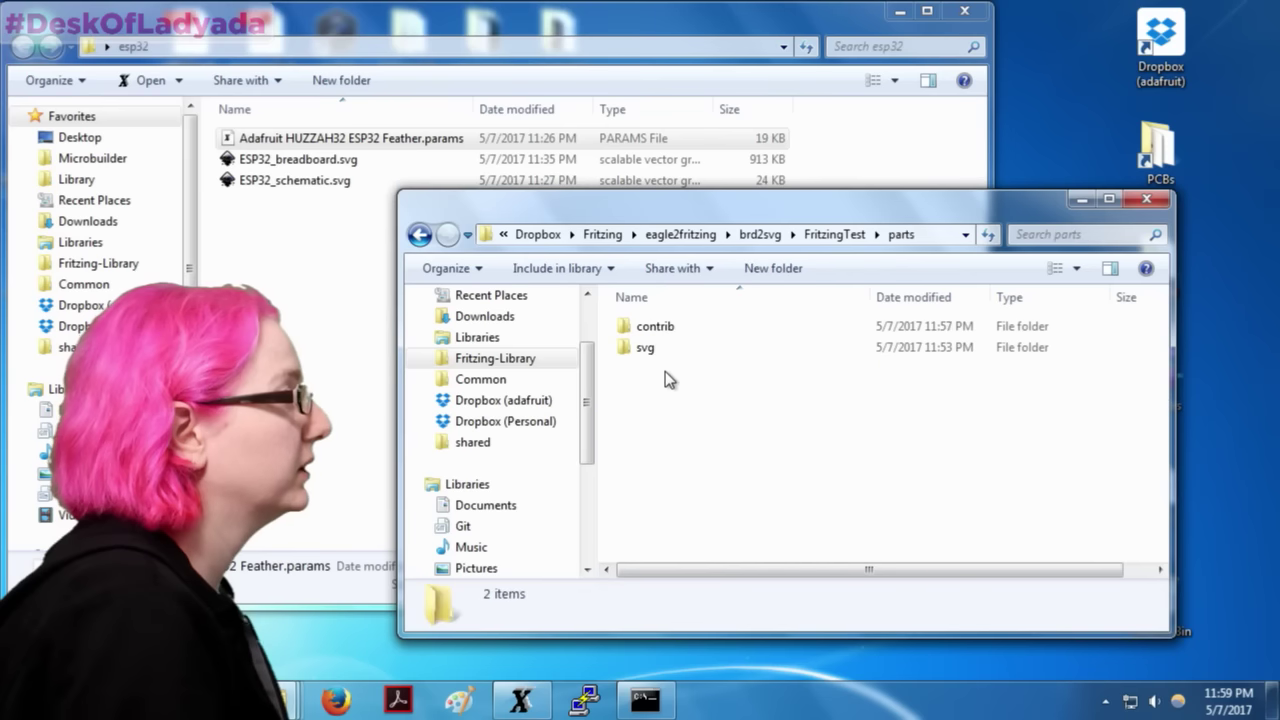
{"action": "double_click", "coordinate": [667, 350]}
{"action": "left_click_drag", "start_coordinate": [655, 197], "coordinate": [691, 226]}
{"action": "double_click", "coordinate": [724, 357]}
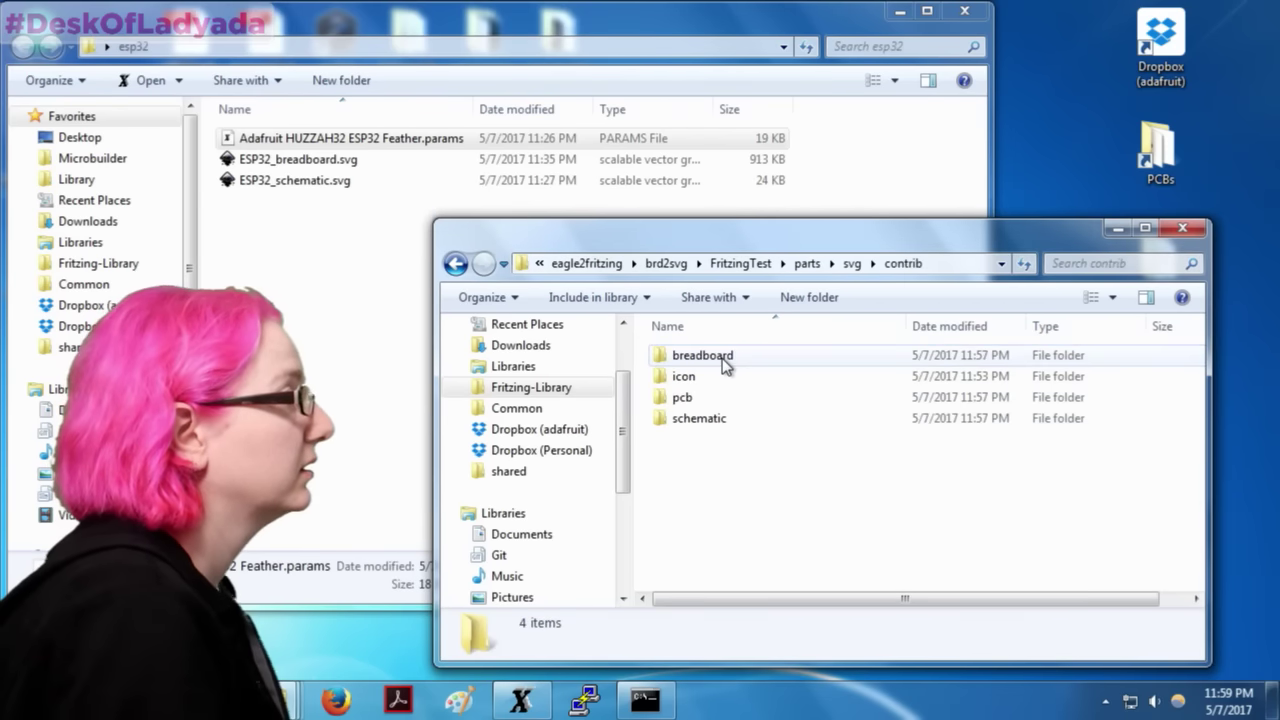
{"action": "double_click", "coordinate": [724, 358]}
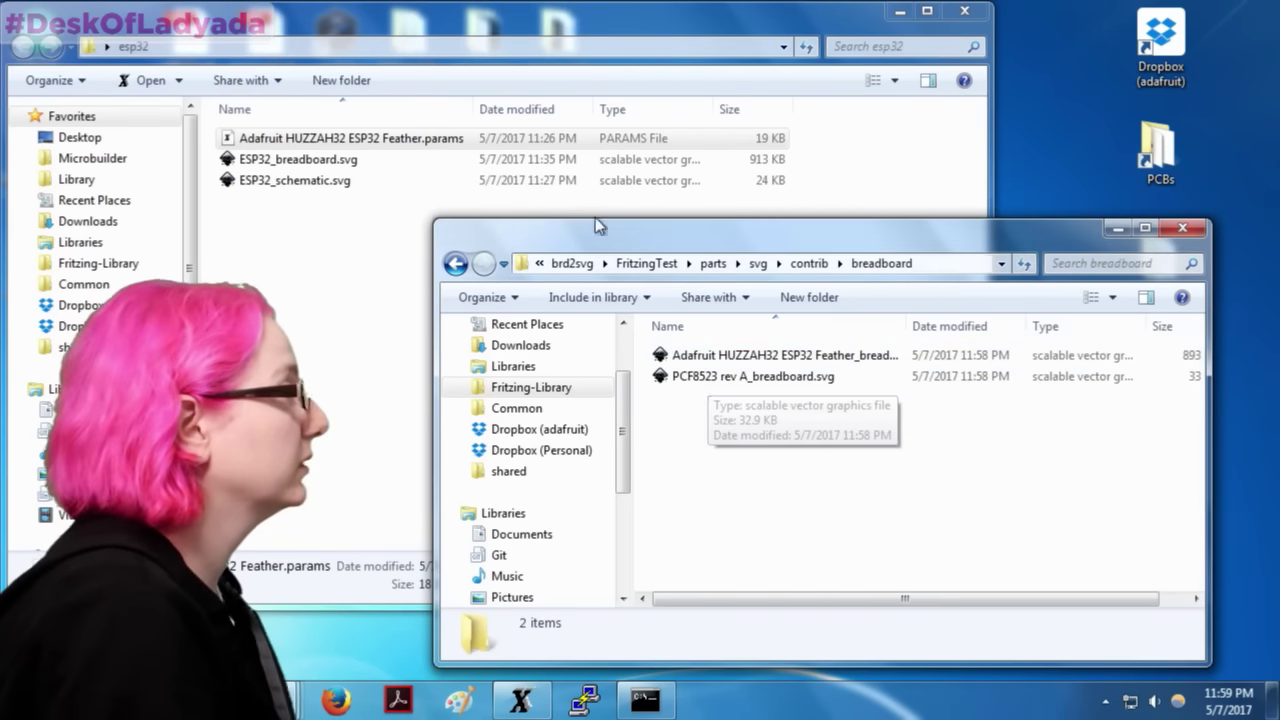
Step: Copy the file name of the generated Adafruit HUZZAH32 ESP32 Feather breadboard SVG and delete that file
{"action": "left_click", "coordinate": [321, 245]}
{"action": "left_click", "coordinate": [1000, 428]}
{"action": "left_click", "coordinate": [840, 365]}
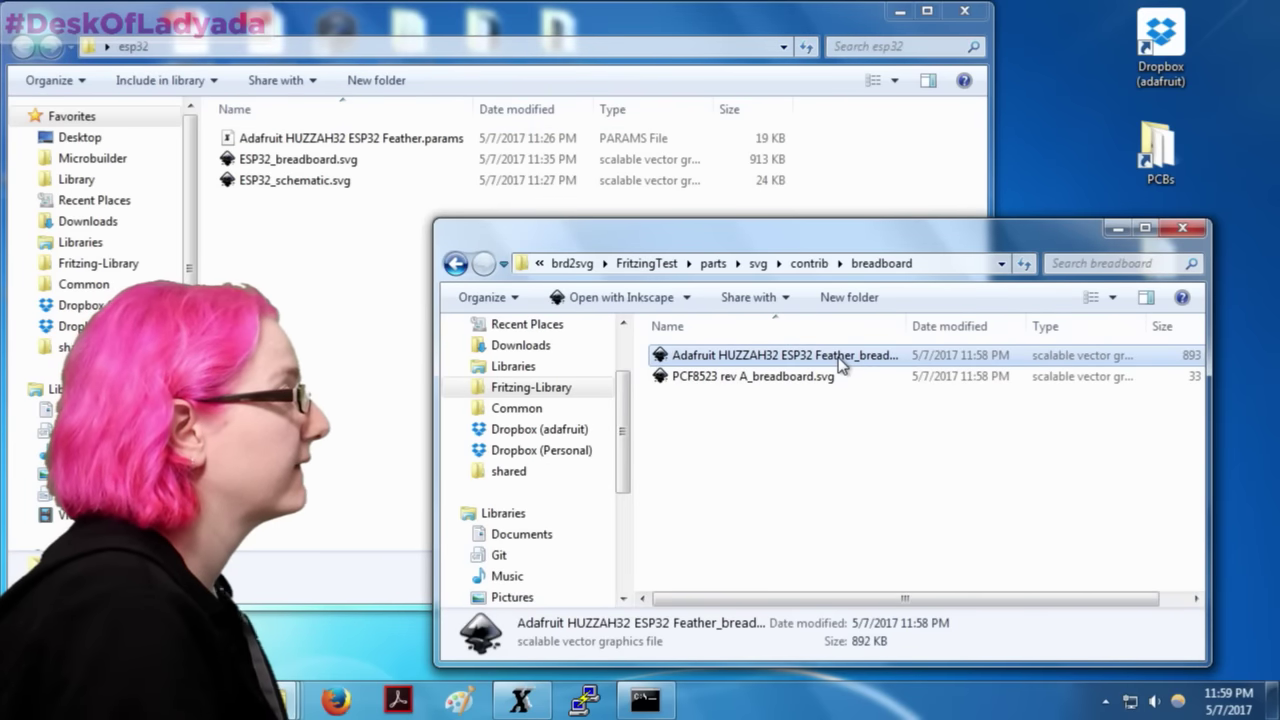
{"action": "left_click", "coordinate": [839, 362]}
{"action": "left_click", "coordinate": [862, 437]}
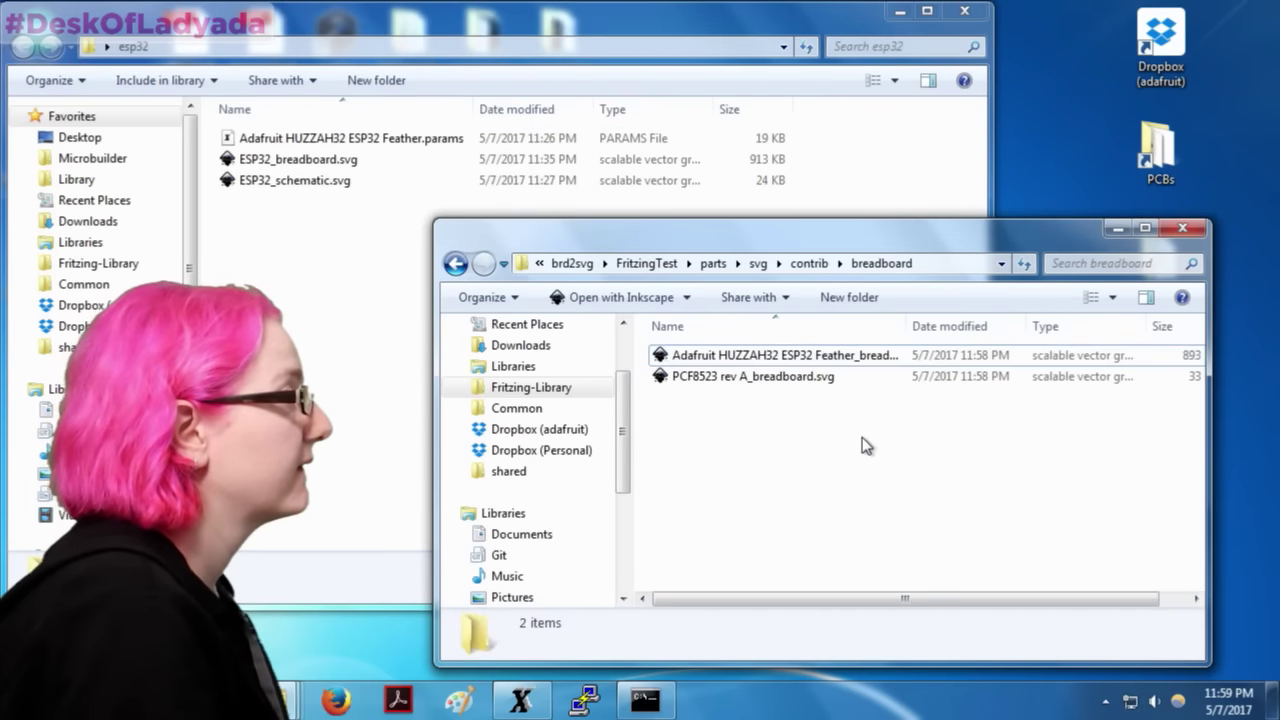
{"action": "left_click", "coordinate": [672, 358]}
{"action": "key", "text": "Delete"}
{"action": "key", "text": "Return"}
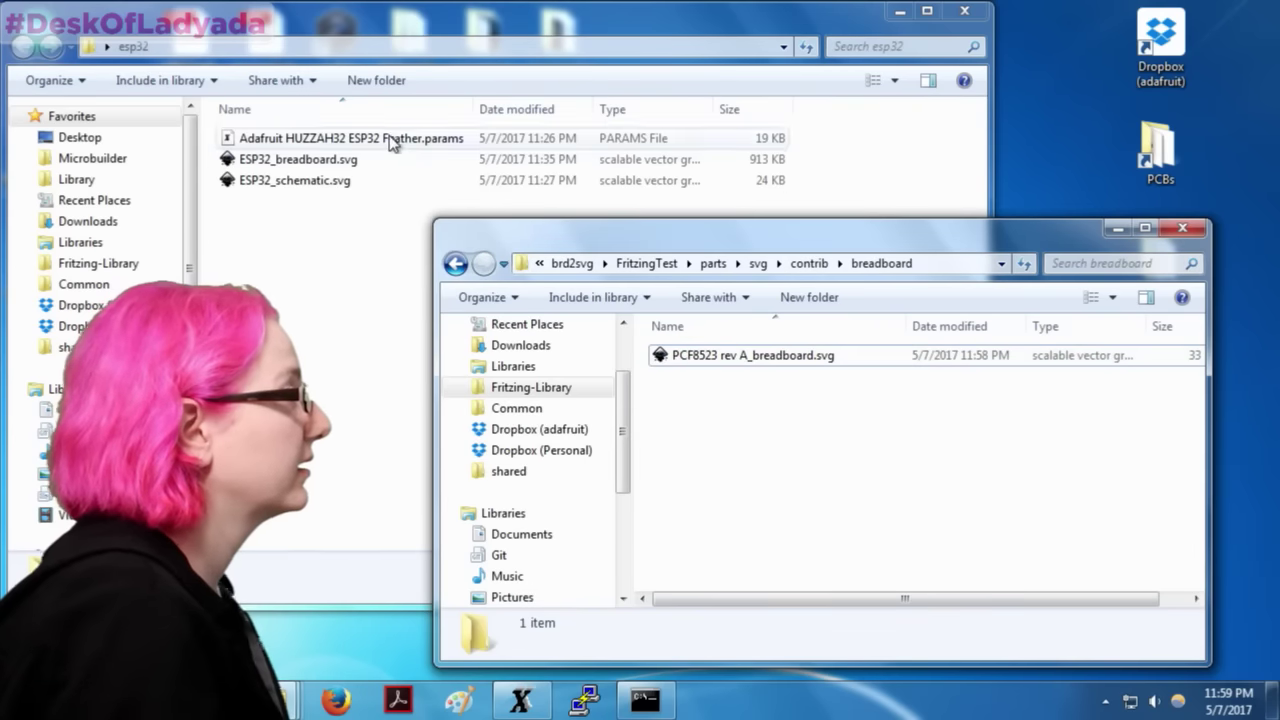
Step: Copy ESP32_breadboard.svg from the esp32 folder into the breadboard folder and rename it Adafruit HUZZAH32 ESP32 Feather_breadboard.svg
{"action": "left_click_drag", "start_coordinate": [295, 159], "coordinate": [759, 428]}
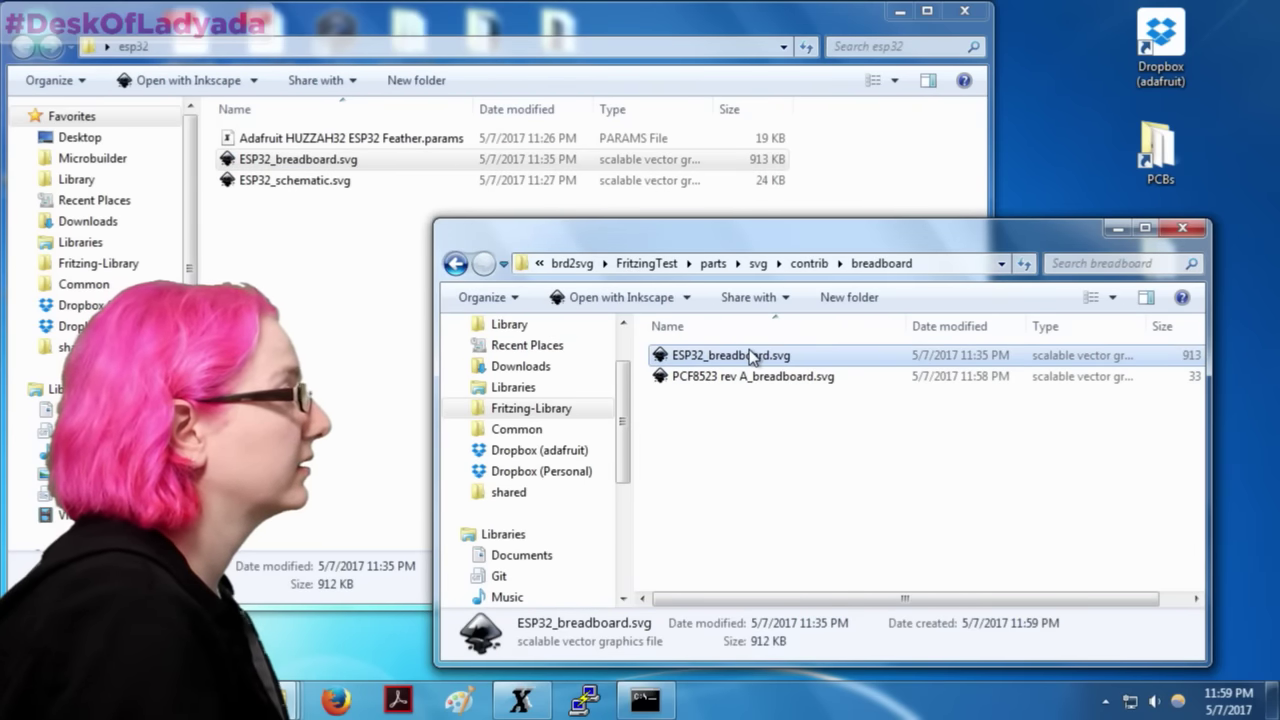
{"action": "key", "text": "F2"}
{"action": "key", "text": "ctrl+v"}
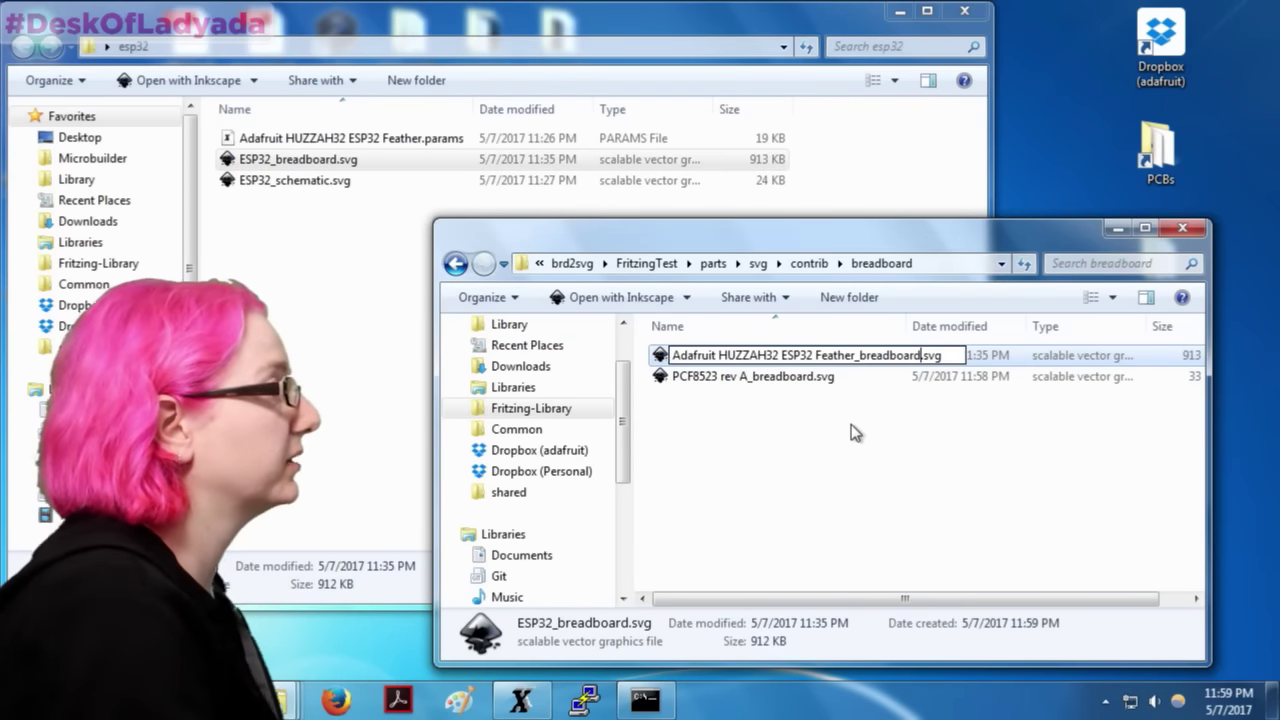
{"action": "left_click", "coordinate": [849, 420]}
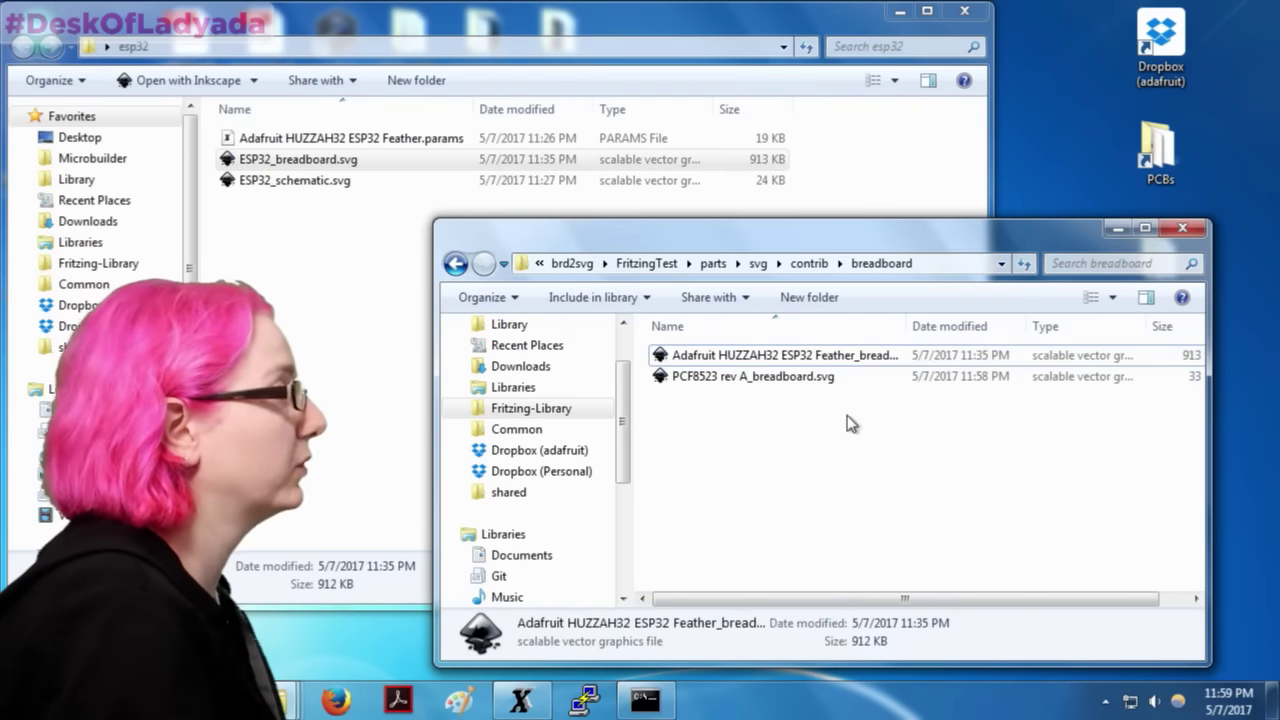
Step: In the contrib\schematic folder, copy the name of the generated Adafruit HUZZAH32 ESP32 Feather schematic SVG and delete that file
{"action": "left_click", "coordinate": [806, 262]}
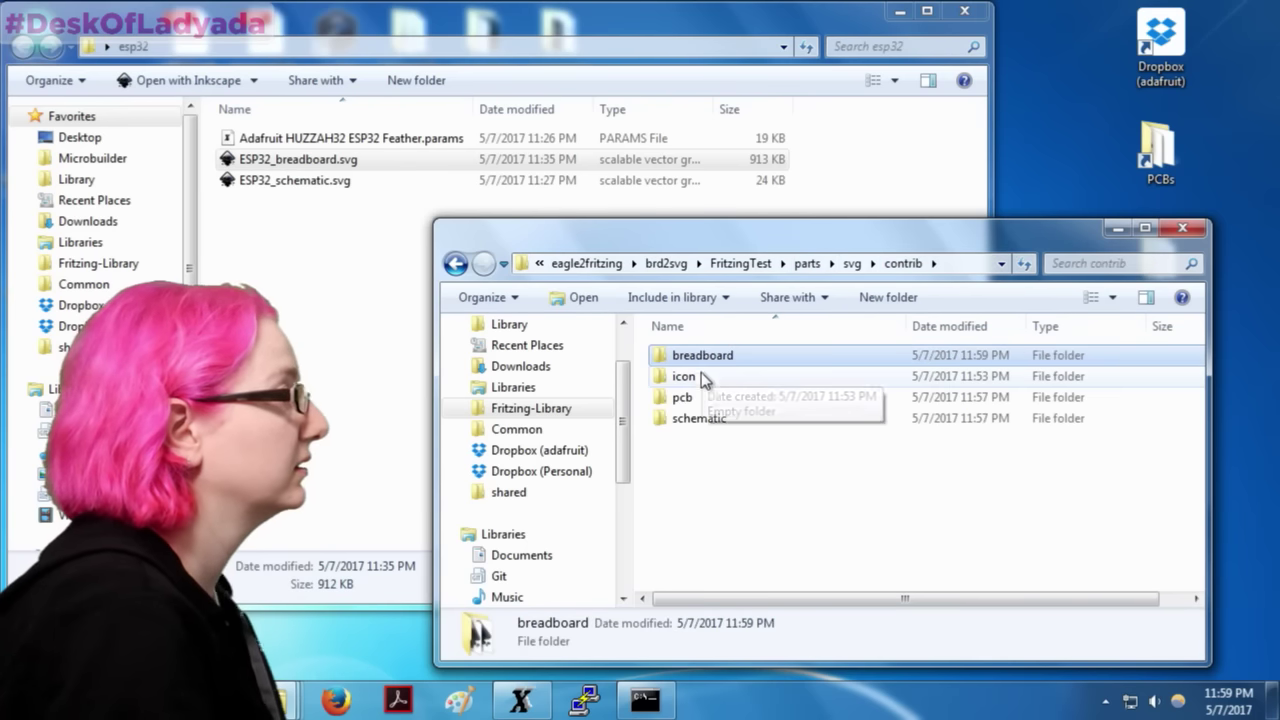
{"action": "double_click", "coordinate": [716, 418]}
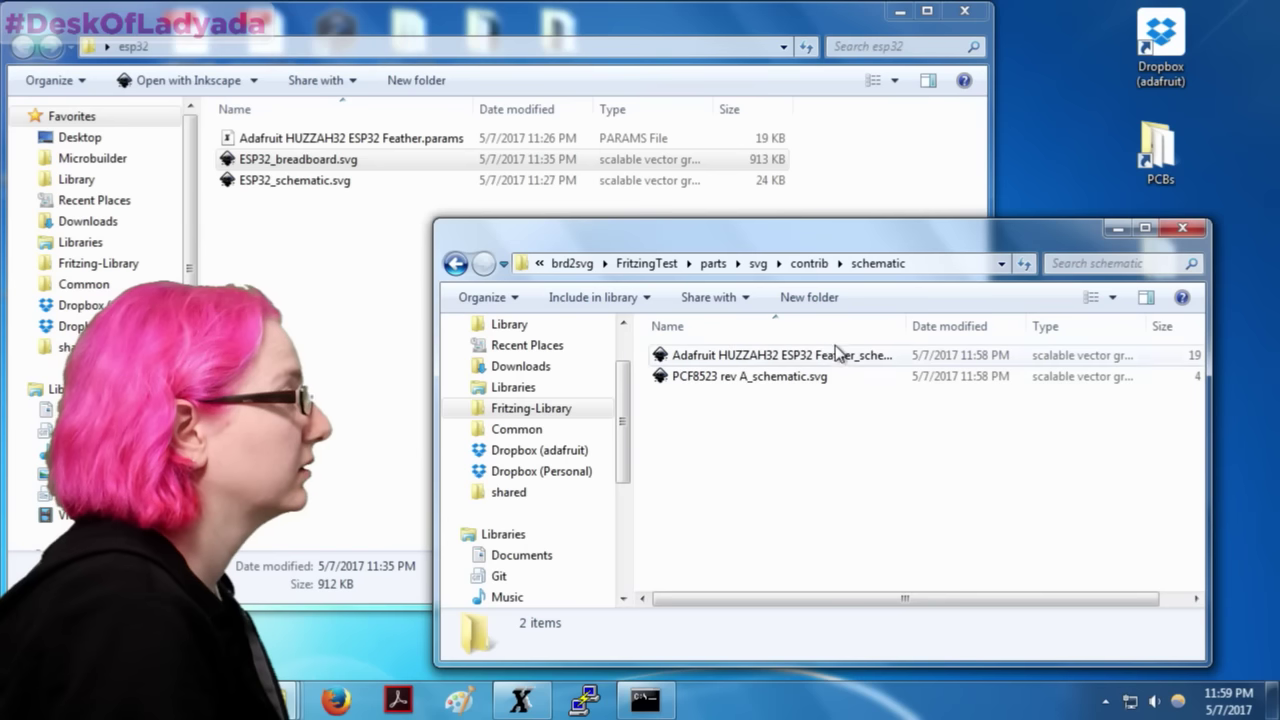
{"action": "left_click", "coordinate": [806, 360]}
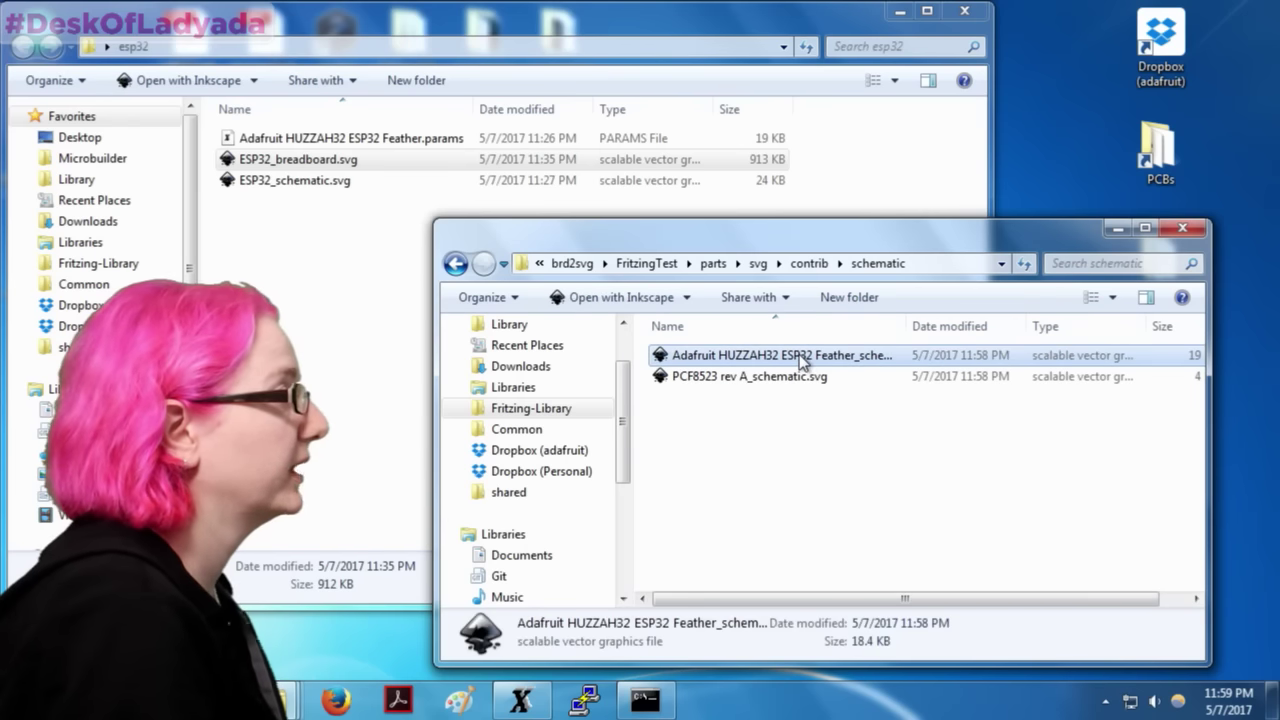
{"action": "left_click", "coordinate": [799, 354]}
{"action": "key", "text": "Escape"}
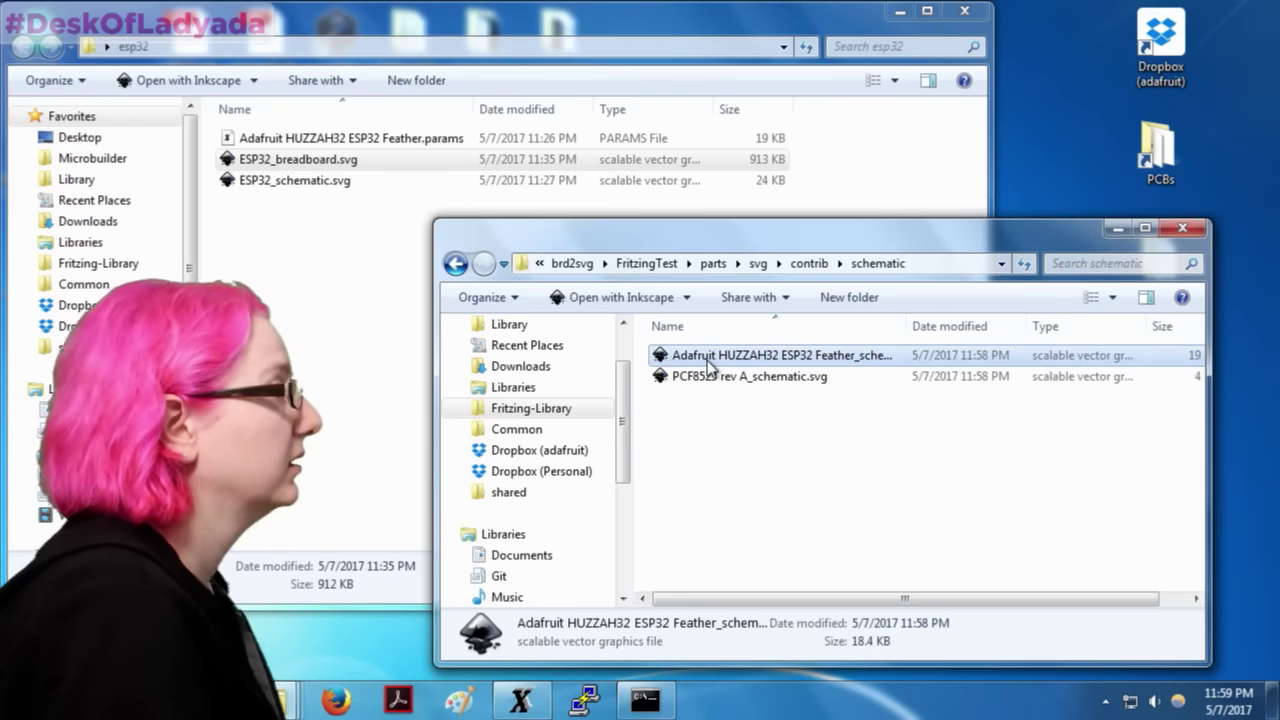
{"action": "key", "text": "Delete"}
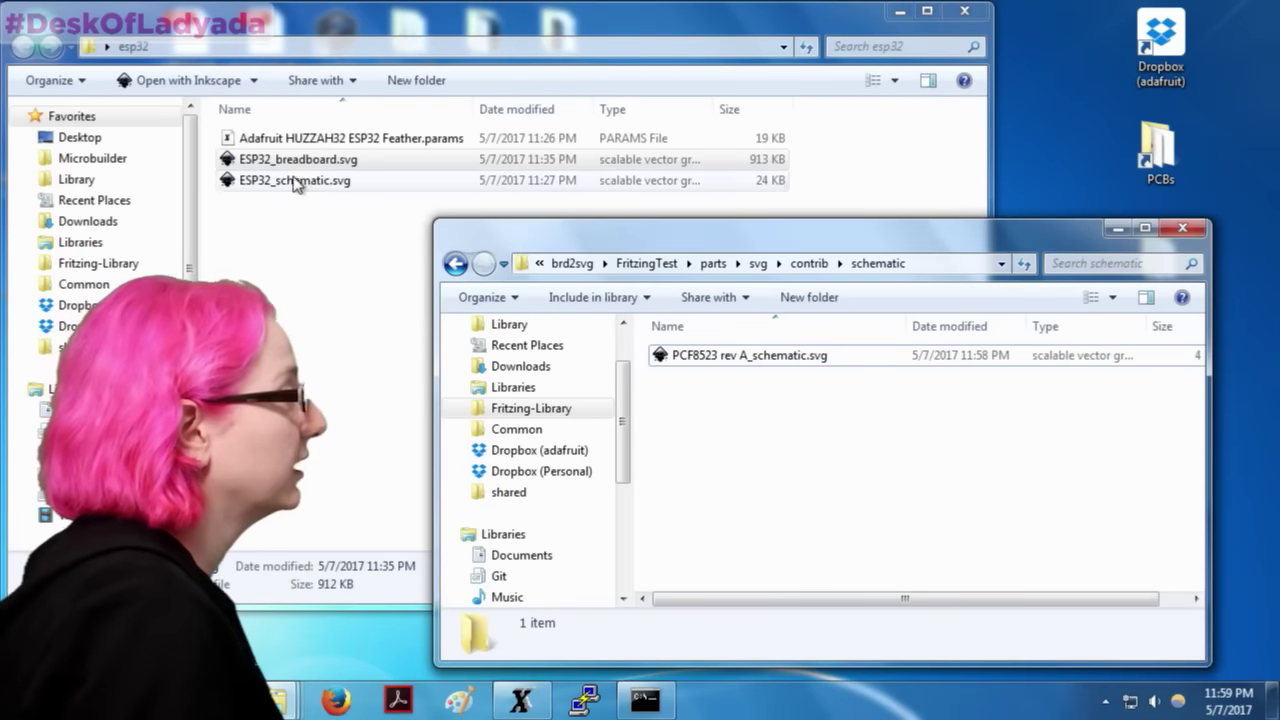
Step: Copy ESP32_schematic.svg from the esp32 folder into the schematic folder and rename it Adafruit HUZZAH32 ESP32 Feather_schematic.svg
{"action": "left_click_drag", "start_coordinate": [296, 180], "coordinate": [723, 399]}
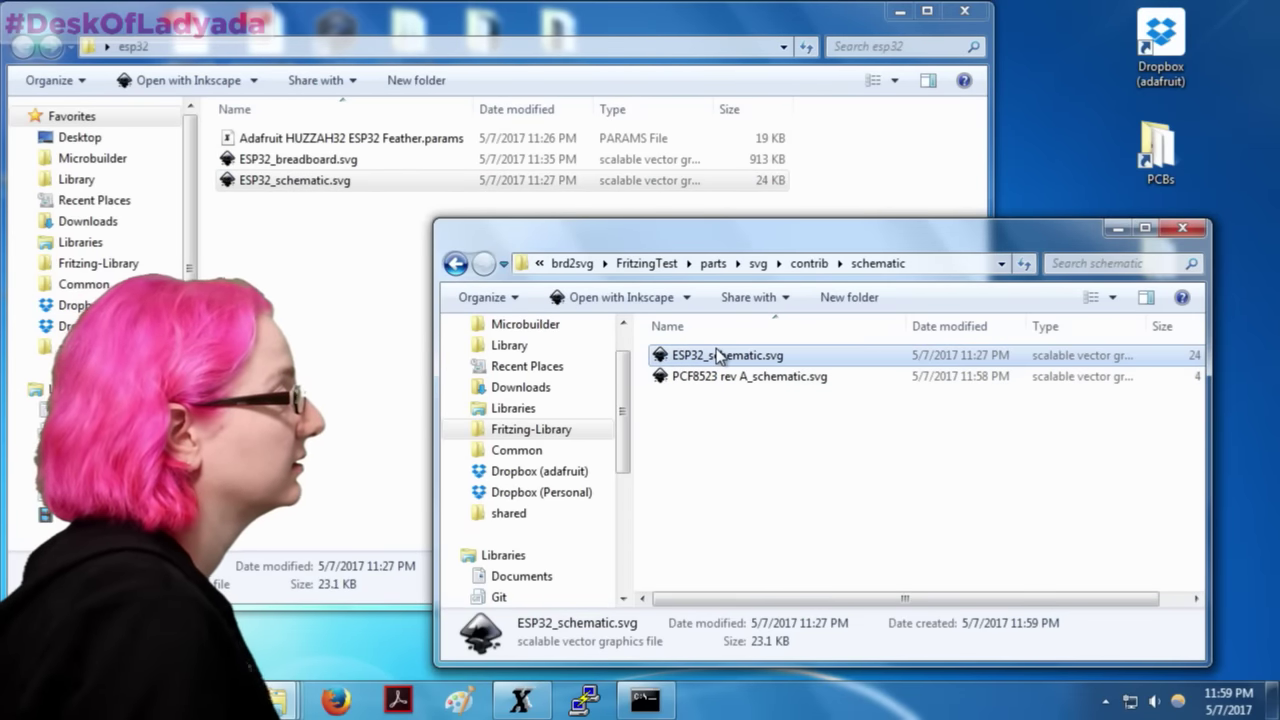
{"action": "key", "text": "F2"}
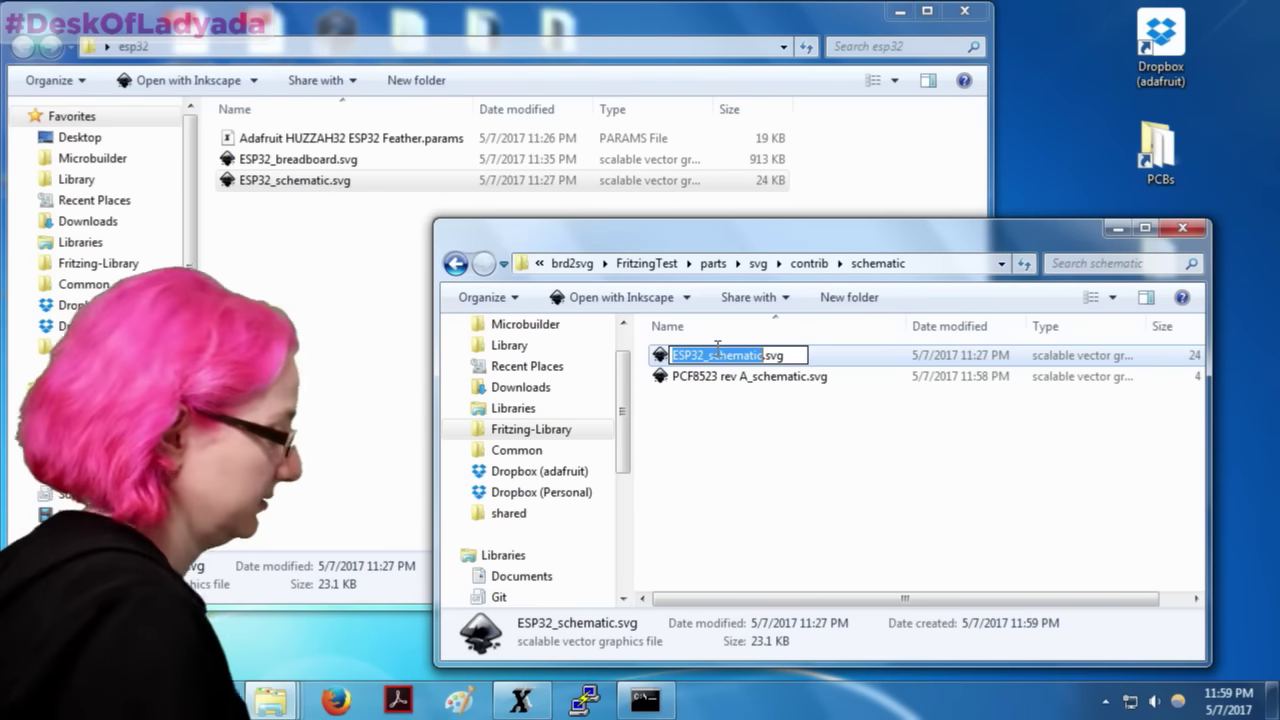
{"action": "key", "text": "ctrl+v"}
{"action": "left_click", "coordinate": [751, 410]}
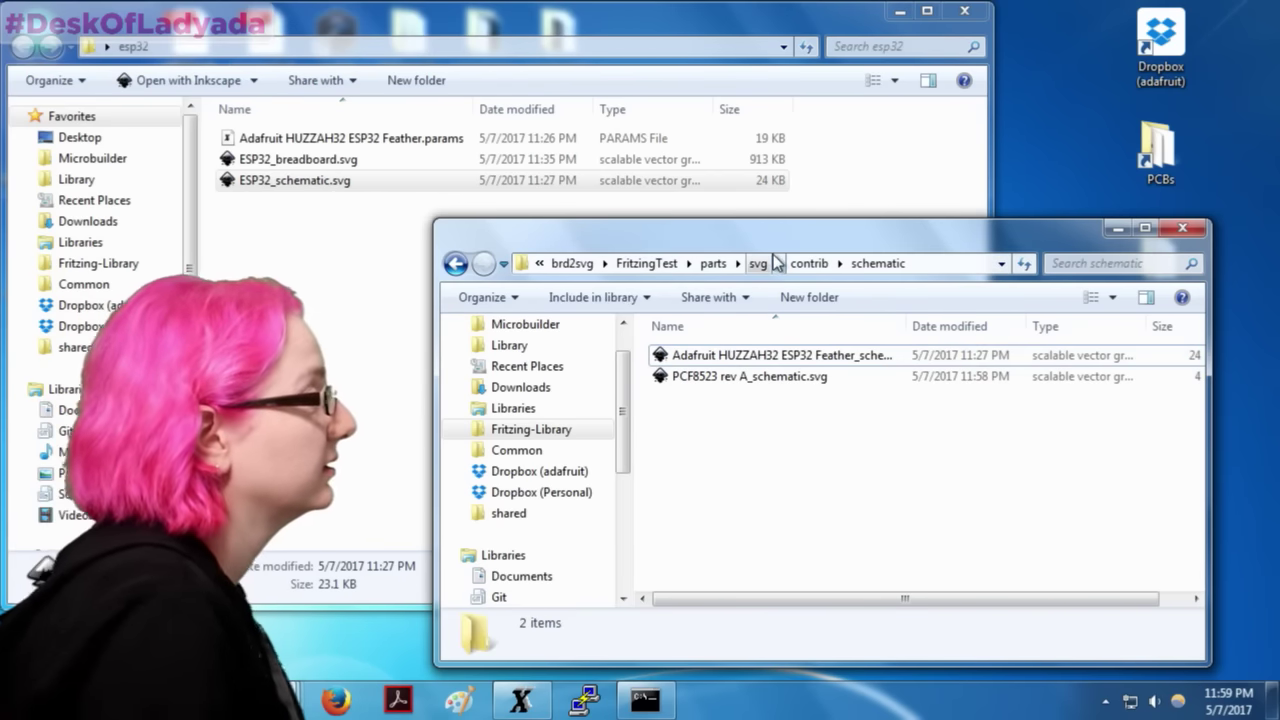
Step: Bring up the Documents\Fritzing\parts folder alongside FritzingTest\parts and copy the contrib and svg folders from FritzingTest\parts
{"action": "left_click", "coordinate": [676, 265]}
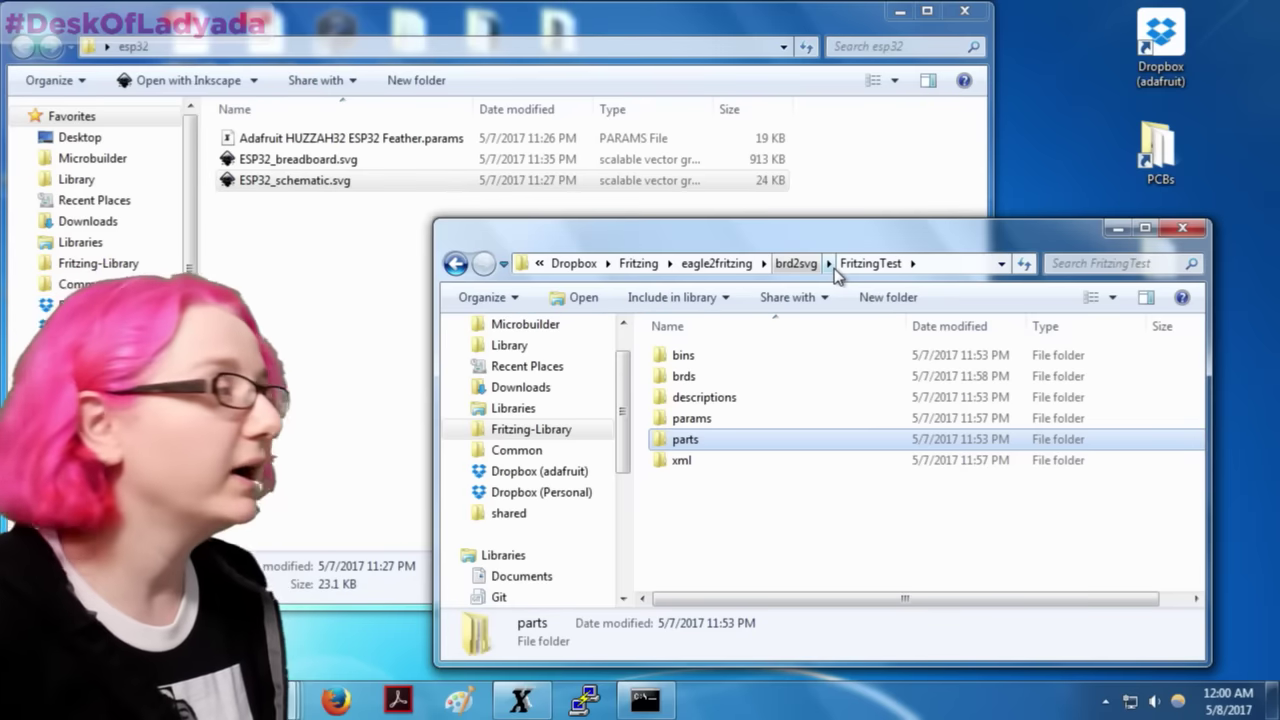
{"action": "double_click", "coordinate": [680, 441]}
{"action": "mouse_move", "coordinate": [275, 700]}
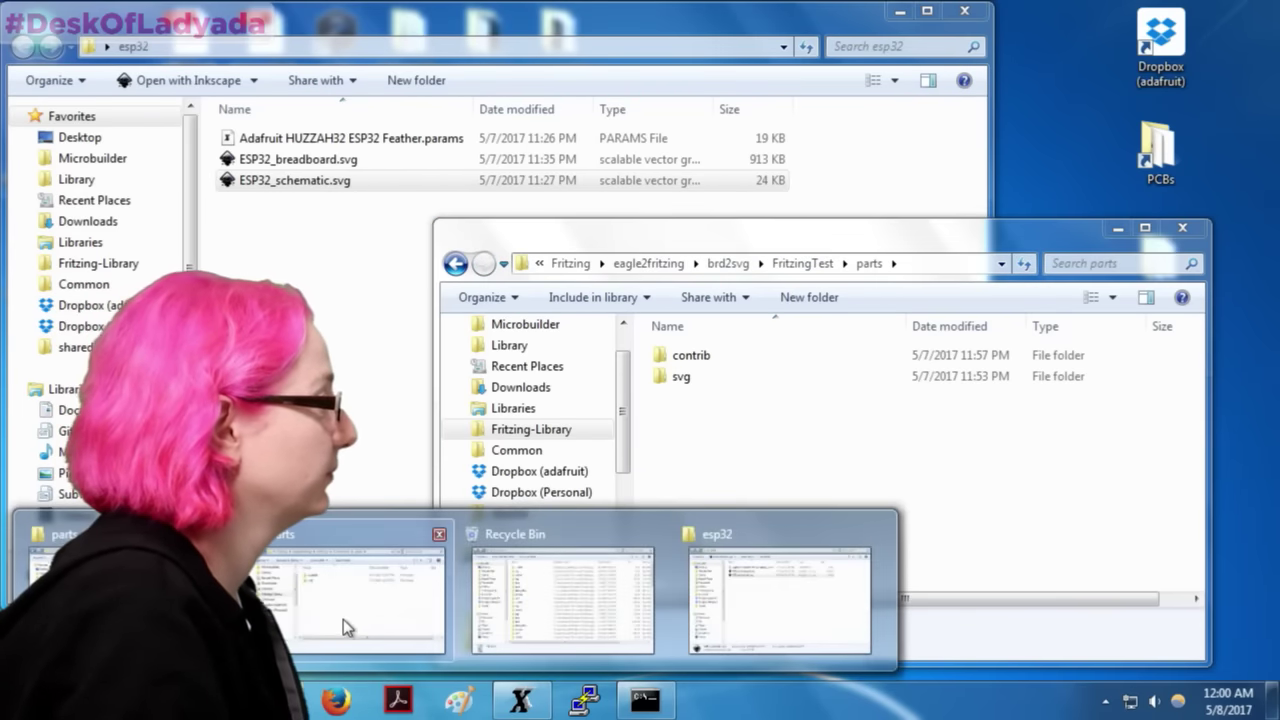
{"action": "mouse_move", "coordinate": [357, 607]}
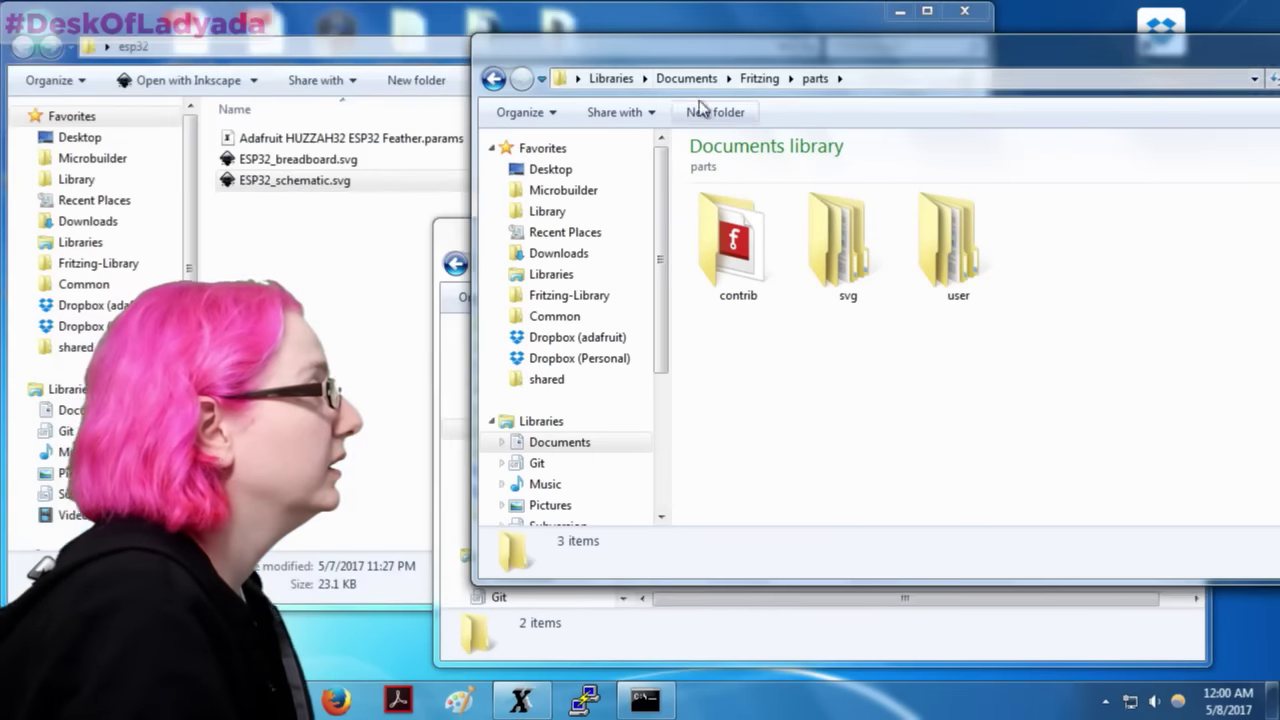
{"action": "left_click", "coordinate": [726, 407]}
{"action": "key", "text": "ctrl+a"}
{"action": "key", "text": "ctrl+c"}
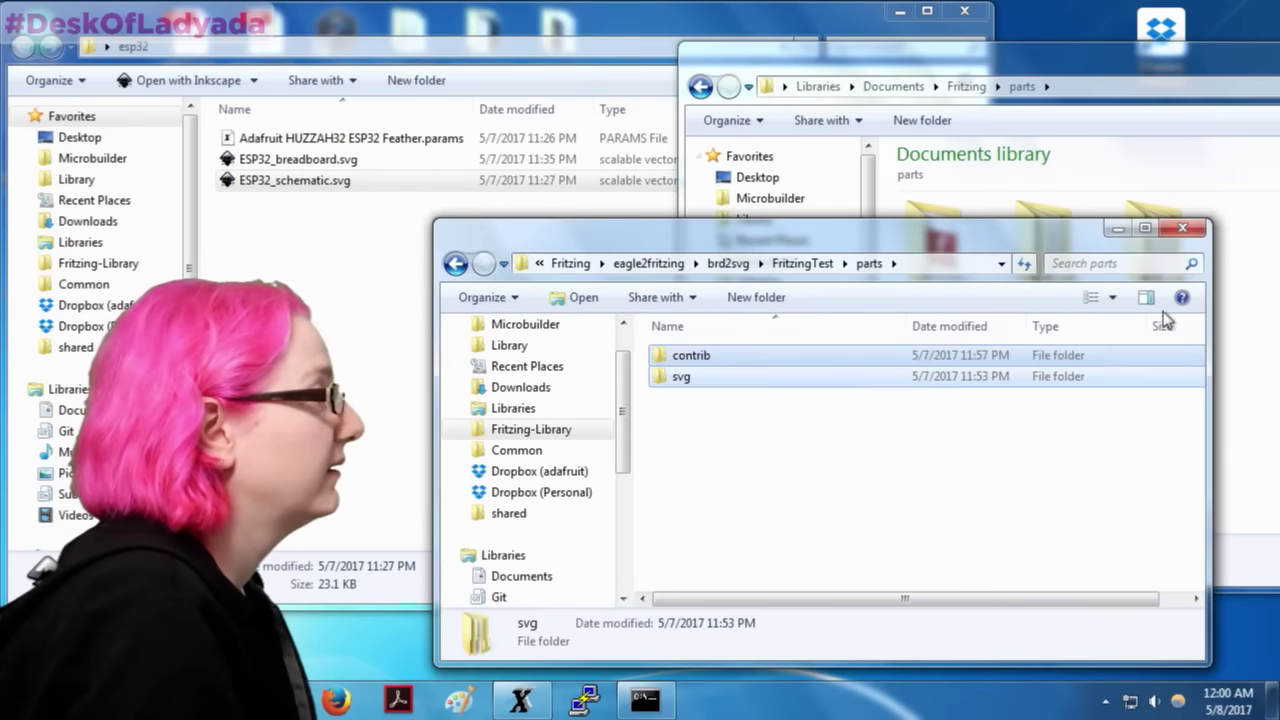
Step: Paste the contrib and svg folders into Documents\Fritzing\parts, merging all folders and replacing every conflicting file
{"action": "left_click", "coordinate": [1234, 397]}
{"action": "key", "text": "ctrl+v"}
{"action": "left_click", "coordinate": [614, 531]}
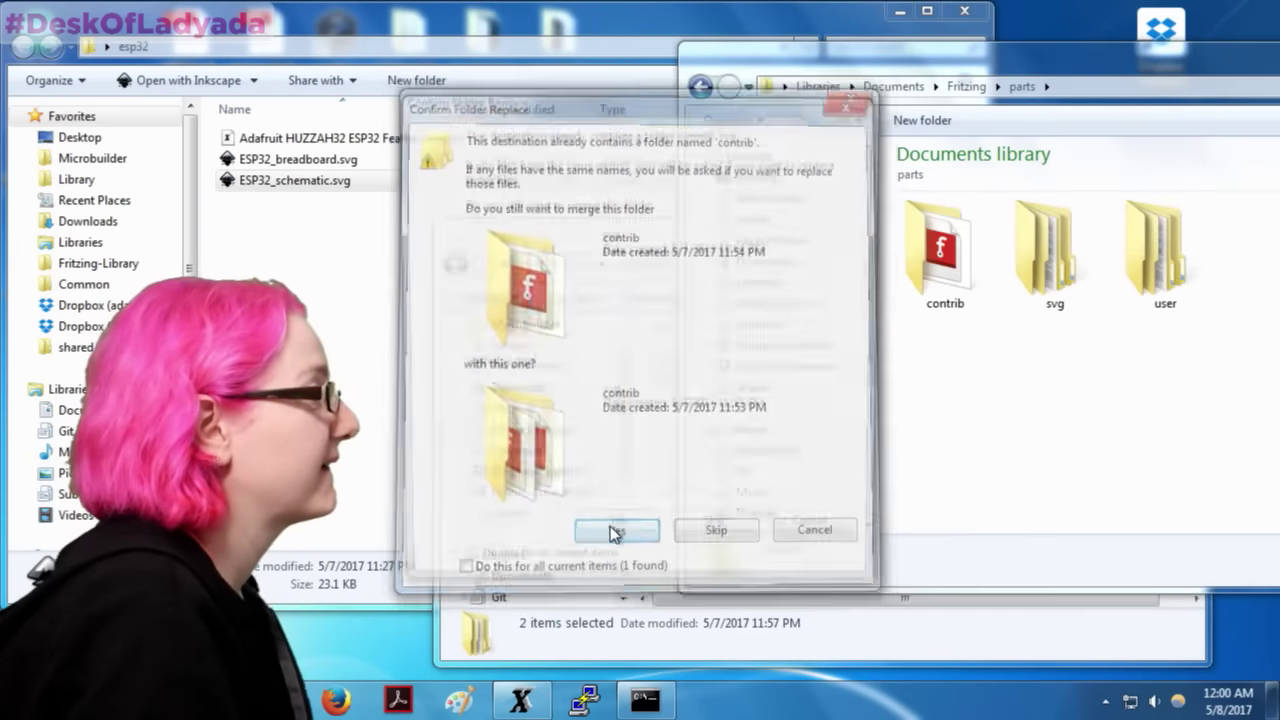
{"action": "left_click", "coordinate": [617, 531]}
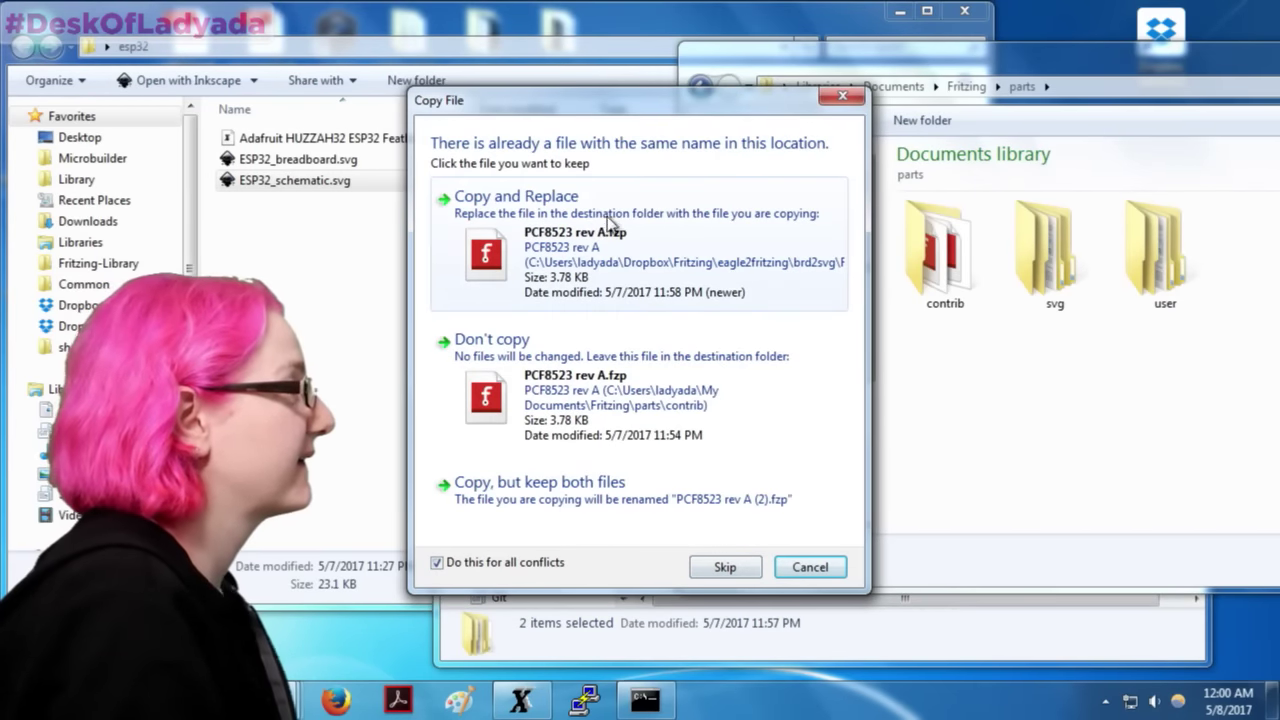
{"action": "left_click", "coordinate": [603, 228]}
{"action": "left_click", "coordinate": [566, 578]}
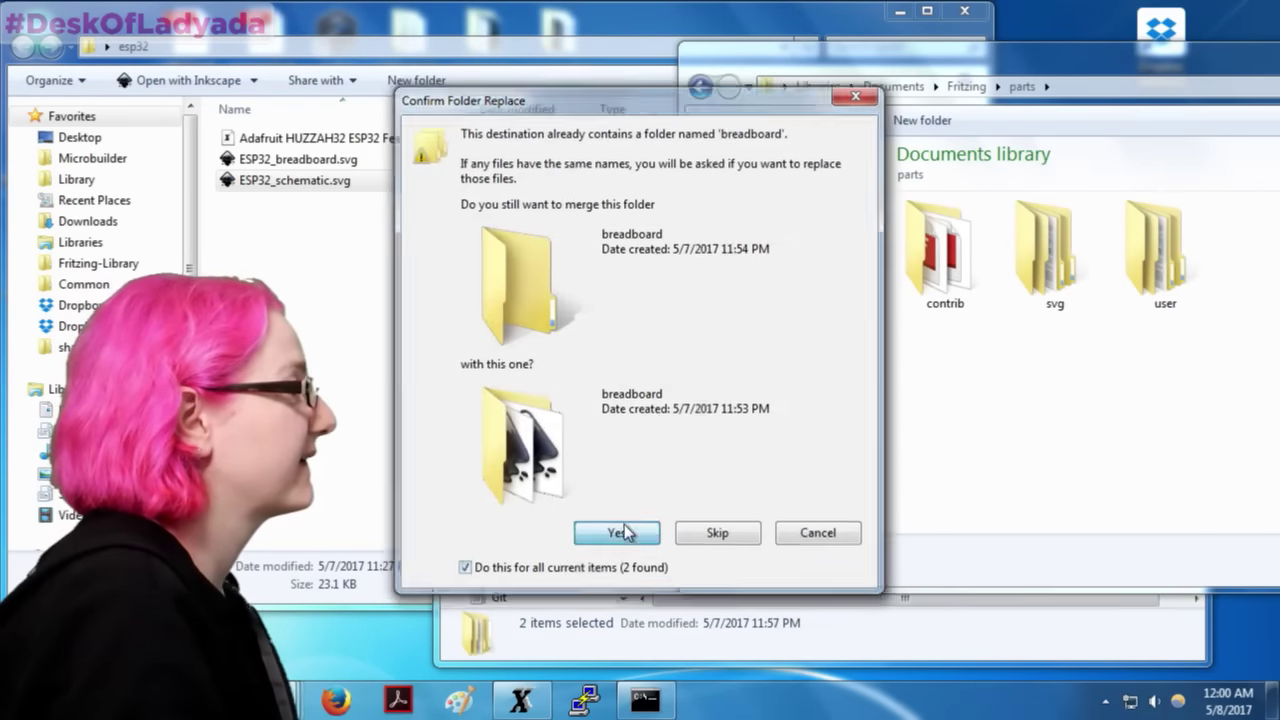
{"action": "left_click", "coordinate": [620, 533]}
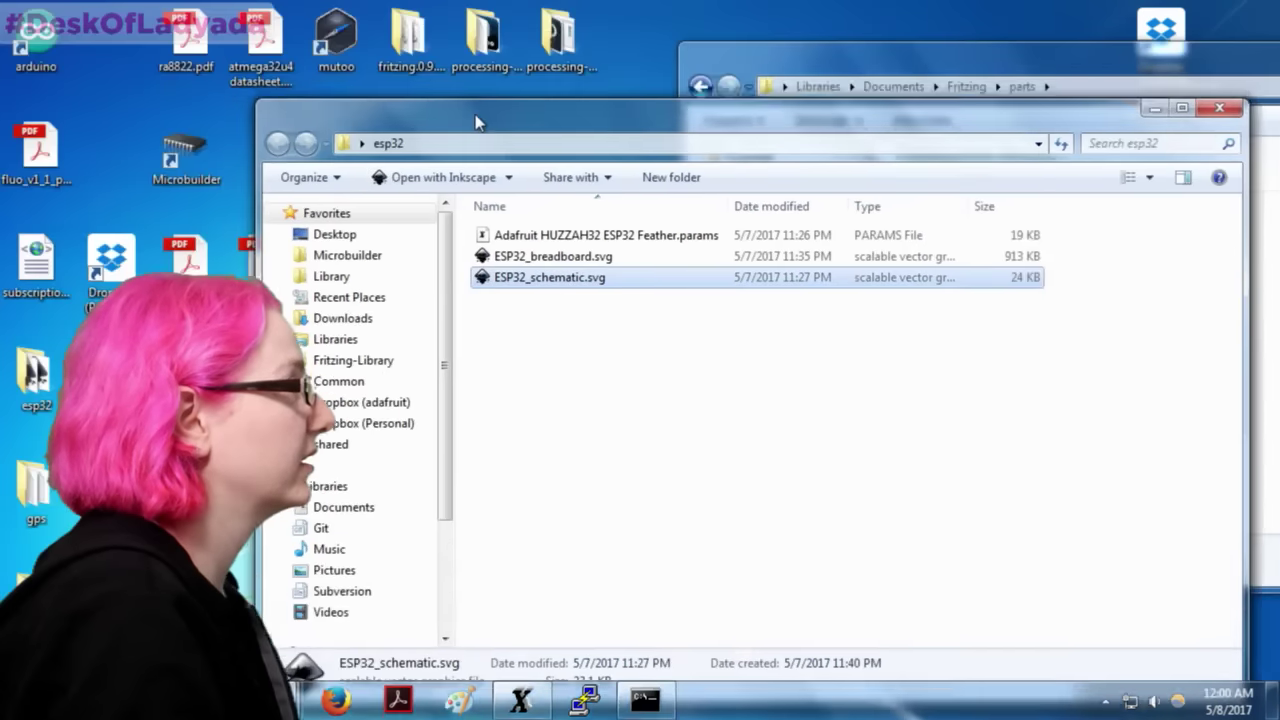
Step: Launch Fritzing from the fritzing.0.9.3b.64.pc folder and dismiss the startup warning about parts without a family property
{"action": "double_click", "coordinate": [411, 32]}
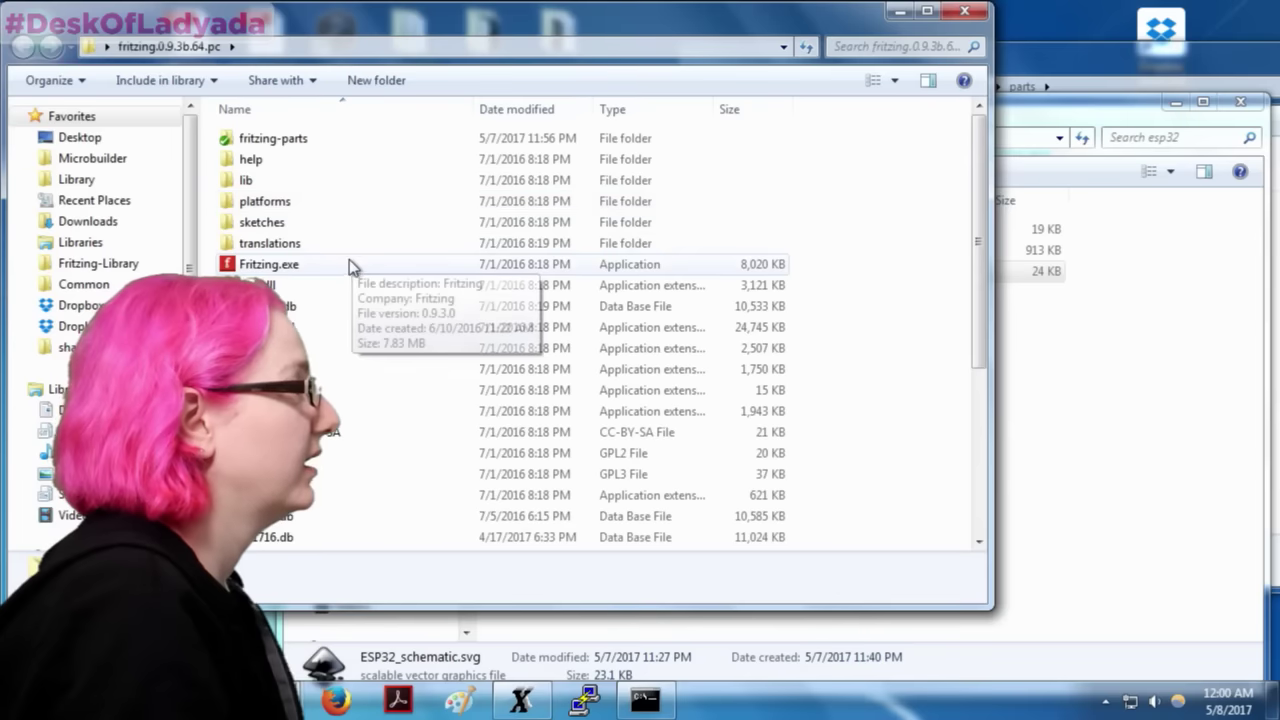
{"action": "double_click", "coordinate": [349, 262]}
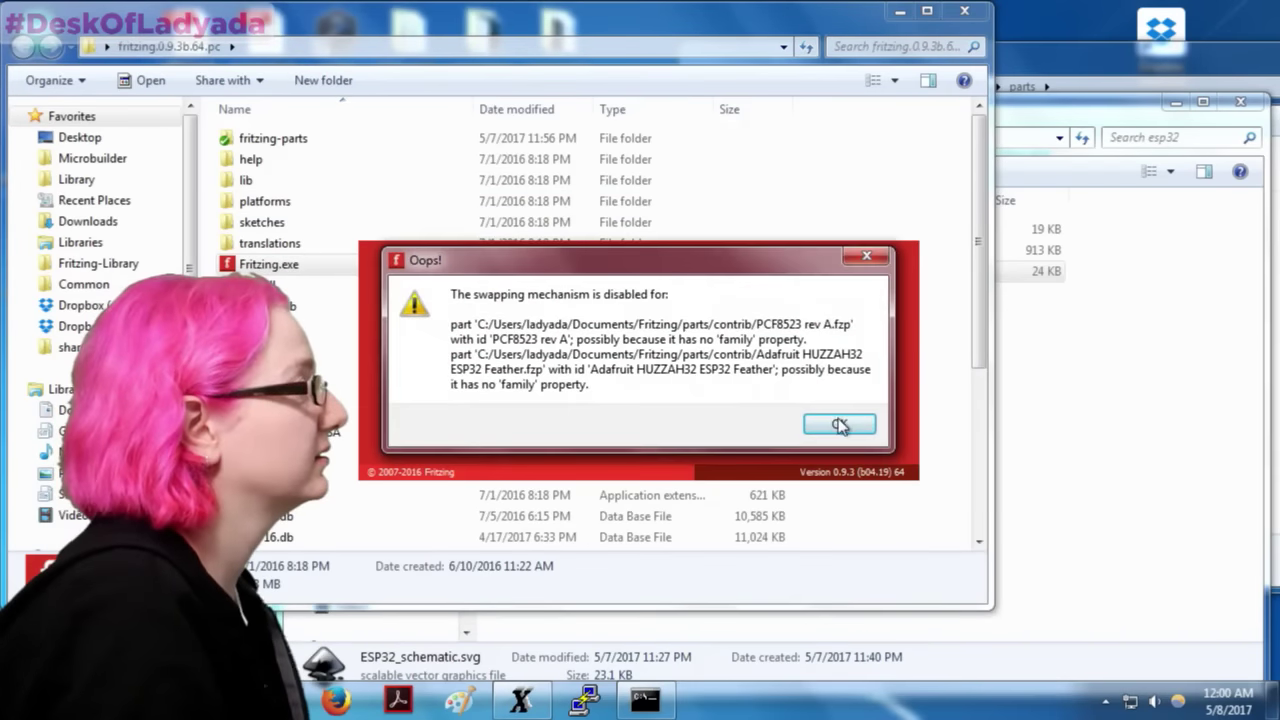
{"action": "left_click", "coordinate": [839, 425]}
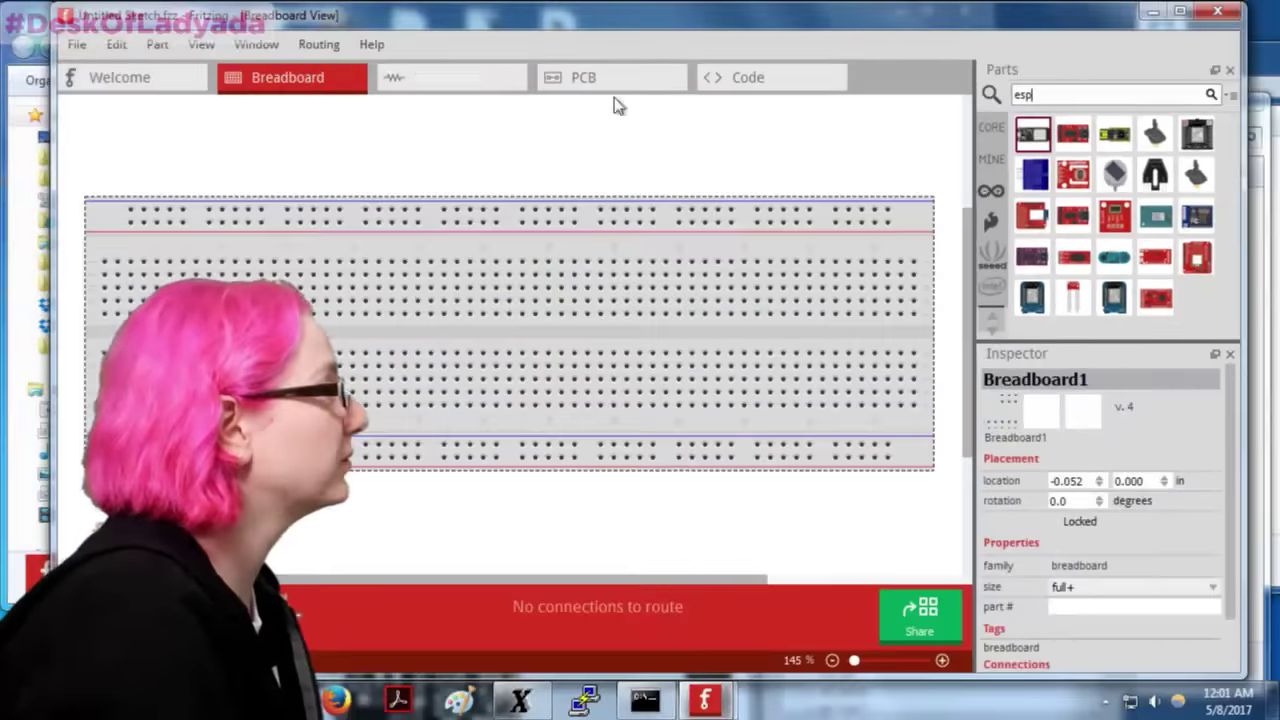
Step: Find the Adafruit HUZZAH32 ESP32 Feather by searching parts for esp and place it across the breadboard's centre gap at 2.889, 0.580 in
{"action": "left_click_drag", "start_coordinate": [1033, 133], "coordinate": [540, 312]}
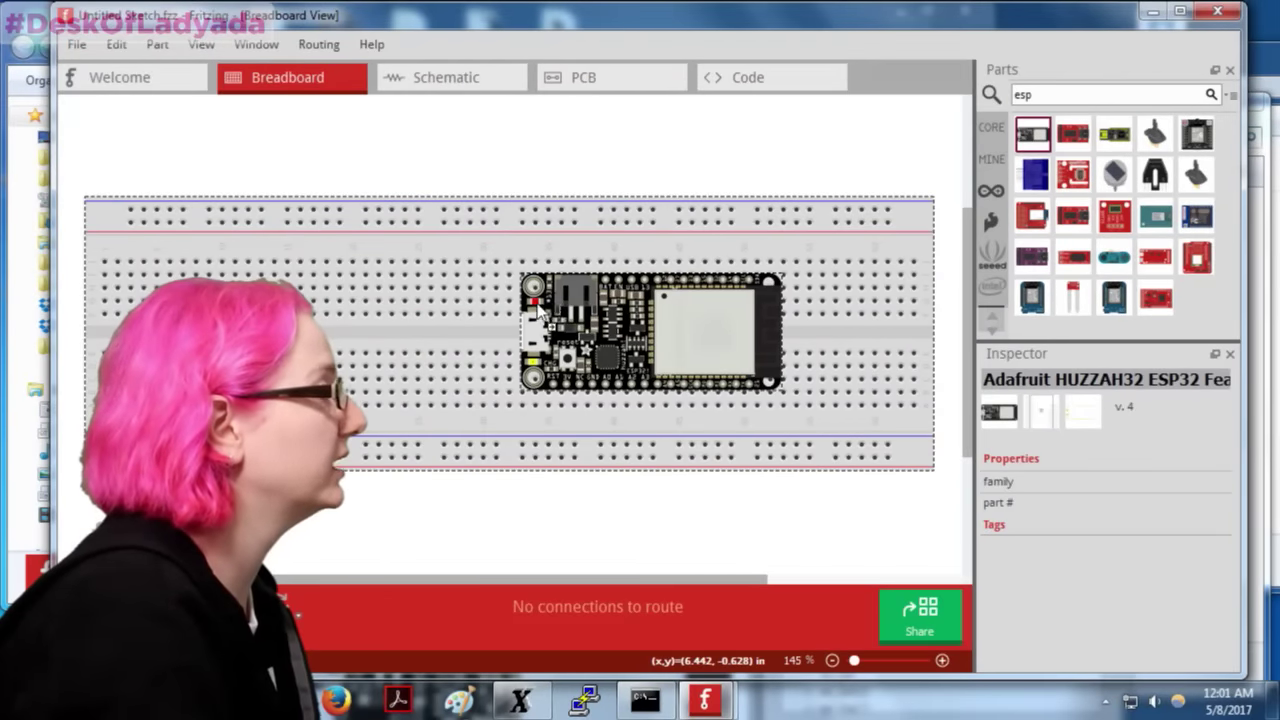
{"action": "scroll", "coordinate": [646, 347], "scroll_direction": "up", "scroll_amount": 4, "text": "ctrl"}
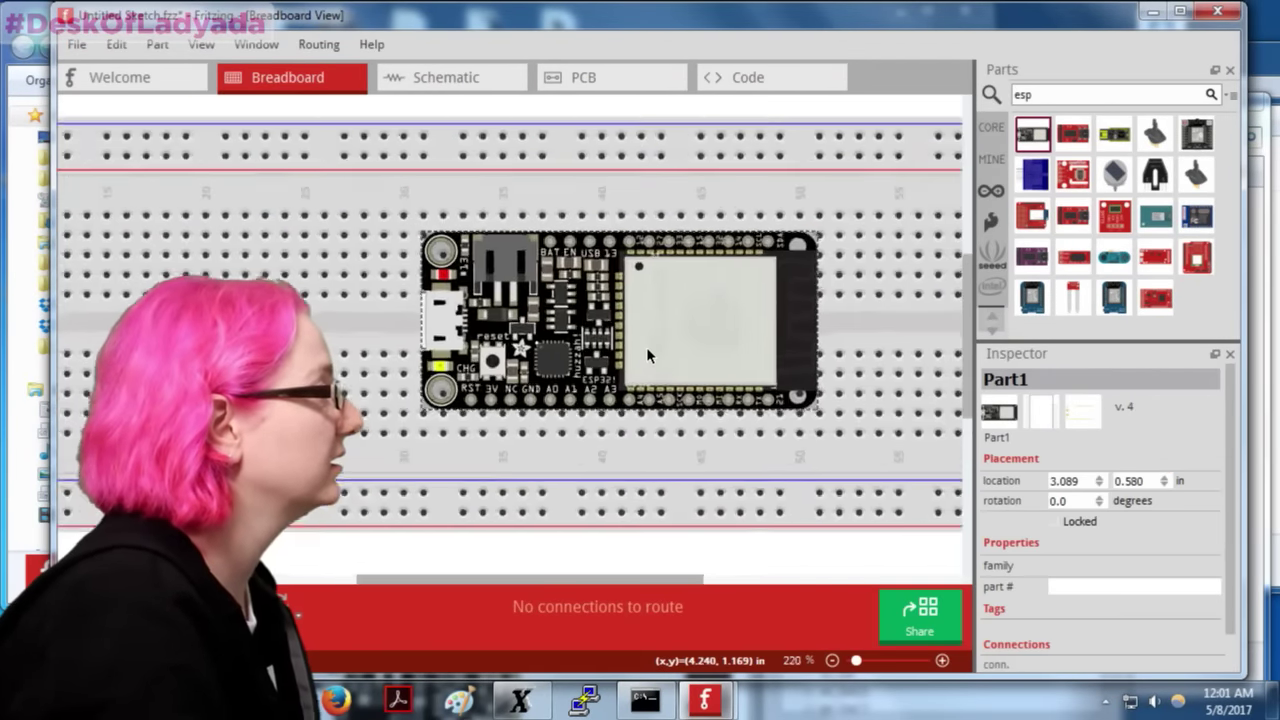
{"action": "scroll", "coordinate": [646, 347], "scroll_direction": "up", "scroll_amount": 2, "text": "ctrl"}
{"action": "left_click_drag", "start_coordinate": [636, 306], "coordinate": [590, 300]}
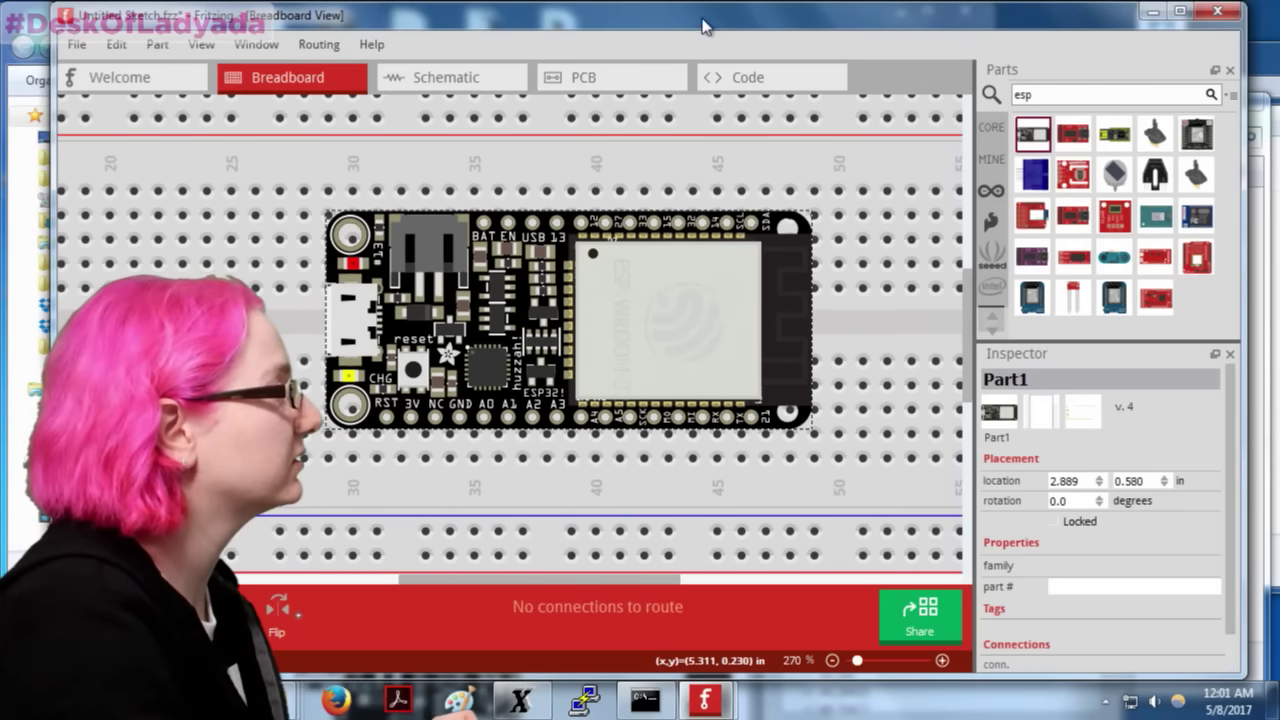
Step: Open the placed Feather in the Parts Editor and check its schematic and breadboard graphics
{"action": "left_click_drag", "start_coordinate": [630, 30], "coordinate": [1138, 45]}
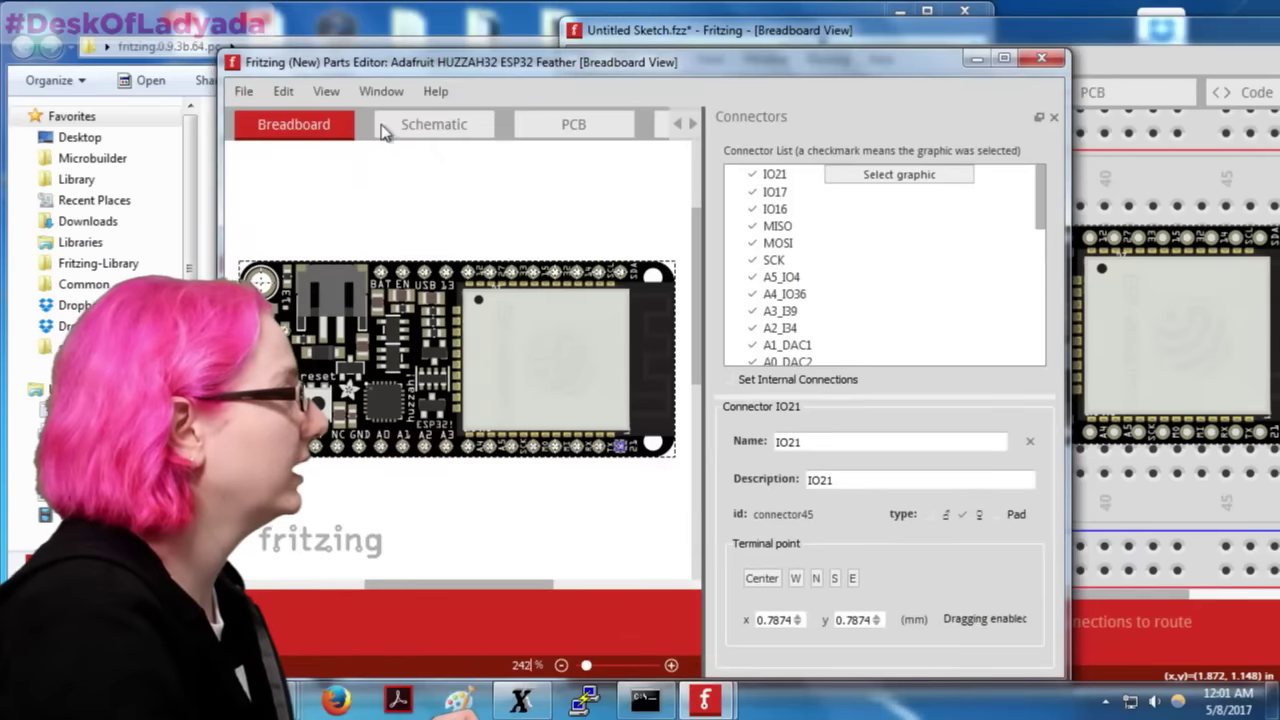
{"action": "left_click", "coordinate": [410, 126]}
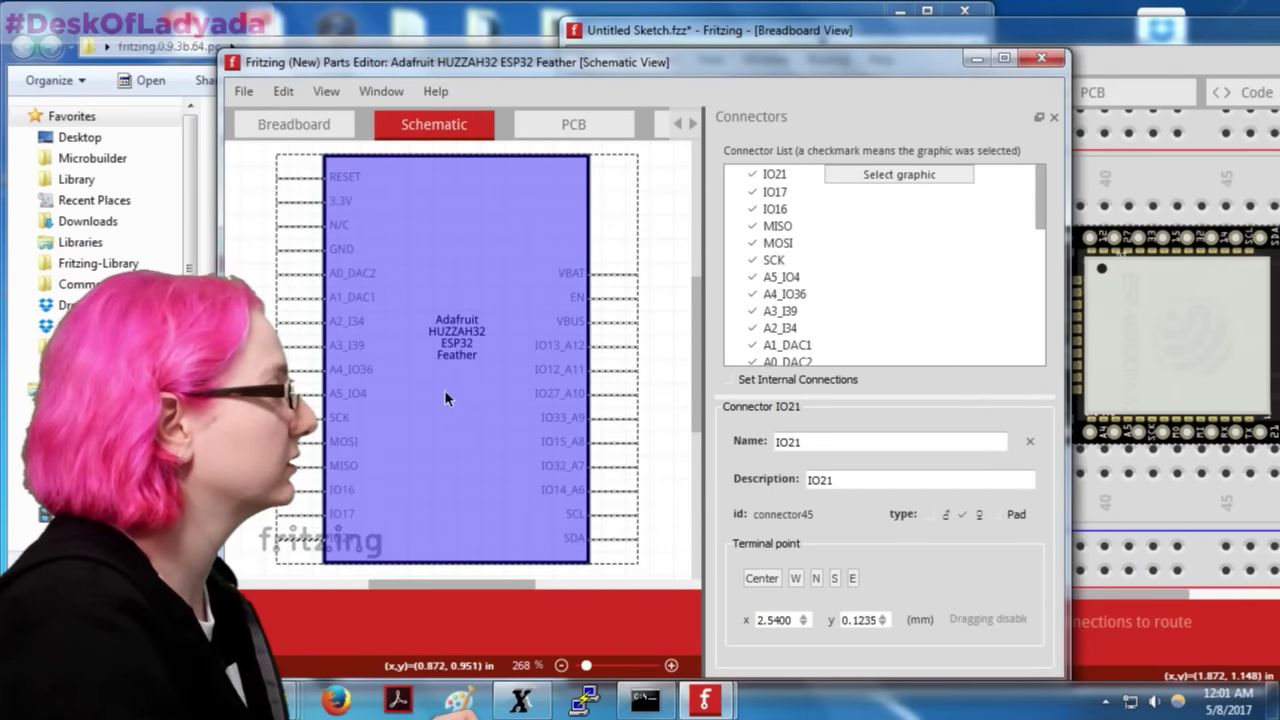
{"action": "left_click", "coordinate": [300, 125]}
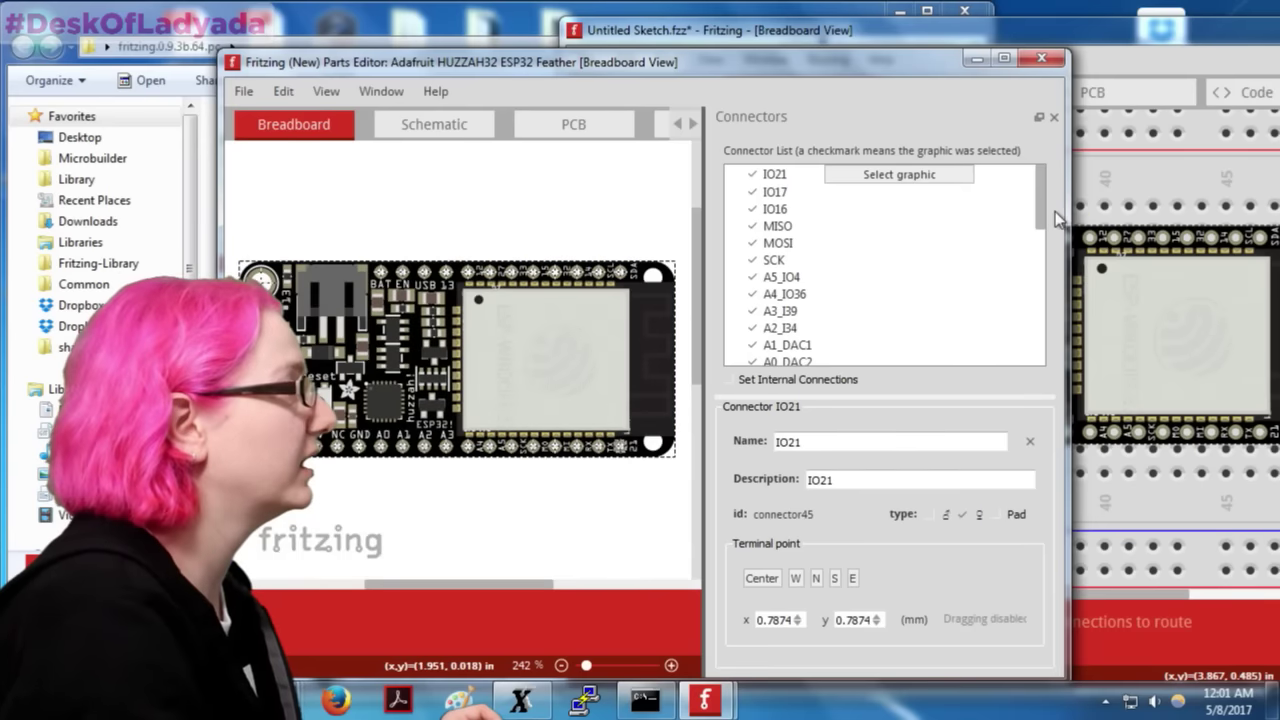
Step: Delete both P$1 connectors from the Feather's connector list
{"action": "scroll", "coordinate": [1000, 290], "scroll_direction": "down", "scroll_amount": 8}
{"action": "left_click", "coordinate": [790, 262]}
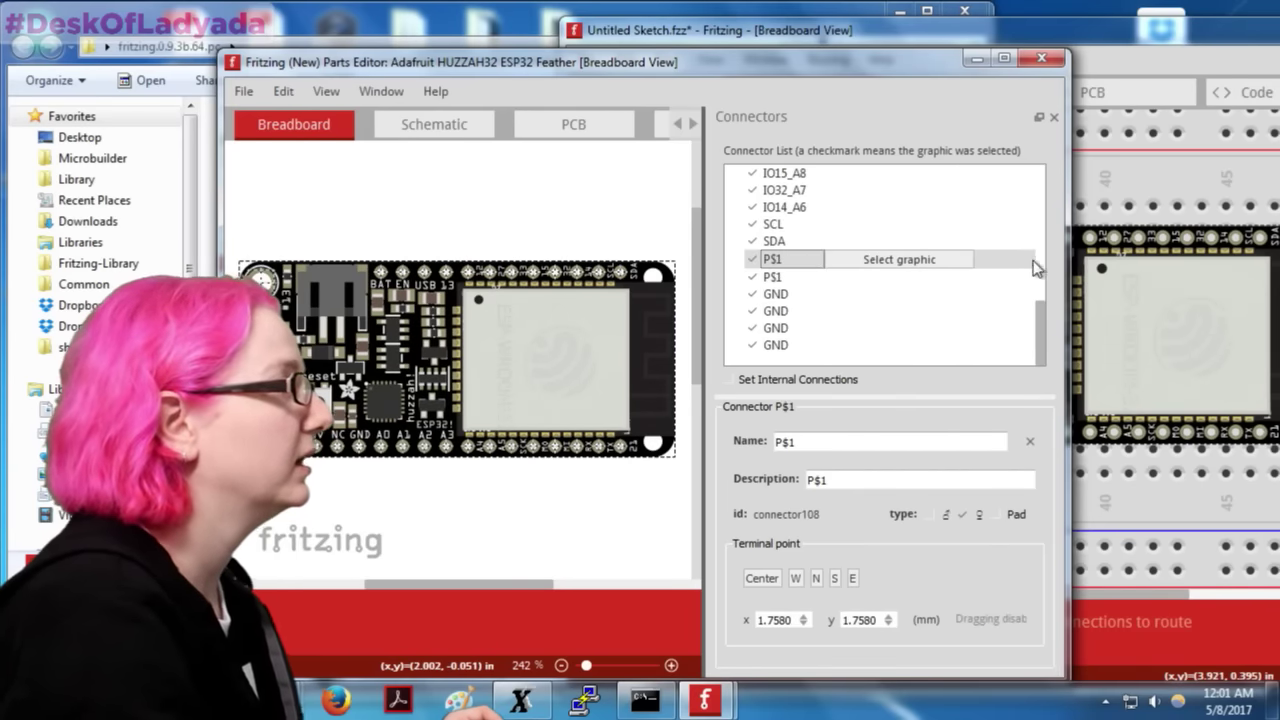
{"action": "left_click_drag", "start_coordinate": [1066, 495], "coordinate": [1276, 495]}
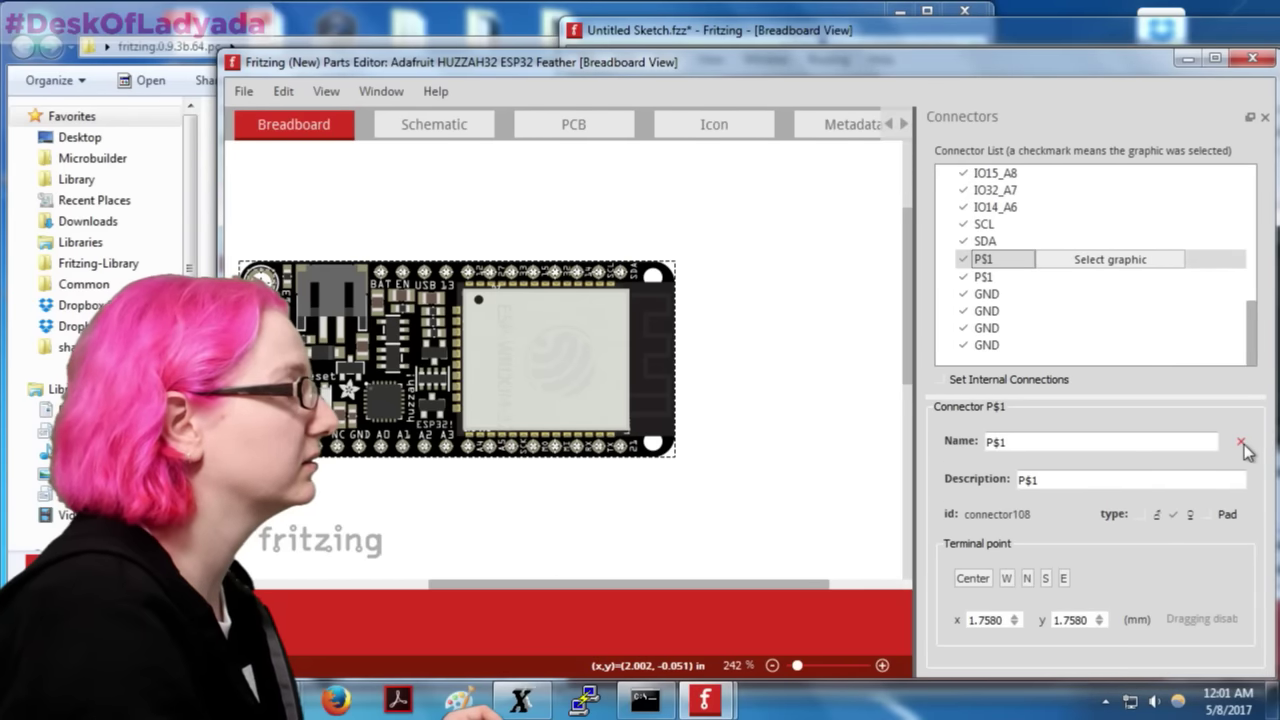
{"action": "left_click", "coordinate": [1241, 442]}
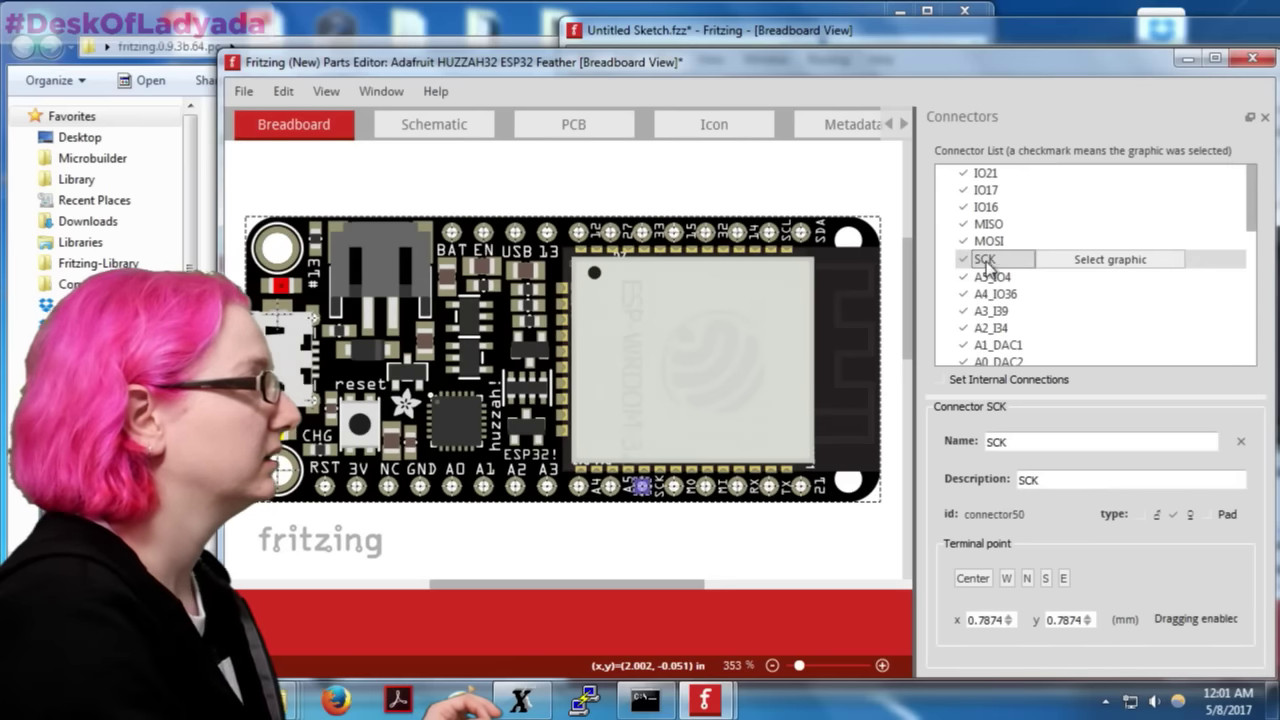
{"action": "scroll", "coordinate": [986, 265], "scroll_direction": "down", "scroll_amount": 8}
{"action": "left_click", "coordinate": [985, 277]}
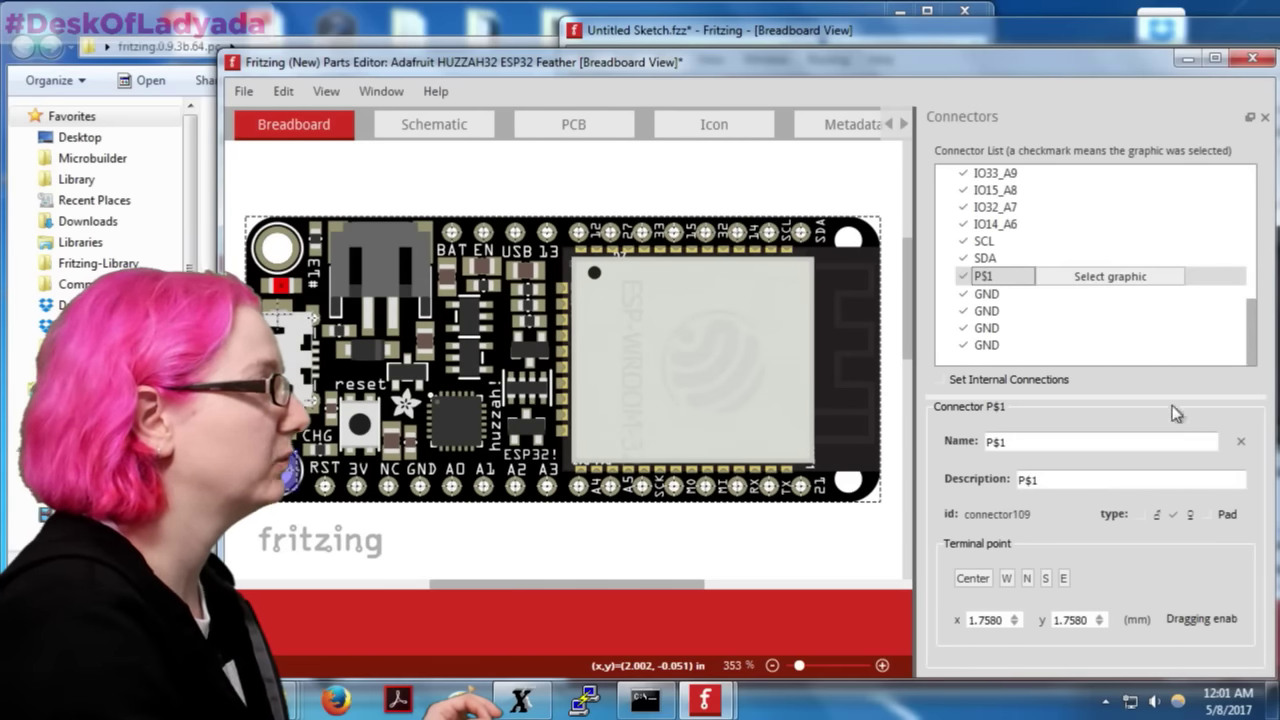
{"action": "left_click", "coordinate": [1241, 442]}
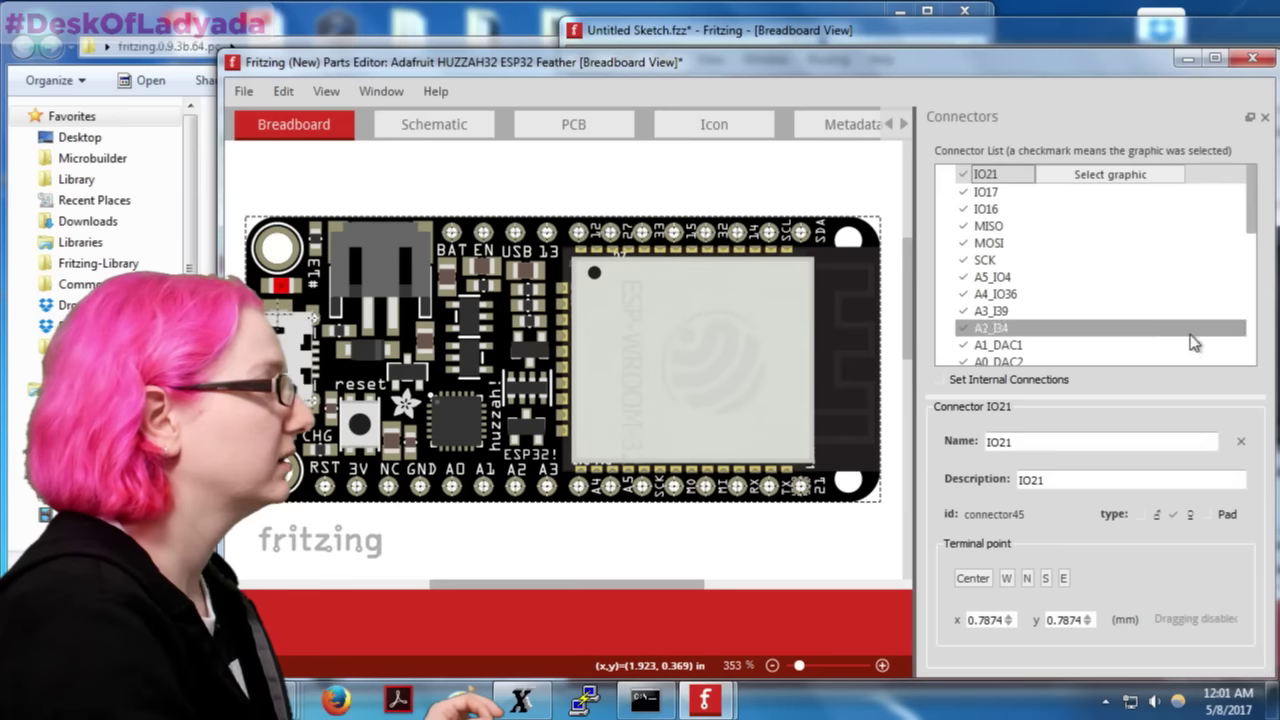
Step: Delete the four surplus GND connectors listed after SDA from the Feather part
{"action": "scroll", "coordinate": [1134, 300], "scroll_direction": "down", "scroll_amount": 8}
{"action": "left_click", "coordinate": [986, 294]}
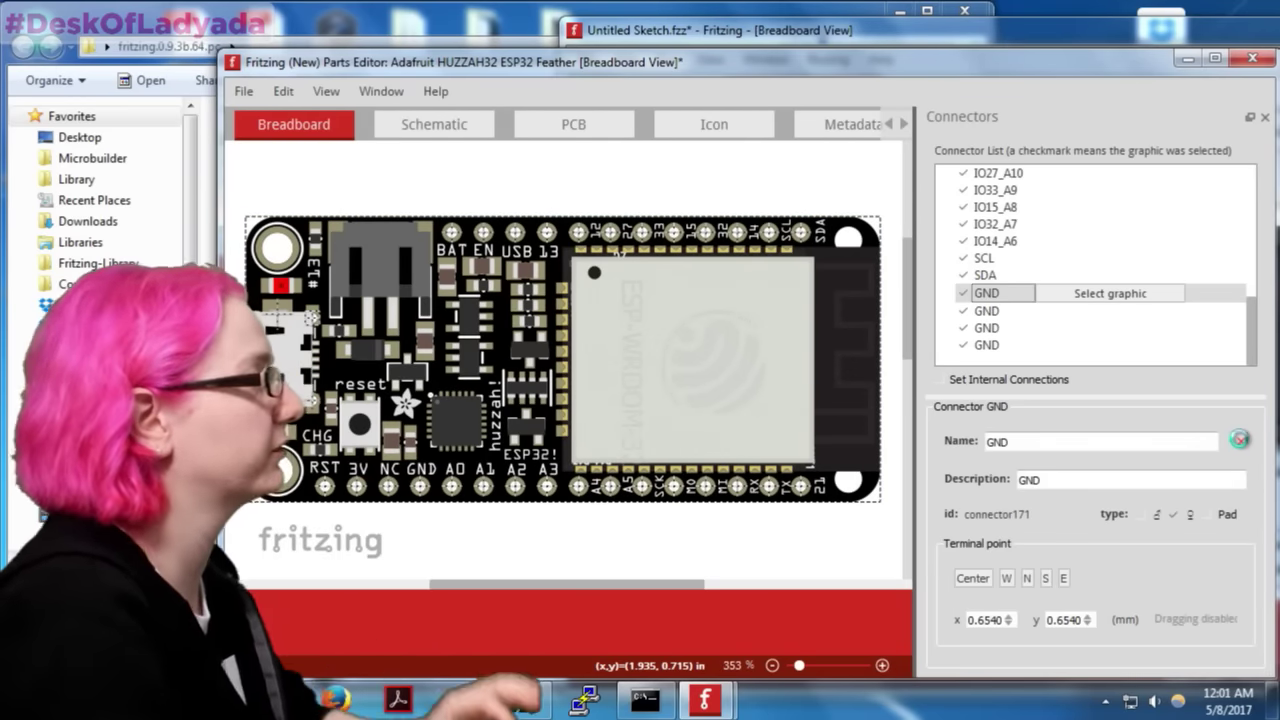
{"action": "left_click", "coordinate": [1241, 442]}
{"action": "scroll", "coordinate": [1110, 300], "scroll_direction": "down", "scroll_amount": 5}
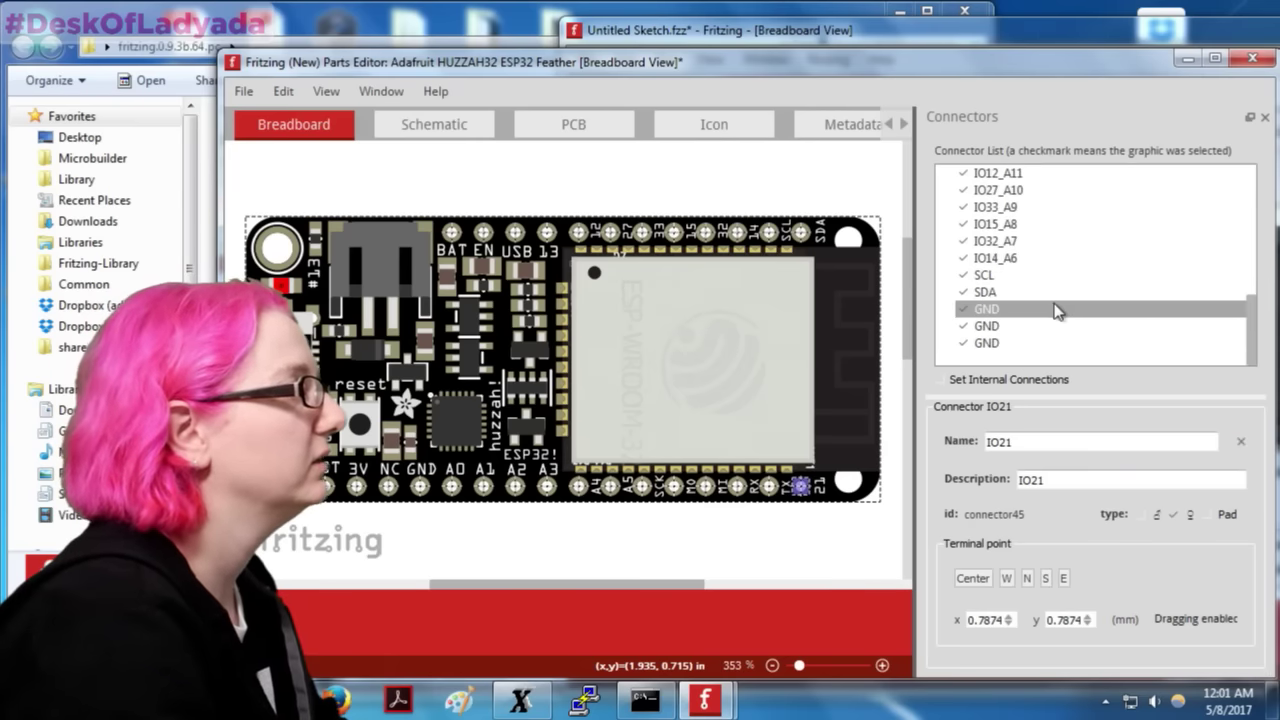
{"action": "left_click", "coordinate": [1055, 310]}
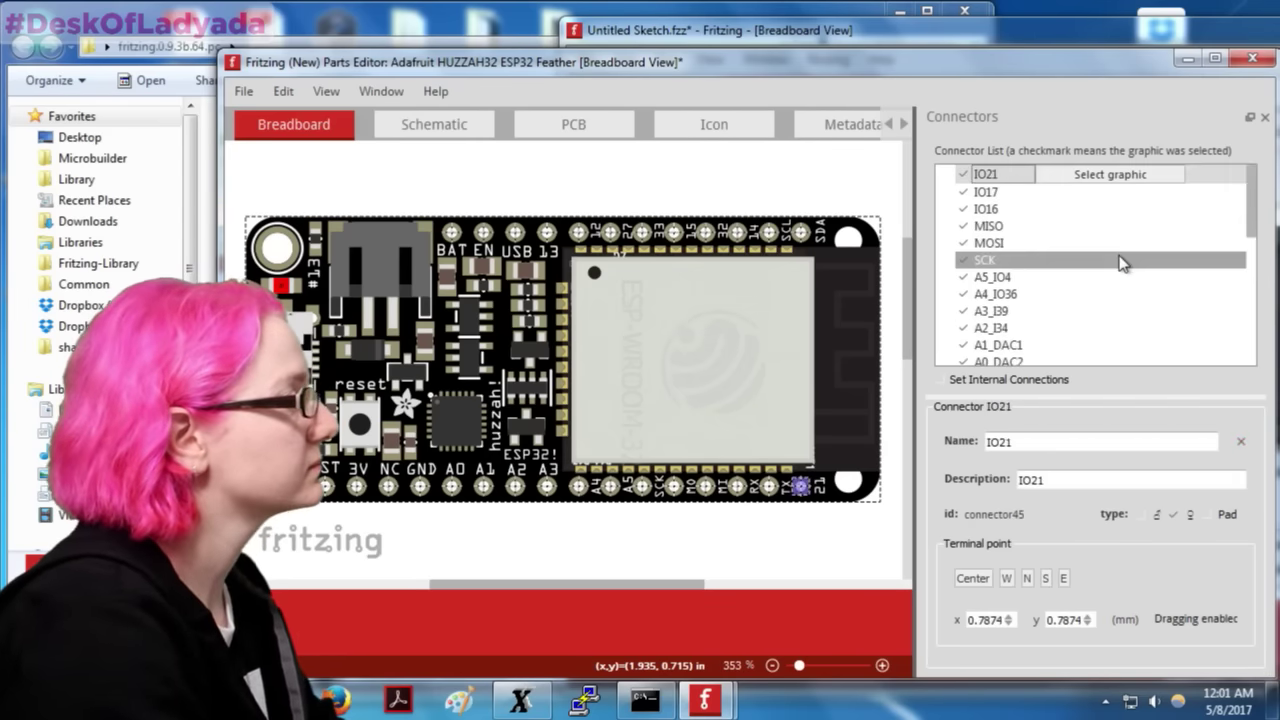
{"action": "scroll", "coordinate": [1115, 275], "scroll_direction": "down", "scroll_amount": 5}
{"action": "left_click", "coordinate": [1030, 327]}
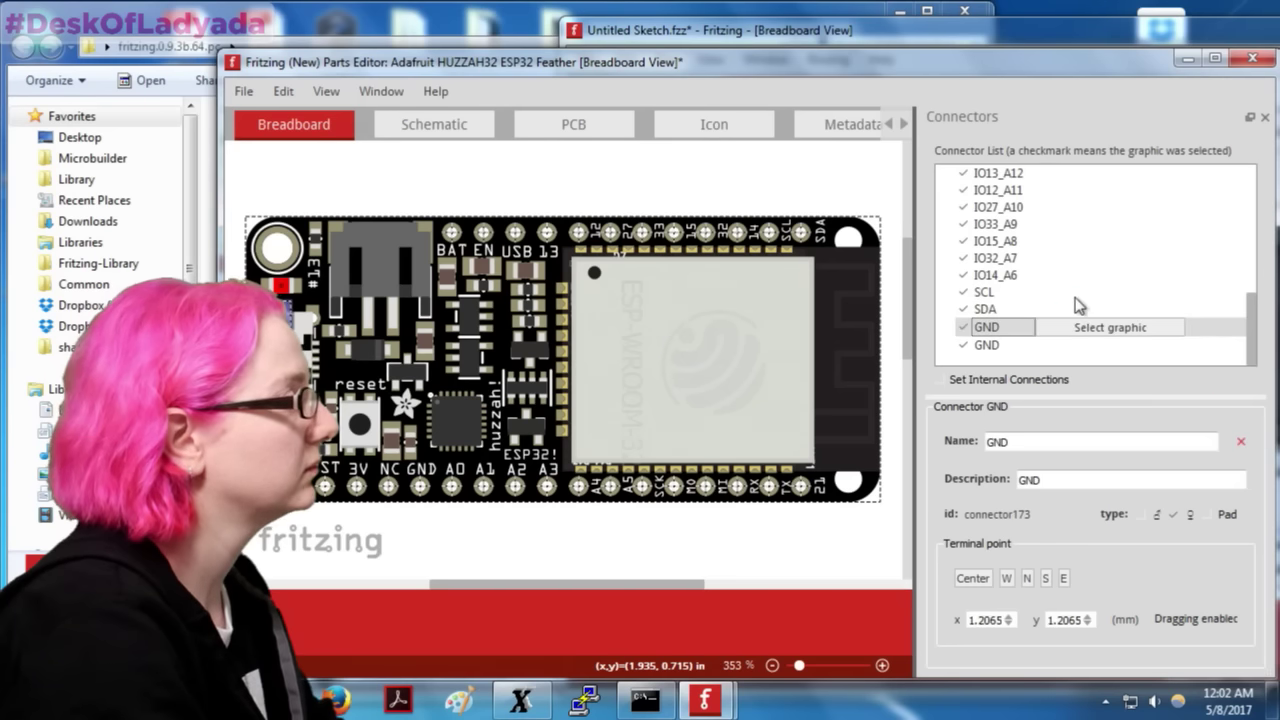
{"action": "left_click", "coordinate": [988, 344]}
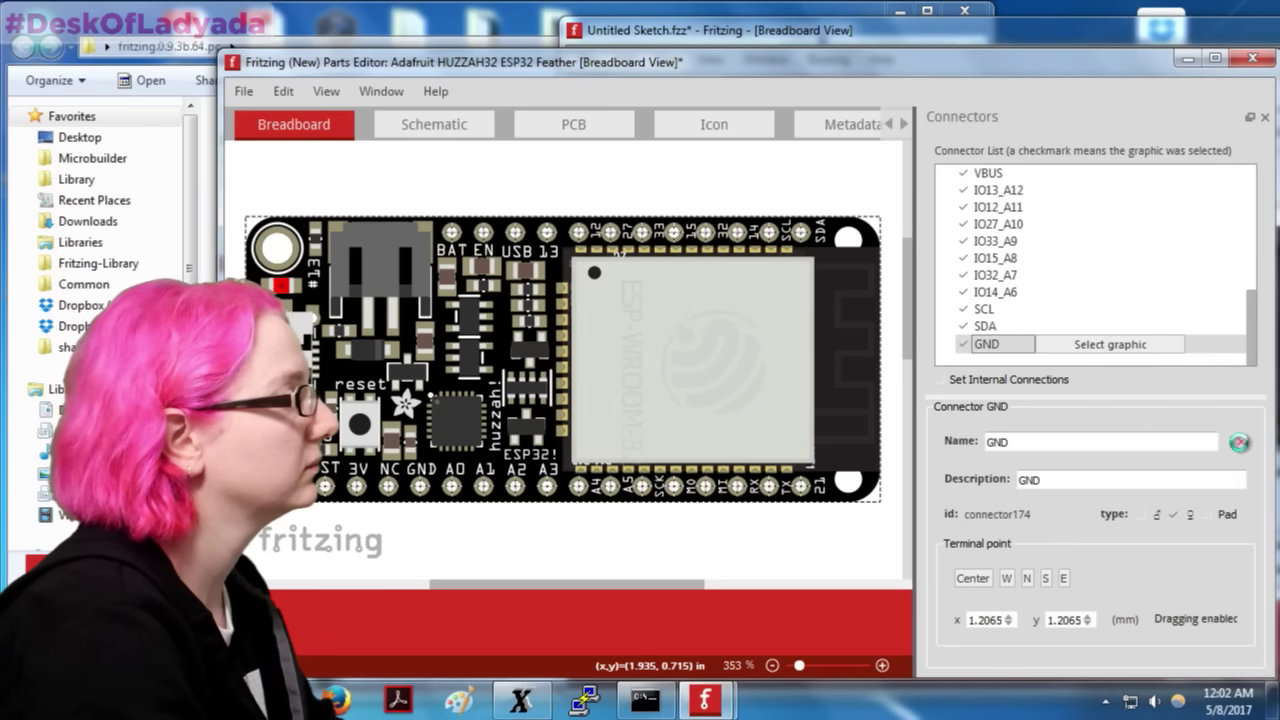
{"action": "key", "text": "Delete"}
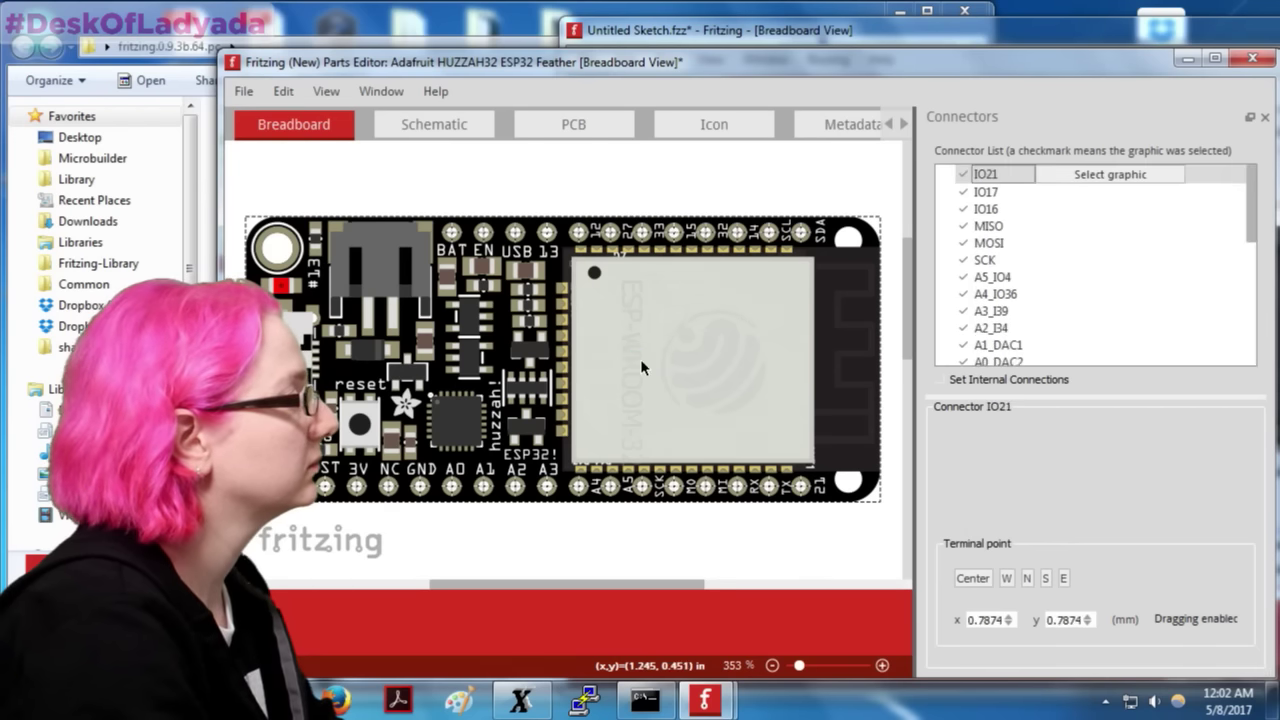
Step: Review the part's schematic and PCB views, save it with the filename prefix adafruit, and return to the Parts Editor
{"action": "left_click", "coordinate": [434, 124]}
{"action": "left_click", "coordinate": [565, 126]}
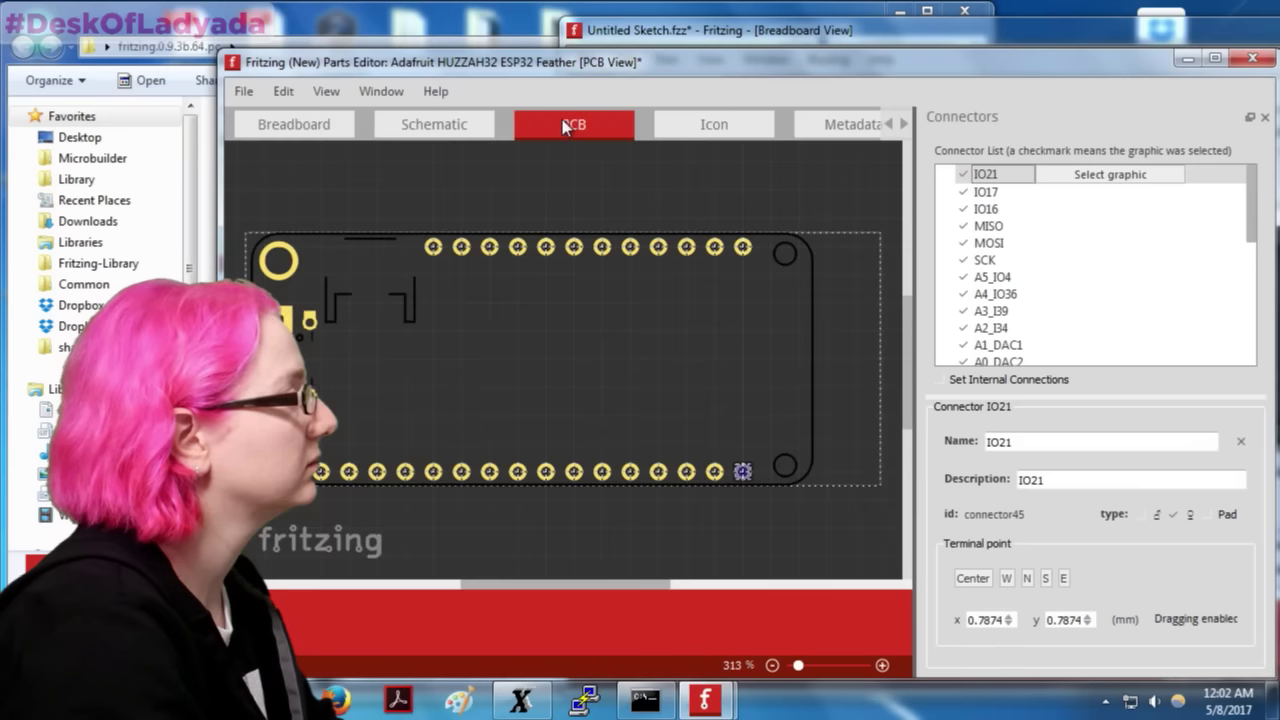
{"action": "left_click", "coordinate": [485, 122]}
{"action": "left_click", "coordinate": [560, 127]}
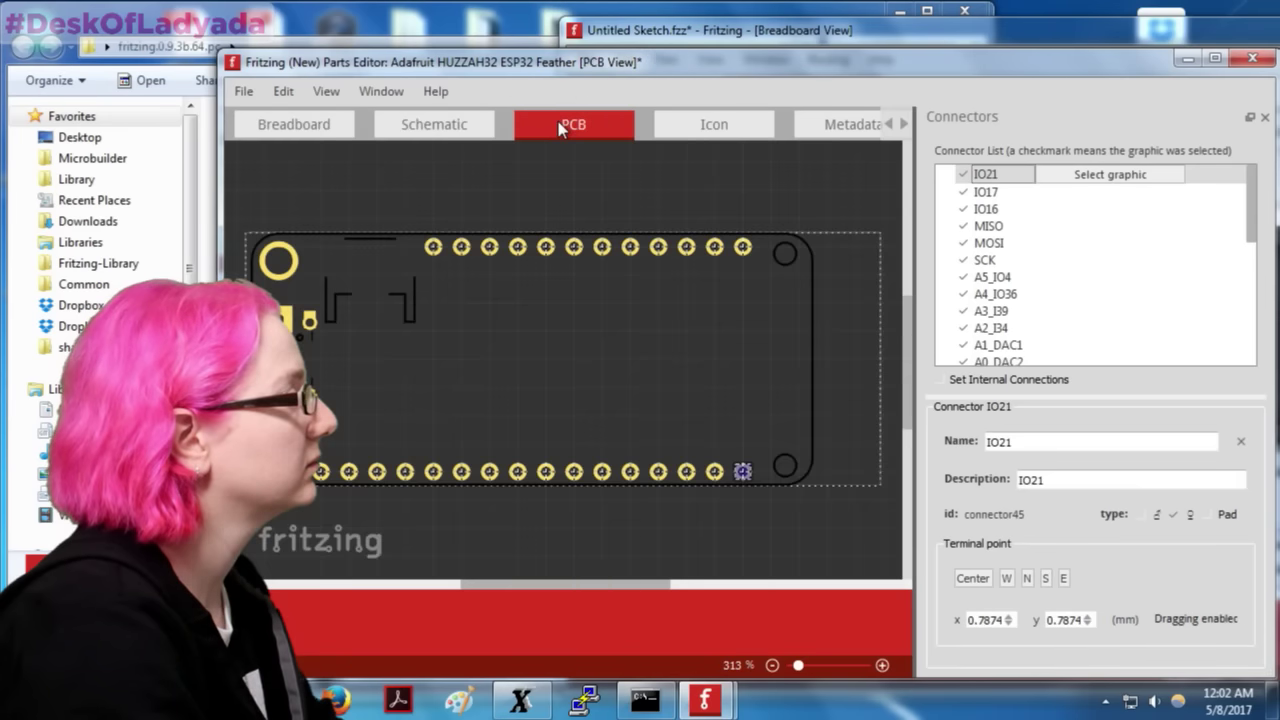
{"action": "left_click", "coordinate": [447, 131]}
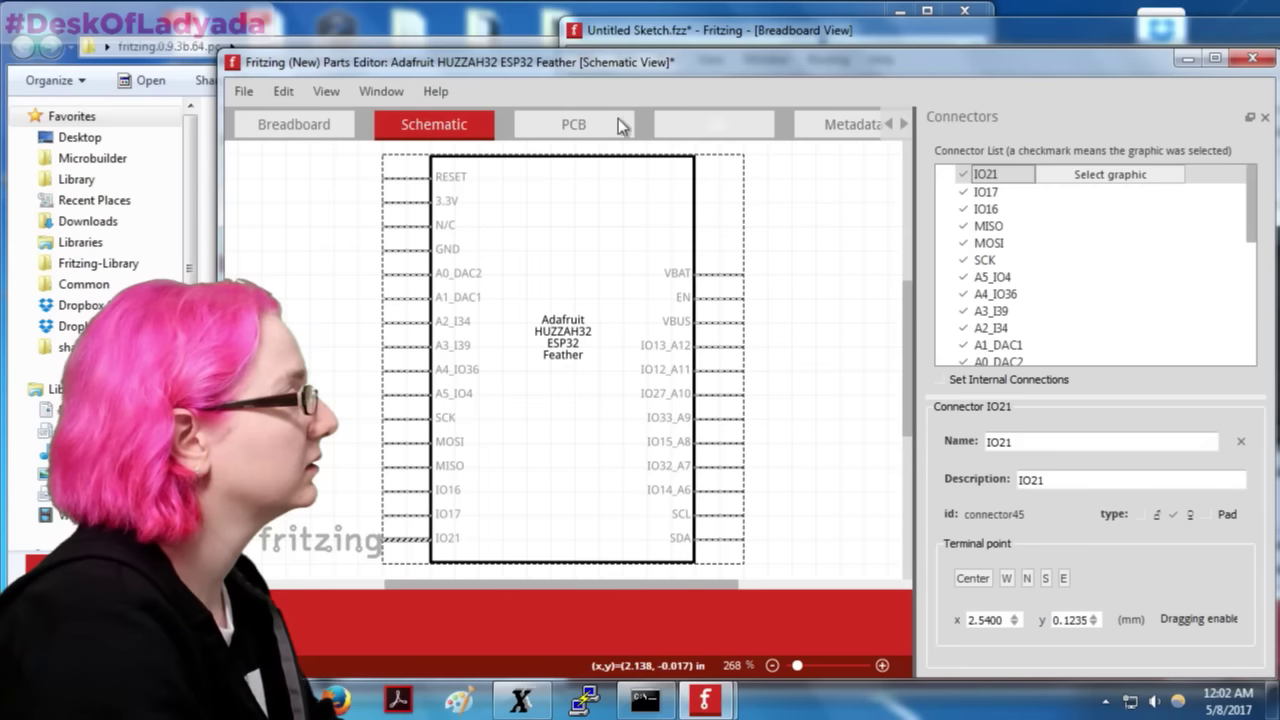
{"action": "left_click", "coordinate": [300, 128]}
{"action": "key", "text": "ctrl+s"}
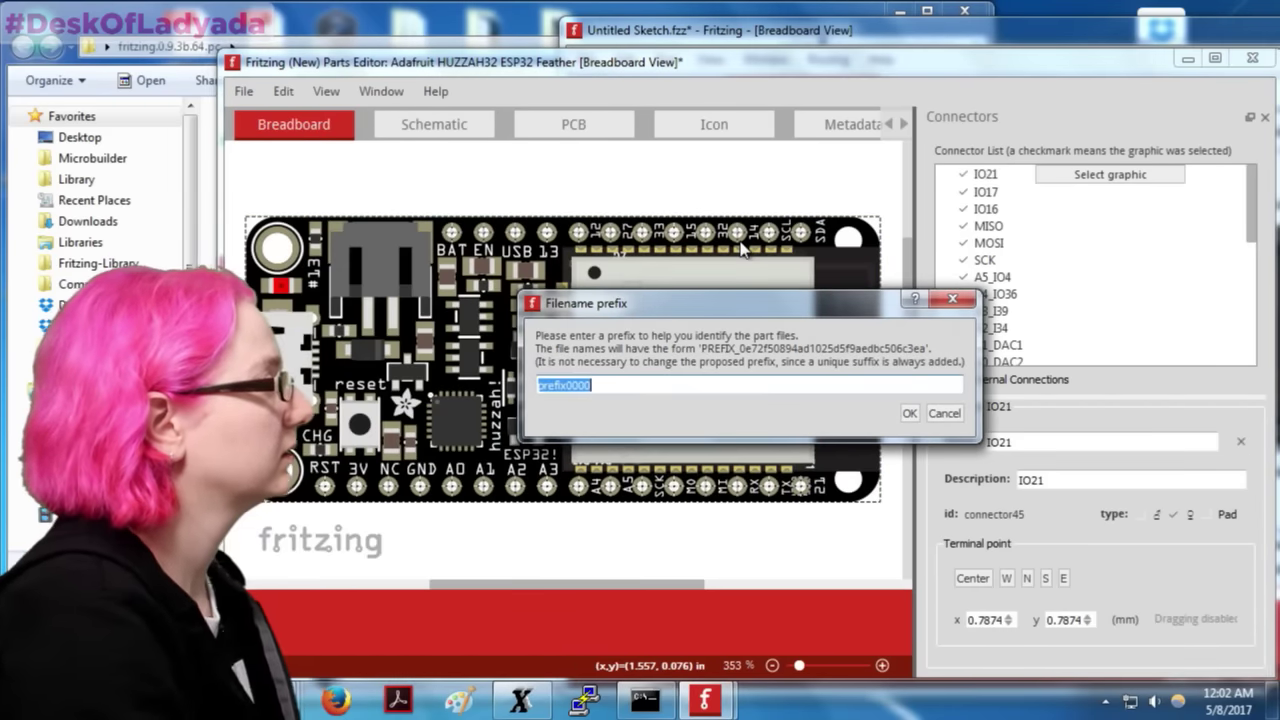
{"action": "type", "text": "adafruit"}
{"action": "key", "text": "Return"}
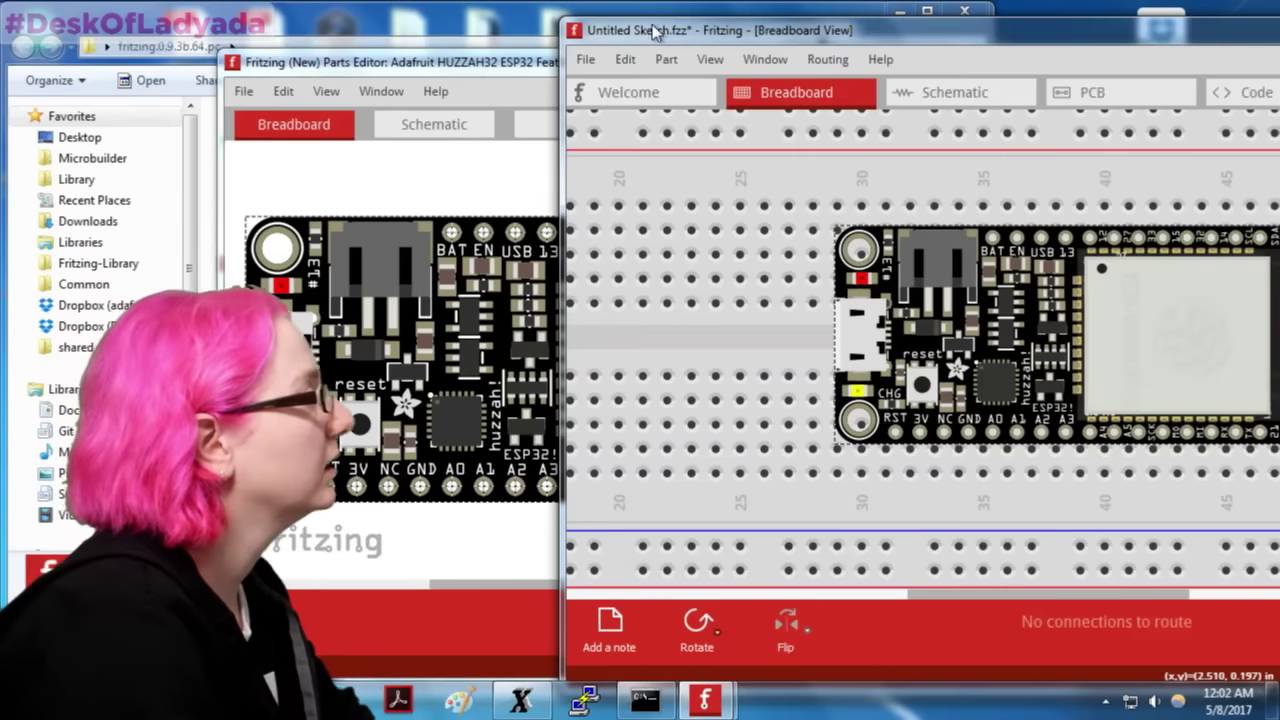
{"action": "left_click_drag", "start_coordinate": [659, 34], "coordinate": [200, 47]}
{"action": "left_click", "coordinate": [1206, 44]}
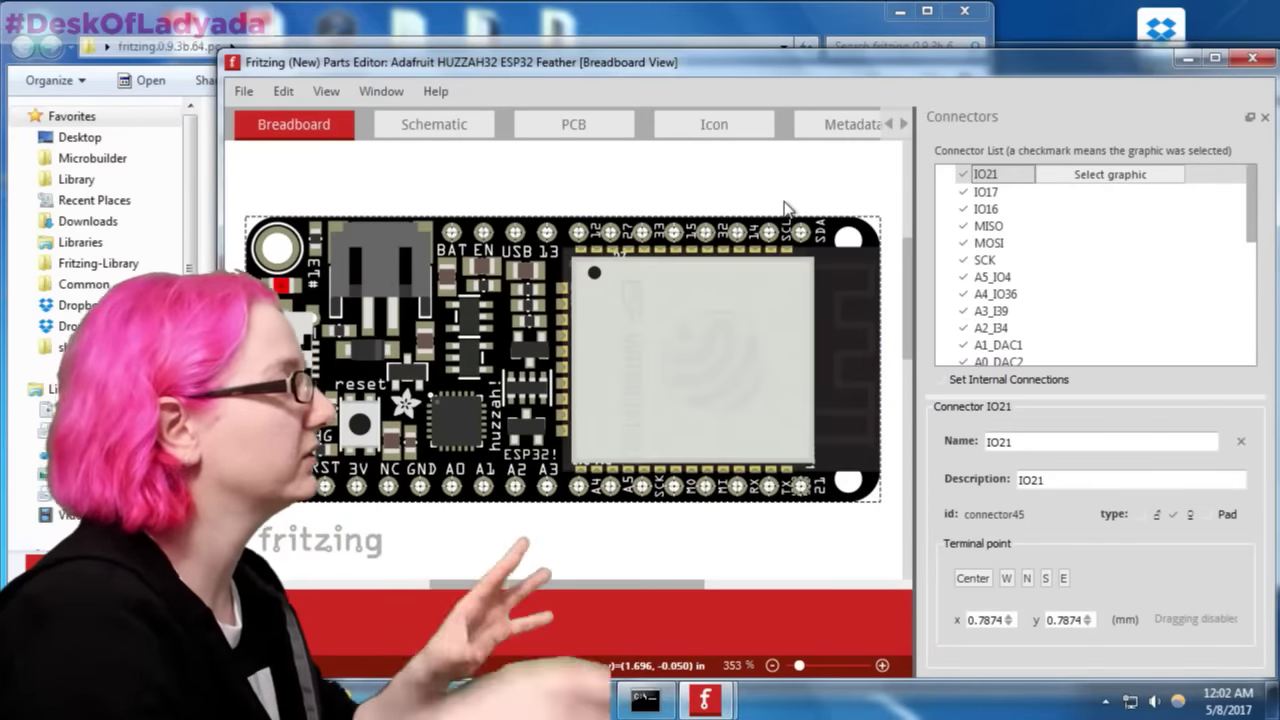
Step: Examine the saved part's schematic, PCB and breadboard views in the Parts Editor
{"action": "left_click", "coordinate": [434, 124]}
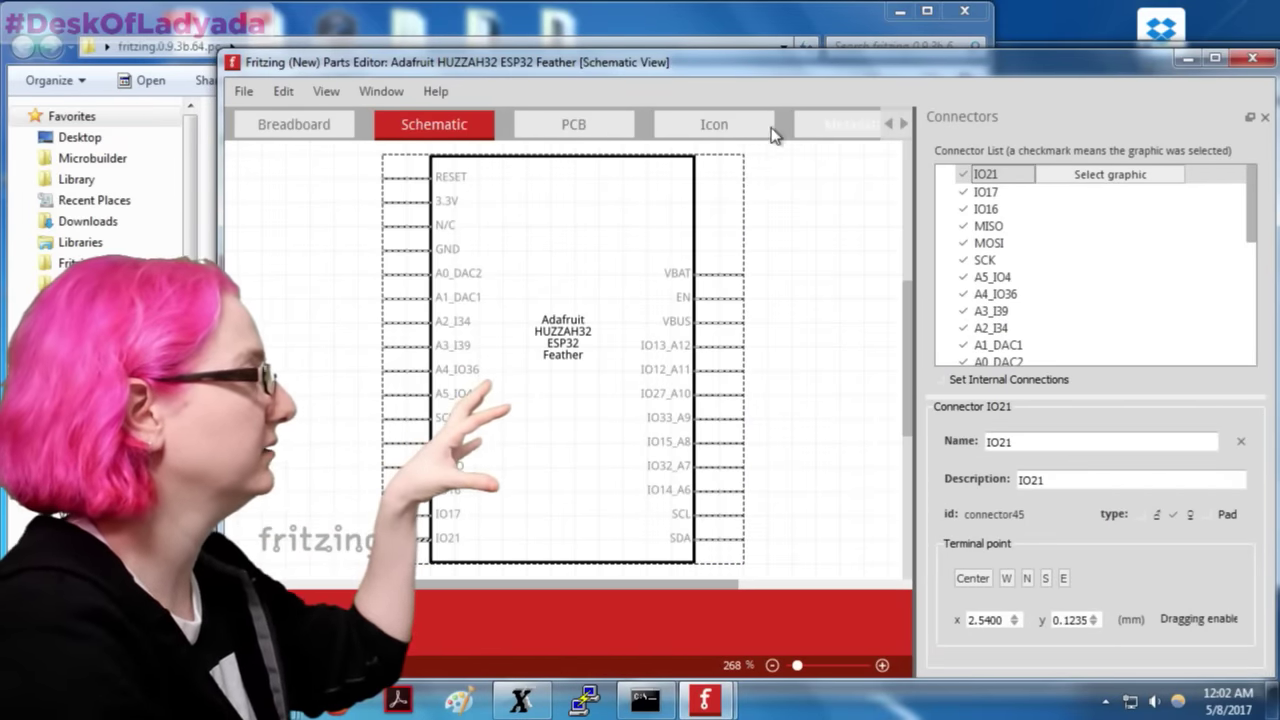
{"action": "left_click", "coordinate": [770, 130]}
{"action": "left_click", "coordinate": [577, 130]}
{"action": "left_click", "coordinate": [447, 128]}
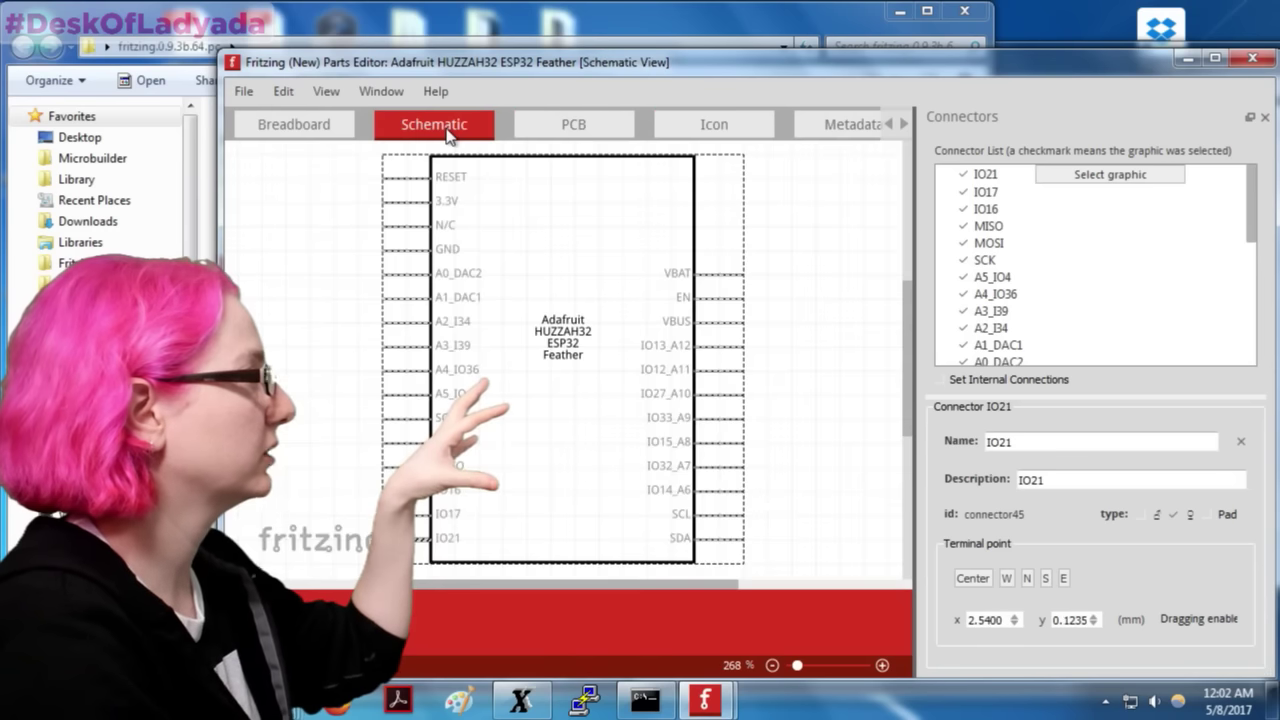
{"action": "left_click", "coordinate": [310, 127]}
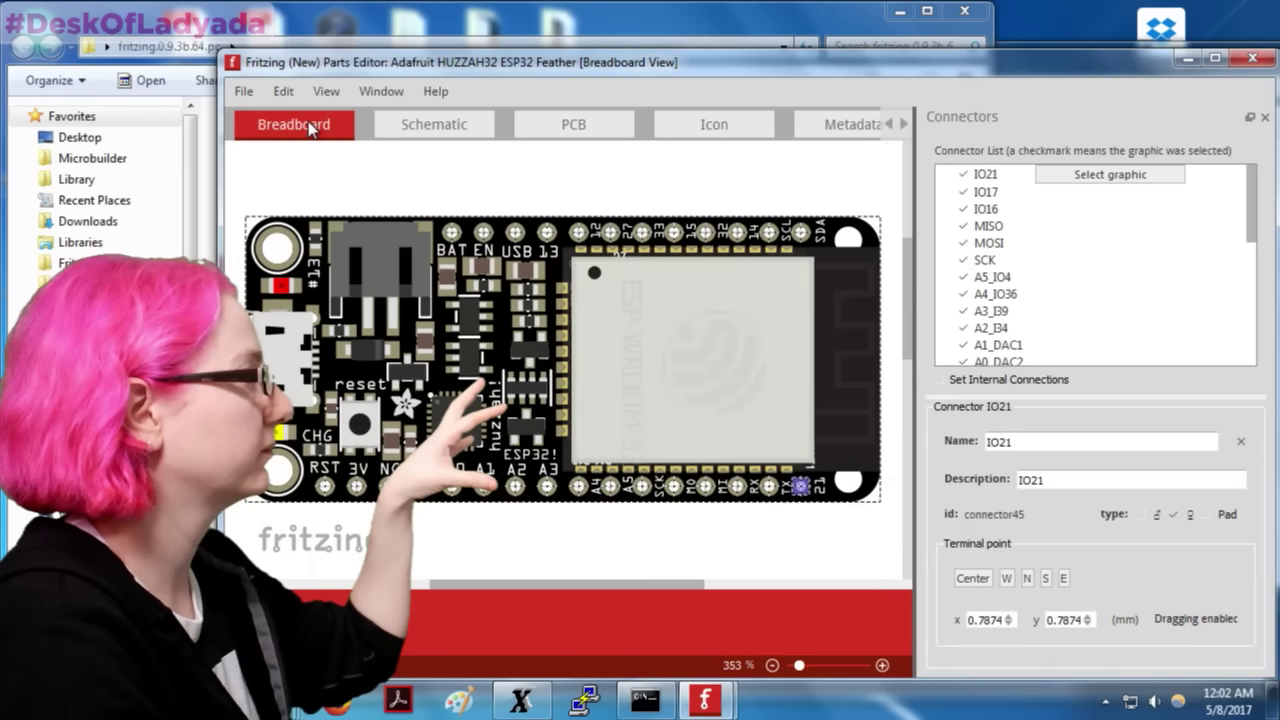
{"action": "left_click", "coordinate": [460, 124]}
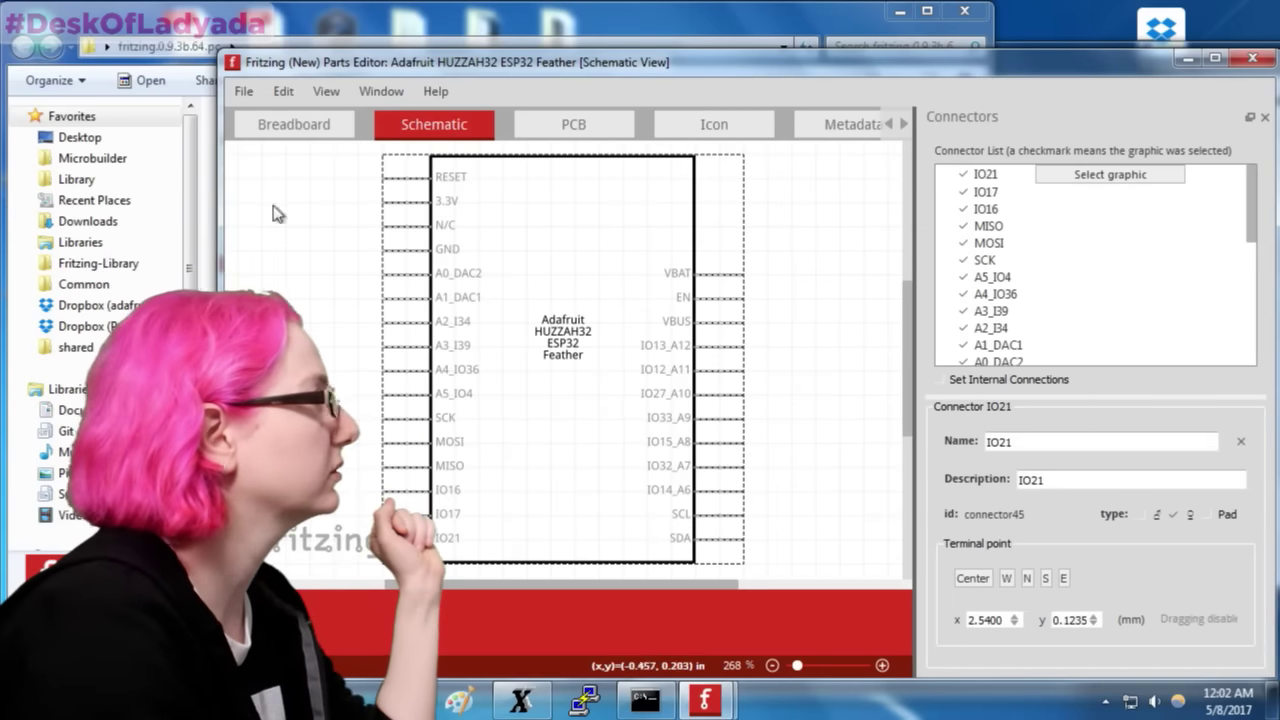
Step: Set all of the part's connectors to male in the connector metadata and save the part with the filename prefix adafruit
{"action": "left_click_drag", "start_coordinate": [222, 210], "coordinate": [50, 210]}
{"action": "left_click", "coordinate": [840, 125]}
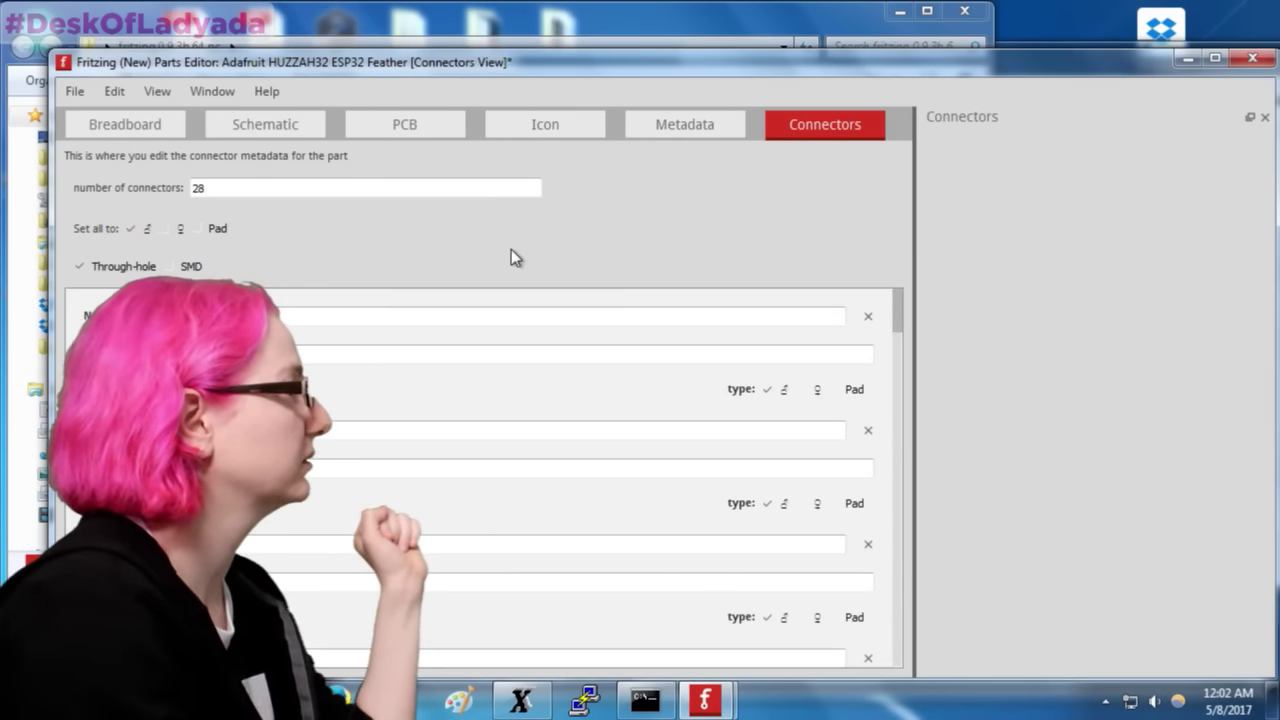
{"action": "key", "text": "ctrl+s"}
{"action": "left_click", "coordinate": [819, 411]}
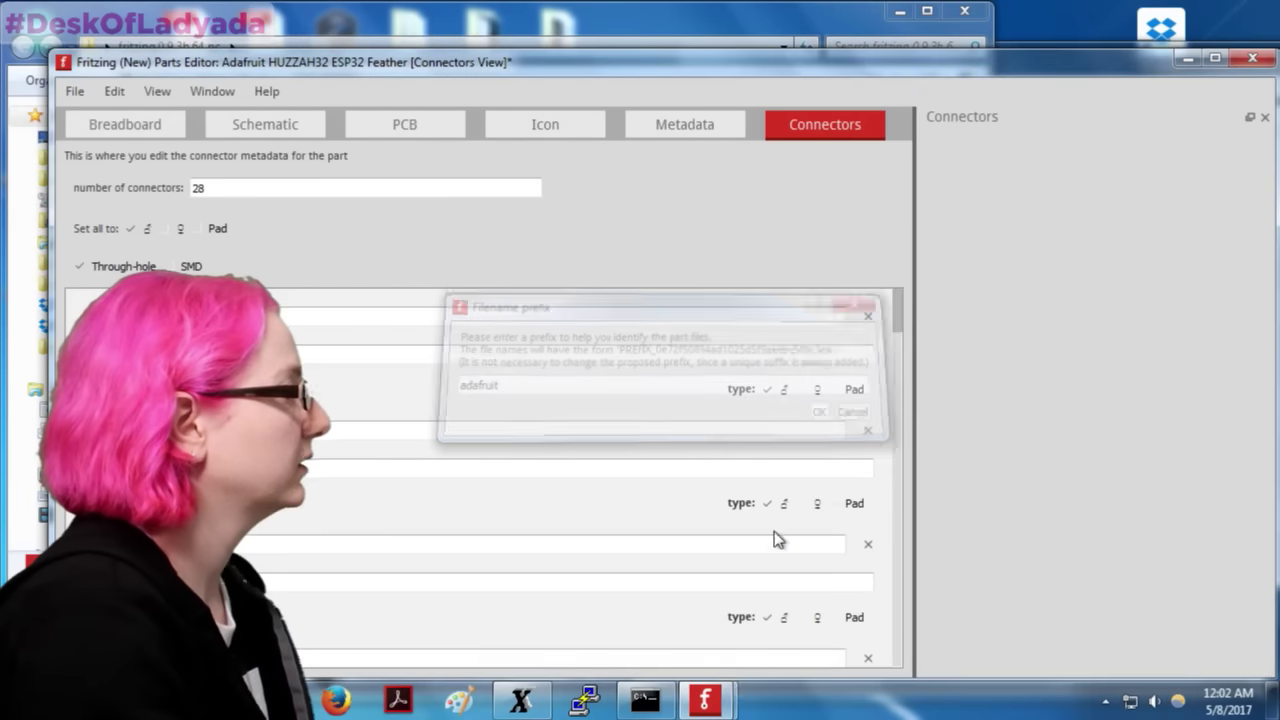
Step: Return to the breadboard sketch and delete the placed Feather
{"action": "mouse_move", "coordinate": [705, 700]}
{"action": "left_click", "coordinate": [600, 612]}
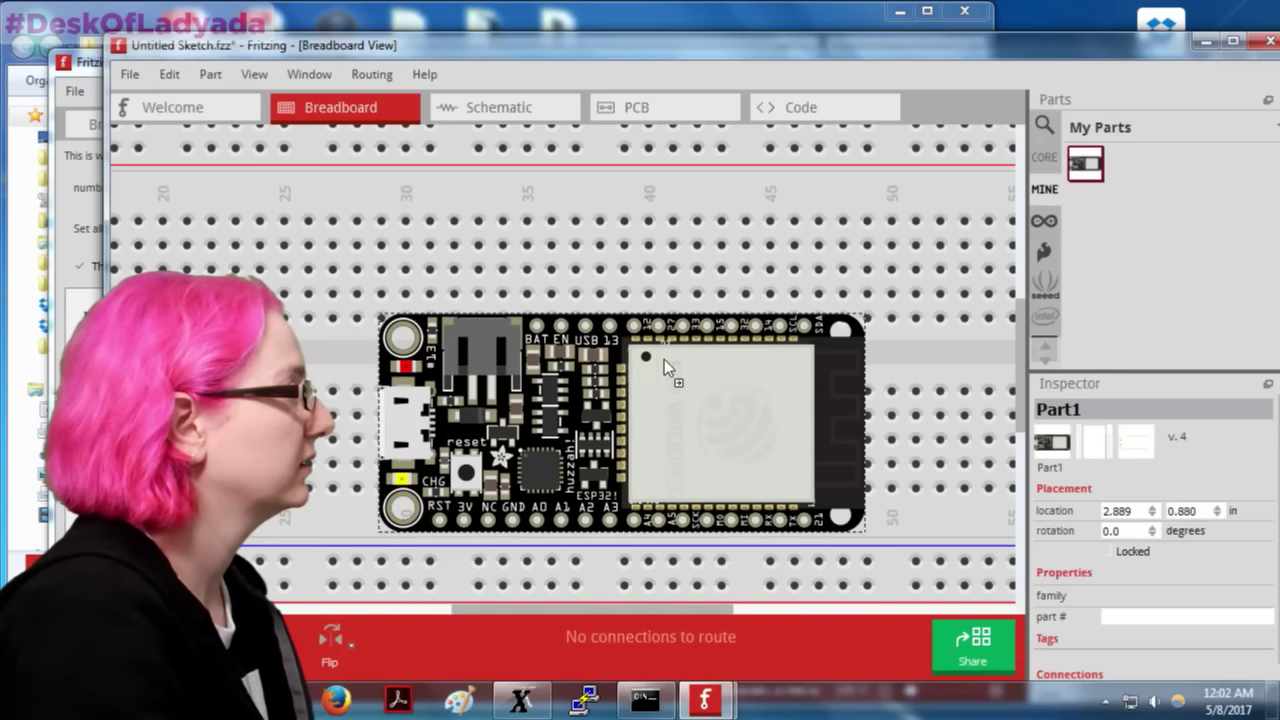
{"action": "key", "text": "Delete"}
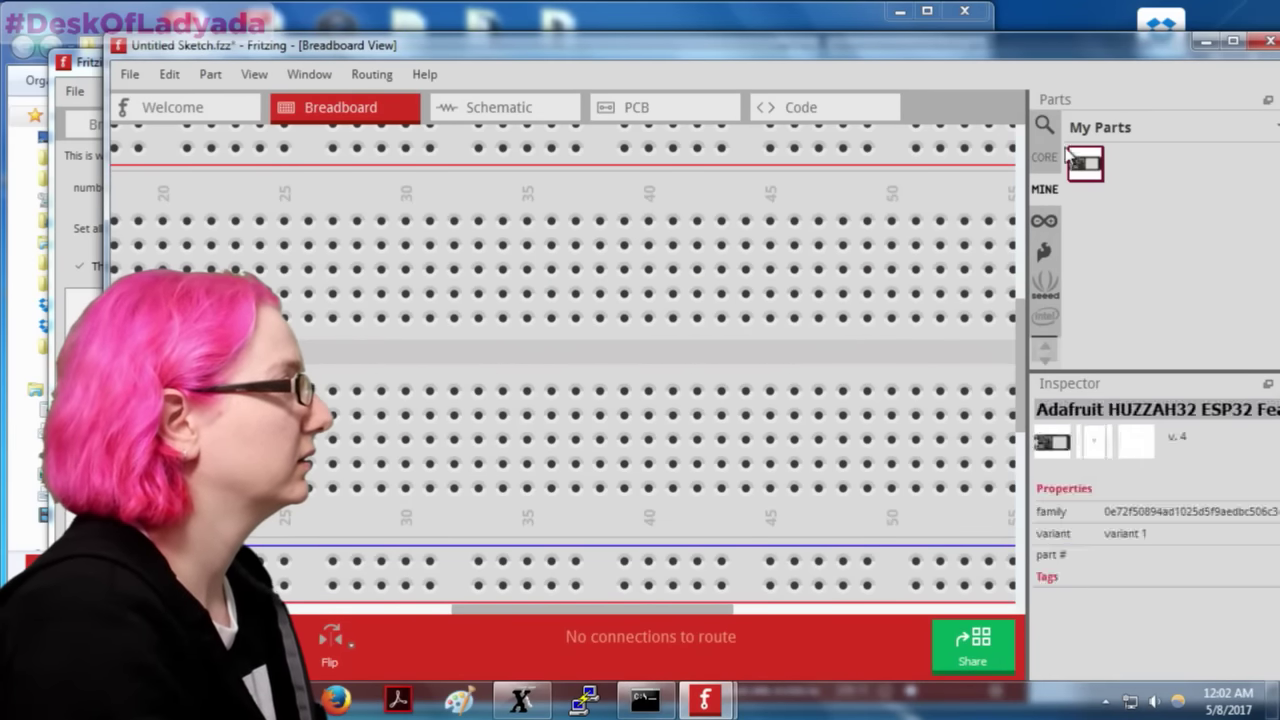
Step: Search the parts library for esp
{"action": "left_click", "coordinate": [1044, 124]}
{"action": "type", "text": "esp"}
{"action": "key", "text": "Return"}
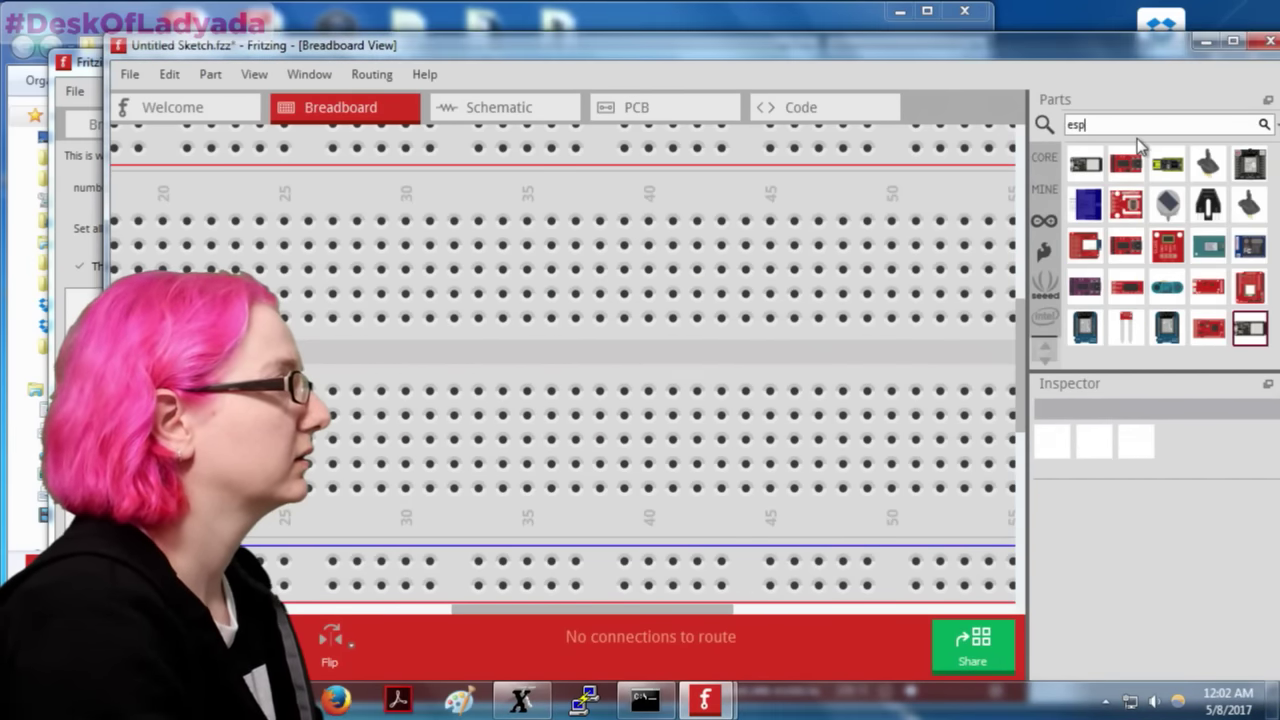
Step: Search the parts library for esp32 and place the second Adafruit HUZZAH32 ESP32 Feather result across the breadboard's centre gap
{"action": "type", "text": "32"}
{"action": "key", "text": "Return"}
{"action": "left_click", "coordinate": [1135, 164]}
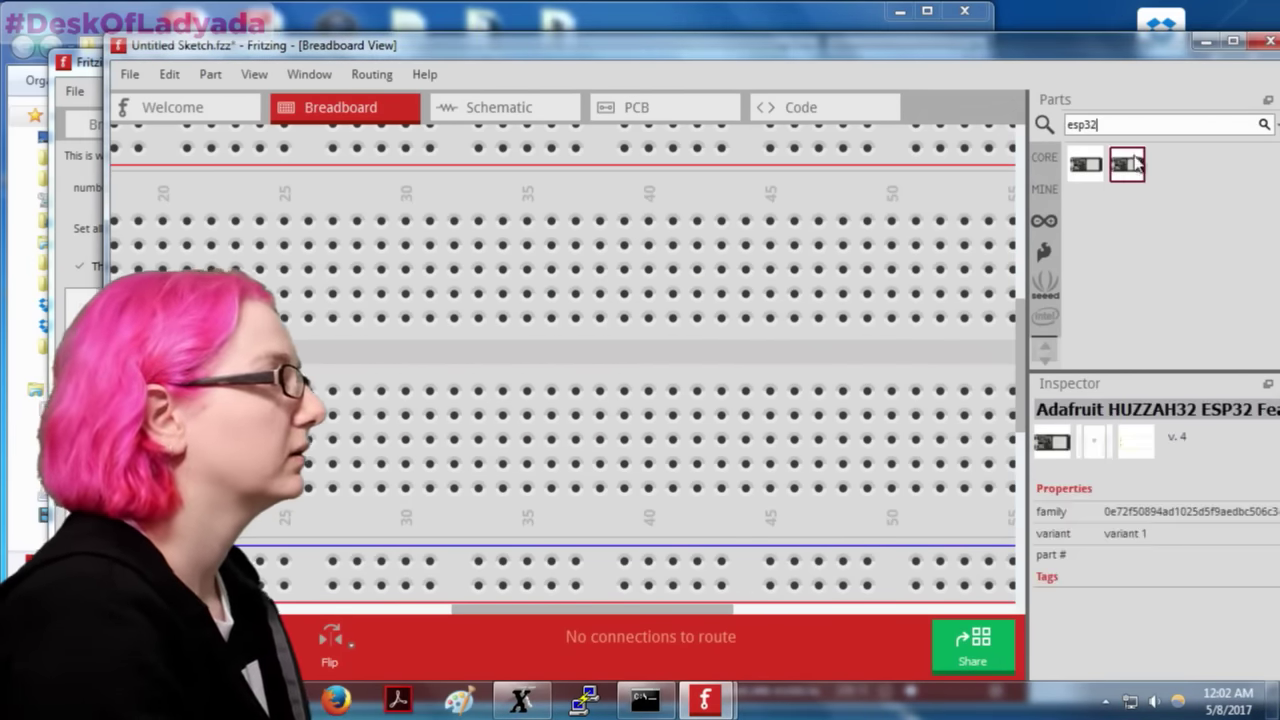
{"action": "left_click_drag", "start_coordinate": [470, 300], "coordinate": [663, 290]}
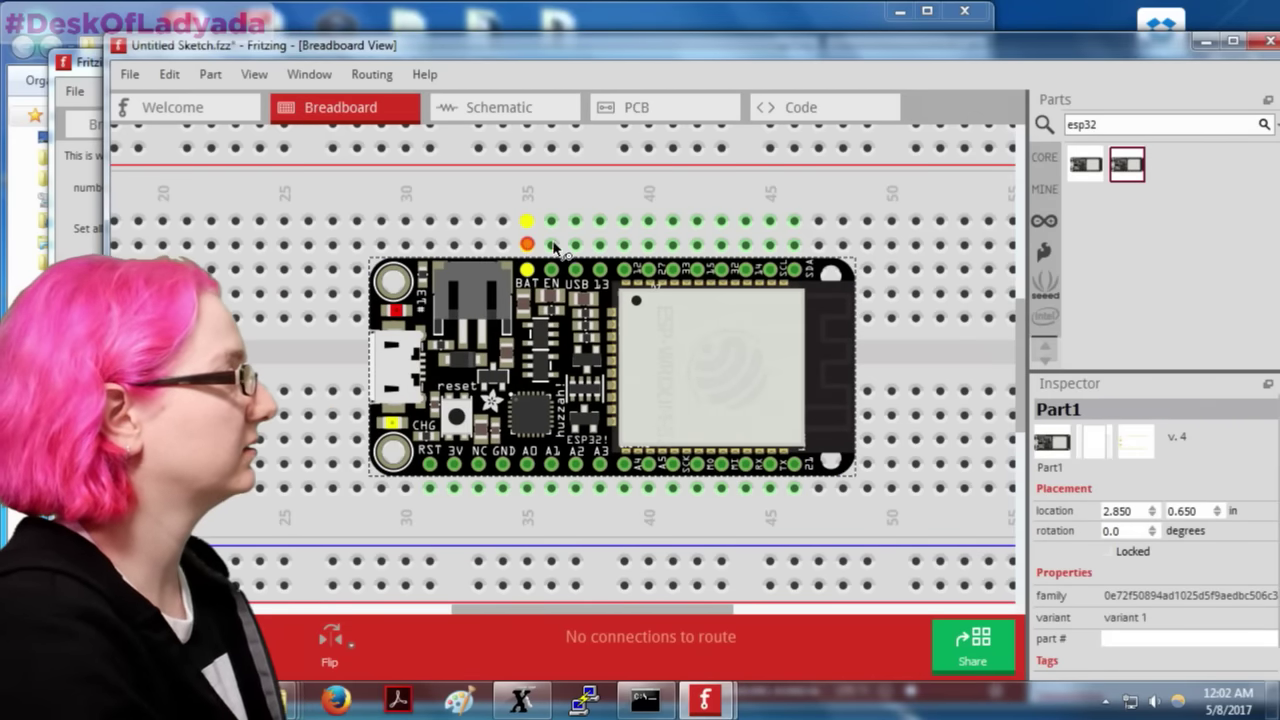
Step: Wire breadboard column 35 to column 40 above the Feather and check the resulting connection in the schematic view
{"action": "left_click_drag", "start_coordinate": [553, 245], "coordinate": [655, 244]}
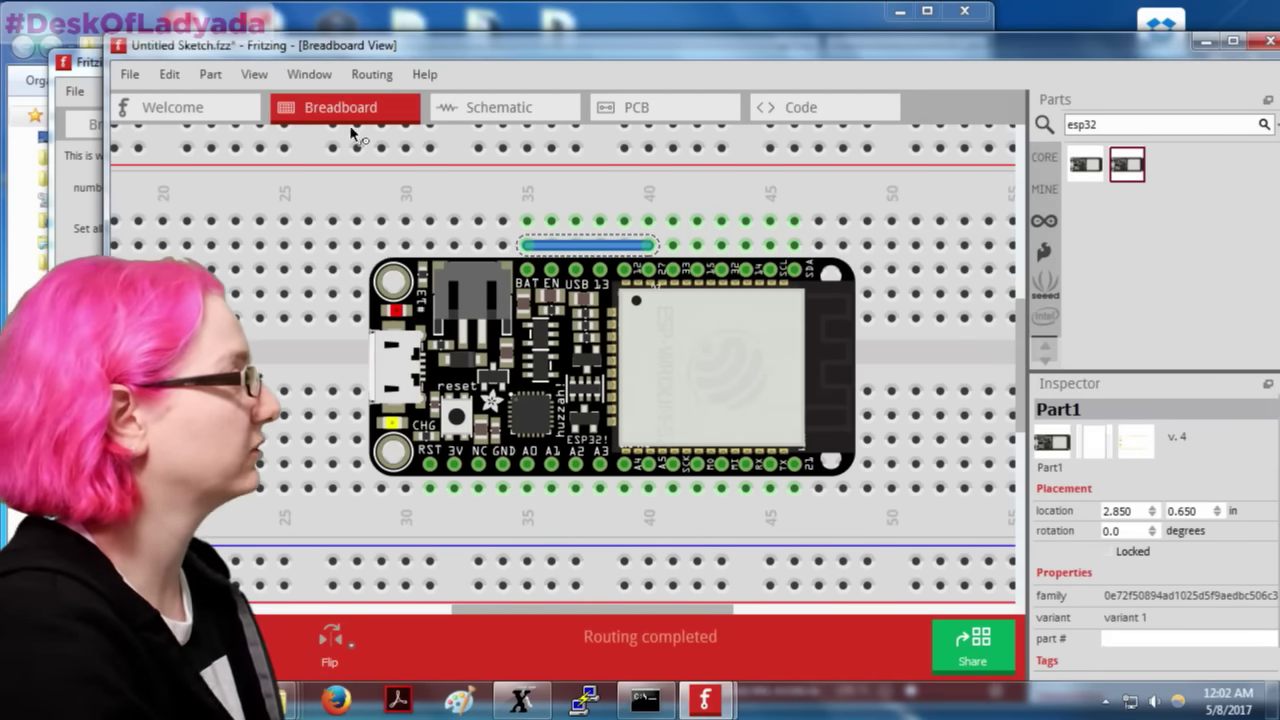
{"action": "left_click", "coordinate": [463, 112]}
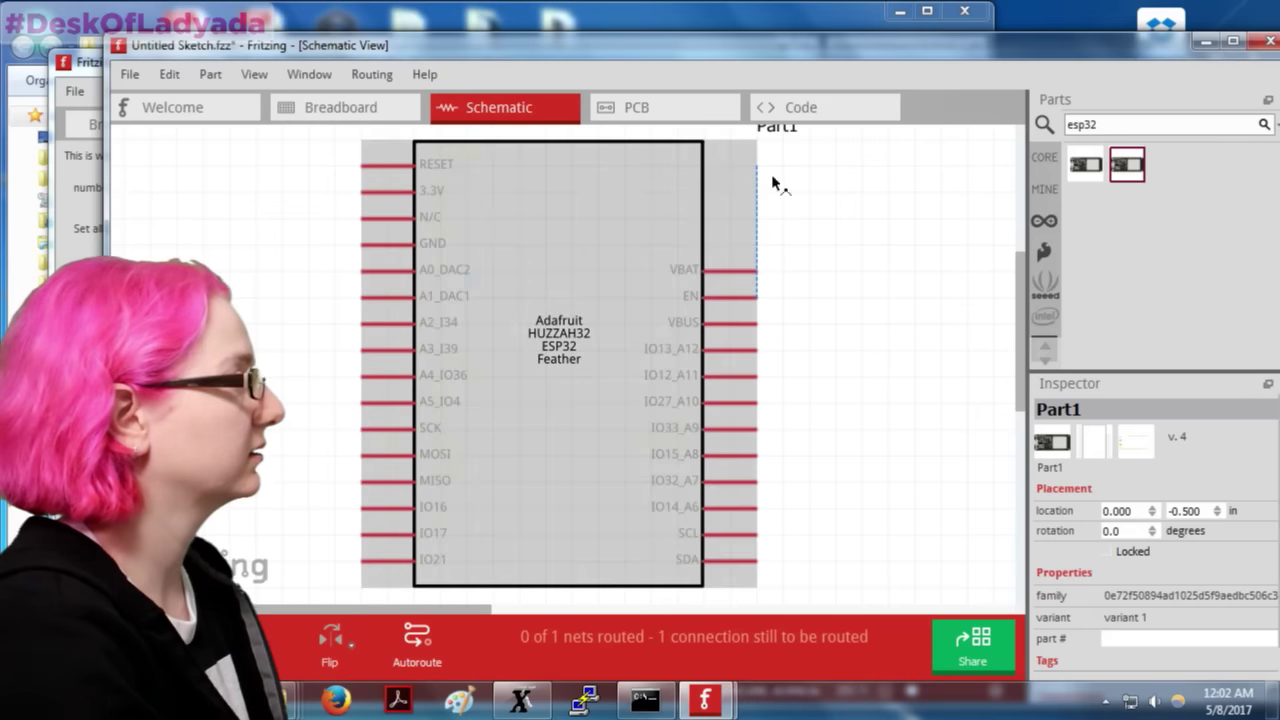
{"action": "left_click_drag", "start_coordinate": [274, 48], "coordinate": [408, 44]}
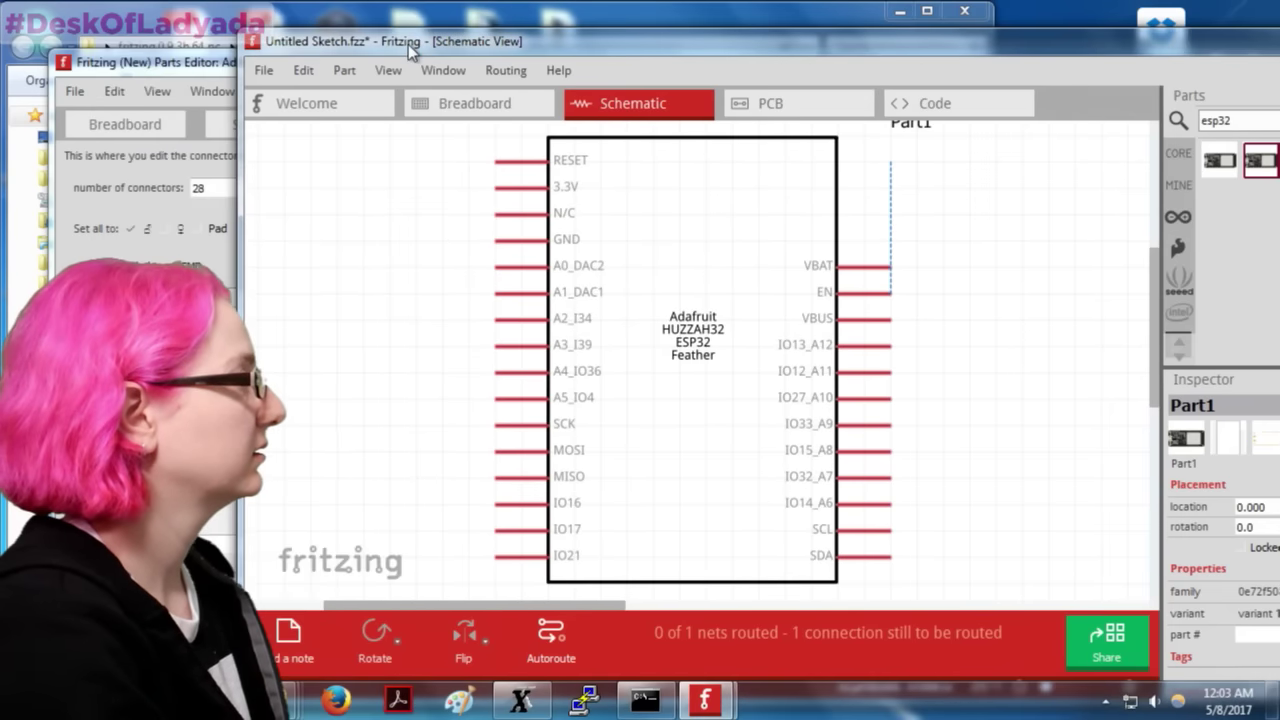
{"action": "left_click", "coordinate": [319, 96]}
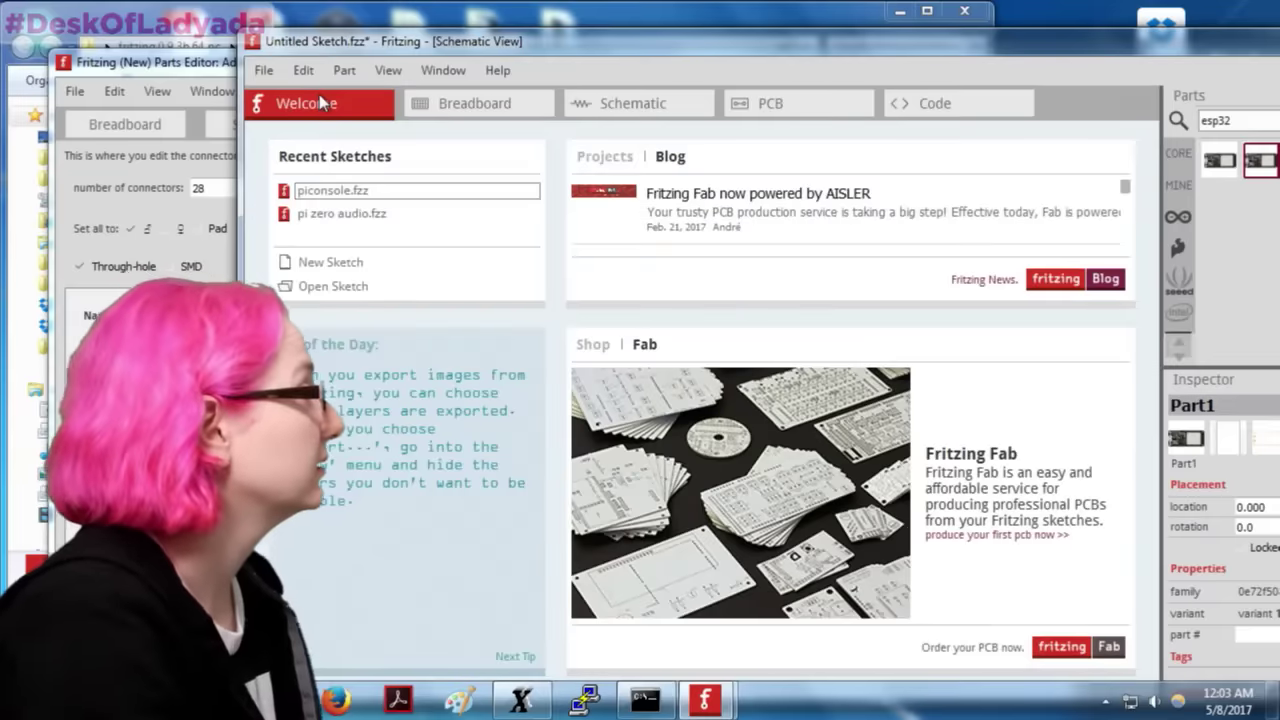
{"action": "left_click", "coordinate": [430, 101]}
Step: Return to the Parts Editor and inspect the Feather's breadboard and schematic views along with its connector list
{"action": "left_click", "coordinate": [243, 63]}
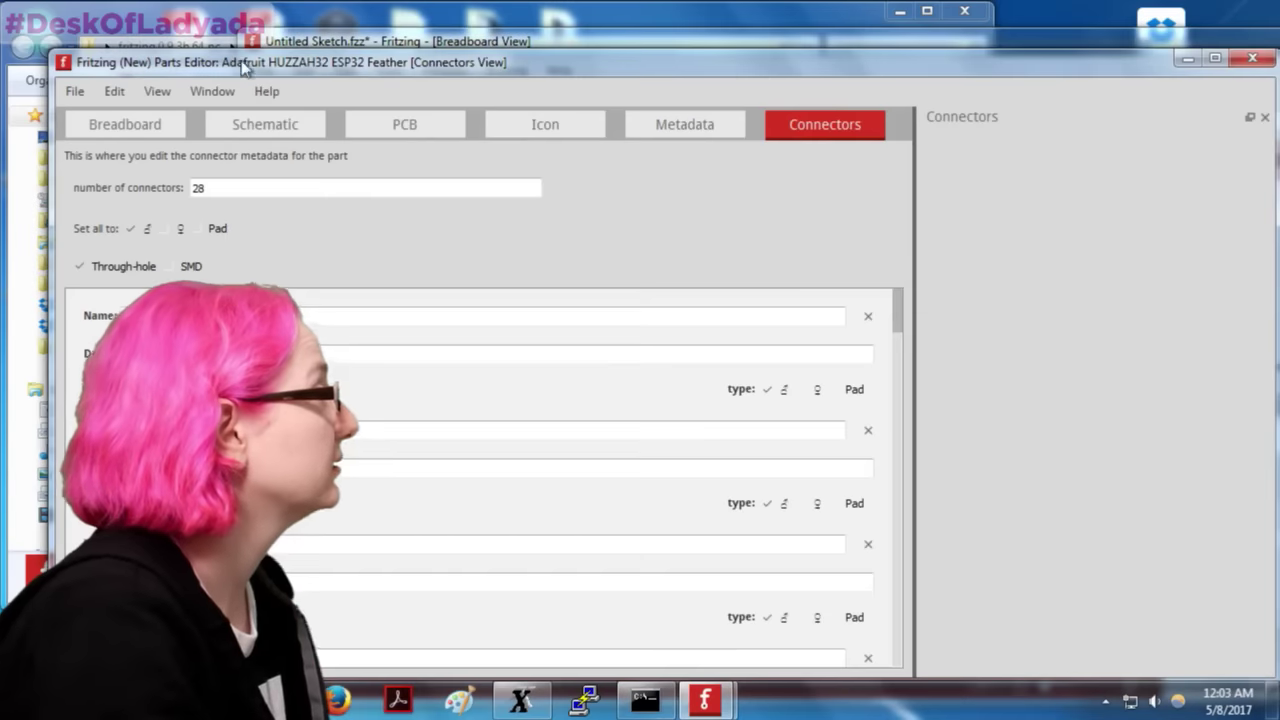
{"action": "left_click", "coordinate": [250, 125]}
{"action": "left_click", "coordinate": [127, 130]}
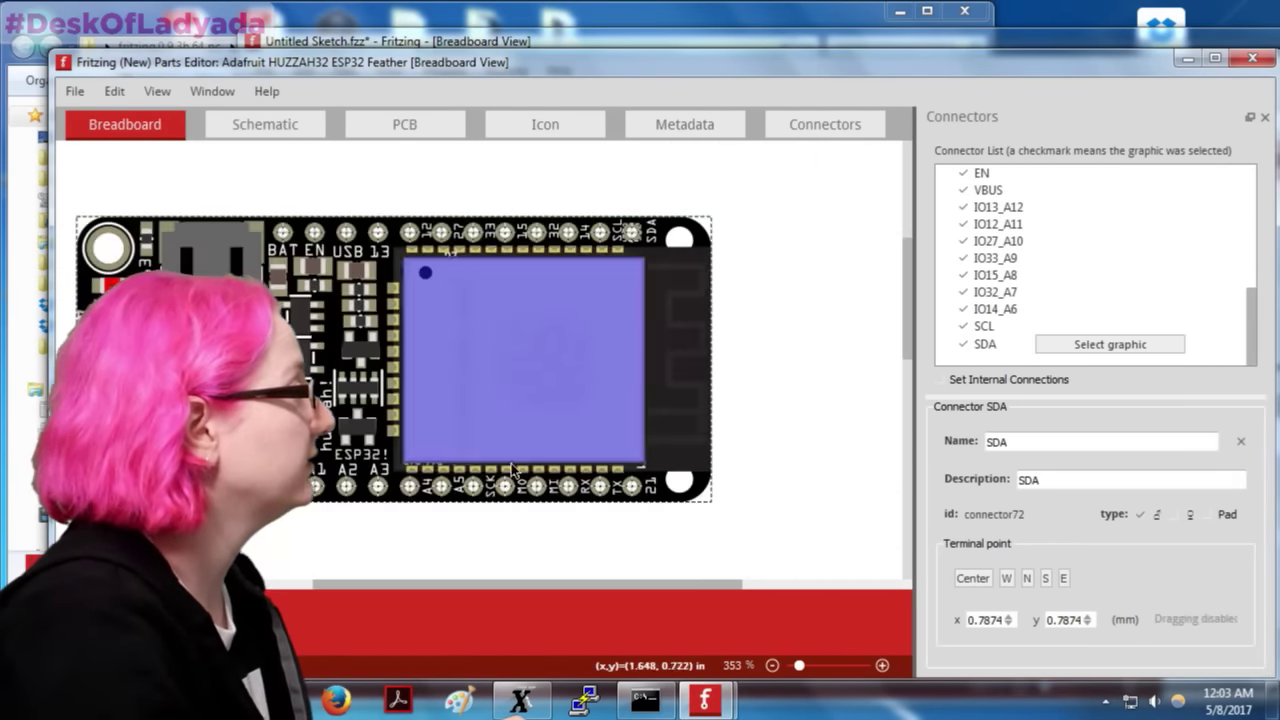
{"action": "left_click", "coordinate": [252, 130]}
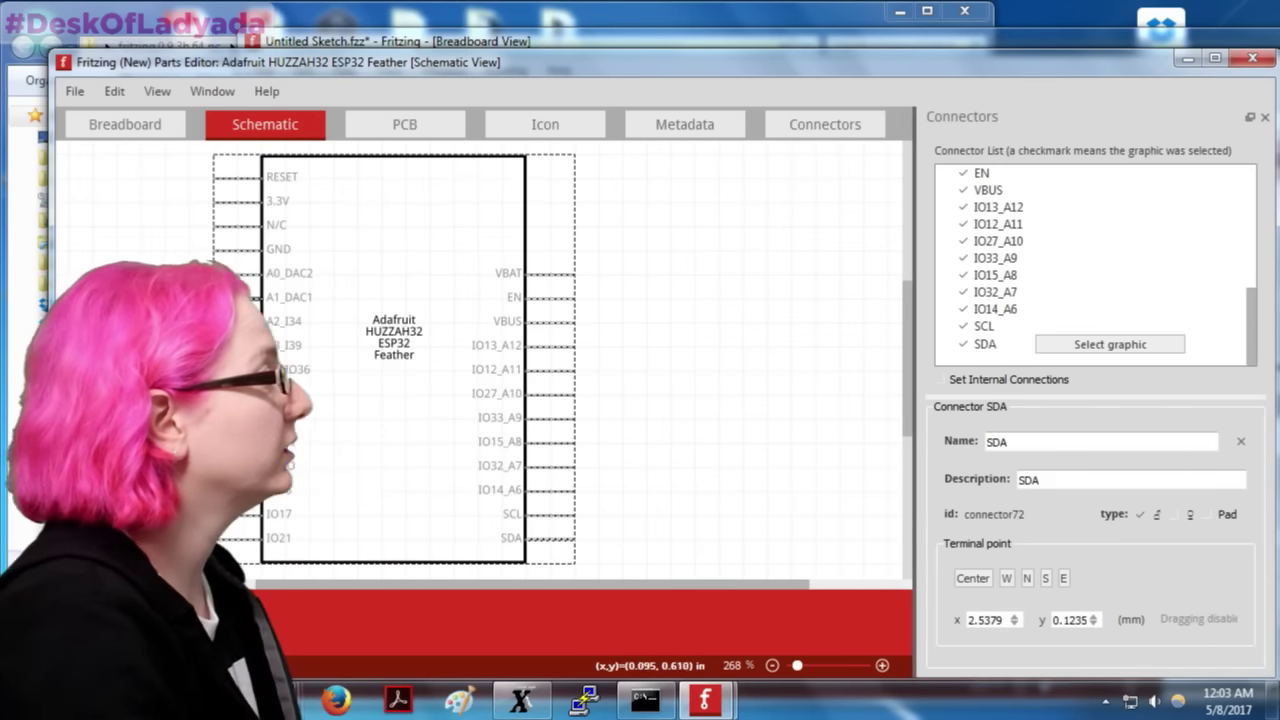
{"action": "left_click_drag", "start_coordinate": [1257, 336], "coordinate": [1268, 189]}
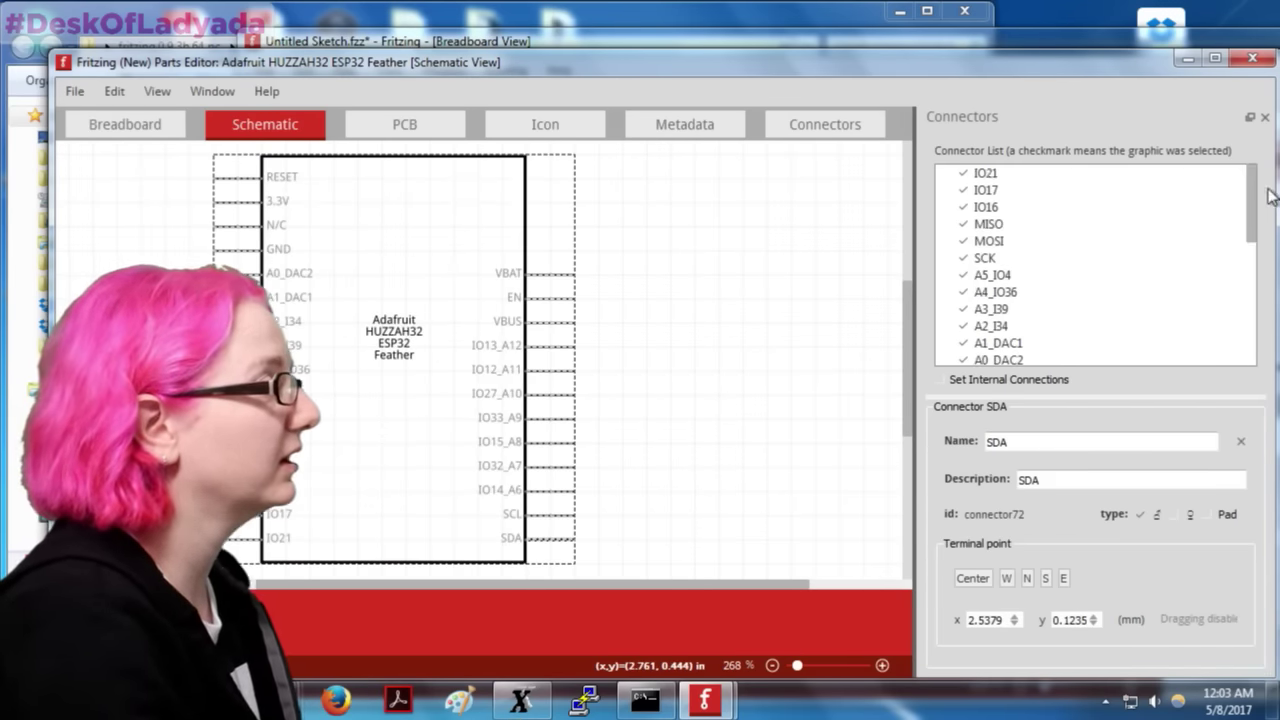
Step: Set the schematic terminal points of IO21, IO17, IO16, MISO, MOSI and SCK to W
{"action": "left_click", "coordinate": [1107, 174]}
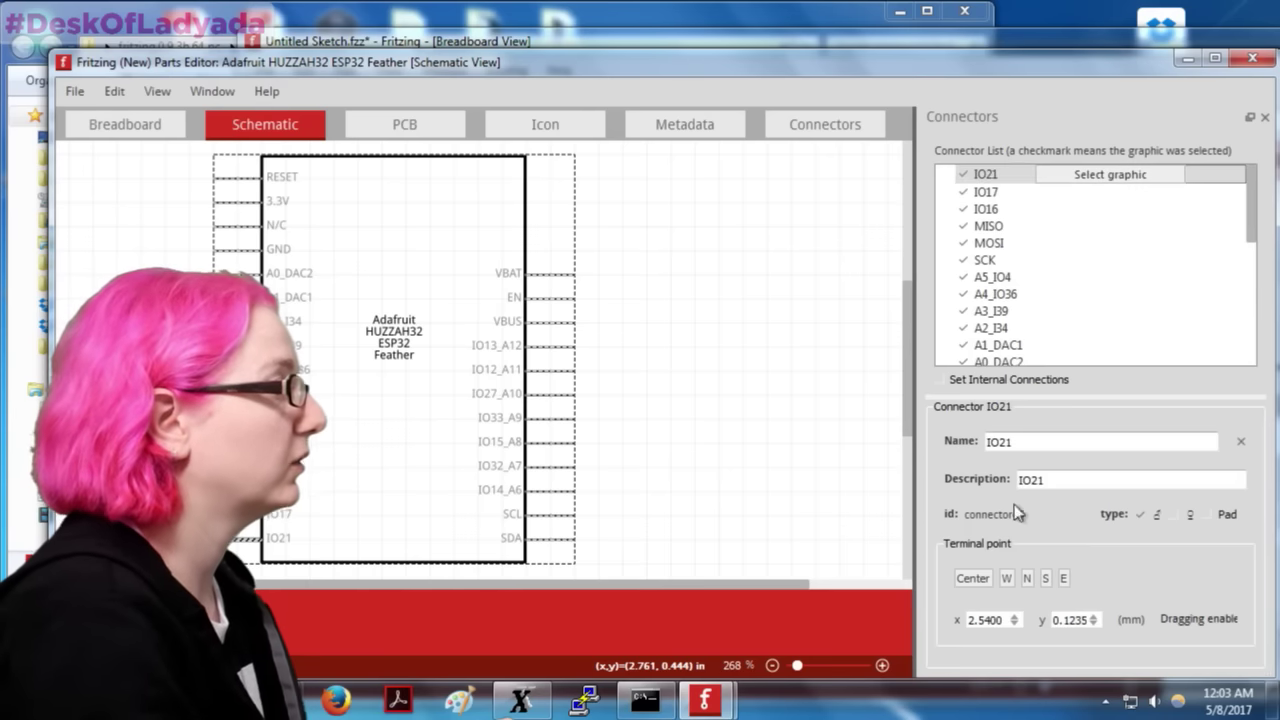
{"action": "left_click", "coordinate": [982, 191]}
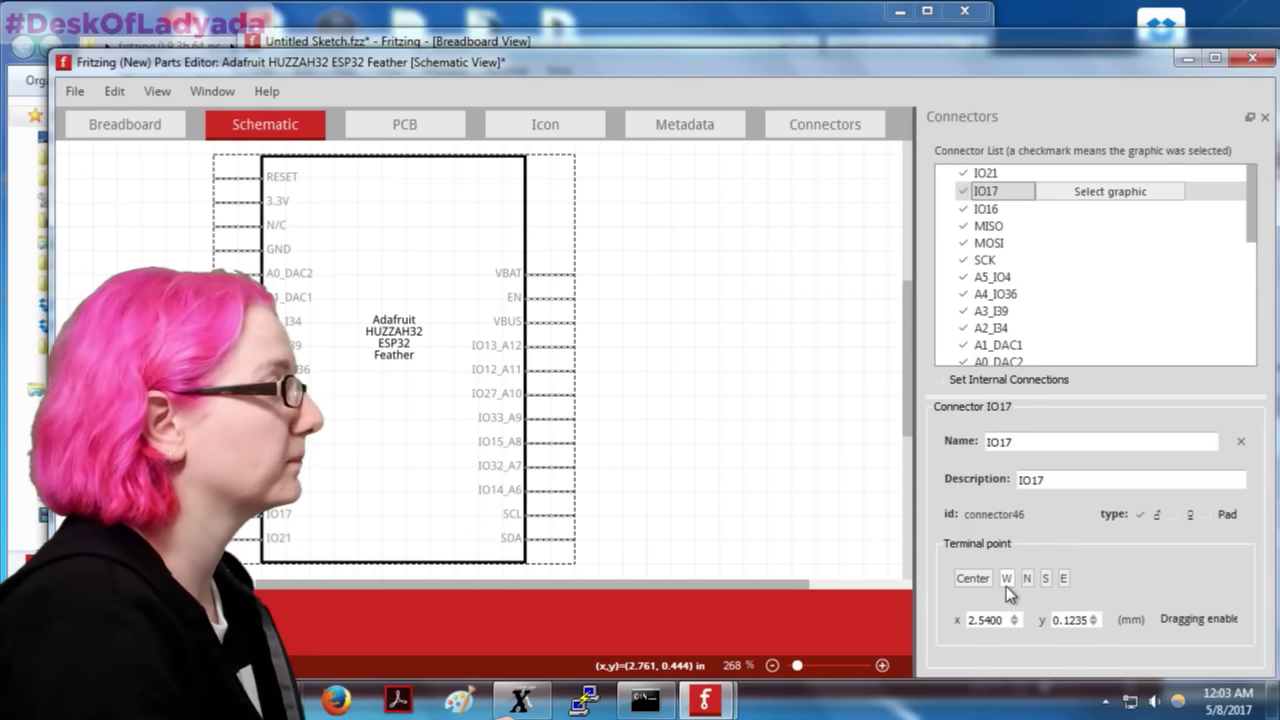
{"action": "left_click", "coordinate": [985, 209]}
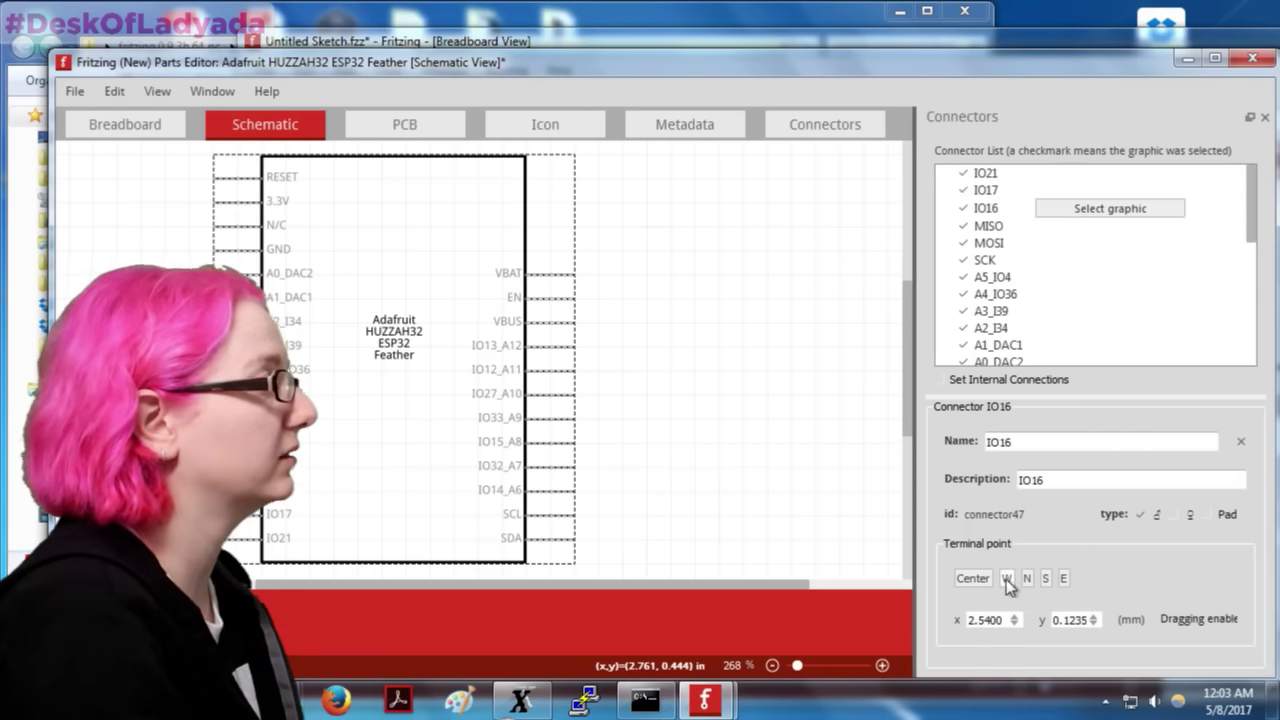
{"action": "left_click", "coordinate": [988, 225]}
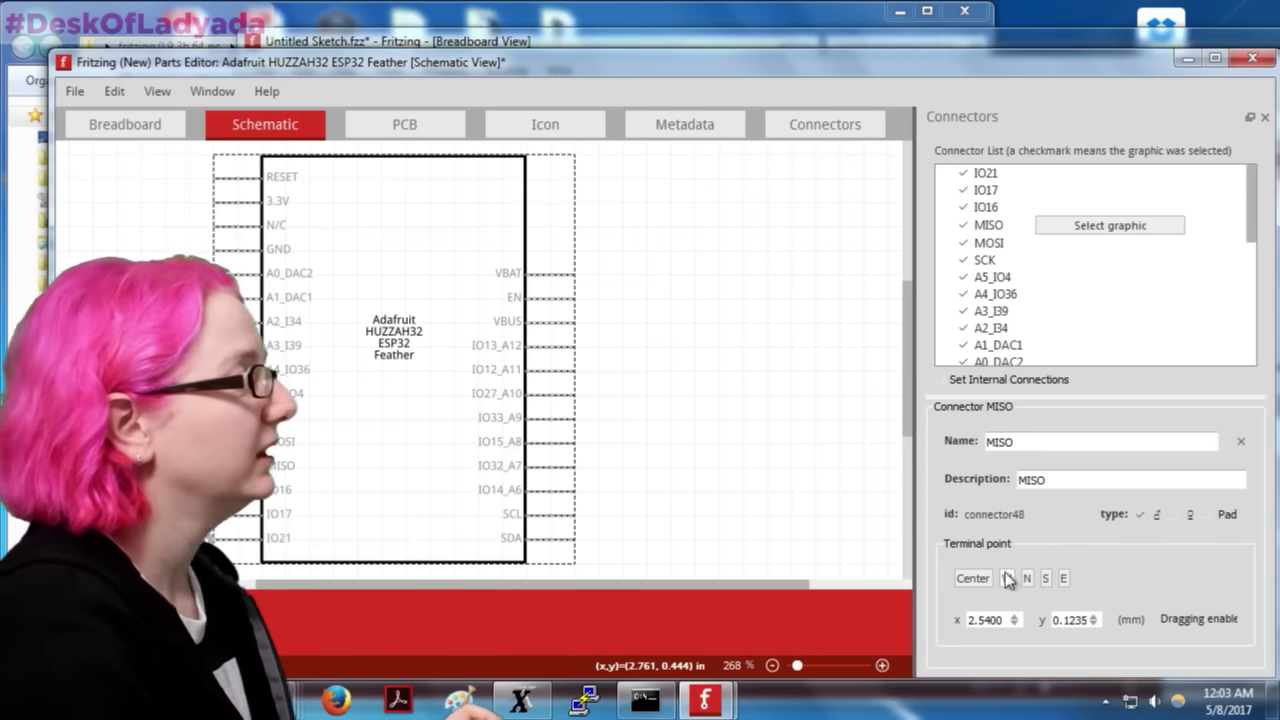
{"action": "left_click", "coordinate": [988, 242]}
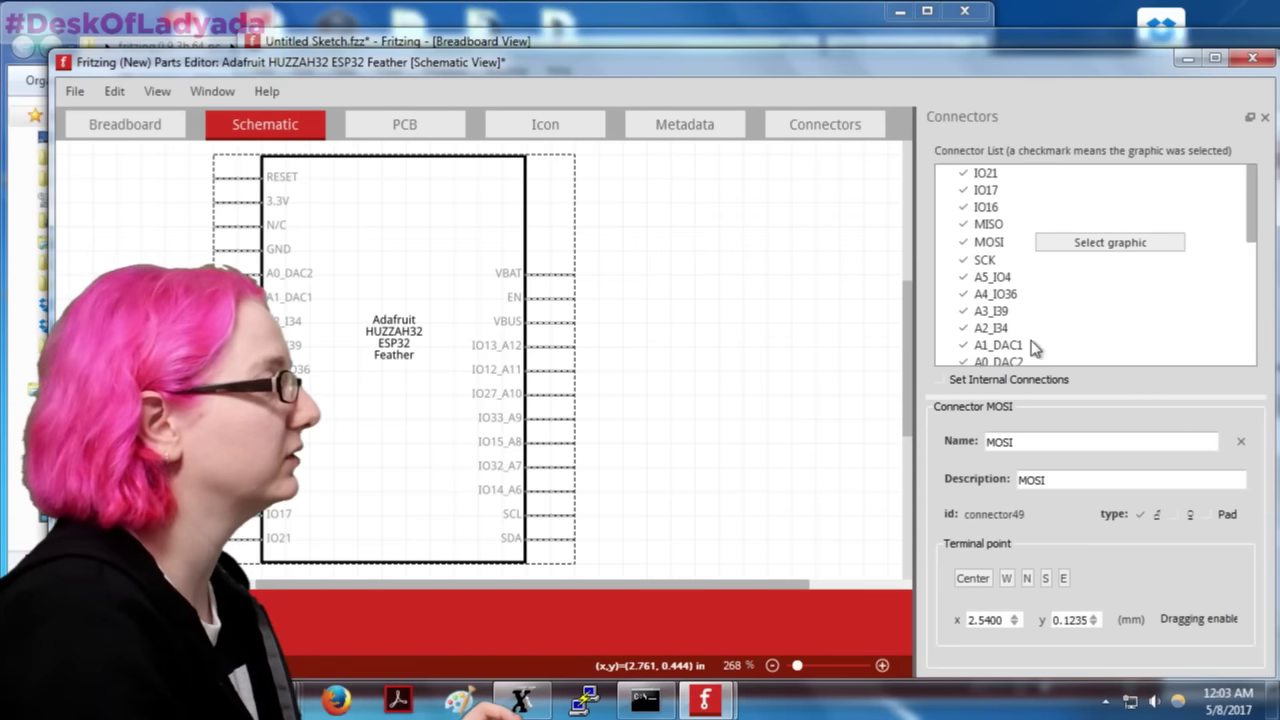
{"action": "left_click", "coordinate": [985, 259]}
{"action": "left_click", "coordinate": [1006, 578]}
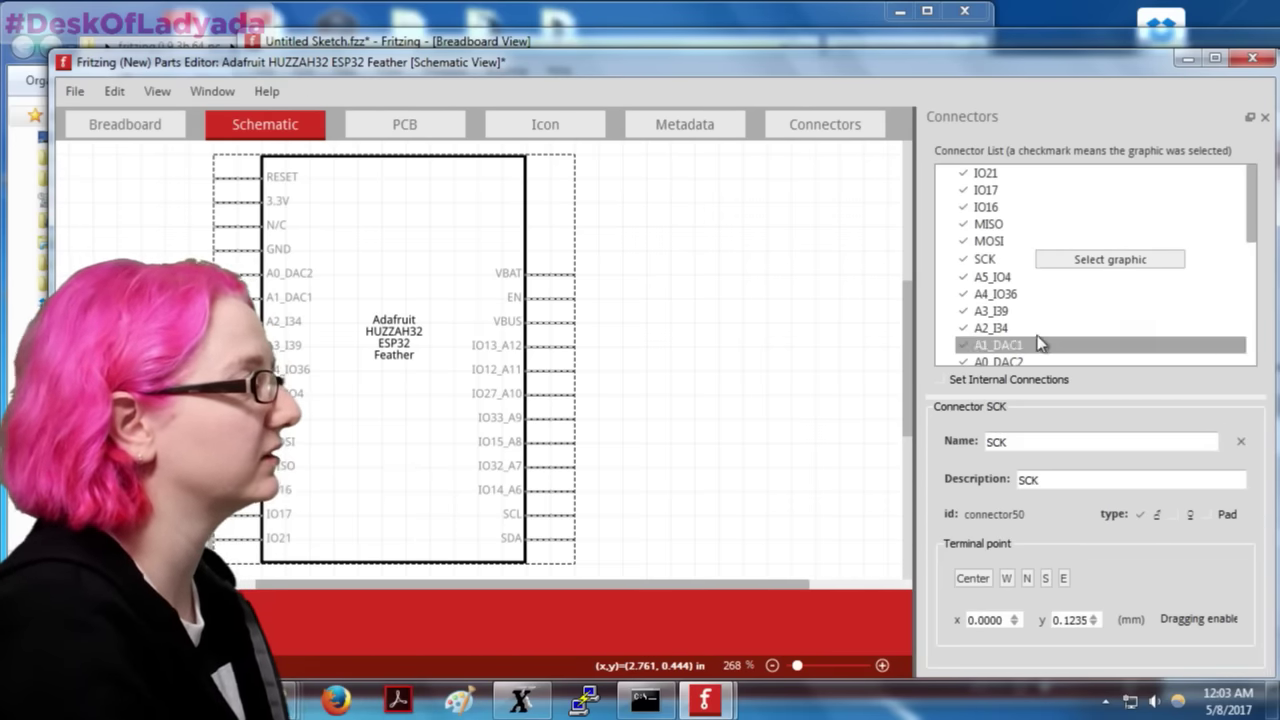
Step: Set the schematic terminal points of A4_IO36, A3_I39, A2_I34 and A1_DAC1 to W
{"action": "left_click", "coordinate": [1024, 292]}
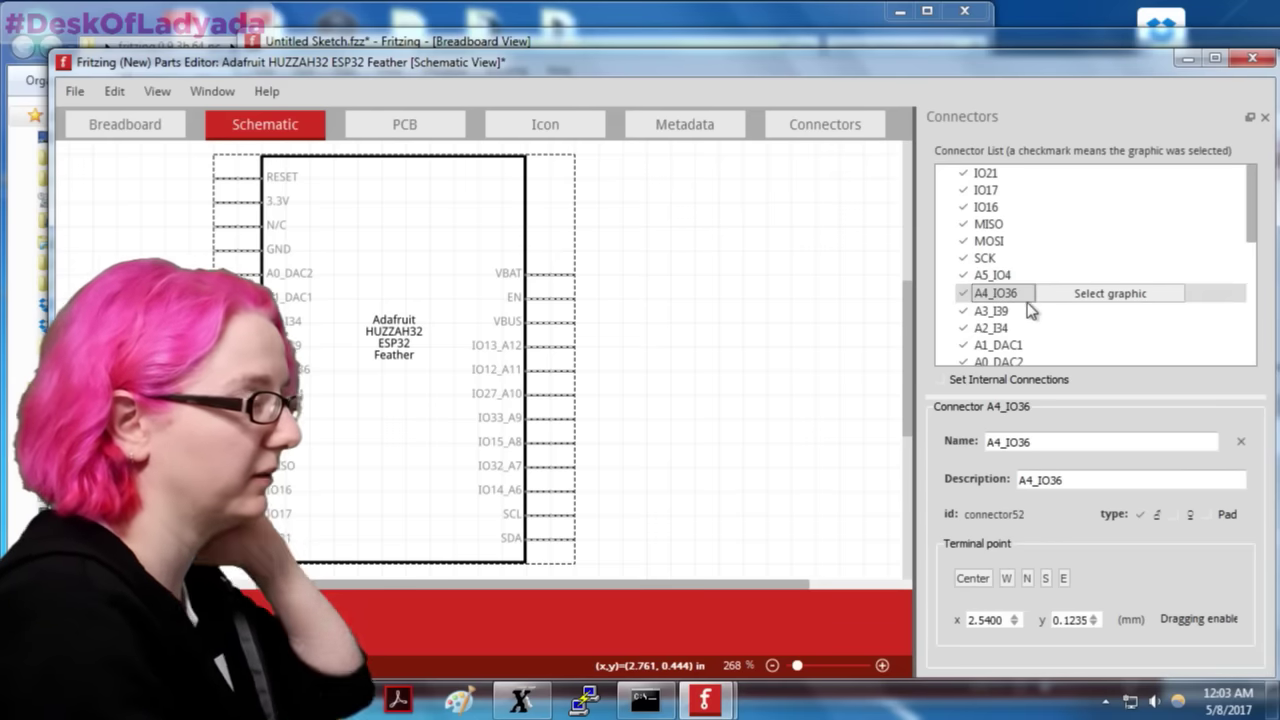
{"action": "left_click", "coordinate": [1006, 578]}
{"action": "left_click", "coordinate": [995, 310]}
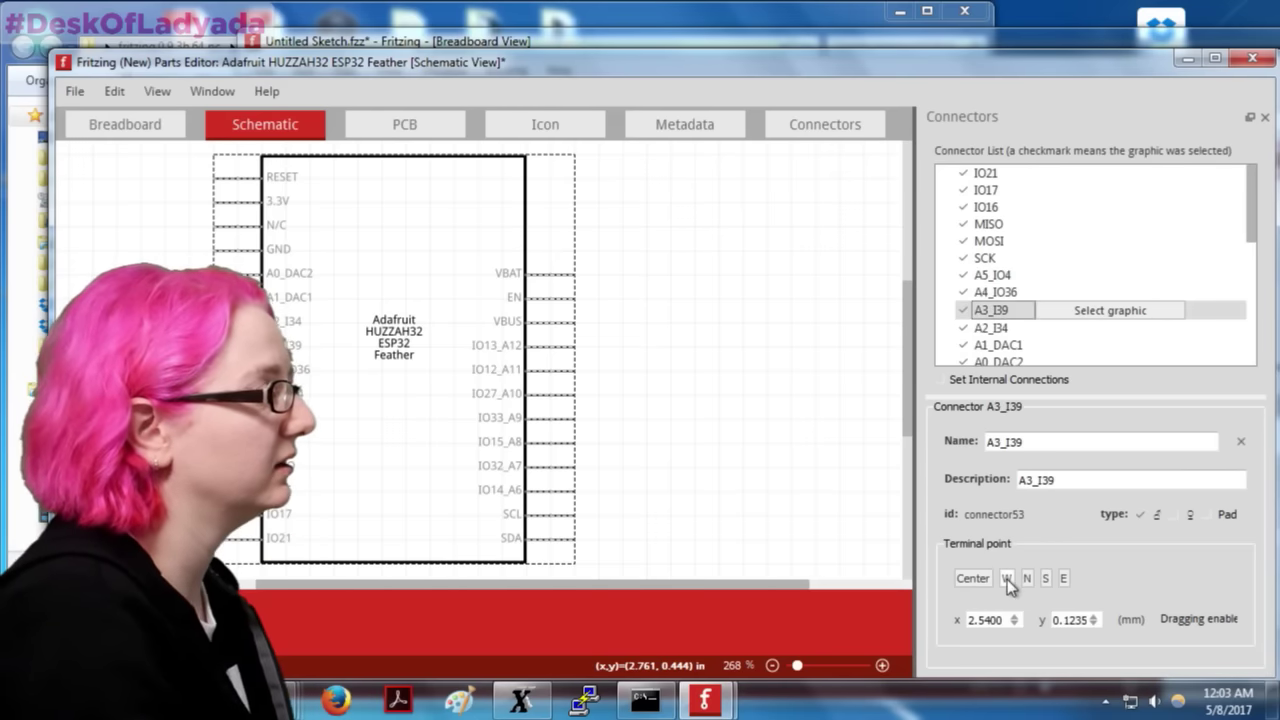
{"action": "left_click", "coordinate": [1006, 578]}
{"action": "left_click", "coordinate": [990, 327]}
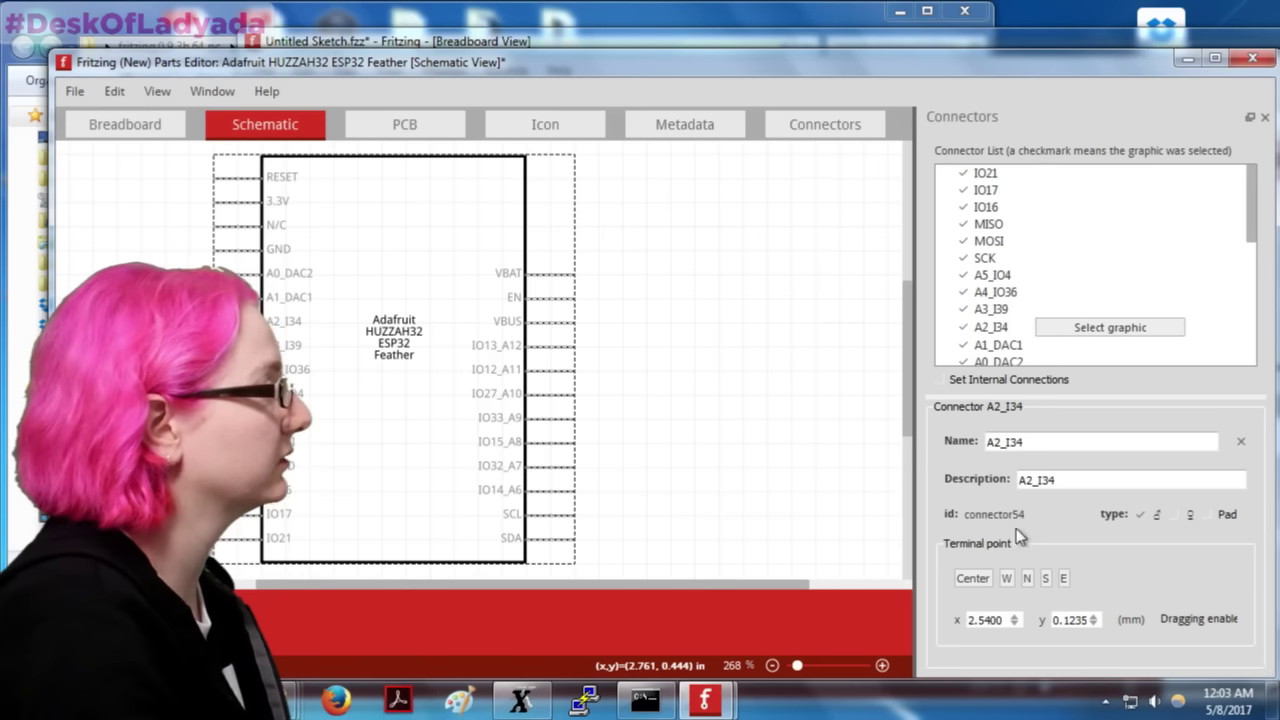
{"action": "left_click", "coordinate": [998, 344]}
{"action": "left_click", "coordinate": [1006, 578]}
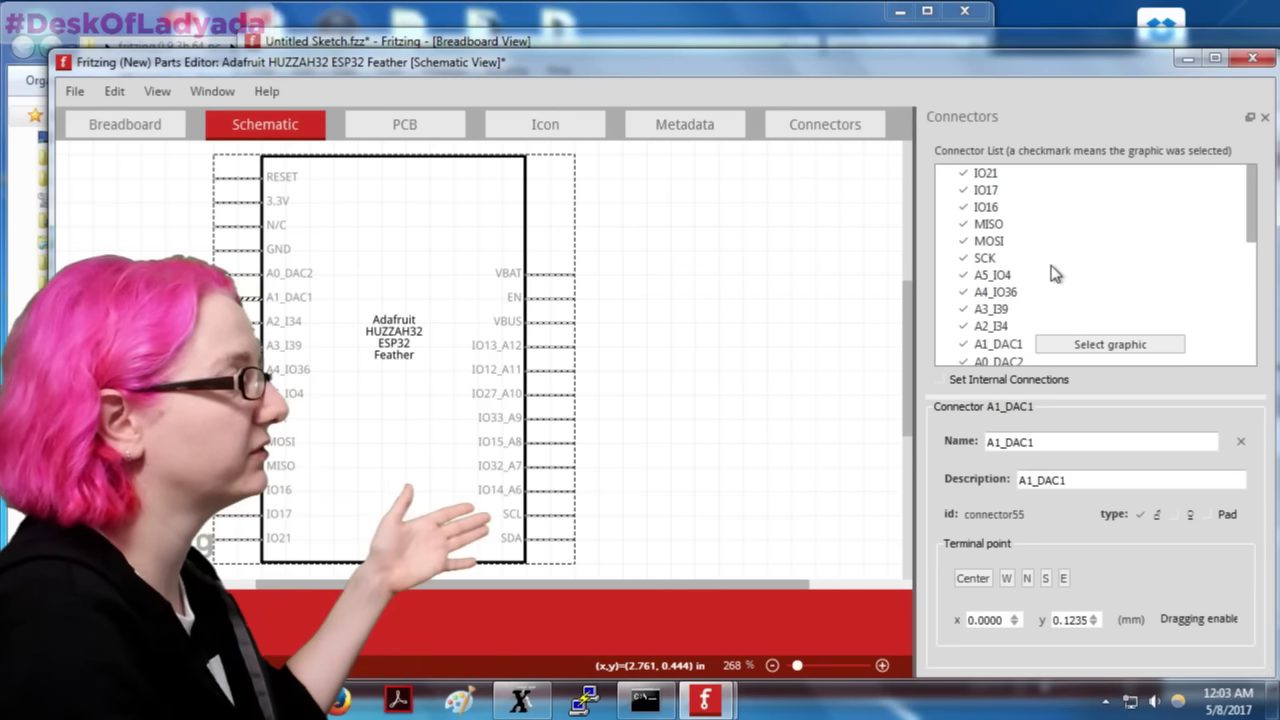
Step: Set the schematic terminal points of A0_DAC2 and GND to W
{"action": "scroll", "coordinate": [1052, 272], "scroll_direction": "down", "scroll_amount": 2}
{"action": "left_click", "coordinate": [998, 259]}
{"action": "left_click", "coordinate": [1006, 578]}
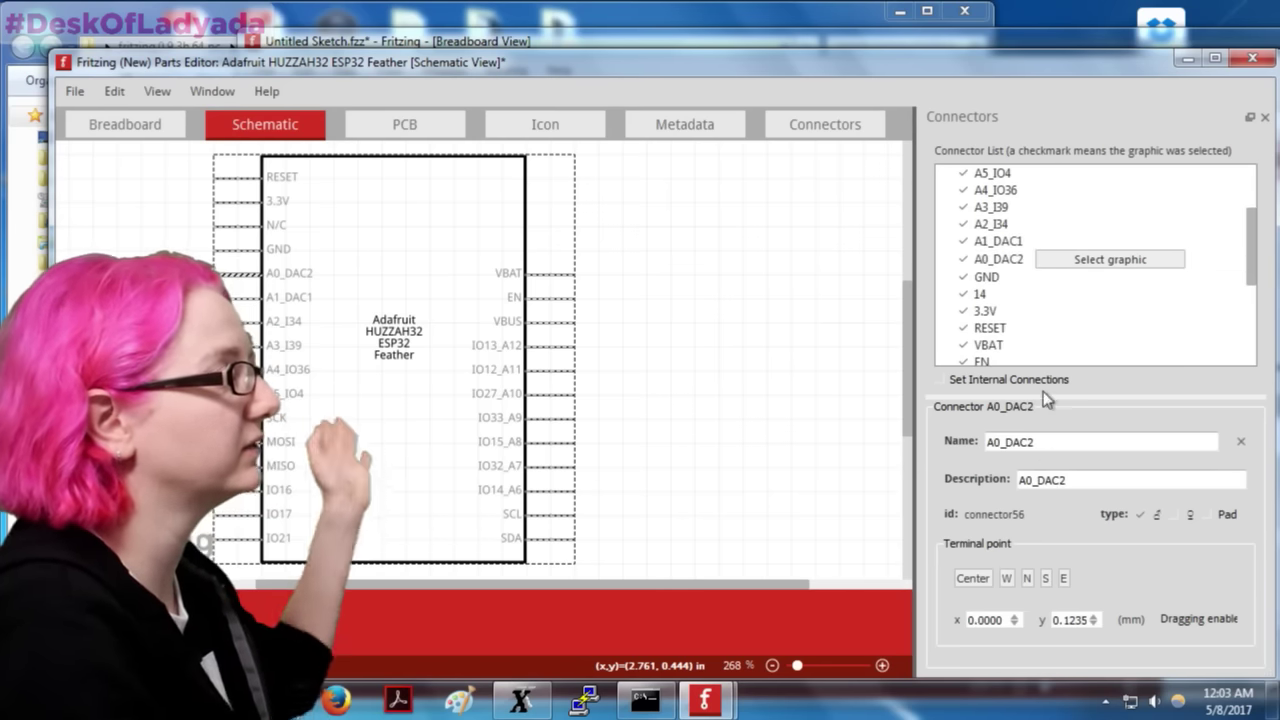
{"action": "left_click", "coordinate": [1043, 277]}
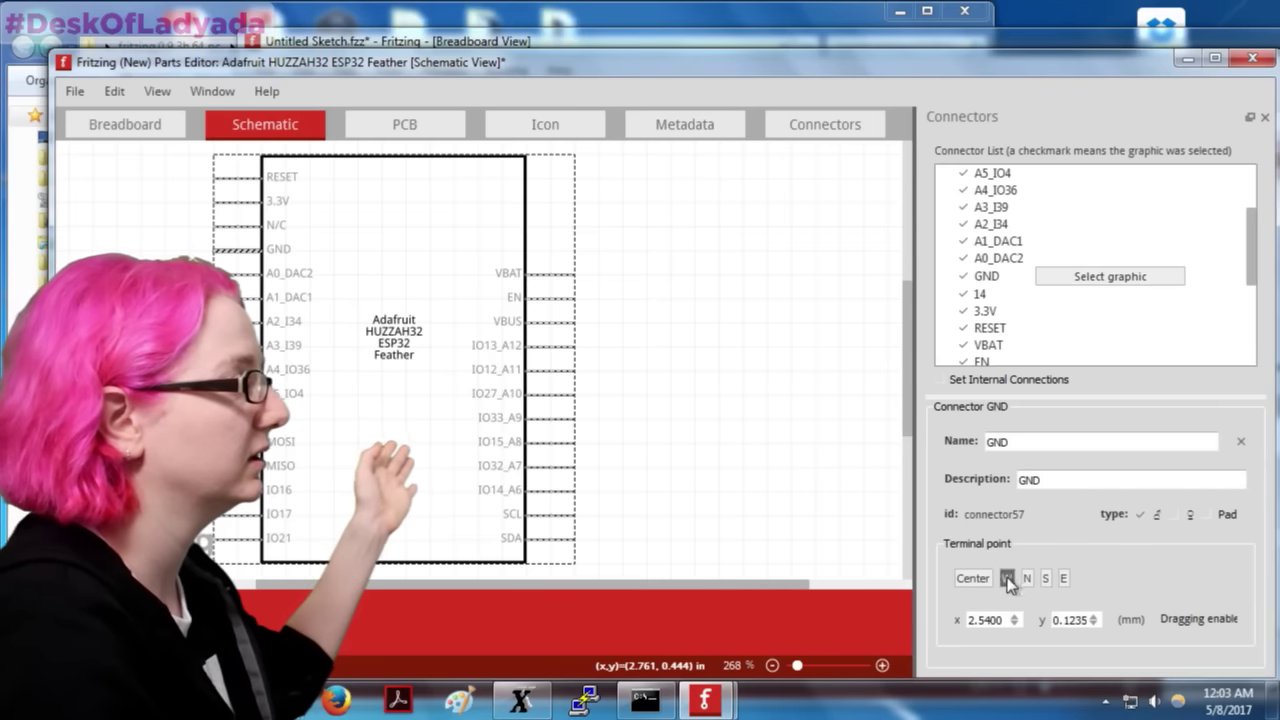
{"action": "left_click", "coordinate": [1006, 578]}
Step: Rename connector 14 to N/C and change its description to Not Connect
{"action": "left_click", "coordinate": [1012, 296]}
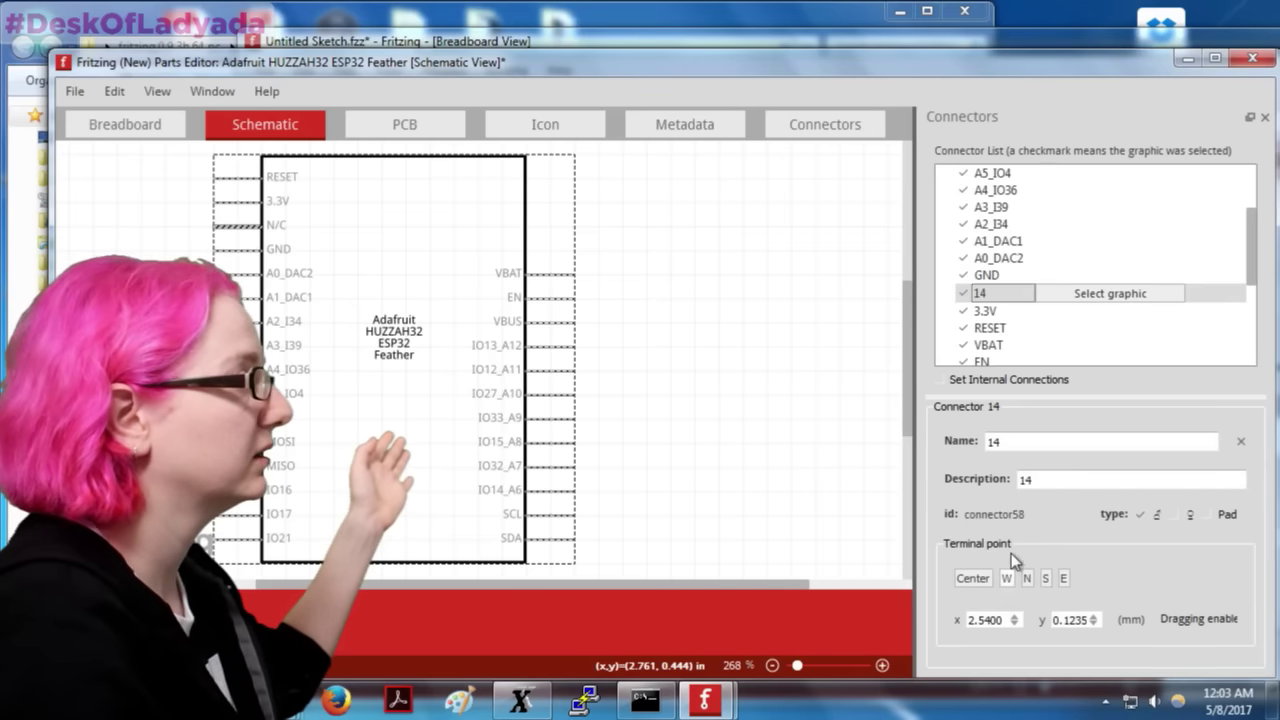
{"action": "left_click_drag", "start_coordinate": [1010, 441], "coordinate": [965, 447]}
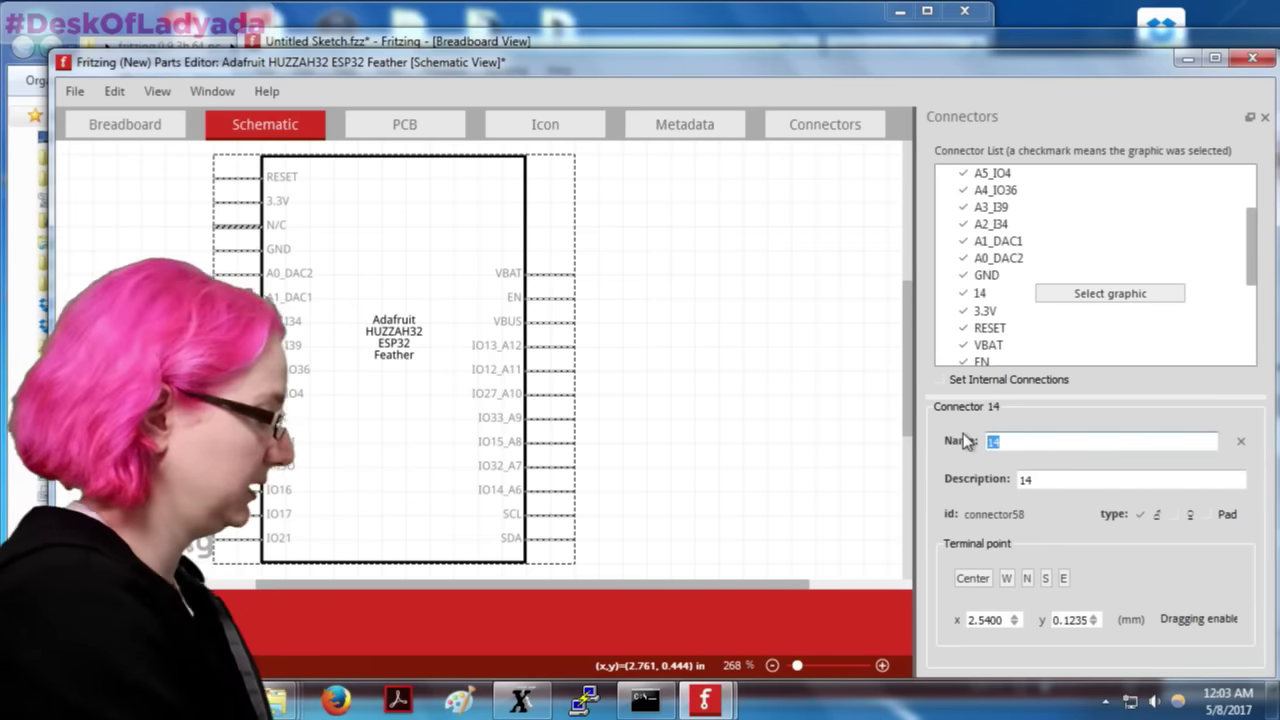
{"action": "type", "text": "N/C"}
{"action": "key", "text": "Return"}
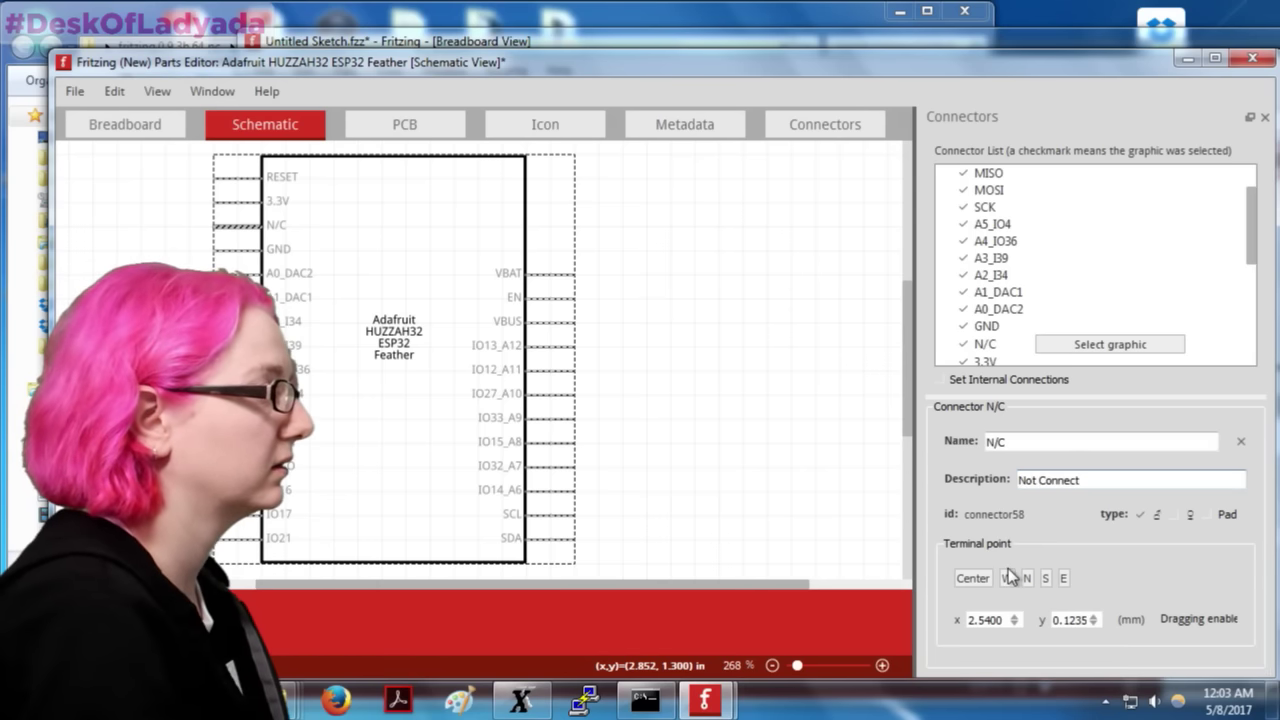
{"action": "scroll", "coordinate": [1022, 328], "scroll_direction": "down", "scroll_amount": 1}
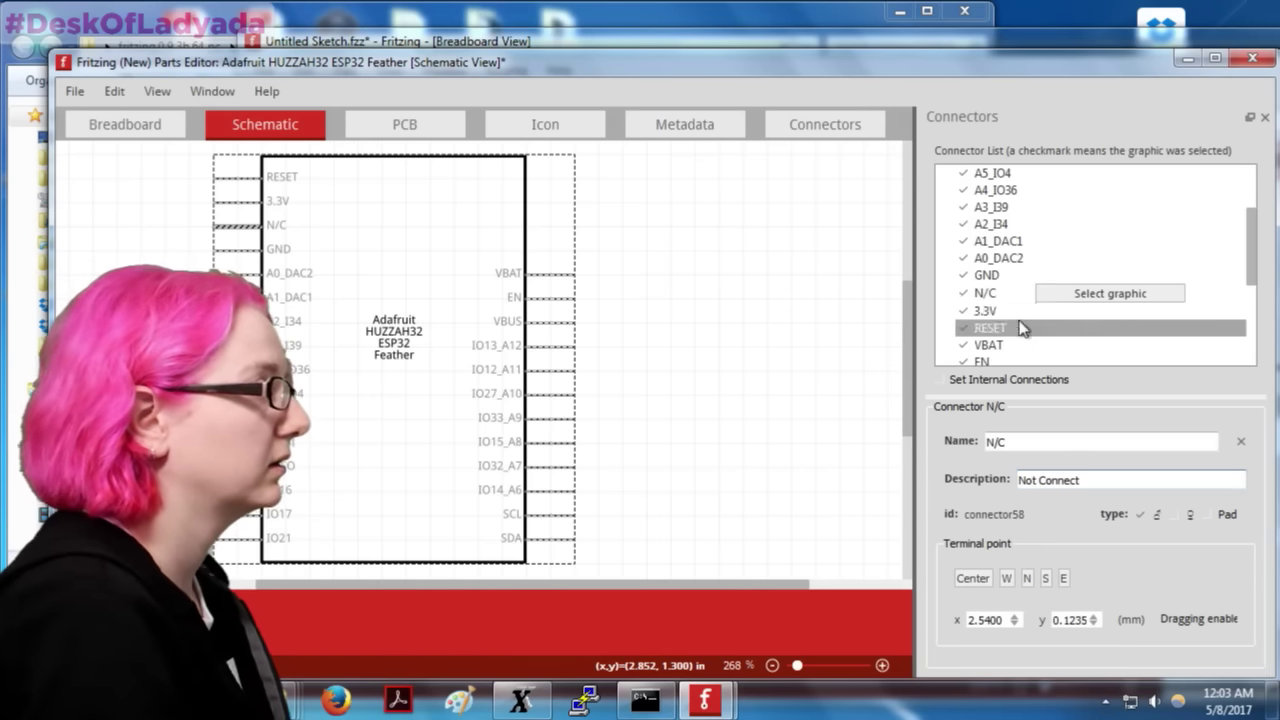
{"action": "left_click", "coordinate": [1010, 442]}
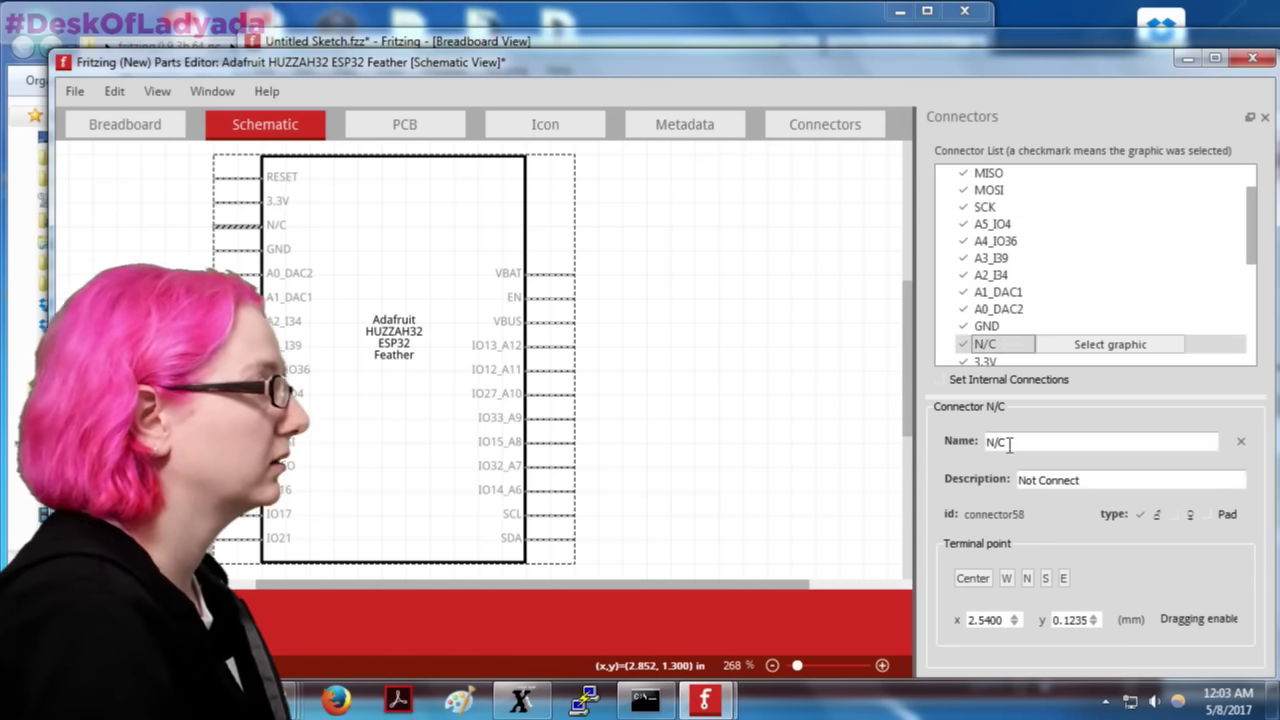
Step: Set the schematic terminal points of 3.3V and RESET to W
{"action": "left_click", "coordinate": [990, 358]}
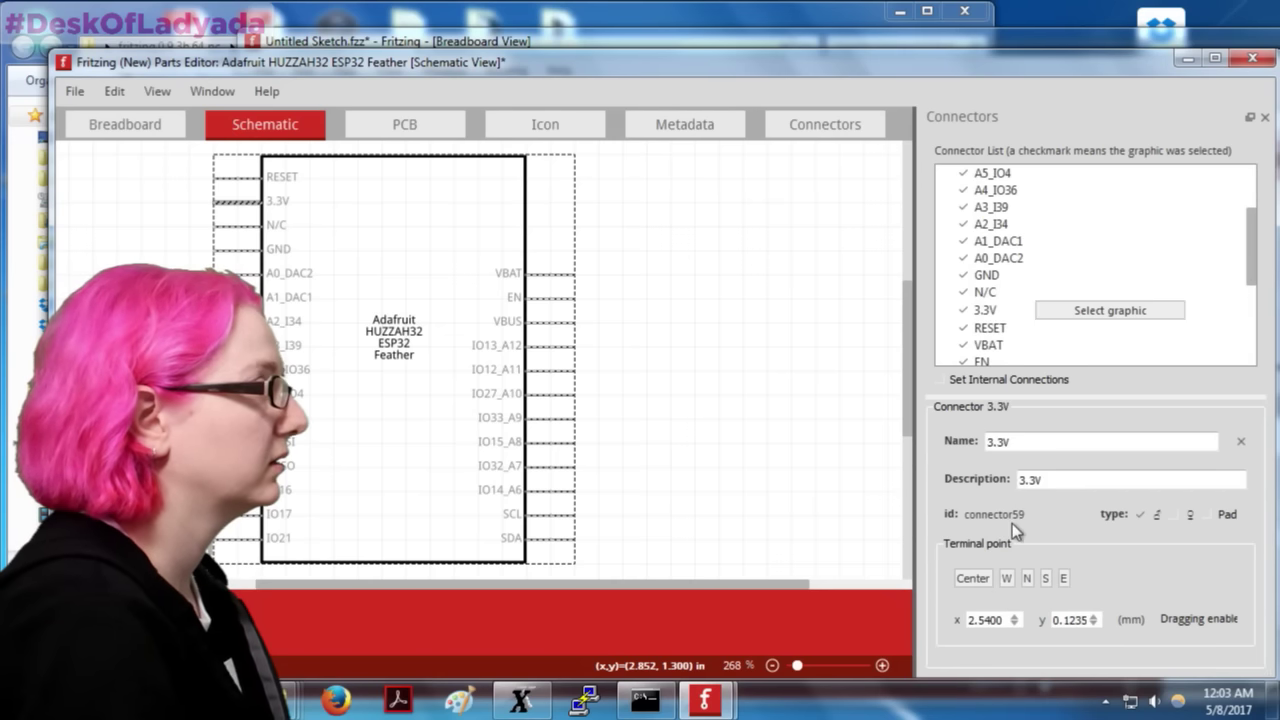
{"action": "scroll", "coordinate": [1029, 300], "scroll_direction": "down", "scroll_amount": 1}
{"action": "left_click", "coordinate": [995, 276]}
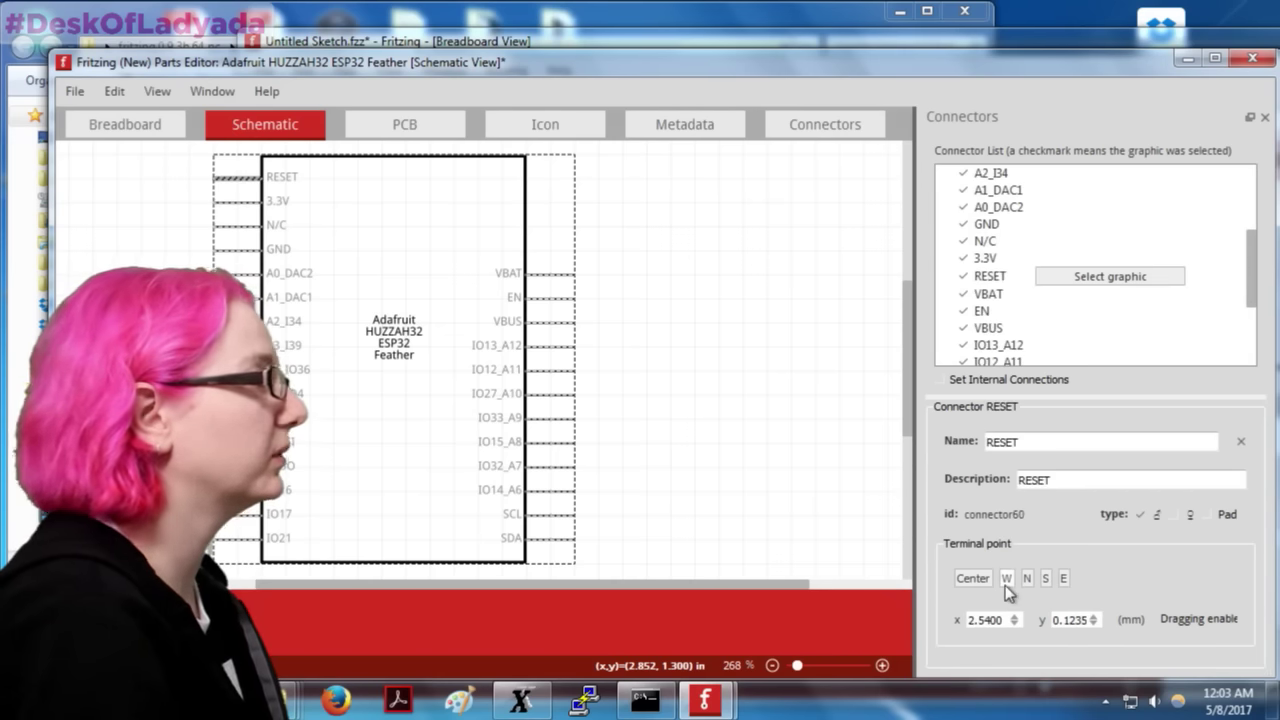
Step: Set the schematic terminal points of VBAT, EN, VBUS, IO13_A12, IO12_A11 and IO27_A10 to E
{"action": "left_click", "coordinate": [1003, 294]}
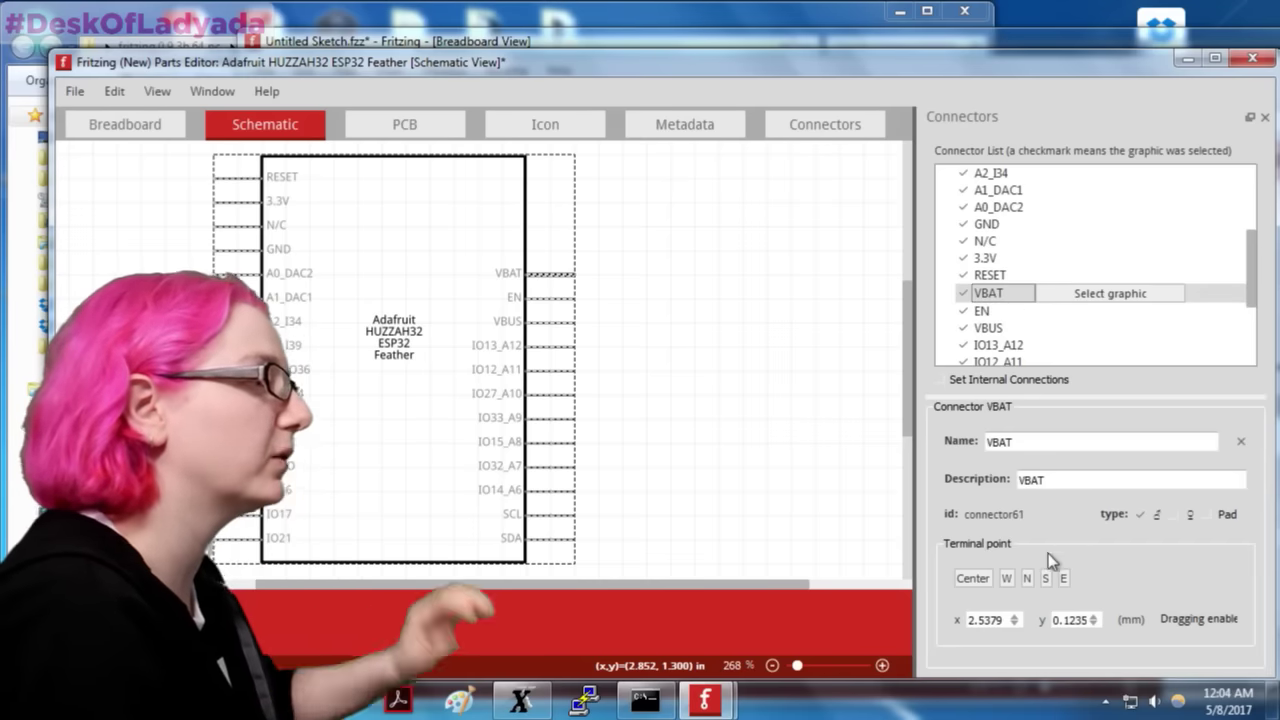
{"action": "key", "text": "Down"}
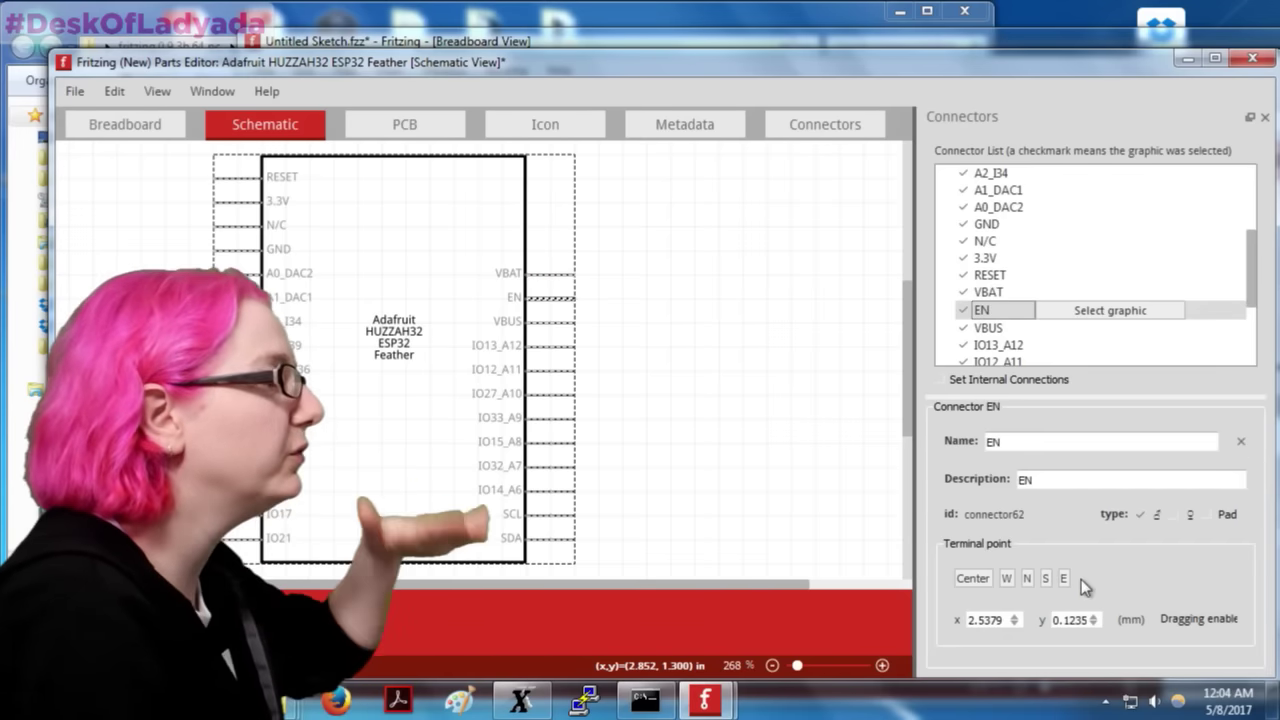
{"action": "left_click", "coordinate": [1000, 327]}
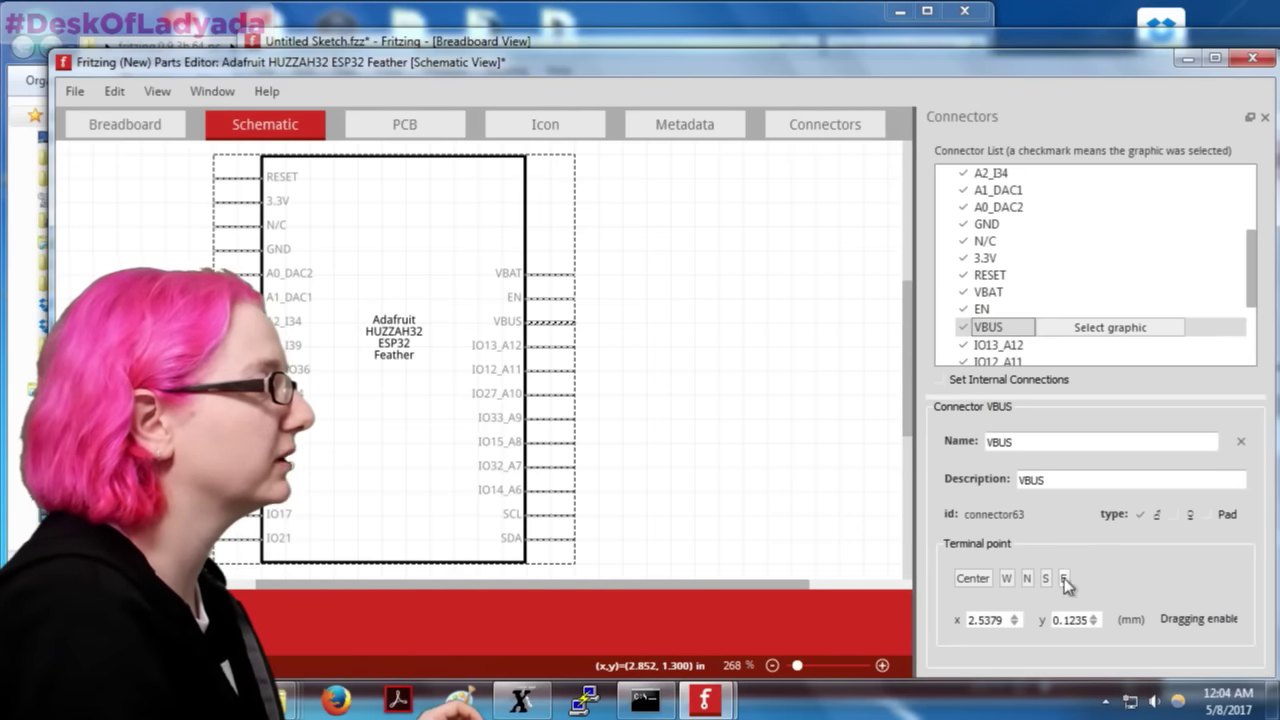
{"action": "left_click", "coordinate": [1006, 342]}
{"action": "scroll", "coordinate": [1060, 314], "scroll_direction": "down", "scroll_amount": 1}
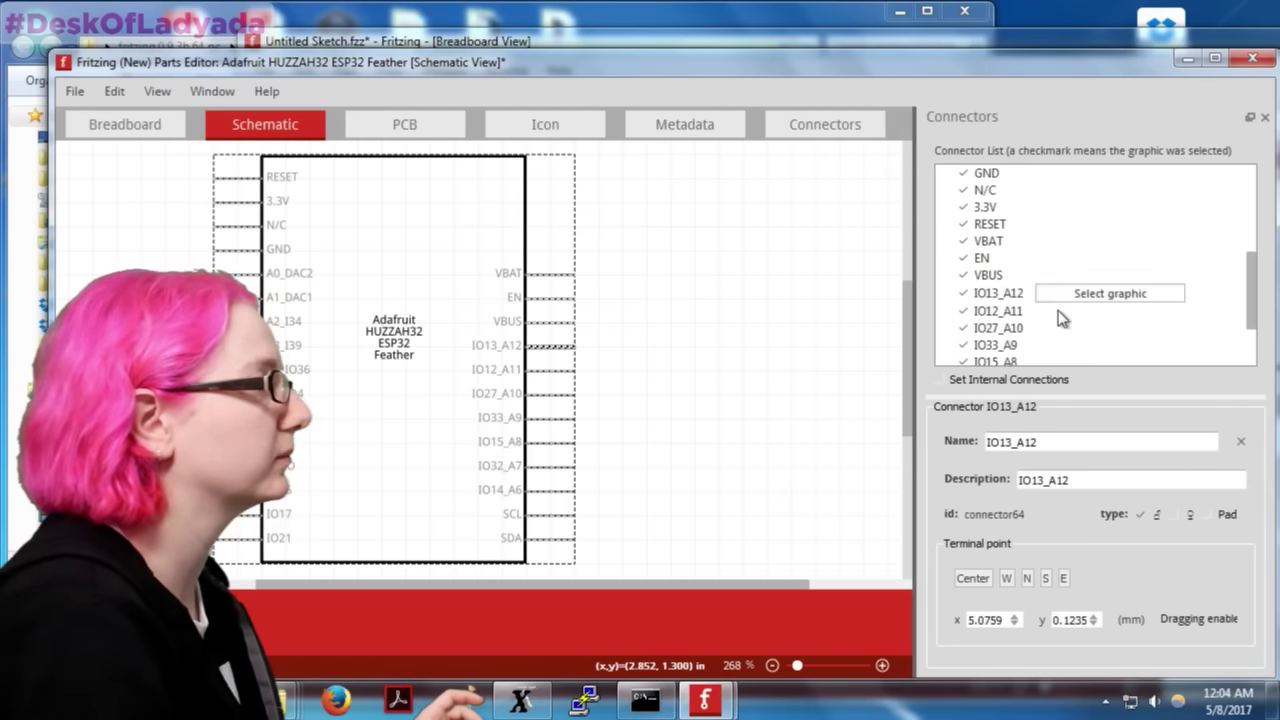
{"action": "left_click", "coordinate": [1052, 311]}
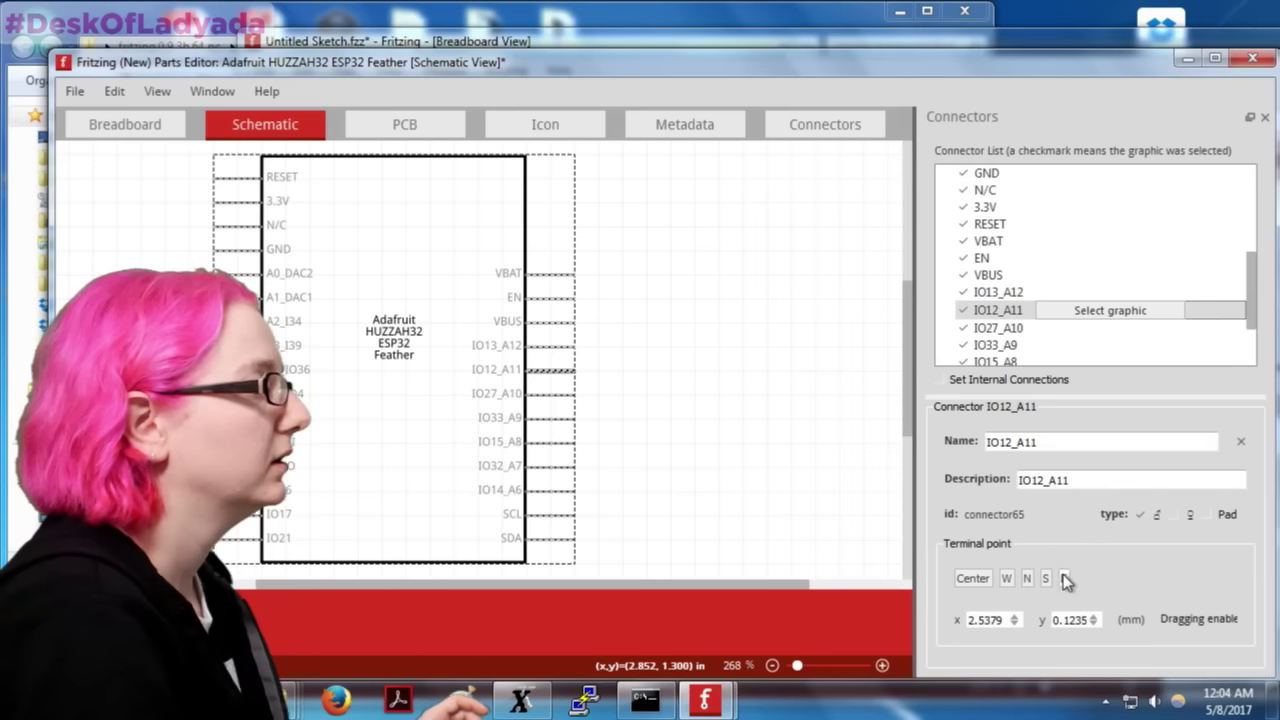
{"action": "left_click", "coordinate": [1050, 327]}
{"action": "scroll", "coordinate": [1034, 234], "scroll_direction": "down", "scroll_amount": 1}
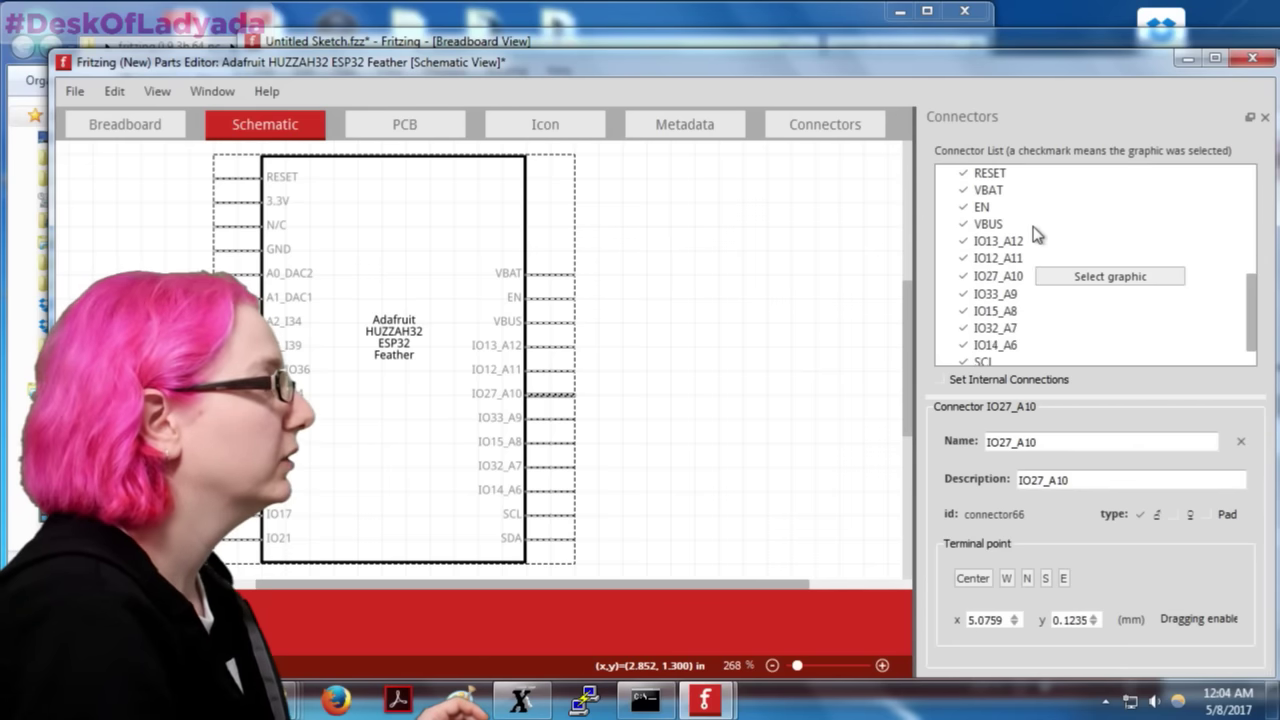
Step: Set the schematic terminal points of IO33_A9, IO15_A8, IO32_A7, IO14_A6, SCL and SDA to E
{"action": "left_click", "coordinate": [1045, 294]}
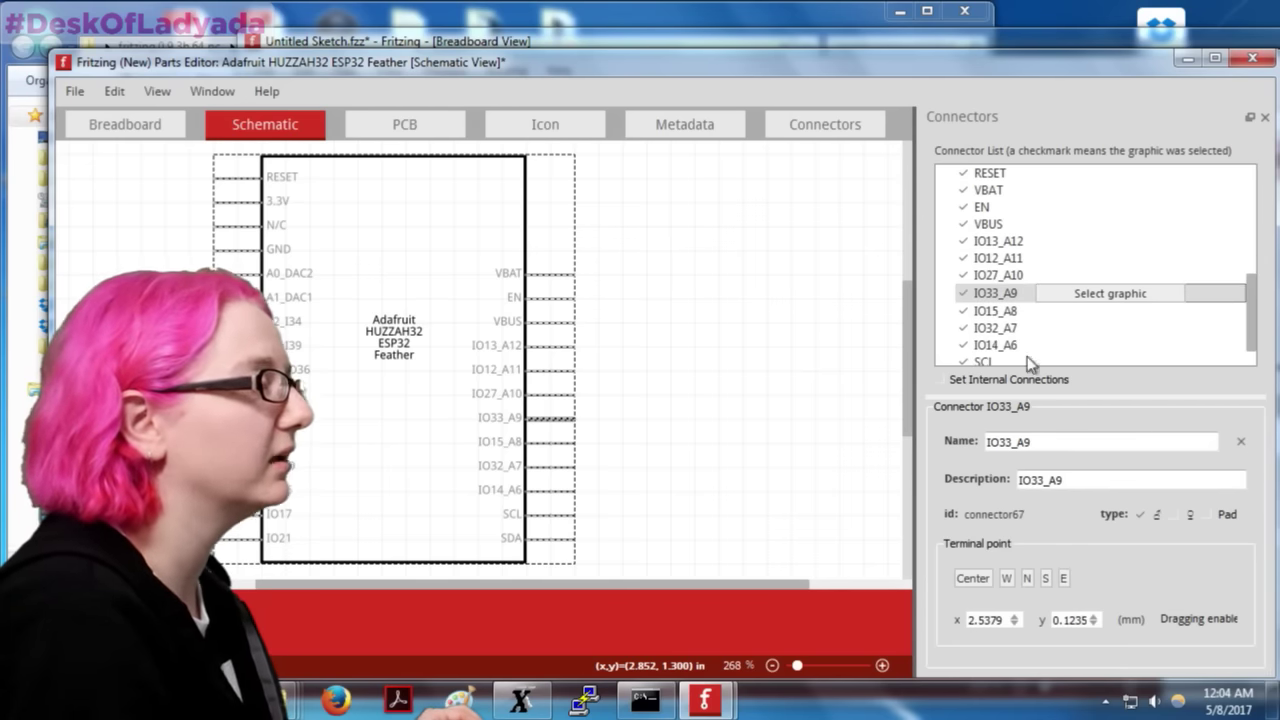
{"action": "left_click", "coordinate": [1010, 311]}
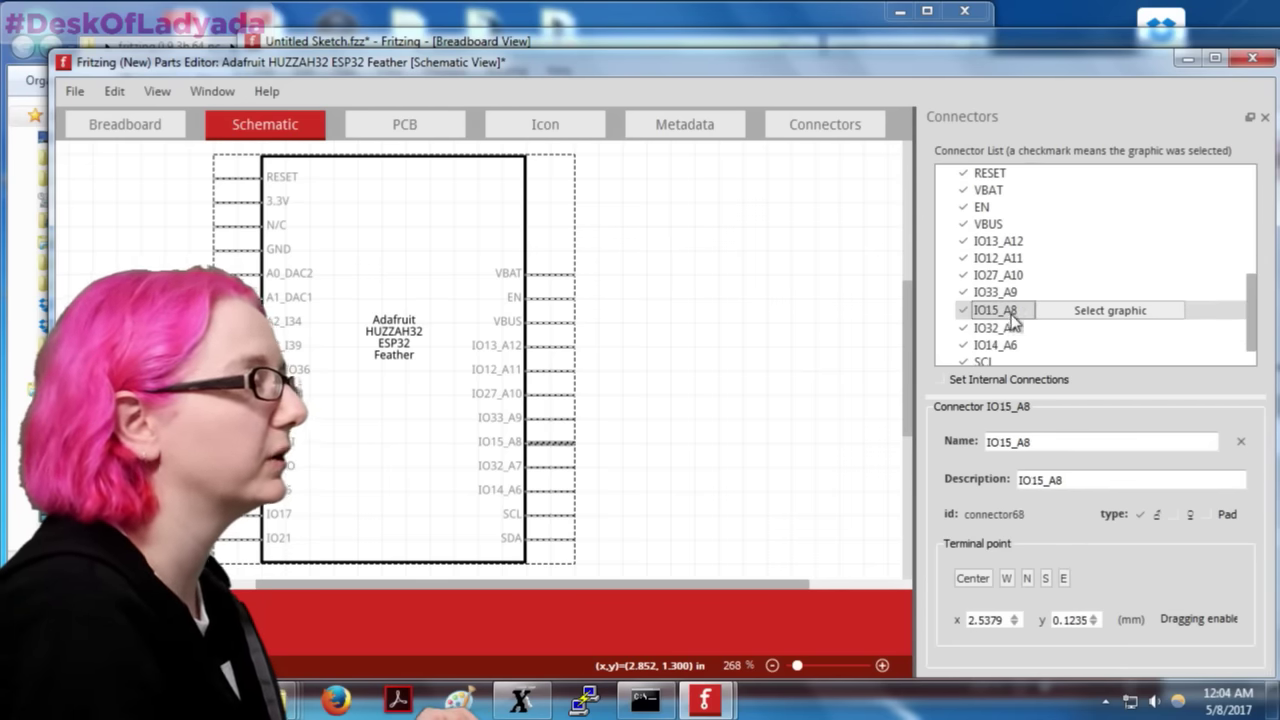
{"action": "left_click", "coordinate": [1066, 328]}
{"action": "left_click", "coordinate": [1064, 578]}
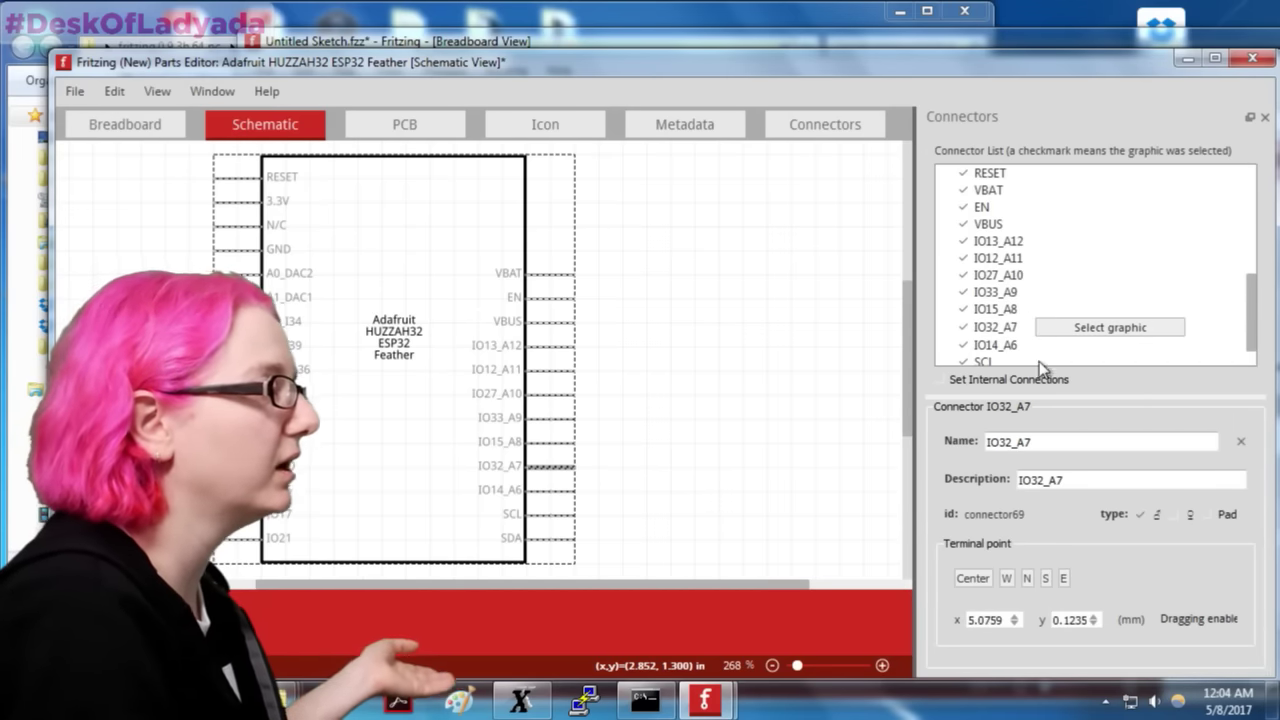
{"action": "scroll", "coordinate": [1039, 361], "scroll_direction": "down", "scroll_amount": 1}
{"action": "left_click", "coordinate": [1020, 312]}
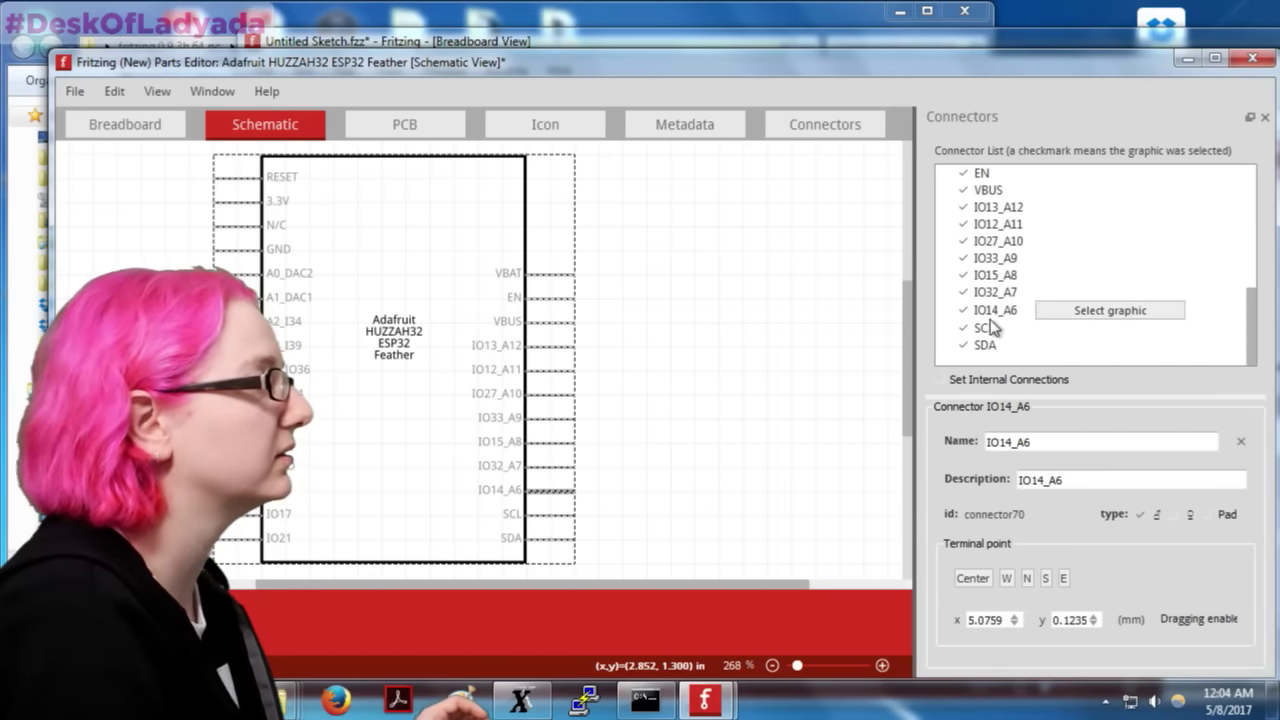
{"action": "left_click", "coordinate": [990, 327]}
{"action": "left_click", "coordinate": [1038, 346]}
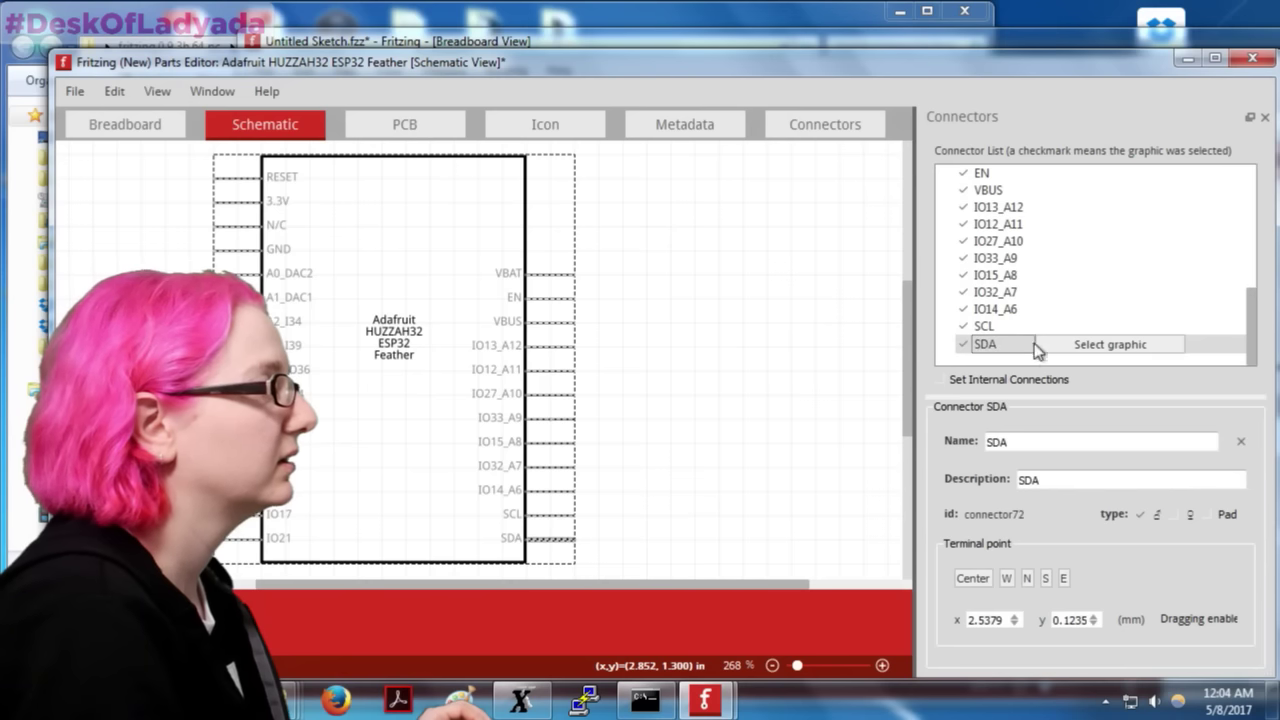
{"action": "left_click", "coordinate": [1064, 579]}
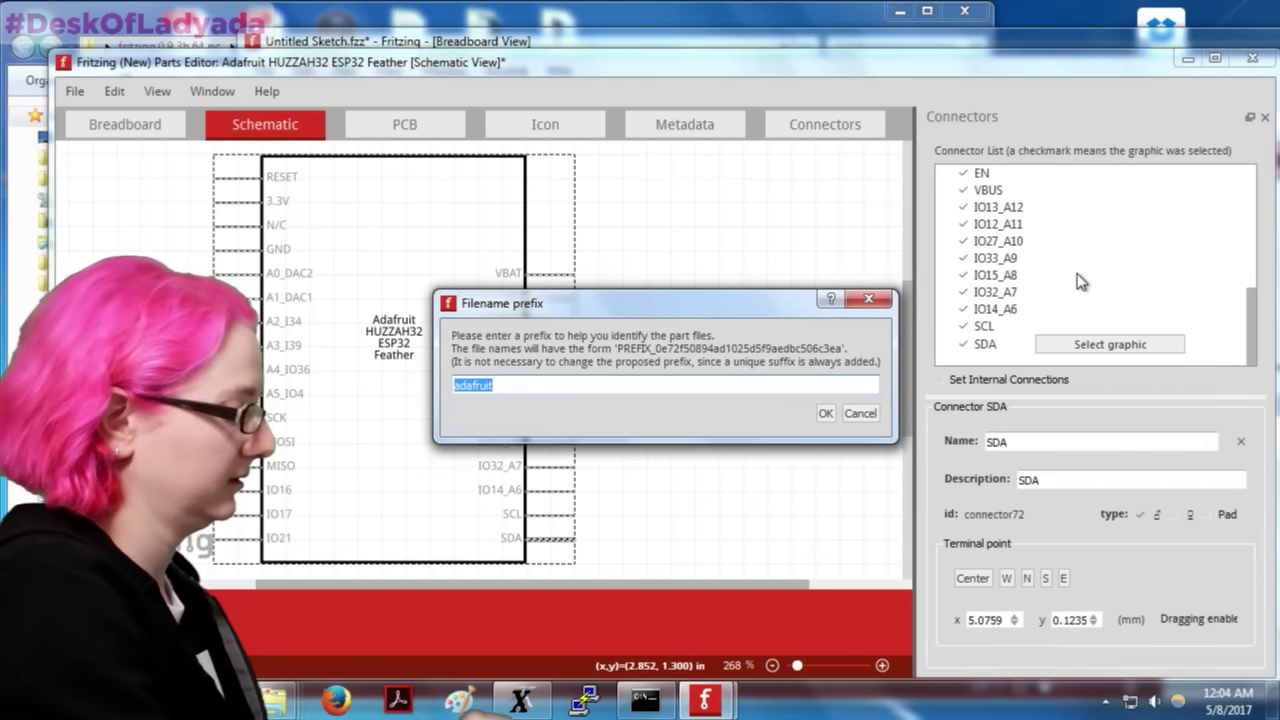
Step: Save the edited part with the filename prefix adafruit and accept the change to the open sketch
{"action": "key", "text": "Return"}
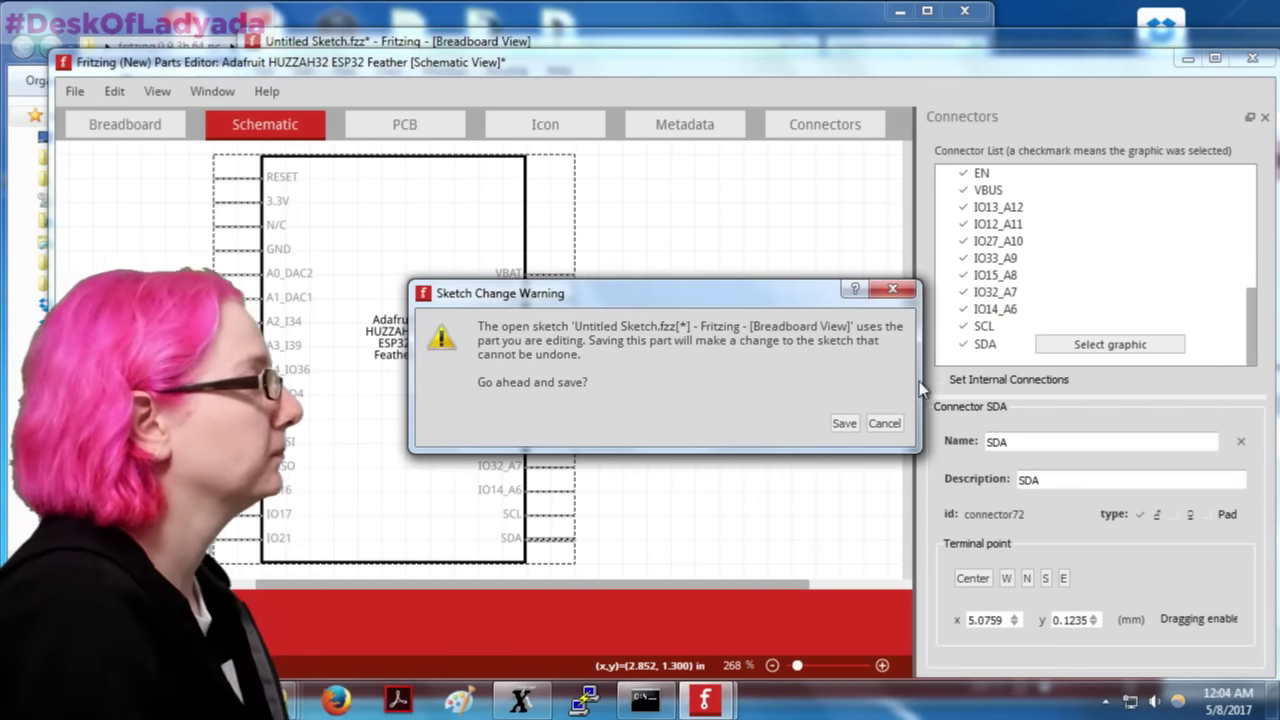
{"action": "left_click", "coordinate": [871, 426]}
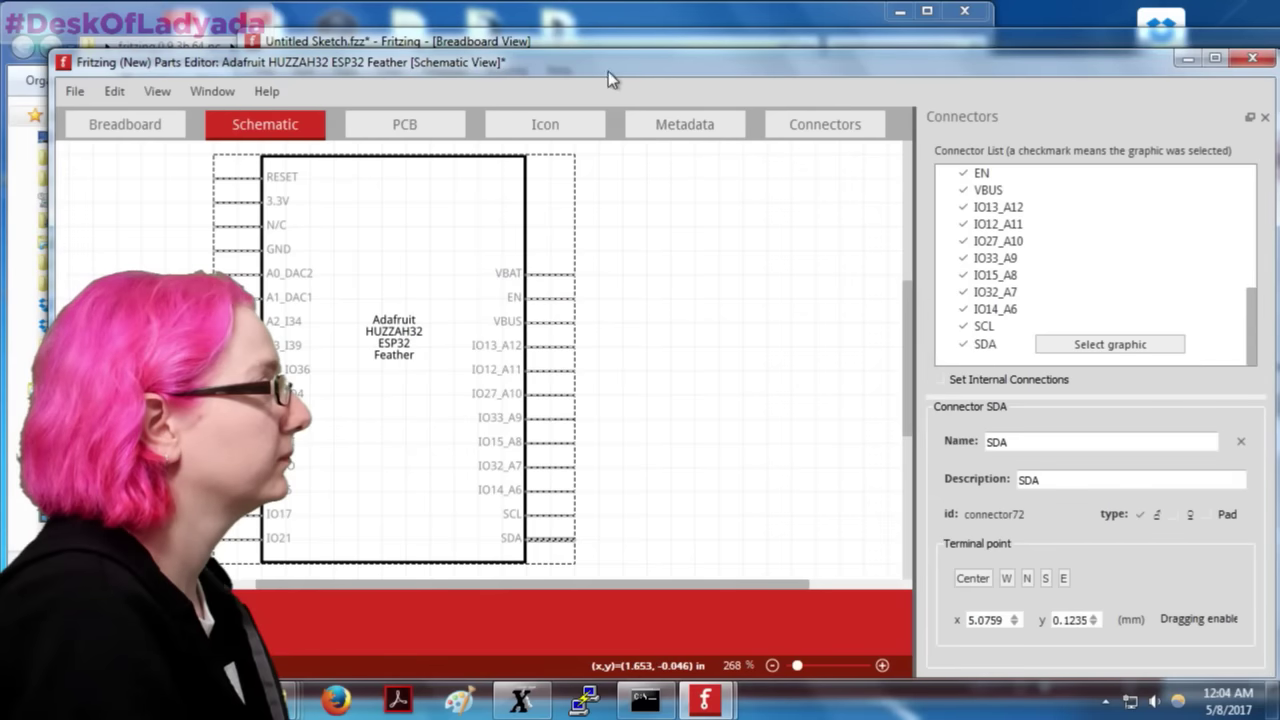
{"action": "key", "text": "ctrl+s"}
{"action": "left_click", "coordinate": [828, 415]}
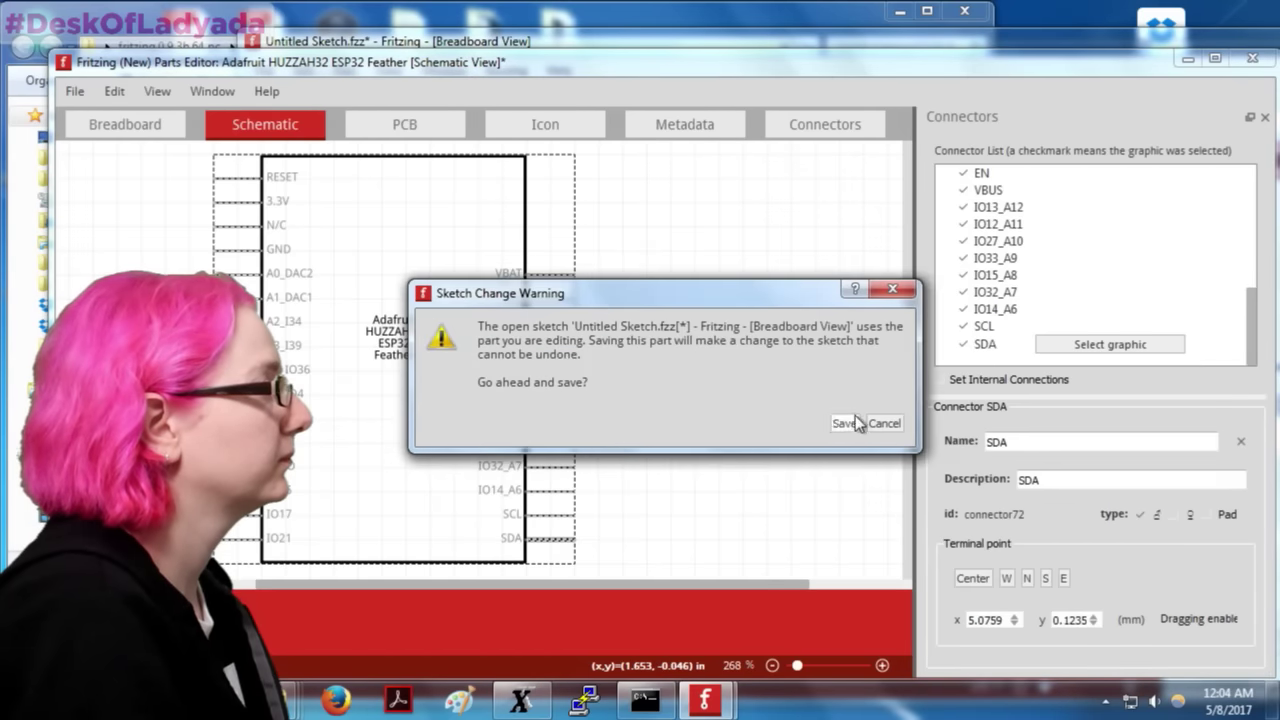
{"action": "left_click", "coordinate": [846, 424]}
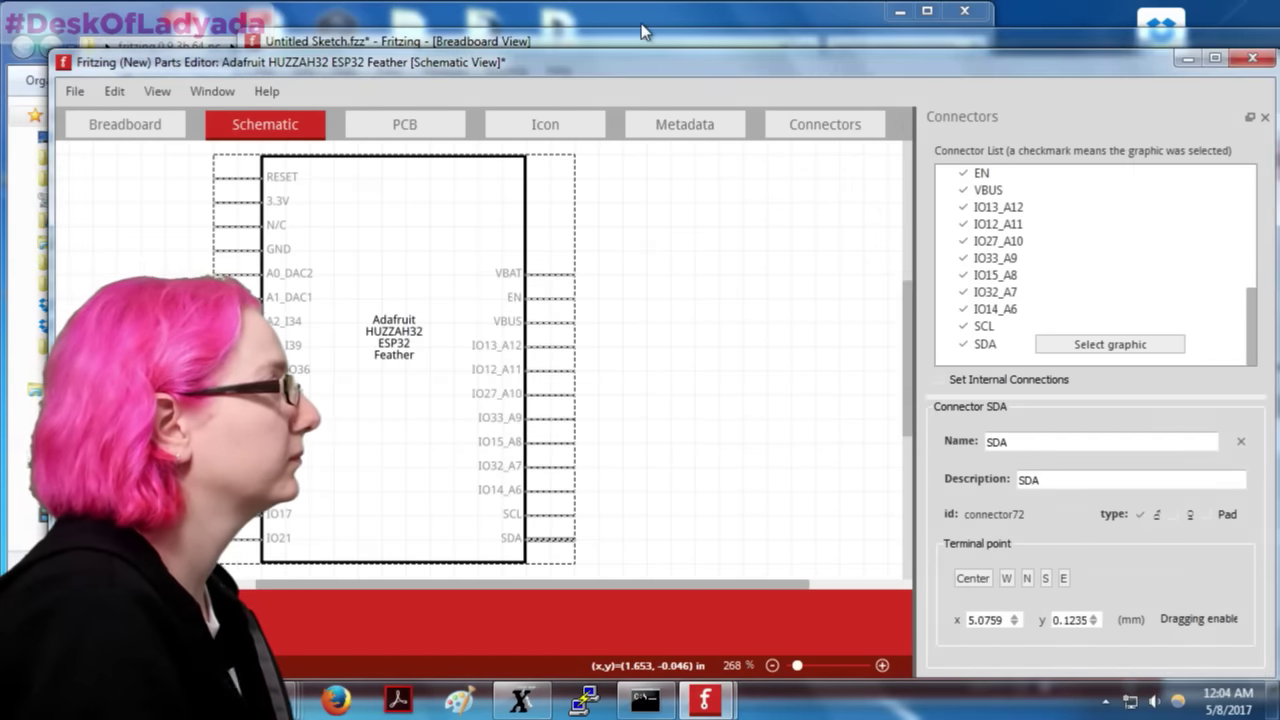
Step: Close the file browser window and delete the placed Feather part from the breadboard sketch
{"action": "left_click", "coordinate": [636, 28]}
{"action": "left_click", "coordinate": [966, 10]}
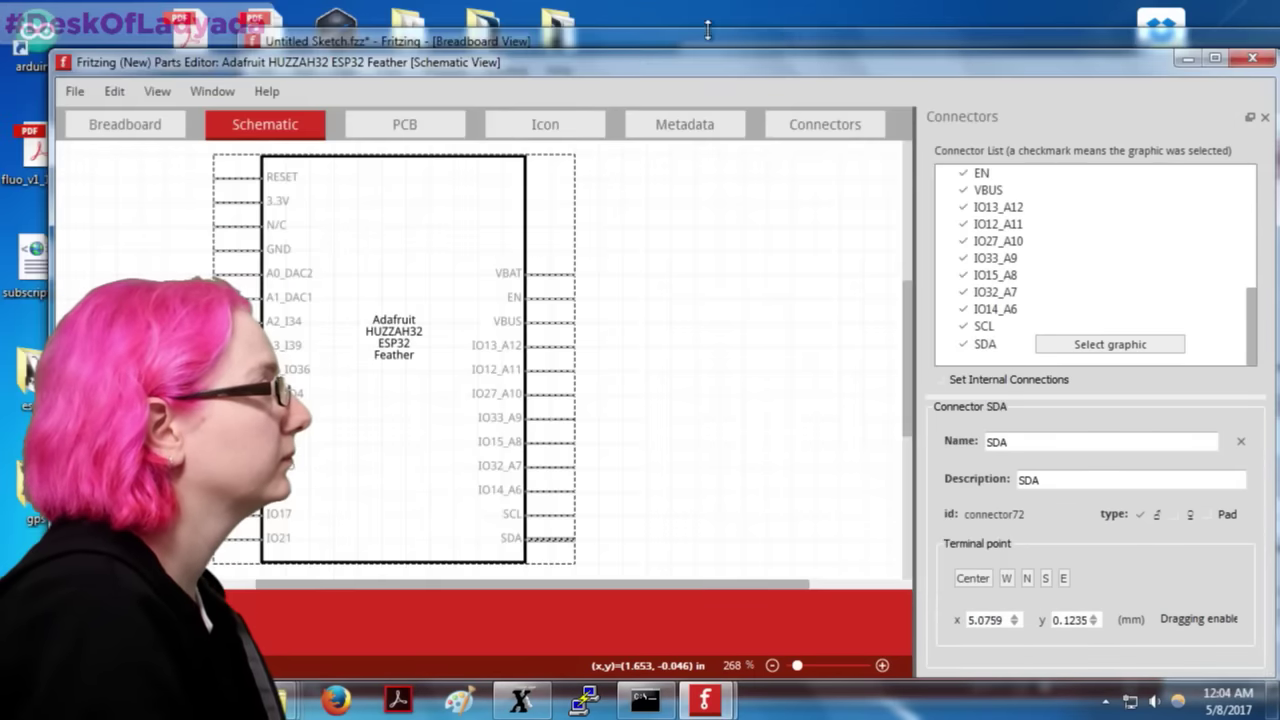
{"action": "key", "text": "Delete"}
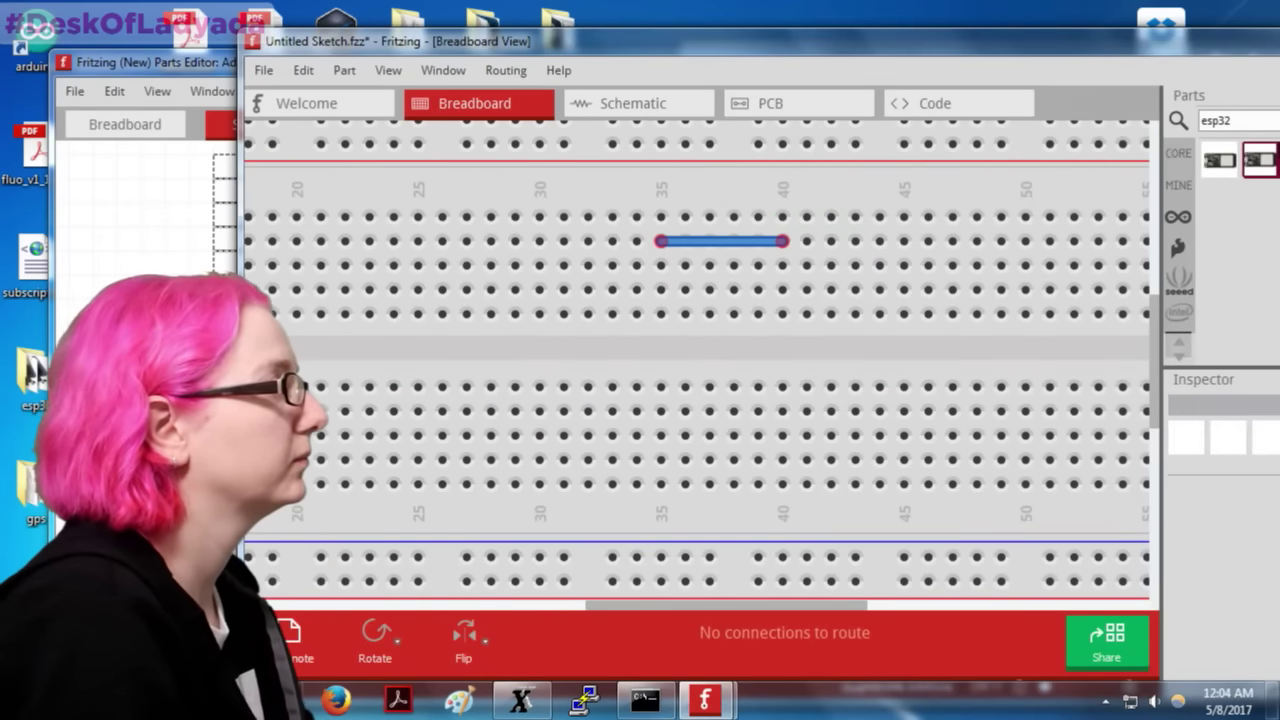
Step: Wire resistor R1 between the VBAT and IO15_A8 pins of the Feather in the sketch's schematic
{"action": "left_click_drag", "start_coordinate": [672, 280], "coordinate": [568, 289]}
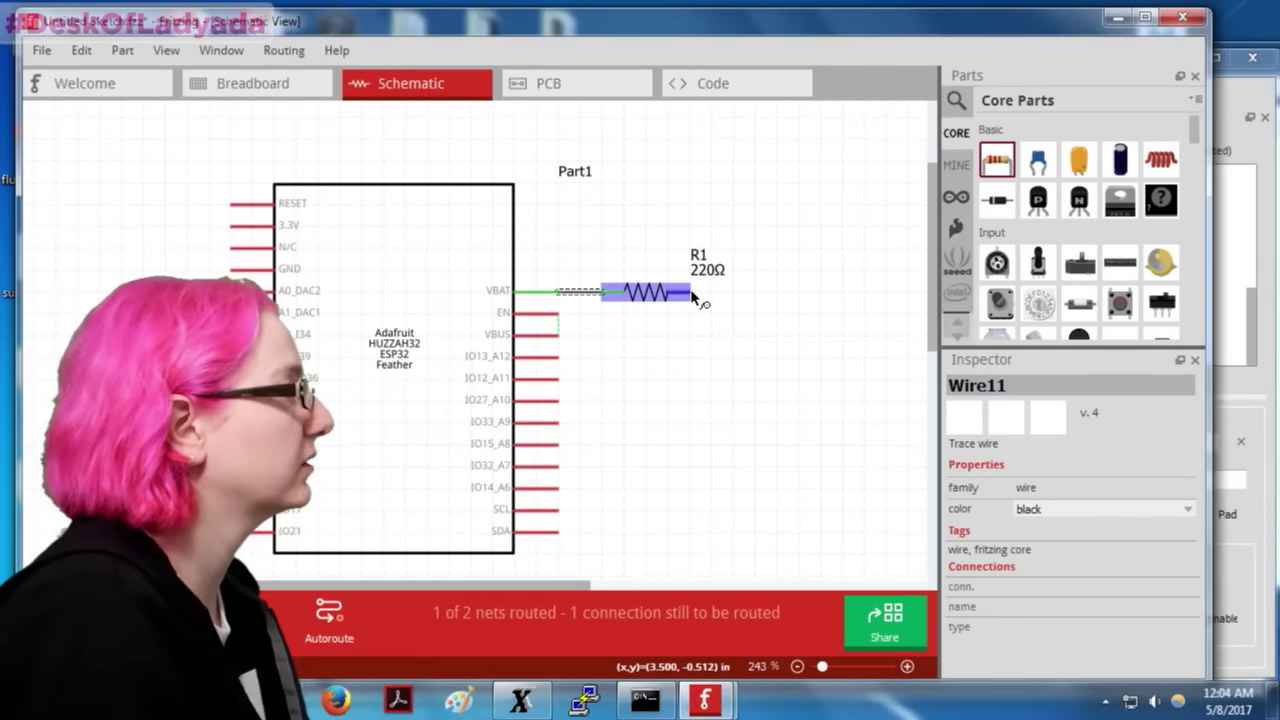
{"action": "left_click_drag", "start_coordinate": [663, 407], "coordinate": [558, 421]}
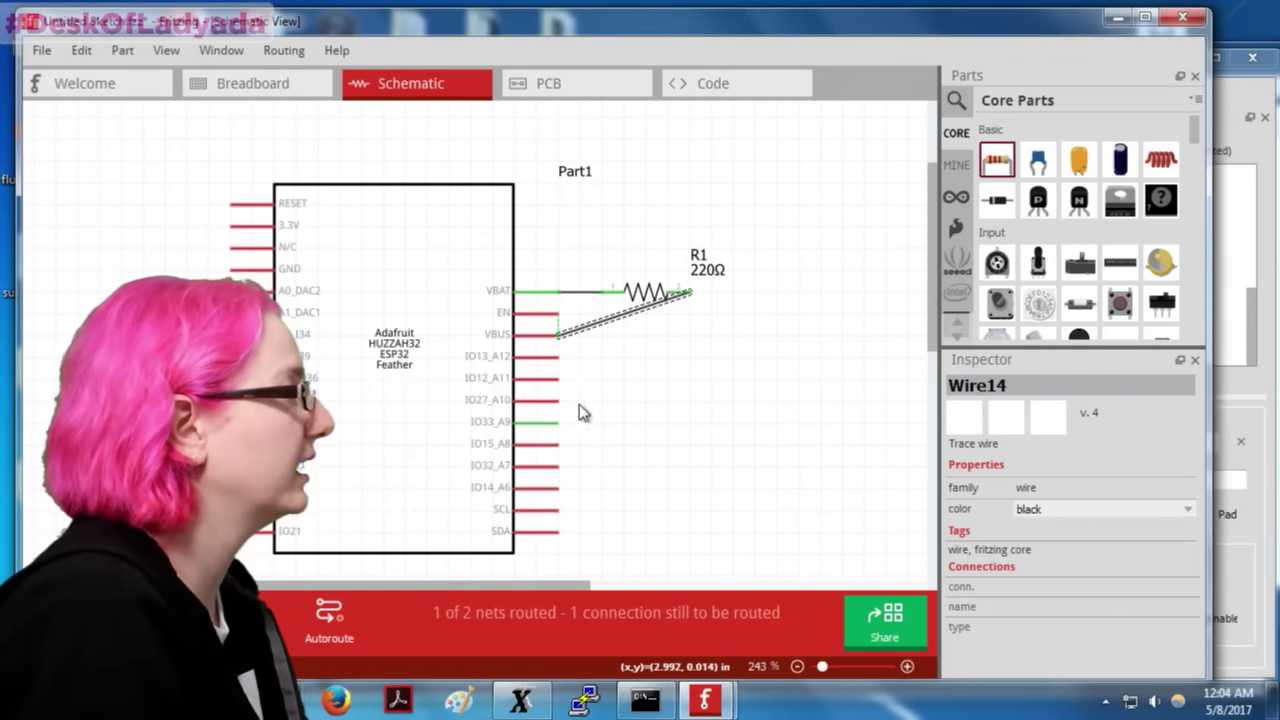
{"action": "left_click_drag", "start_coordinate": [567, 346], "coordinate": [580, 402]}
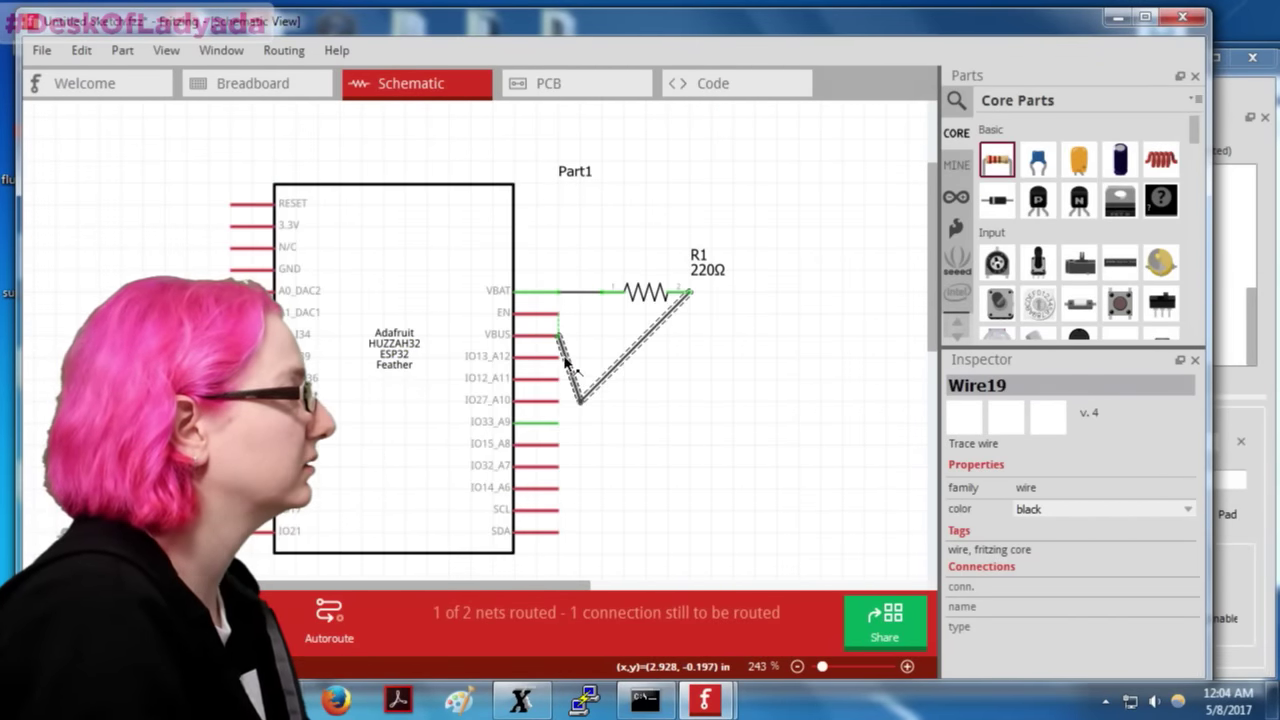
{"action": "key", "text": "Delete"}
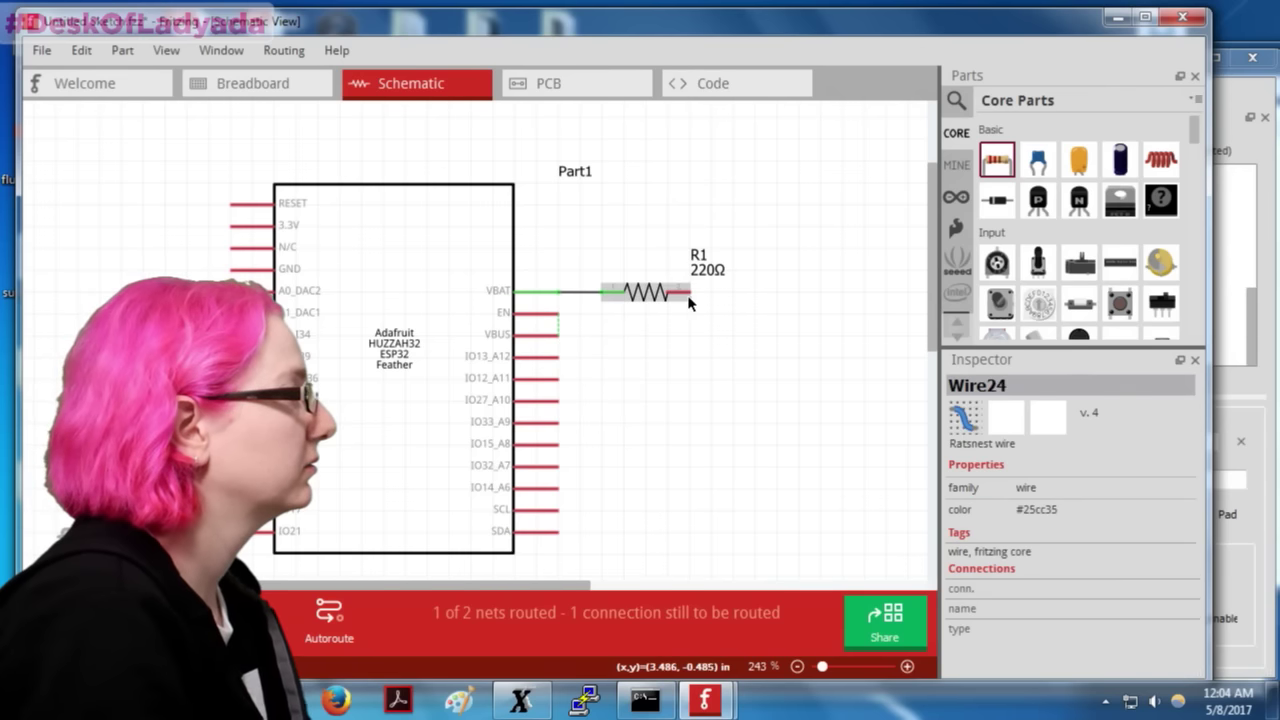
{"action": "left_click_drag", "start_coordinate": [695, 299], "coordinate": [562, 453]}
Step: Place resistor R1 on the breadboard beside the Feather and run jumper wires to it from the BAT and 15 pin columns
{"action": "left_click", "coordinate": [255, 84]}
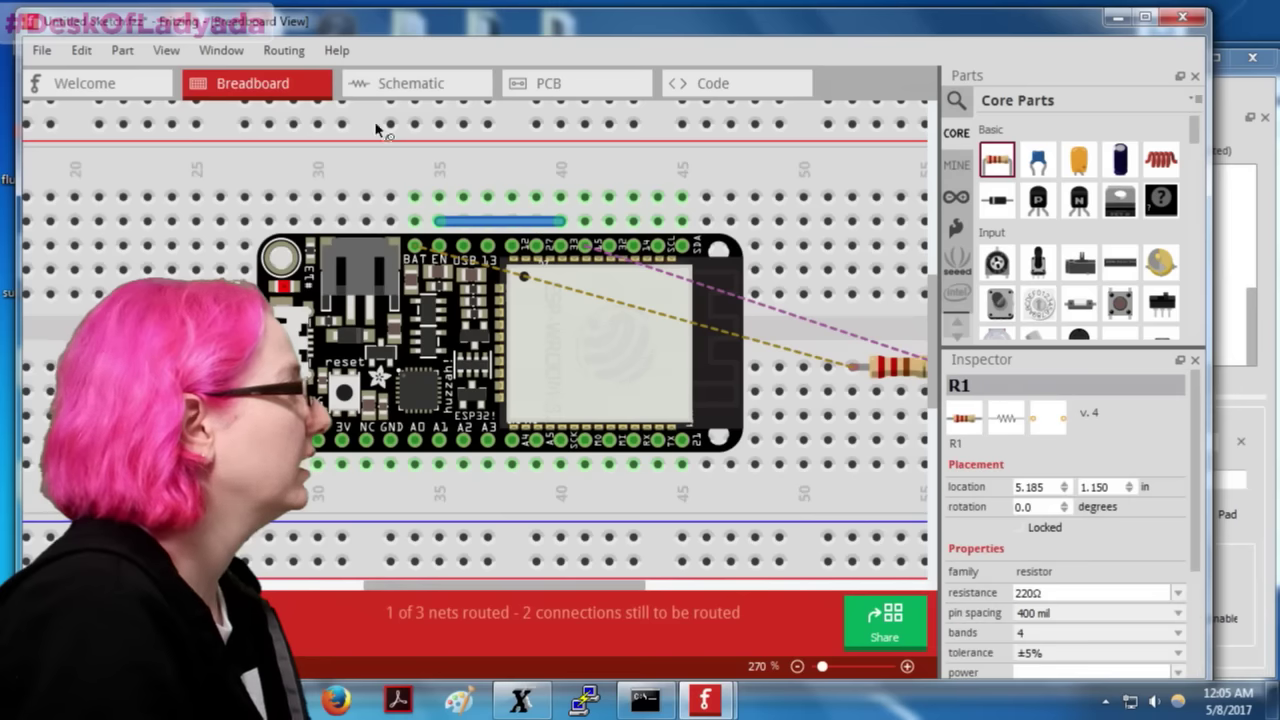
{"action": "scroll", "coordinate": [433, 362], "scroll_direction": "down", "scroll_amount": 1}
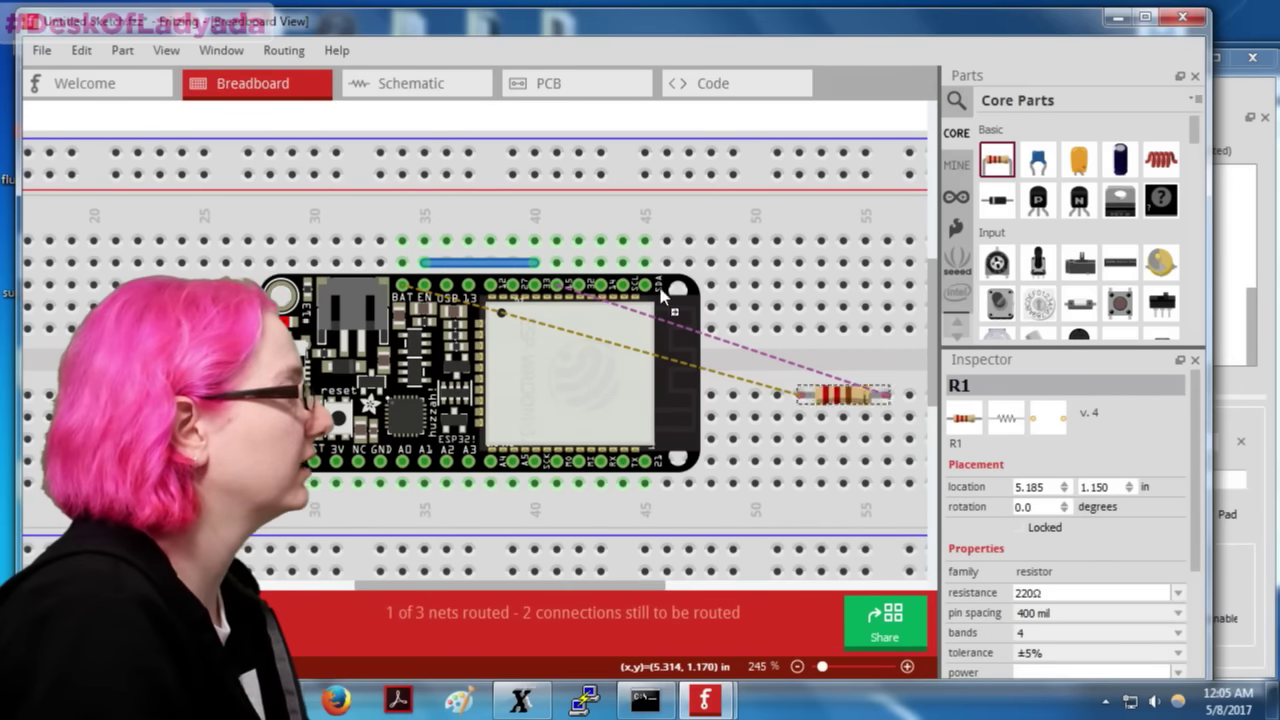
{"action": "left_click_drag", "start_coordinate": [660, 290], "coordinate": [800, 337]}
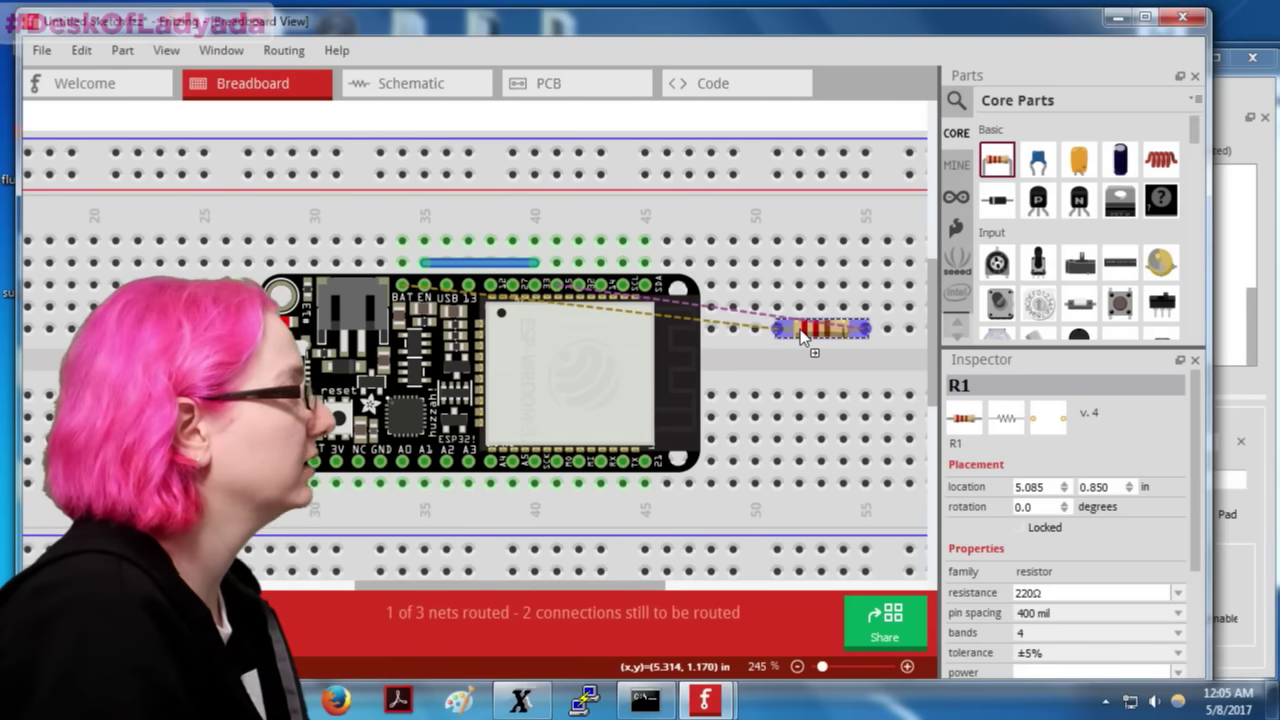
{"action": "left_click_drag", "start_coordinate": [556, 262], "coordinate": [400, 240]}
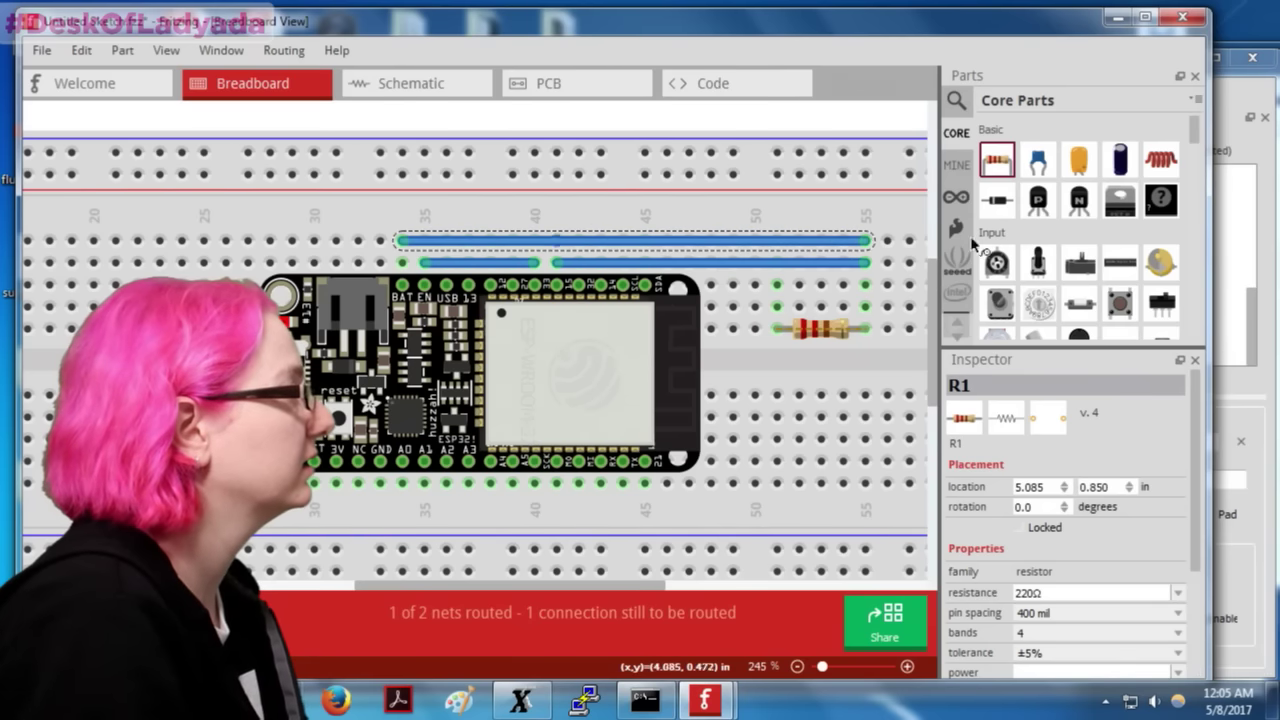
Step: Delete the short jumper between columns 35 and 40, and move the BAT jumper's far end to column 51 above R1's near lead
{"action": "left_click", "coordinate": [486, 262]}
{"action": "key", "text": "Delete"}
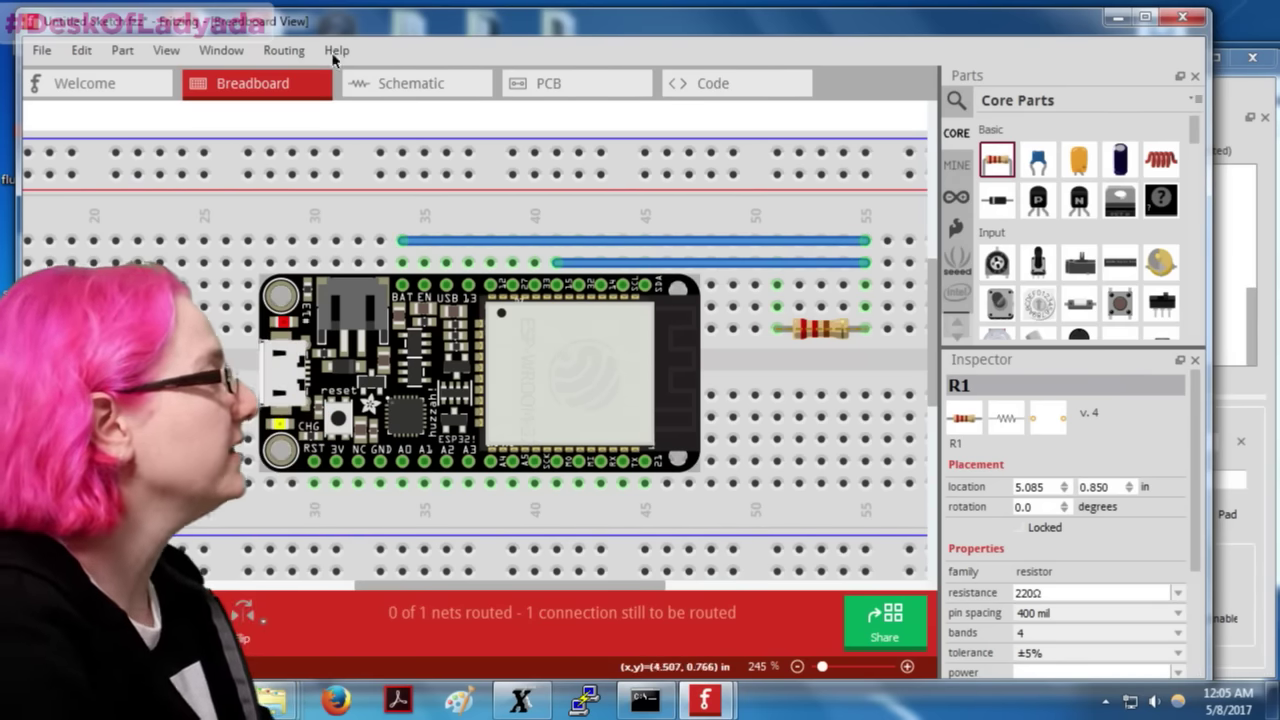
{"action": "left_click_drag", "start_coordinate": [875, 258], "coordinate": [779, 270]}
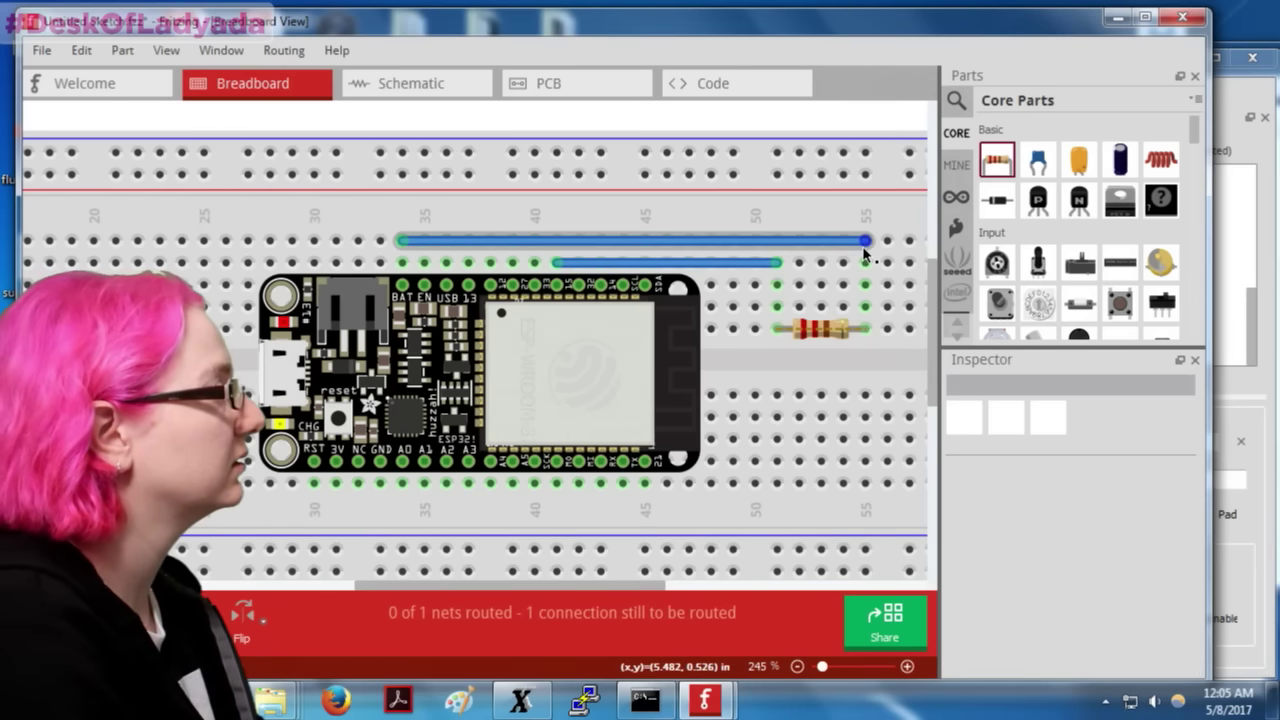
{"action": "left_click_drag", "start_coordinate": [796, 330], "coordinate": [865, 332]}
{"action": "key", "text": "ctrl+z"}
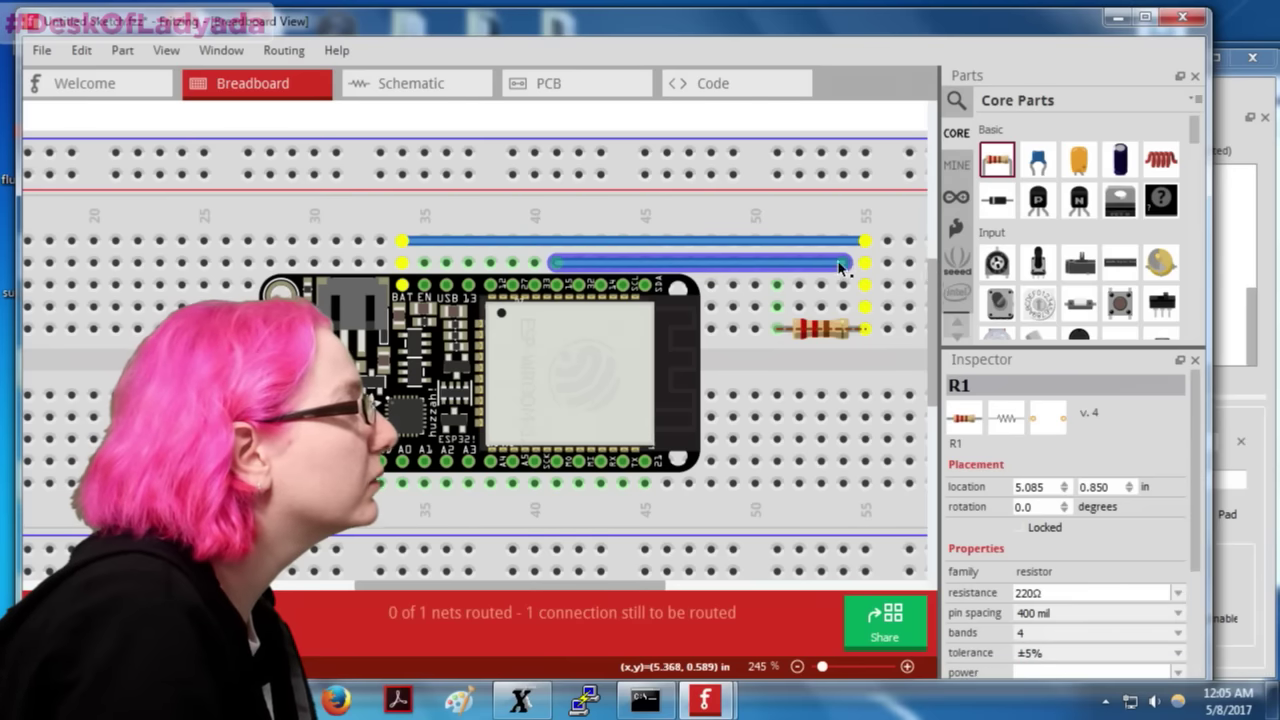
{"action": "left_click_drag", "start_coordinate": [865, 241], "coordinate": [777, 247]}
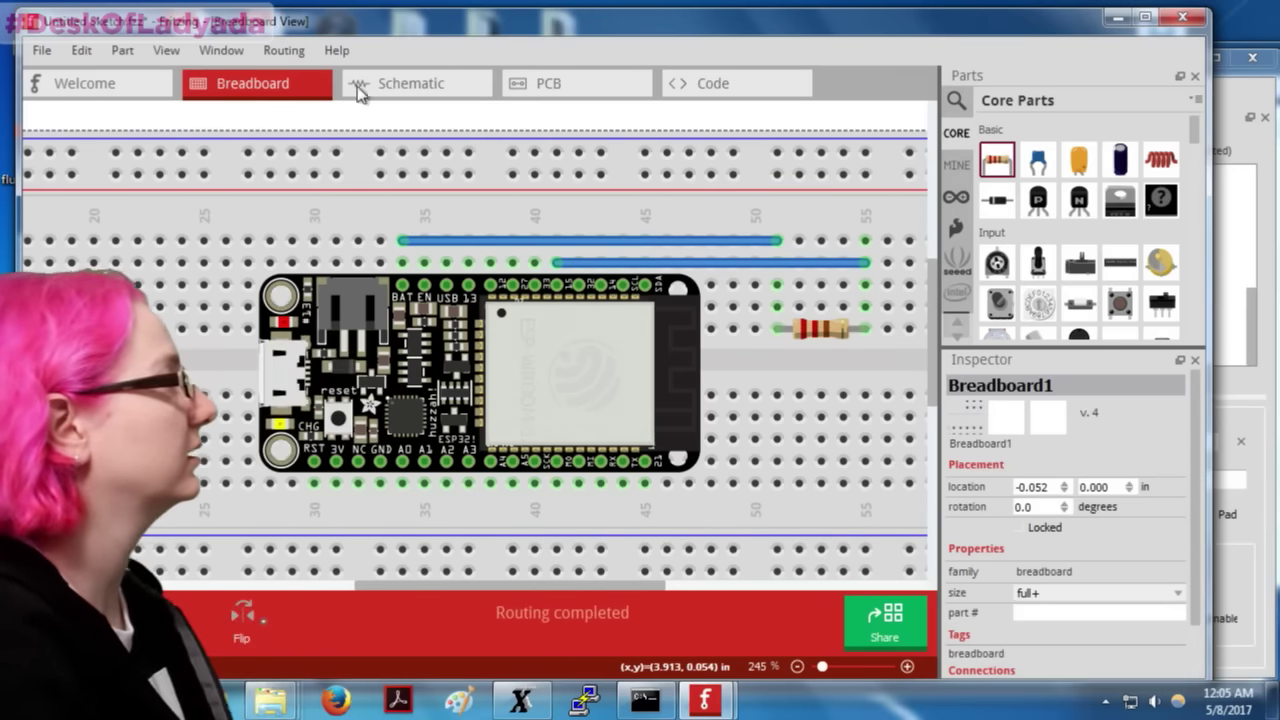
Step: Check the resistor's connections to the Feather in the schematic and PCB views, and return to the breadboard
{"action": "left_click", "coordinate": [370, 88]}
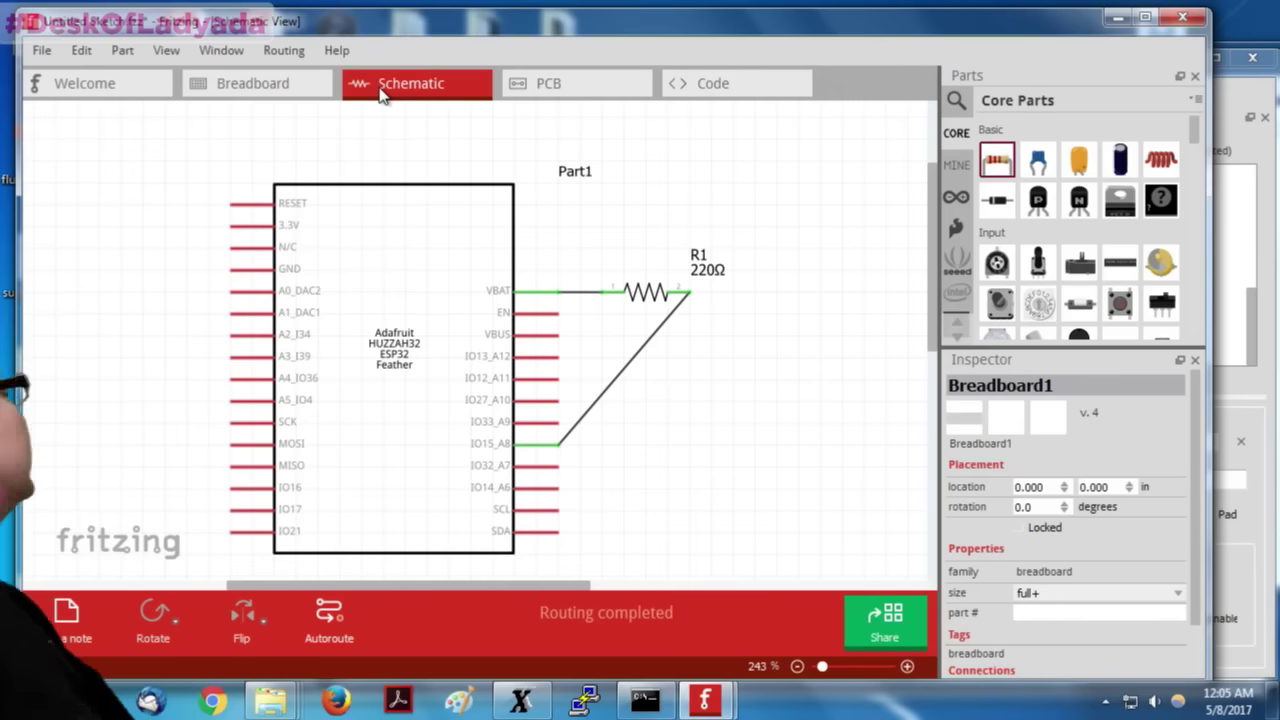
{"action": "left_click", "coordinate": [632, 93]}
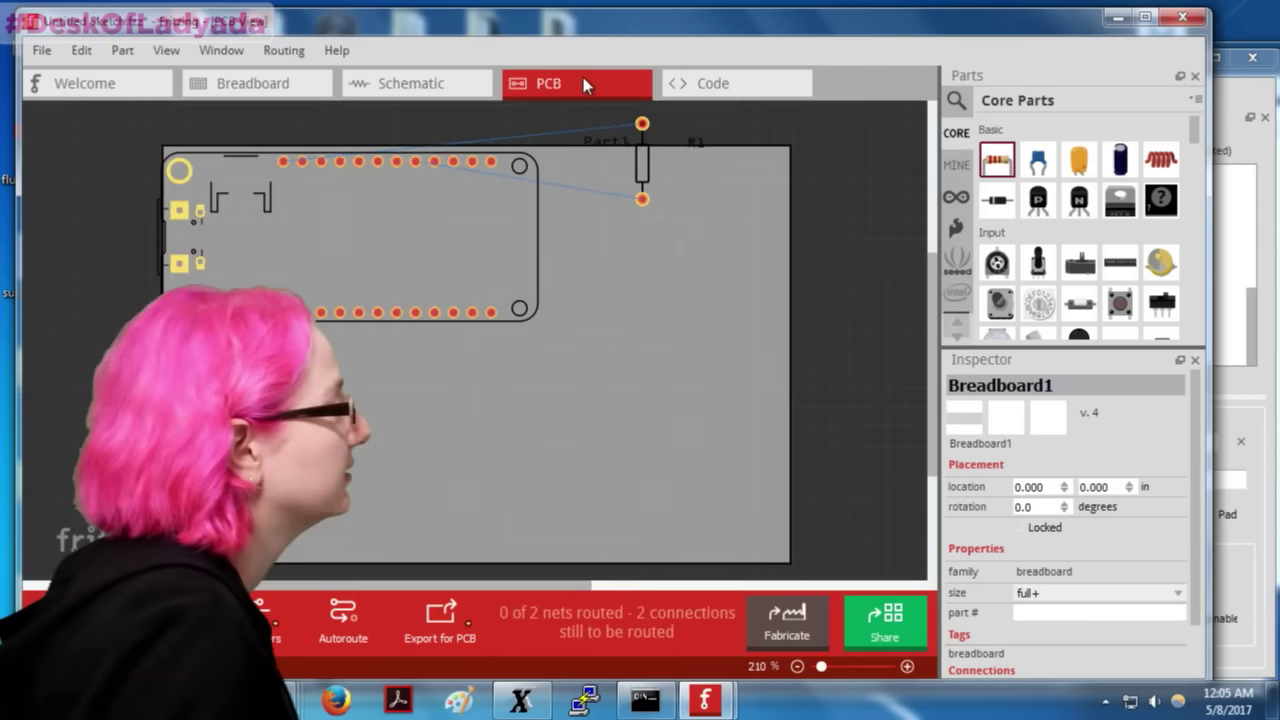
{"action": "left_click", "coordinate": [120, 84]}
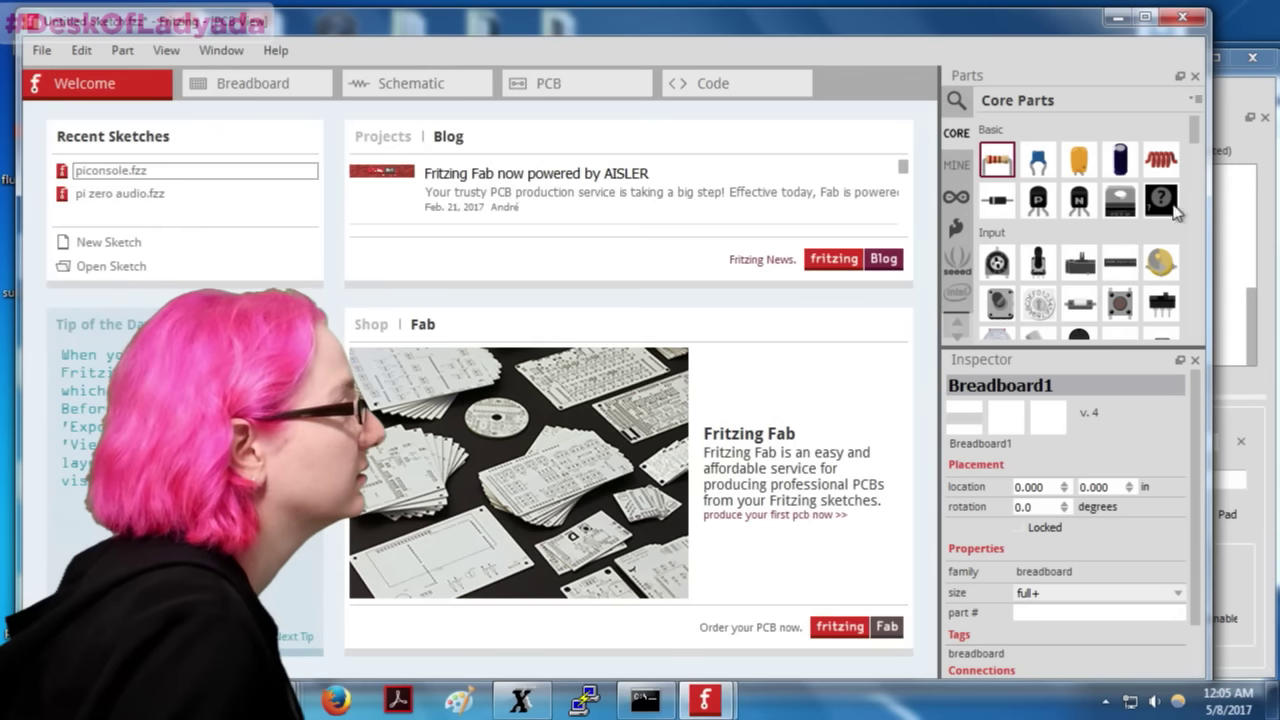
{"action": "left_click", "coordinate": [260, 84]}
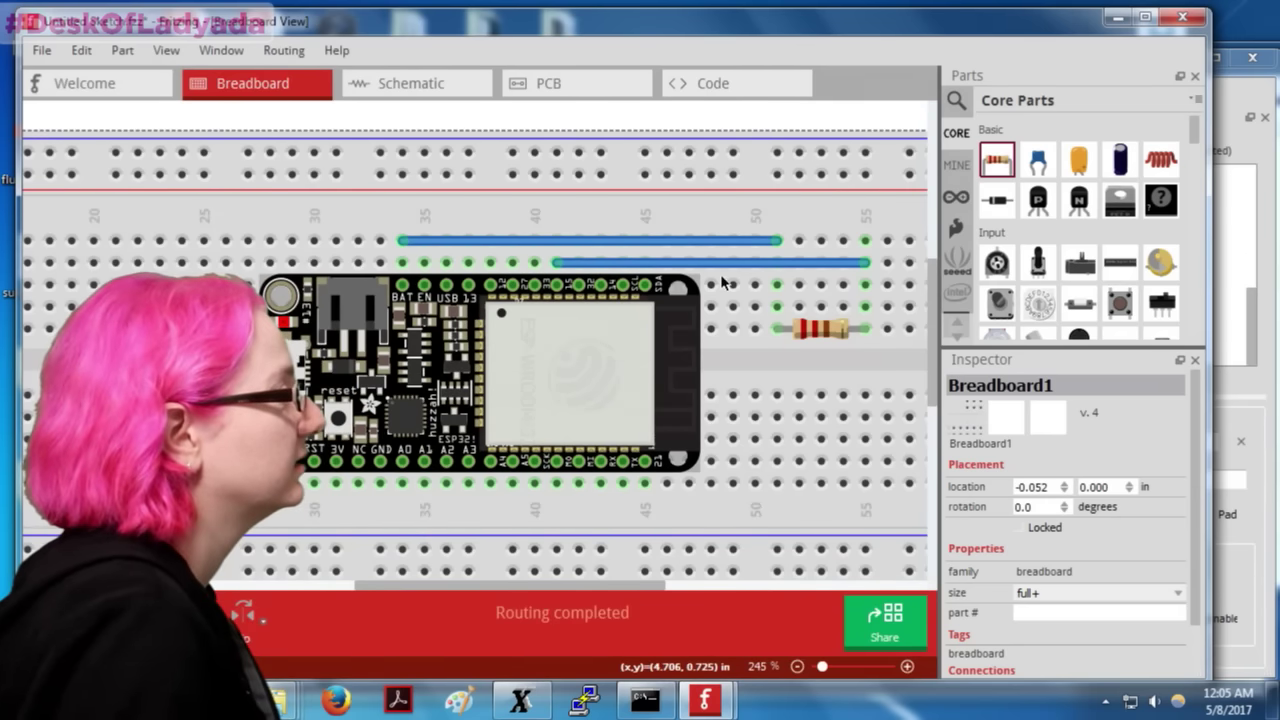
Step: Close the old Parts Editor window and reopen the Adafruit HUZZAH32 ESP32 Feather from the esp32 search results for editing
{"action": "left_click", "coordinate": [960, 100]}
{"action": "left_click", "coordinate": [1038, 140]}
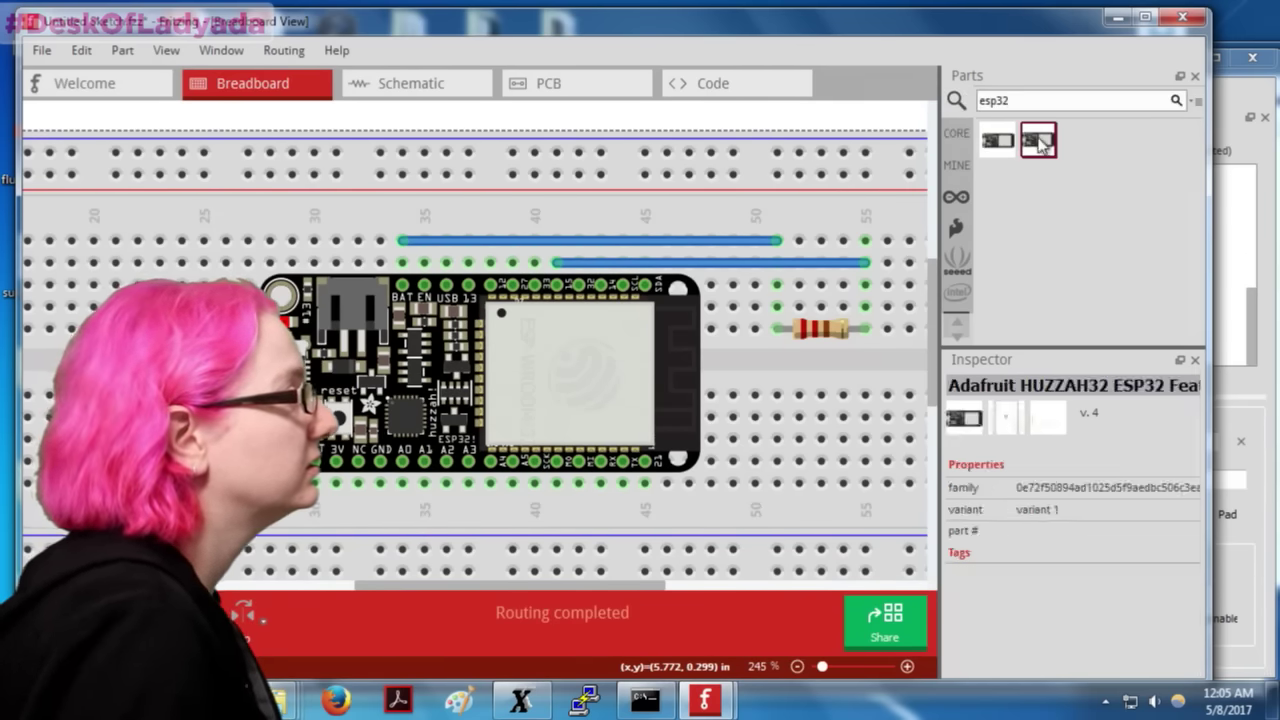
{"action": "right_click", "coordinate": [1040, 141]}
{"action": "left_click", "coordinate": [1058, 147]}
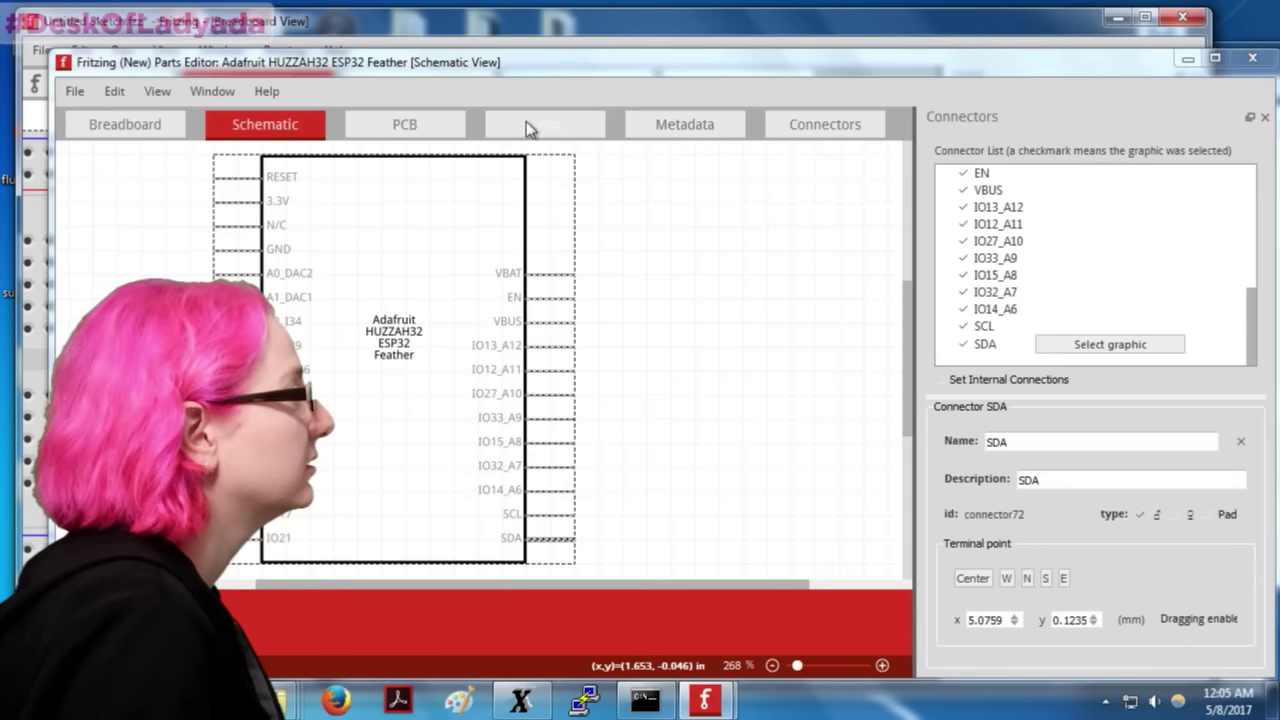
{"action": "left_click", "coordinate": [1252, 58]}
{"action": "right_click", "coordinate": [1020, 147]}
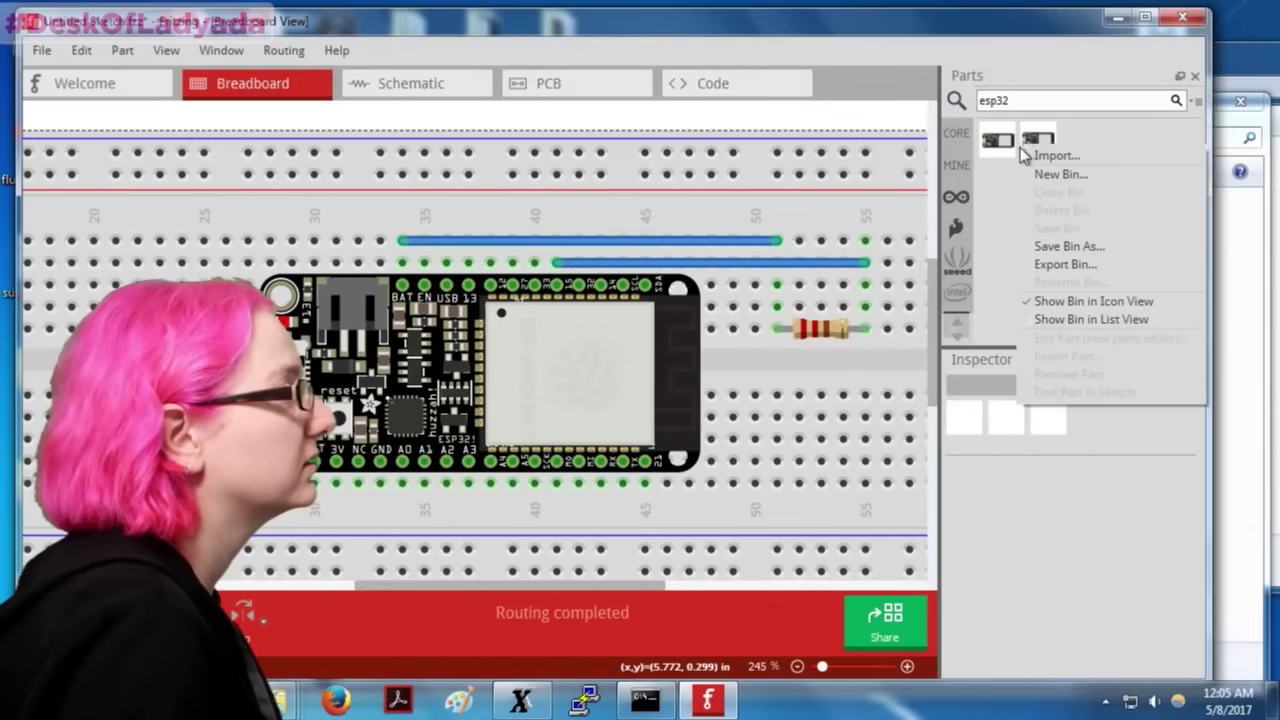
{"action": "left_click", "coordinate": [1037, 141]}
{"action": "right_click", "coordinate": [1040, 141]}
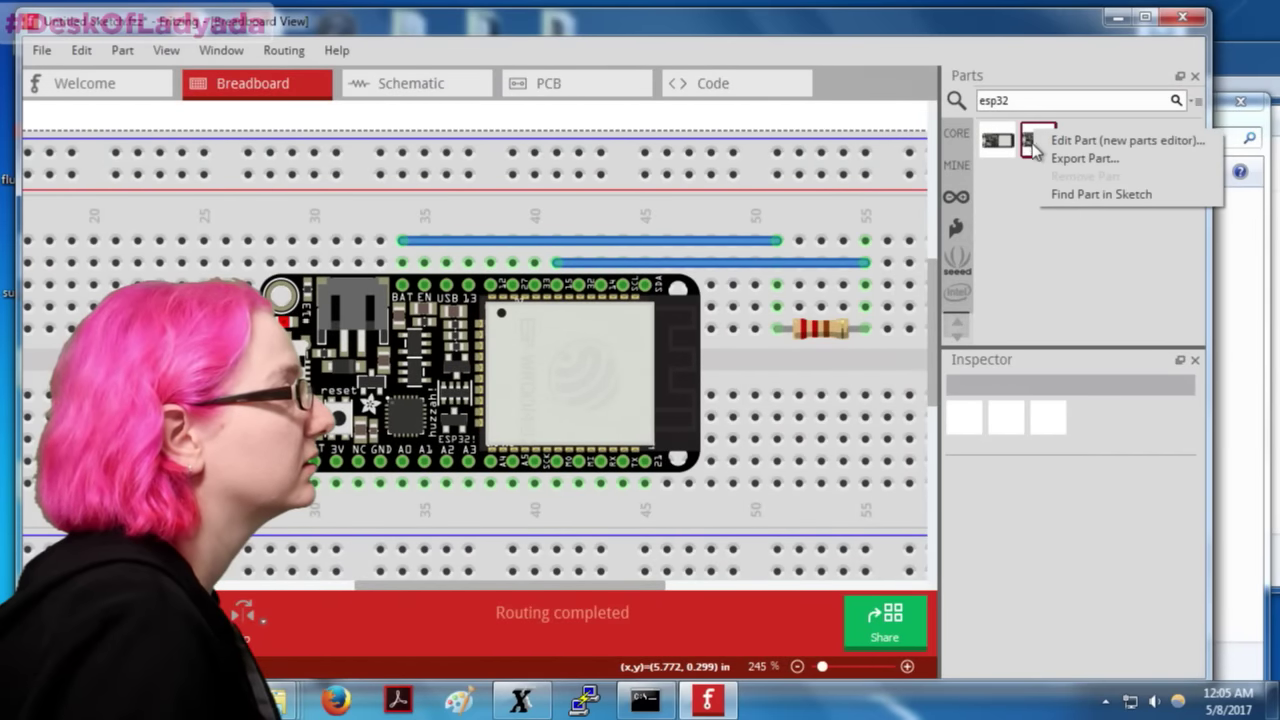
{"action": "left_click", "coordinate": [1047, 150]}
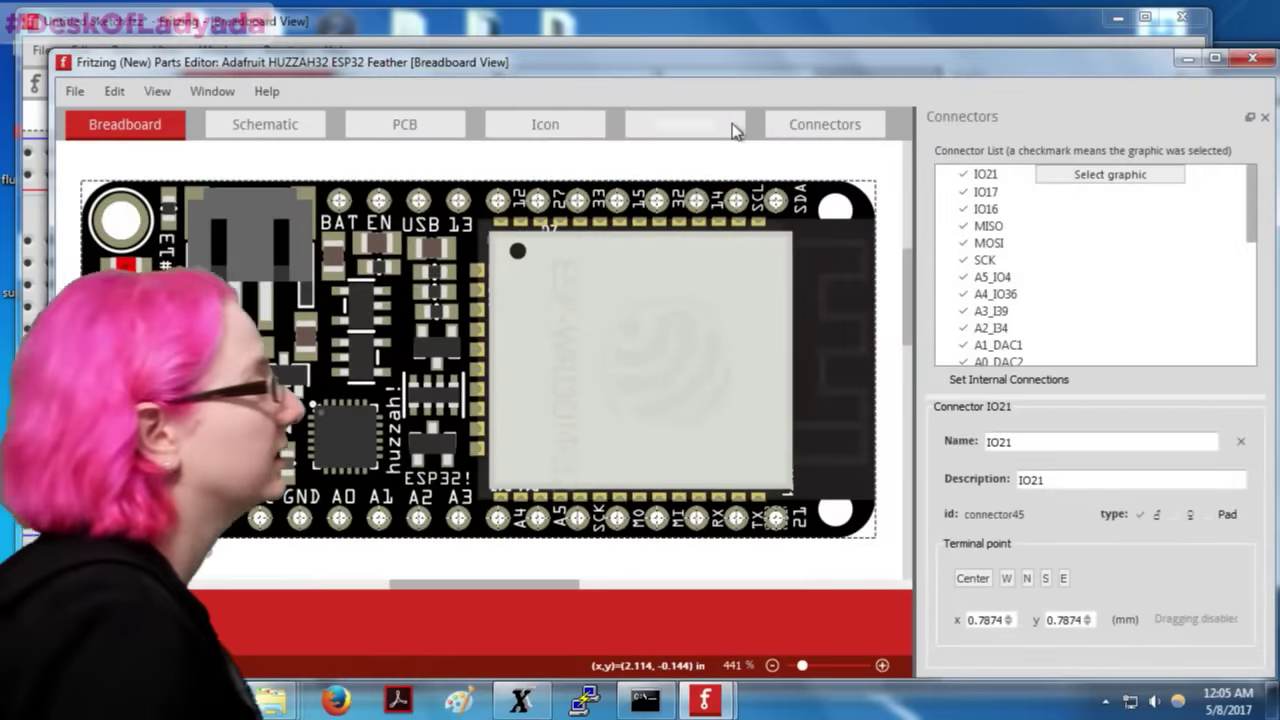
Step: Set the part's family metadata to Adafruit HUZZAH32 ESP32 Feather, reusing the title text
{"action": "left_click", "coordinate": [700, 124]}
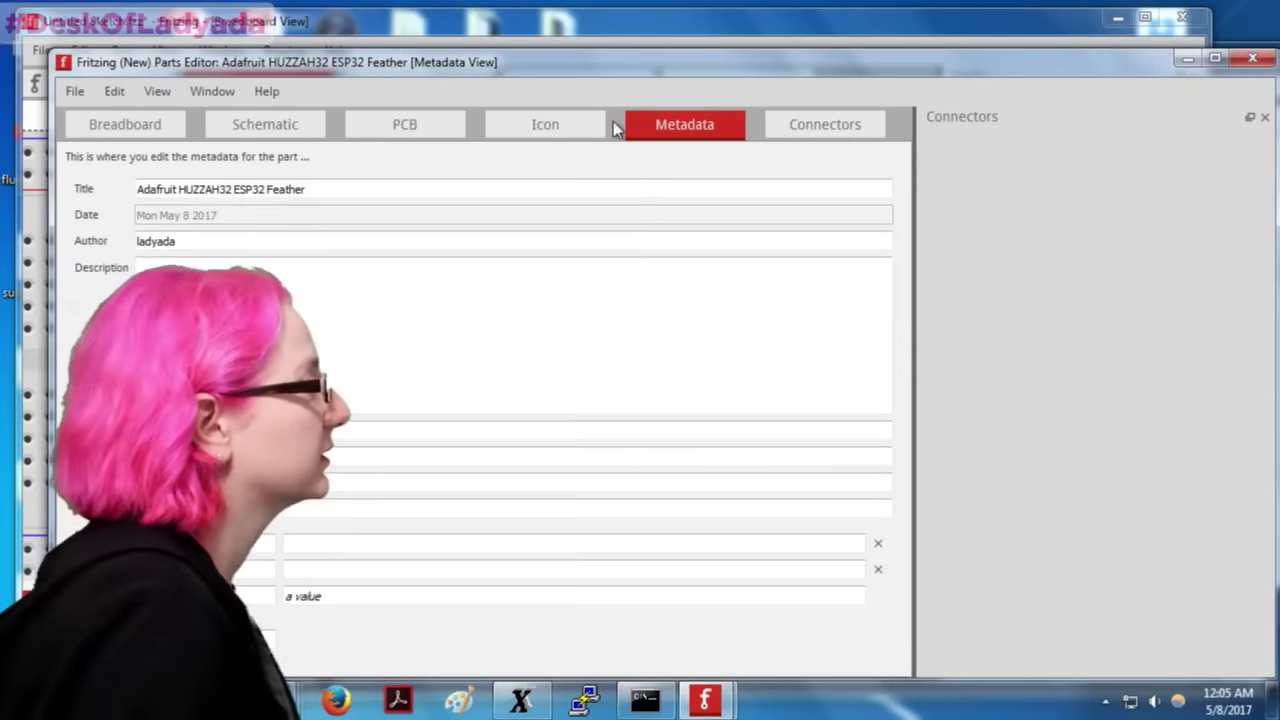
{"action": "left_click_drag", "start_coordinate": [305, 189], "coordinate": [233, 189]}
{"action": "left_click_drag", "start_coordinate": [138, 186], "coordinate": [136, 189]}
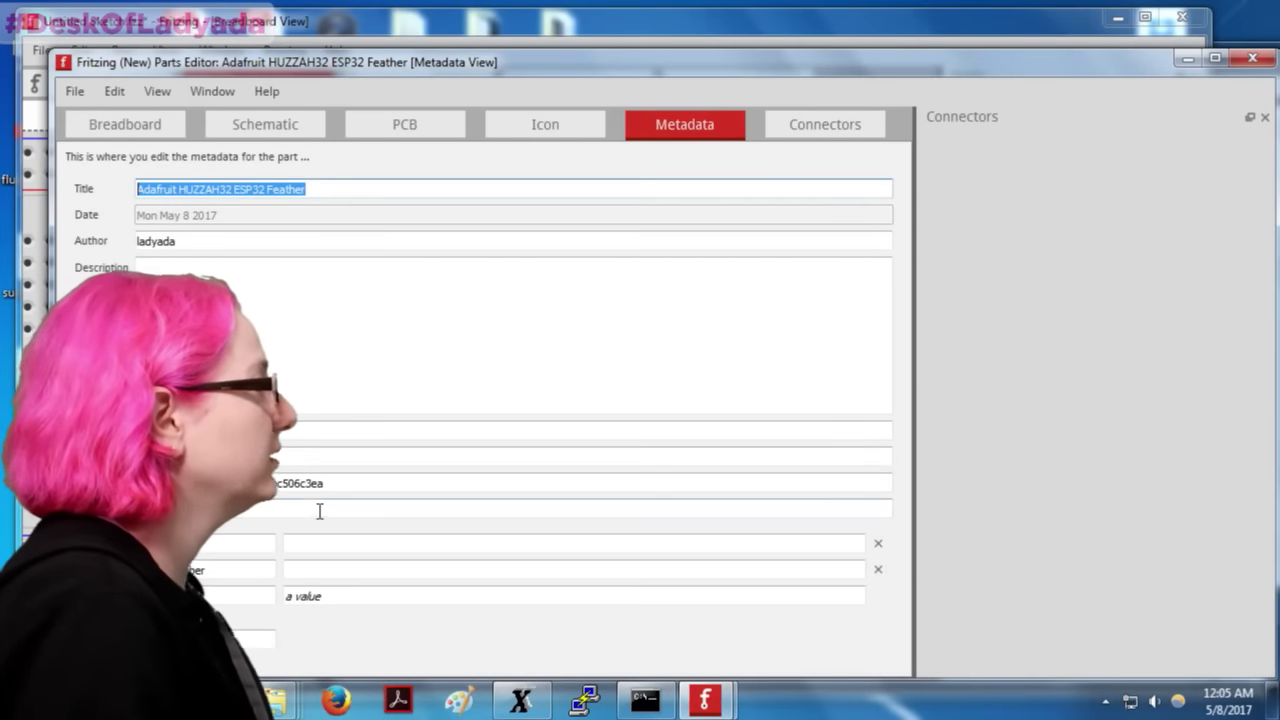
{"action": "left_click_drag", "start_coordinate": [325, 483], "coordinate": [262, 483]}
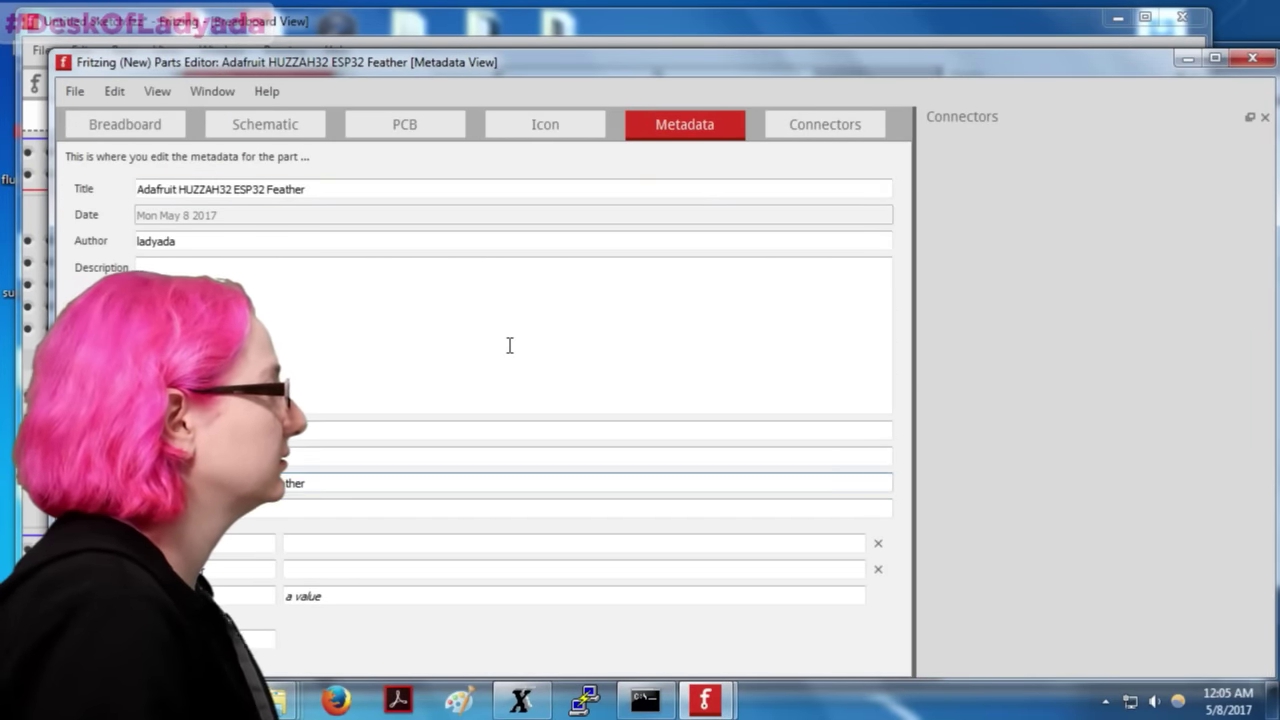
{"action": "left_click", "coordinate": [327, 567]}
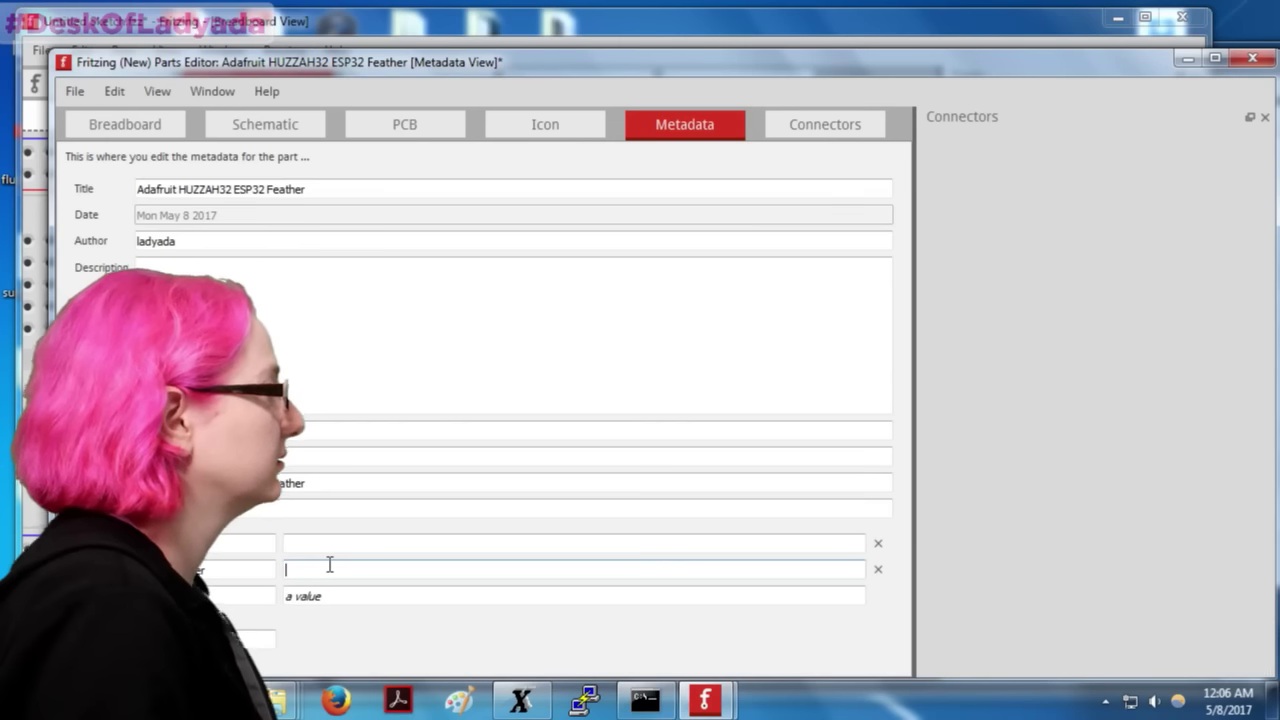
{"action": "type", "text": "Adafruit #"}
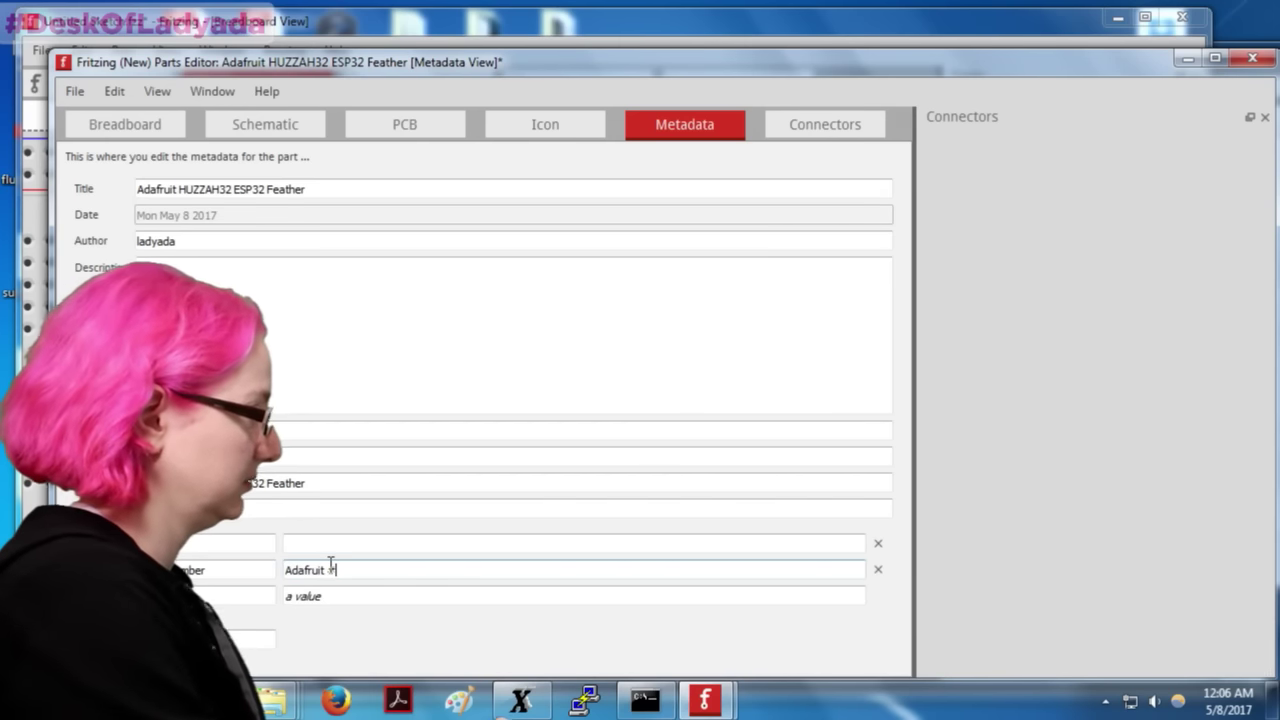
{"action": "type", "text": "3405"}
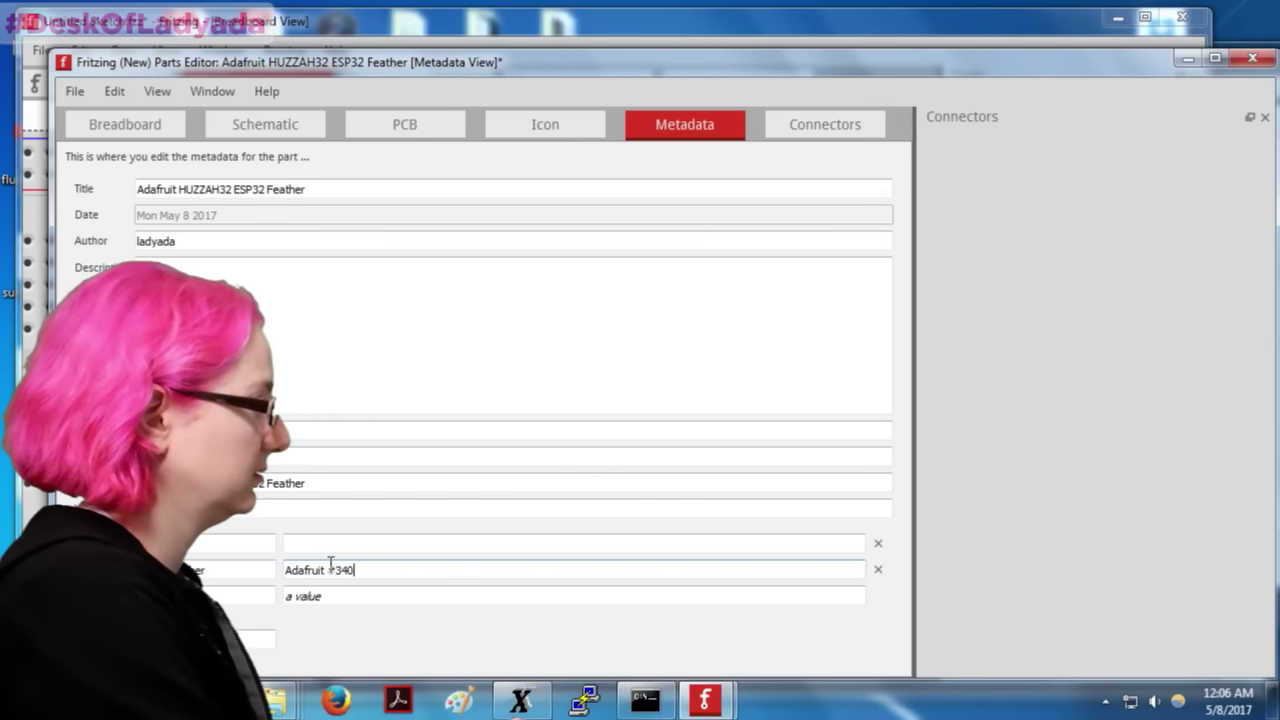
{"action": "left_click", "coordinate": [580, 456]}
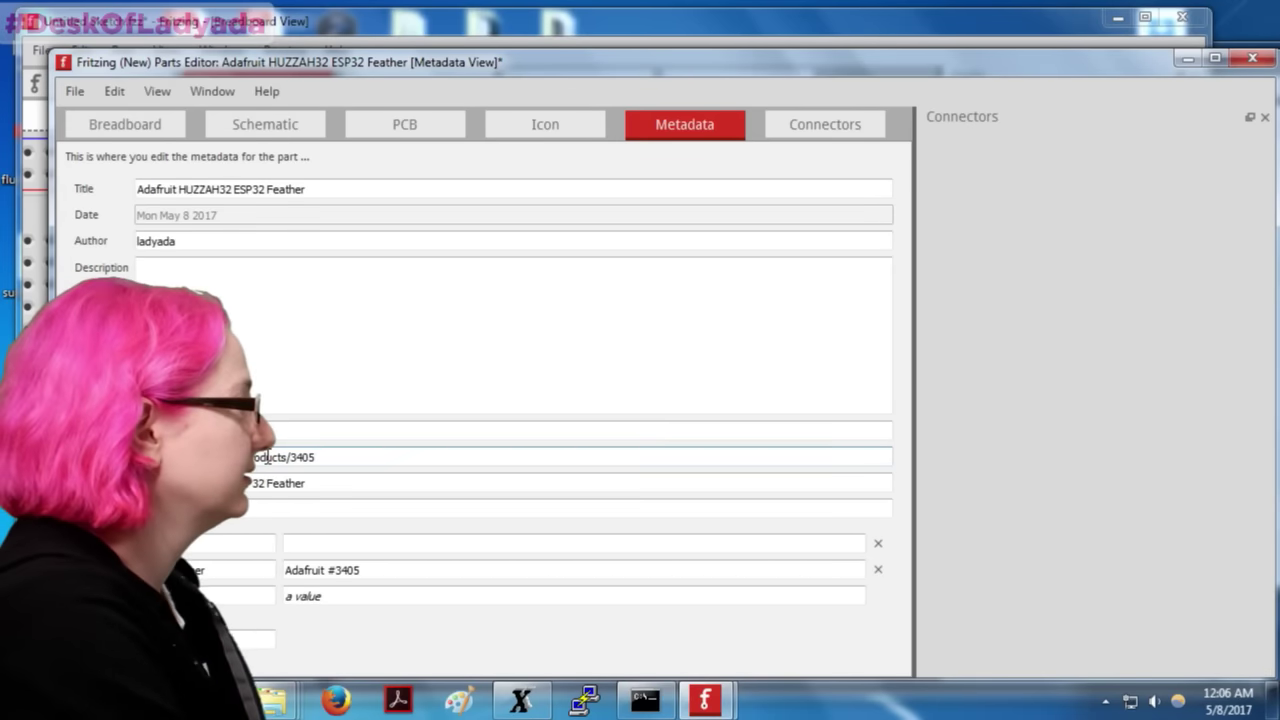
Step: Save the part with the filename prefix adafruit, accepting the change to the open sketch, and close the parts editor
{"action": "key", "text": "ctrl+s"}
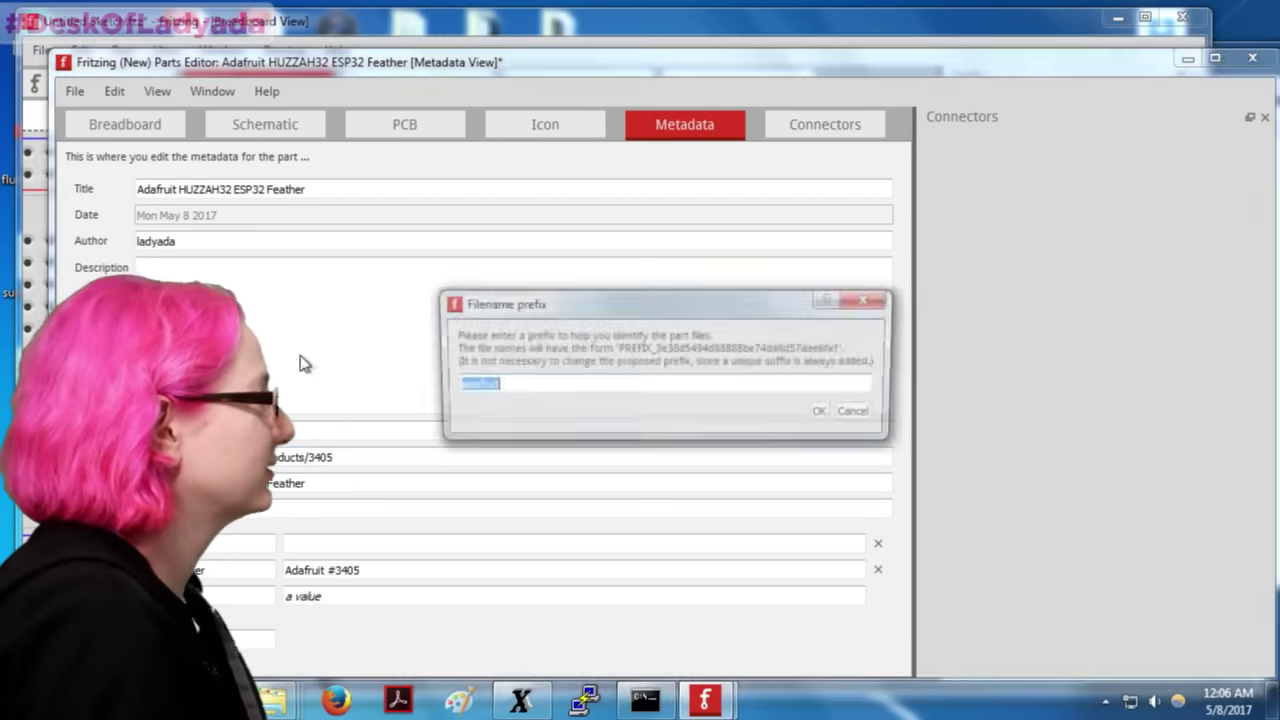
{"action": "type", "text": "adafruit"}
{"action": "left_click", "coordinate": [825, 417]}
{"action": "left_click", "coordinate": [841, 423]}
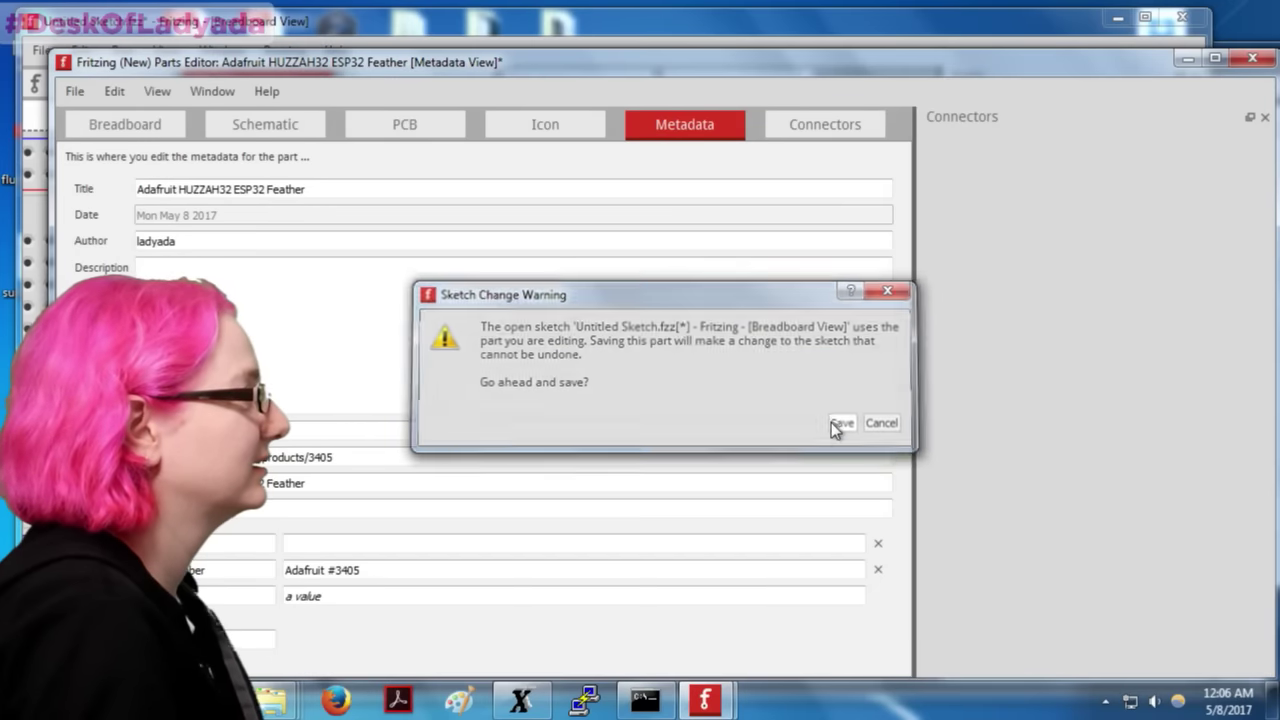
{"action": "left_click", "coordinate": [97, 126]}
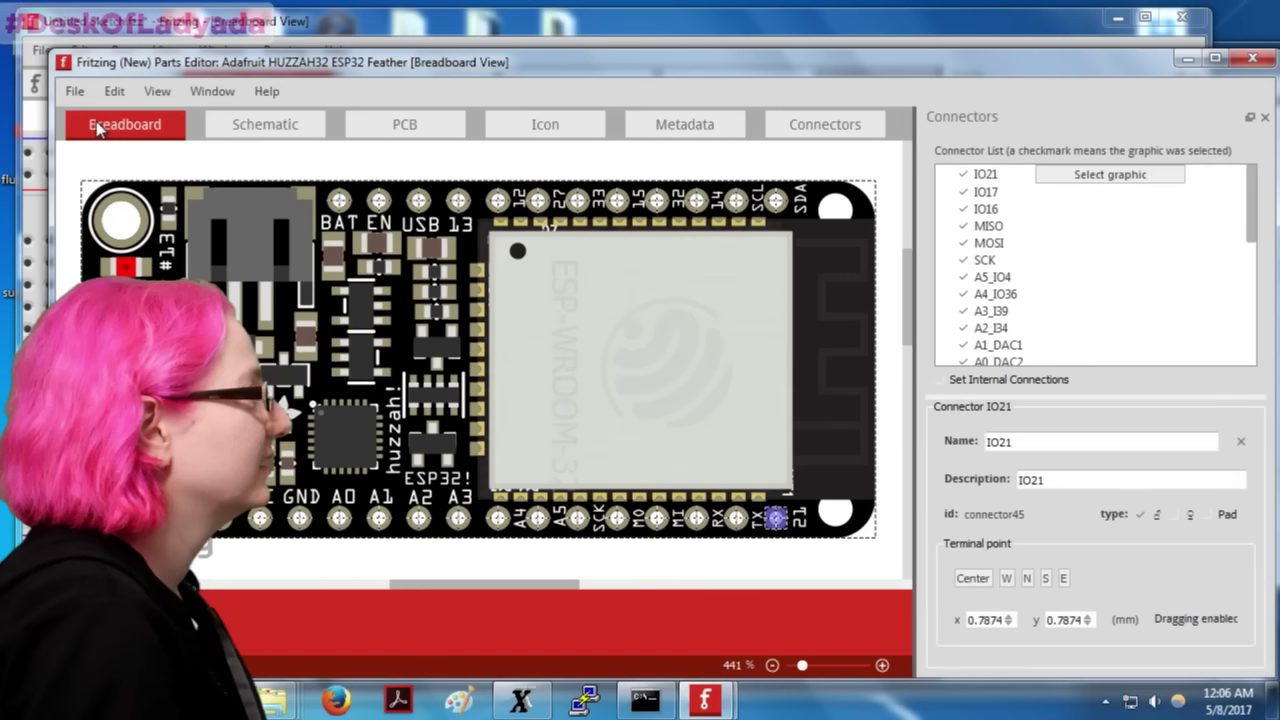
{"action": "left_click", "coordinate": [1262, 59]}
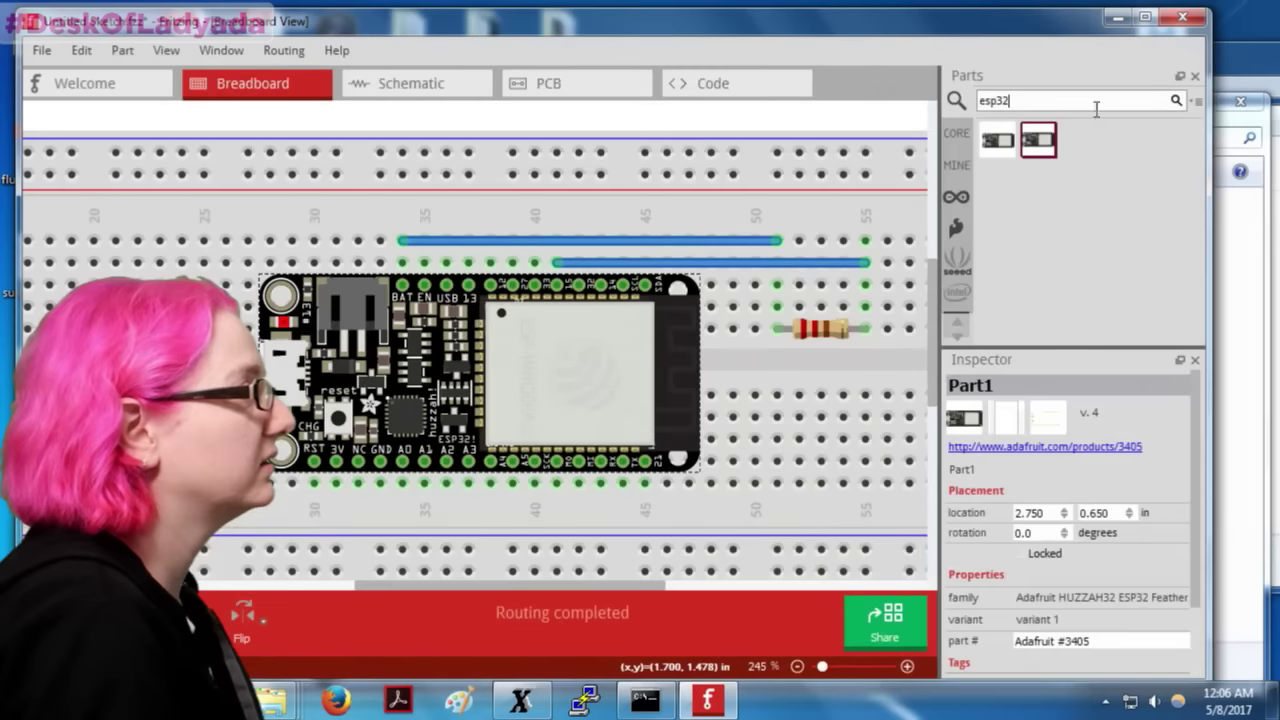
Step: Export the updated Feather part as Adafruit HUZZAH32 ESP32 Feather.fzpz into the Fritzing-Library parts folder
{"action": "left_click", "coordinate": [1036, 141]}
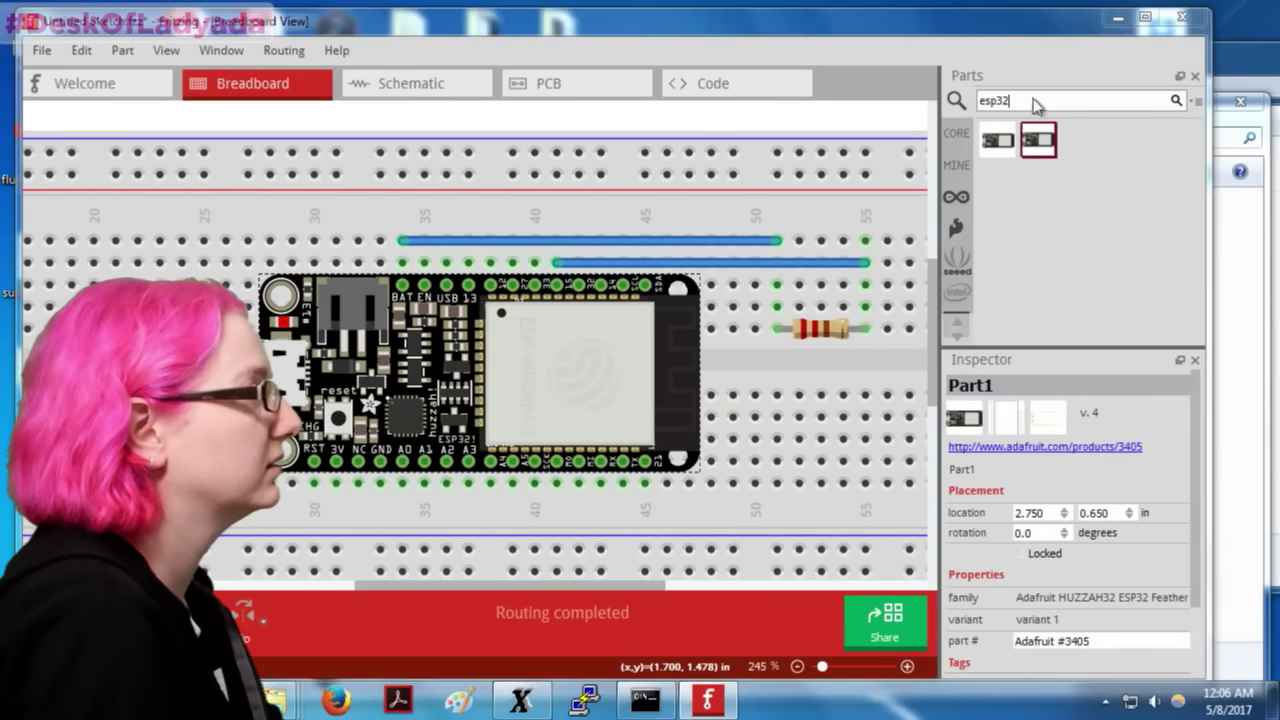
{"action": "right_click", "coordinate": [1040, 140]}
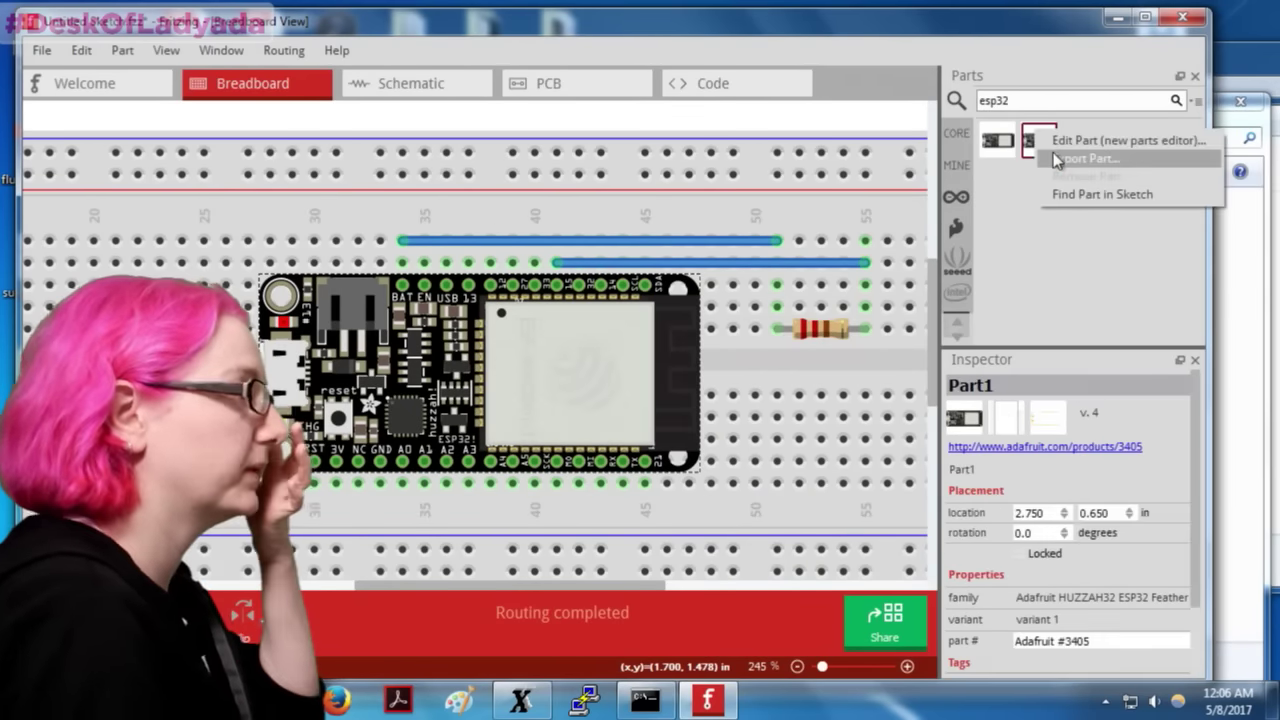
{"action": "left_click", "coordinate": [1080, 158]}
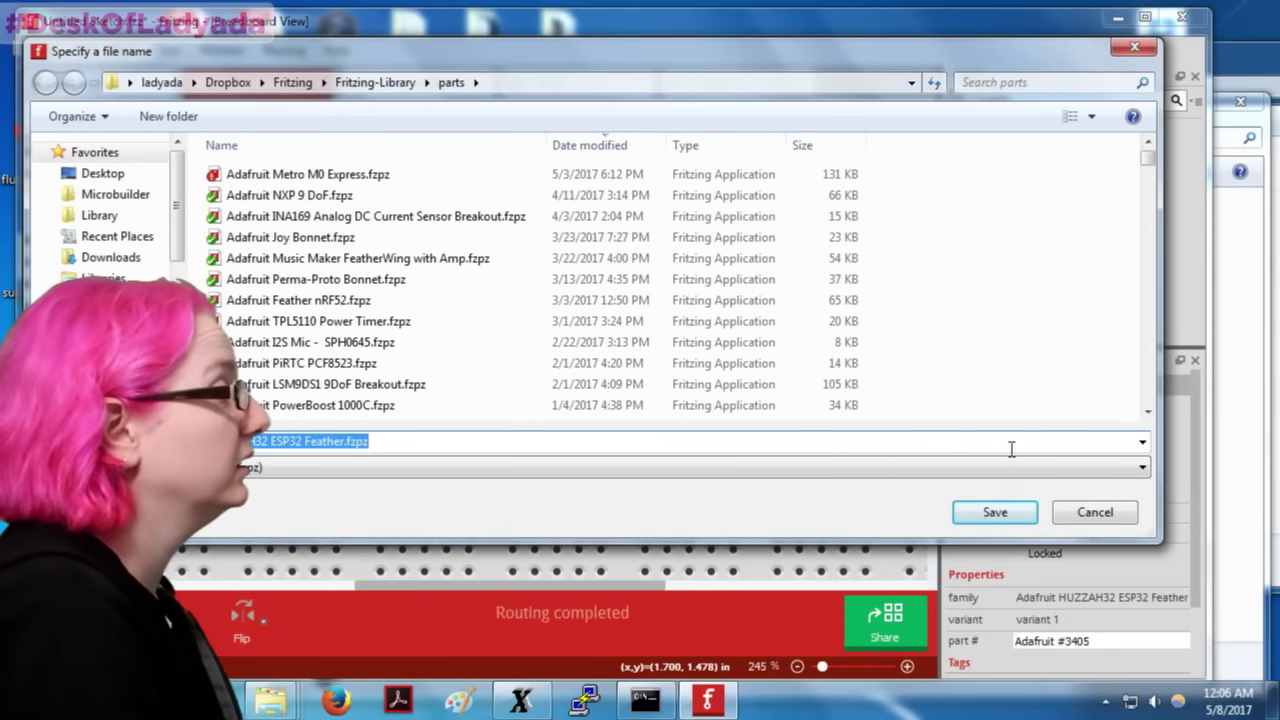
{"action": "left_click", "coordinate": [995, 512]}
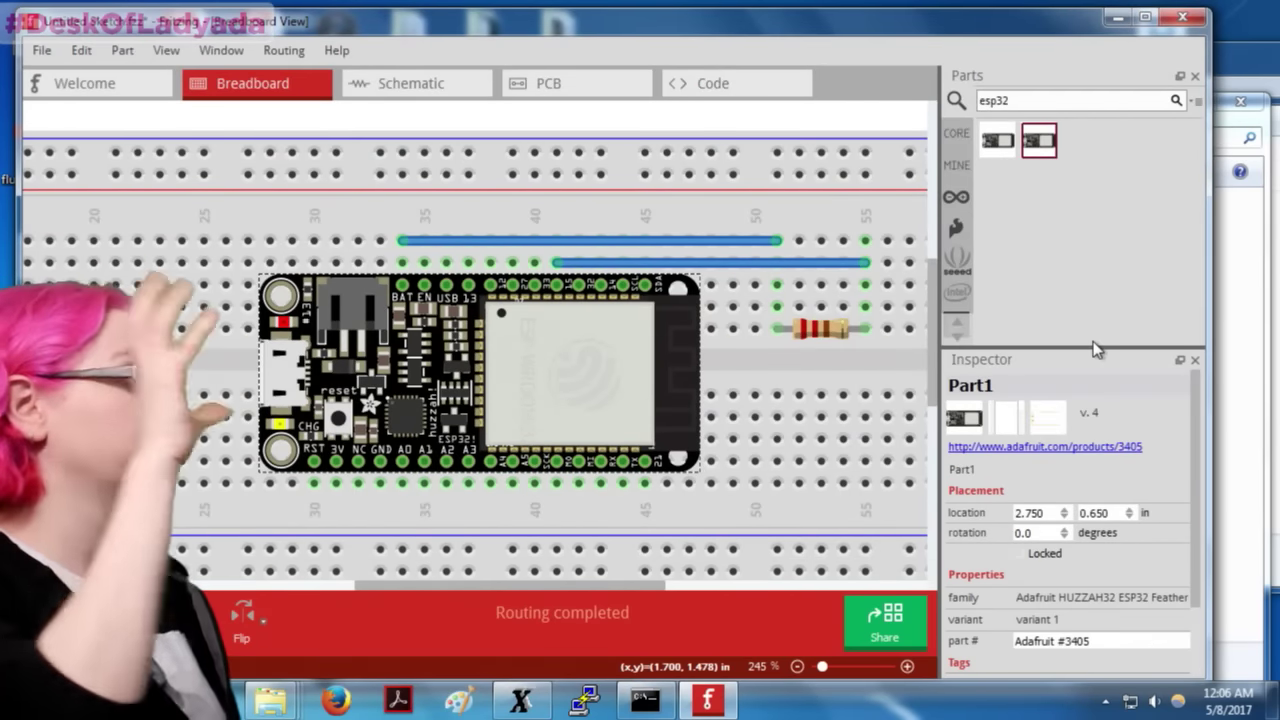
Step: Close Fritzing, discarding the unsaved sketch and the changes to the My Parts bin
{"action": "left_click", "coordinate": [1182, 20]}
{"action": "left_click", "coordinate": [757, 397]}
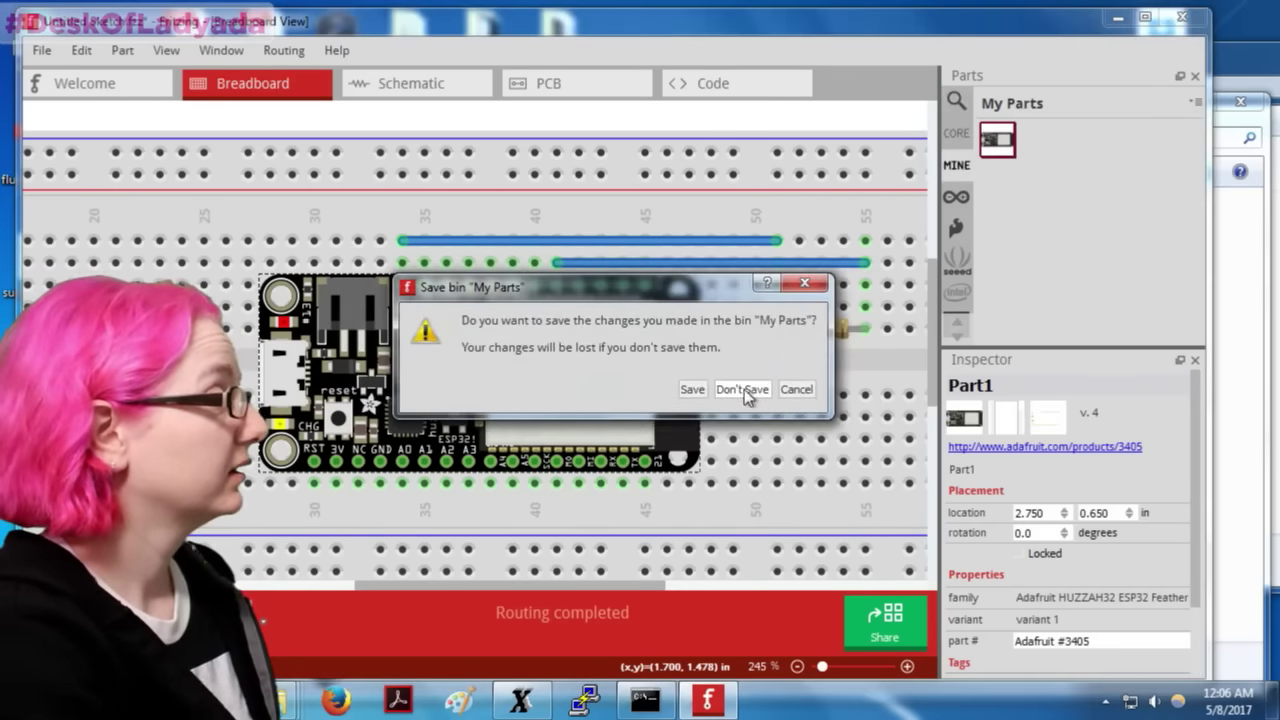
{"action": "left_click", "coordinate": [745, 390]}
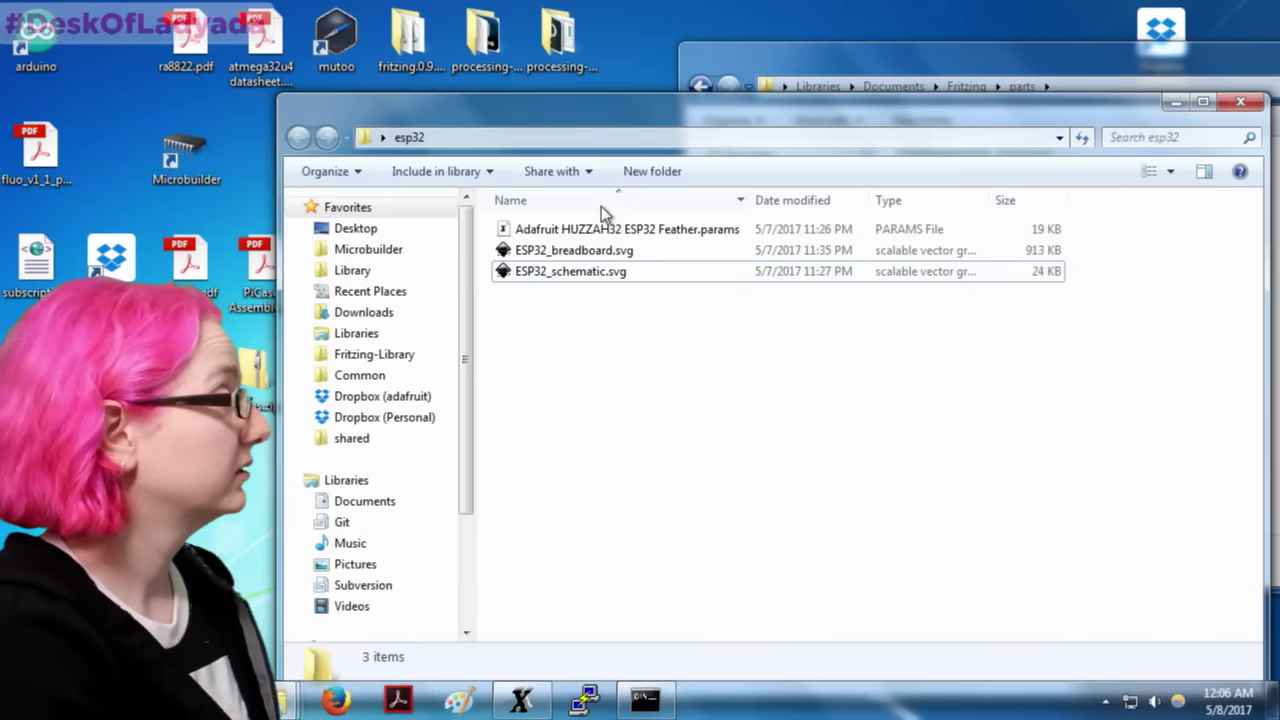
Step: In Windows Explorer, open the Fritzing-Library parts folder and select Adafruit HUZZAH32 ESP32 Feather.fzpz
{"action": "left_click_drag", "start_coordinate": [509, 122], "coordinate": [488, 62]}
{"action": "left_click", "coordinate": [366, 281]}
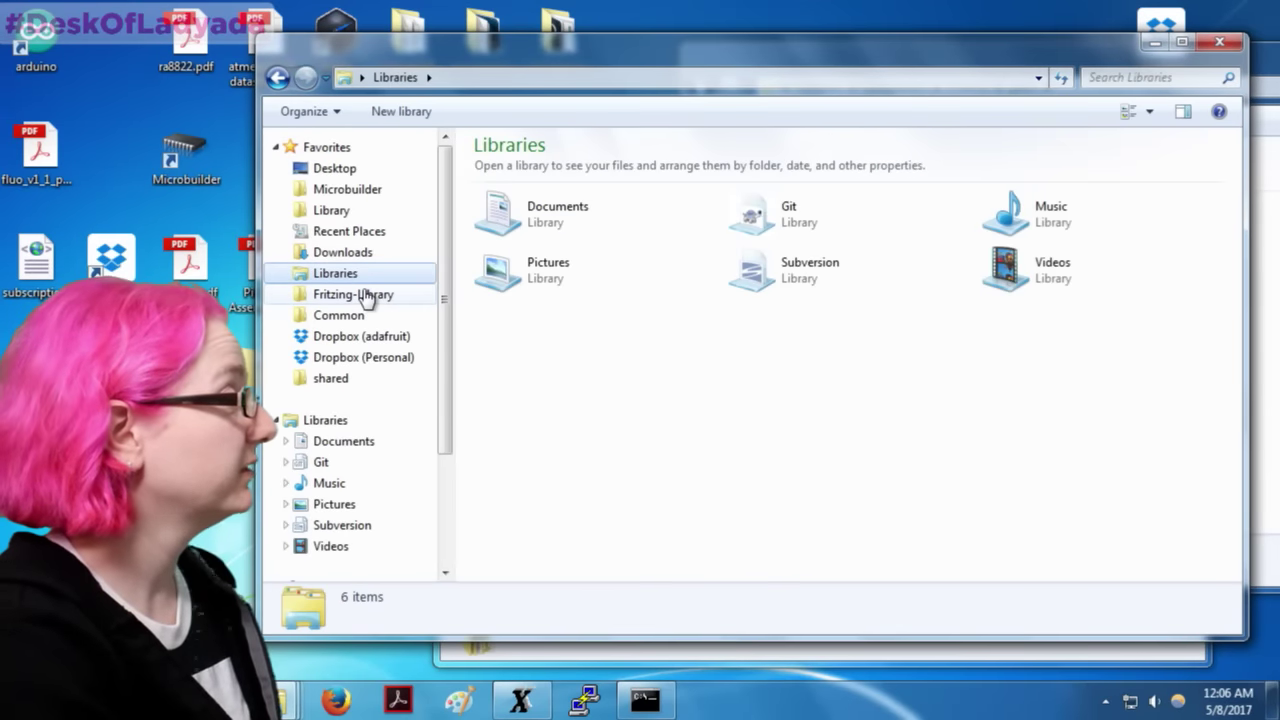
{"action": "left_click", "coordinate": [381, 300]}
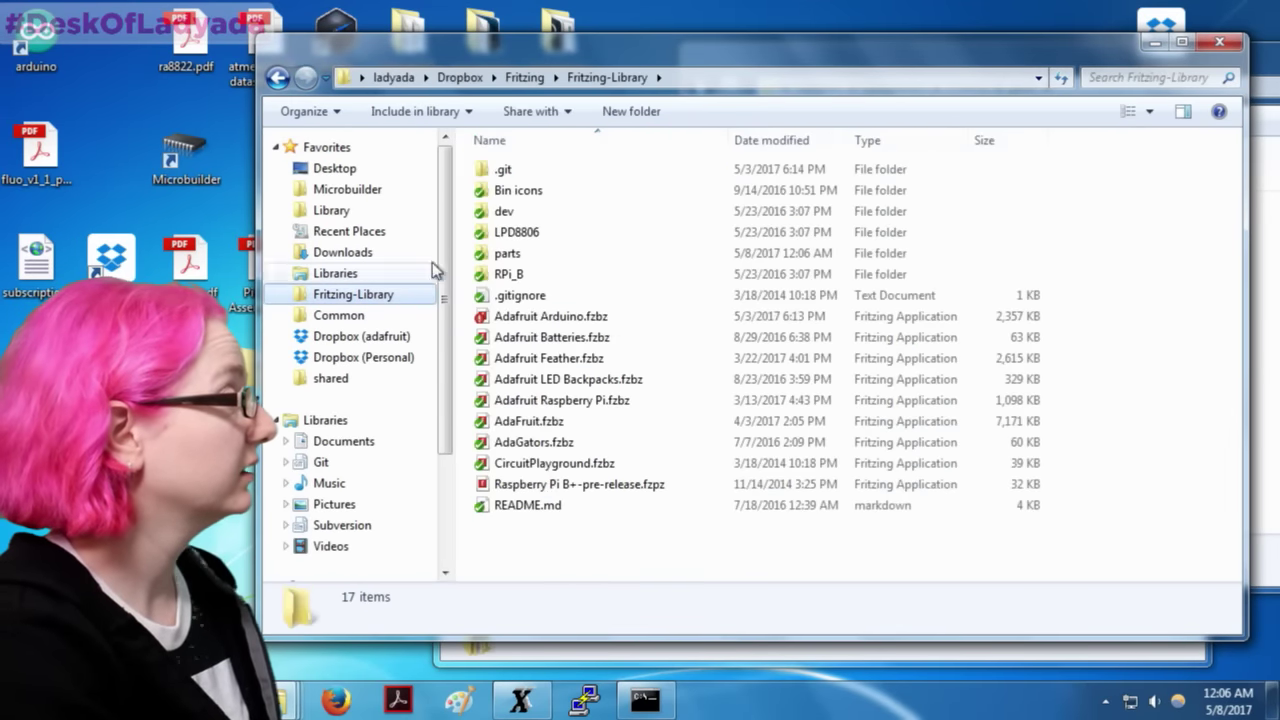
{"action": "double_click", "coordinate": [515, 251]}
{"action": "left_click", "coordinate": [569, 168]}
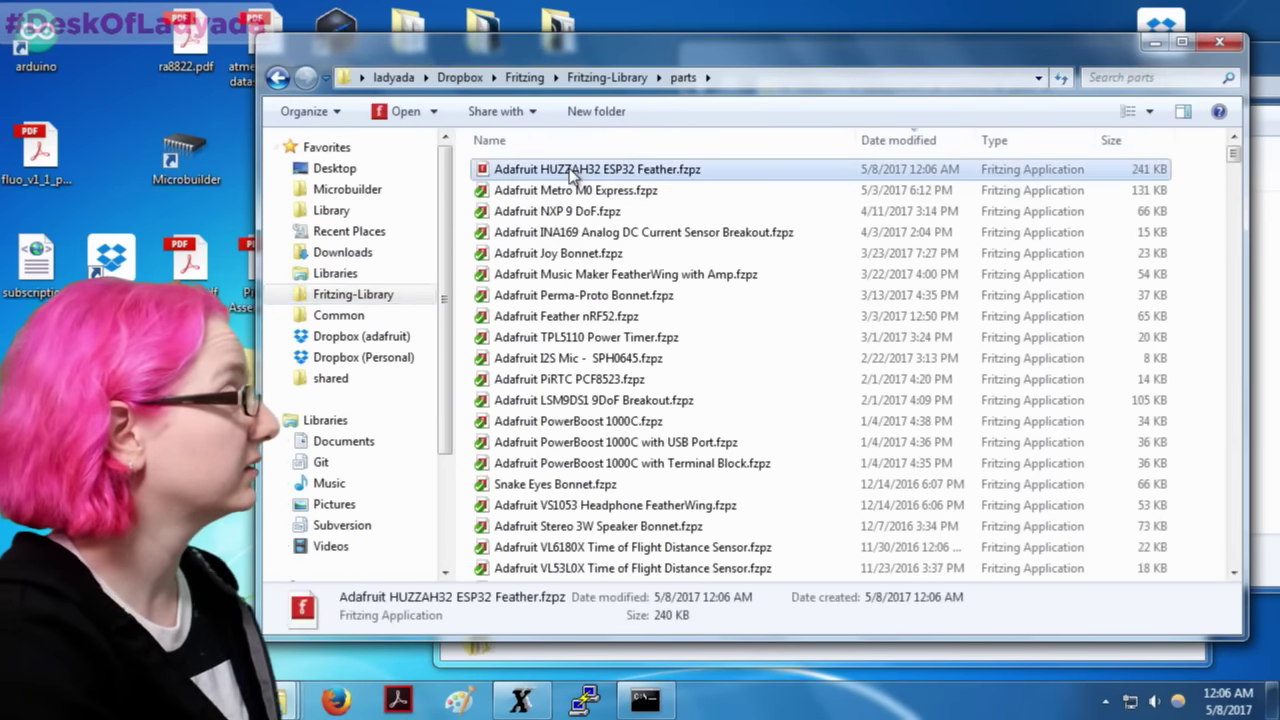
{"action": "left_click", "coordinate": [699, 175]}
{"action": "left_click", "coordinate": [486, 178]}
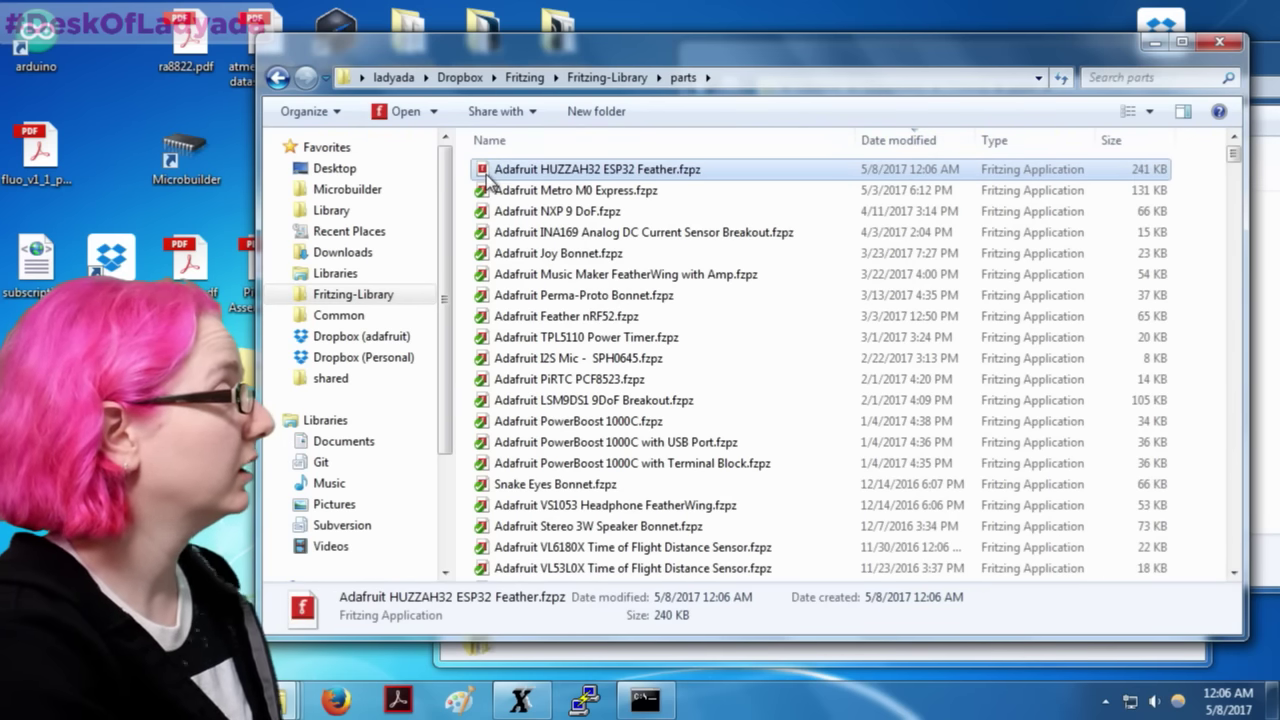
Step: Duplicate the Feather part file and rename the copy Adafruit HUZZAH32 ESP32 Feather - Copy.zip, accepting the extension change
{"action": "key", "text": "ctrl+v"}
{"action": "left_click", "coordinate": [700, 172]}
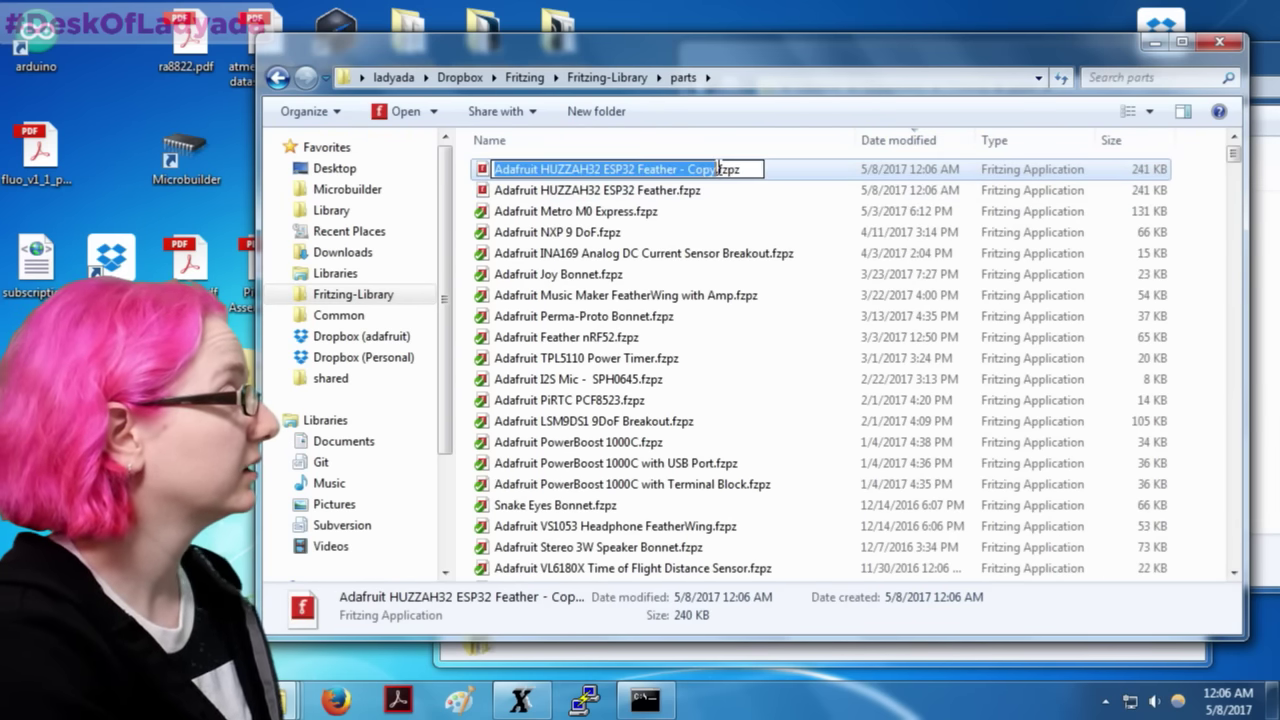
{"action": "key", "text": "End"}
{"action": "key", "text": "BackSpace"}
{"action": "key", "text": "BackSpace"}
{"action": "key", "text": "BackSpace"}
{"action": "key", "text": "BackSpace"}
{"action": "type", "text": "zip"}
{"action": "key", "text": "Return"}
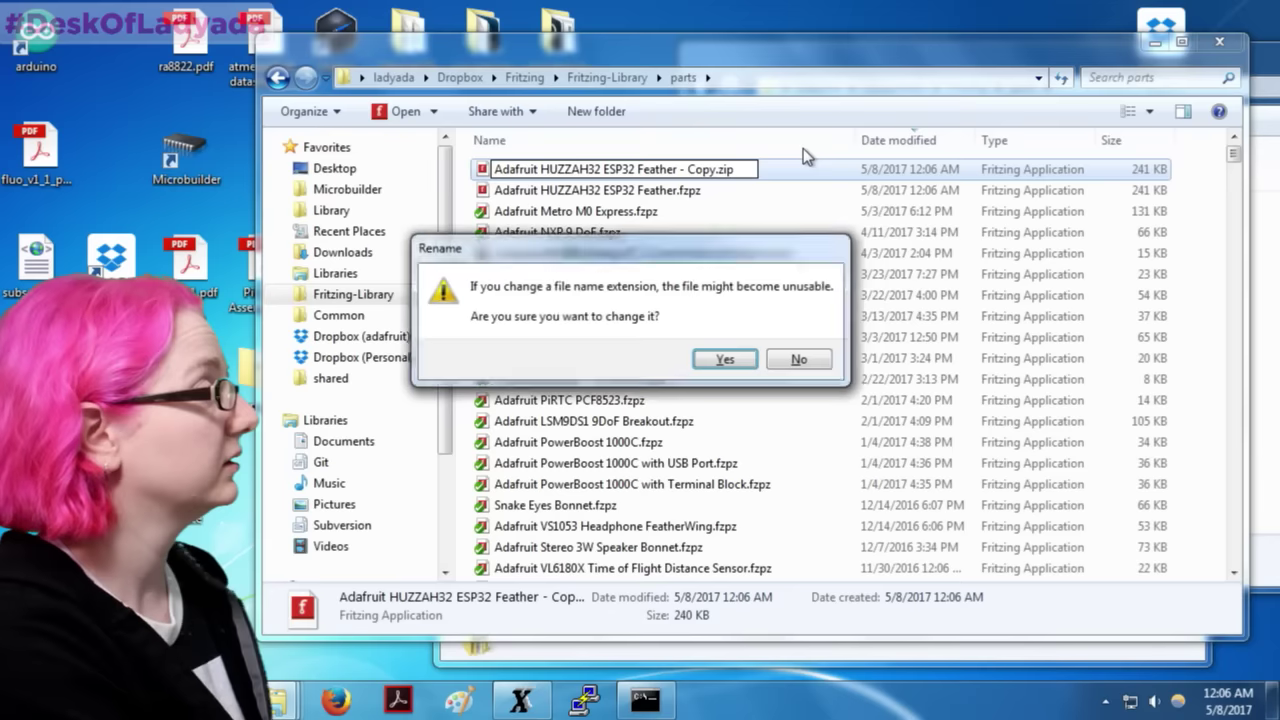
{"action": "key", "text": "Return"}
Step: Open the zip copy, widen its name column, and view the breadboard SVG in Inkscape directly from the archive
{"action": "key", "text": "Return"}
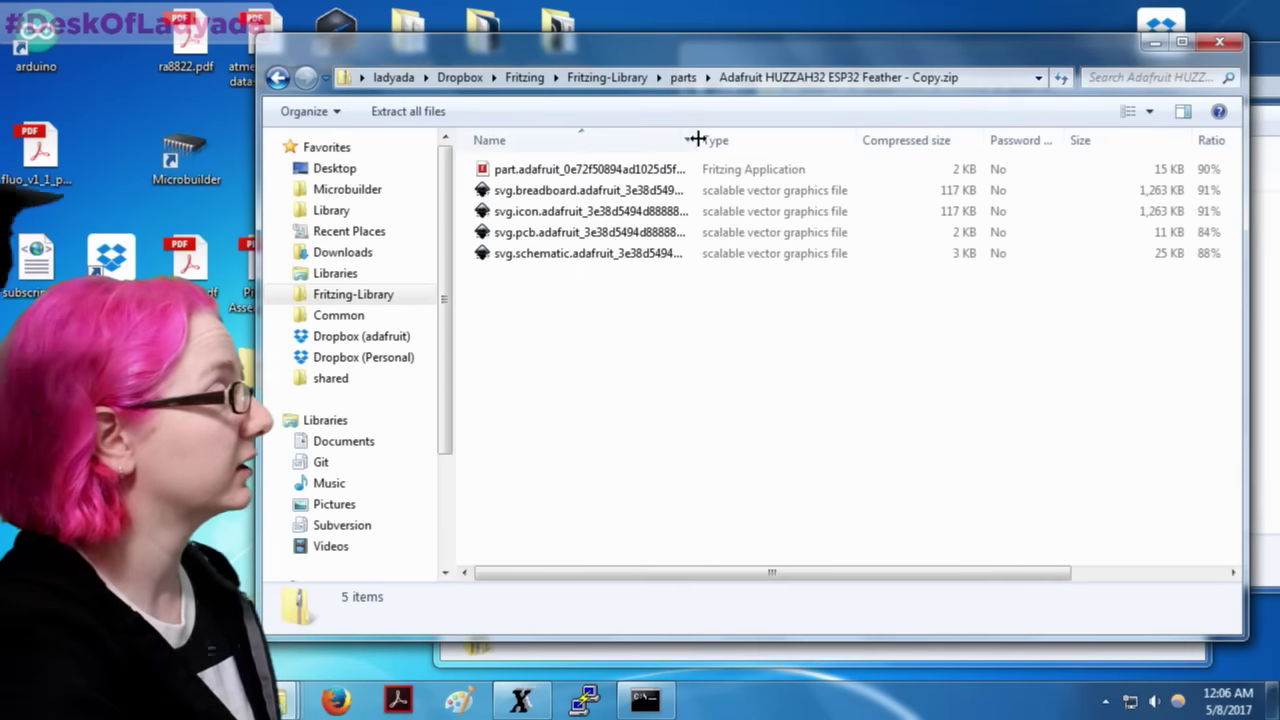
{"action": "left_click_drag", "start_coordinate": [694, 140], "coordinate": [886, 140]}
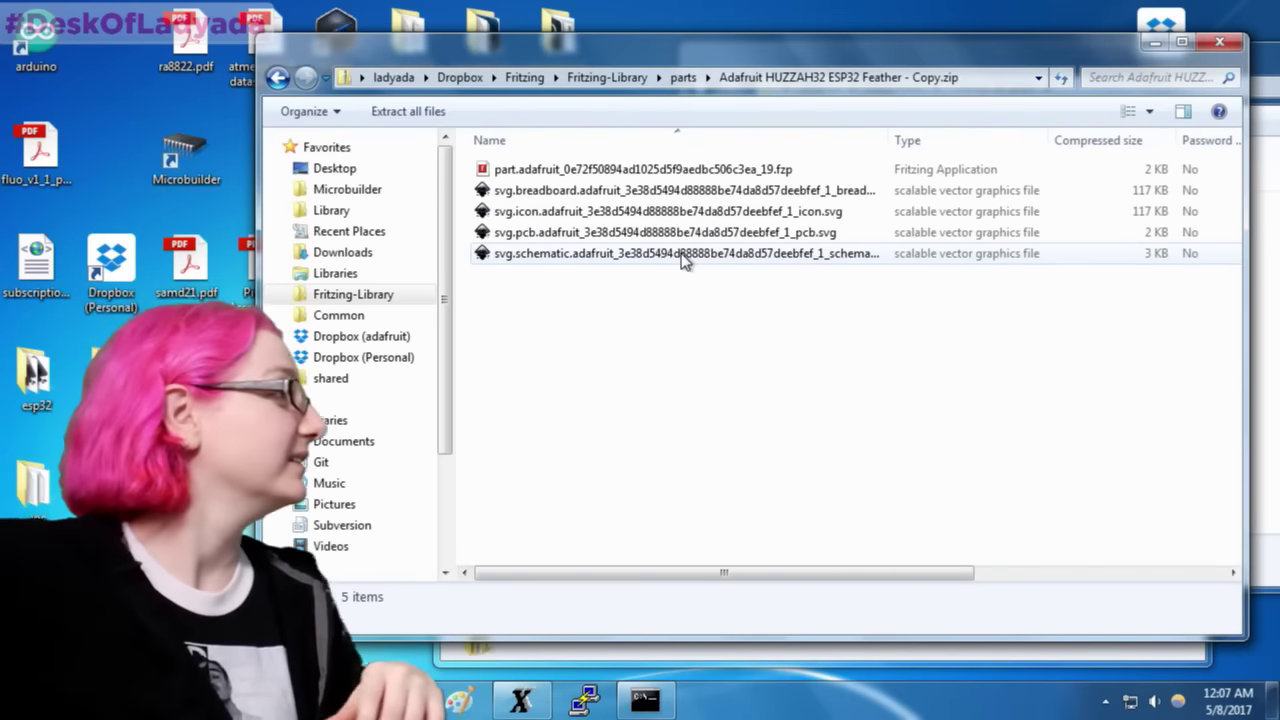
{"action": "left_click", "coordinate": [666, 192]}
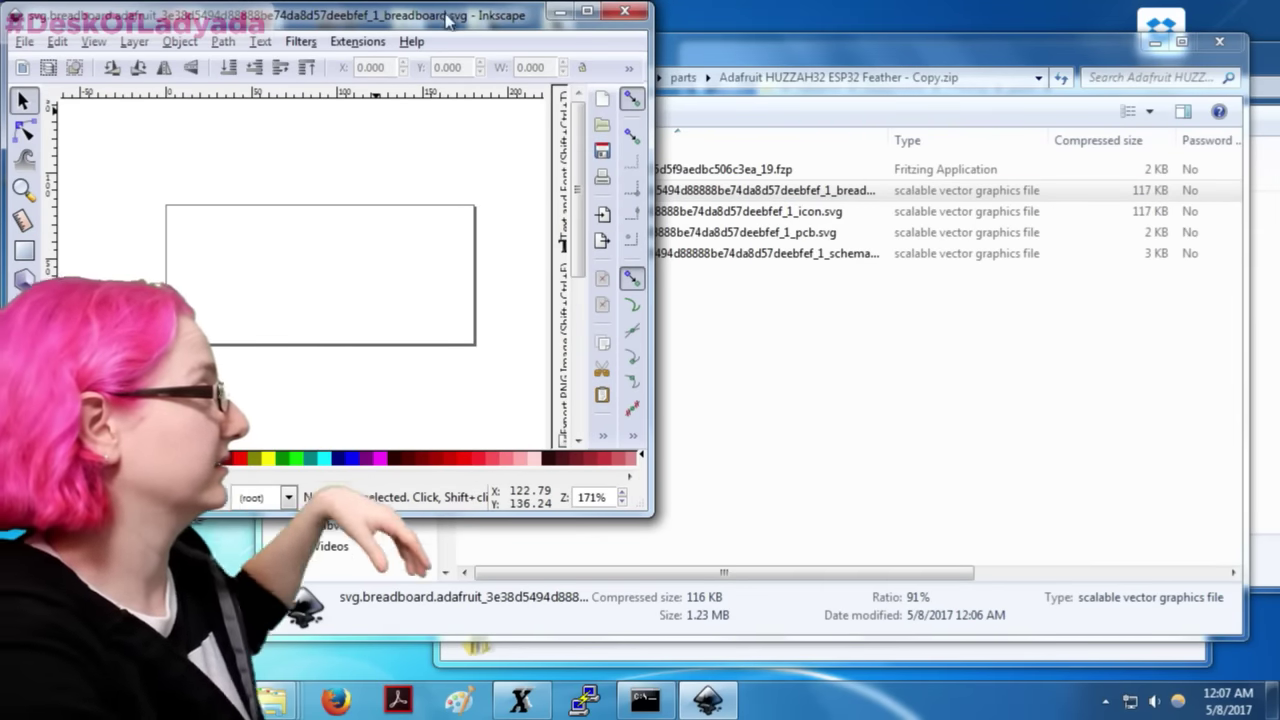
{"action": "left_click", "coordinate": [635, 12]}
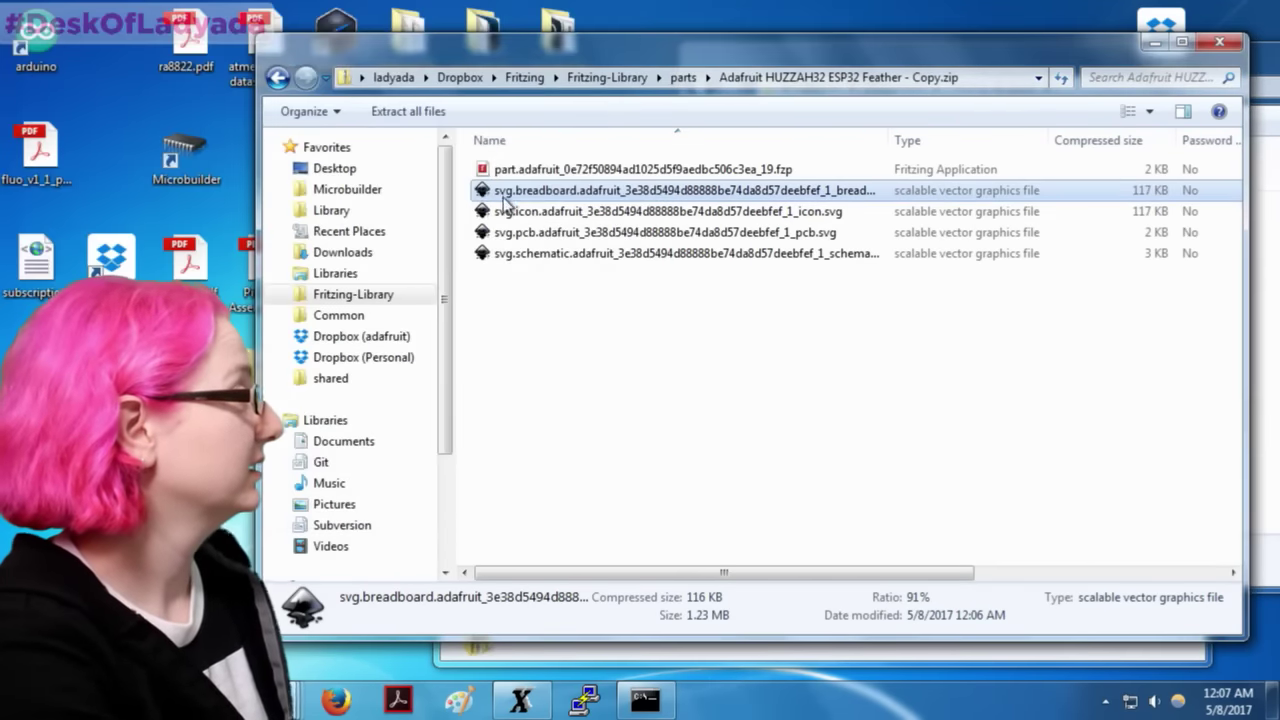
Step: Extract the breadboard SVG from the archive to the desktop and inspect that copy in Inkscape
{"action": "left_click_drag", "start_coordinate": [500, 192], "coordinate": [140, 185]}
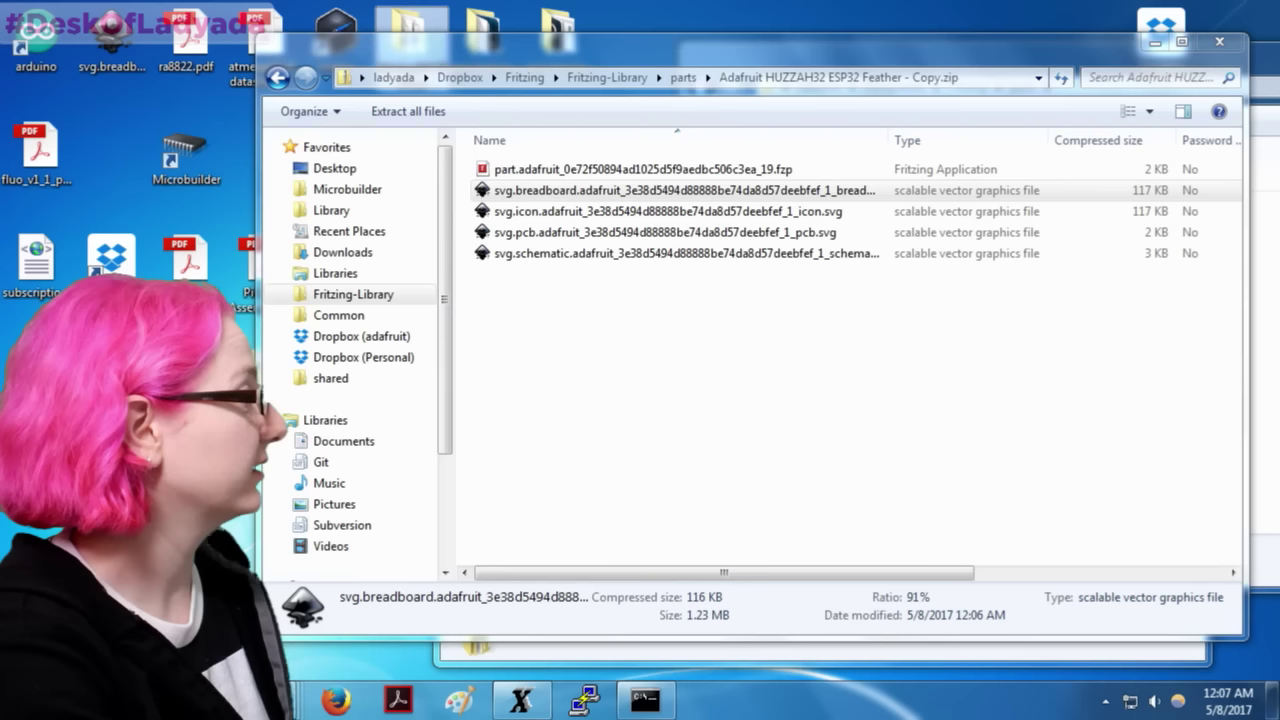
{"action": "left_click", "coordinate": [128, 20]}
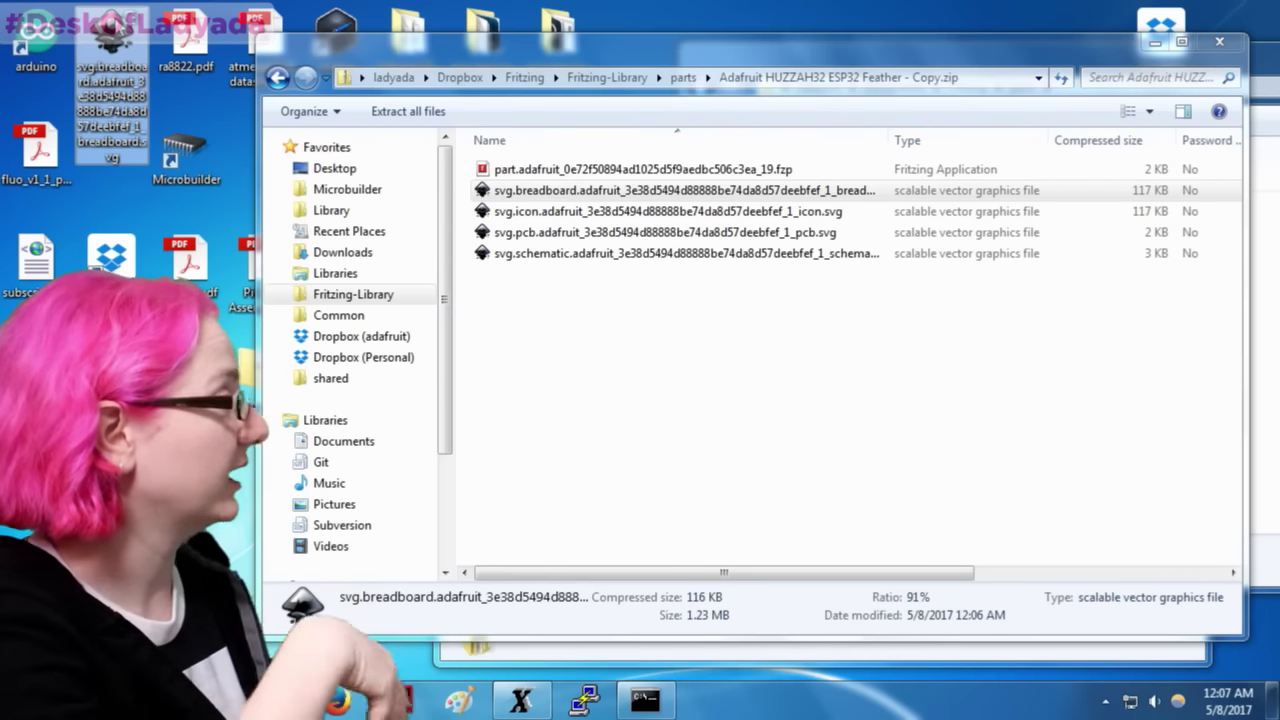
{"action": "double_click", "coordinate": [128, 19]}
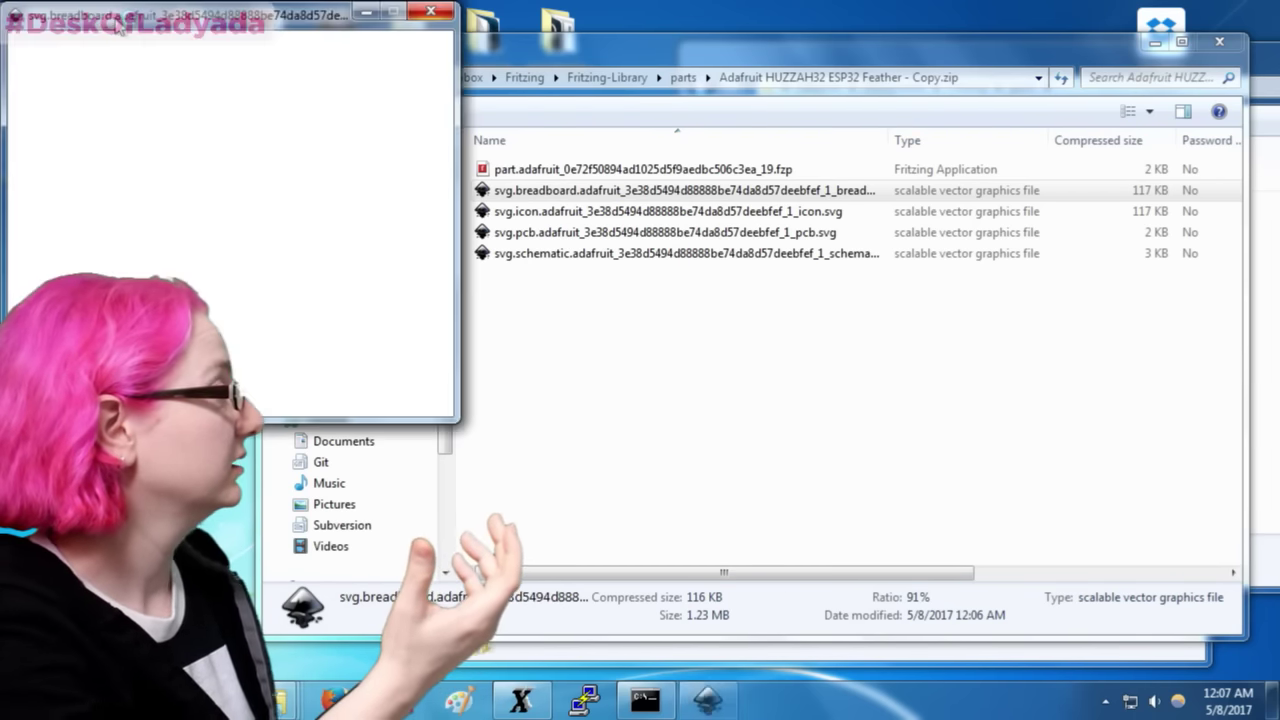
{"action": "key", "text": "z"}
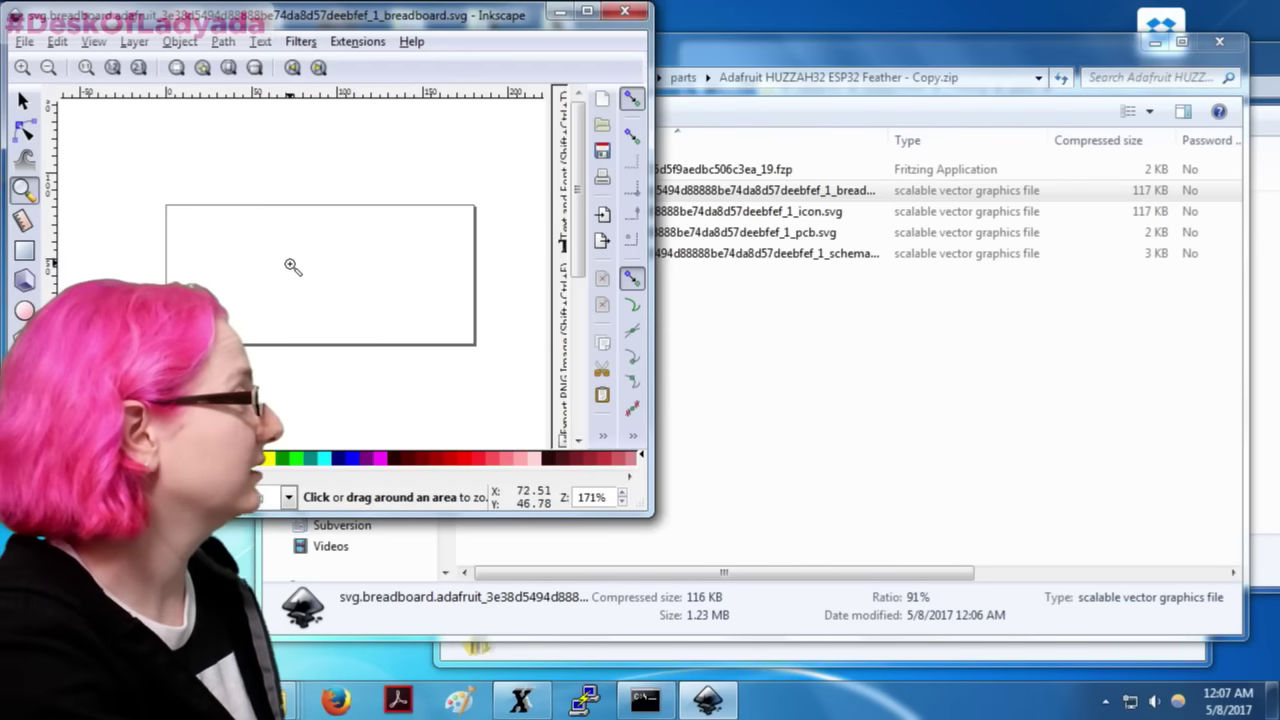
{"action": "left_click", "coordinate": [286, 265]}
{"action": "left_click", "coordinate": [286, 265]}
{"action": "left_click", "coordinate": [624, 11]}
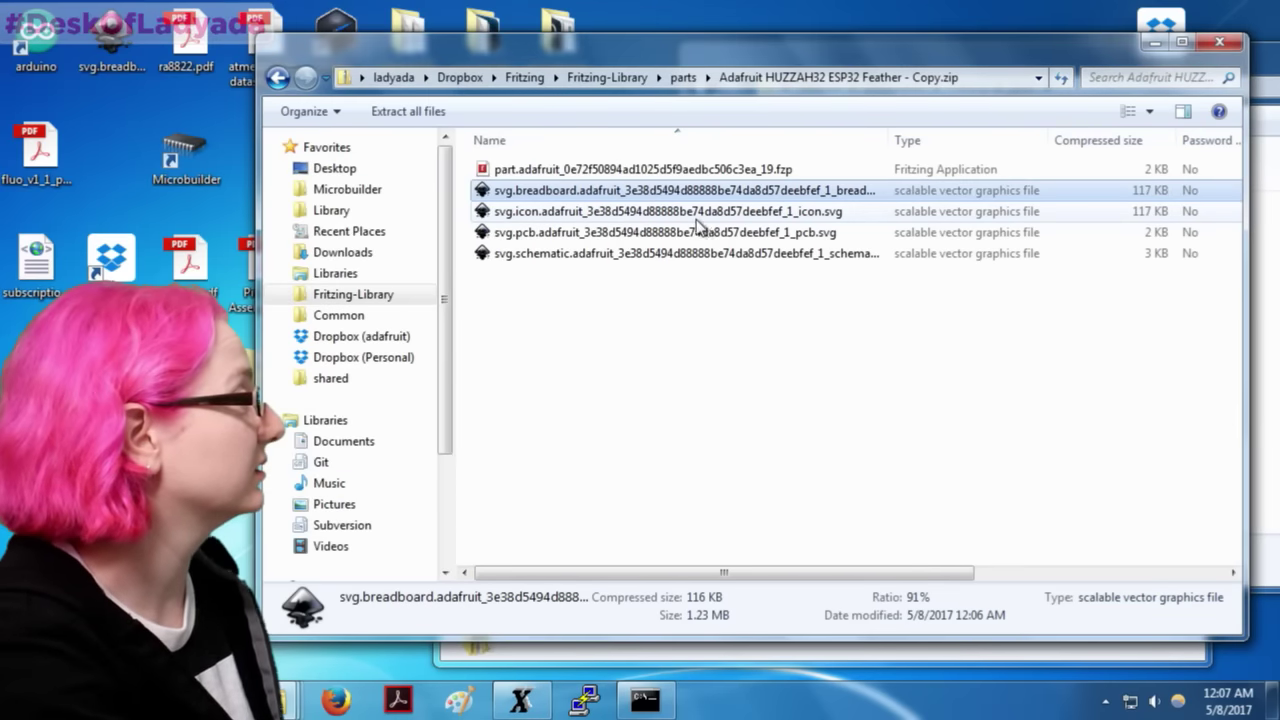
Step: Open the archive's icon SVG in Inkscape and delete the Microbuilder desktop shortcut, closing Inkscape and the archive window at the end
{"action": "left_click", "coordinate": [676, 212]}
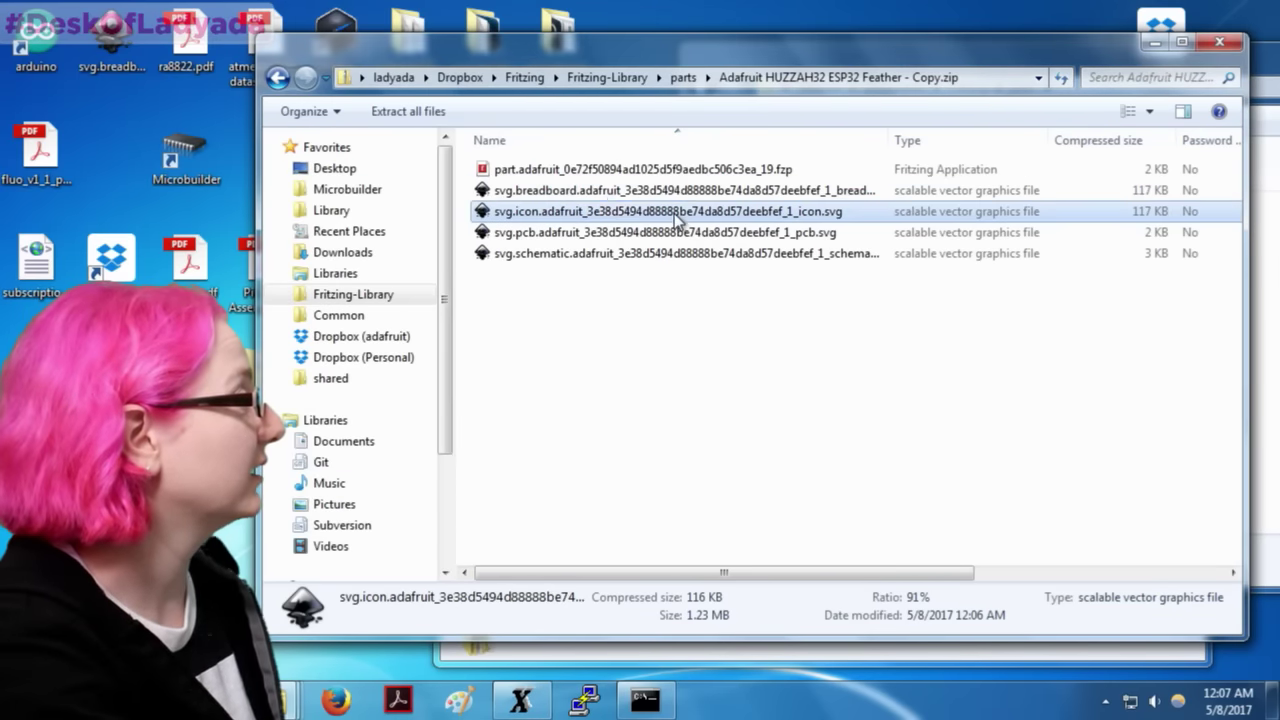
{"action": "double_click", "coordinate": [186, 180]}
{"action": "key", "text": "Delete"}
{"action": "key", "text": "Return"}
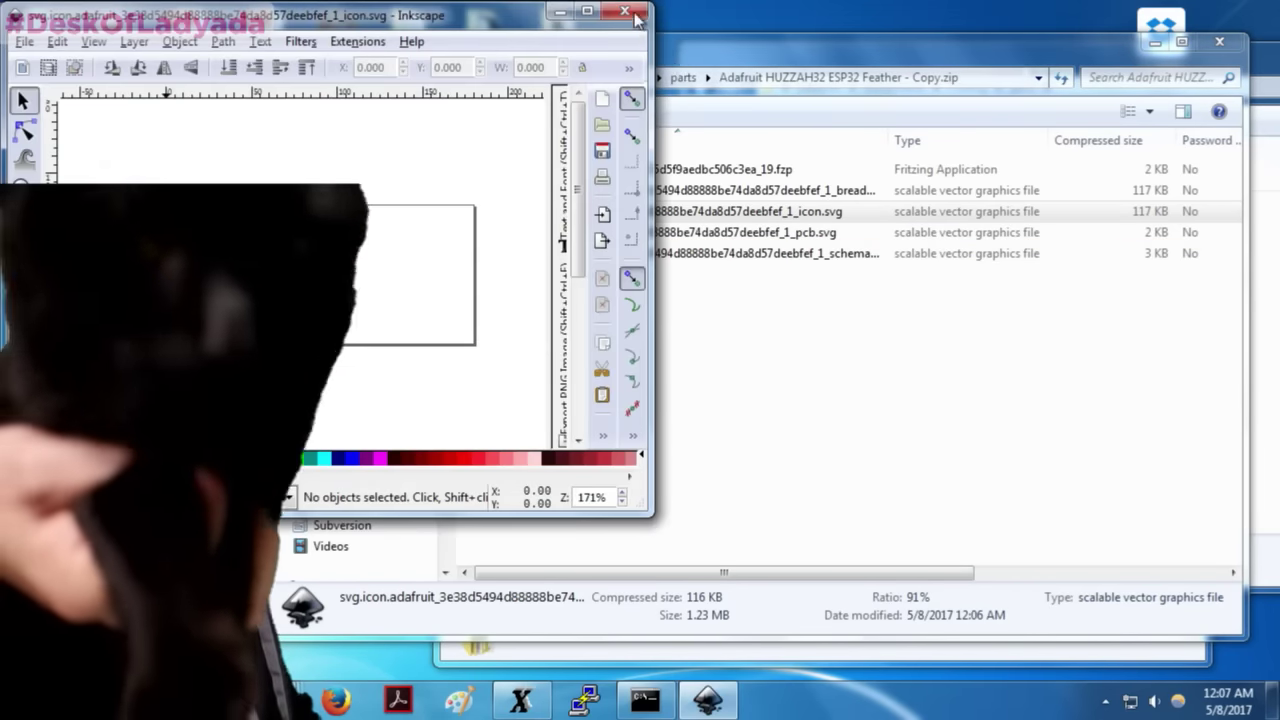
{"action": "key", "text": "alt+F4"}
{"action": "key", "text": "alt+F4"}
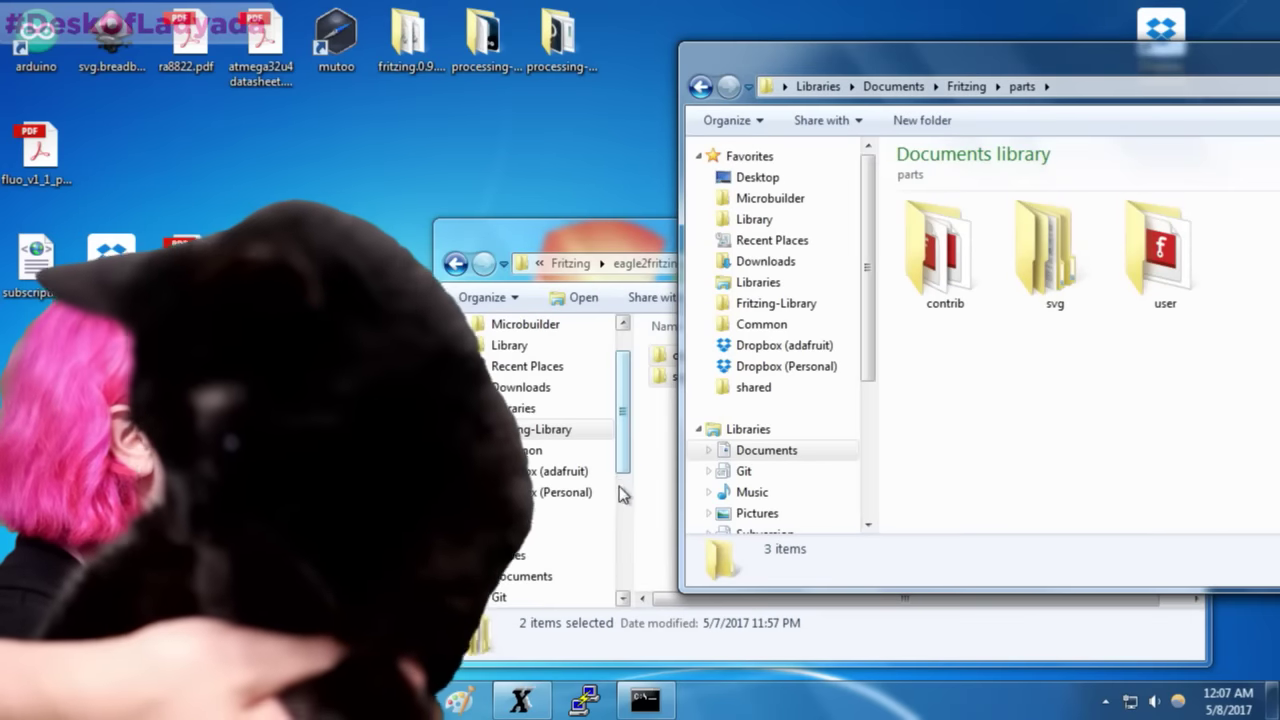
Step: Delete Adafruit HUZZAH32 ESP32 Feather - Copy.zip from the parts folder of Fritzing-Library
{"action": "left_click_drag", "start_coordinate": [612, 243], "coordinate": [472, 221]}
{"action": "left_click", "coordinate": [785, 303]}
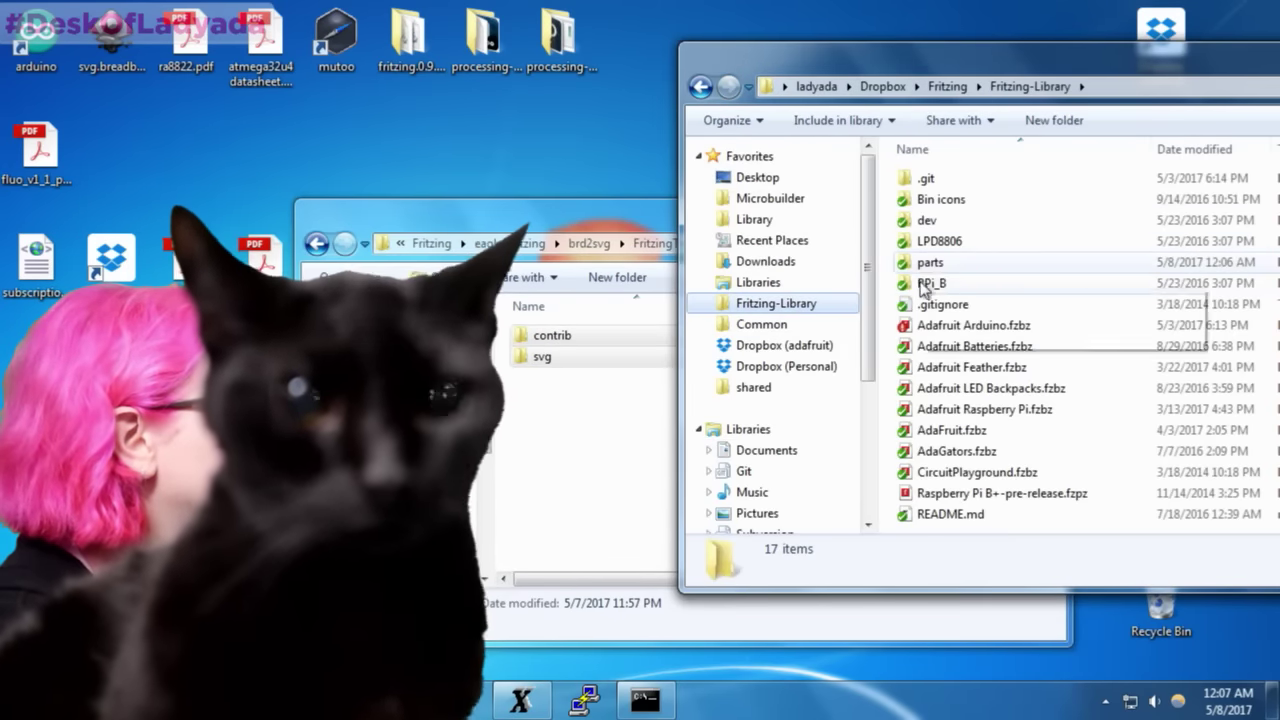
{"action": "double_click", "coordinate": [935, 262]}
{"action": "left_click", "coordinate": [967, 177]}
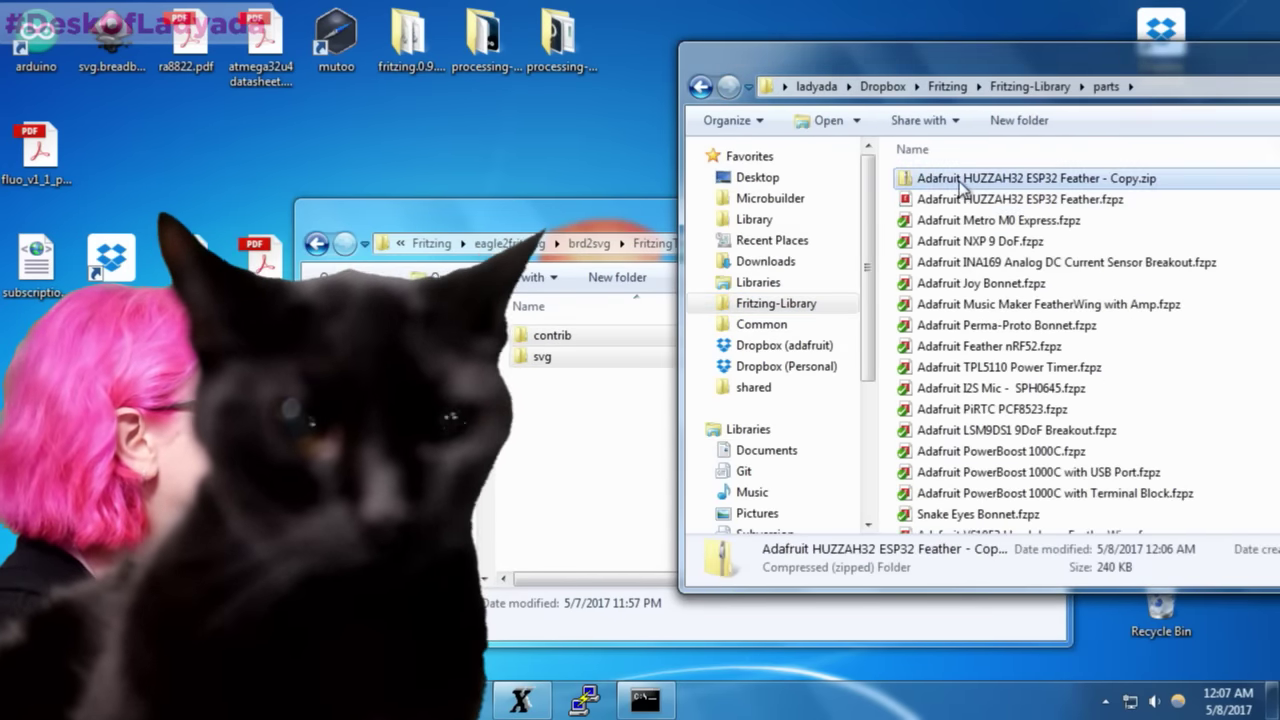
{"action": "key", "text": "Delete"}
{"action": "left_click_drag", "start_coordinate": [940, 58], "coordinate": [670, 71]}
Step: Add Adafruit HUZZAH32 ESP32 Feather.fzpz to the Git repository with TortoiseGit
{"action": "left_click", "coordinate": [668, 191]}
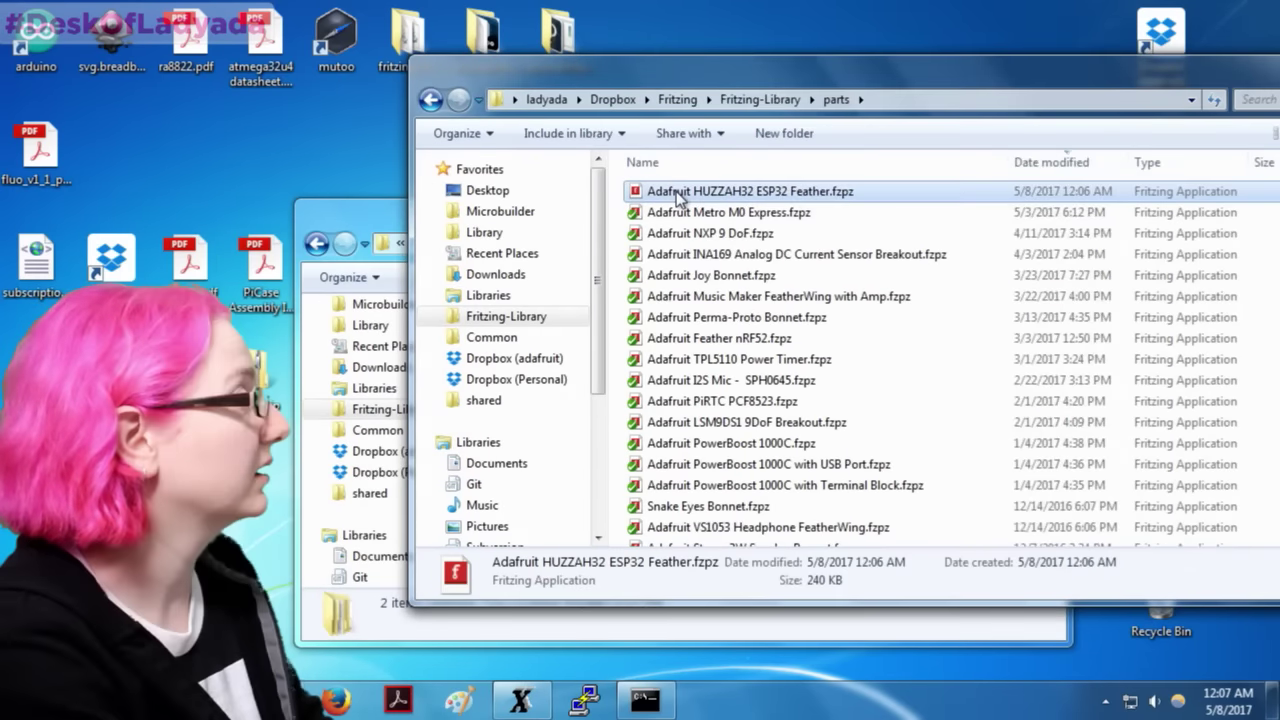
{"action": "right_click", "coordinate": [676, 191]}
{"action": "mouse_move", "coordinate": [714, 365]}
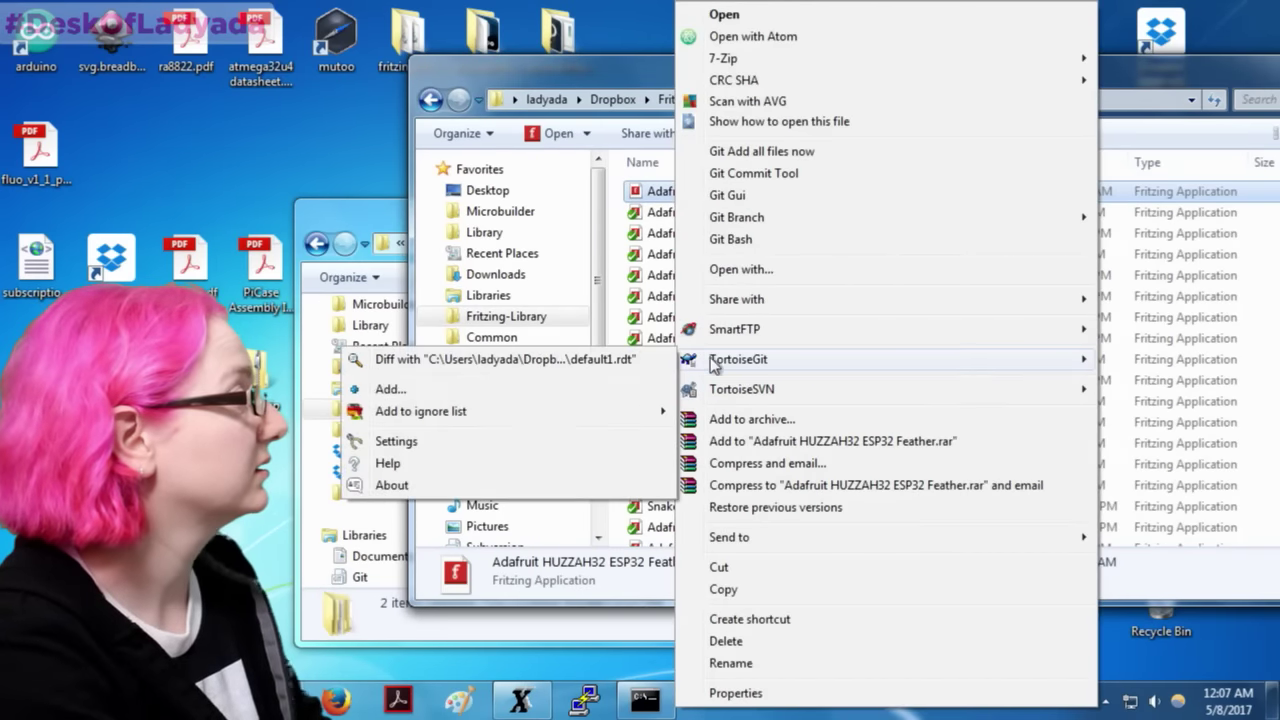
{"action": "left_click", "coordinate": [556, 392]}
Step: Commit and push the added part with the message "ESp32 feather huzzah!" and close the progress dialog when the push finishes
{"action": "left_click", "coordinate": [716, 438]}
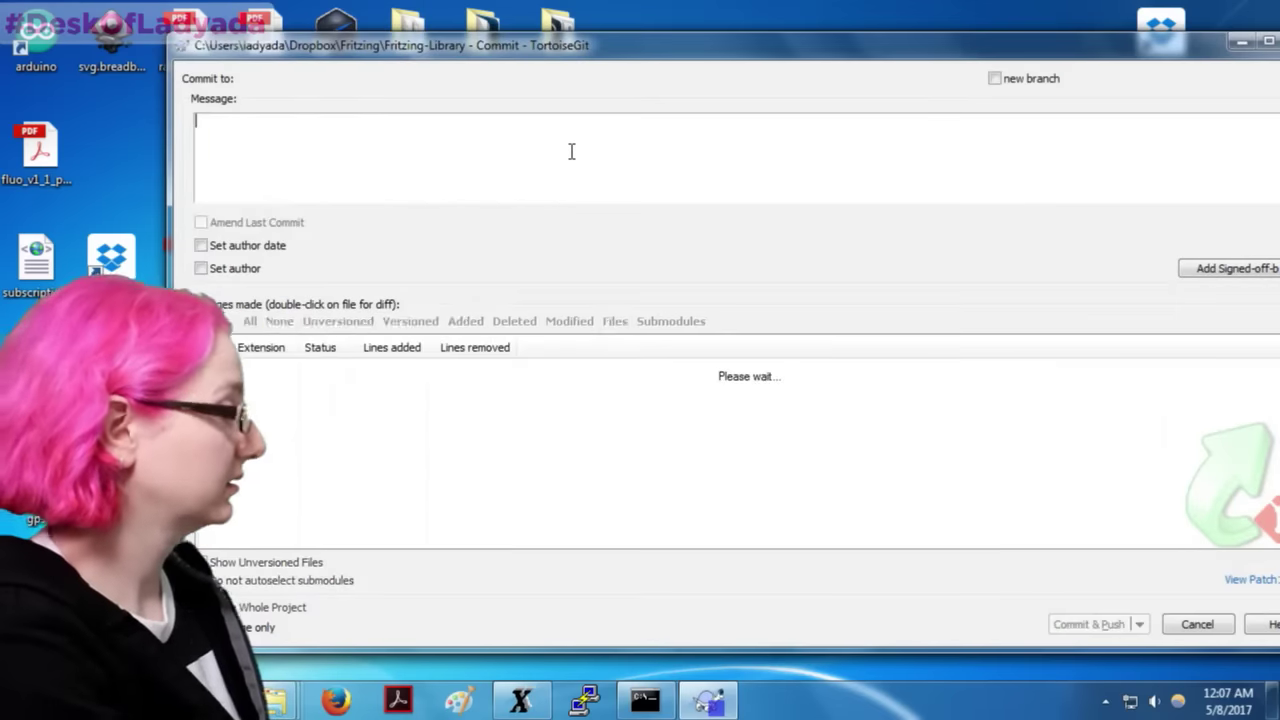
{"action": "type", "text": "ESp32 feather huzzah!"}
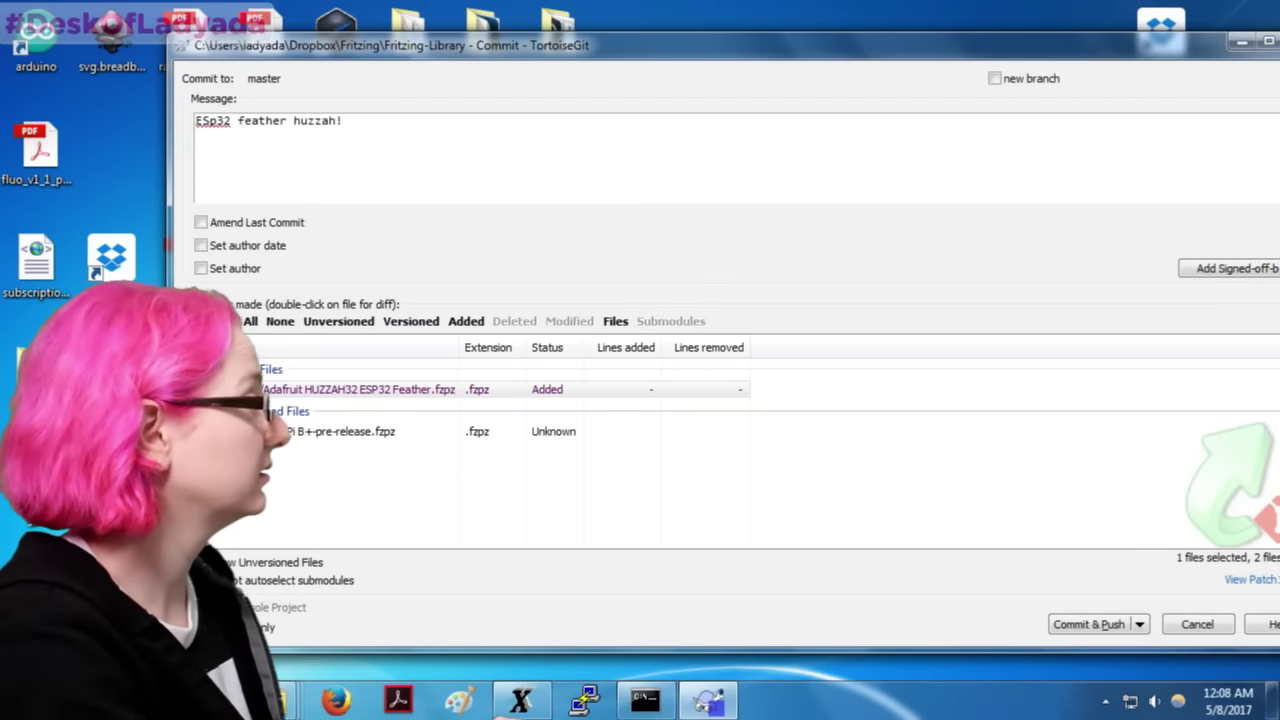
{"action": "left_click", "coordinate": [1096, 624]}
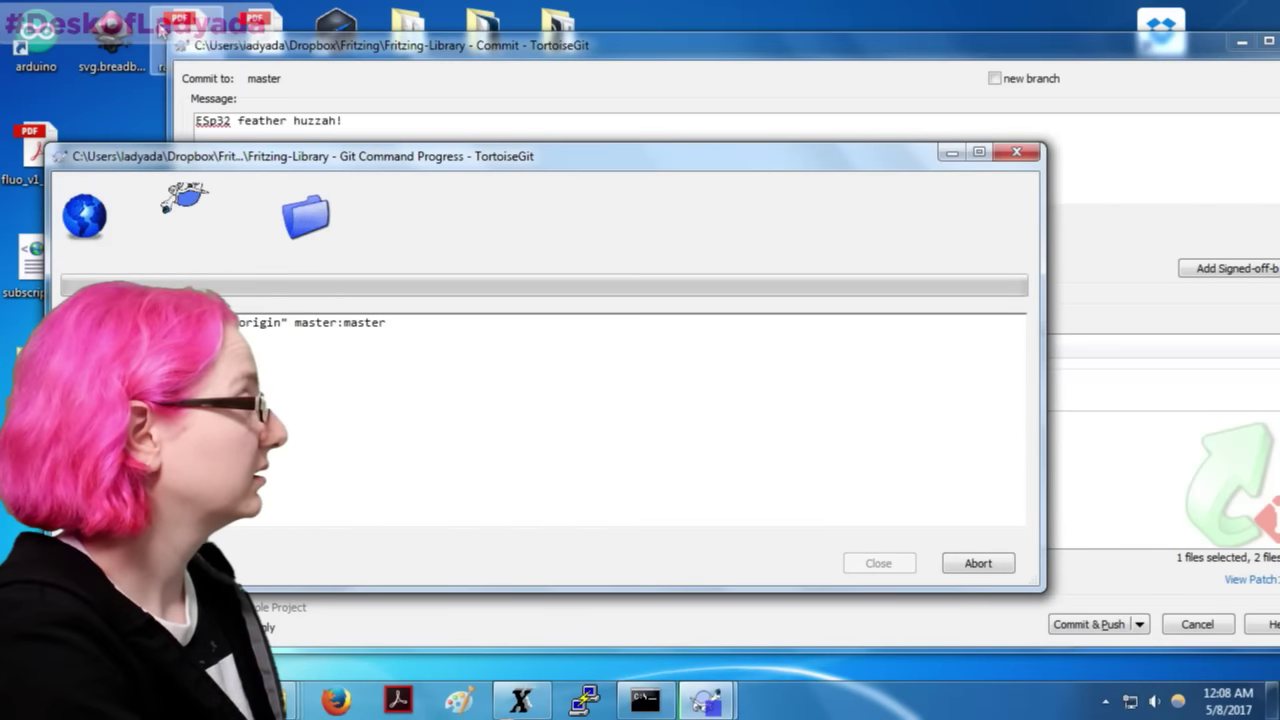
{"action": "mouse_move", "coordinate": [285, 700]}
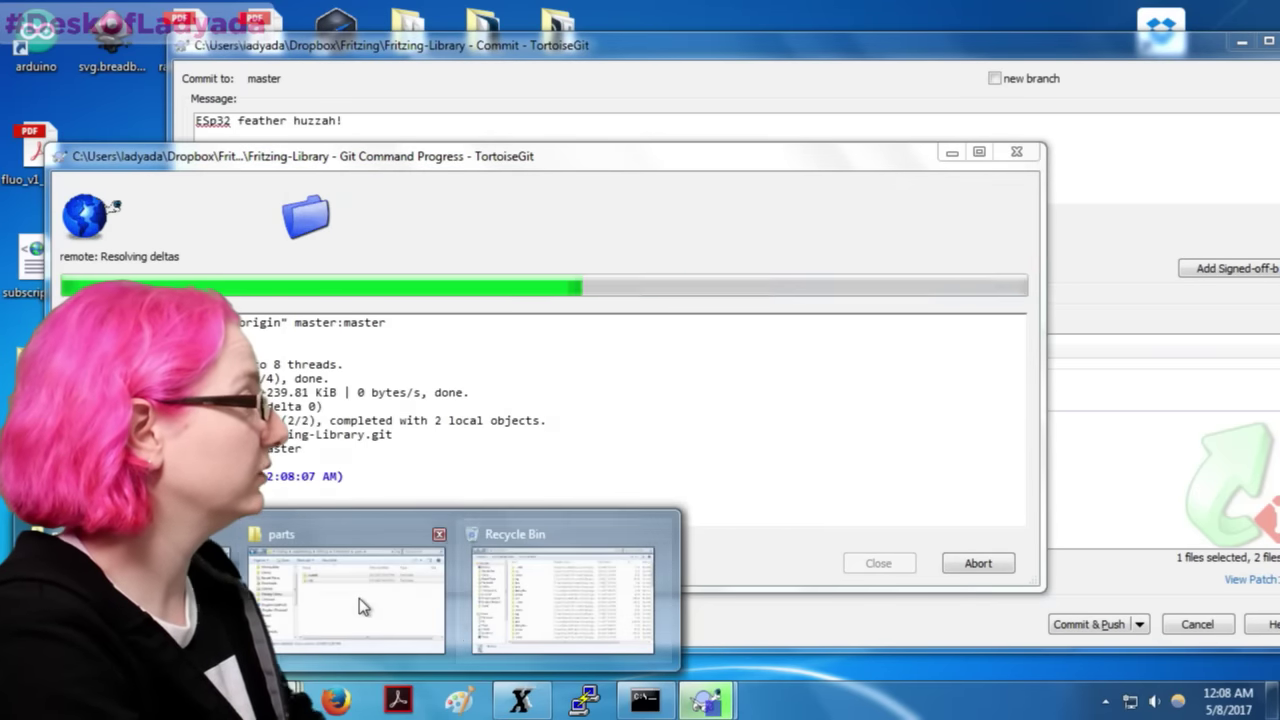
{"action": "left_click", "coordinate": [359, 598]}
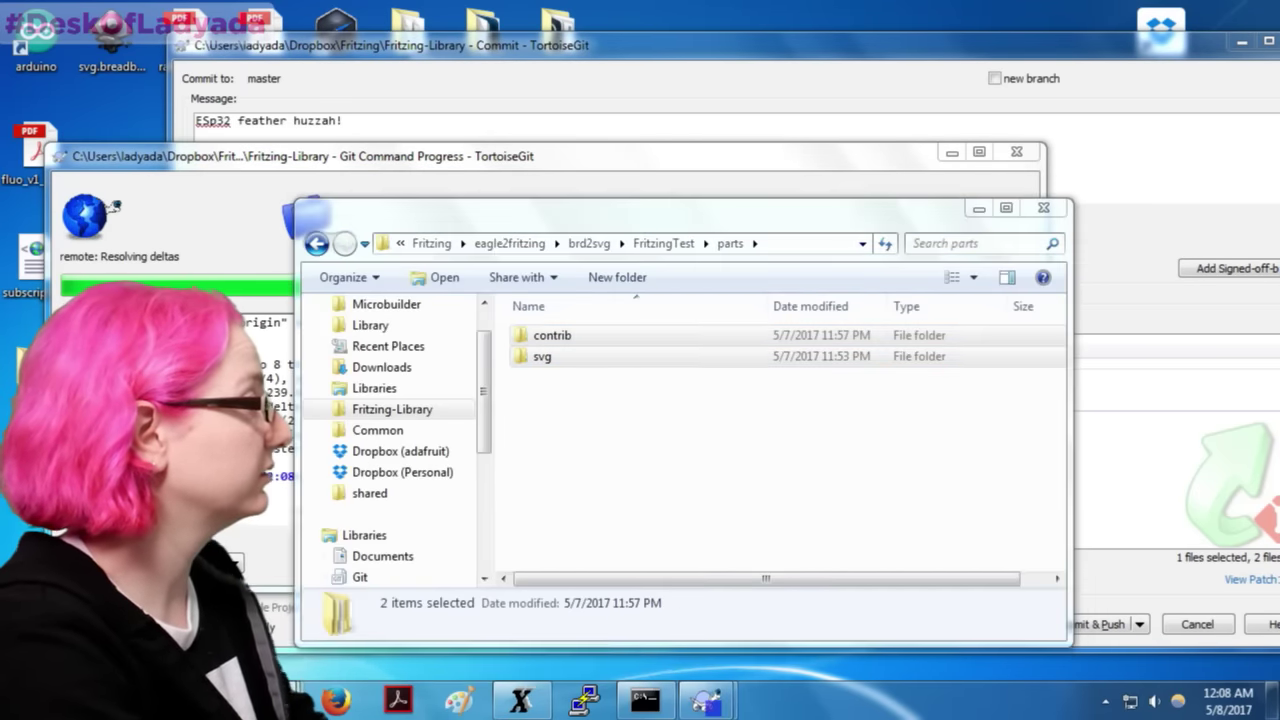
{"action": "mouse_move", "coordinate": [285, 700]}
{"action": "left_click", "coordinate": [620, 580]}
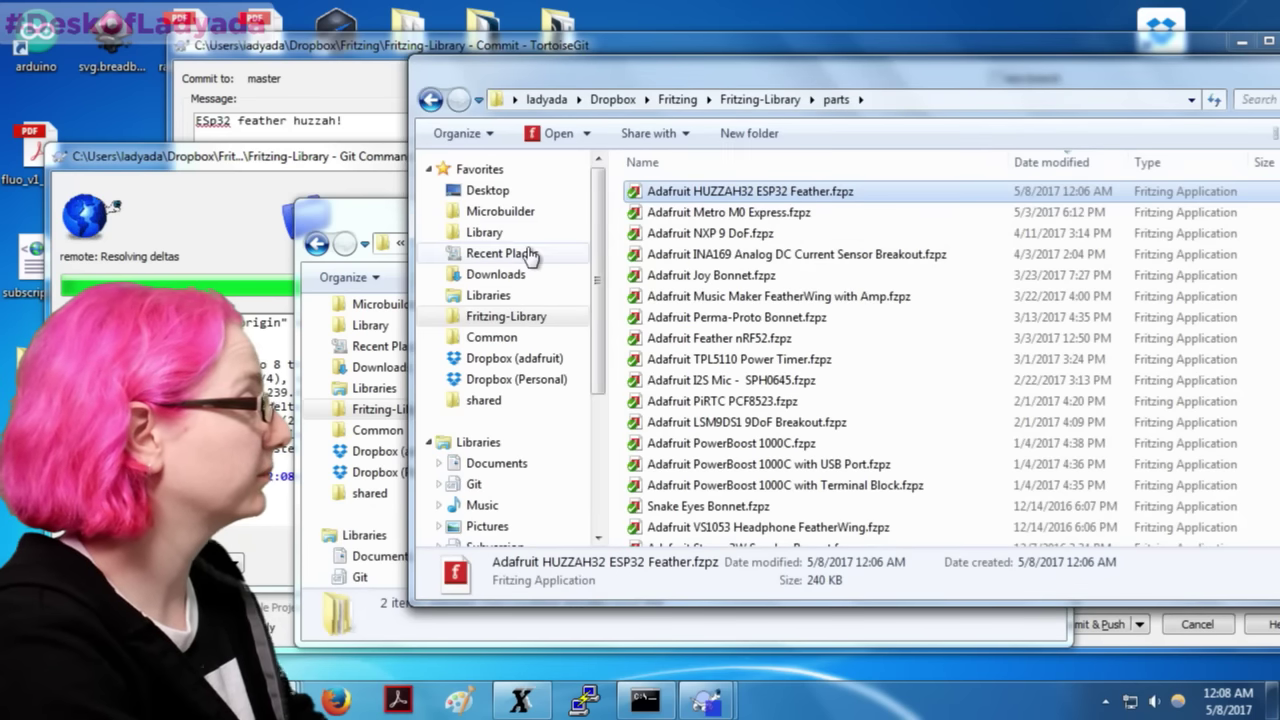
{"action": "left_click", "coordinate": [370, 48]}
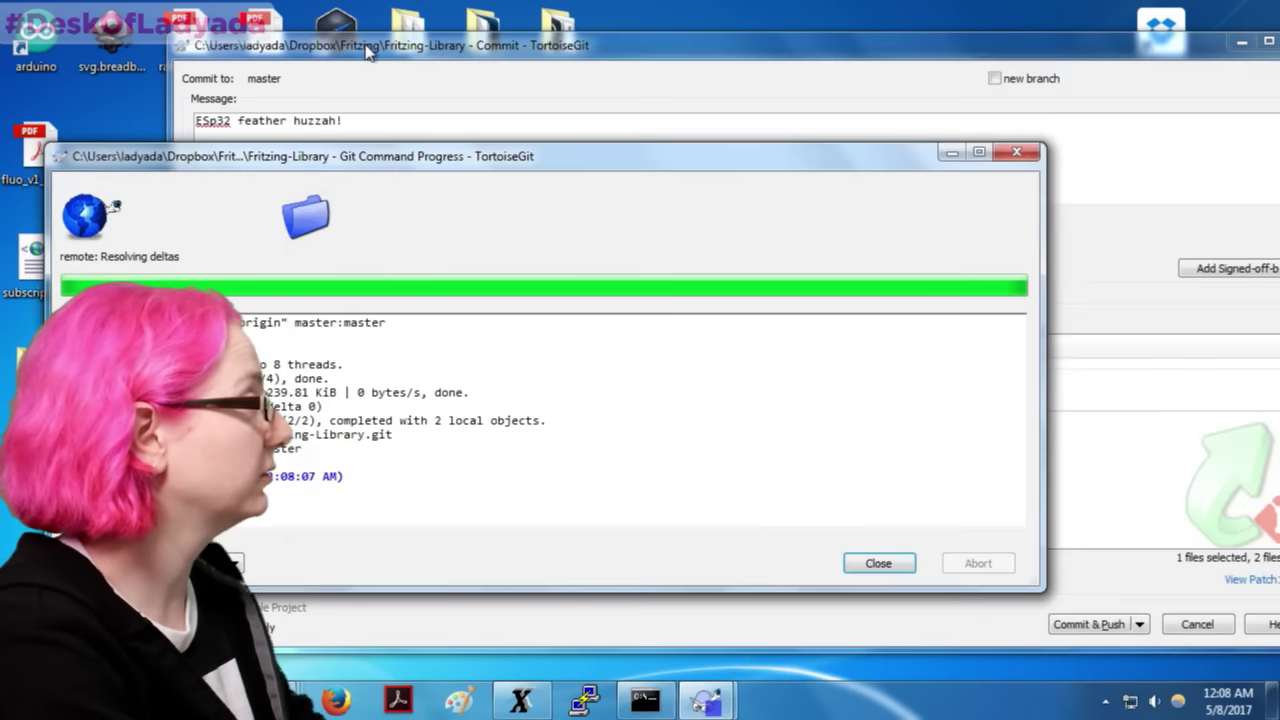
{"action": "left_click", "coordinate": [878, 563]}
{"action": "key", "text": "super"}
{"action": "type", "text": "doc"}
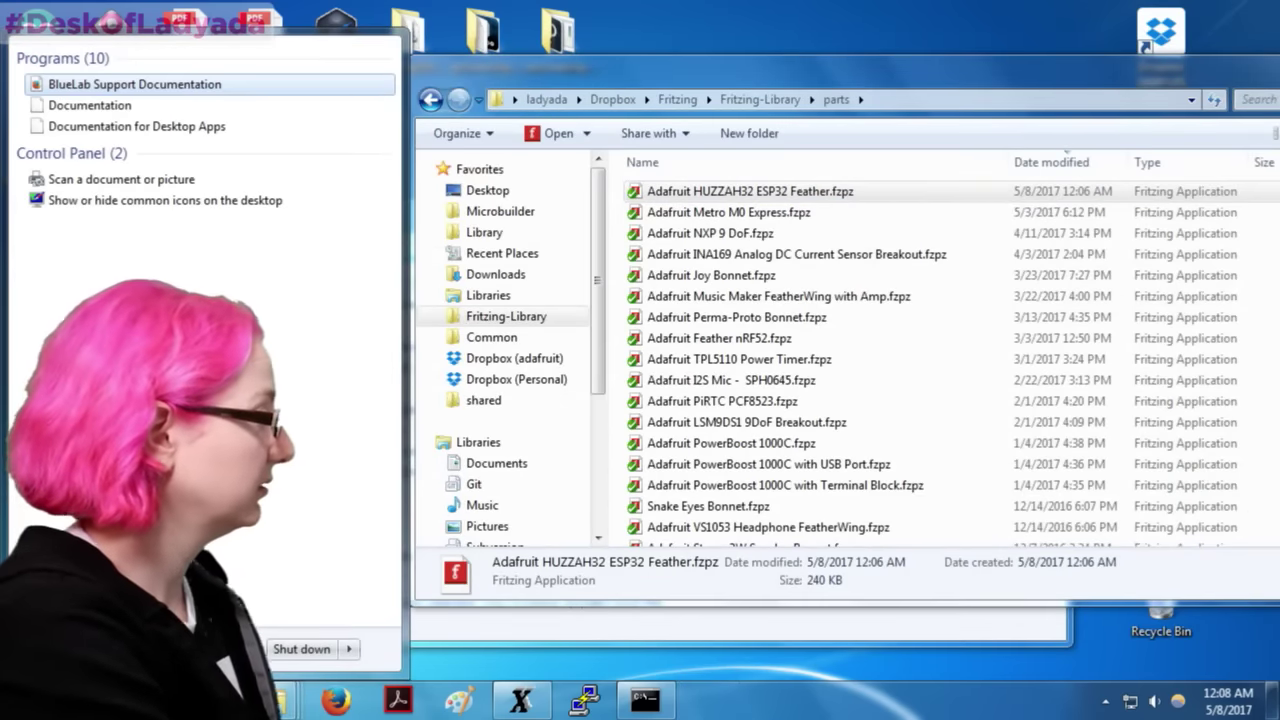
{"action": "key", "text": "Return"}
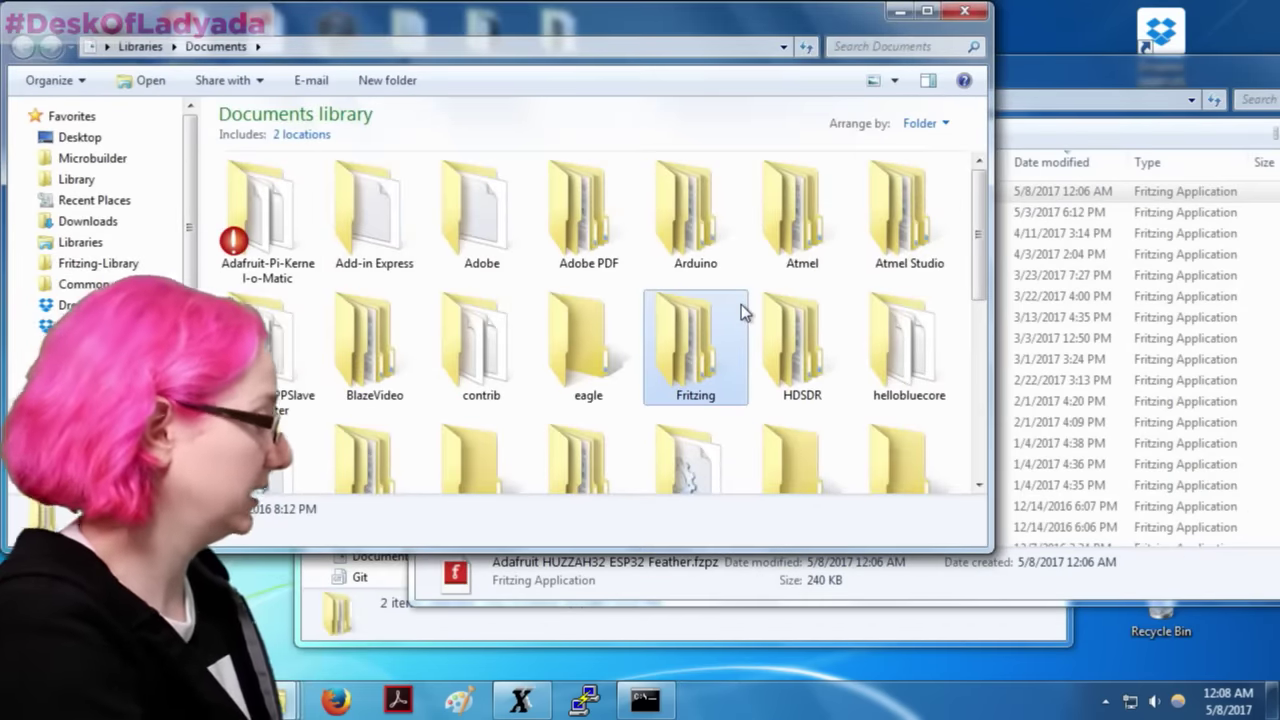
{"action": "double_click", "coordinate": [741, 304]}
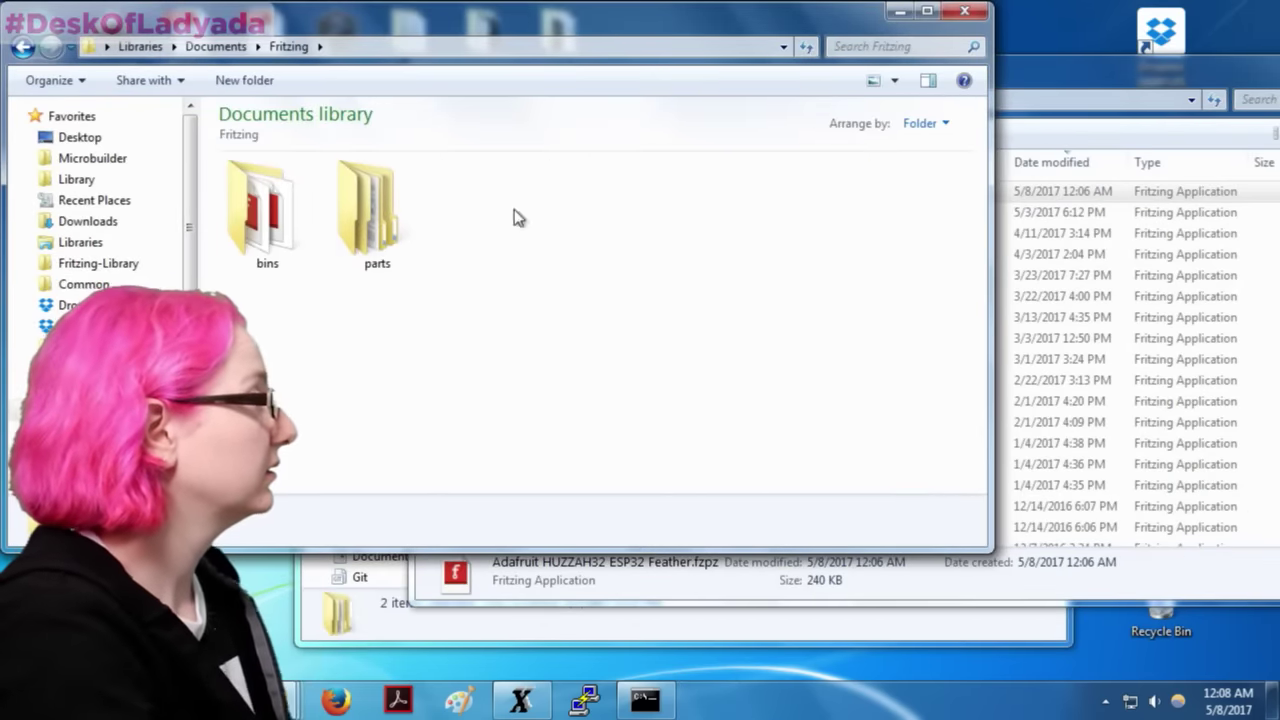
{"action": "double_click", "coordinate": [359, 210]}
{"action": "left_click_drag", "start_coordinate": [609, 351], "coordinate": [240, 216]}
{"action": "key", "text": "Return"}
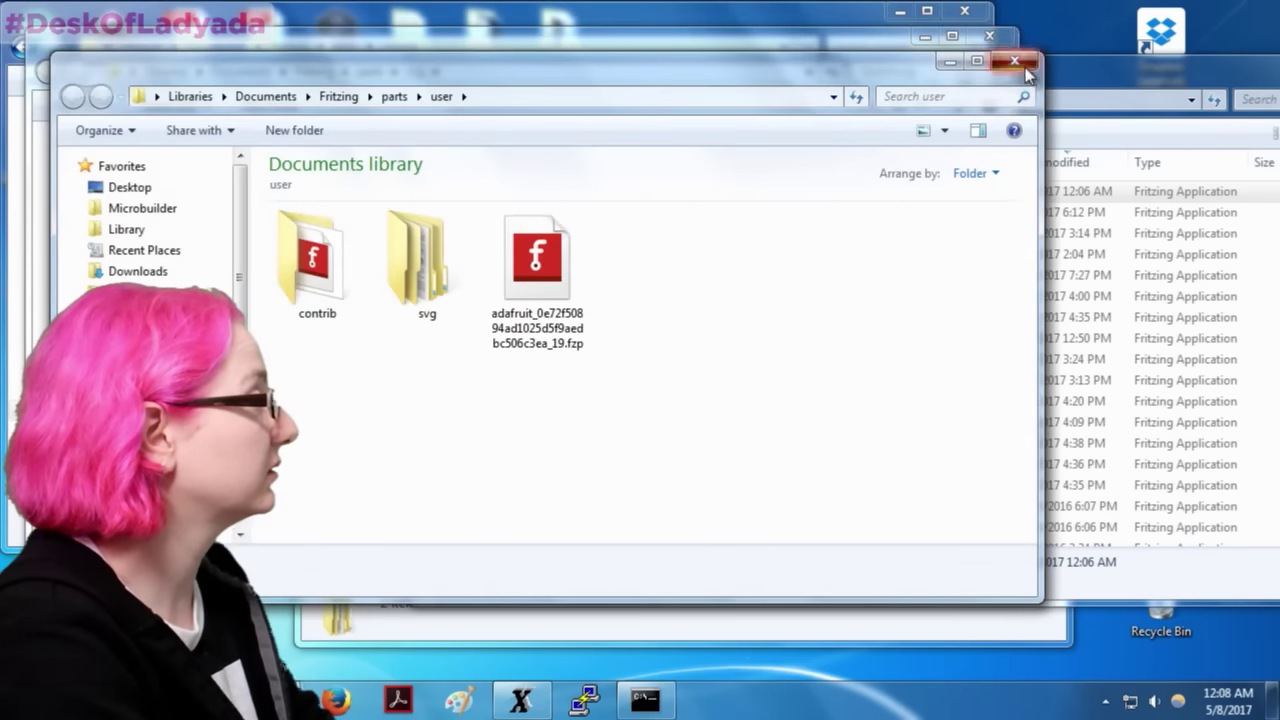
{"action": "left_click", "coordinate": [1014, 61]}
{"action": "left_click", "coordinate": [988, 36]}
{"action": "left_click", "coordinate": [964, 10]}
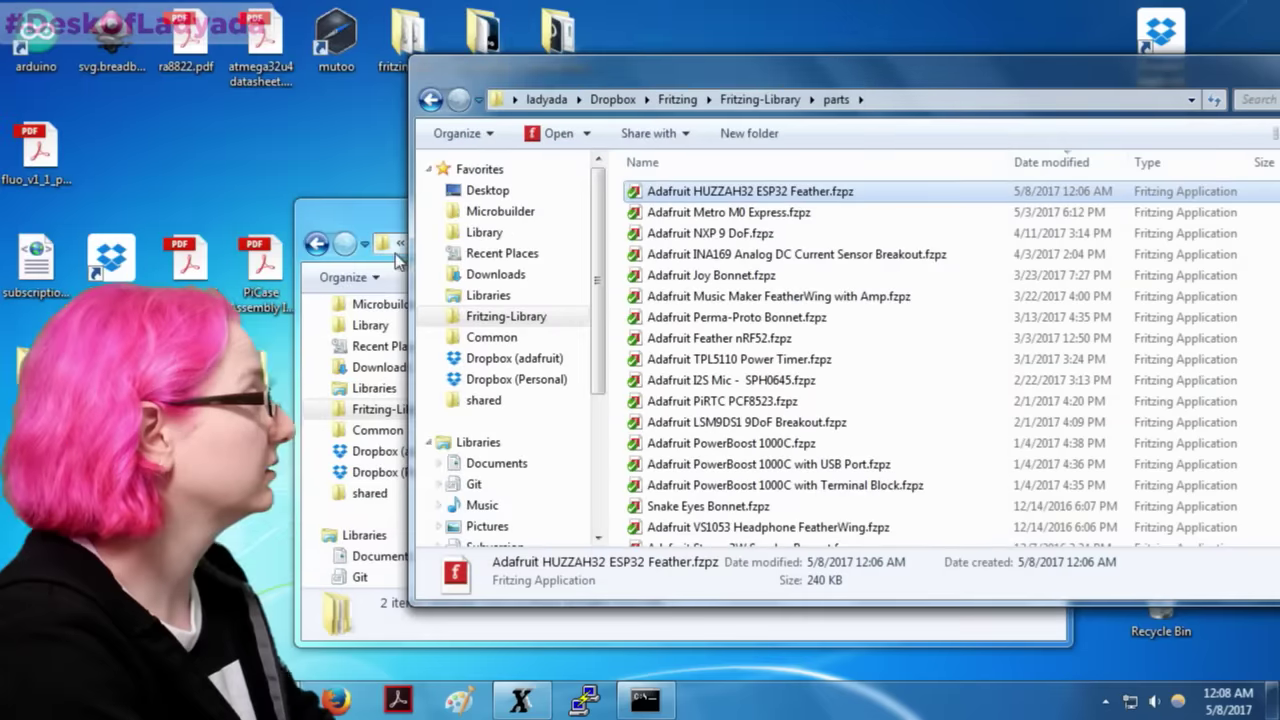
Step: Delete all folders inside the Fritzing parts folder of the Documents library
{"action": "key", "text": "super"}
{"action": "type", "text": "doc"}
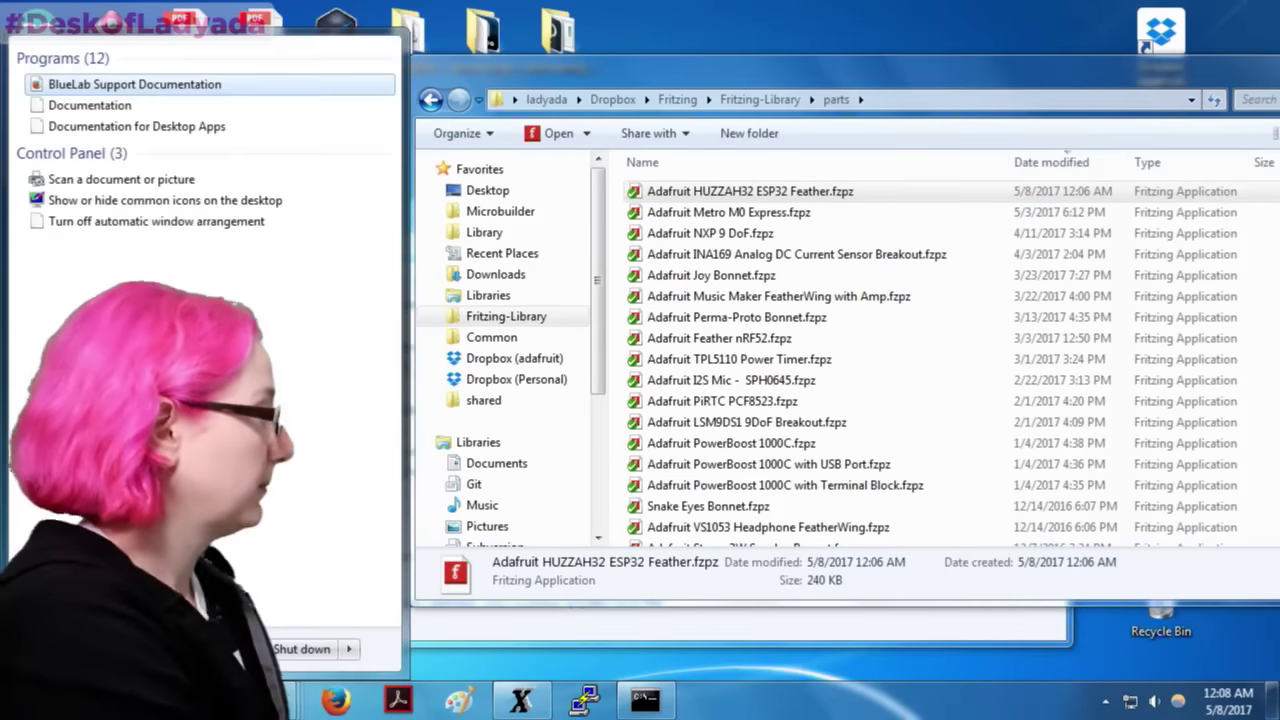
{"action": "type", "text": "u"}
{"action": "key", "text": "Return"}
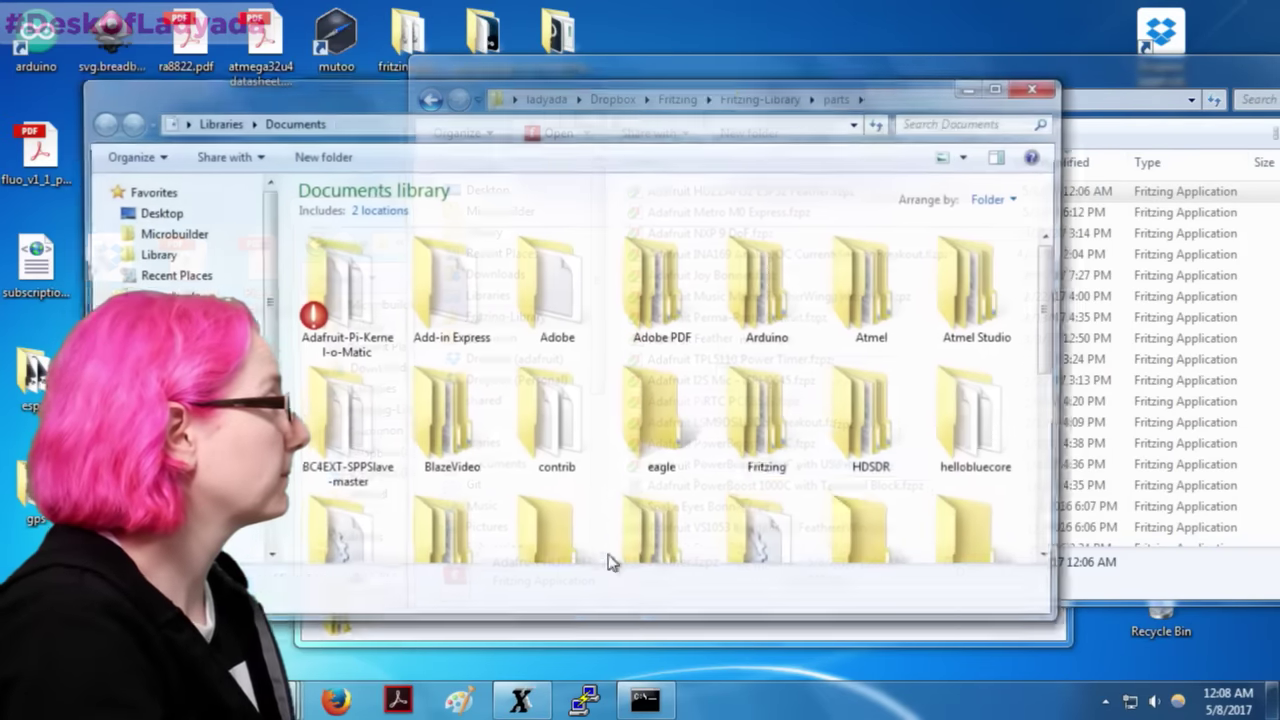
{"action": "double_click", "coordinate": [758, 418]}
{"action": "double_click", "coordinate": [462, 296]}
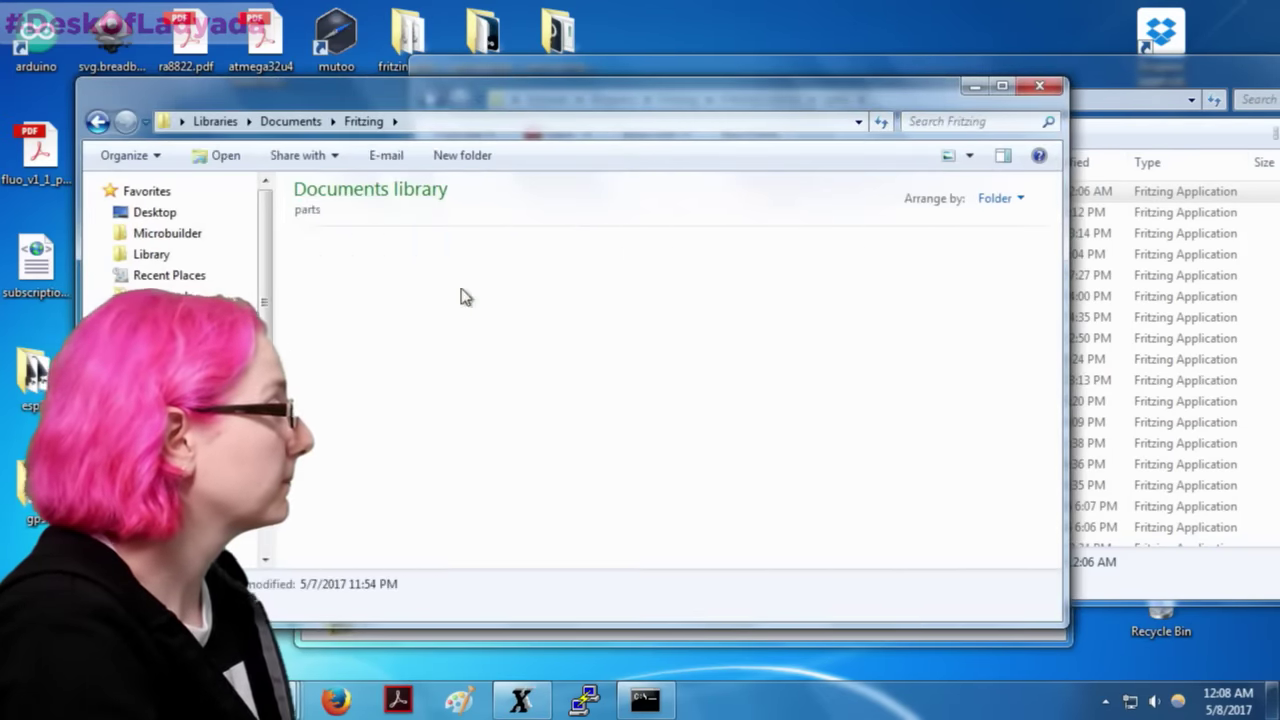
{"action": "left_click_drag", "start_coordinate": [674, 431], "coordinate": [350, 268]}
{"action": "key", "text": "Delete"}
{"action": "key", "text": "Return"}
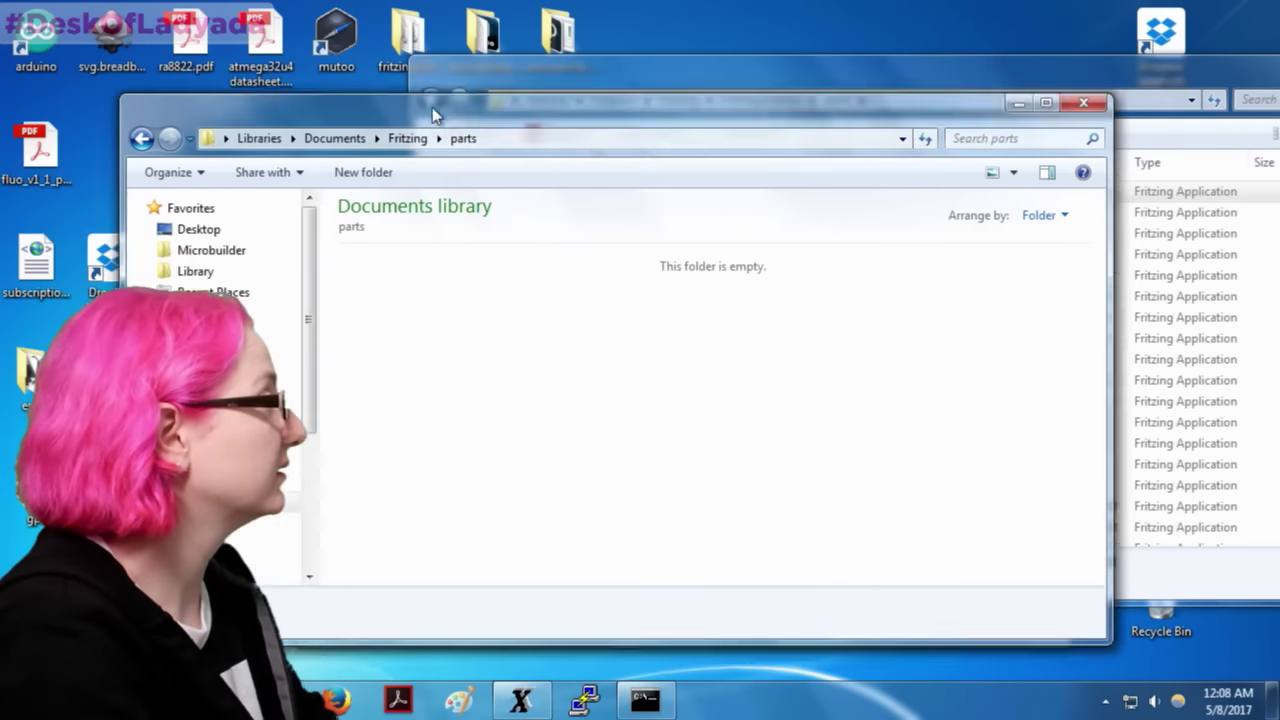
Step: Launch Fritzing from its desktop folder and import the exported HUZZAH32 ESP32 Feather part into My Parts
{"action": "double_click", "coordinate": [407, 35]}
{"action": "double_click", "coordinate": [484, 262]}
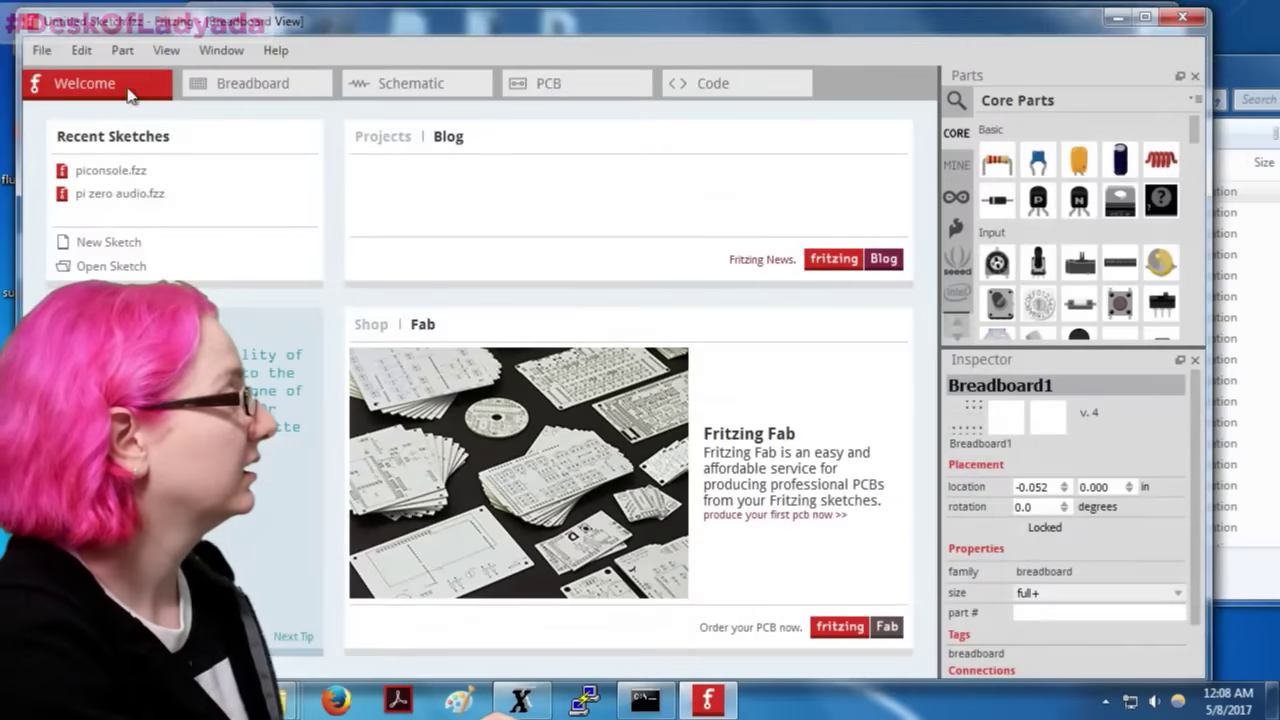
{"action": "left_click", "coordinate": [41, 50]}
{"action": "left_click", "coordinate": [60, 86]}
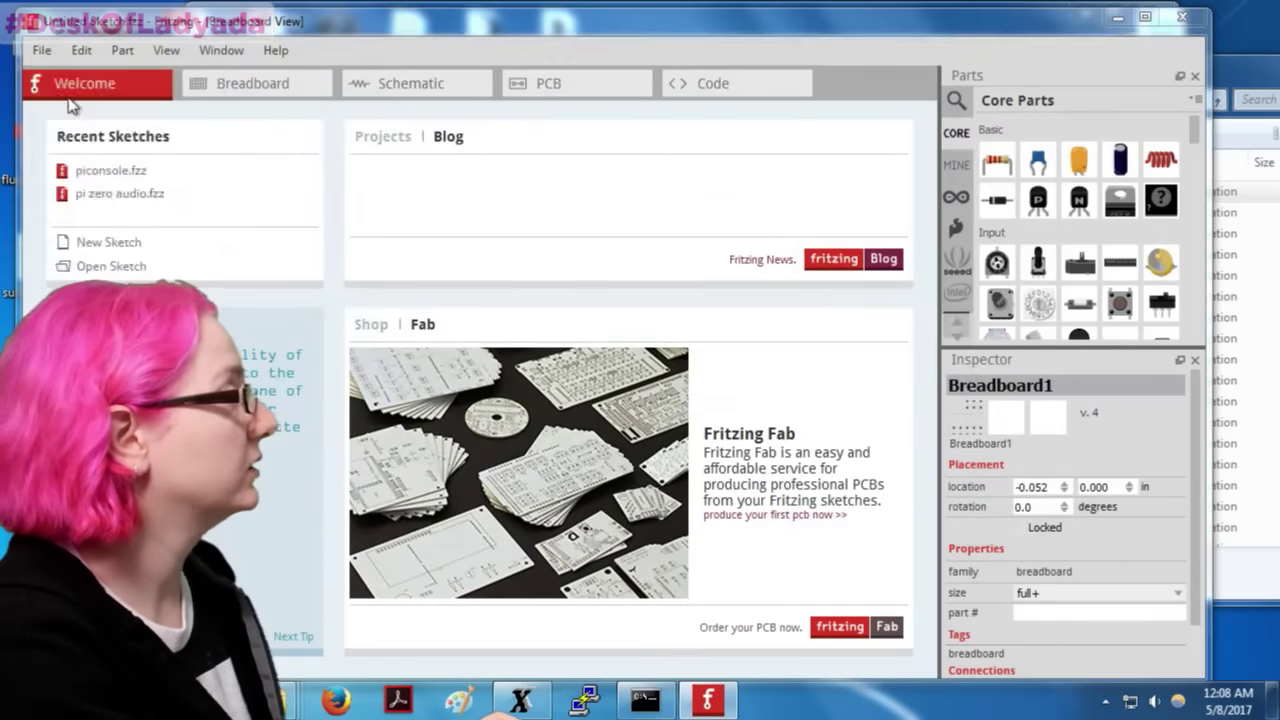
{"action": "double_click", "coordinate": [375, 174]}
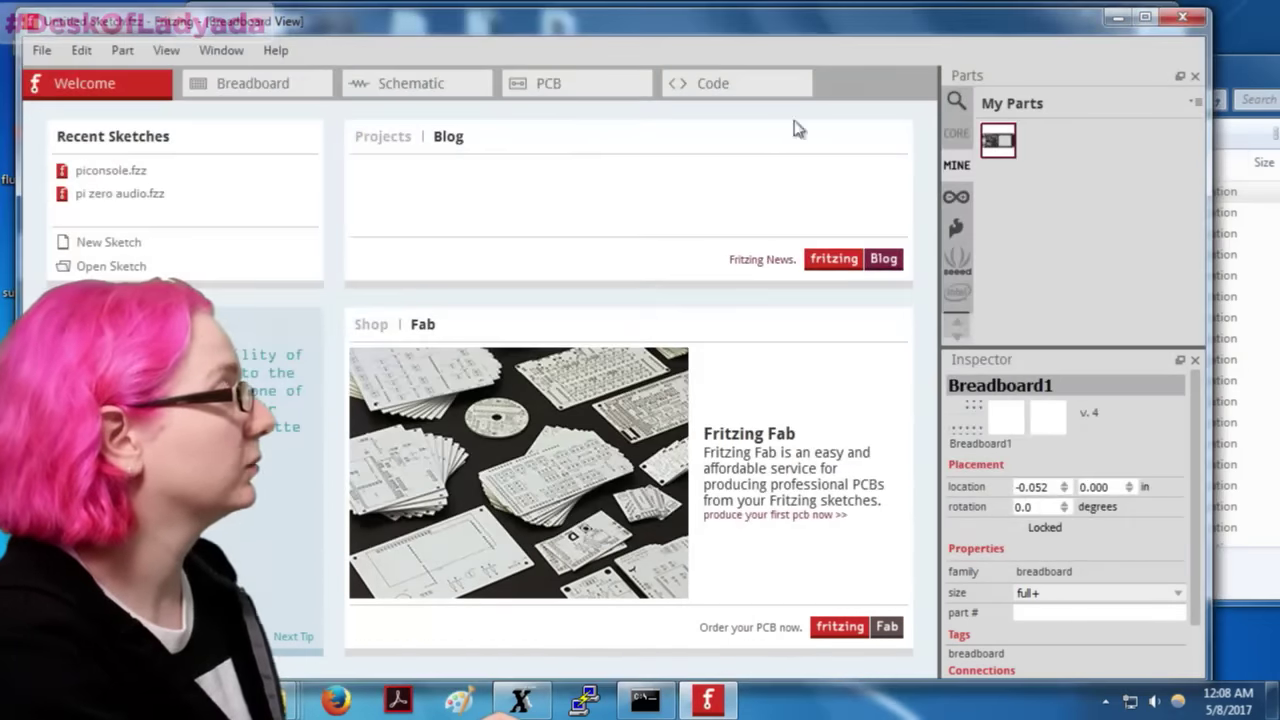
Step: Place the imported Feather on the breadboard across the centre gap and inspect its artwork up close
{"action": "left_click", "coordinate": [272, 80]}
{"action": "left_click_drag", "start_coordinate": [998, 140], "coordinate": [700, 337]}
{"action": "left_click_drag", "start_coordinate": [556, 318], "coordinate": [556, 318]}
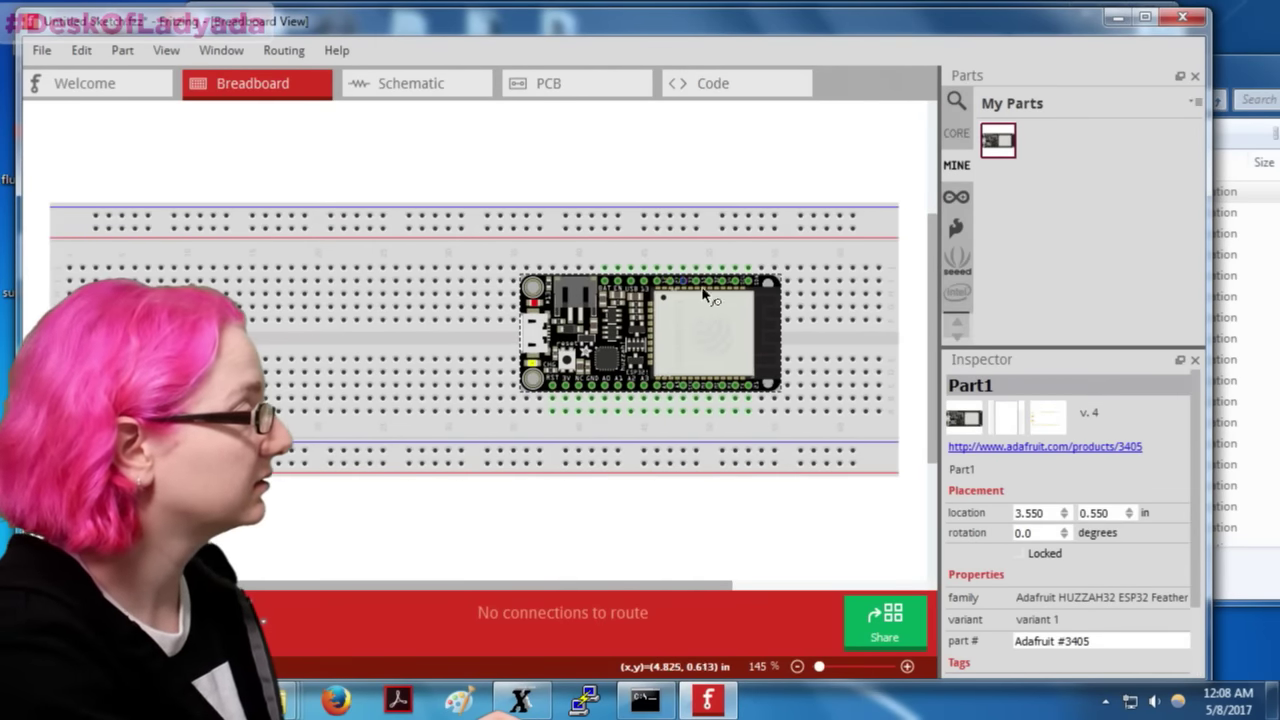
{"action": "scroll", "coordinate": [703, 292], "scroll_direction": "up", "scroll_amount": 6, "text": "ctrl"}
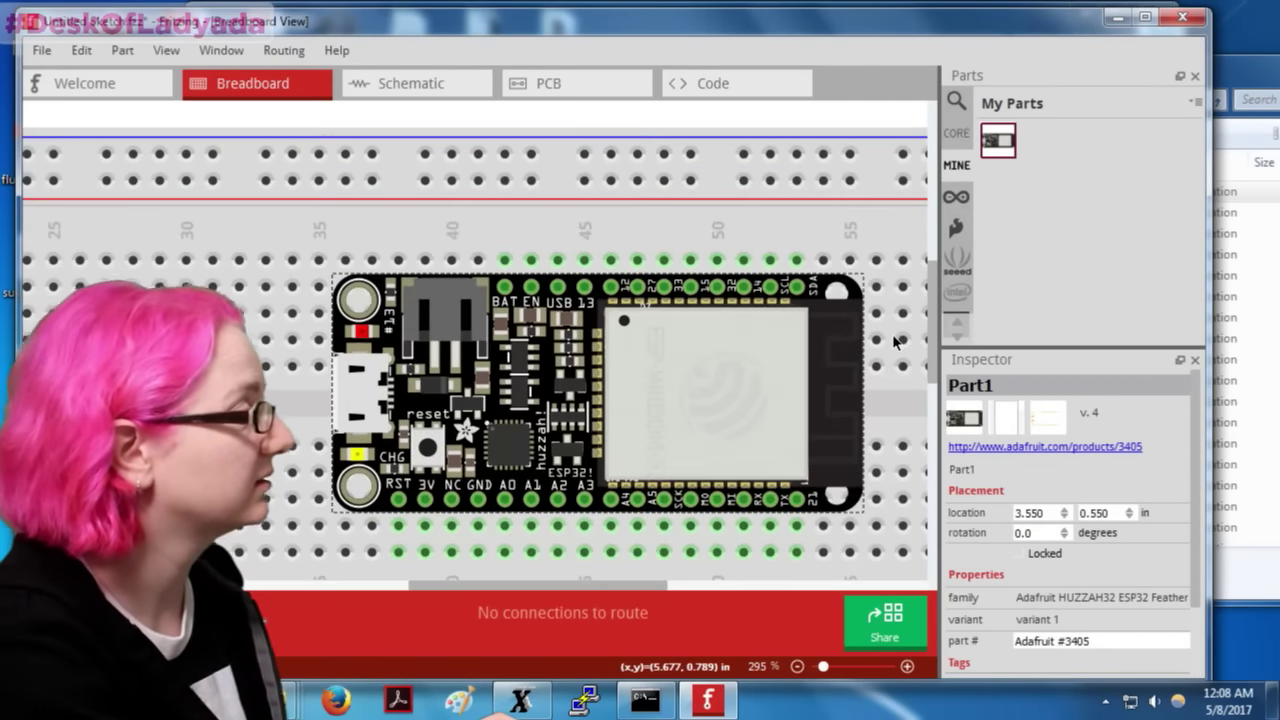
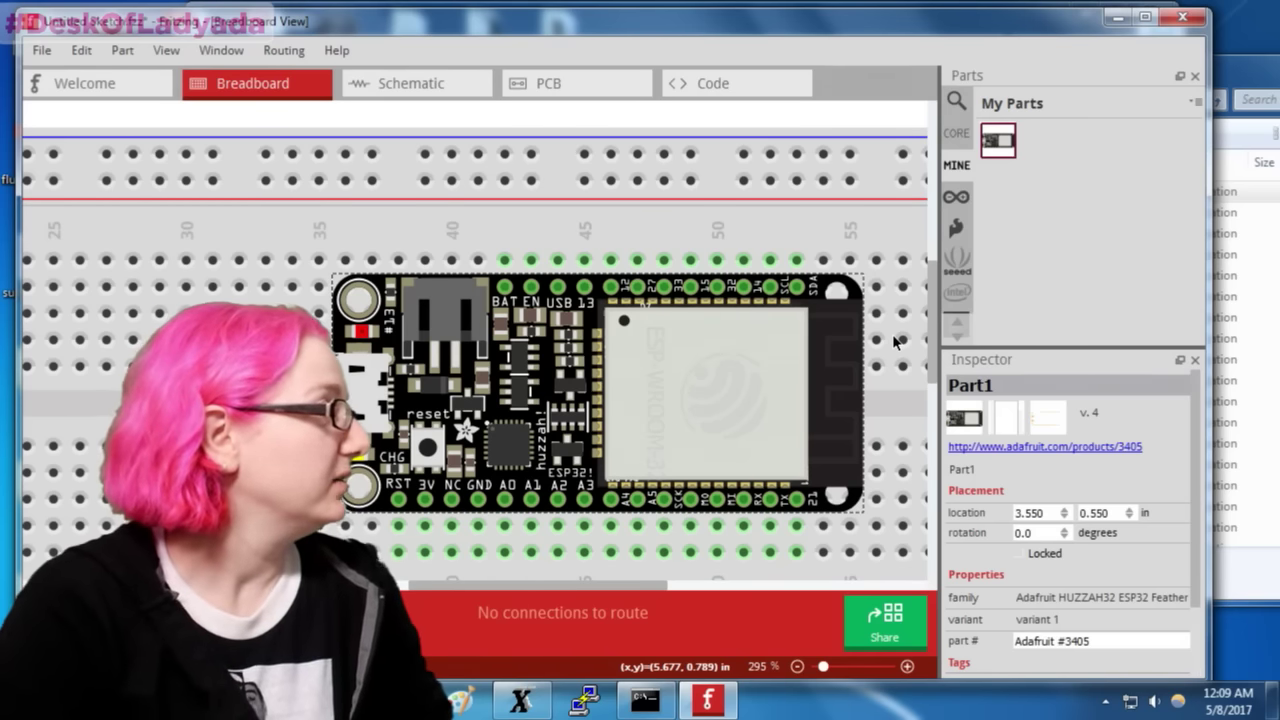
{"action": "scroll", "coordinate": [789, 380], "scroll_direction": "up", "scroll_amount": 3, "text": "ctrl"}
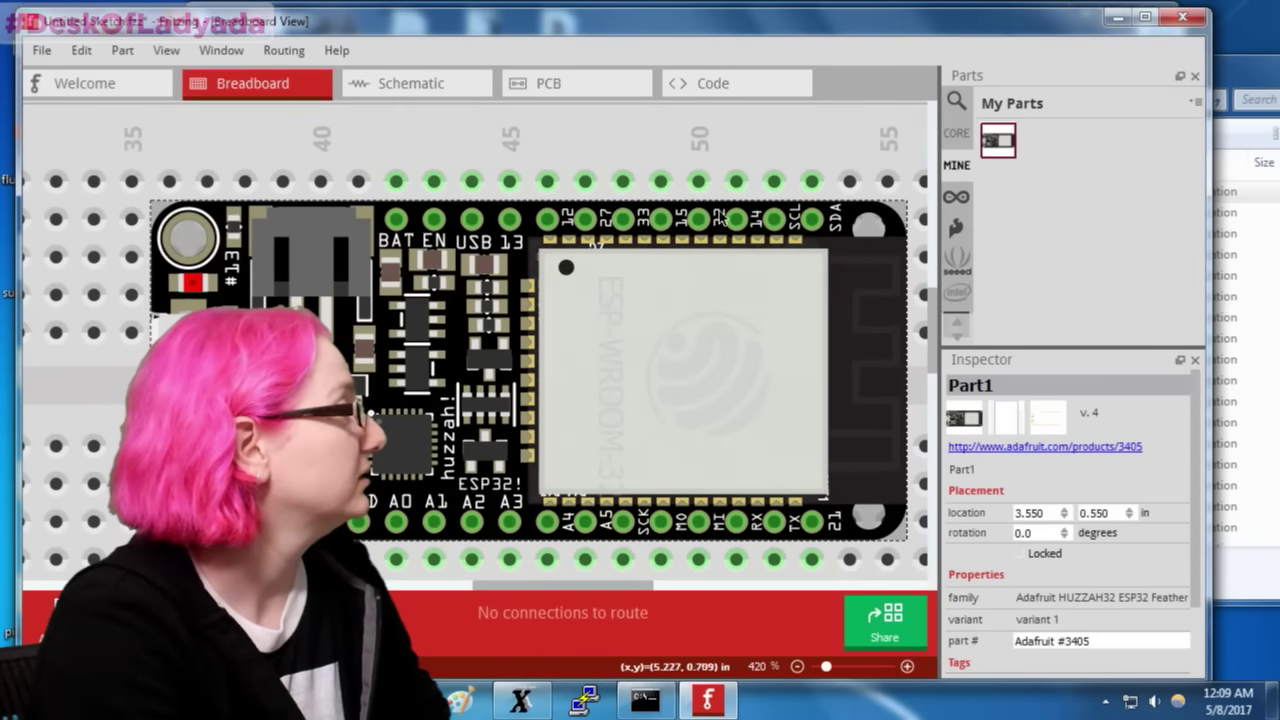
{"action": "scroll", "coordinate": [759, 262], "scroll_direction": "right", "scroll_amount": 2}
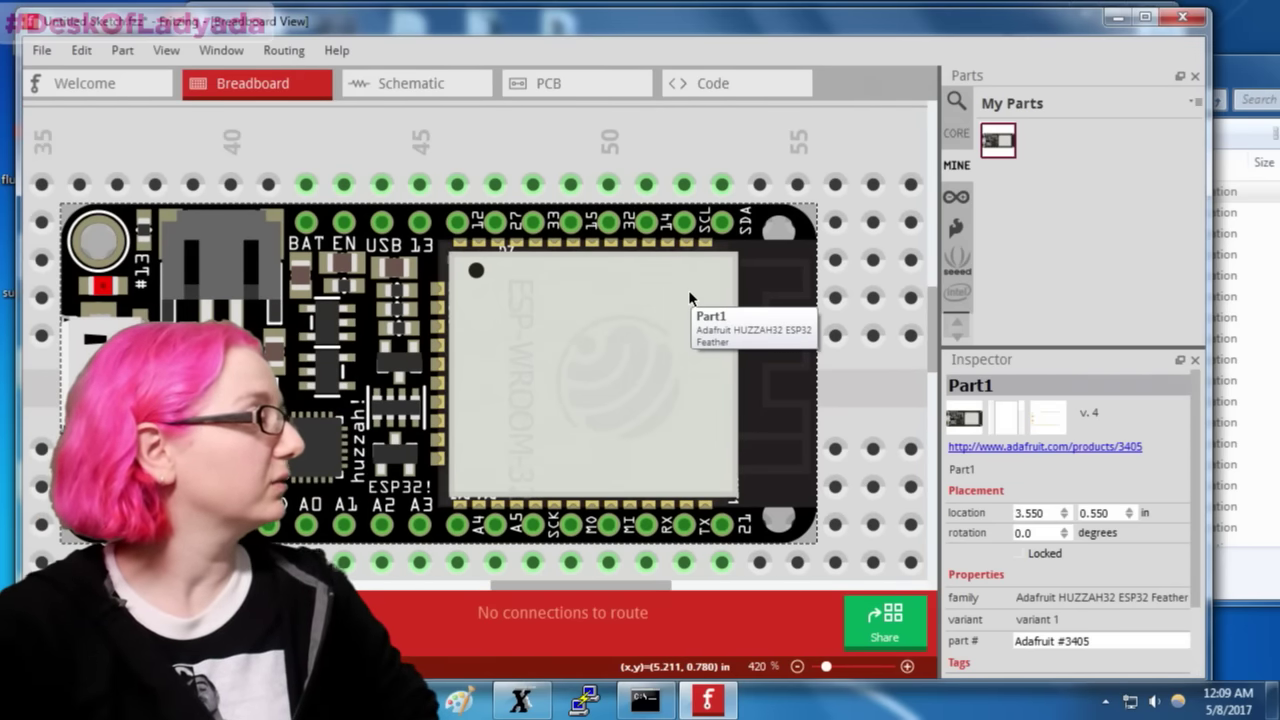
Step: Inspect the Feather in the PCB view, repositioning it on the board, and check its pin labels in the schematic view
{"action": "left_click", "coordinate": [586, 87]}
{"action": "left_click_drag", "start_coordinate": [433, 282], "coordinate": [489, 340]}
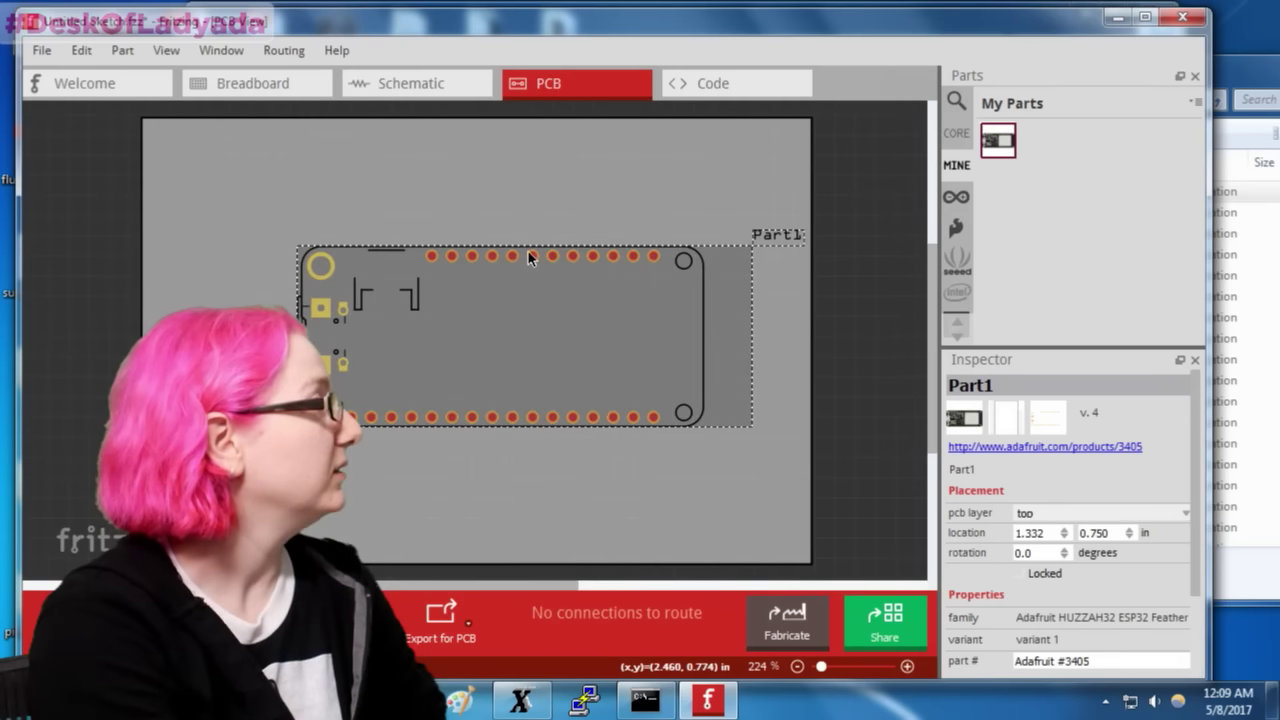
{"action": "mouse_move", "coordinate": [512, 258]}
{"action": "left_mouse_down"}
{"action": "mouse_move", "coordinate": [549, 200]}
{"action": "mouse_move", "coordinate": [535, 174]}
{"action": "left_mouse_up"}
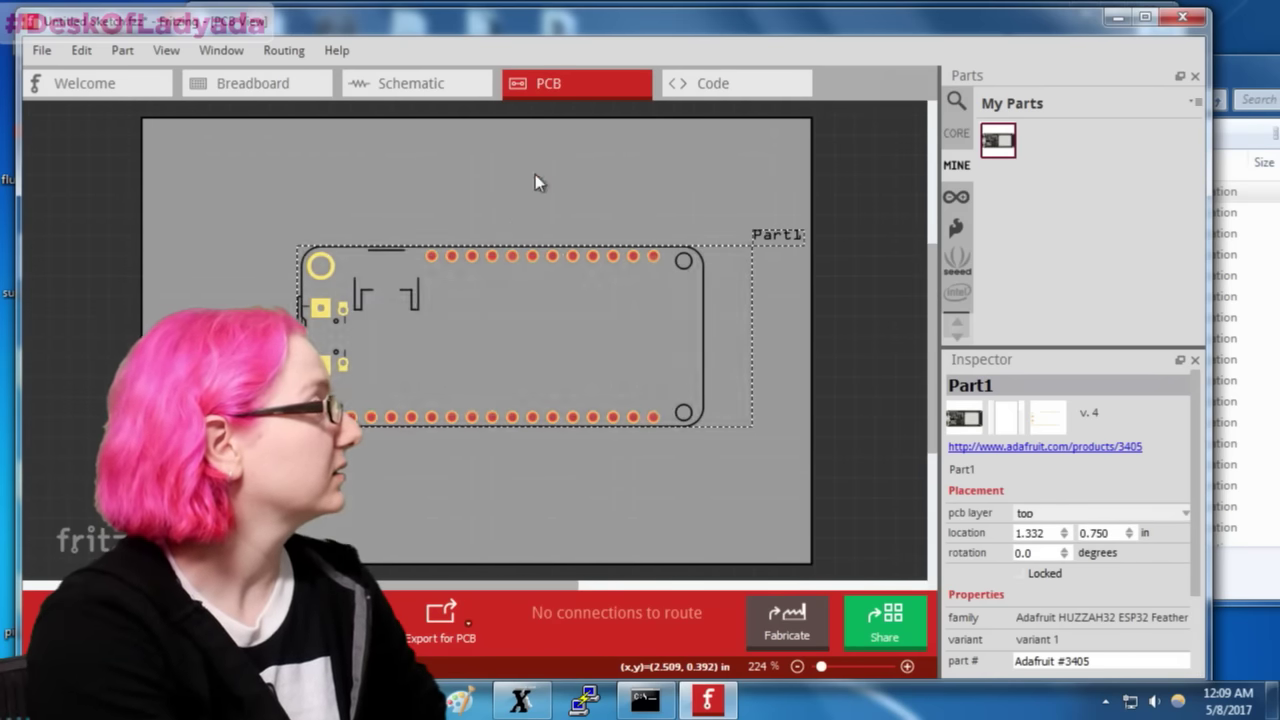
{"action": "left_click", "coordinate": [420, 84]}
{"action": "right_click", "coordinate": [597, 352]}
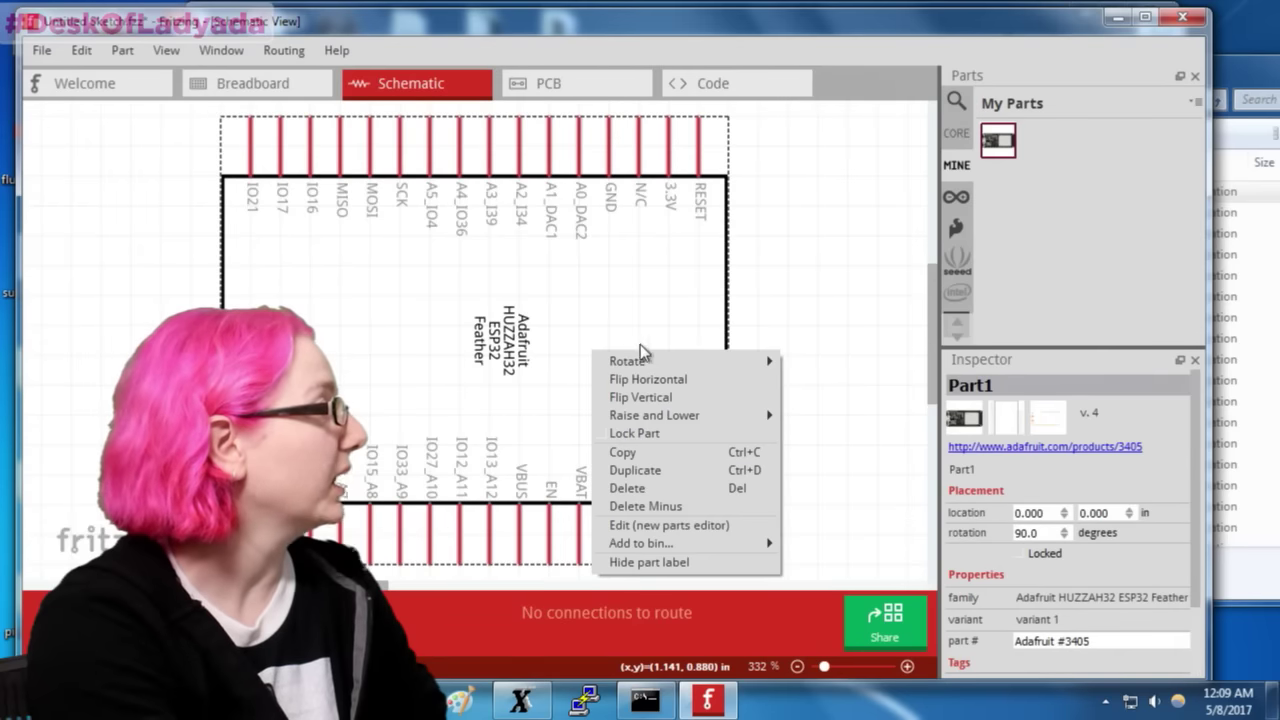
{"action": "left_click", "coordinate": [834, 321]}
Step: Close Fritzing without keeping the imported parts and without saving the untitled sketch
{"action": "left_click", "coordinate": [1182, 17]}
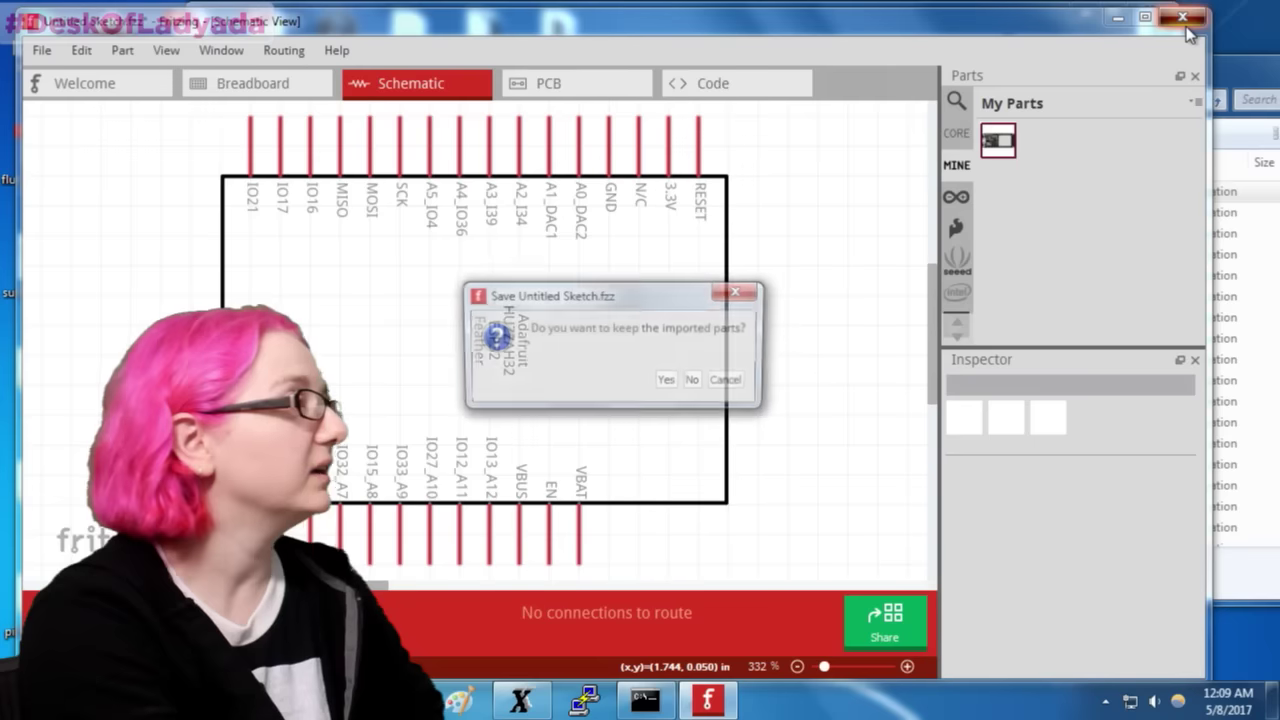
{"action": "left_click", "coordinate": [692, 384]}
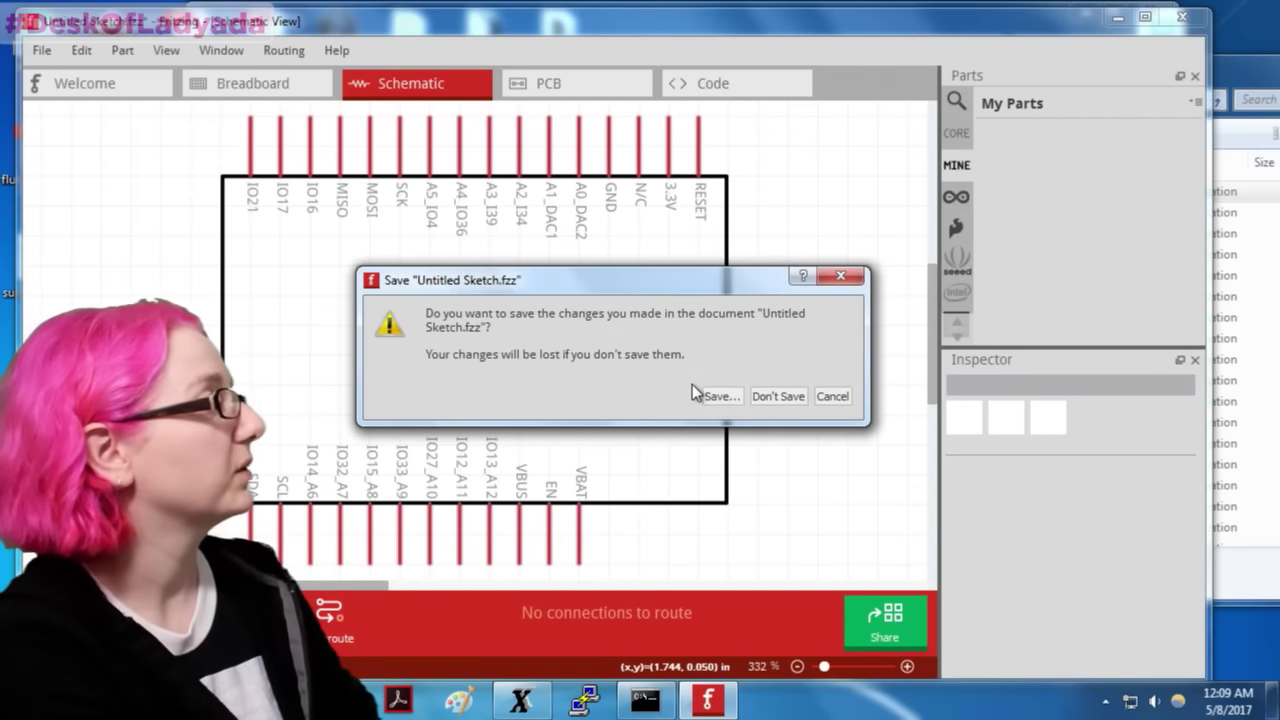
{"action": "left_click", "coordinate": [763, 400]}
{"action": "left_click", "coordinate": [742, 390]}
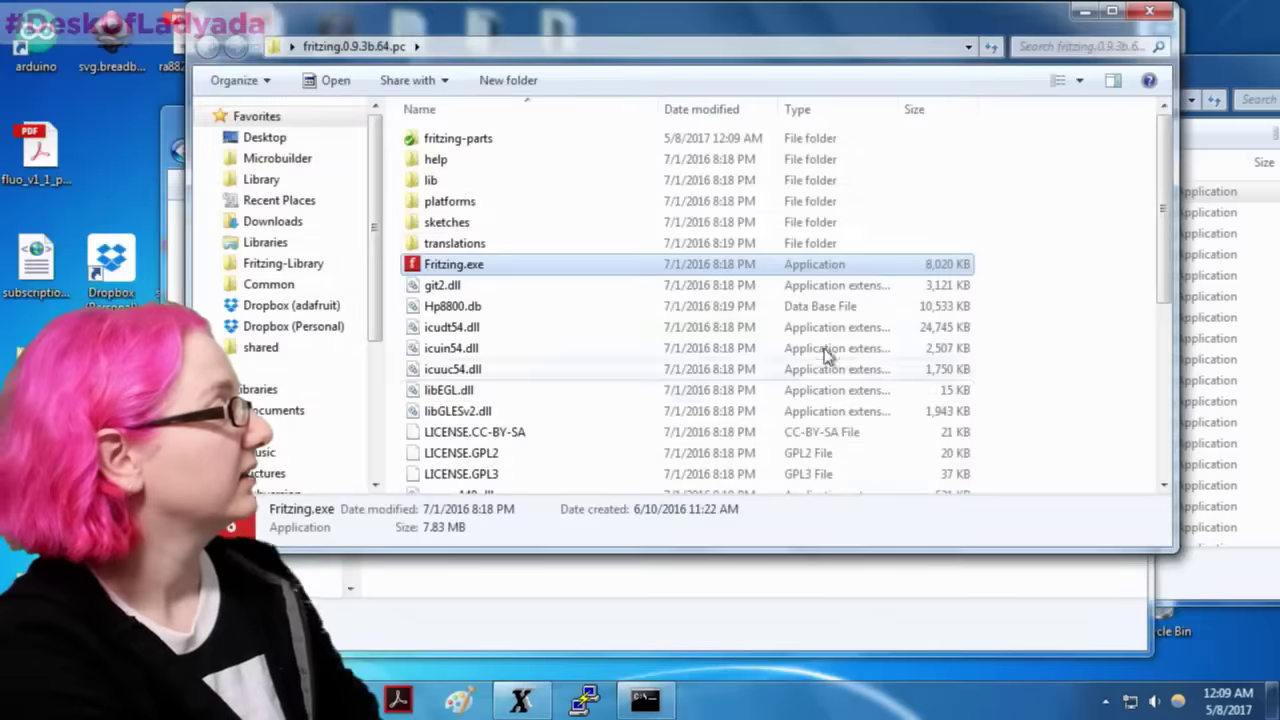
Step: Close all open folder windows to clear the desktop
{"action": "left_click", "coordinate": [1149, 11]}
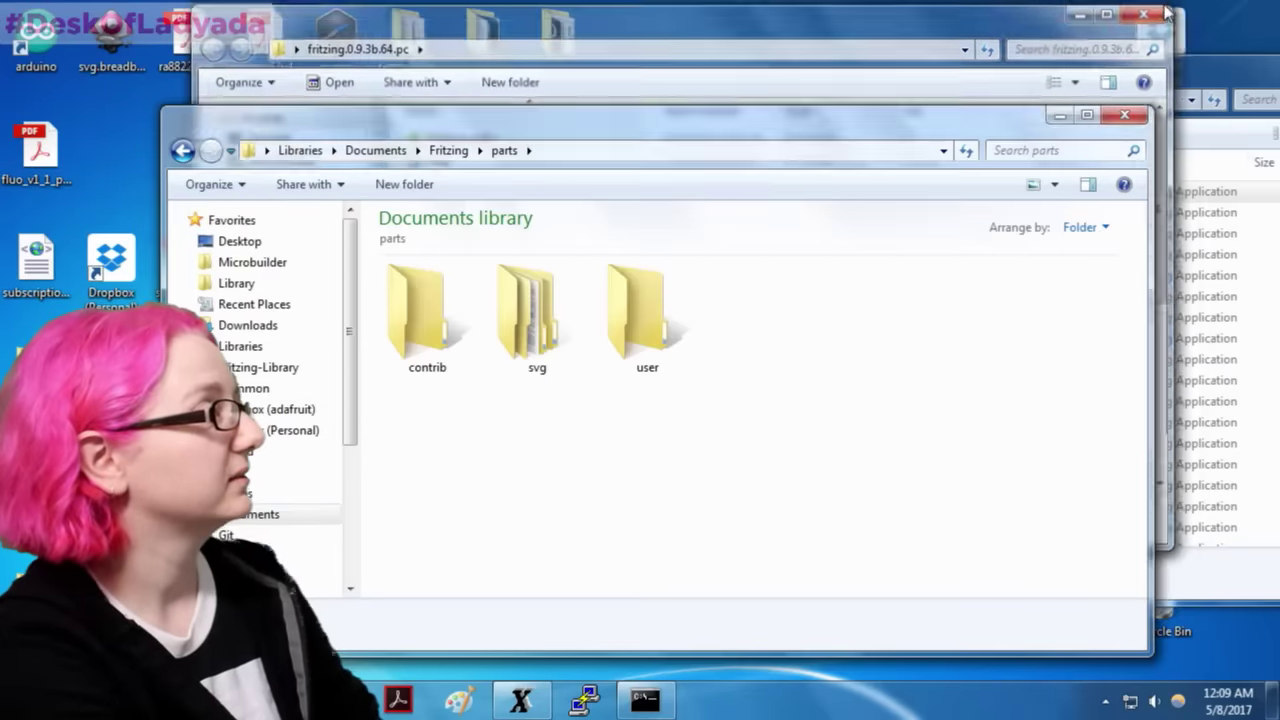
{"action": "left_click", "coordinate": [1150, 12]}
{"action": "left_click", "coordinate": [1130, 127]}
{"action": "left_click", "coordinate": [1113, 104]}
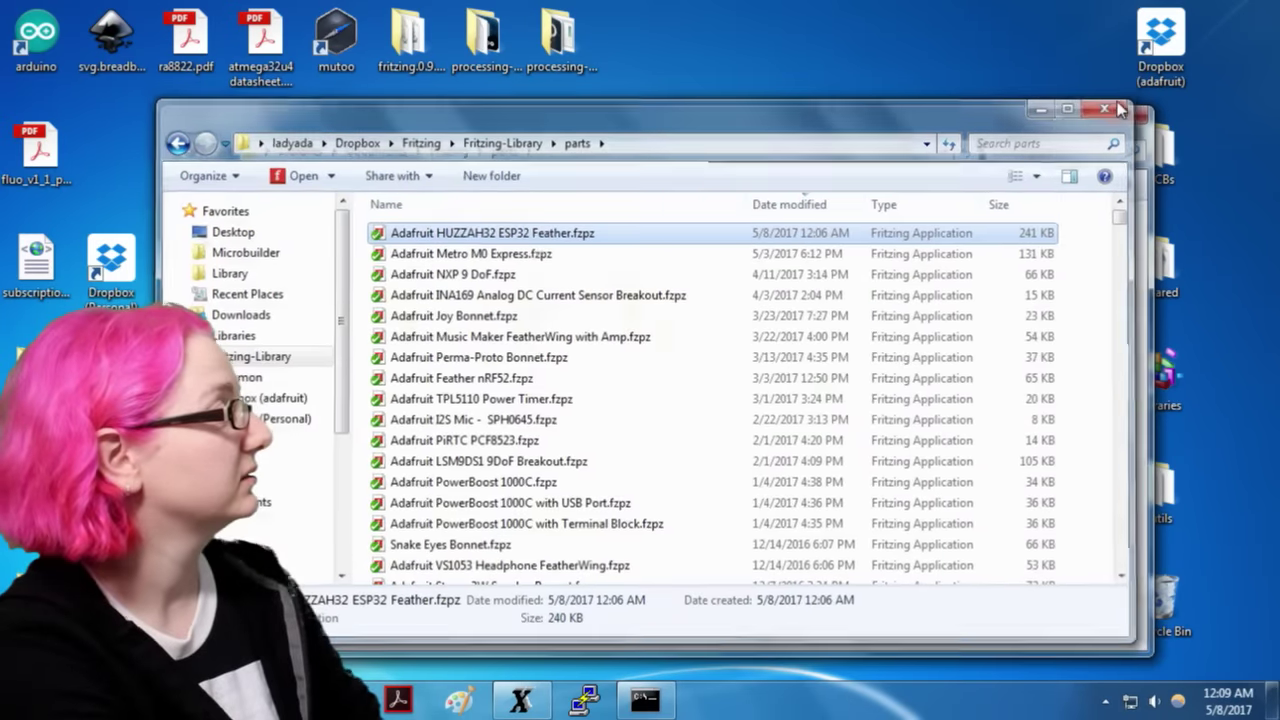
{"action": "left_click", "coordinate": [1125, 130]}
{"action": "left_click", "coordinate": [1128, 125]}
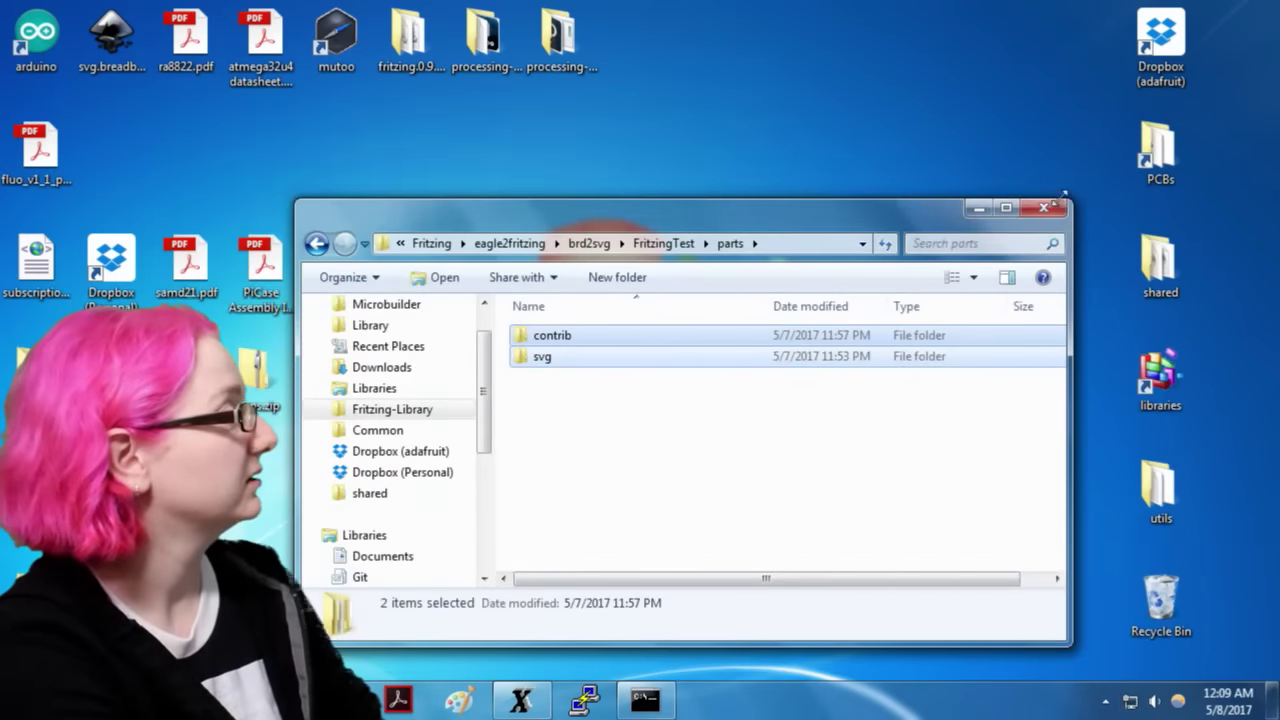
{"action": "left_click", "coordinate": [1046, 206]}
Step: Move the breadboard SVG from the desktop to the Recycle Bin and empty the bin
{"action": "left_click_drag", "start_coordinate": [111, 40], "coordinate": [1170, 605]}
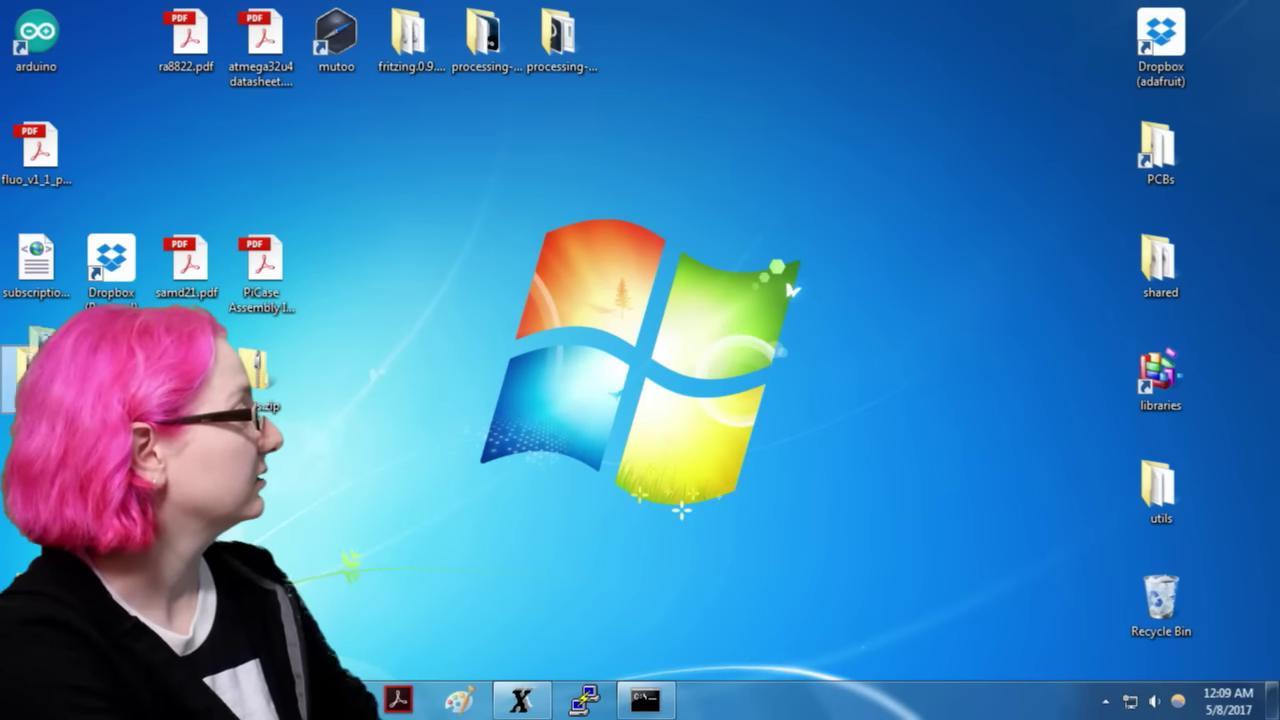
{"action": "right_click", "coordinate": [1163, 604]}
{"action": "left_click", "coordinate": [1150, 480]}
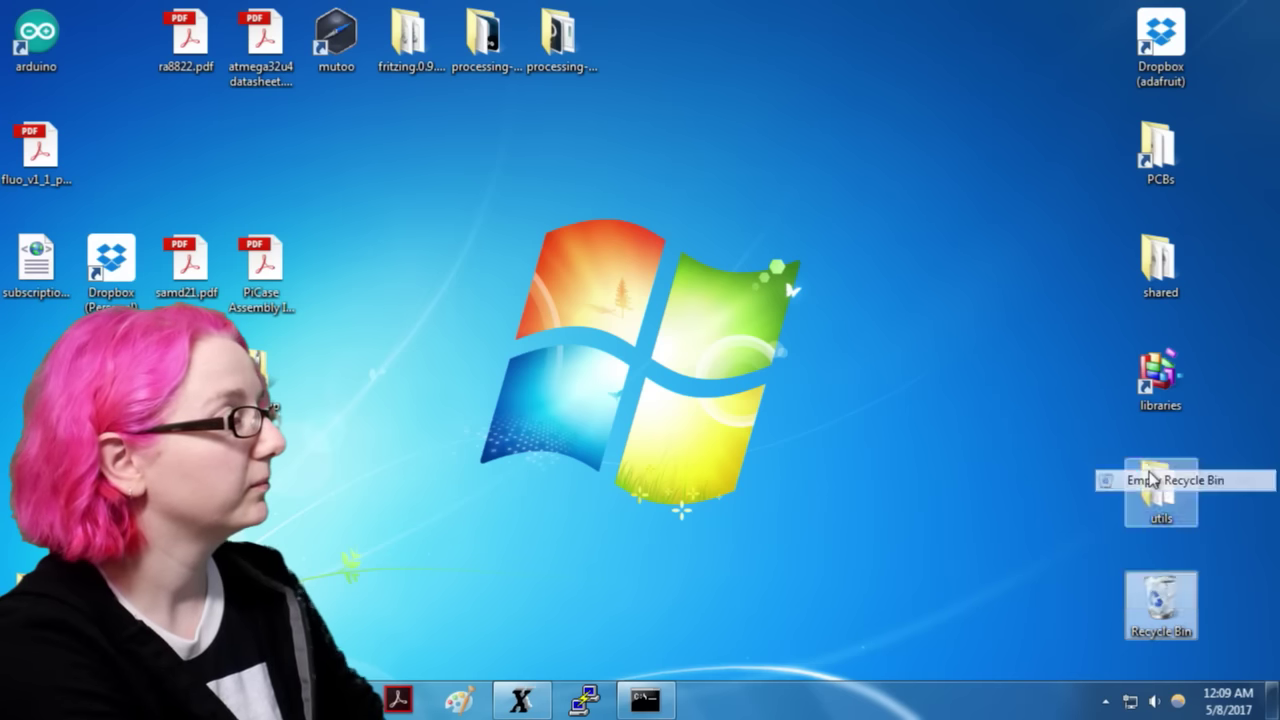
{"action": "left_click", "coordinate": [746, 366]}
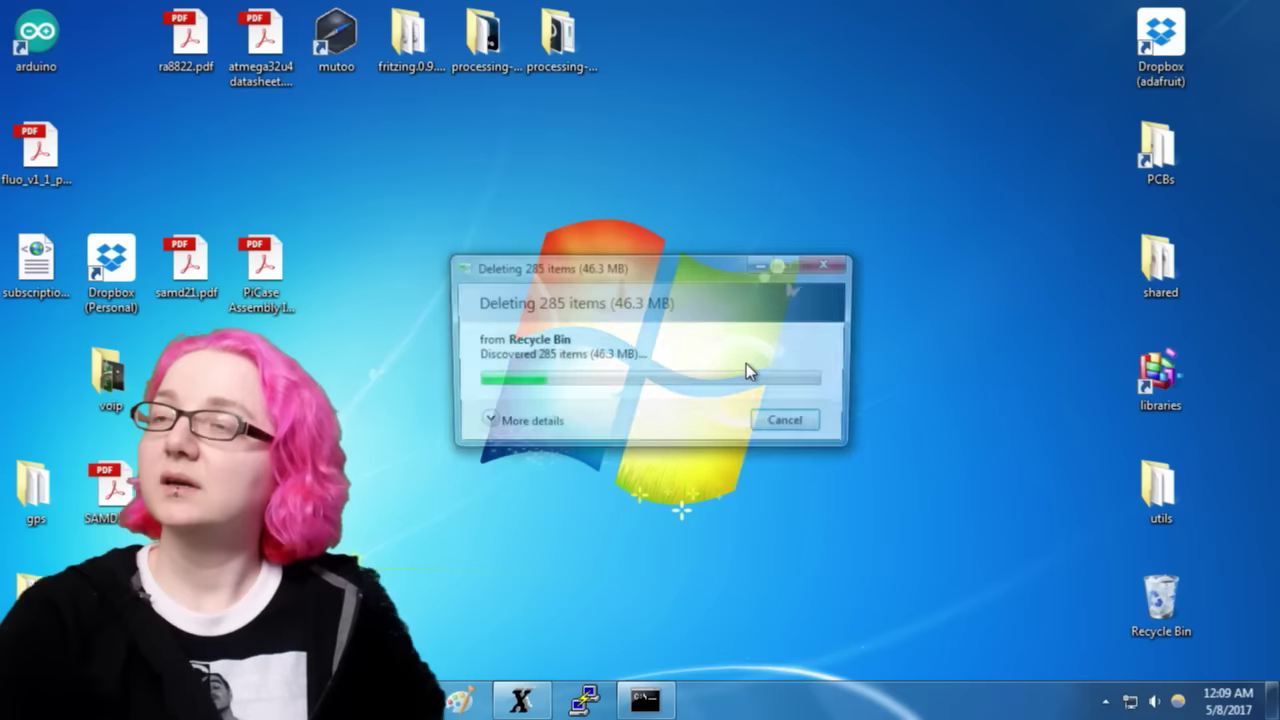